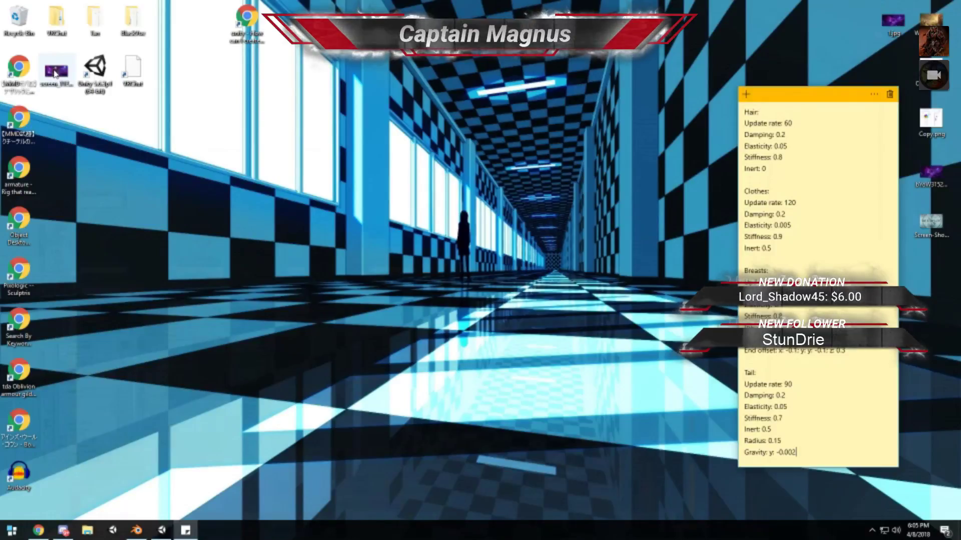
- Move the screenshot PNG beside the other image files on the desktop and minimize the sticky notes
left_click(55, 74)
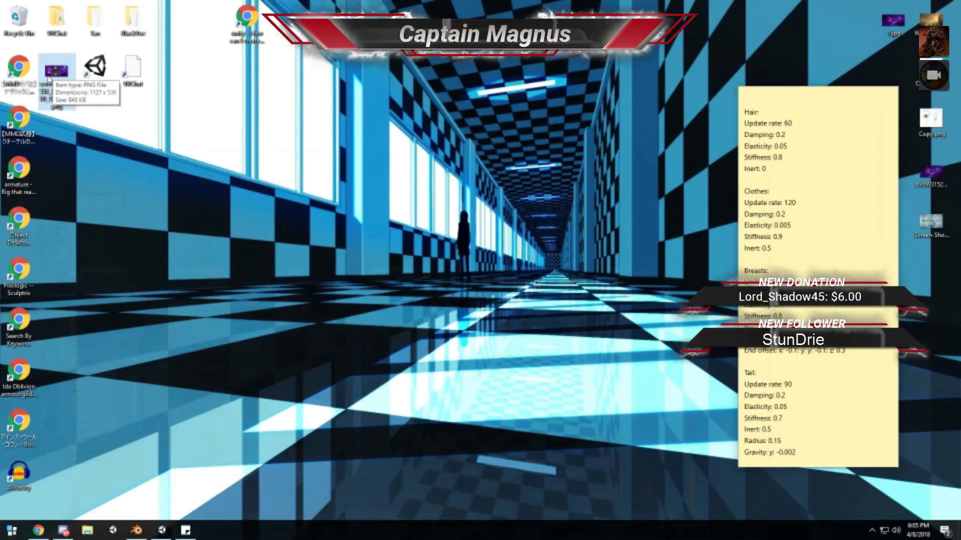
left_click_drag(941, 291, 933, 282)
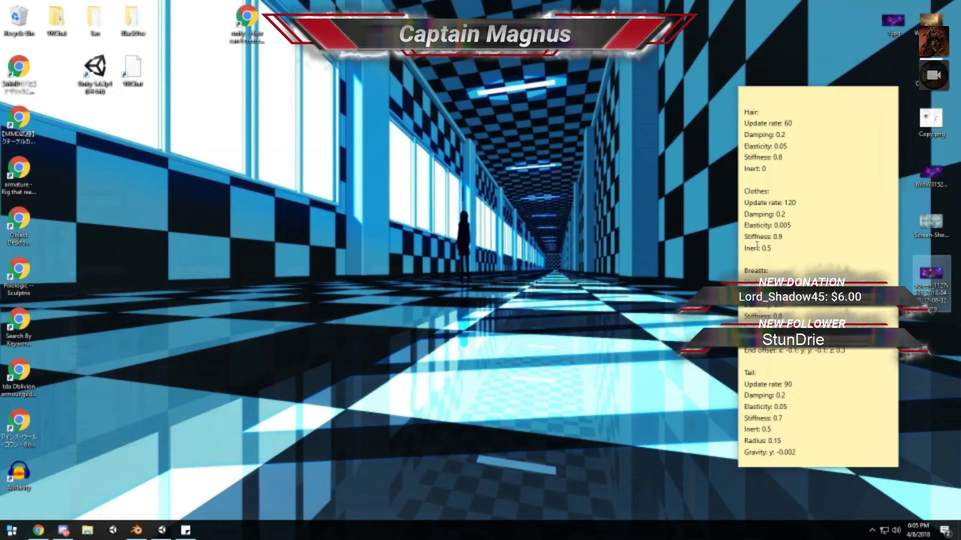
left_click(803, 93)
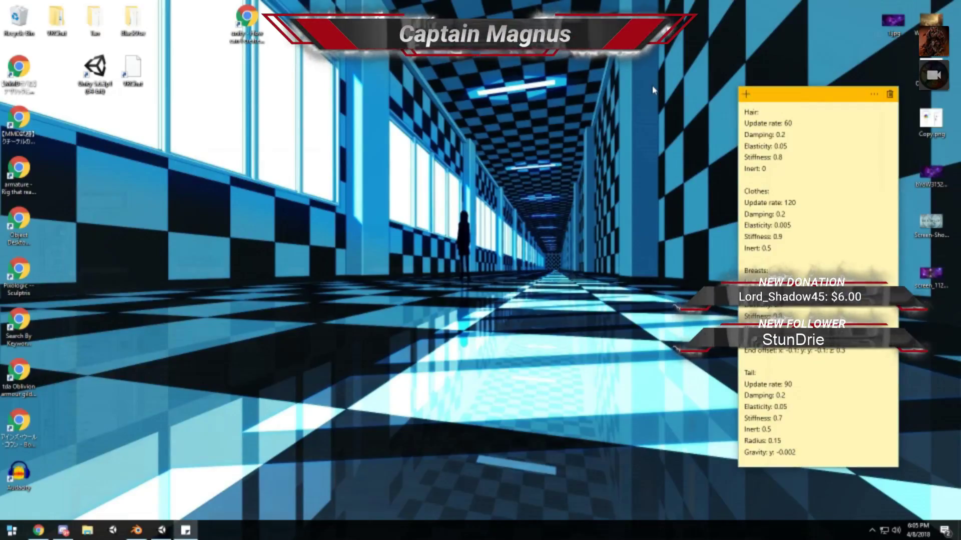
left_click_drag(791, 95, 547, 104)
left_click(187, 531)
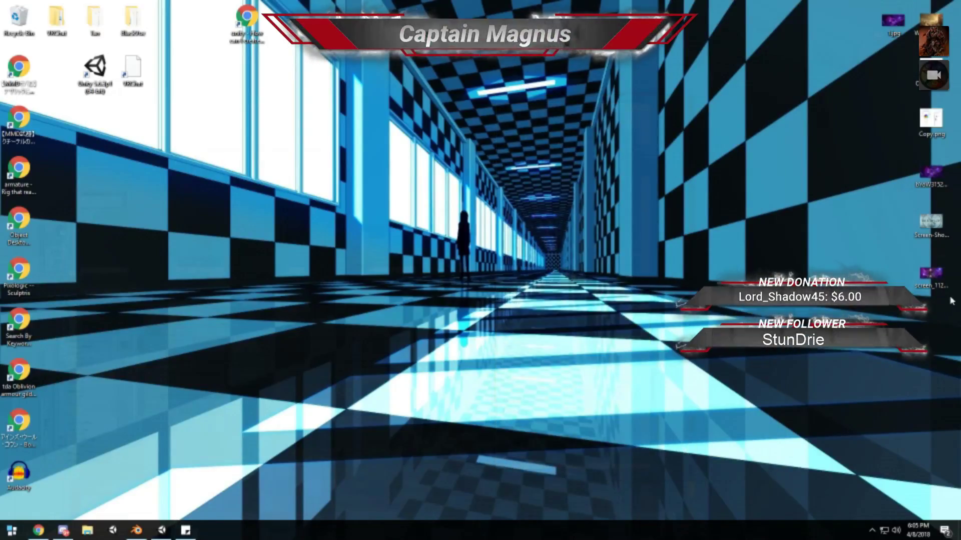
- Preview the galaxy banner screenshot and its background image, and delete the leftover banner images and screenshots from the desktop
double_click(924, 275)
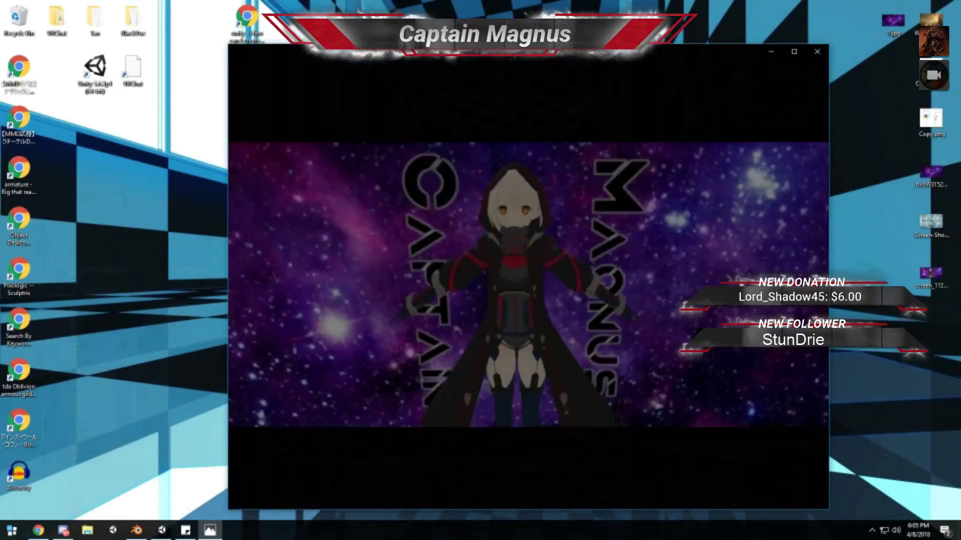
left_click(818, 52)
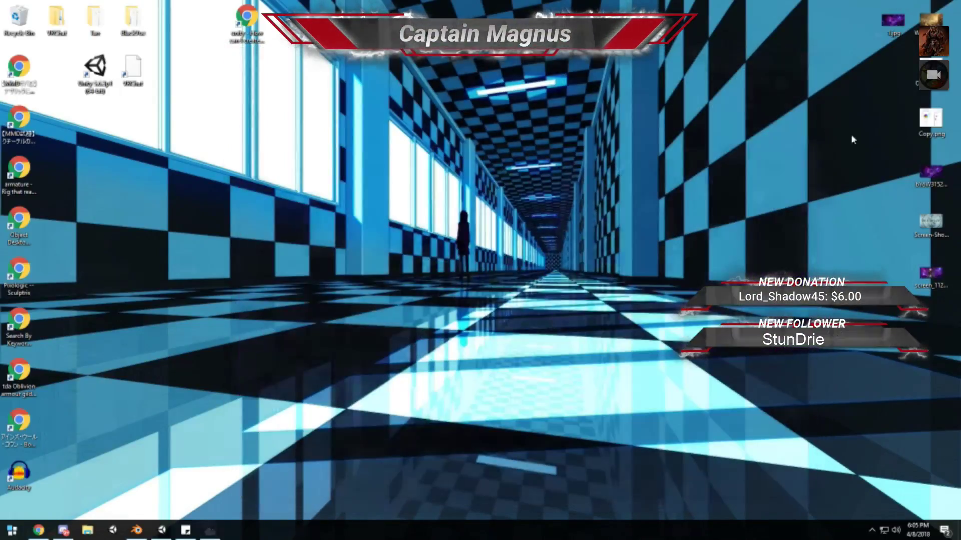
double_click(932, 181)
left_click(813, 69)
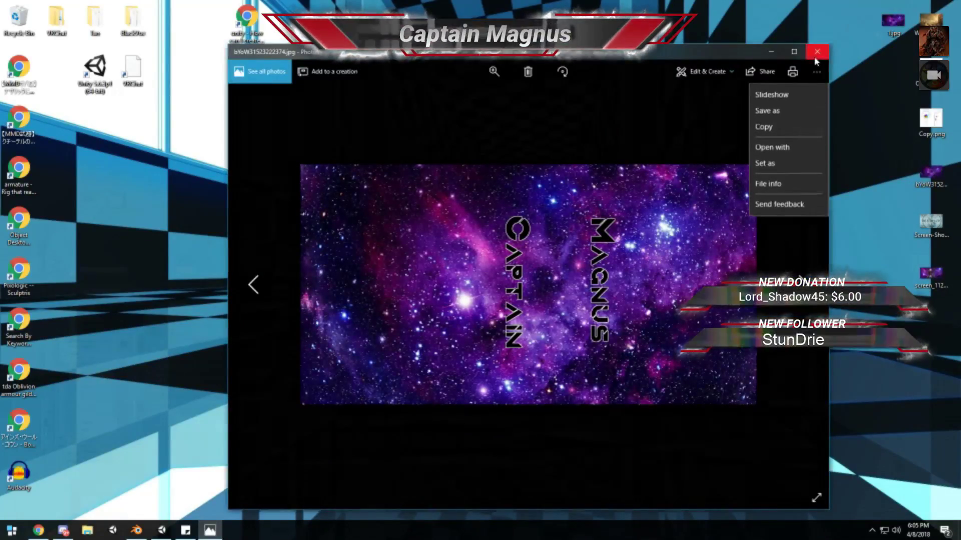
left_click(817, 51)
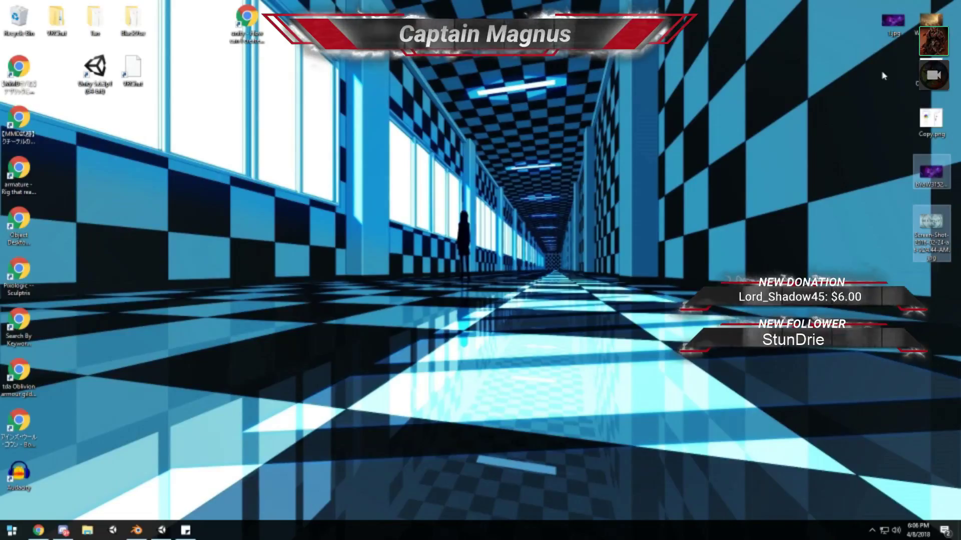
key("Delete")
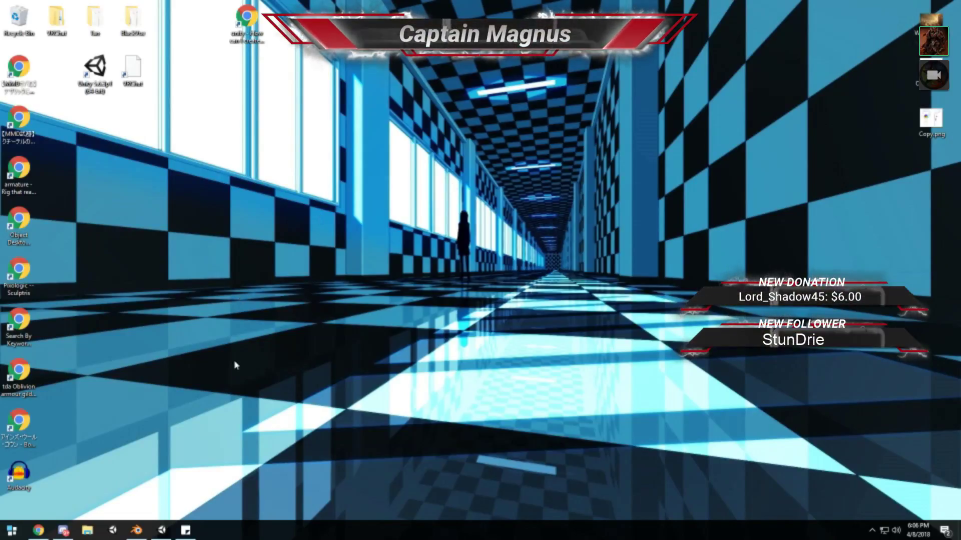
- Open the captainmagnusravenbeard Twitch channel in a new Chrome tab and close the spare blank tab
left_click(39, 530)
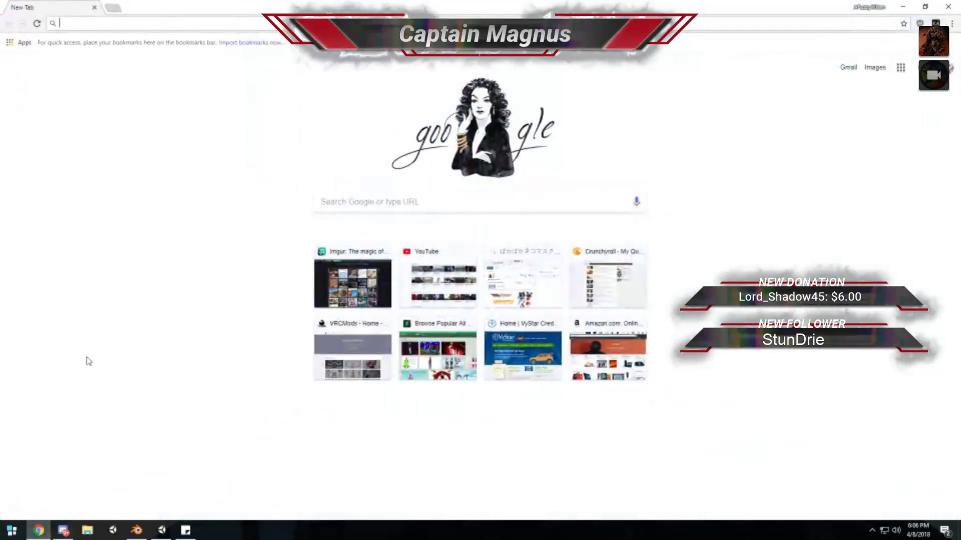
left_click(116, 10)
type("capt")
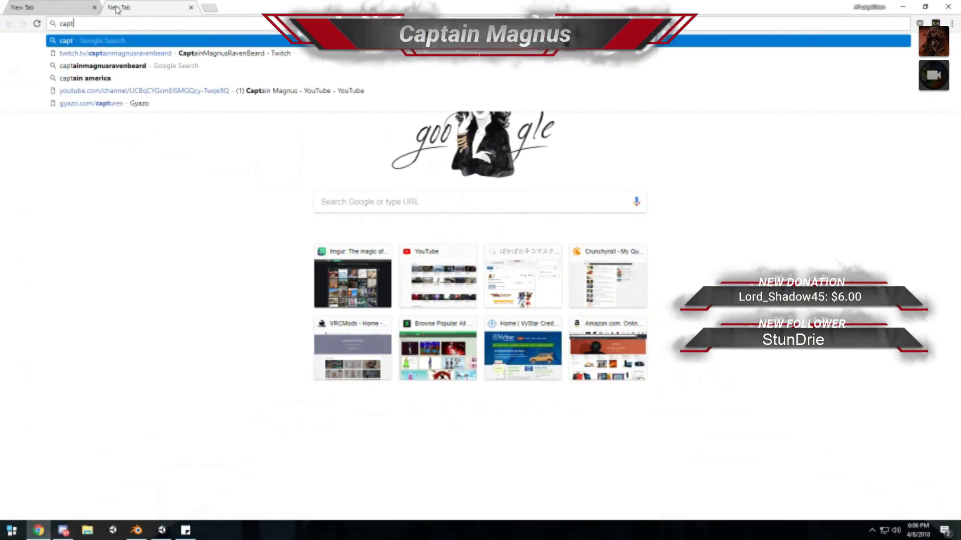
key("Down")
key("Return")
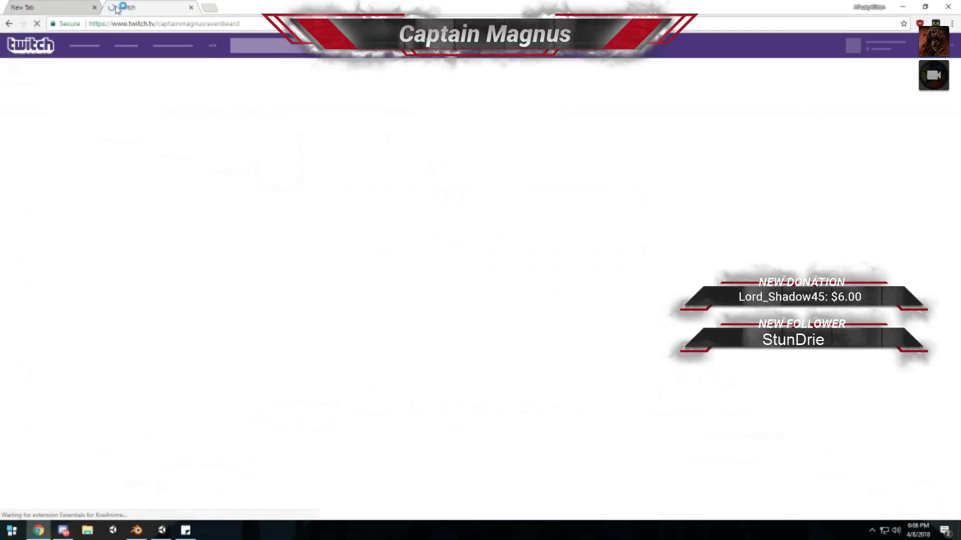
left_click(95, 7)
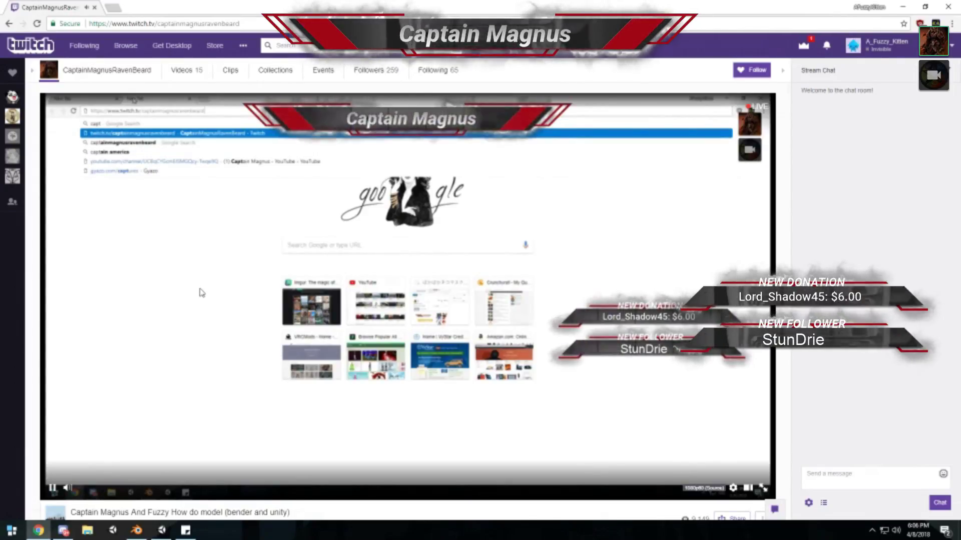
- Restore the Twitch browser window to a smaller size and close it
left_click_drag(419, 7, 402, 76)
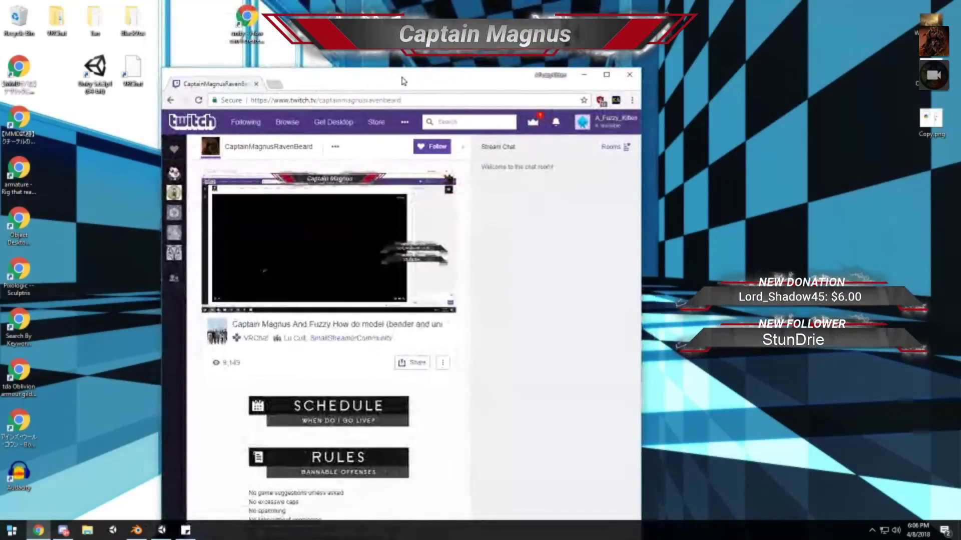
left_click(584, 75)
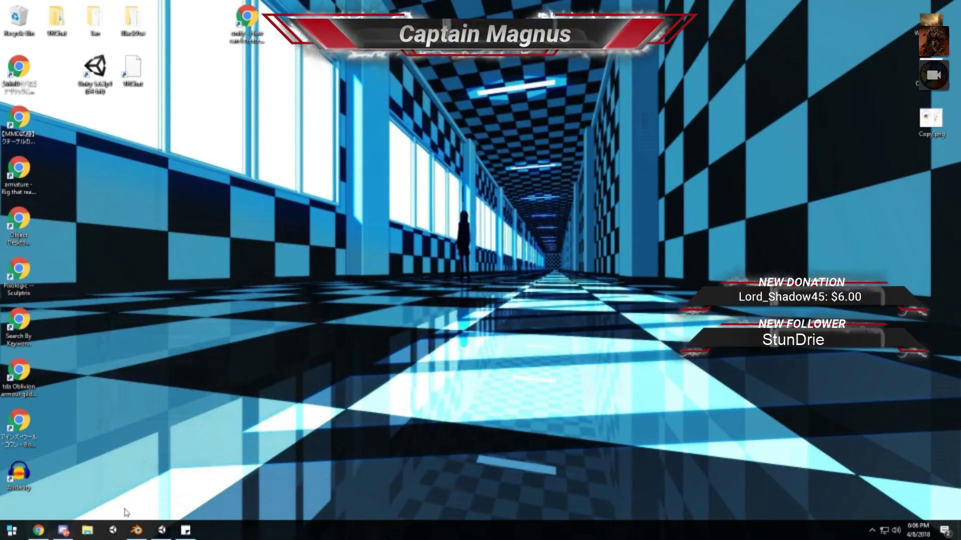
left_click(39, 531)
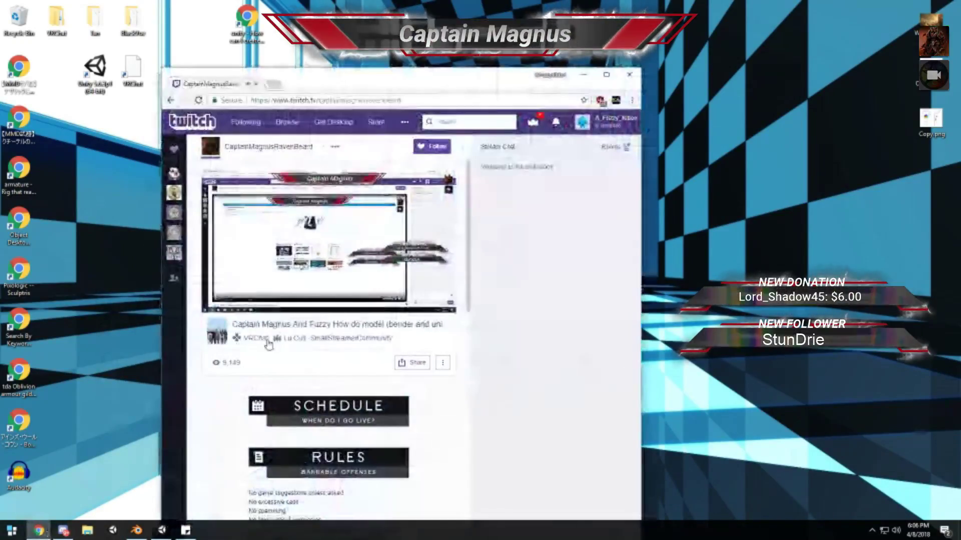
left_click(629, 75)
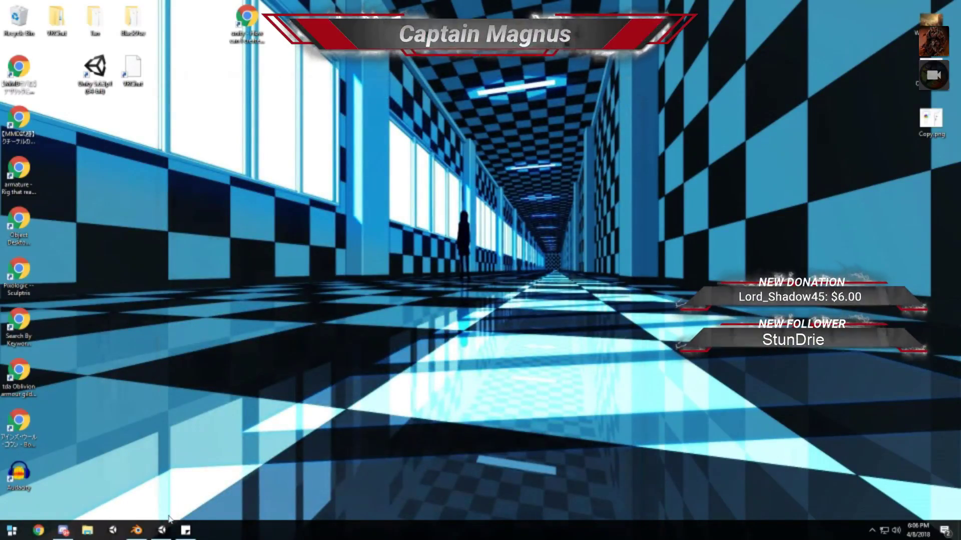
- Switch to Blender and browse the Models and Unknown folders for a model file to import
left_click(136, 531)
left_click(140, 533)
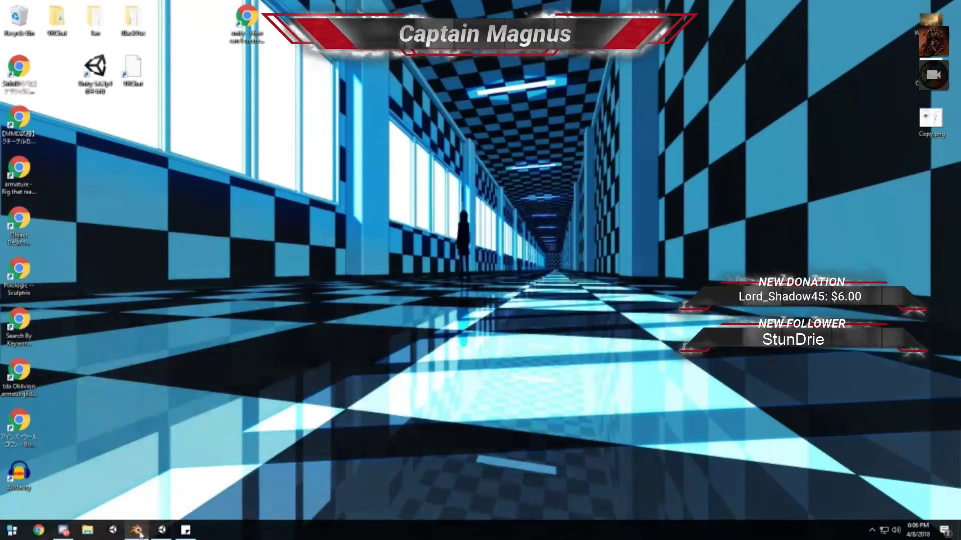
left_click(133, 531)
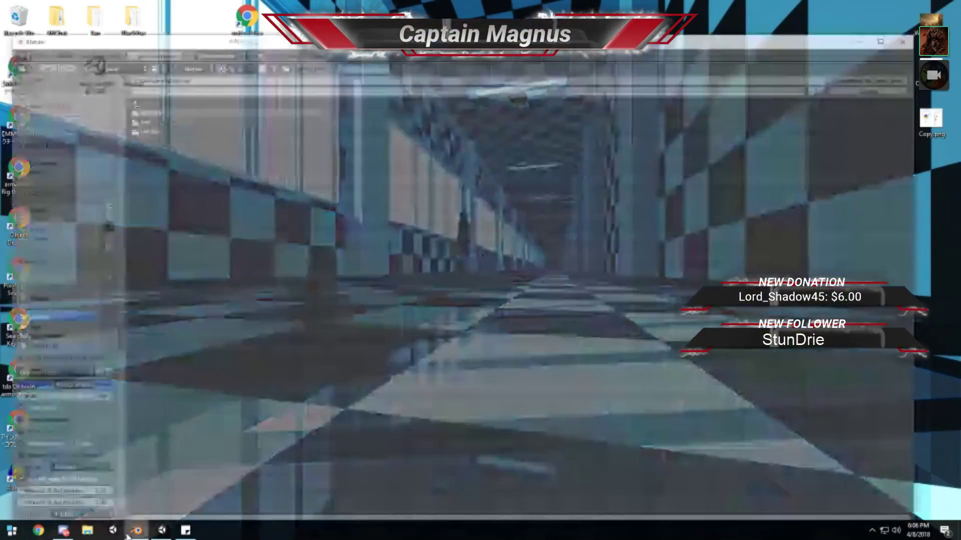
left_click(33, 187)
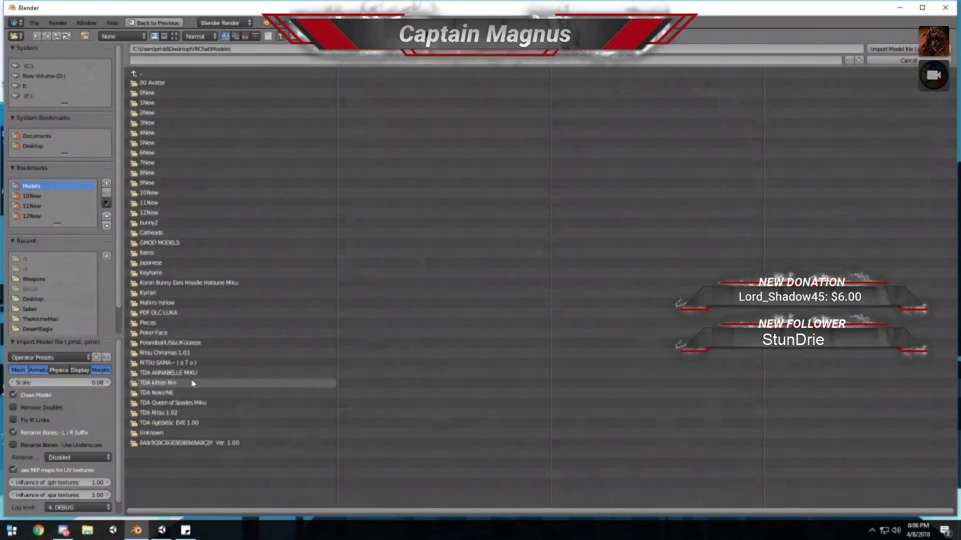
left_click(158, 433)
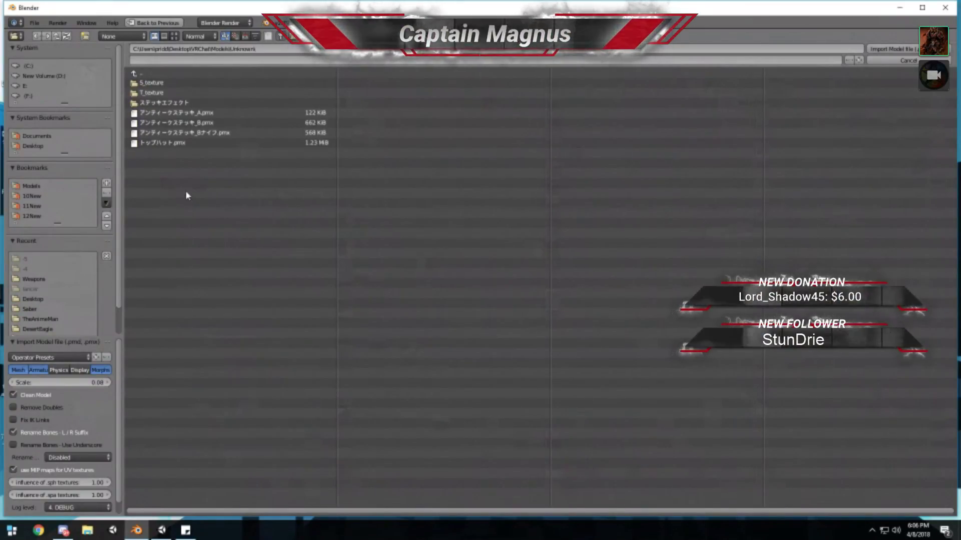
key("BackSpace")
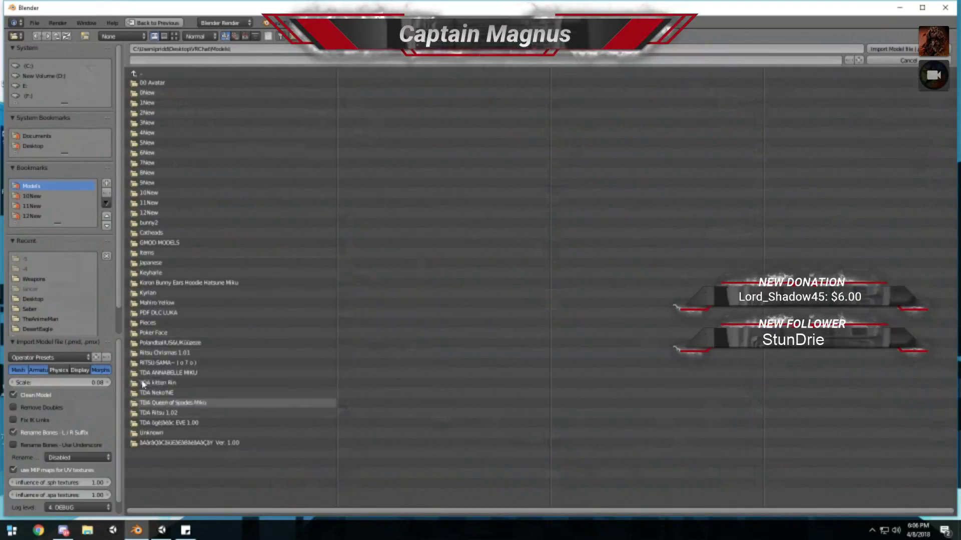
- Import the model 謎のヒロインX(オルタ).pmx from the Saber folder inside 12New
left_click(144, 213)
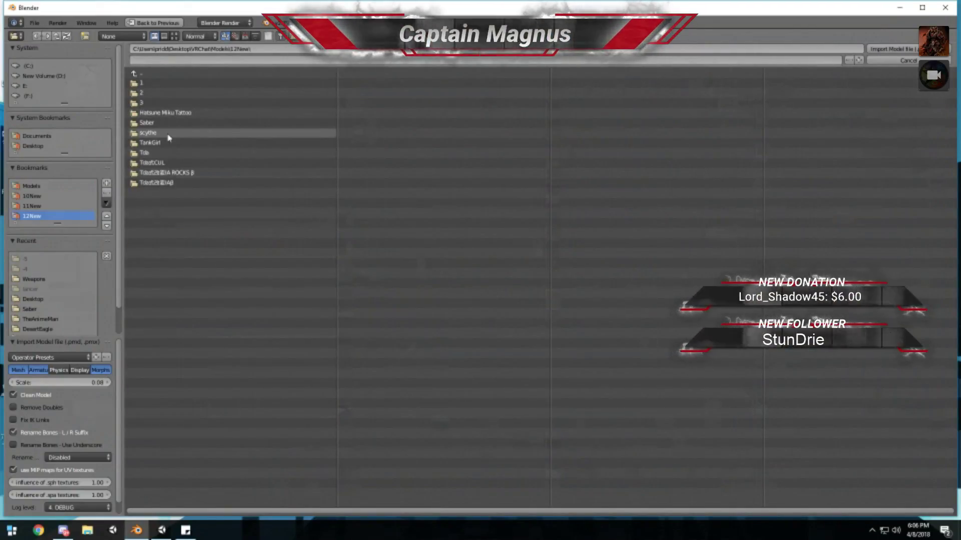
left_click(153, 124)
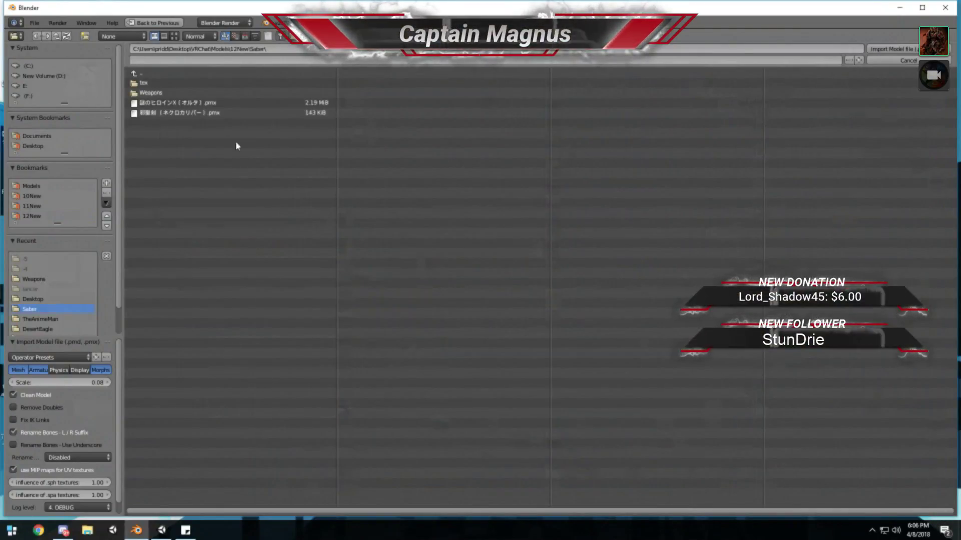
left_click(199, 103)
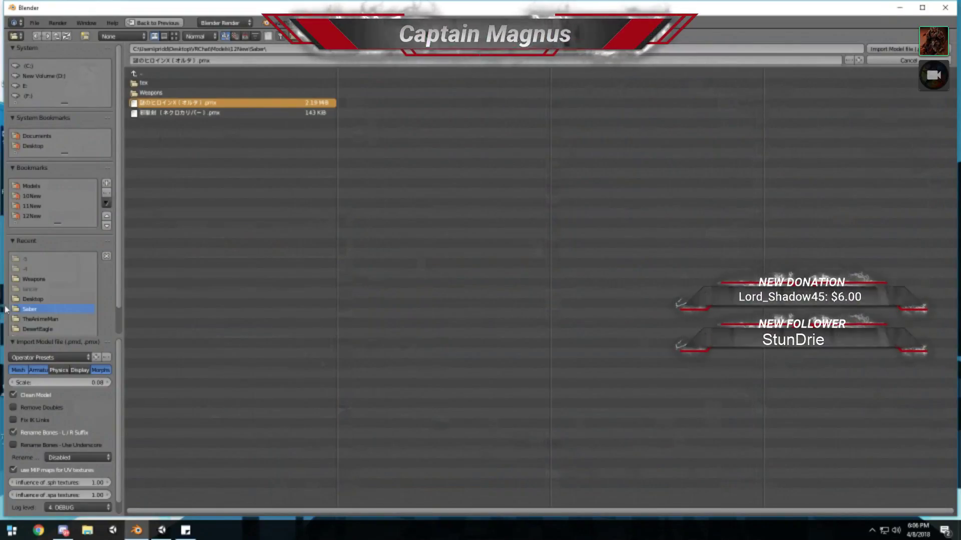
key("Return")
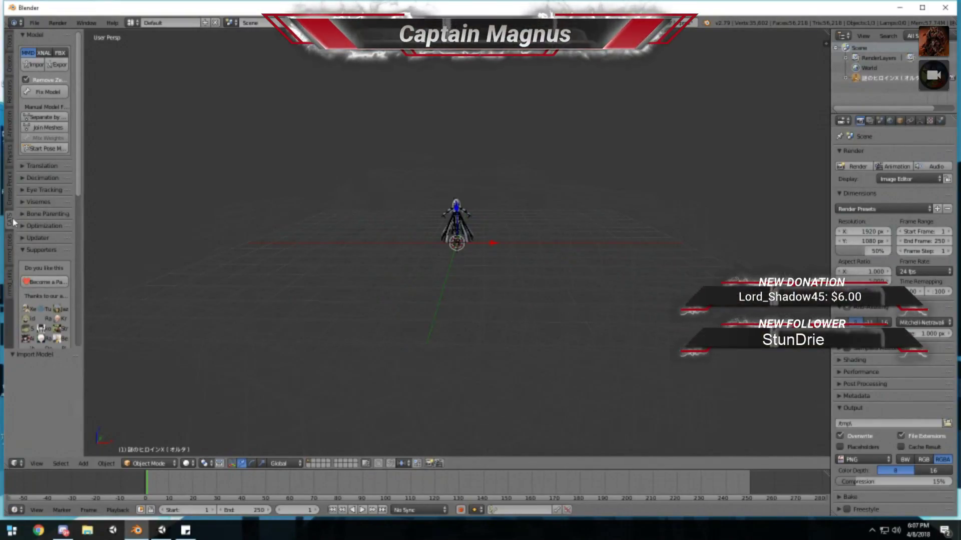
- Discard the current scene by reloading Blender's start-up file
left_click(34, 23)
left_click(50, 44)
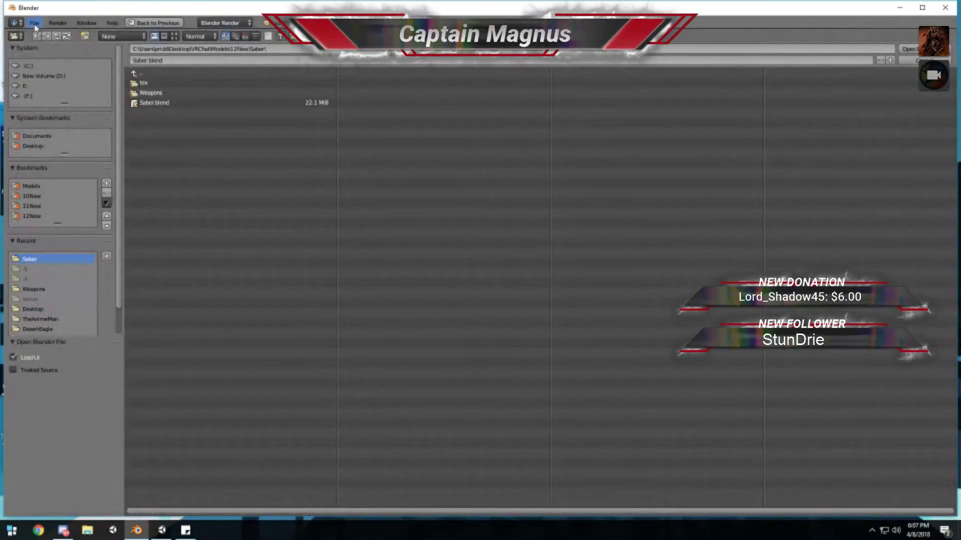
left_click(34, 23)
left_click(46, 35)
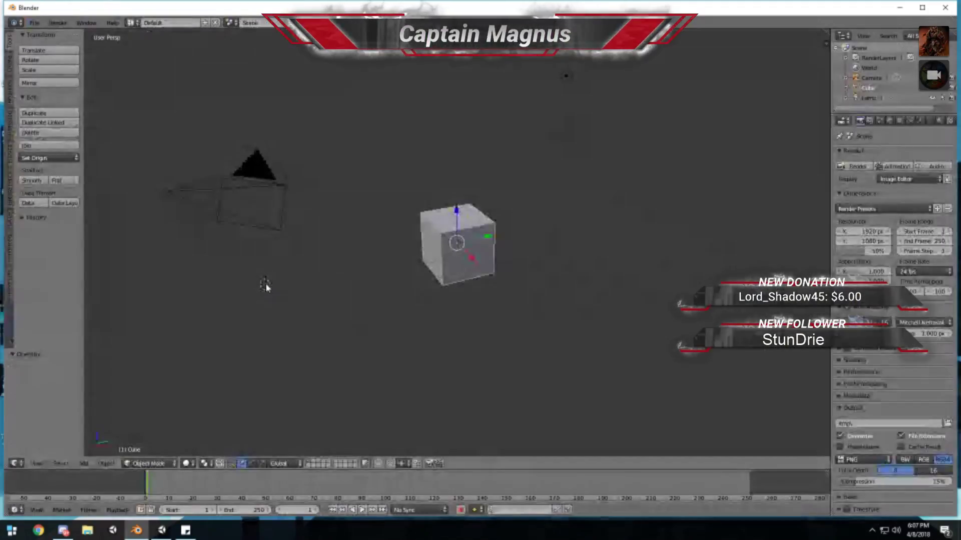
left_click(265, 284)
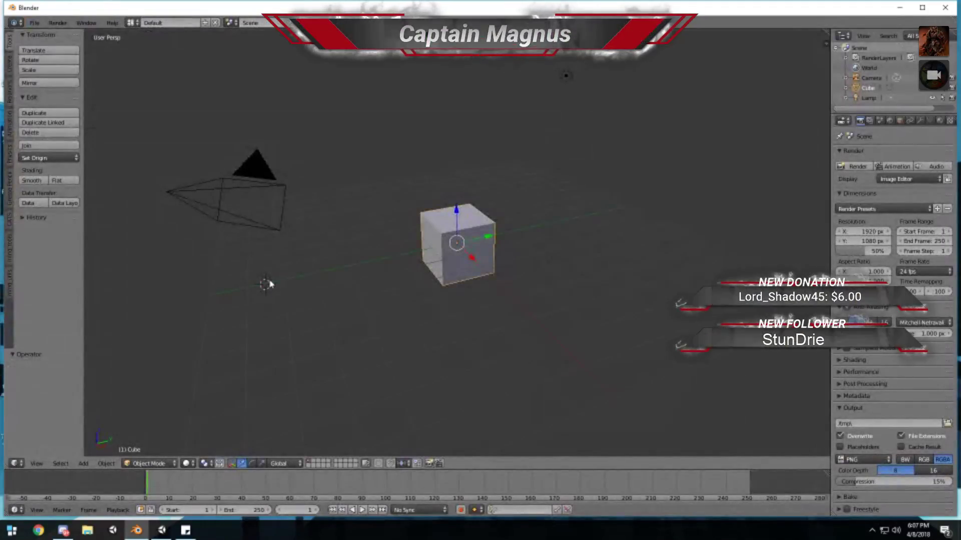
- Delete the default cube, camera and lamp from the start-up scene
key("a")
key("a")
key("x")
left_click(267, 285)
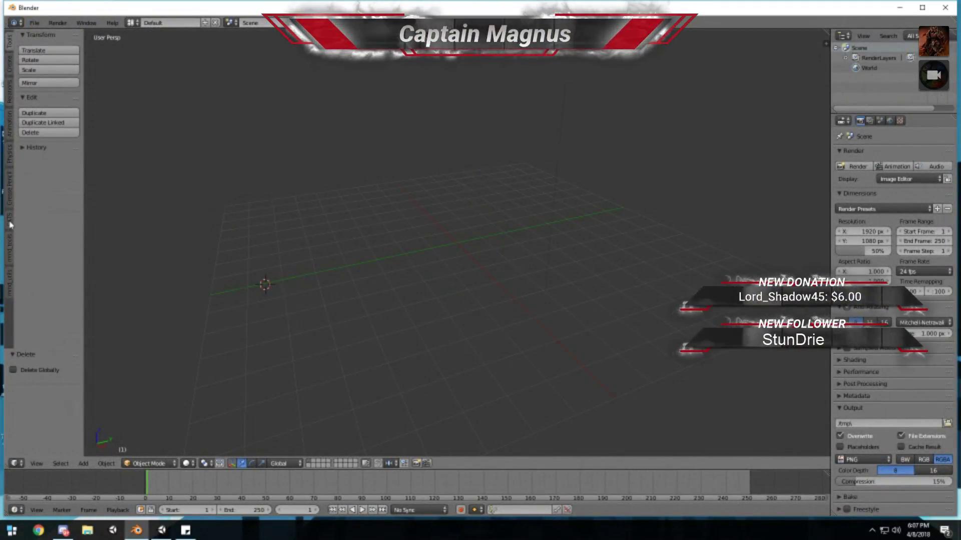
- Review the tools offered by the CATS, mmd_tools and mmd_utils add-ons
left_click(9, 224)
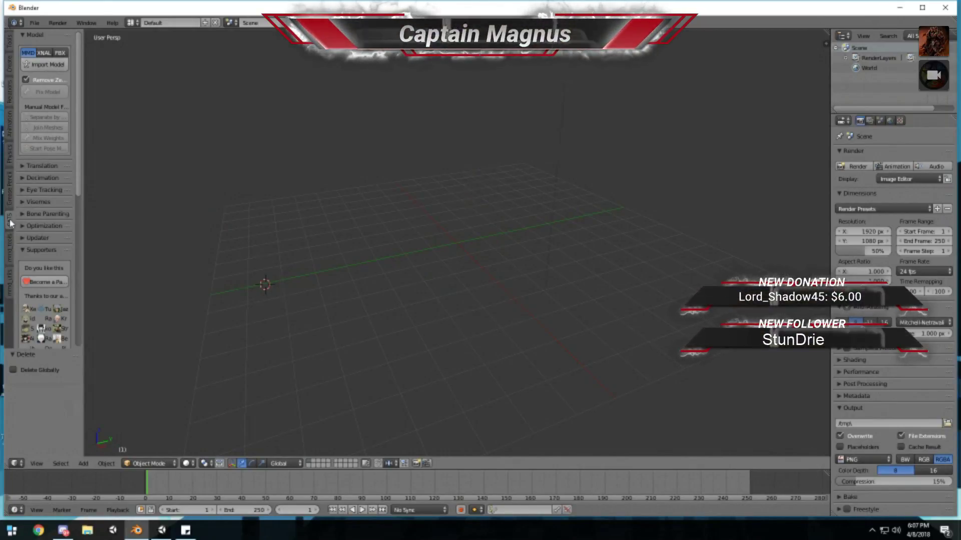
scroll(11, 223, "down", 2)
scroll(11, 224, "up", 2)
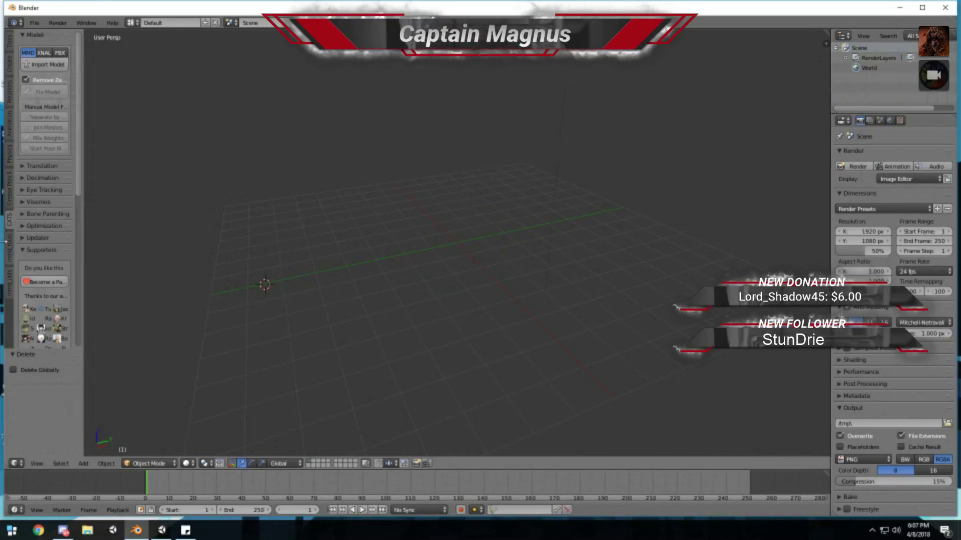
left_click(10, 248)
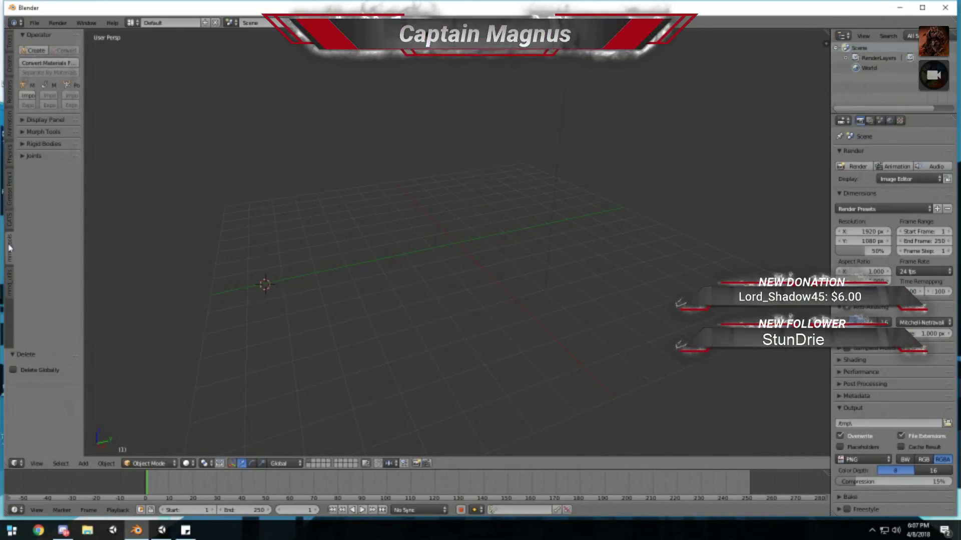
scroll(8, 248, "down", 1)
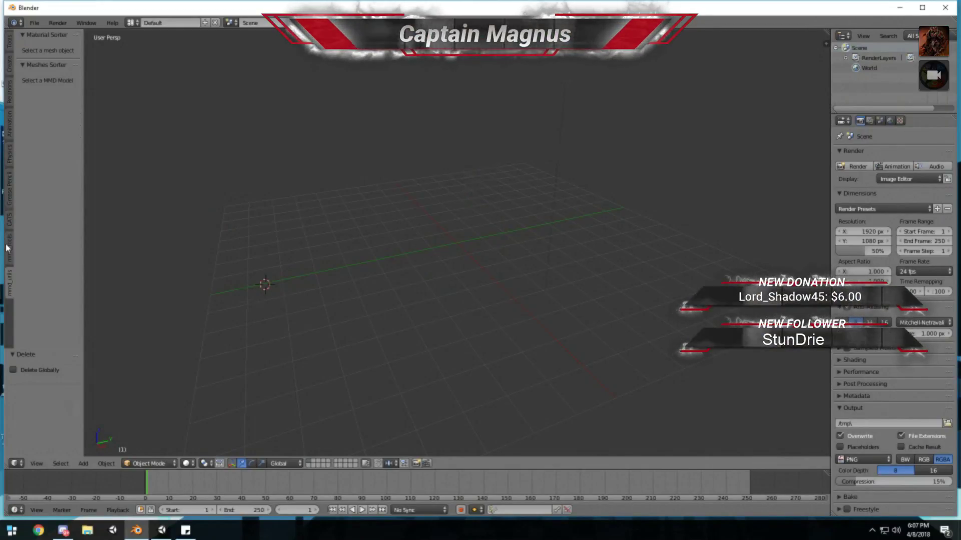
scroll(8, 249, "up", 2)
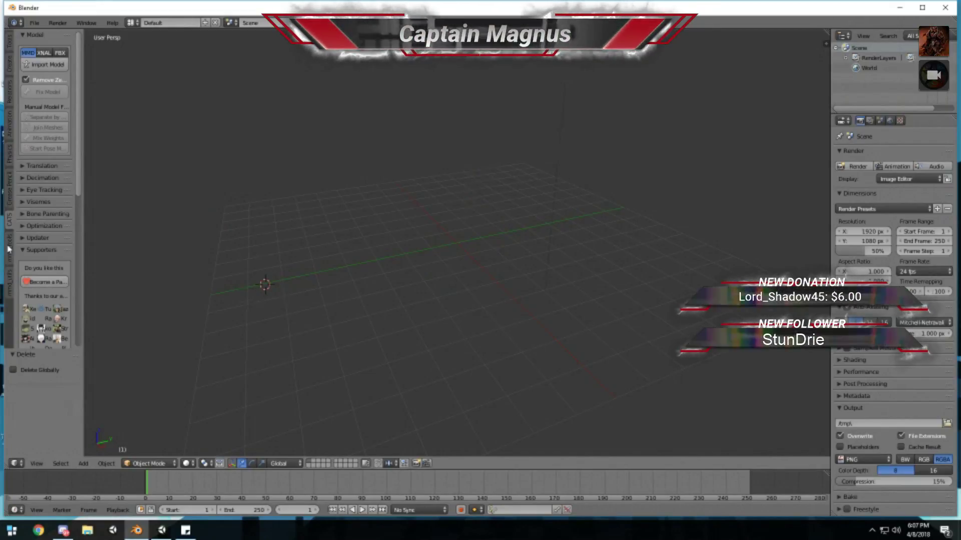
- Minimize Blender, open the Models folder inside the desktop's VRChat folder, and dock its window to half of the screen
left_click(900, 7)
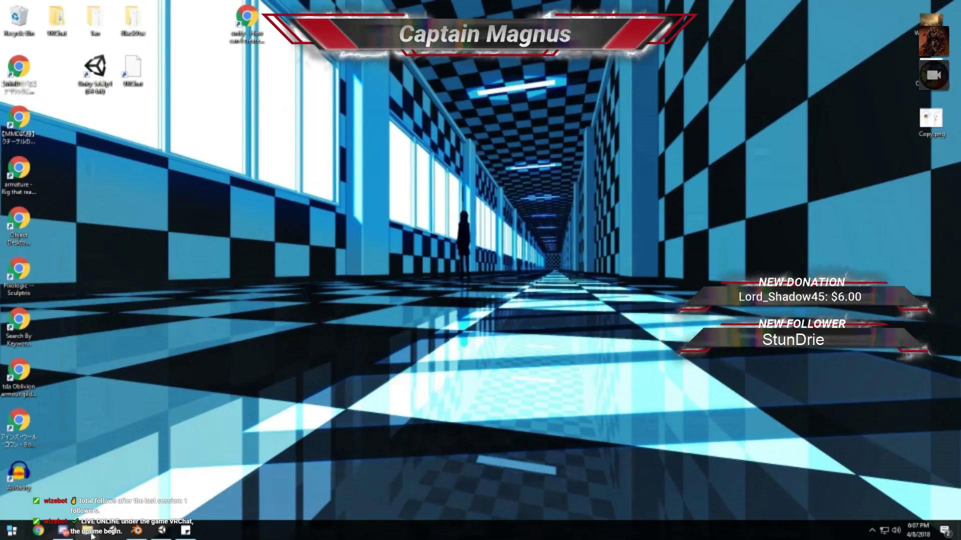
double_click(56, 19)
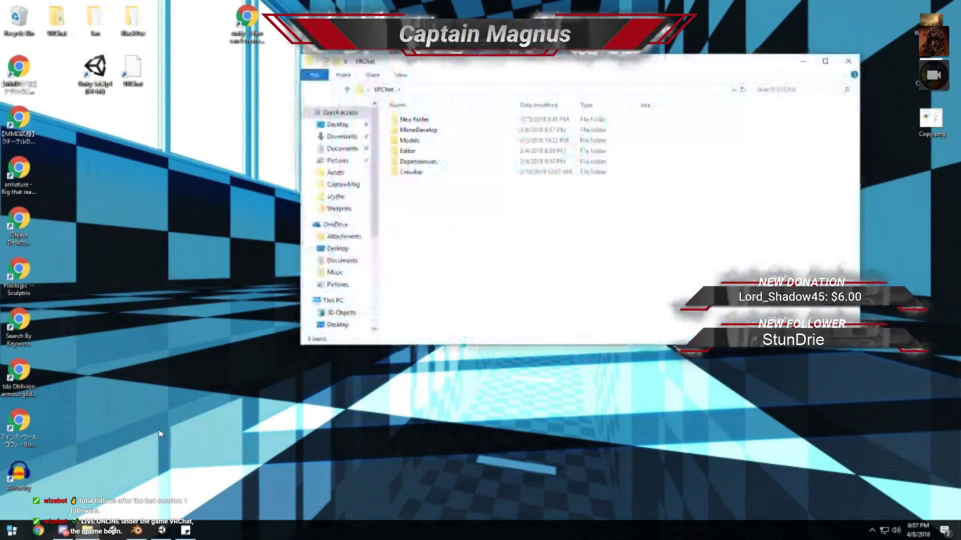
double_click(422, 140)
scroll(450, 314, "down", 5)
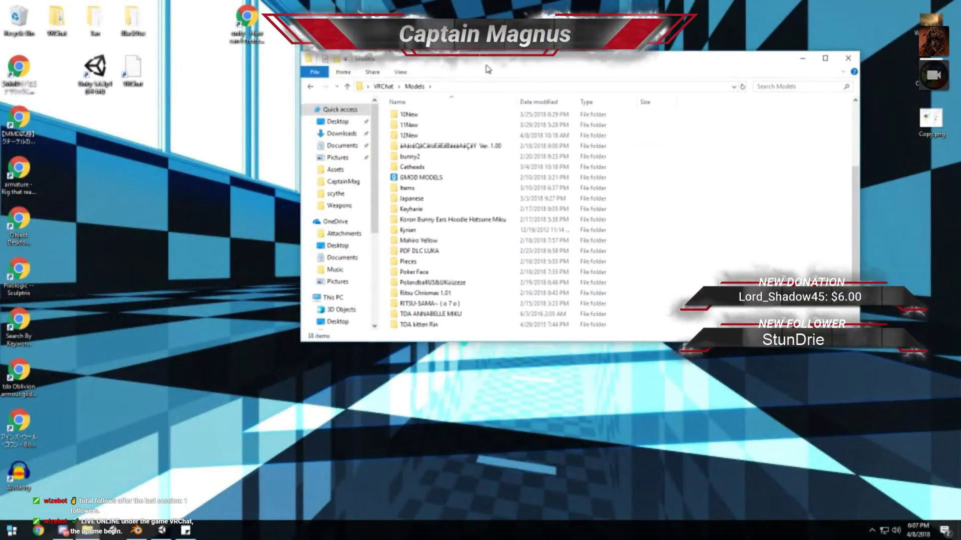
left_click_drag(489, 67, 960, 231)
left_click(774, 186)
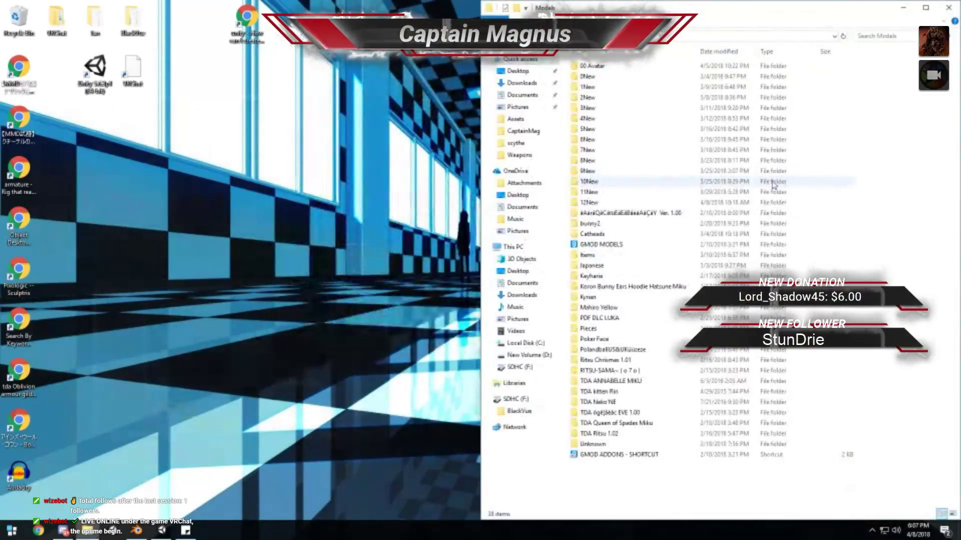
- Look through the model folders stored in 11New
double_click(615, 194)
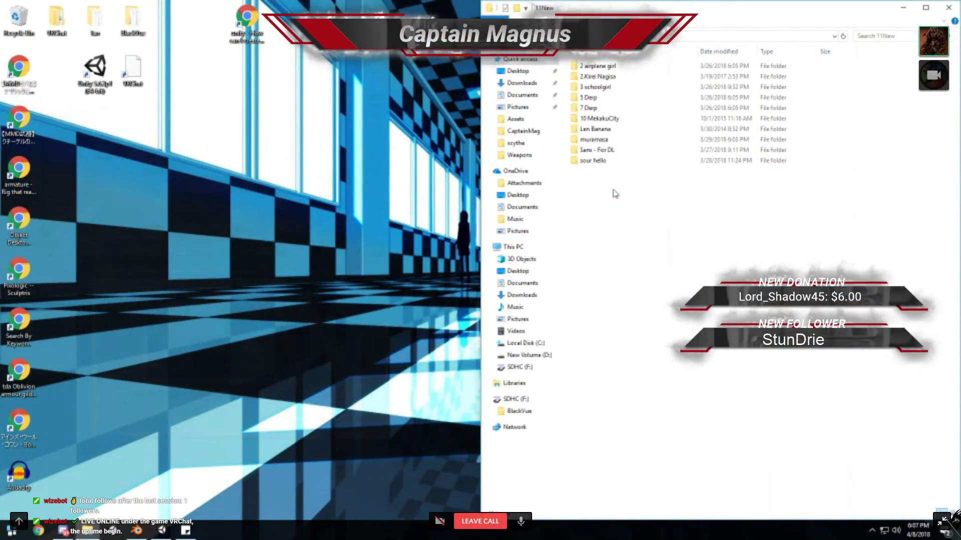
left_click(946, 519)
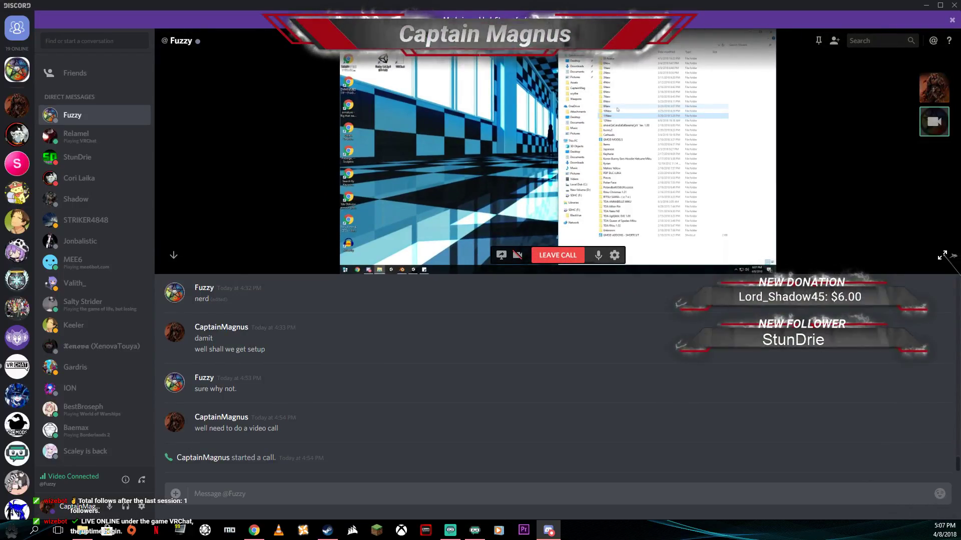
left_click(943, 255)
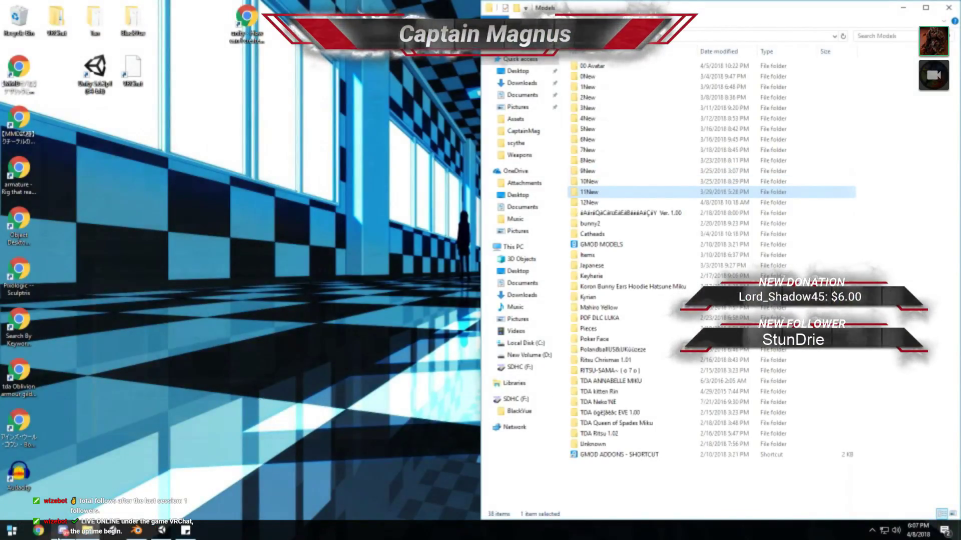
- Switch to Discord, set the voice input mode to Voice Activity, and minimize the window again
left_click(59, 537)
left_click(141, 509)
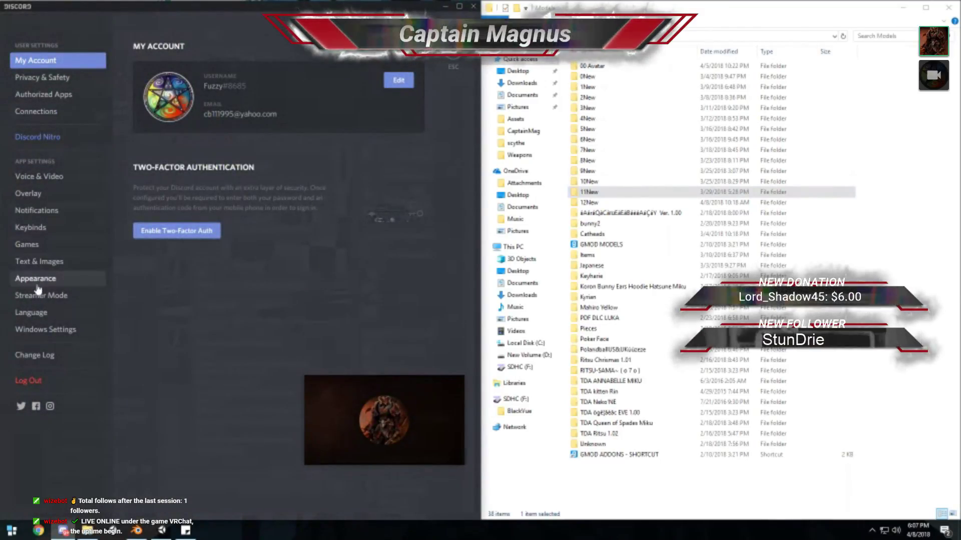
left_click(38, 178)
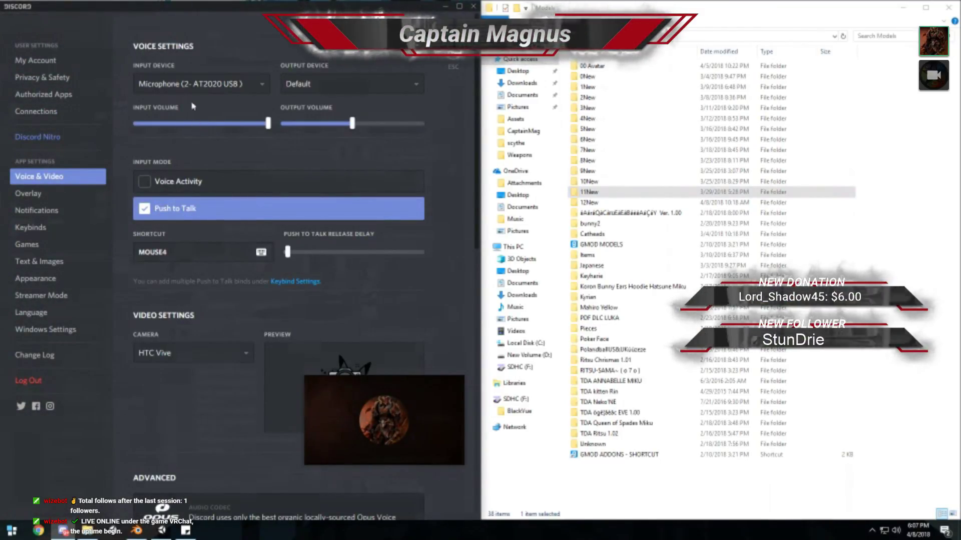
left_click(158, 185)
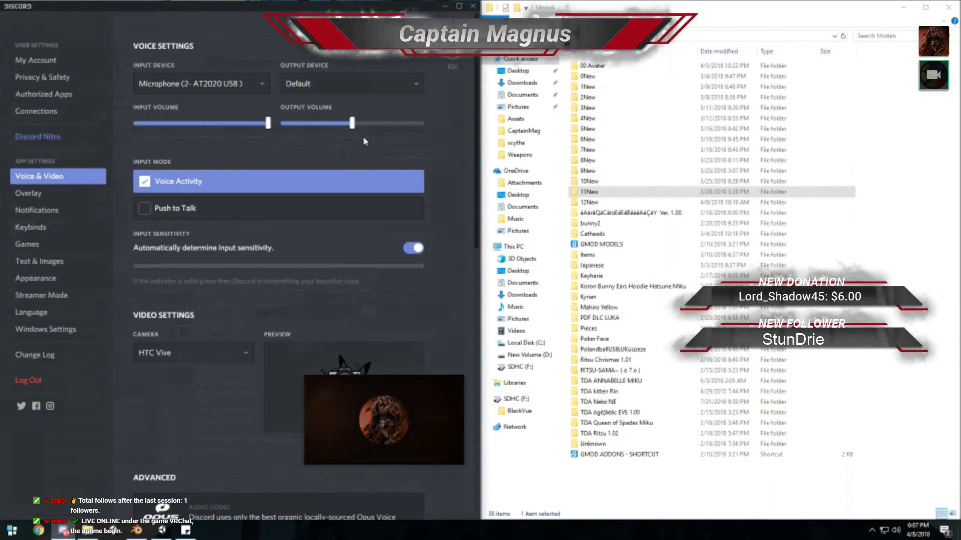
left_click(449, 60)
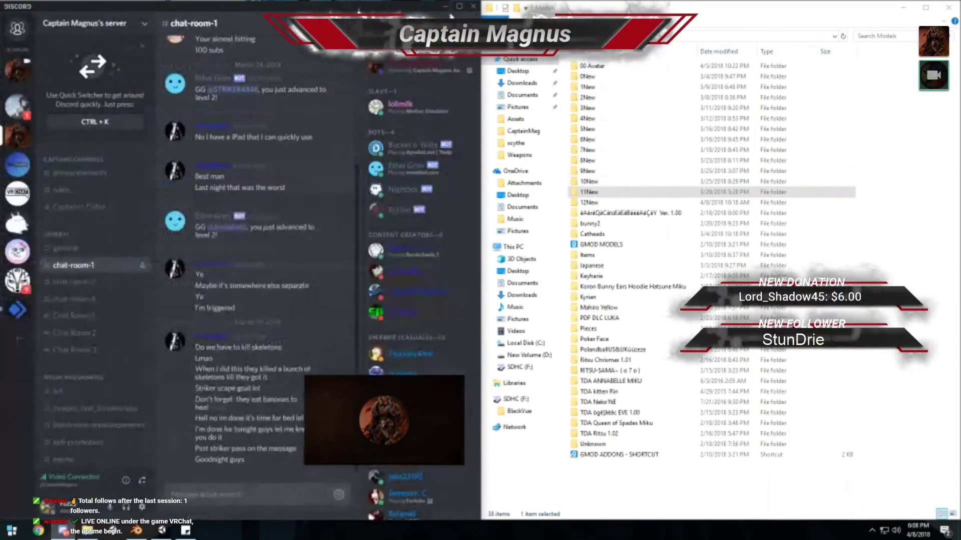
left_click(445, 7)
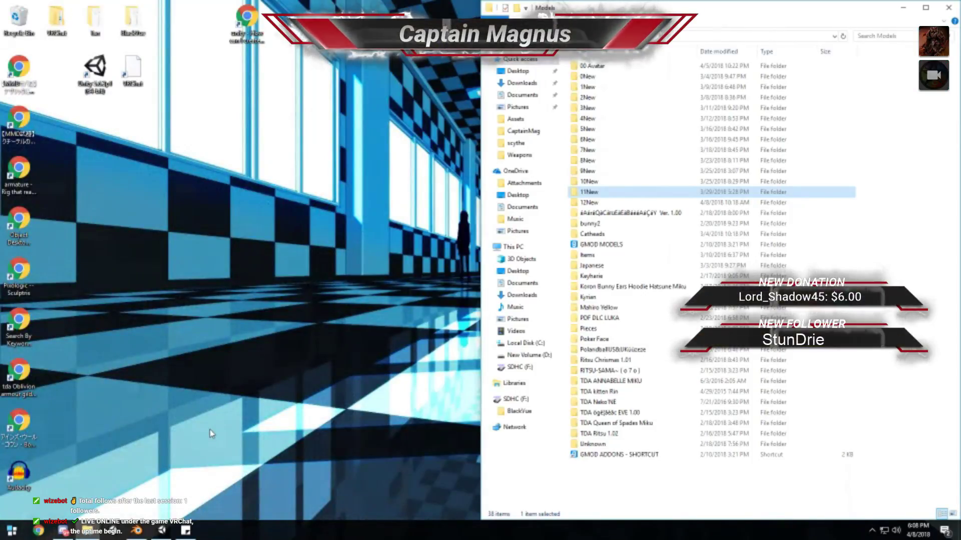
- Reopen Discord's Voice & Video settings to check the input mode, then leave them and minimize Discord
left_click(63, 531)
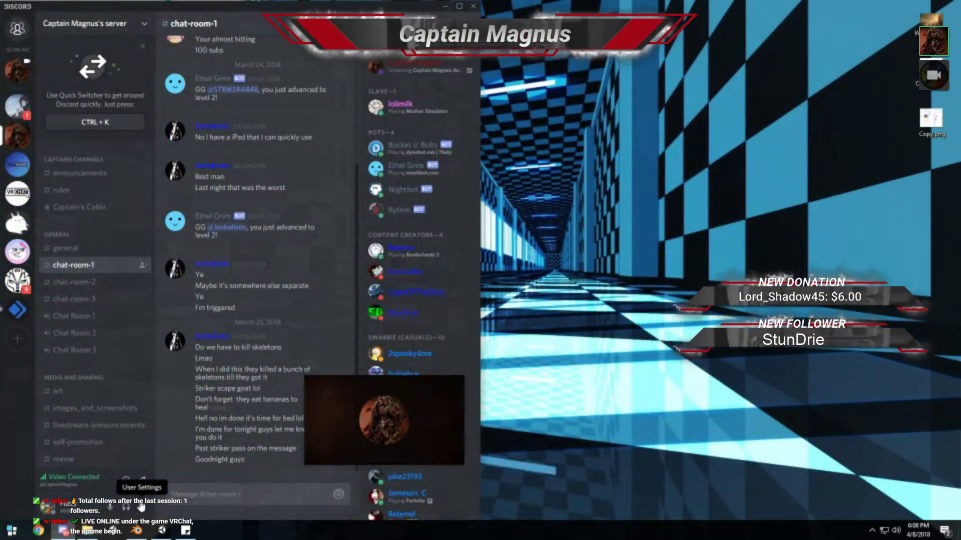
left_click(141, 507)
left_click(45, 176)
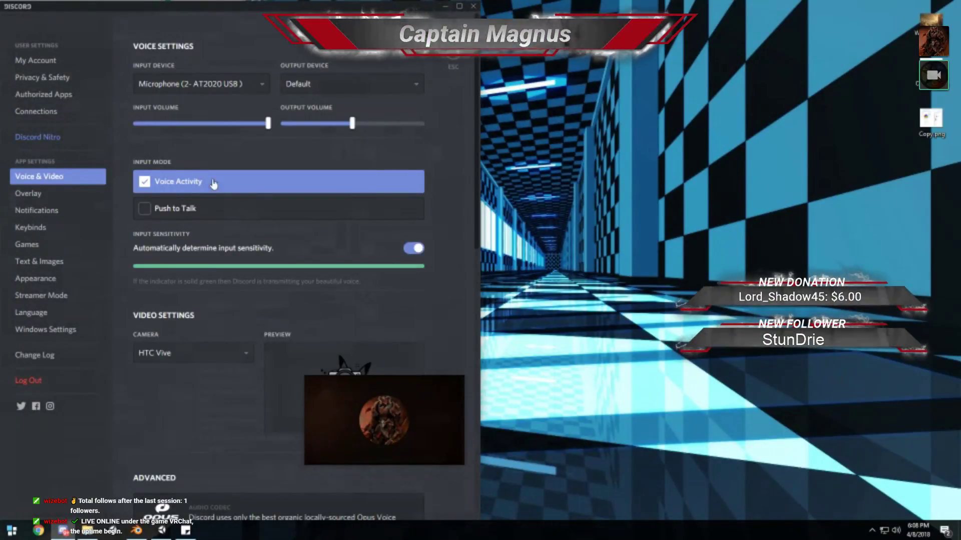
left_click(452, 56)
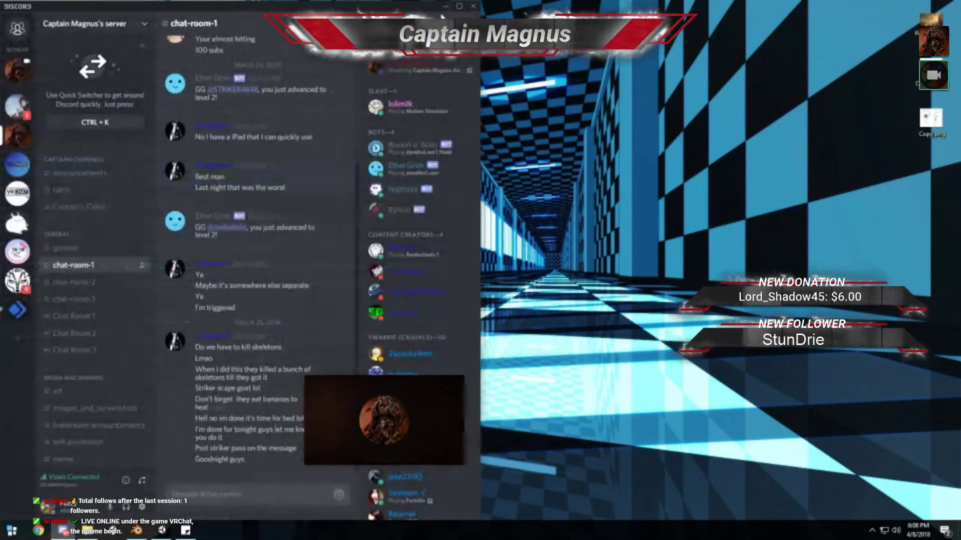
left_click(445, 7)
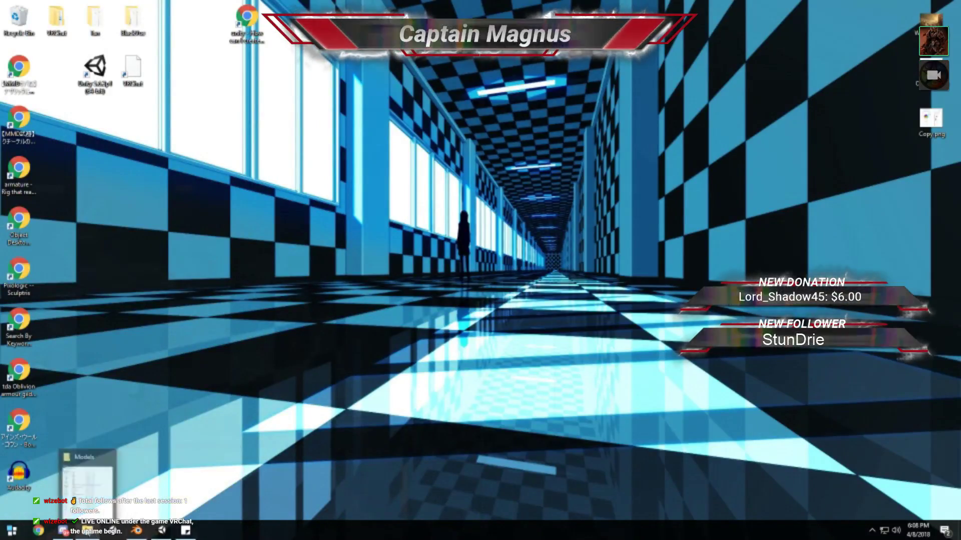
- Browse the contents of the 10New, 9New, 8New and 7New folders in Models
left_click(88, 531)
double_click(591, 186)
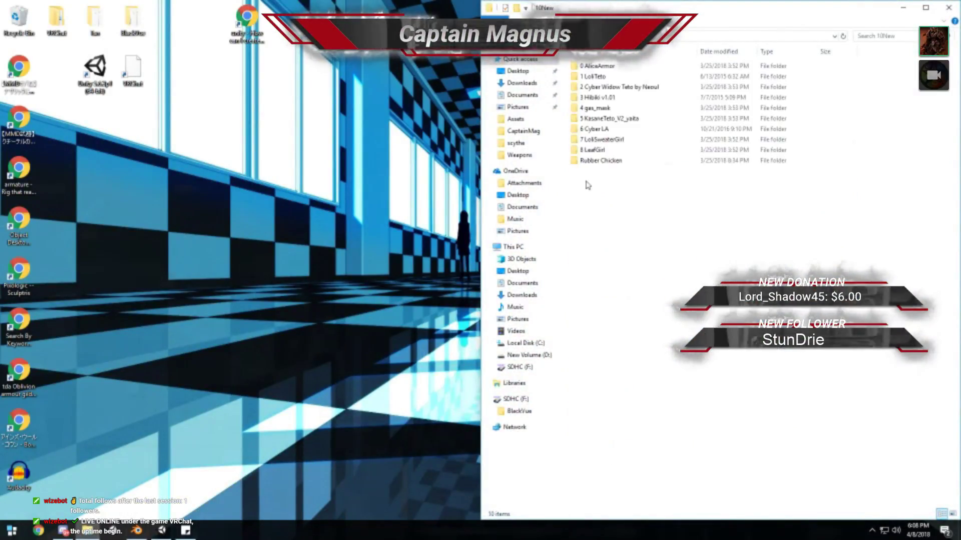
key("BackSpace")
double_click(589, 171)
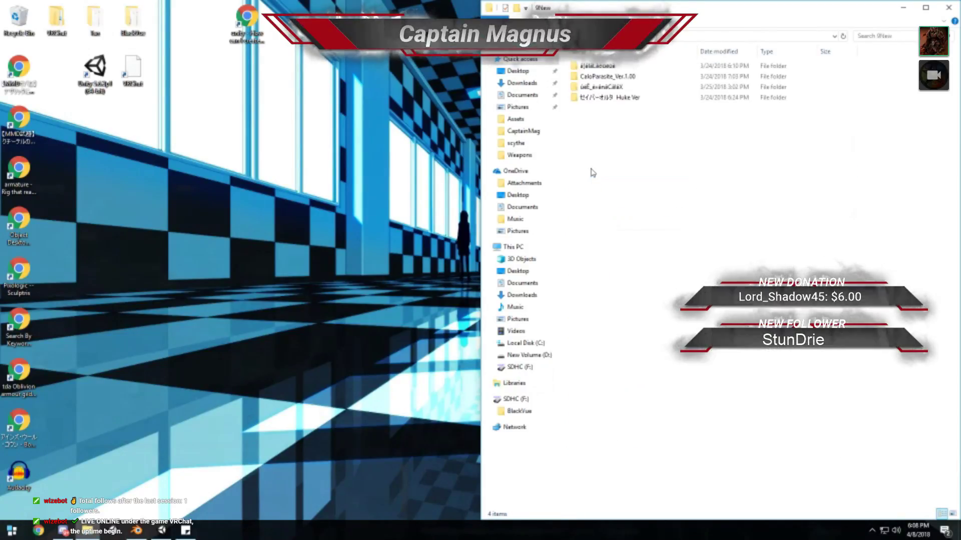
key("BackSpace")
double_click(592, 164)
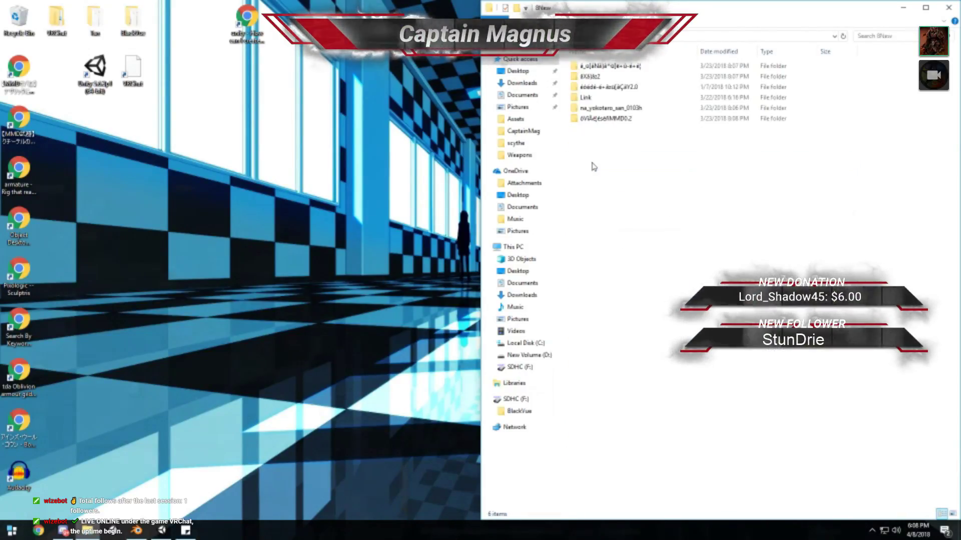
key("BackSpace")
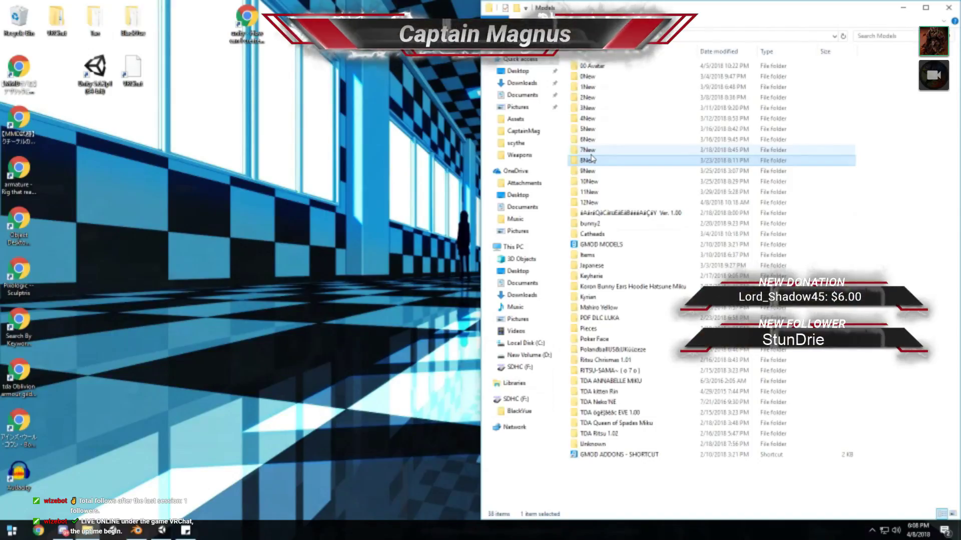
double_click(591, 156)
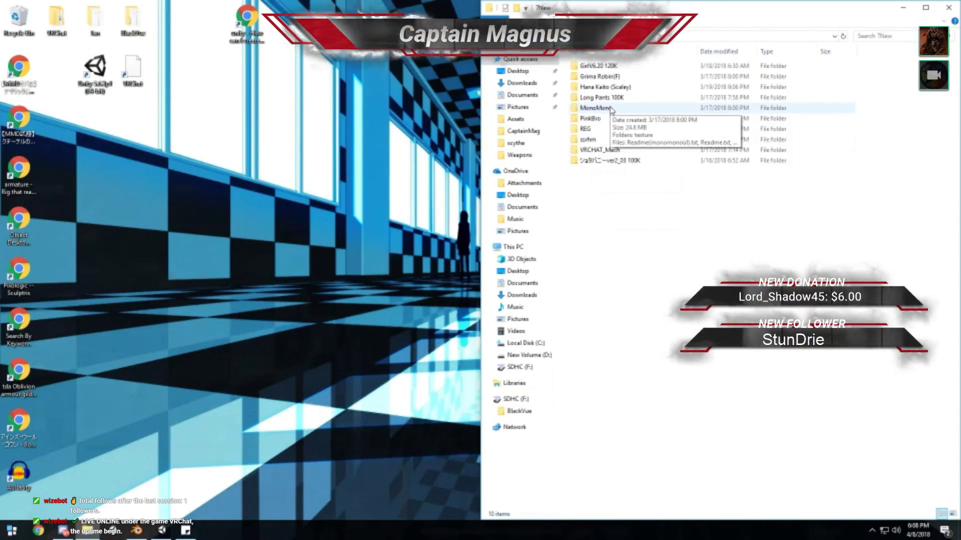
key("BackSpace")
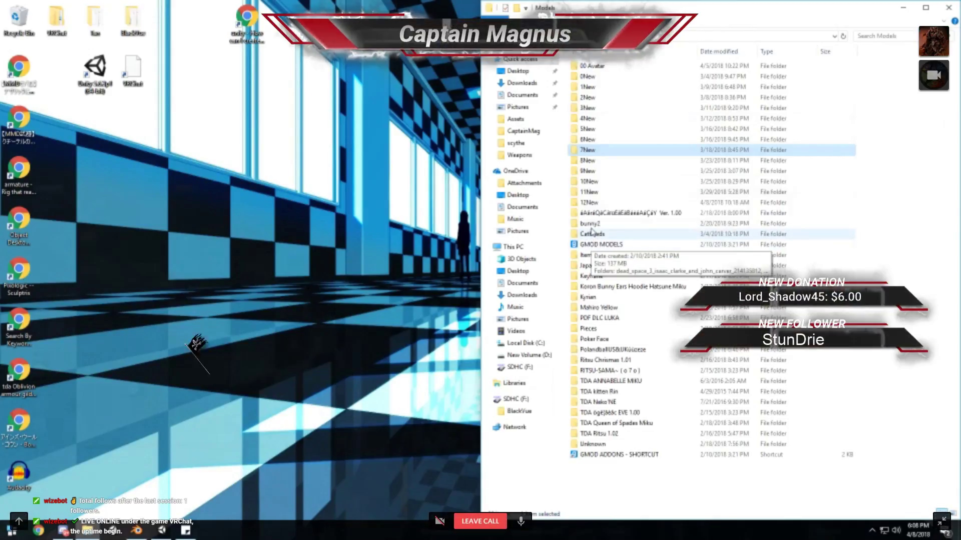
- Check the bunny2 folder and open the model folder whose name ends in Ver. 1.00
double_click(591, 225)
key("BackSpace")
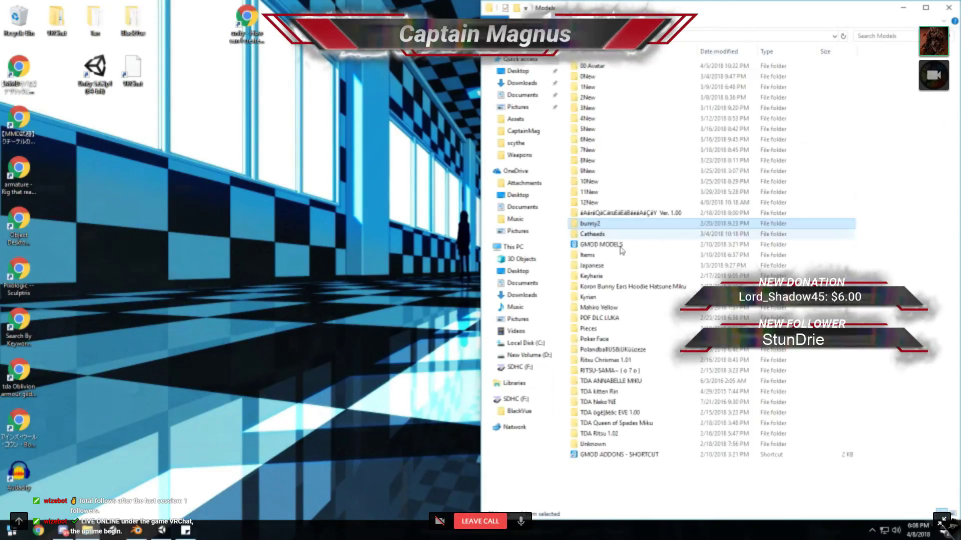
double_click(625, 214)
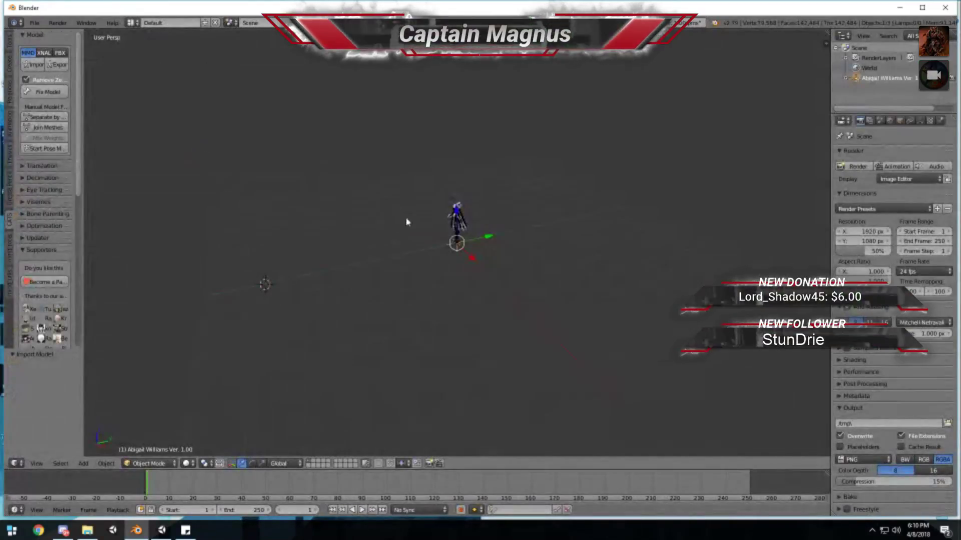
- Hide the armature of the imported Abigail Williams model and select its Body mesh
scroll(548, 395, "up", 6)
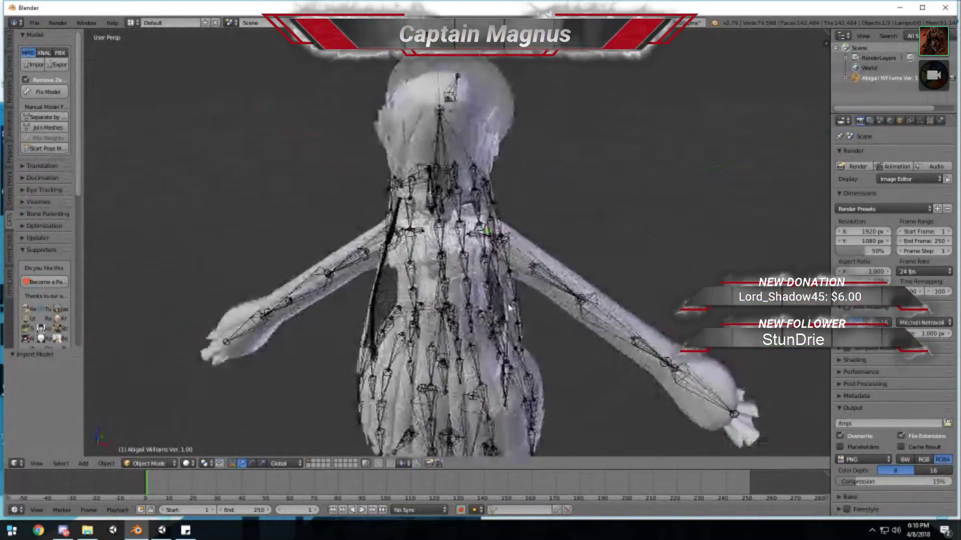
middle_click_drag(511, 309, 511, 324, "shift")
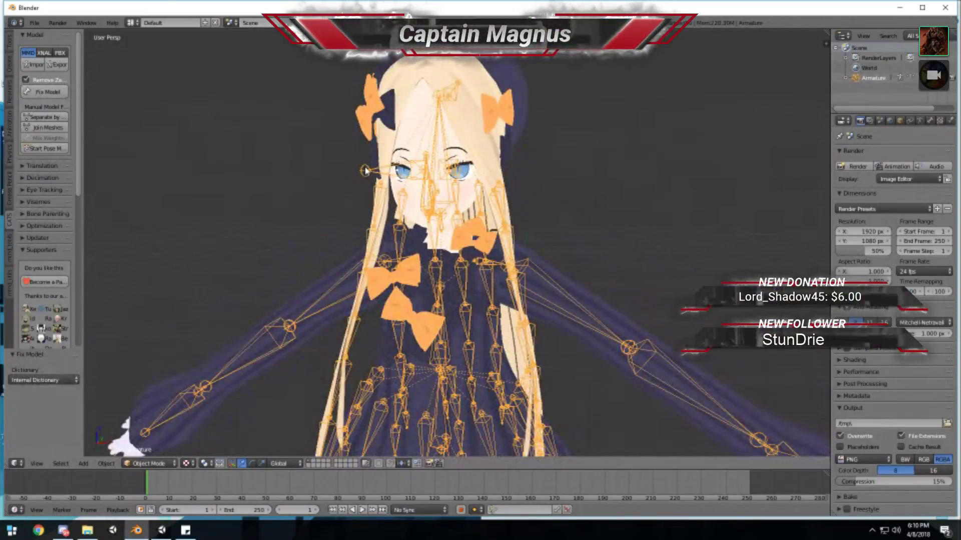
key("h")
middle_click_drag(365, 170, 339, 242)
right_click(328, 253)
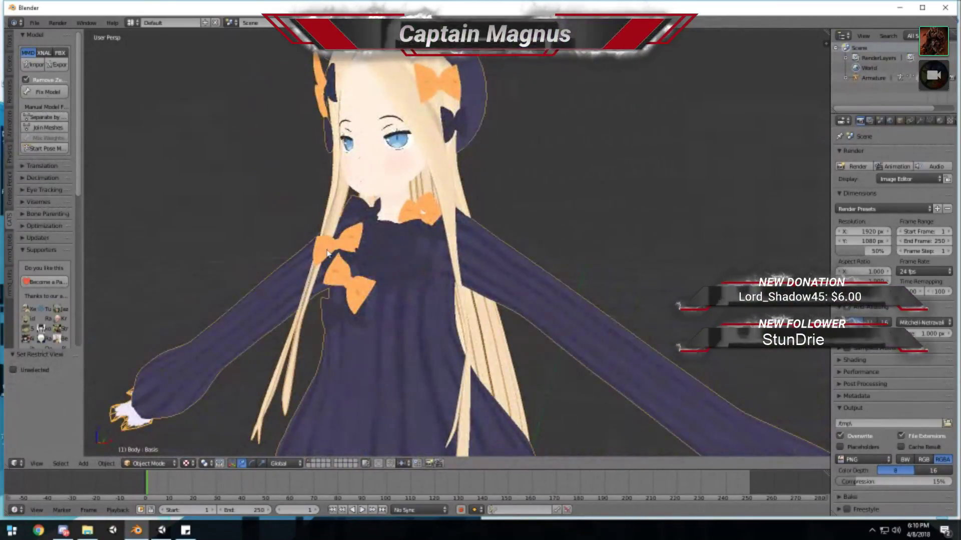
- Examine the textured Body mesh from the side and the front
right_click_drag(328, 252, 279, 261)
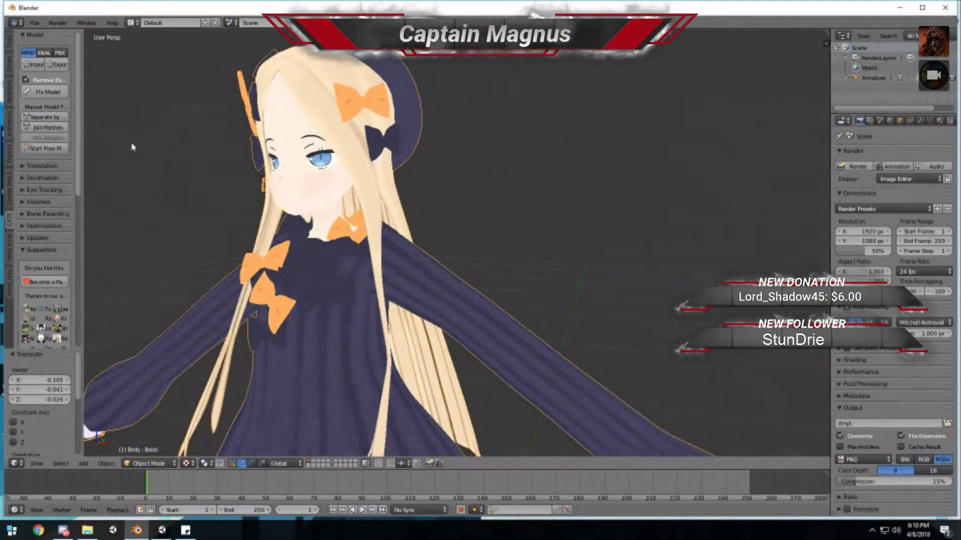
middle_click_drag(222, 149, 704, 159)
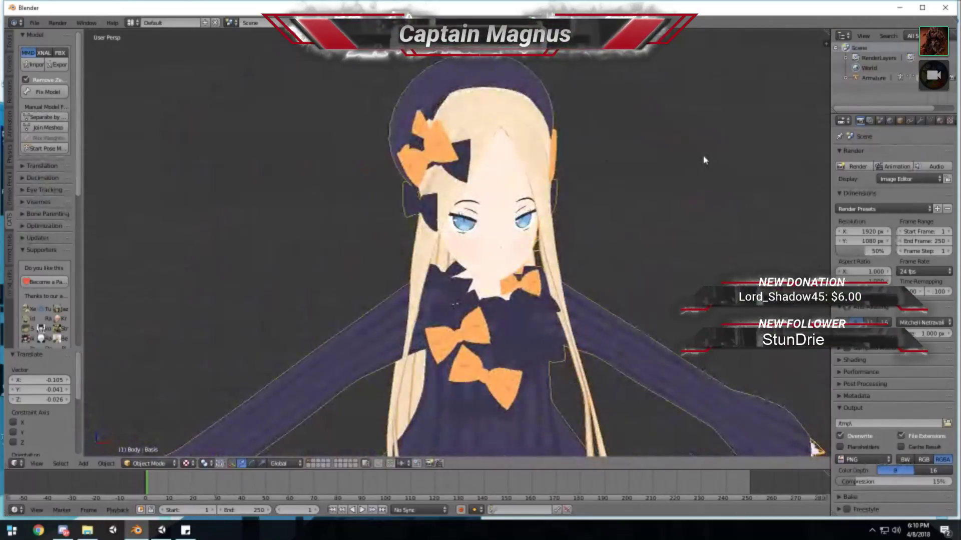
scroll(595, 171, "down", 2)
scroll(595, 171, "up", 2)
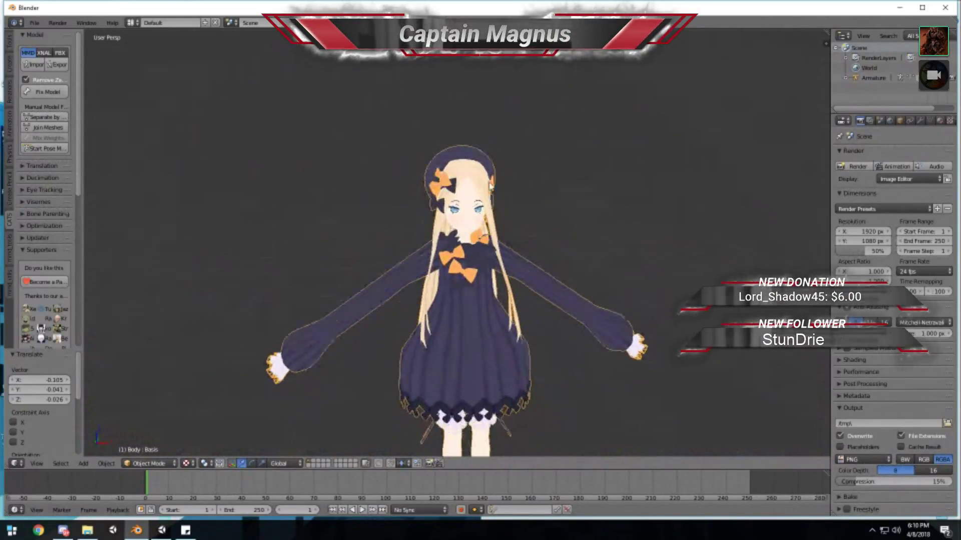
- Reload Blender's start-up file and delete its default cube, camera and lamp
left_click(33, 22)
left_click(45, 30)
left_click(43, 40)
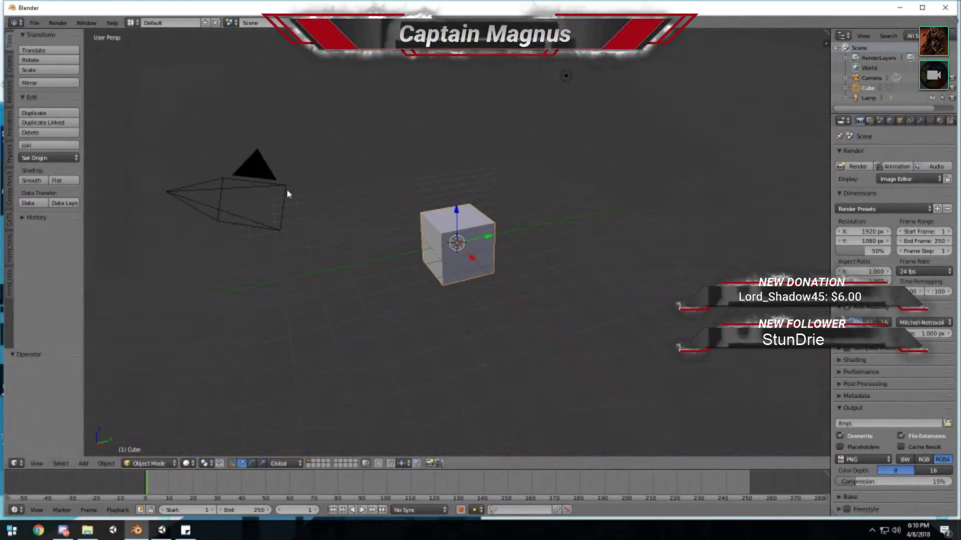
key("a")
key("a")
key("Delete")
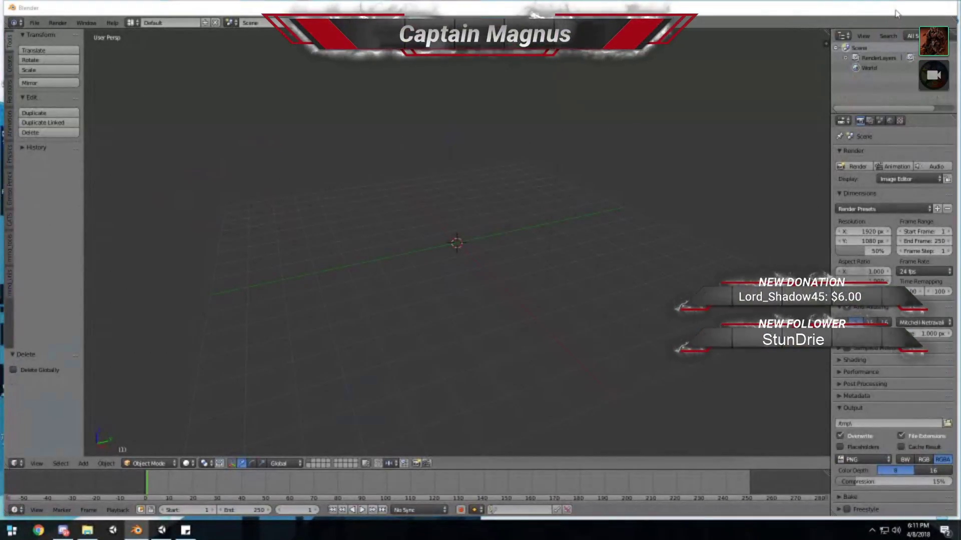
- Minimize Blender, look inside the Keyharie folder in Models, and return to the folder list
left_click(896, 12)
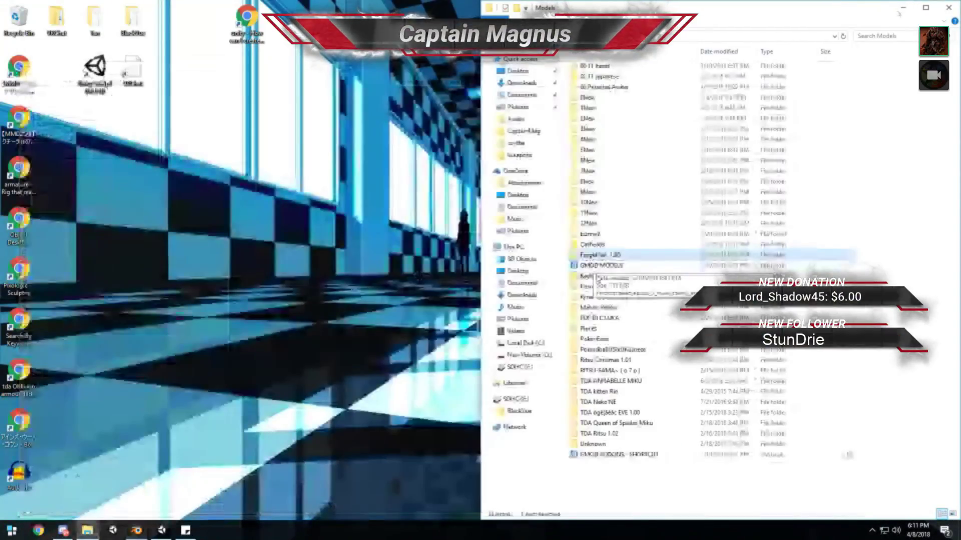
double_click(598, 276)
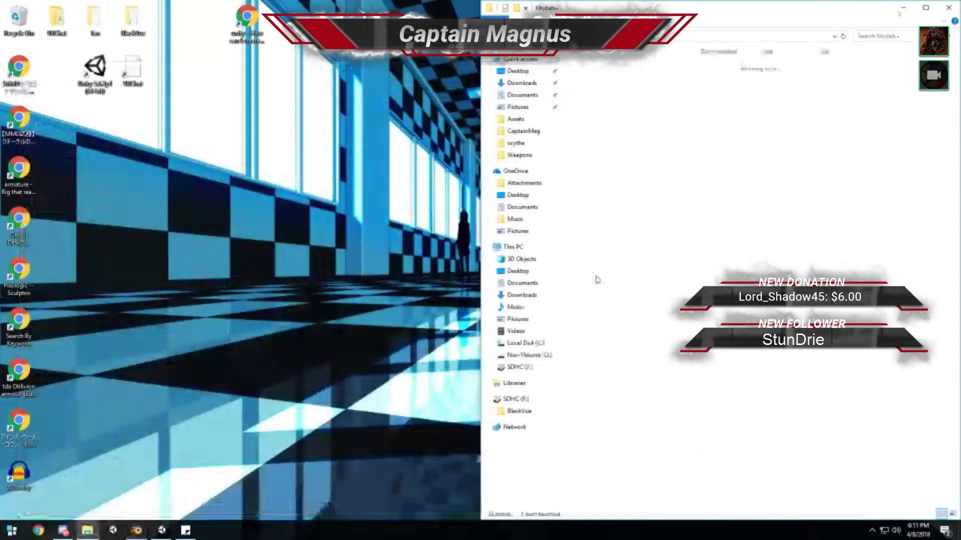
key("alt+Left")
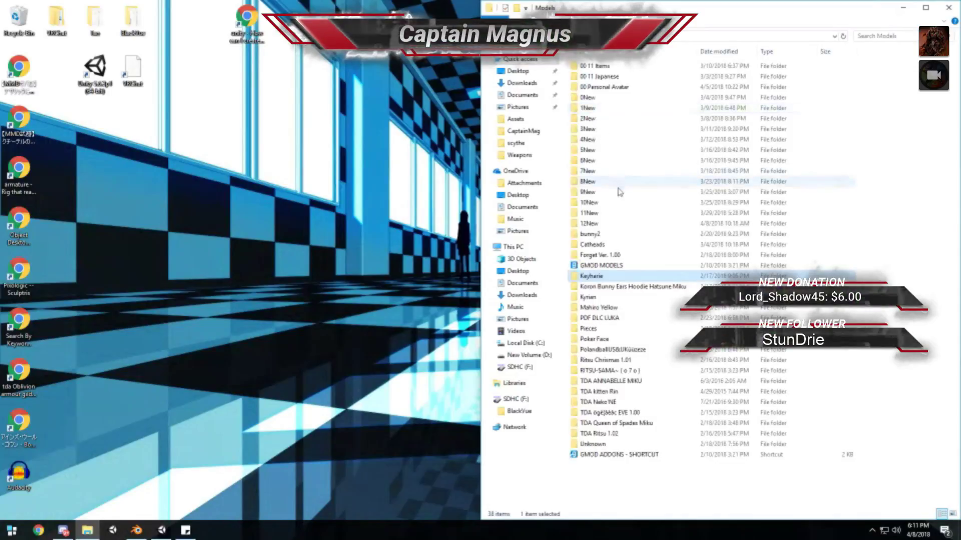
double_click(601, 278)
key("alt+Left")
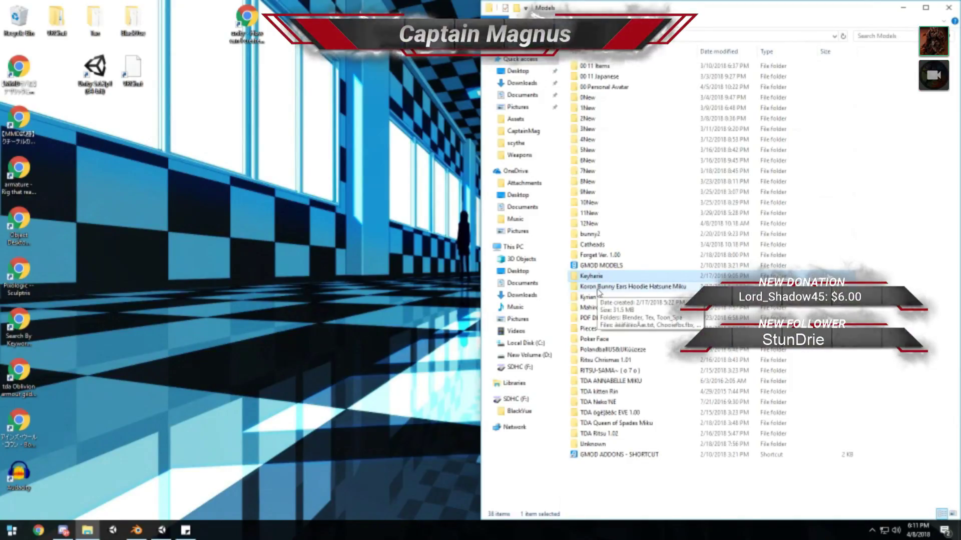
- Look inside the 12New, 11New and 10New folders in Models, returning to the folder list after each
double_click(601, 225)
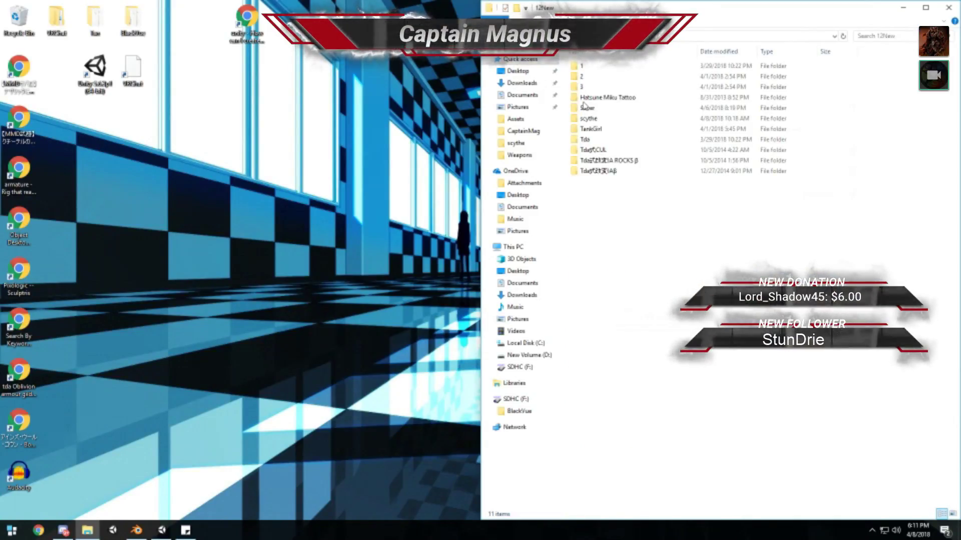
key("alt+Left")
double_click(584, 214)
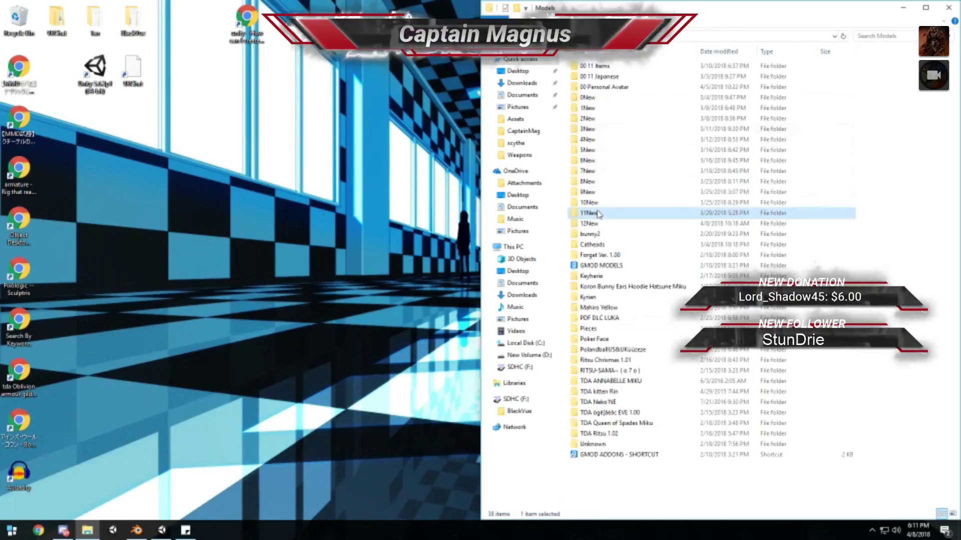
key("alt+Left")
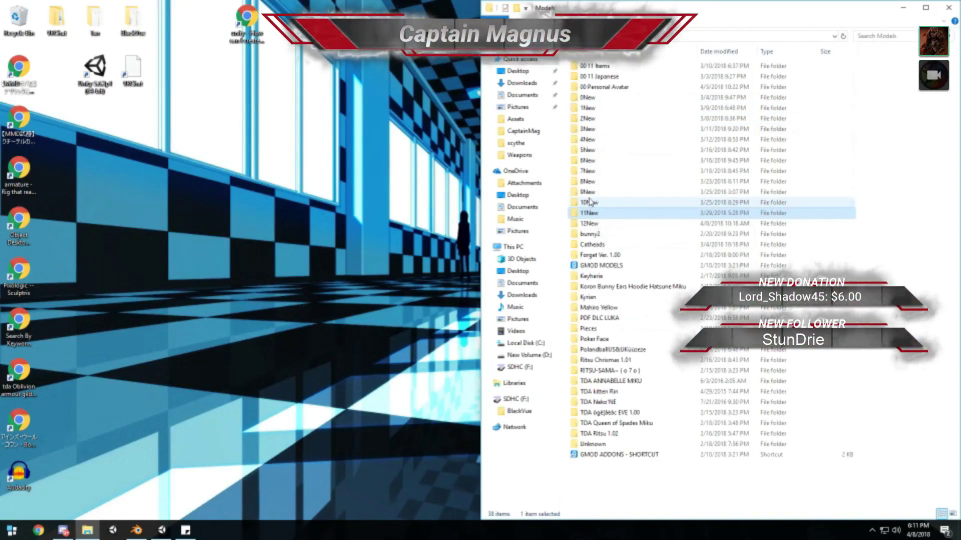
double_click(591, 203)
key("alt+Left")
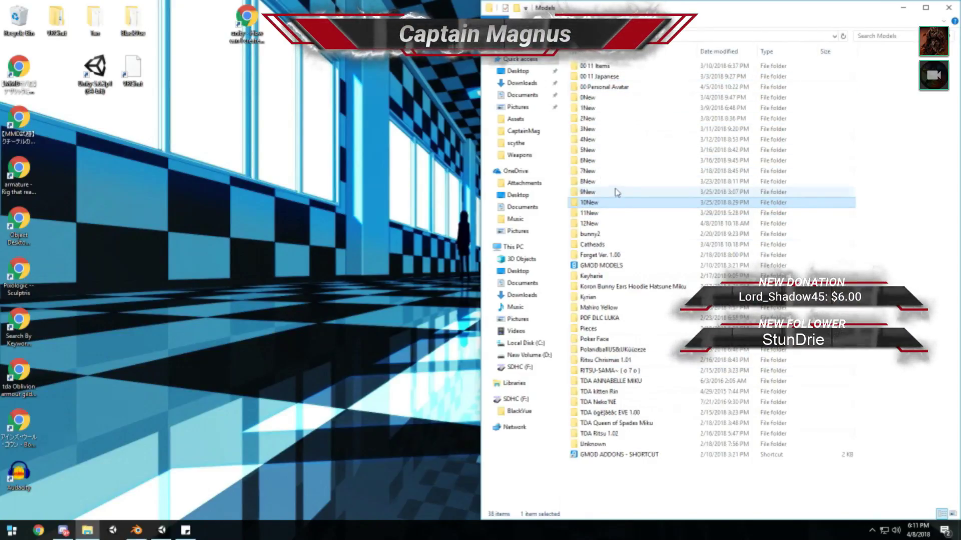
- Look through the 4New and 5New folders, including Saber Huke Ver, and return to the Models folder
double_click(602, 142)
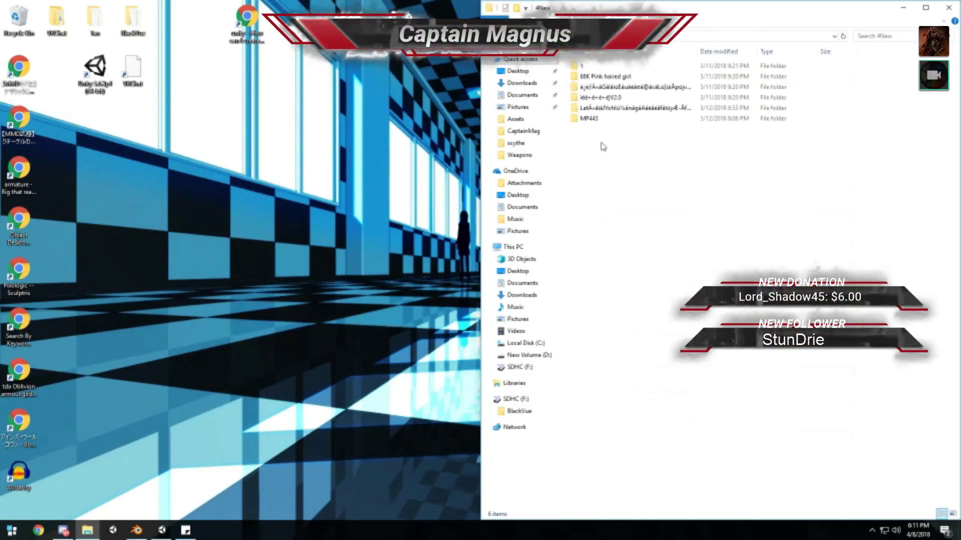
key("alt+Left")
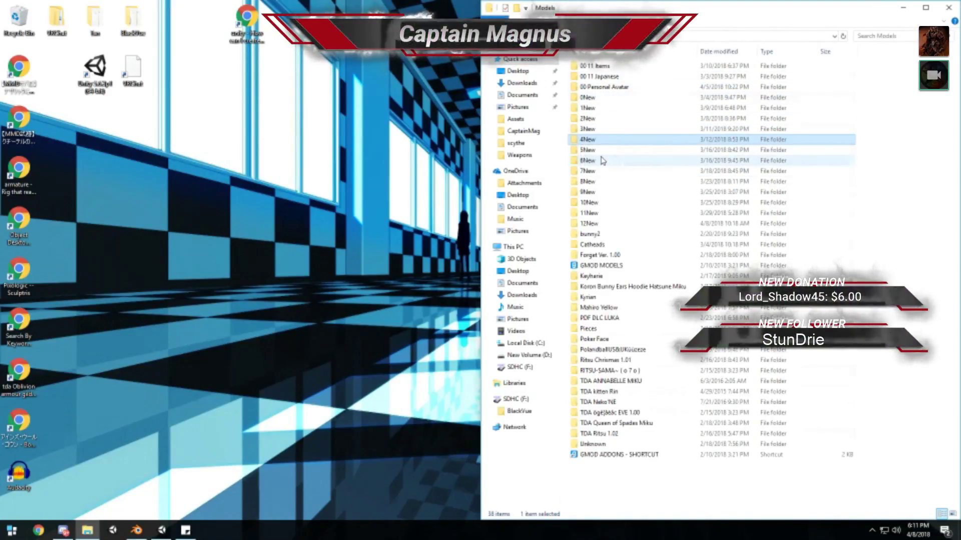
double_click(601, 151)
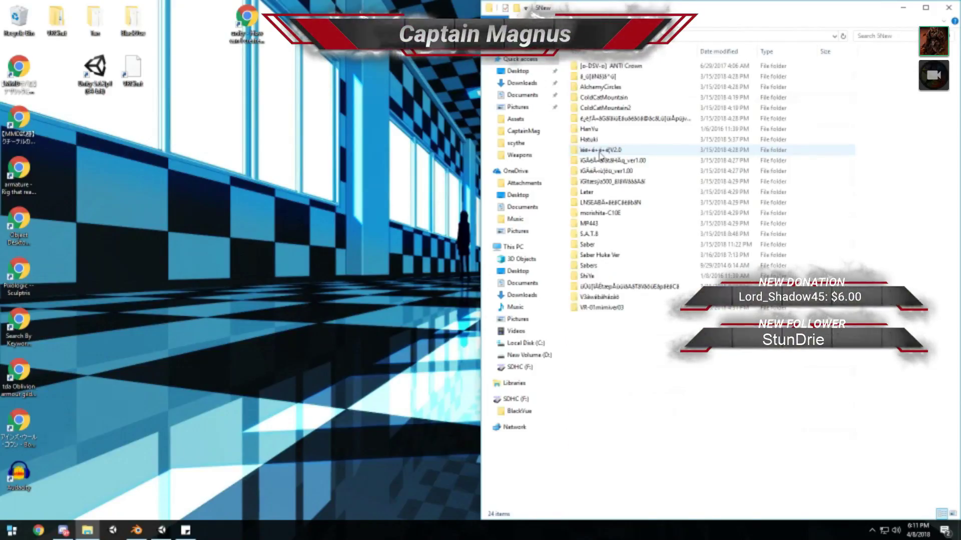
key("alt+Left")
double_click(601, 151)
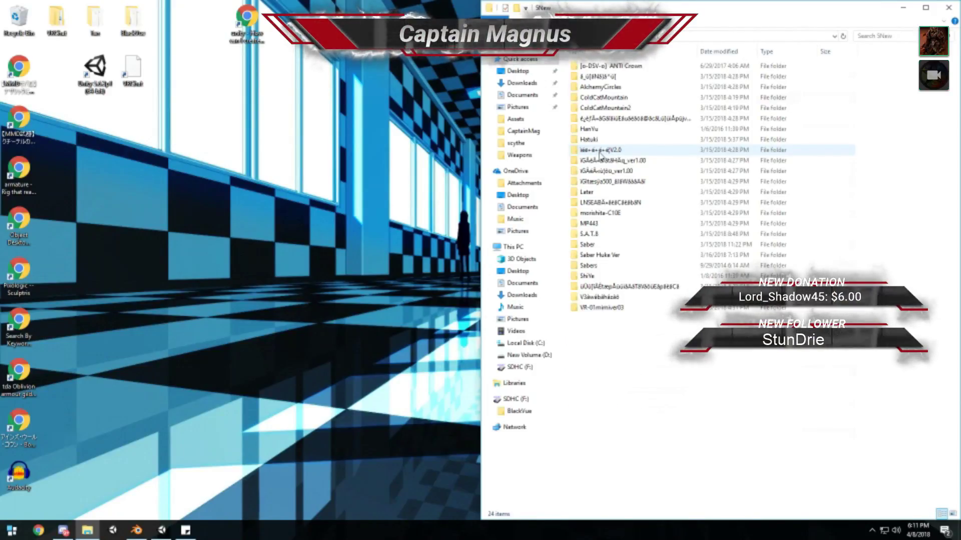
double_click(592, 254)
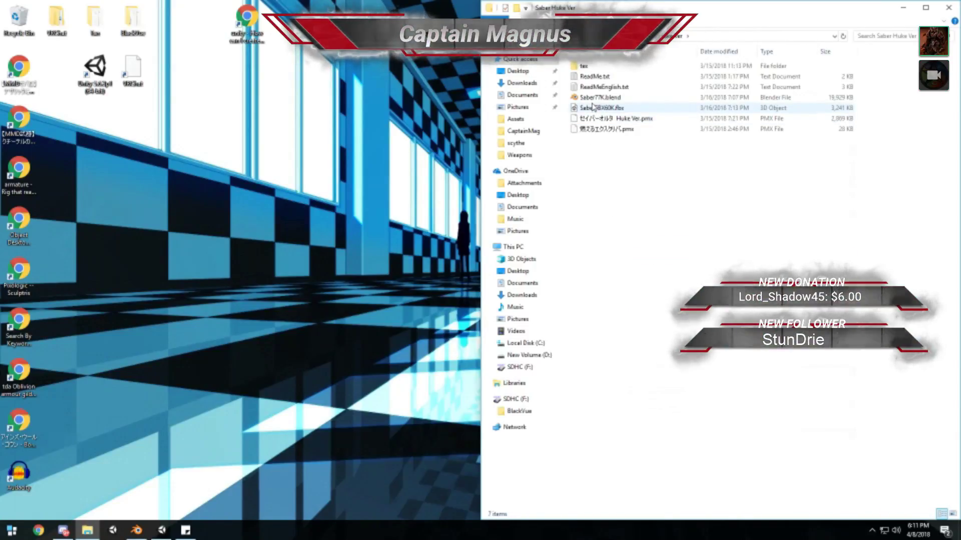
key("BackSpace")
key("BackSpace")
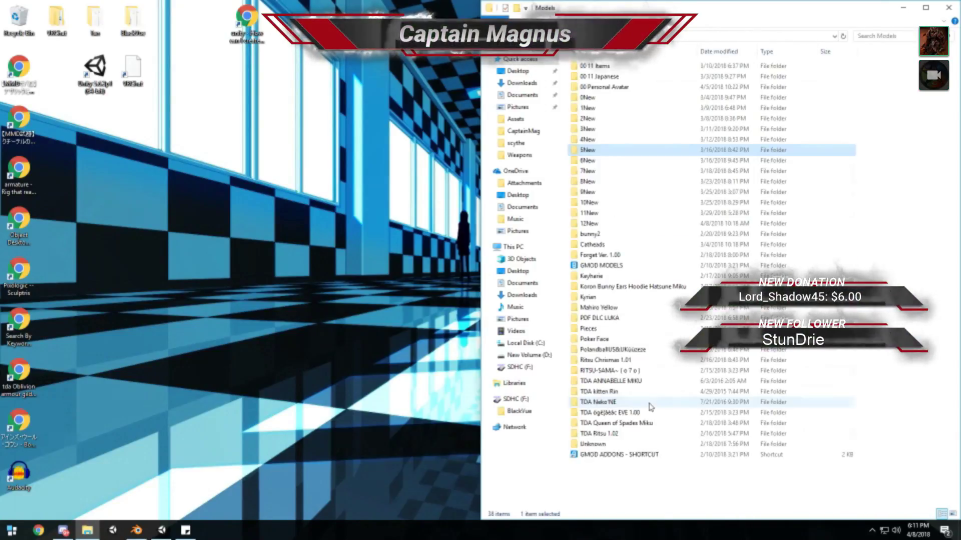
- Look inside 6New with its Thomas subfolder and inside 7New, ending back in the Models folder
double_click(622, 160)
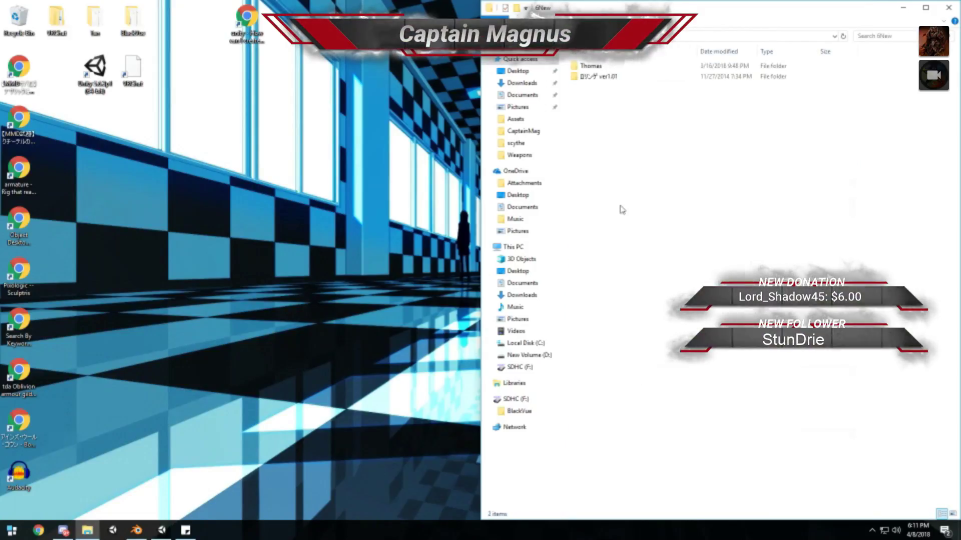
double_click(586, 66)
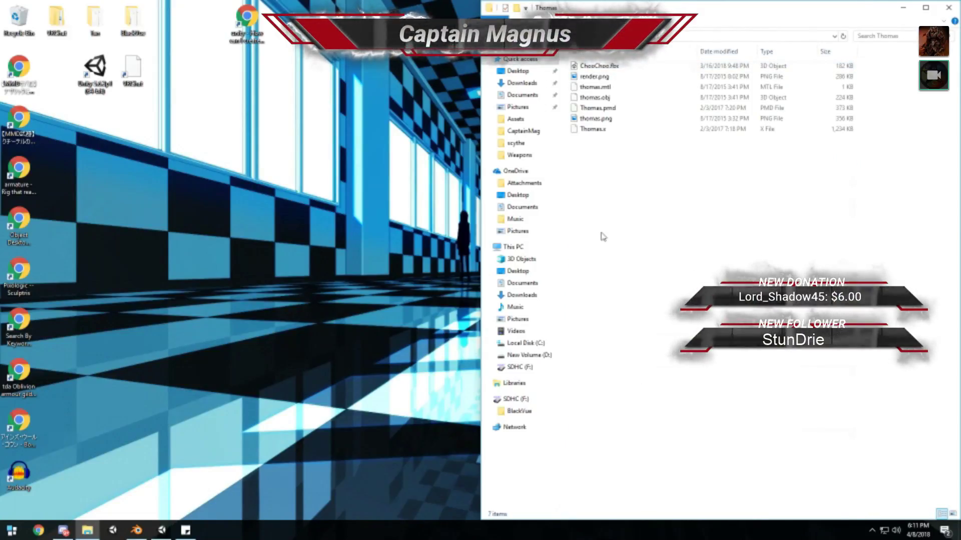
key("BackSpace")
key("BackSpace")
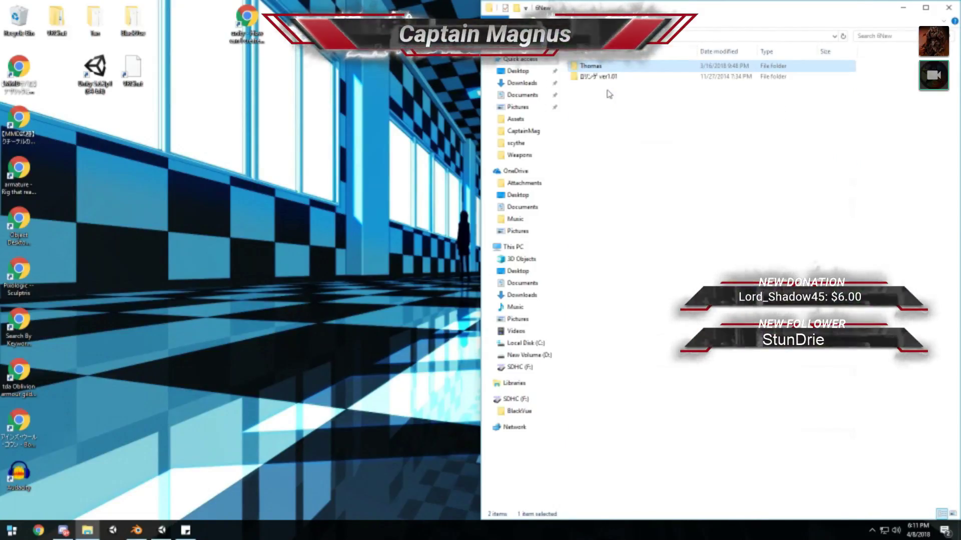
double_click(590, 171)
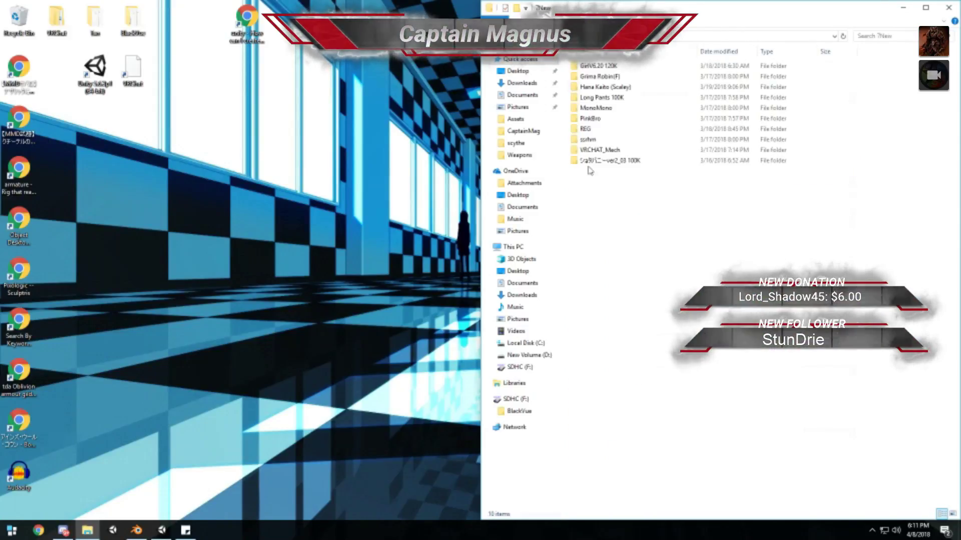
key("BackSpace")
- Check the contents of the 1New, 2New and 0New folders and go back to Models
double_click(588, 111)
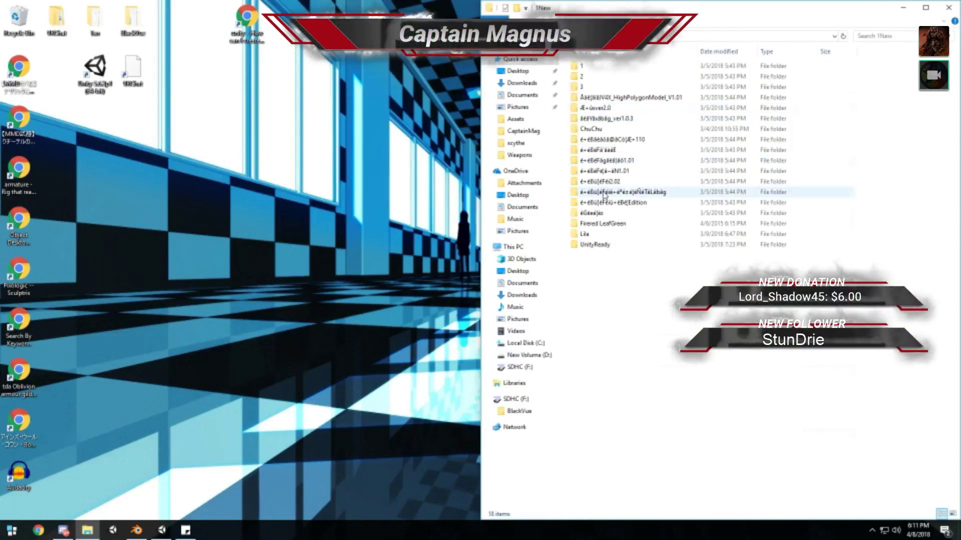
key("BackSpace")
double_click(590, 118)
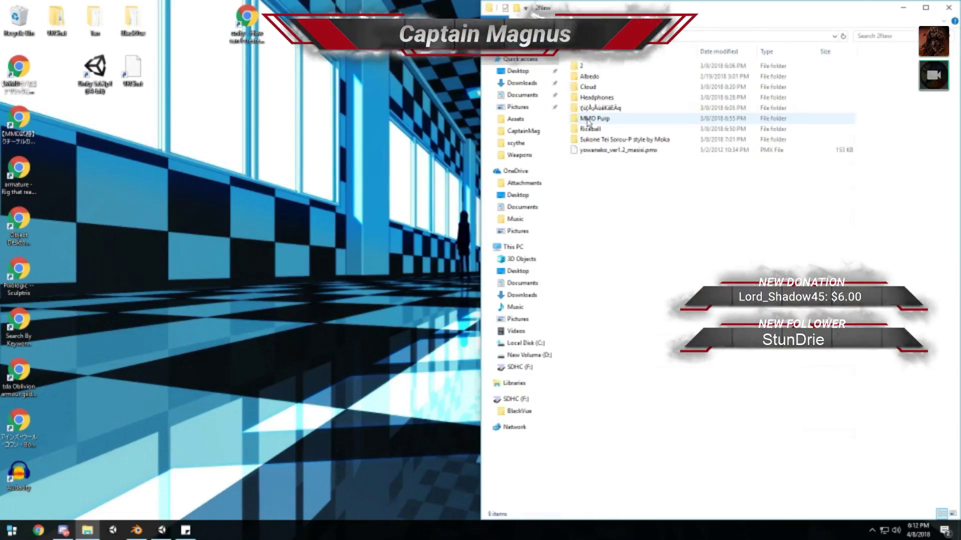
key("BackSpace")
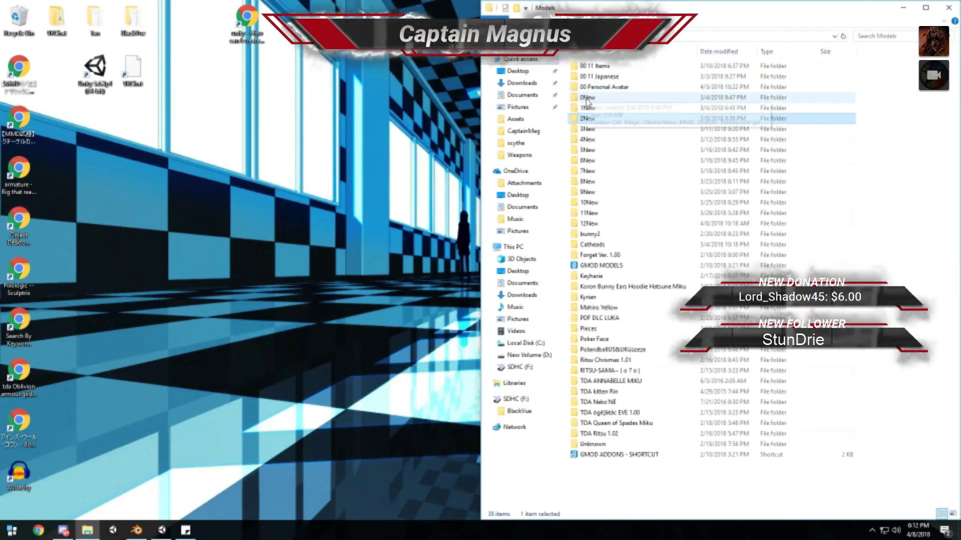
left_click(588, 100)
double_click(587, 100)
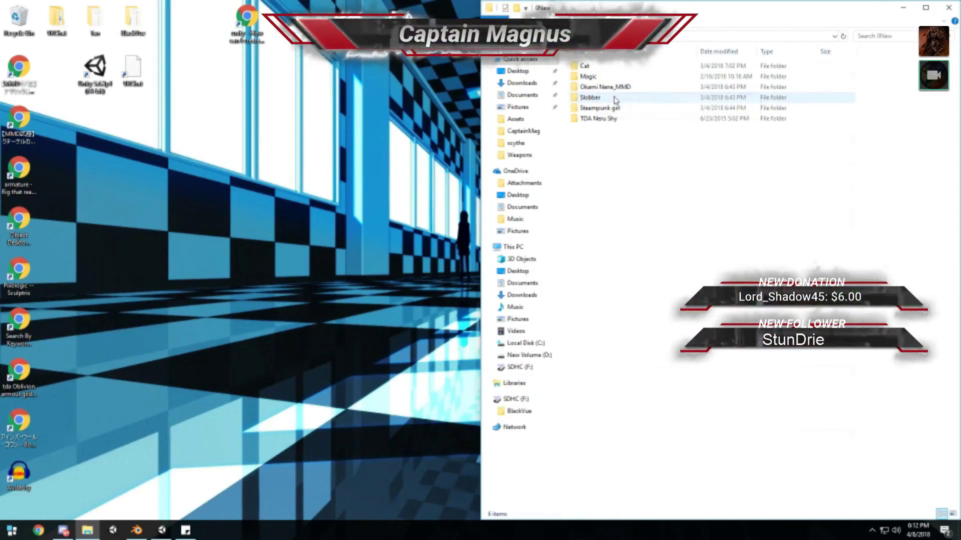
key("BackSpace")
- Check the 4New, 3New and Polandball folders for a usable model and return to the Models list
double_click(600, 139)
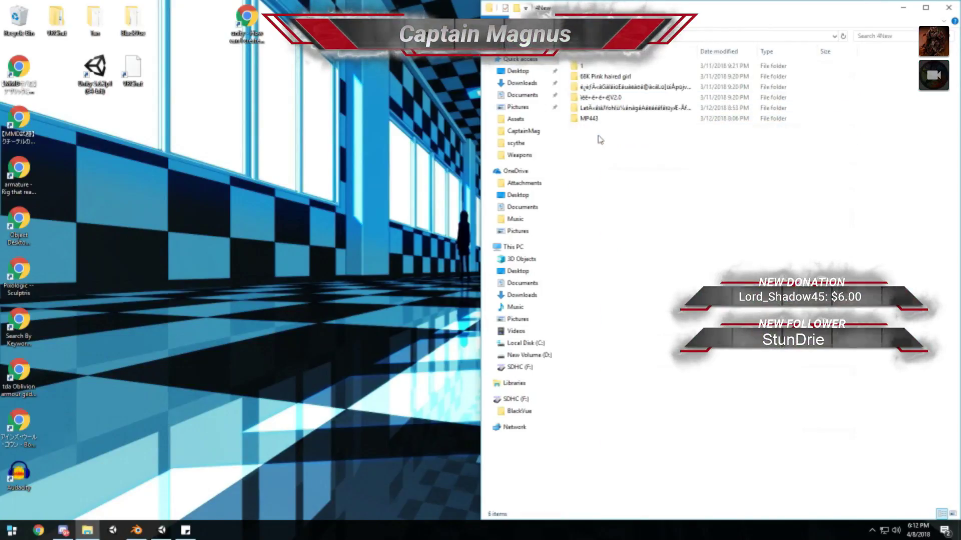
key("BackSpace")
double_click(599, 133)
key("BackSpace")
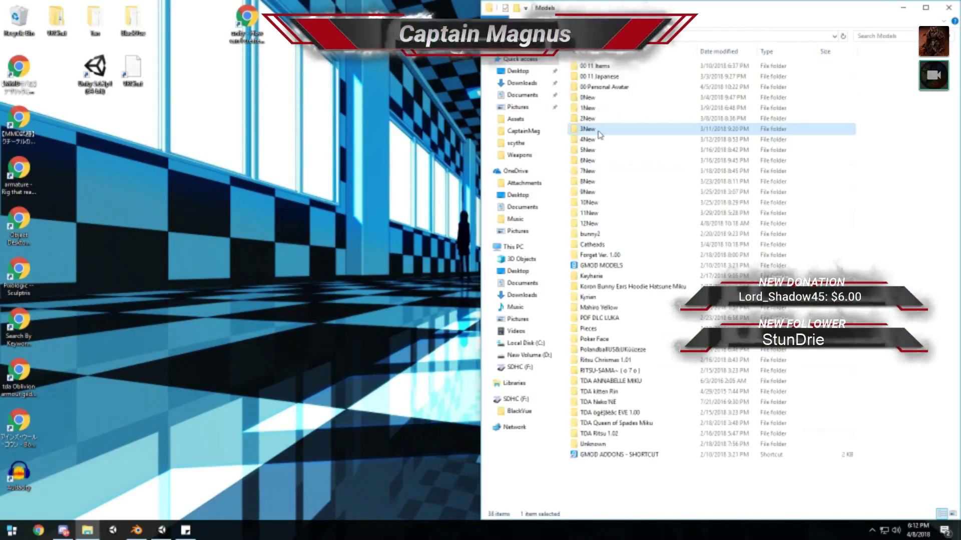
double_click(615, 352)
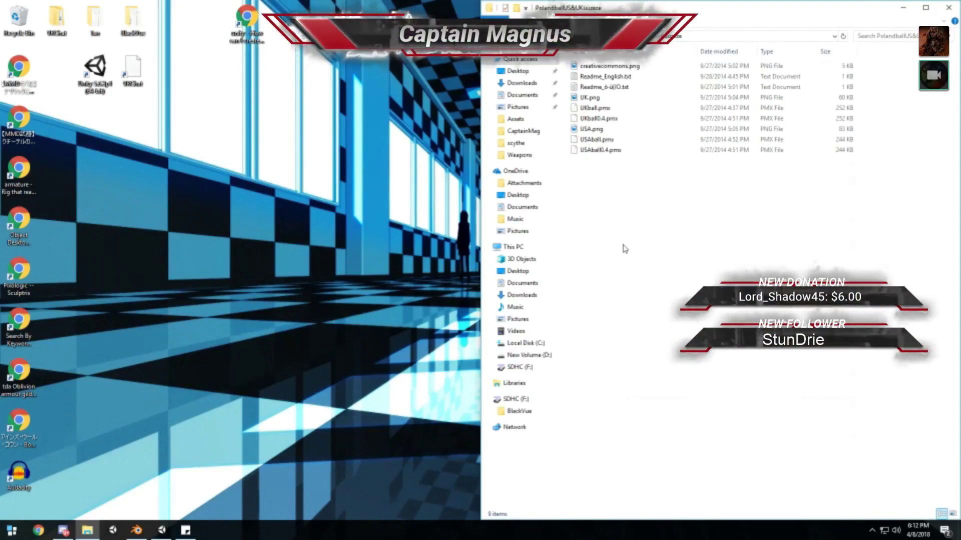
key("BackSpace")
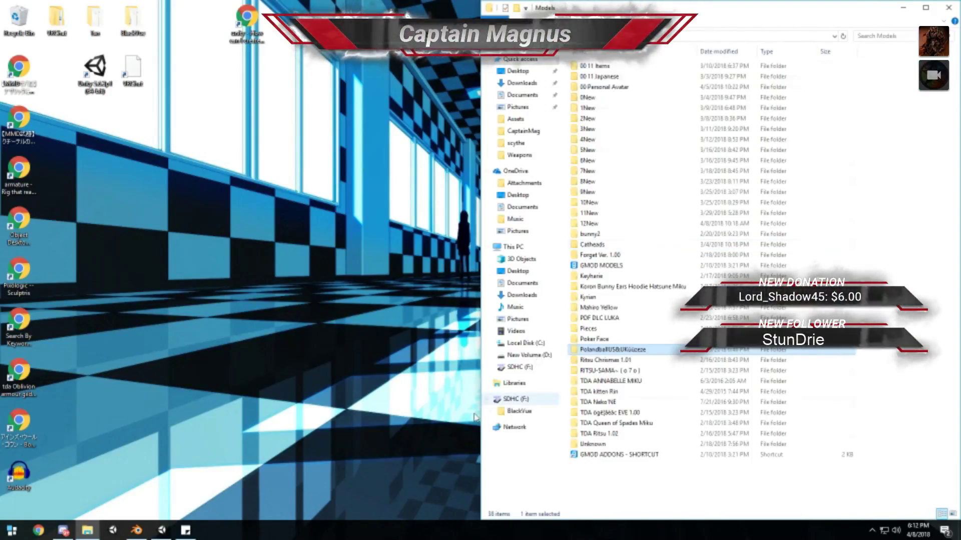
- Switch to Discord, view the direct-message conversation of the ongoing call, and minimize the window
left_click(62, 530)
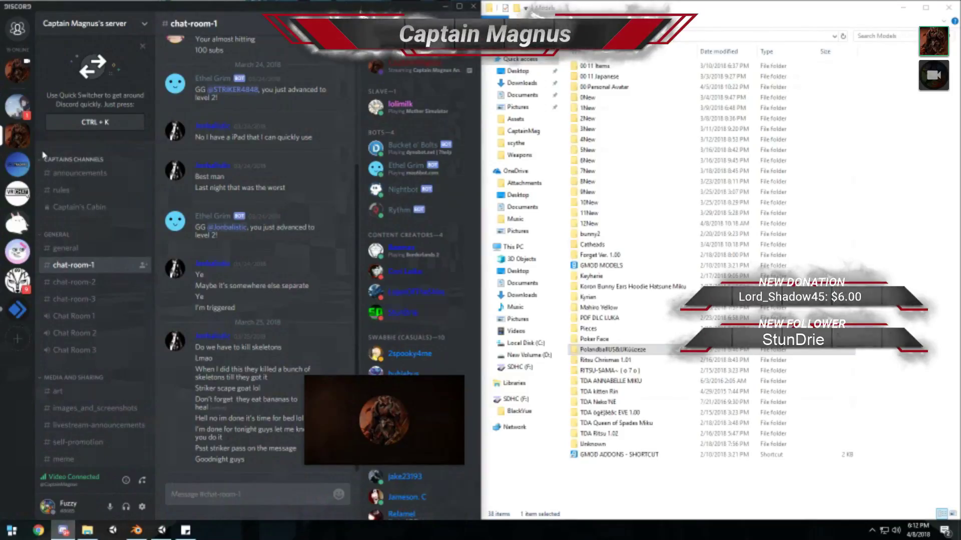
scroll(118, 369, "down", 5)
scroll(114, 371, "up", 5)
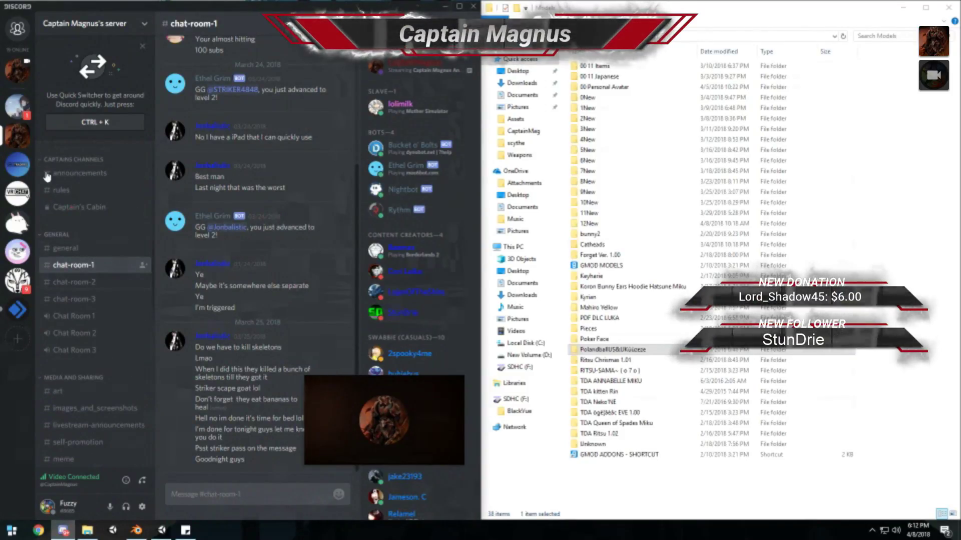
left_click(17, 71)
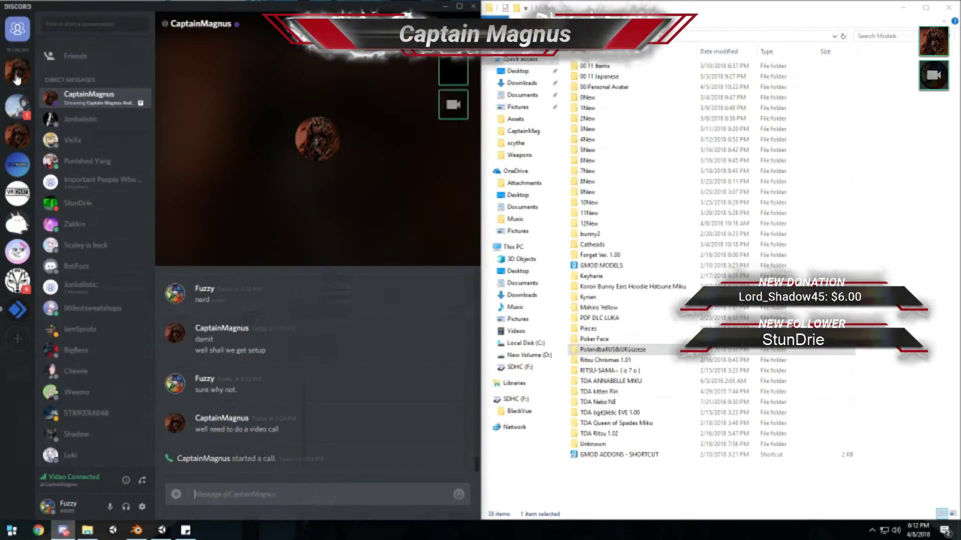
left_click(445, 8)
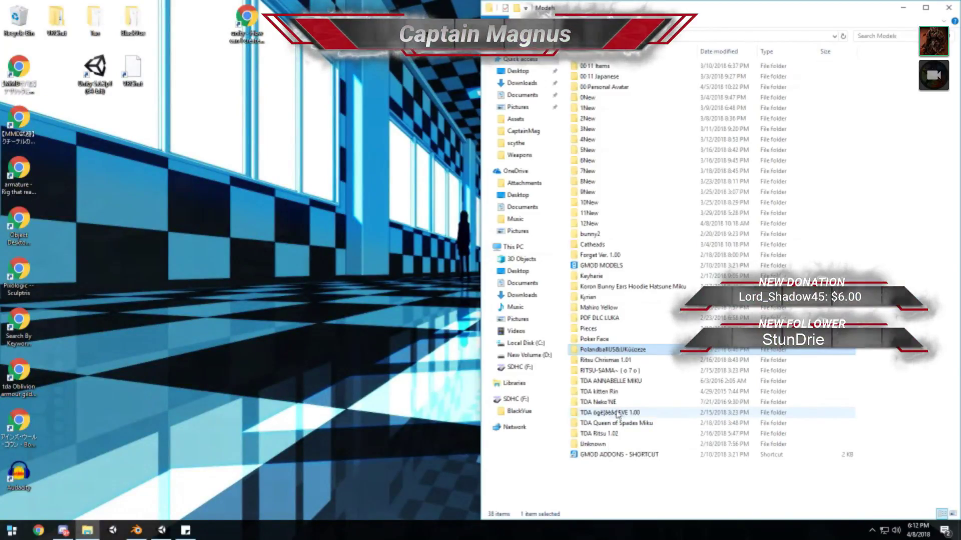
- Look inside the Unknown folder and the folder behind the GMOD ADDONS shortcut, and return to Models
double_click(602, 446)
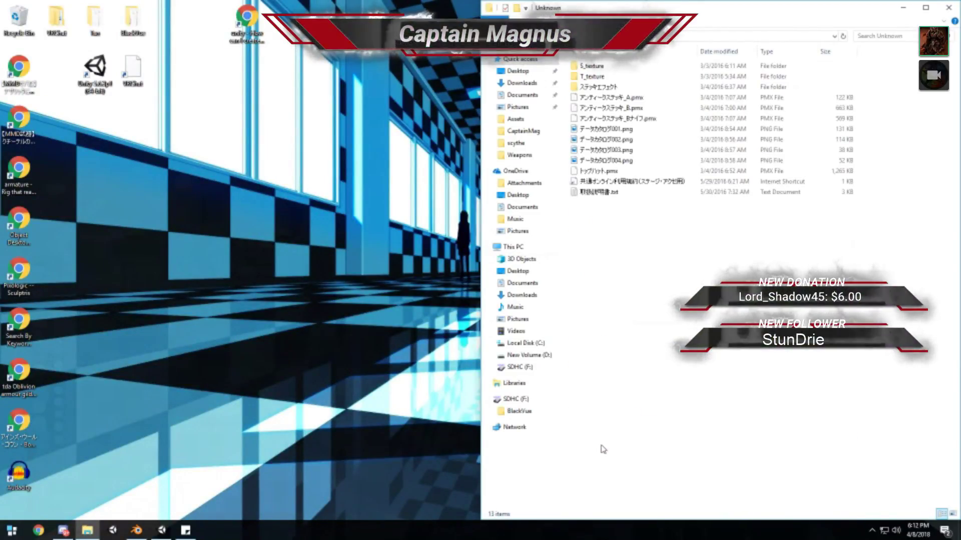
key("BackSpace")
double_click(605, 455)
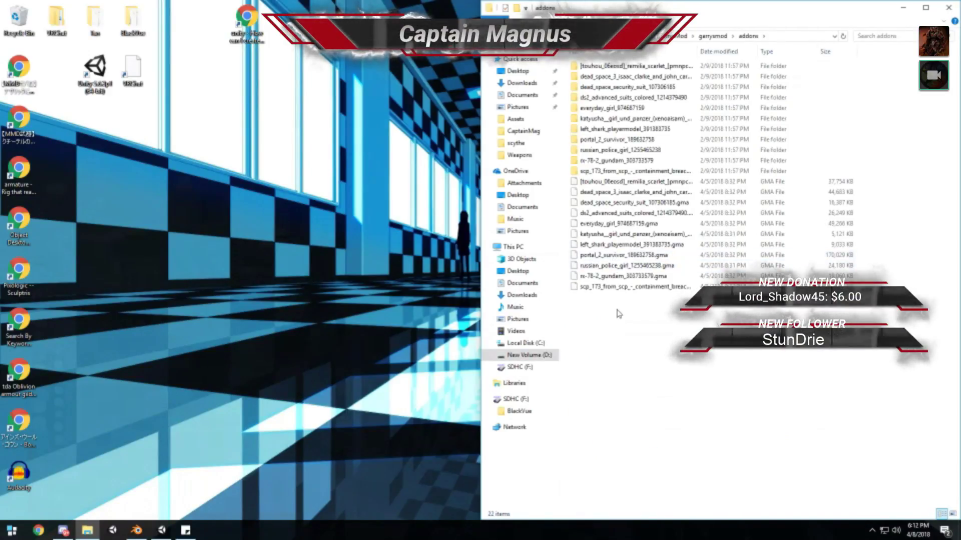
left_click_drag(617, 306, 652, 328)
key("alt+Left")
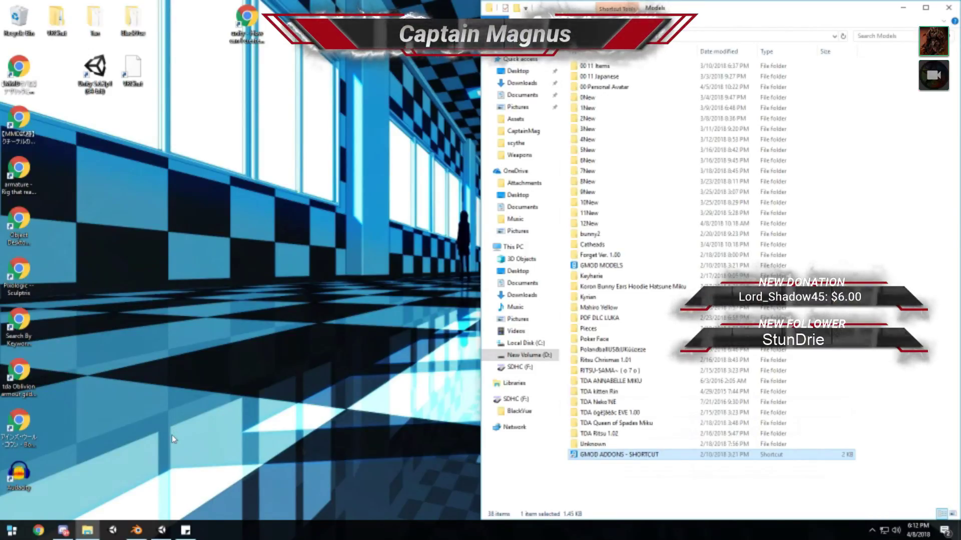
- Check the contents of the PDF DLC LUKA folder and move the folder from Models to the desktop
double_click(602, 322)
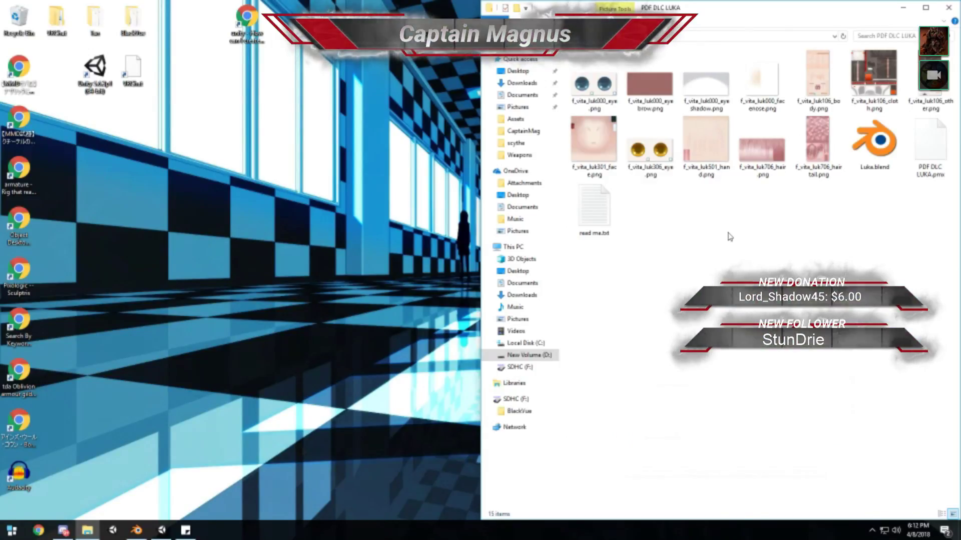
key("alt+Left")
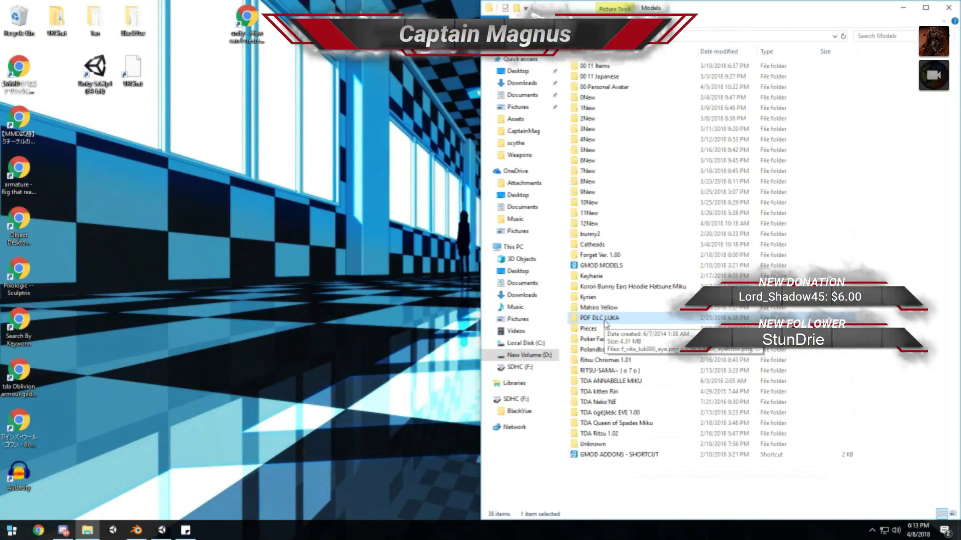
left_click_drag(604, 321, 56, 75)
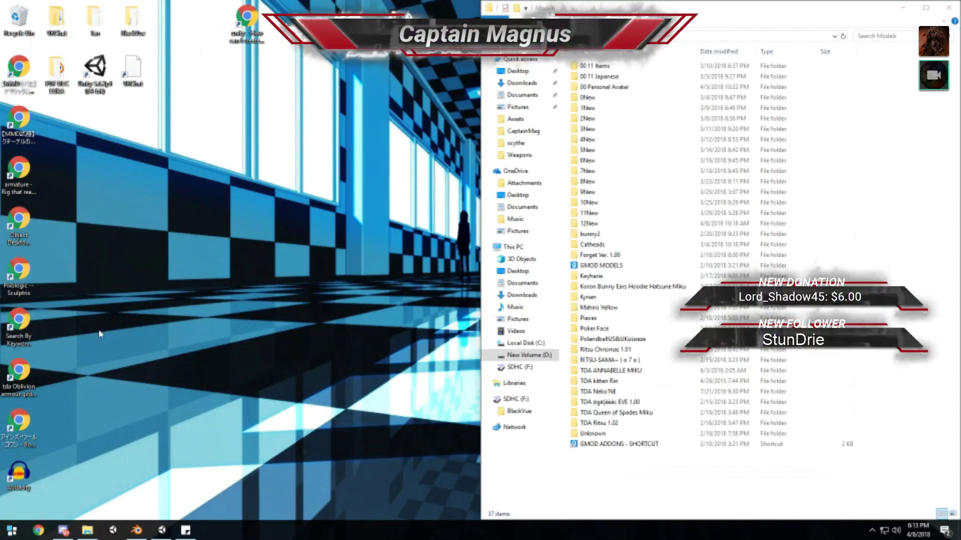
left_click(137, 530)
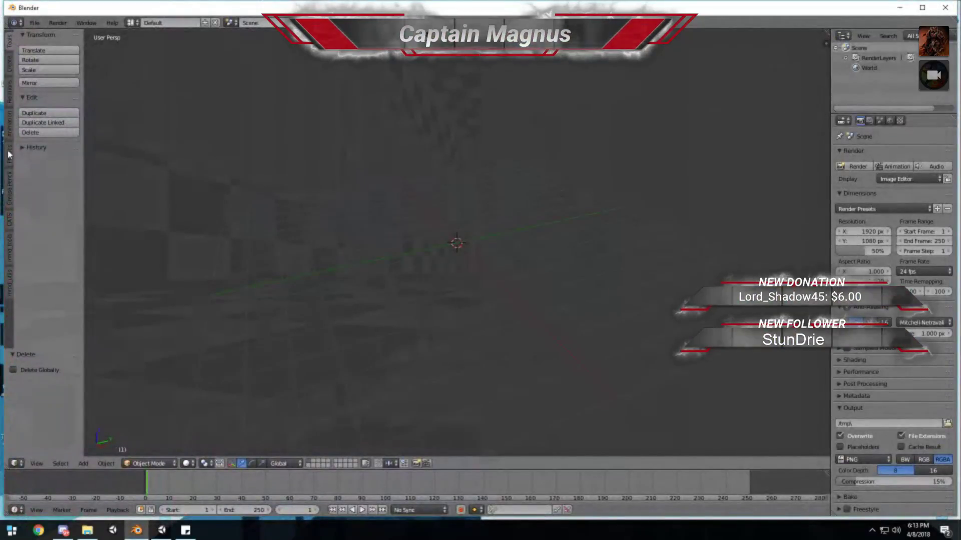
left_click(13, 221)
left_click(47, 65)
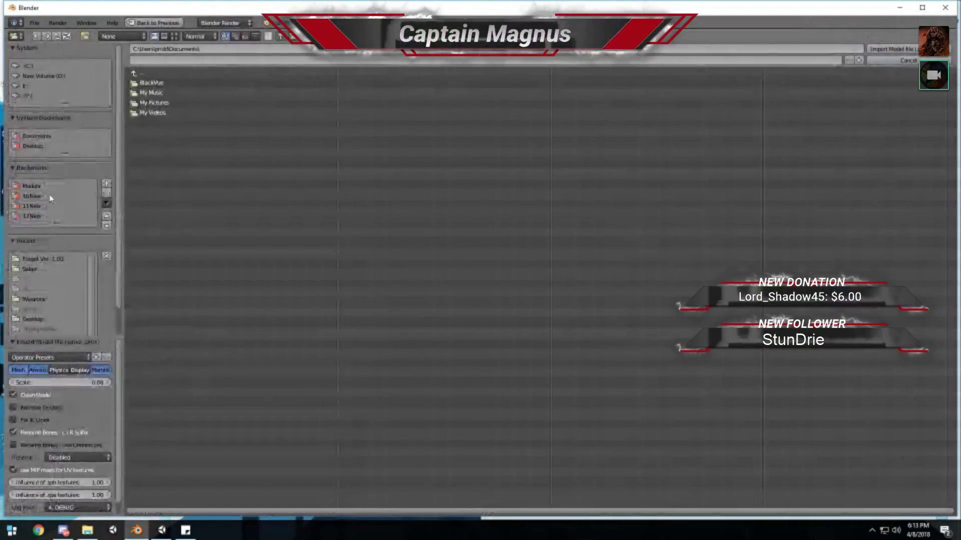
left_click(33, 146)
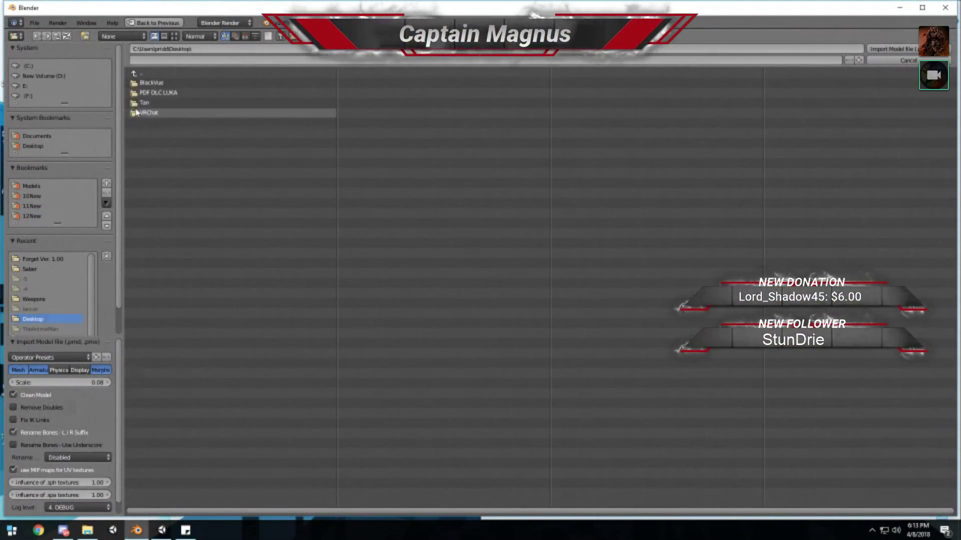
left_click(160, 92)
key("BackSpace")
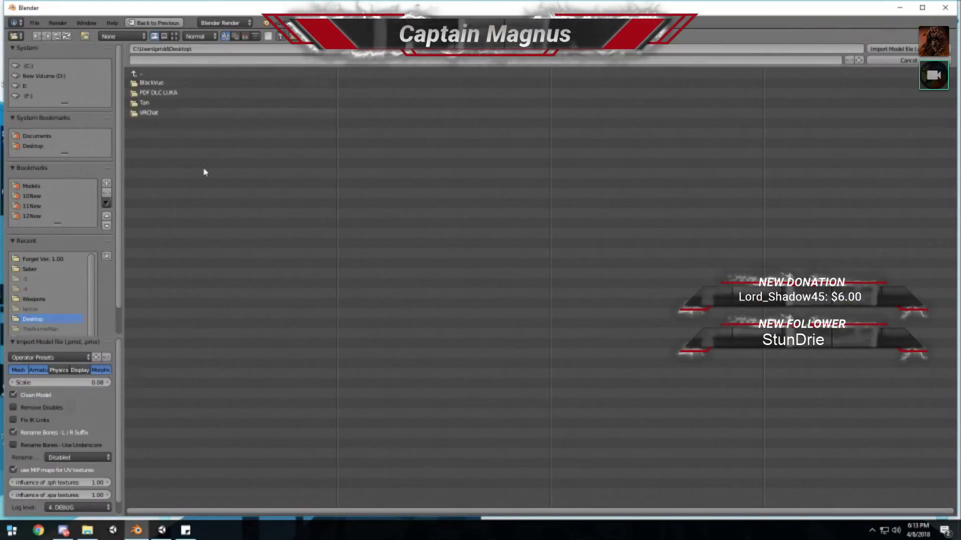
key("Escape")
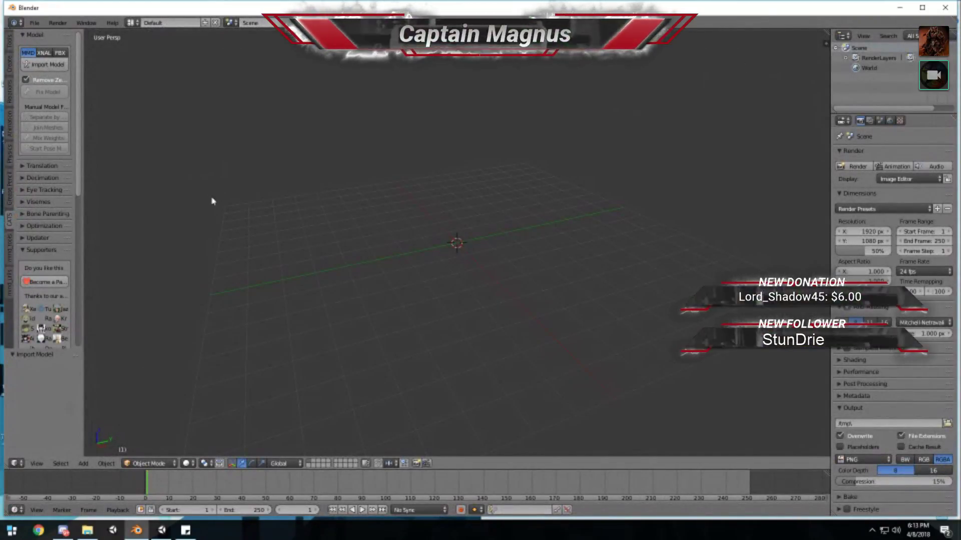
- Start a new Blender file with the default startup scene, and clear the Blender and Models folder windows off the desktop
left_click(34, 23)
left_click(53, 34)
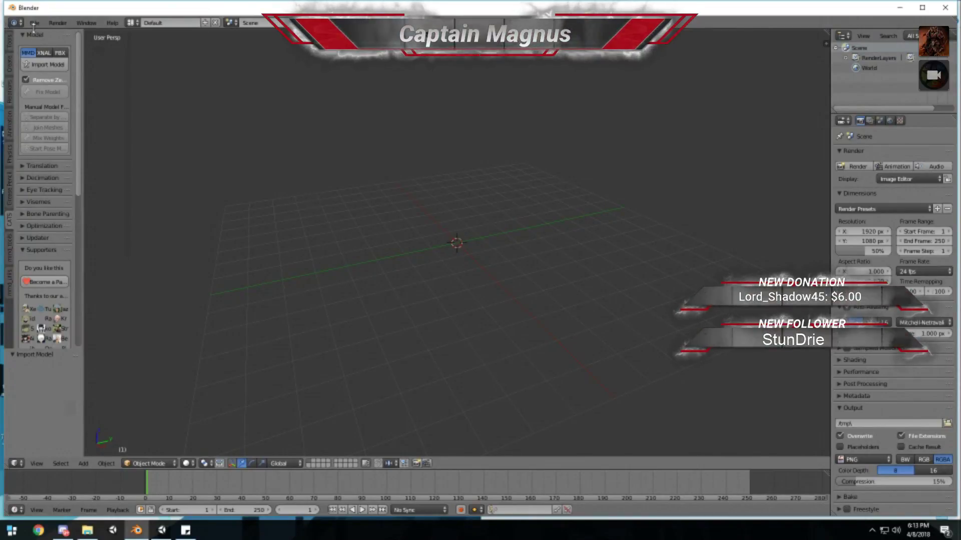
left_click(34, 24)
left_click(44, 36)
left_click(44, 43)
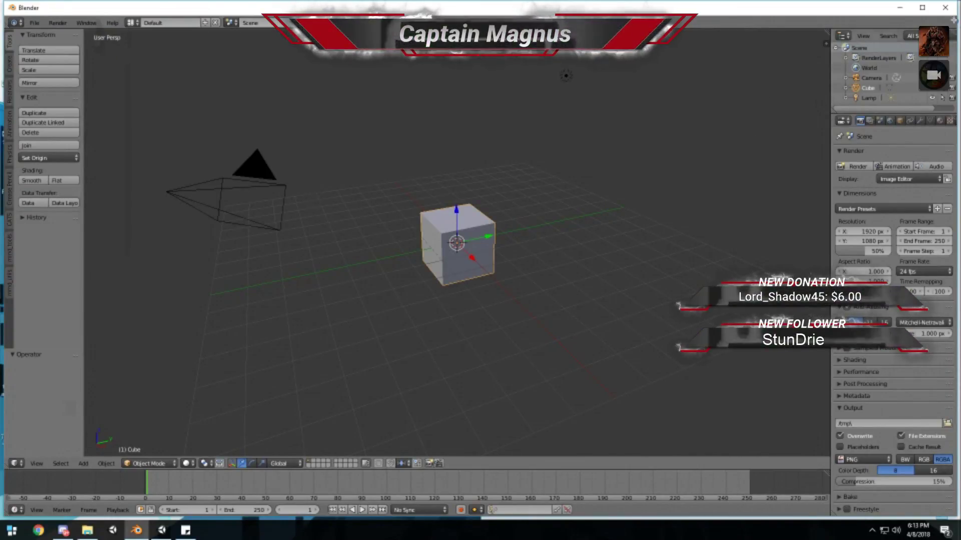
left_click(899, 8)
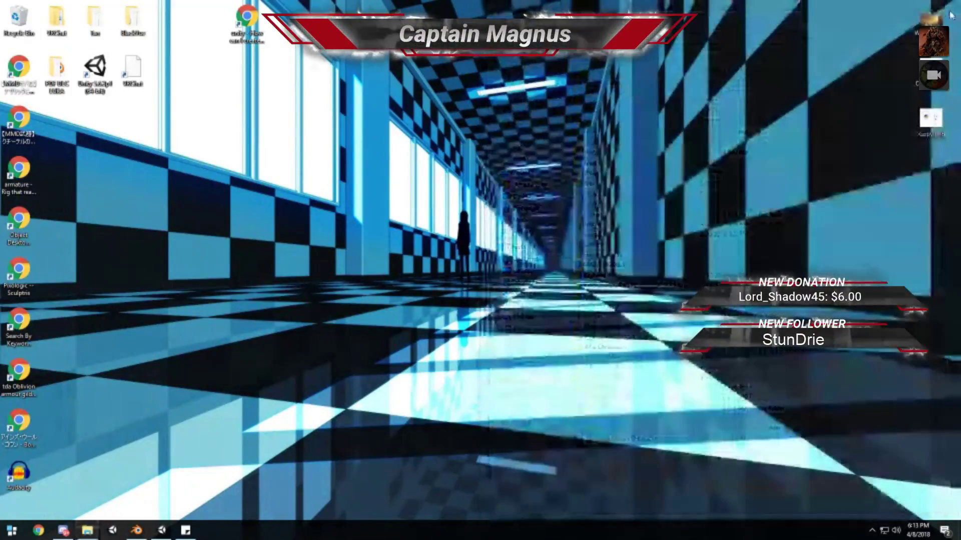
left_click(948, 7)
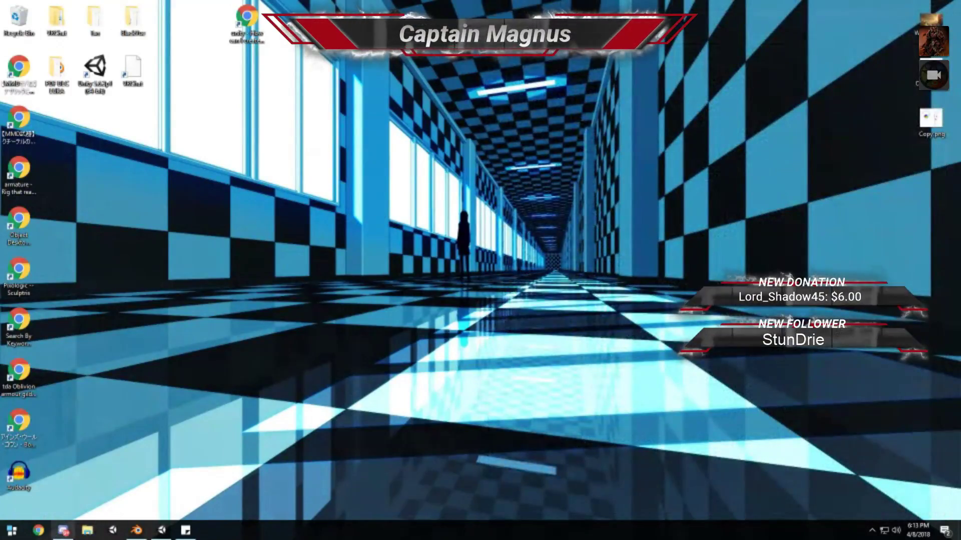
- Switch to Unity, view the empty VRChat Avatars scene, and minimize the window
left_click(161, 530)
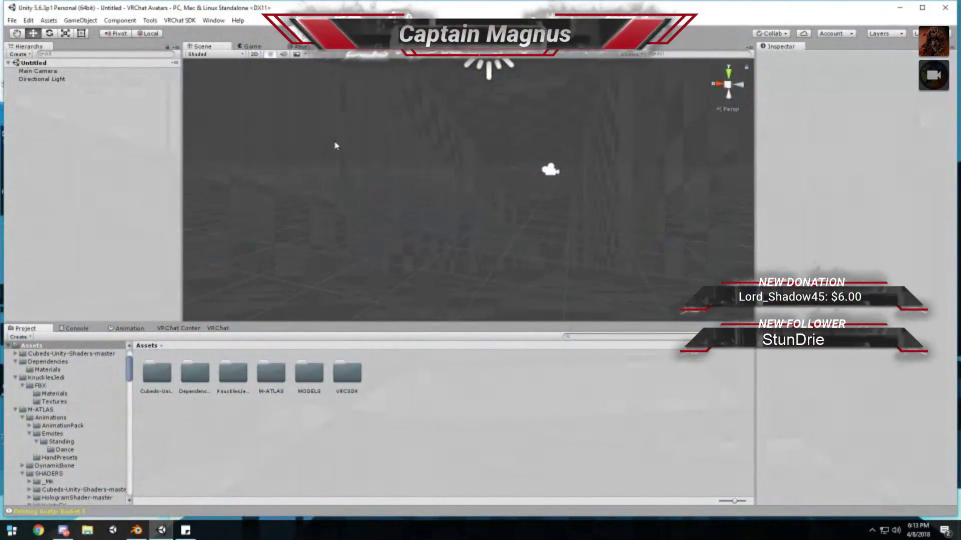
middle_click_drag(335, 145, 307, 184)
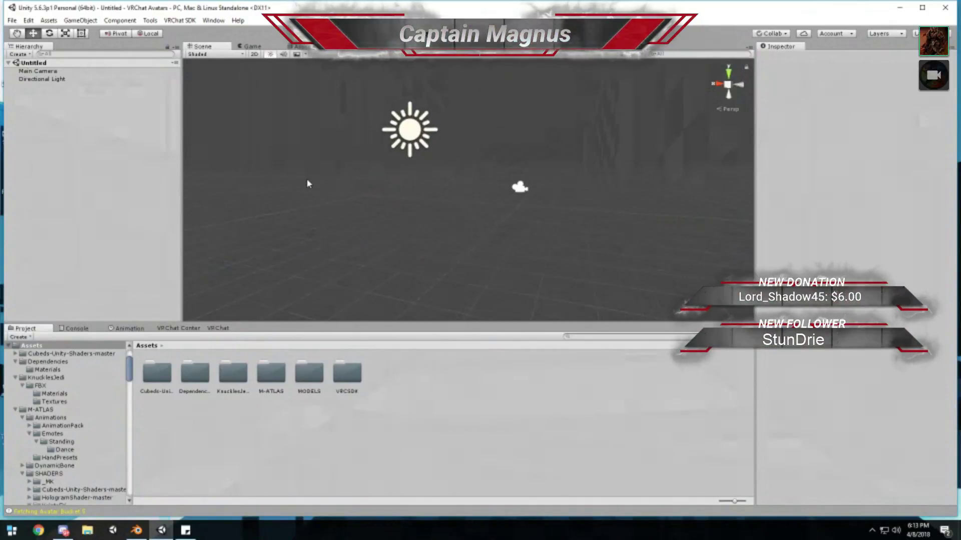
left_click(901, 7)
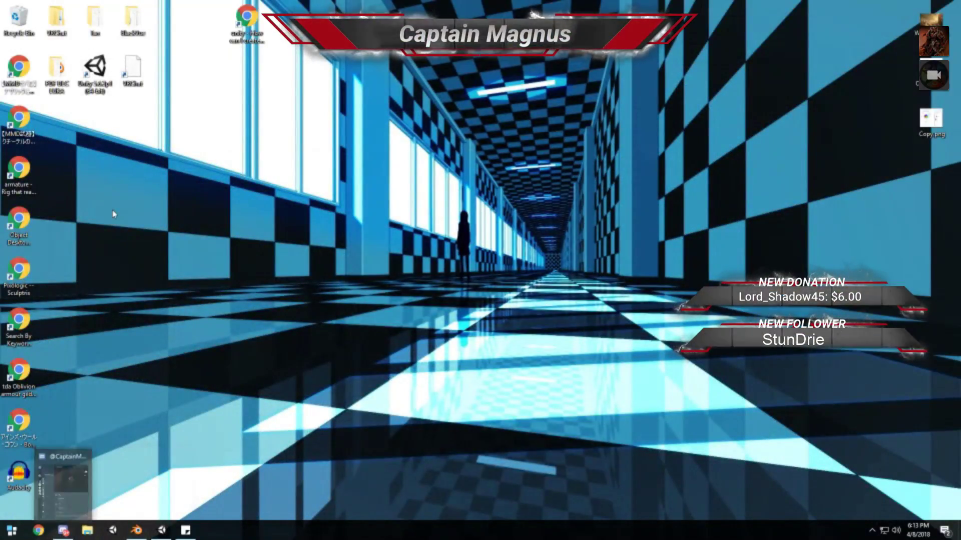
- Switch to Discord, view the call conversation and the streamer's server chat, and minimize the window
mouse_move(129, 536)
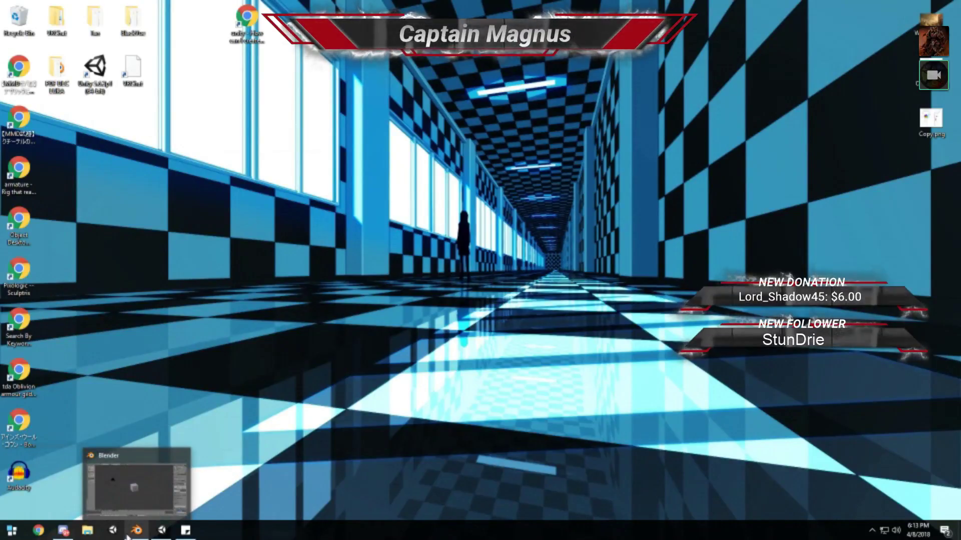
left_click(61, 532)
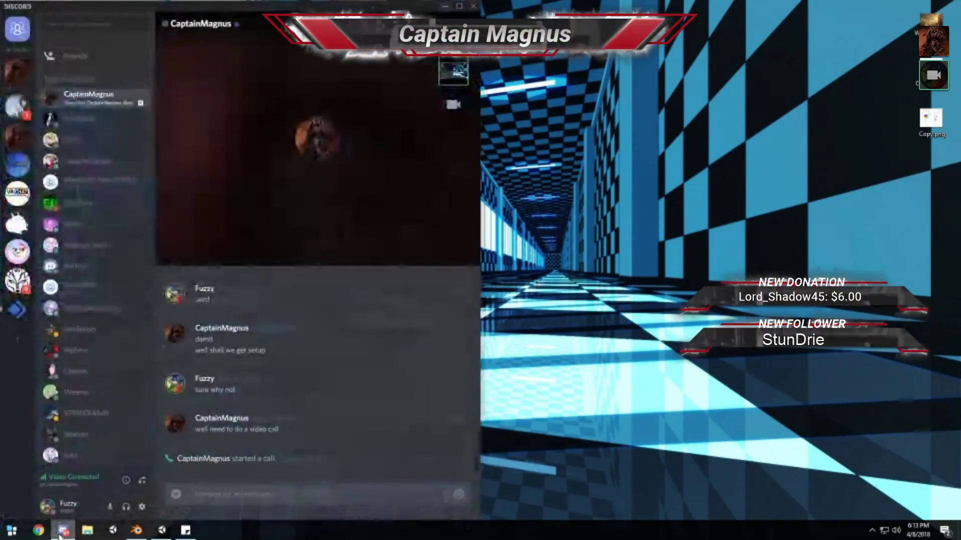
left_click(61, 532)
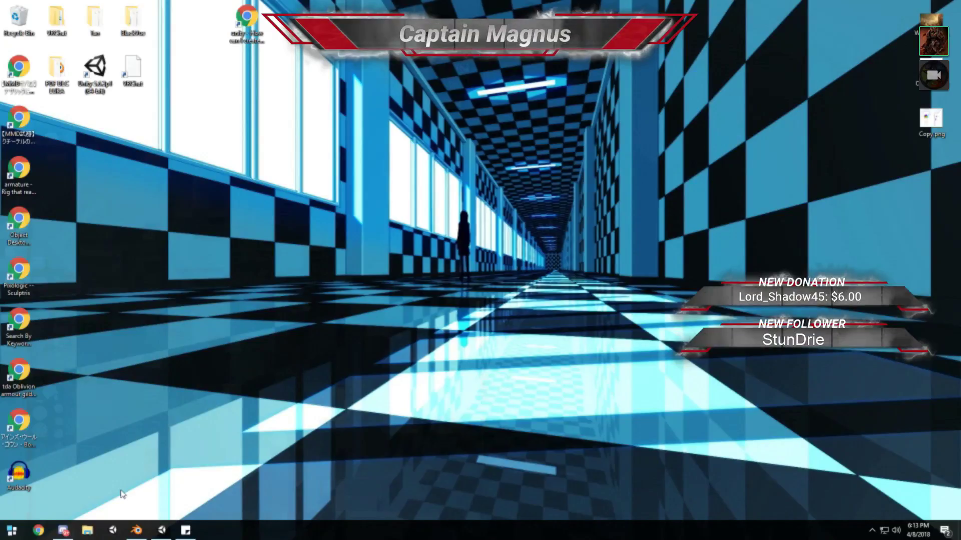
left_click(63, 530)
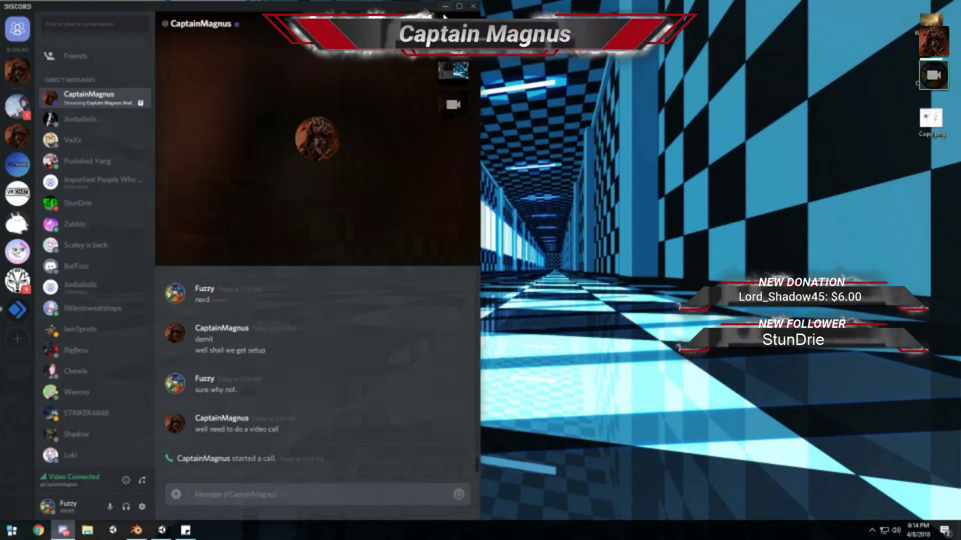
left_click(18, 135)
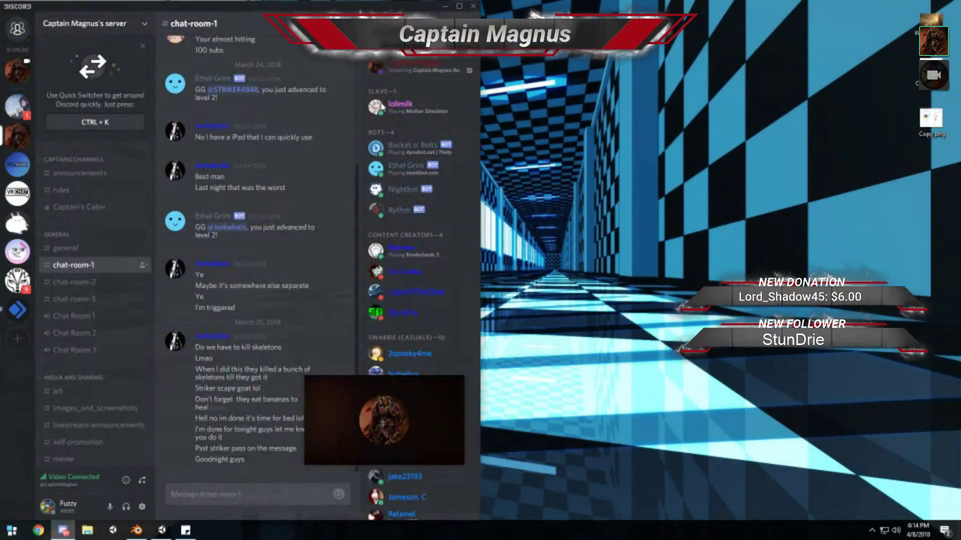
left_click(444, 8)
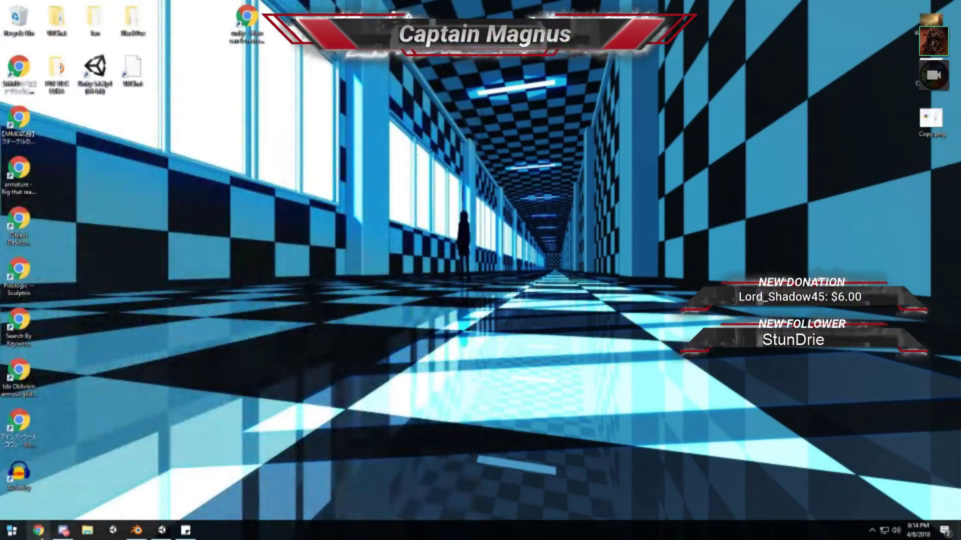
- Open the live Twitch stream from the server owner's Discord profile and dock the browser window to the right half of the screen
left_click(63, 530)
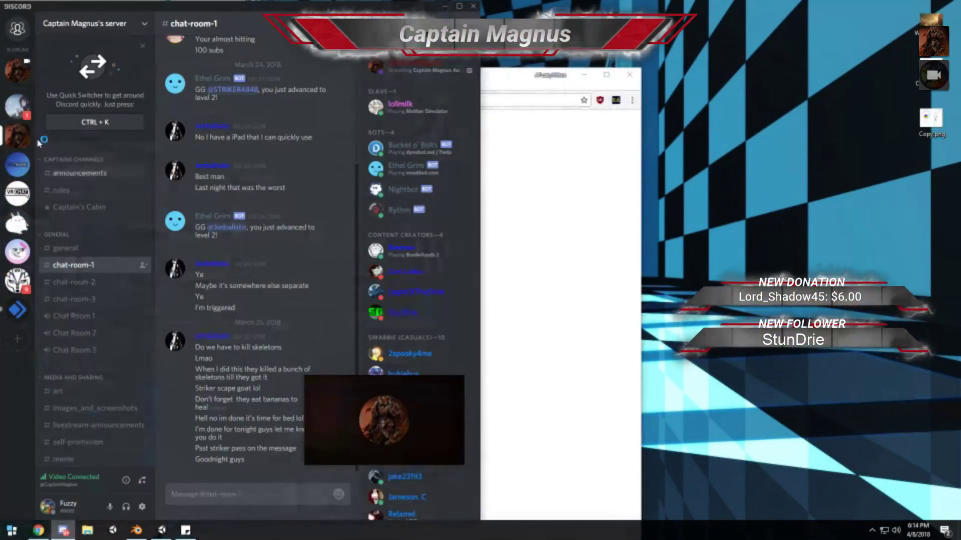
left_click(401, 65)
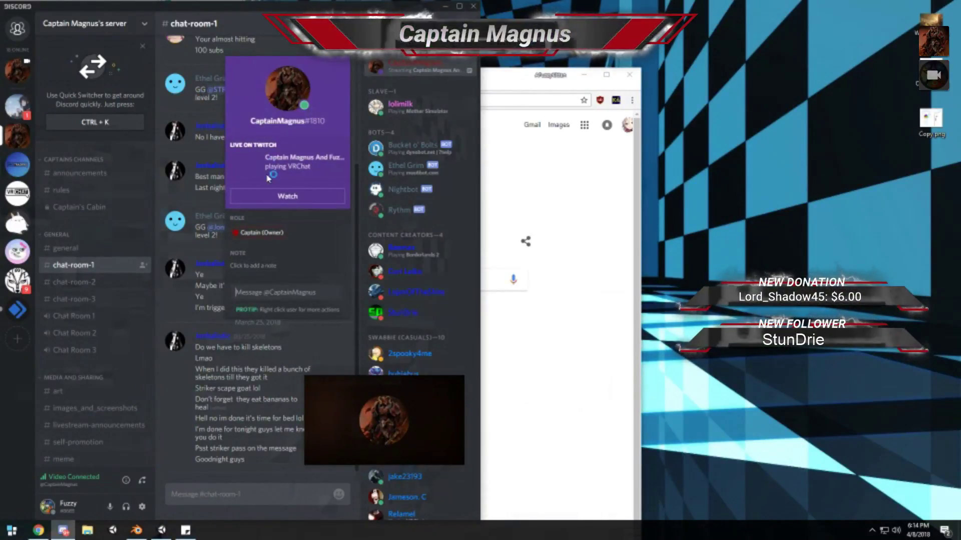
left_click(284, 195)
left_click(256, 84)
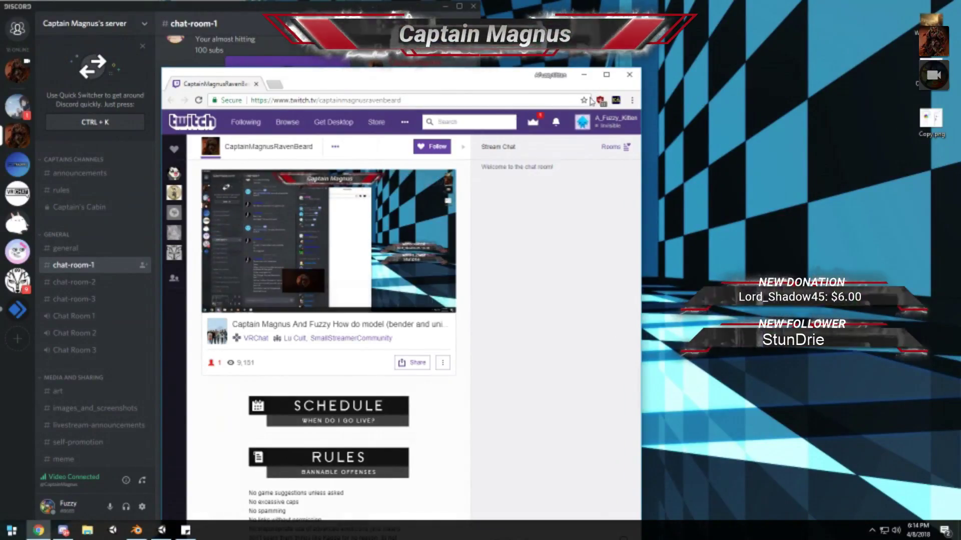
scroll(400, 225, "down", 6)
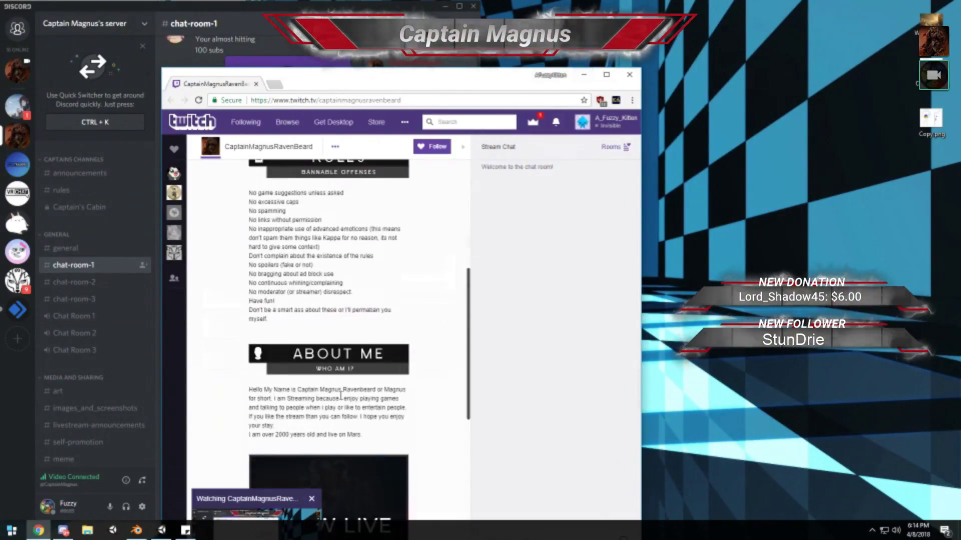
key("super+Right")
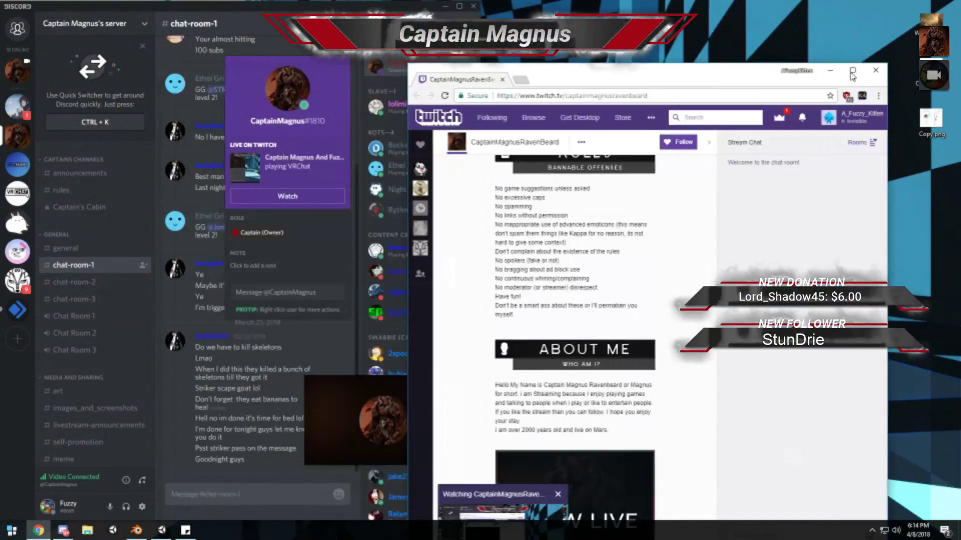
key("Return")
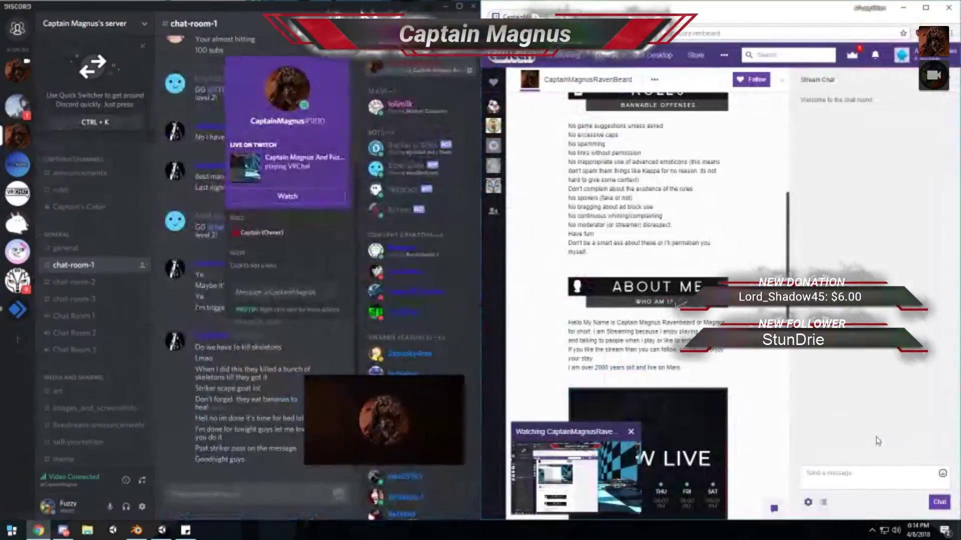
- Post "Nerd" in the Twitch stream chat, and minimize the browser and Discord windows
left_click(942, 473)
left_click(881, 431)
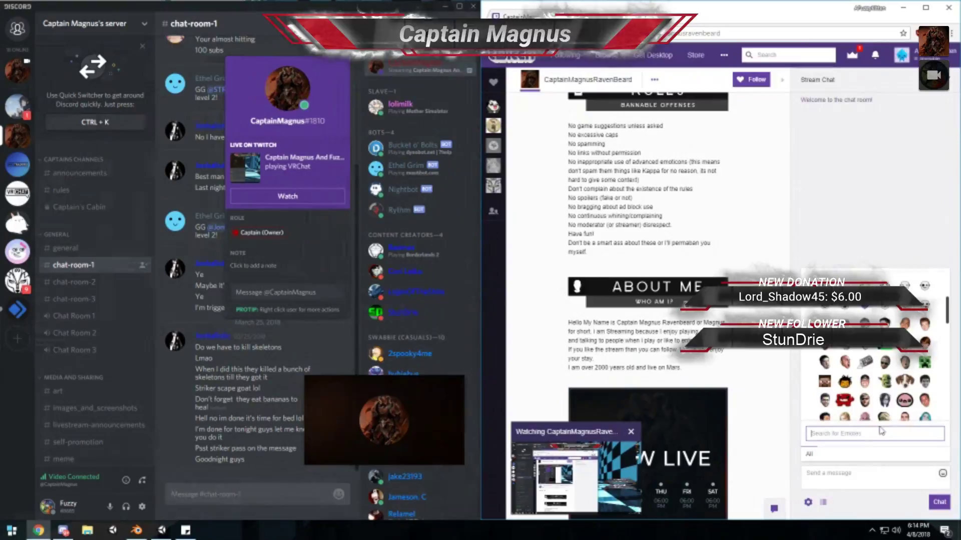
left_click(851, 478)
type("Nerd")
key("Return")
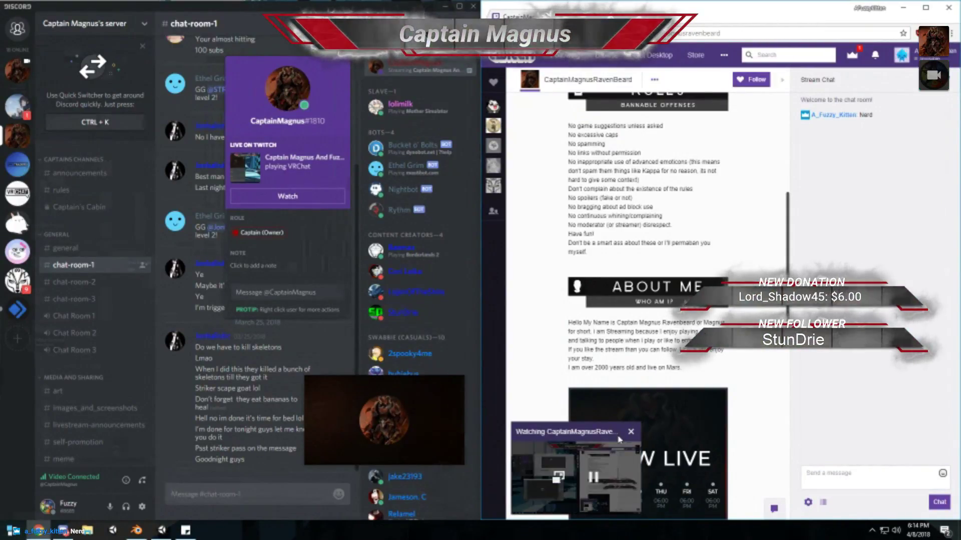
scroll(742, 400, "up", 3)
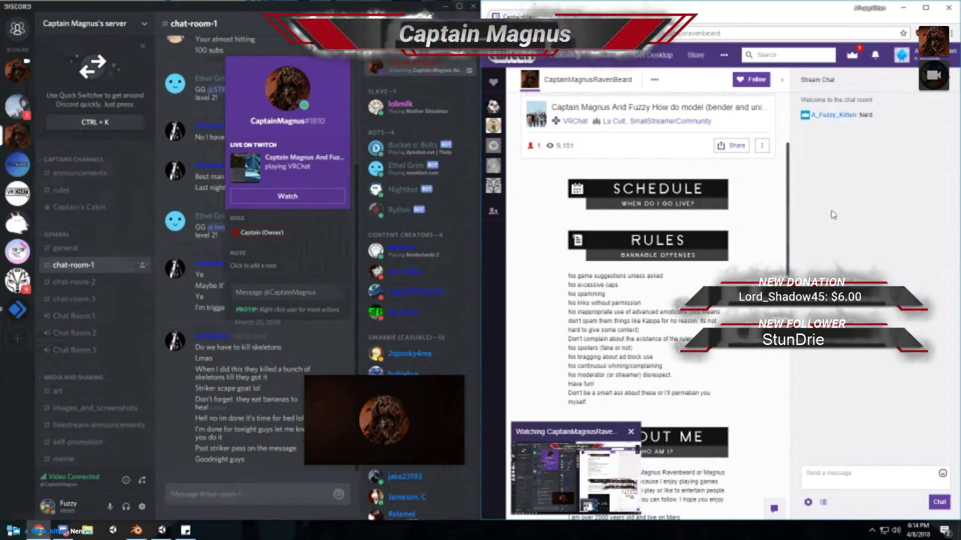
left_click(903, 7)
left_click(444, 8)
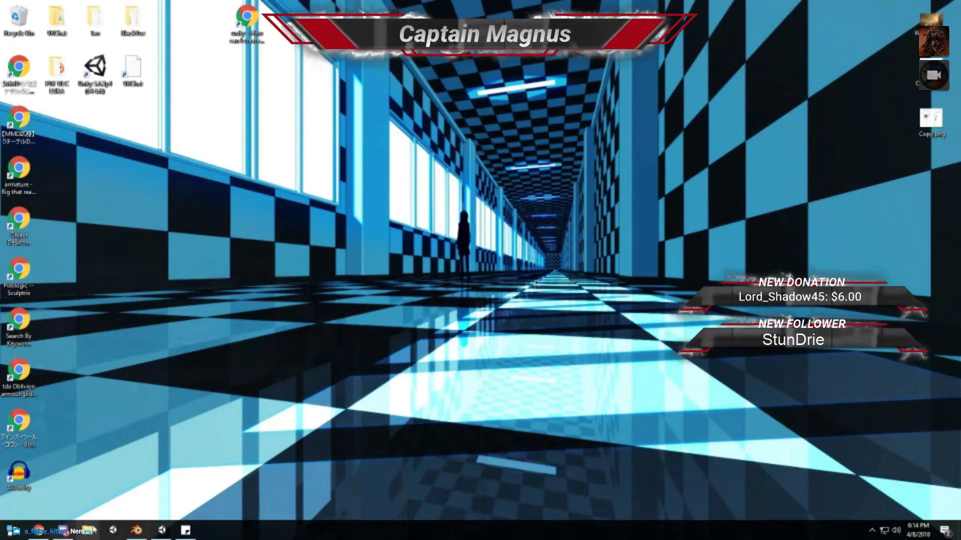
- Switch to the browser and filter the BowlRoll file listing to uploads from the last day
left_click(38, 531)
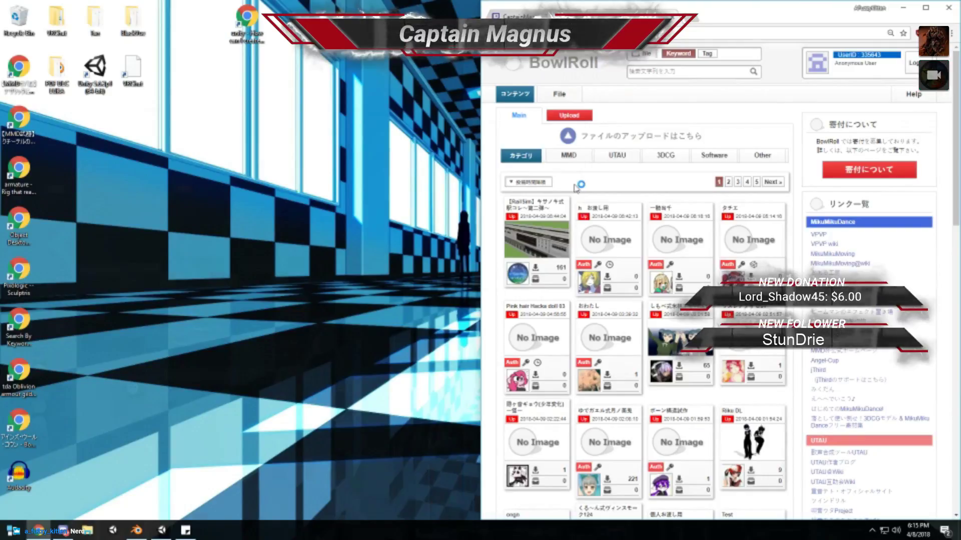
left_click(547, 183)
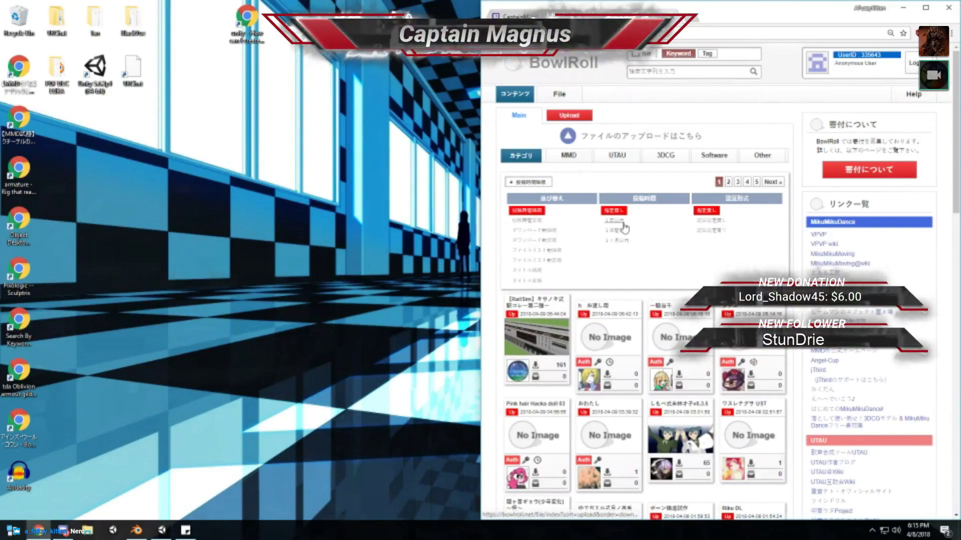
left_click(622, 224)
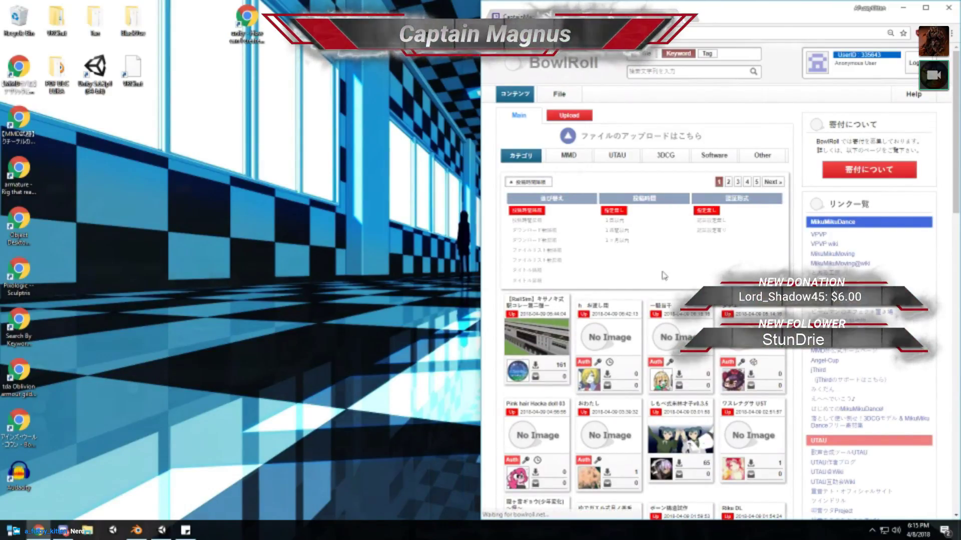
left_click(611, 223)
scroll(595, 285, "down", 5)
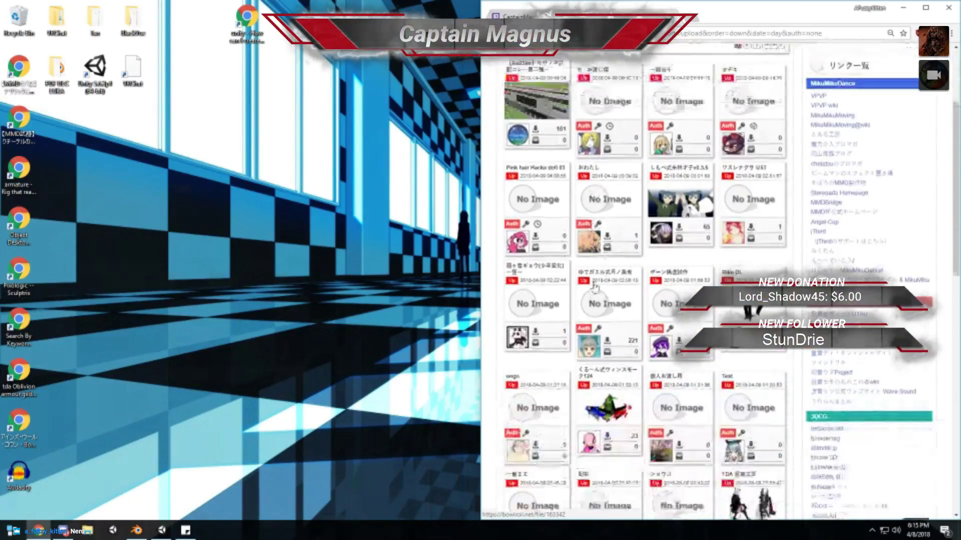
- Open the Riku DL file page in a new tab and highlight the note explaining how to get its password
middle_click(752, 295)
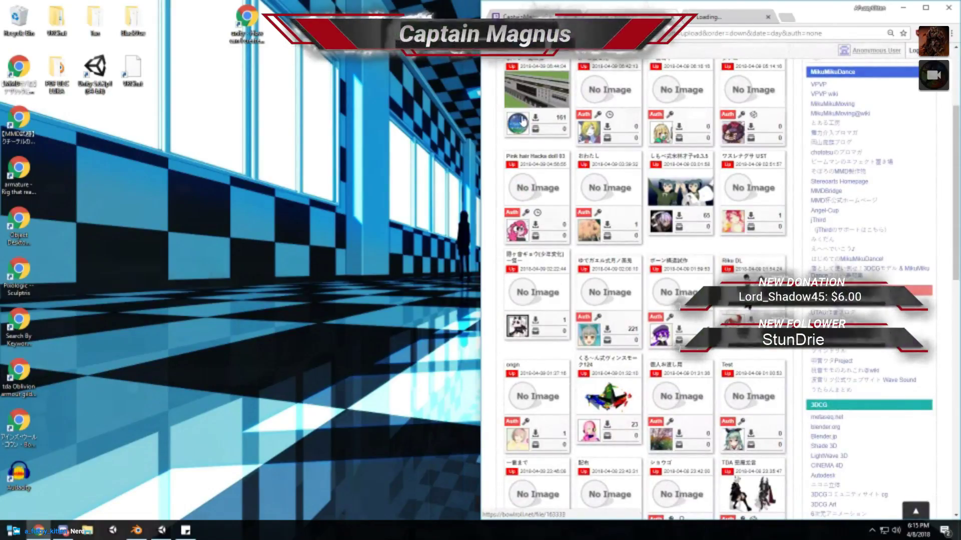
left_click(719, 19)
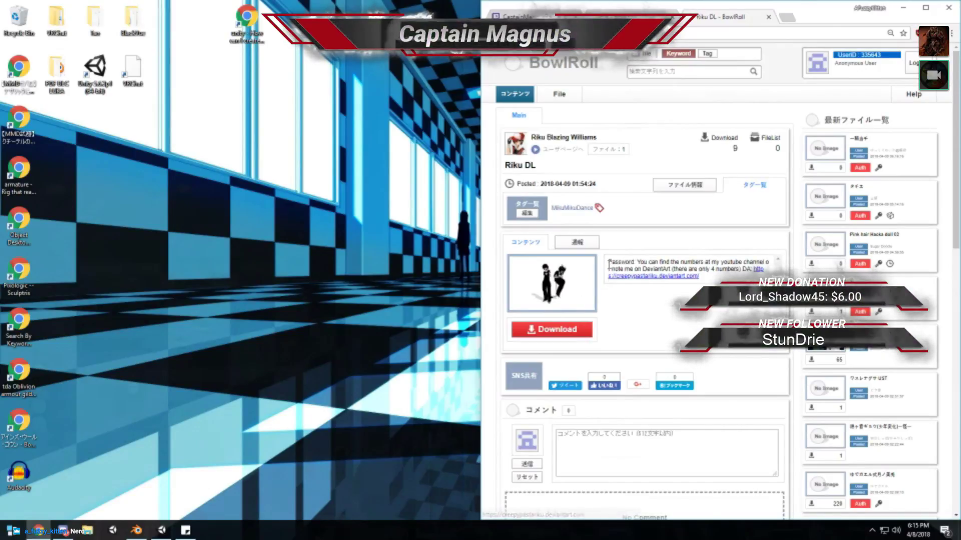
left_click_drag(608, 262, 652, 268)
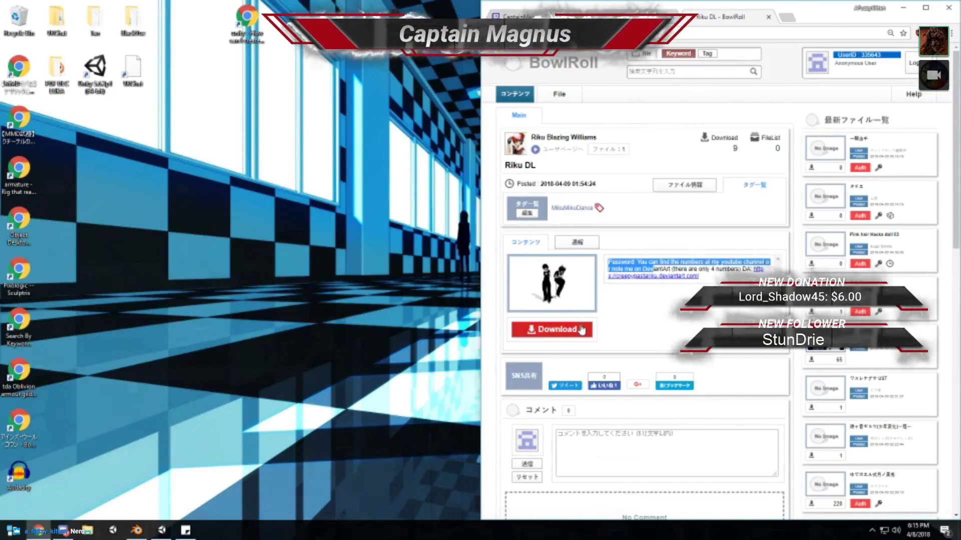
- Replace the Riku DL page with the TDA 恶魔龙言 file page opened from the BowlRoll listing, and translate it to English
left_click(616, 321)
left_click(623, 17)
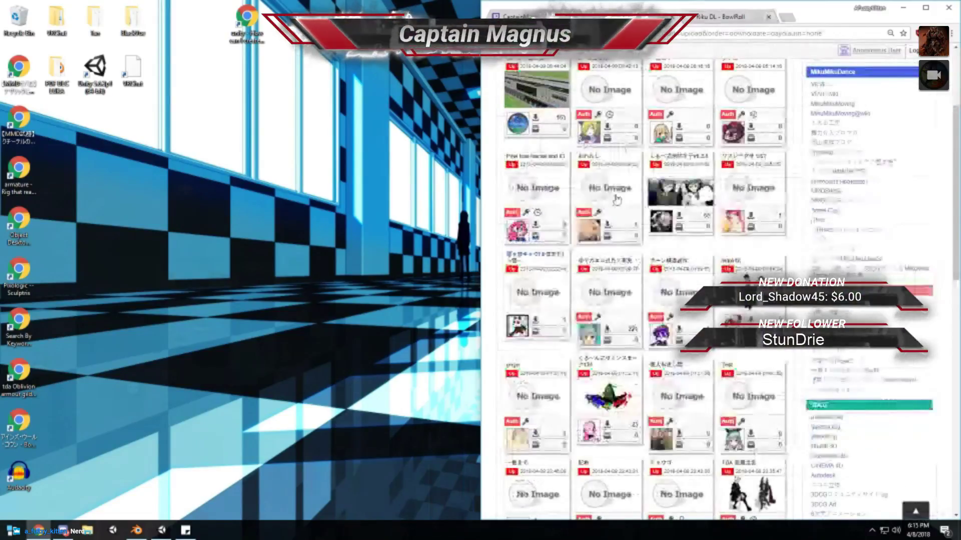
scroll(597, 274, "down", 4)
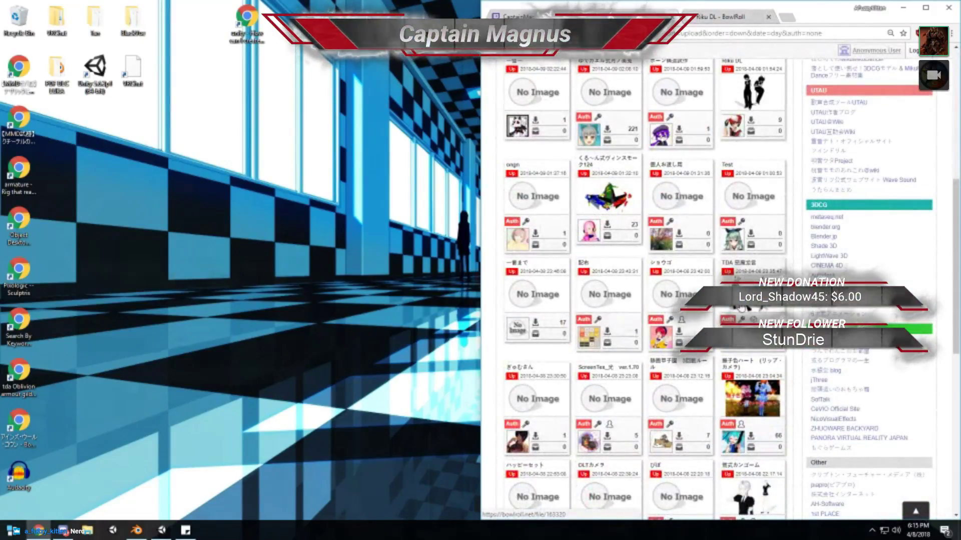
left_click(740, 307)
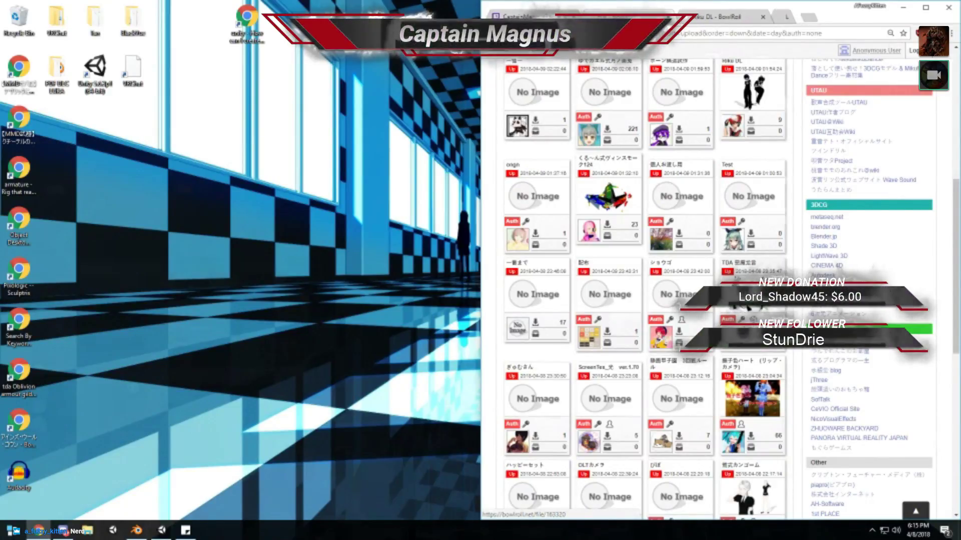
middle_click(725, 18)
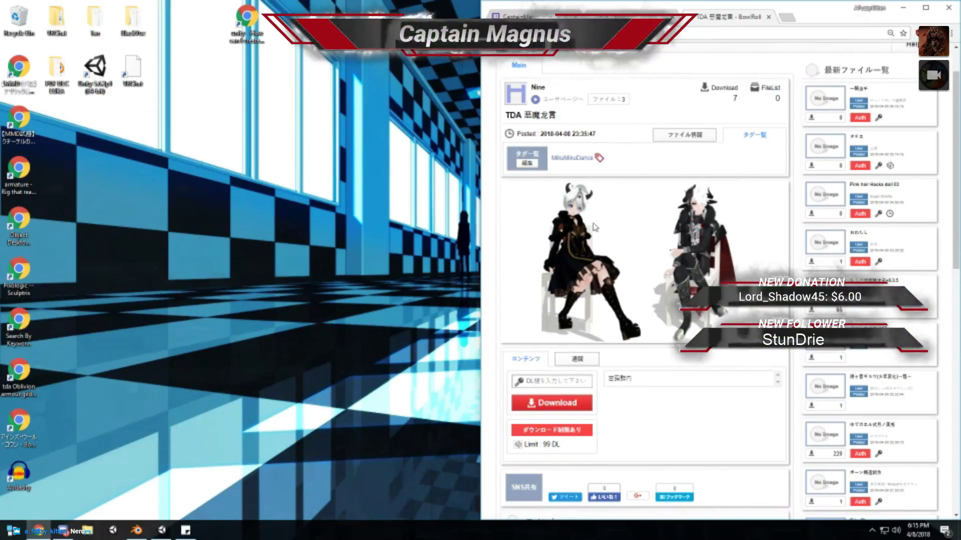
right_click(630, 396)
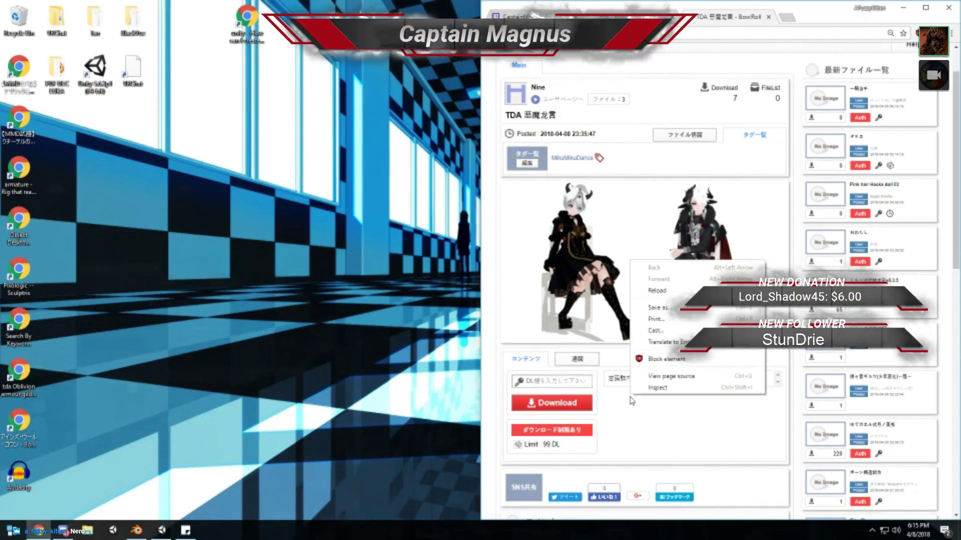
left_click(666, 342)
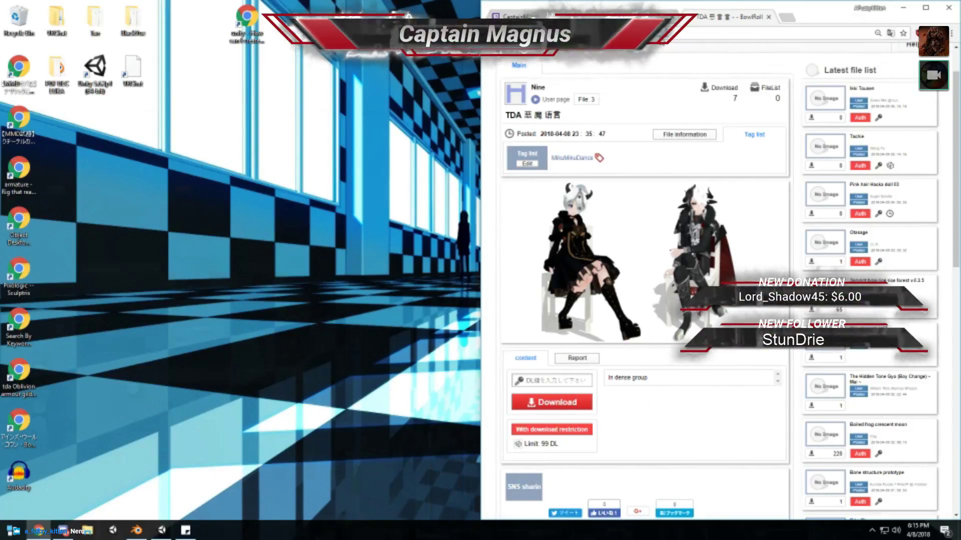
- Copy the TDA file page's address and search Google for bowlroll.net/file/163320 in a new tab
left_click(764, 31)
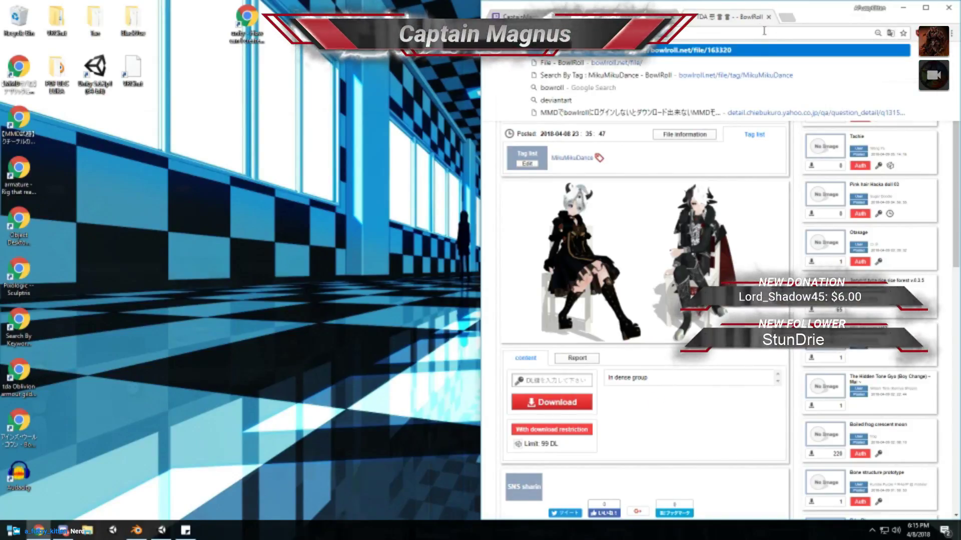
left_click(789, 19)
type(".")
key("Return")
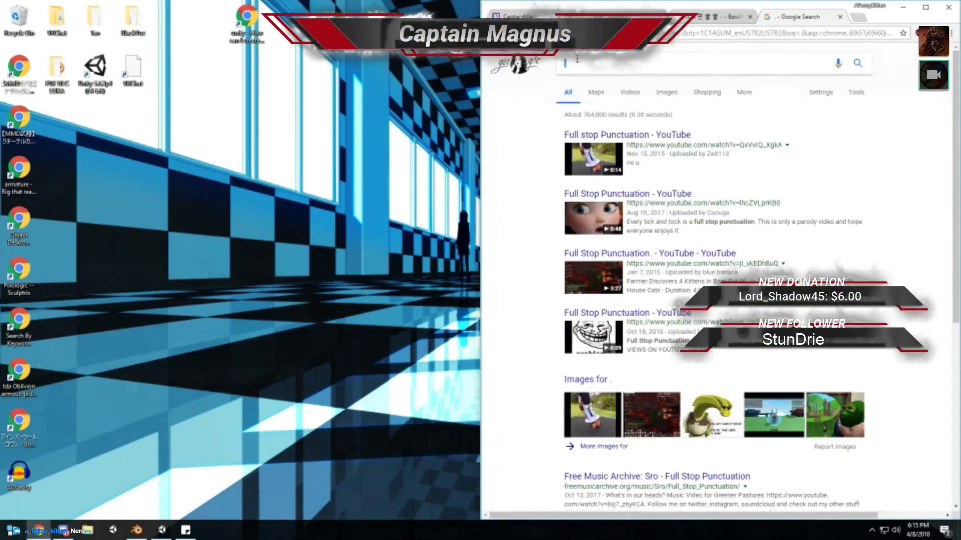
type("https://bowlroll.net/file/163320")
key("Return")
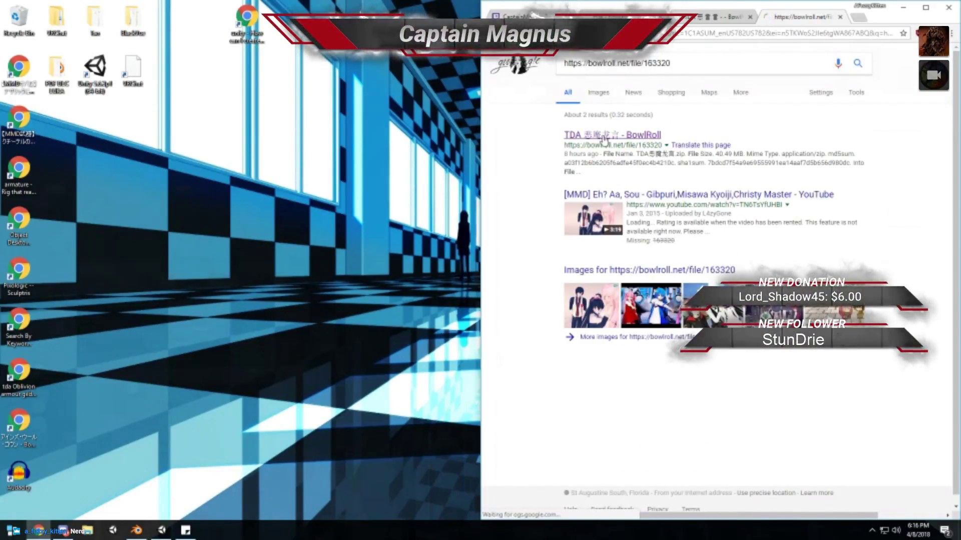
key("alt+Left")
key("alt+Right")
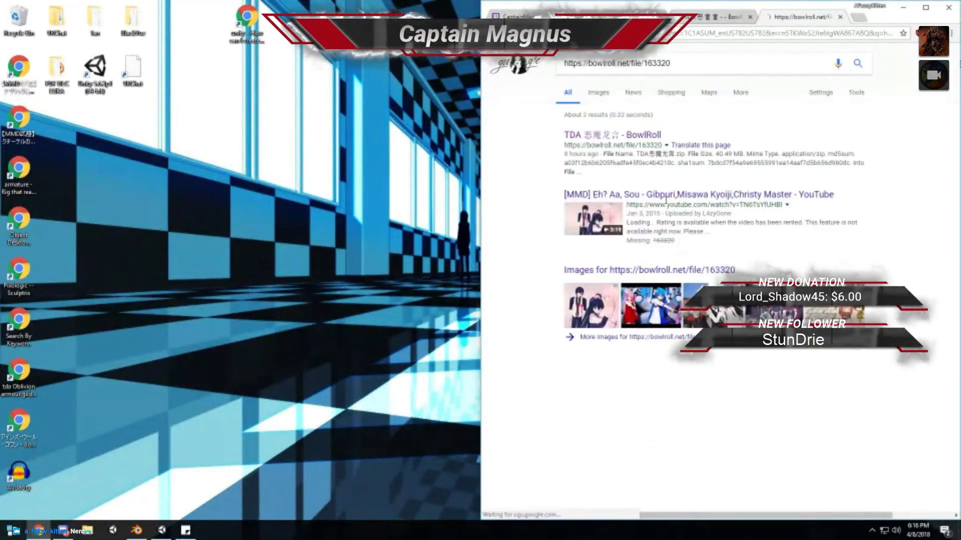
- Open the "[MMD] Eh? Aa, Sou" YouTube result, pause it, check its full description for model links, and close the tab
left_click(666, 195)
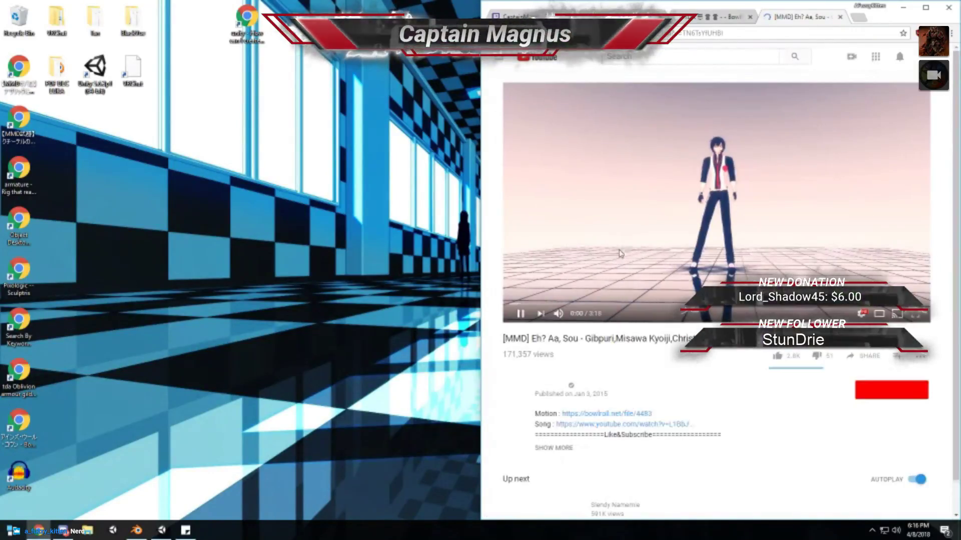
left_click(620, 254)
scroll(621, 260, "down", 3)
left_click(572, 296)
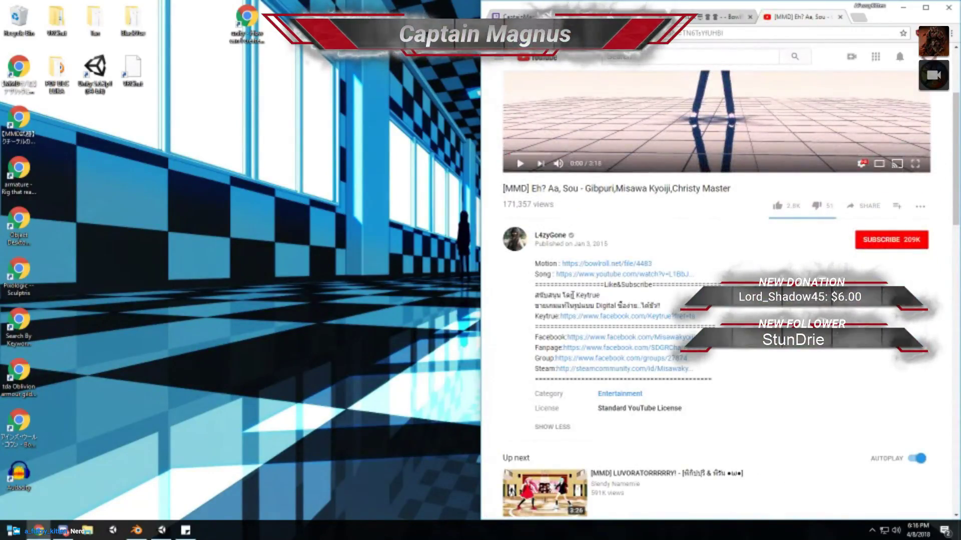
scroll(606, 216, "up", 3)
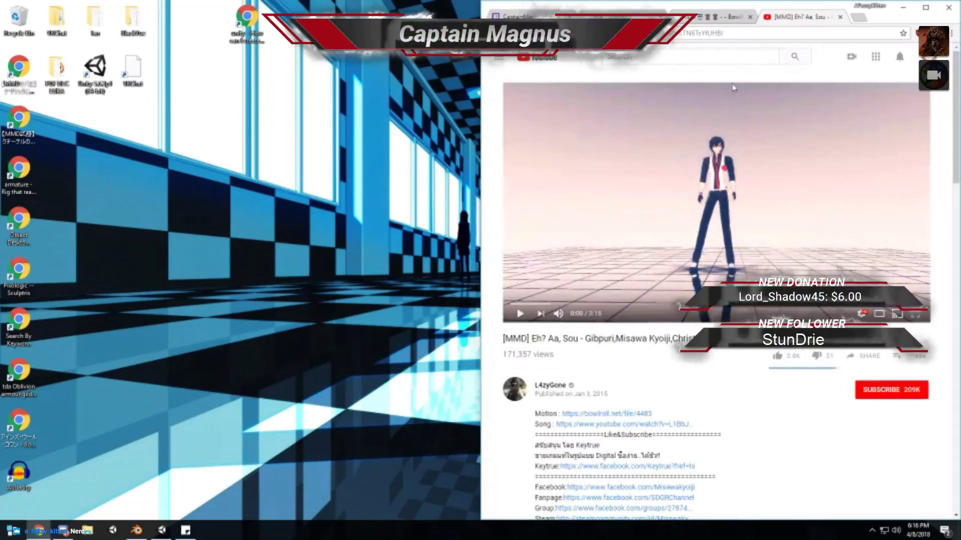
middle_click(792, 16)
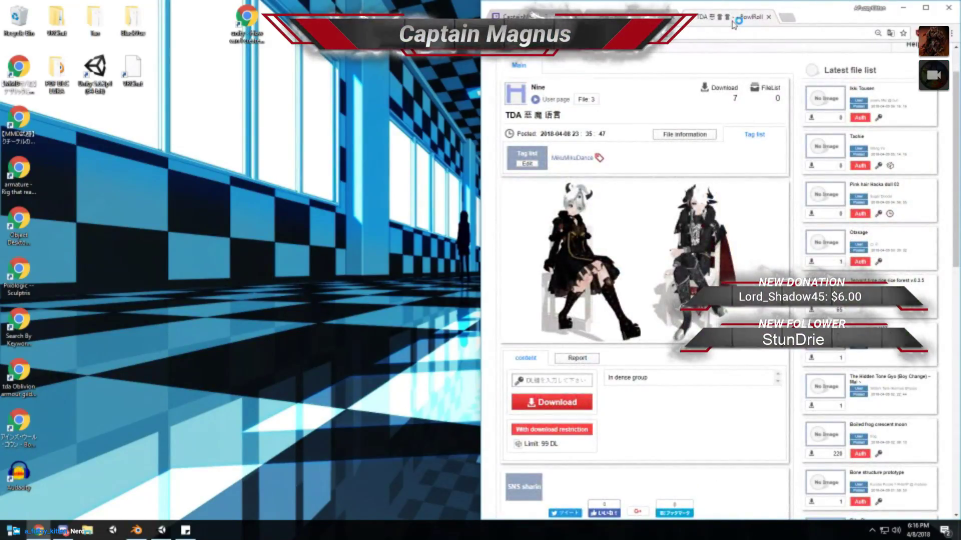
- Close the TDA file page and look through the rest of the BowlRoll listing
middle_click(733, 20)
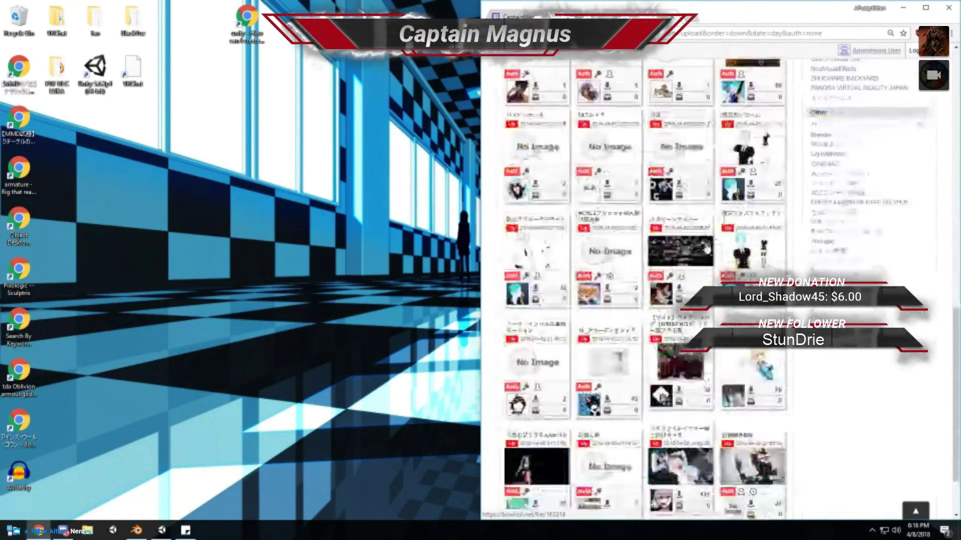
scroll(649, 413, "down", 3)
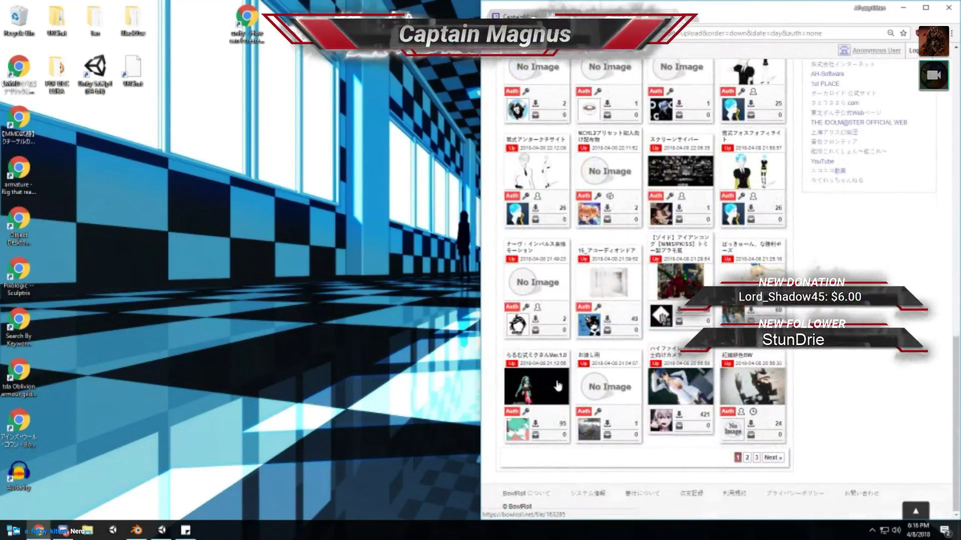
middle_click(657, 4)
- Open DeviantArt in a new tab and search it for "tda", sorted by newest
key("ctrl+t")
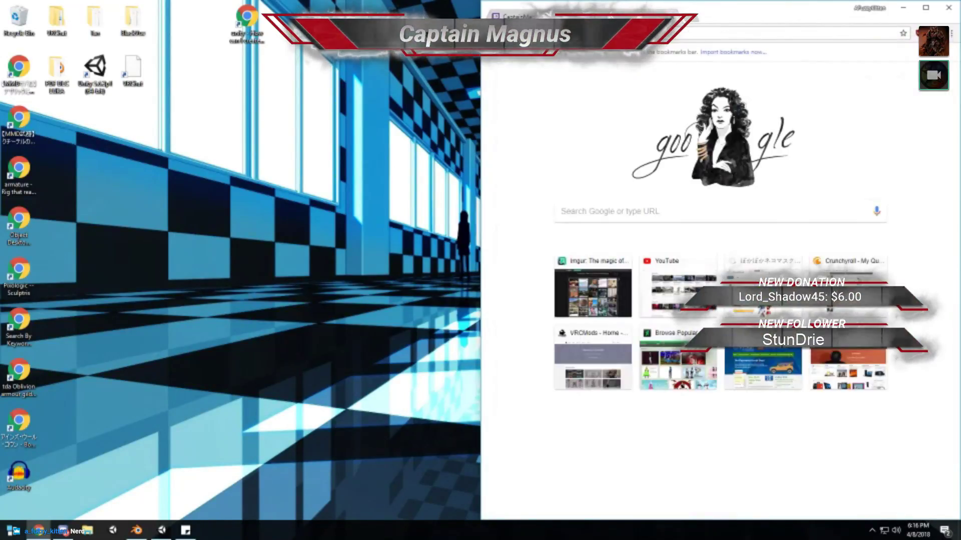
type("d+dl&offset=288")
key("Return")
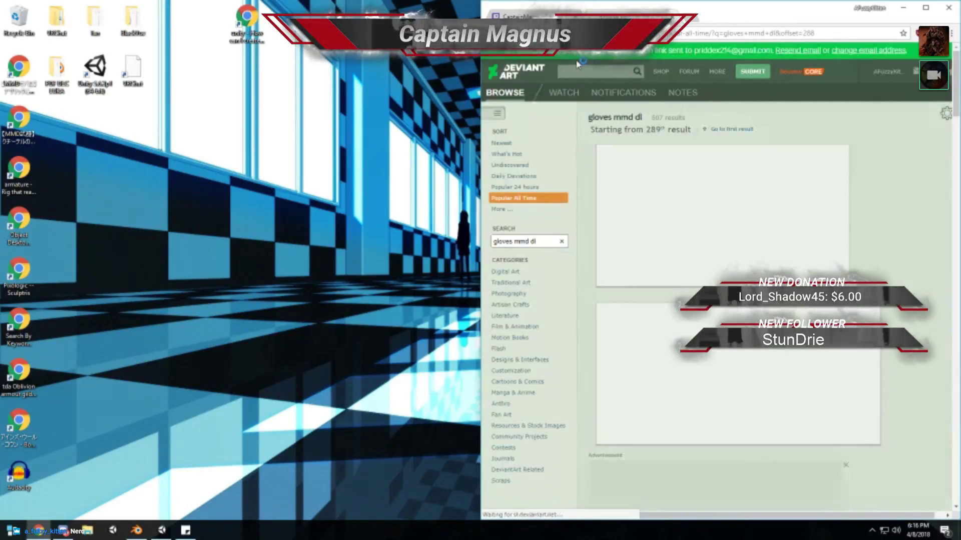
triple_click(502, 239)
key("BackSpace")
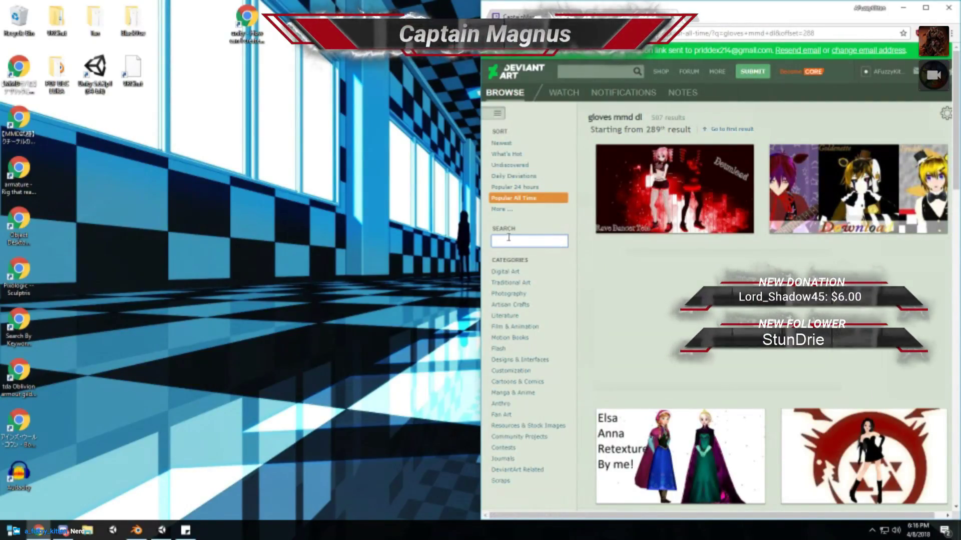
type("tda")
key("Return")
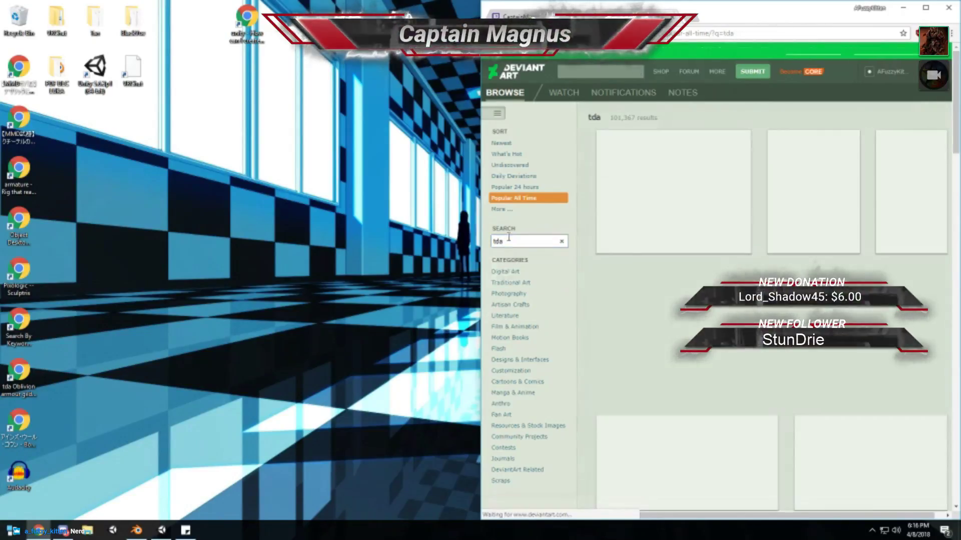
left_click(504, 144)
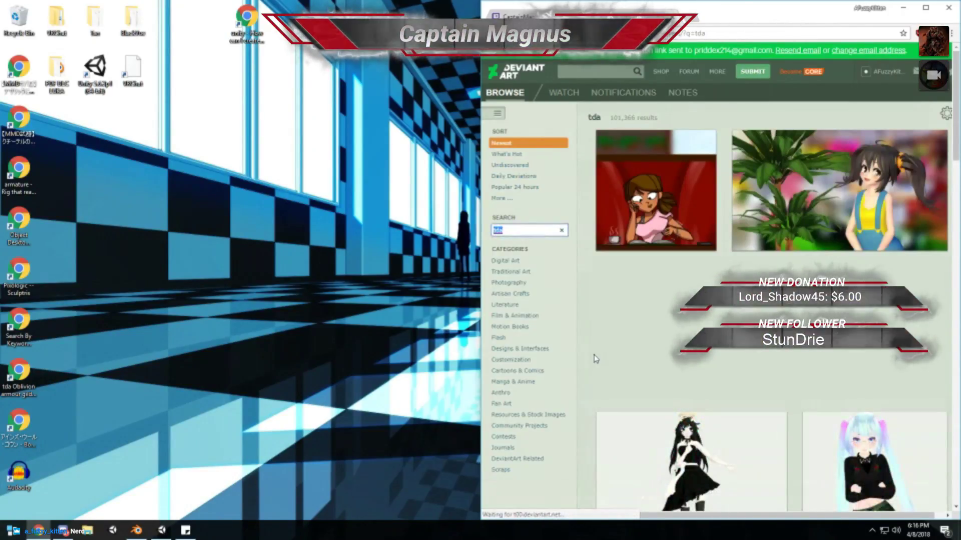
- Refine the DeviantArt search to "tda dl", sort it by newest, and look through the models
scroll(784, 237, "down", 1)
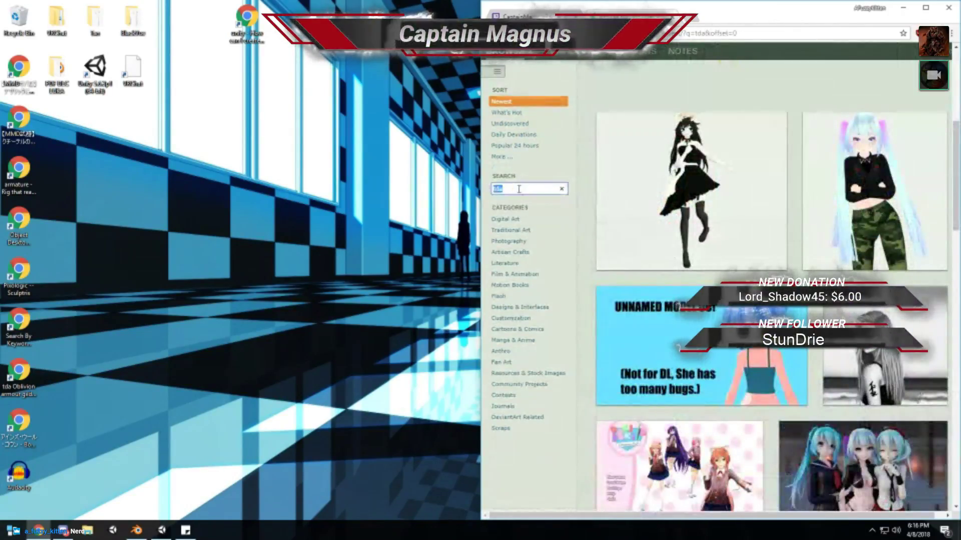
type("d;")
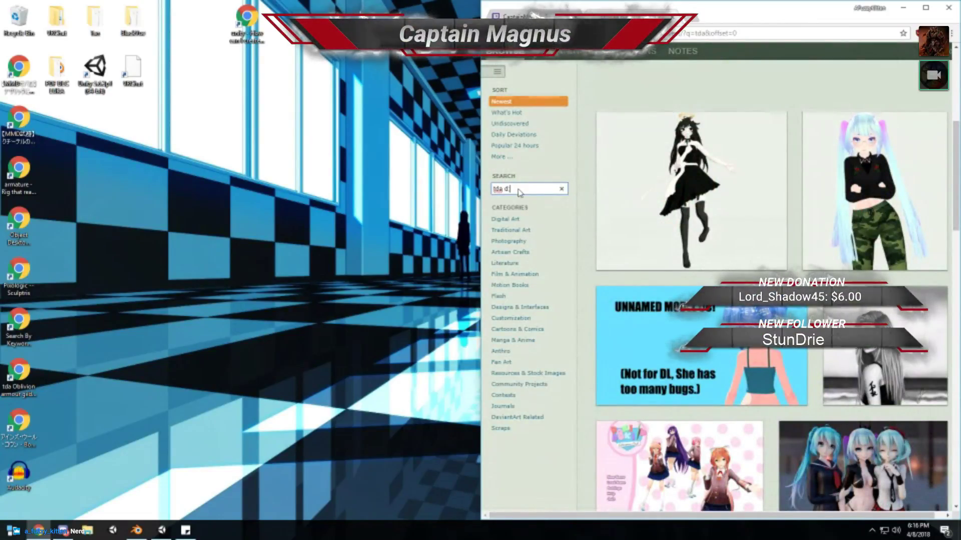
key("Return")
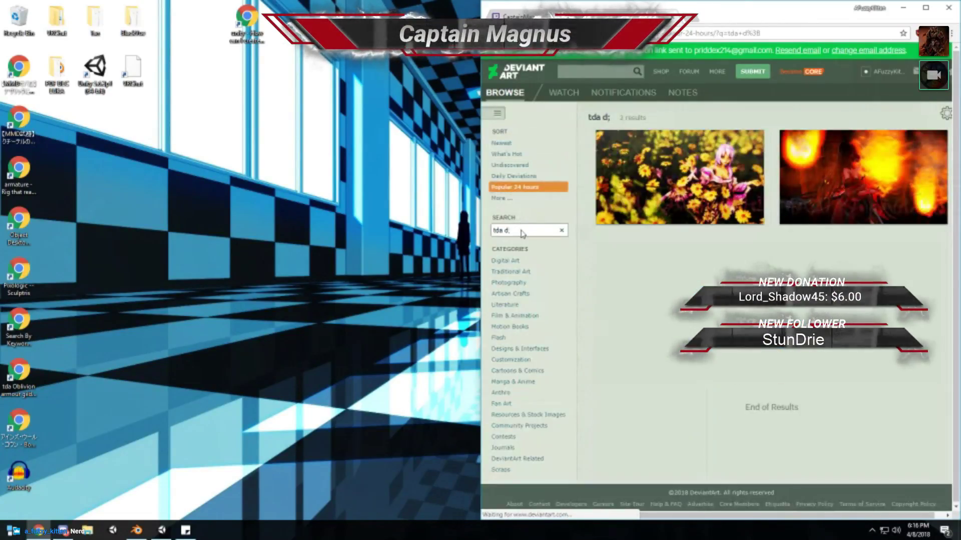
left_click(522, 230)
key("BackSpace")
type("l")
key("Return")
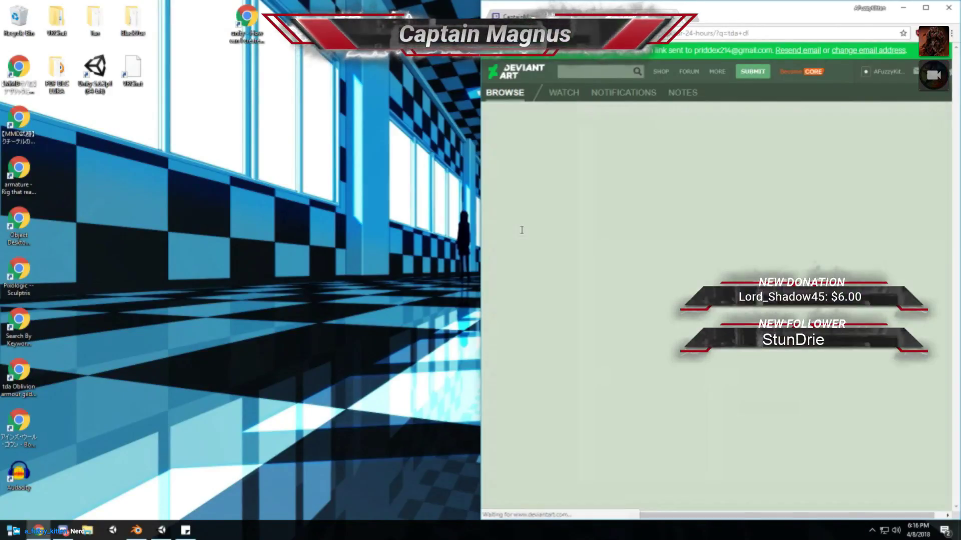
left_click(528, 233)
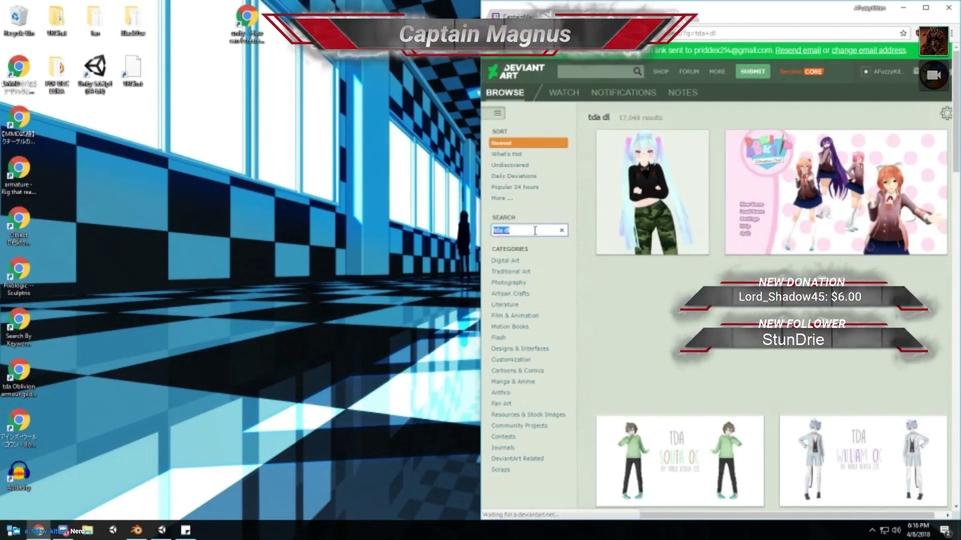
scroll(581, 308, "down", 6)
scroll(583, 310, "down", 3)
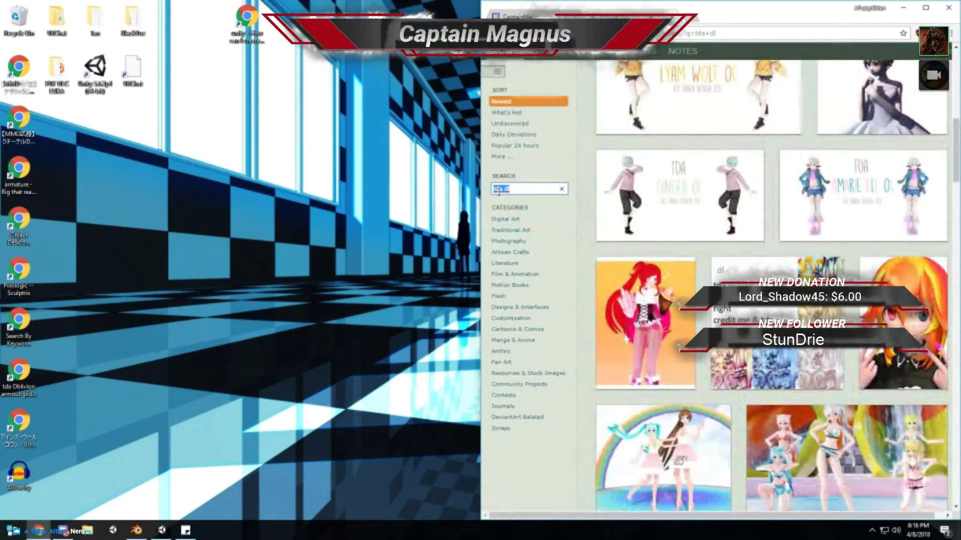
- Change the DeviantArt search to "mmd dl" and open the "Hi" artwork of the top-hat character in a new tab
left_click(498, 189)
type("mmd")
key("Return")
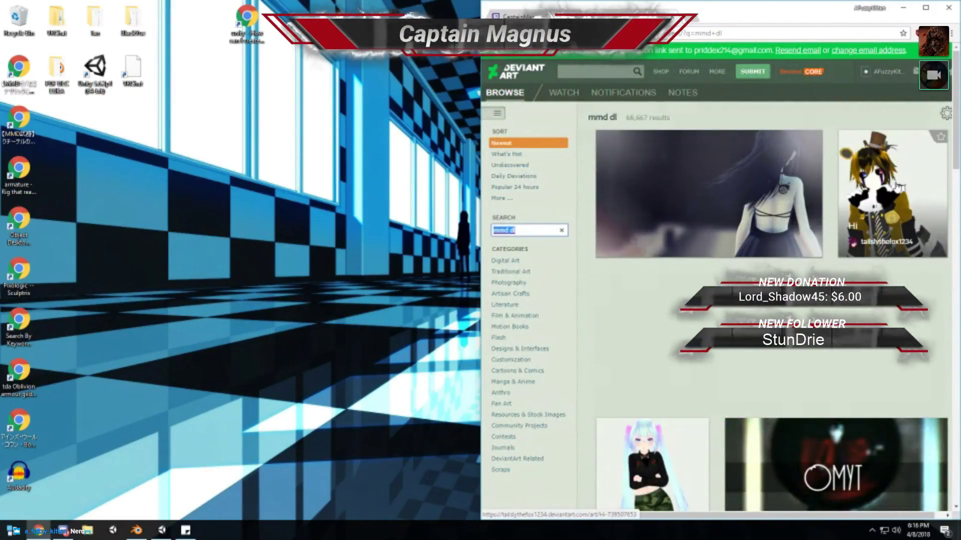
scroll(894, 195, "down", 1)
left_click(862, 115)
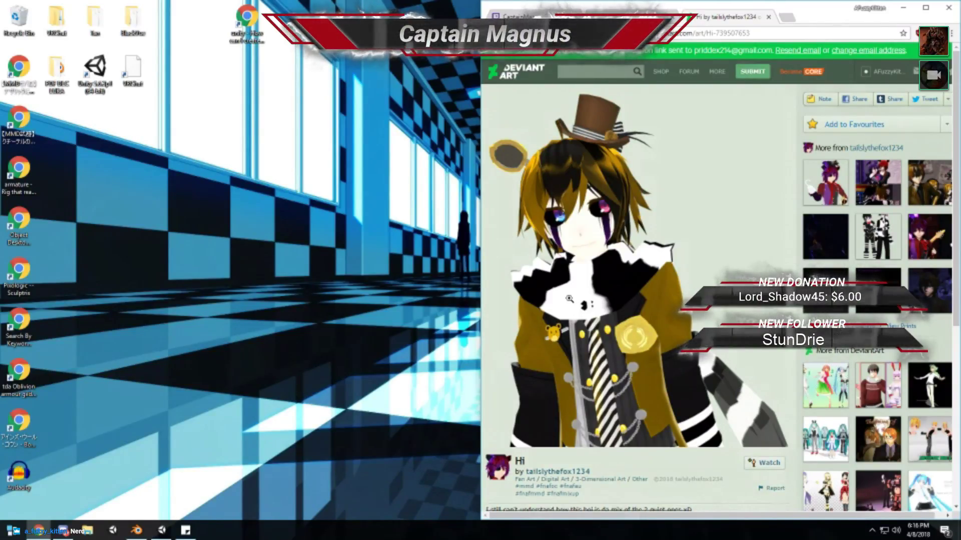
- Examine the artwork's description and credits for whether the model can be downloaded
scroll(568, 298, "down", 3)
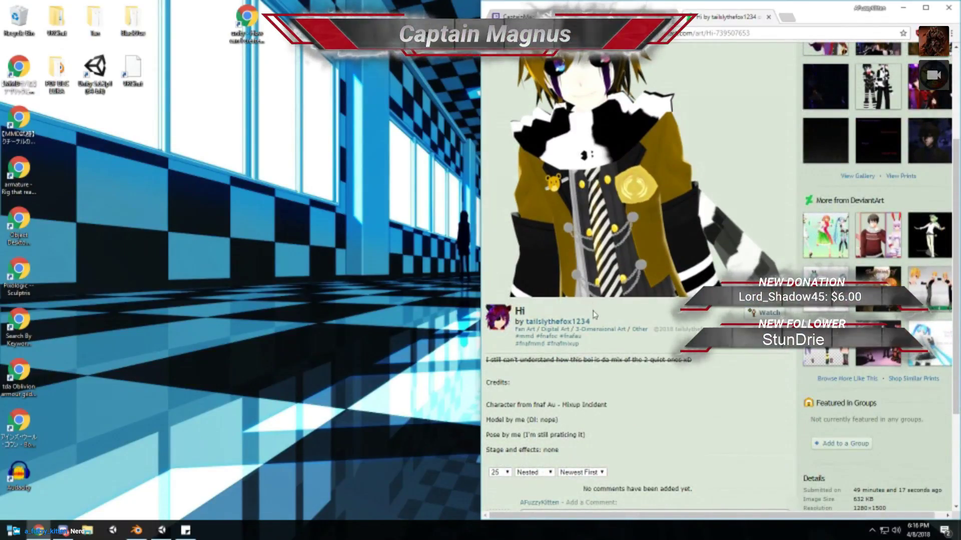
scroll(575, 363, "up", 3)
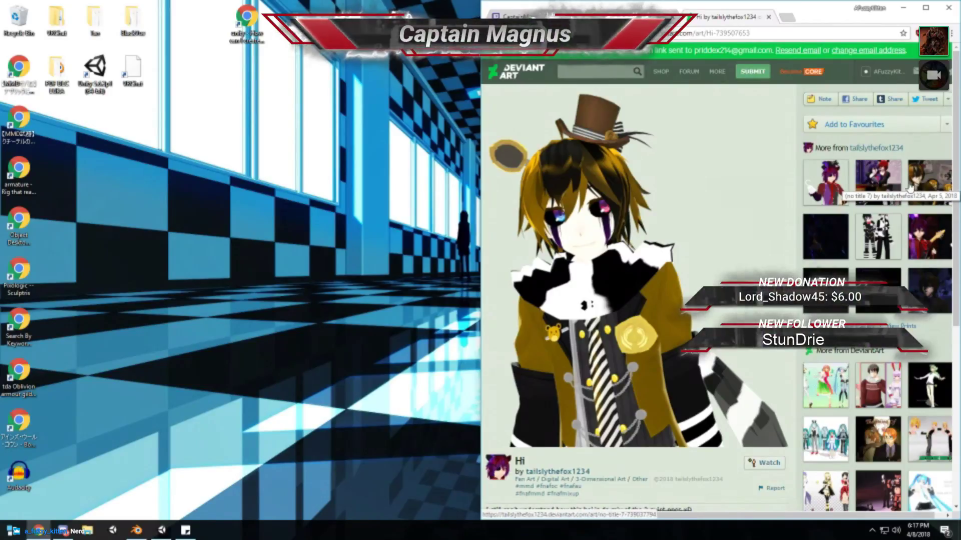
scroll(933, 185, "down", 5)
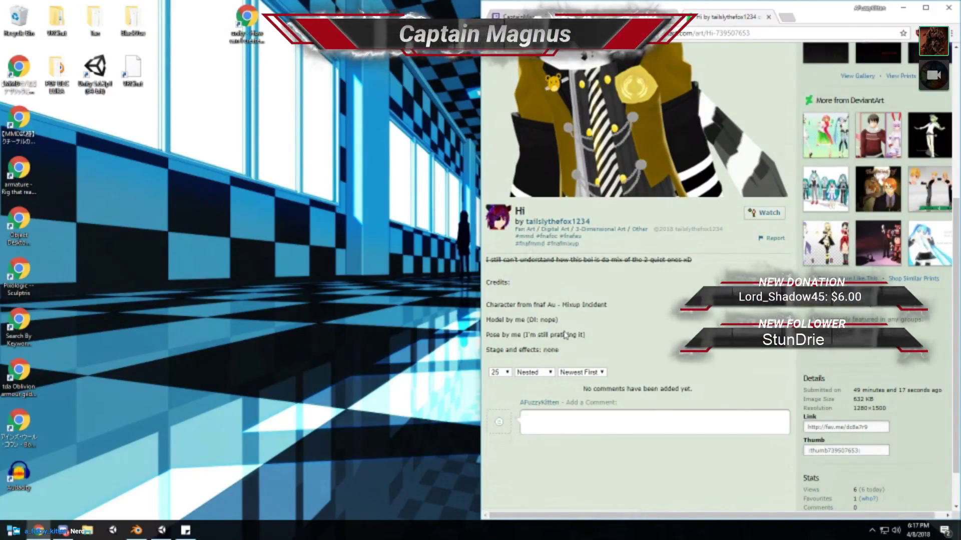
scroll(635, 225, "up", 4)
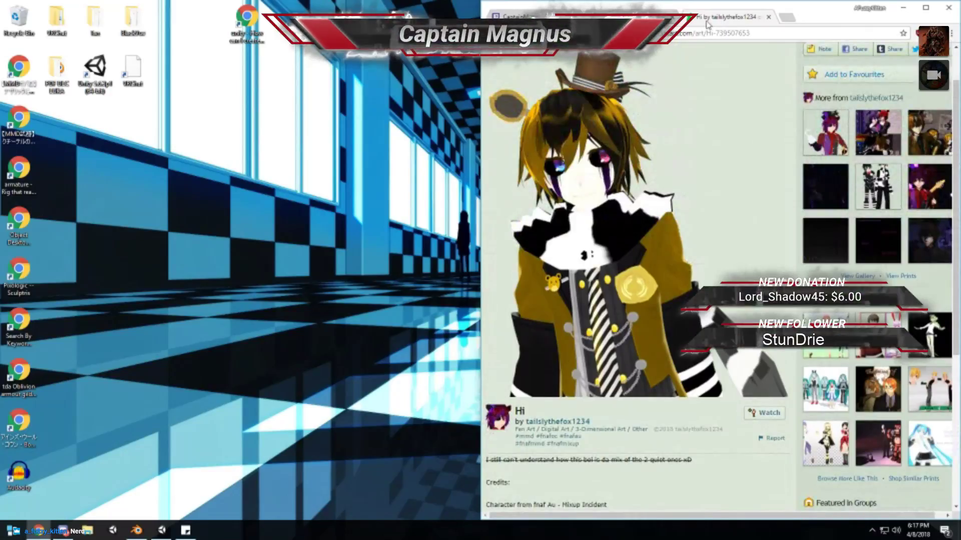
- Close the artwork page and browse further through the newest "mmd dl" models
middle_click(706, 21)
scroll(653, 316, "down", 7)
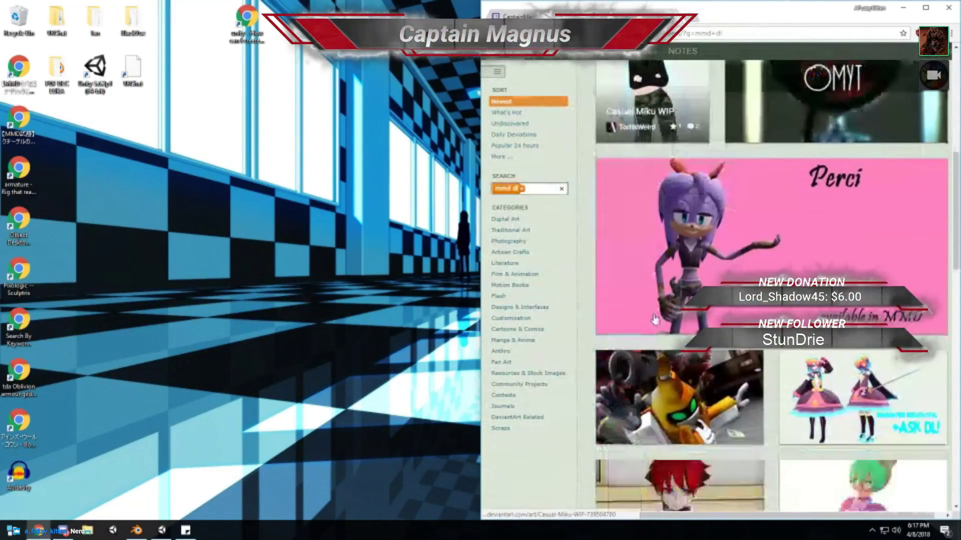
scroll(654, 318, "down", 3)
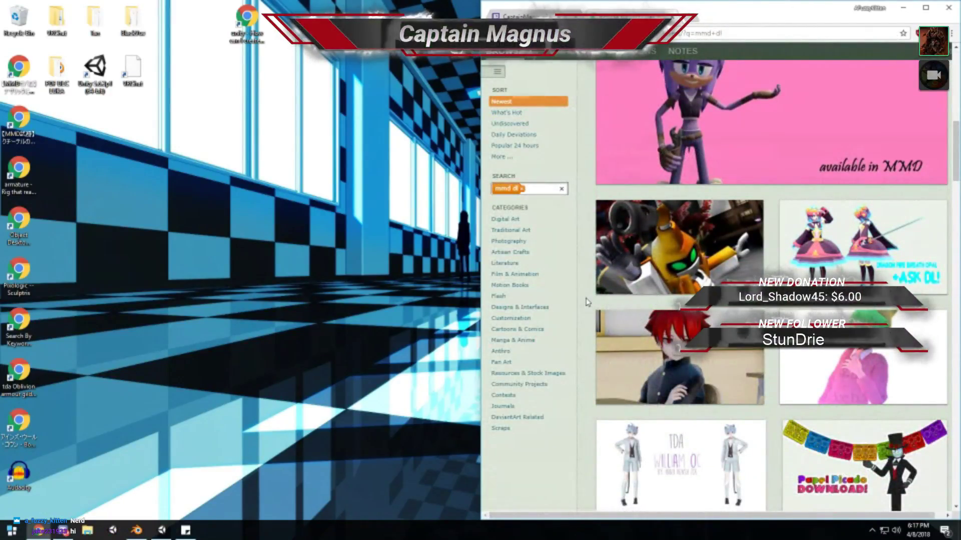
- Open the "MMD Papel Picado DOWNLOAD!" artwork in a new tab, examine its page for a model download, and close it
scroll(587, 302, "down", 2)
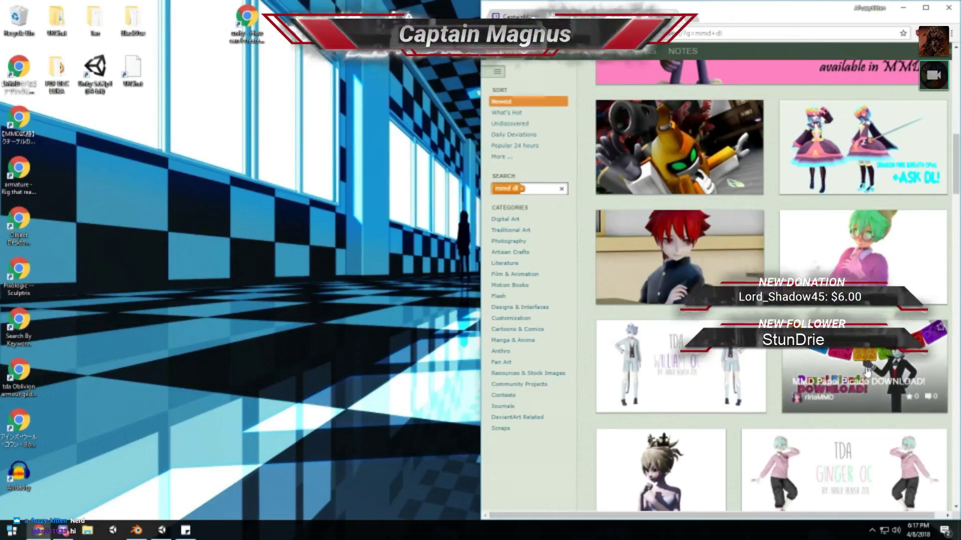
middle_click(861, 381)
left_click(723, 18)
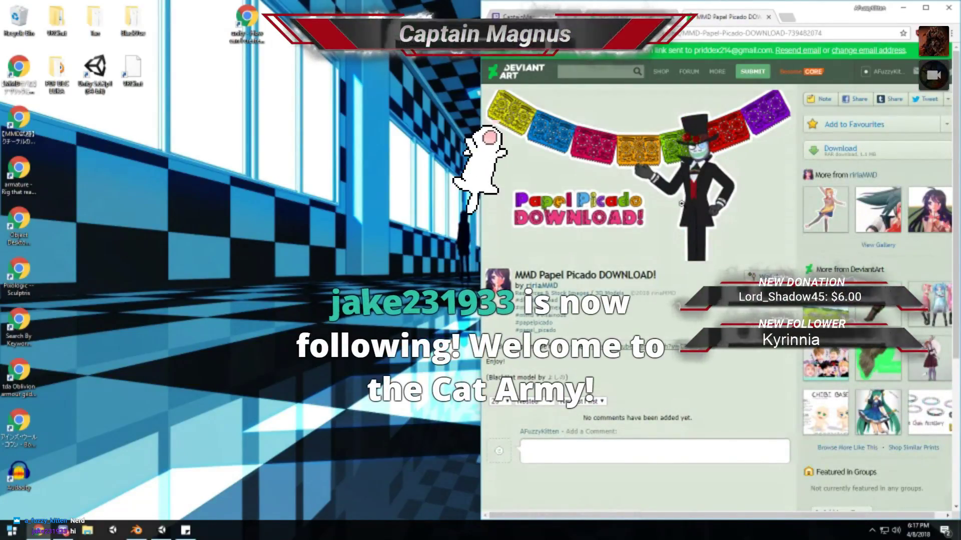
scroll(682, 205, "down", 2)
scroll(684, 208, "up", 2)
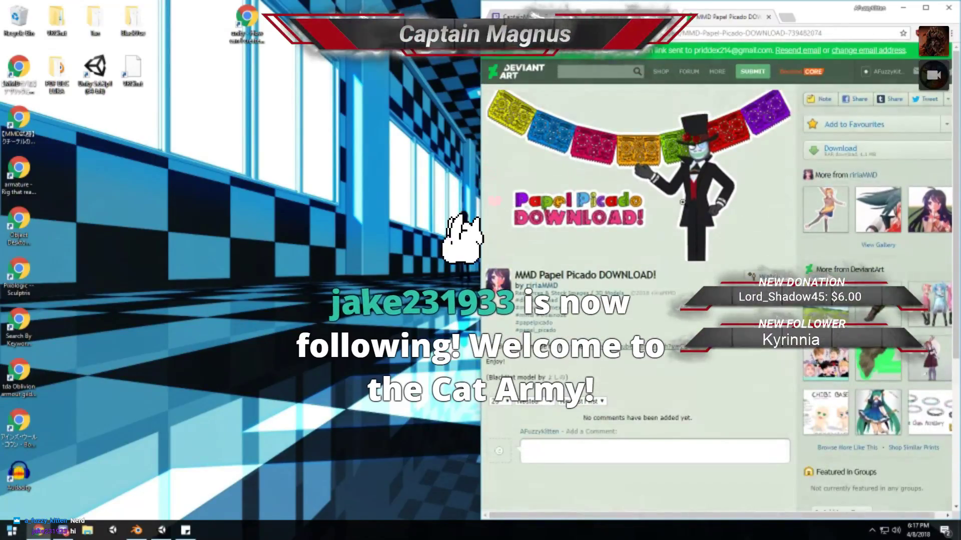
middle_click(725, 19)
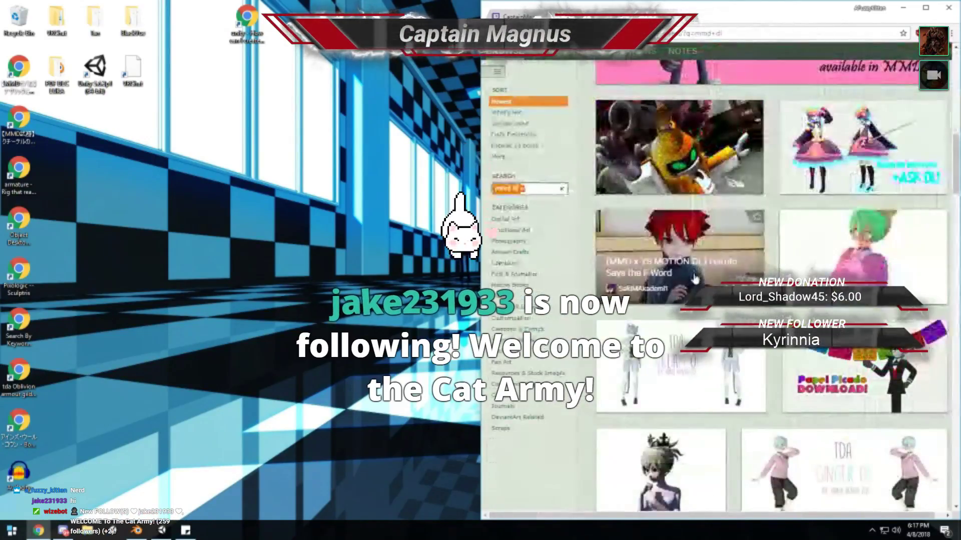
- Browse further through the newest "mmd dl" results for a downloadable model
scroll(694, 278, "down", 11)
scroll(694, 278, "down", 10)
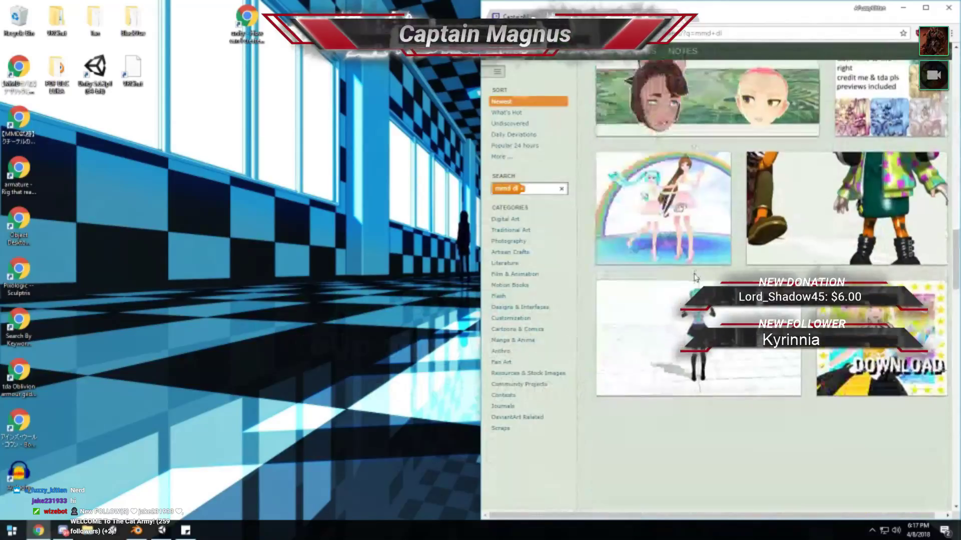
scroll(692, 277, "down", 10)
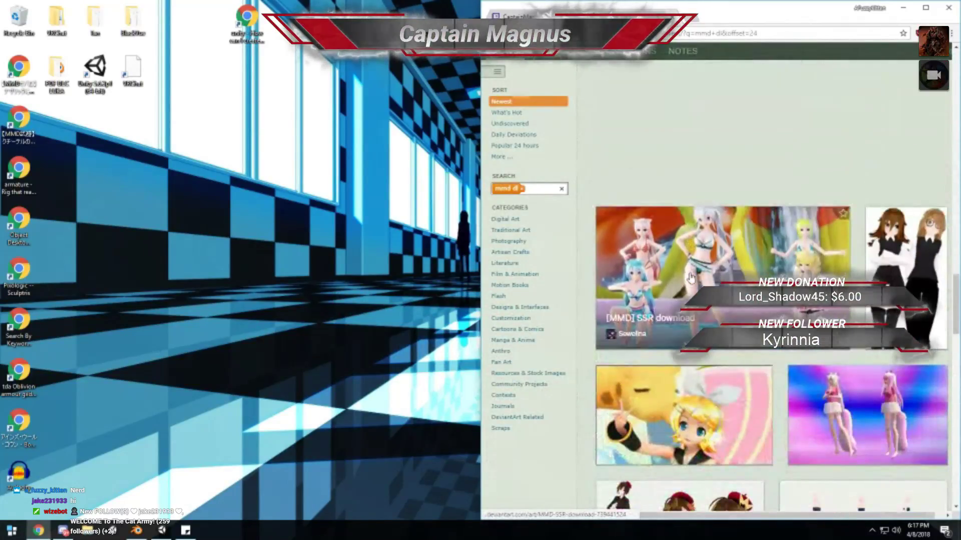
scroll(691, 278, "down", 7)
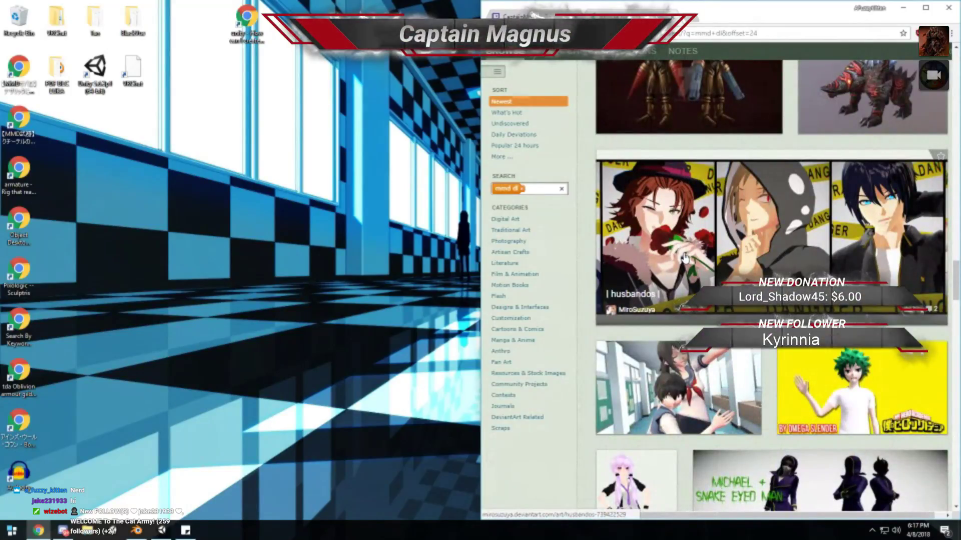
scroll(685, 258, "down", 8)
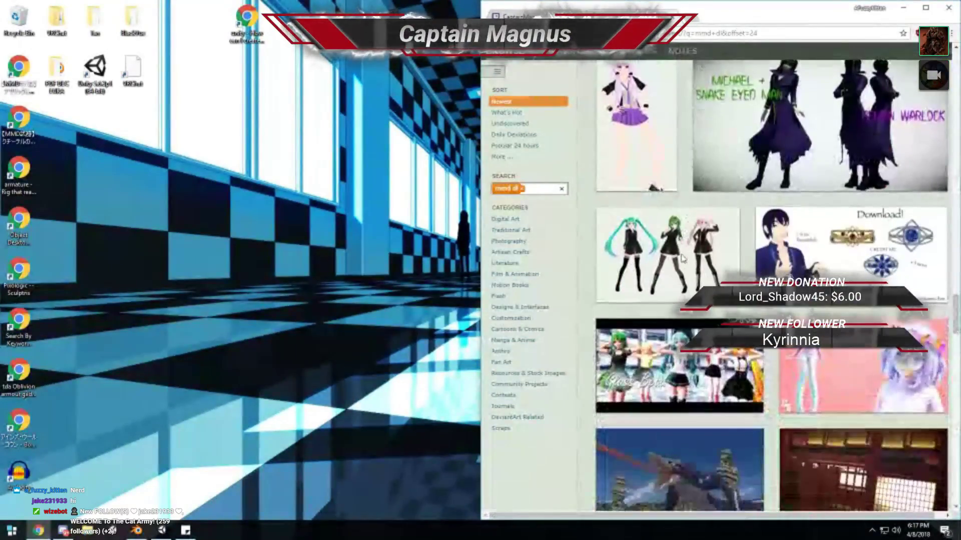
scroll(684, 257, "down", 5)
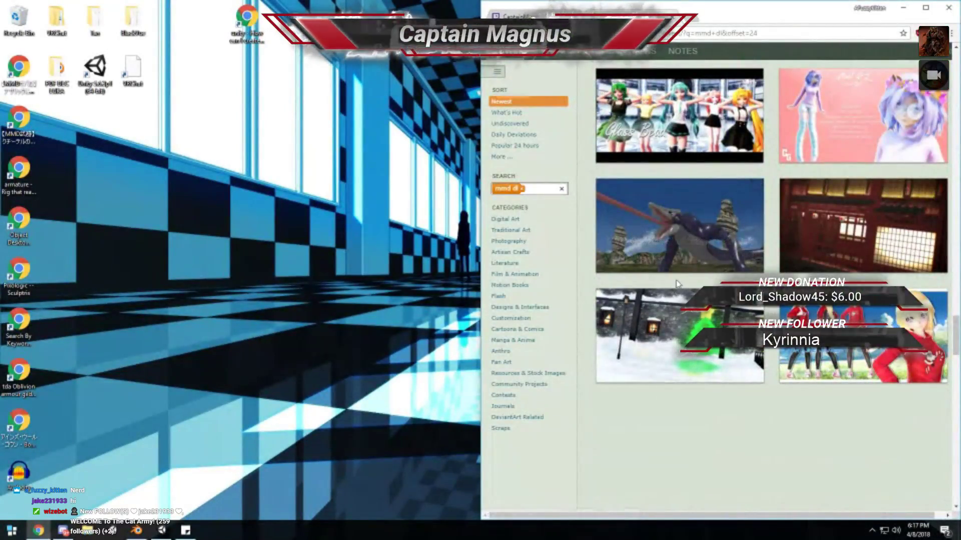
scroll(677, 284, "down", 3)
scroll(711, 199, "down", 4)
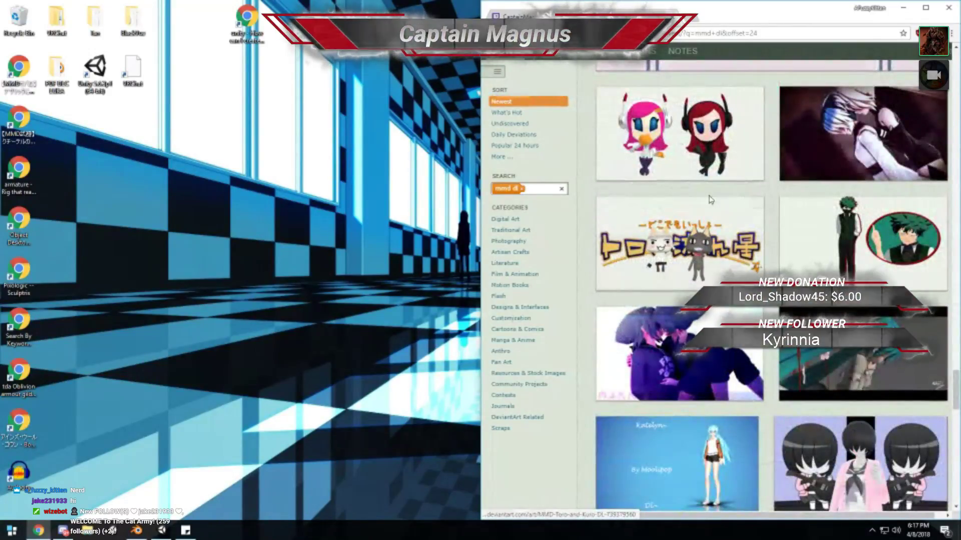
scroll(718, 187, "down", 1)
- Open the "MMD Toro and Kuro DL" artwork in a new tab, download its model file, and close the page
middle_click(718, 214)
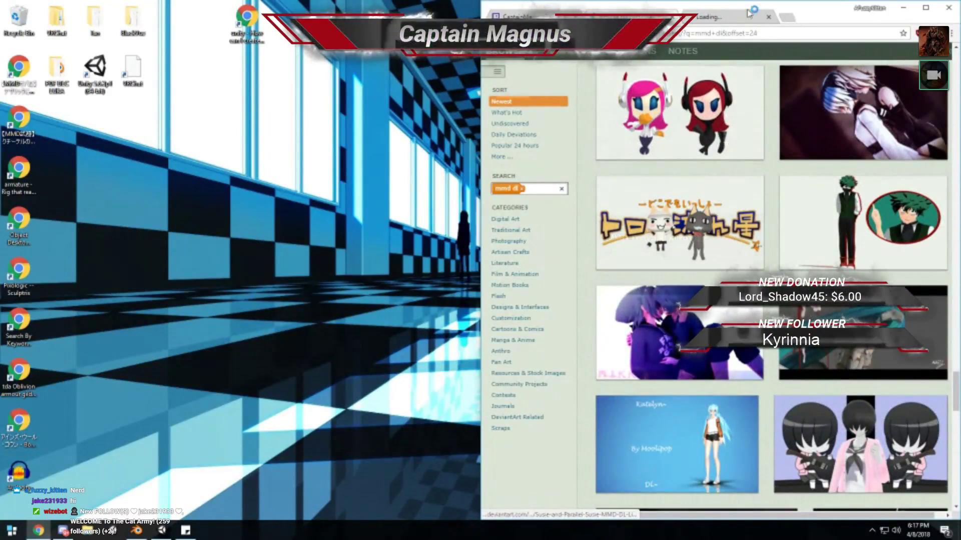
left_click(749, 12)
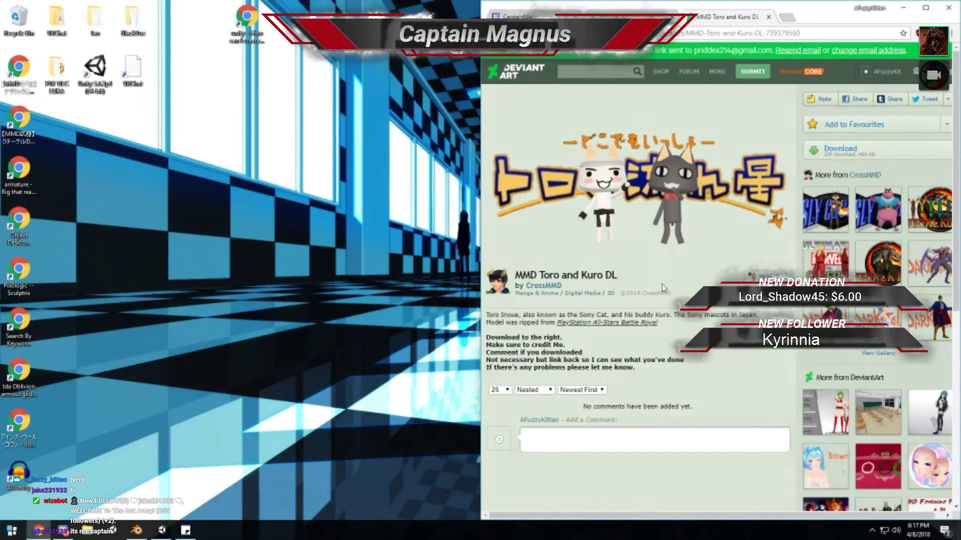
left_click(840, 149)
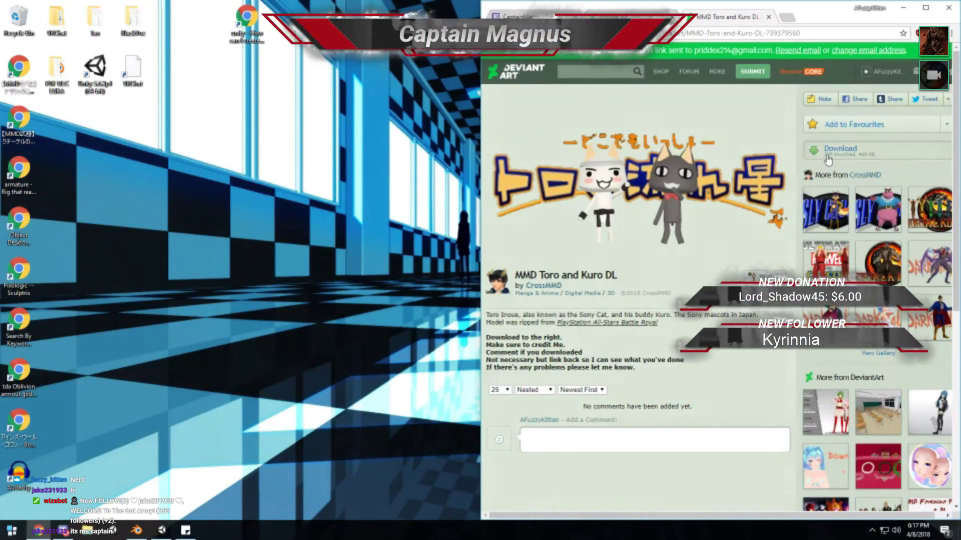
middle_click(716, 19)
- Look through the older "mmd dl" results beyond the Toro and Kuro model to see what other models are offered
scroll(673, 349, "down", 5)
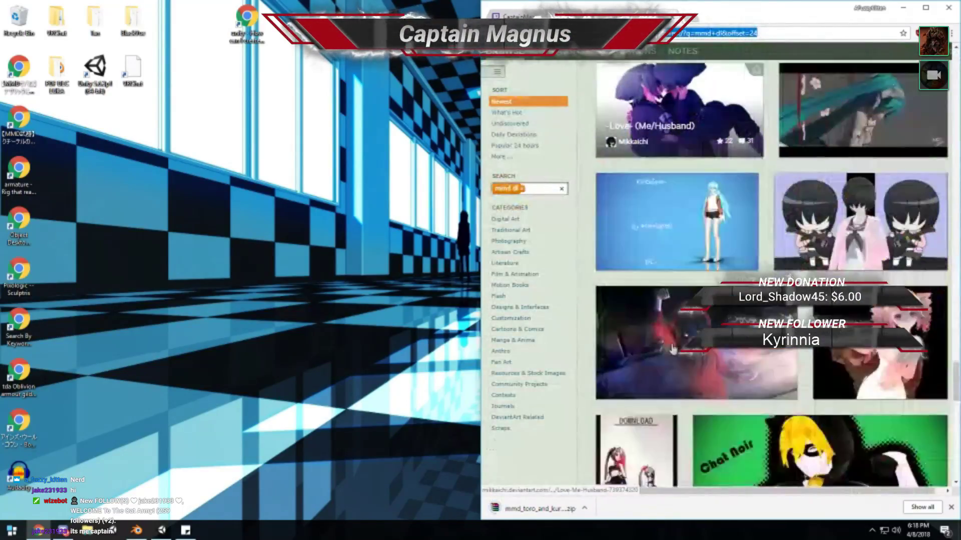
scroll(672, 349, "down", 6)
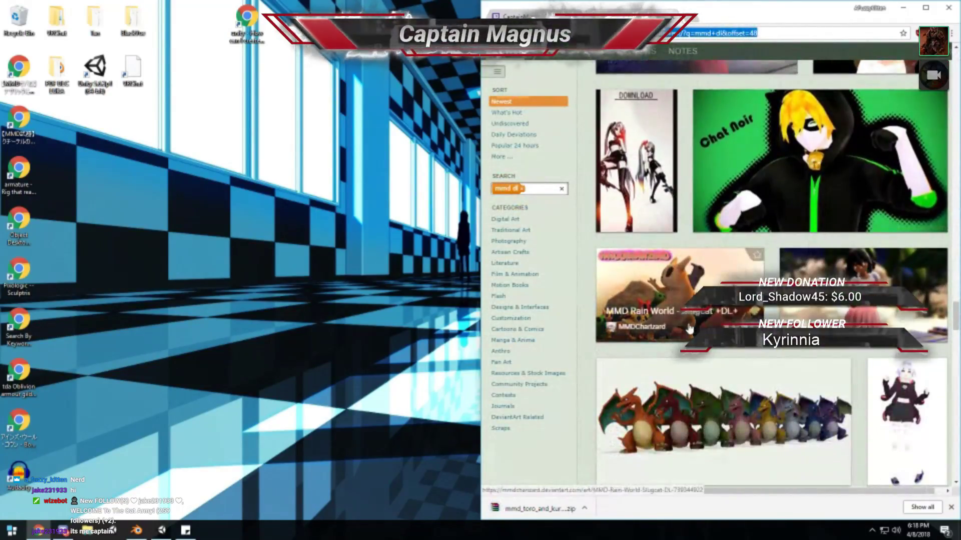
scroll(690, 327, "down", 2)
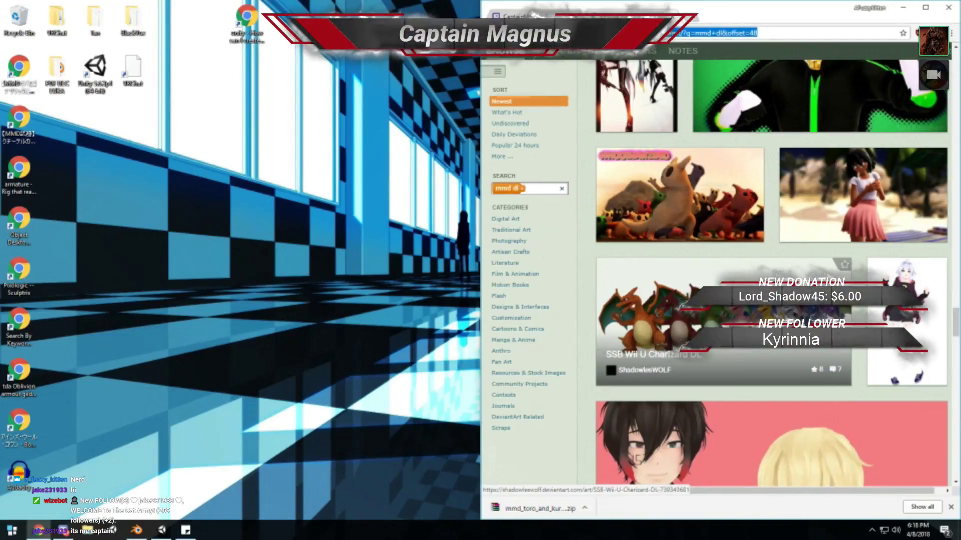
scroll(718, 277, "down", 1)
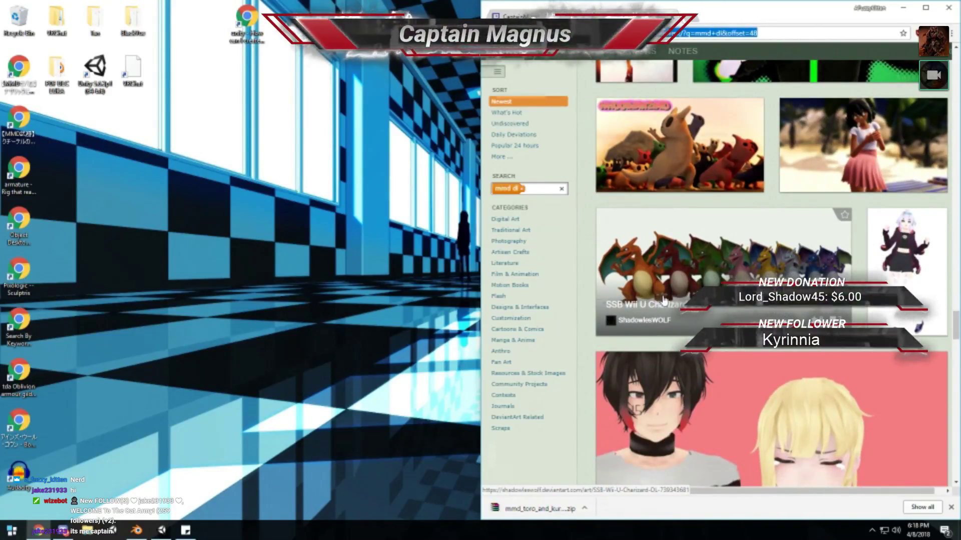
scroll(771, 274, "down", 1)
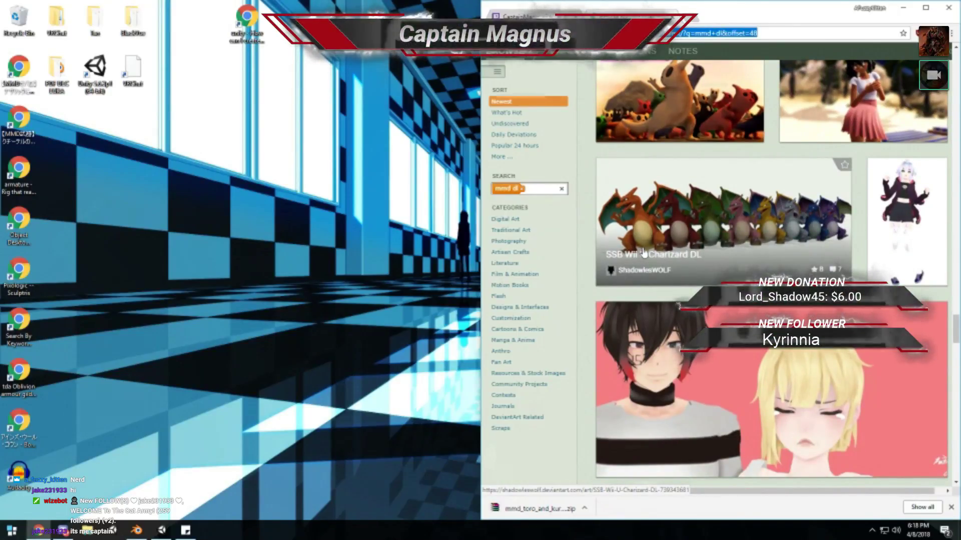
scroll(717, 221, "down", 5)
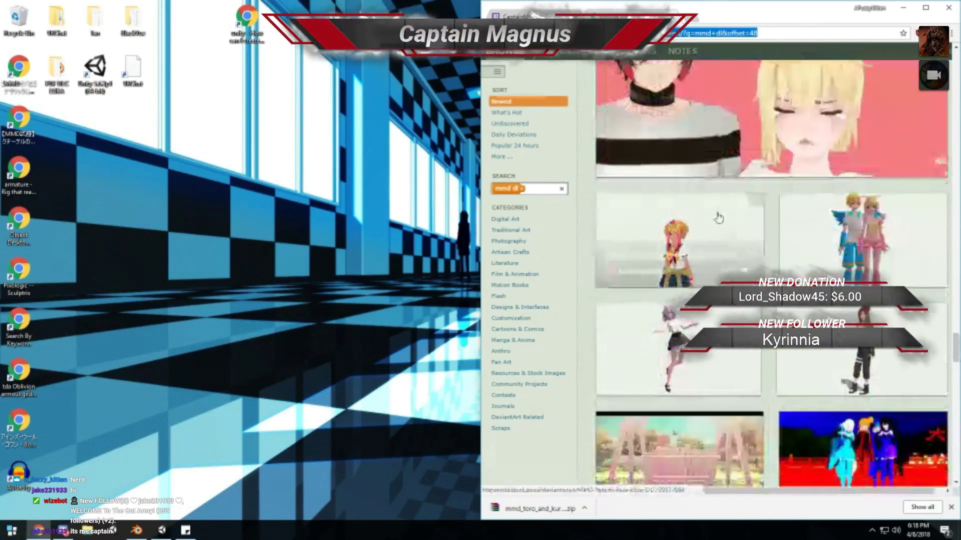
scroll(716, 219, "down", 5)
scroll(714, 217, "down", 5)
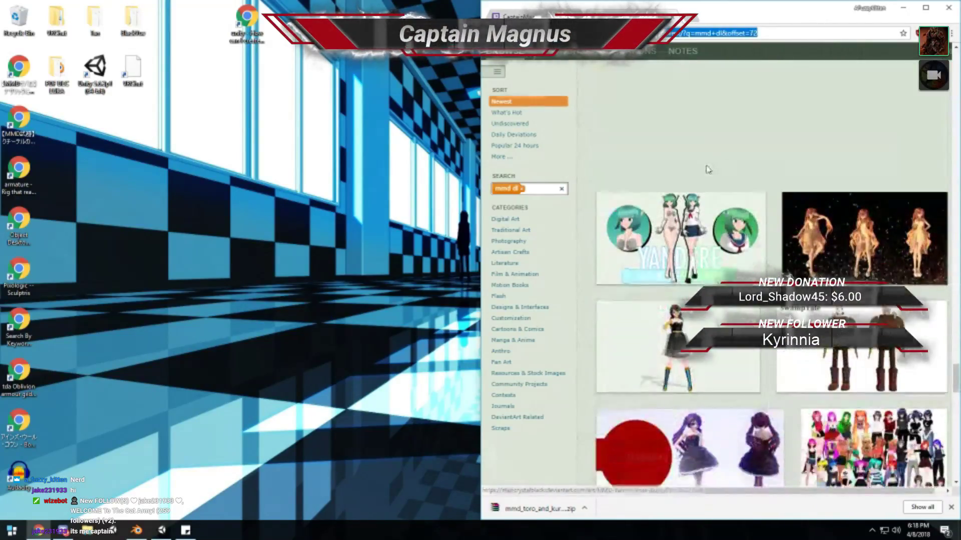
scroll(708, 169, "down", 4)
scroll(707, 169, "down", 4)
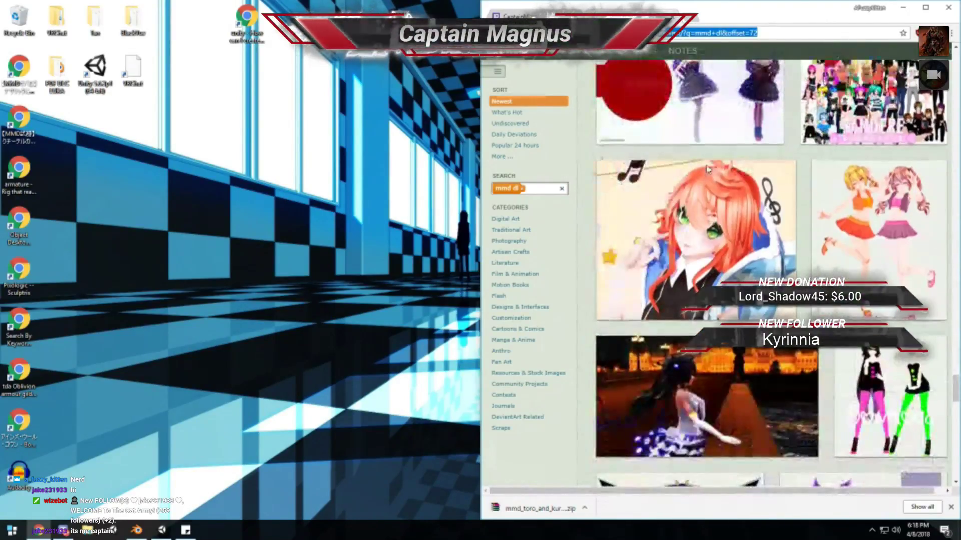
scroll(707, 169, "down", 12)
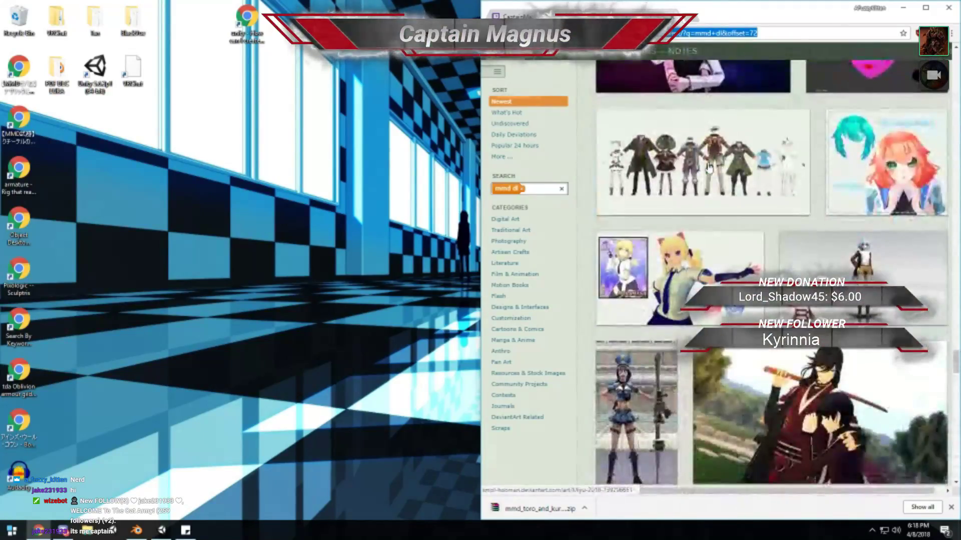
scroll(875, 176, "up", 3)
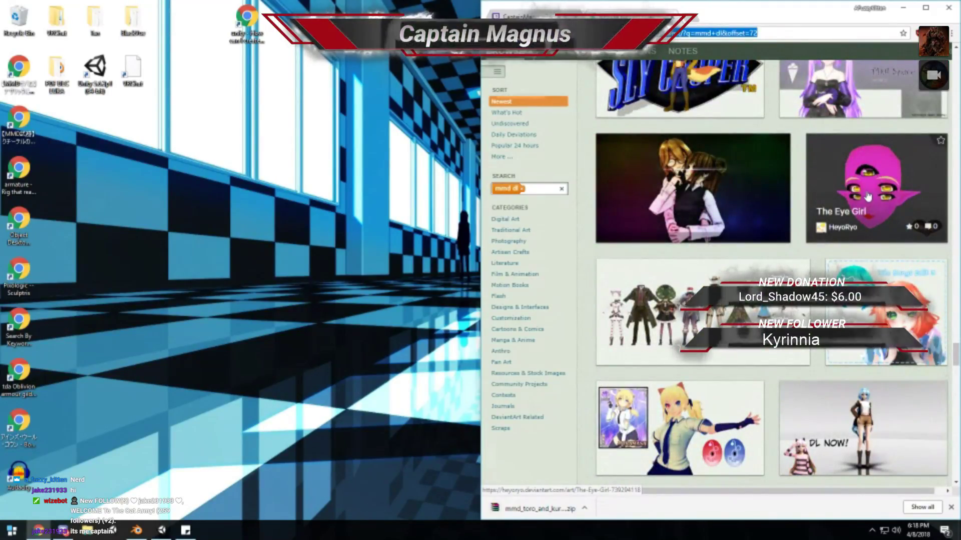
scroll(868, 196, "down", 10)
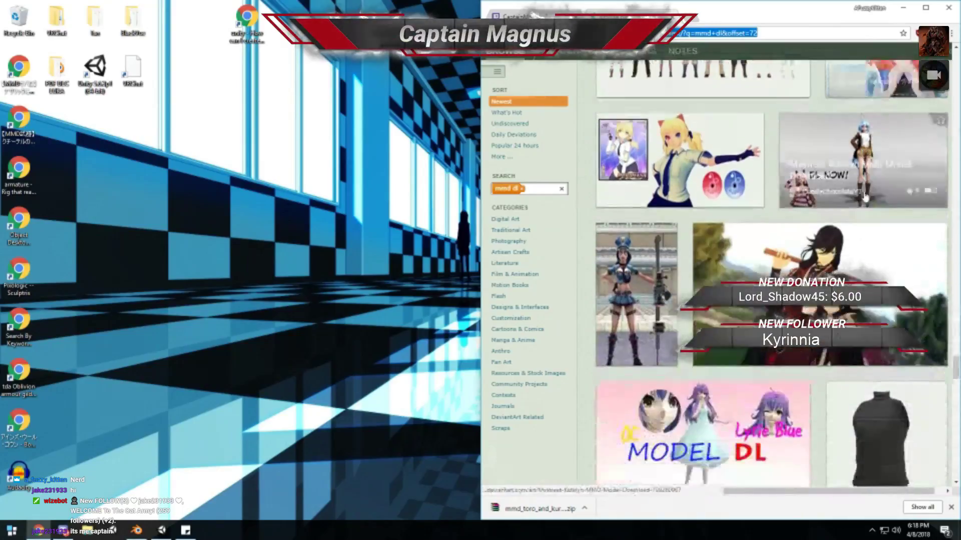
scroll(865, 197, "down", 10)
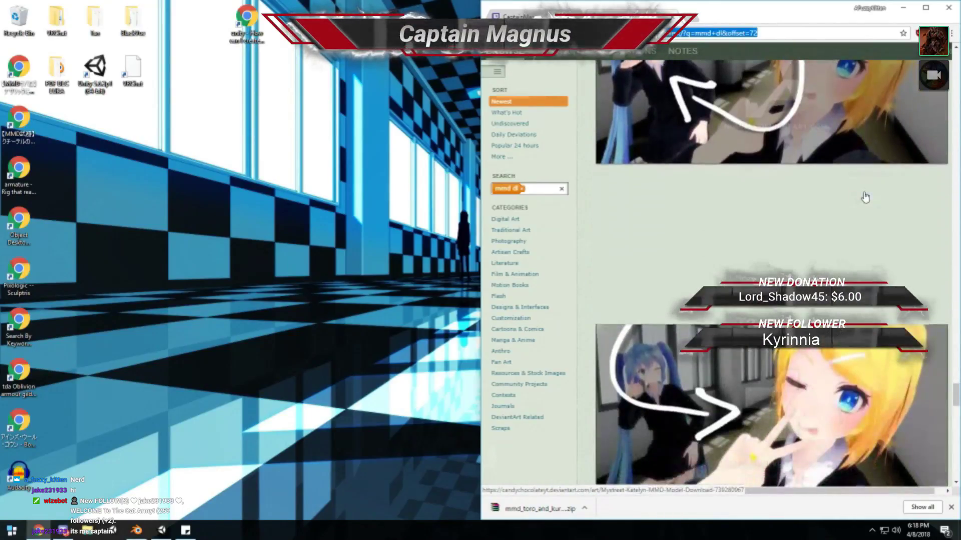
scroll(865, 198, "down", 6)
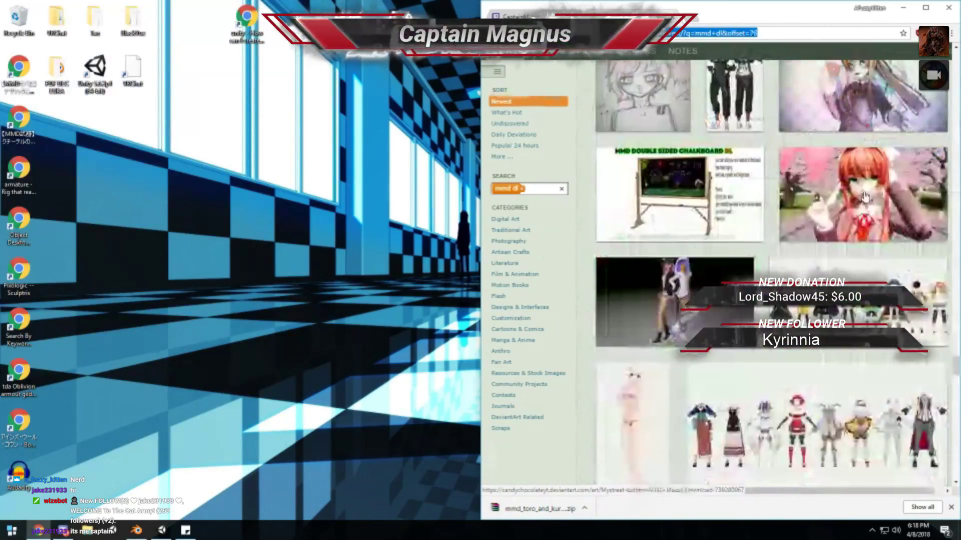
scroll(621, 123, "down", 10)
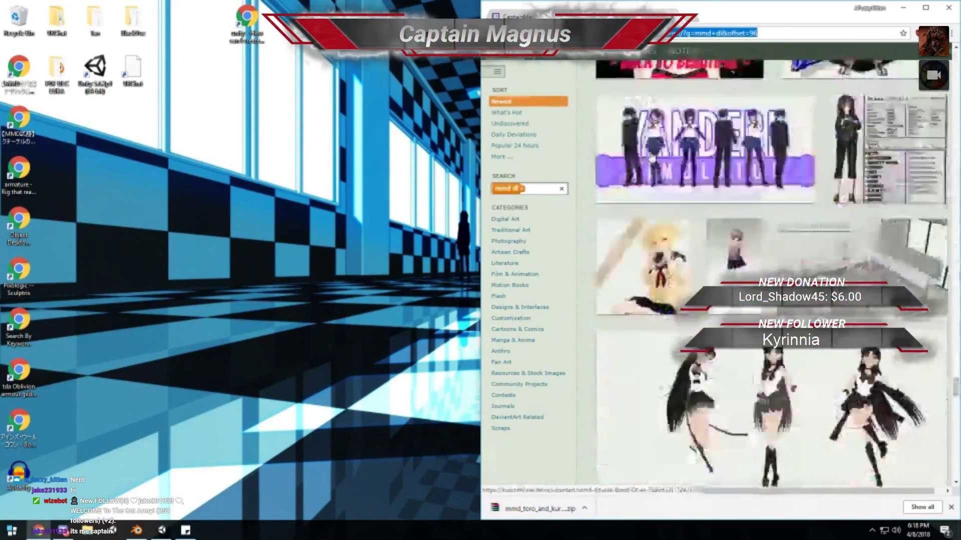
scroll(652, 158, "down", 5)
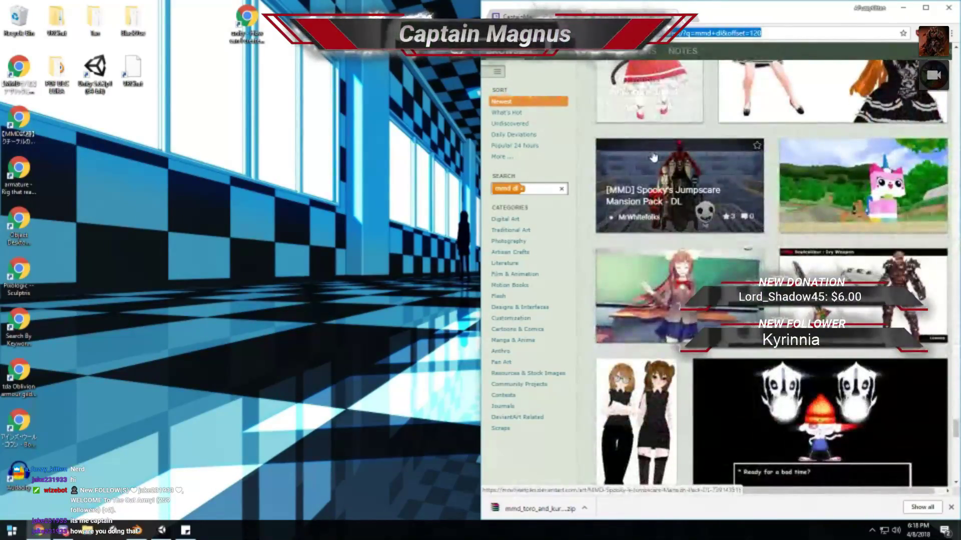
scroll(652, 158, "down", 7)
scroll(652, 158, "down", 3)
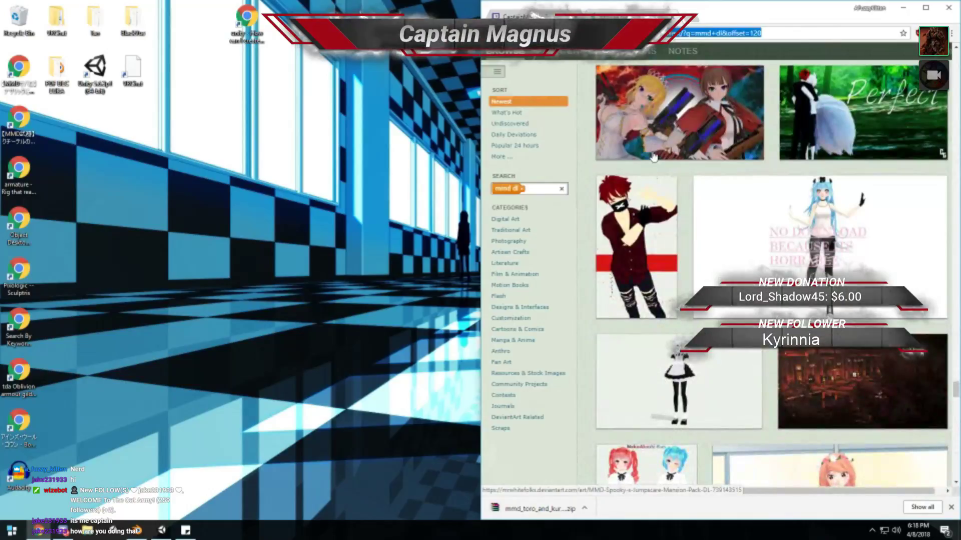
- Check the stream chat on the Twitch channel page and minimize the browser
left_click(692, 21)
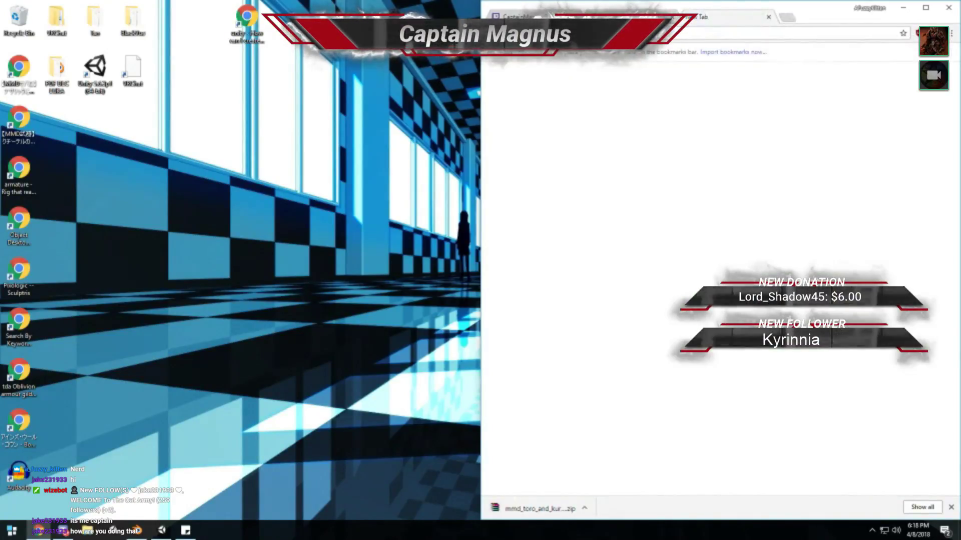
left_click(544, 18)
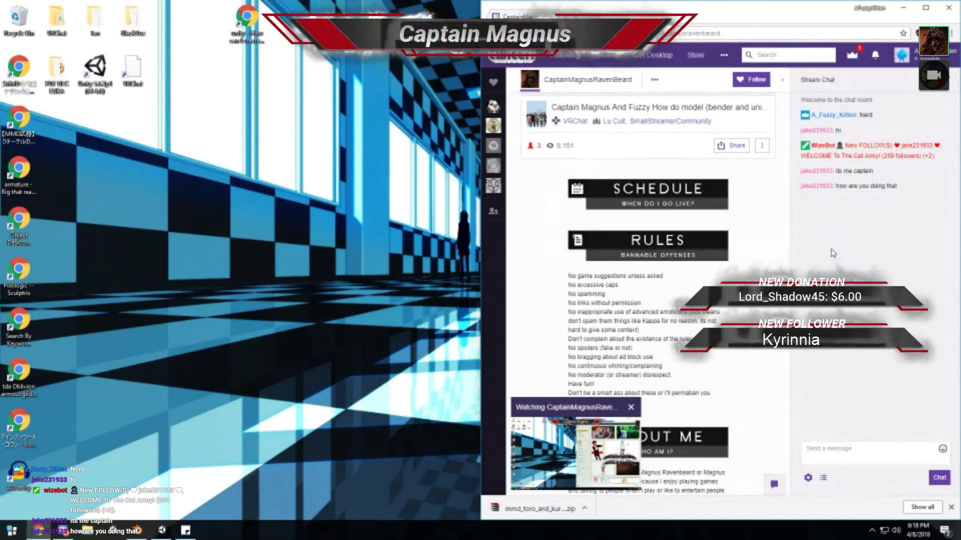
left_click(901, 11)
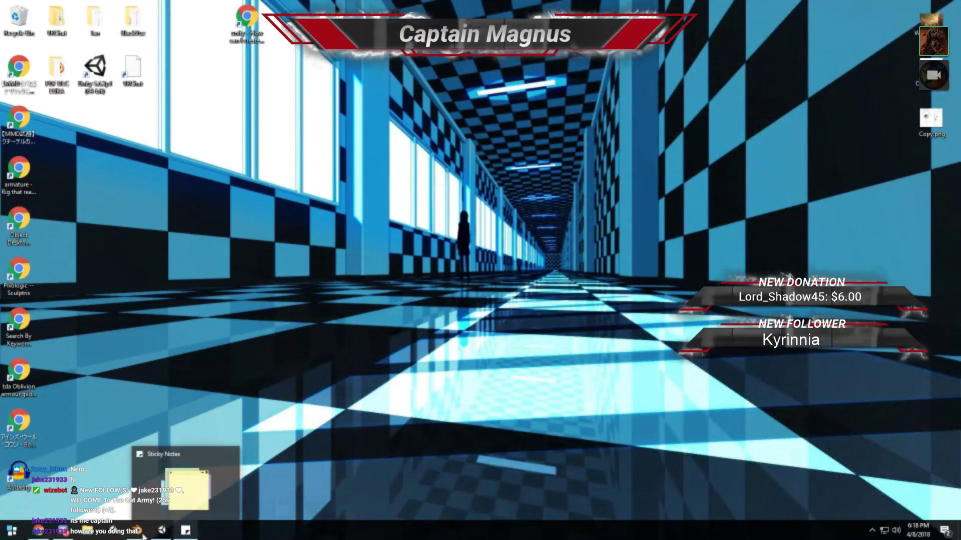
- Switch to the Blender window and view the default cube from another angle
mouse_move(55, 534)
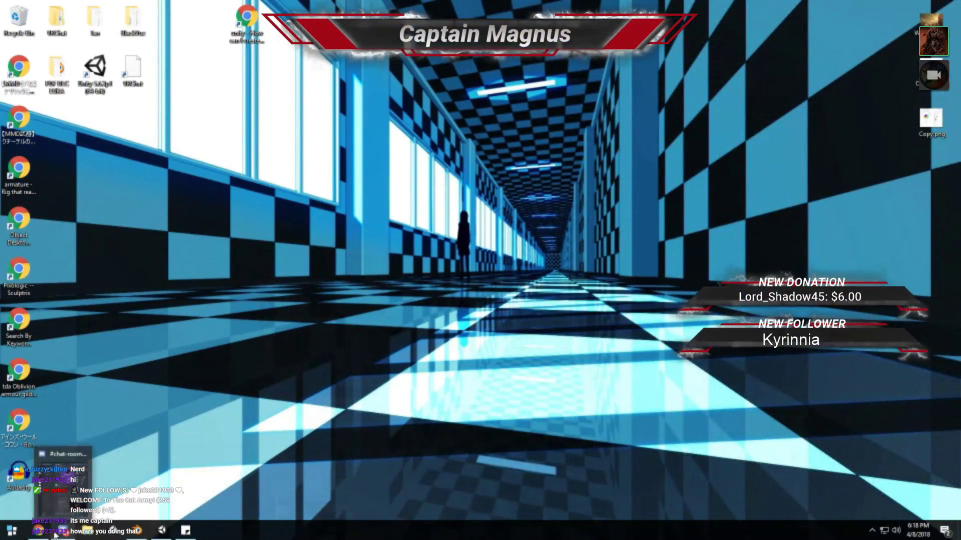
left_click(137, 530)
middle_click_drag(373, 276, 354, 280)
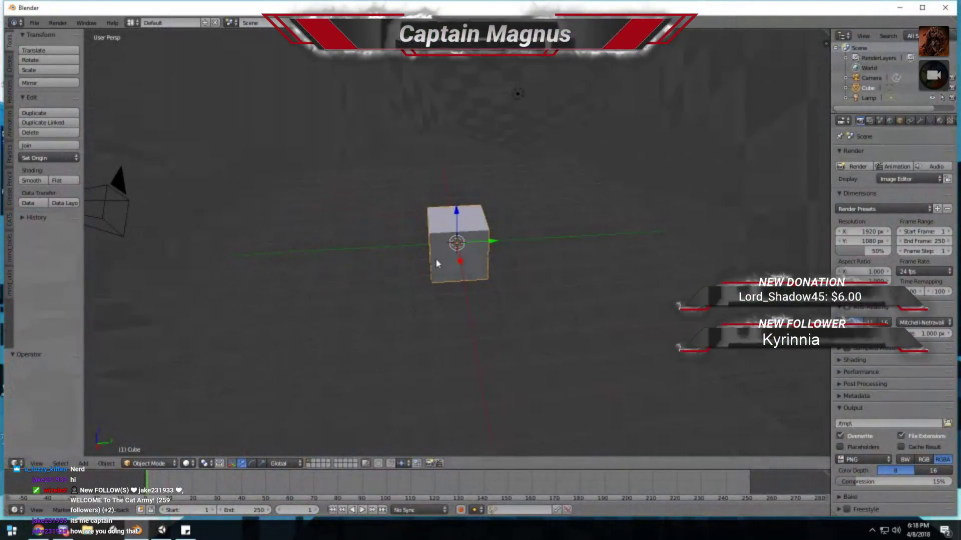
scroll(692, 168, "down", 3)
scroll(692, 167, "up", 2)
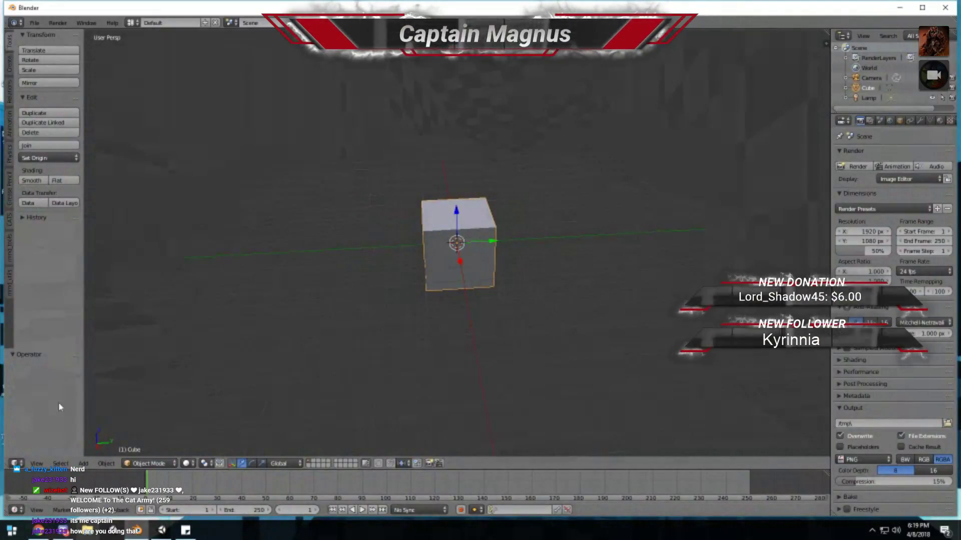
- Open the CATS tools and delete the default cube, camera and lamp from the scene
left_click(7, 222)
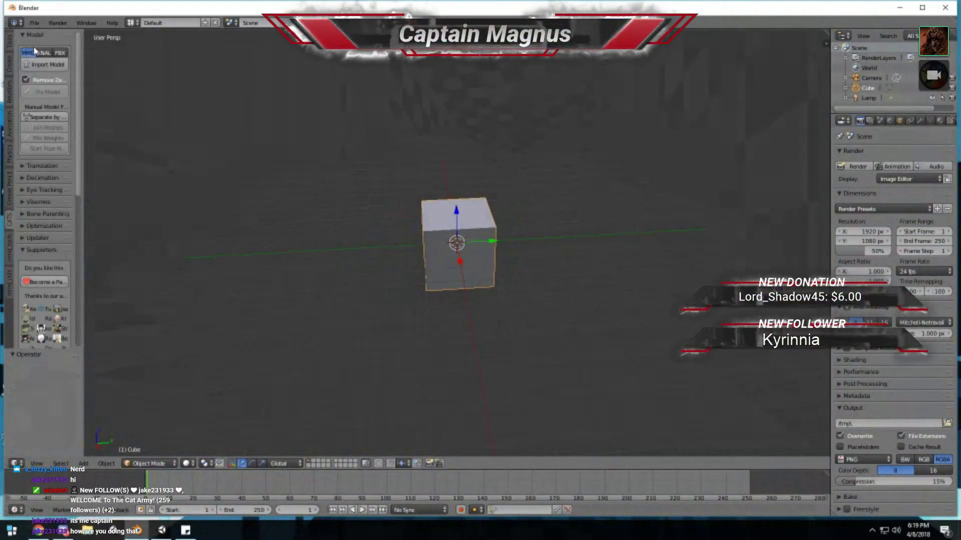
key("a")
key("a")
key("Delete")
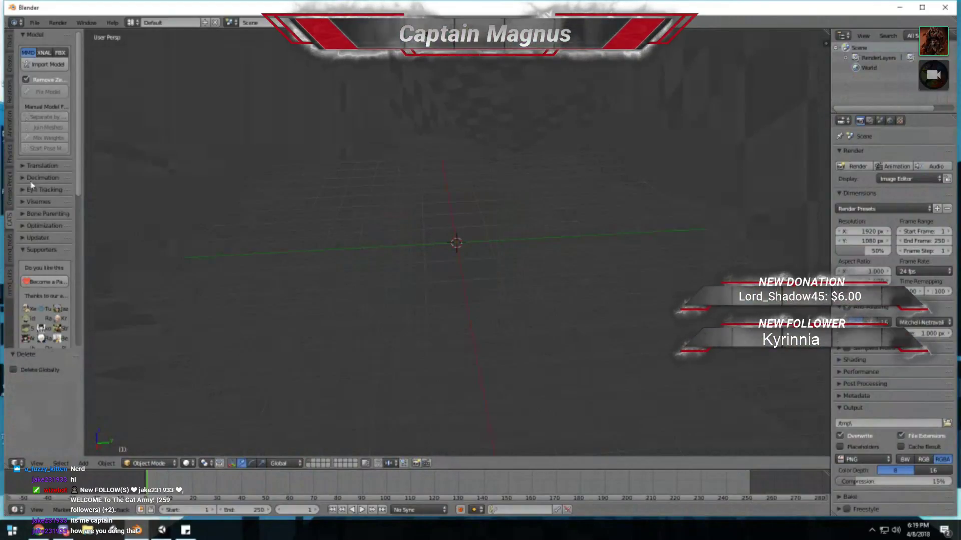
- Import the PMX model from the bookmarked Models folder, under 00 11 Items\GuitarAK, and run the CATS Fix Model operation on it
left_click(40, 65)
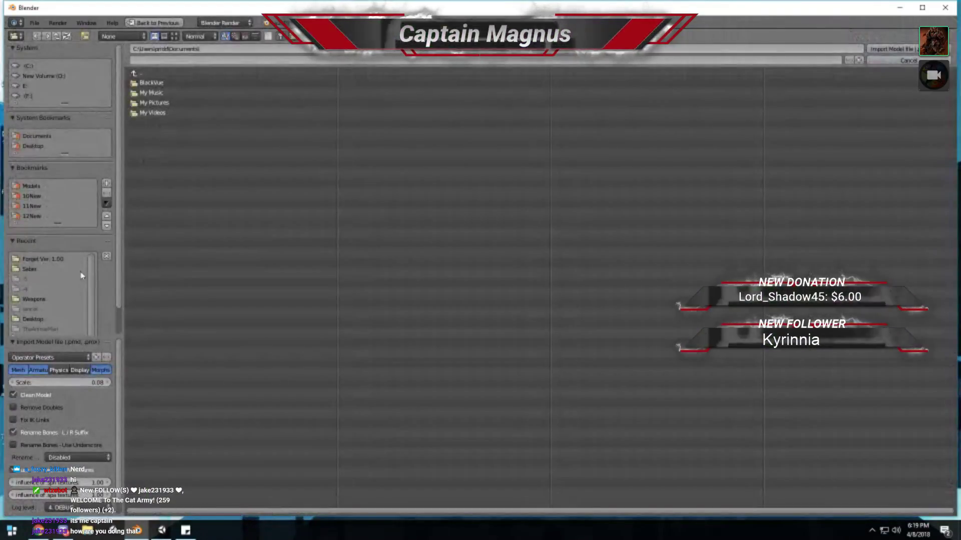
left_click(32, 186)
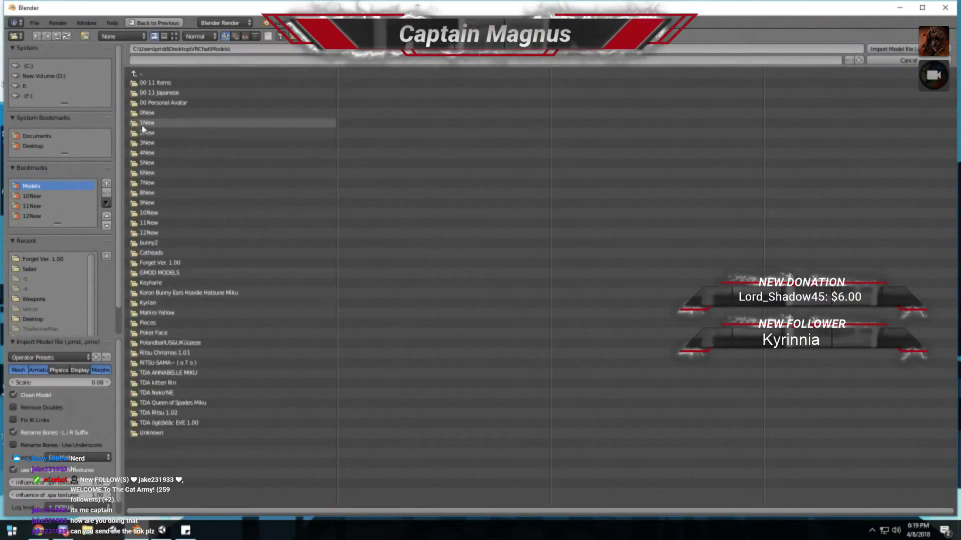
left_click(148, 83)
left_click(158, 124)
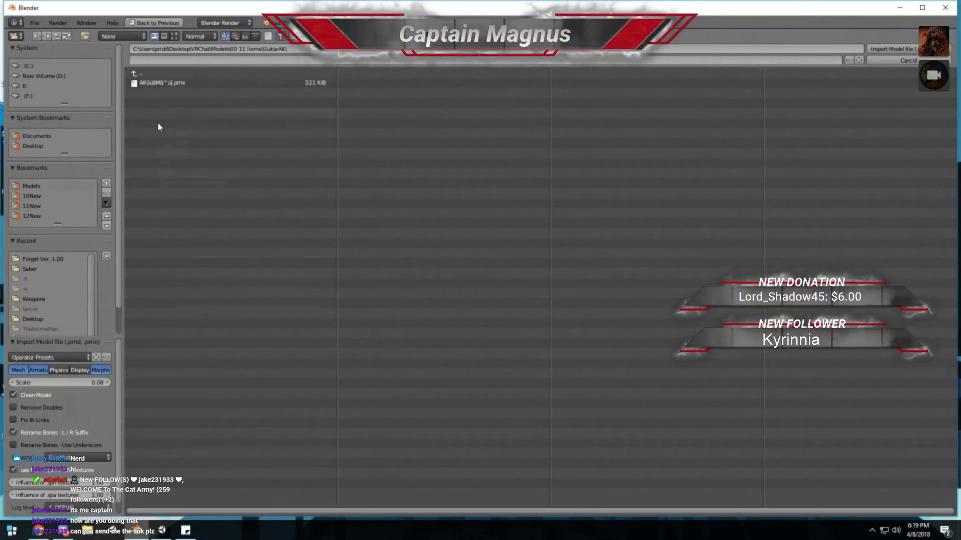
double_click(156, 84)
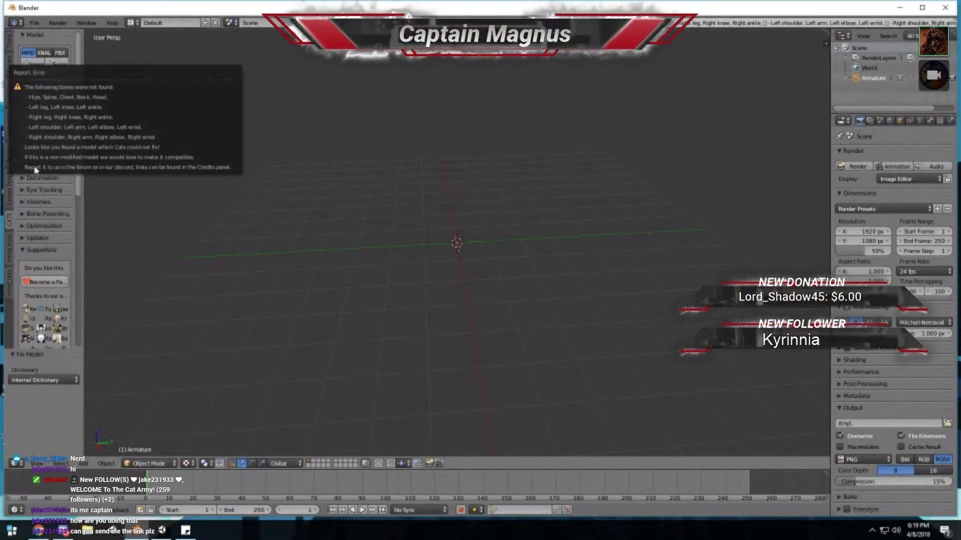
- Separate the imported guitar mesh by materials and select its purple body part
scroll(358, 295, "up", 6)
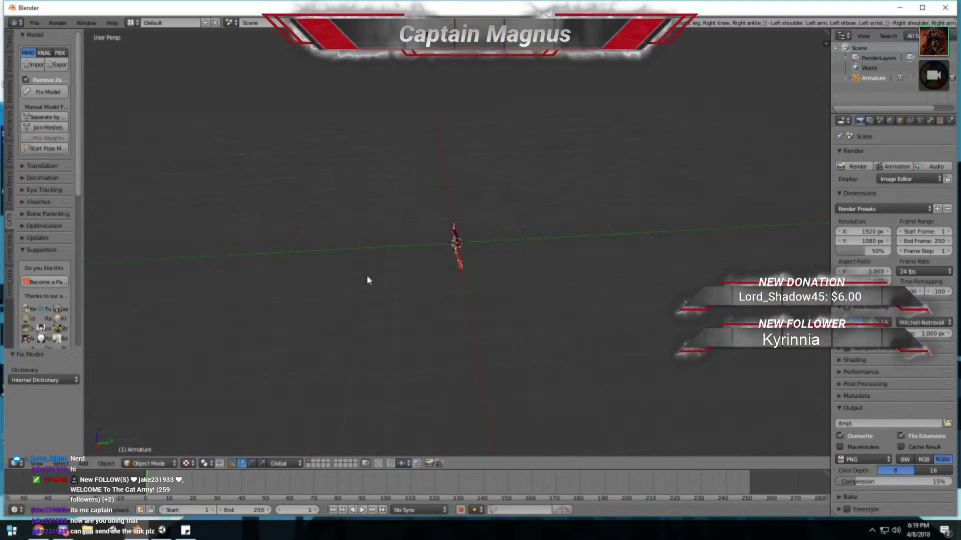
middle_click_drag(367, 279, 462, 257)
scroll(462, 257, "up", 3)
scroll(461, 257, "up", 5)
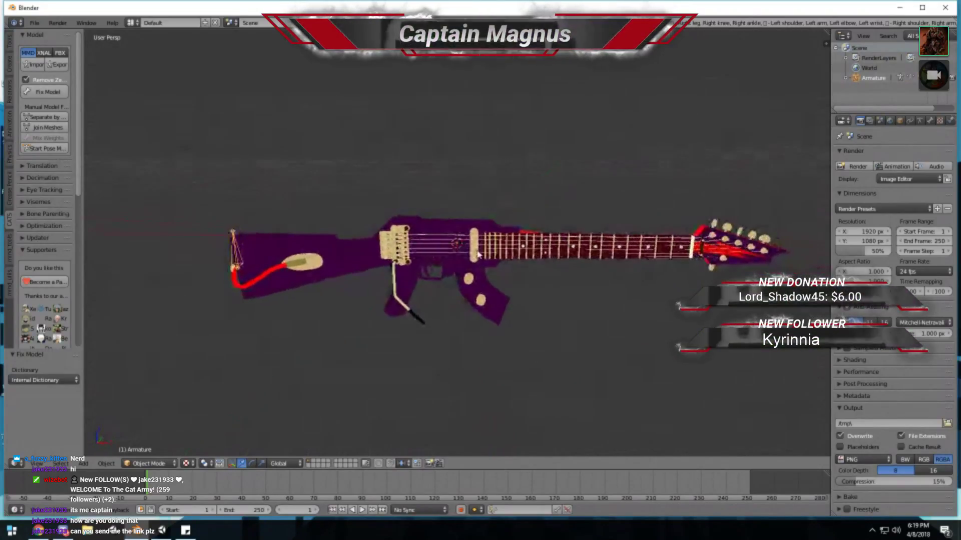
right_click(341, 279)
scroll(341, 280, "up", 2)
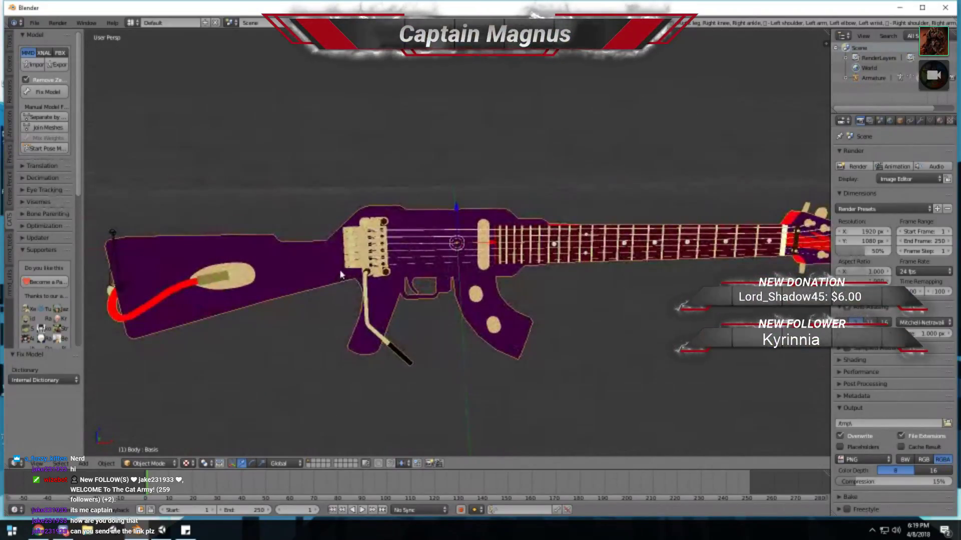
scroll(340, 279, "down", 1)
left_click(45, 117)
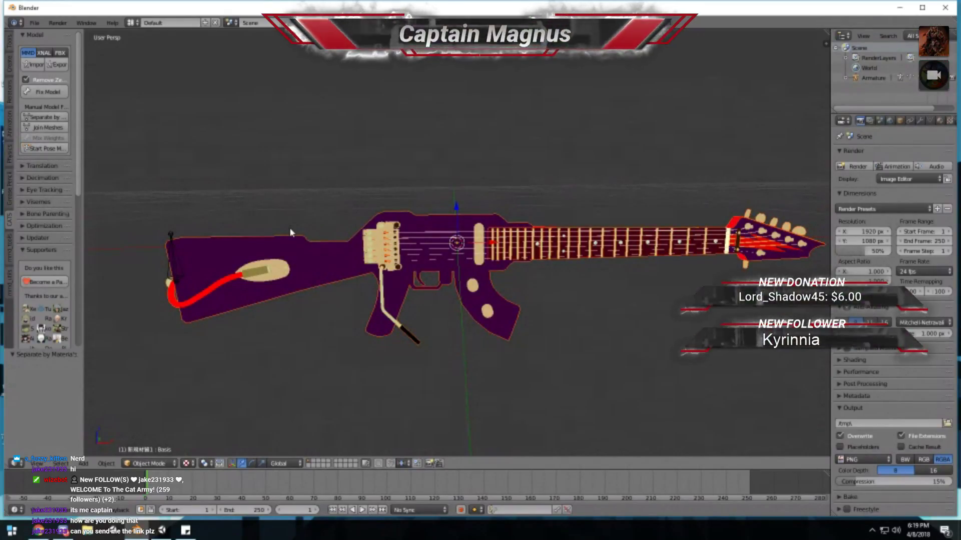
right_click(314, 267)
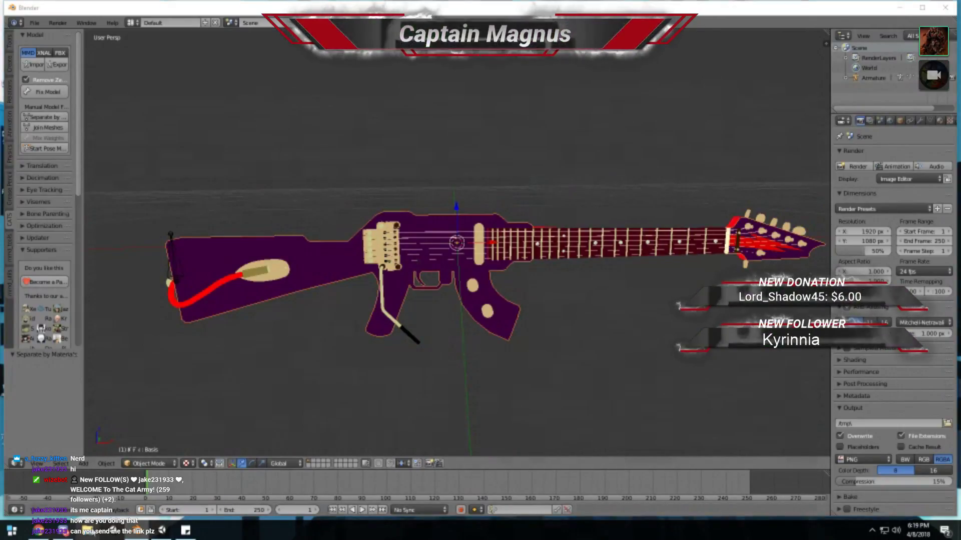
- Switch to File Explorer and open the GuitarAK folder under Desktop\VRChat\Models\00 11 Items
left_click(88, 531)
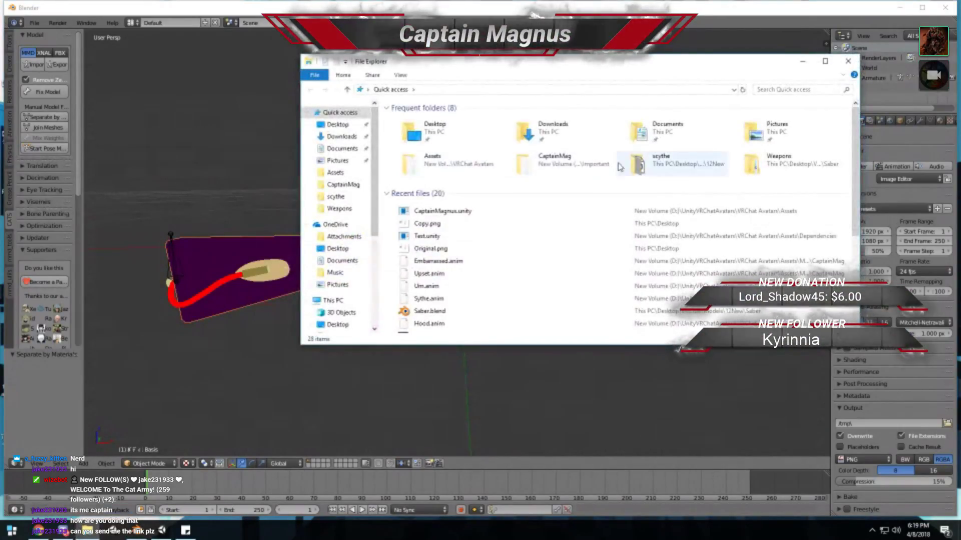
double_click(670, 165)
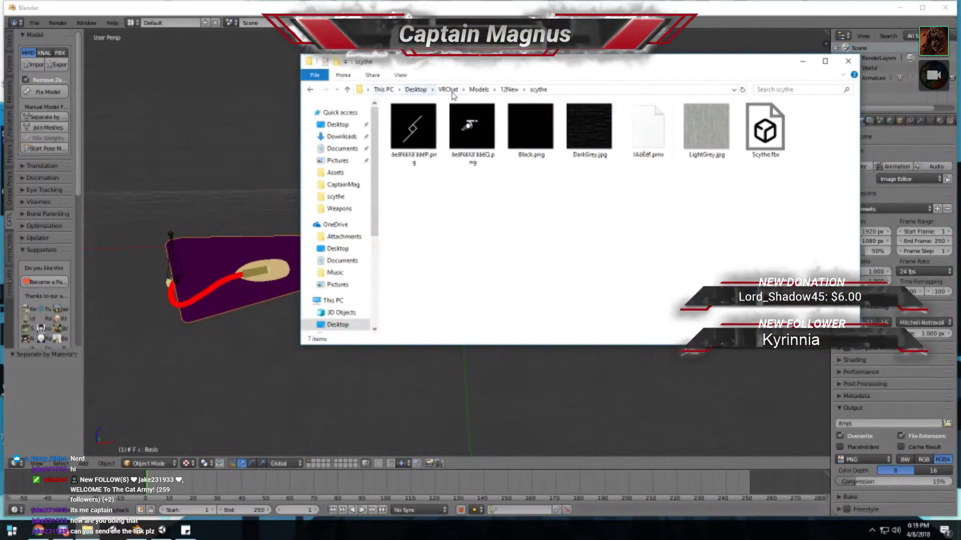
left_click(448, 89)
double_click(407, 151)
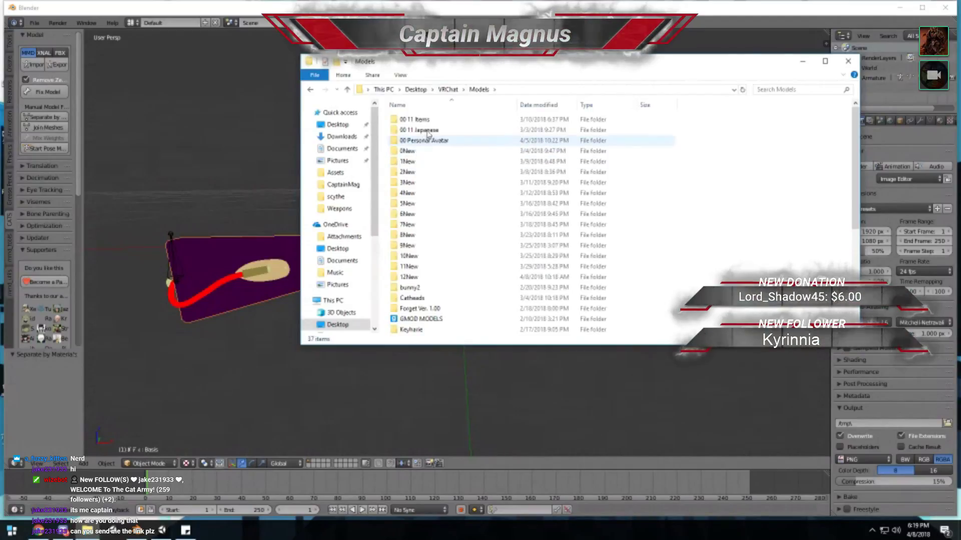
double_click(410, 120)
double_click(425, 166)
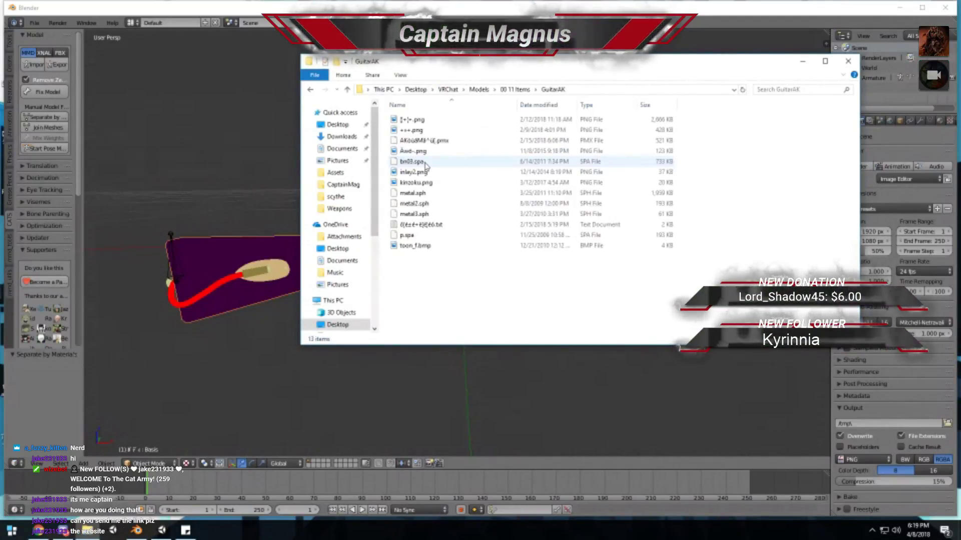
- Select the first PNG texture and show the GuitarAK folder's files as large thumbnails to examine the textures
left_click(410, 120)
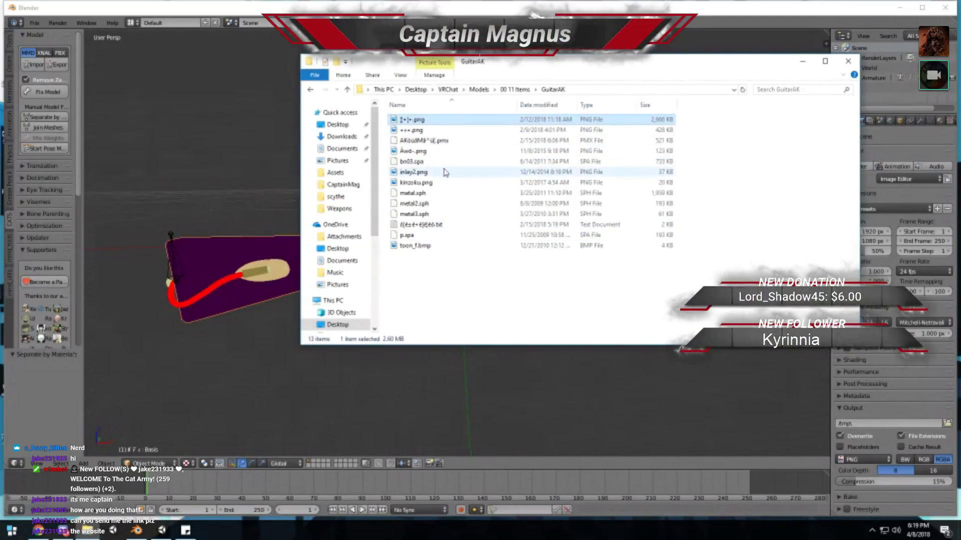
scroll(447, 171, "up", 4, "ctrl")
scroll(447, 171, "up", 1, "ctrl")
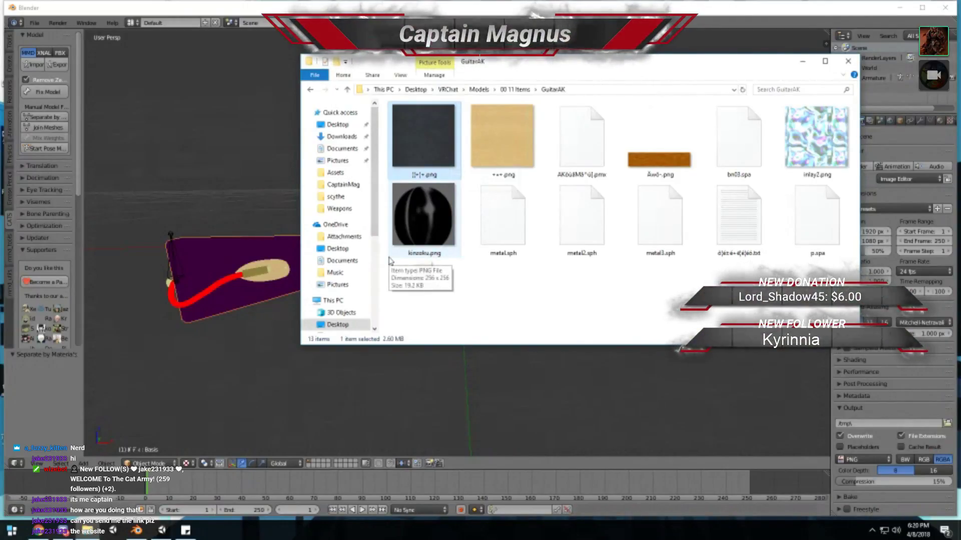
- Check the stream chat on the Twitch channel page in the browser and minimize the browser again
left_click(59, 531)
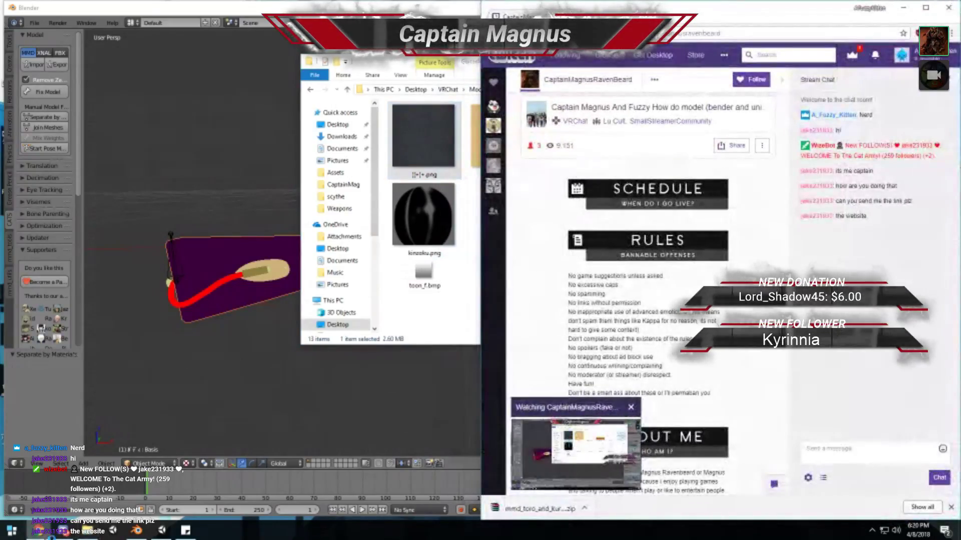
left_click(59, 531)
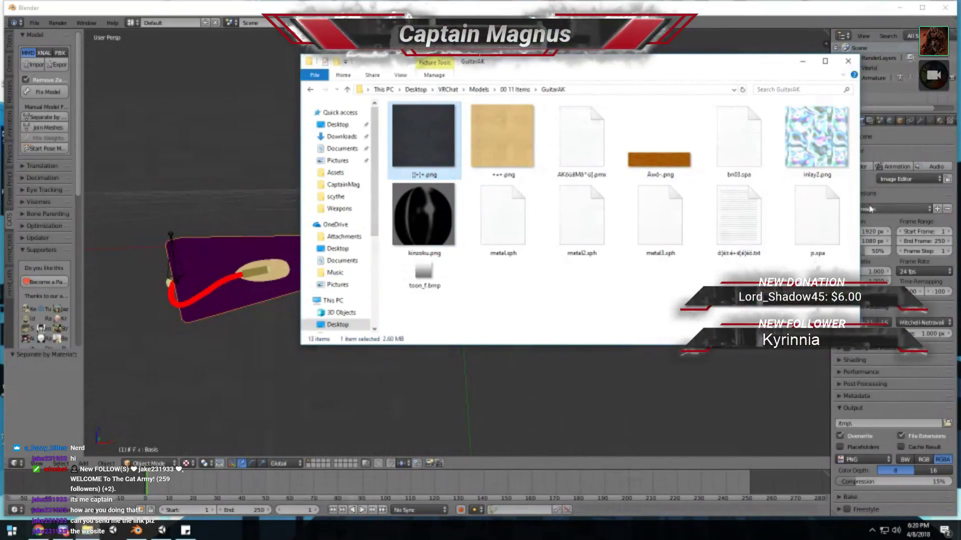
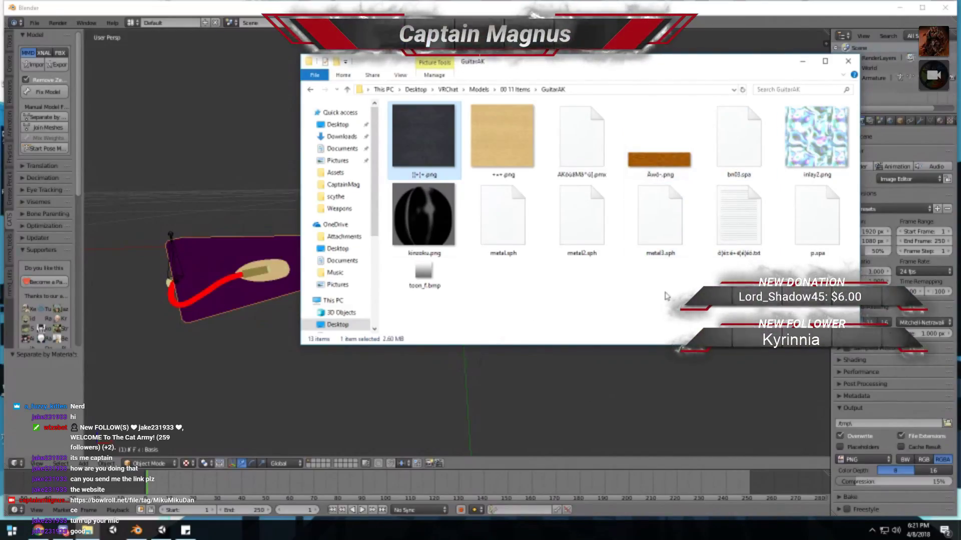
- Return to Blender and load the orange wood PNG from the GuitarAK folder as the guitar body's texture image
left_click(415, 425)
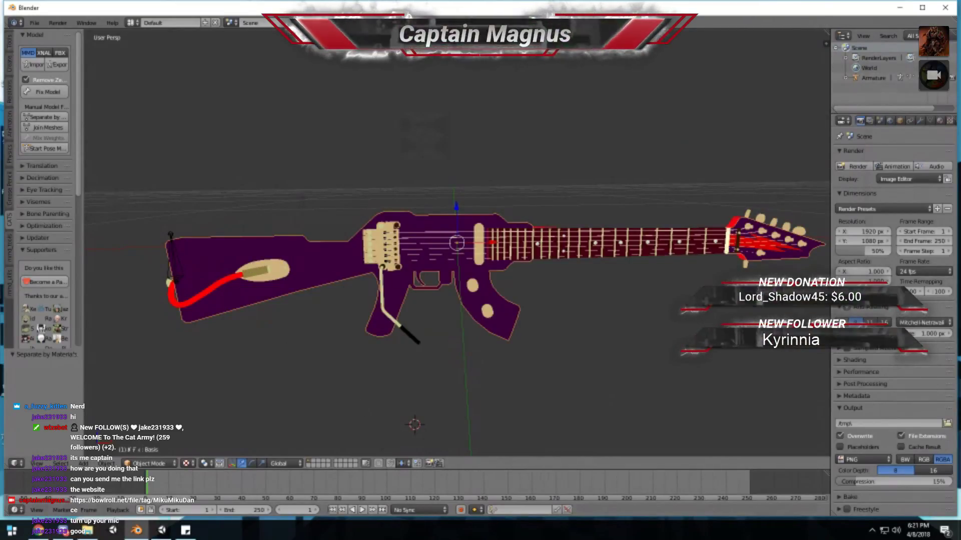
left_click(950, 121)
left_click(929, 414)
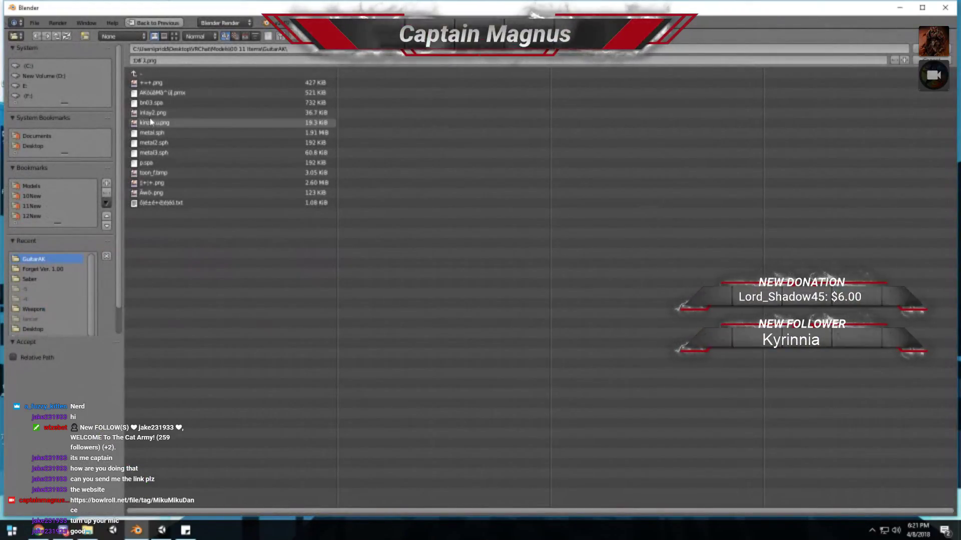
double_click(148, 194)
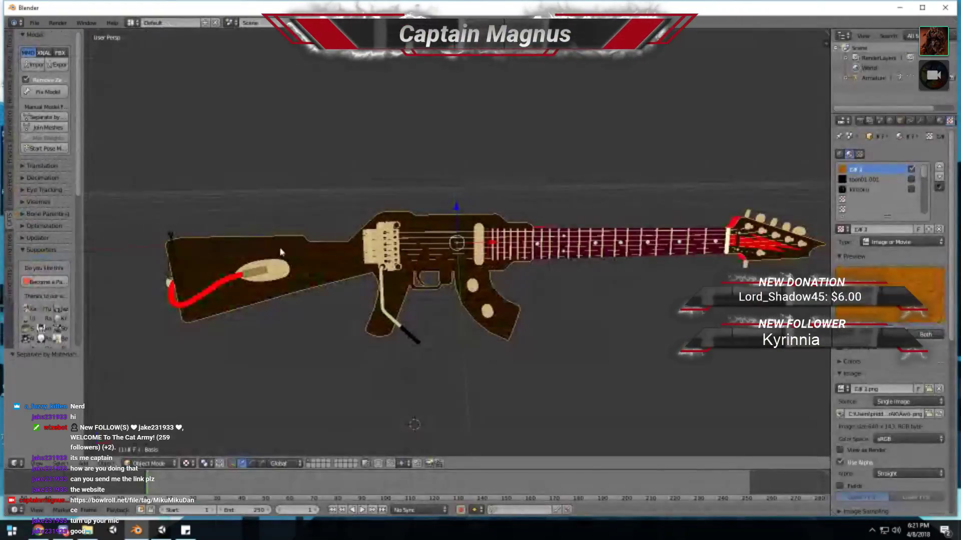
middle_click_drag(167, 232, 357, 248)
scroll(669, 304, "down", 2)
middle_click_drag(669, 304, 661, 296)
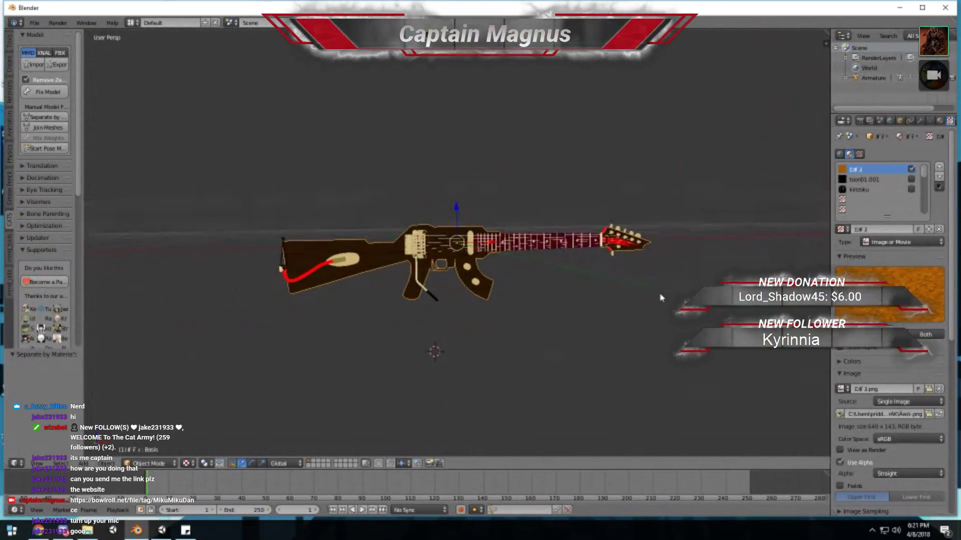
- Replace the guitar body's texture image with the beige wood PNG and compare it with the thumbnails in File Explorer
left_click(929, 415)
double_click(150, 83)
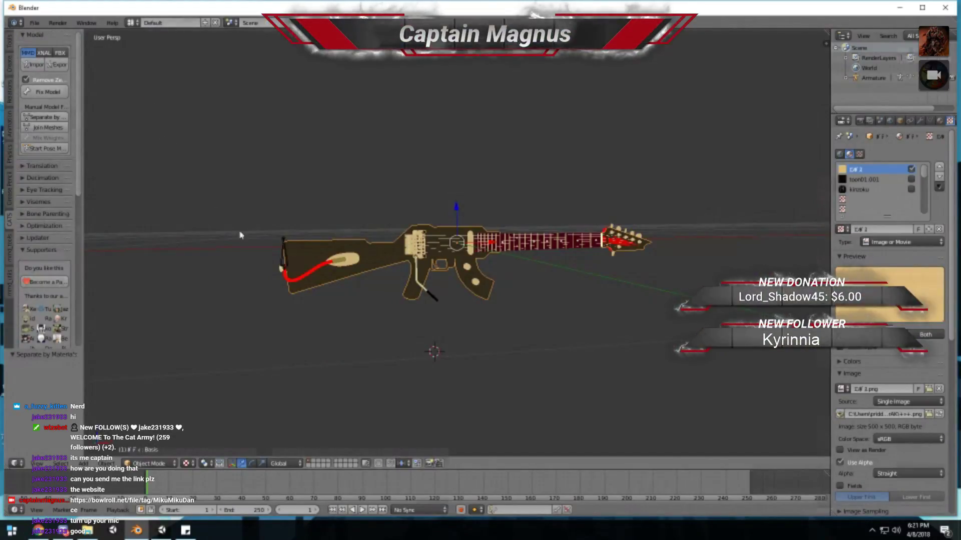
scroll(241, 231, "up", 3)
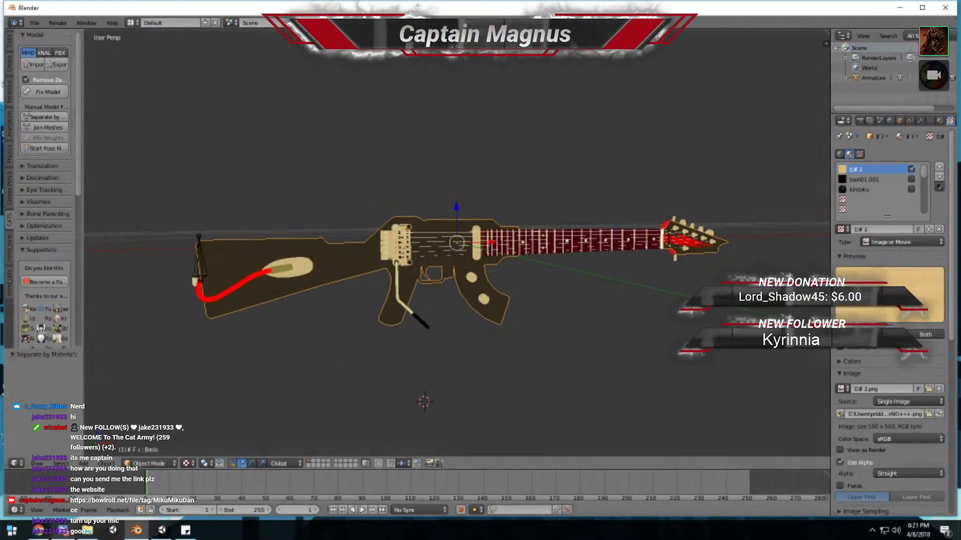
left_click(88, 531)
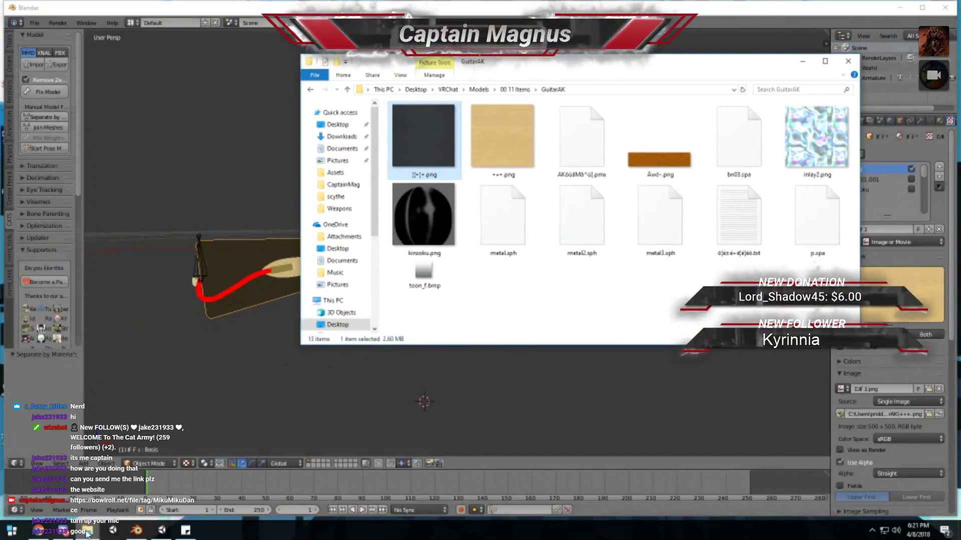
left_click(87, 531)
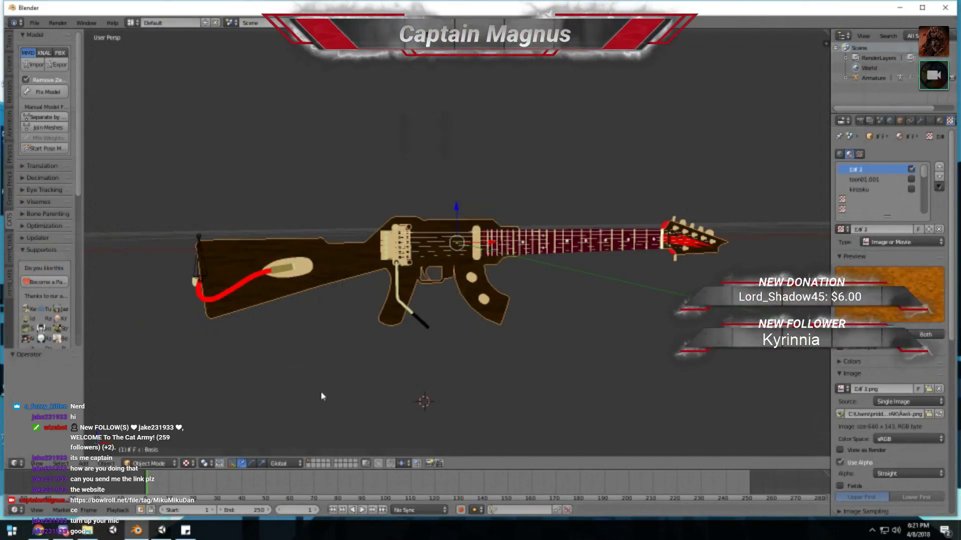
- Try toon_f.bmp and then the dark 2.60 MiB PNG as the guitar body's texture image
left_click(929, 414)
double_click(159, 173)
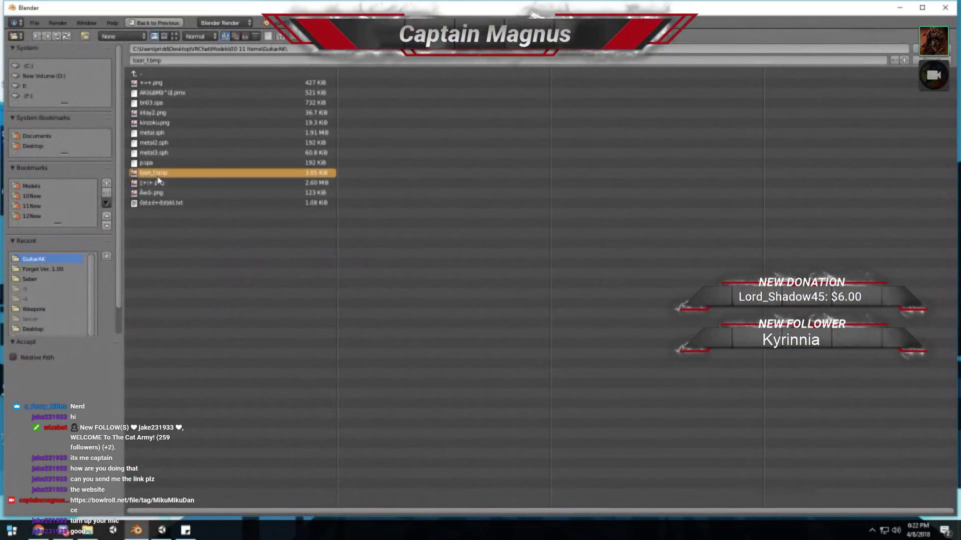
middle_click_drag(295, 305, 326, 315)
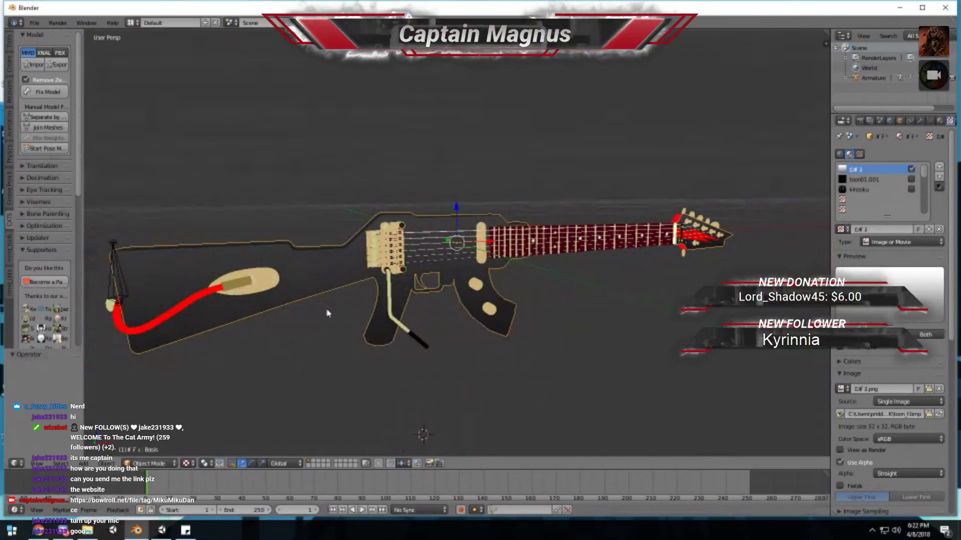
left_click(930, 415)
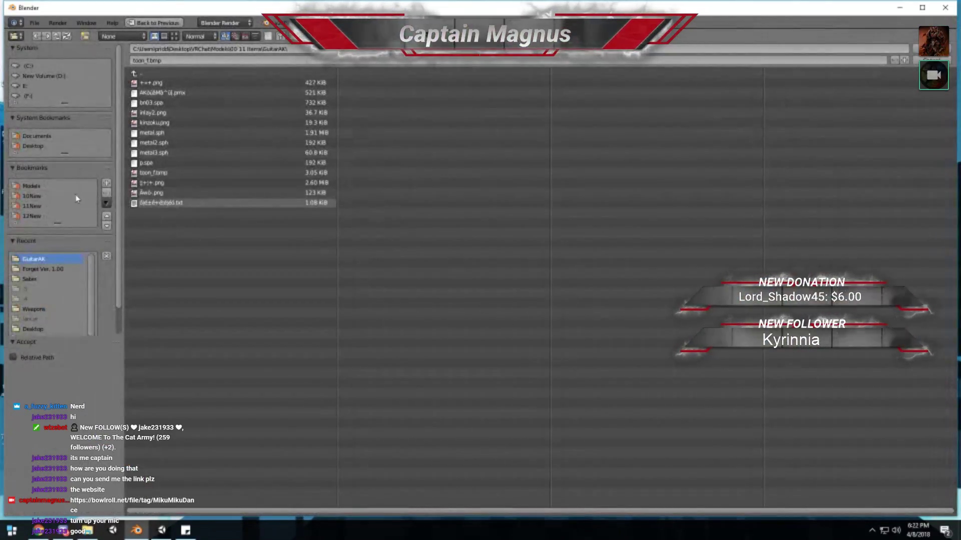
double_click(142, 183)
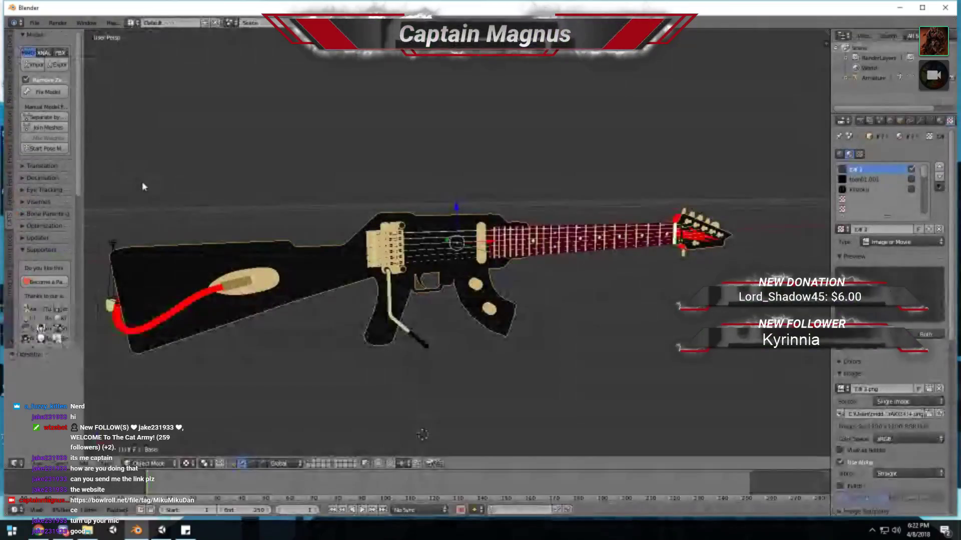
- Try inlay2.png as the guitar body's texture image and inspect the body up close
left_click(929, 414)
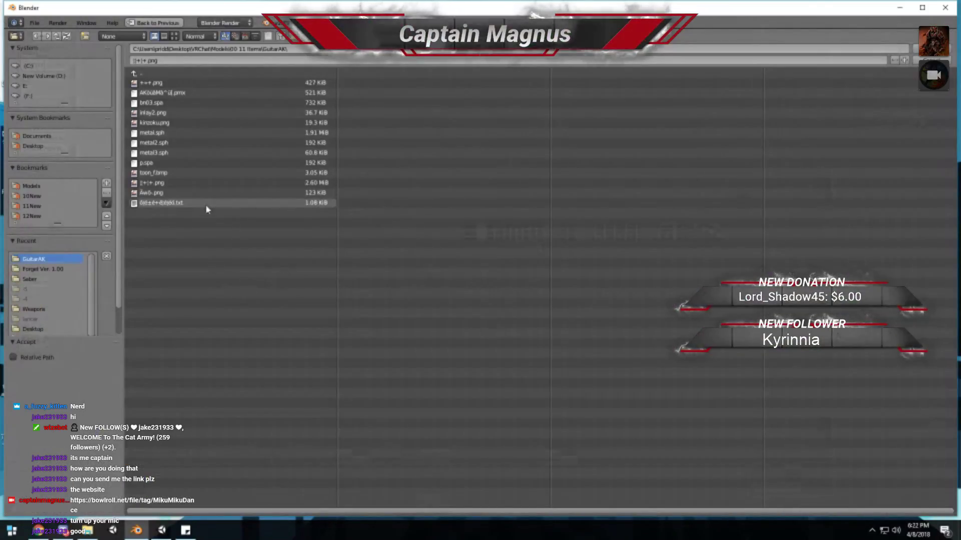
double_click(152, 113)
scroll(403, 301, "up", 2)
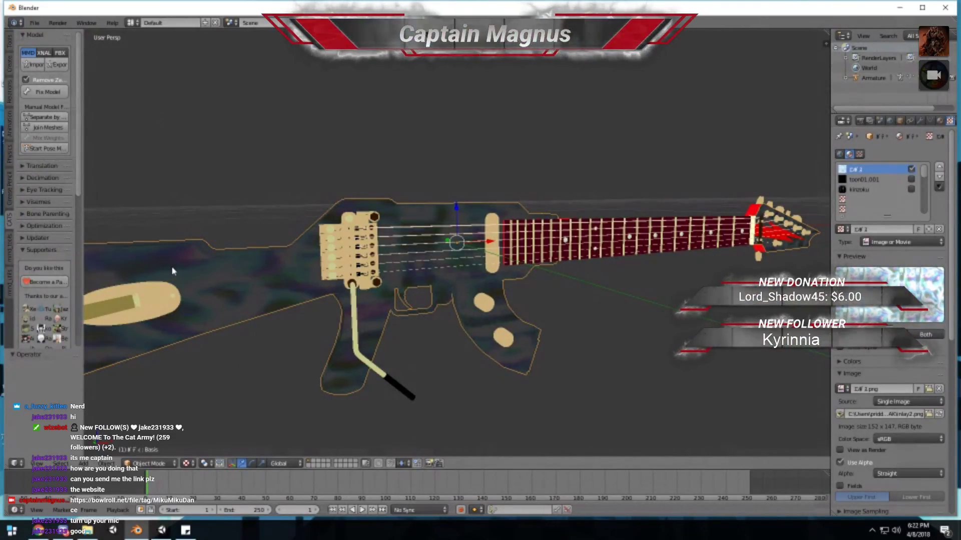
middle_click_drag(171, 270, 178, 266)
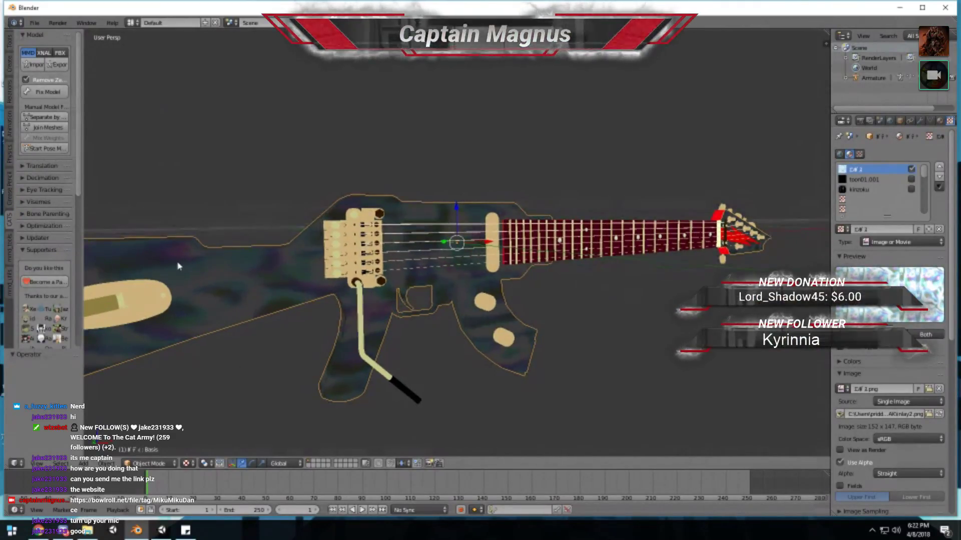
left_click(928, 413)
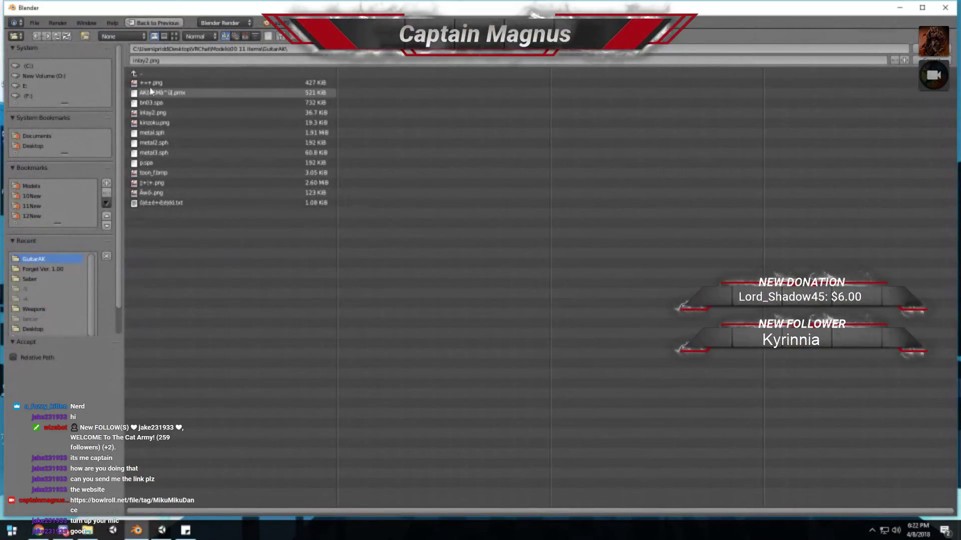
double_click(153, 113)
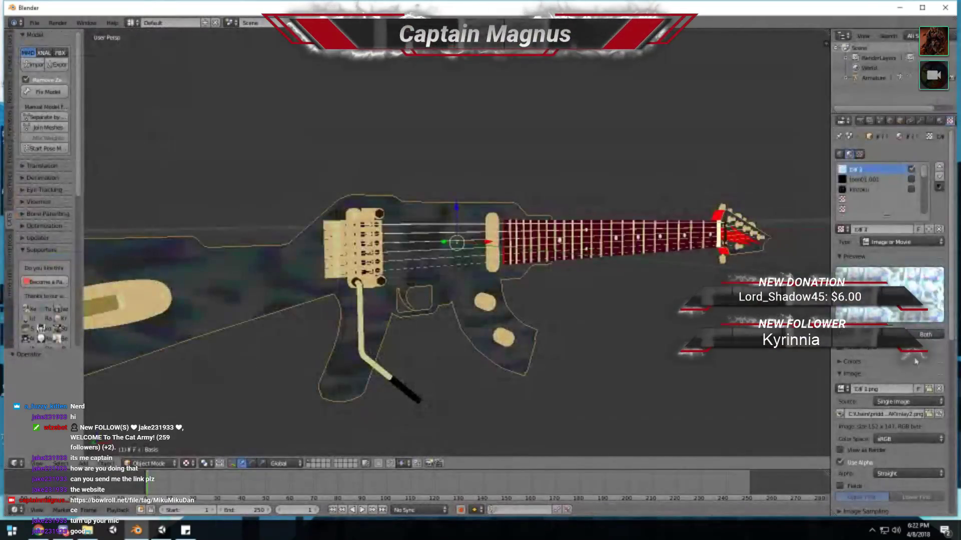
- Try kinzoku.png as the guitar body's texture image, and leave the image browser without picking another file
left_click(930, 414)
double_click(157, 124)
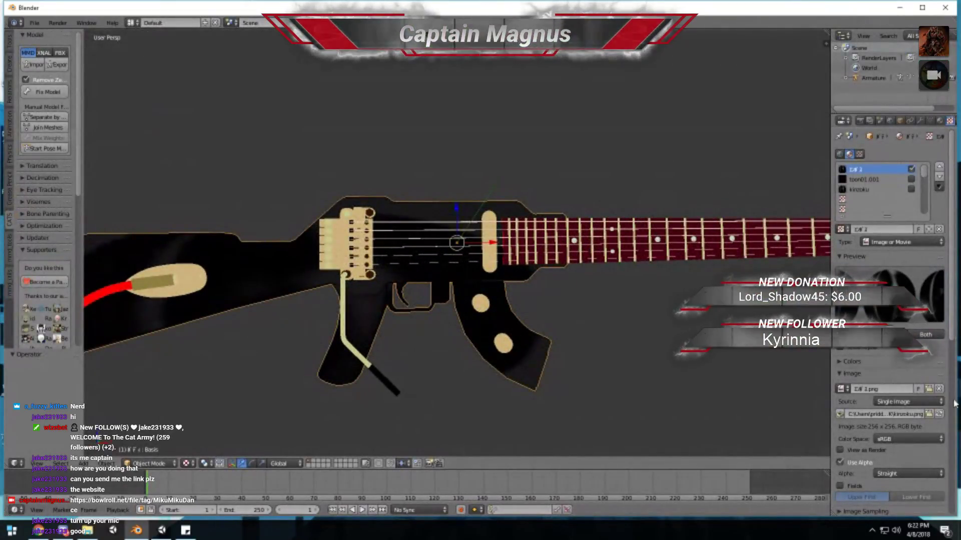
left_click(929, 416)
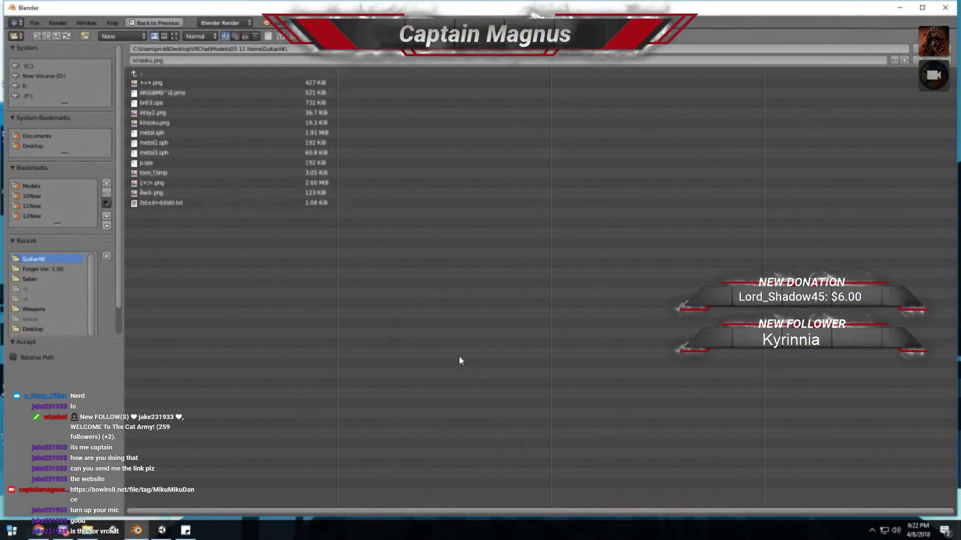
key("Escape")
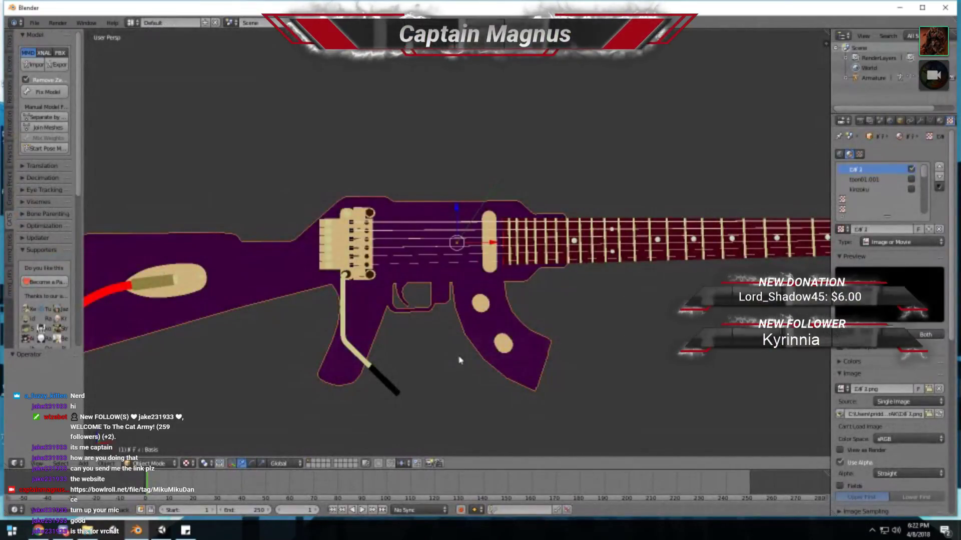
- Discard the guitar scene and start a new file by reloading the start-up file
scroll(459, 360, "down", 6)
scroll(292, 277, "up", 2)
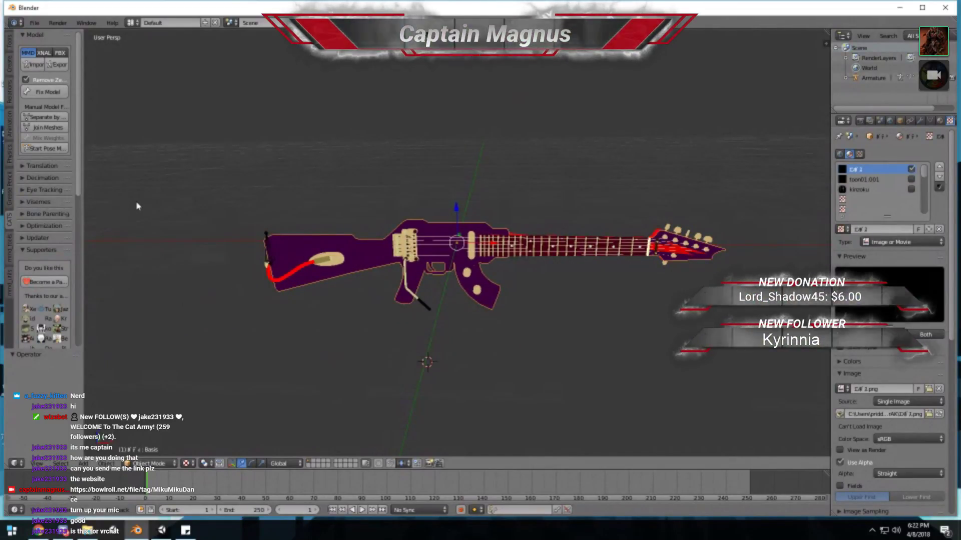
middle_click_drag(181, 209, 148, 180)
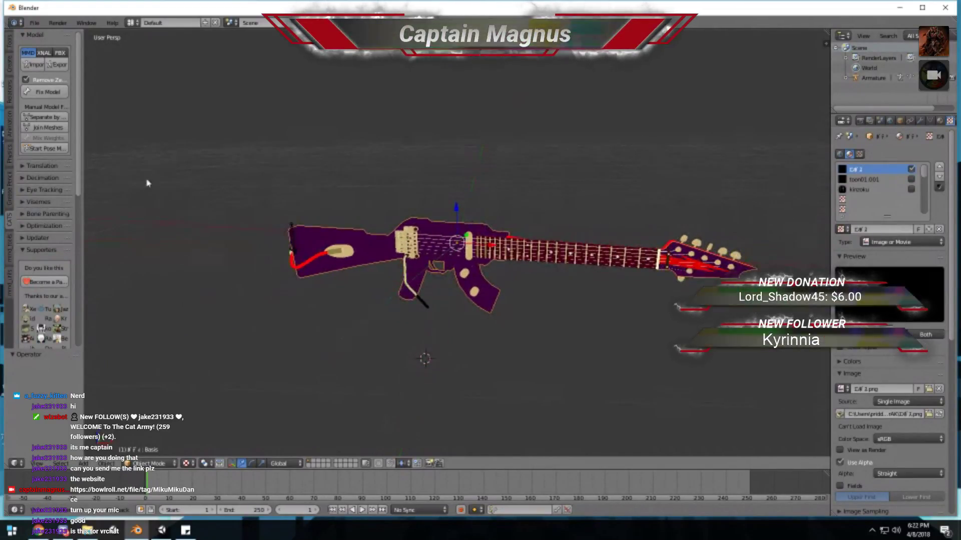
left_click(34, 23)
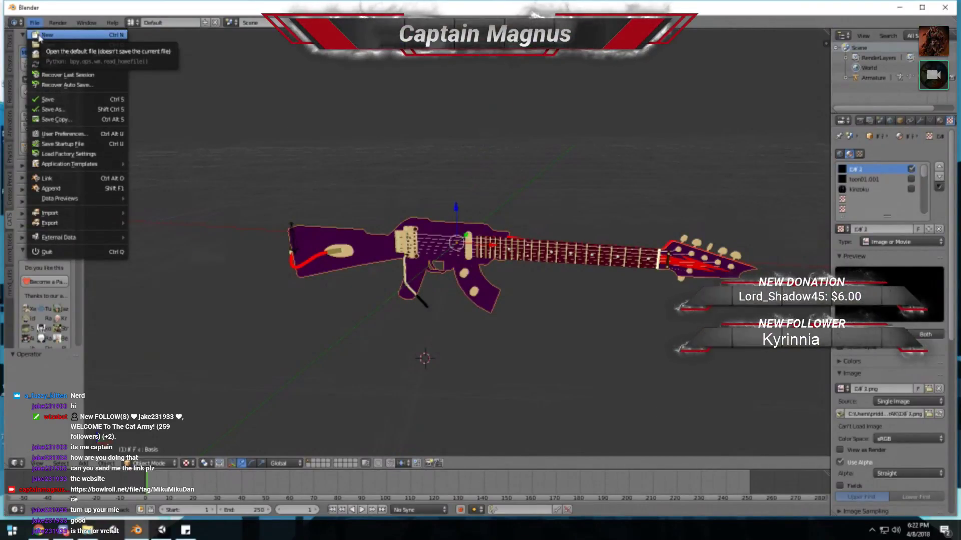
left_click(40, 38)
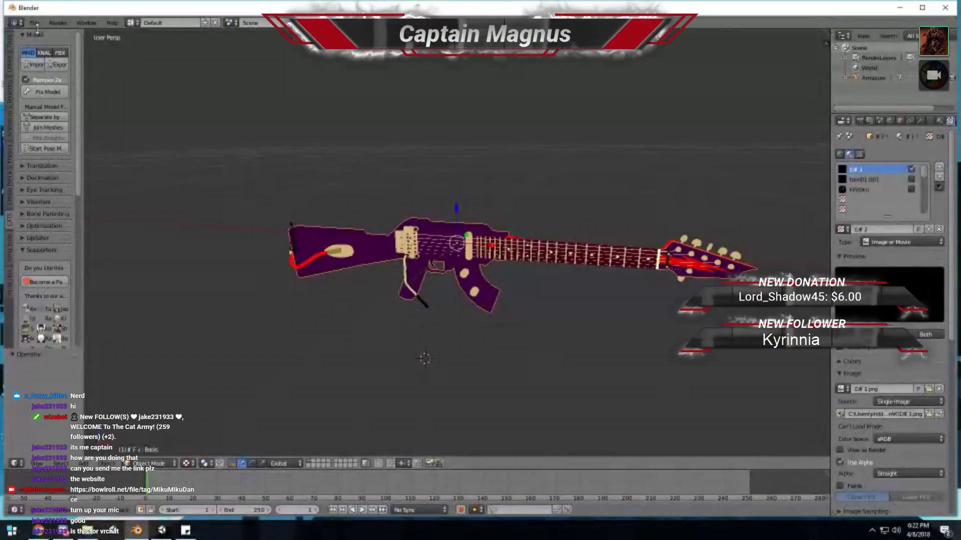
left_click(34, 22)
left_click(39, 31)
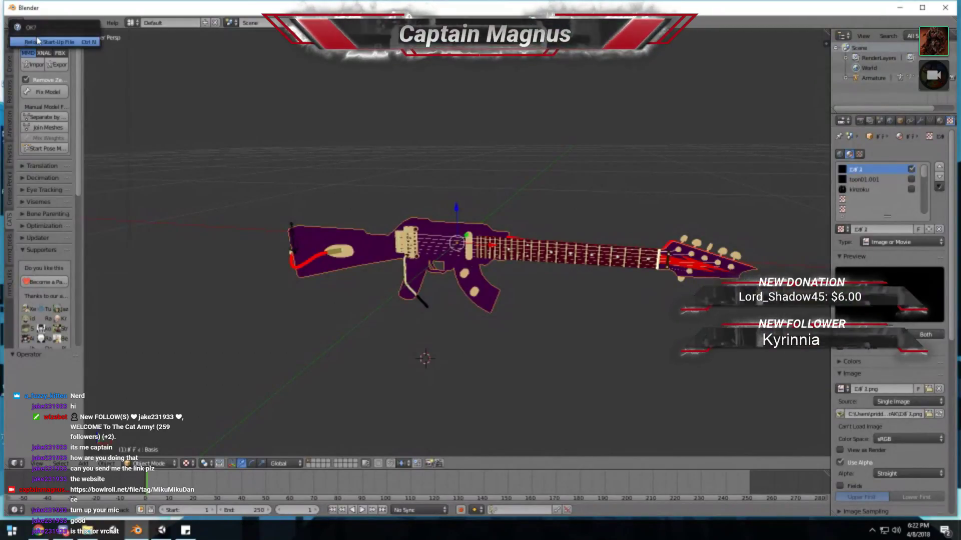
- Delete all the default objects, including the cube, camera and lamp, from the new scene
key("a")
key("x")
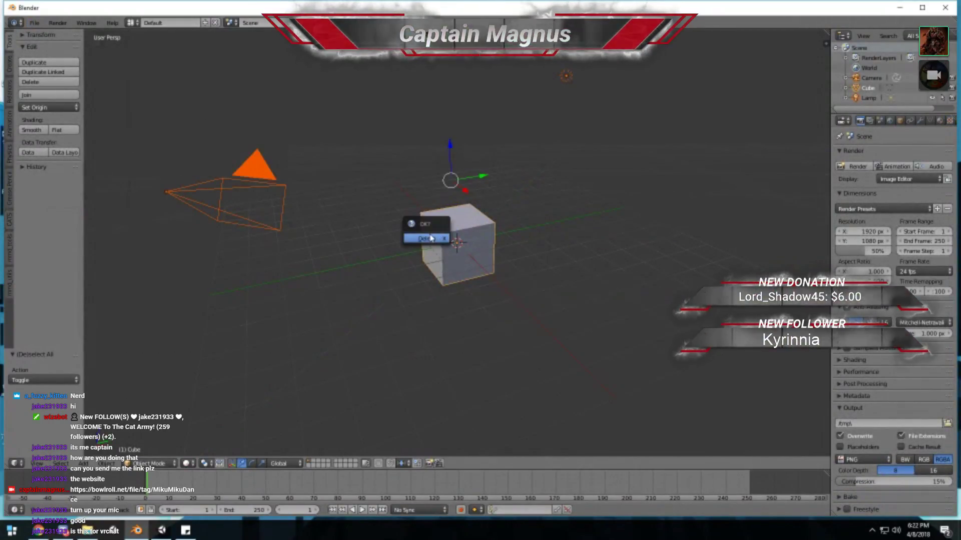
left_click(433, 238)
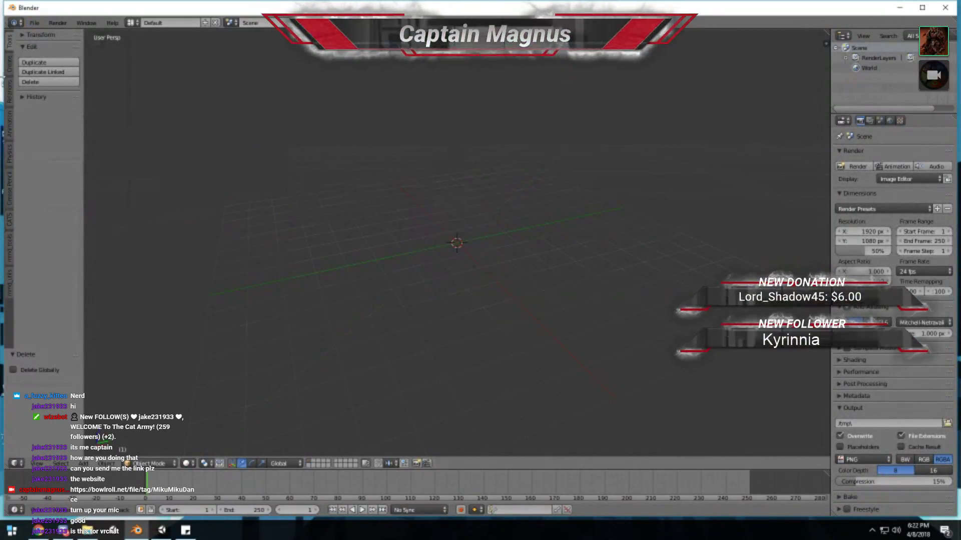
- Import the MMD model PDF DLC LUKA.pmx with CATS from the PDF DLC LUKA folder on the Desktop
left_click(9, 220)
left_click(48, 65)
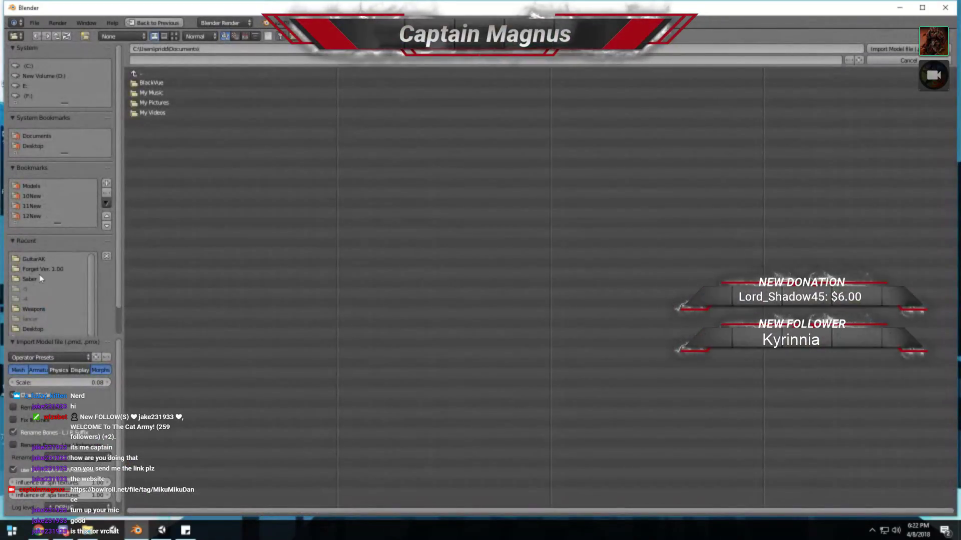
left_click(35, 186)
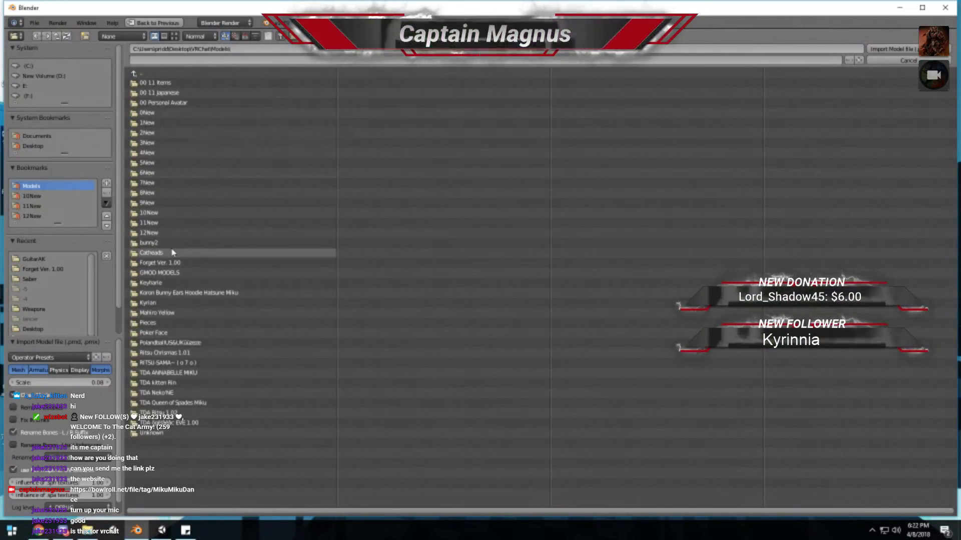
left_click(35, 147)
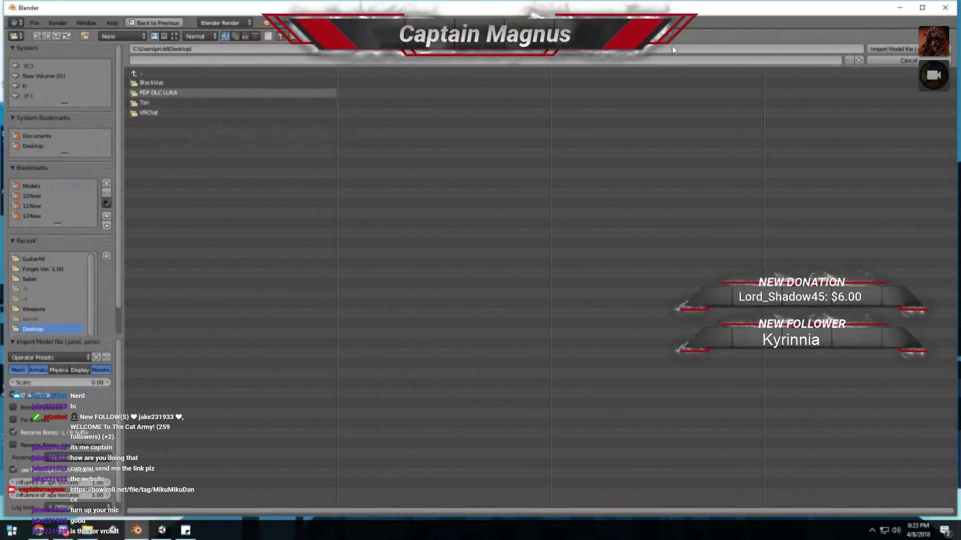
double_click(882, 6)
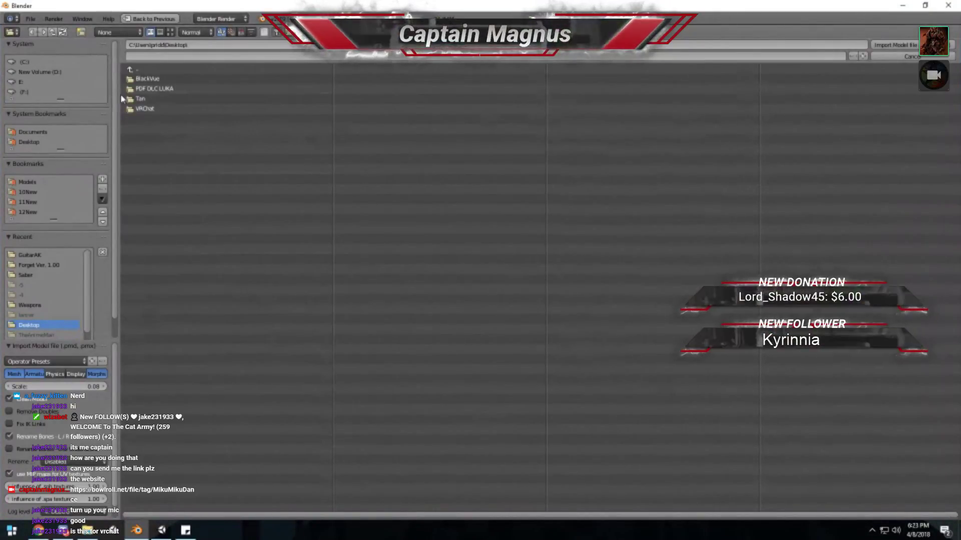
left_click(152, 90)
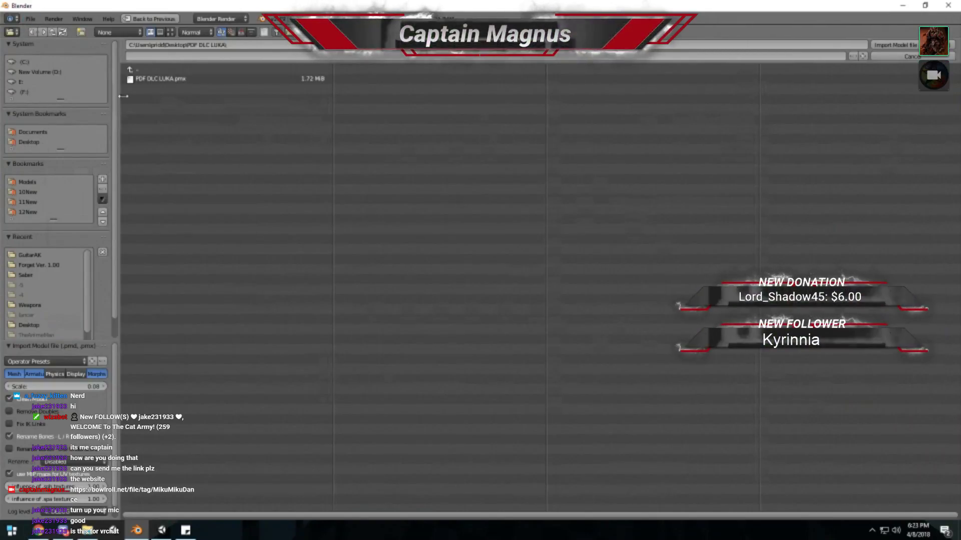
left_click(155, 71)
left_click(152, 89)
left_click(152, 80)
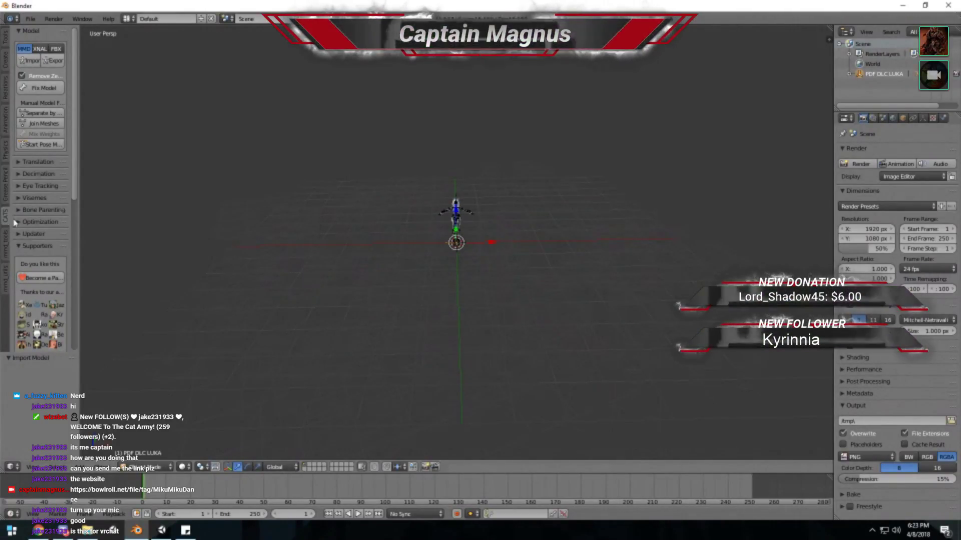
- Run CATS Fix Model on the imported PDF DLC LUKA model
middle_click_drag(148, 209, 181, 203)
scroll(325, 241, "up", 3)
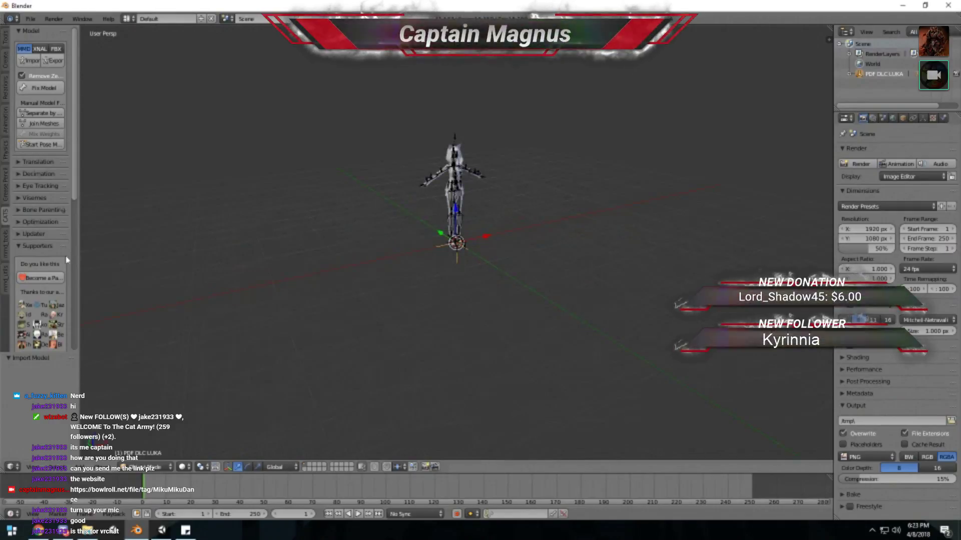
left_click(6, 252)
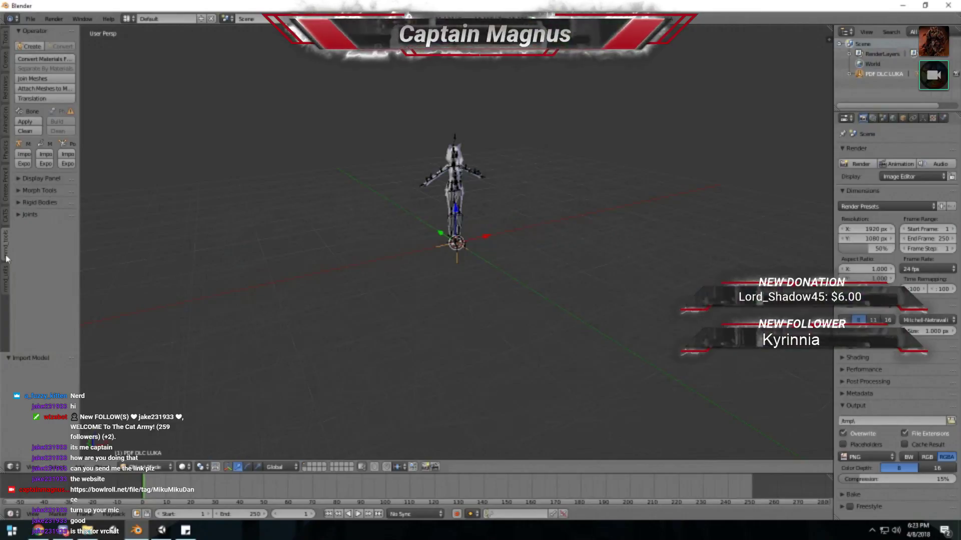
left_click(6, 214)
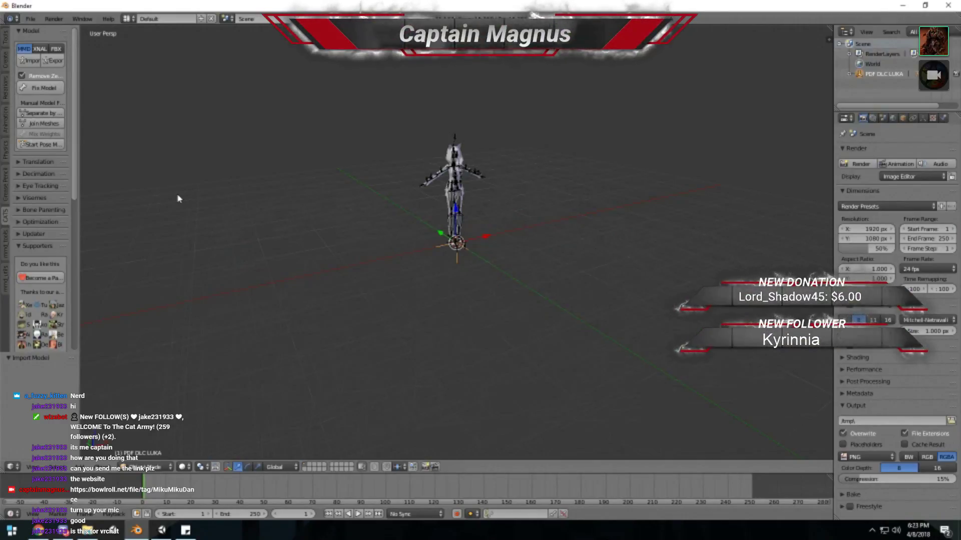
scroll(396, 183, "up", 5)
scroll(372, 155, "up", 2)
middle_click_drag(390, 160, 396, 273)
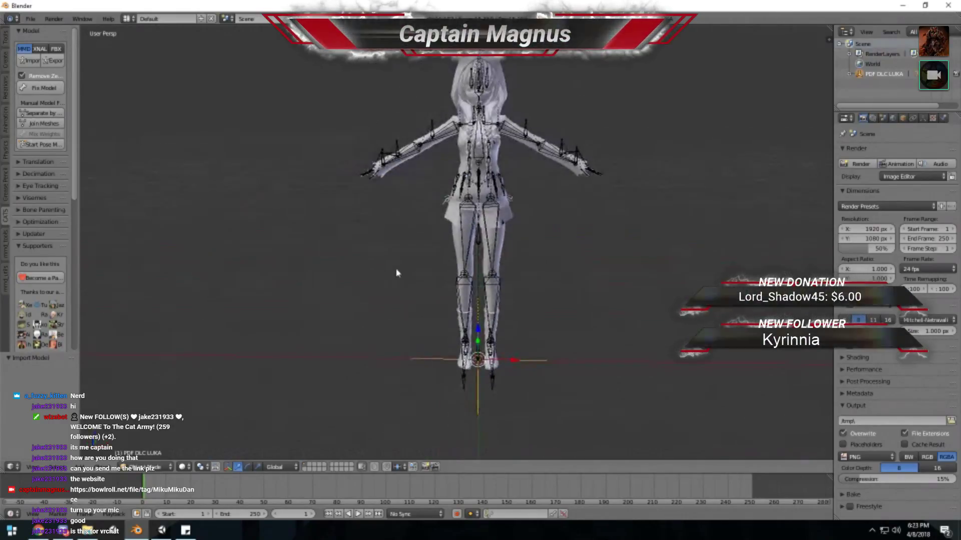
left_click(50, 90)
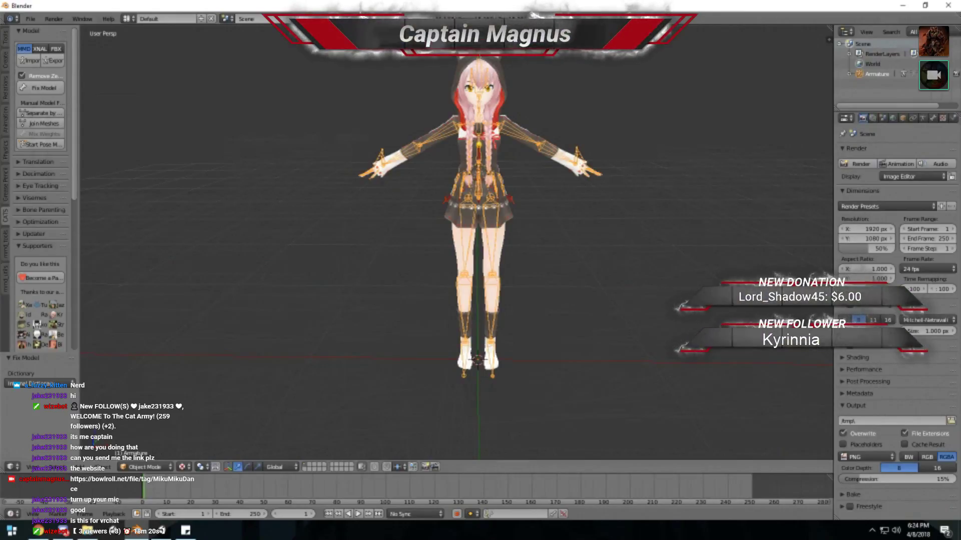
- Examine the fixed model's body mesh and armature by selecting each in the viewport
right_click(501, 68)
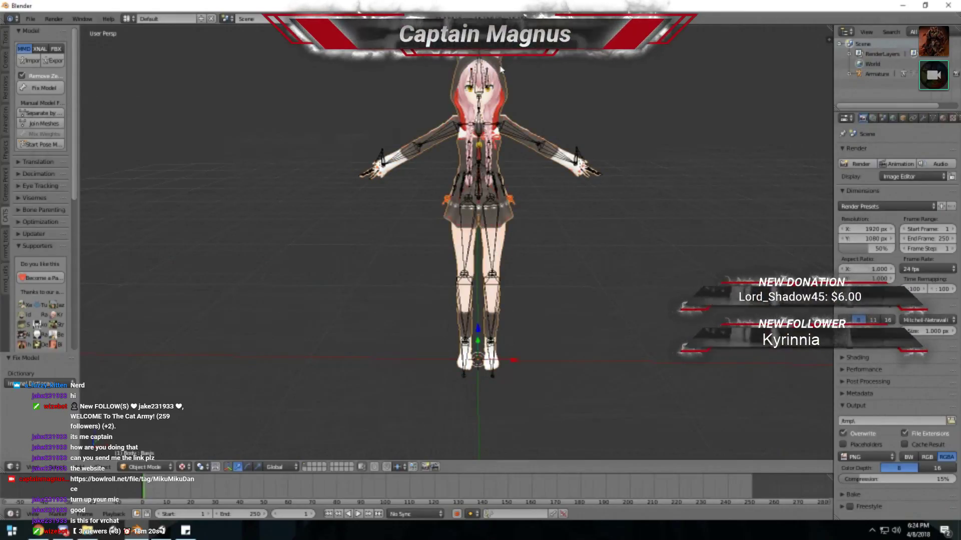
right_click(479, 165)
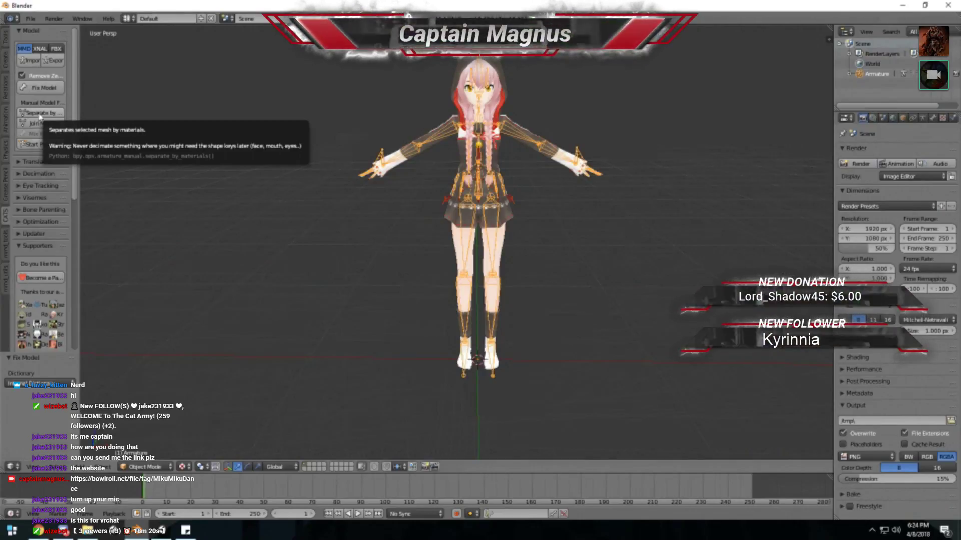
scroll(339, 178, "up", 2)
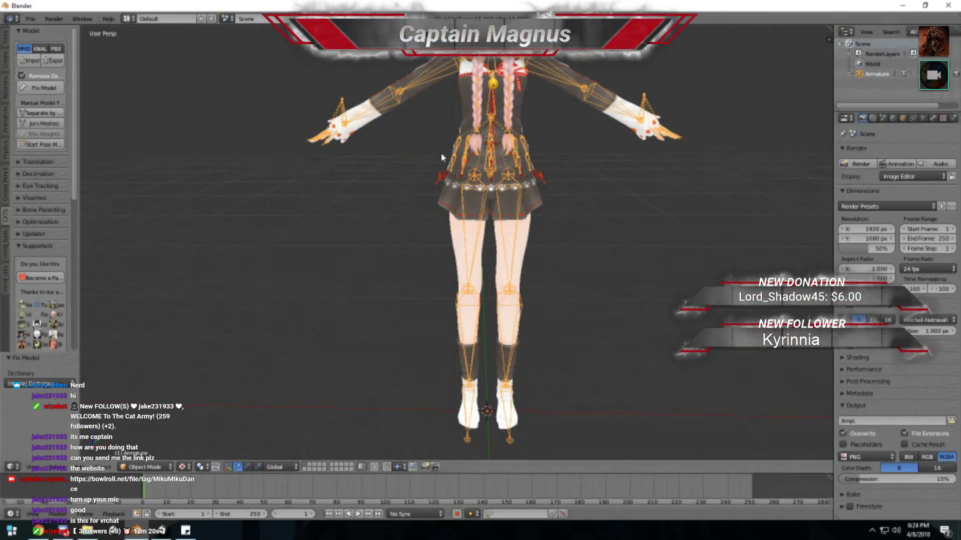
middle_click_drag(442, 201, 488, 150)
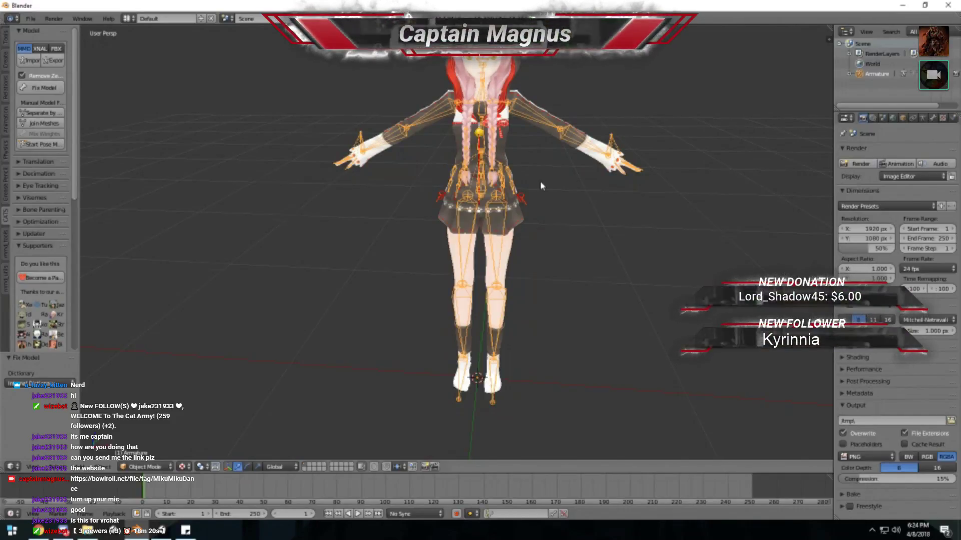
- Inspect the body mesh around the hip ribbon and skirt in Edit Mode, and return to Object Mode with the whole avatar in view
scroll(541, 186, "up", 5)
right_click(461, 172)
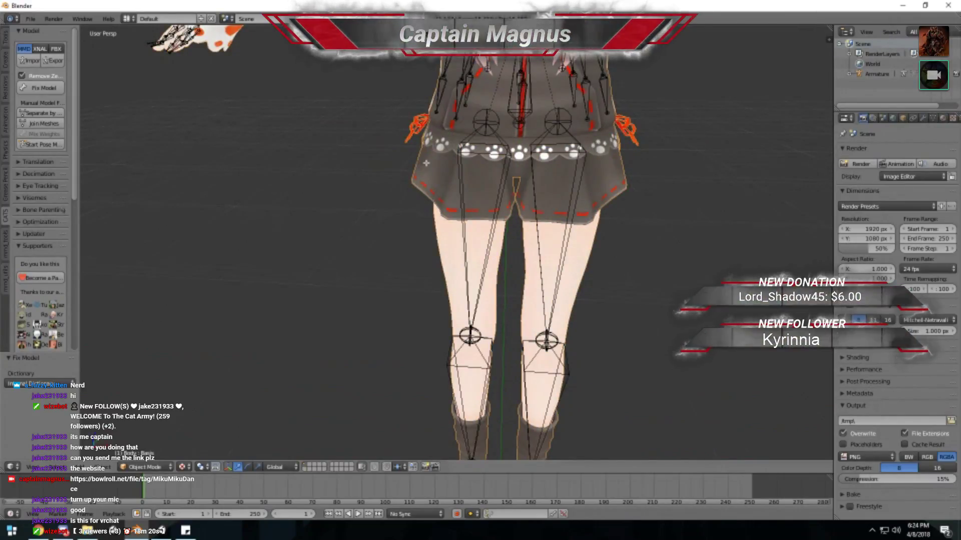
key("Tab")
mouse_move(460, 172)
middle_mouse_down()
mouse_move(507, 170)
mouse_move(471, 171)
middle_mouse_up()
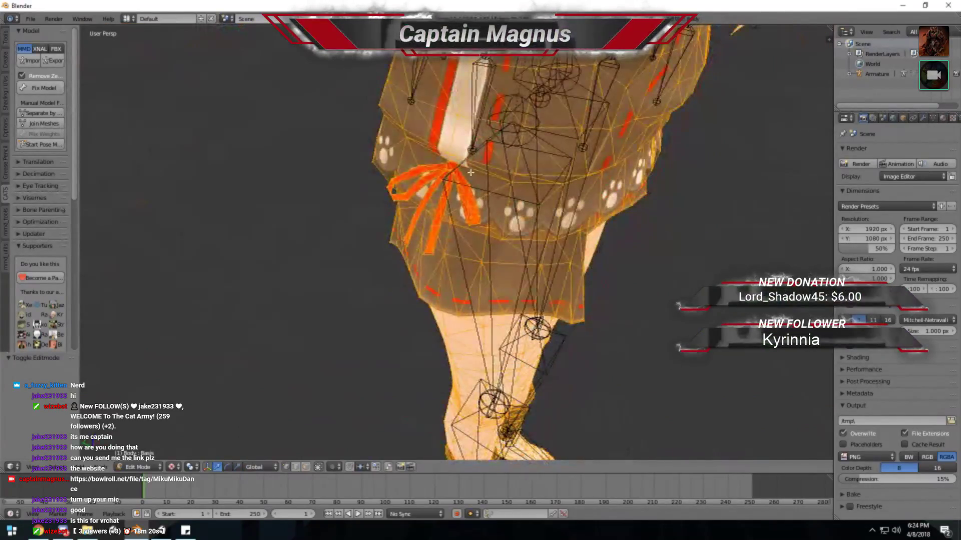
scroll(444, 196, "up", 2)
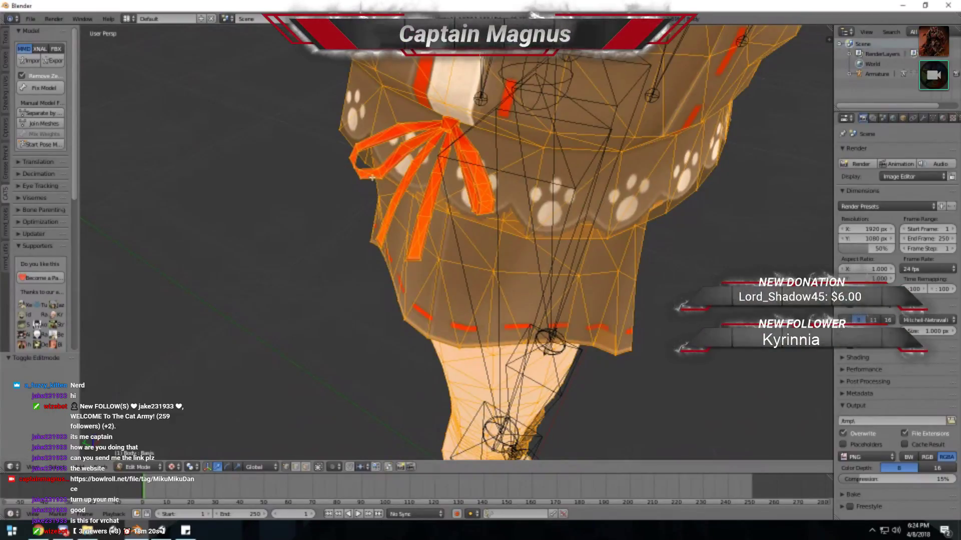
scroll(373, 175, "down", 7)
middle_click_drag(426, 200, 343, 161)
key("Tab")
scroll(250, 170, "down", 3)
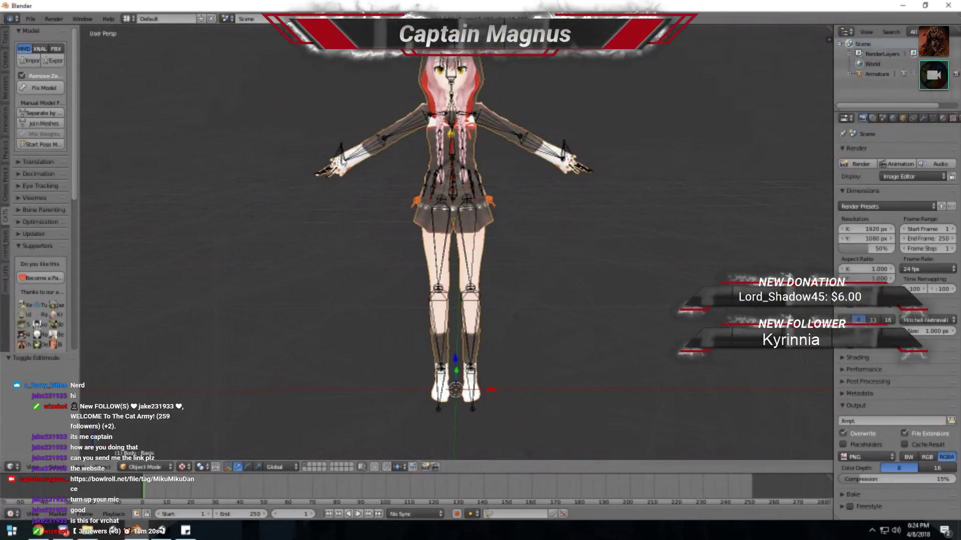
middle_click_drag(395, 154, 376, 209, "shift")
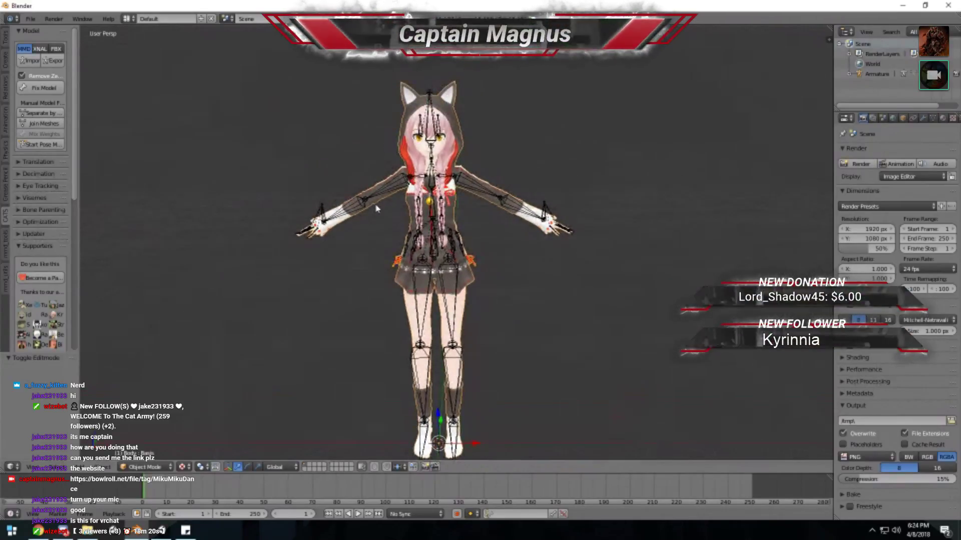
- Translate the avatar's shape keys, meshes and materials with the CATS translation tools
right_click(429, 93)
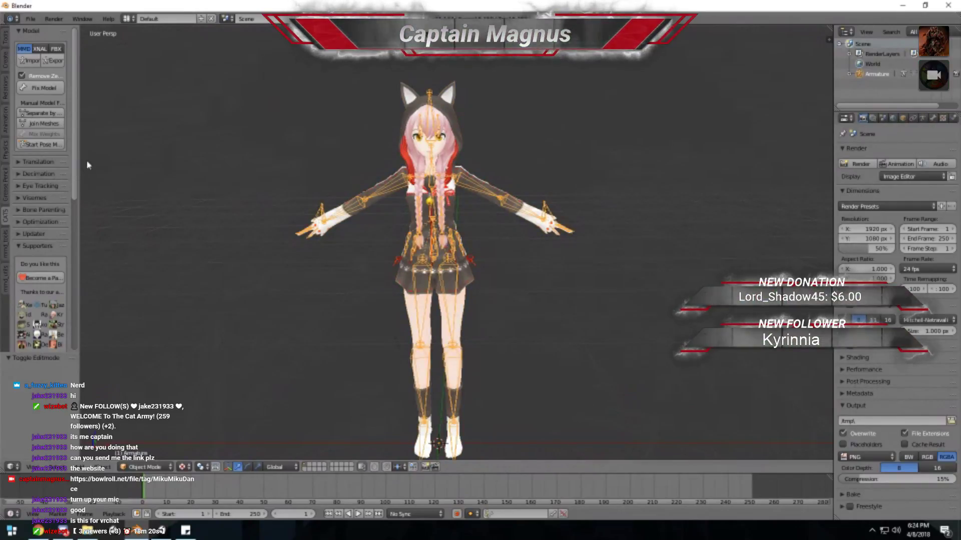
left_click(36, 161)
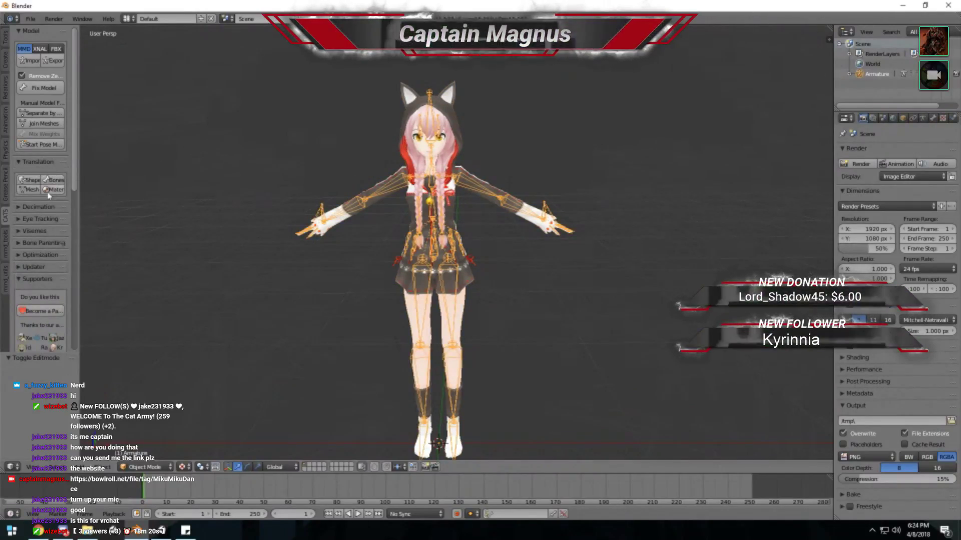
left_click(29, 181)
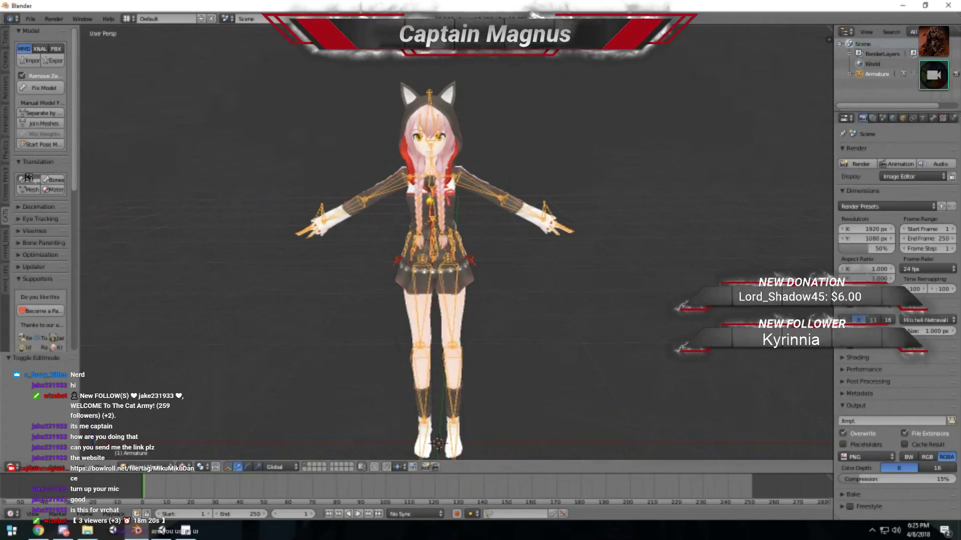
left_click(35, 189)
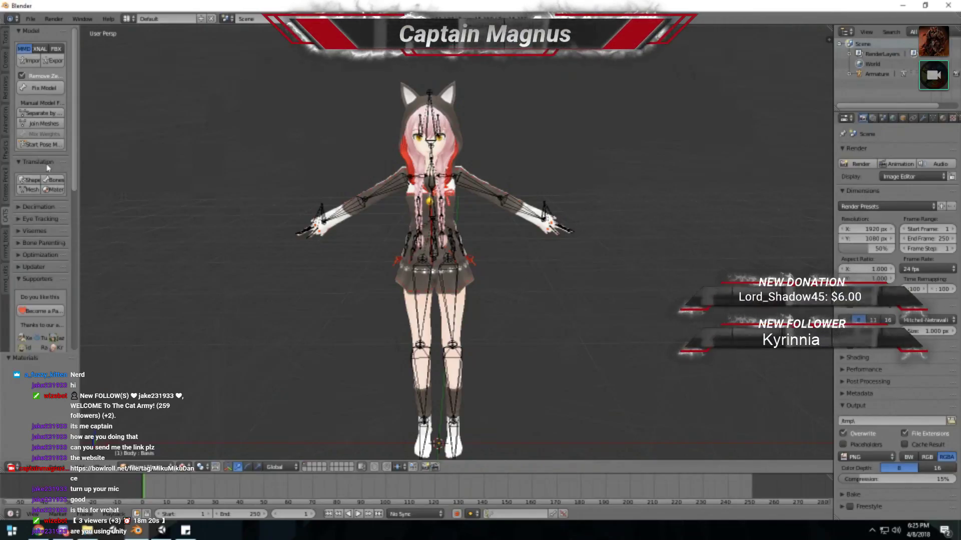
left_click(47, 165)
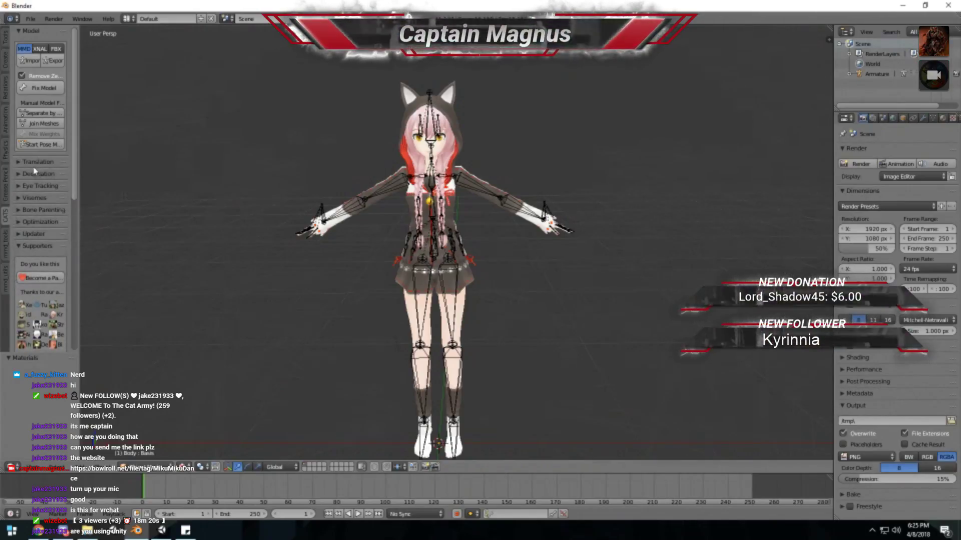
- Hide the avatar's armature and open the CATS Decimation settings
left_click(26, 174)
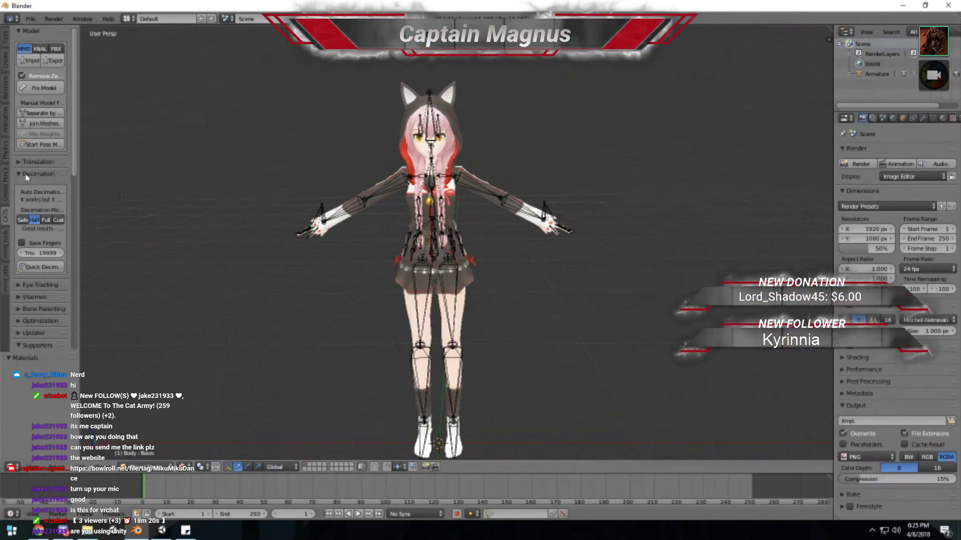
left_click(27, 175)
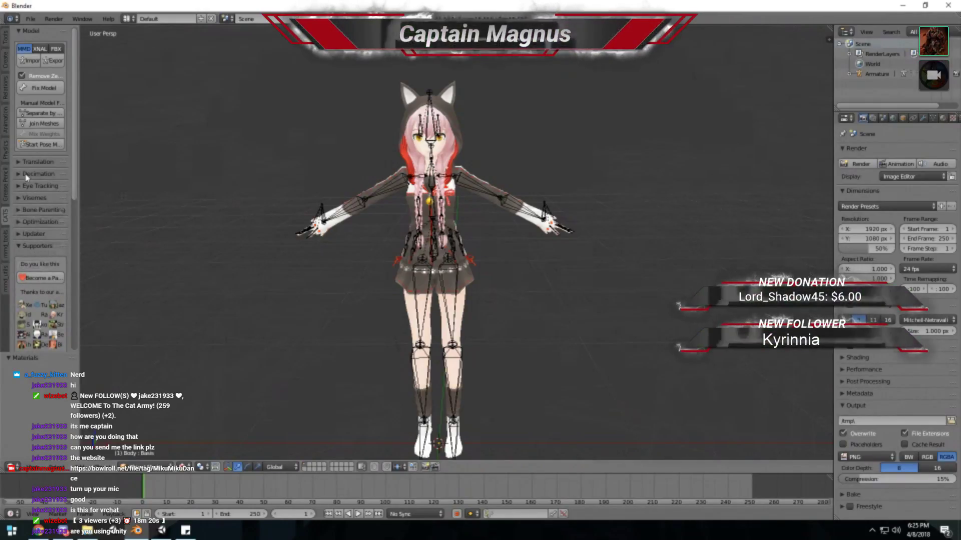
key("h")
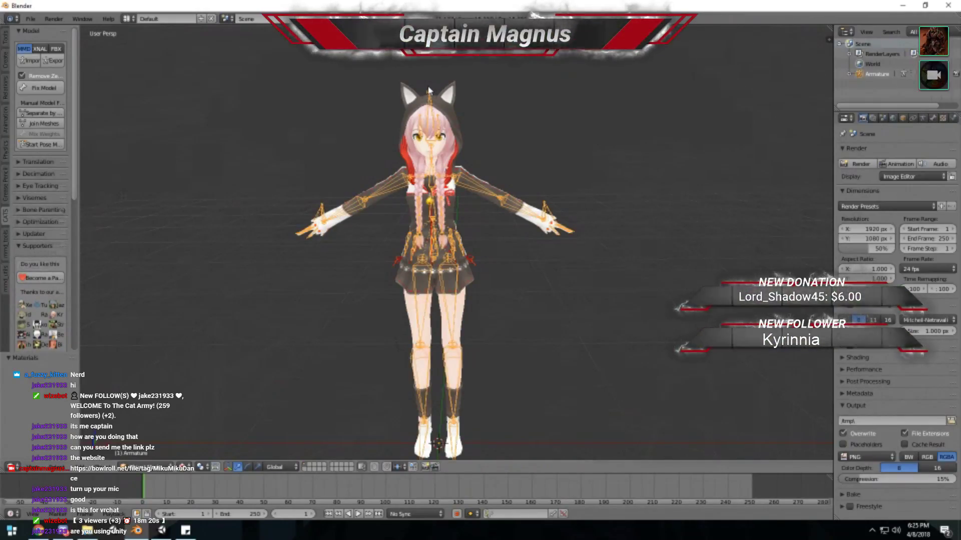
left_click(28, 173)
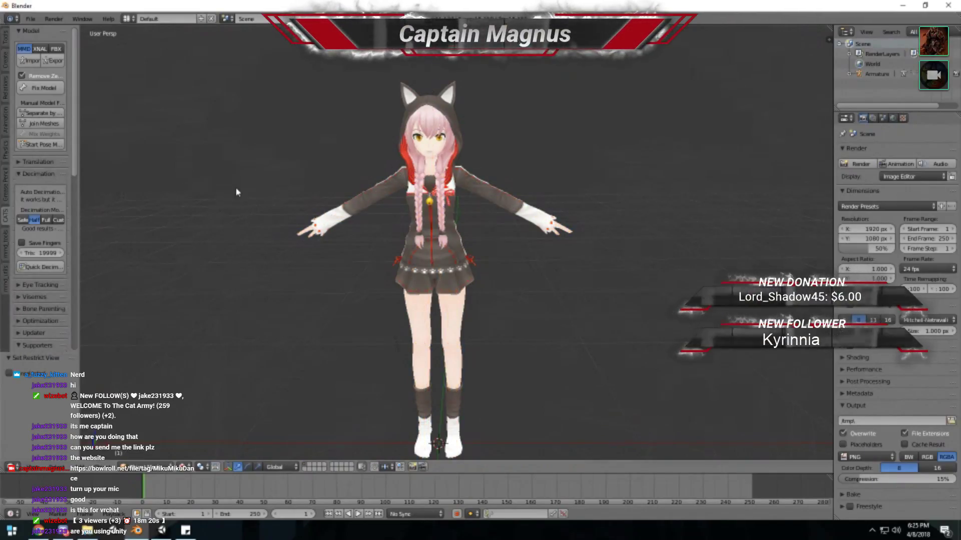
middle_click_drag(125, 190, 196, 195)
scroll(196, 196, "up", 2)
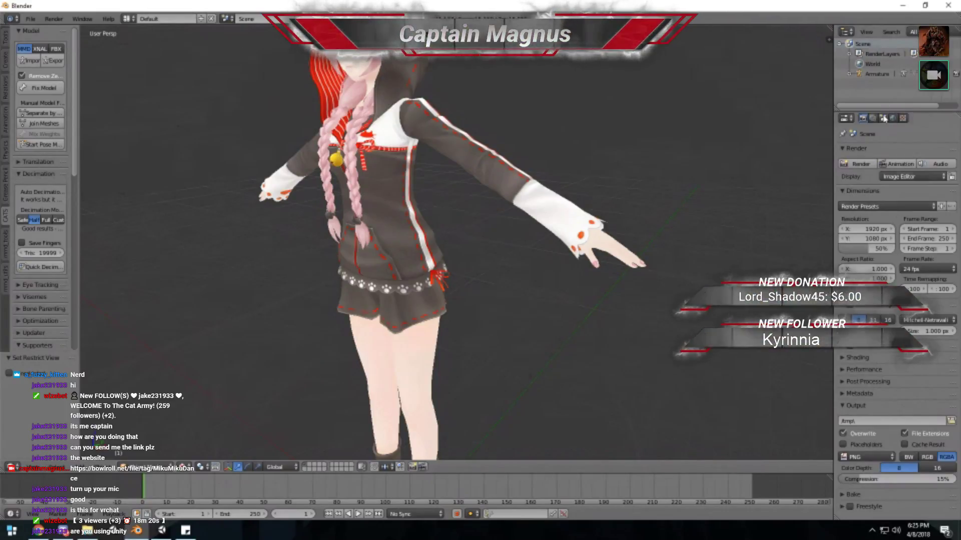
- Try CATS Quick Decimation on the body mesh in Half mode with a limit of 19999 tris
right_click(340, 145)
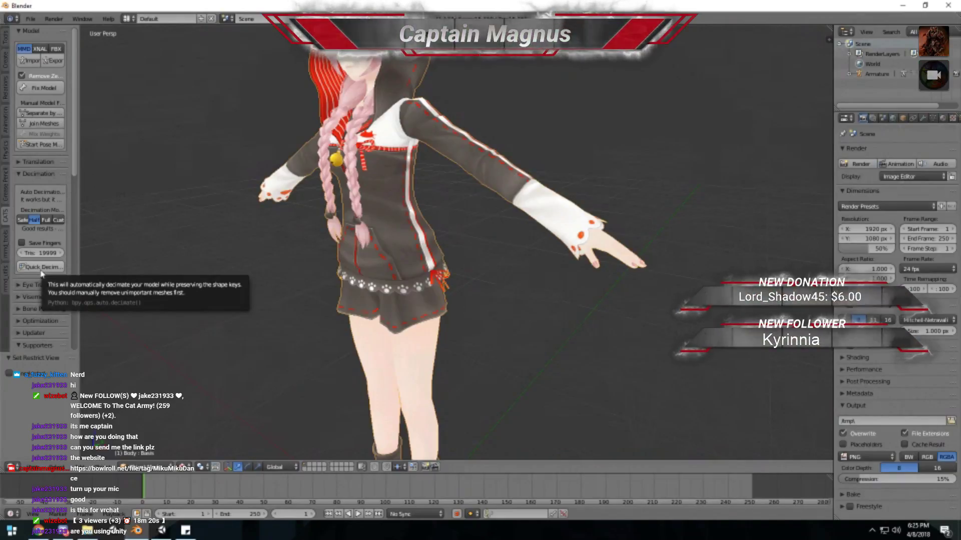
middle_click_drag(373, 200, 313, 167)
scroll(376, 223, "up", 4)
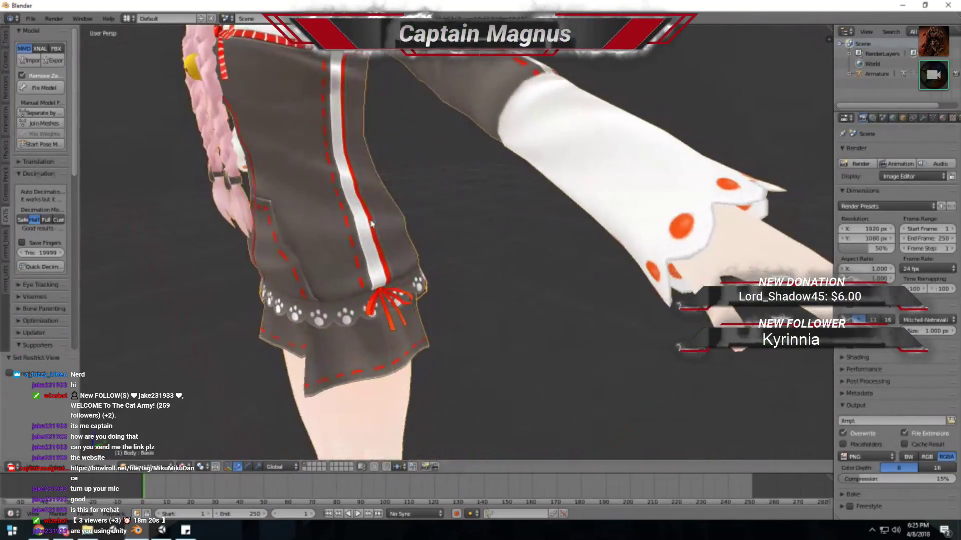
middle_click_drag(371, 224, 363, 224)
left_click(38, 267)
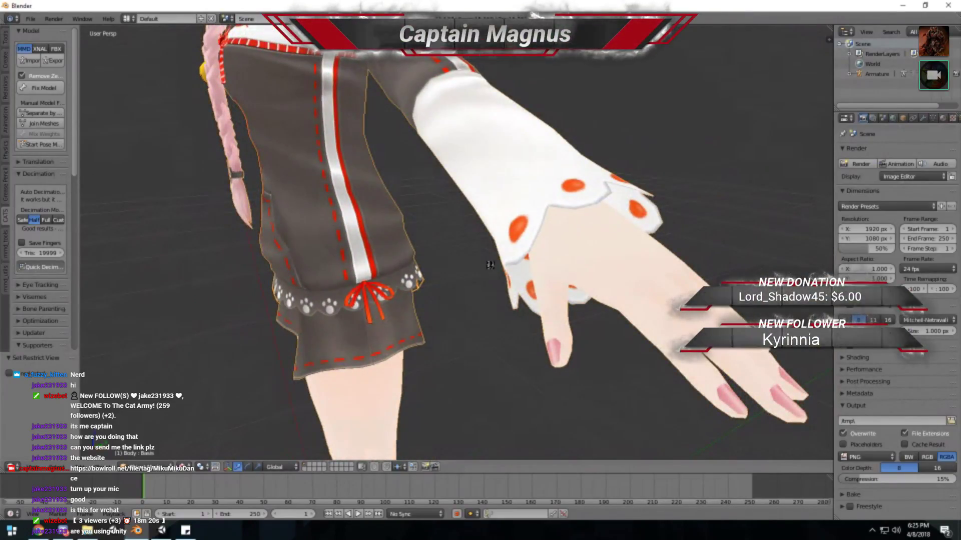
- Set the decimation limit to 15000 tris, run Quick Decimation again and check the hand and sleeve
left_click(45, 253)
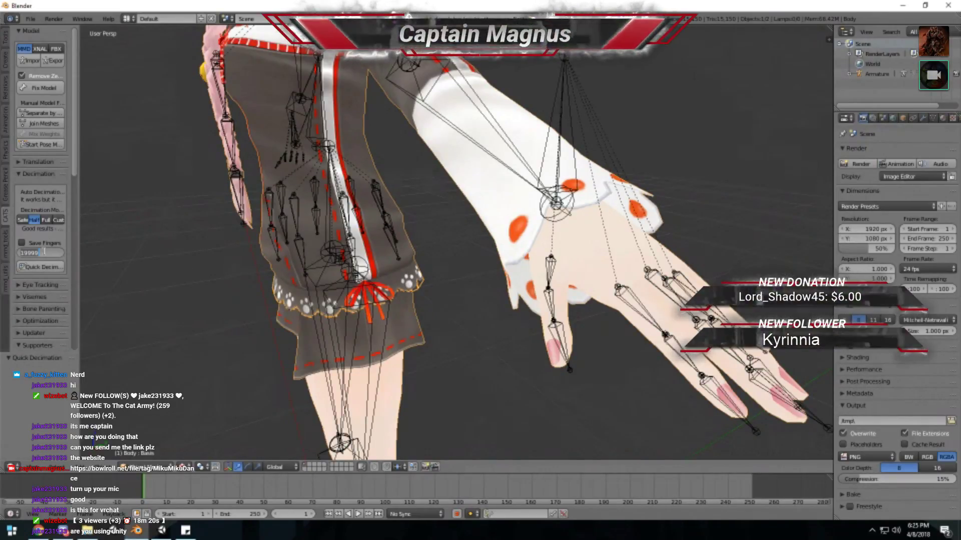
type("15000")
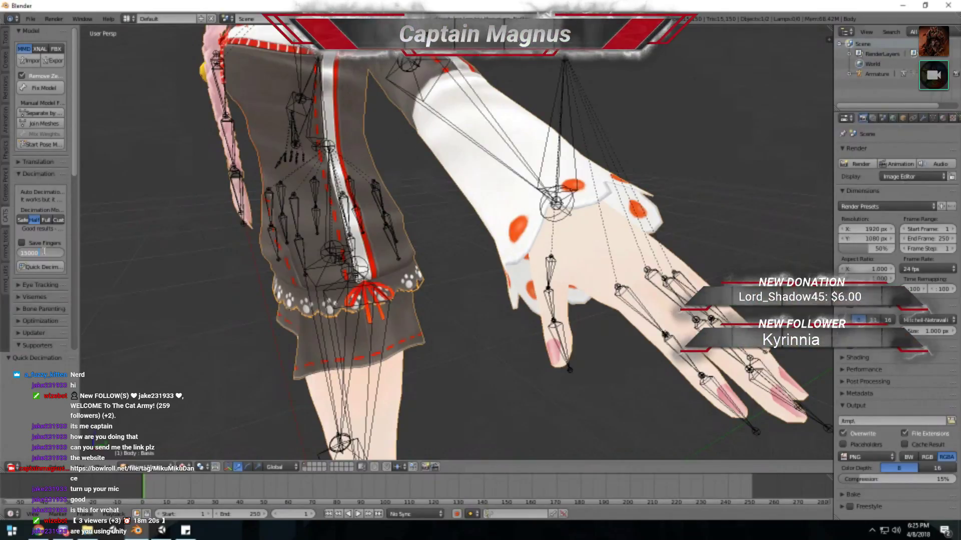
key("Return")
left_click(39, 269)
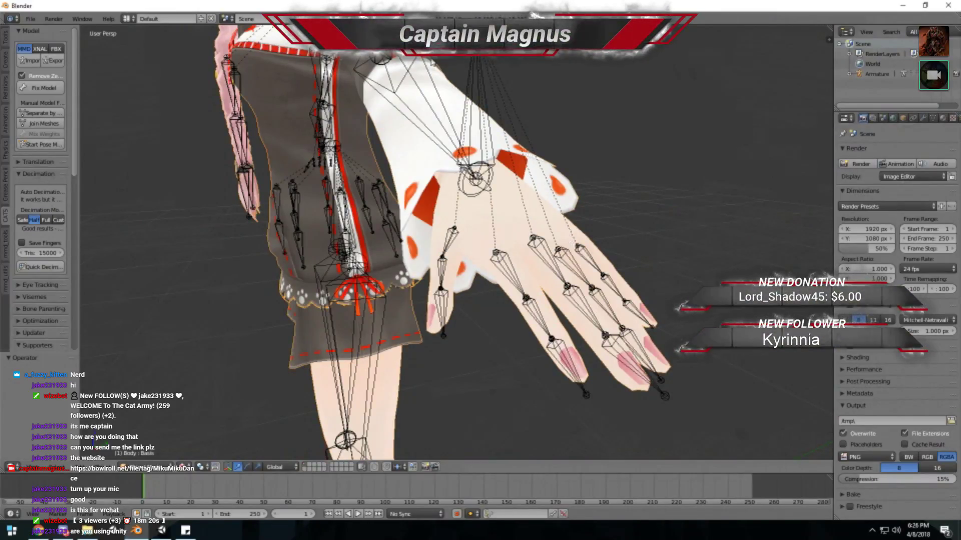
middle_click_drag(425, 66, 457, 68)
scroll(511, 98, "down", 5)
middle_click_drag(510, 99, 613, 106)
- Switch from the CATS Decimation settings to the Eye Tracking settings and hide the armature again
left_click(57, 174)
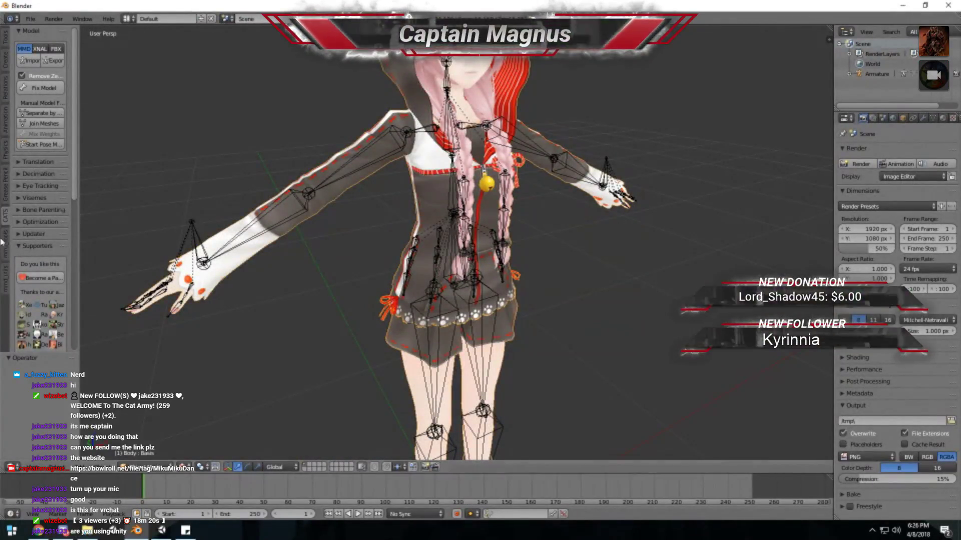
left_click(32, 186)
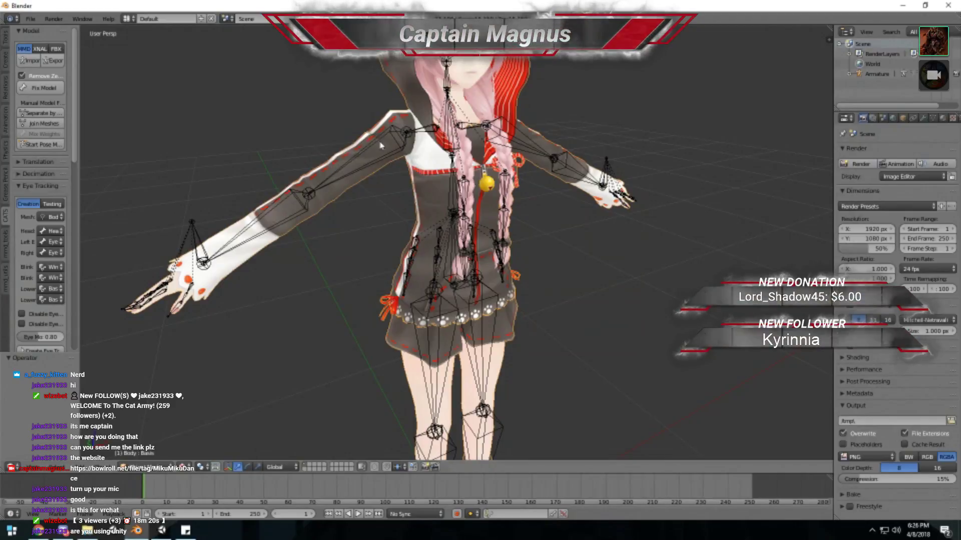
scroll(380, 150, "down", 3)
right_click(246, 219)
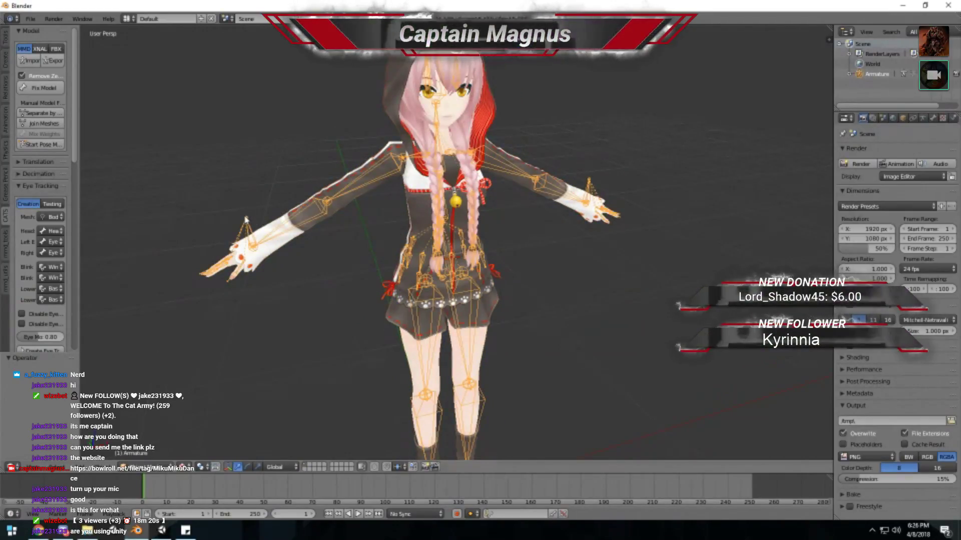
key("h")
scroll(245, 222, "up", 2)
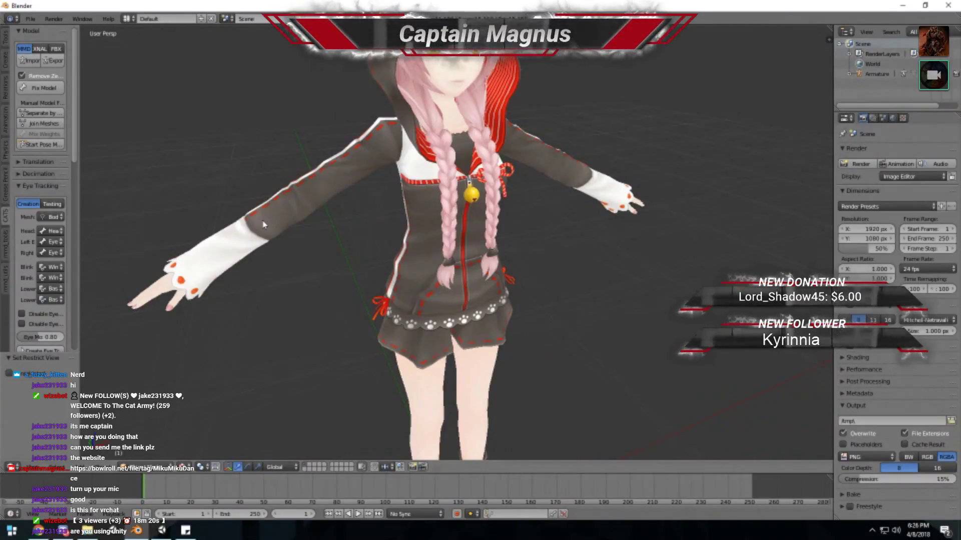
- Separate the avatar's body mesh by materials
right_click(264, 224)
key("space")
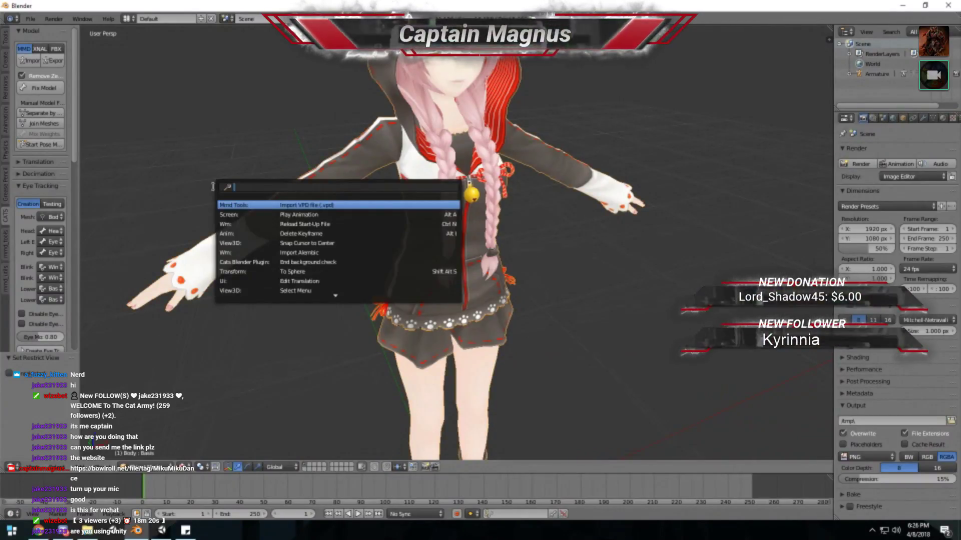
left_click(40, 113)
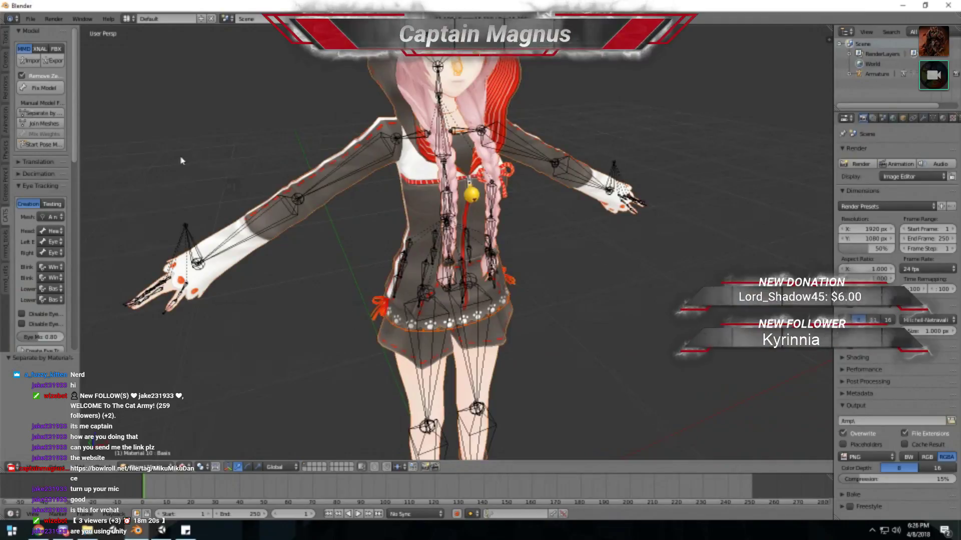
- Hide the separated skin piece with the hands and the face piece to check how the mesh is split
right_click(168, 298)
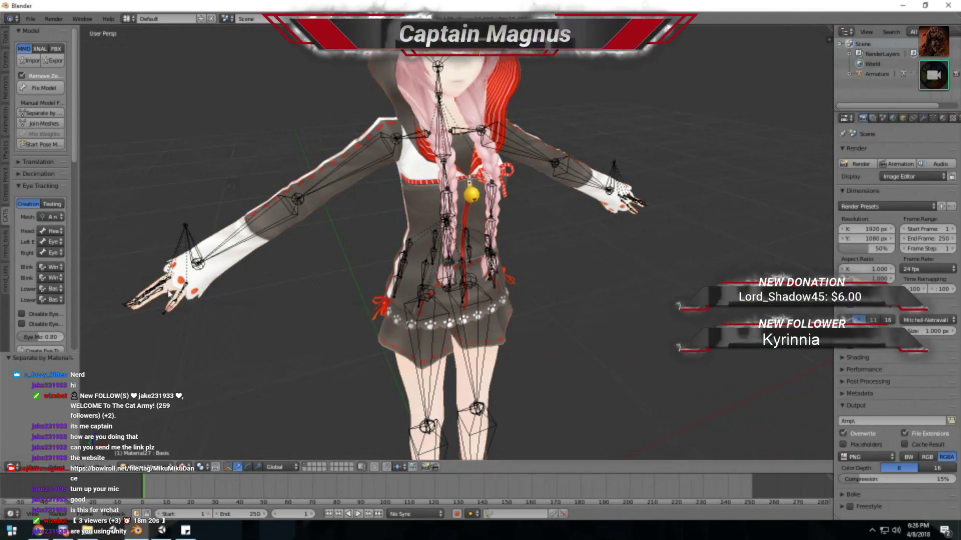
key("g")
right_click(145, 327)
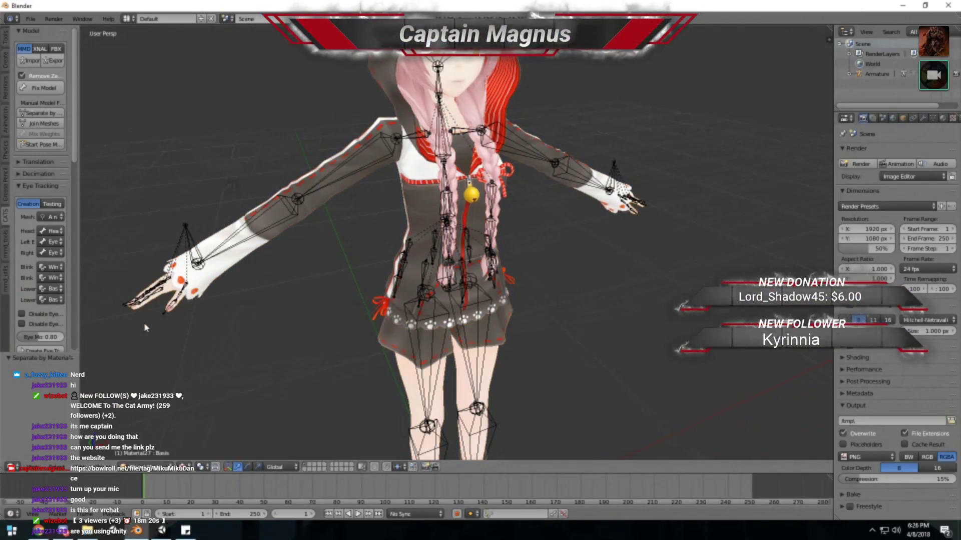
key("h")
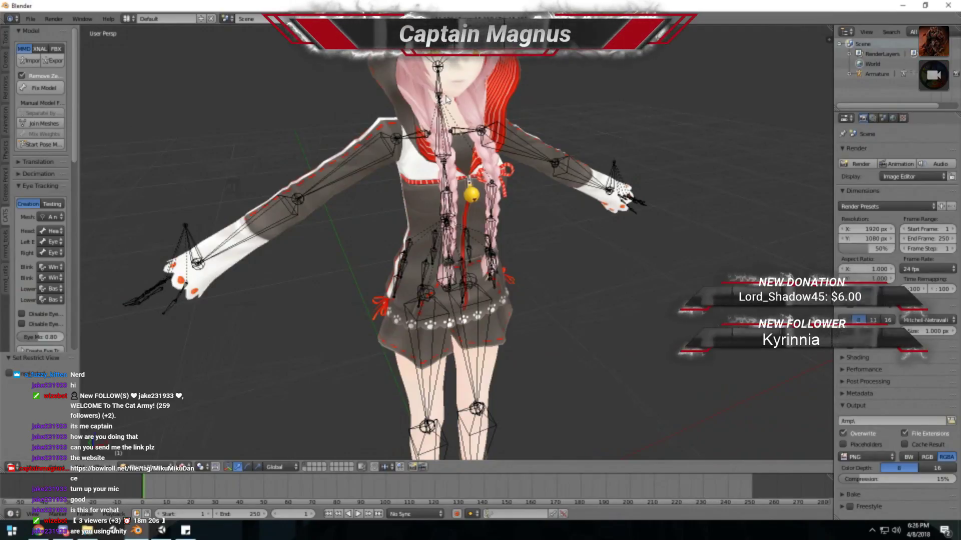
right_click(470, 85)
key("h")
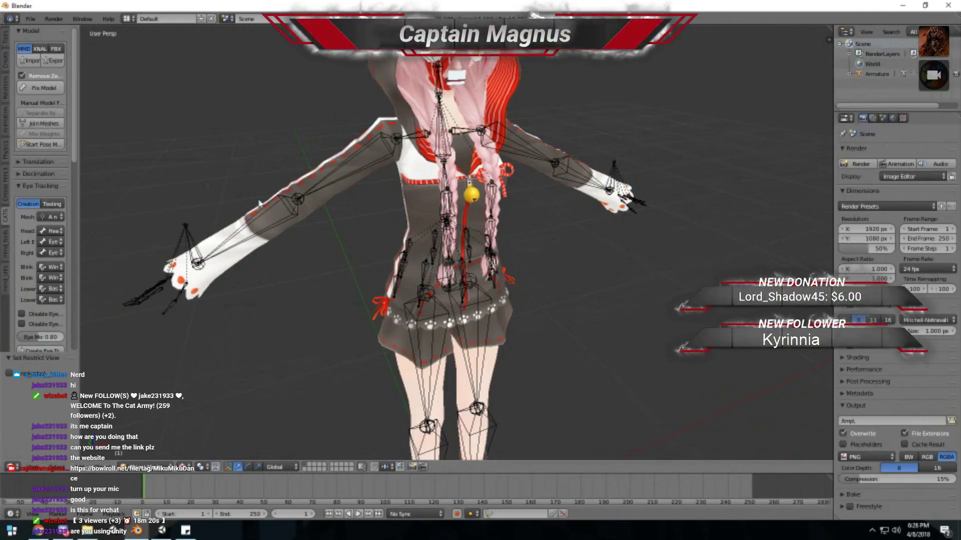
- Hide the armature, select all the visible mesh pieces and try joining them manually into one mesh
right_click(185, 228)
key("h")
right_click(240, 252)
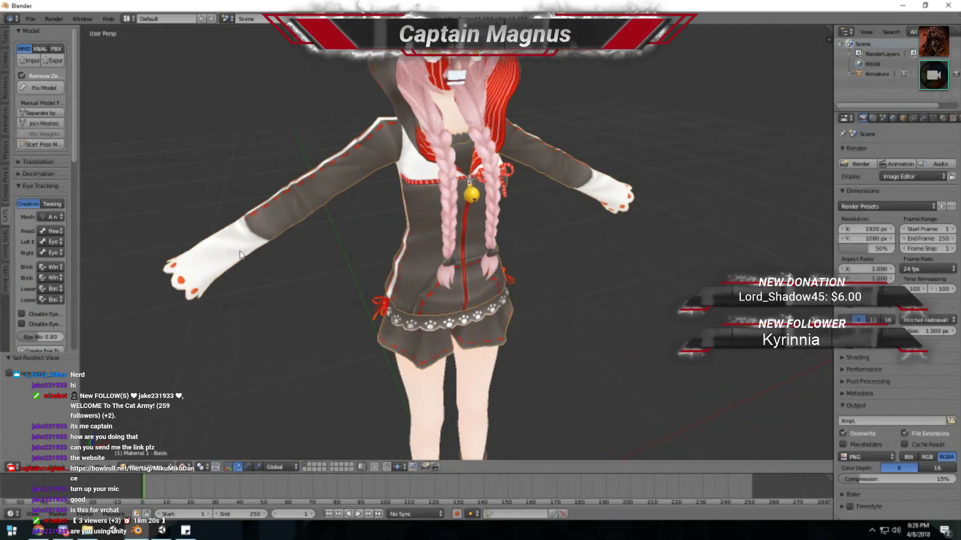
key("ctrl+a")
left_click(241, 249)
key("a")
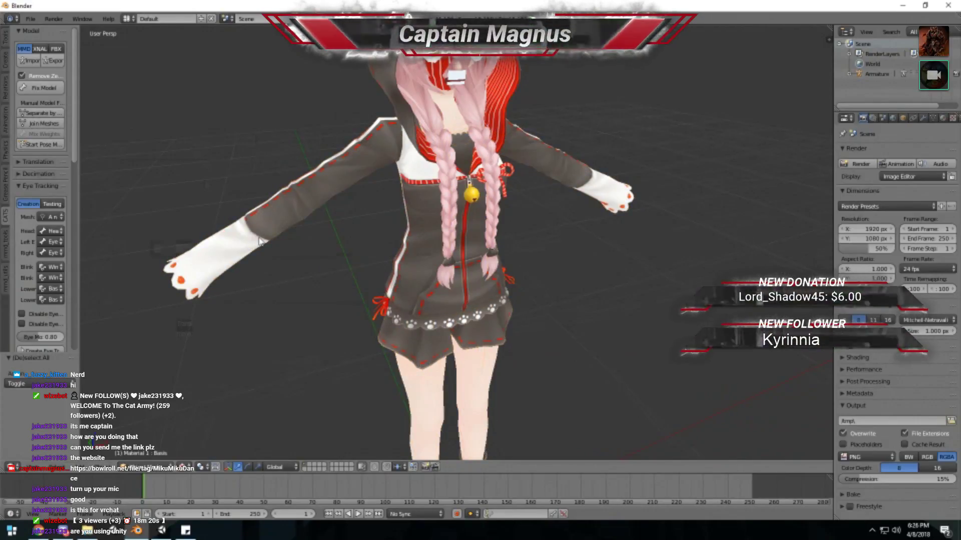
key("a")
key("ctrl+j")
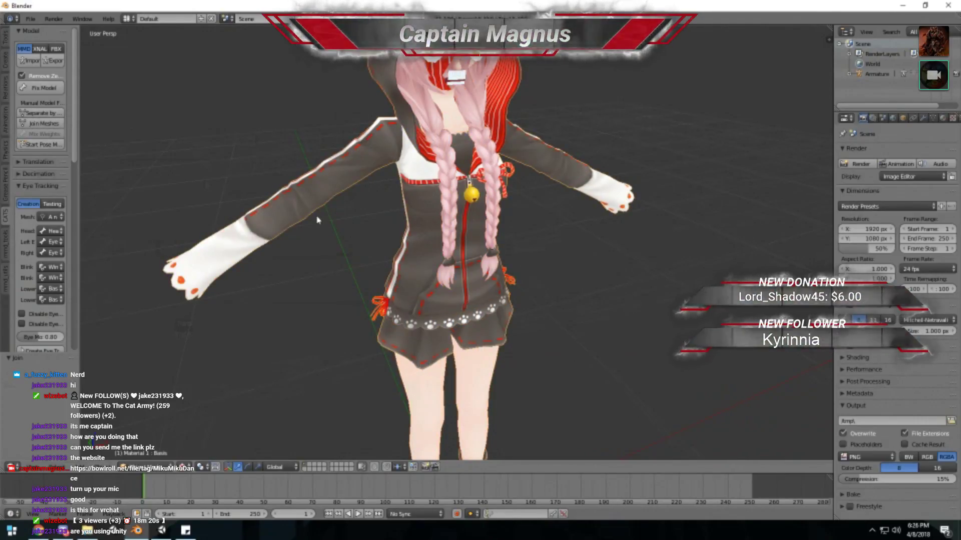
key("g")
right_click(331, 182)
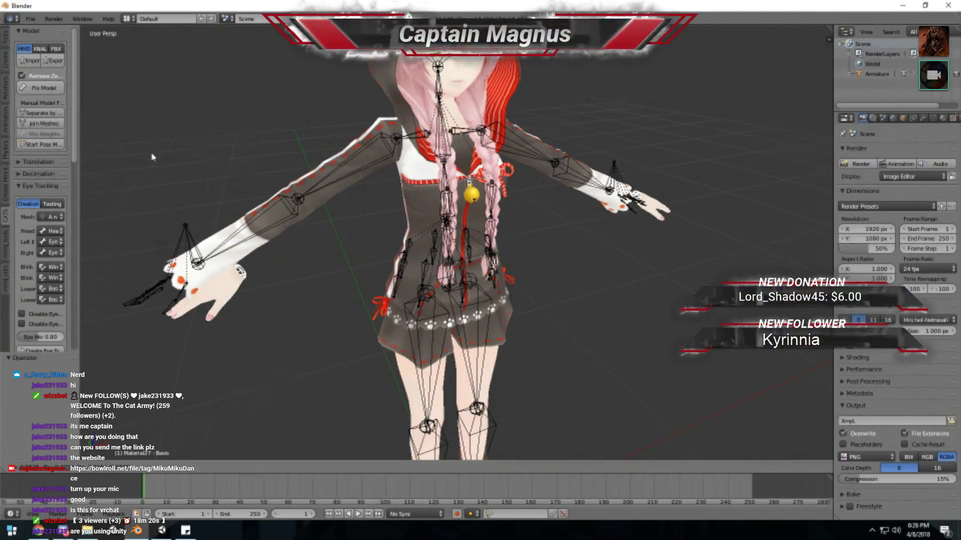
- Undo the manual join and the piece hiding, and merge all the material pieces with the CATS Join Meshes operation
key("ctrl+z")
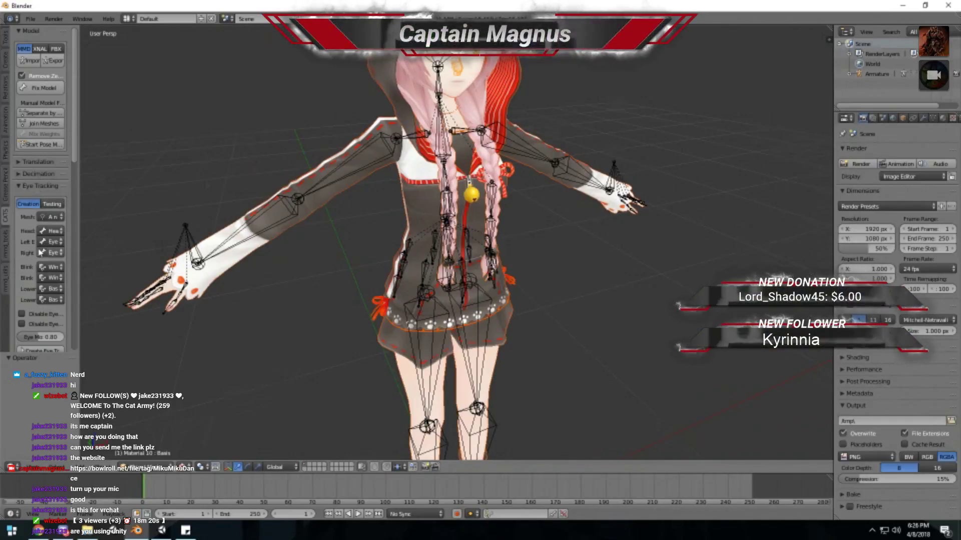
left_click_drag(77, 195, 150, 195)
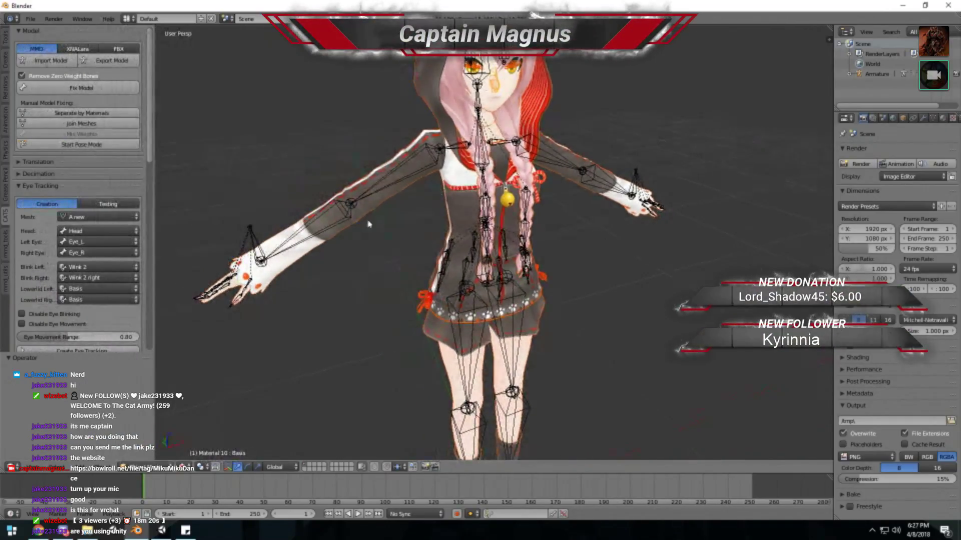
right_click(251, 233)
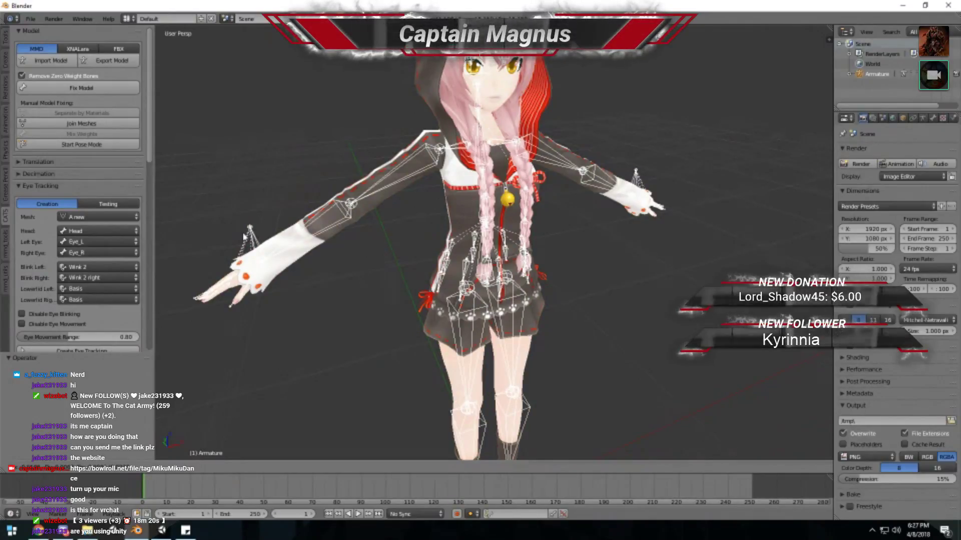
key("h")
right_click(518, 104)
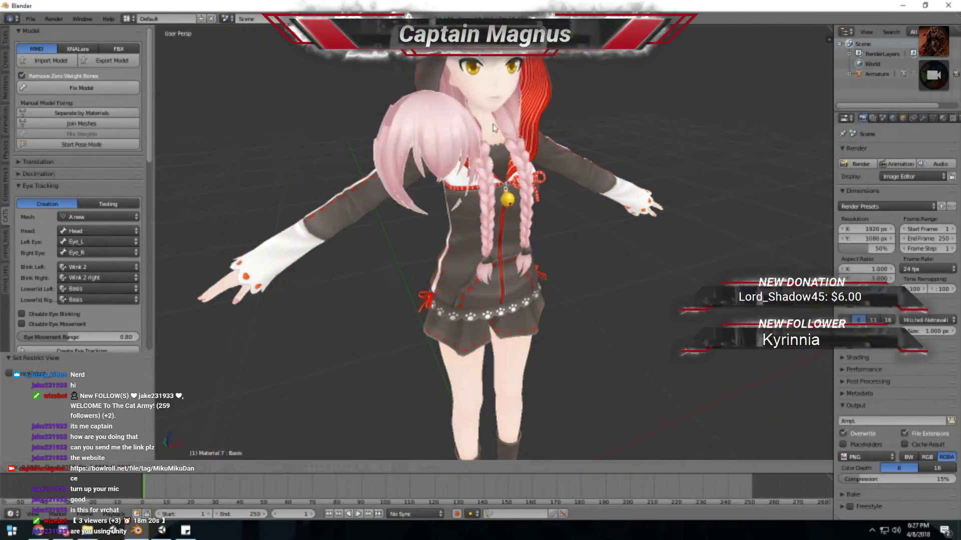
left_click(78, 123)
- Hide the armature and create eye tracking for the joined body mesh
right_click(480, 96)
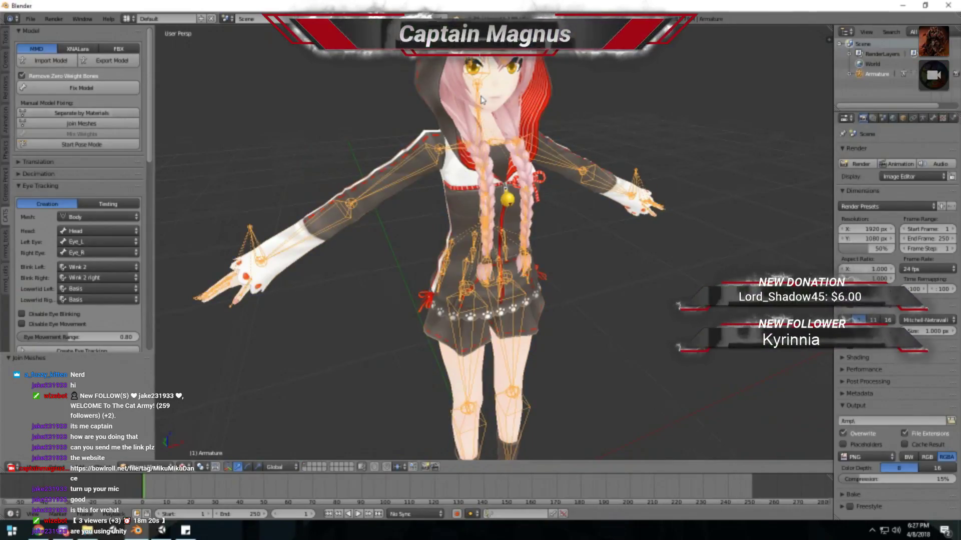
key("h")
right_click(493, 137)
middle_click_drag(504, 119, 467, 144)
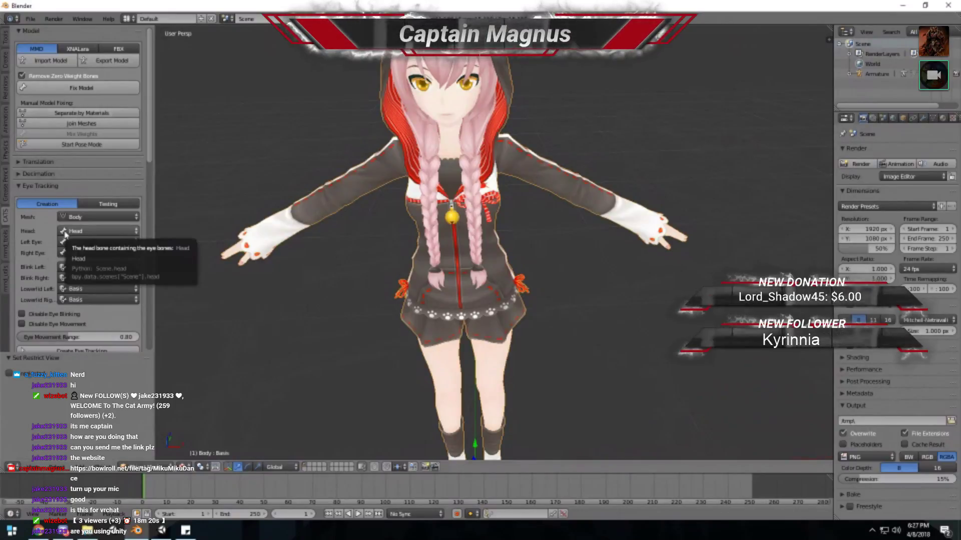
scroll(64, 336, "down", 1)
left_click(67, 333)
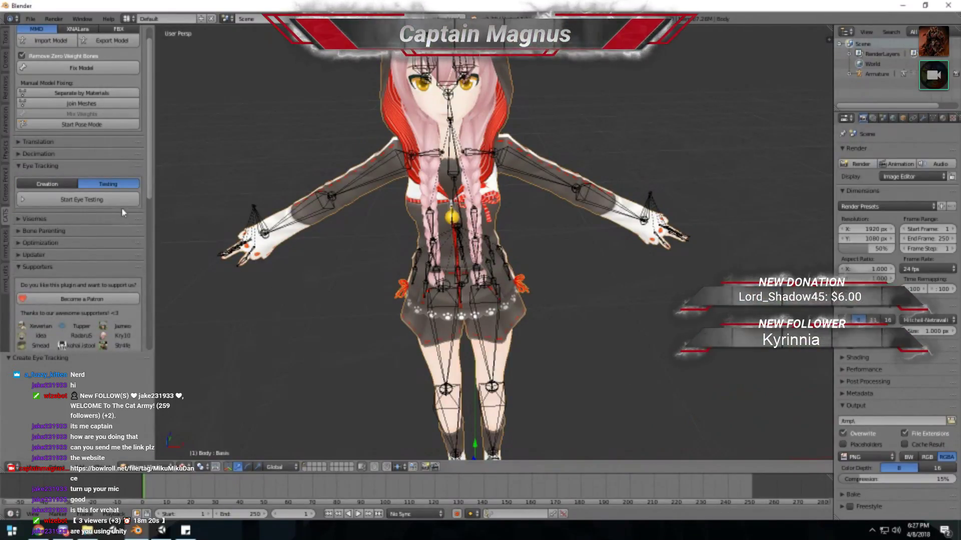
- Test the eye rotation, blink and lower-lid shapes, and return to the eye tracking creation settings
left_click(75, 200)
left_click_drag(68, 200, 56, 226)
left_click(57, 222)
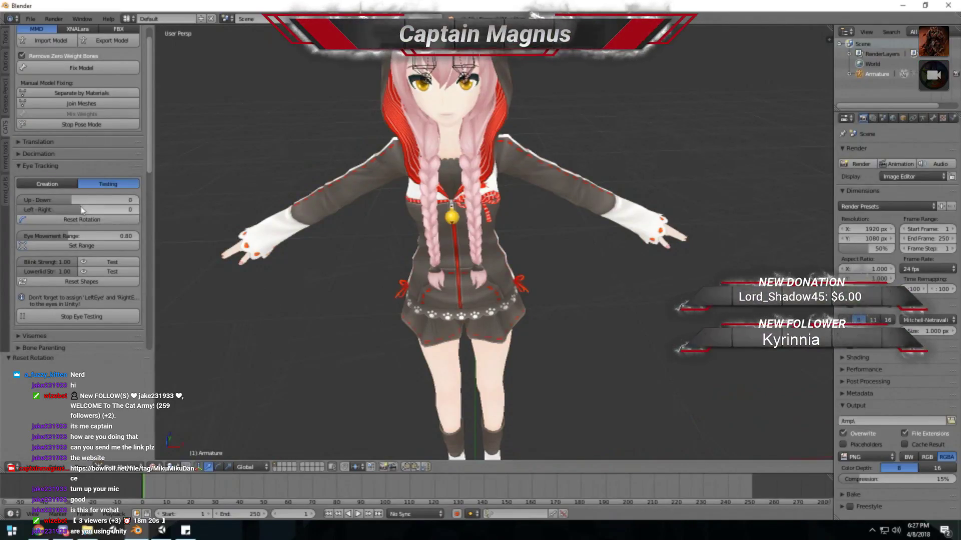
left_click(92, 263)
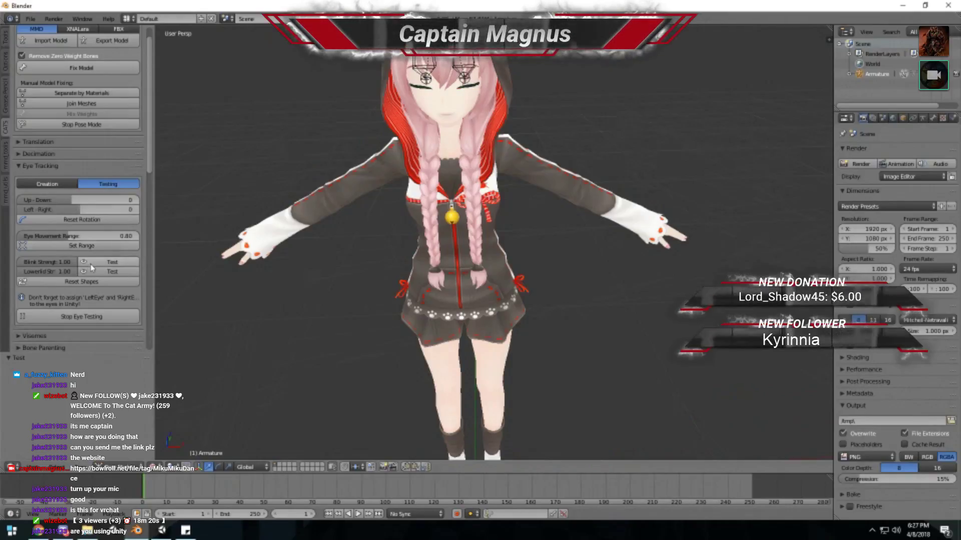
left_click(86, 272)
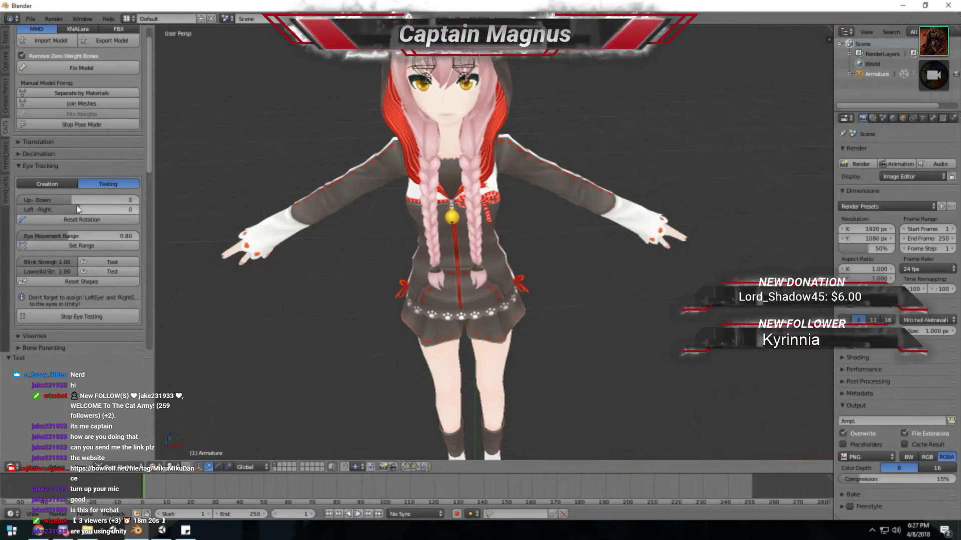
left_click(66, 186)
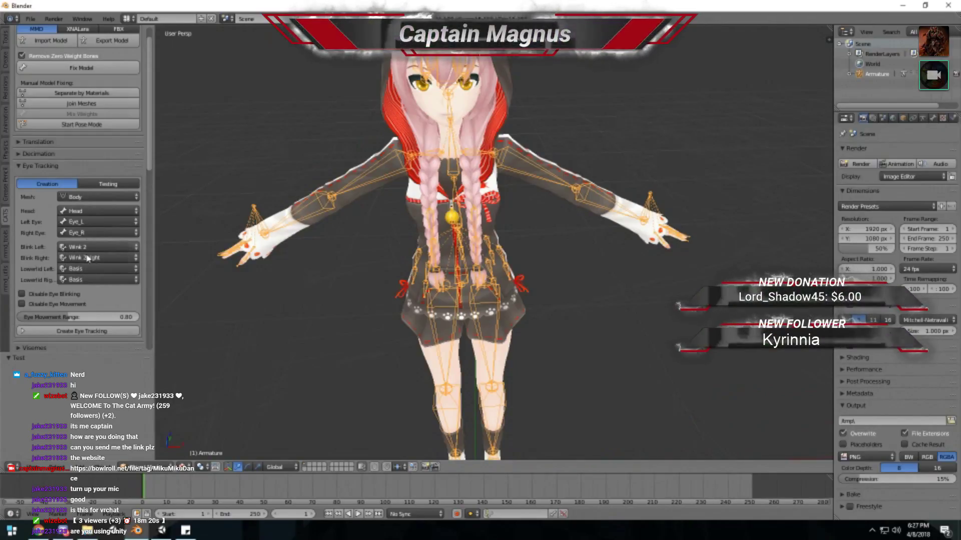
- Create the eye tracking again and test the blink before stopping eye testing
left_click(69, 331)
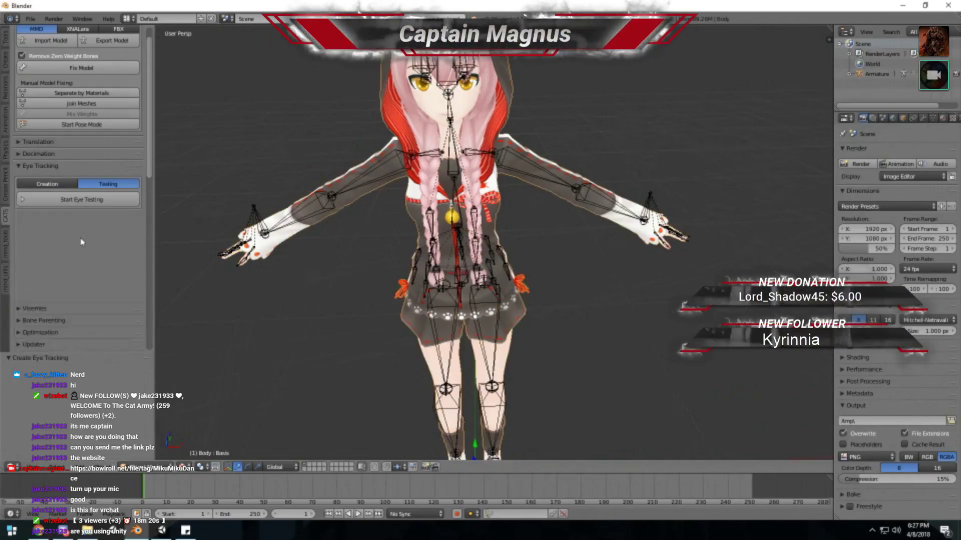
left_click(66, 202)
left_click(103, 262)
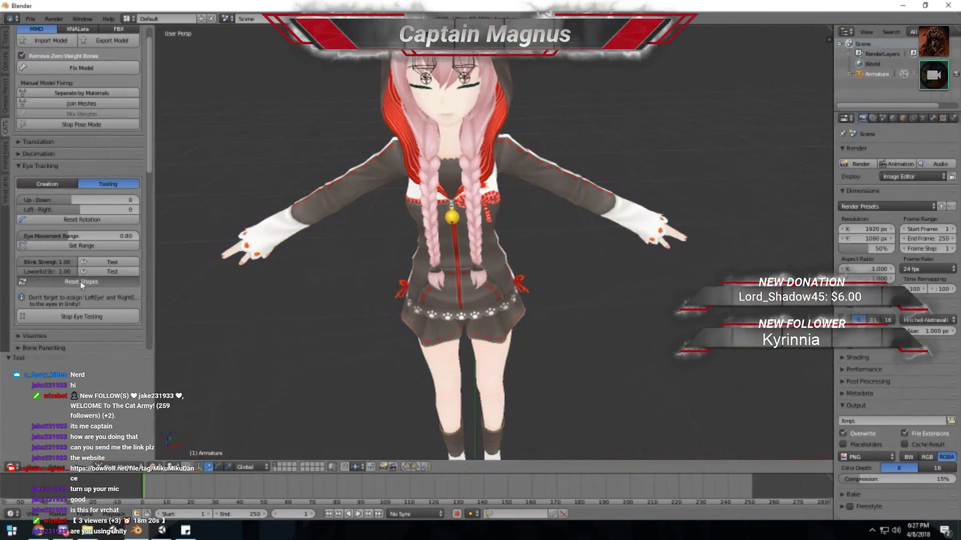
left_click(80, 316)
- Return to the eye tracking creation settings and choose Wink 2 as the Blink Left shape
left_click(47, 184)
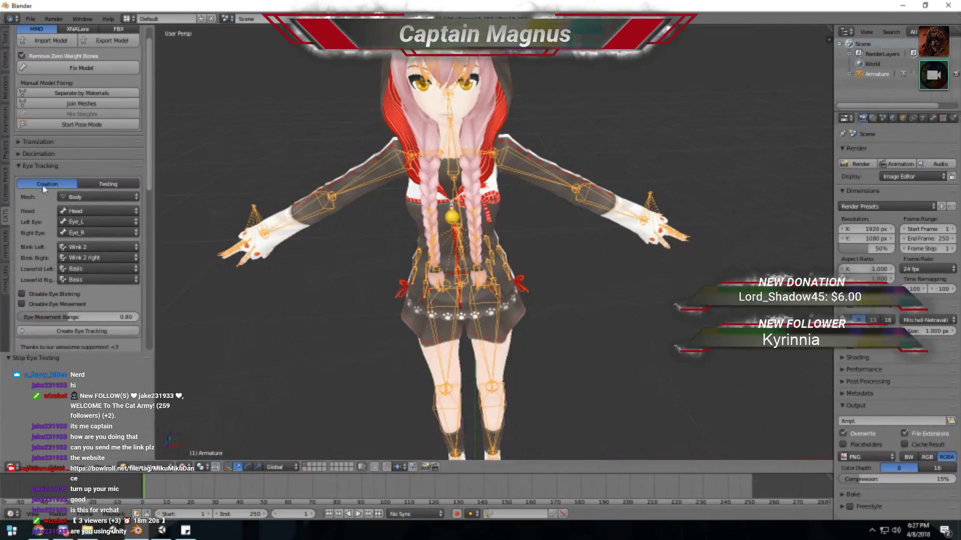
left_click(80, 248)
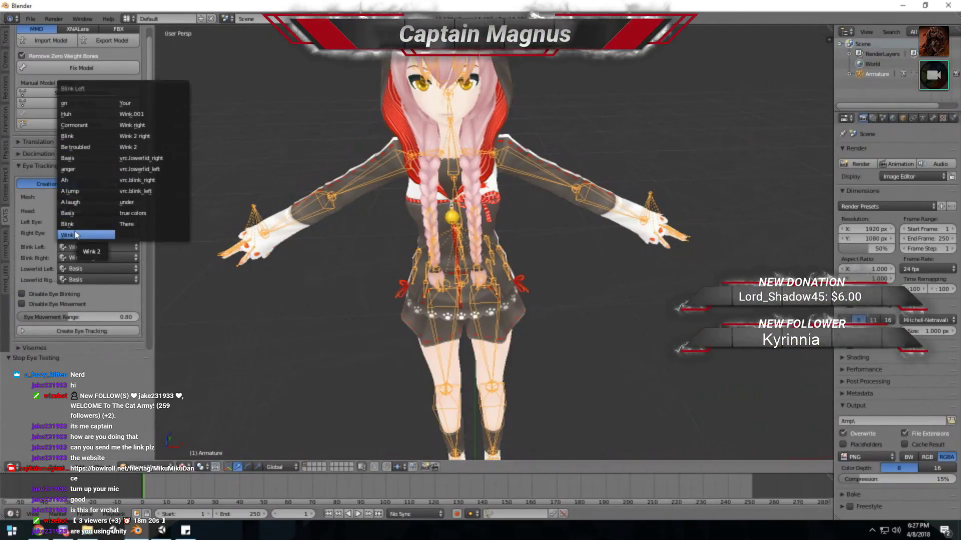
left_click(86, 238)
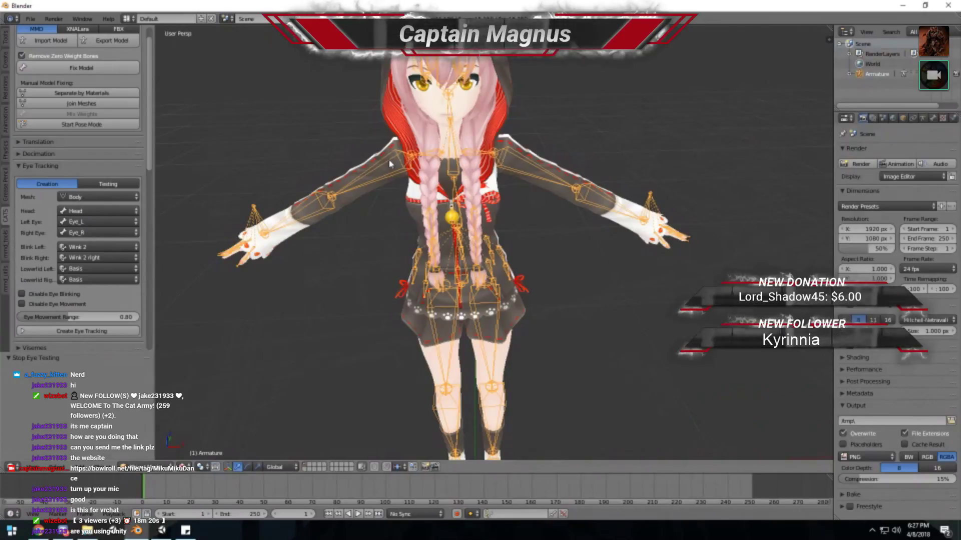
- Expand the Armature hierarchy to the child bones of Hips and enlarge the outliner to show them
left_click(849, 75)
scroll(867, 103, "down", 1)
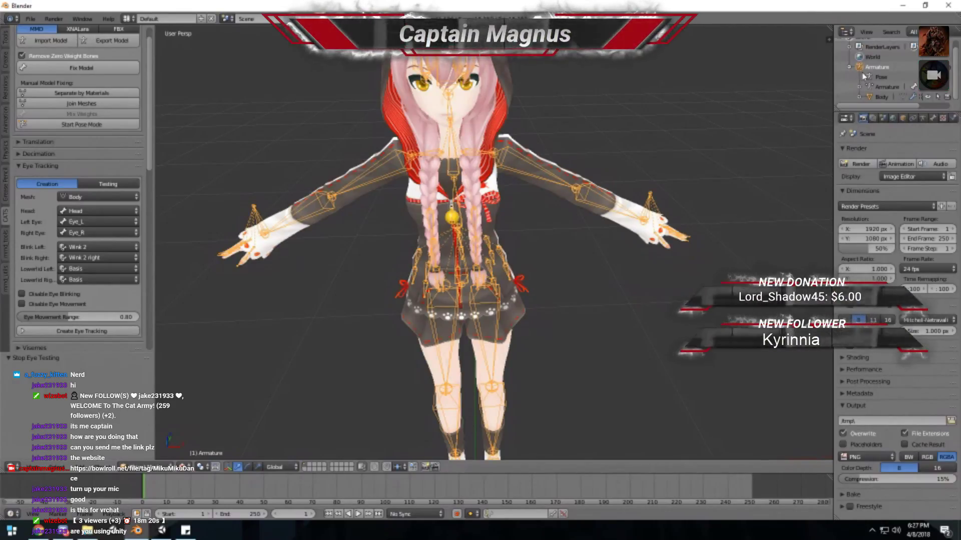
left_click(858, 86)
scroll(857, 105, "down", 1)
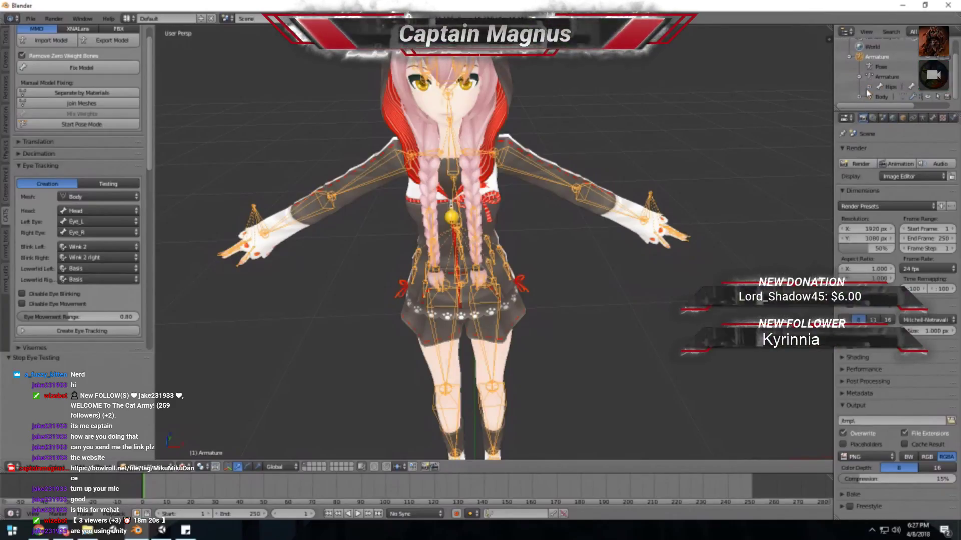
left_click(868, 87)
left_click_drag(778, 100, 668, 187)
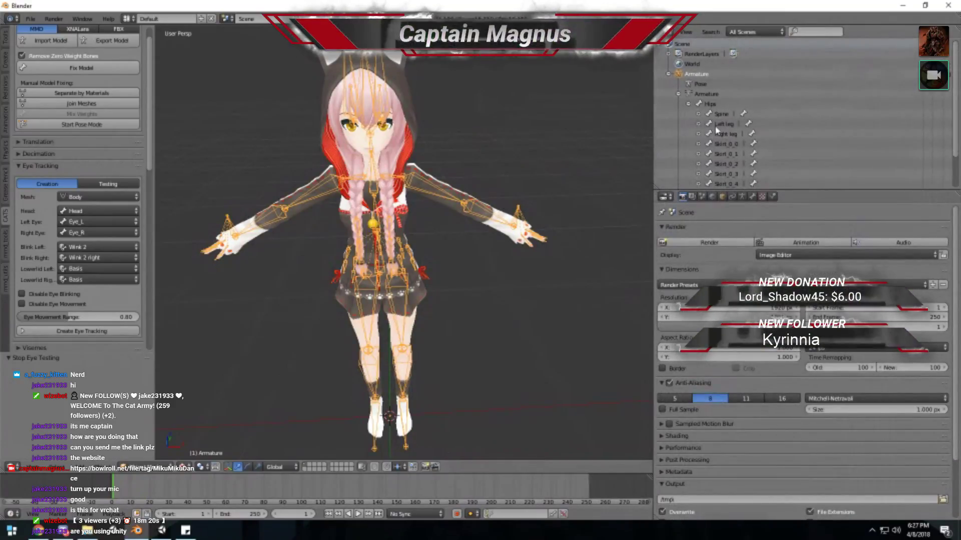
scroll(716, 129, "down", 4)
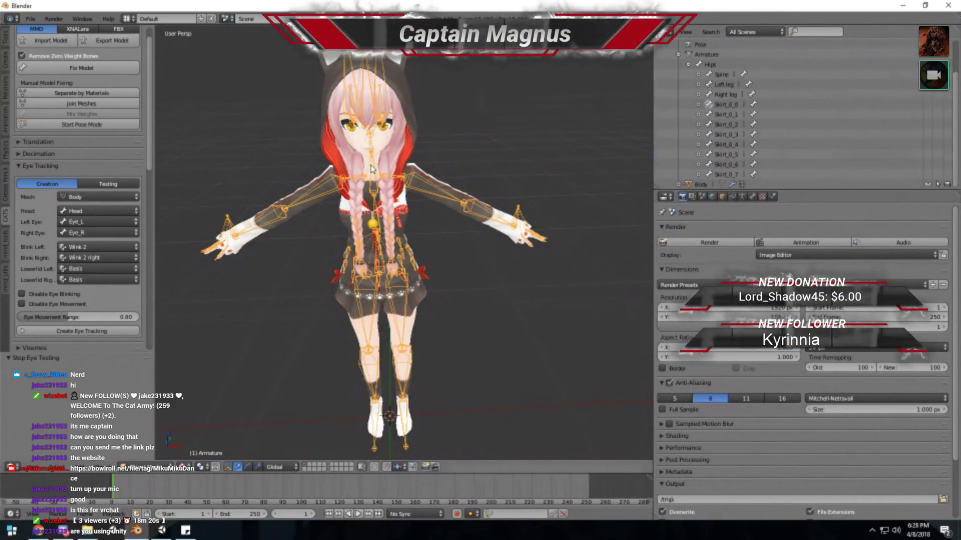
- Put the armature in Edit Mode, select the Hips bone and try to extend the selection to its children
key("ctrl+Tab")
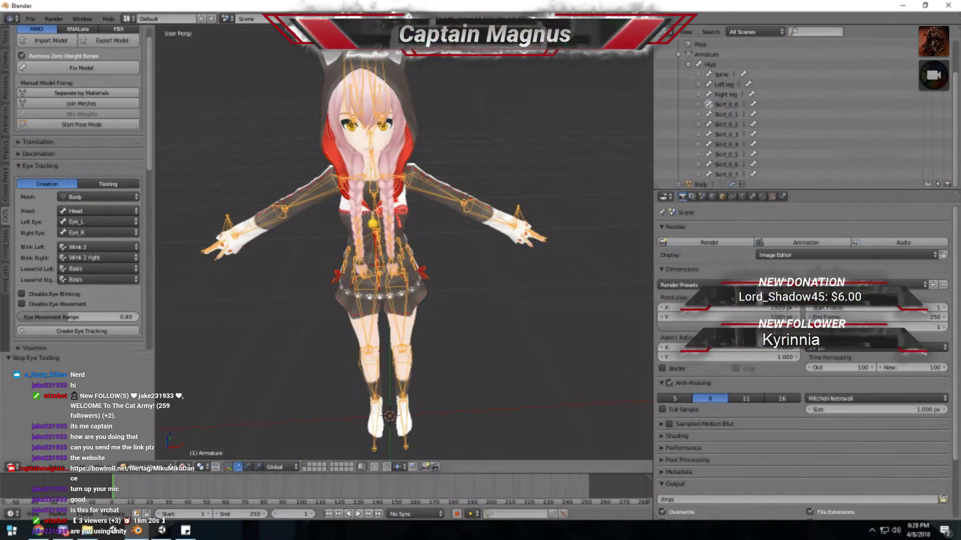
key("Tab")
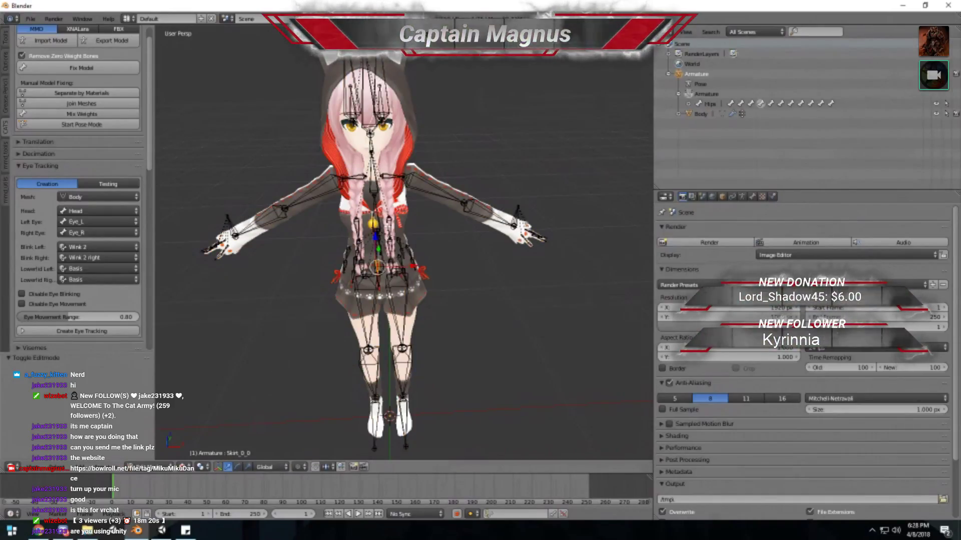
left_click(688, 103)
left_click(710, 104)
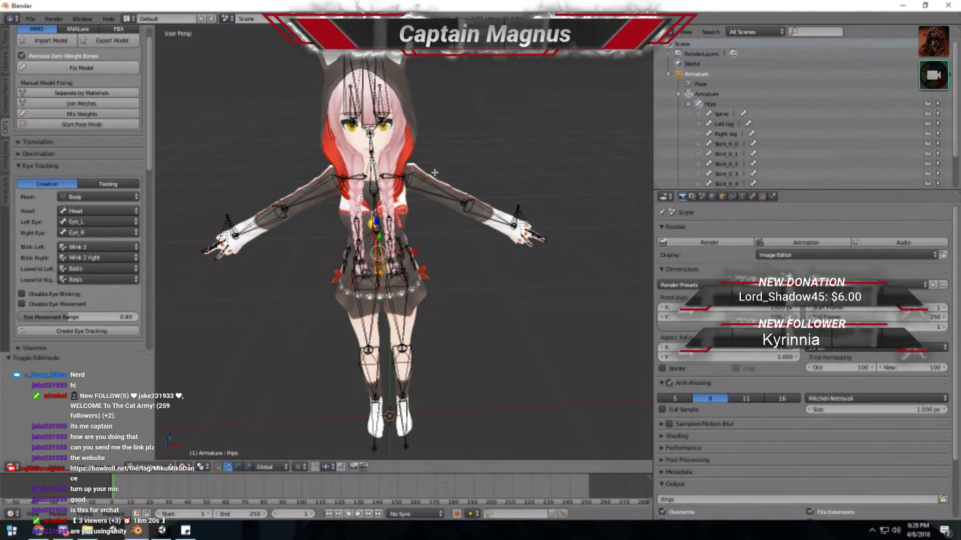
key("shift+g")
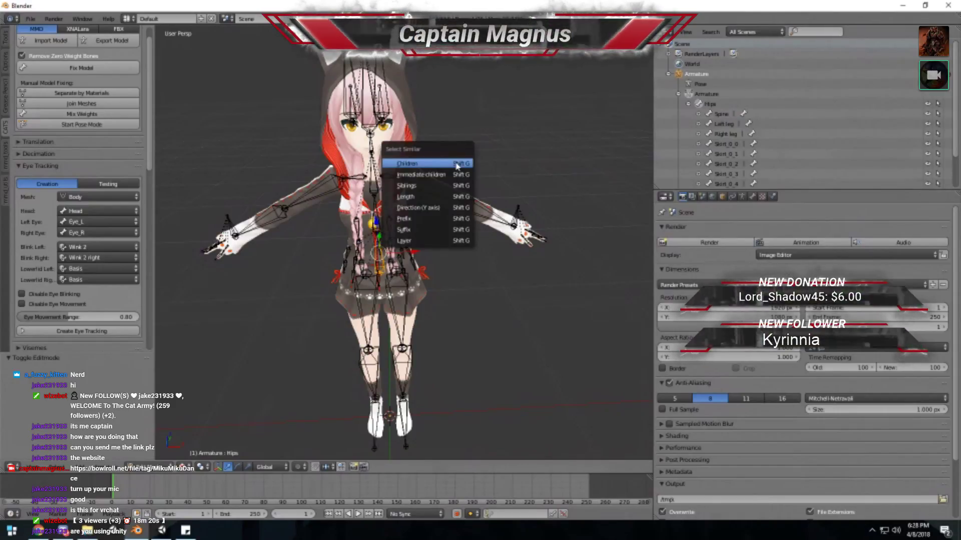
left_click(456, 163)
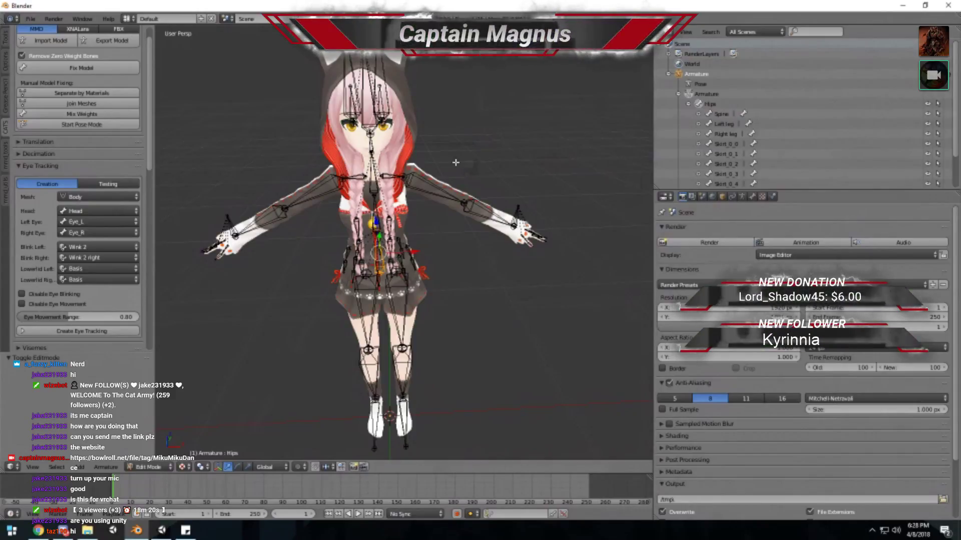
- Duplicate the Hips bone in place and rename the copy Skirtroot
key("shift+d")
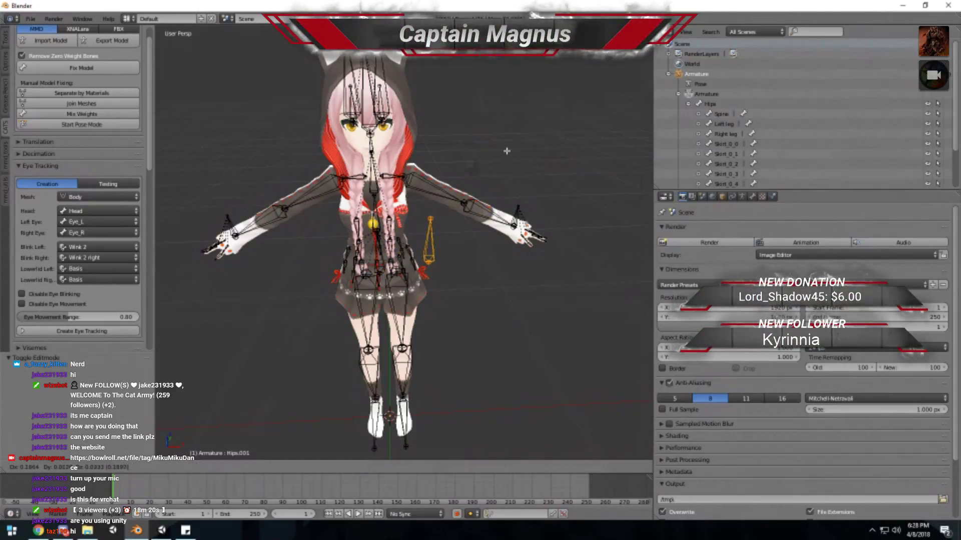
right_click(506, 150)
scroll(748, 144, "down", 3)
double_click(708, 173)
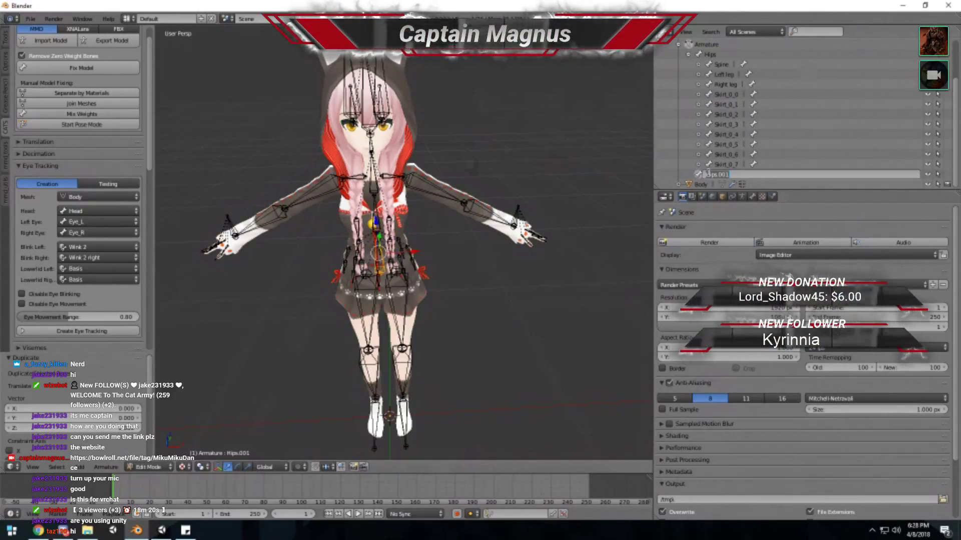
key("BackSpace")
type("Skirtro")
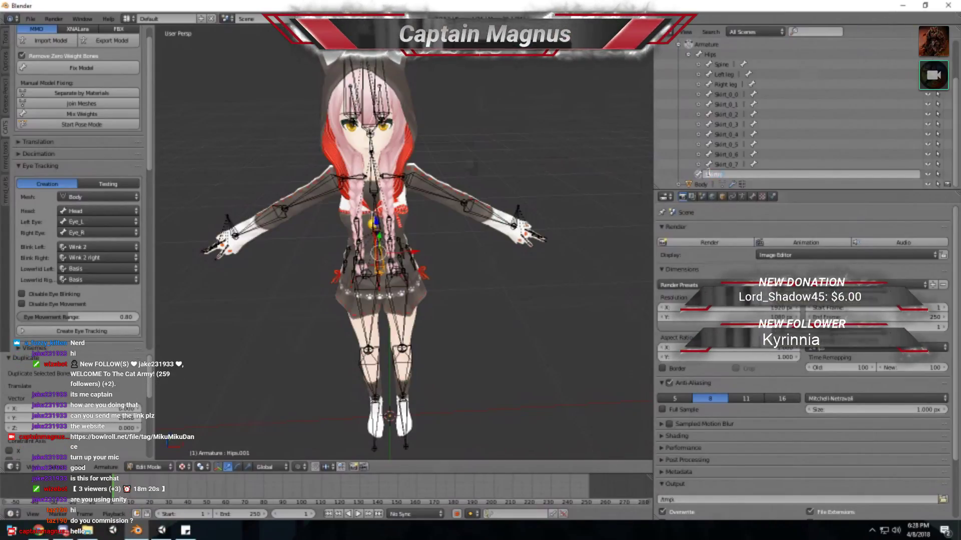
key("Return")
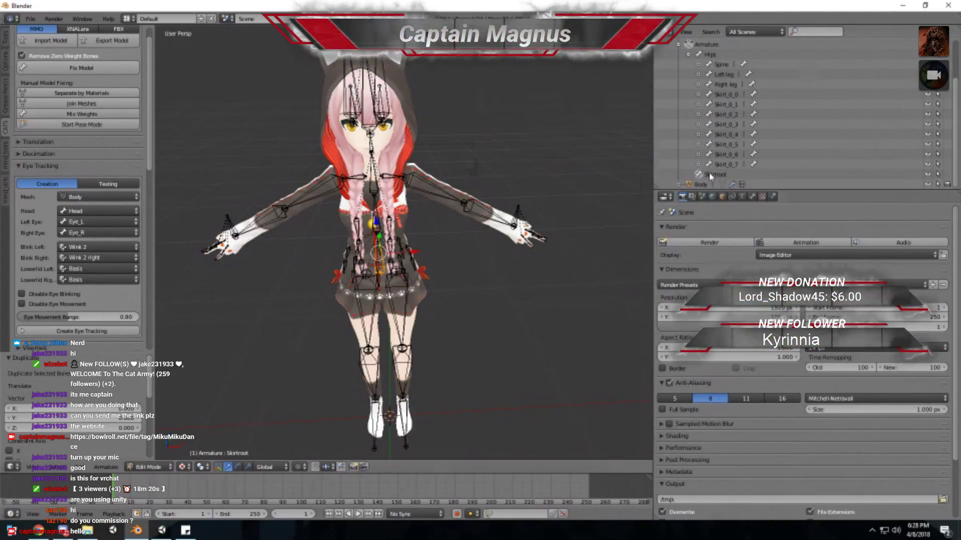
- Parent the Skirtroot bone to Hips with Keep Offset
left_click(710, 54)
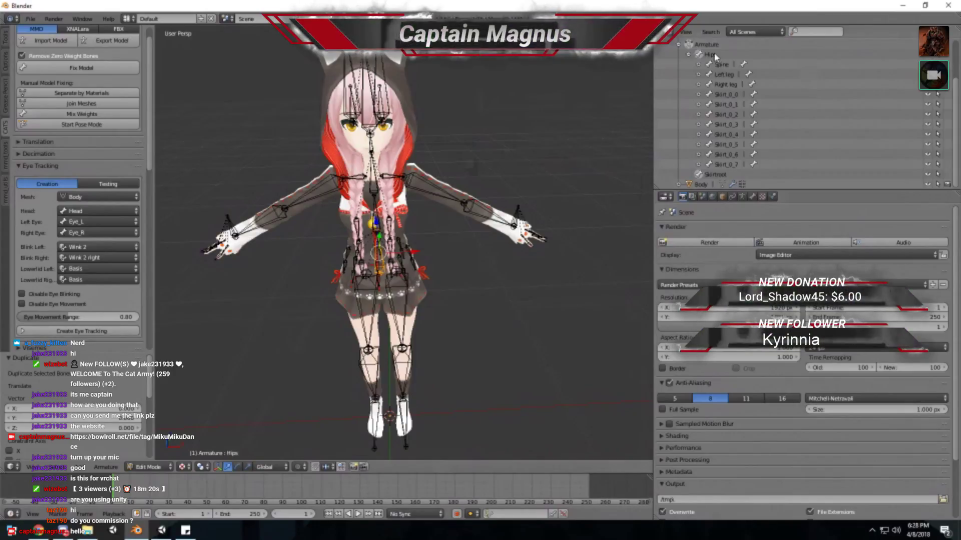
key("space")
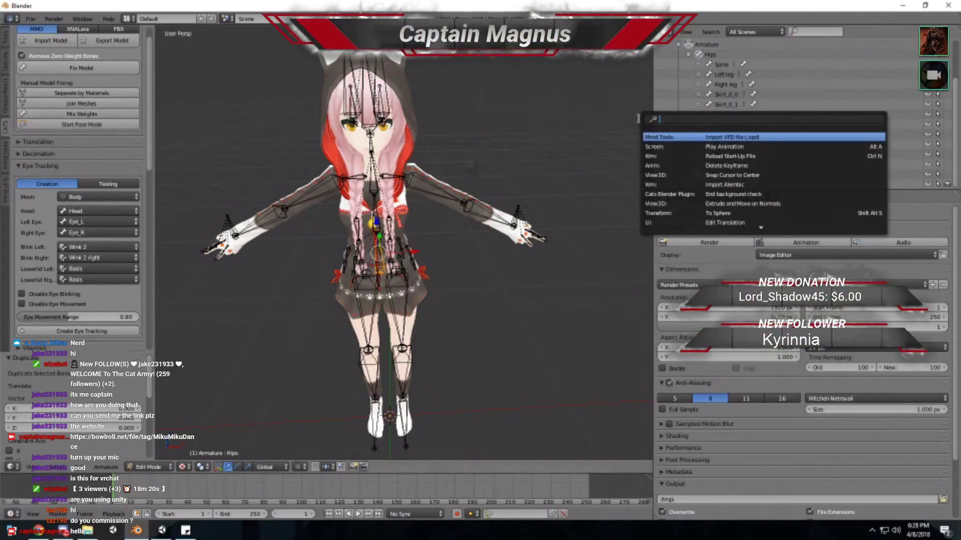
type("parent")
key("Return")
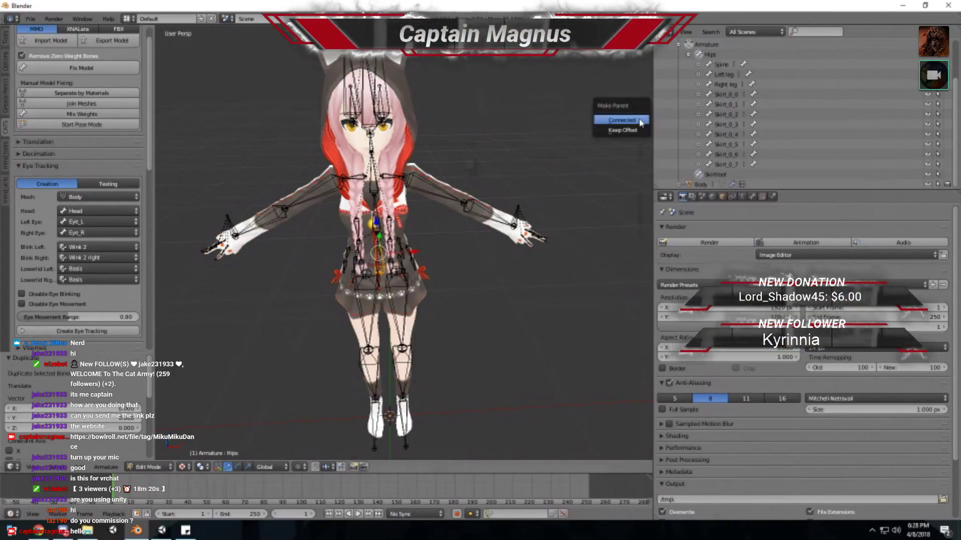
left_click(623, 130)
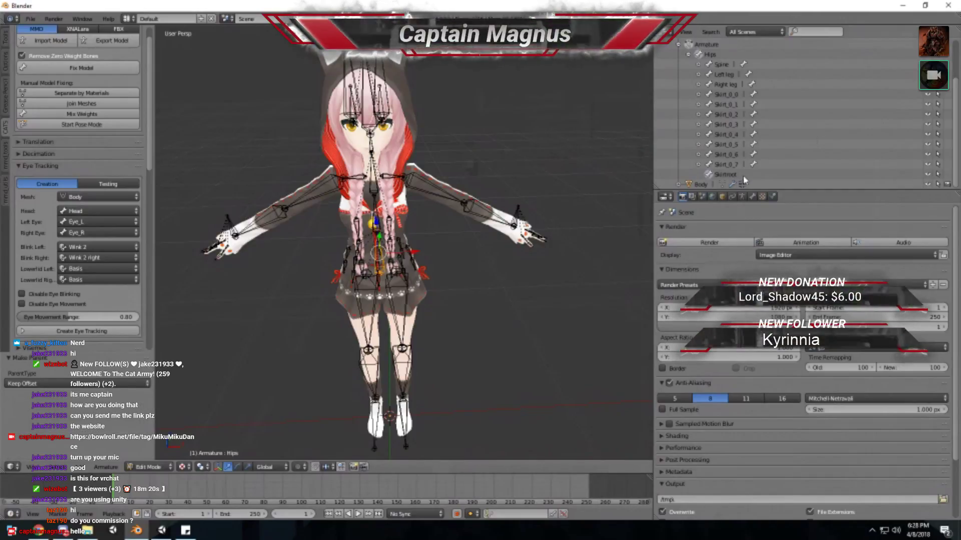
- Parent the skirt bones Skirt_0_0 through Skirt_0_7 to Skirtroot with Keep Offset
left_click(733, 165)
left_click(730, 154, "shift")
left_click(728, 145, "shift")
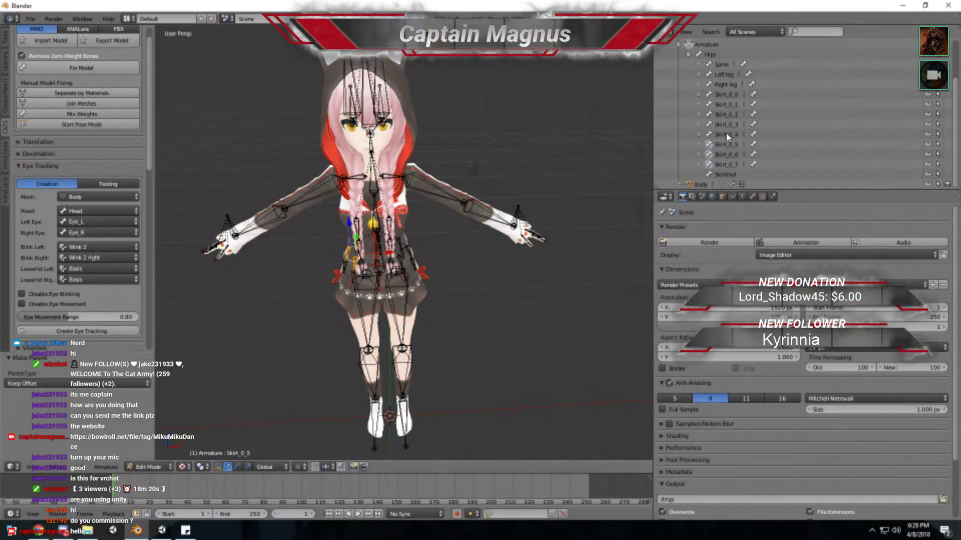
left_click(728, 135, "shift")
left_click(727, 125, "shift")
left_click(725, 115, "shift")
left_click(724, 107, "shift")
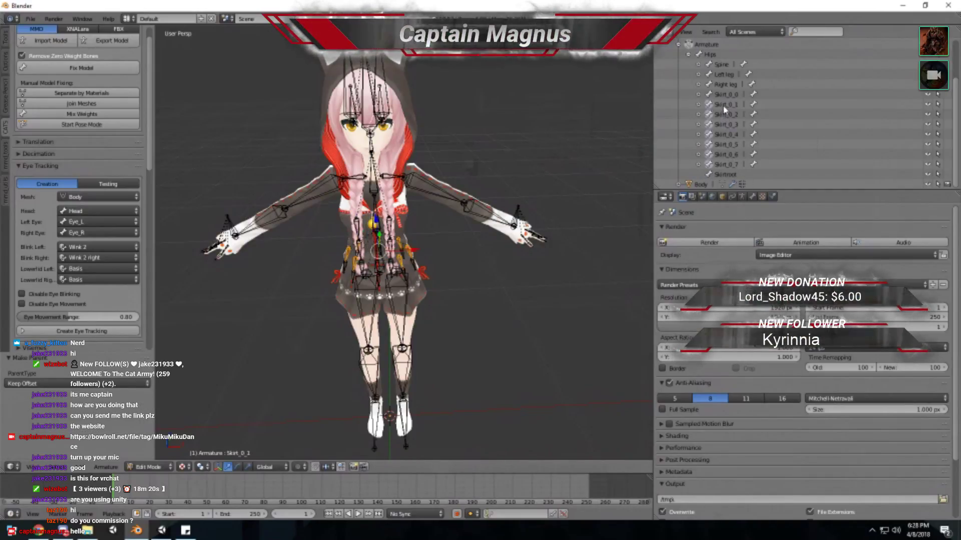
left_click(725, 174, "ctrl")
key("space")
key("Return")
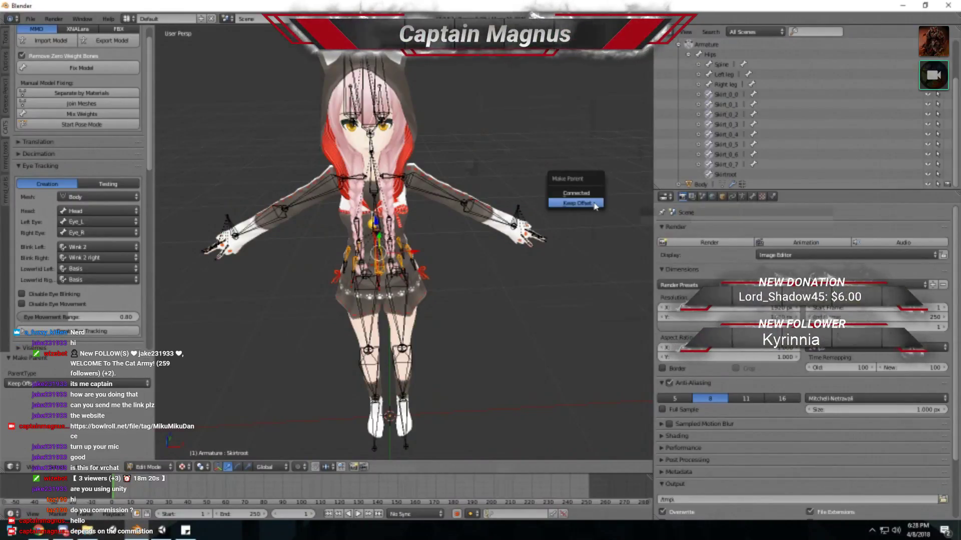
left_click(593, 203)
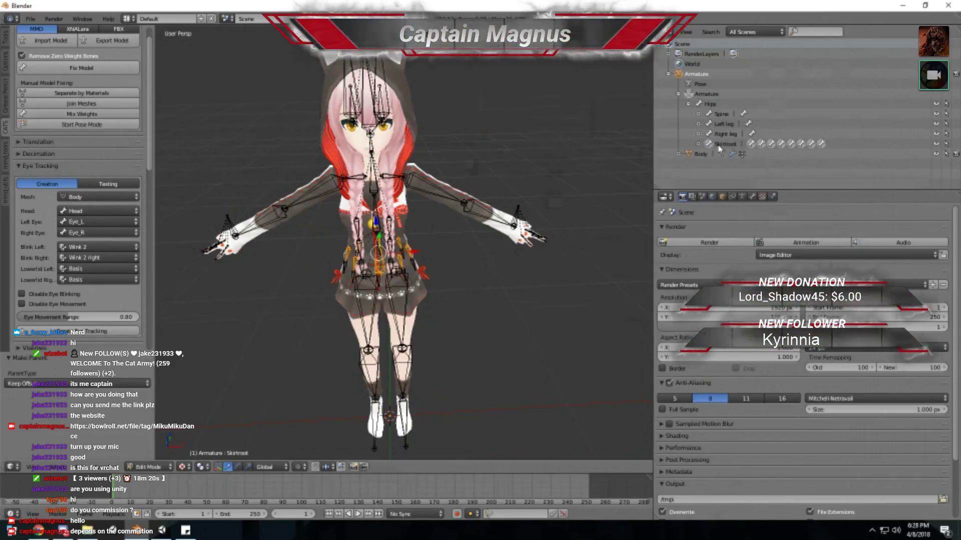
left_click(554, 133)
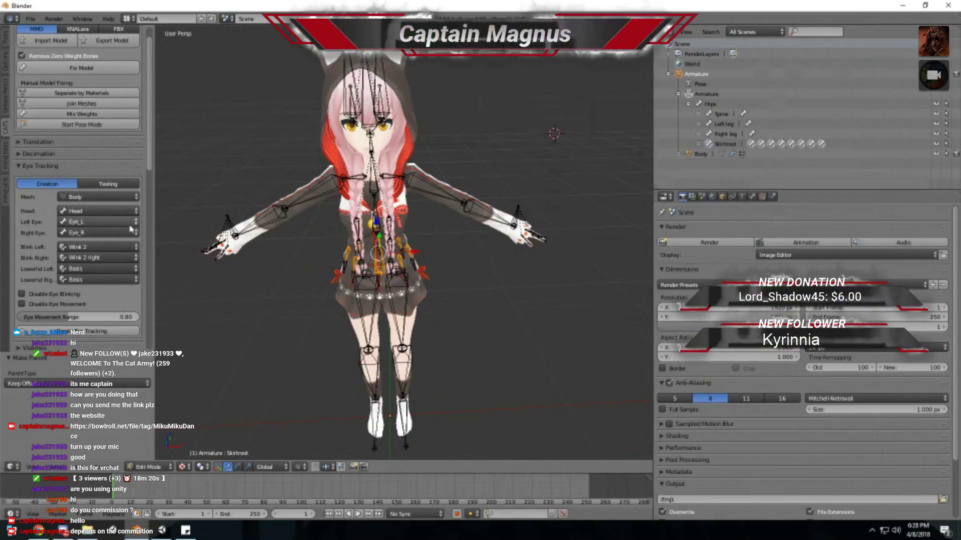
- Close the Eye Tracking settings, open the Visemes settings and examine the shape options for Viseme OH
left_click(40, 166)
scroll(34, 172, "down", 2)
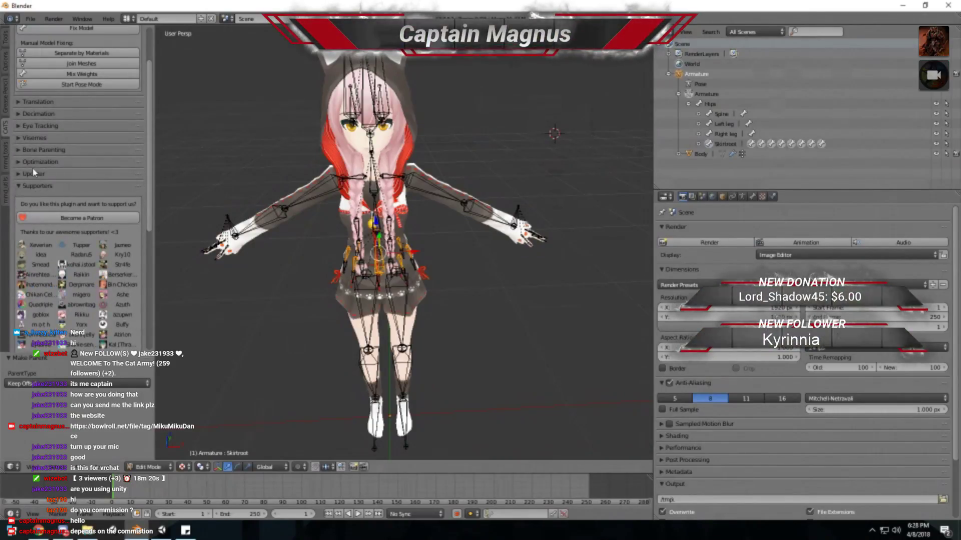
left_click(31, 139)
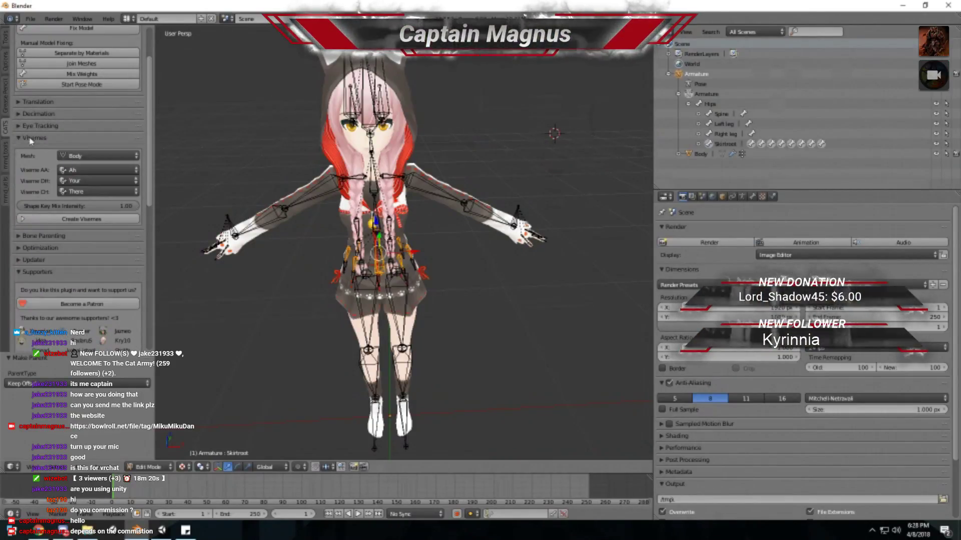
left_click(82, 219)
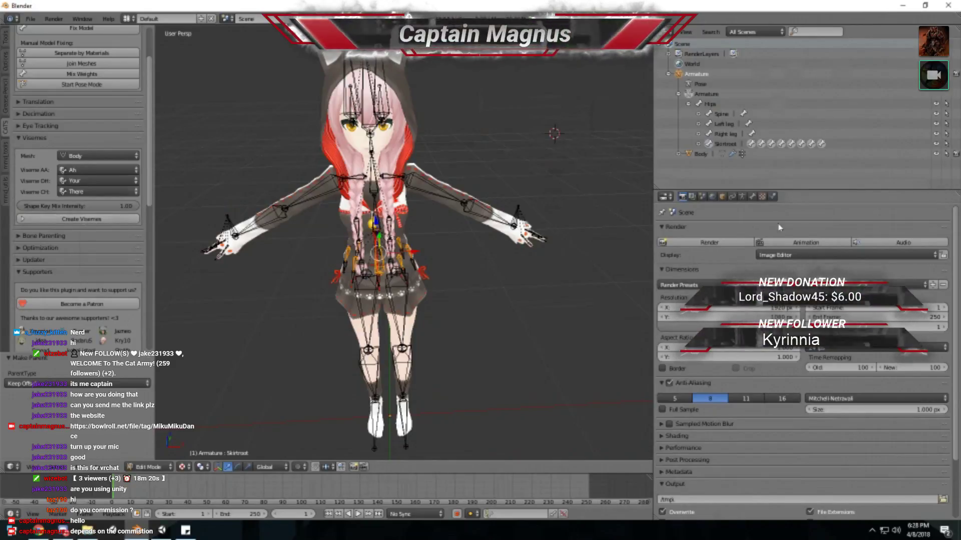
left_click(79, 182)
scroll(91, 59, "up", 2)
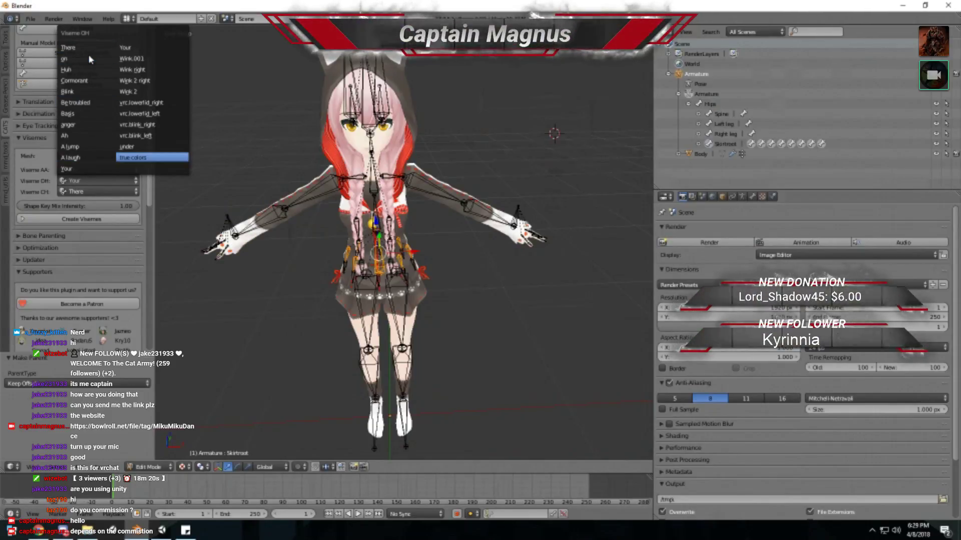
scroll(90, 59, "down", 1)
- Leave Edit Mode, select the Body mesh and check the shape options for Viseme AA
left_click(744, 198)
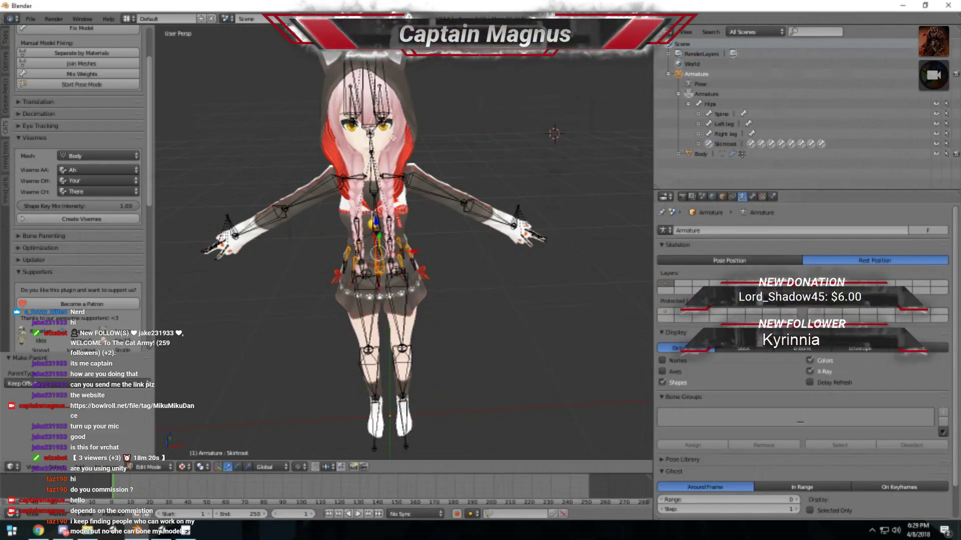
key("Tab")
right_click(392, 132)
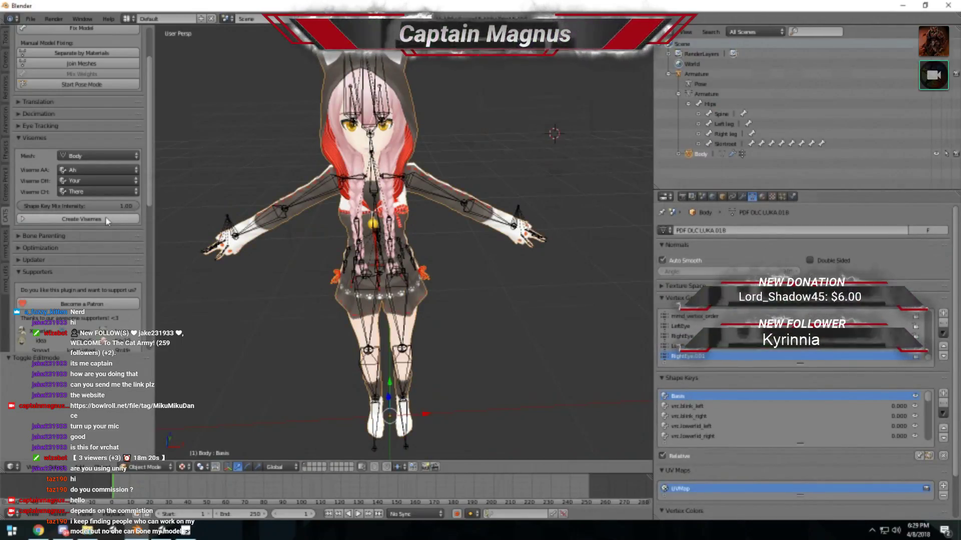
left_click(82, 170)
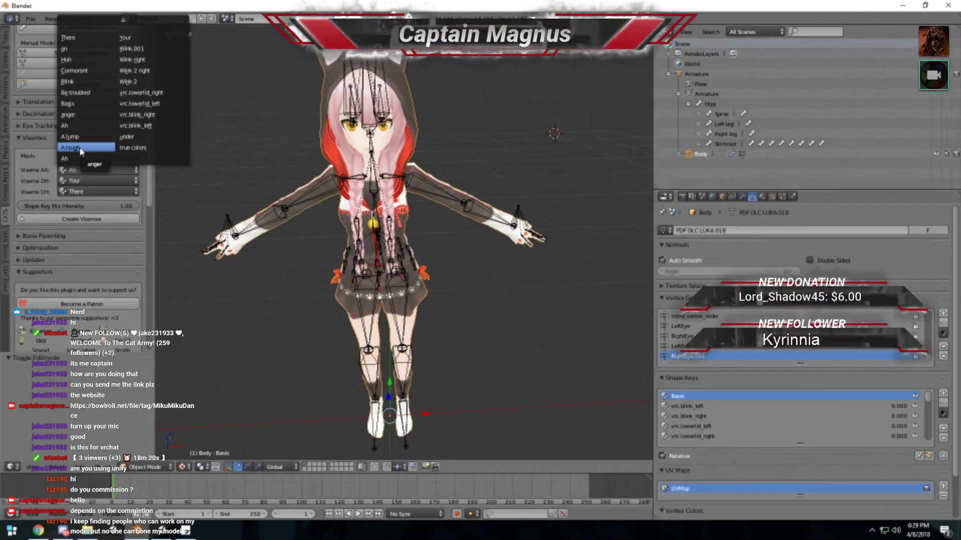
left_click(95, 185)
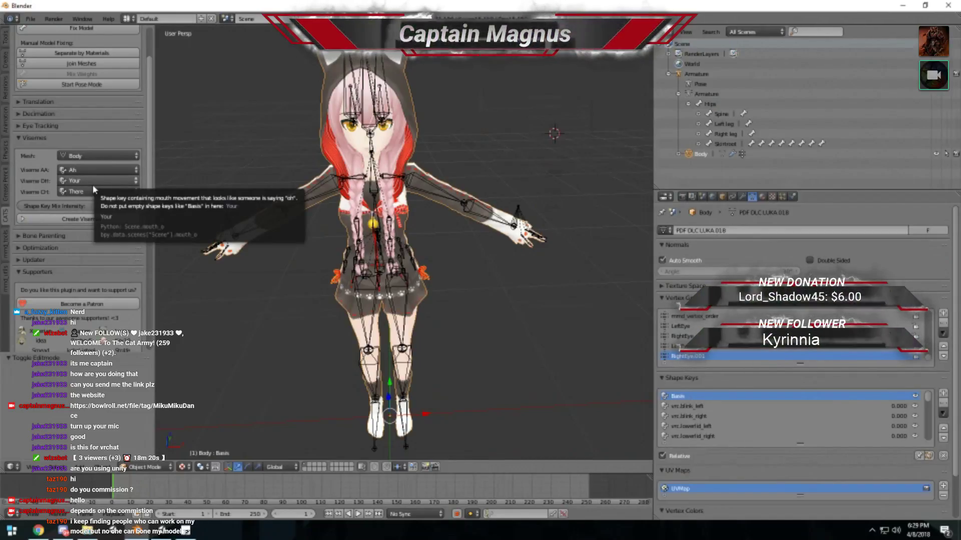
- Preview the Ah shape key on the Body mesh, reset its value to 0 and close the Visemes settings
scroll(732, 396, "down", 10)
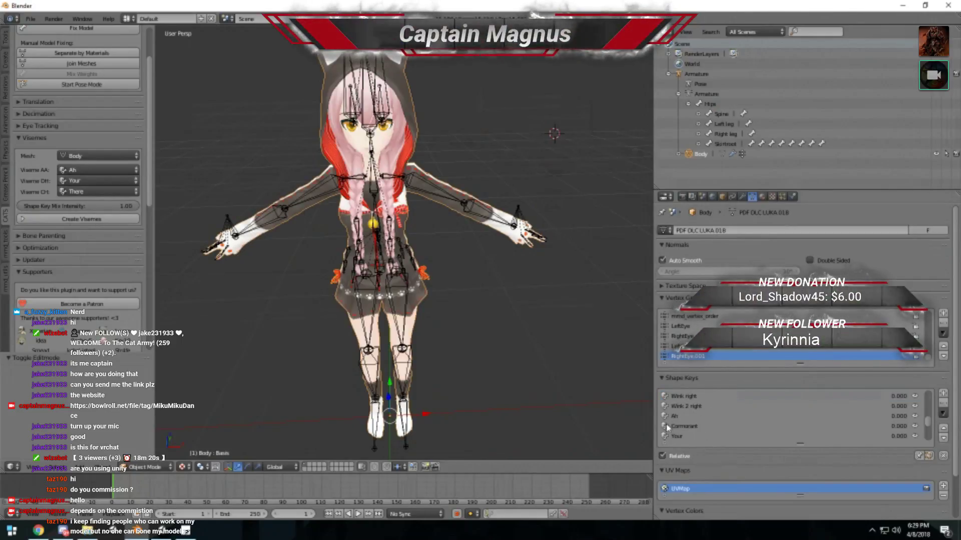
left_click(681, 416)
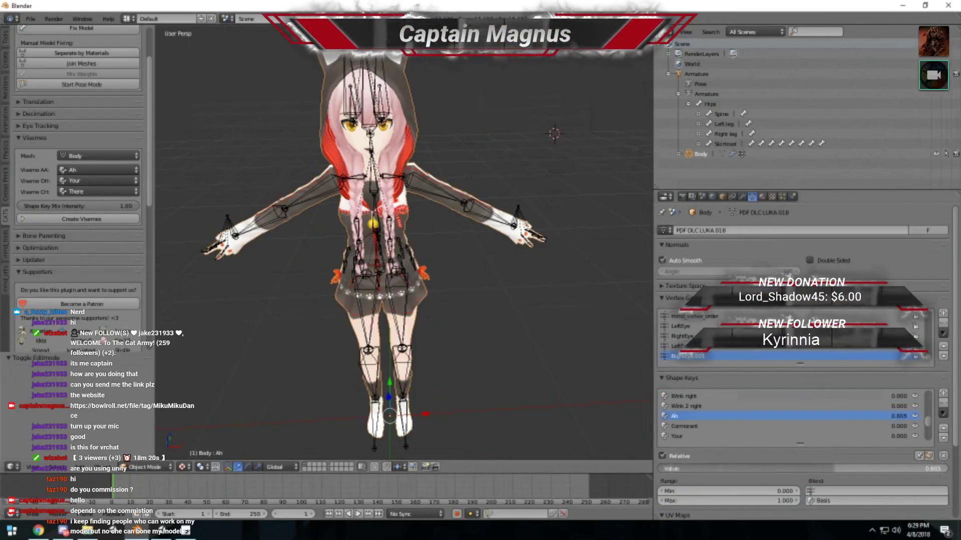
left_click_drag(833, 468, 659, 468)
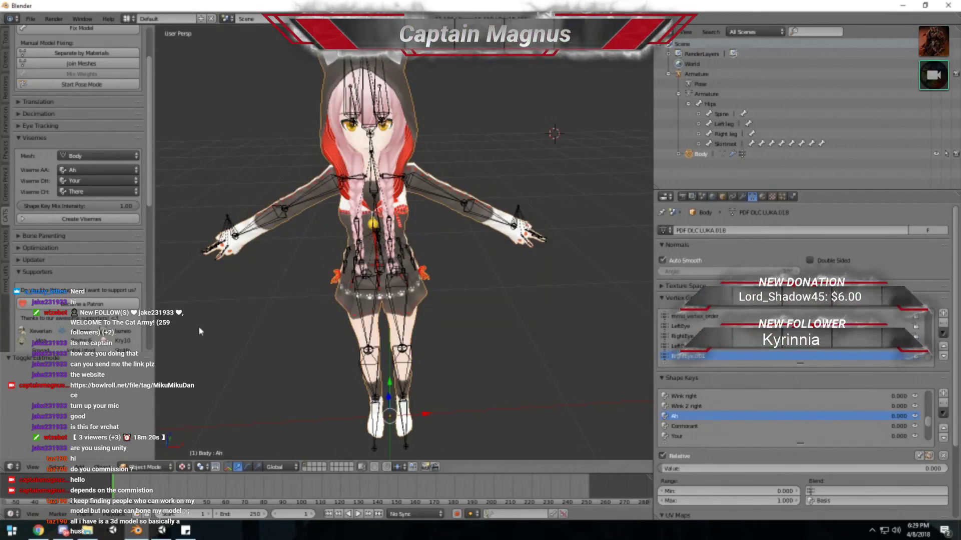
left_click(31, 138)
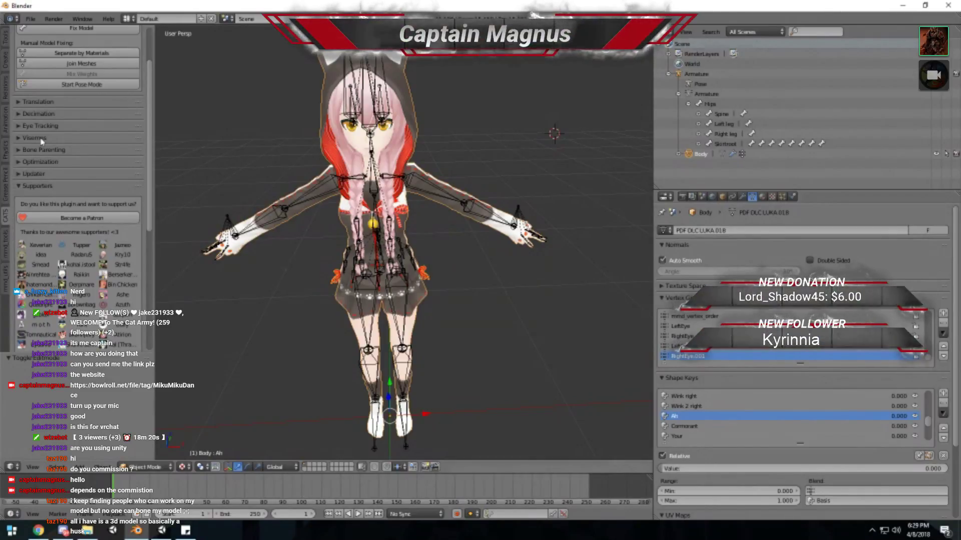
- Hide the armature in the viewport and switch the CATS model import mode to FBX
key("h")
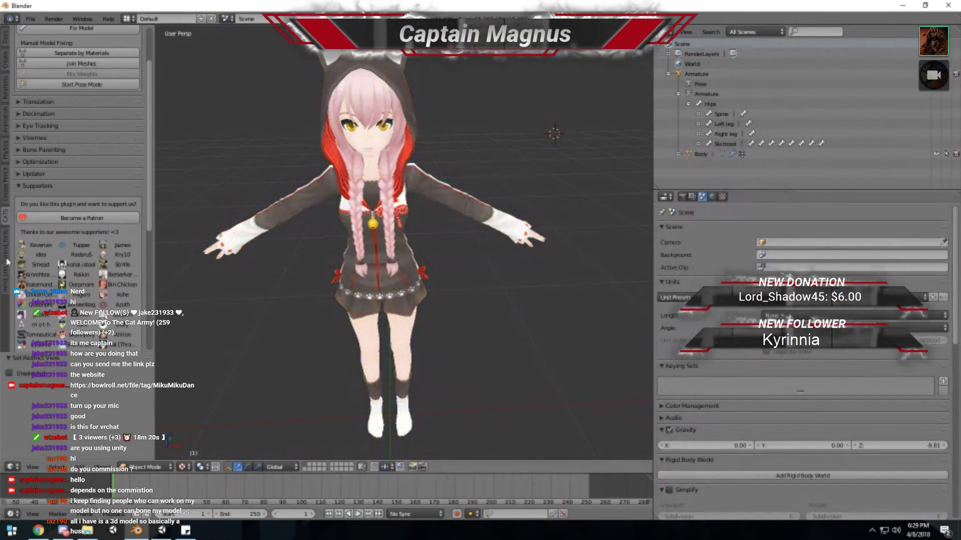
scroll(39, 185, "up", 3)
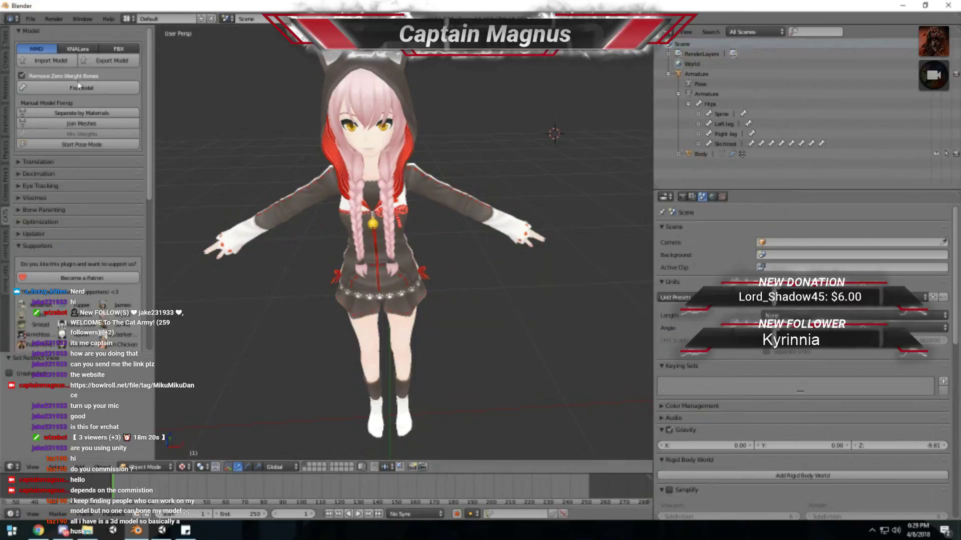
left_click(112, 50)
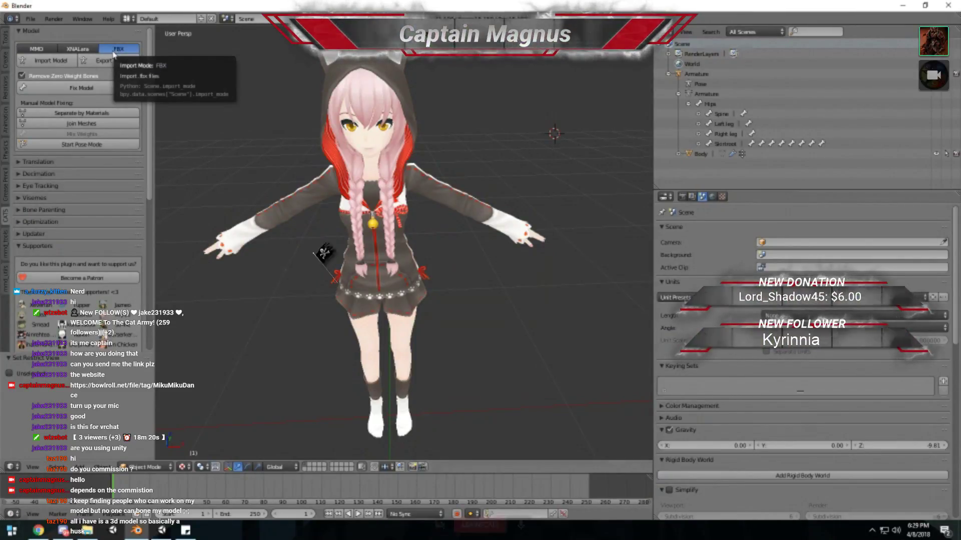
- Leave the full-screen call view in Discord, look through the server list and return to the full-screen shared view
left_click(942, 522)
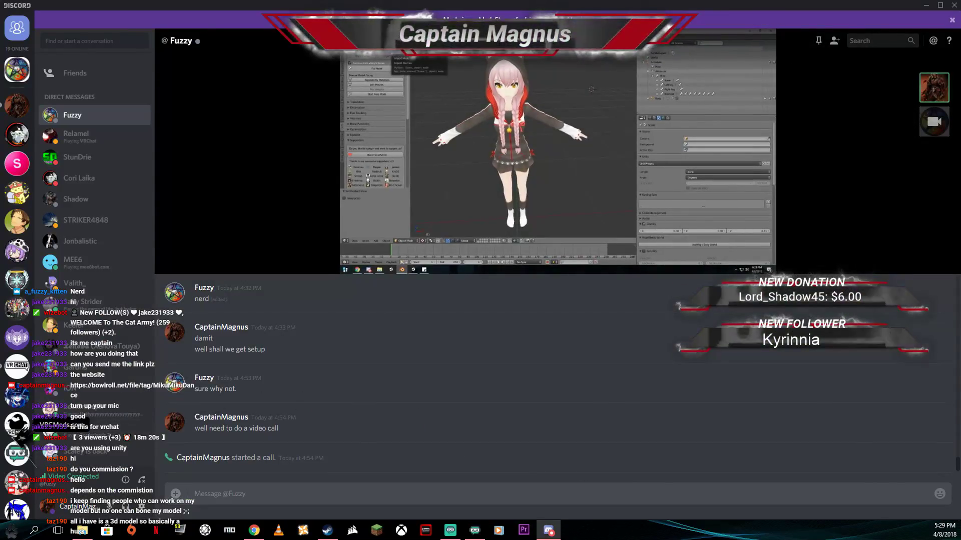
scroll(18, 426, "down", 4)
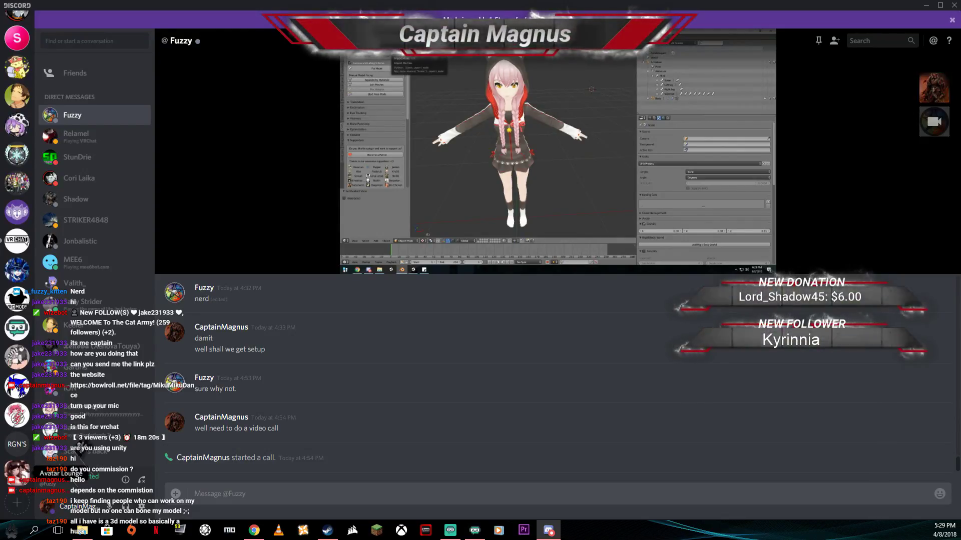
scroll(16, 473, "up", 3)
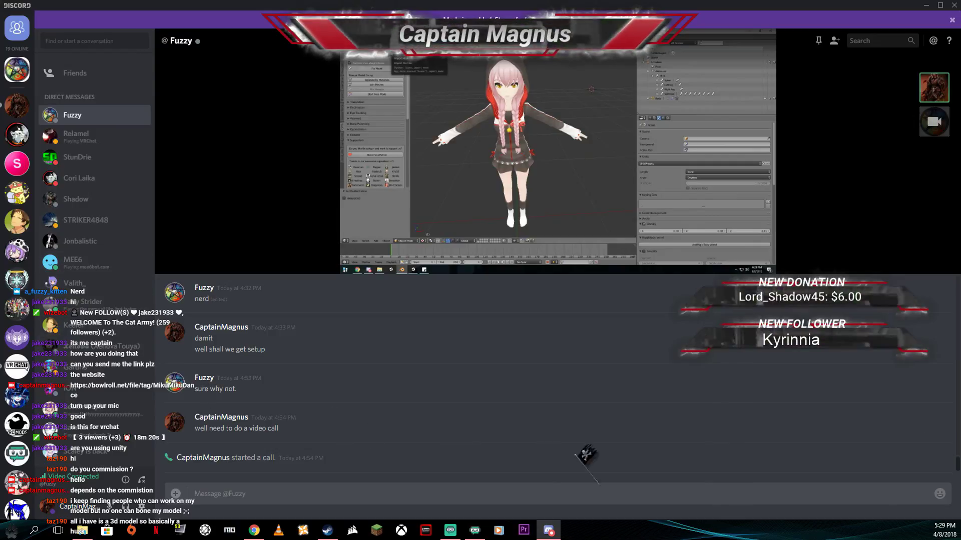
left_click(942, 259)
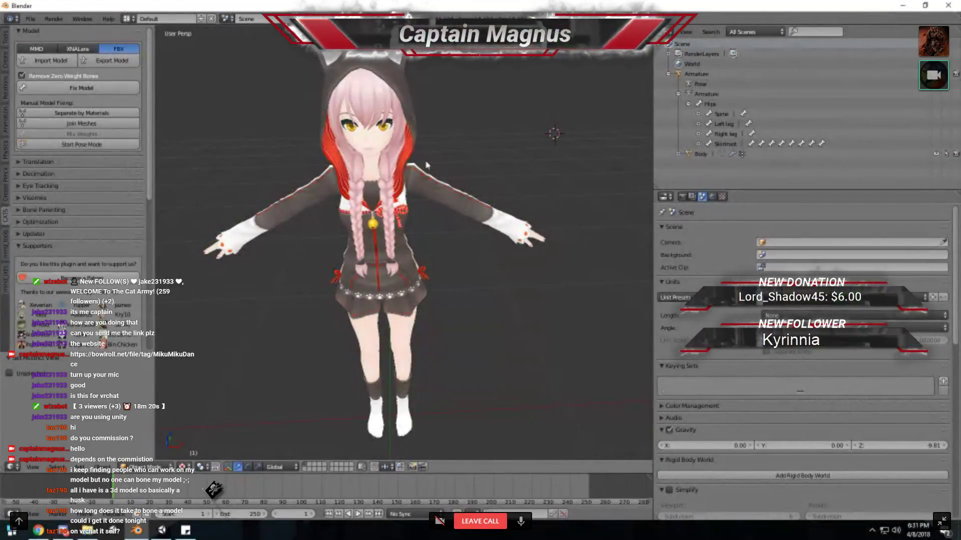
- Unhide the armature, put it in Edit Mode and select the Left arm bone
key("alt+h")
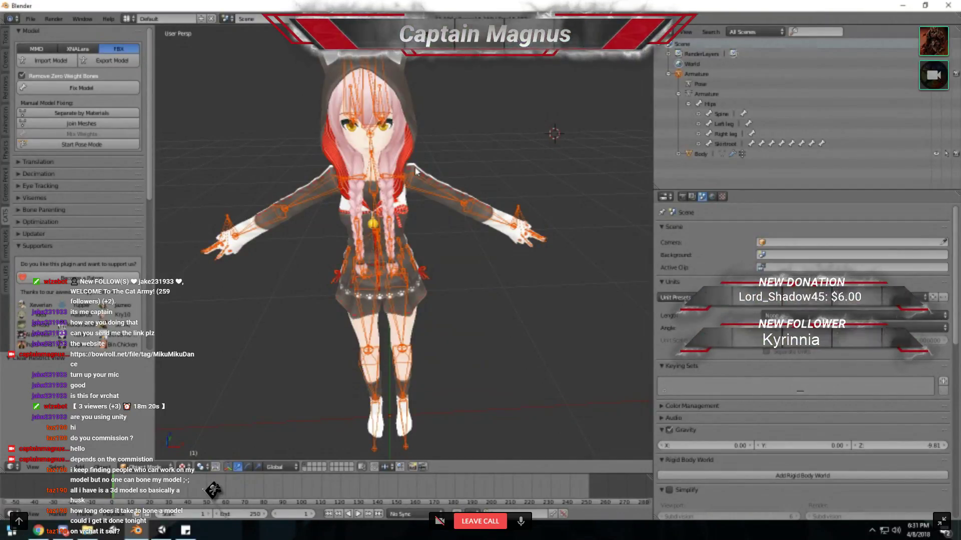
right_click(413, 183)
right_click(422, 176)
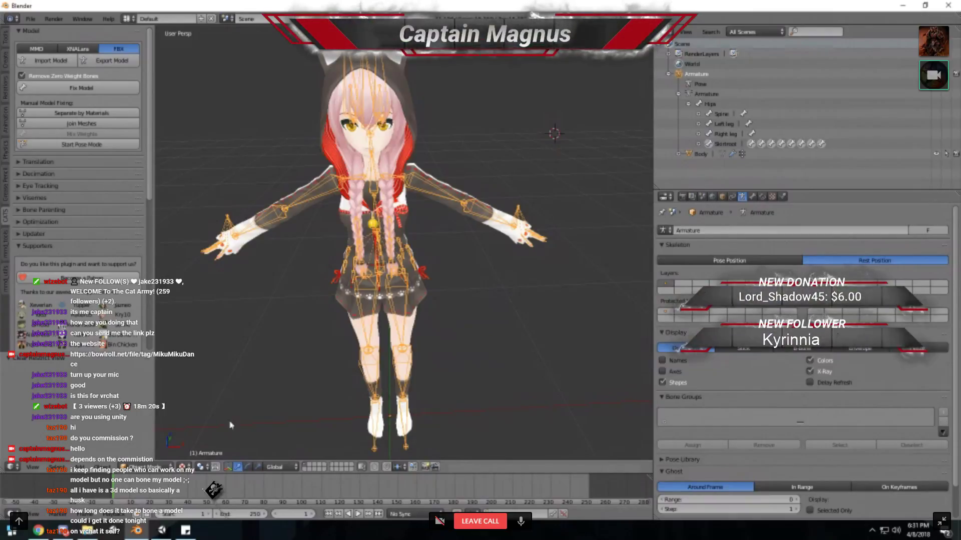
key("ctrl+Tab")
right_click(435, 187)
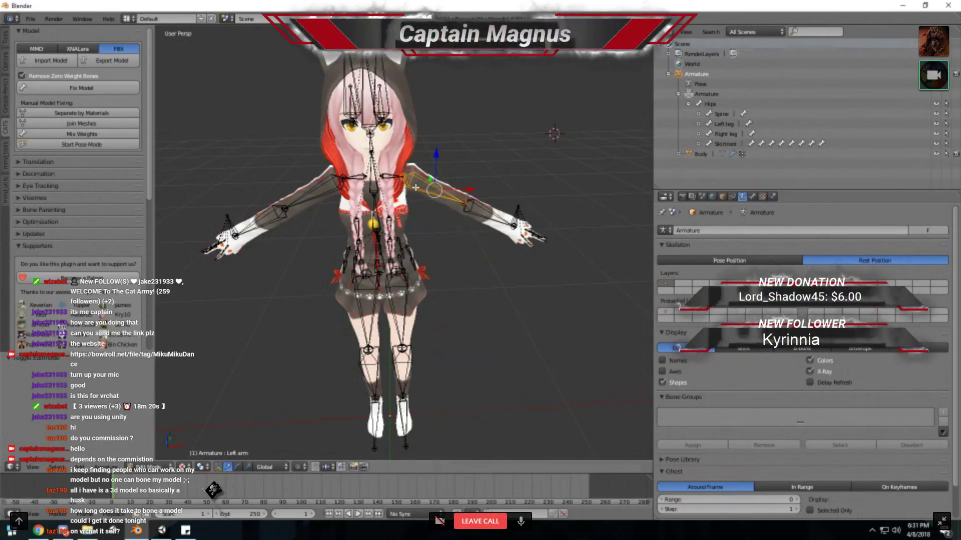
- Switch the armature from Edit Mode to Pose Mode and set its skeleton display to Pose Position
scroll(415, 187, "up", 4)
scroll(447, 168, "up", 4)
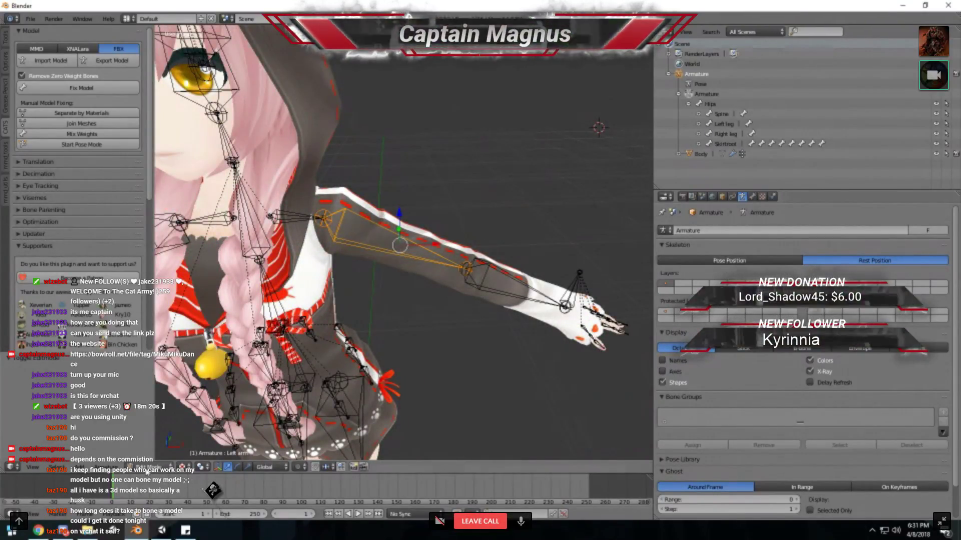
left_click(146, 468)
left_click(150, 429)
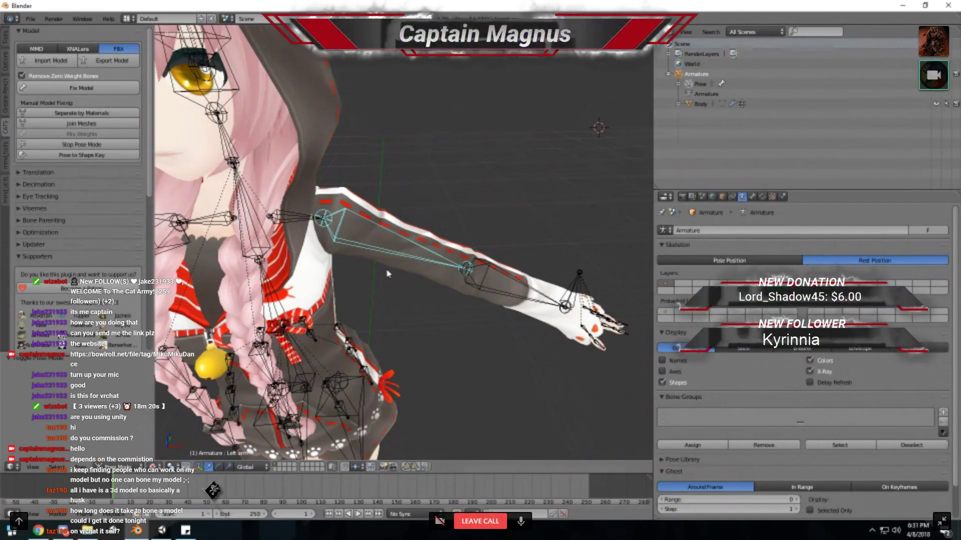
key("r")
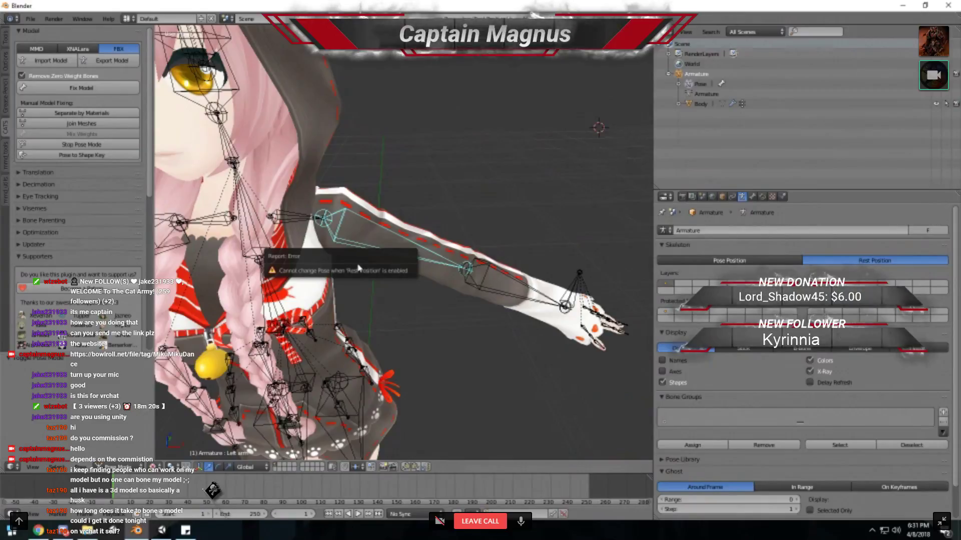
left_click(729, 260)
- Test the mesh deformation by rotating the Left arm bone, including a free trackball rotation, and cancel the rotation
key("r")
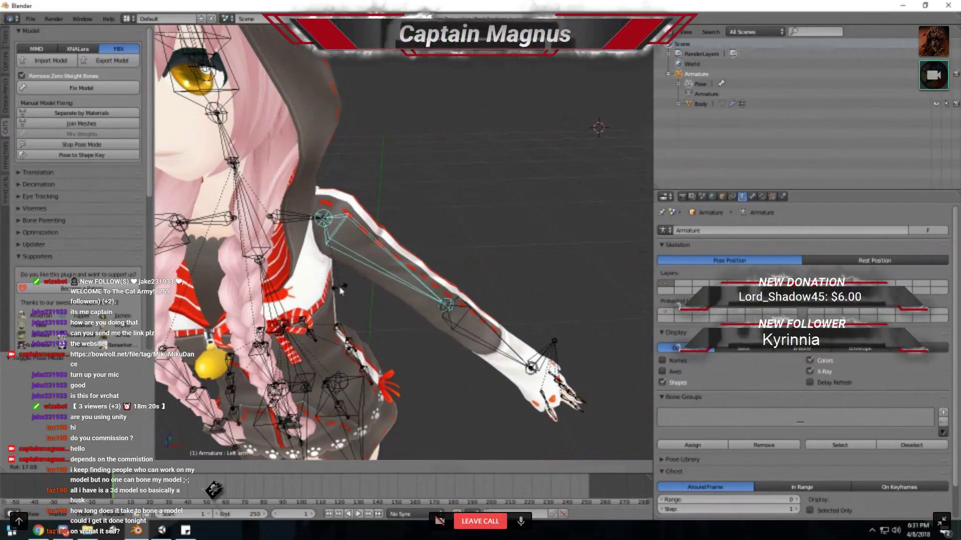
key("r")
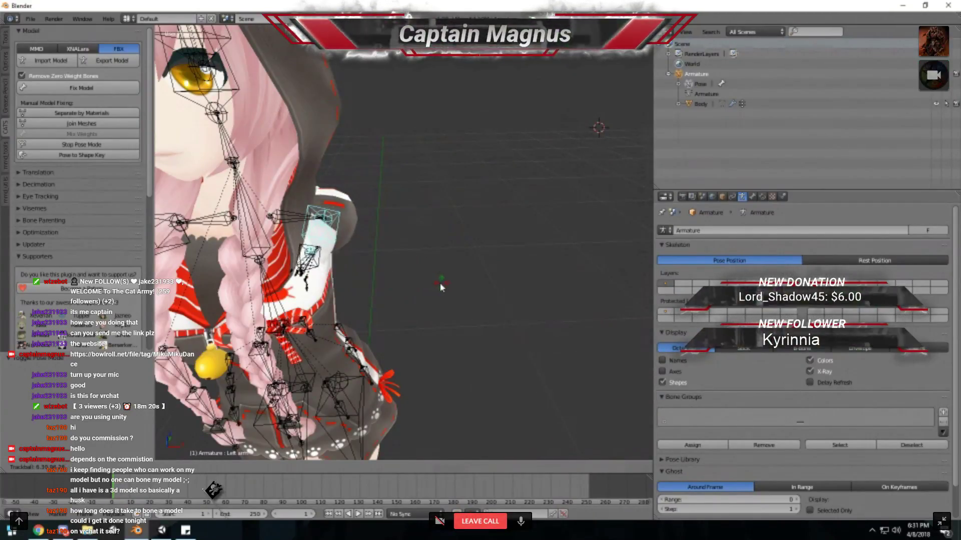
right_click(361, 292)
- Select the Left elbow bone, test its rotation on the forearm and cancel it
right_click(499, 271)
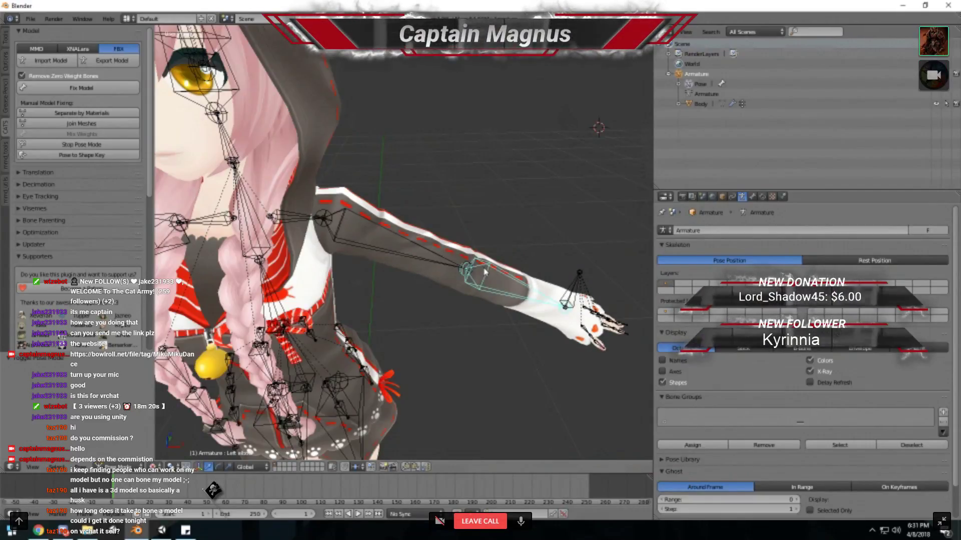
key("r")
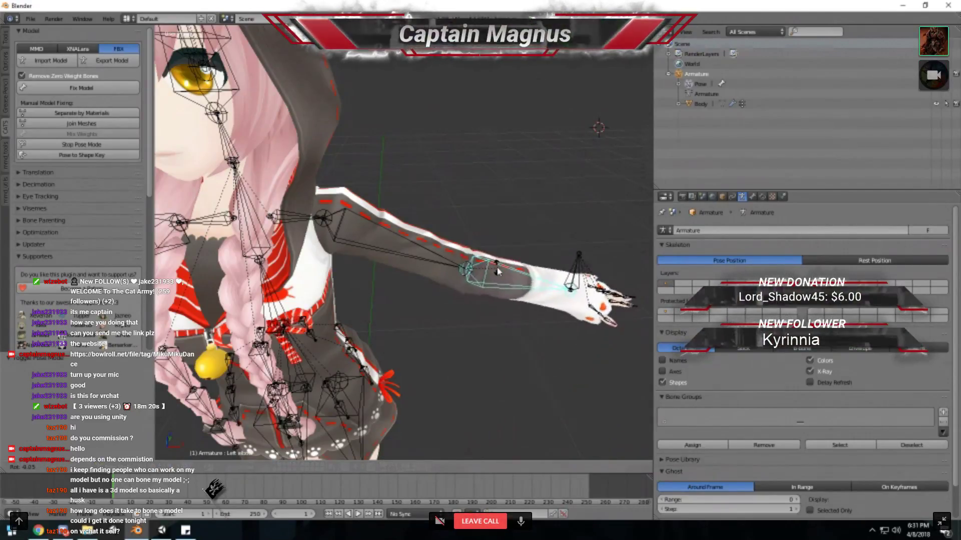
key("r")
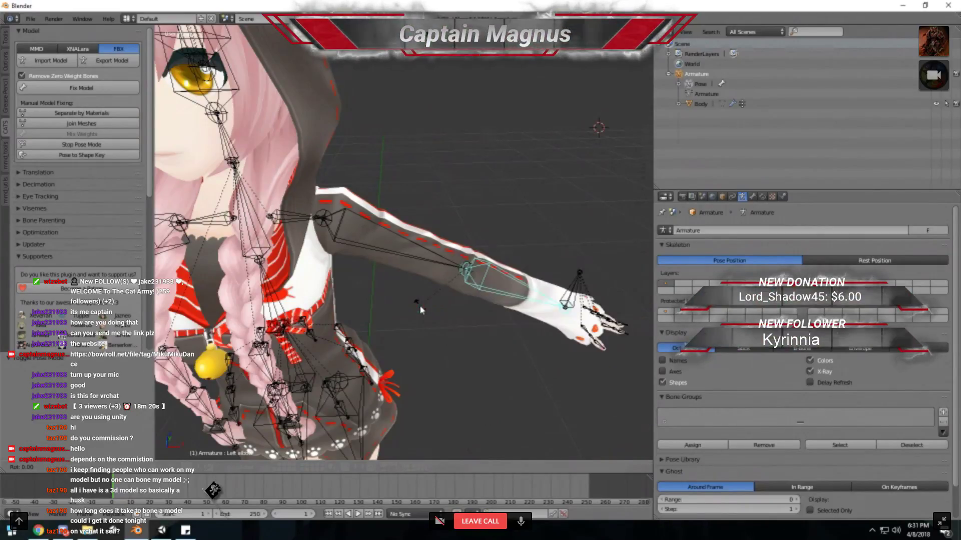
left_click(398, 313)
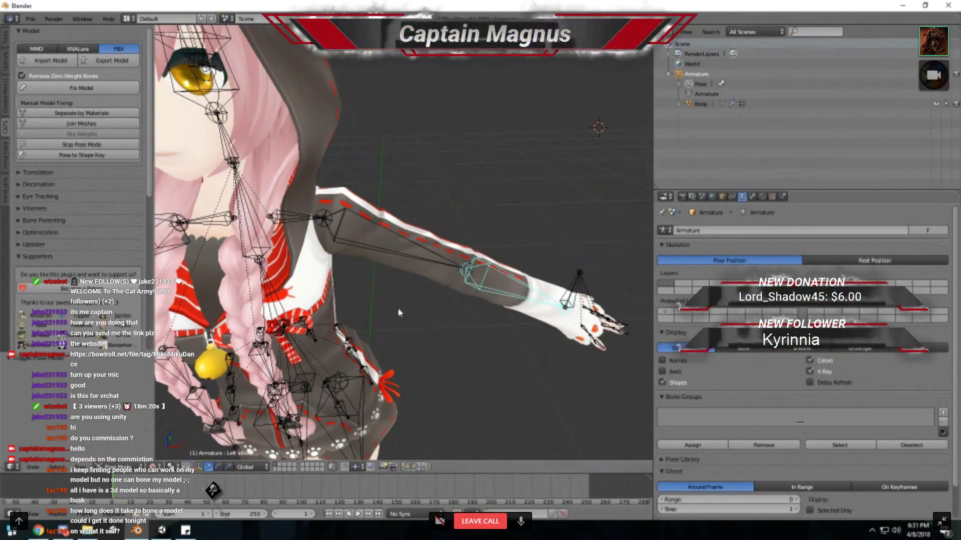
- Set the skeleton back to Rest Position and deselect all bones
left_click(940, 260)
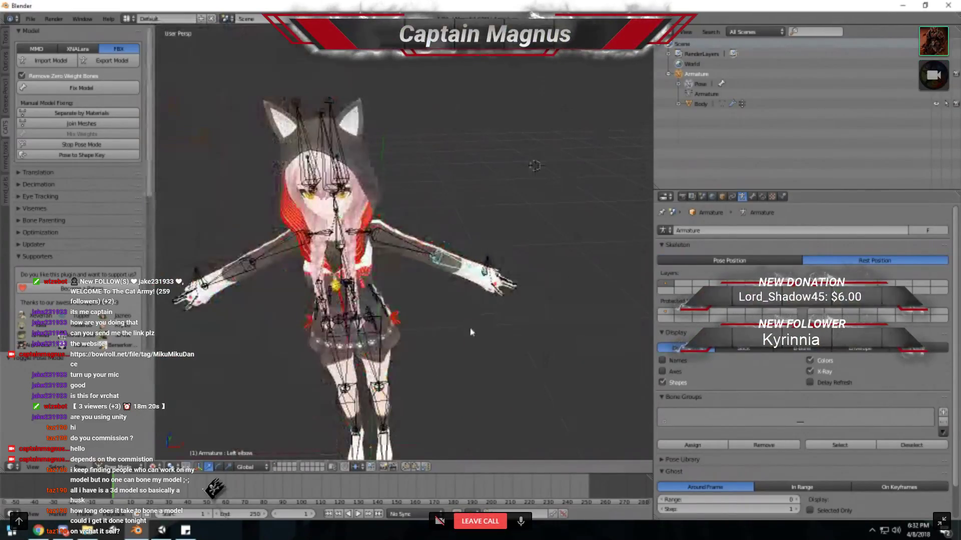
key("a")
middle_click_drag(464, 333, 479, 318)
scroll(439, 324, "down", 6)
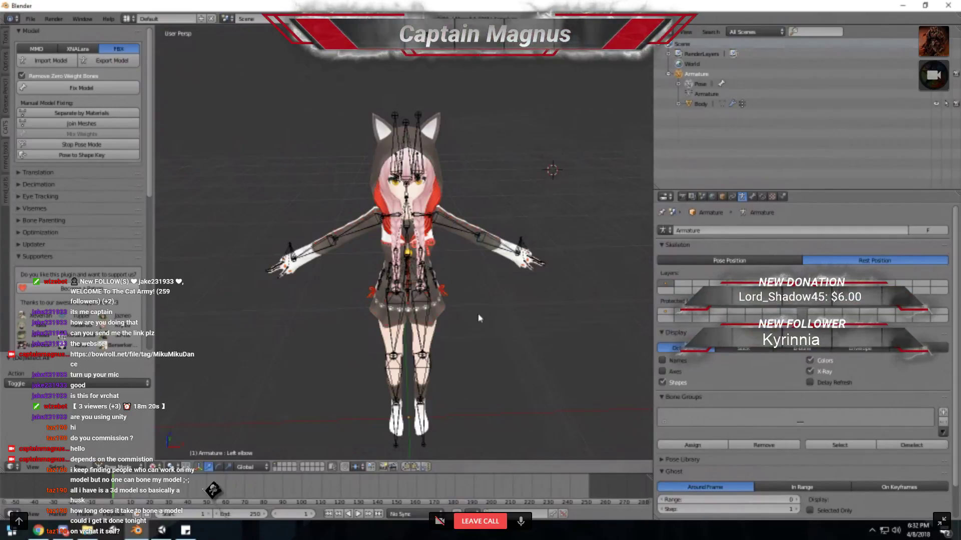
middle_click_drag(482, 320, 472, 318)
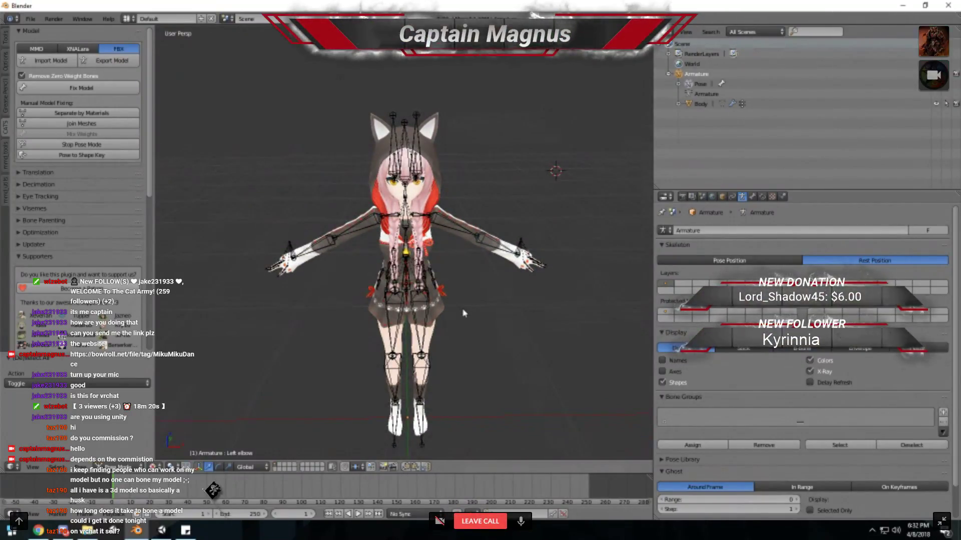
- Select the Left arm bone and switch the armature to Object Mode
right_click(464, 238)
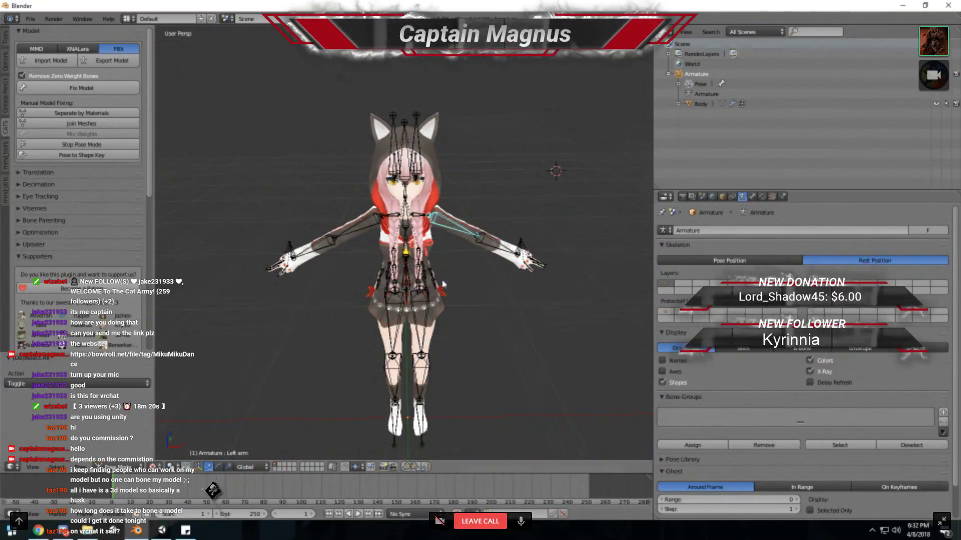
key("Tab")
left_click(152, 468)
left_click(151, 455)
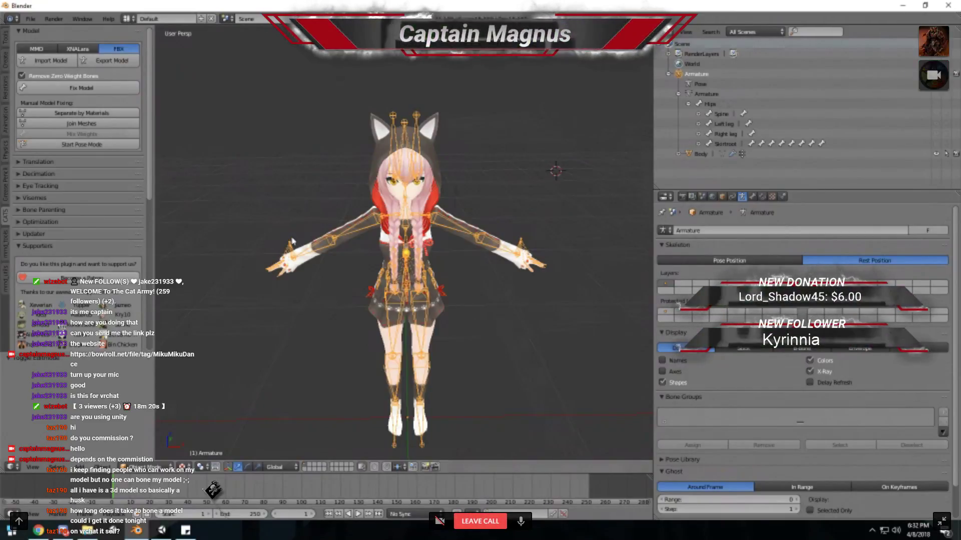
- Export the model with CATS as an FBX named LukaFBX into the PDF DLC LUKA folder on the Desktop
scroll(318, 252, "up", 1)
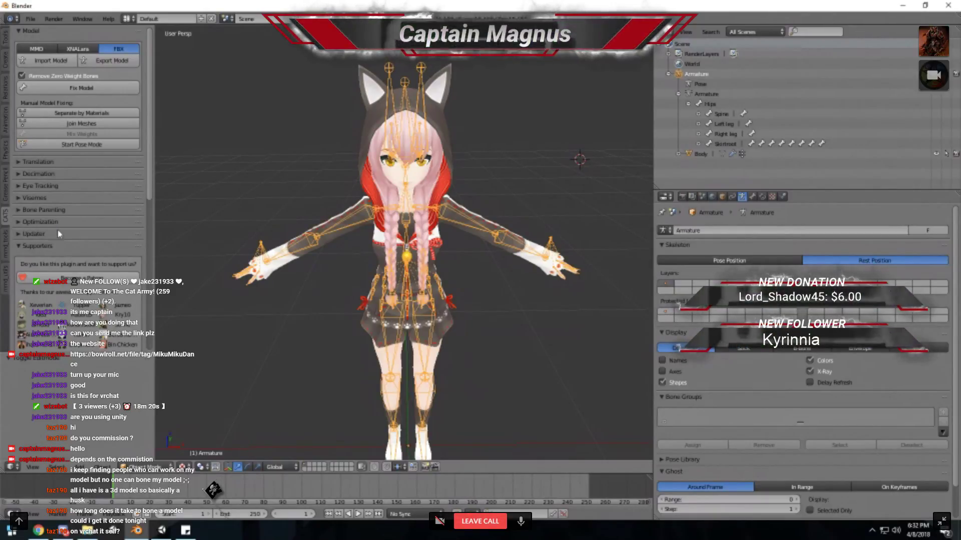
left_click(103, 62)
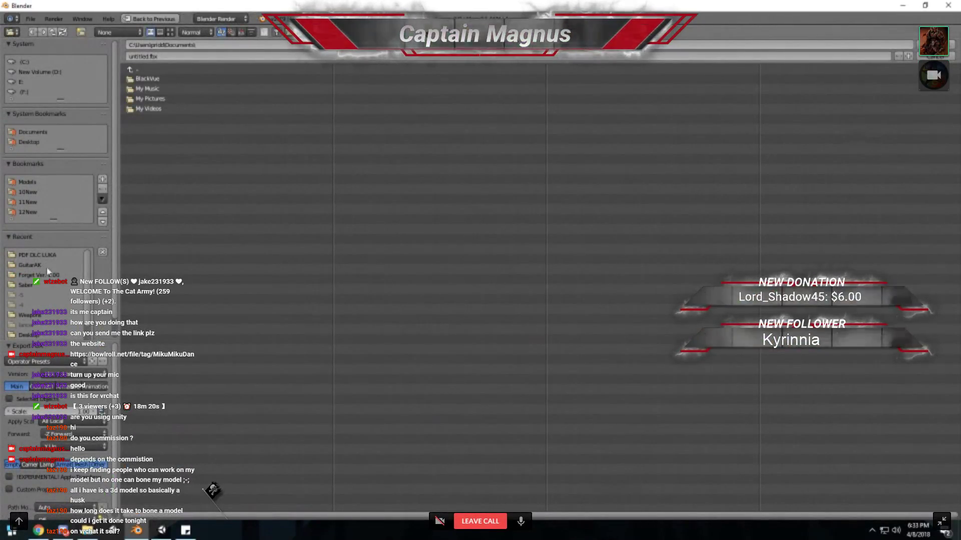
left_click(28, 143)
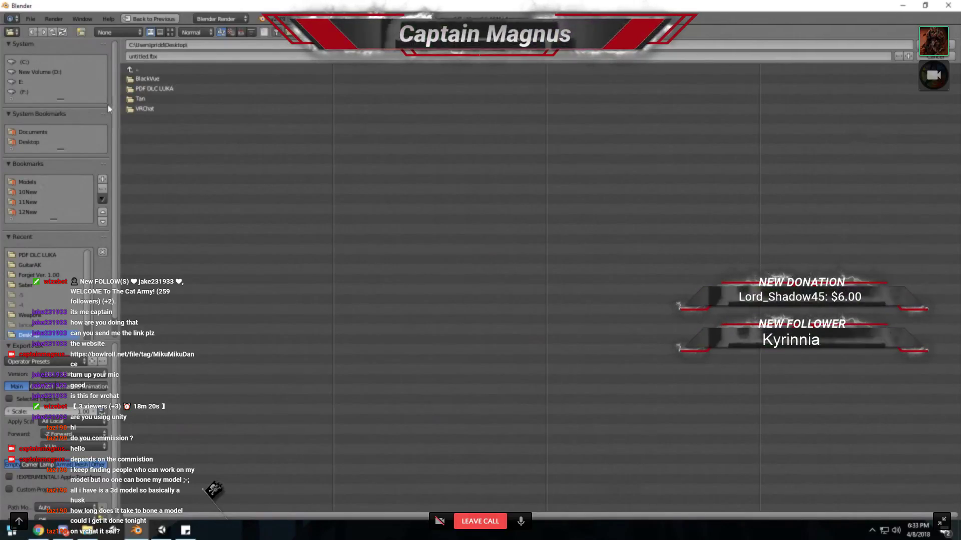
left_click(147, 90)
left_click(133, 57)
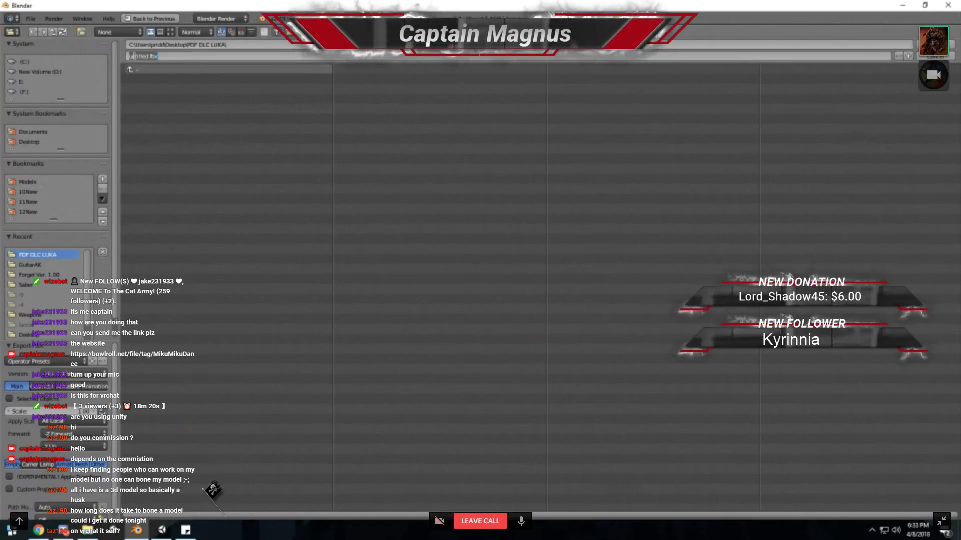
key("BackSpace")
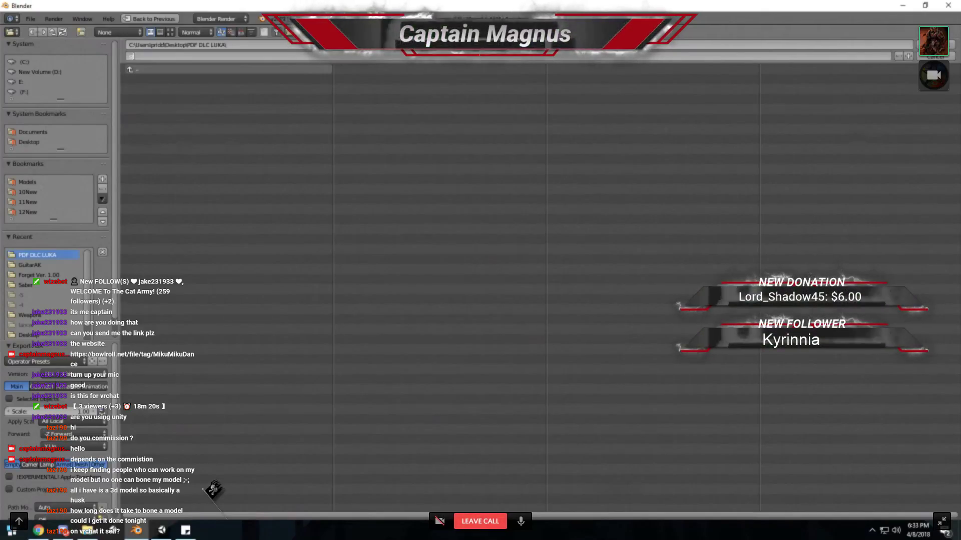
type("Luka")
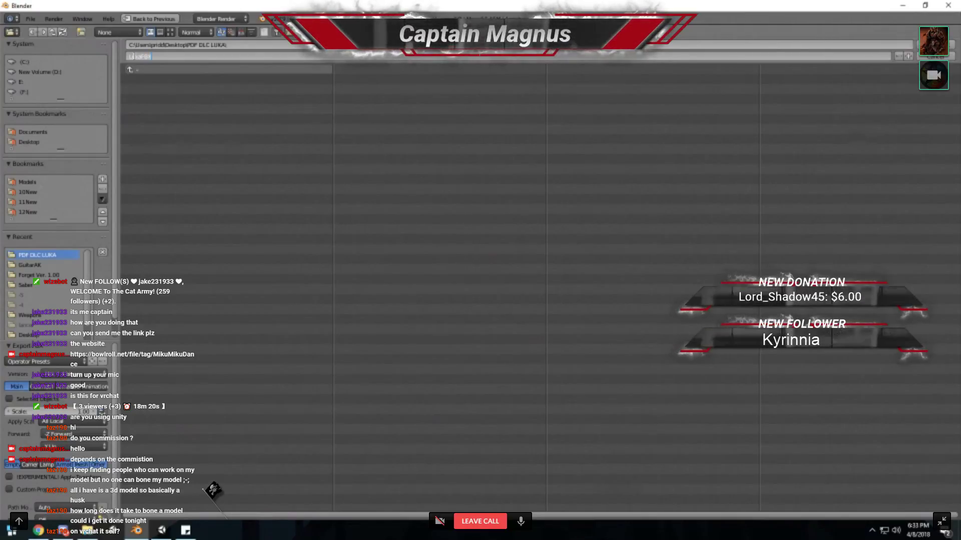
type("FBX")
key("Return")
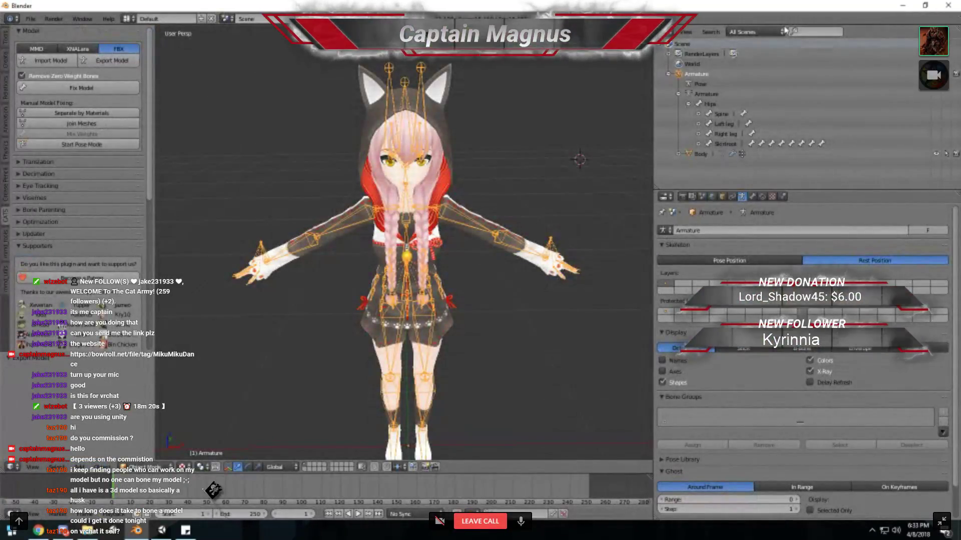
- Select the Body mesh and separate it by materials with CATS
right_click(447, 111)
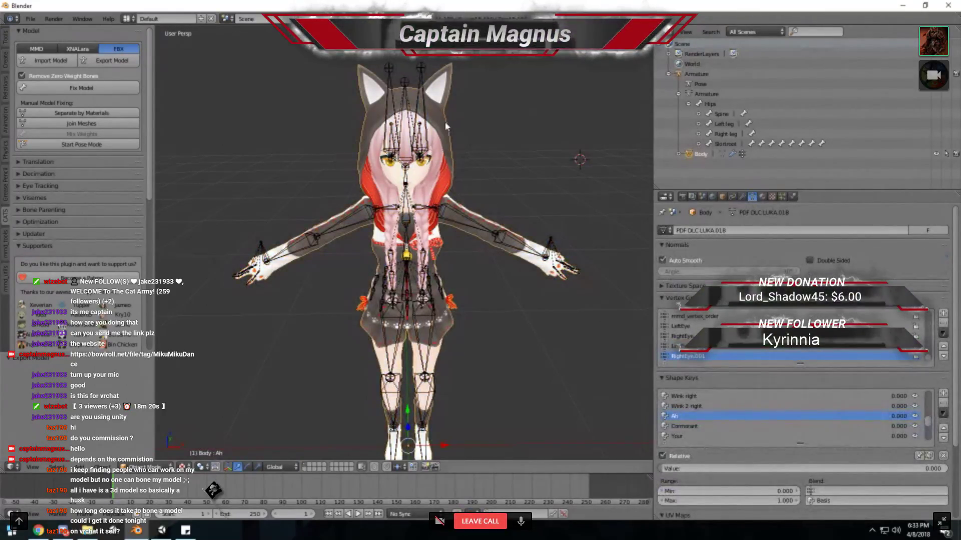
scroll(443, 142, "up", 5)
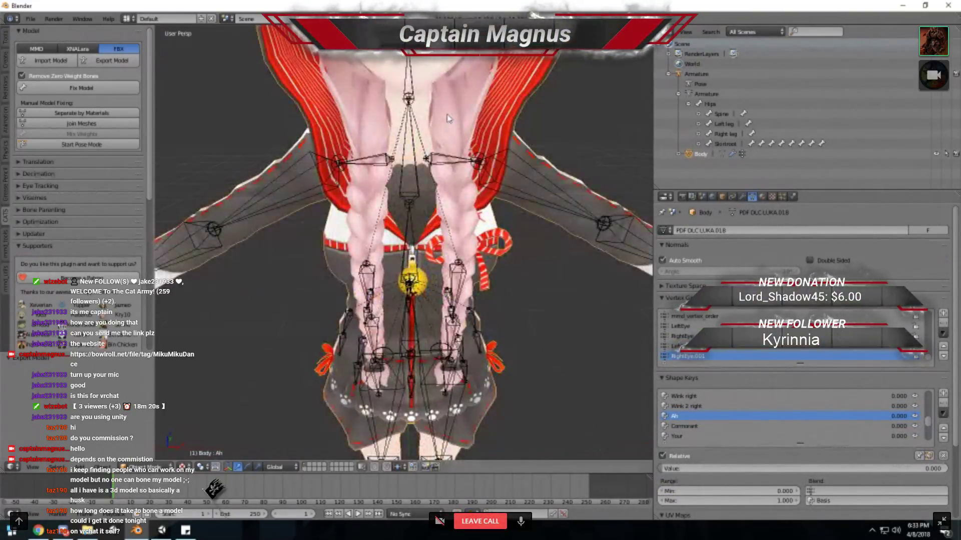
middle_click_drag(448, 119, 454, 183)
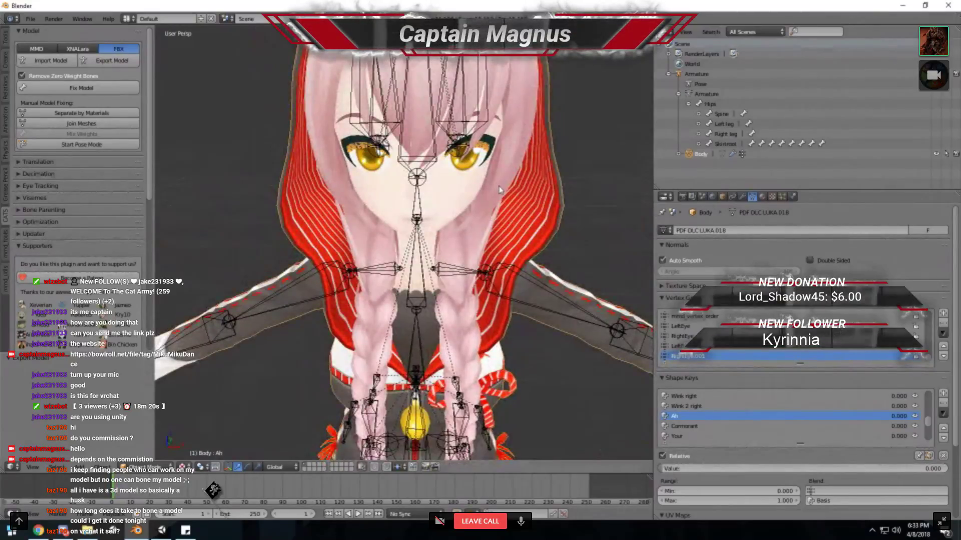
left_click(83, 113)
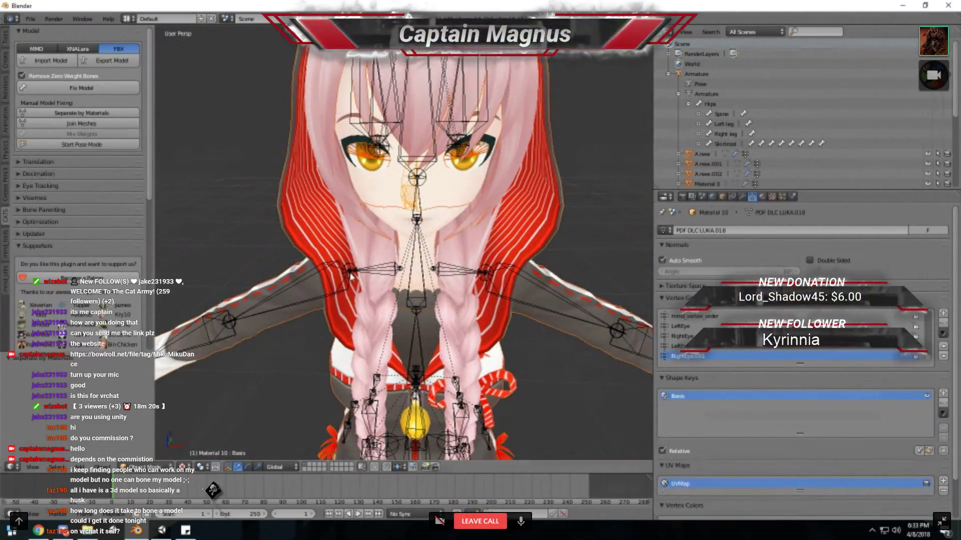
- Open the texture settings of the hair piece (Material 7) and replace its image with f_vita_luk106_body.png
left_click(772, 197)
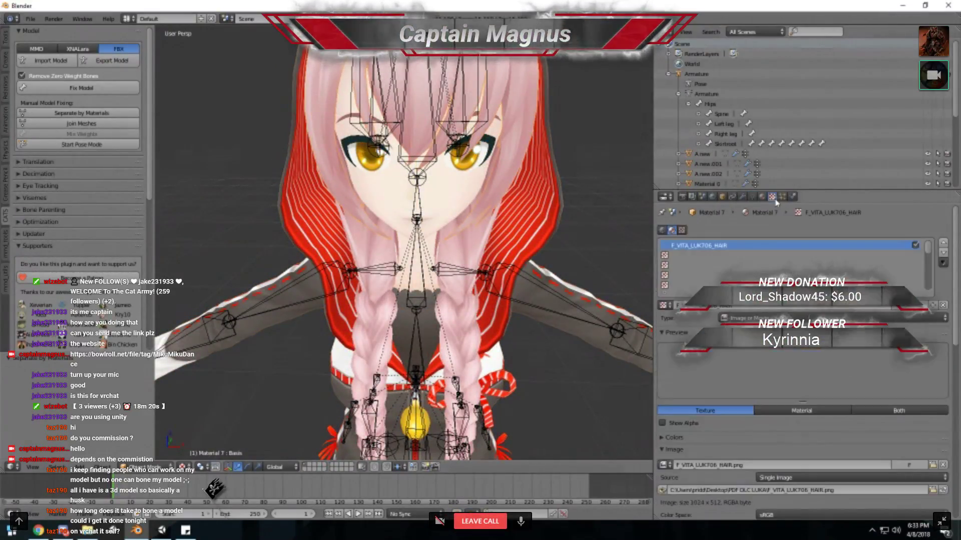
left_click(933, 490)
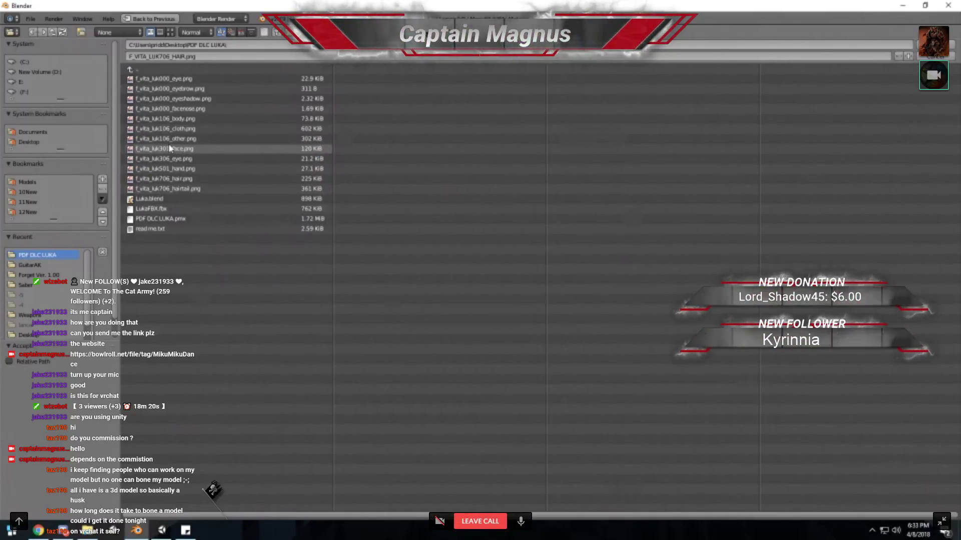
double_click(170, 121)
middle_click_drag(368, 168, 347, 177)
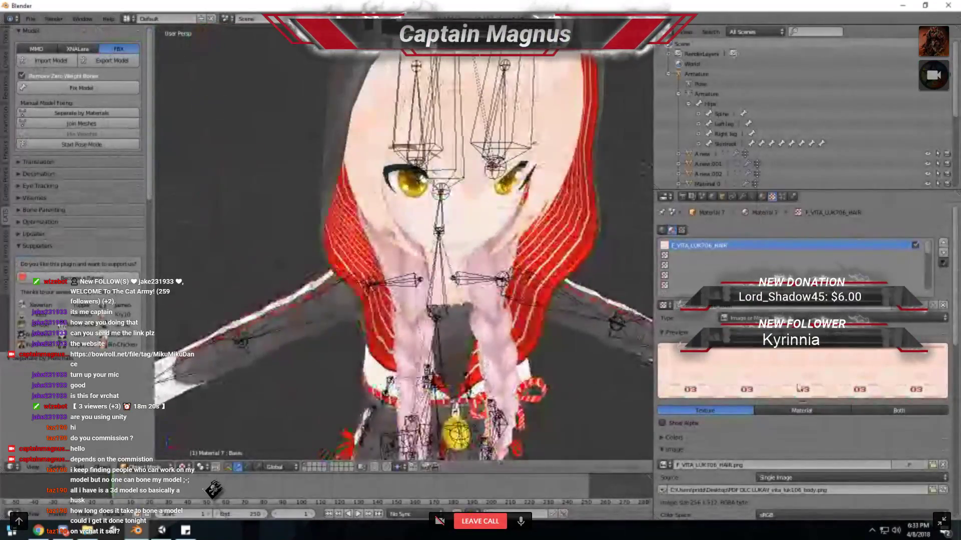
- Replace the hair piece's texture image with f_vita_luk706_hairtail.png
left_click(934, 490)
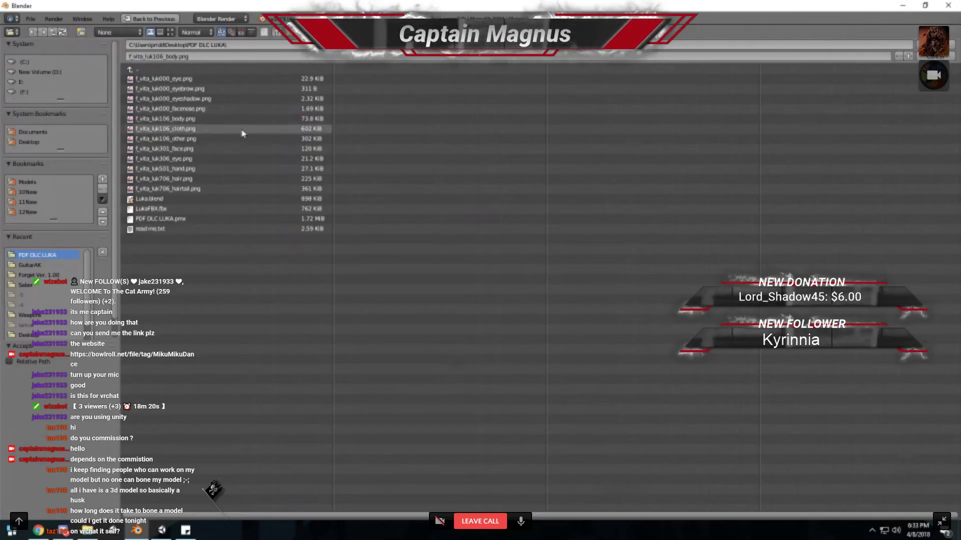
double_click(180, 189)
scroll(178, 188, "up", 2)
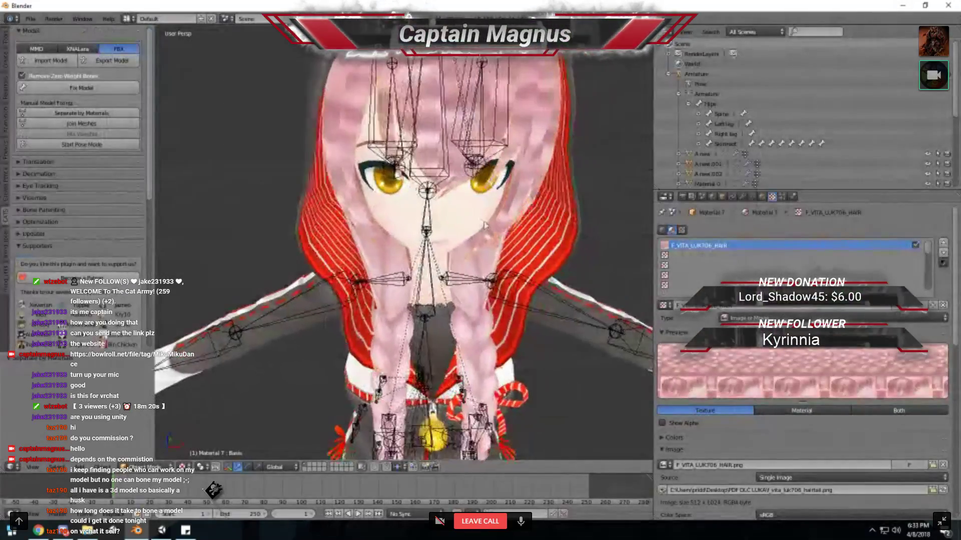
- Replace the hair piece's texture image with f_vita_luk106_cloth.png and view the whole model
left_click(932, 489)
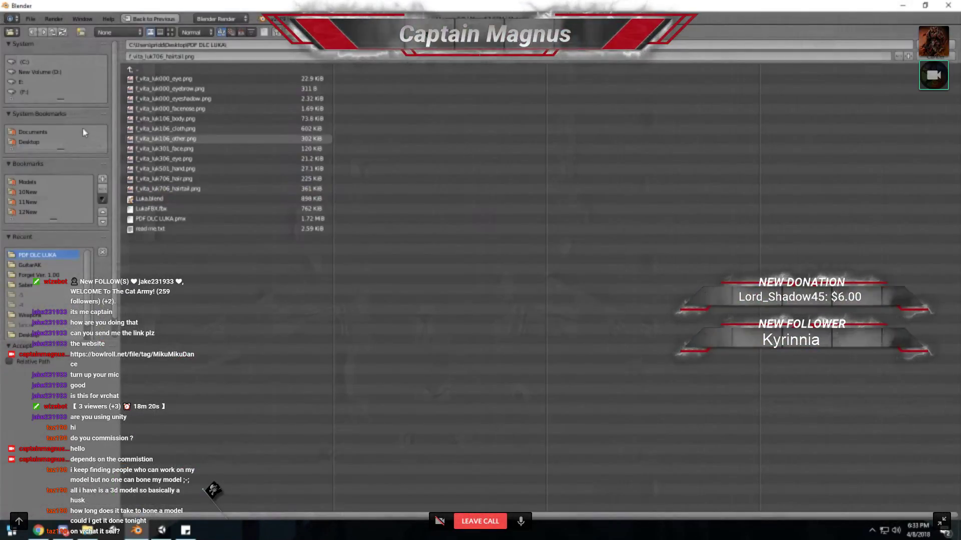
double_click(156, 131)
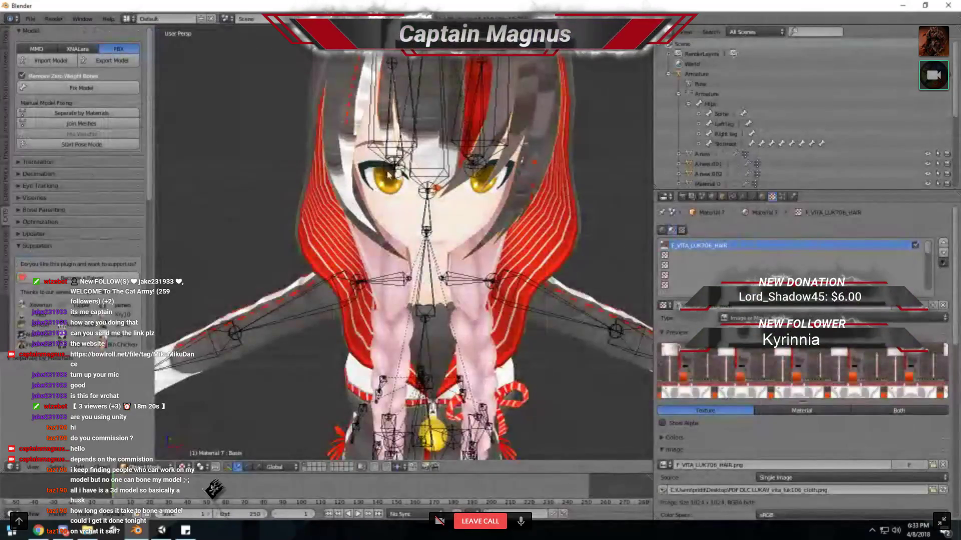
middle_click_drag(360, 162, 376, 188)
scroll(320, 193, "down", 5)
scroll(427, 178, "down", 3)
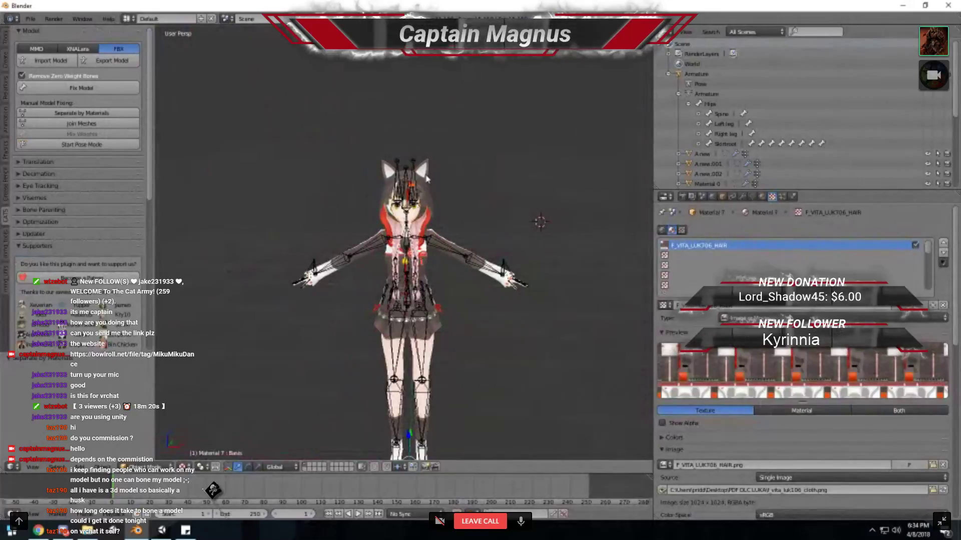
- Undo the hair texture swaps and the separation by materials, returning to the single Body mesh
right_click(422, 226)
scroll(422, 225, "up", 3)
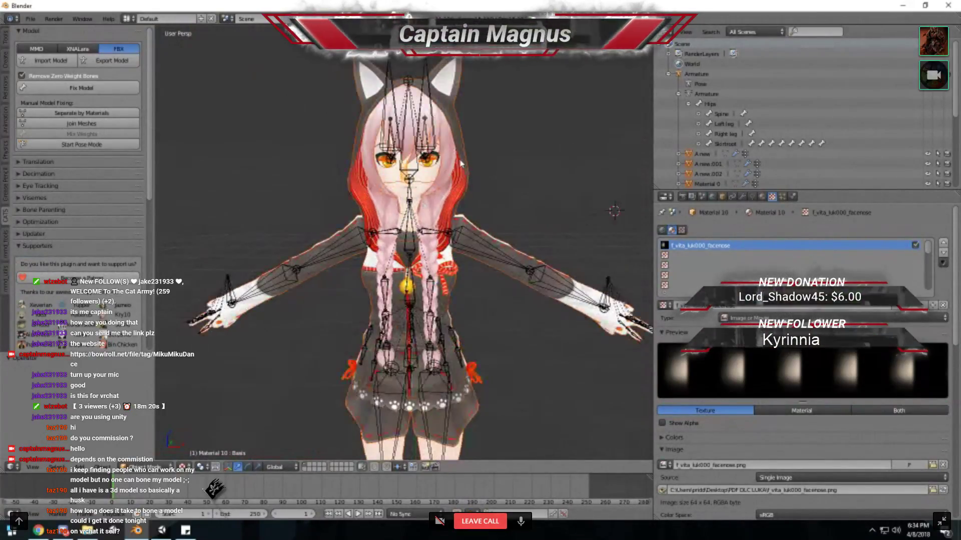
key("ctrl+z")
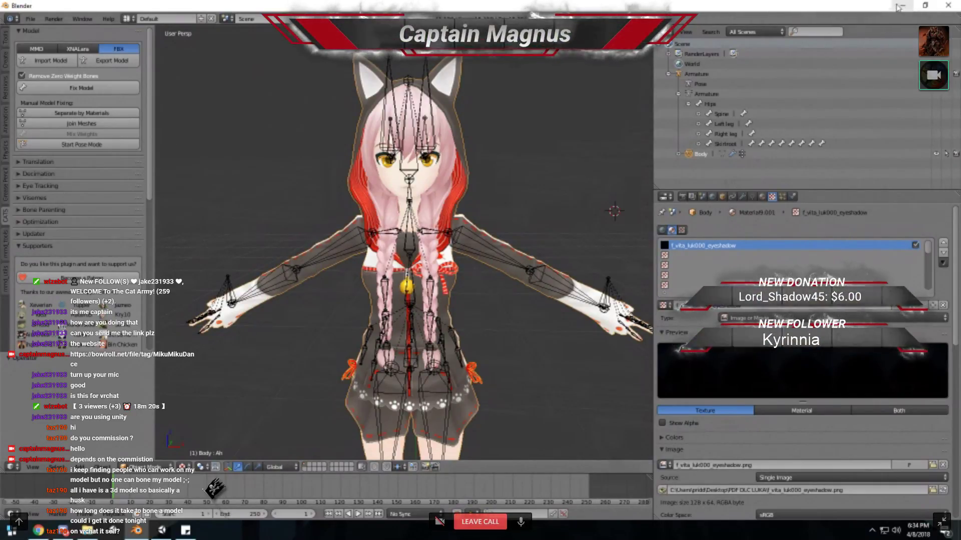
- Switch to the Unity VRChat Avatars project and regroup the PDF DLC LUKA folder with the other desktop icons
scroll(119, 181, "down", 2)
scroll(112, 187, "up", 2)
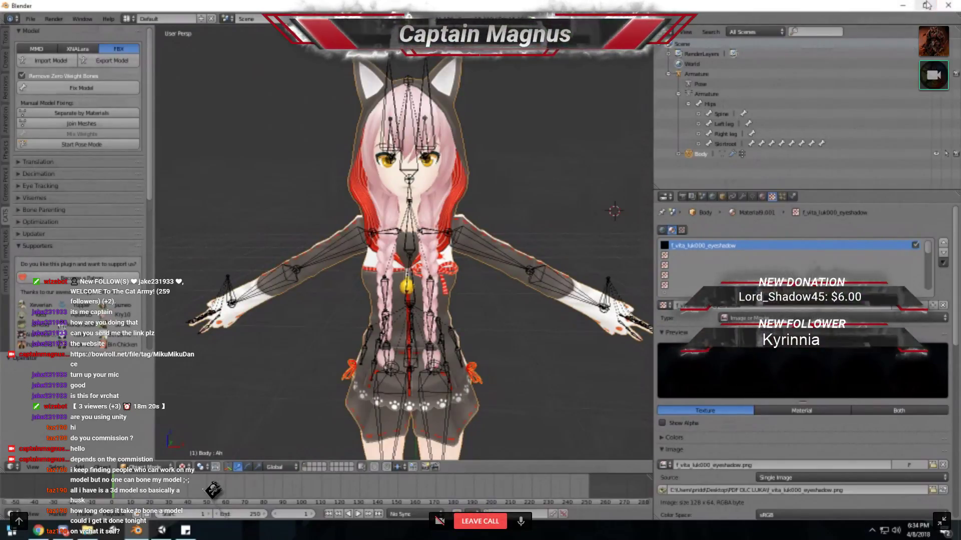
left_click(911, 12)
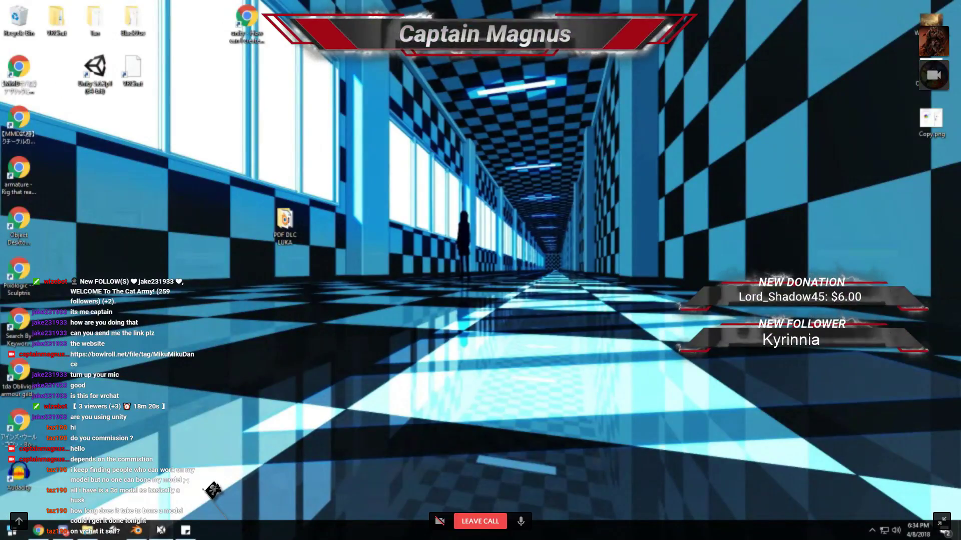
left_click(161, 530)
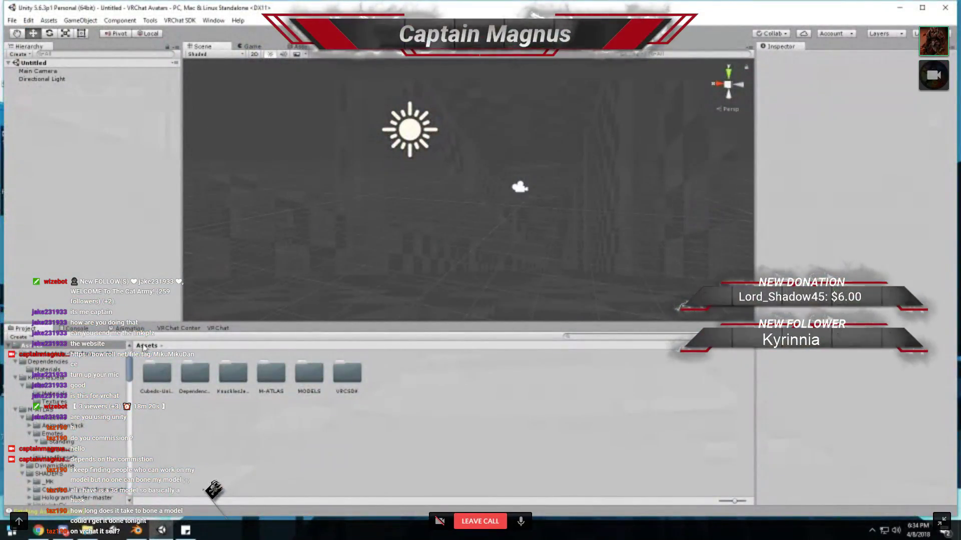
left_click_drag(399, 10, 382, 109)
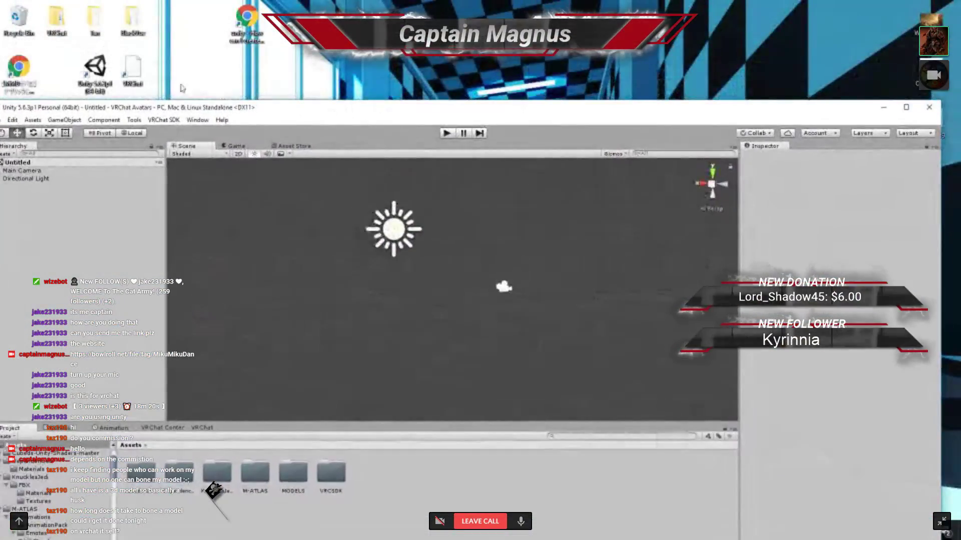
left_click_drag(199, 115, 218, 286)
left_click_drag(285, 220, 56, 74)
left_click_drag(200, 281, 199, 122)
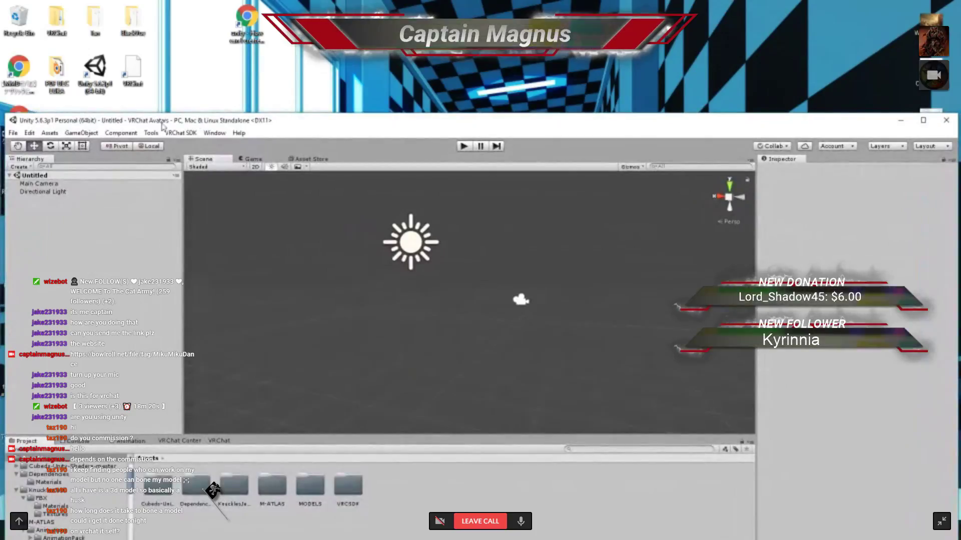
- Check the file name and extension of LukaFBX.fbx in the PDF DLC LUKA desktop folder, then close the folder
double_click(57, 74)
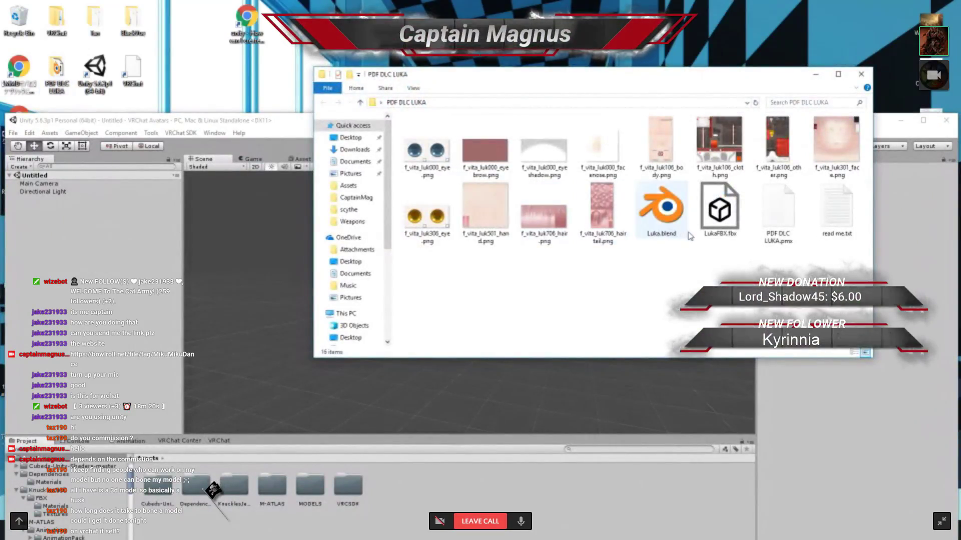
left_click(722, 233)
left_click(724, 234)
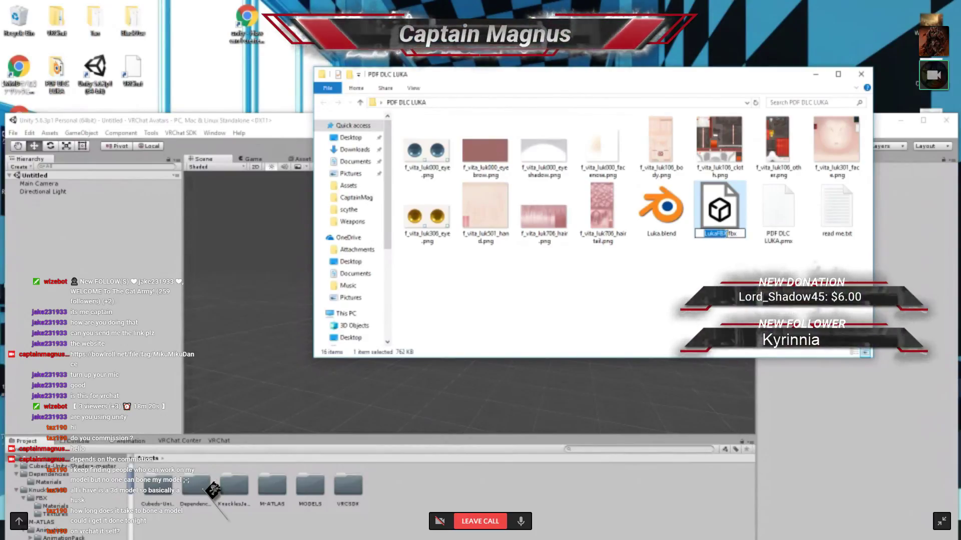
left_click_drag(728, 234, 739, 237)
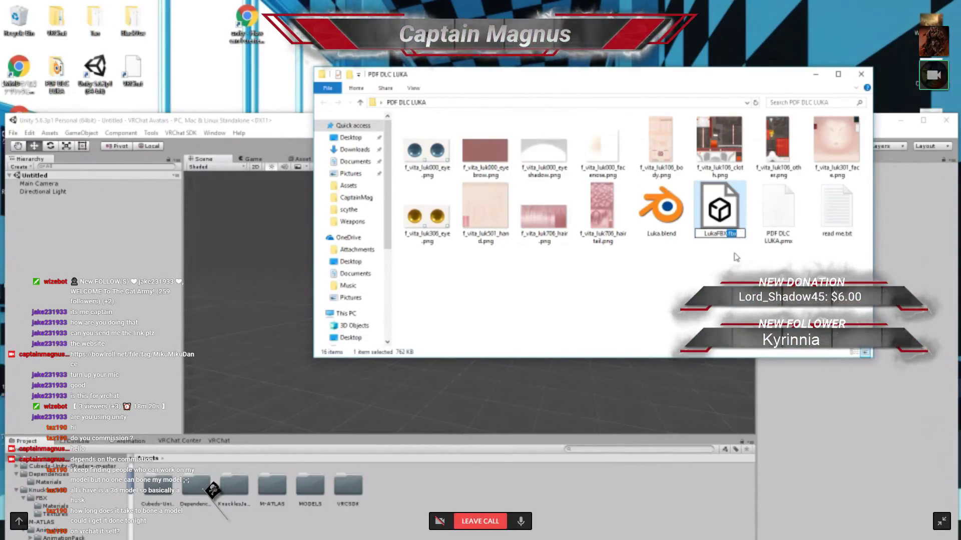
left_click(616, 311)
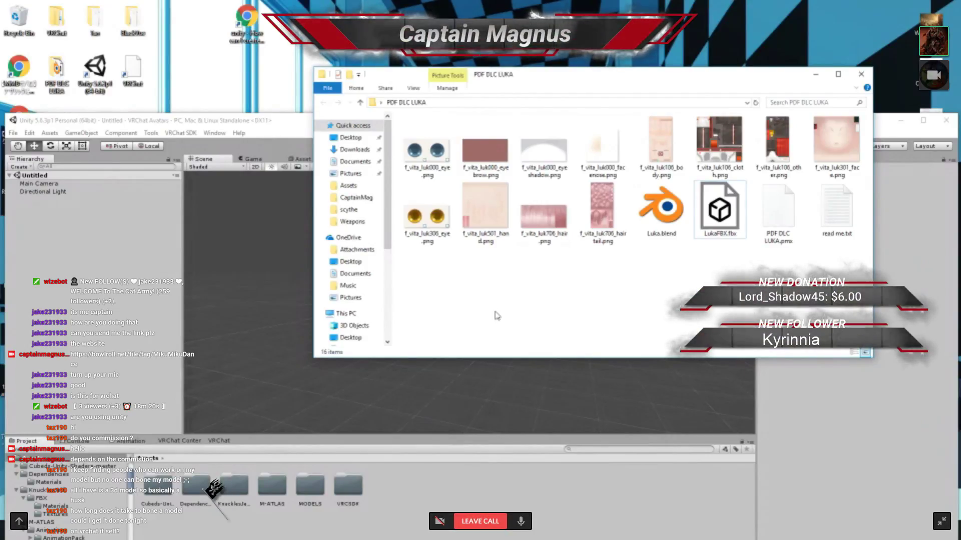
left_click(860, 74)
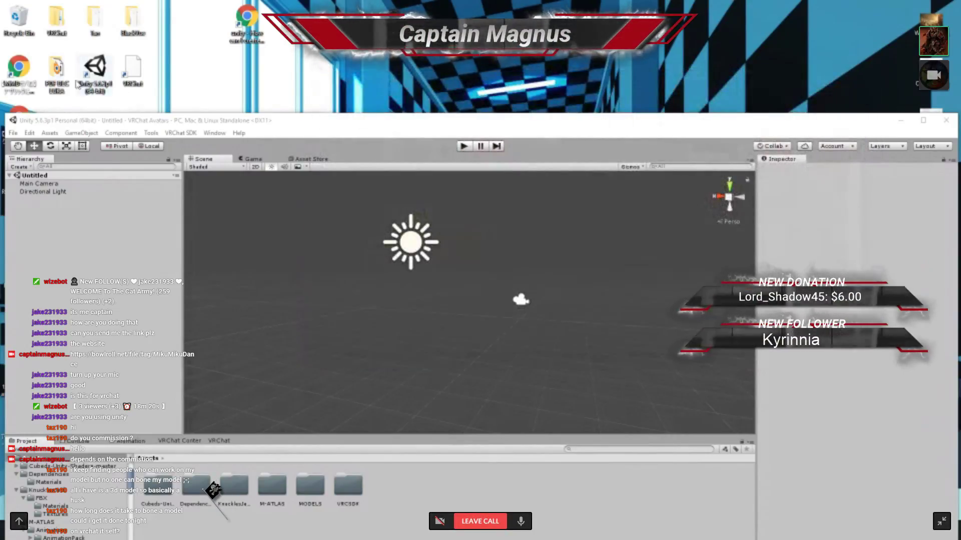
- Import the PDF DLC LUKA folder from the desktop into the Unity project's Assets
left_click_drag(268, 121, 960, 143)
left_click(107, 94)
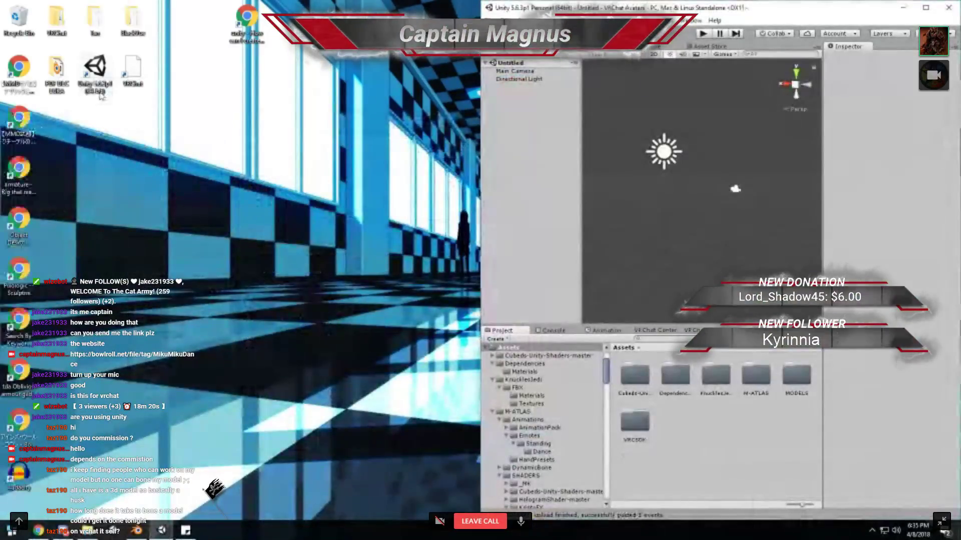
left_click_drag(57, 71, 728, 435)
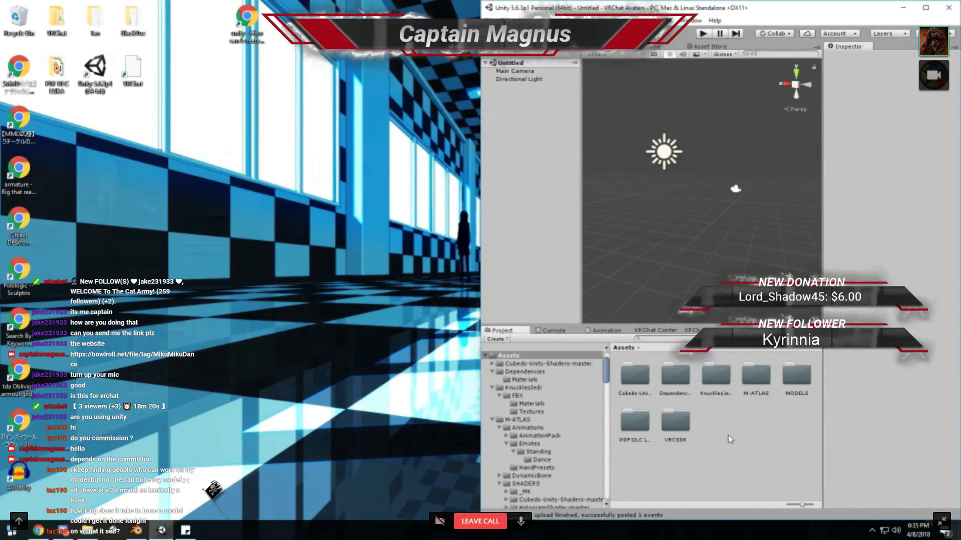
- Delete the KnucklesJedi folder from the Assets and open the imported PDF DLC LUKA folder
double_click(776, 11)
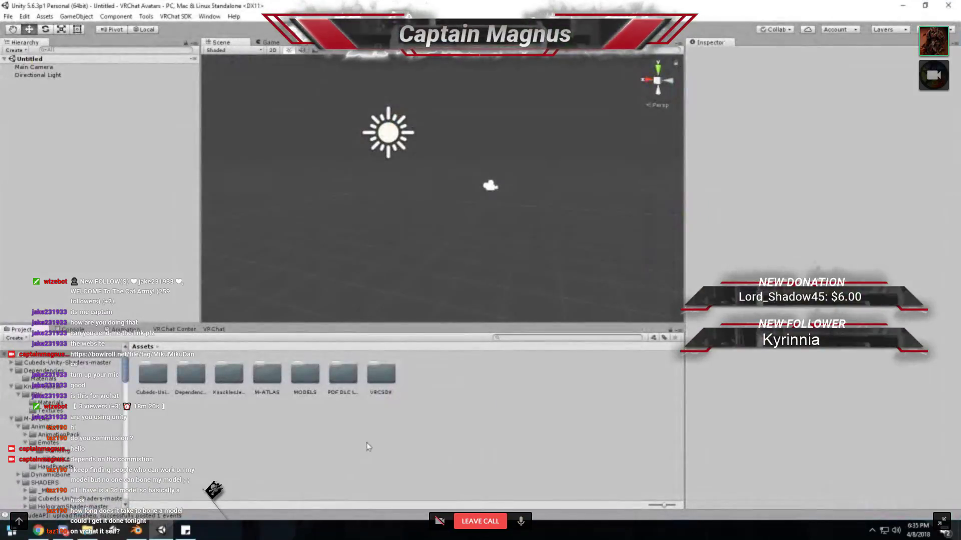
left_click(243, 379)
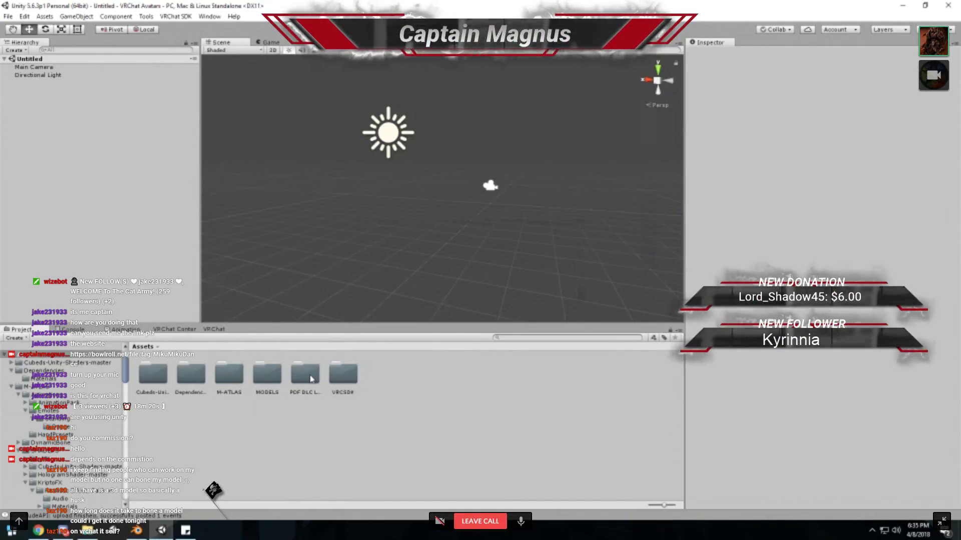
double_click(307, 375)
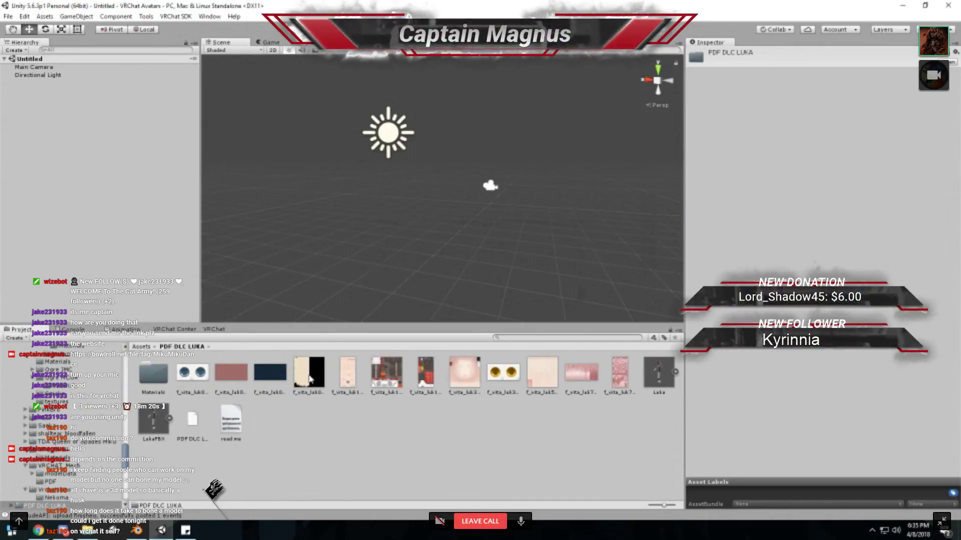
- Place the LukaFBX model in the scene and set its X, Y and Z position to 0
left_click_drag(153, 422, 420, 226)
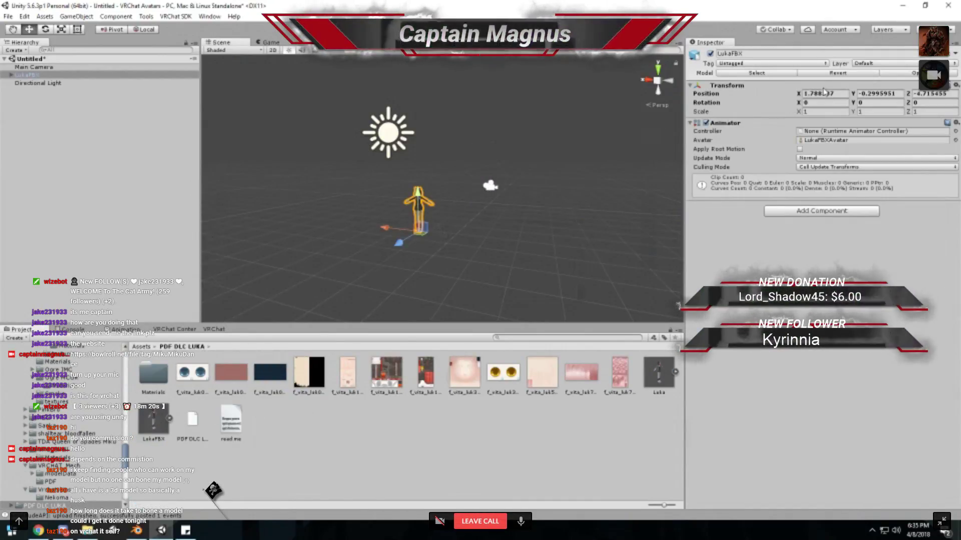
left_click(824, 94)
type("0")
left_click(934, 86)
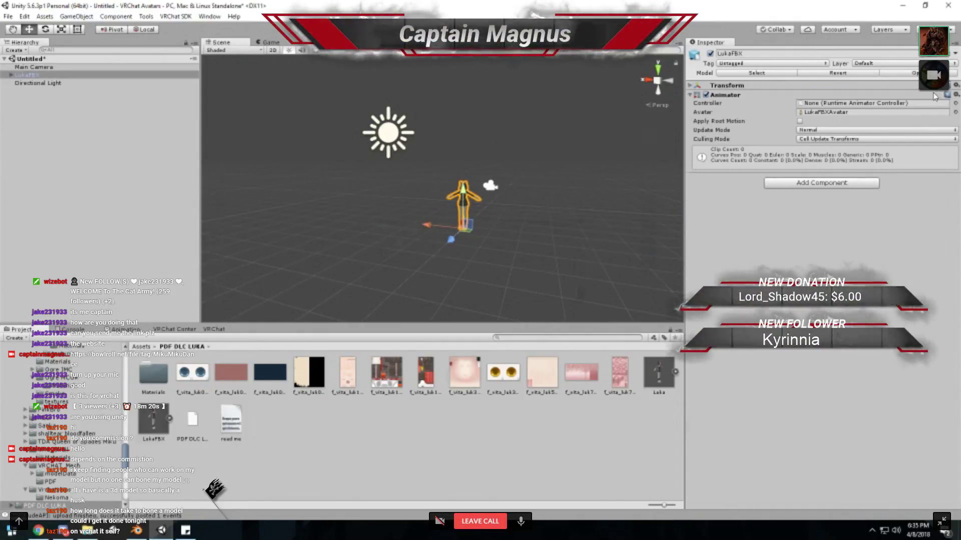
left_click(872, 87)
left_click(924, 94)
type("0")
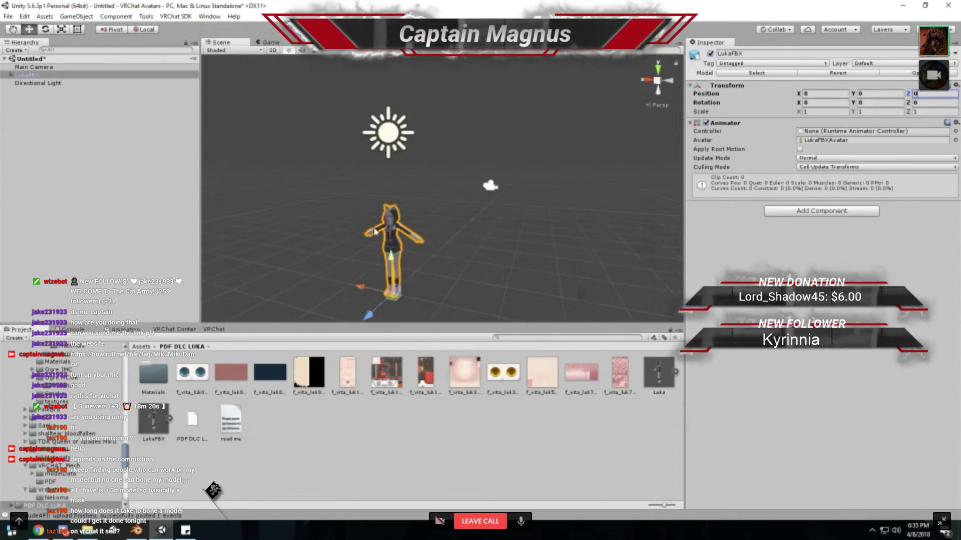
- Examine the placed LukaFBX model from the front and delete it from the scene
middle_click_drag(375, 231, 447, 205)
key("f")
scroll(449, 206, "up", 3)
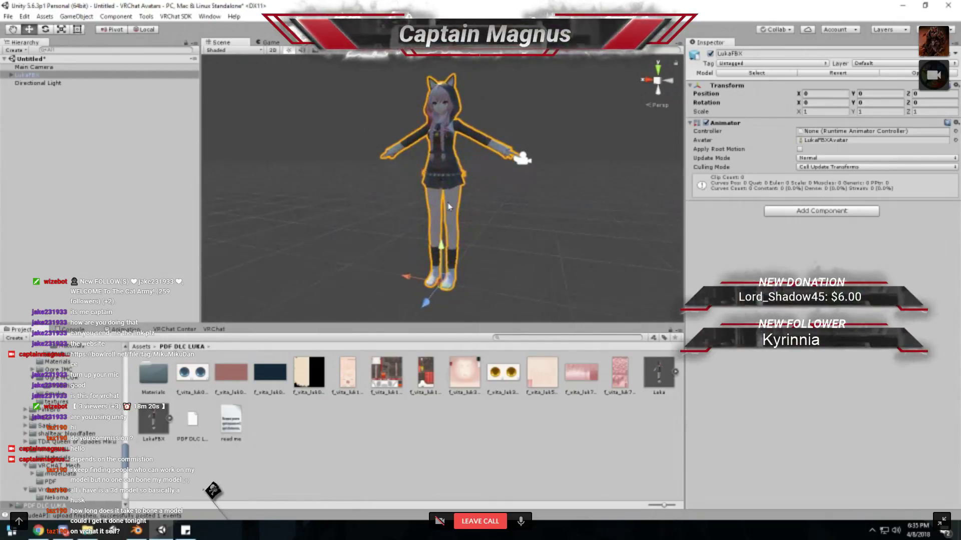
scroll(449, 207, "up", 5)
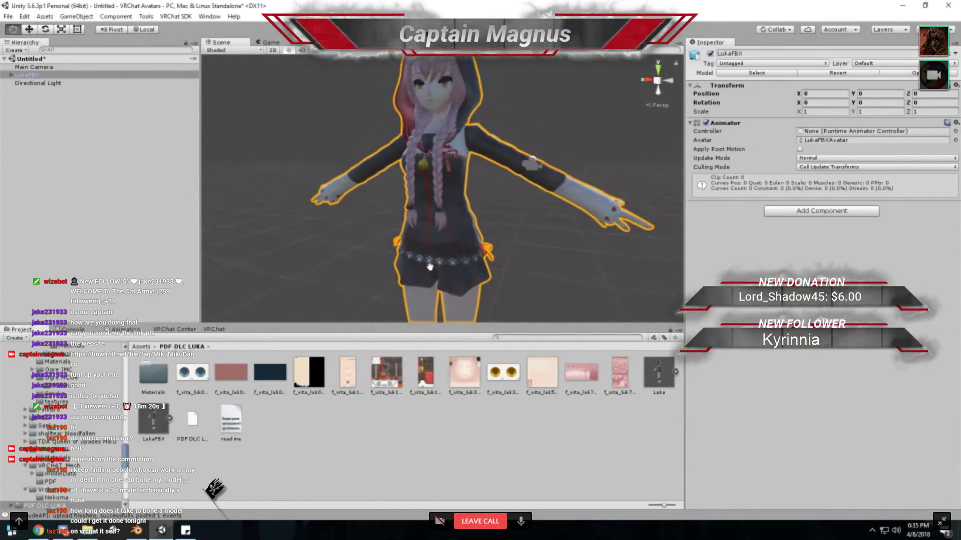
scroll(444, 262, "down", 2)
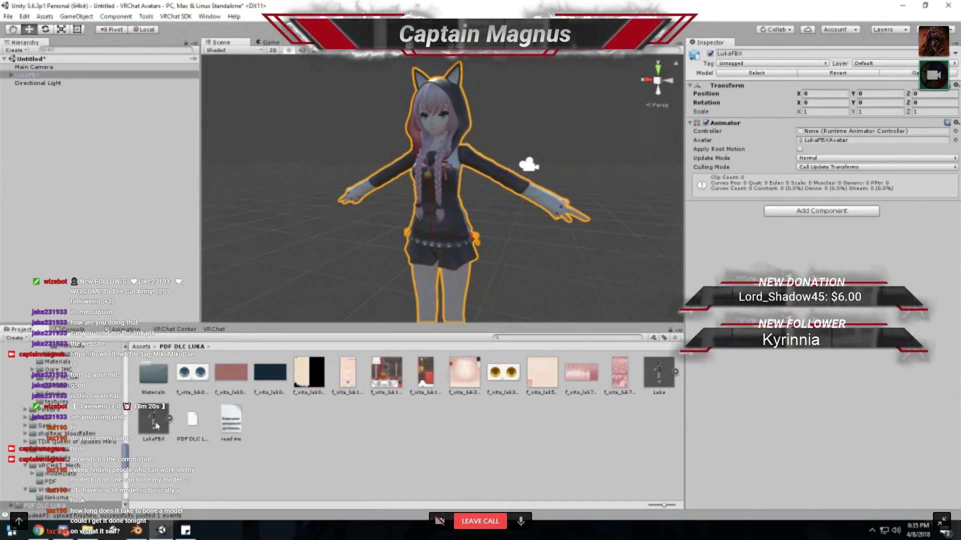
key("Delete")
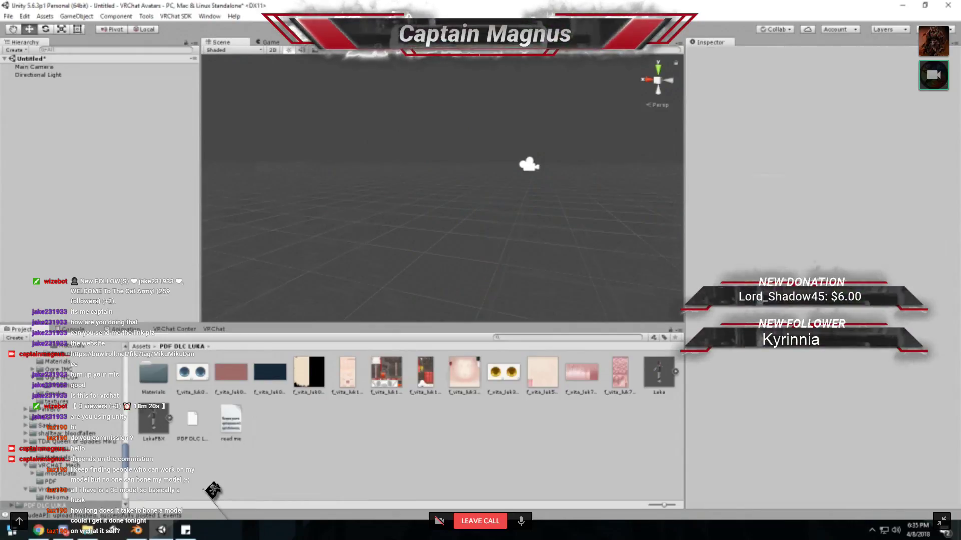
- Set LukaFBX's rig animation type to Humanoid and open its avatar configuration, discarding the scene changes and applying the import settings
left_click(163, 426)
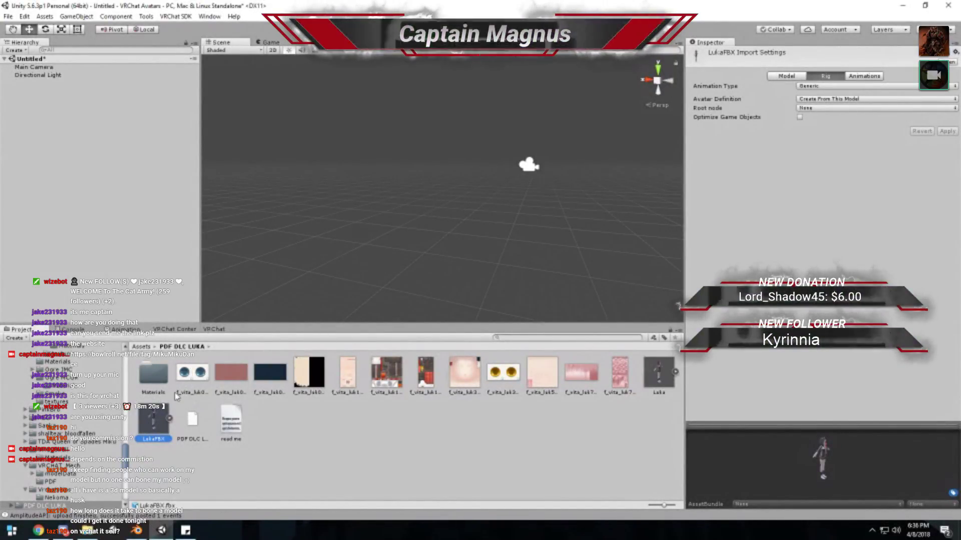
left_click(828, 88)
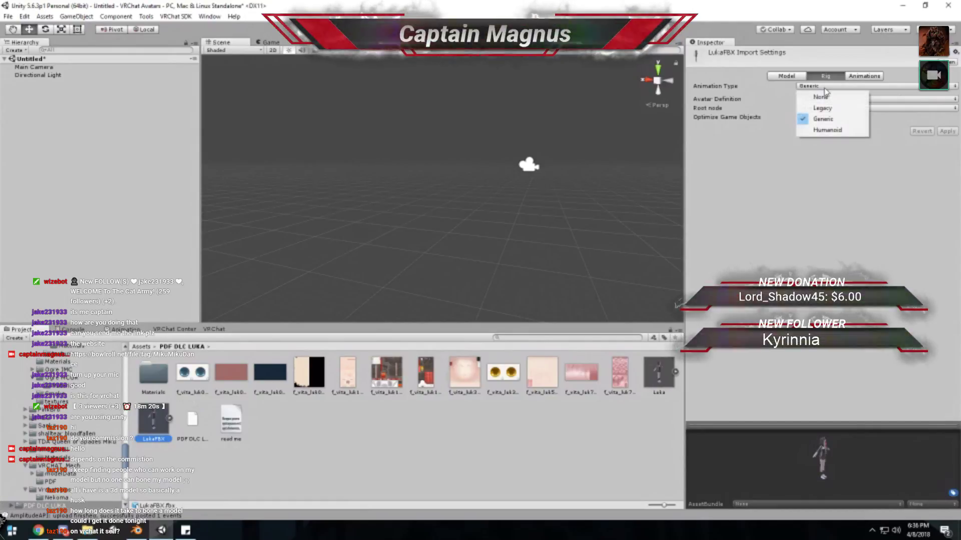
left_click(827, 130)
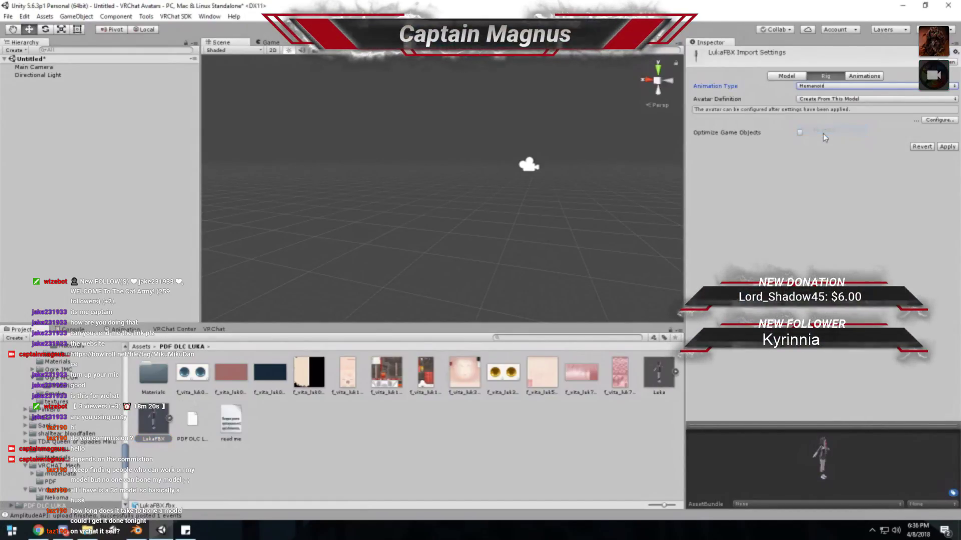
left_click(937, 121)
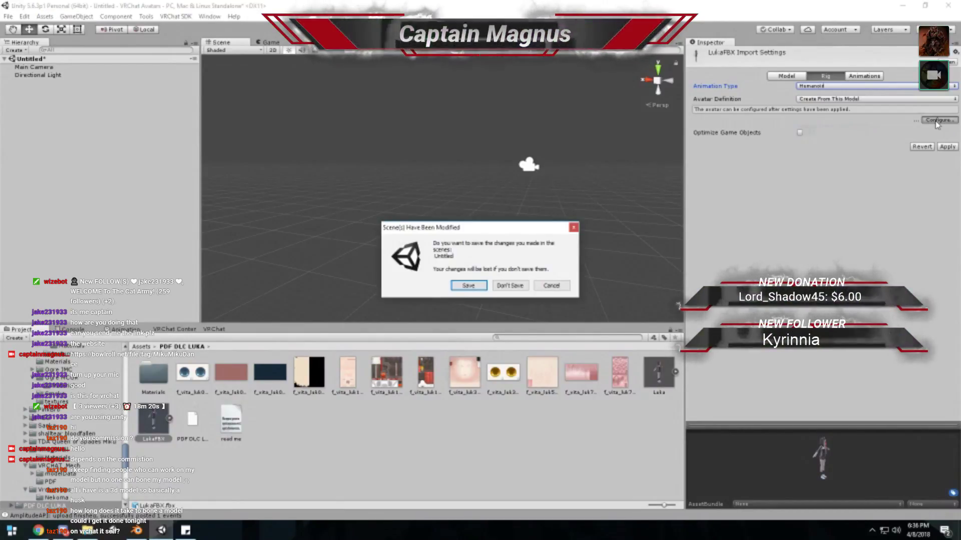
left_click(511, 285)
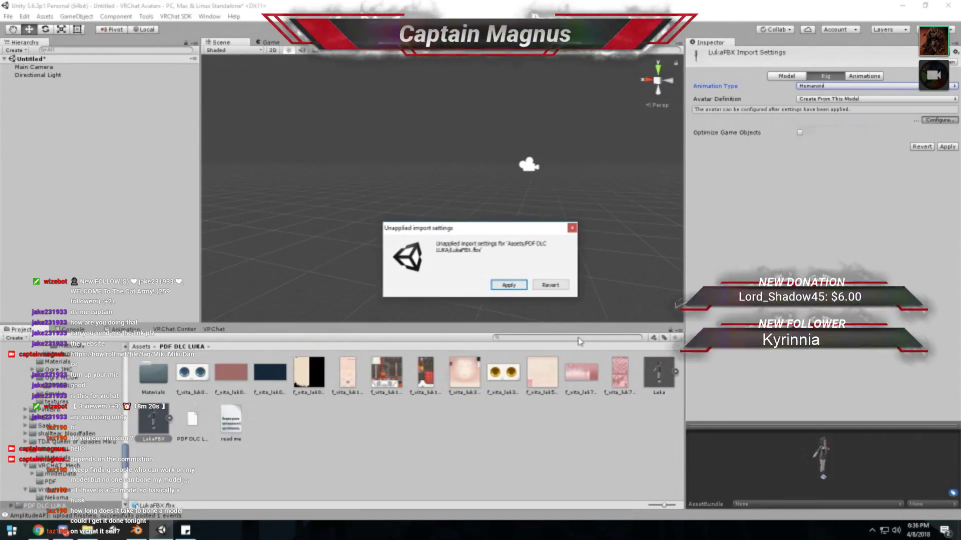
left_click(510, 286)
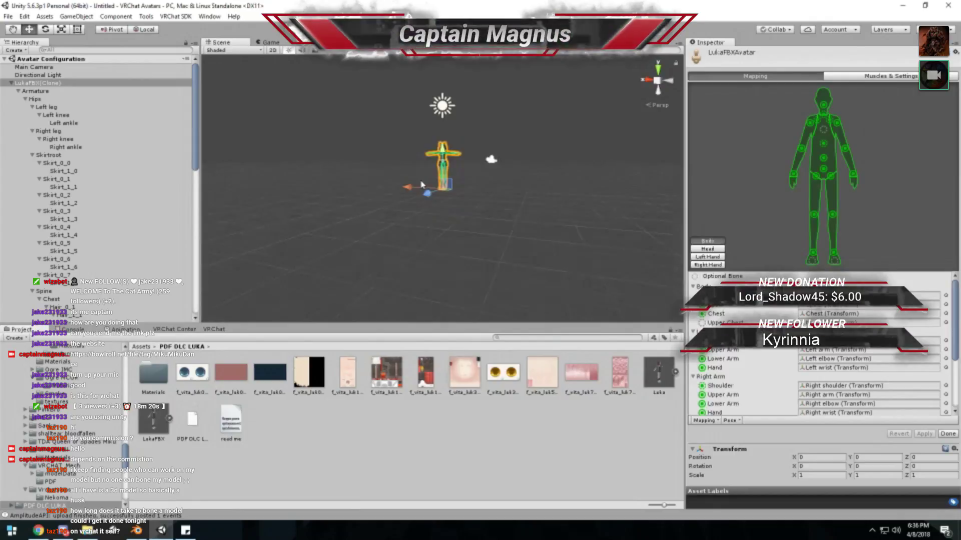
- Inspect the mapped skeleton on the Luka model and finish the avatar configuration
scroll(455, 219, "up", 5)
middle_click_drag(456, 219, 425, 119)
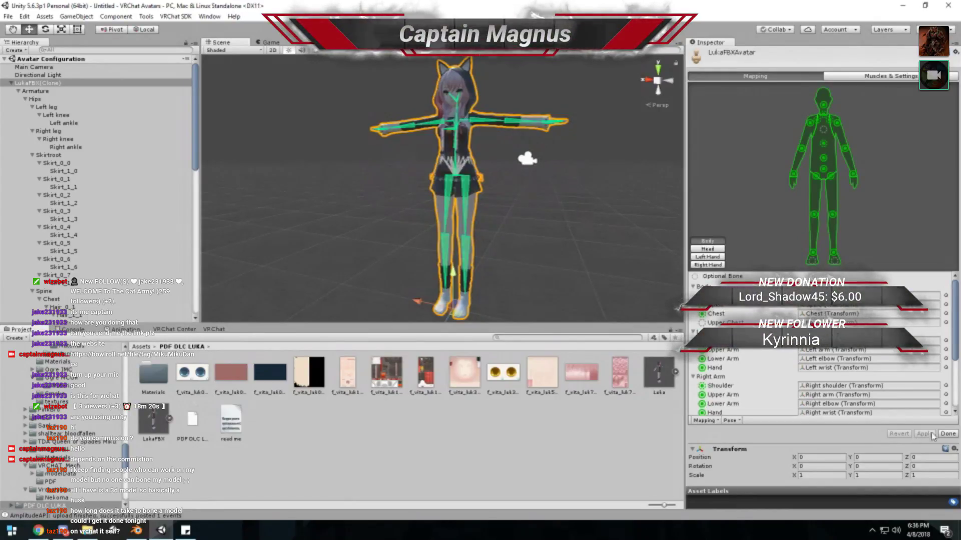
left_click(947, 434)
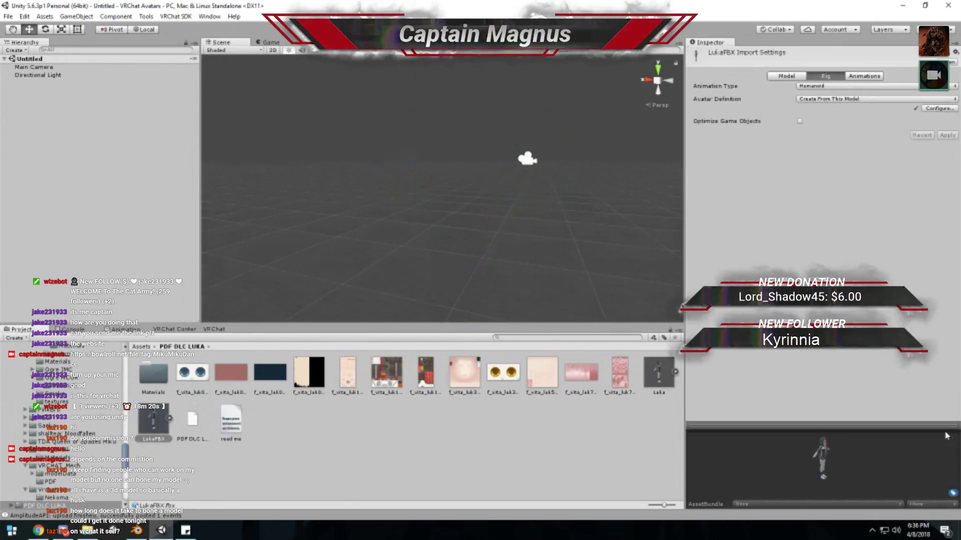
- Reopen LukaFBX's avatar configuration and examine the Upper Chest slot and the Jaw bone in the head mapping
left_click(938, 109)
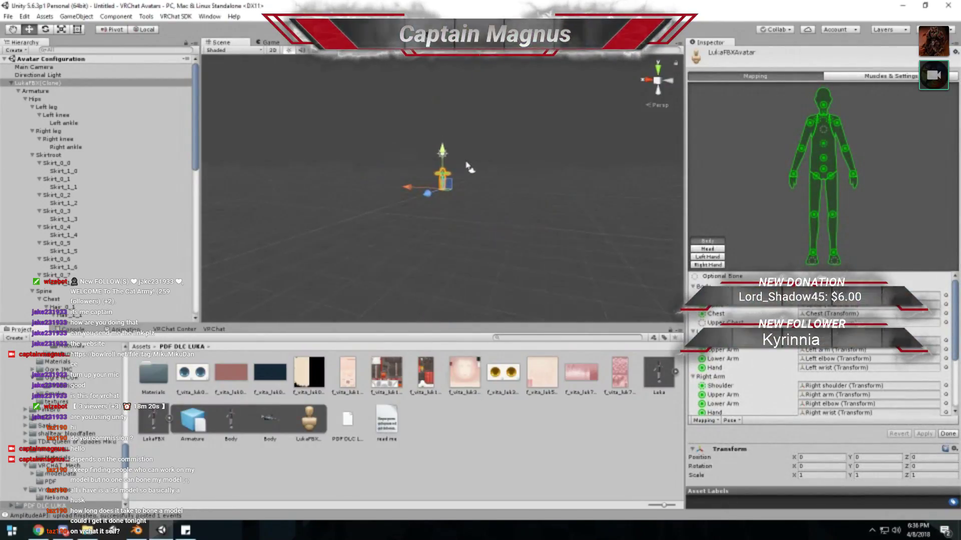
scroll(467, 165, "up", 5)
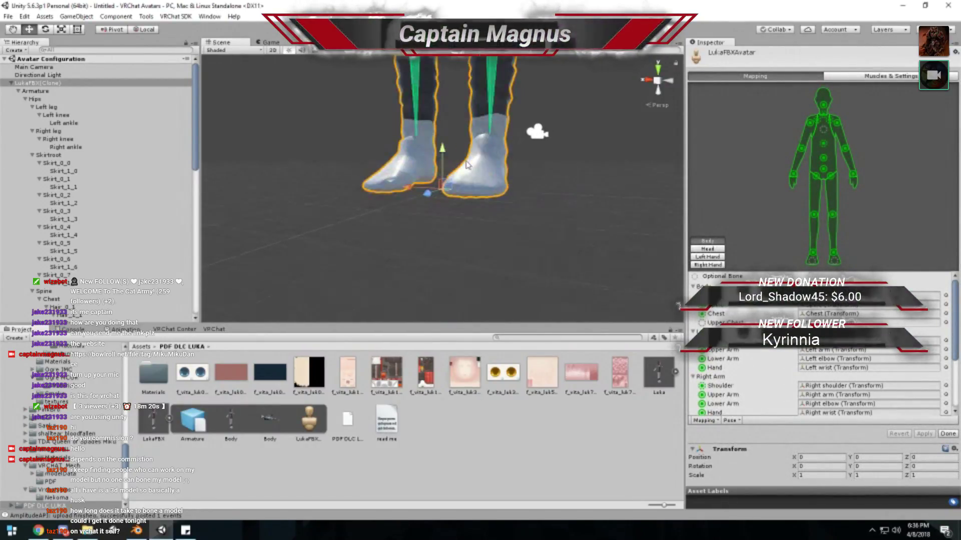
scroll(468, 153, "down", 5)
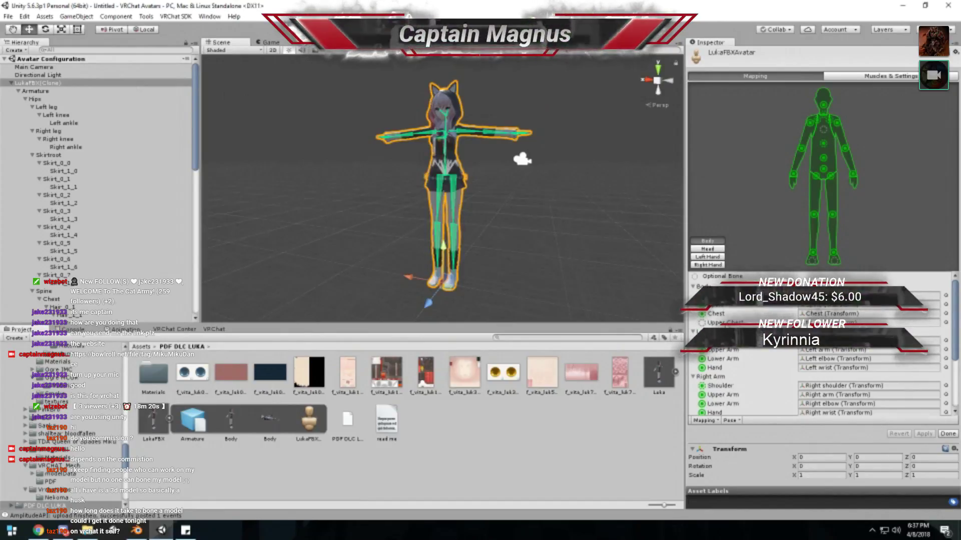
left_click(823, 129)
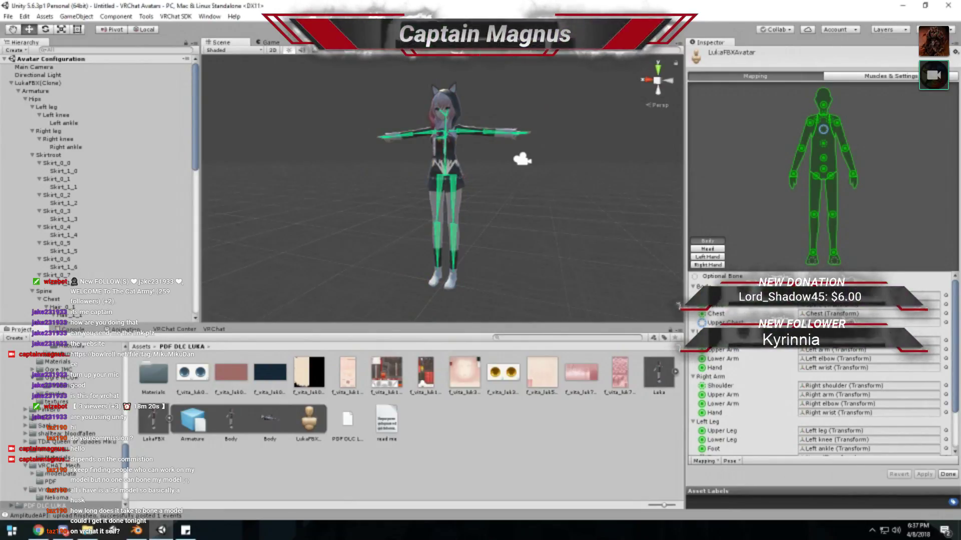
left_click(718, 250)
left_click(843, 214)
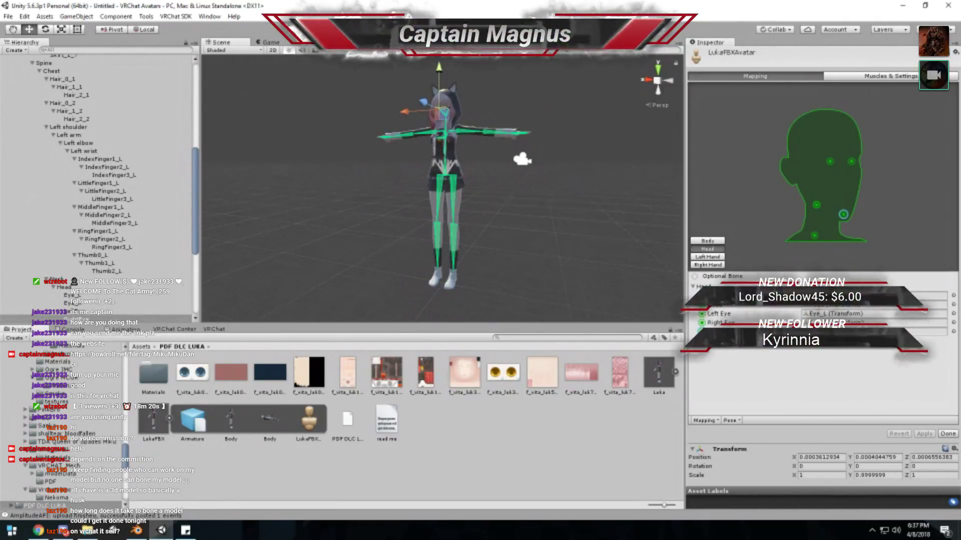
- Clear the Jaw bone from LukaFBX's head mapping, apply the change and finish the avatar configuration
key("Delete")
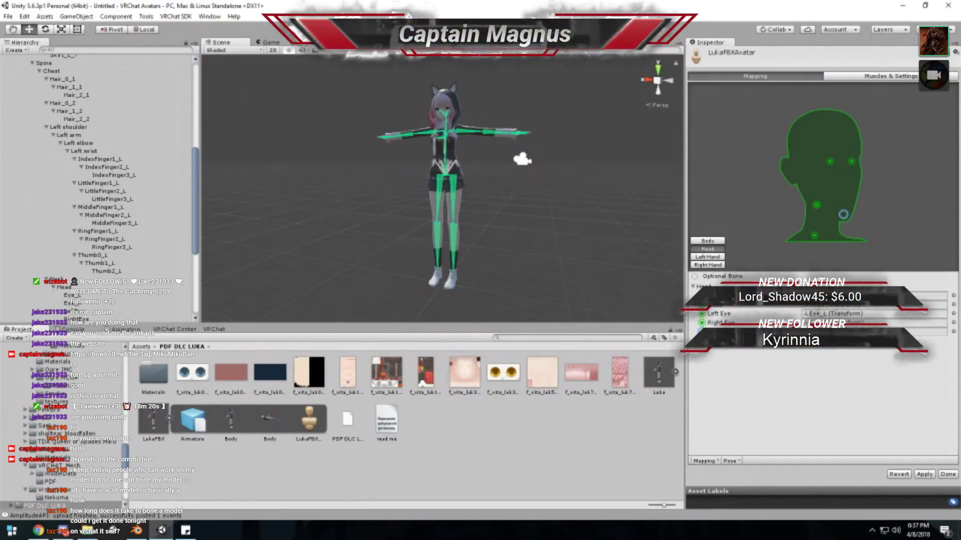
left_click(924, 475)
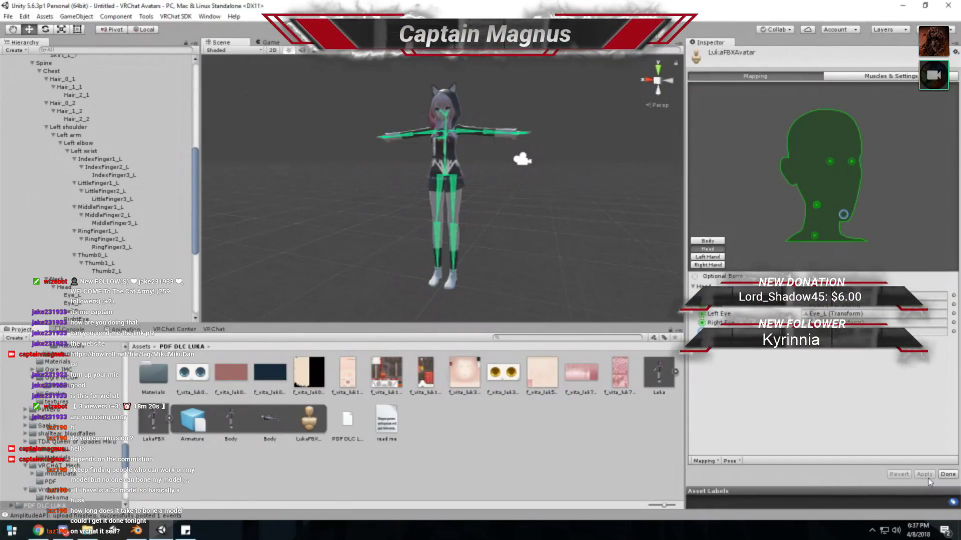
left_click(947, 475)
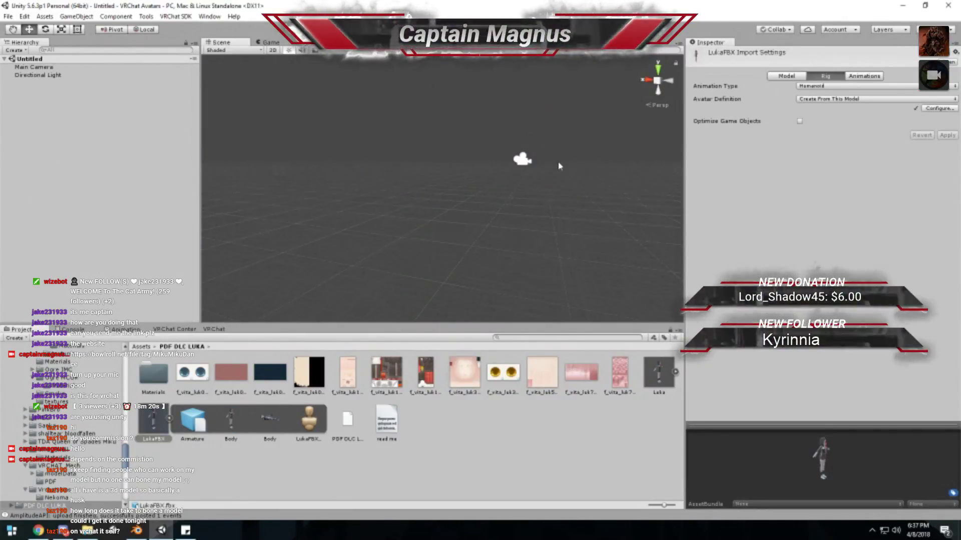
- Place the LukaFBX model in the scene at position 0, 0, 0 and examine its upper body
left_click(169, 419)
left_click_drag(153, 420, 434, 211)
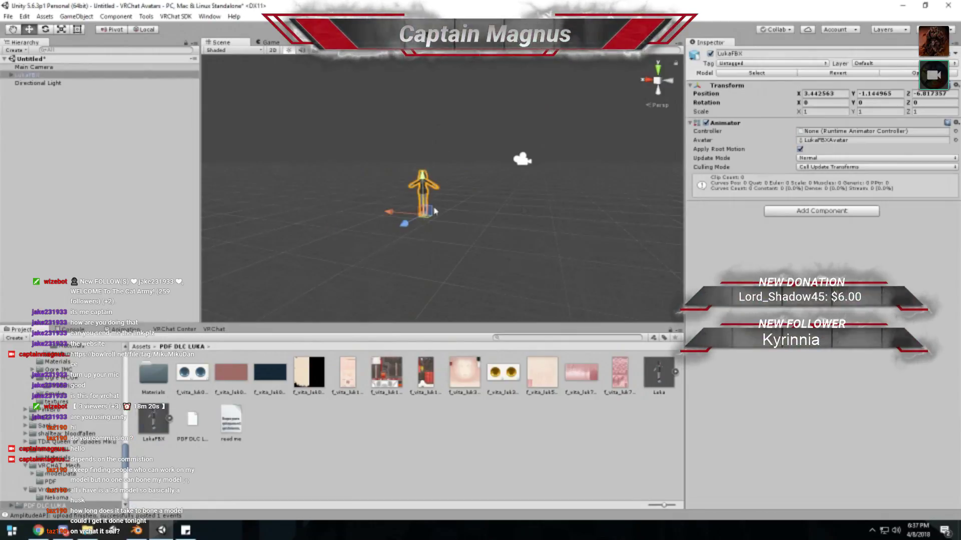
left_click(821, 94)
type("0")
key("Tab")
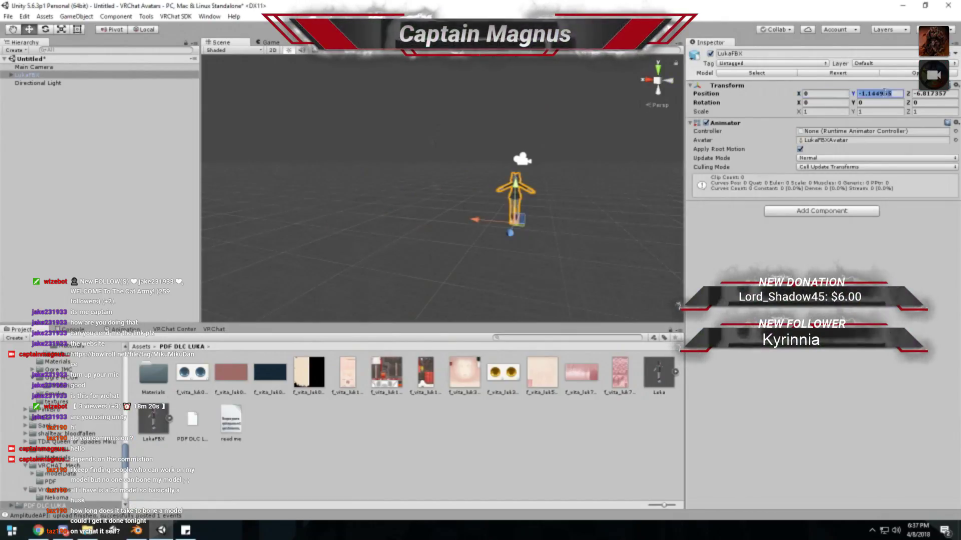
type("0")
key("Tab")
type("0")
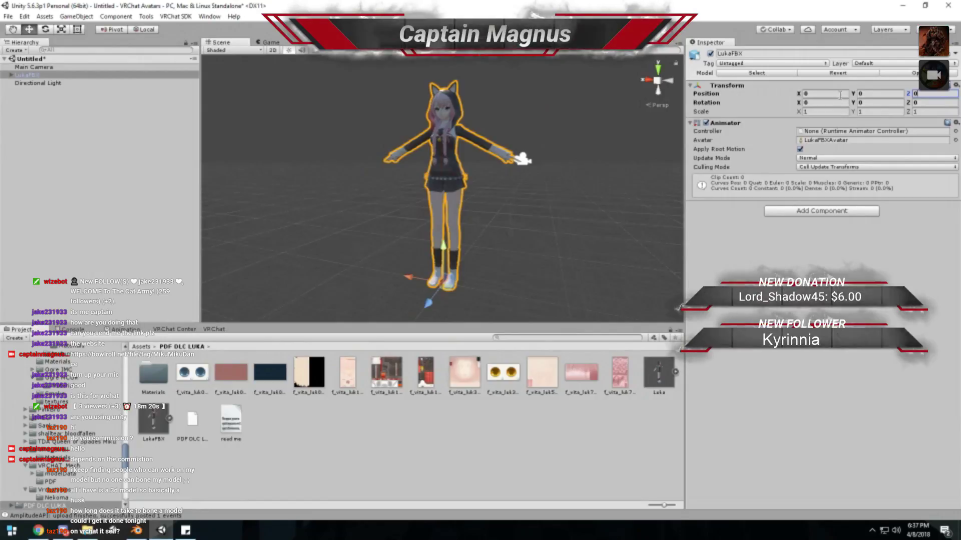
middle_click_drag(595, 129, 612, 163)
scroll(611, 163, "up", 3)
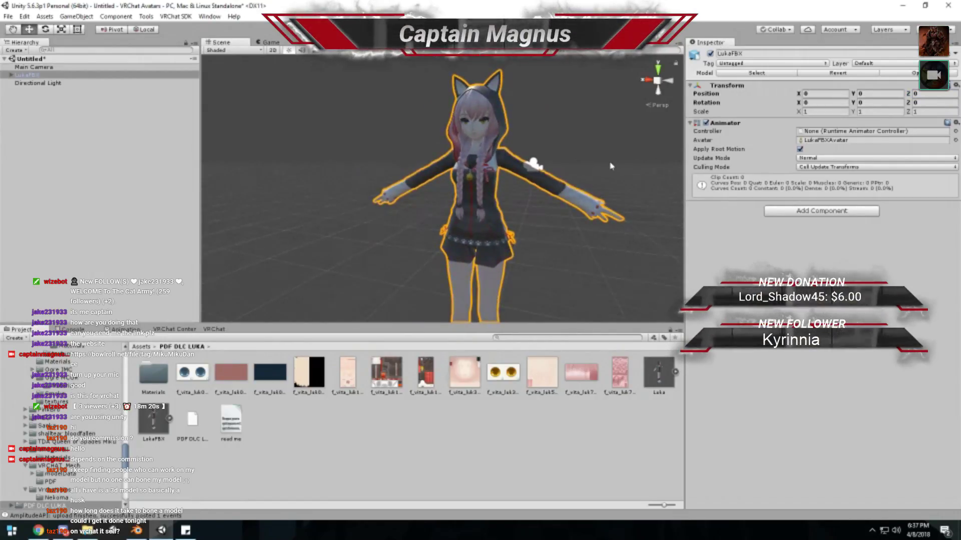
scroll(588, 148, "up", 3)
scroll(520, 170, "down", 3)
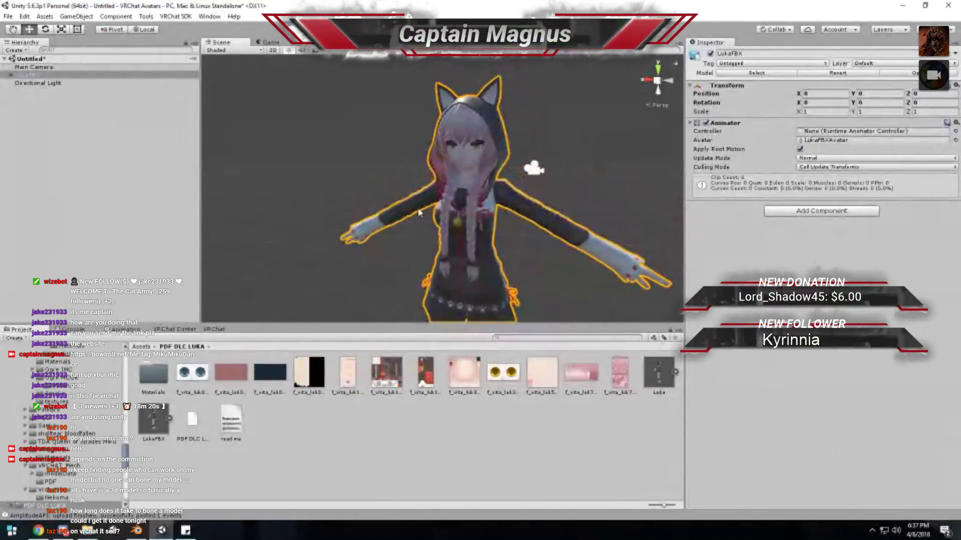
- Set the f_vita_luk000_eyebrow and f_vita_luk000_eyeshadow materials in the Materials folder to the CubedParadox/Flat Lit Toon shader
left_click(447, 197)
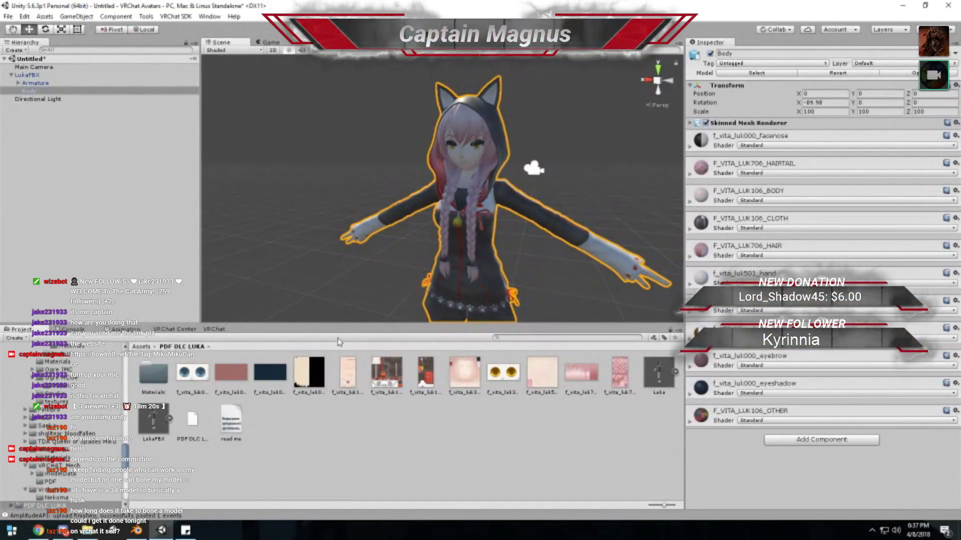
double_click(153, 373)
left_click(153, 373)
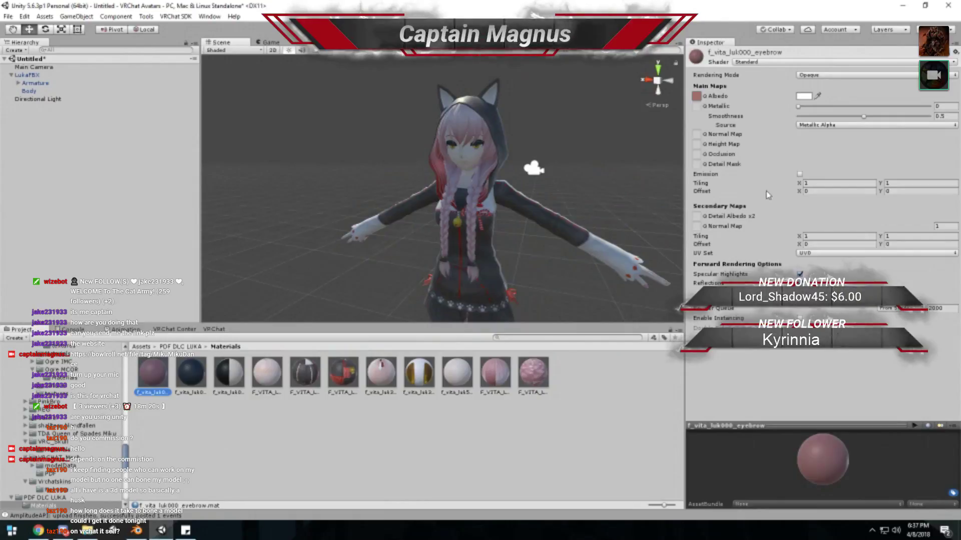
left_click(809, 63)
mouse_move(778, 106)
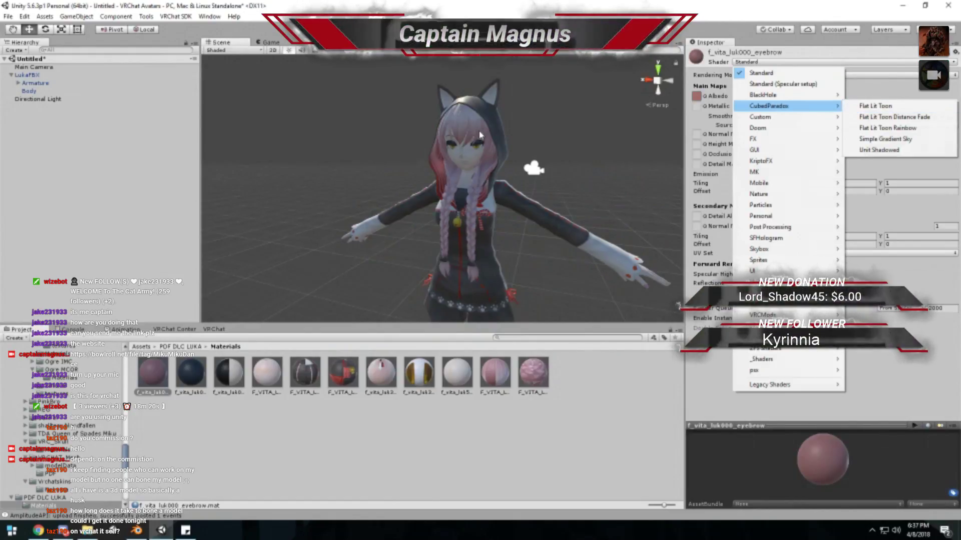
left_click(856, 107)
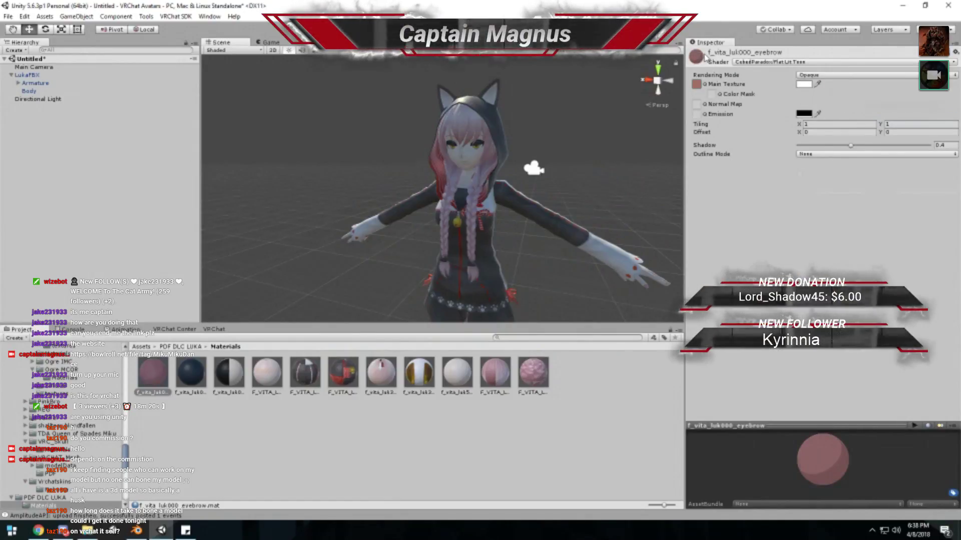
left_click(187, 372)
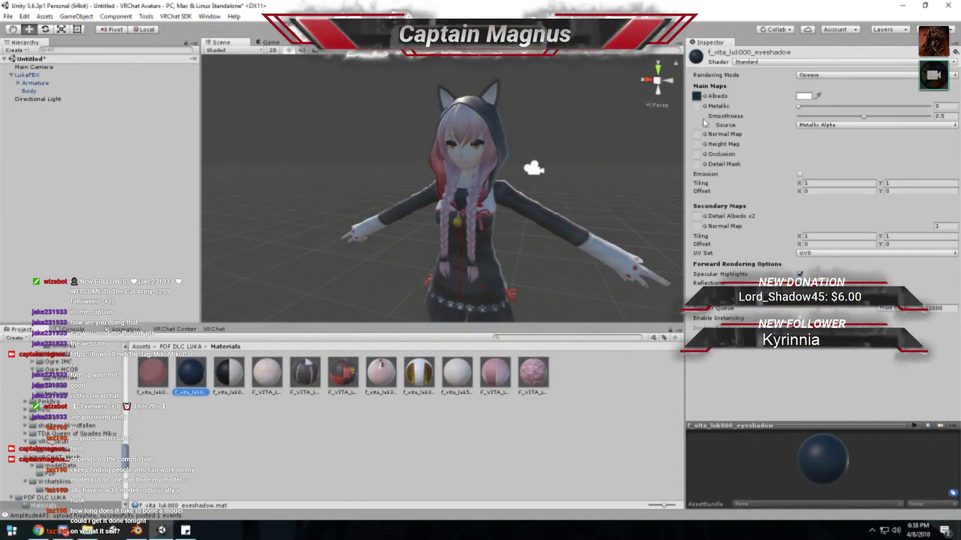
left_click(751, 61)
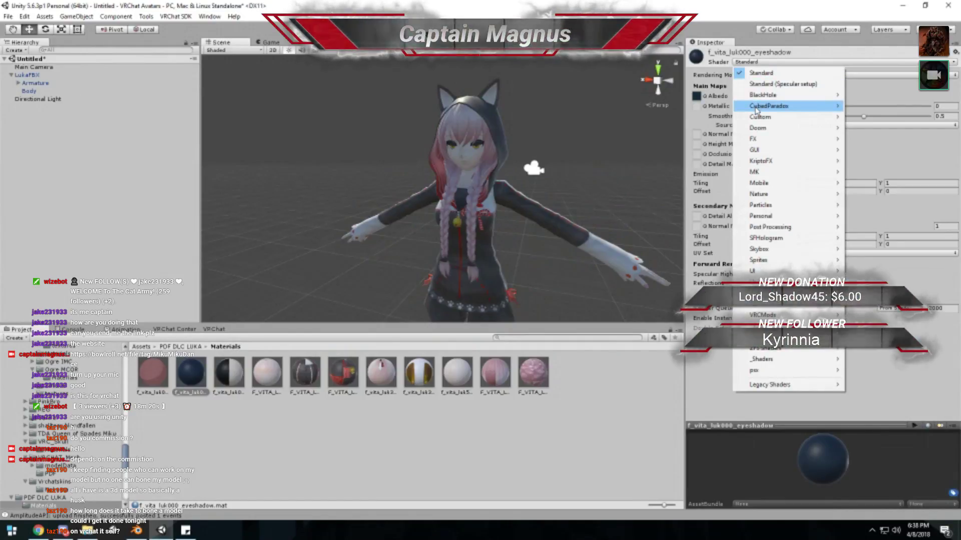
left_click(876, 106)
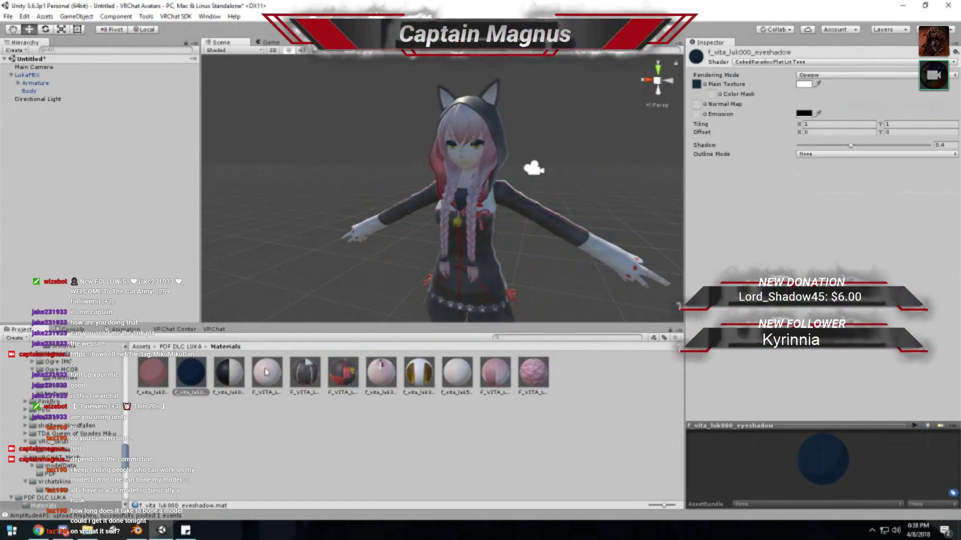
- Assign the BlackHole/BlackHoleShader shader to the F_VITA_LUK706_HAIRTAIL material and examine the braids up close
left_click(531, 373)
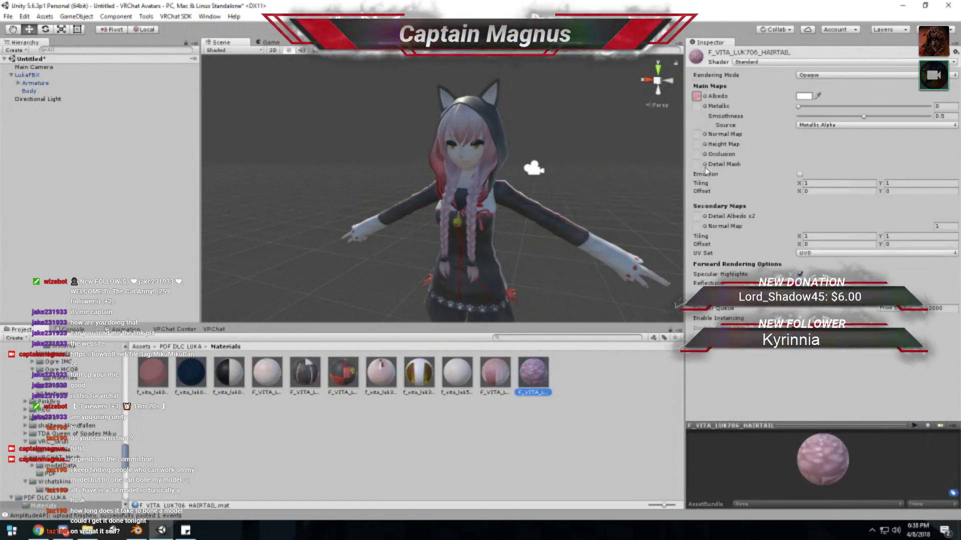
left_click(770, 62)
mouse_move(830, 106)
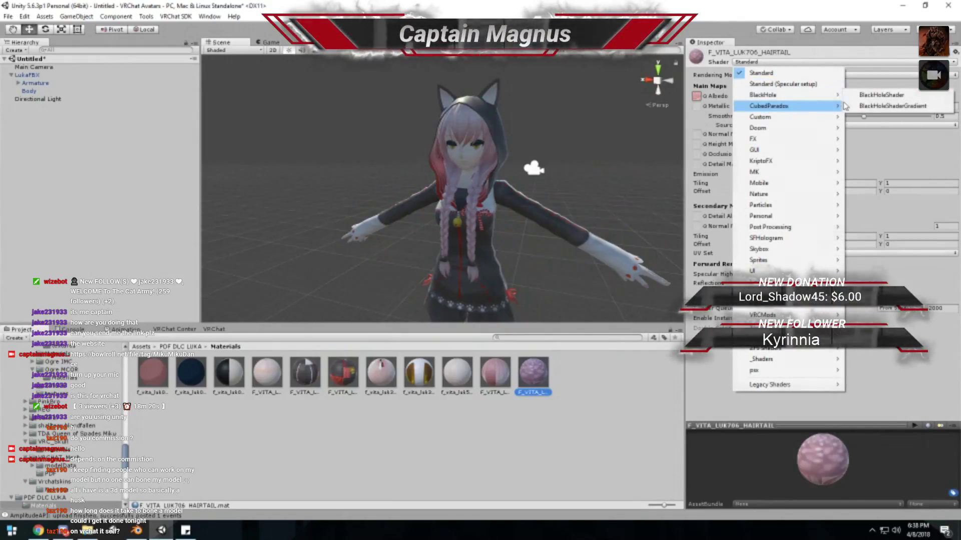
left_click(880, 94)
scroll(439, 206, "up", 5)
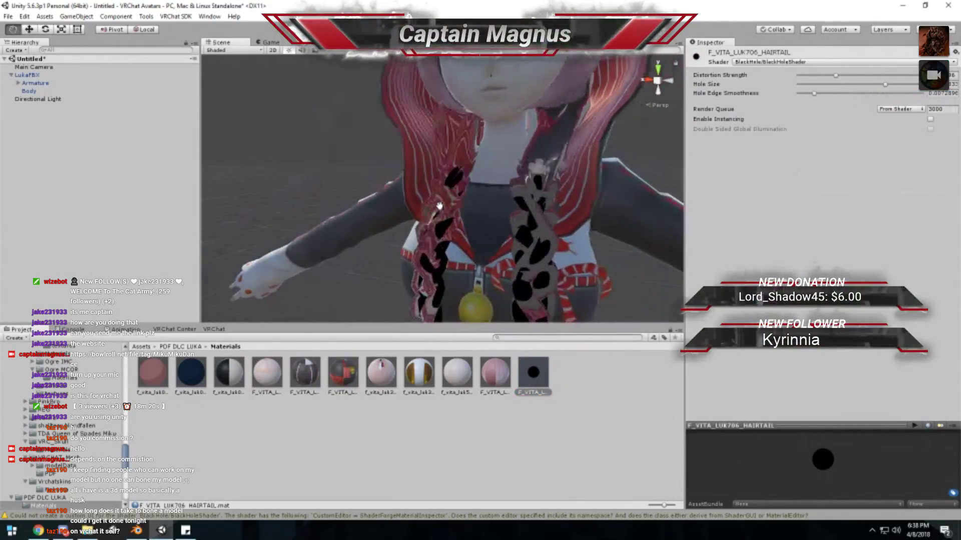
left_click_drag(439, 206, 442, 120)
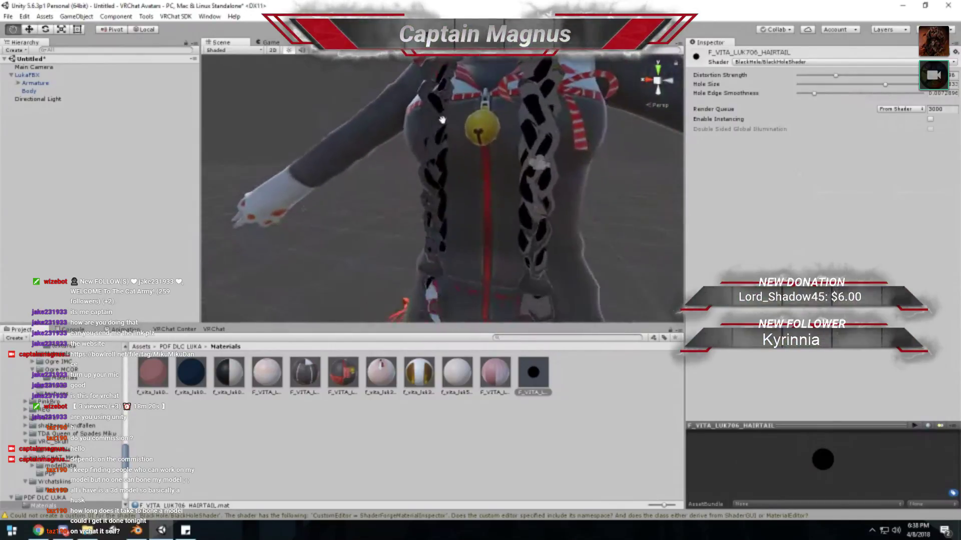
scroll(443, 120, "down", 10)
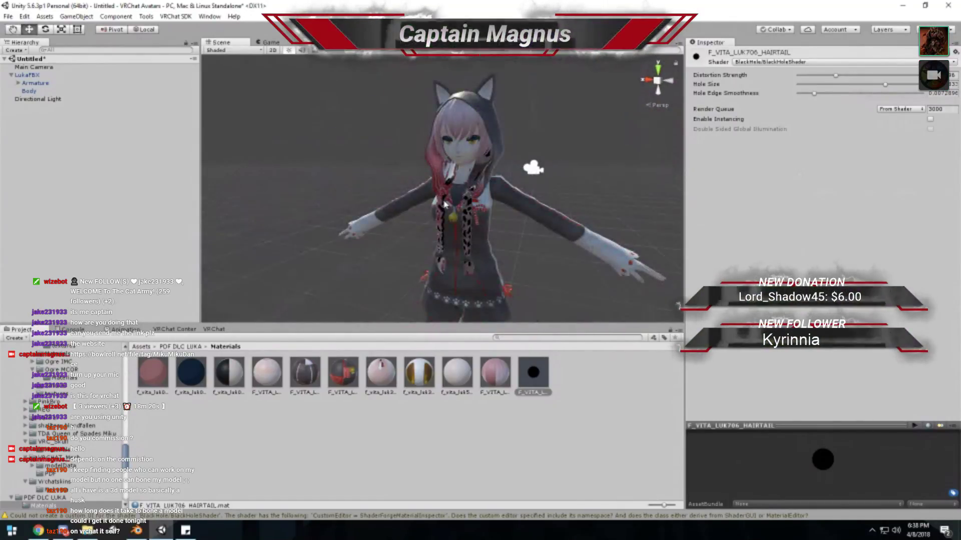
middle_click_drag(446, 204, 447, 210)
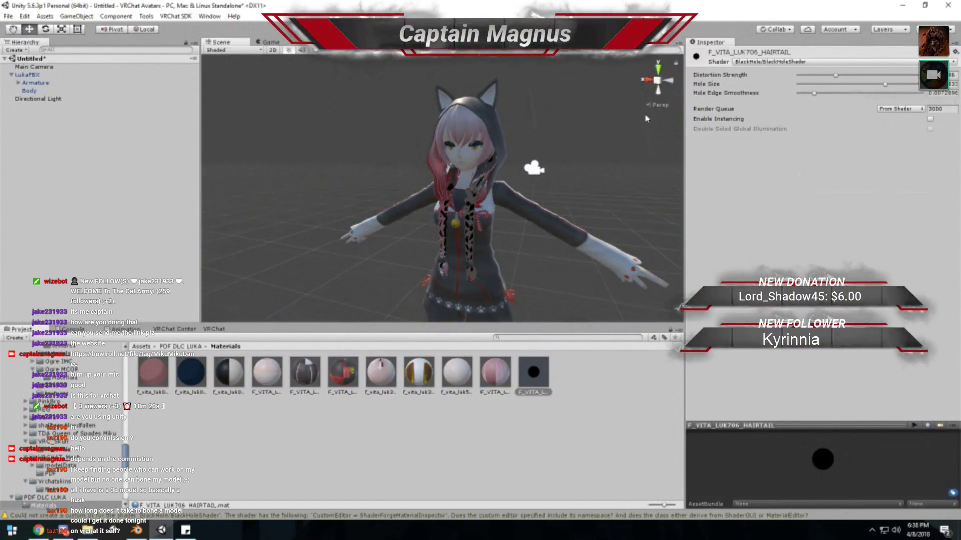
- Set the Body mesh's F_VITA_LUK106_BODY and f_vita_luk000_facenose materials to the CubedParadox/Flat Lit Toon shader
left_click(486, 157)
left_click(479, 158)
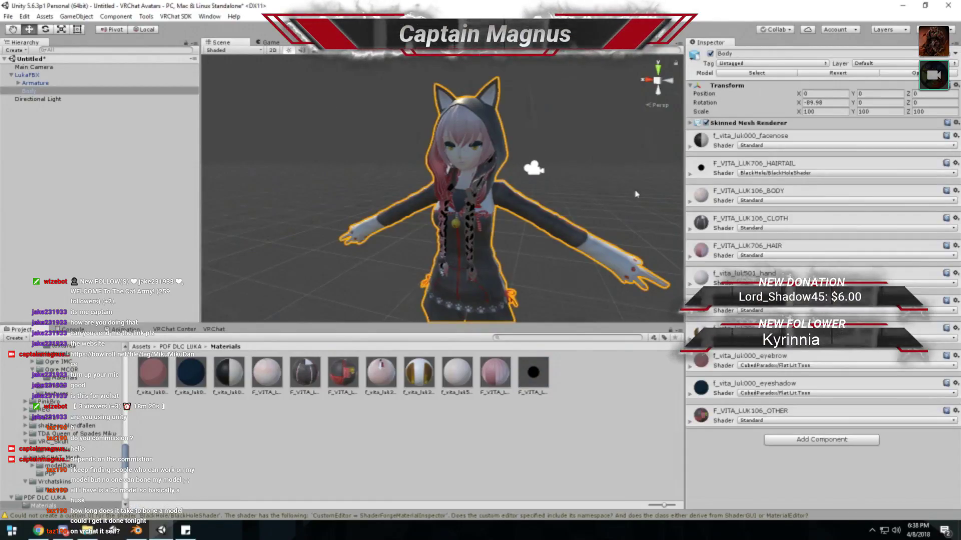
left_click(753, 201)
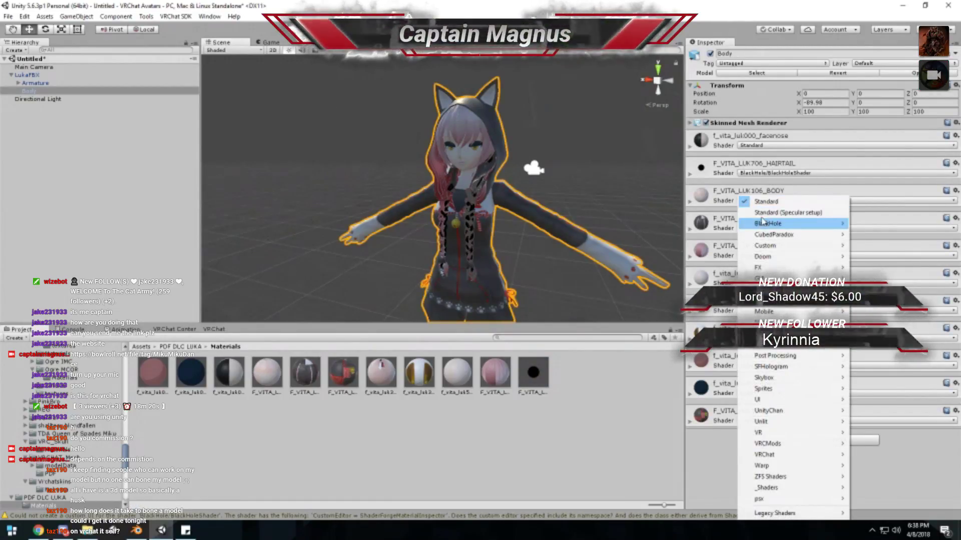
mouse_move(773, 235)
left_click(688, 238)
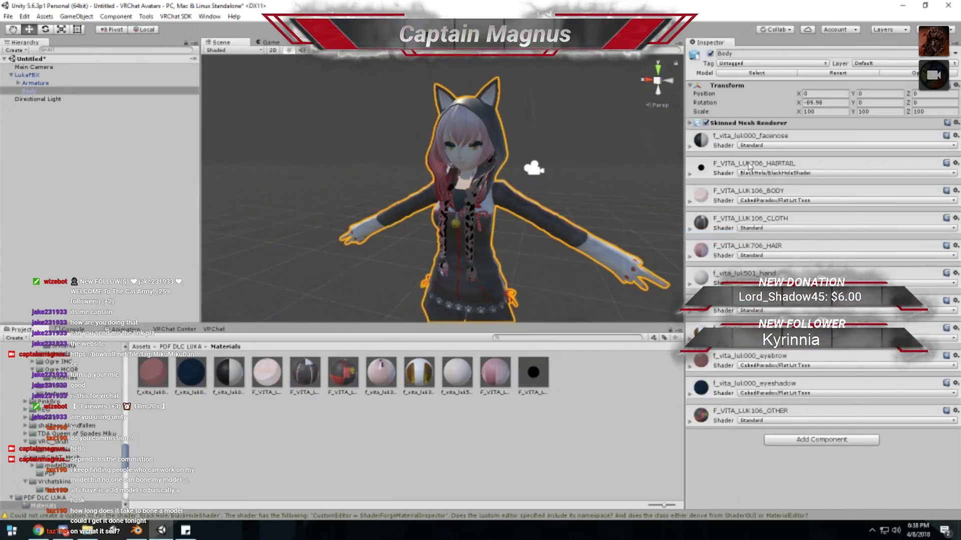
left_click(756, 145)
mouse_move(759, 193)
left_click(656, 190)
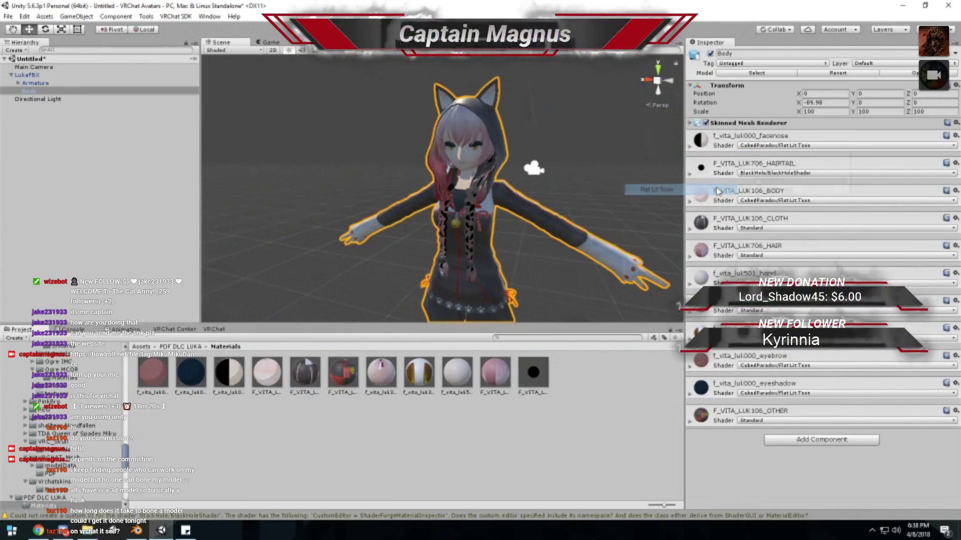
- Assign the BlackHole/BlackHoleShader shader to the F_VITA_LUK706_HAIR material
left_click(753, 200)
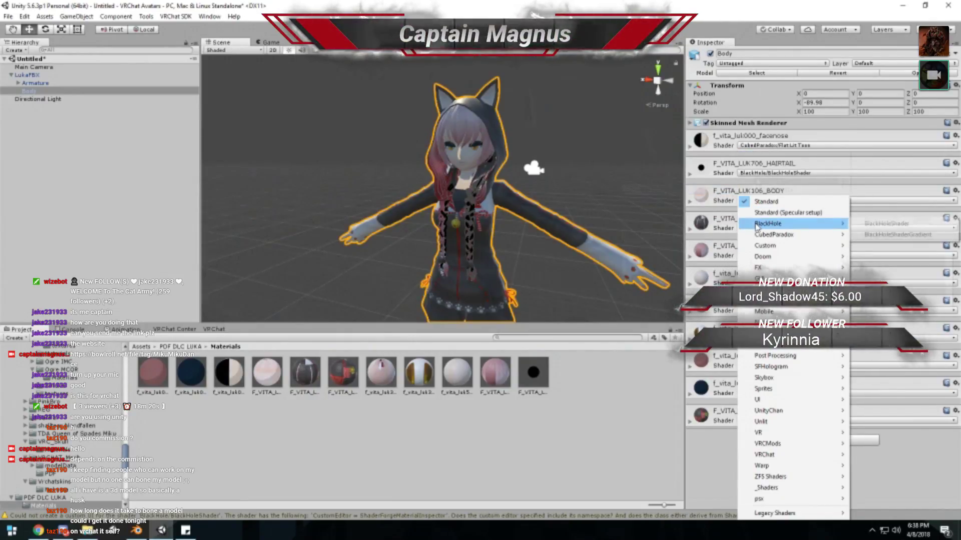
mouse_move(757, 224)
left_click(873, 223)
- Try the CubedParadox/Flat Lit Toon Distance Fade shader on the F_VITA_LUK106_CLOTH material and revert it to Standard
left_click(759, 229)
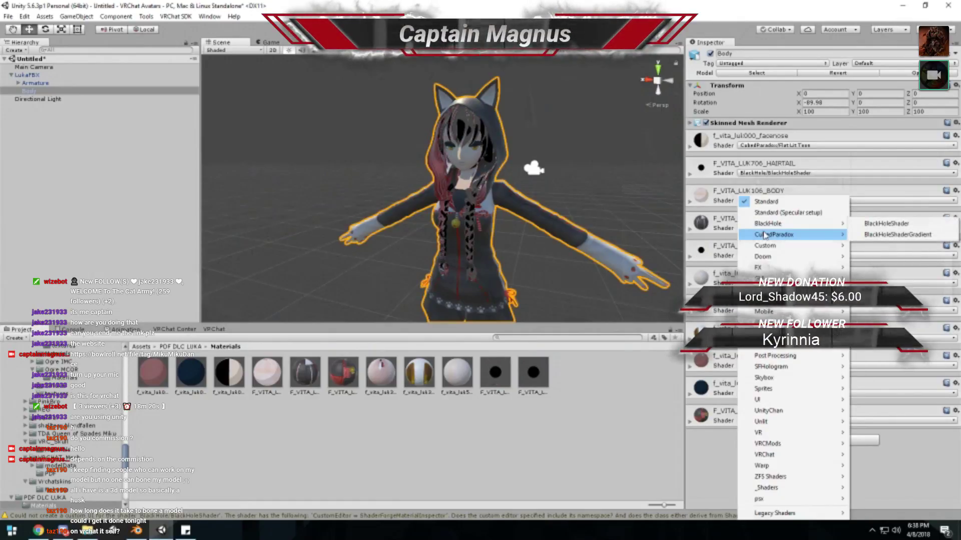
left_click(705, 245)
left_click(750, 229)
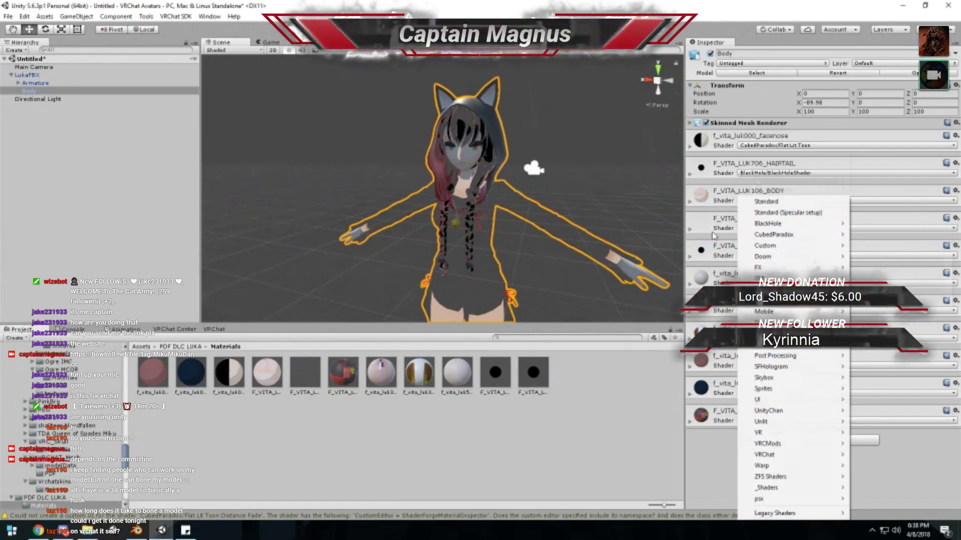
left_click(545, 226)
left_click(544, 227)
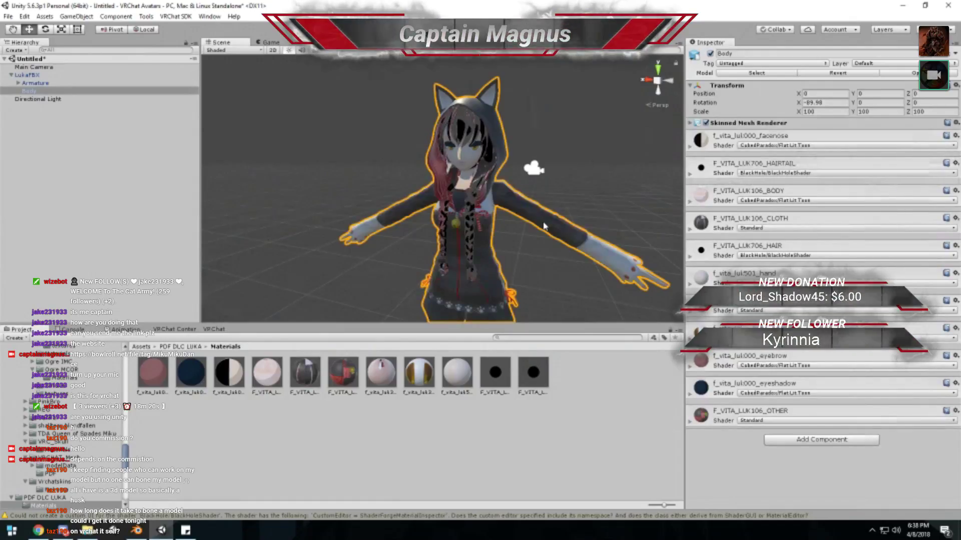
- Set the F_VITA_LUK106_CLOTH and f_vita_luk501_hand materials to the CubedParadox/Flat Lit Toon shader
left_click(768, 228)
mouse_move(773, 230)
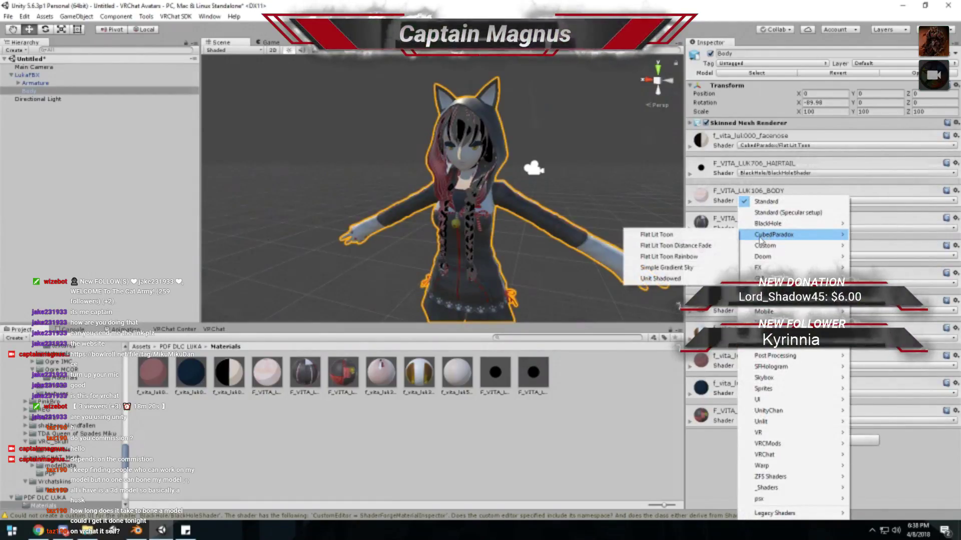
left_click(650, 233)
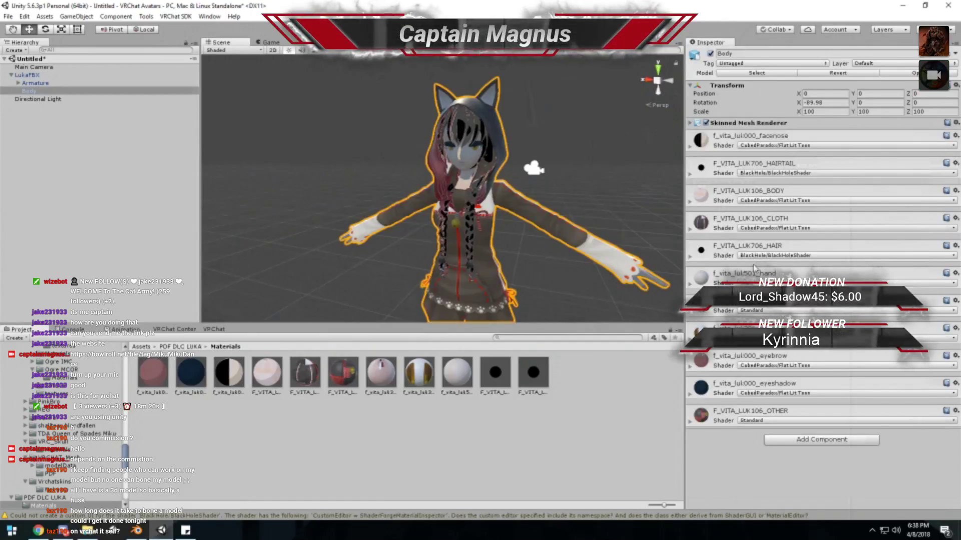
left_click(753, 282)
mouse_move(751, 276)
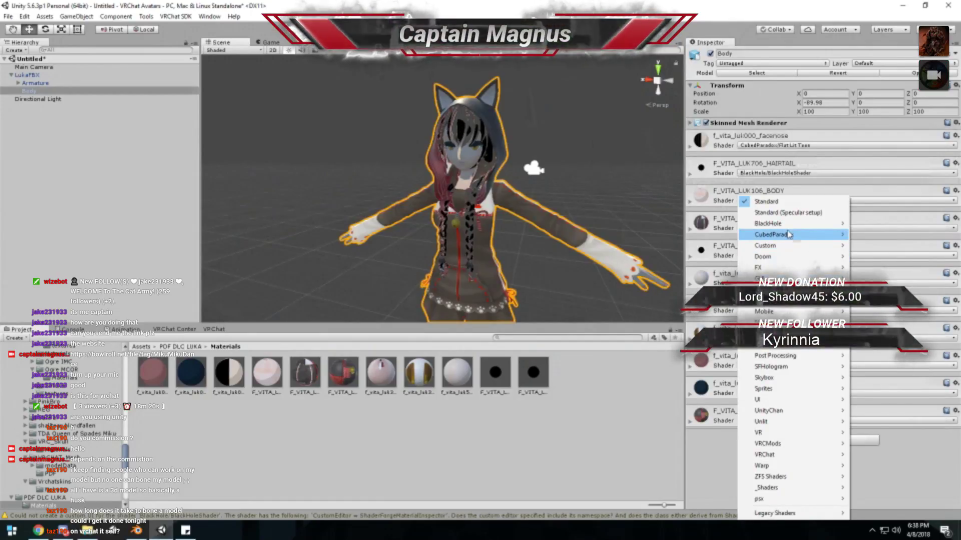
mouse_move(771, 235)
left_click(710, 236)
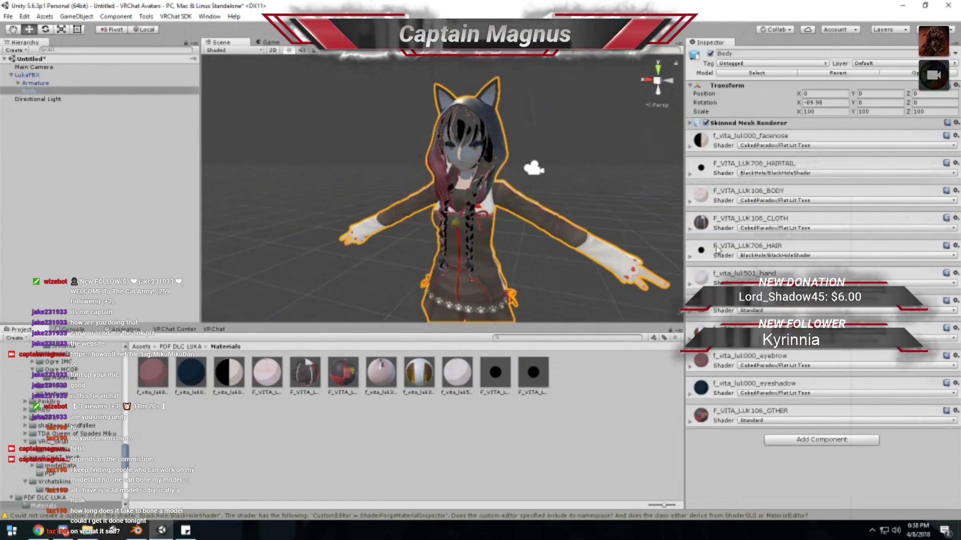
- Set the Body mesh's face and eye materials to the CubedParadox/Flat Lit Toon shader
left_click(760, 311)
mouse_move(773, 235)
left_click(693, 235)
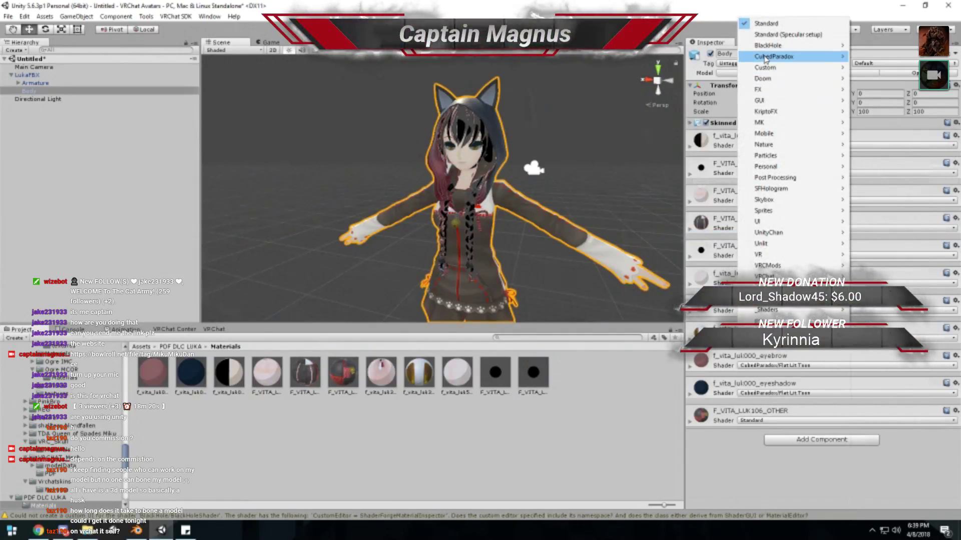
mouse_move(765, 56)
left_click(711, 57)
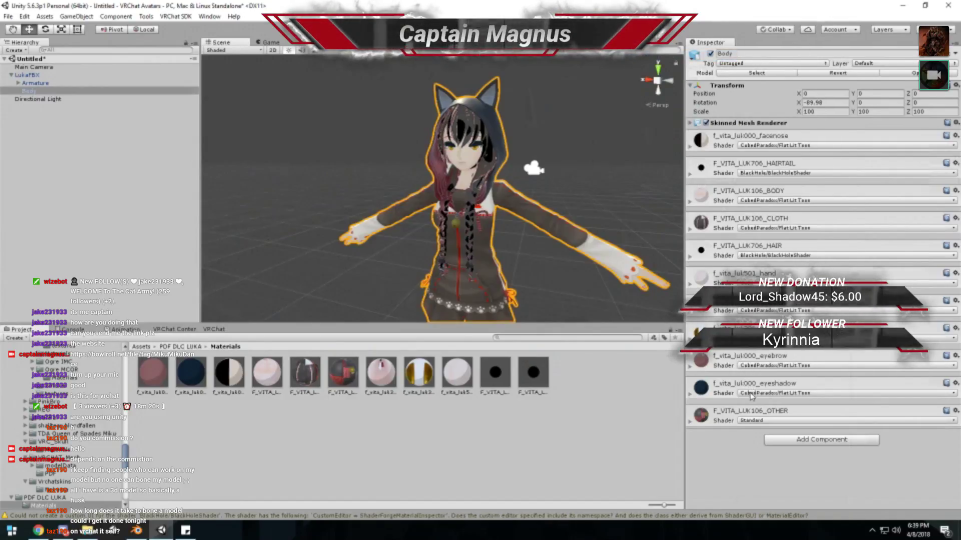
- Set the F_VITA_LUK106_OTHER material's shader to CubedParadox/Flat Lit Toon
left_click(746, 421)
mouse_move(751, 144)
left_click(651, 139)
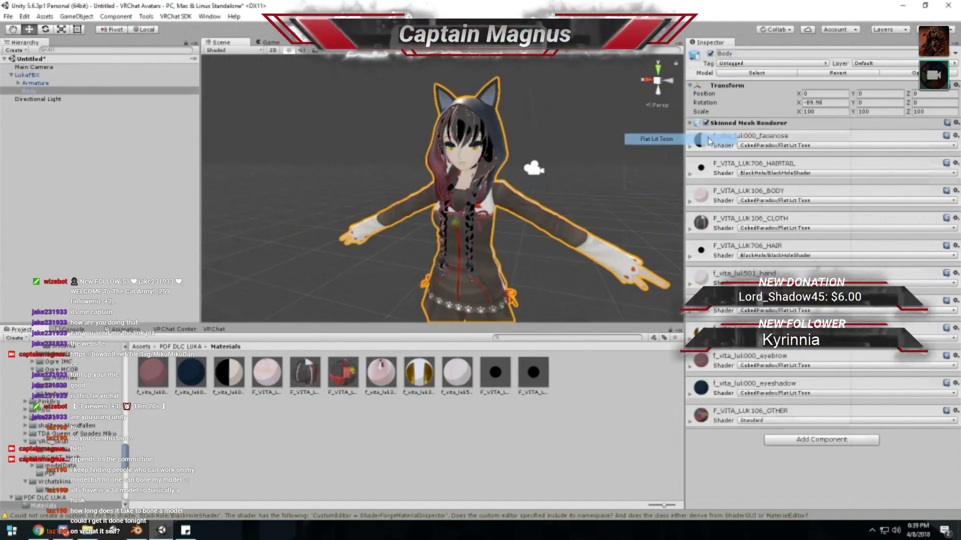
- Examine the model's hair, face and hood up close and from the front to check the assigned shaders
scroll(555, 153, "up", 5)
middle_click_drag(555, 152, 521, 201)
scroll(521, 200, "up", 6)
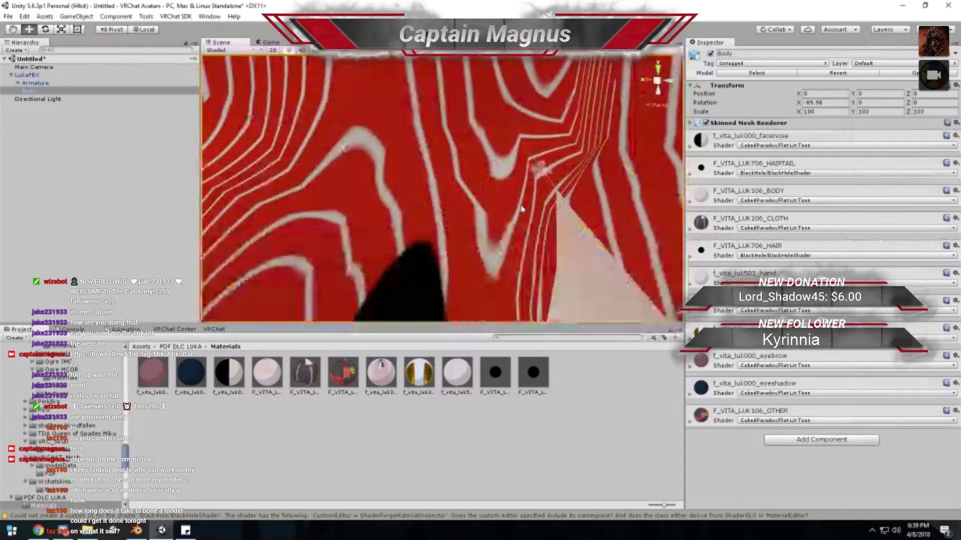
right_click_drag(521, 208, 400, 206)
scroll(369, 176, "down", 5)
scroll(378, 170, "up", 5)
scroll(402, 207, "down", 10)
mouse_move(473, 280)
middle_mouse_down()
mouse_move(473, 231)
mouse_move(471, 266)
middle_mouse_up()
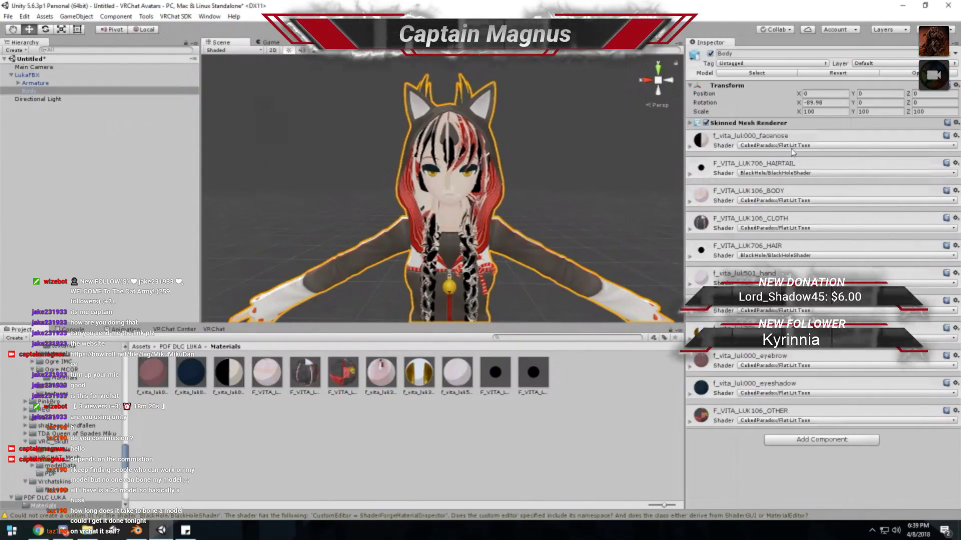
- Inspect the Flat Lit Toon settings of the F_VITA_LUK106_BODY material on the Body mesh
left_click(734, 163)
left_click(734, 164)
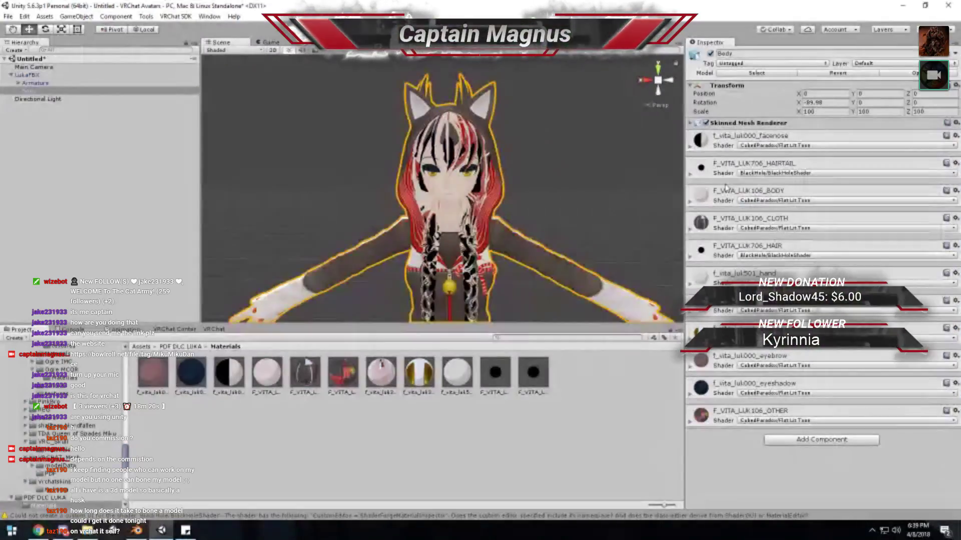
left_click(726, 189)
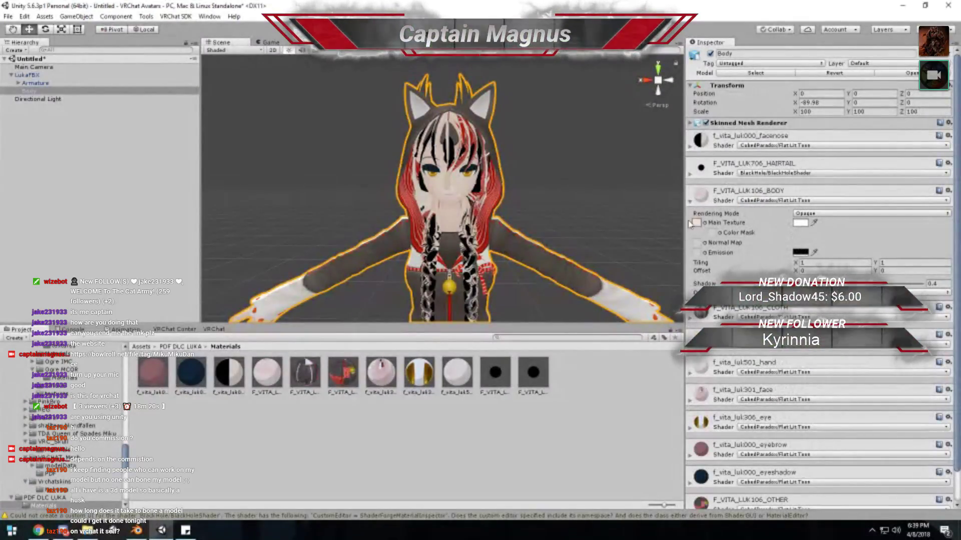
left_click(229, 385)
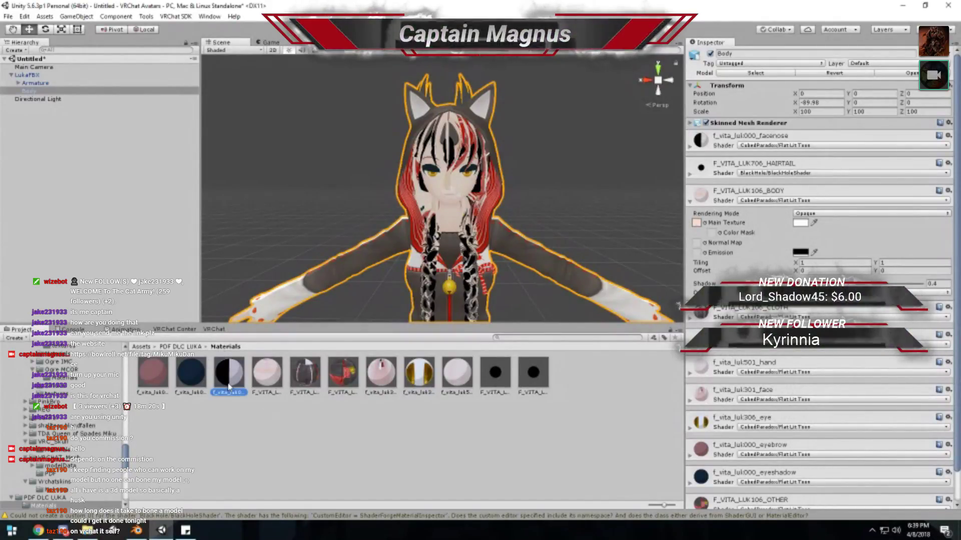
left_click(442, 204)
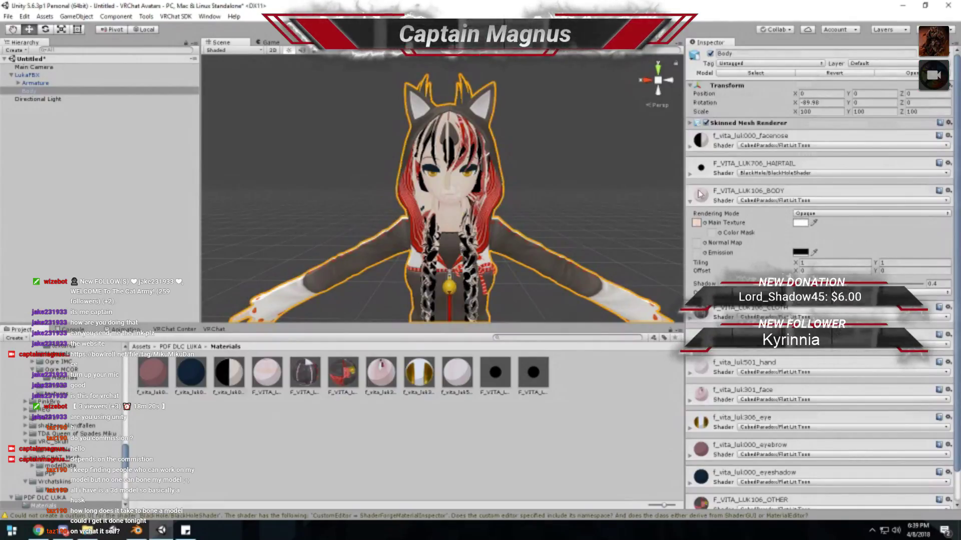
- Collapse the F_VITA_LUK106_BODY settings and open the rendering mode options of the F_VITA_LUK106_CLOTH material
left_click(723, 195)
left_click(730, 219)
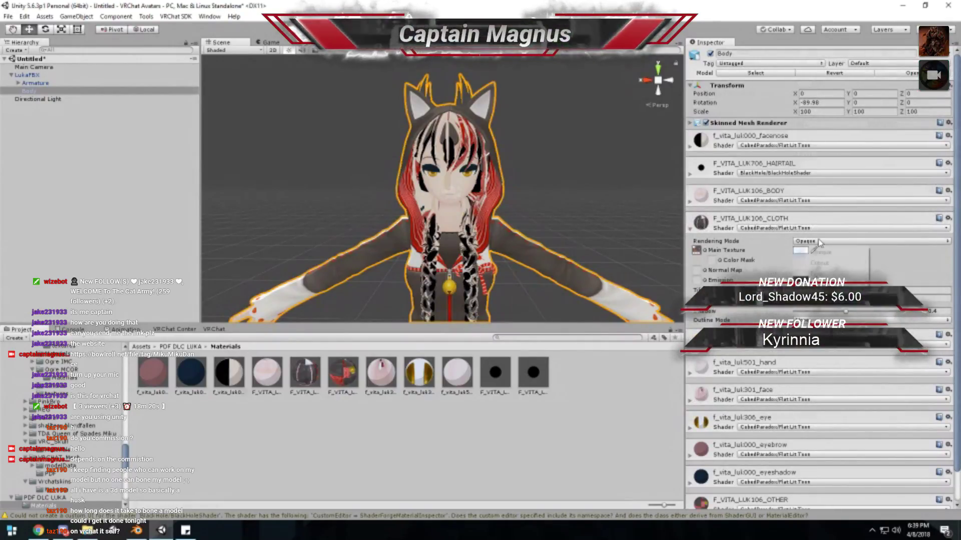
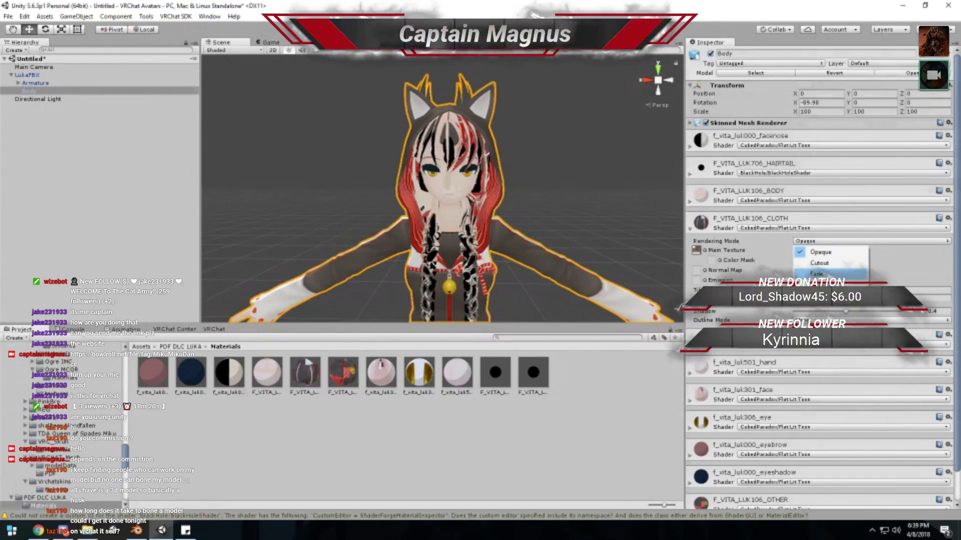
- Try another main texture on the Body mesh's F_VITA_LUK106_CLOTH material and restore its original clothing texture
left_click(761, 242)
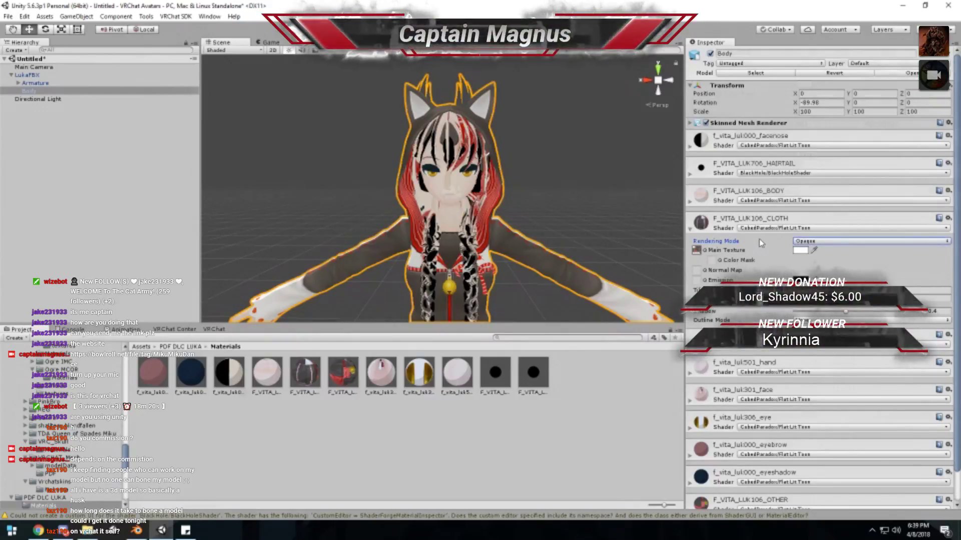
scroll(474, 227, "down", 3)
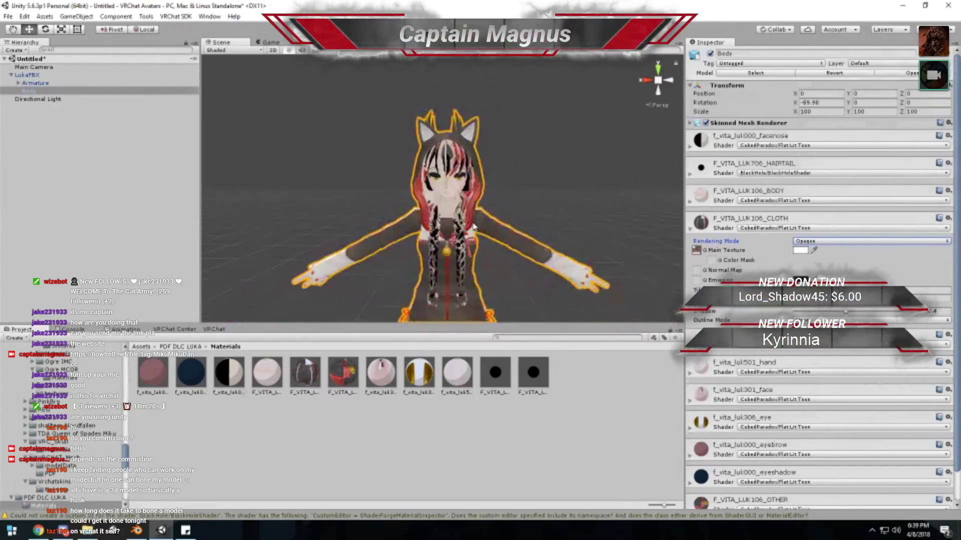
left_click(474, 227)
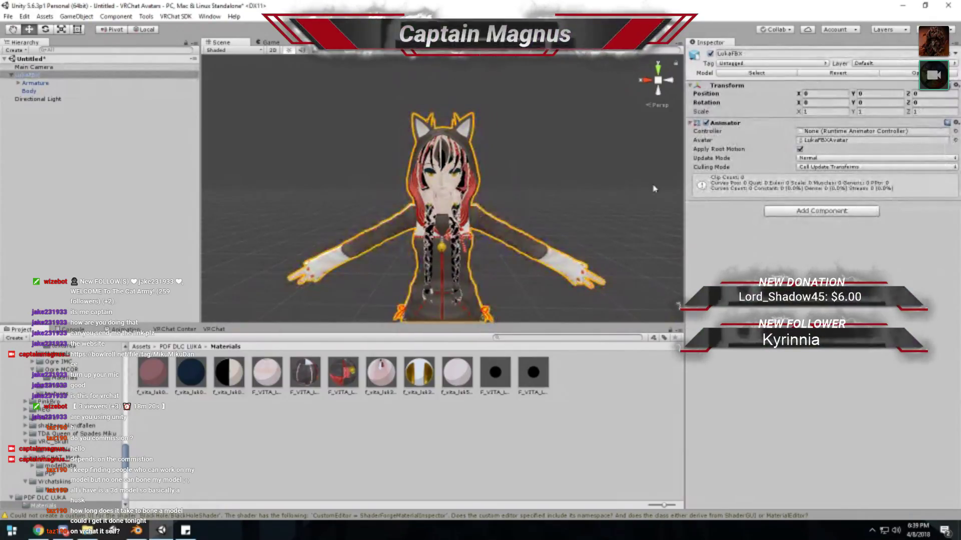
left_click(489, 223)
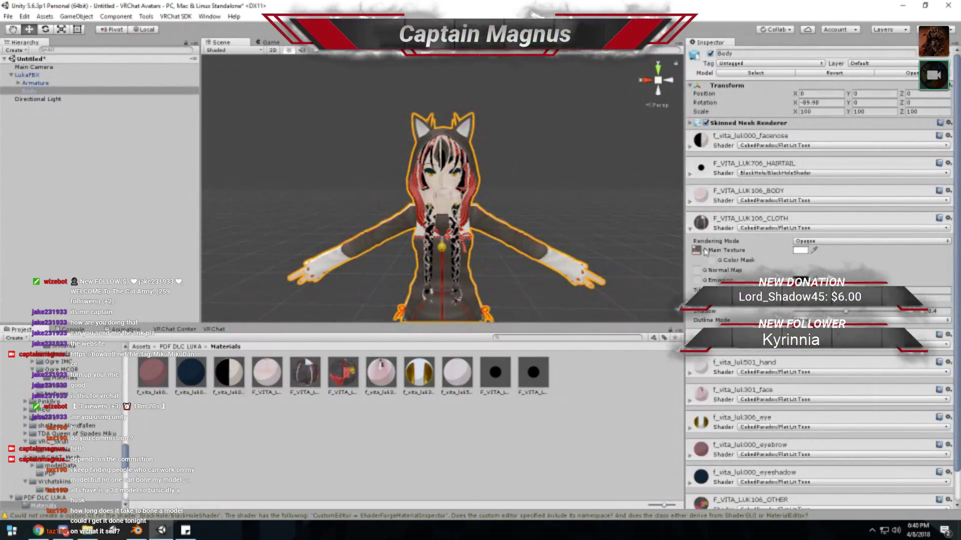
left_click(704, 252)
left_click(695, 248)
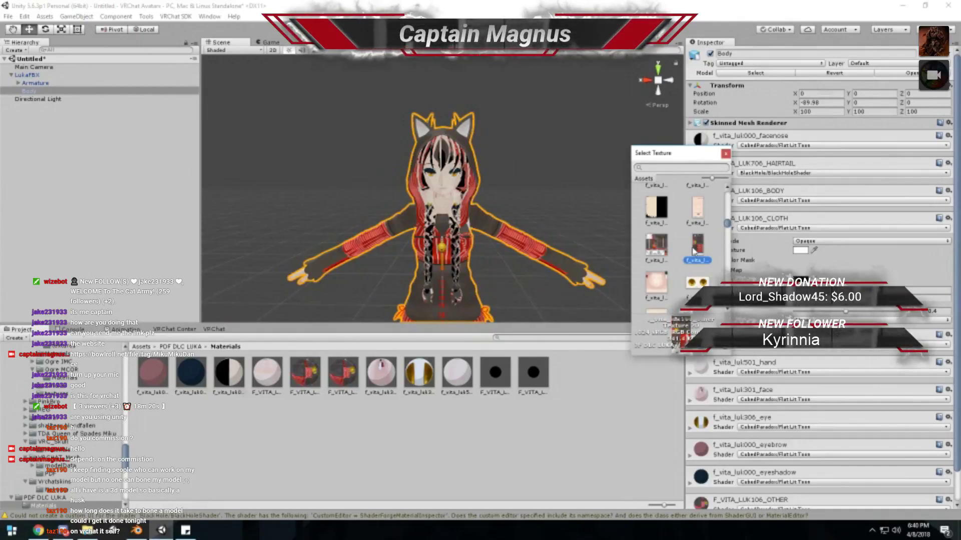
left_click(658, 246)
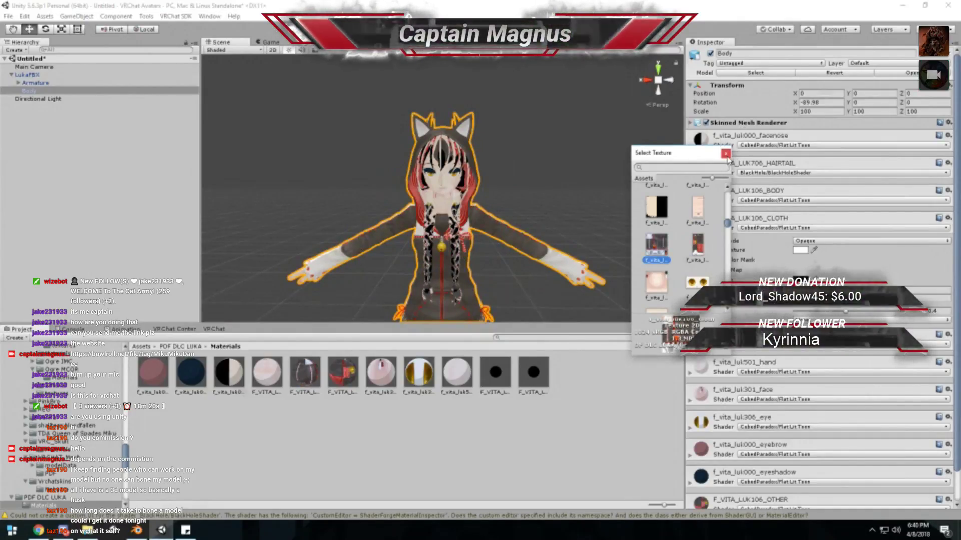
left_click(726, 155)
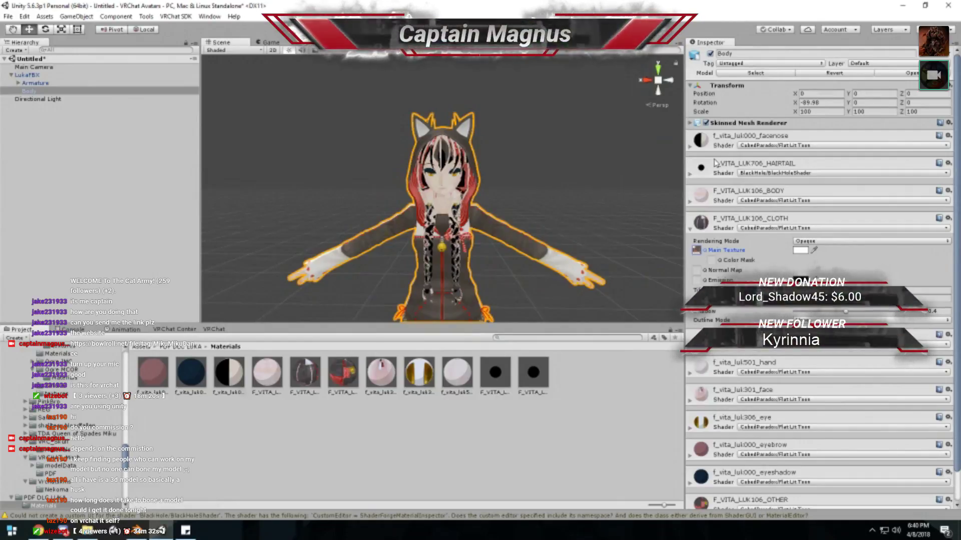
- Expand the f_vita_luk501_hand material settings and examine the model's face and neck up close
left_click(707, 375)
scroll(473, 175, "up", 5)
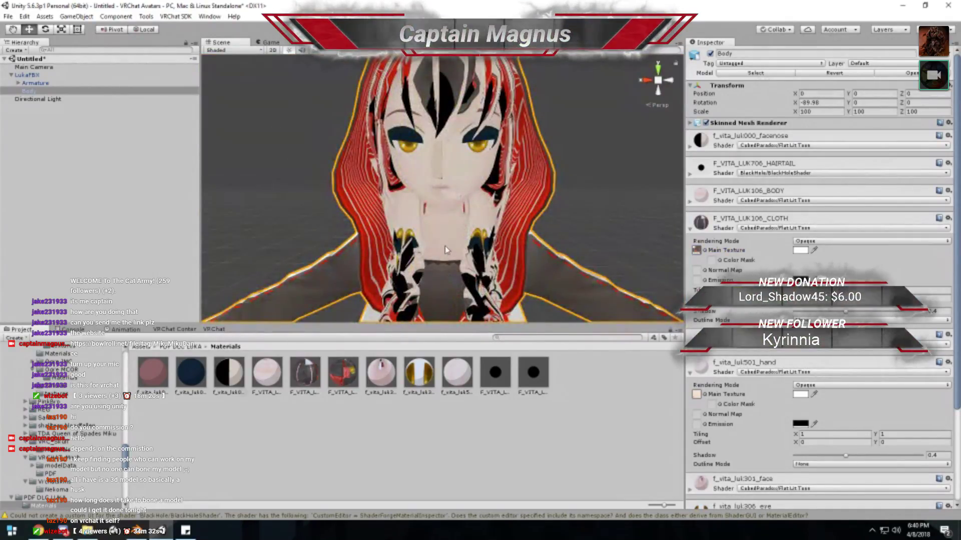
scroll(446, 246, "up", 2)
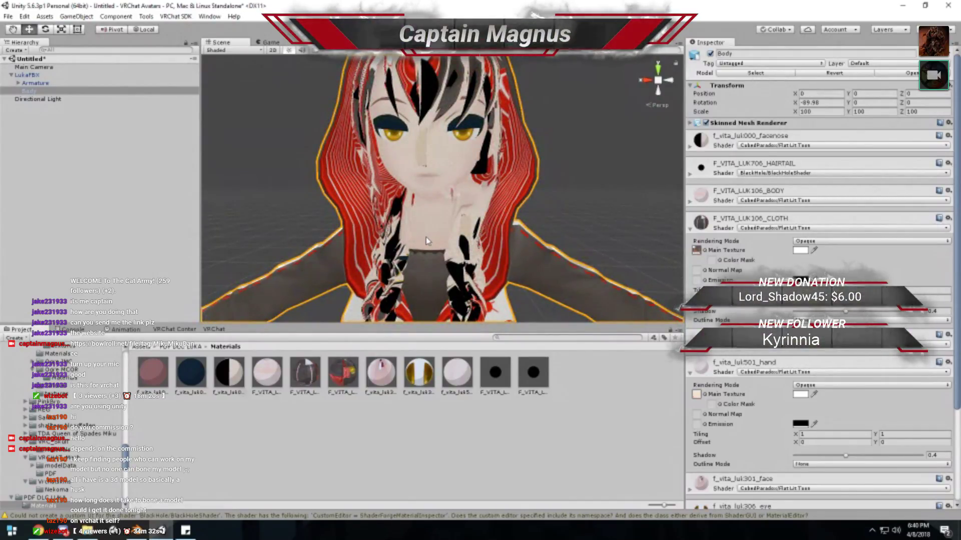
key("q")
middle_click_drag(426, 237, 461, 253)
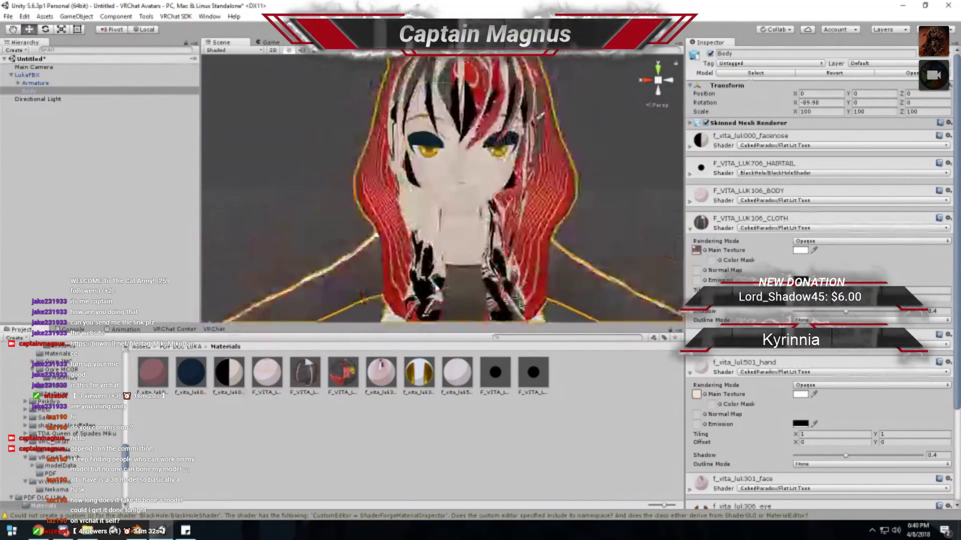
- Try a darker main texture tint on the F_VITA_LUK106_BODY material and return it to white (FFFFFF)
left_click(727, 192)
left_click(800, 223)
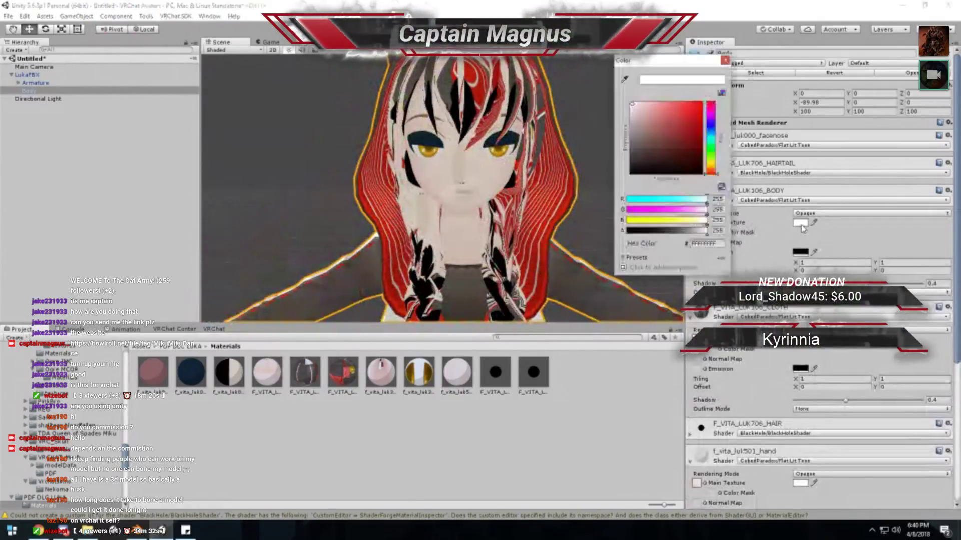
left_click(643, 135)
left_click_drag(645, 139, 630, 103)
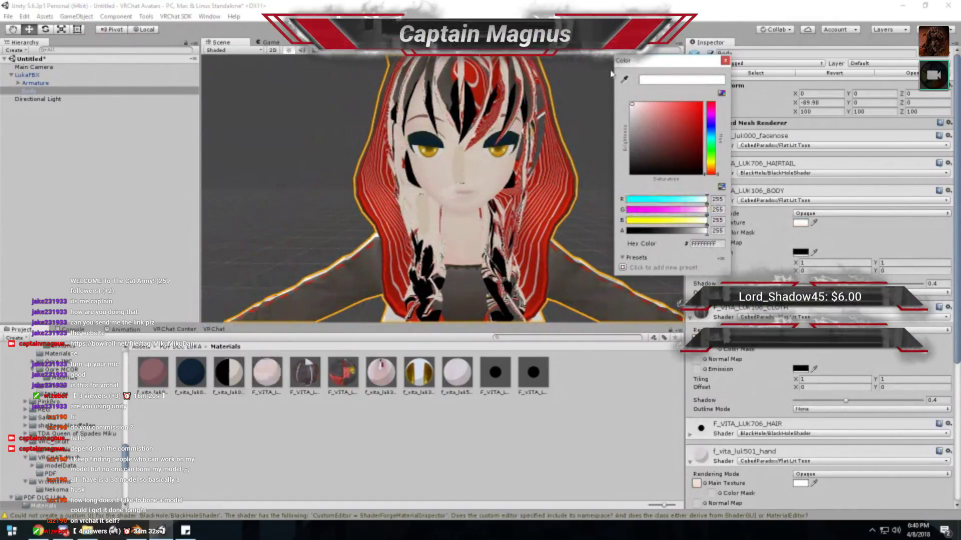
left_click(725, 62)
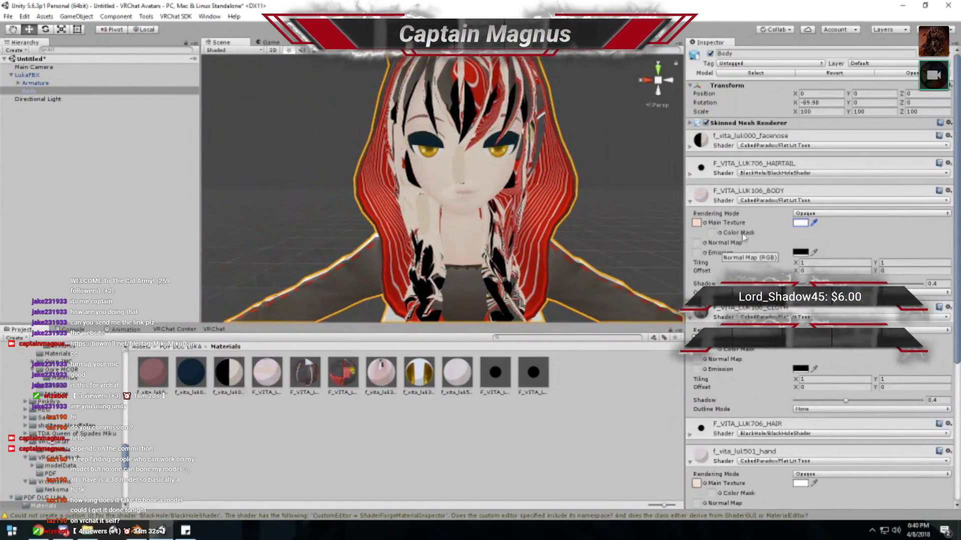
- Collapse the settings of the F_VITA_LUK106_BODY, F_VITA_LUK106_CLOTH and f_vita_luk501_hand materials
left_click(715, 195)
left_click(721, 224)
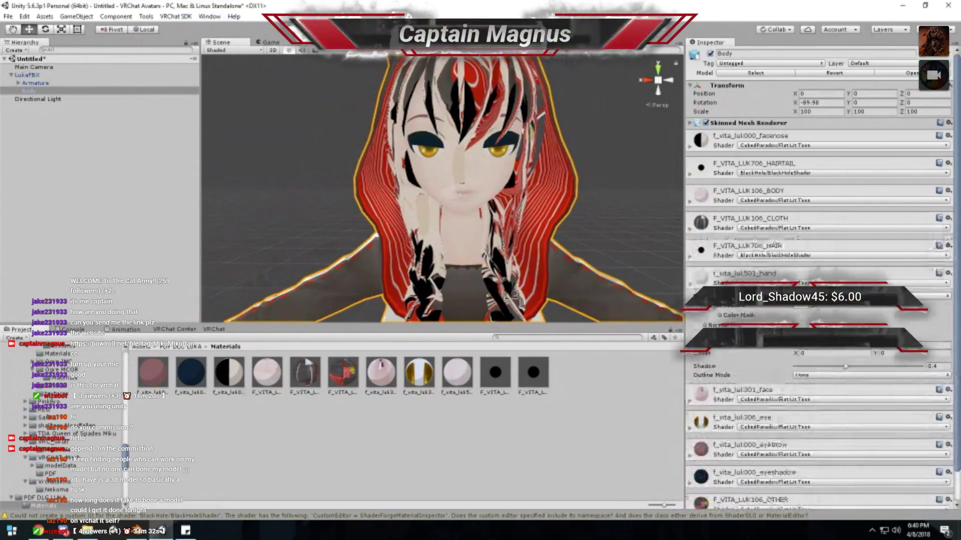
left_click(721, 277)
- Examine the whole model from several angles, checking the braids, outfit, legs and hood
scroll(509, 189, "down", 10)
middle_click_drag(510, 189, 500, 173)
scroll(499, 173, "down", 7)
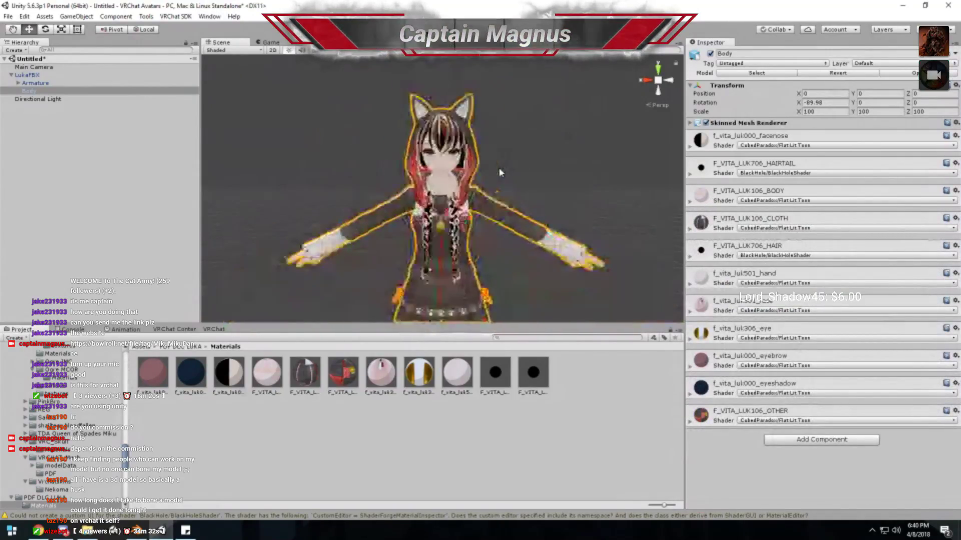
mouse_move(500, 173)
left_mouse_down("alt")
mouse_move(505, 204)
mouse_move(500, 173)
mouse_move(508, 186)
left_mouse_up("alt")
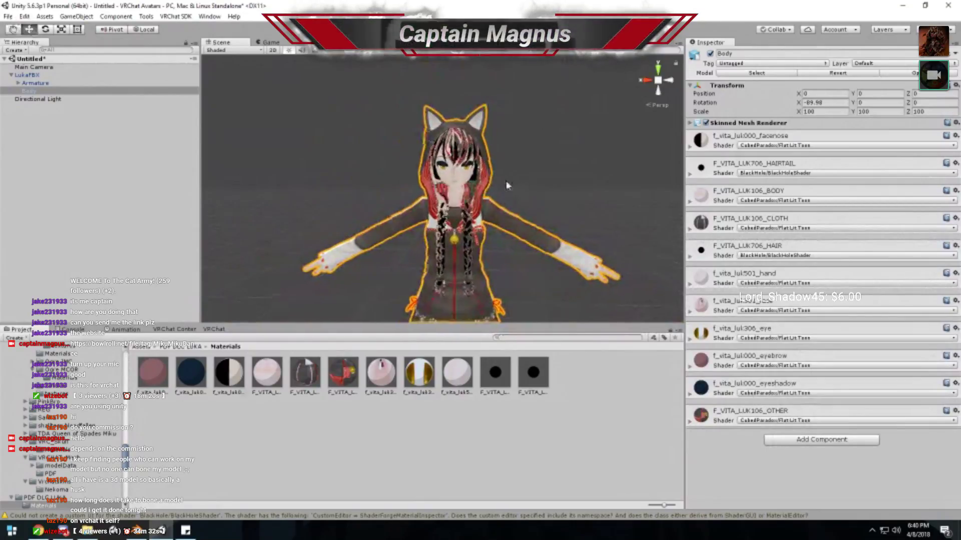
middle_click_drag(509, 186, 519, 135)
right_click_drag(450, 274, 419, 308)
left_click_drag(419, 307, 433, 291, "alt")
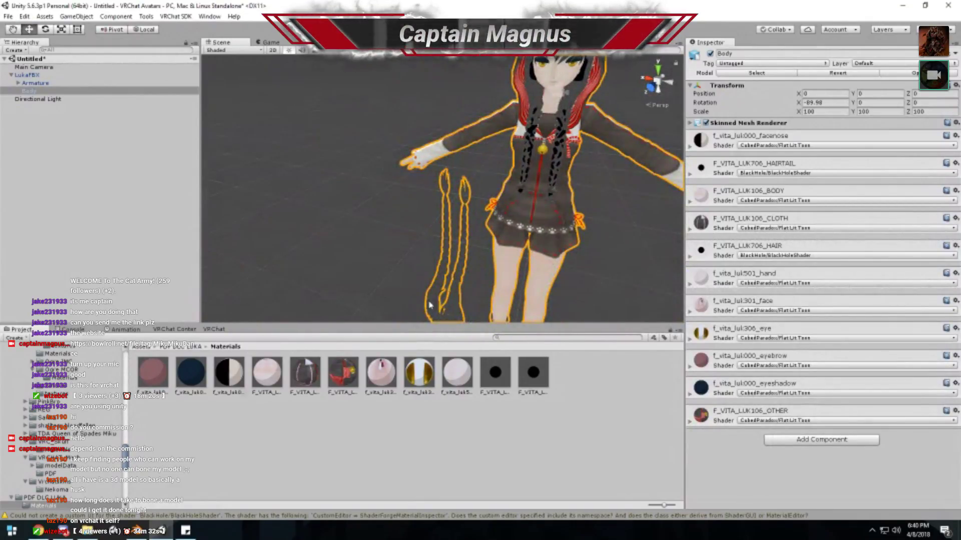
mouse_move(459, 215)
left_mouse_down("alt")
mouse_move(476, 167)
mouse_move(450, 202)
left_mouse_up("alt")
middle_click_drag(450, 203, 452, 205)
left_click_drag(452, 206, 543, 184, "alt")
scroll(520, 194, "up", 3)
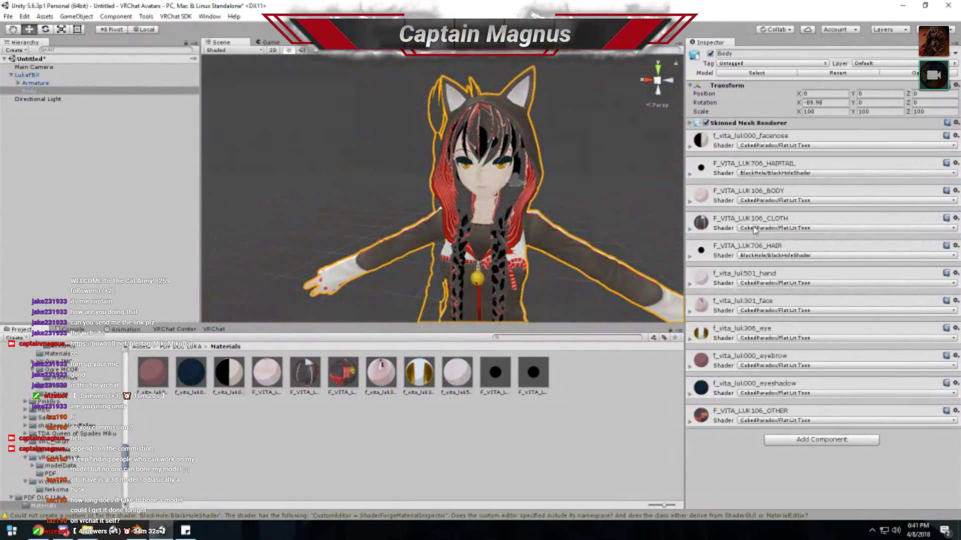
- Reapply Flat Lit Toon to F_VITA_LUK106_CLOTH and set the F_VITA_LUK706_HAIRTAIL material's shader to CubedParadox/Flat Lit Toon
left_click(755, 229)
mouse_move(766, 234)
left_click(725, 234)
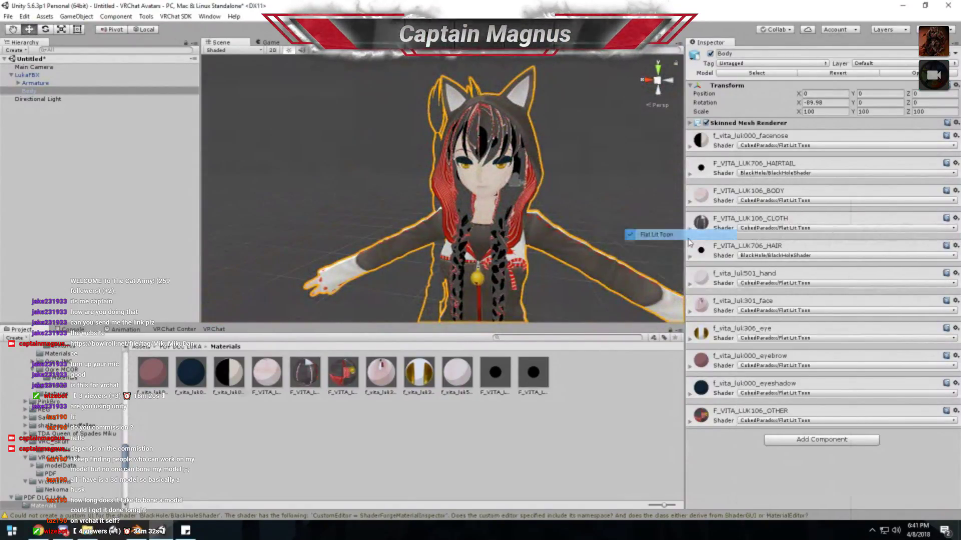
left_click(756, 173)
mouse_move(761, 214)
left_click(660, 217)
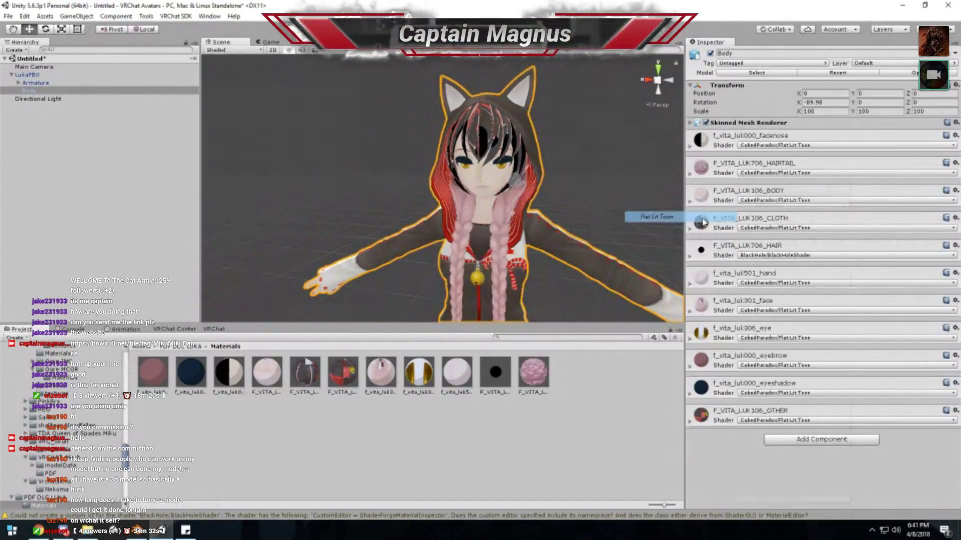
- Reapply the CubedParadox/Flat Lit Toon shader to the F_VITA_LUK106_BODY material and collapse its settings
left_click(721, 191)
left_click(755, 201)
mouse_move(762, 235)
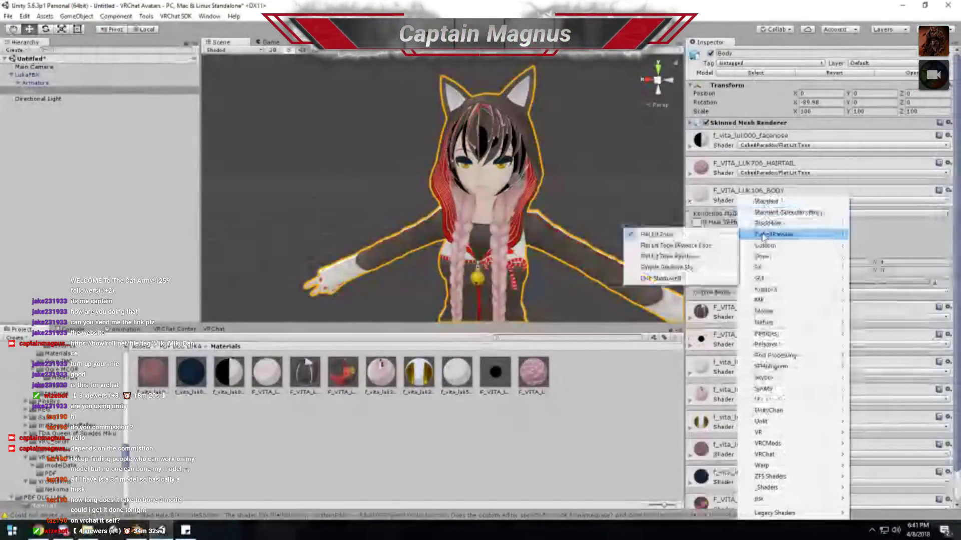
left_click(655, 235)
left_click(740, 205)
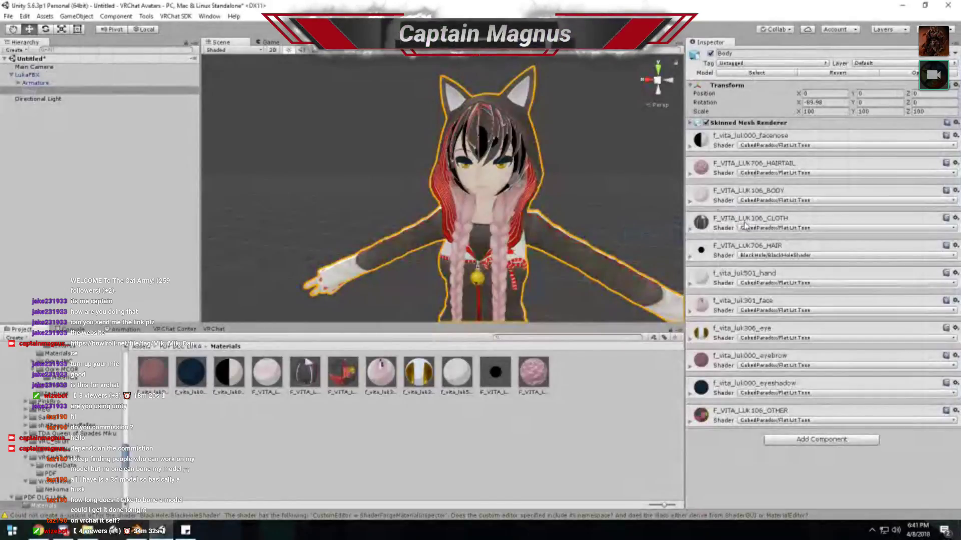
- Set the F_VITA_LUK706_HAIR material's shader to CubedParadox/Flat Lit Toon
left_click(751, 255)
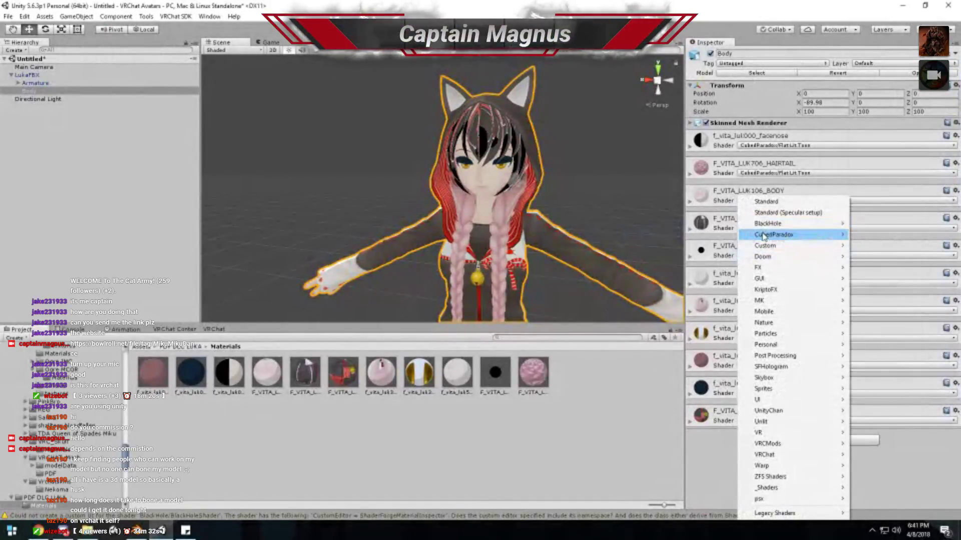
mouse_move(763, 235)
left_click(710, 235)
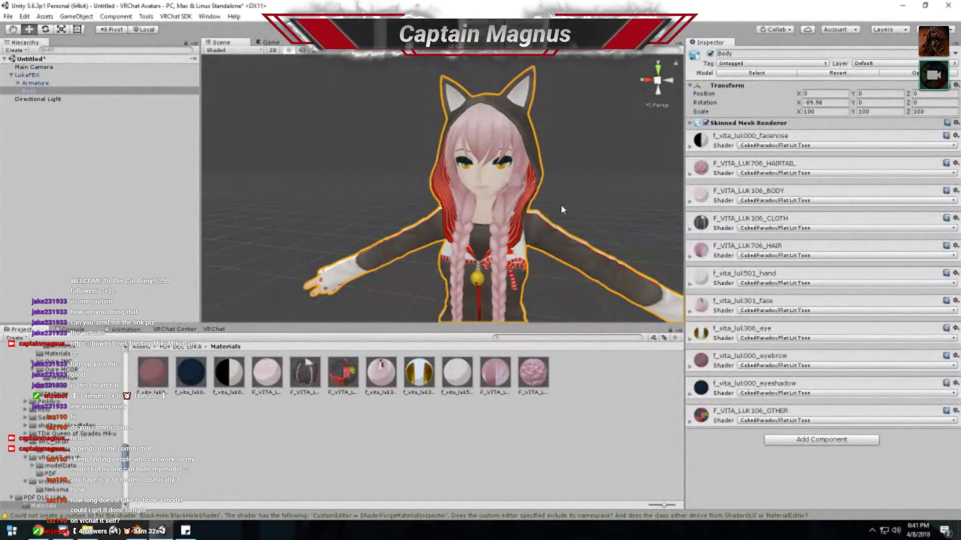
- Open the PDF DLC LUKA assets folder and select the LukaFBX model in the scene
mouse_move(562, 209)
right_mouse_down()
mouse_move(604, 218)
mouse_move(553, 217)
mouse_move(572, 220)
right_mouse_up()
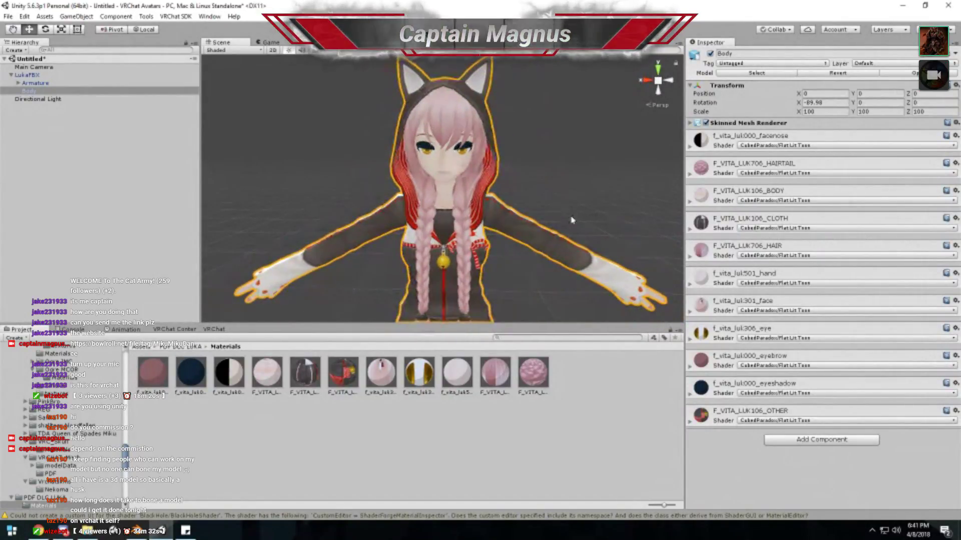
left_click(181, 347)
left_click(425, 217)
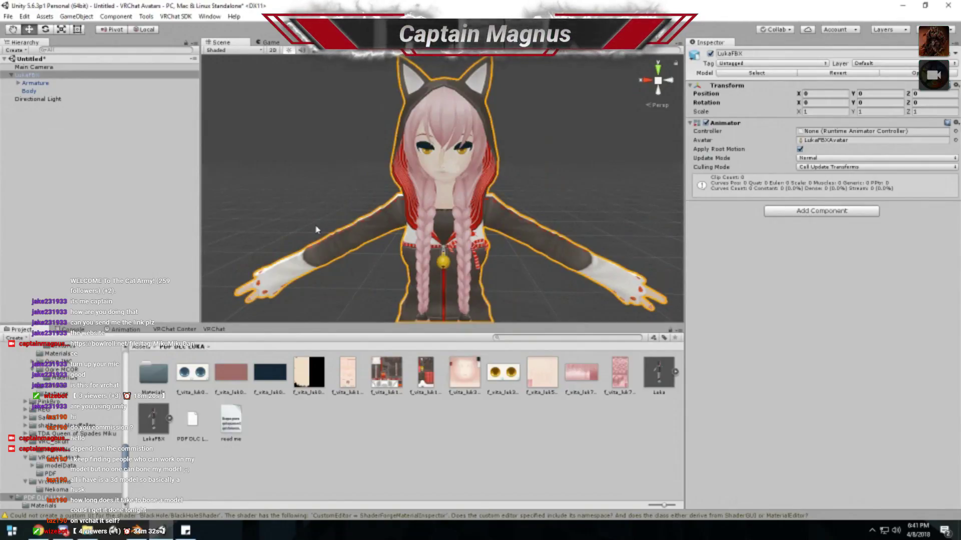
- Examine the model's hand, fingers and legs up close, ending with a front view of the body
middle_click_drag(317, 229, 437, 195)
scroll(418, 251, "up", 5)
middle_click_drag(419, 251, 494, 118)
right_click_drag(495, 117, 496, 120)
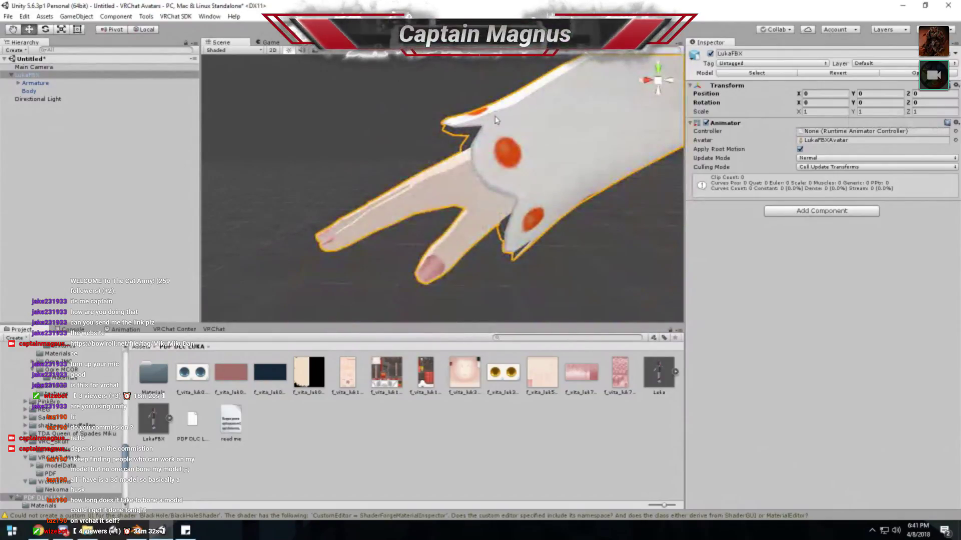
middle_click_drag(405, 155, 426, 154)
right_click_drag(426, 155, 510, 224)
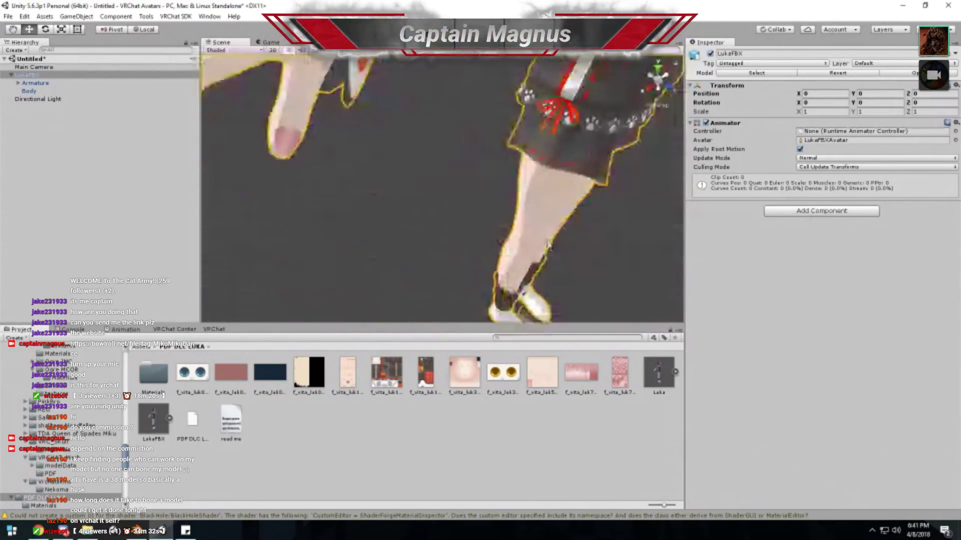
middle_click_drag(511, 224, 553, 241)
right_click_drag(552, 241, 376, 170)
scroll(543, 254, "down", 3)
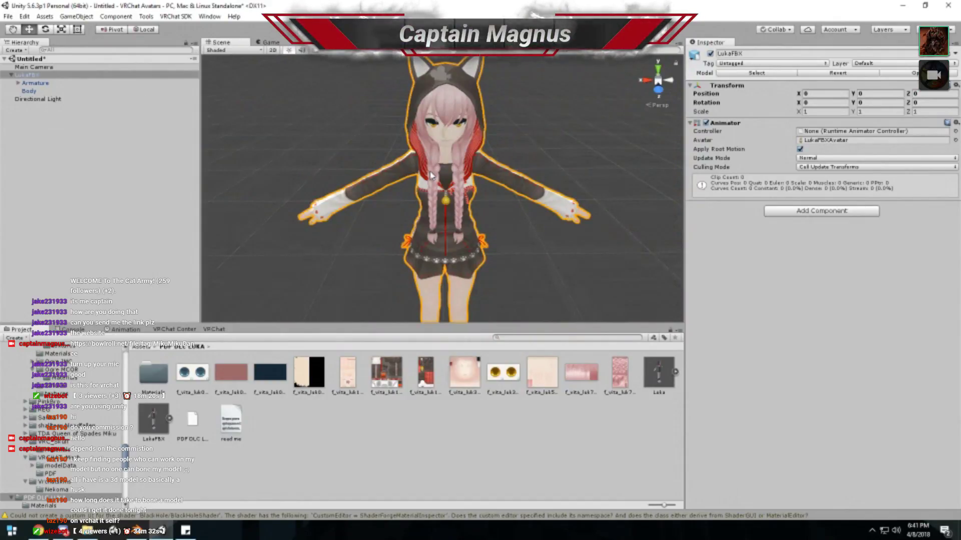
- Inspect the Body mesh's materials and the Luka asset's import settings, ending with the LukaFBX root selected
left_click(430, 172)
left_click(429, 177)
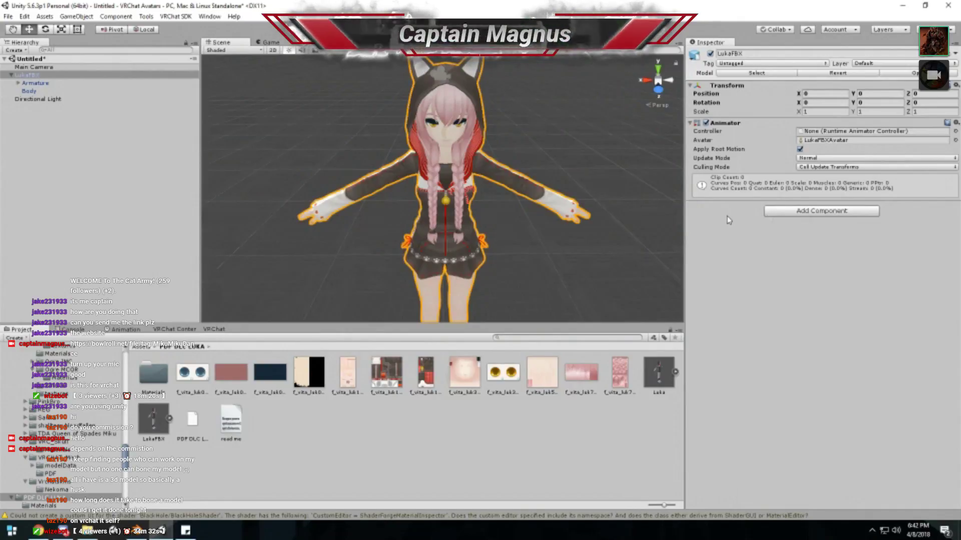
left_click(442, 178)
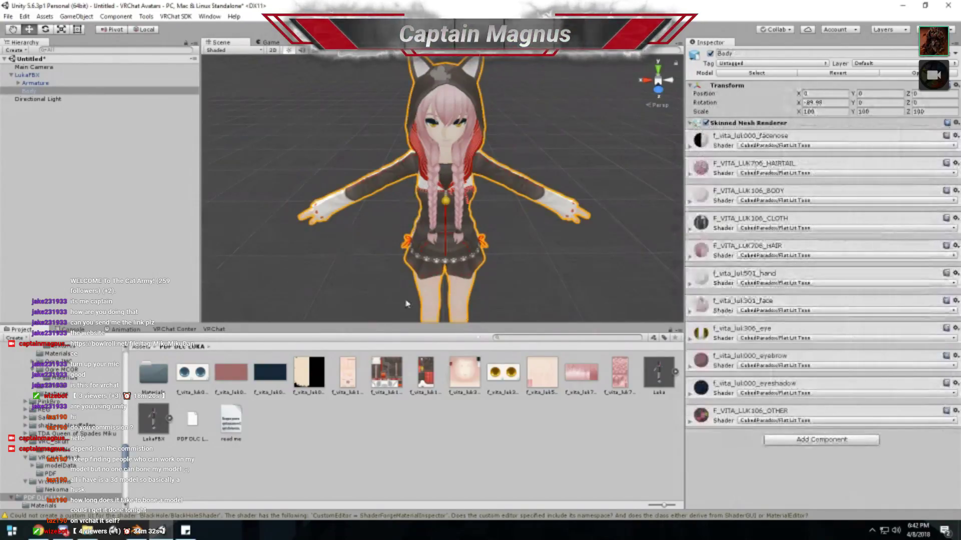
left_click(418, 300)
left_click(658, 373)
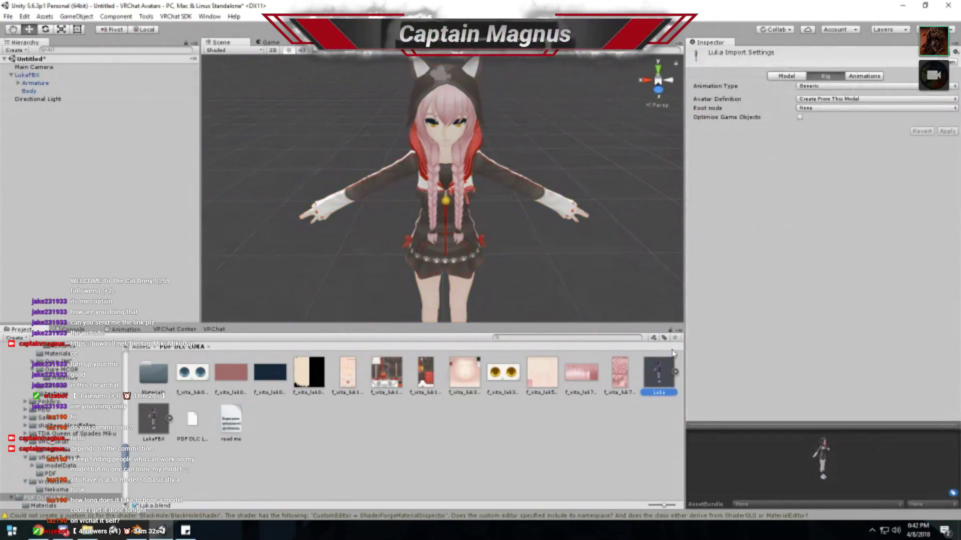
left_click(474, 180)
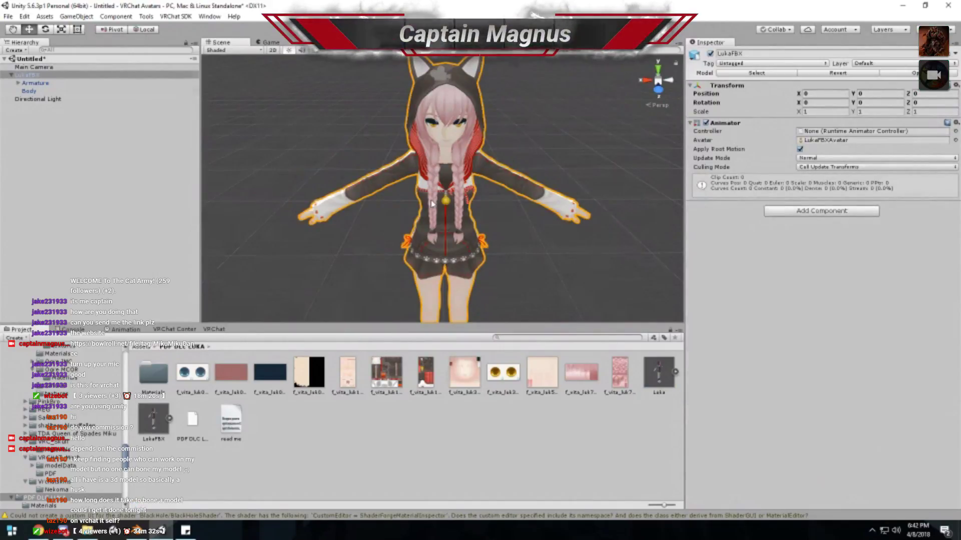
- Save the scene as Luka in the PDF DLC LUKA assets folder
key("ctrl+s")
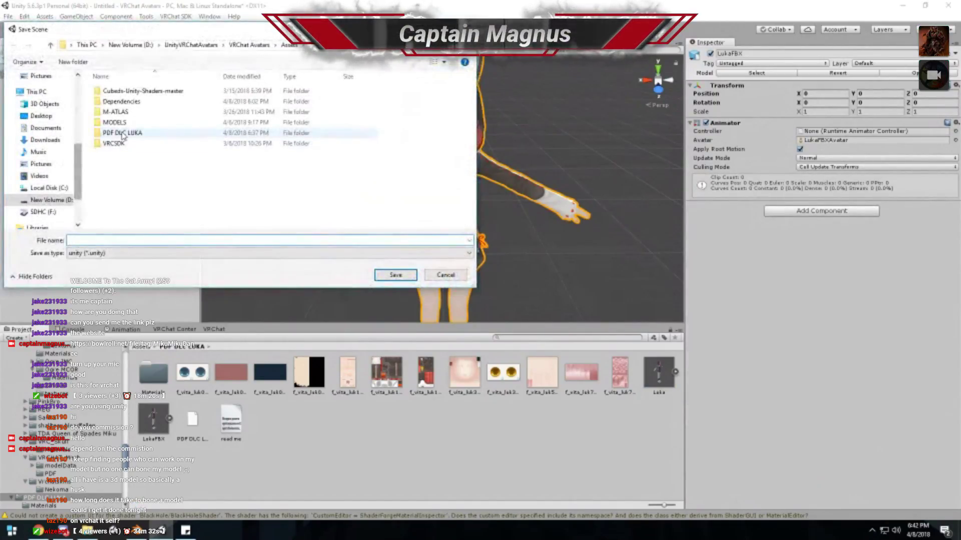
double_click(125, 133)
left_click(126, 239)
type("Luka")
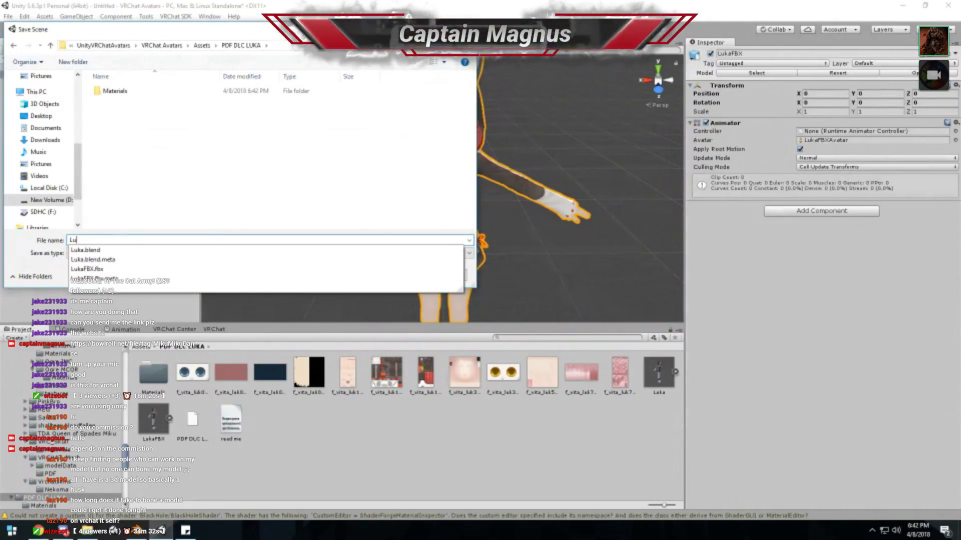
key("Return")
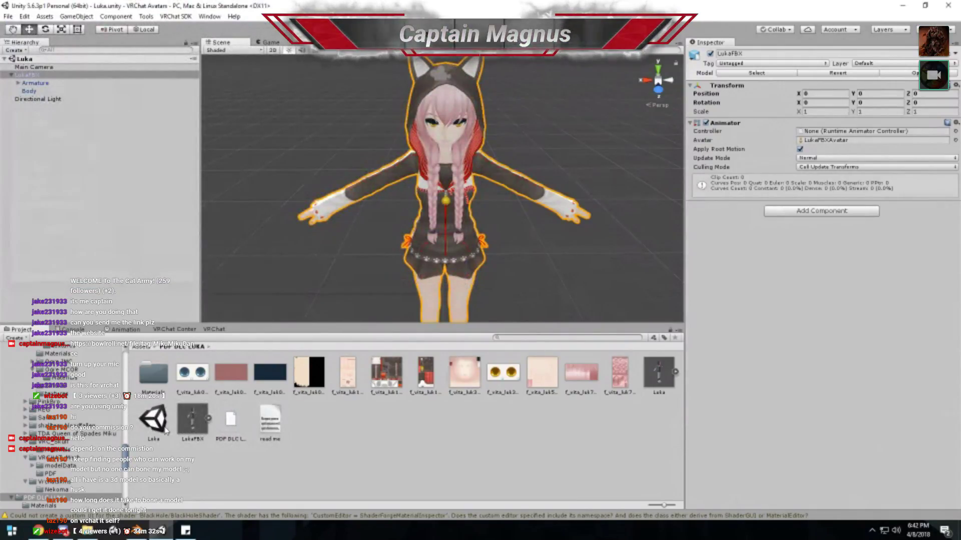
- Open the LukaFBX asset's avatar configuration and show the right hand's bone mapping with the hand in close view
left_click(193, 423)
left_click(933, 108)
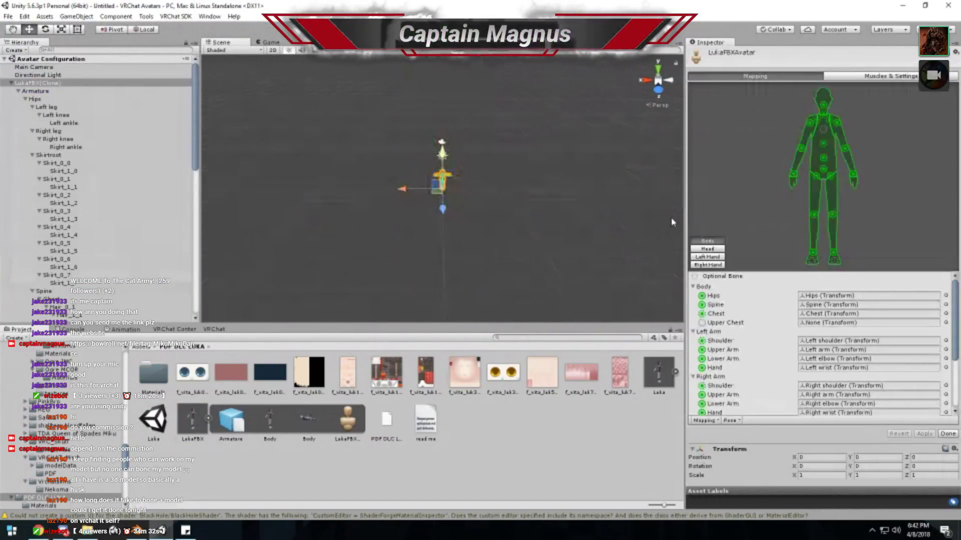
scroll(460, 173, "up", 10)
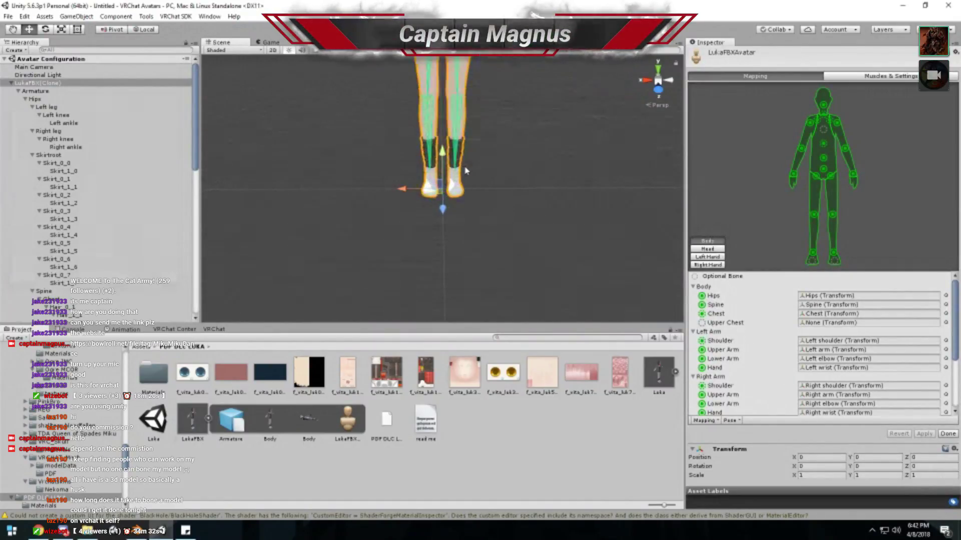
middle_click_drag(460, 173, 649, 311)
left_click(704, 268)
left_click(707, 265)
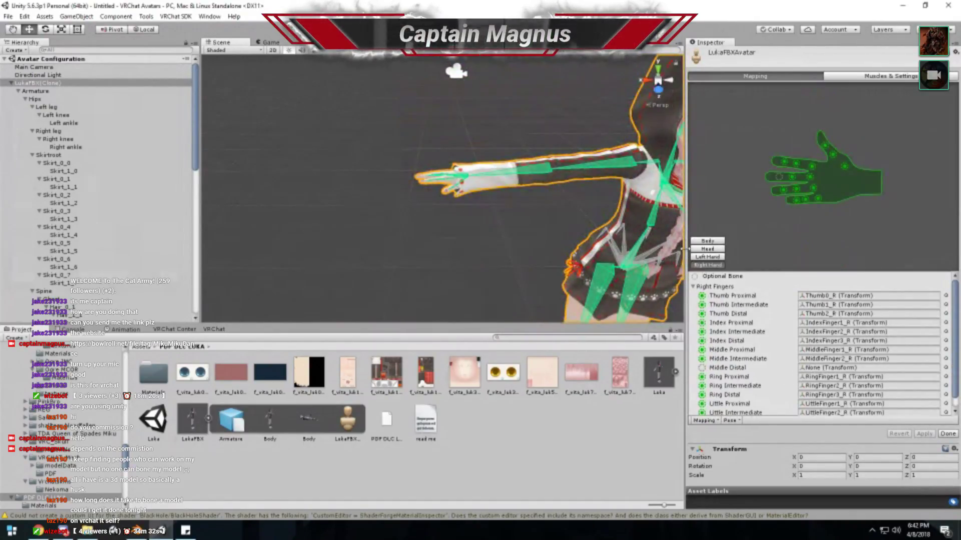
left_click_drag(421, 227, 422, 186, "alt")
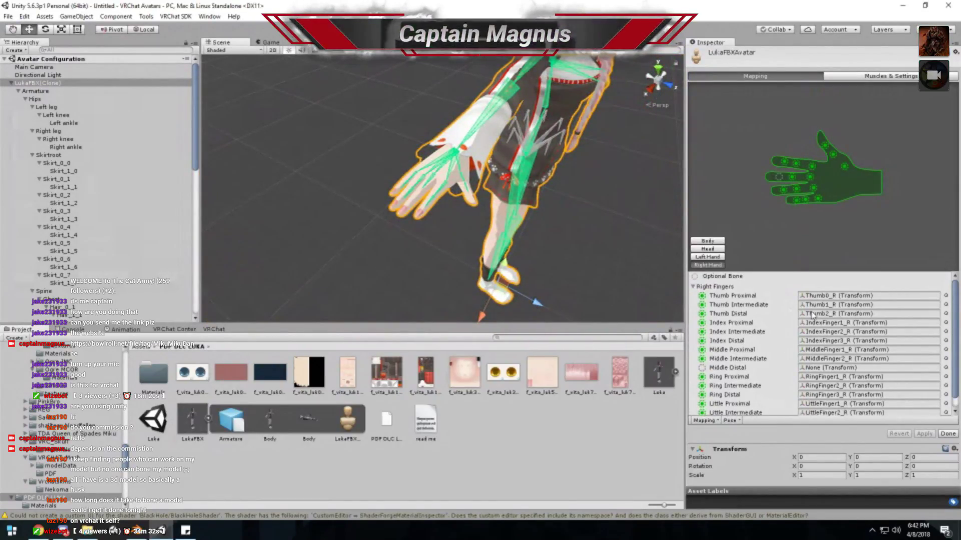
- Clear the right hand's Thumb Intermediate bone and reassign it to the Thumb1_R transform
left_click(823, 306)
key("Delete")
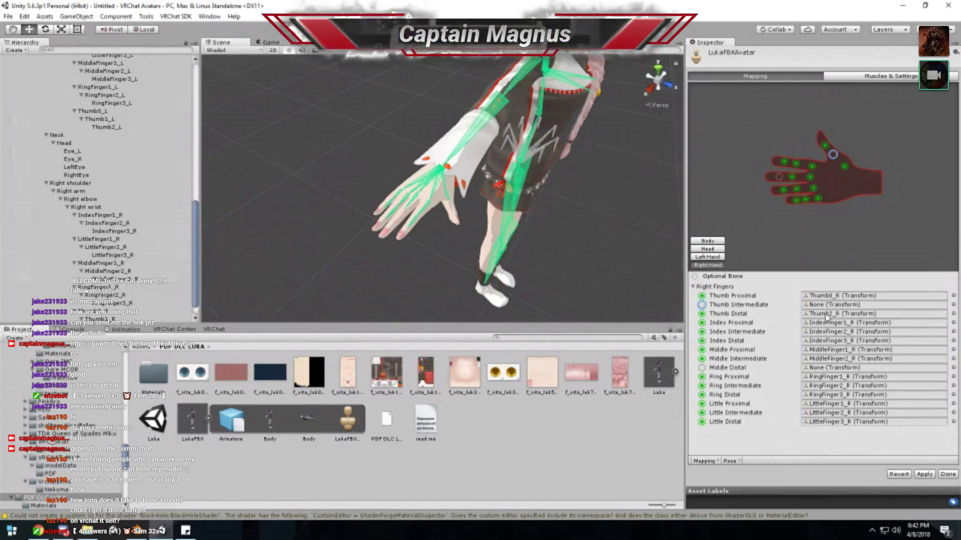
left_click(953, 304)
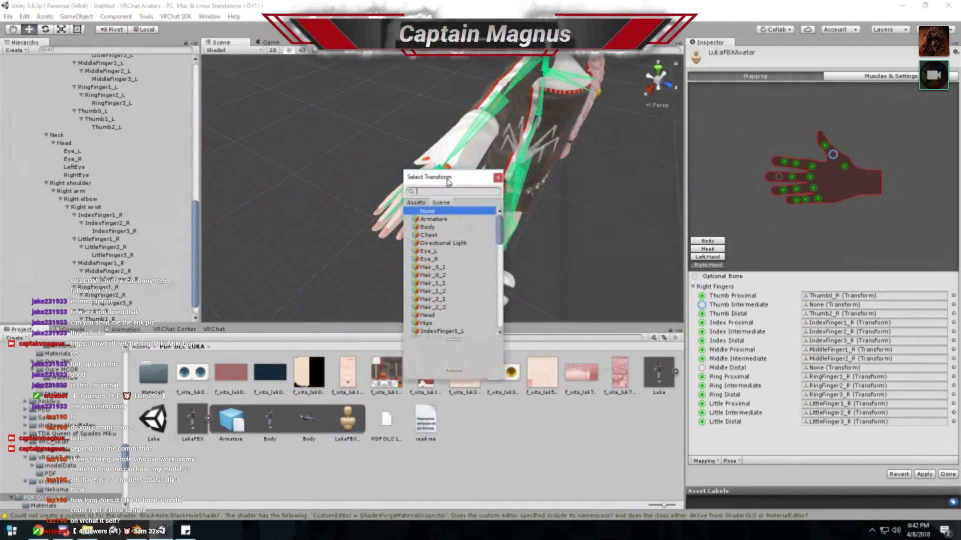
left_click_drag(676, 157, 609, 183)
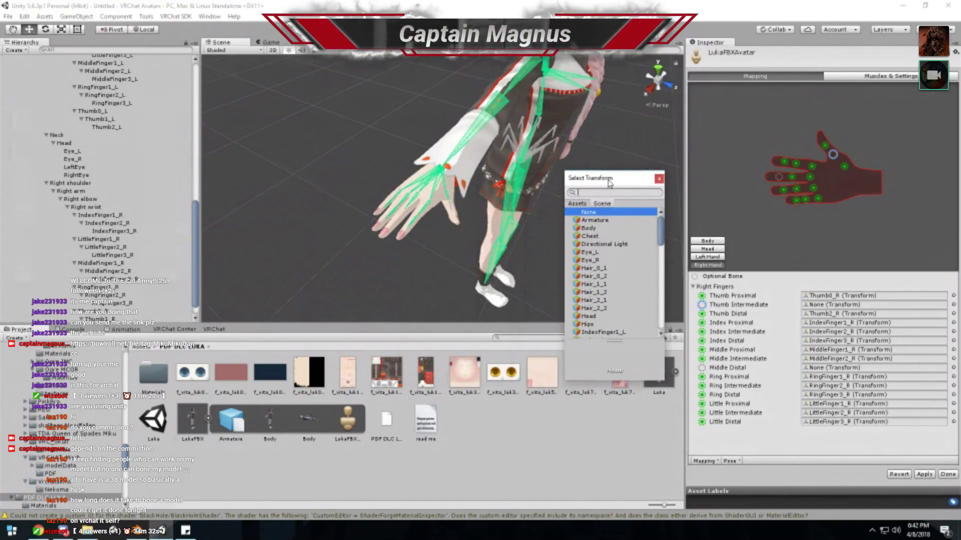
type("thumb")
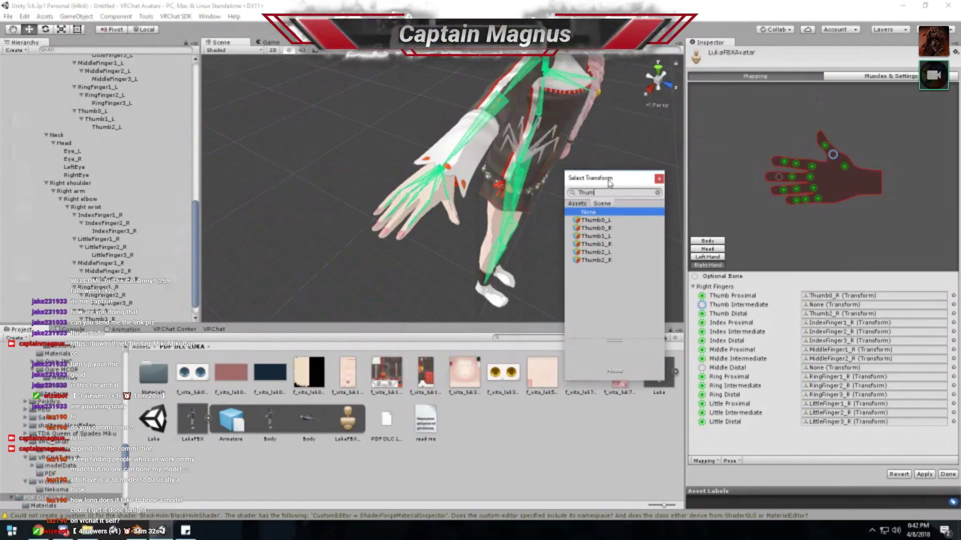
left_click(607, 245)
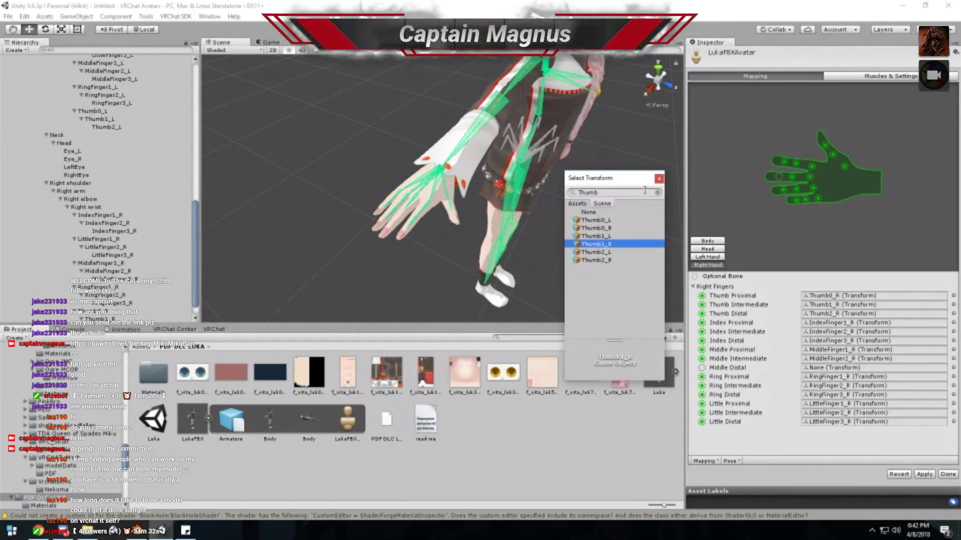
left_click(659, 179)
- Apply the right-hand bone mapping and finish the avatar configuration
right_click_drag(412, 207, 420, 205)
left_click_drag(576, 305, 362, 284, "alt")
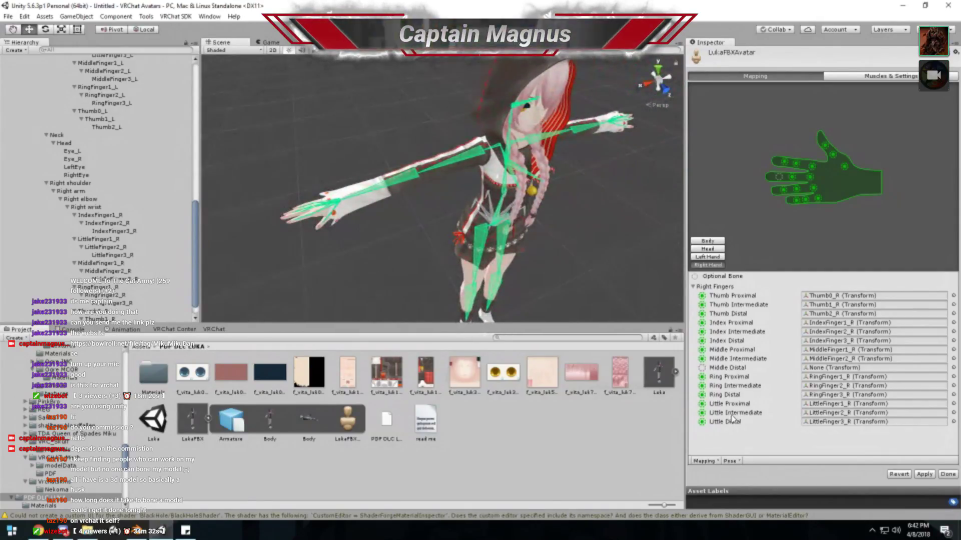
left_click(924, 474)
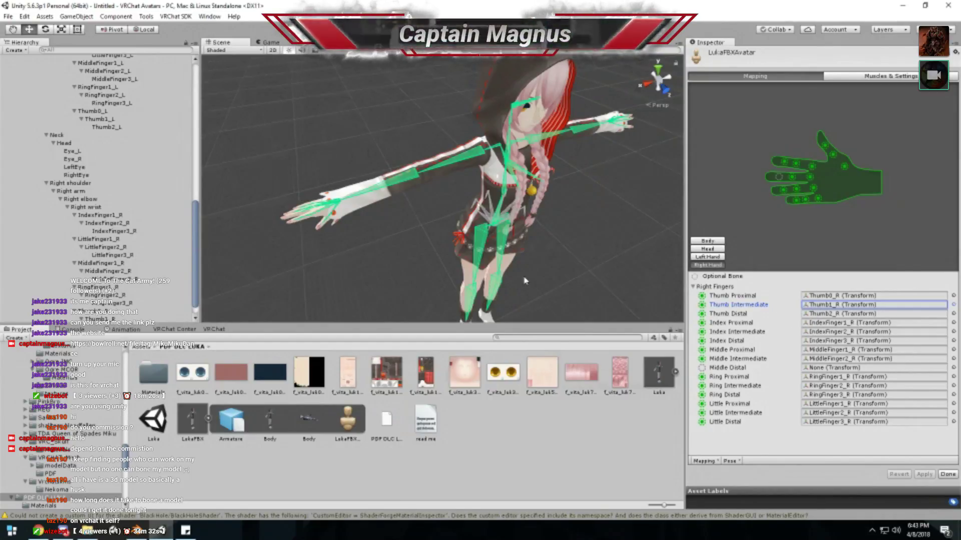
middle_click_drag(359, 235, 416, 237)
scroll(389, 256, "up", 5)
left_click_drag(416, 237, 470, 253, "alt")
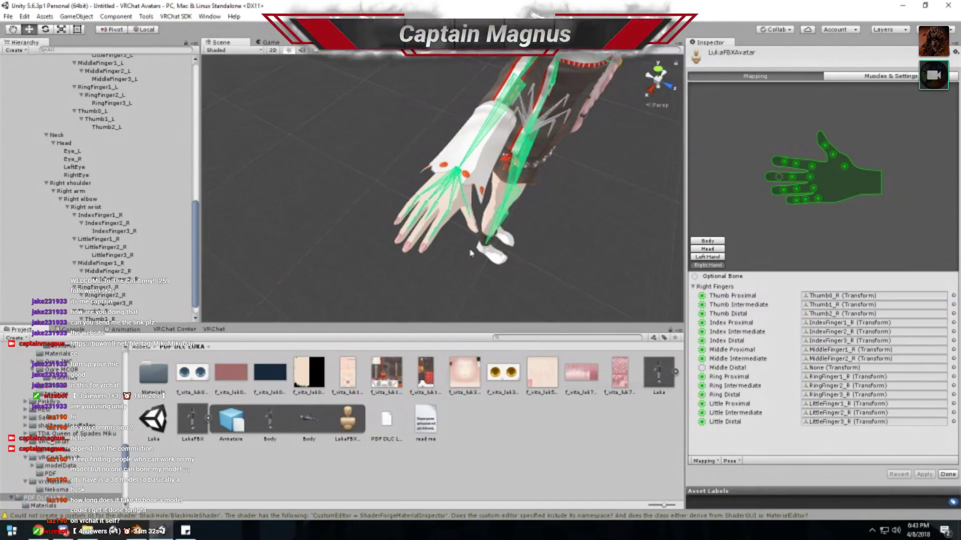
left_click(948, 474)
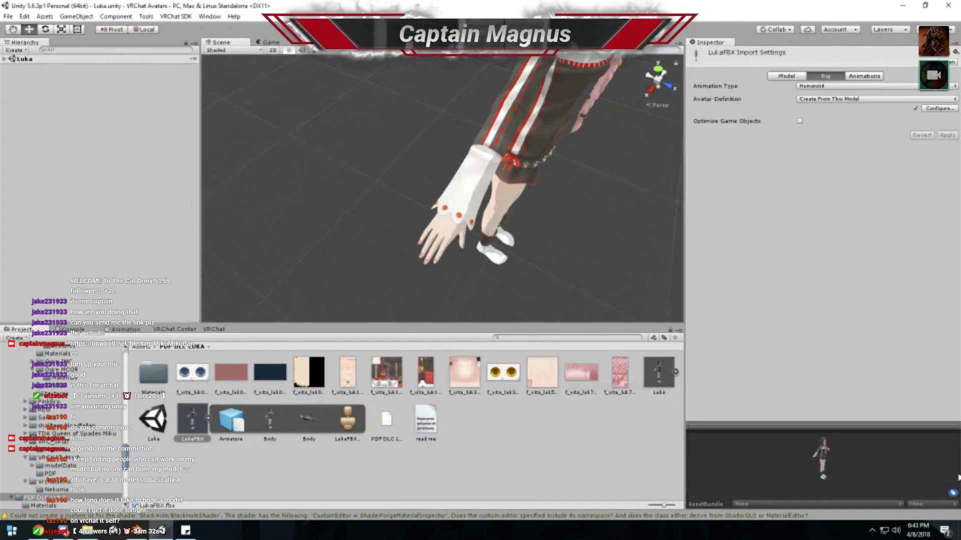
- Select the LukaFBX model in the scene and collapse its asset's contents, with the model's upper body seen from the front
left_click_drag(427, 187, 339, 118, "alt")
scroll(385, 167, "down", 3)
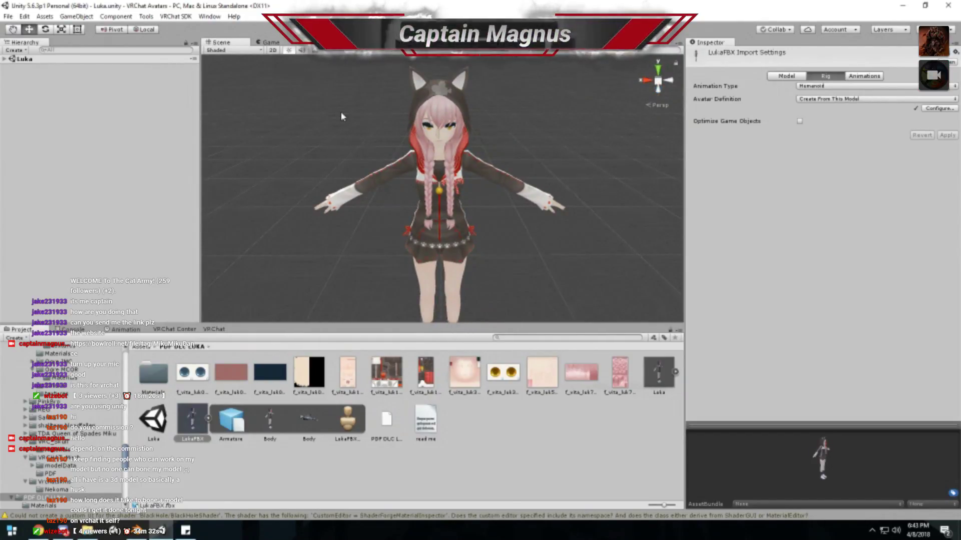
left_click(403, 150)
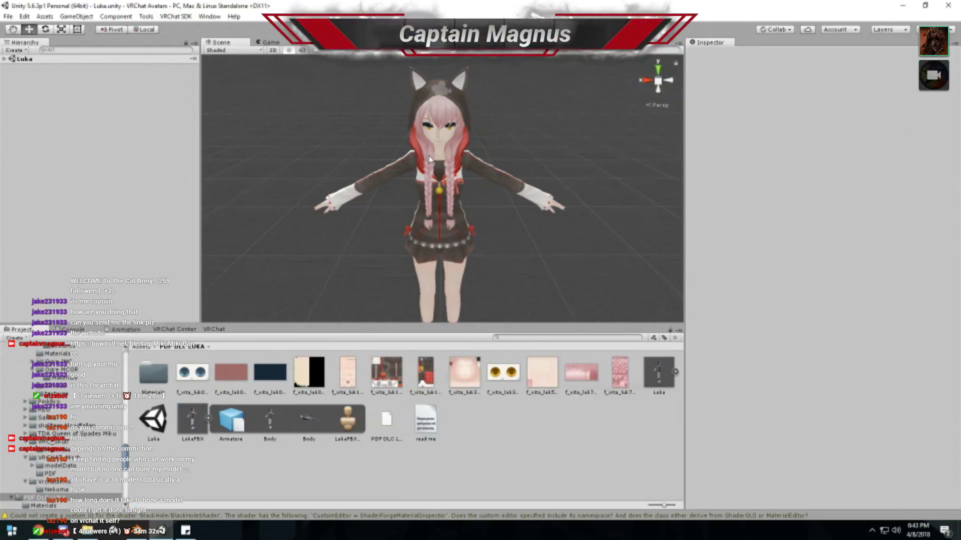
middle_click_drag(443, 173, 448, 182)
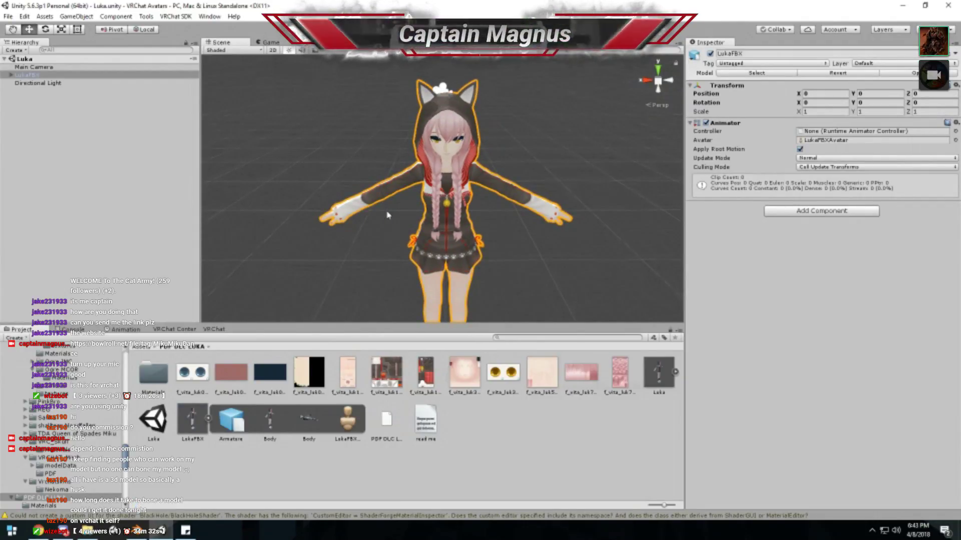
left_click(152, 421)
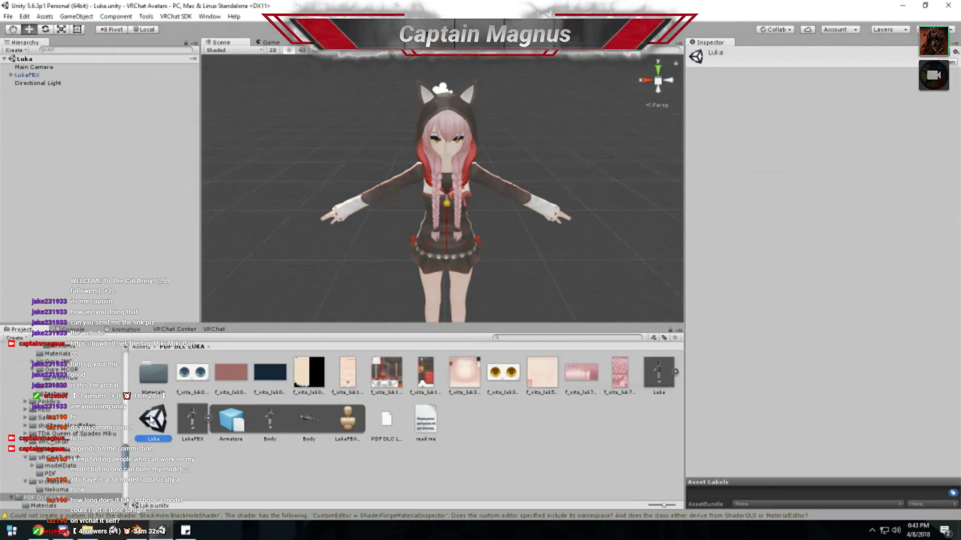
left_click(447, 192)
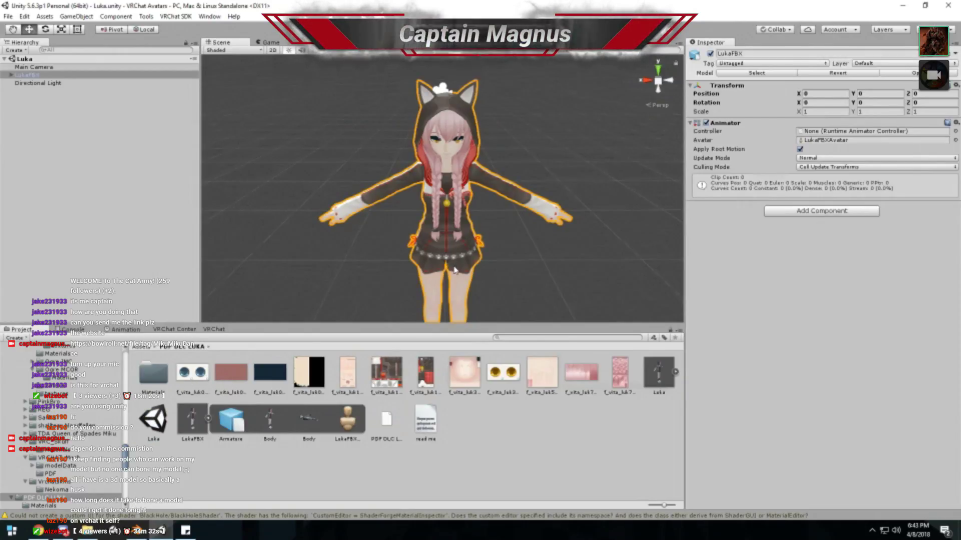
left_click(209, 419)
middle_click_drag(396, 149, 393, 265)
scroll(393, 166, "up", 3)
middle_click_drag(396, 183, 409, 112)
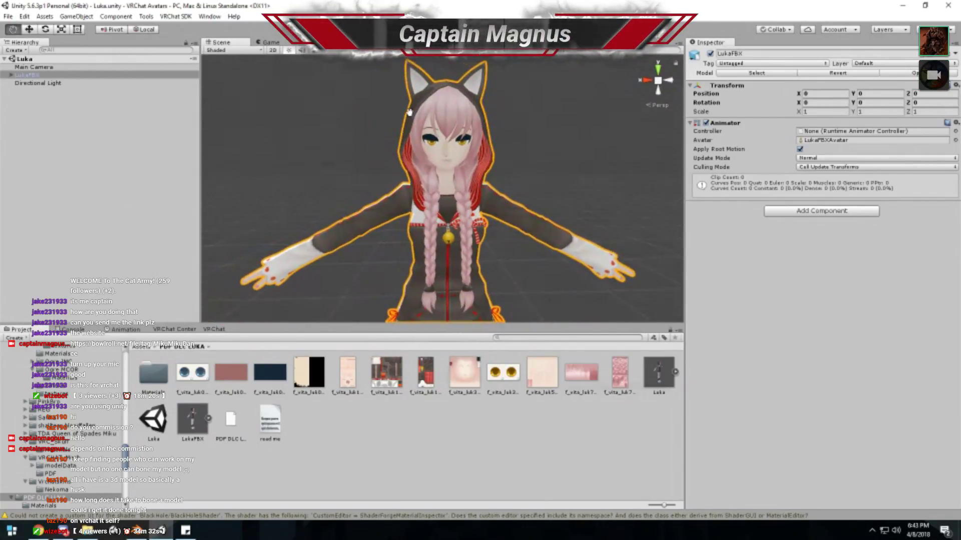
left_click_drag(409, 111, 386, 117, "alt")
left_click(821, 210)
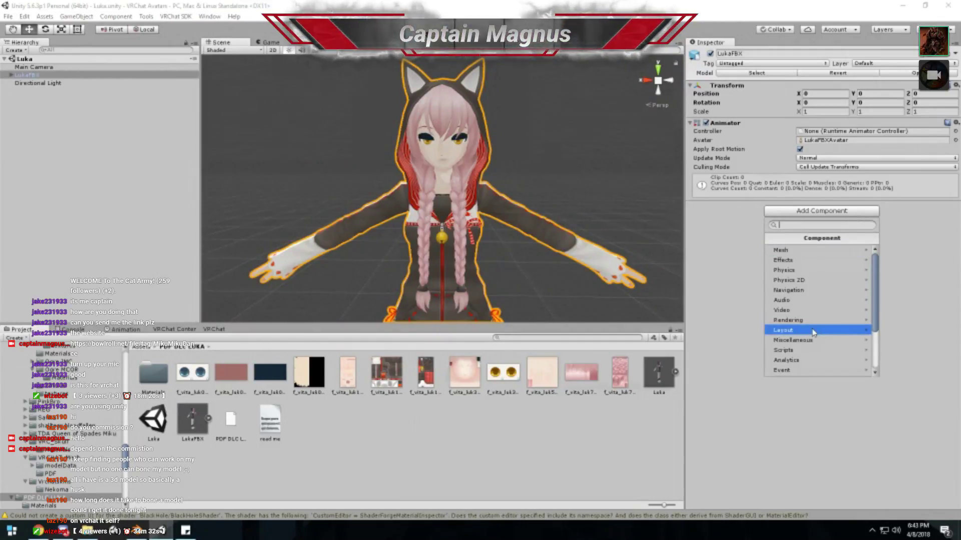
left_click(732, 292)
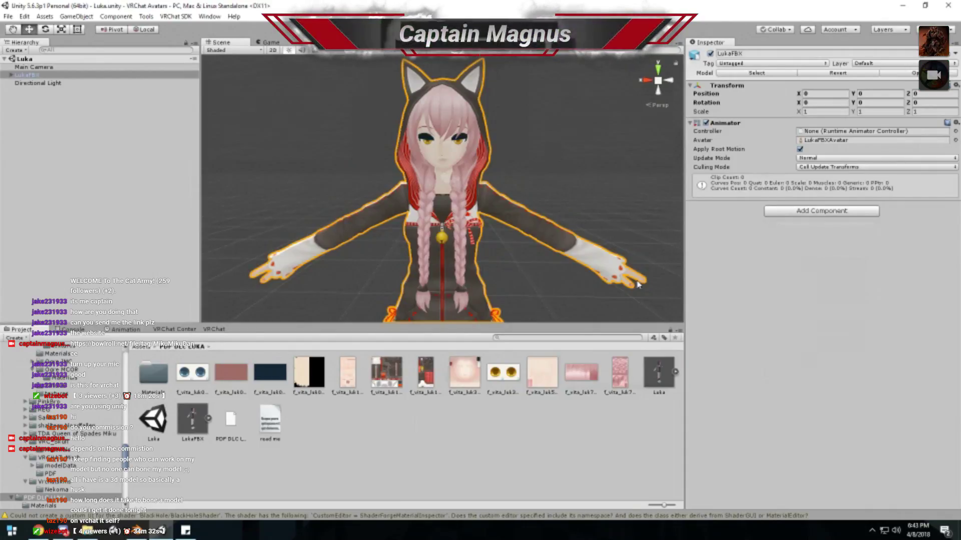
left_click(193, 17)
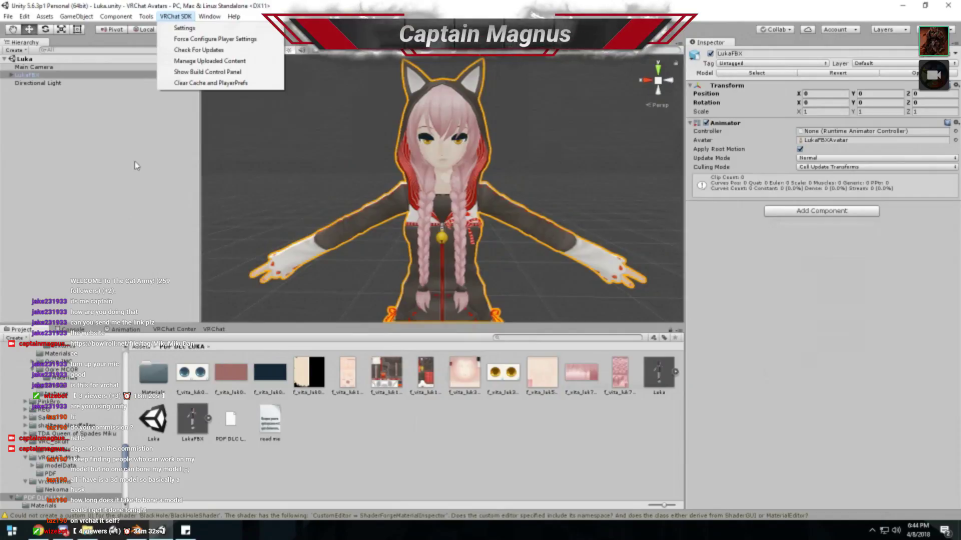
left_click(801, 219)
- Add a VRC_Avatar Descriptor component to LukaFBX and set its Default Animation Set to Female
left_click(800, 212)
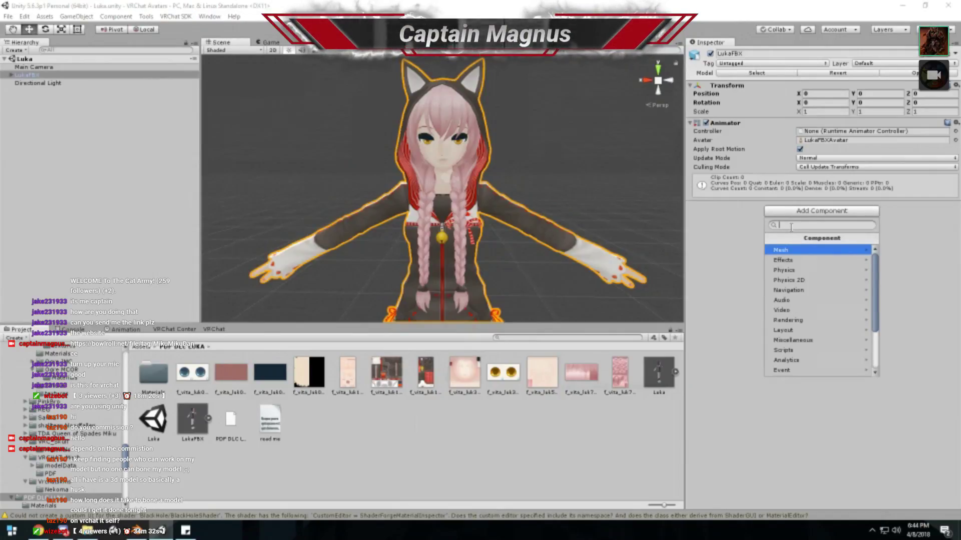
type("desc")
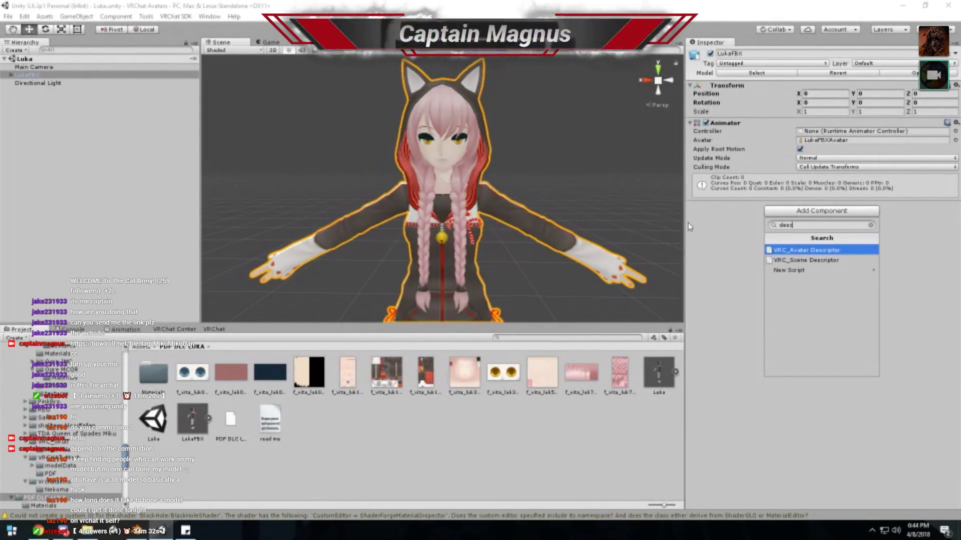
left_click(806, 249)
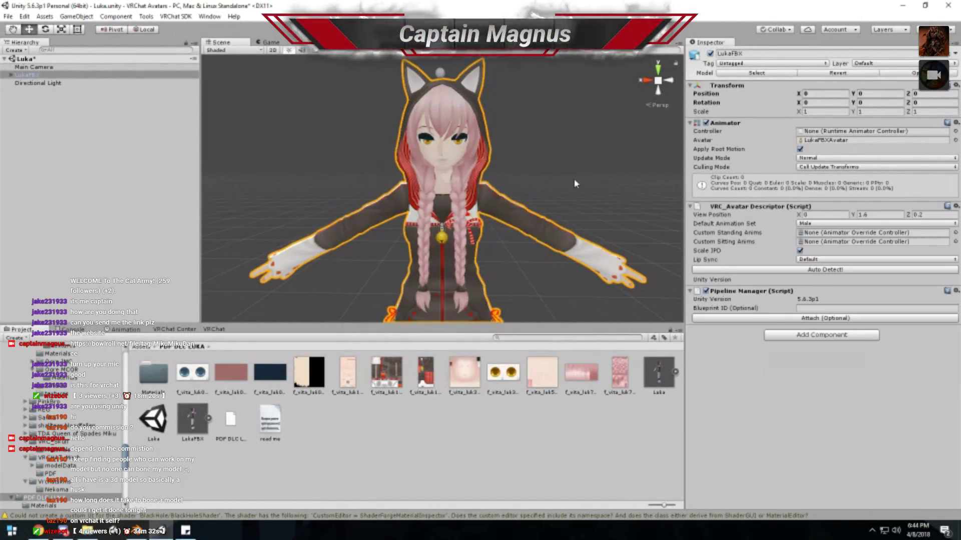
middle_click_drag(574, 184, 583, 202)
left_click(821, 223)
left_click(818, 250)
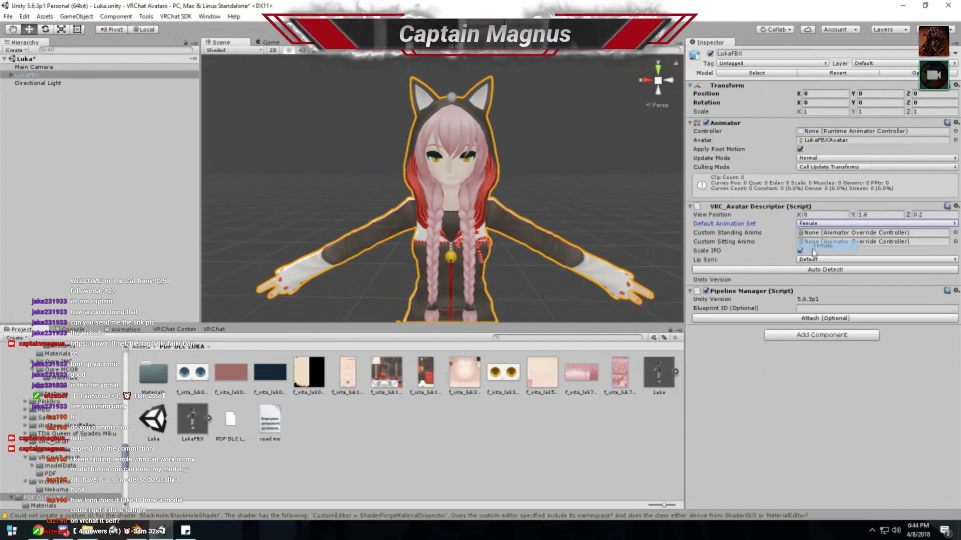
- Open the TutorialAvatar folder in the project assets under VRCSDK, Examples, Sample Assets
scroll(630, 244, "down", 3)
scroll(600, 196, "down", 2)
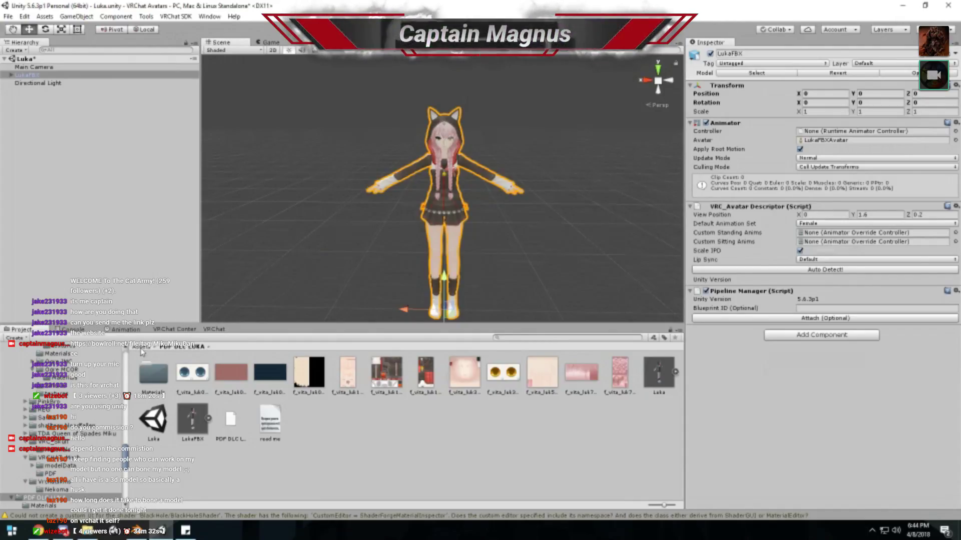
left_click(142, 347)
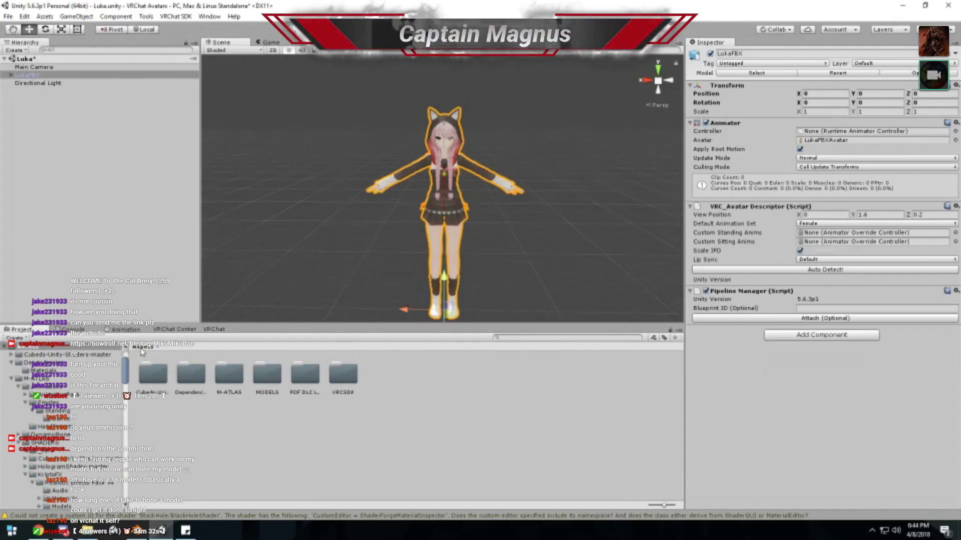
left_click(339, 387)
double_click(342, 378)
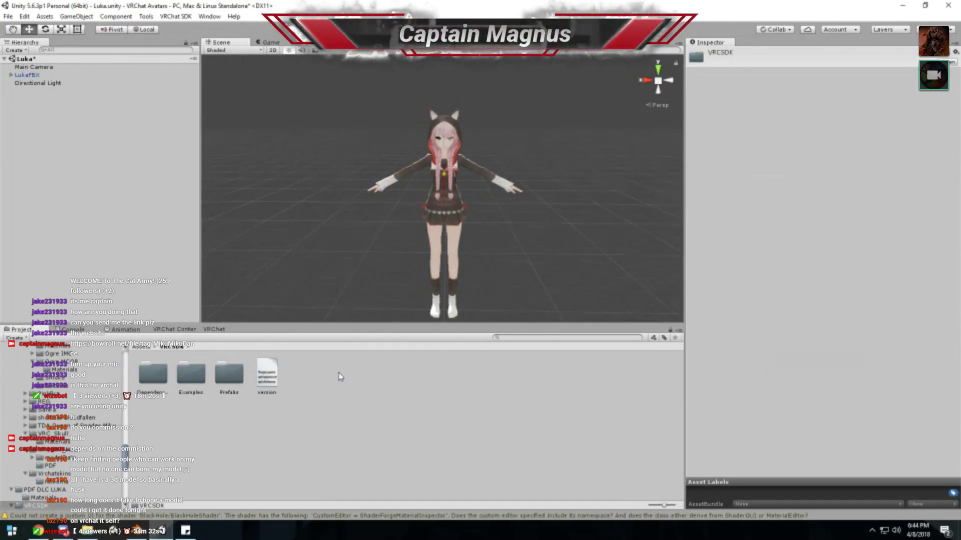
double_click(189, 378)
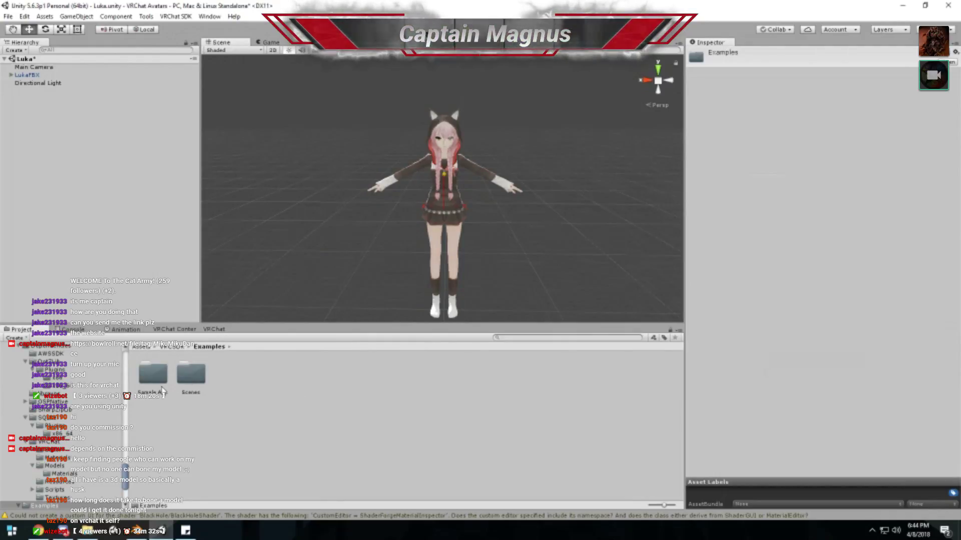
double_click(157, 381)
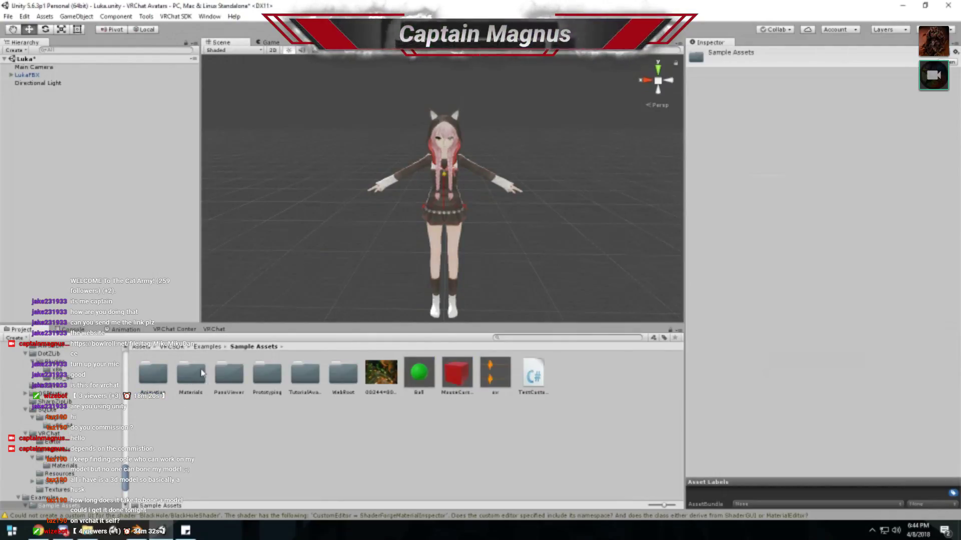
double_click(305, 375)
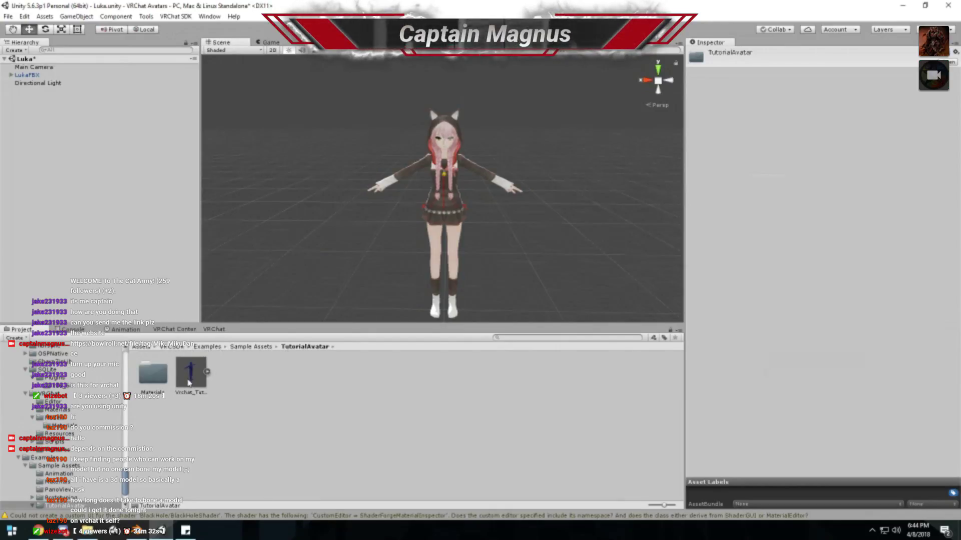
- Place the VRChat tutorial avatar from the TutorialAvatar folder in the scene and set its position to 0, 0, 0
left_click_drag(190, 372, 314, 225)
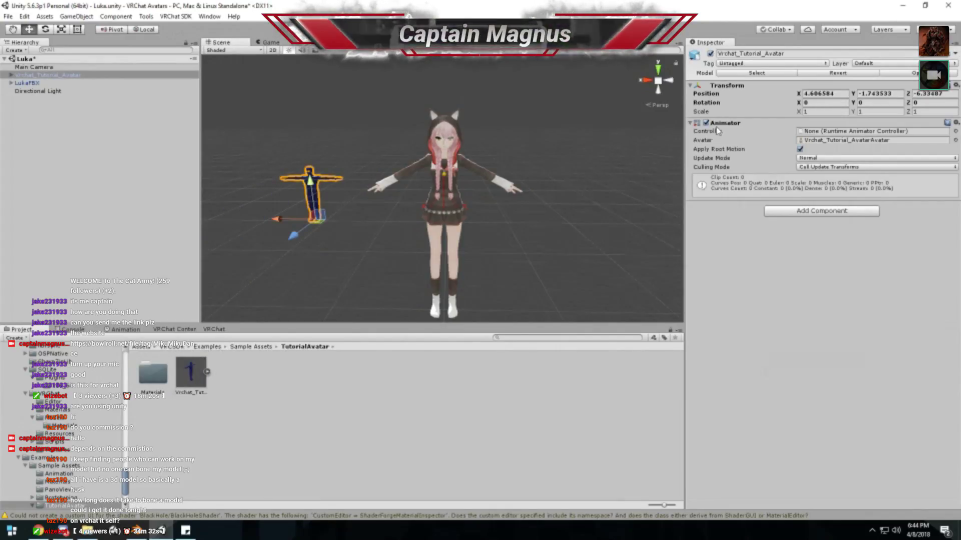
left_click(824, 93)
type("0")
key("Tab")
type("0")
key("Tab")
type("0")
key("Return")
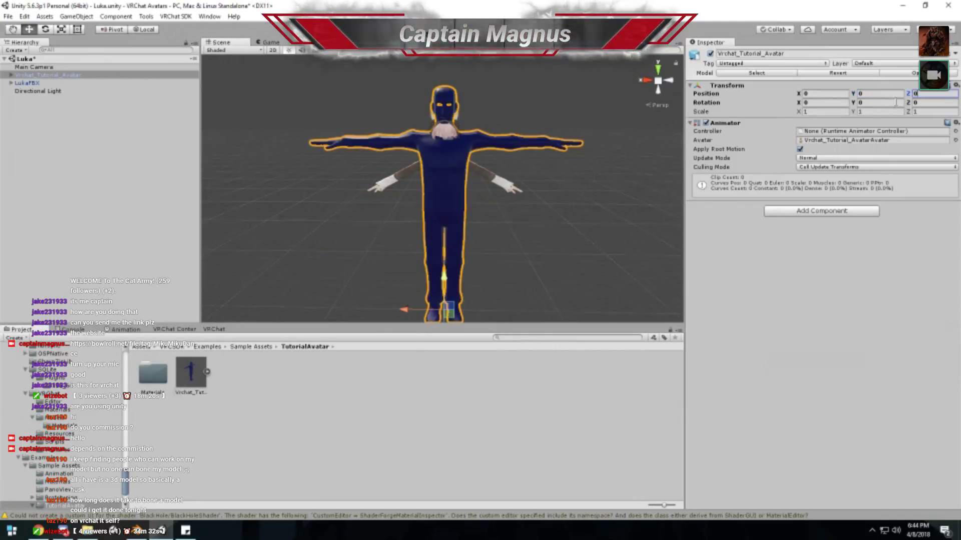
- Move the tutorial avatar along the X axis to stand beside LukaFBX and compare the sizes of the two models
left_click_drag(401, 294, 283, 292)
middle_click_drag(377, 247, 469, 190)
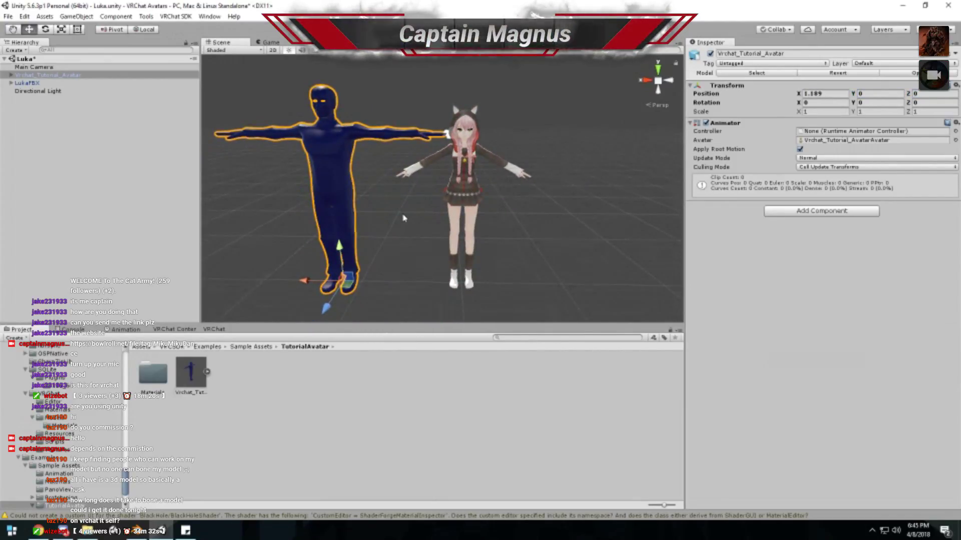
middle_click_drag(400, 216, 422, 226)
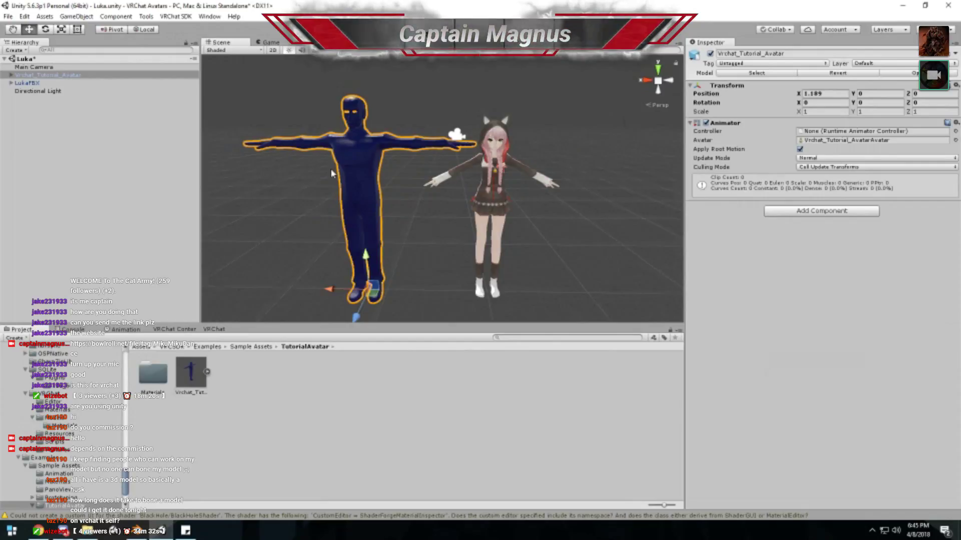
middle_click_drag(332, 173, 332, 170)
scroll(335, 178, "up", 3)
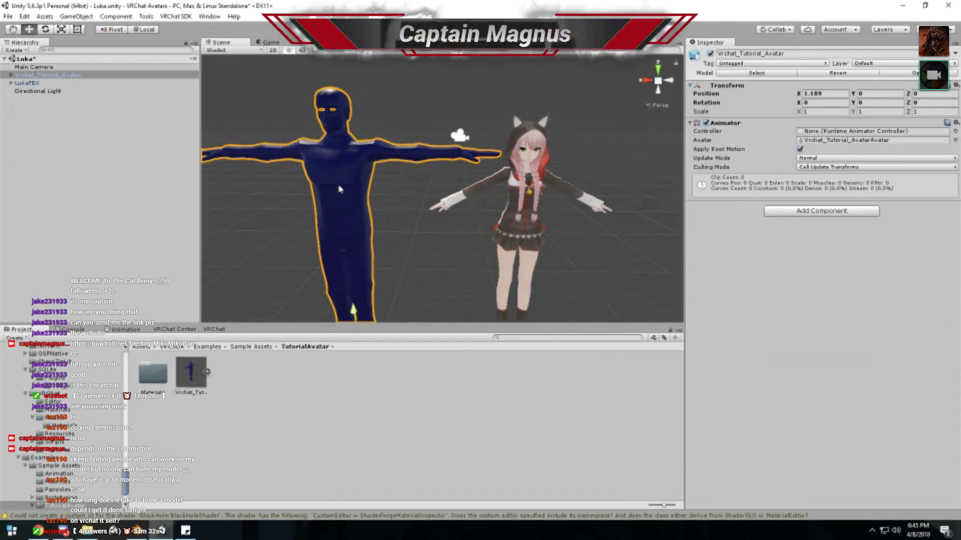
left_click(334, 126)
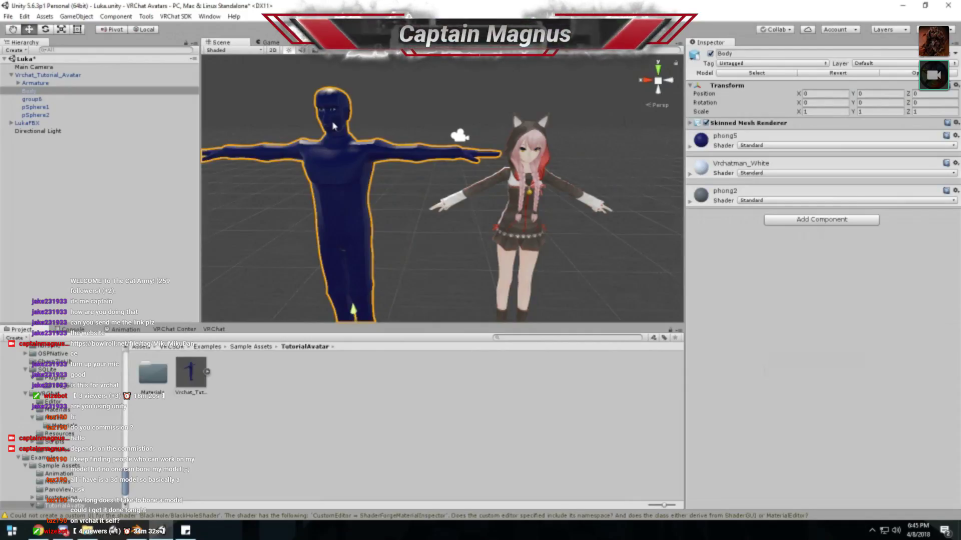
scroll(334, 126, "down", 3)
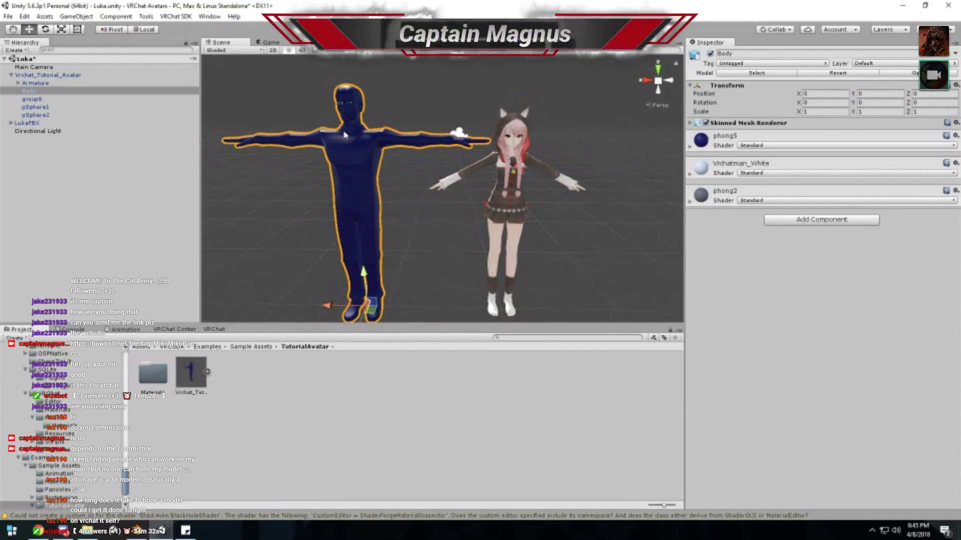
middle_click_drag(372, 171, 364, 167)
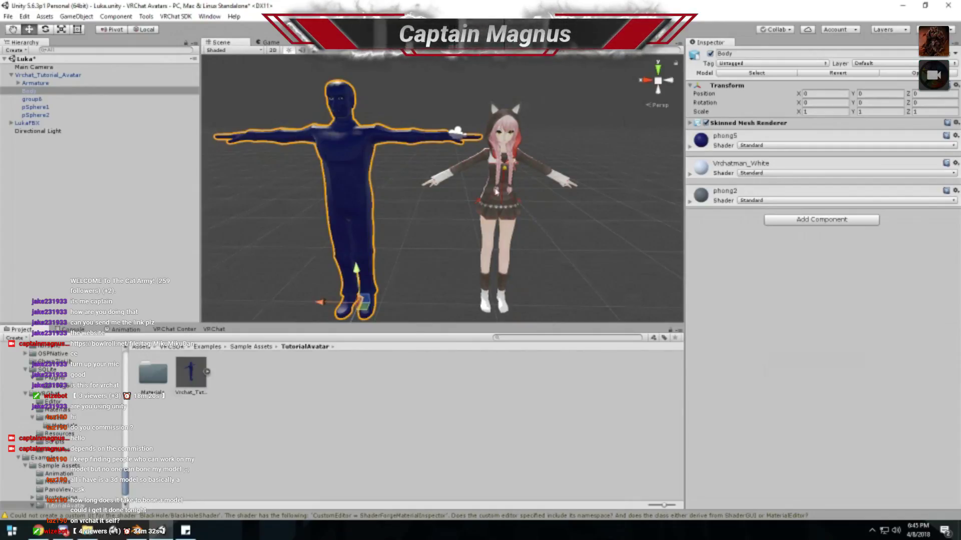
- Delete the tutorial avatar from the scene
left_click(495, 159)
left_click(293, 150)
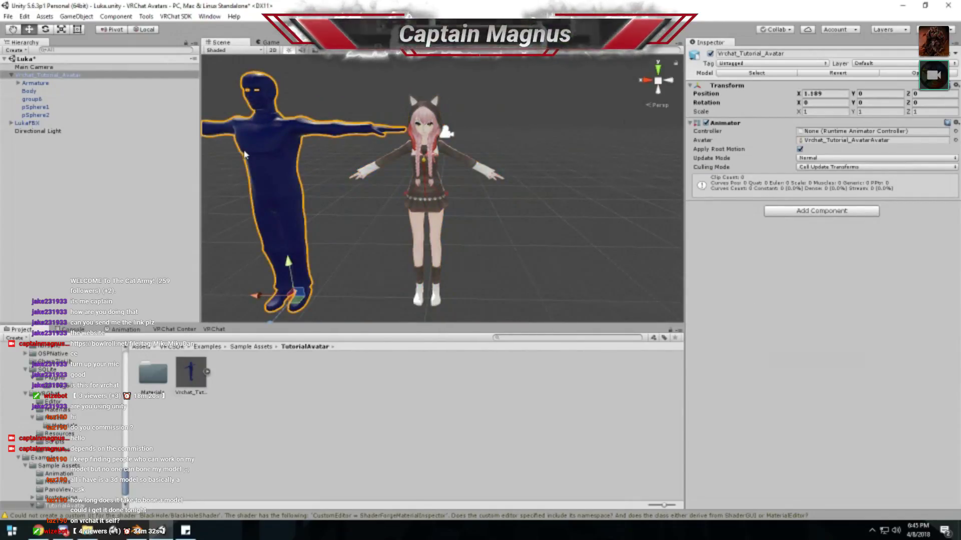
key("Delete")
- Set the Y View Position of LukaFBX's VRC_Avatar Descriptor to 1.49, at the height of the model's eyes
left_click(426, 192)
scroll(450, 185, "up", 7)
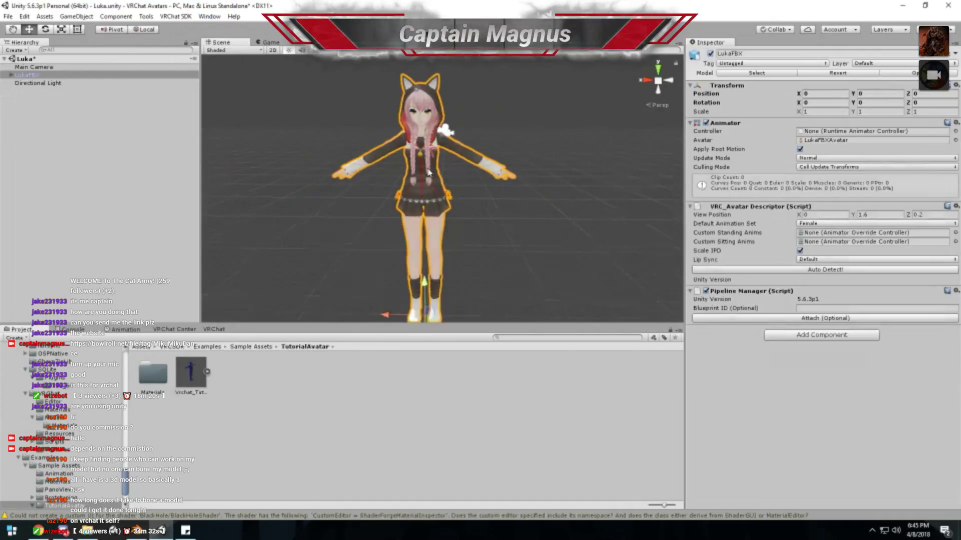
middle_click_drag(421, 173, 455, 200)
scroll(465, 320, "up", 4)
scroll(456, 202, "up", 5)
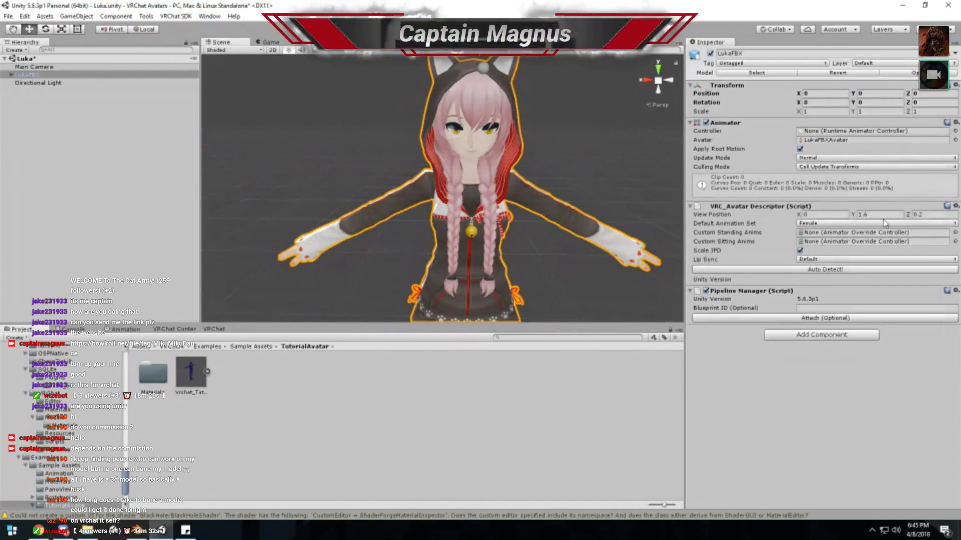
left_click(881, 214)
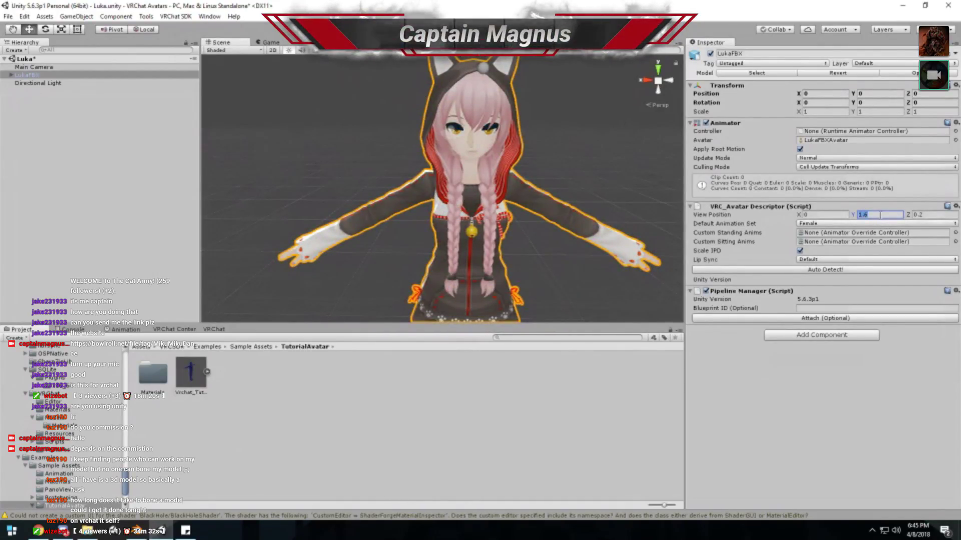
type("1.49")
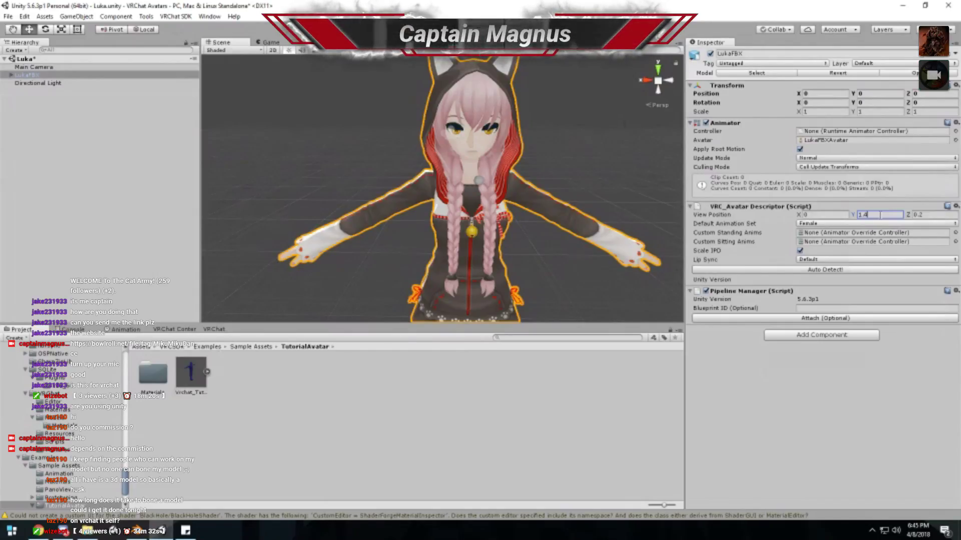
- Check the view point from the side of Luka's head and set the Z View Position to 0.06
left_click(923, 215)
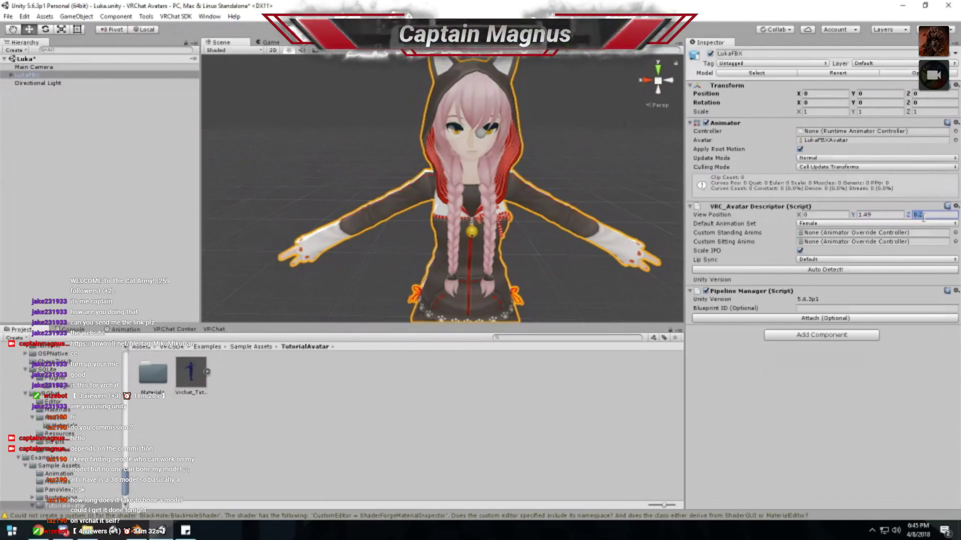
middle_click_drag(590, 173, 506, 181)
right_click_drag(506, 181, 425, 206)
middle_click_drag(424, 206, 388, 213)
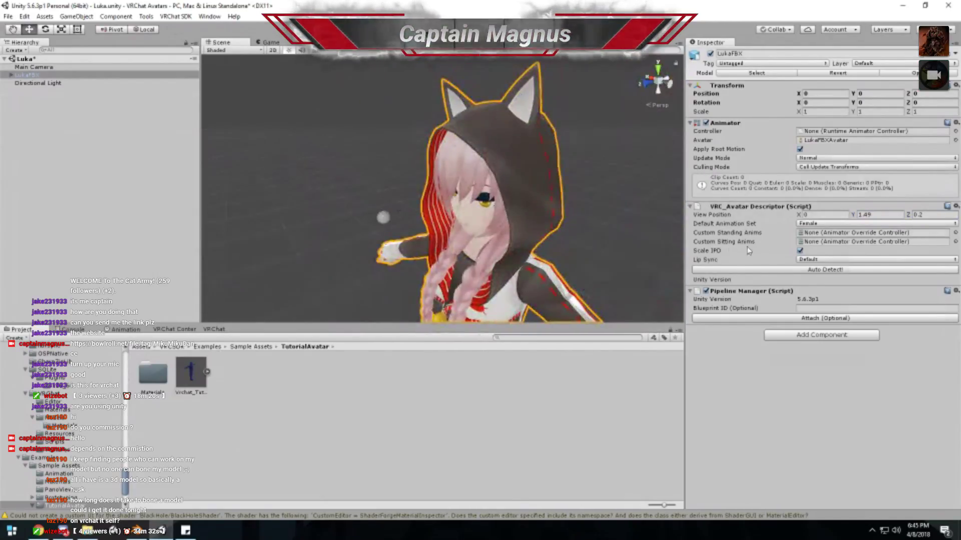
left_click(918, 214)
type(".09")
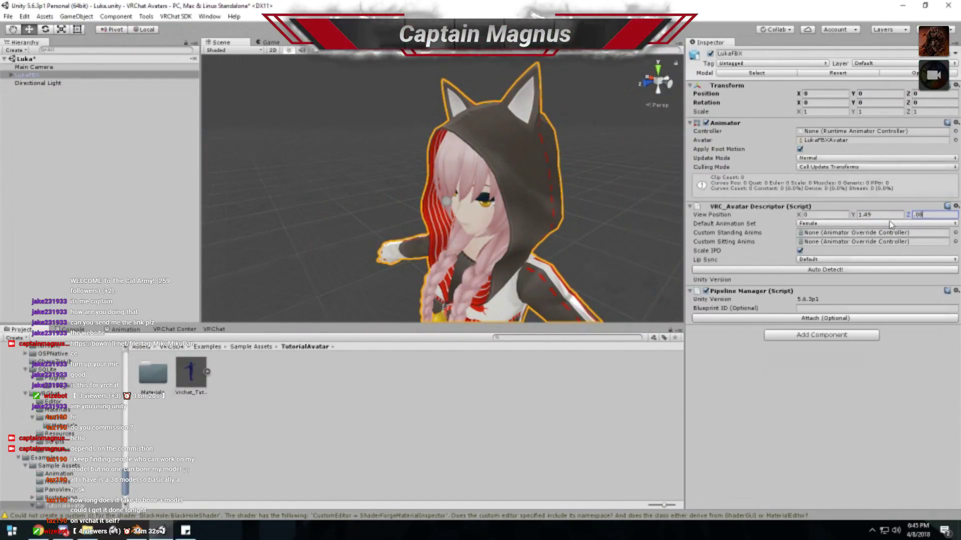
type("6")
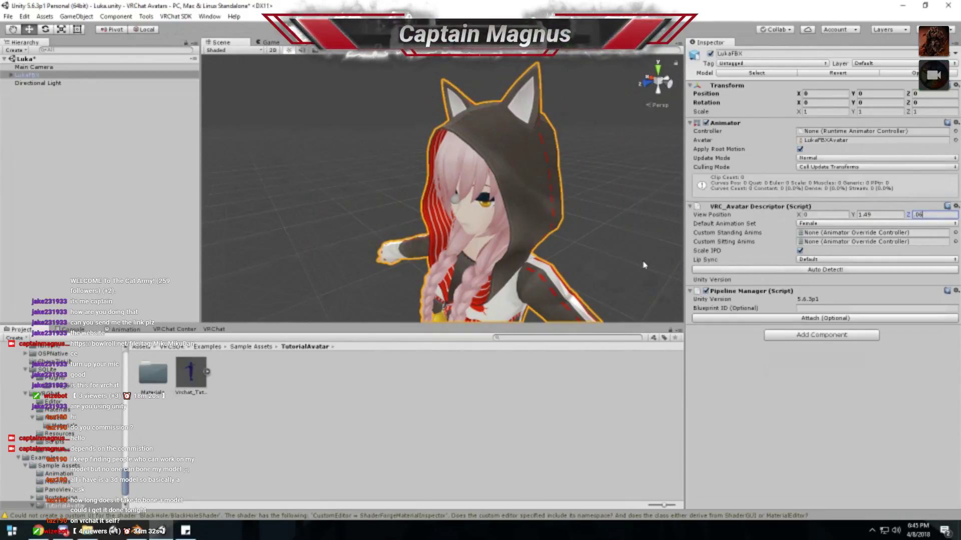
- Review the Default Animation Set and Lip Sync options in LukaFBX's avatar descriptor, keeping Female and Default
left_click(823, 224)
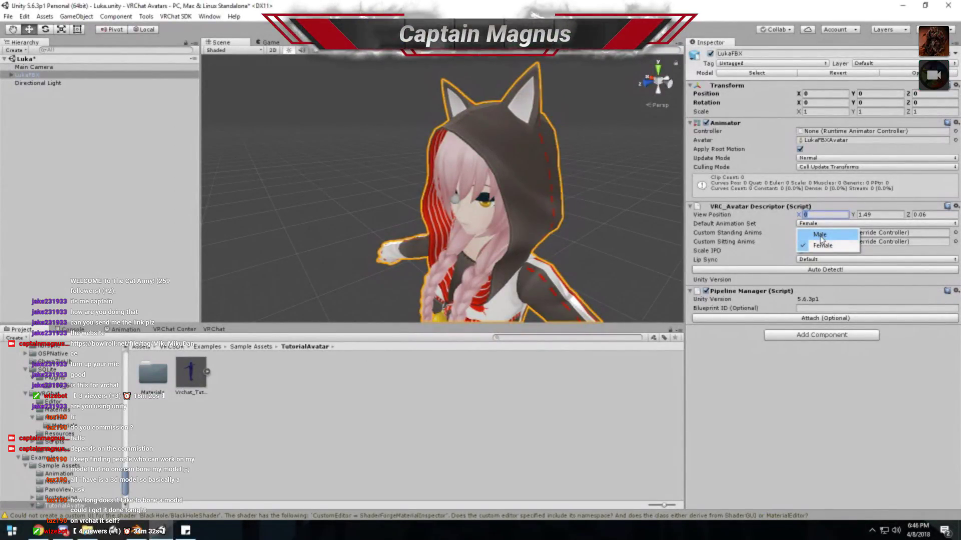
left_click(837, 359)
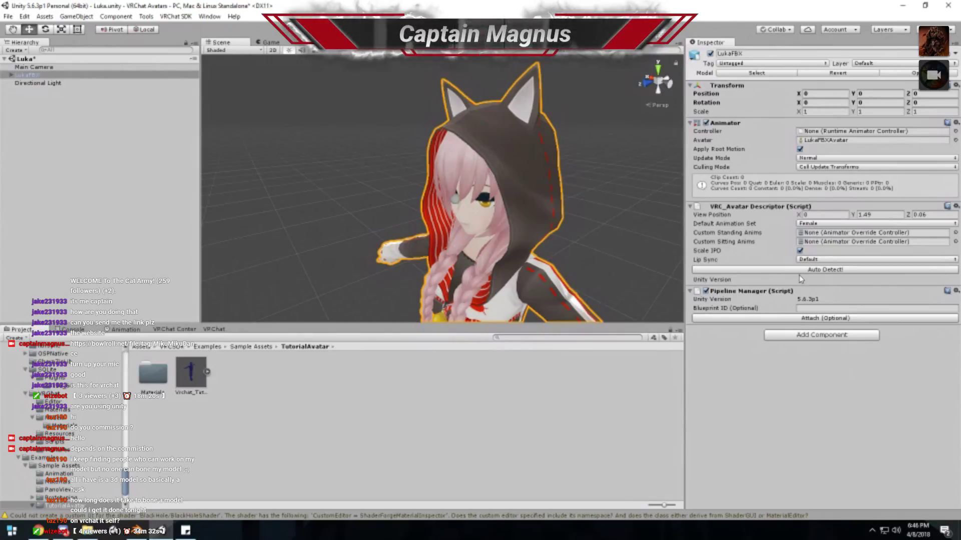
left_click(809, 260)
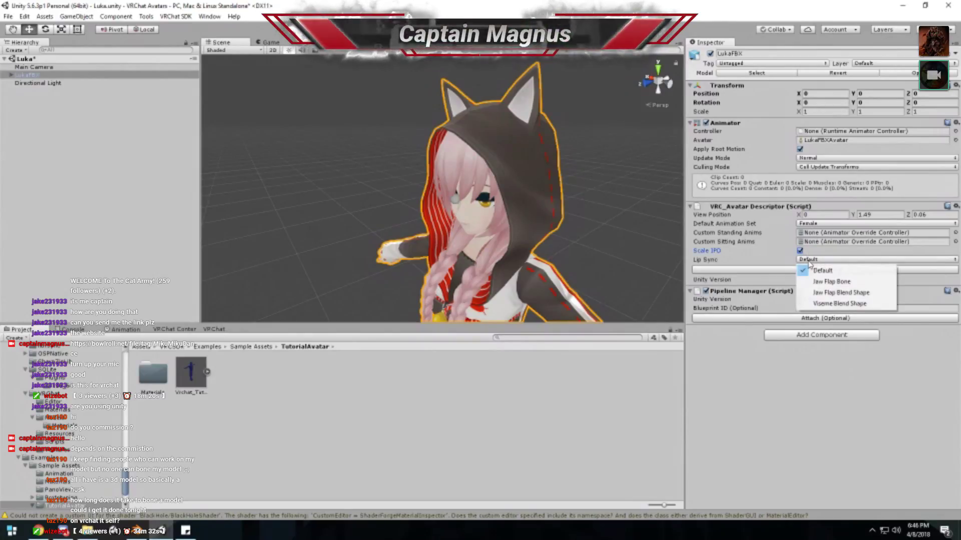
left_click(328, 224)
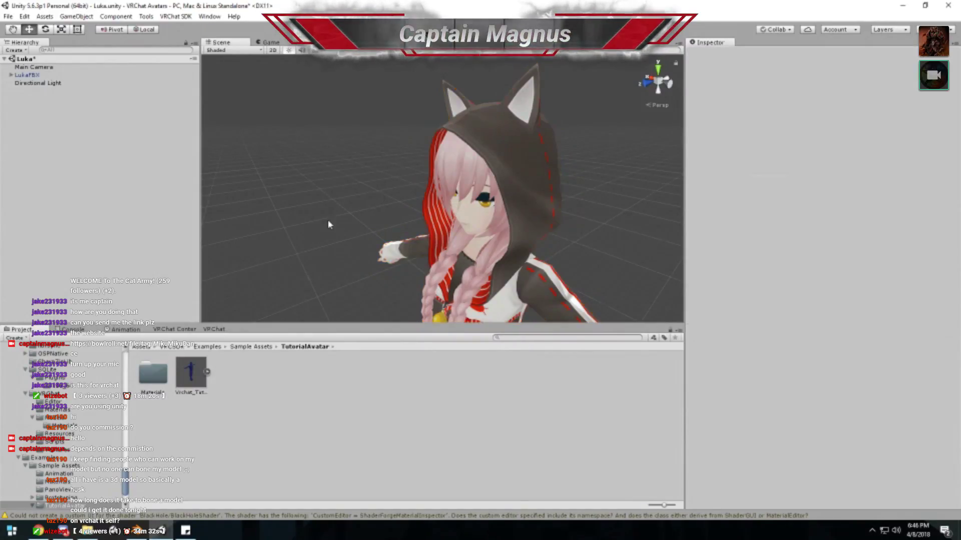
- Switch to Blender, review the Body mesh's shape keys, and create visemes from the Ah, Your and There shapes
left_click(137, 530)
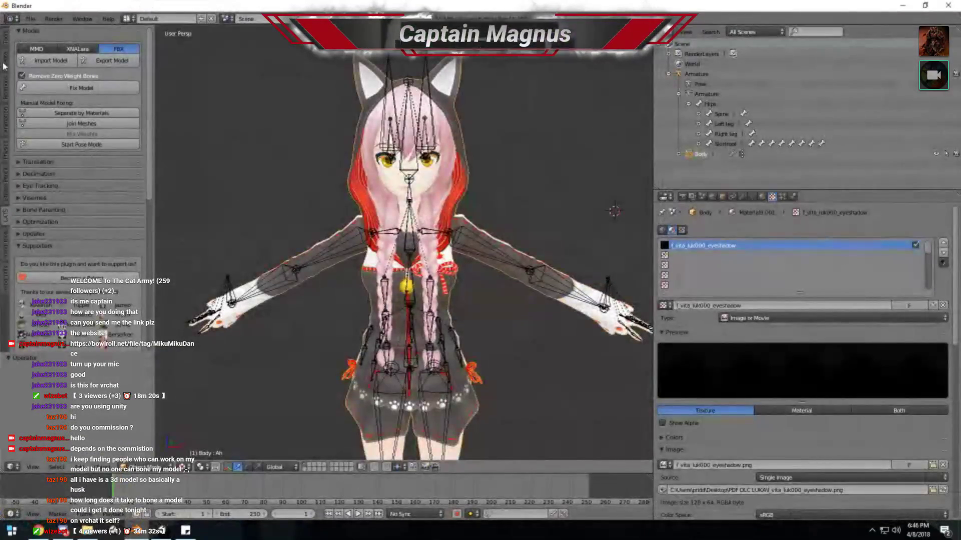
left_click(34, 198)
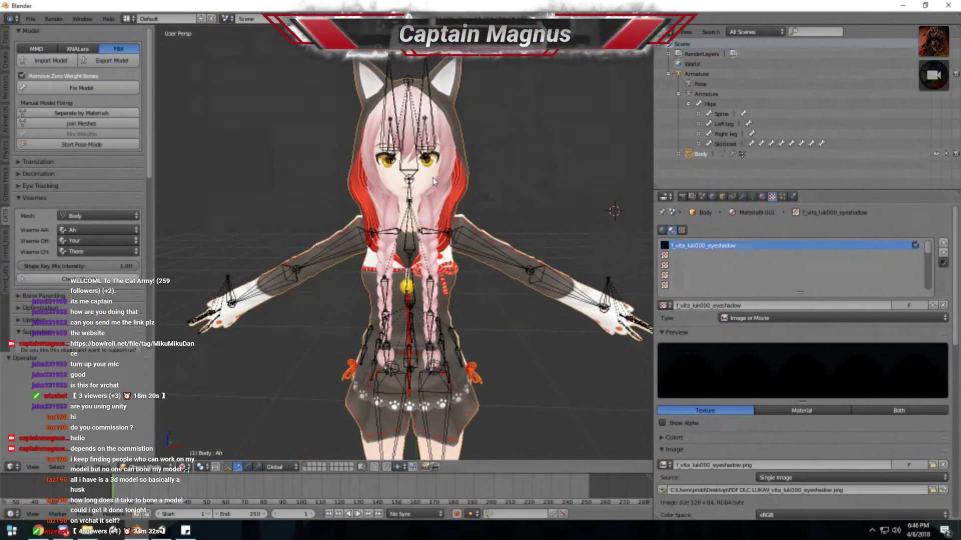
left_click(752, 197)
scroll(696, 391, "down", 2)
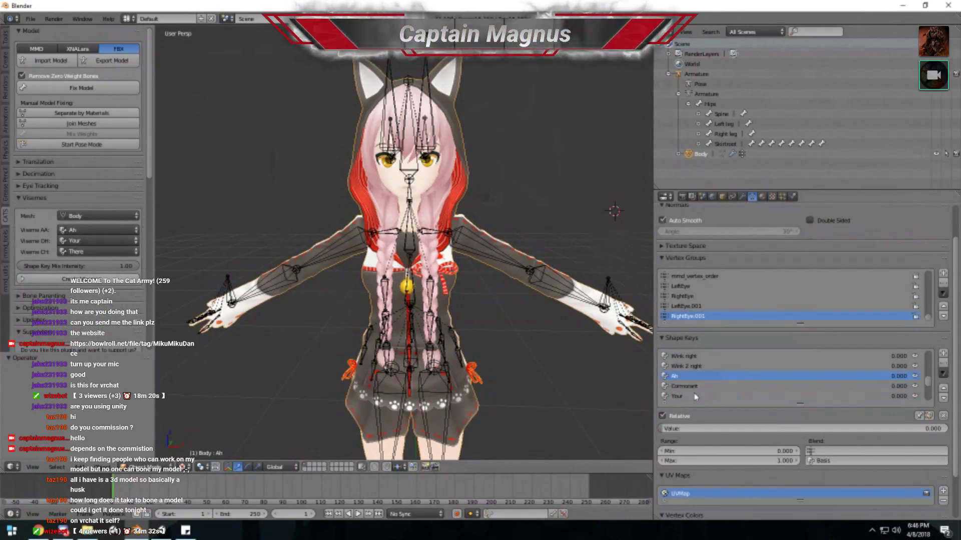
scroll(696, 390, "up", 5)
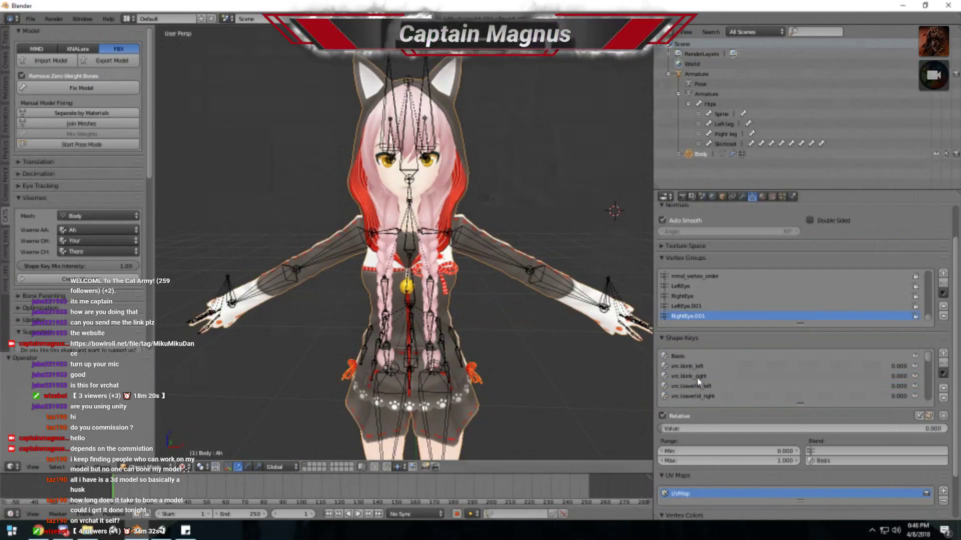
scroll(699, 382, "down", 5)
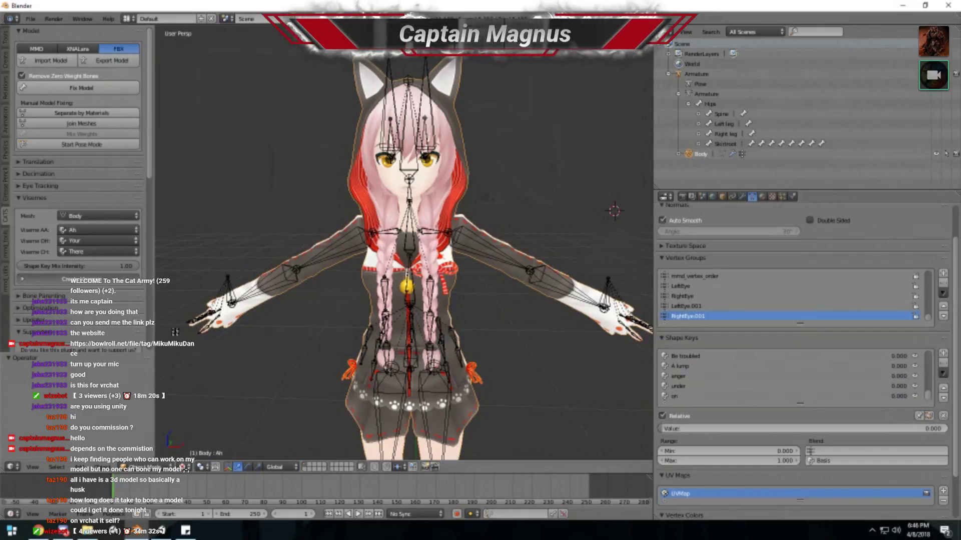
scroll(800, 351, "down", 3)
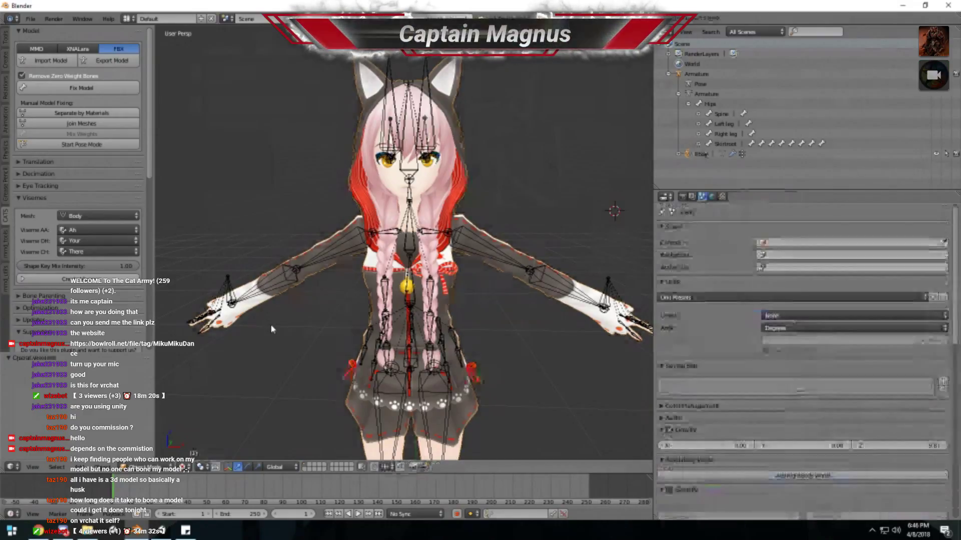
left_click(902, 5)
- Back in Unity, browse the project assets to the Luka folder under MODELS, Important
left_click(505, 278)
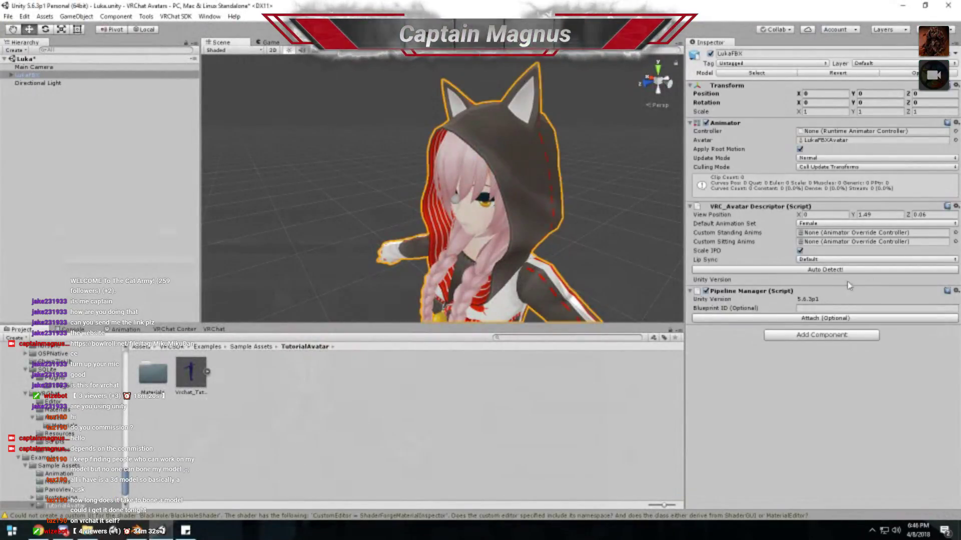
scroll(287, 275, "down", 2)
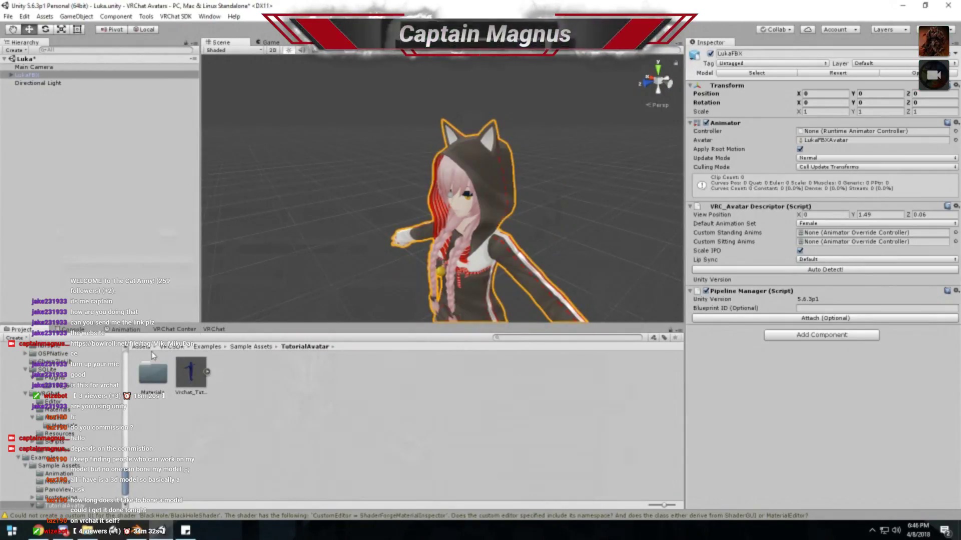
left_click(170, 348)
left_click(143, 348)
double_click(263, 380)
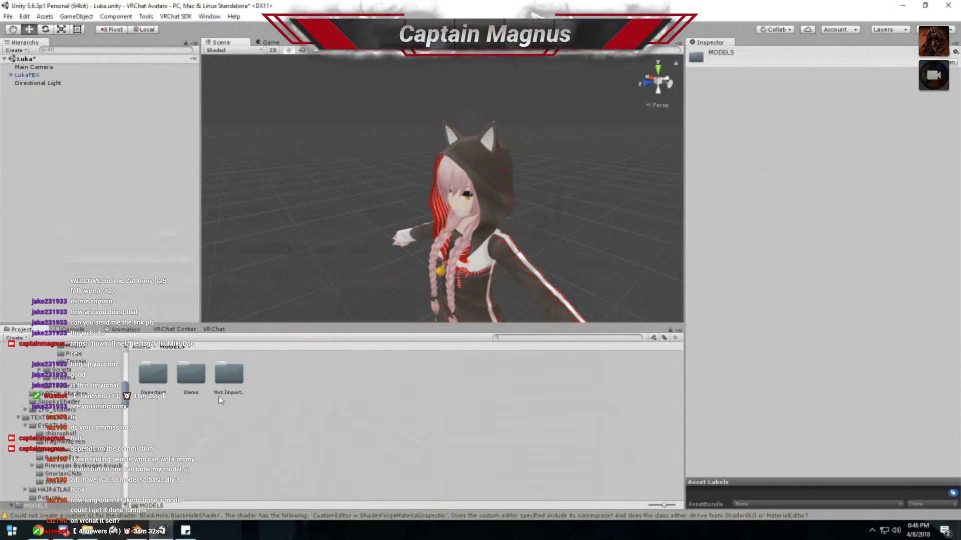
left_click(197, 378)
double_click(229, 375)
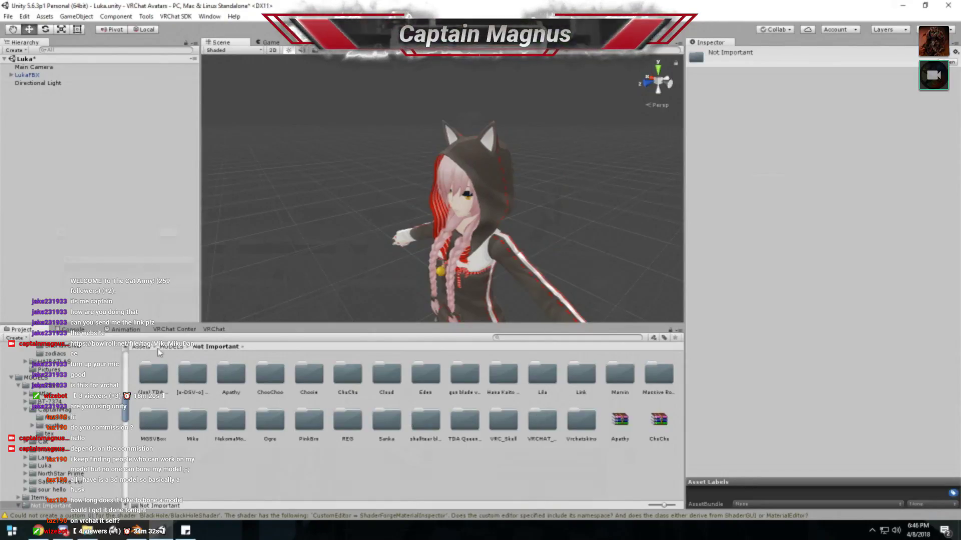
left_click(165, 347)
double_click(166, 374)
double_click(379, 375)
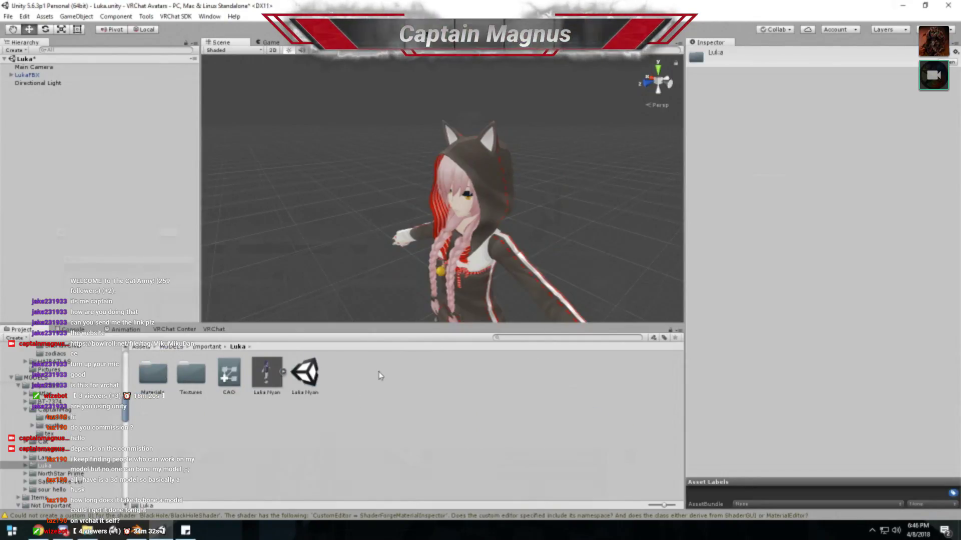
- Open the Luka Nyan scene and show its model's upper body from the front
double_click(305, 373)
left_click(408, 283)
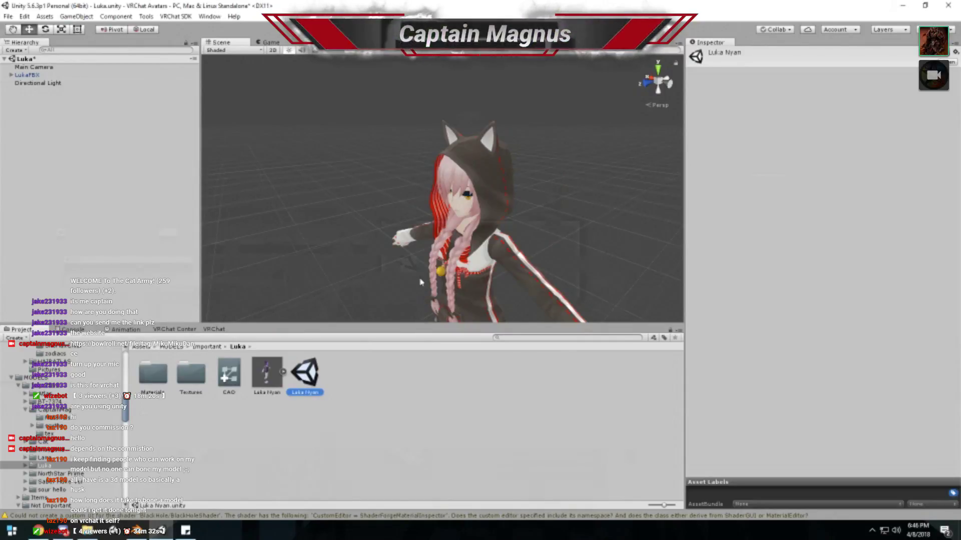
right_click_drag(403, 266, 476, 255)
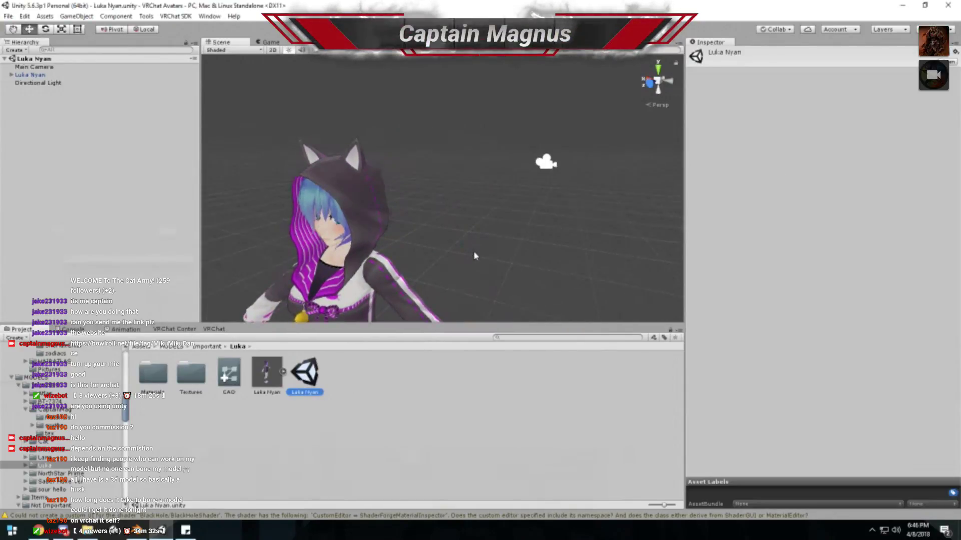
middle_click_drag(476, 255, 522, 229)
right_click_drag(463, 234, 514, 237)
middle_click_drag(514, 237, 539, 234)
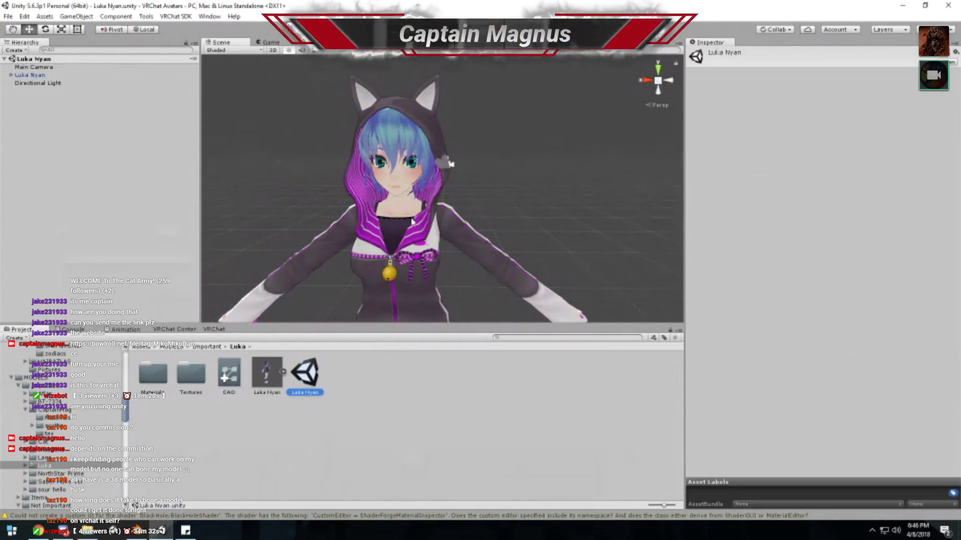
- Switch Luka Nyan's Lip Sync mode to Default and back to Viseme Blend Shape in its avatar descriptor
scroll(413, 220, "up", 5)
middle_click_drag(408, 219, 430, 215)
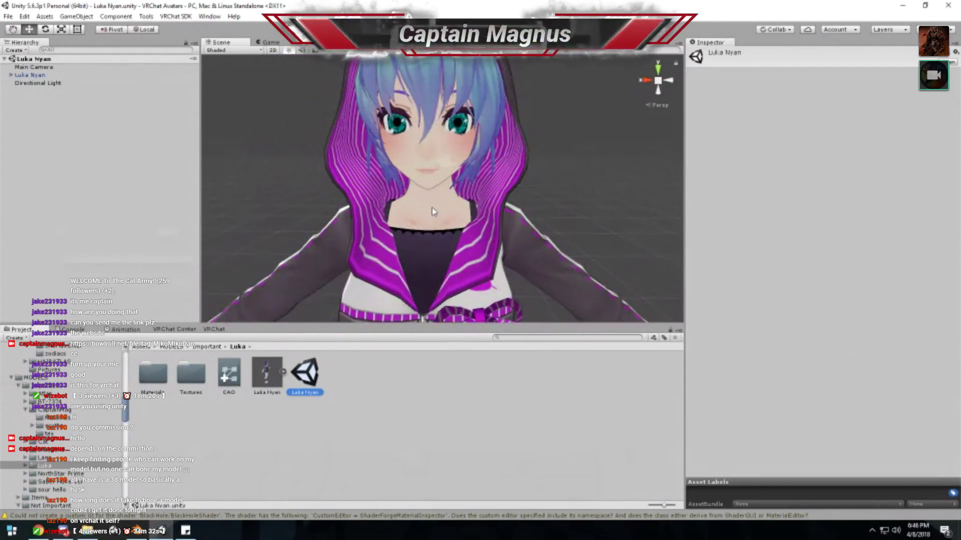
left_click(465, 240)
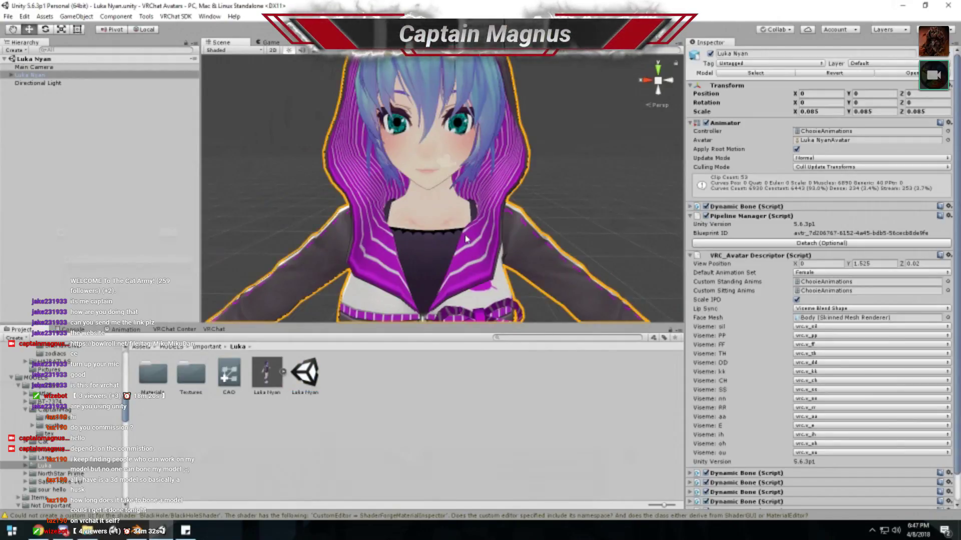
left_click(842, 308)
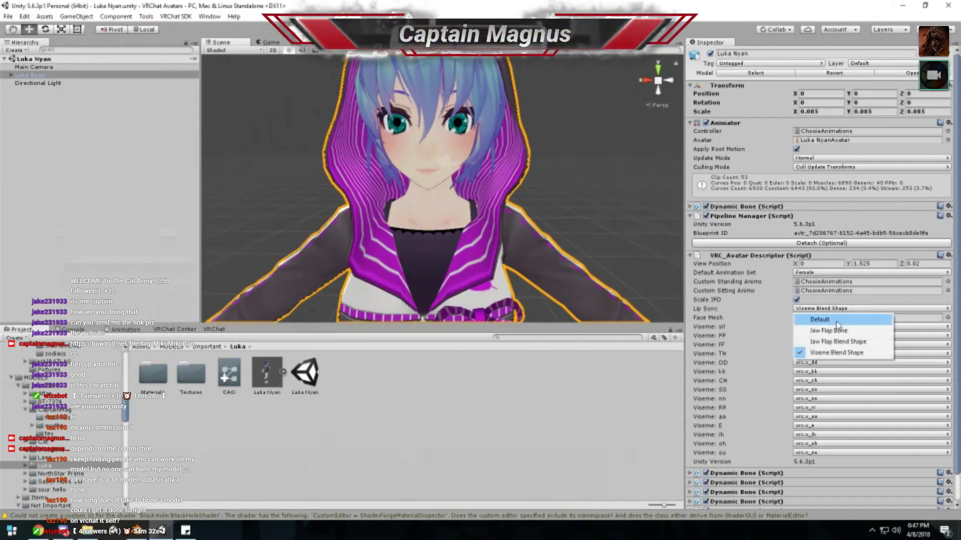
left_click(841, 315)
left_click(841, 310)
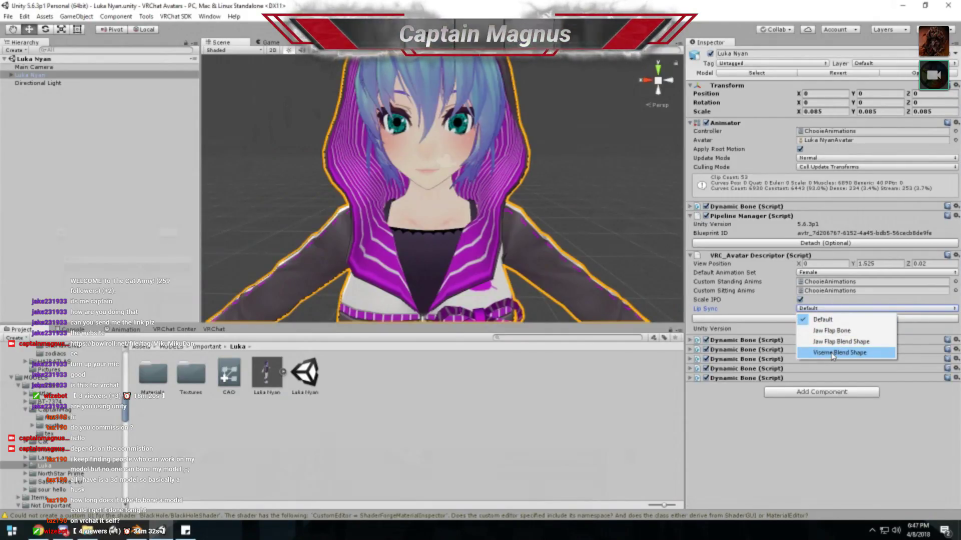
left_click(833, 354)
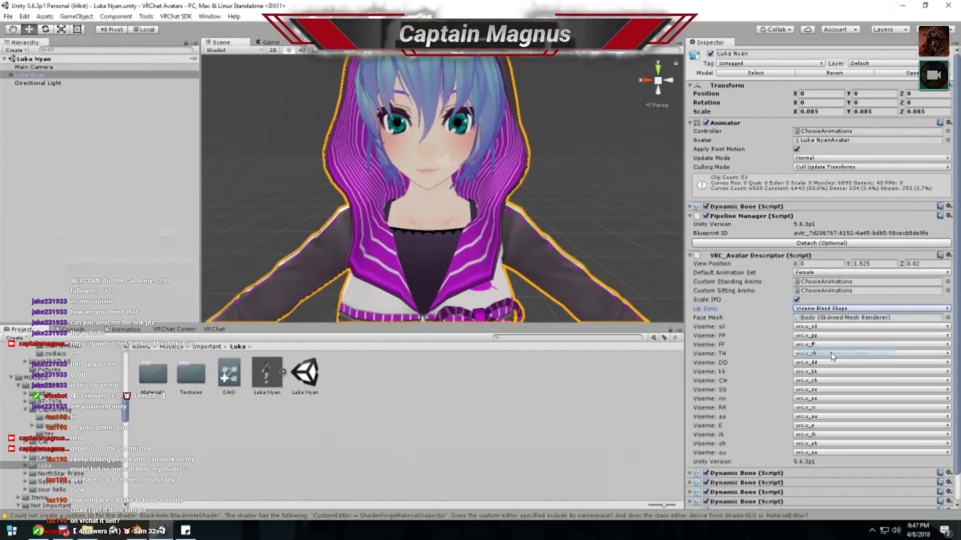
- Review the skinned mesh renderers offered for Luka Nyan's Face Mesh, leaving the Body assignment in place
scroll(833, 350, "down", 2)
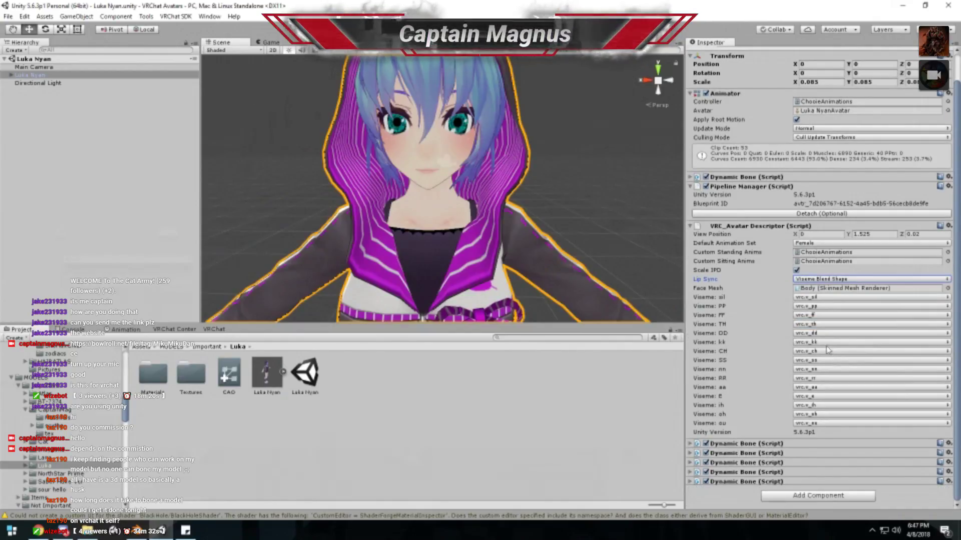
left_click(947, 289)
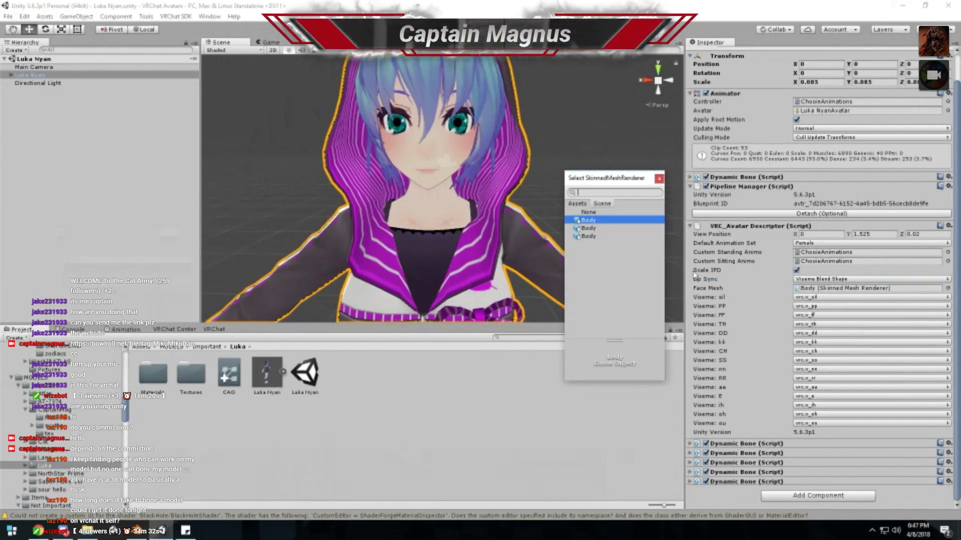
scroll(287, 206, "down", 5)
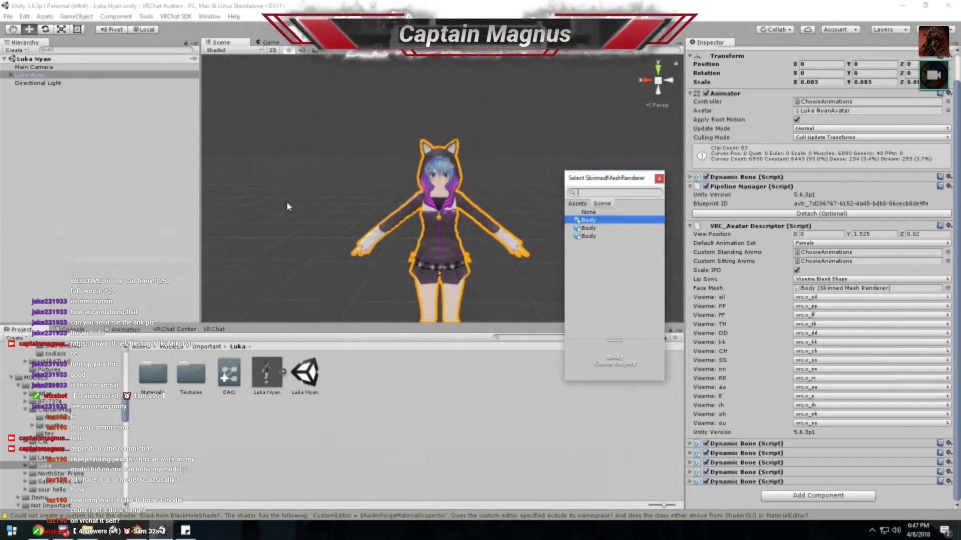
middle_click(329, 218)
scroll(347, 193, "up", 1)
middle_click_drag(367, 237, 372, 210)
scroll(371, 210, "down", 1)
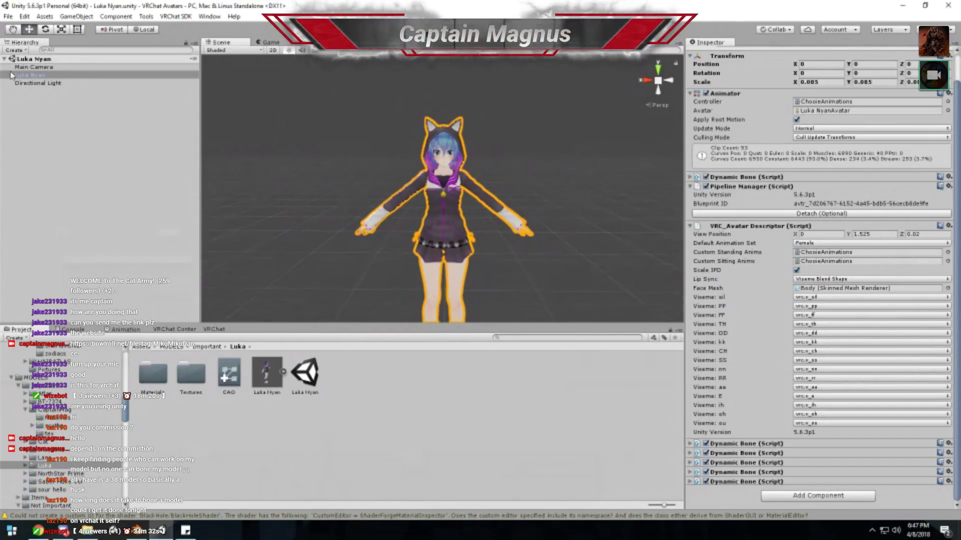
- Expand Luka Nyan in the hierarchy and inspect its Body mesh, Armature and the Main Camera
left_click(11, 75)
left_click(22, 91)
key("f")
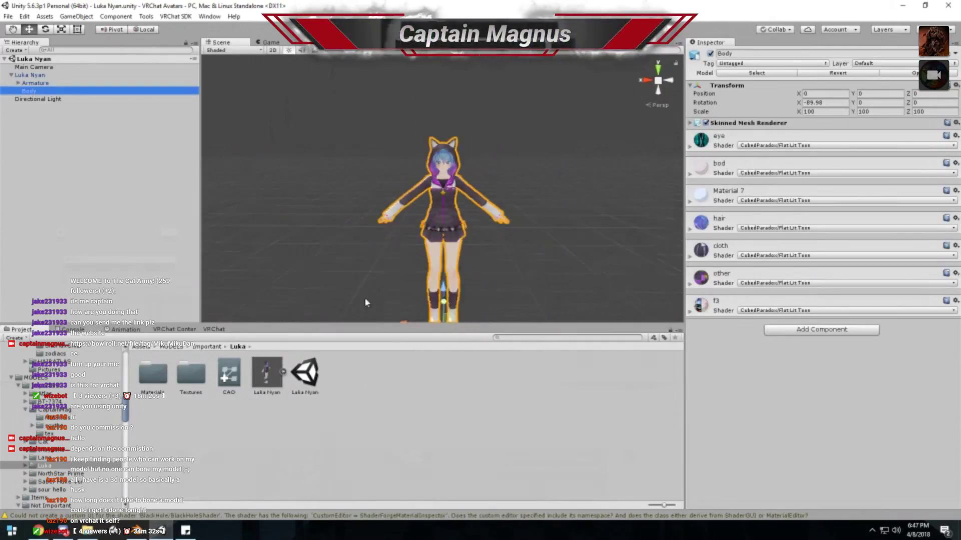
scroll(372, 275, "up", 10)
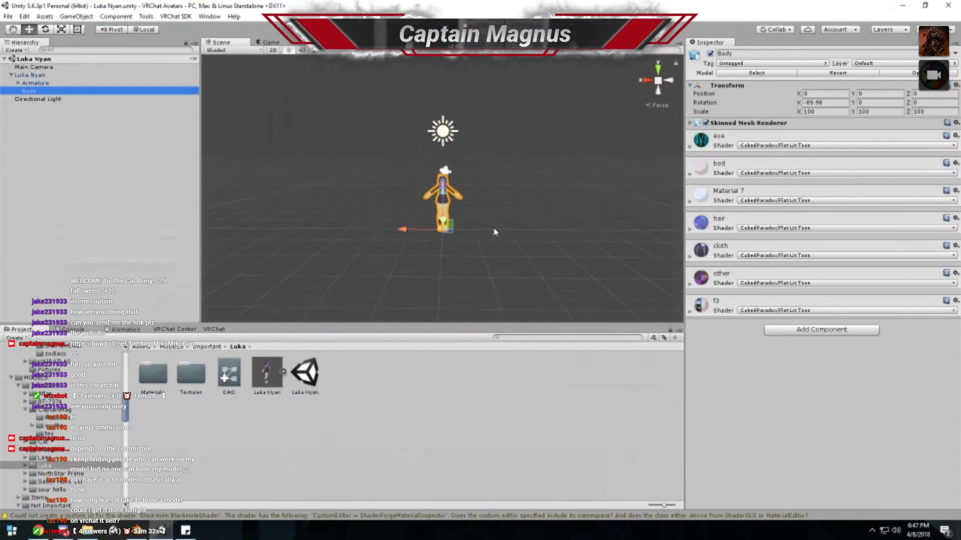
left_click(18, 83)
left_click(19, 83)
left_click(33, 67)
left_click(11, 74)
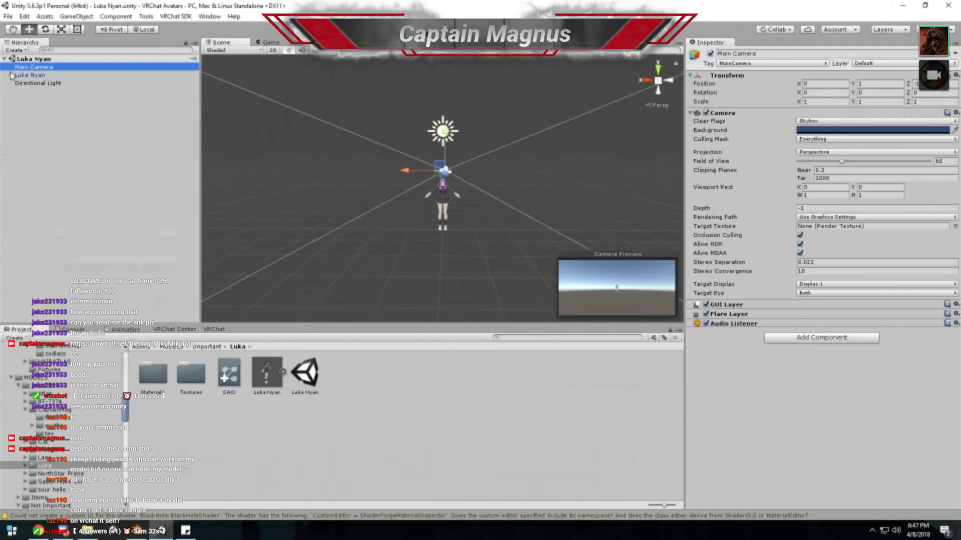
- Reselect and frame Luka Nyan, and check the Body meshes available for its descriptor's Face Mesh
left_click(431, 197)
key("f")
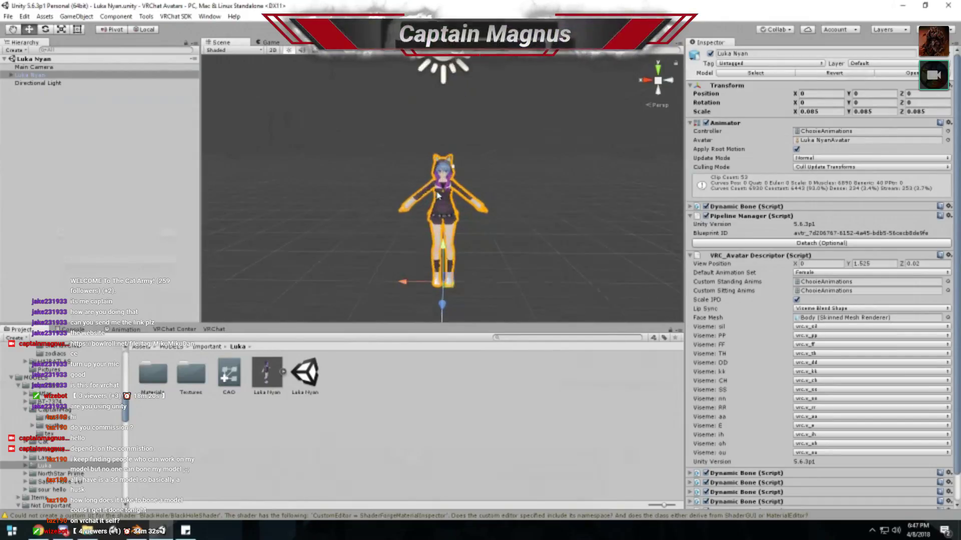
left_click(947, 318)
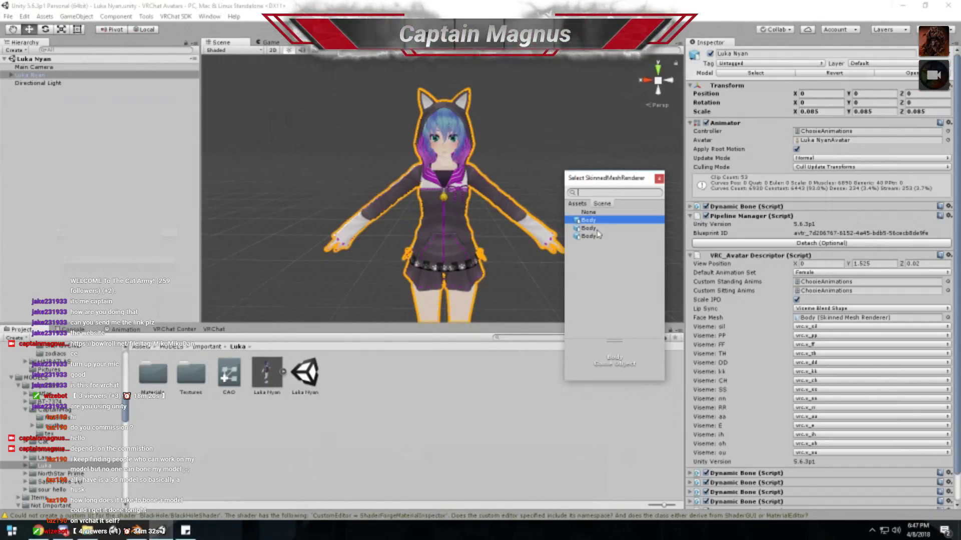
left_click(660, 180)
- Review the blend shapes available for the sil viseme, keeping vrc.v_sil
scroll(474, 192, "up", 5)
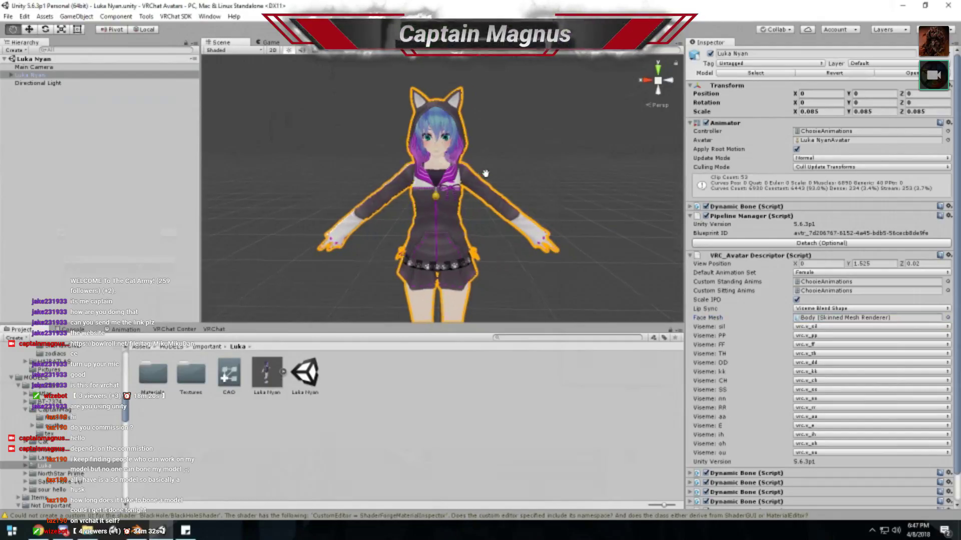
scroll(473, 192, "up", 3)
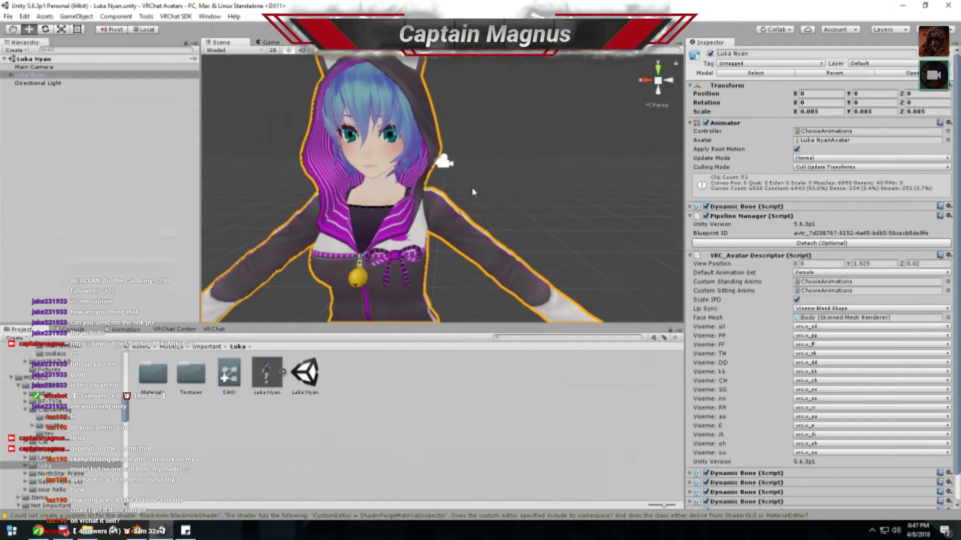
left_click(808, 327)
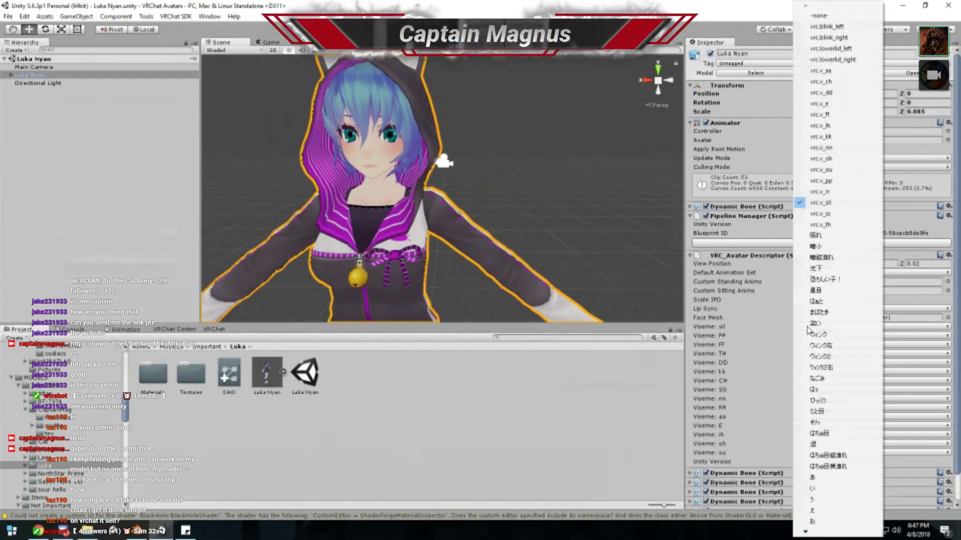
left_click(733, 397)
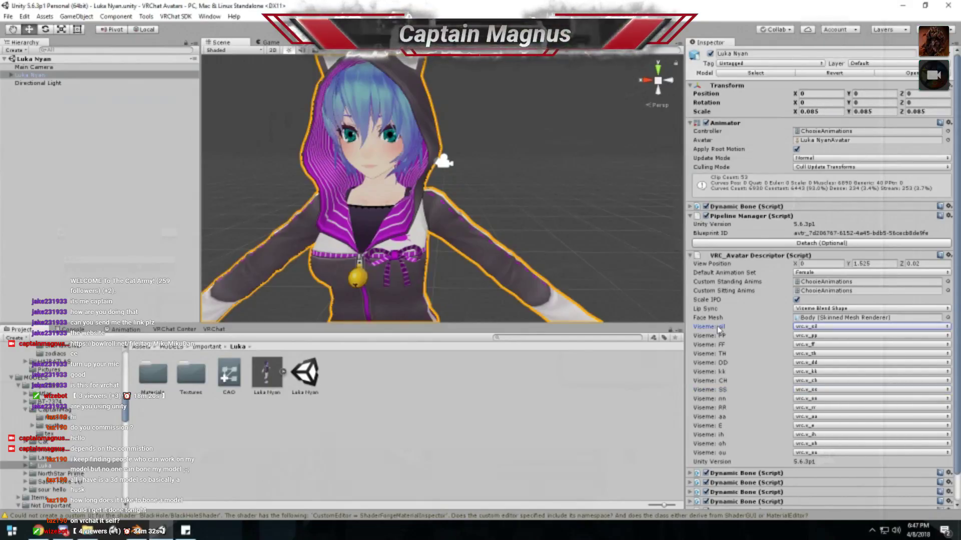
left_click(821, 329)
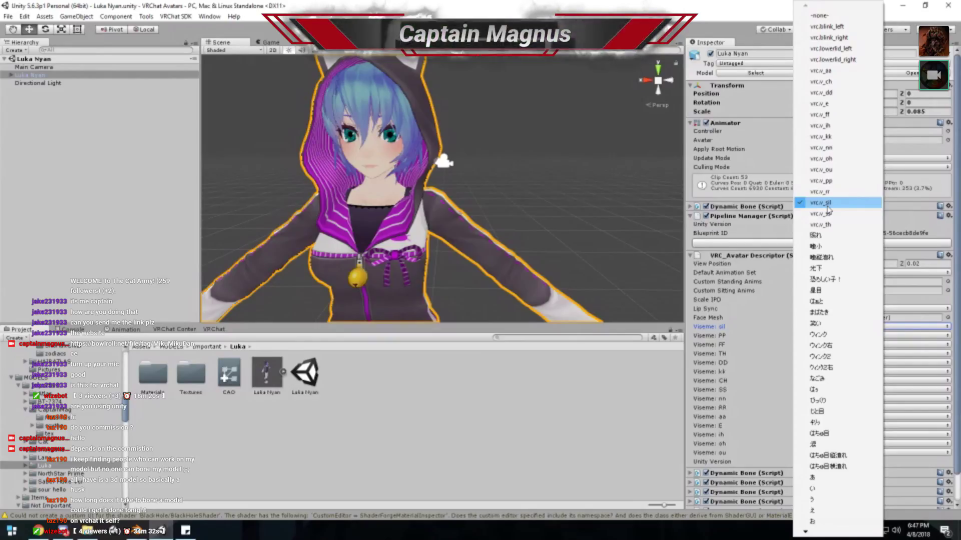
left_click(767, 330)
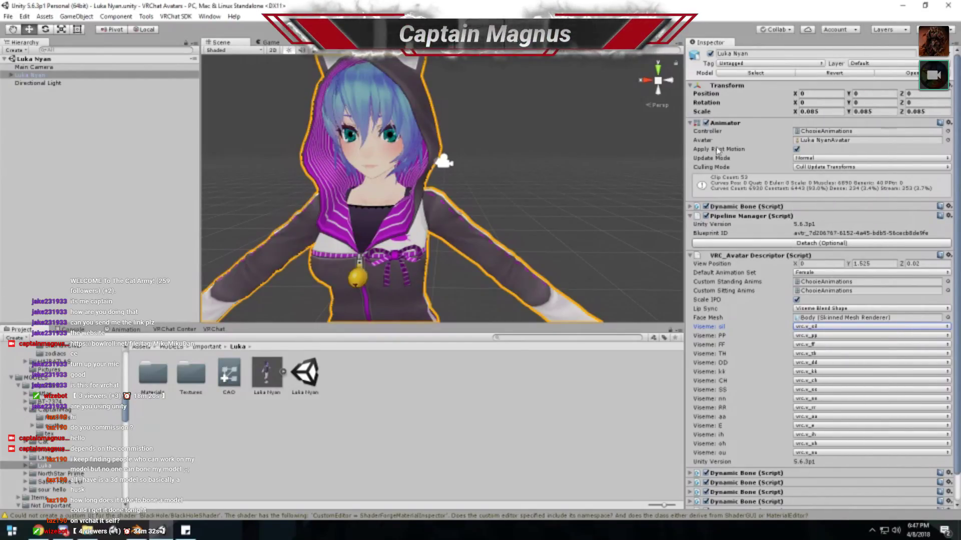
- Open the Luka scene from the PDF DLC LUKA assets folder and select the LukaFBX model
scroll(395, 170, "down", 3)
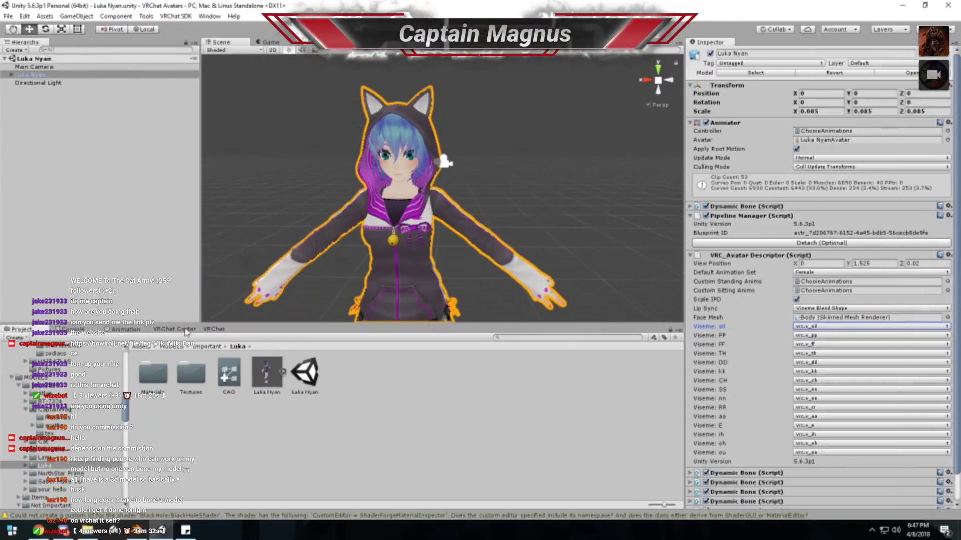
left_click(141, 347)
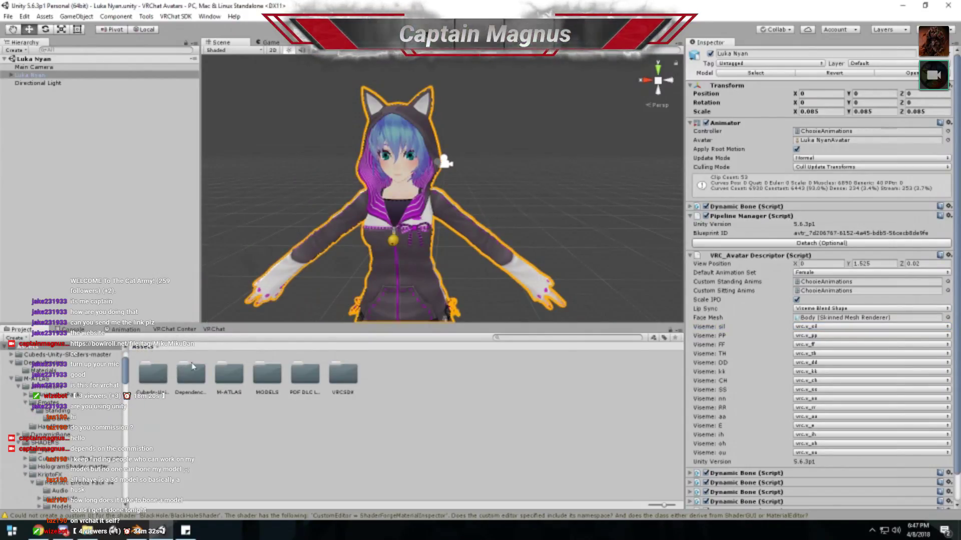
double_click(303, 378)
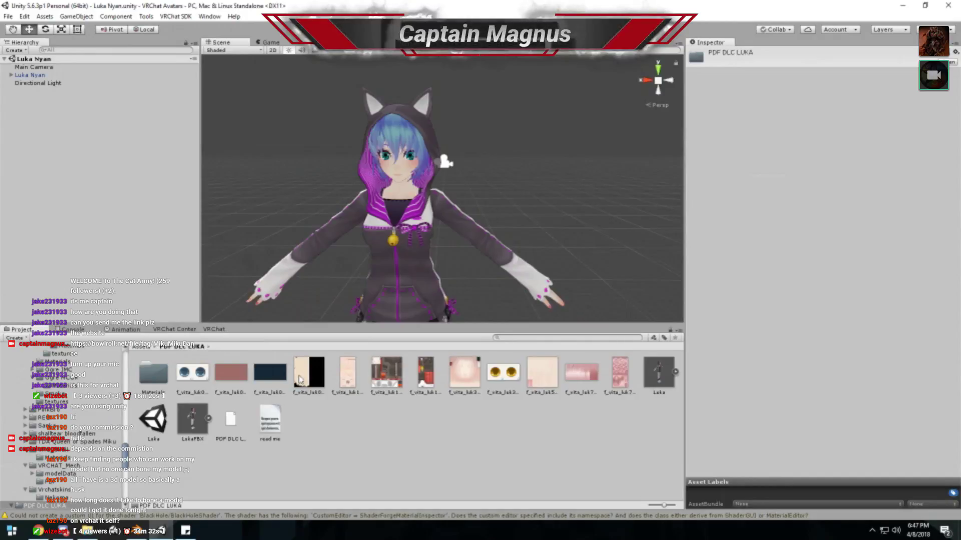
double_click(154, 411)
left_click(403, 215)
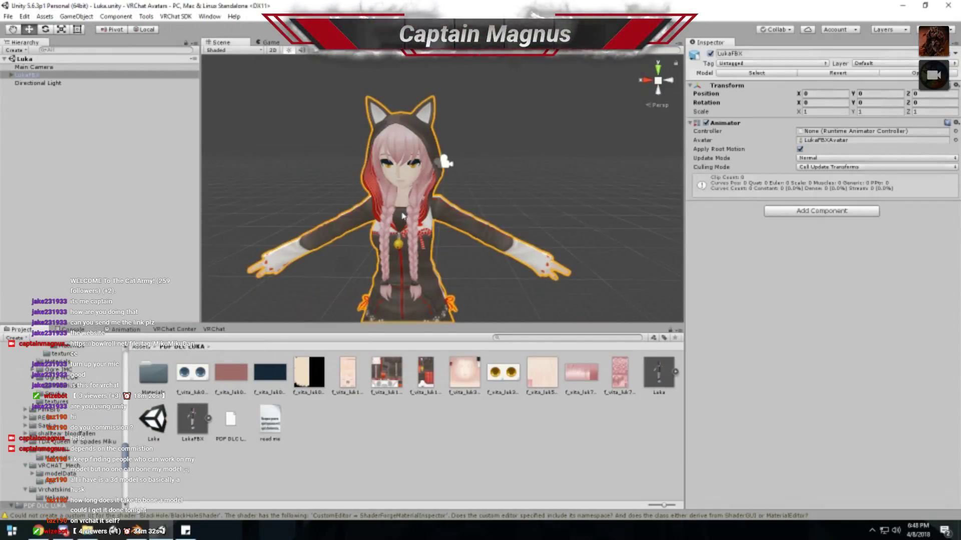
- Set the rendering mode of the Body mesh's f_vita_luk000_facenose material to Cutout
middle_click_drag(609, 177, 621, 132)
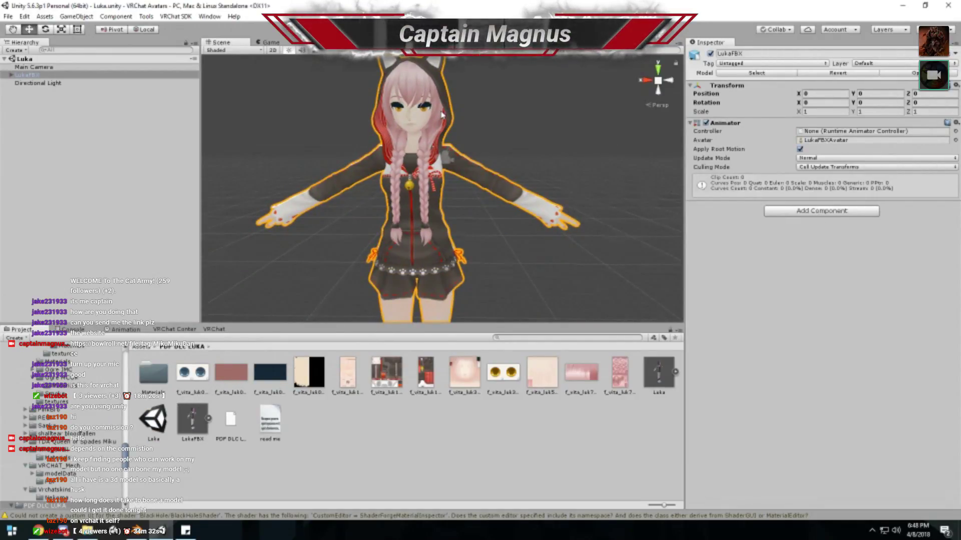
scroll(442, 113, "up", 10)
middle_click_drag(442, 108, 447, 177)
scroll(448, 177, "down", 2)
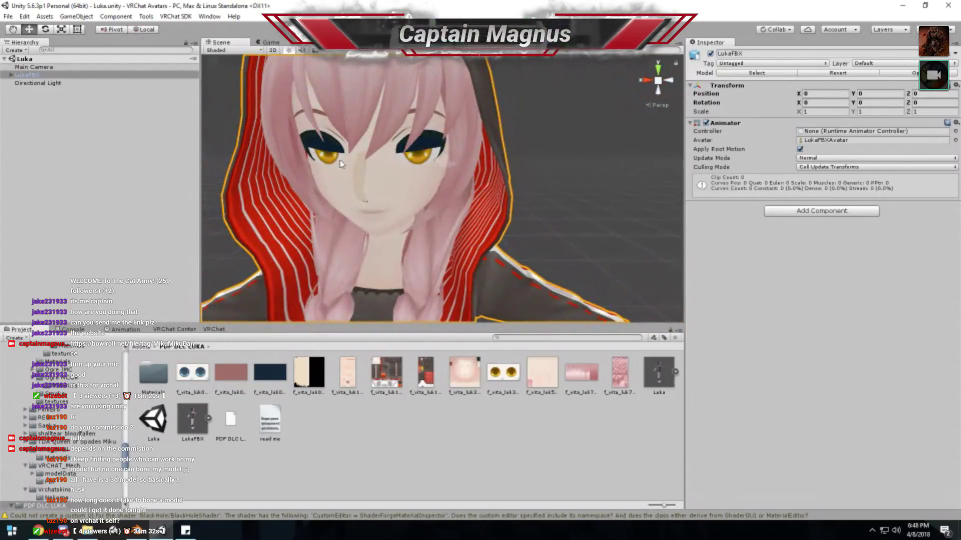
left_click(429, 149)
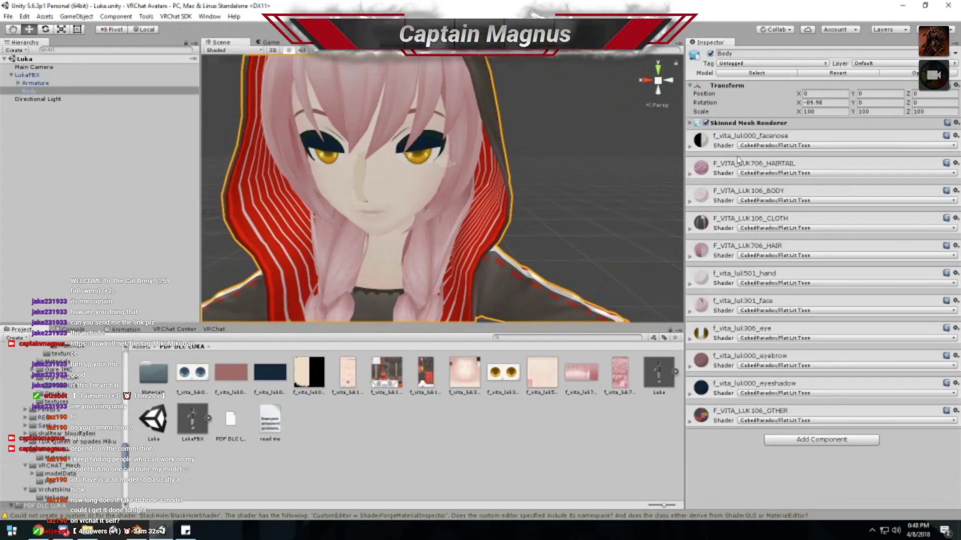
left_click(733, 142)
left_click(812, 159)
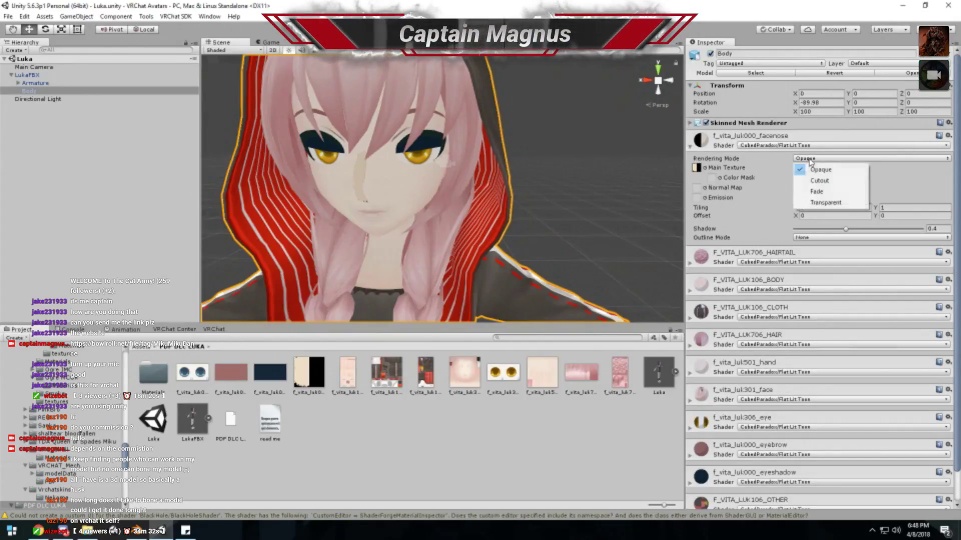
left_click(814, 181)
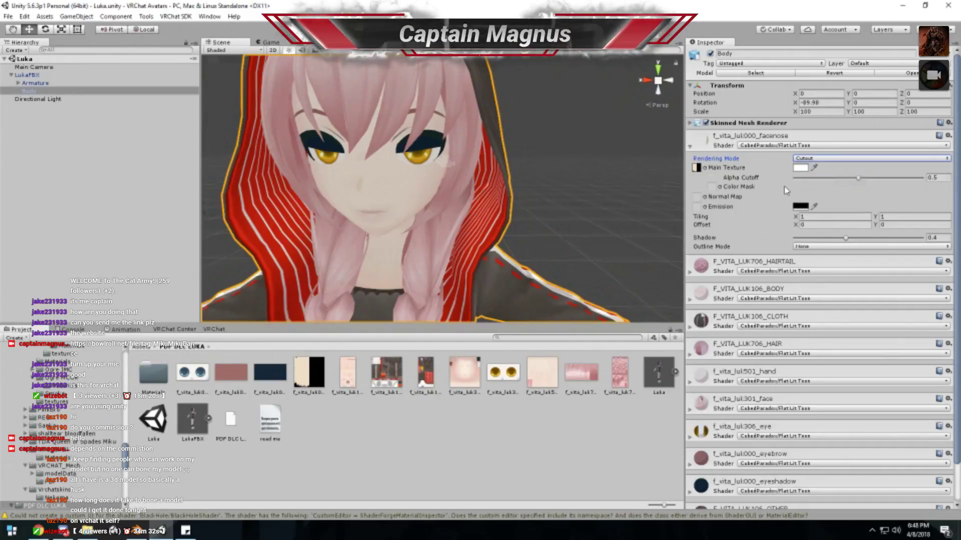
left_click(734, 136)
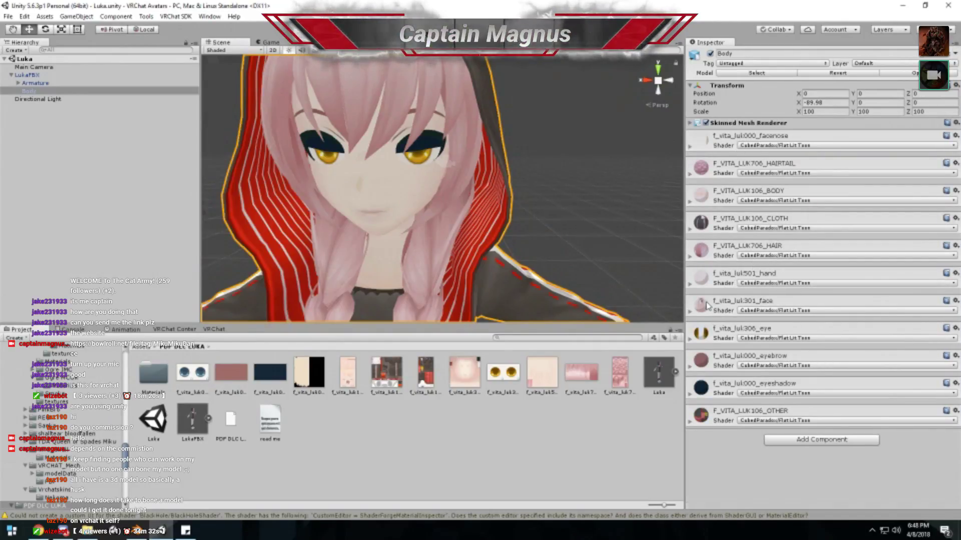
- Try the Cutout rendering mode on the f_vita_luk306_eye material and restore Opaque
left_click(718, 339)
left_click(811, 351)
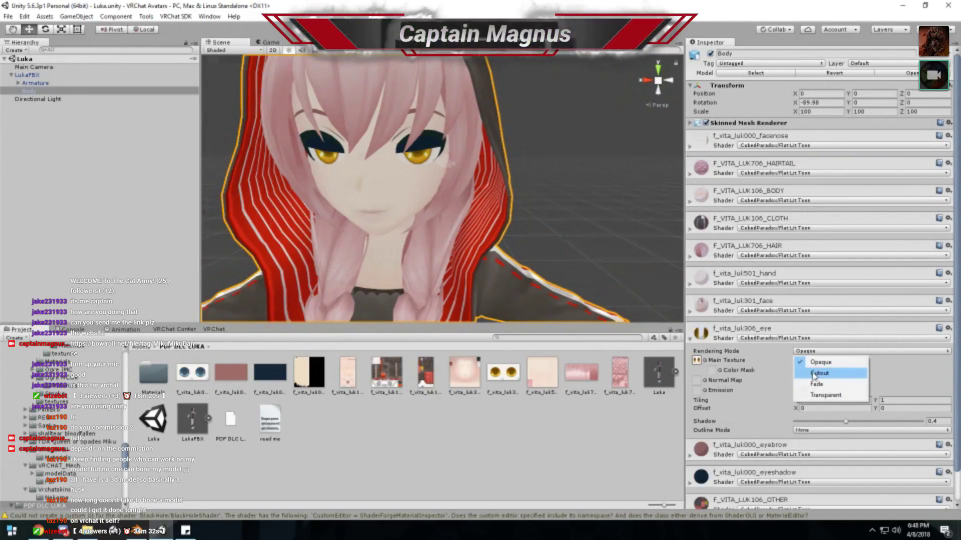
left_click(813, 371)
left_click(813, 352)
left_click(813, 362)
left_click(742, 337)
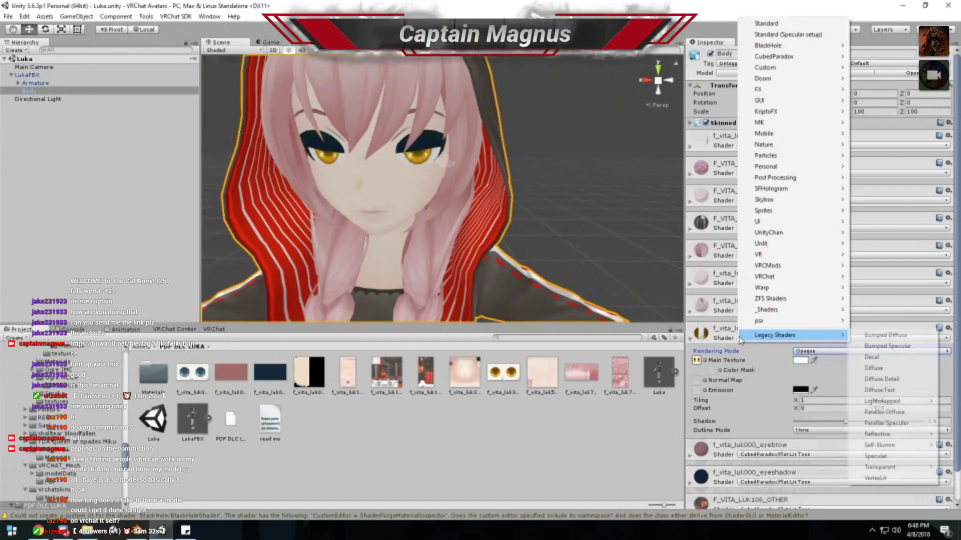
left_click(726, 336)
- Try the Cutout rendering mode on the f_vita_luk301_face material and restore Opaque
left_click(730, 316)
left_click(811, 324)
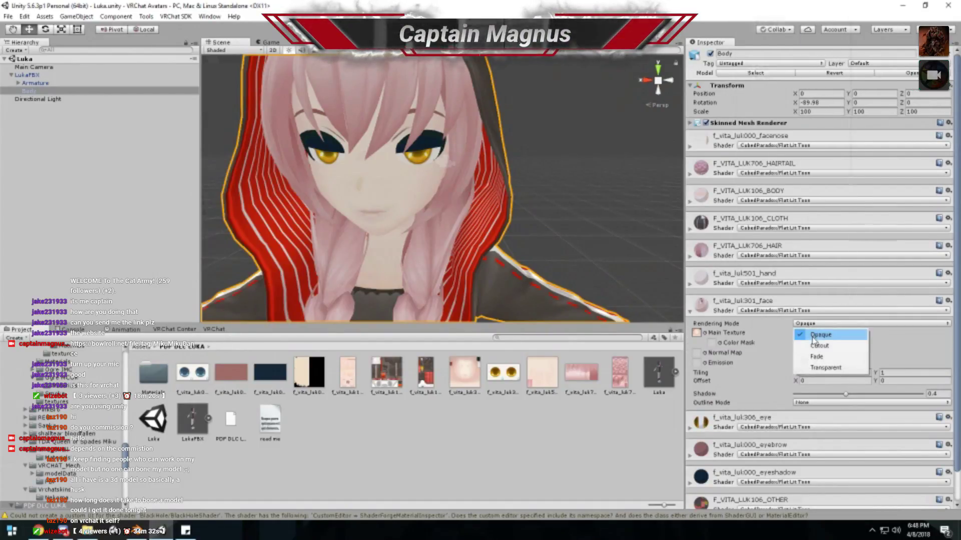
left_click(813, 344)
left_click(812, 324)
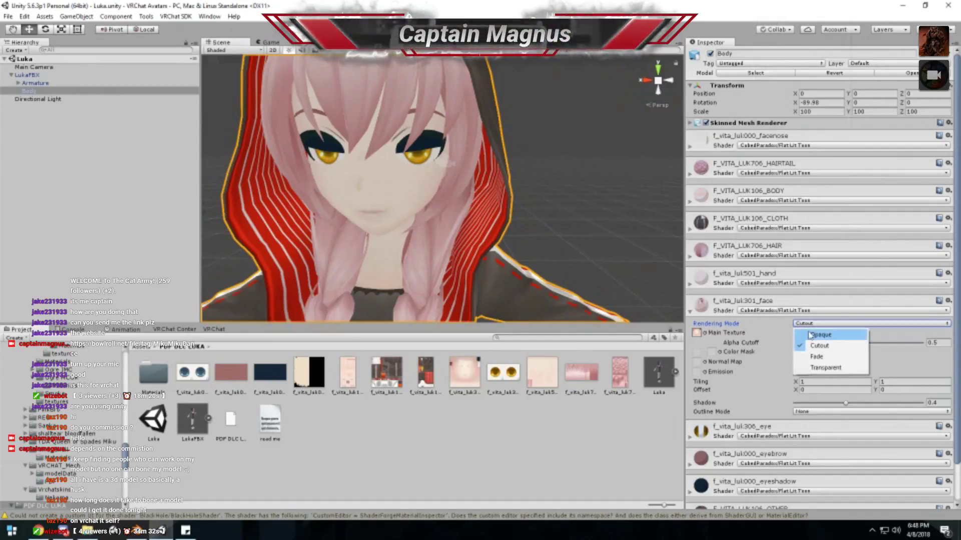
left_click(808, 333)
left_click(724, 302)
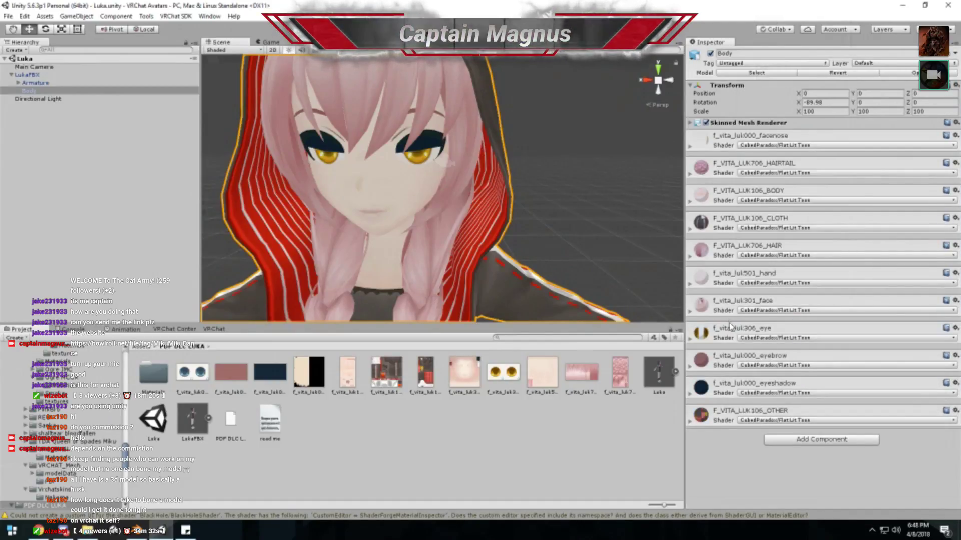
- Try the Cutout rendering mode on the f_vita_luk000_eyebrow material and restore Opaque
left_click(731, 361)
left_click(798, 379)
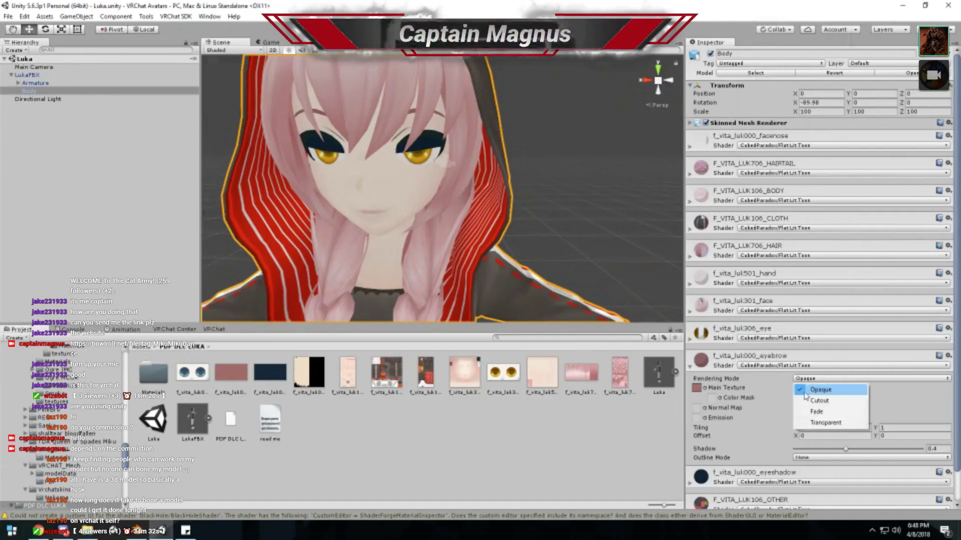
left_click(804, 400)
left_click(804, 379)
left_click(801, 387)
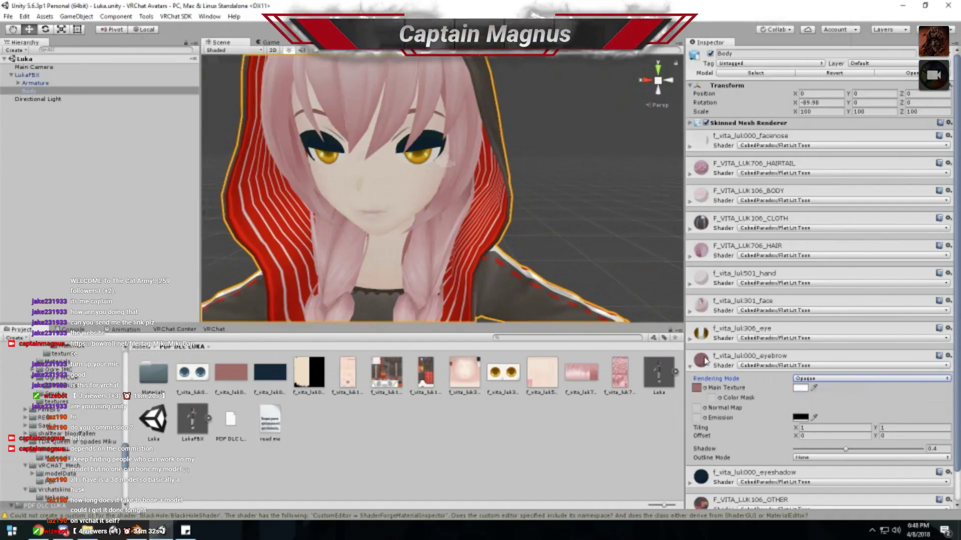
left_click(707, 361)
- Try Cutout on the f_vita_luk000_eyeshadow material, then set its rendering mode to Fade
left_click(728, 387)
left_click(816, 407)
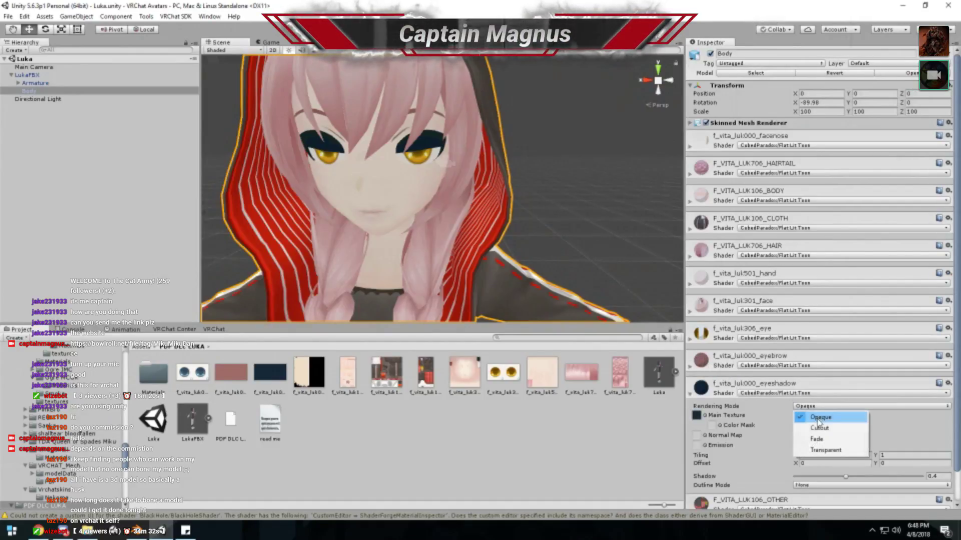
left_click(817, 424)
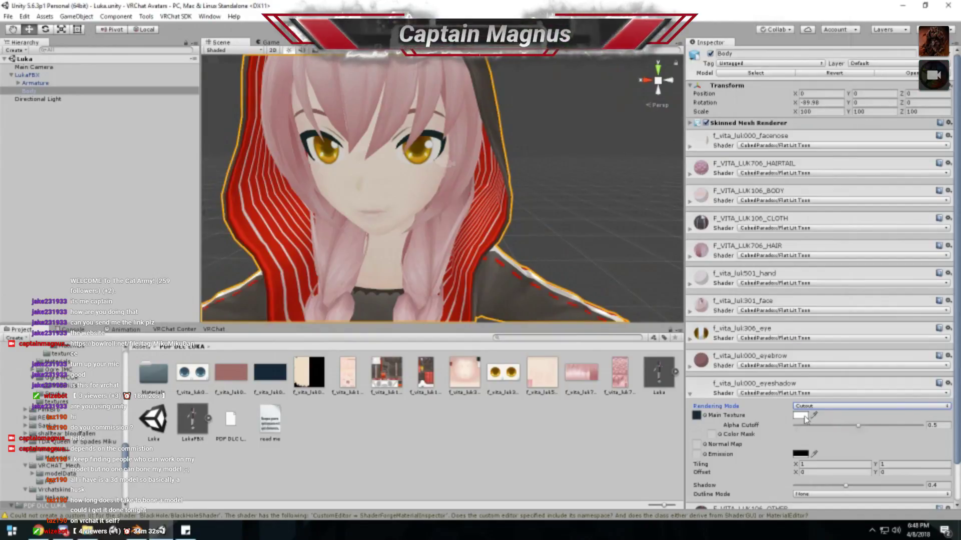
left_click(805, 406)
left_click(823, 440)
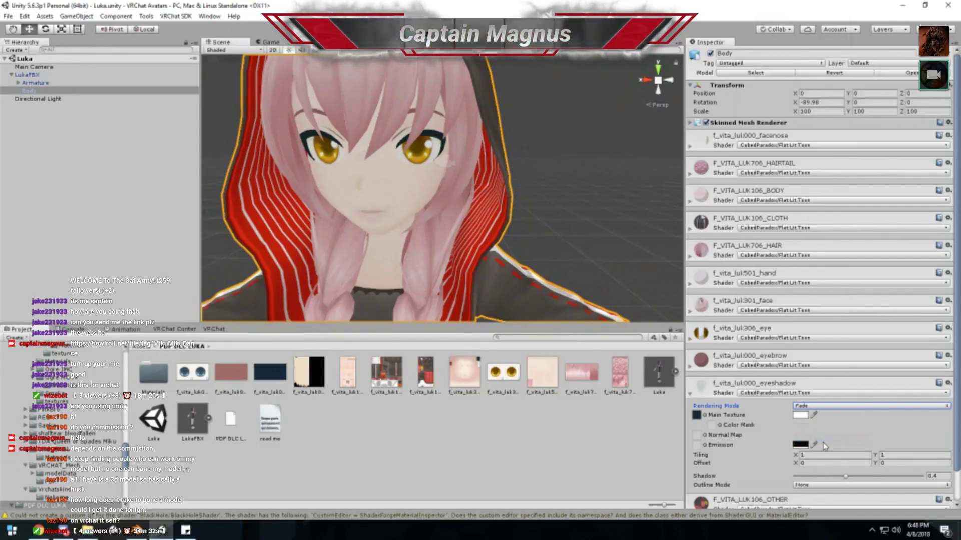
scroll(476, 236, "up", 1)
scroll(473, 233, "down", 1)
middle_click_drag(472, 232, 479, 241)
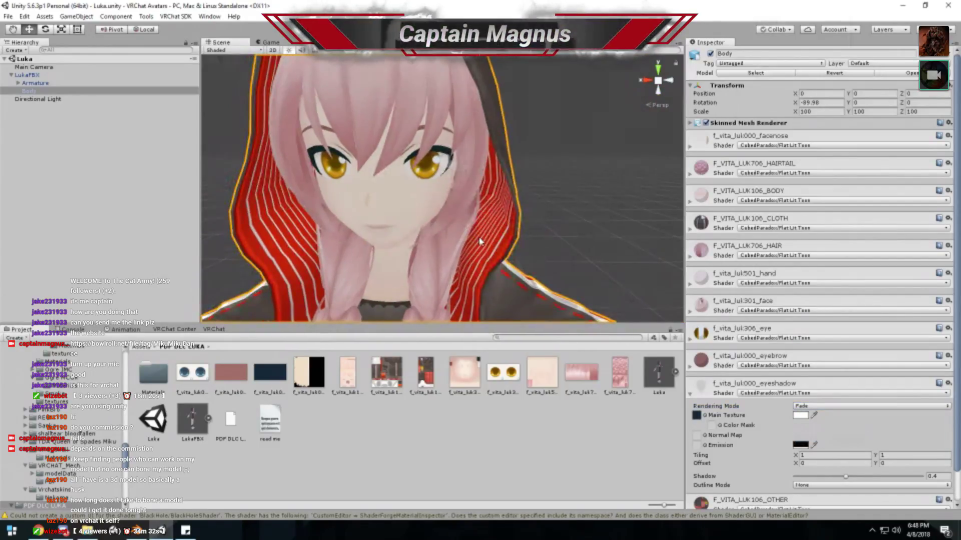
- Compare Cutout against Fade once more on the eyeshadow material, keep Fade, and check the model from farther away
left_click(814, 406)
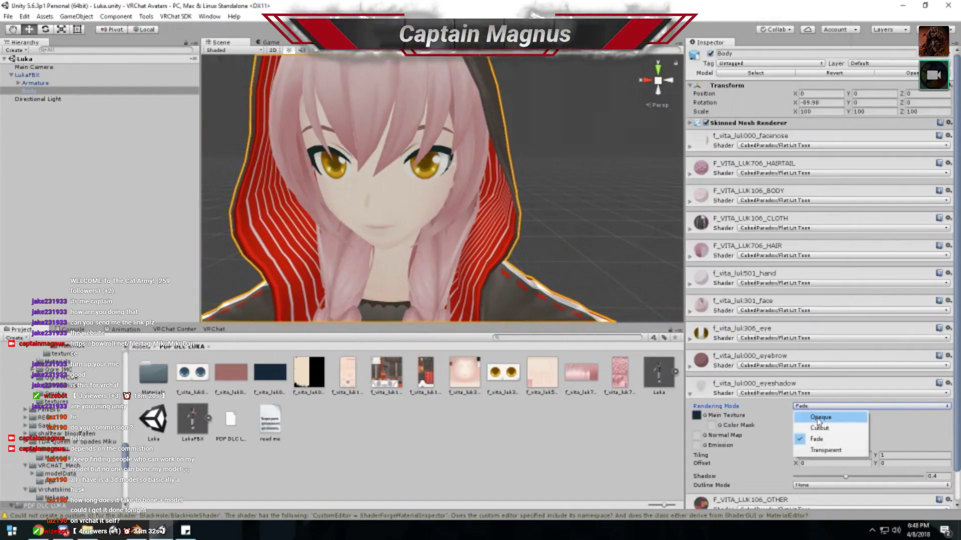
left_click(818, 426)
left_click(805, 406)
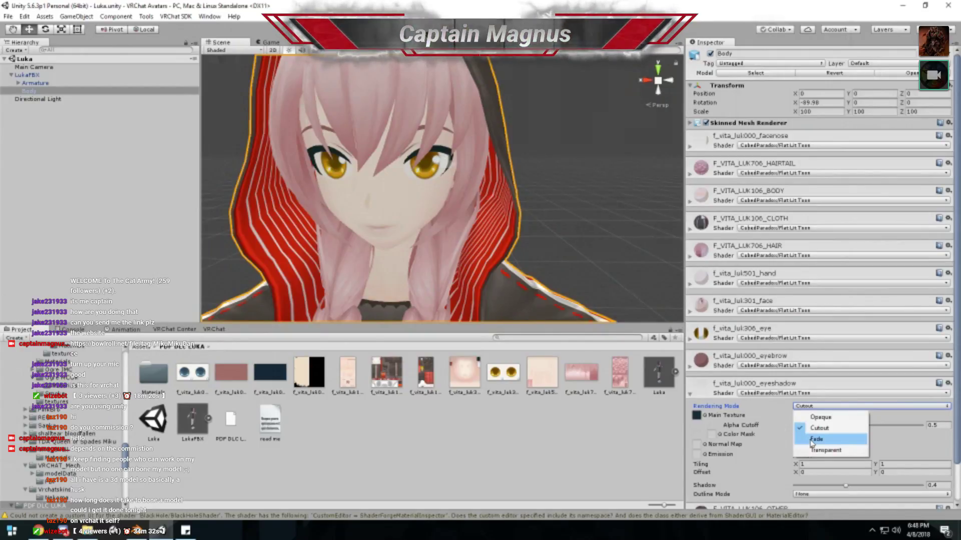
left_click(809, 441)
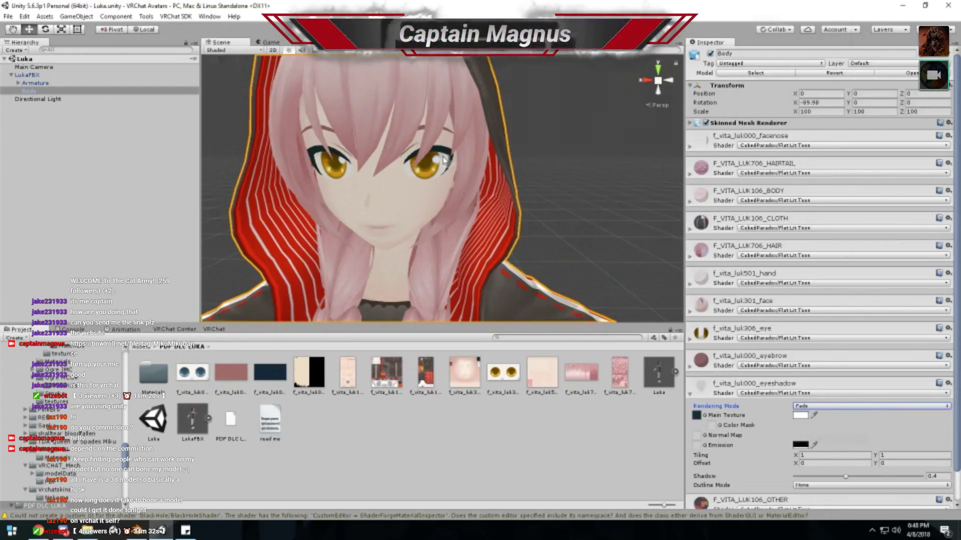
scroll(358, 178, "down", 10)
scroll(326, 172, "up", 6)
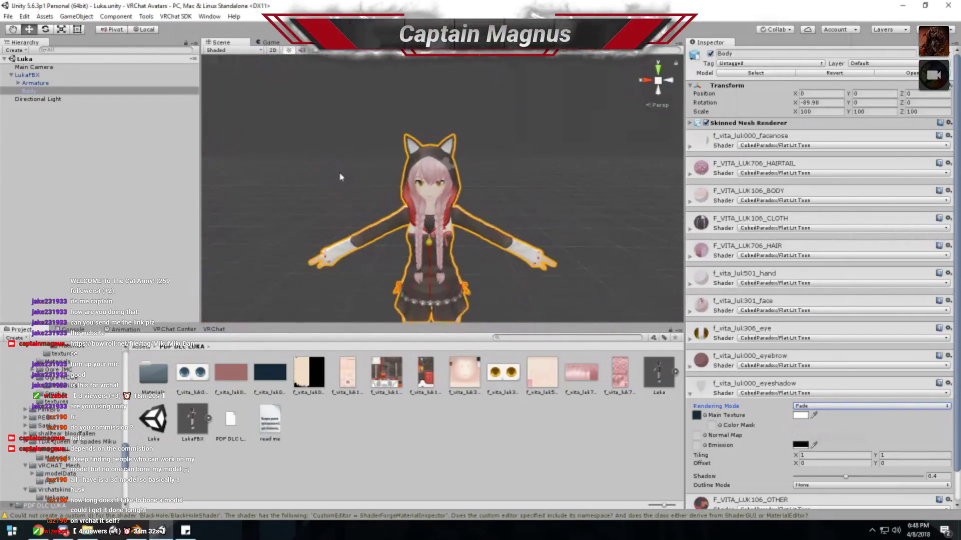
scroll(436, 175, "down", 2)
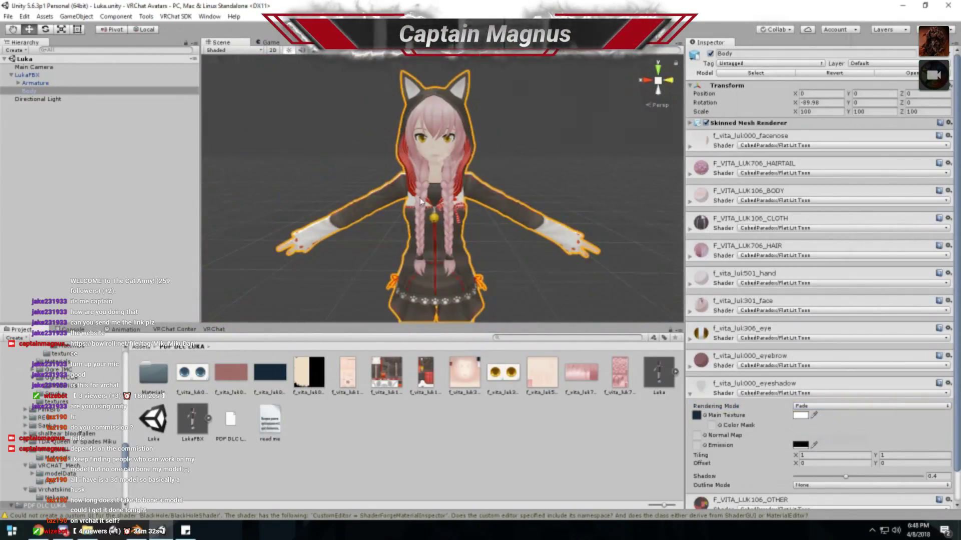
- Select the LukaFBX model and search its addable components for "dynam" to find Dynamic Bone
left_click(419, 198)
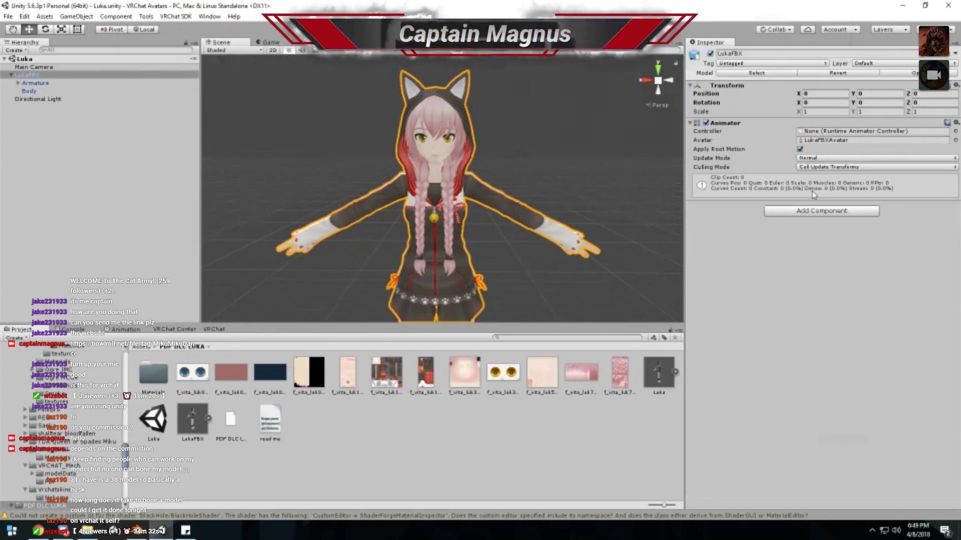
left_click(804, 210)
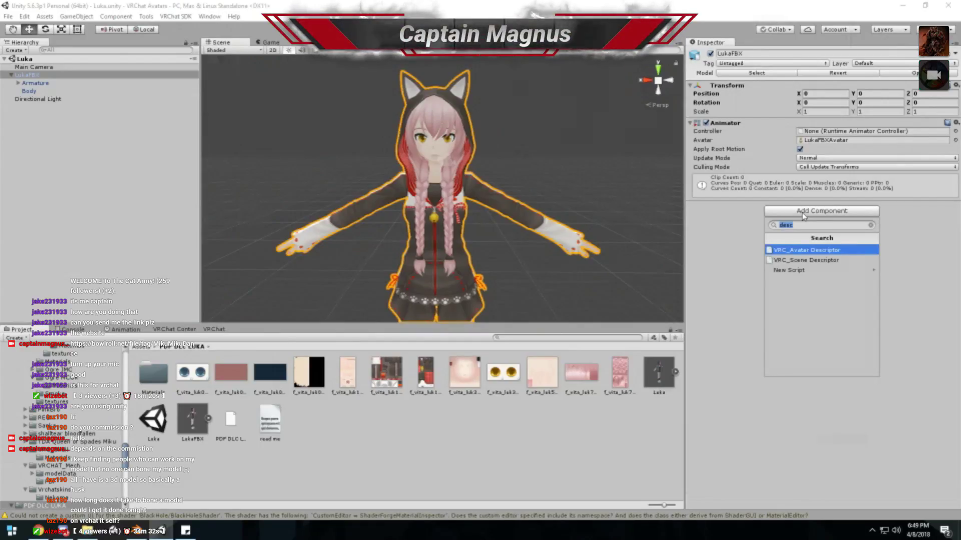
type("dynam")
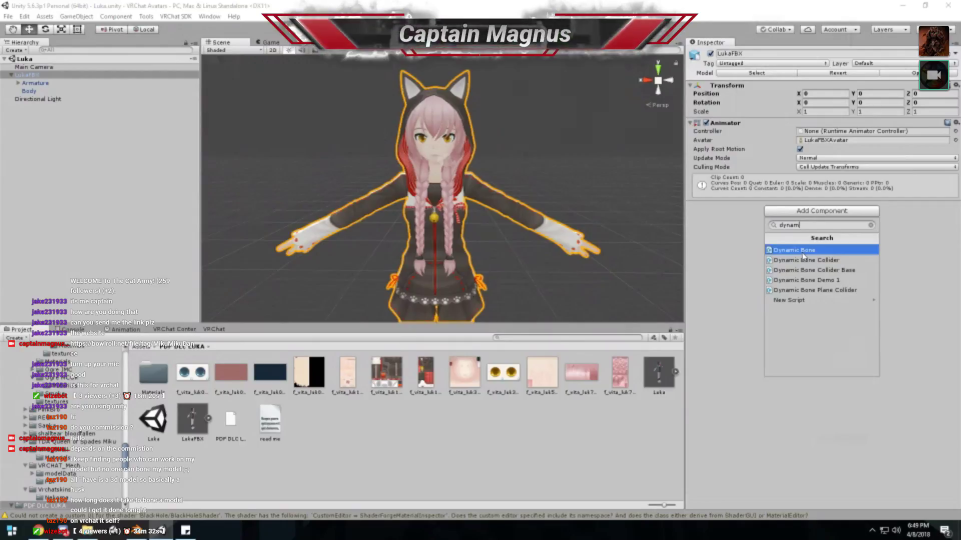
left_click(800, 250)
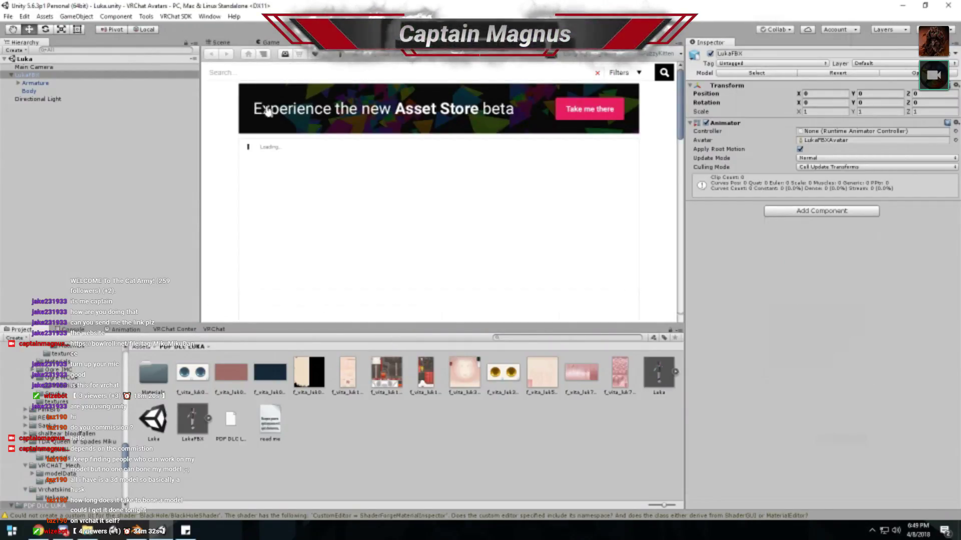
- Search the Asset Store for "dynamic" and open the Dynamic Bone package page
type("dynami")
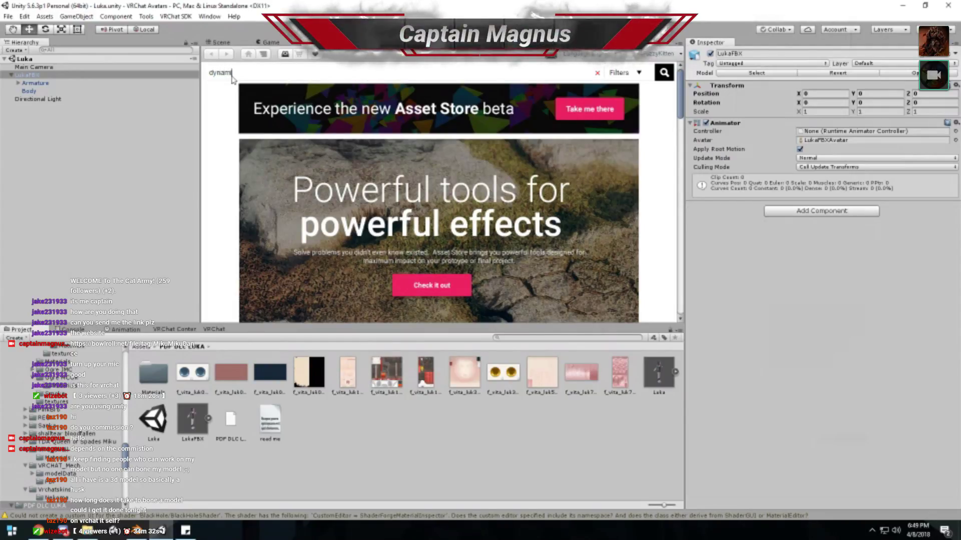
type("c")
key("Return")
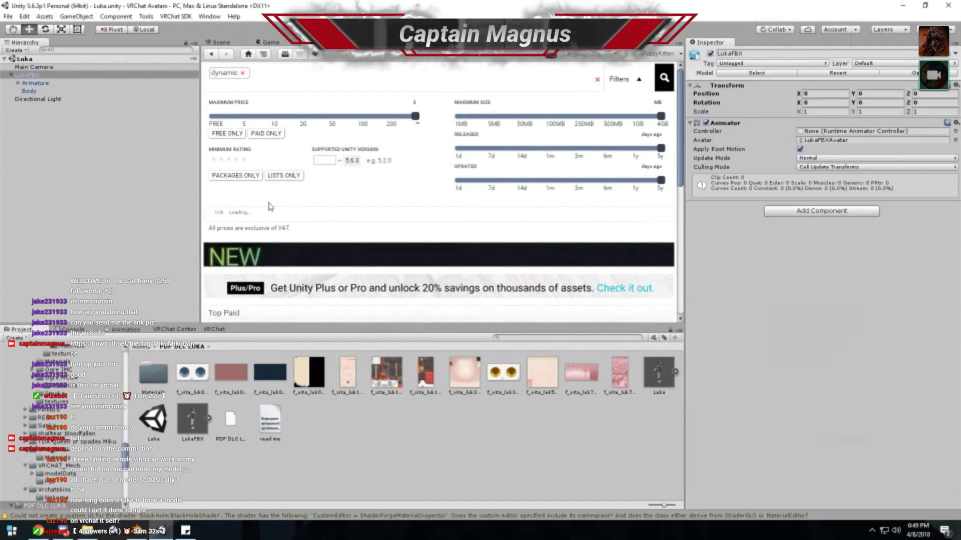
scroll(271, 207, "down", 2)
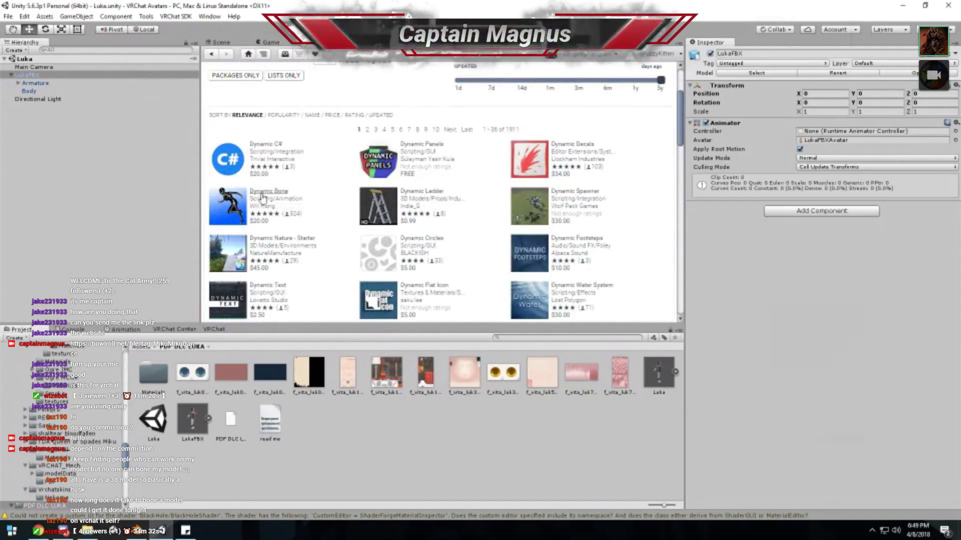
left_click(263, 194)
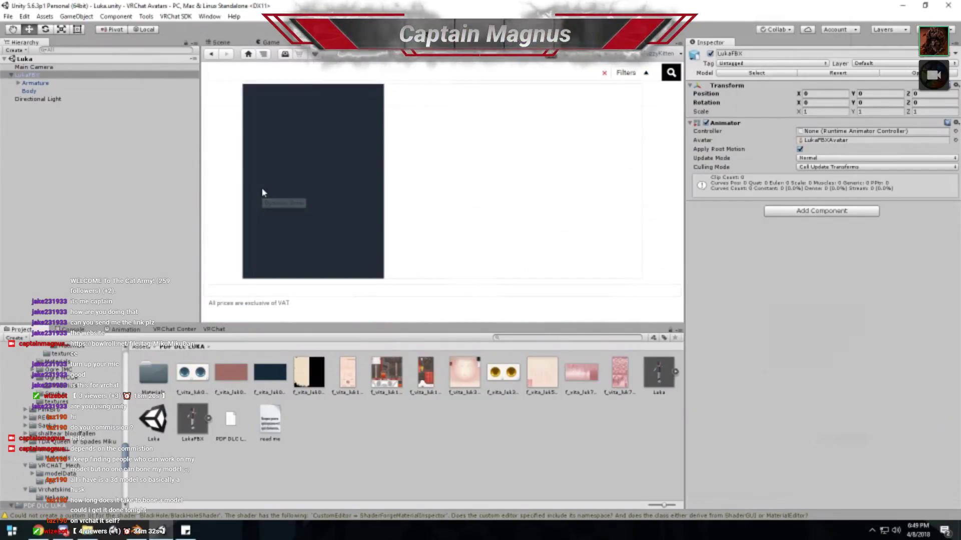
- Review the Dynamic Bone package's description, preview images and contents, then close the Asset Store
scroll(265, 200, "down", 4)
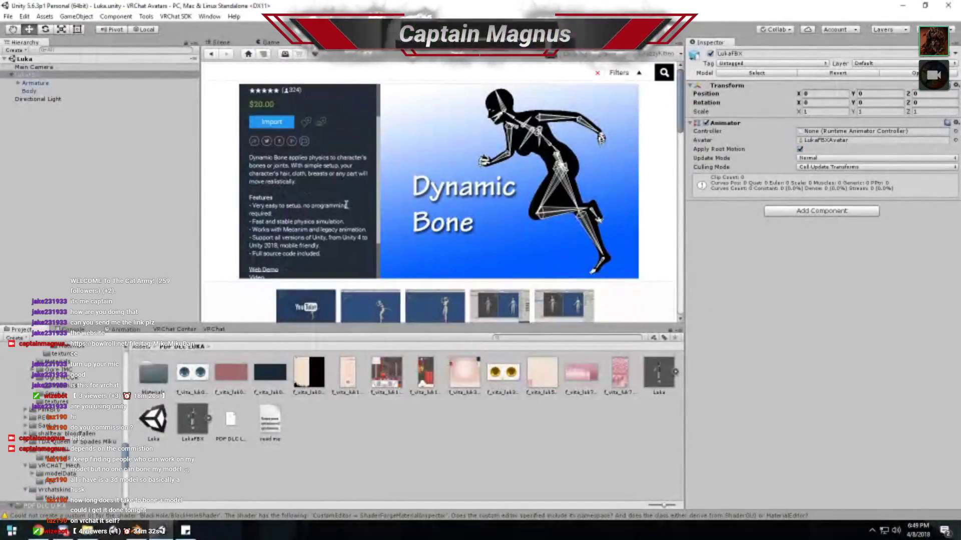
scroll(448, 173, "down", 2)
scroll(448, 174, "up", 2)
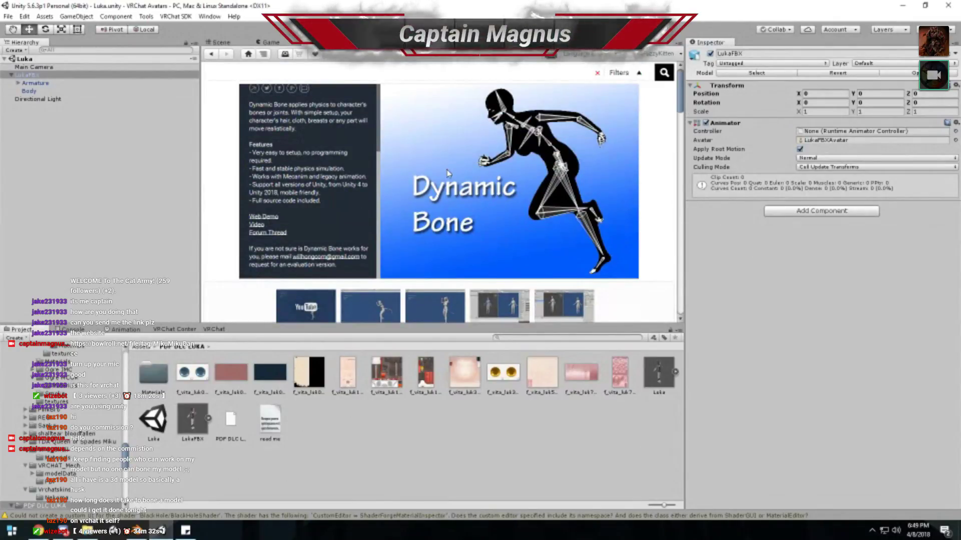
scroll(304, 176, "up", 4)
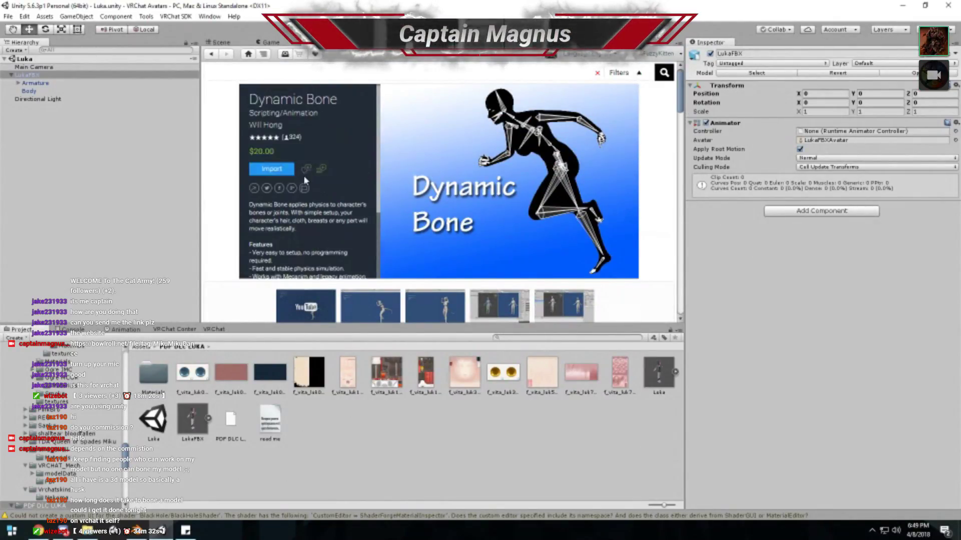
scroll(446, 136, "down", 4)
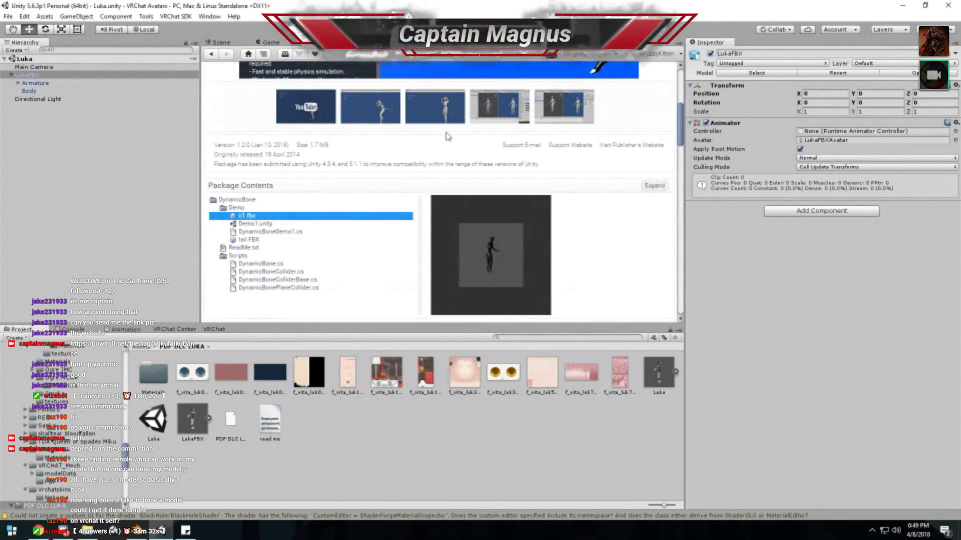
scroll(447, 137, "up", 3)
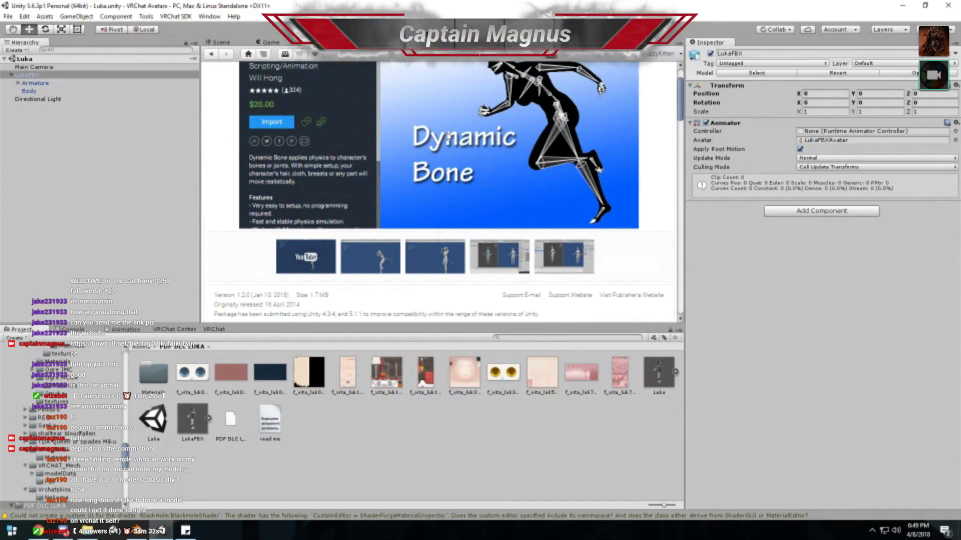
scroll(448, 137, "down", 2)
left_click(451, 163)
scroll(451, 163, "up", 3)
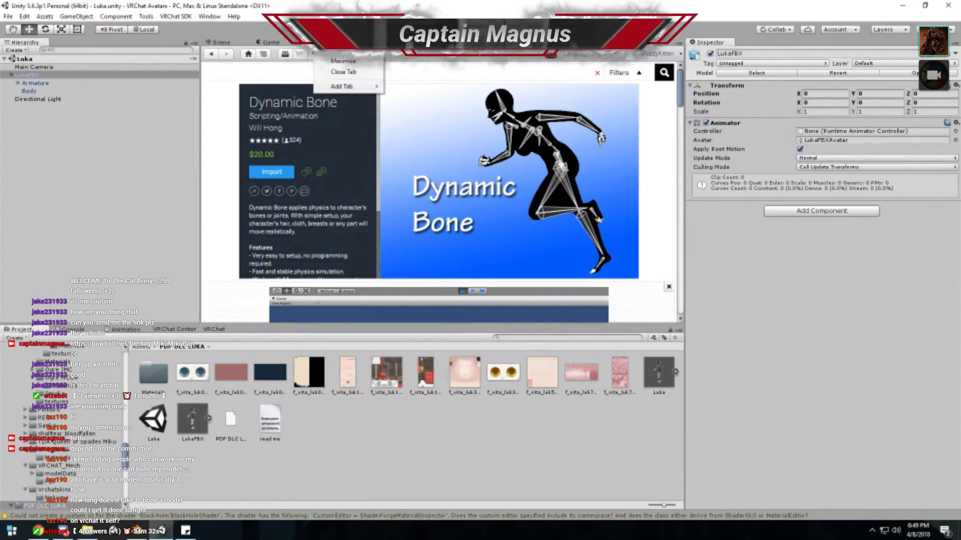
left_click(357, 72)
scroll(362, 93, "down", 3)
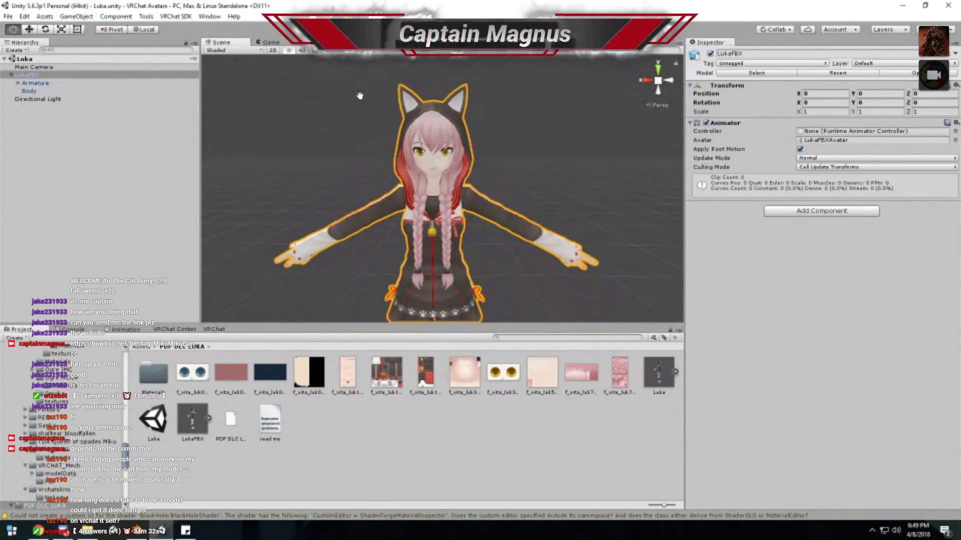
- Reopen the Asset Store window briefly, then return to the Scene view of the Luka model
left_click(209, 16)
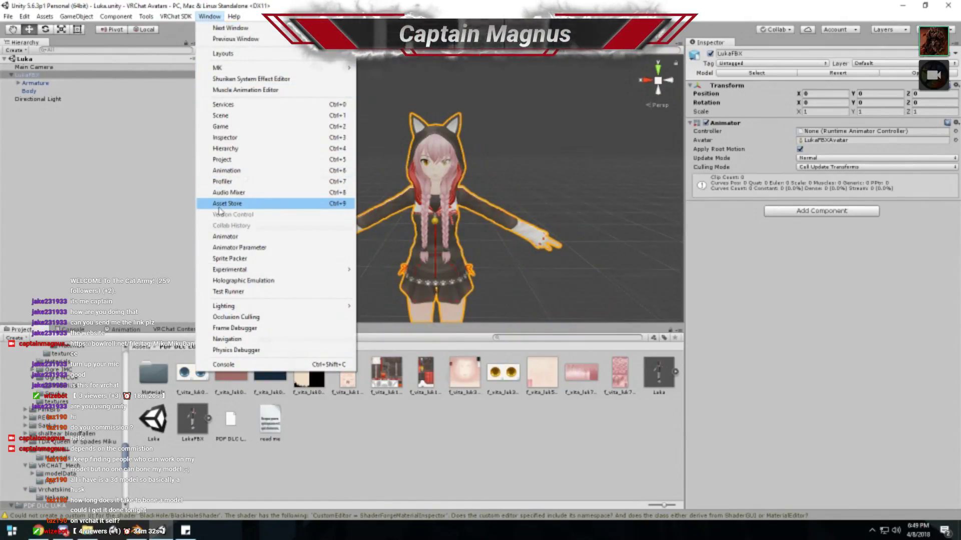
left_click(219, 205)
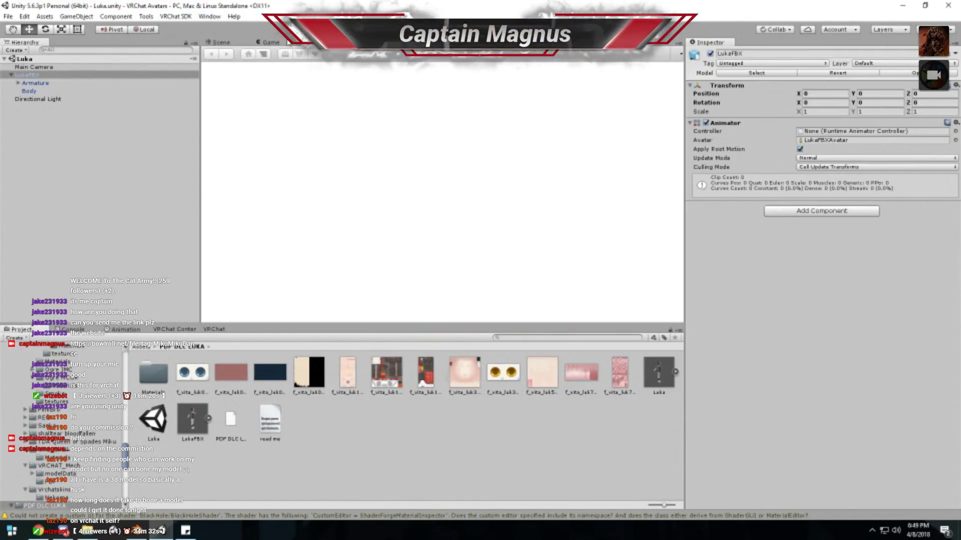
left_click(208, 18)
left_click(425, 109)
left_click(230, 43)
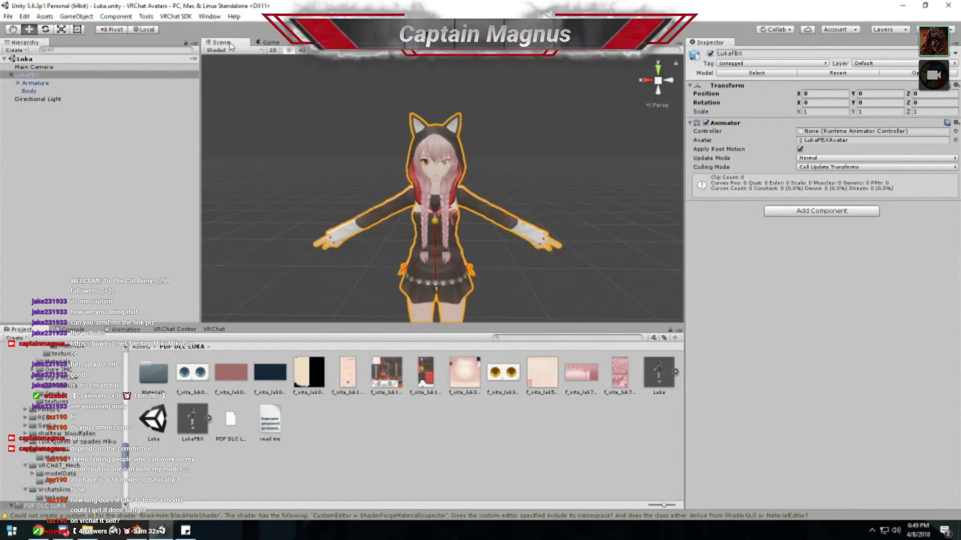
scroll(369, 190, "up", 5)
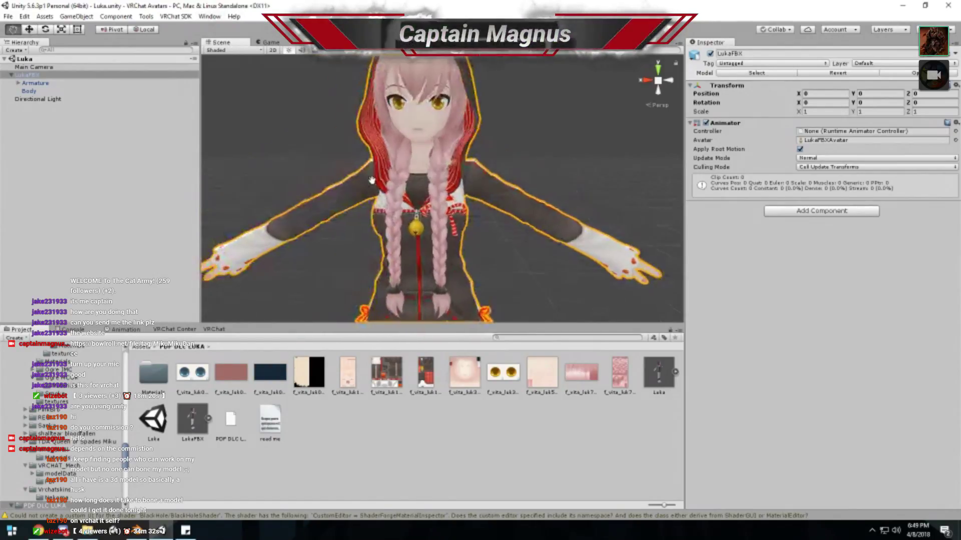
left_click(386, 187)
left_click(425, 182)
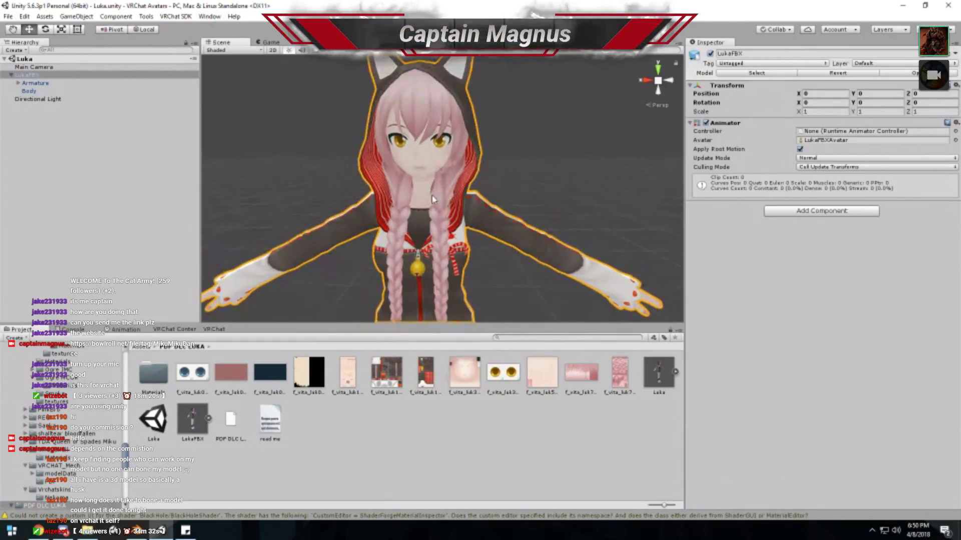
- Add a VRC_Avatar Descriptor component to the LukaFBX model by searching for "desc"
left_click(798, 213)
type("de")
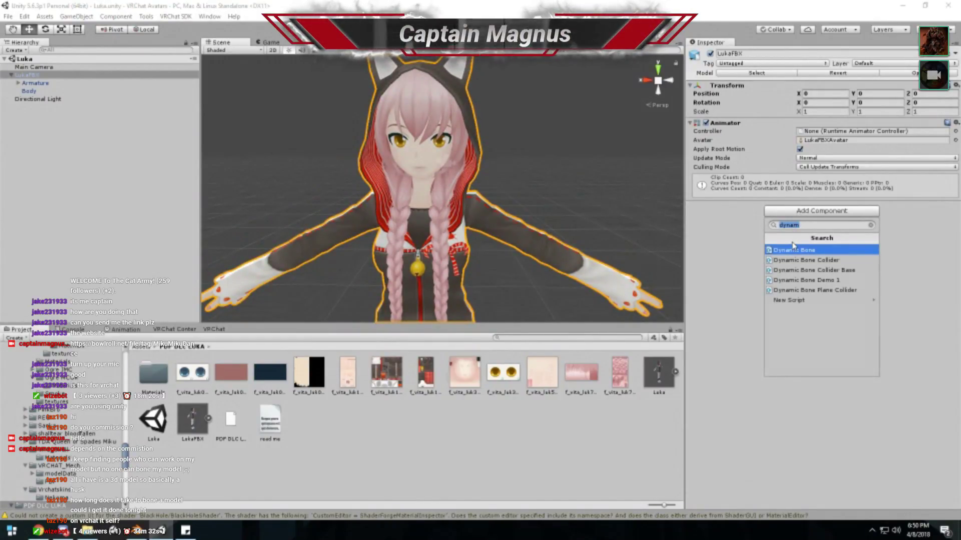
type("sc")
left_click(798, 252)
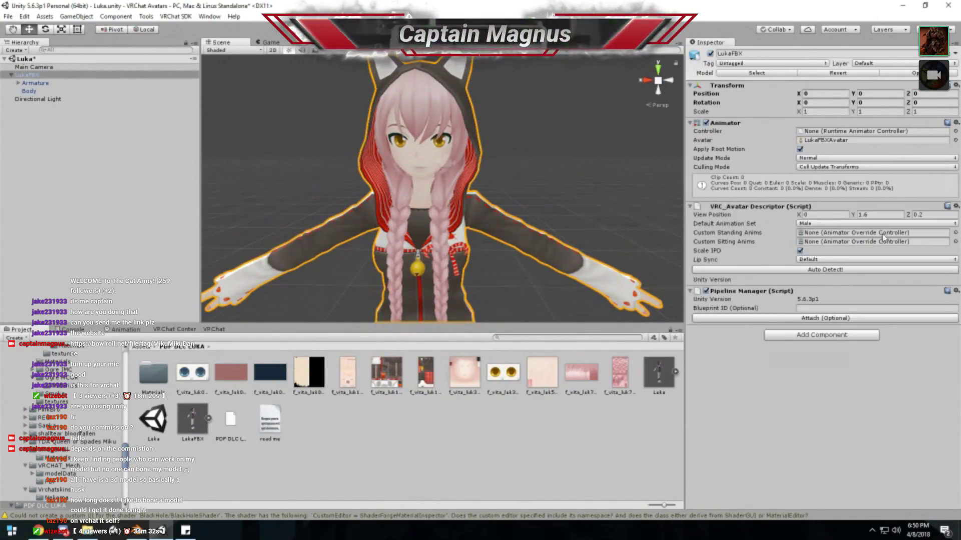
- Set the avatar descriptor's View Position to Y 1.48 and Z 0.06, checking the marker's placement against the face
left_click(884, 216)
double_click(885, 219)
type("1.48")
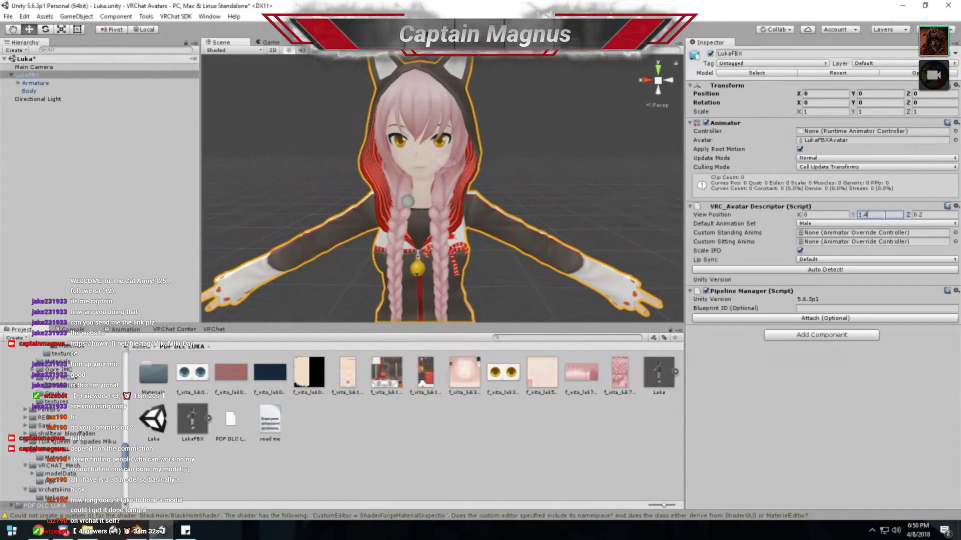
left_click(930, 214)
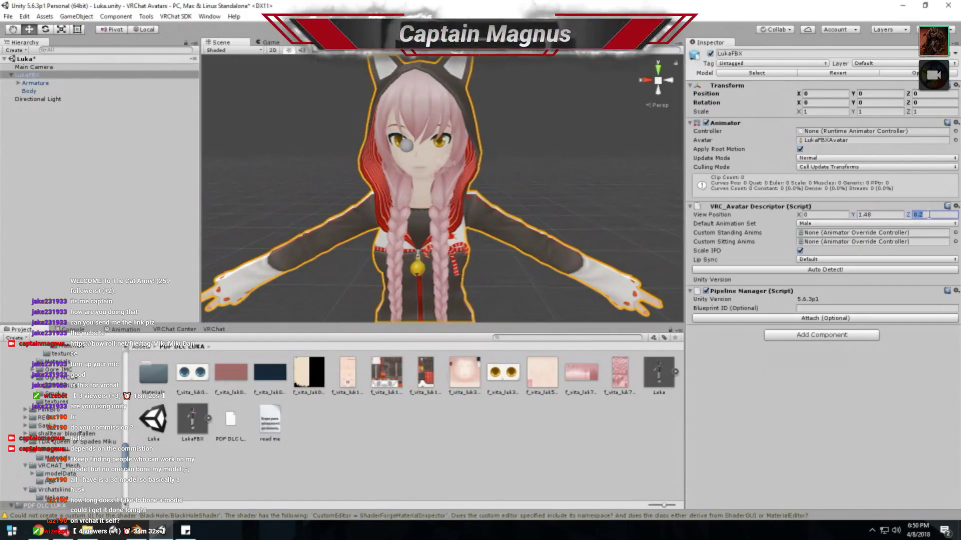
key("BackSpace")
type(".06")
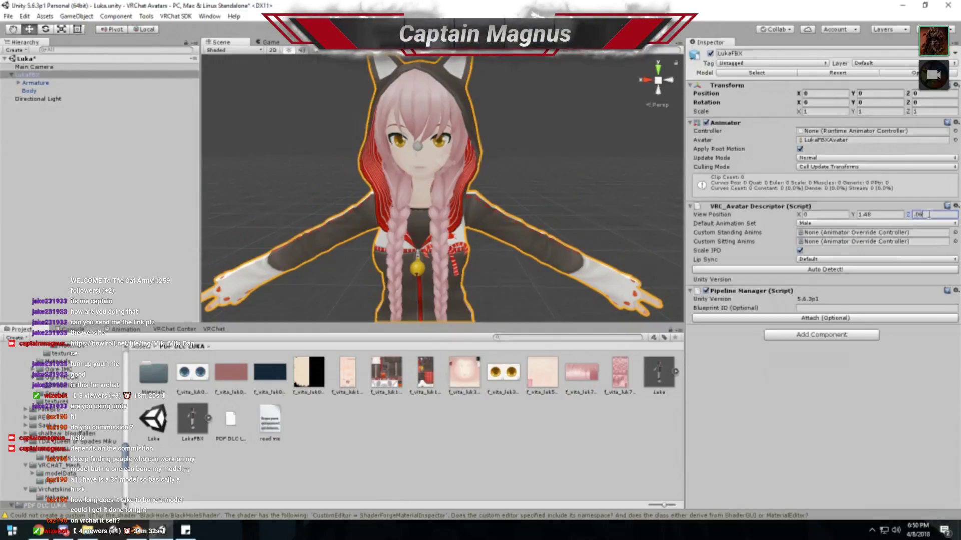
key("Return")
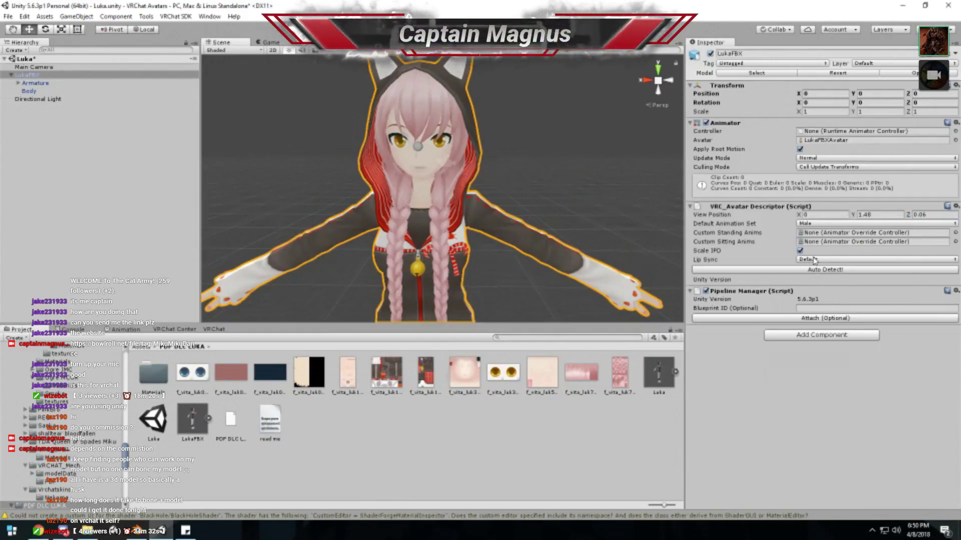
left_click_drag(528, 227, 450, 226, "alt")
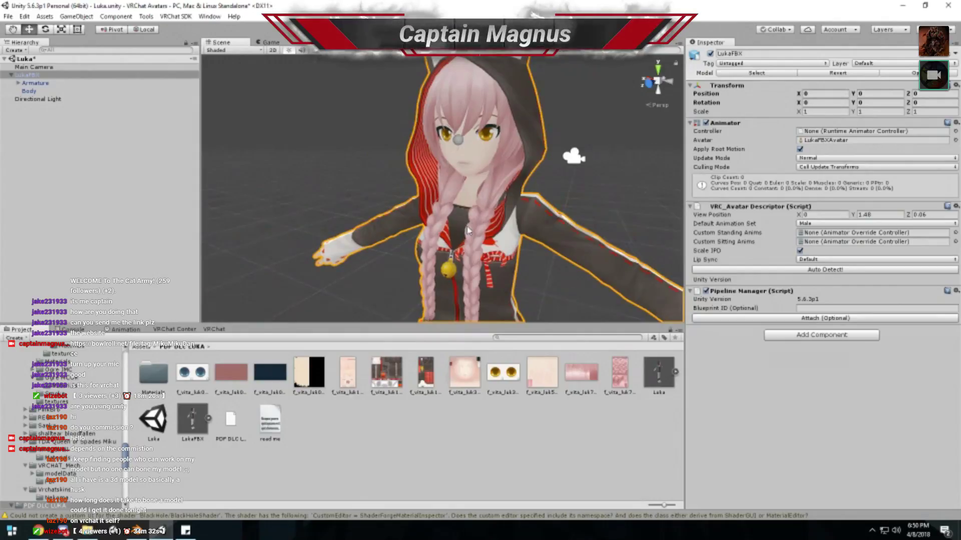
- Add a Dynamic Bone component to the LukaFBX object by searching for "dynam"
left_click(811, 335)
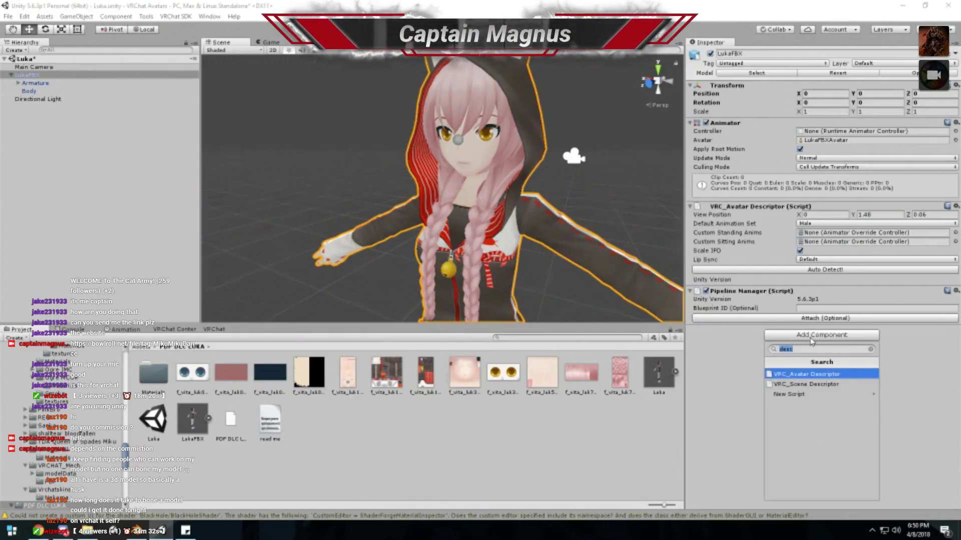
type("dynam")
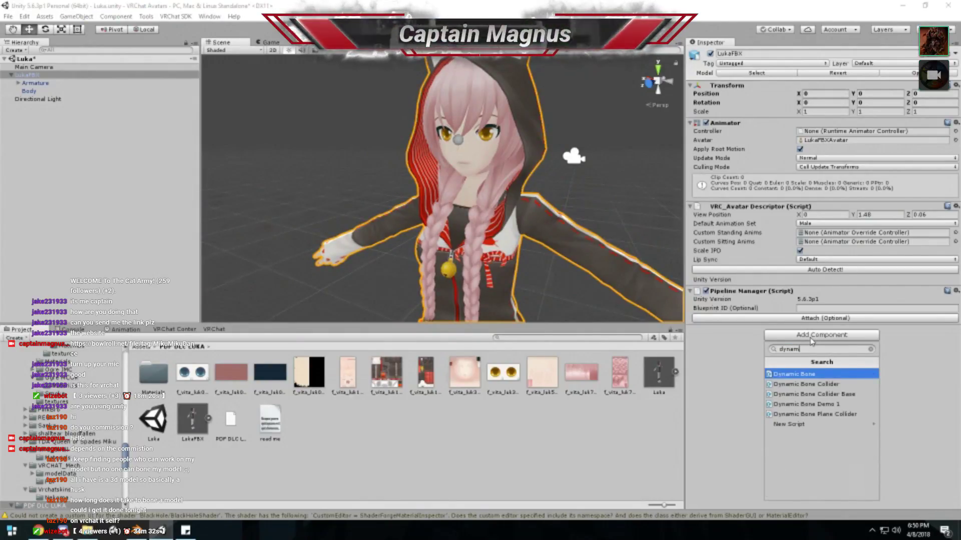
left_click(815, 373)
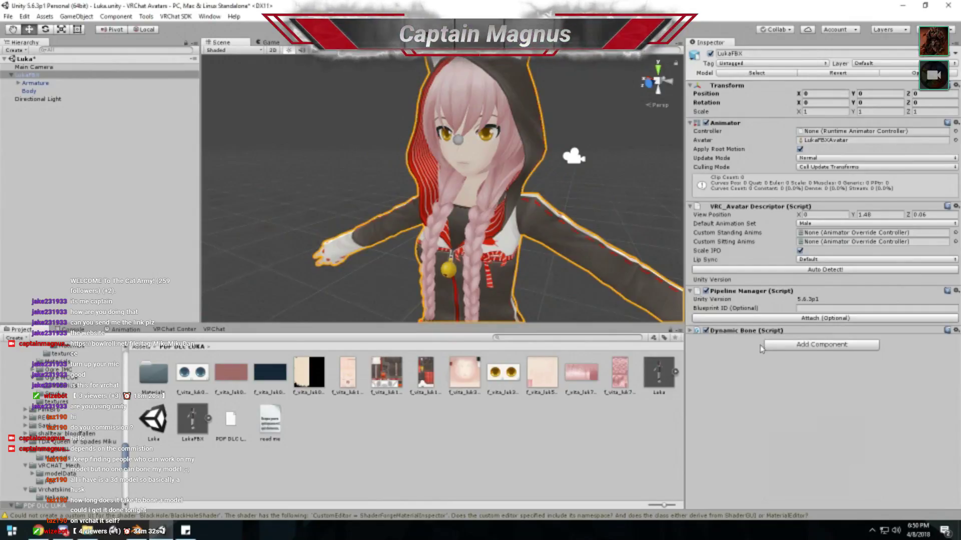
- Examine the armature hierarchy through Hips, Spine and Chest, including the Neck and Head children, to locate the hair bones
left_click(18, 83)
left_click(25, 91)
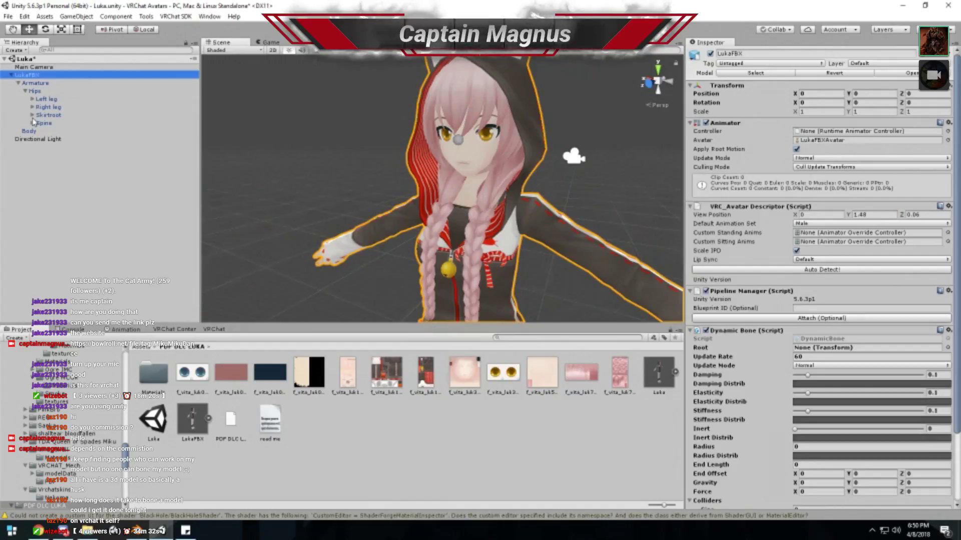
scroll(400, 200, "down", 10)
middle_click_drag(401, 200, 387, 180)
left_click(32, 123)
left_click(40, 131)
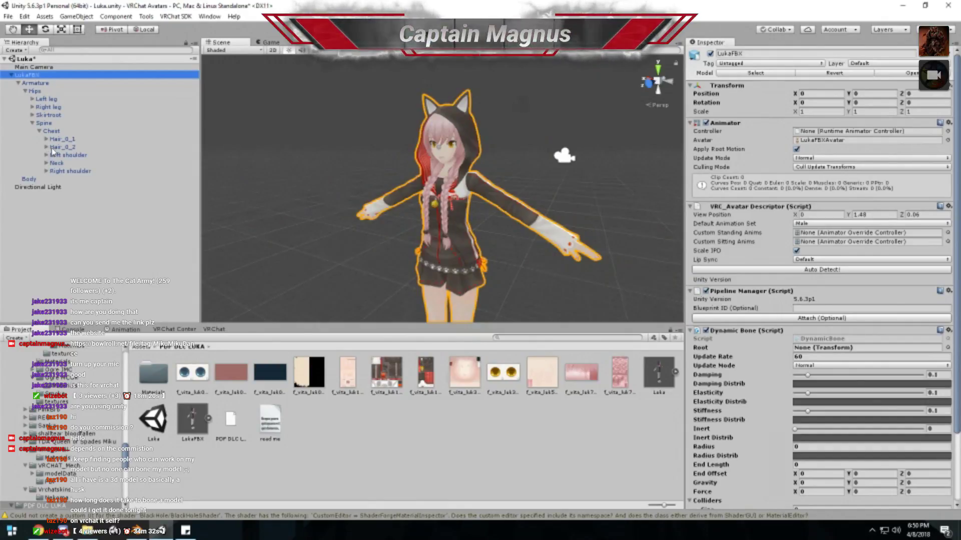
left_click(46, 163)
left_click(56, 171)
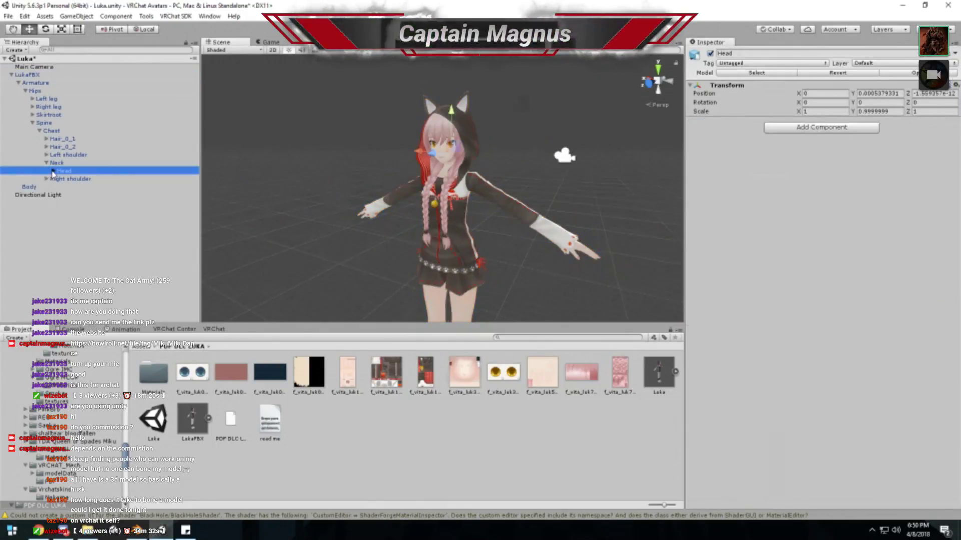
left_click(53, 171)
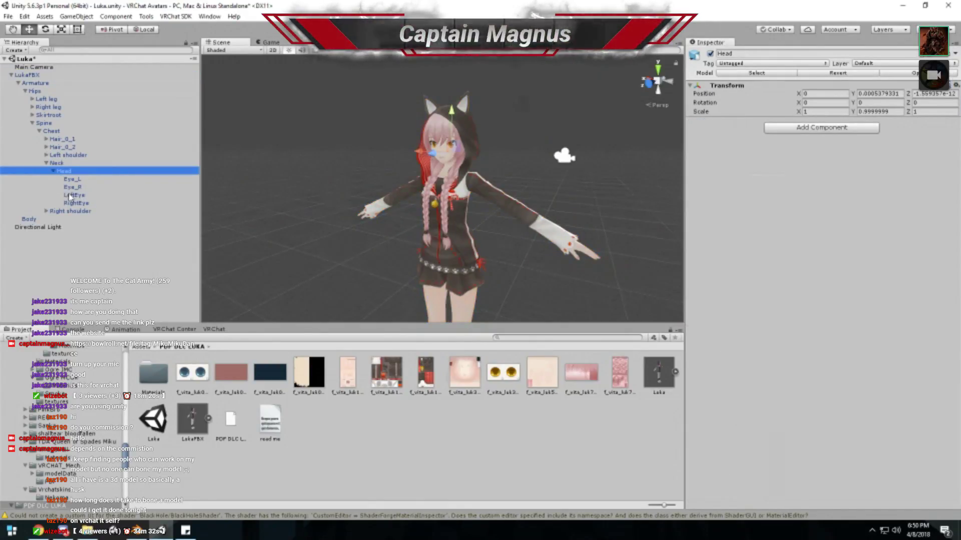
left_click(53, 171)
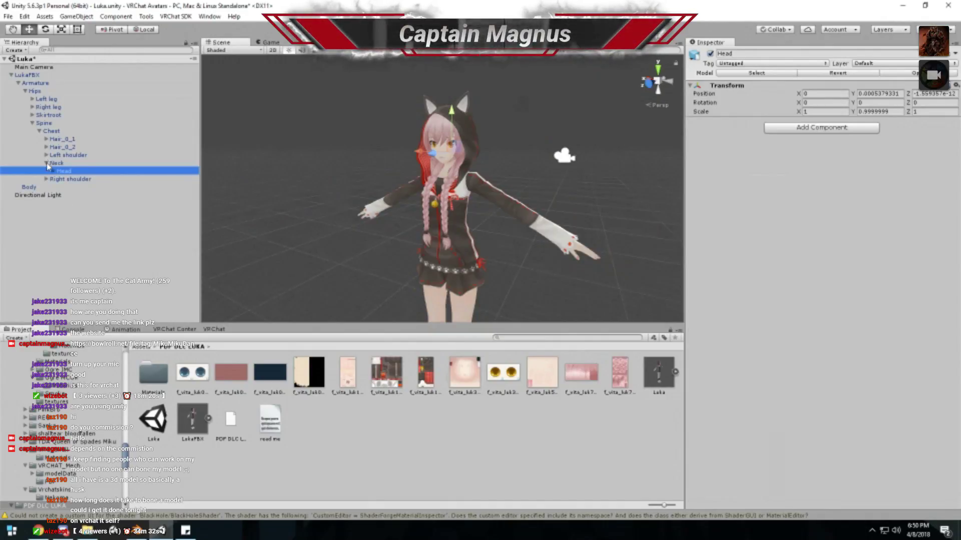
left_click(46, 163)
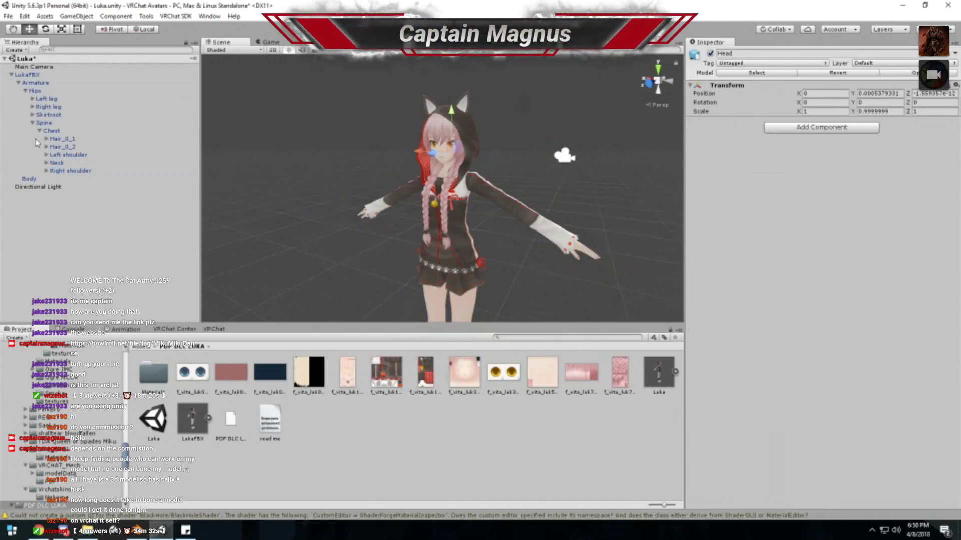
- Reselect LukaFBX and review the settings of its Dynamic Bone component
left_click(27, 75)
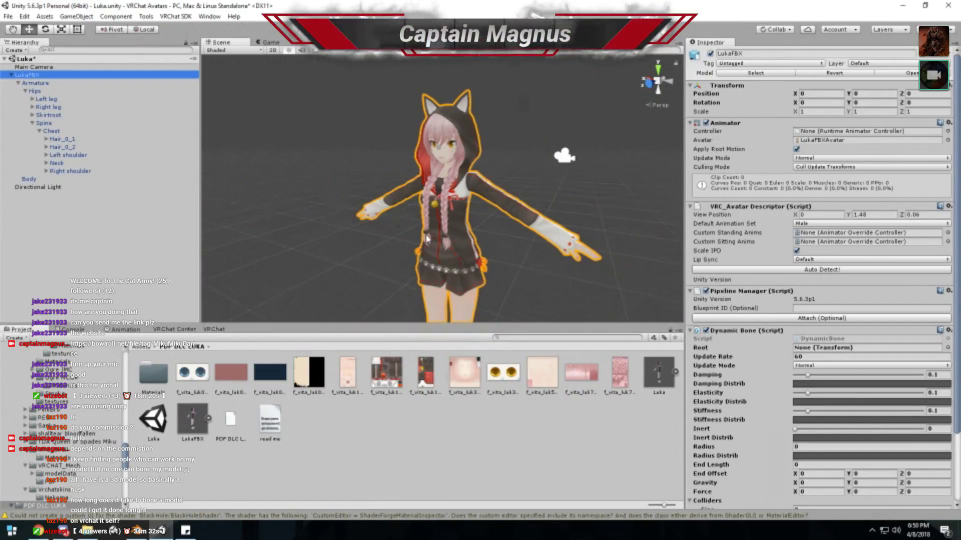
left_click(32, 83)
left_click(33, 76)
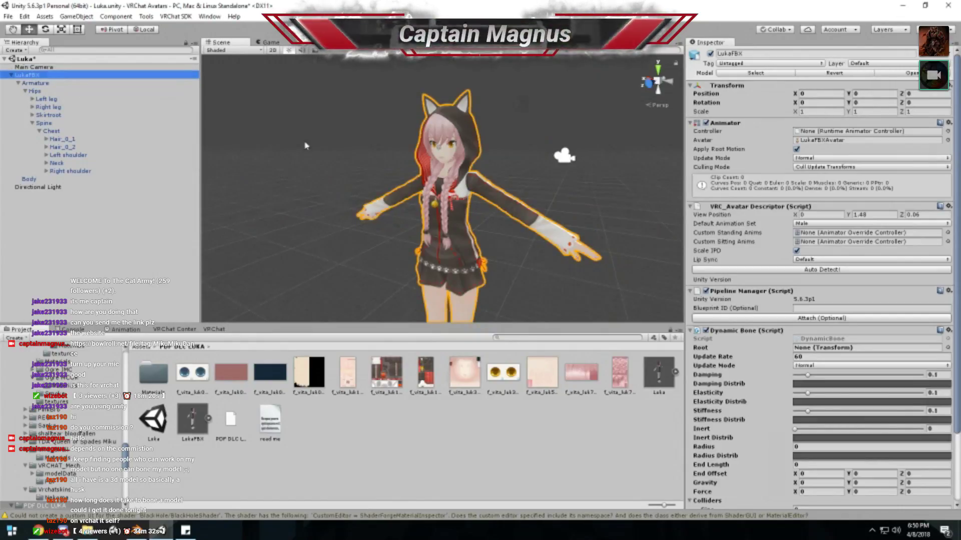
scroll(770, 363, "down", 3)
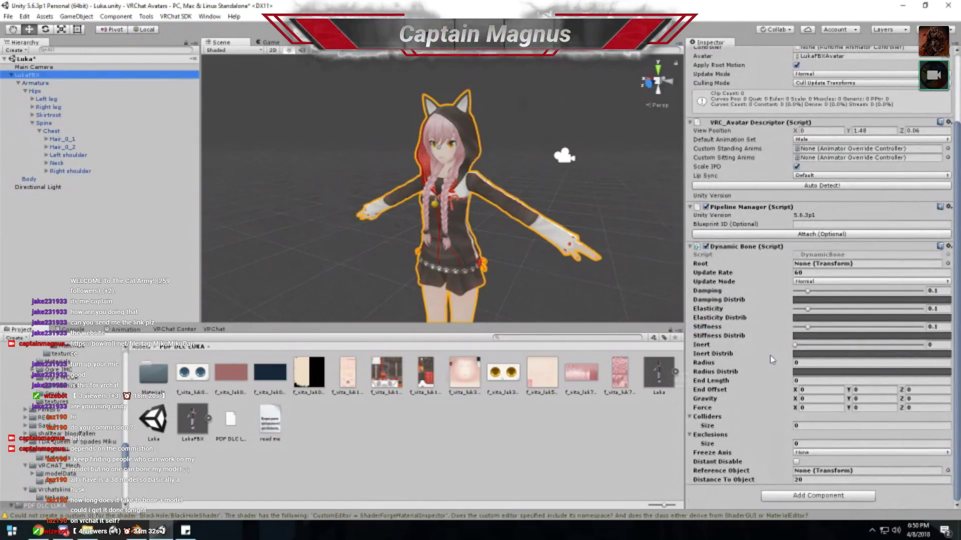
left_click(748, 246)
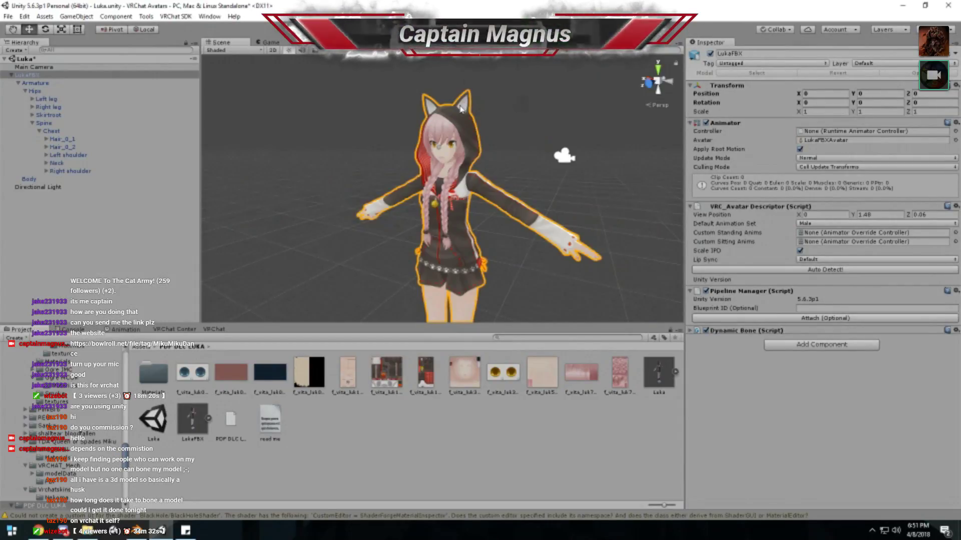
left_click(465, 30)
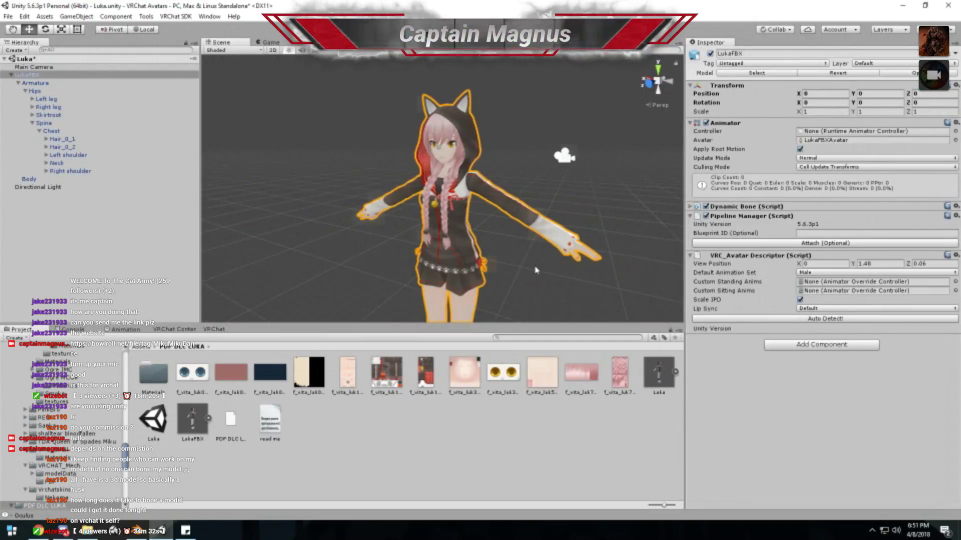
left_click(752, 208)
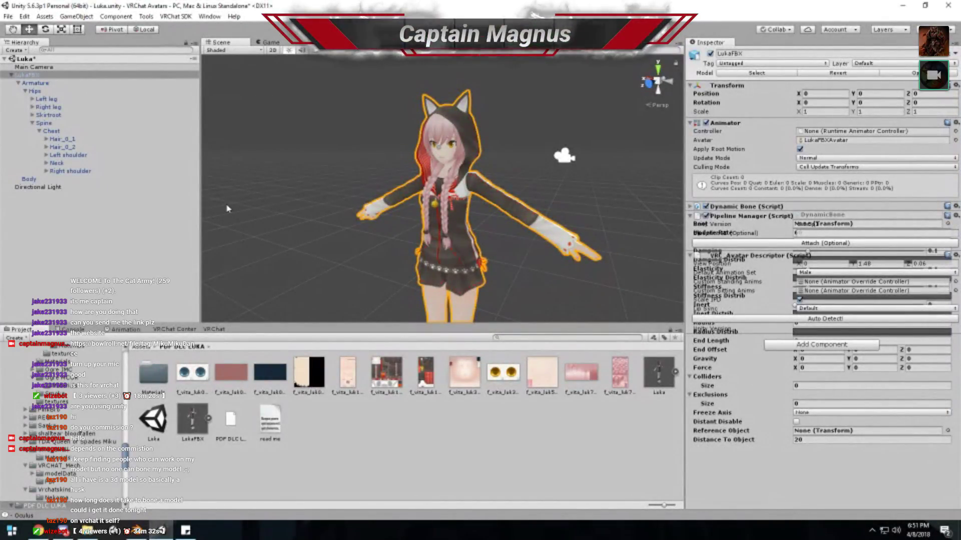
- Switch the Body mesh's facenose material to the Standard shader, and restore its CubedParadox Flat Lit Toon shader
left_click(126, 330)
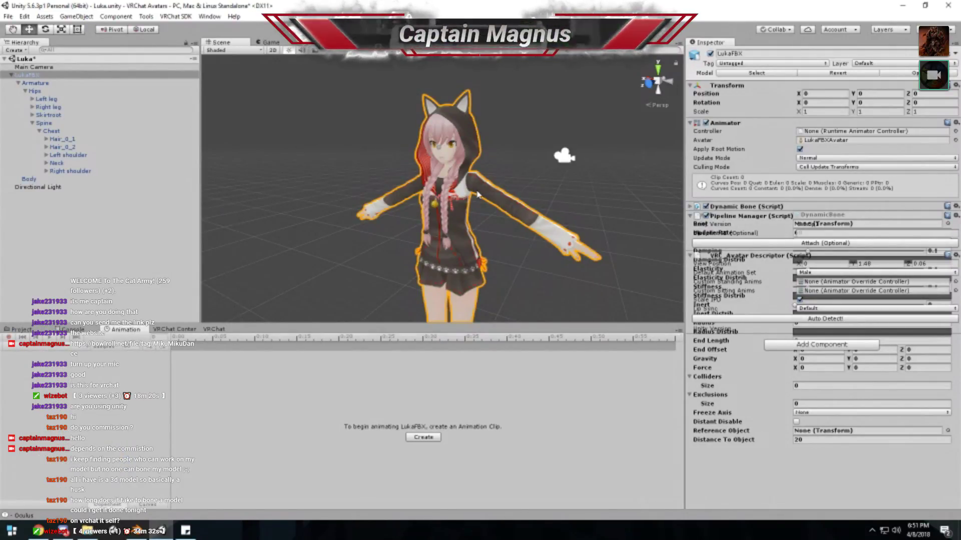
left_click(461, 197)
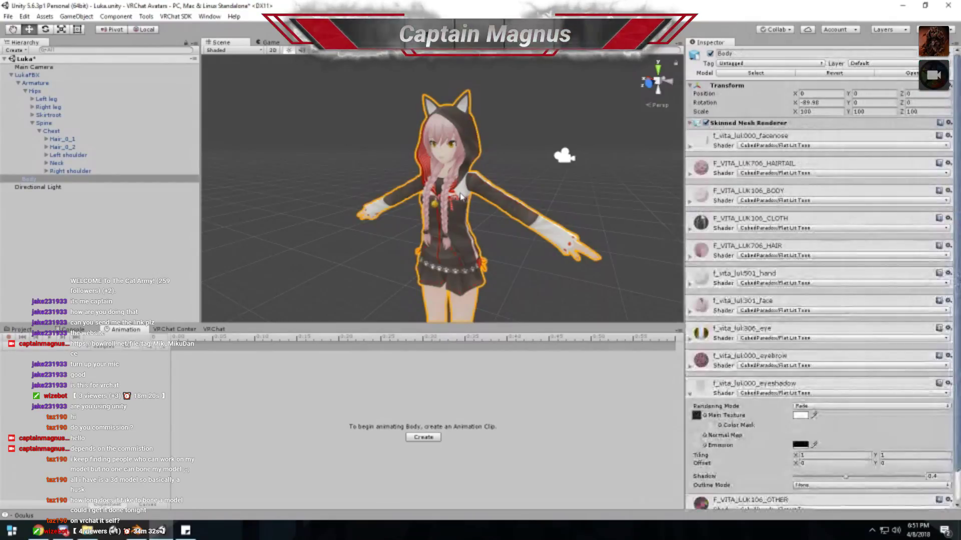
left_click(773, 145)
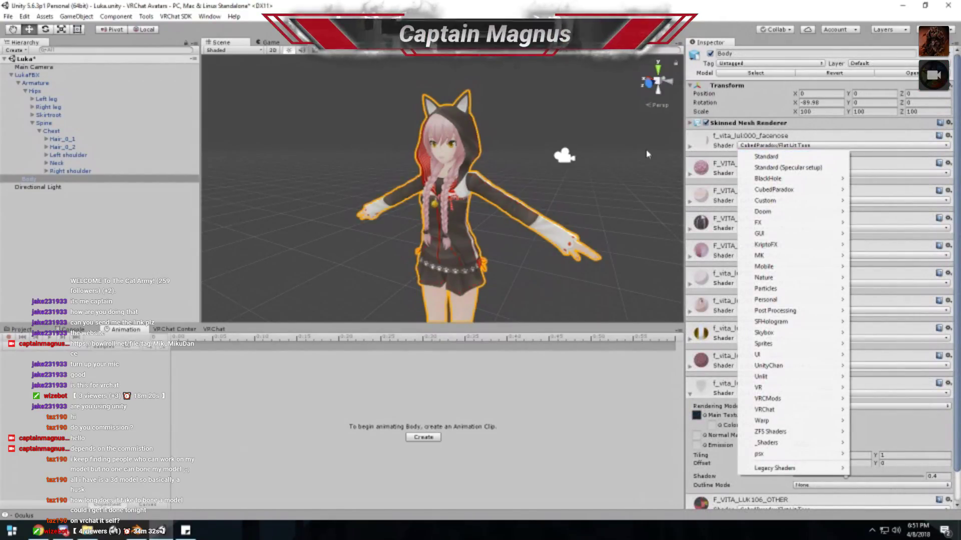
left_click(765, 156)
left_click(474, 144)
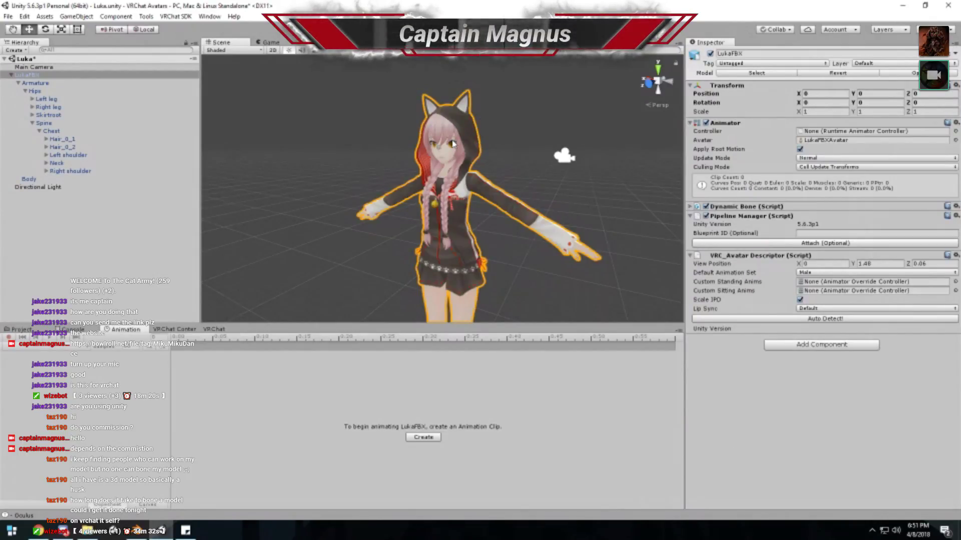
left_click(455, 145)
left_click(769, 146)
mouse_move(780, 187)
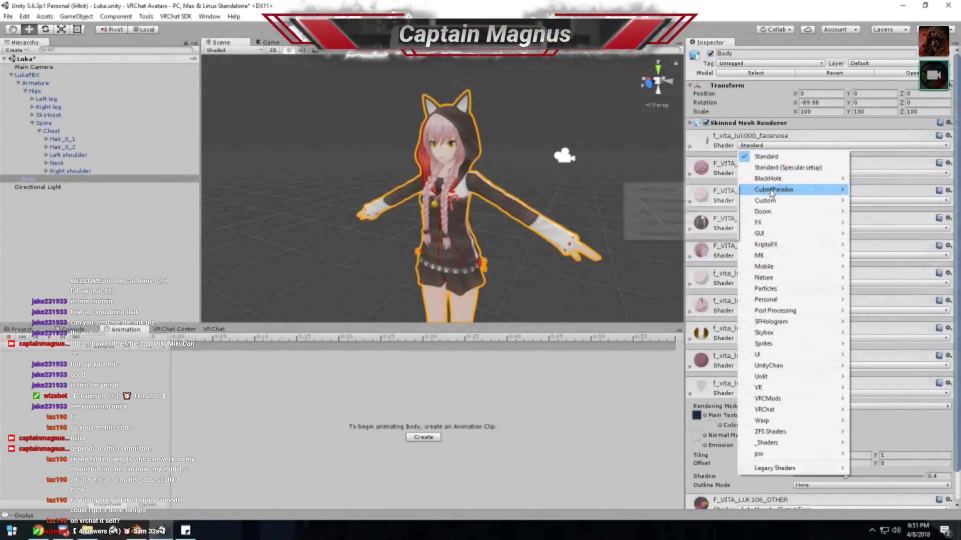
left_click(665, 179)
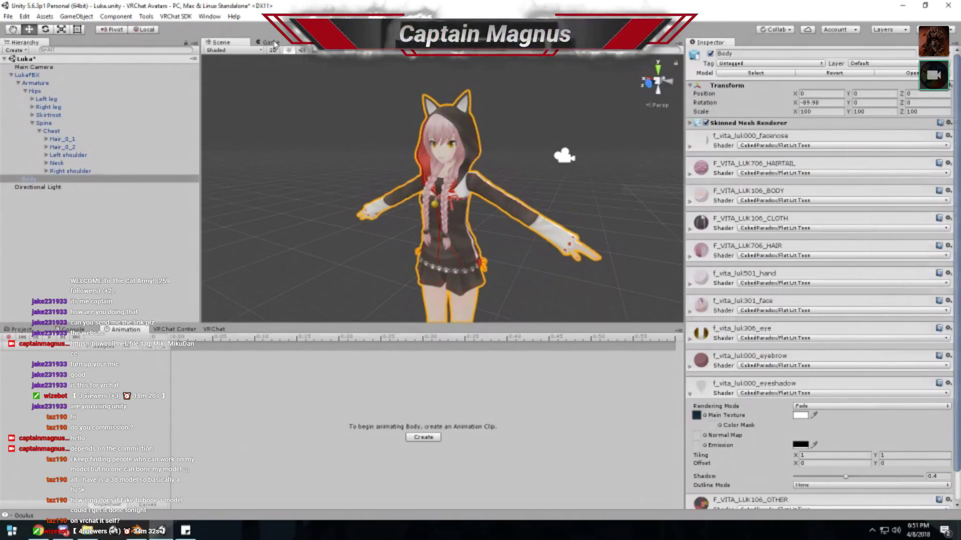
- Remove the Dynamic Bone component from the LukaFBX object
left_click(476, 156)
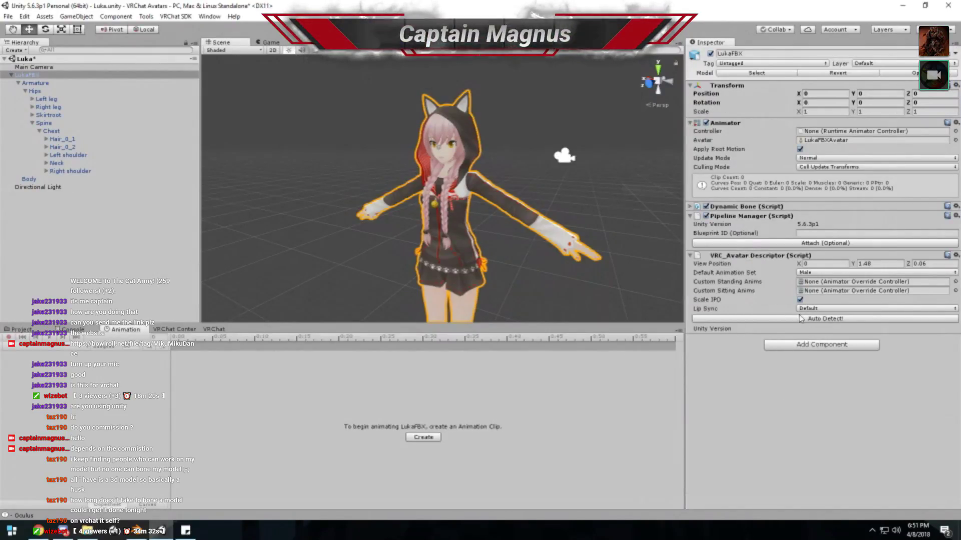
left_click(726, 206)
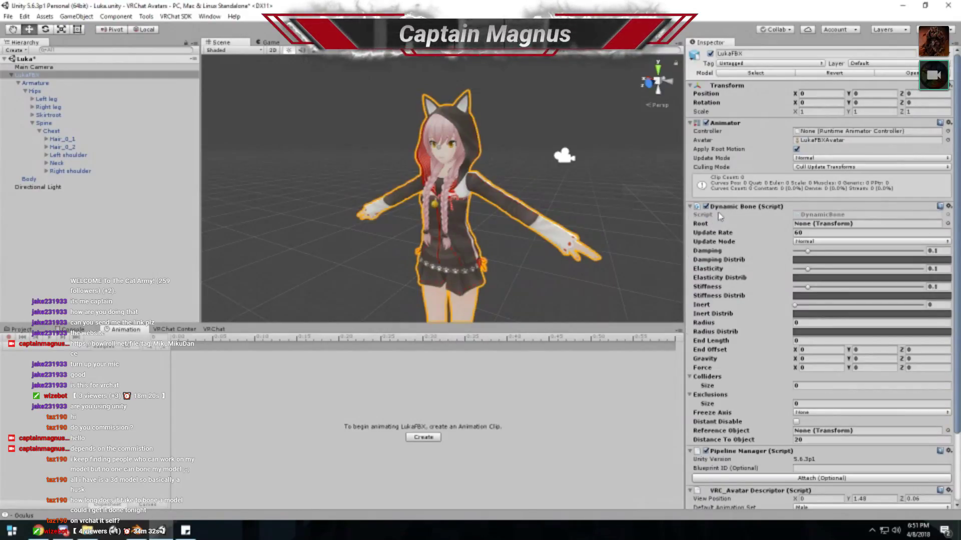
scroll(759, 372, "down", 3)
scroll(759, 372, "up", 1)
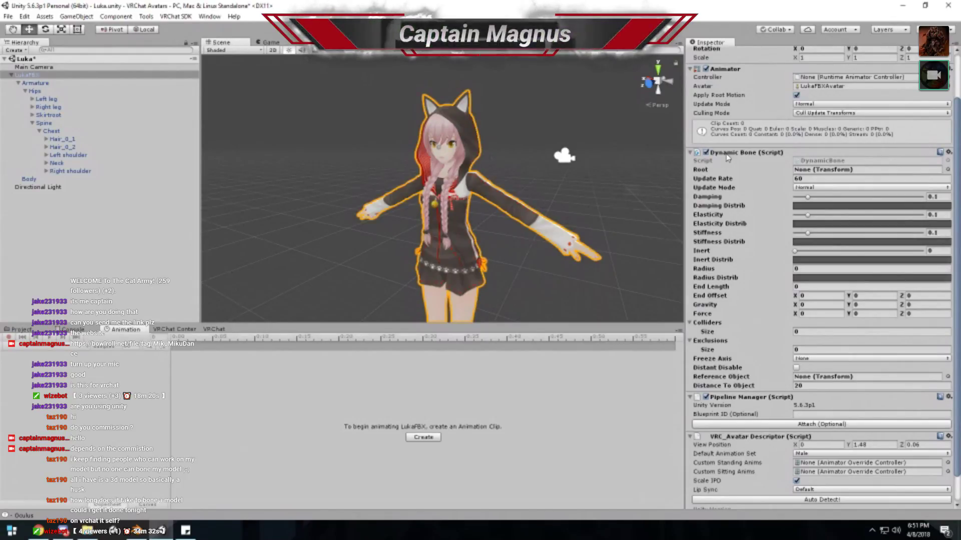
right_click(729, 158)
left_click(761, 178)
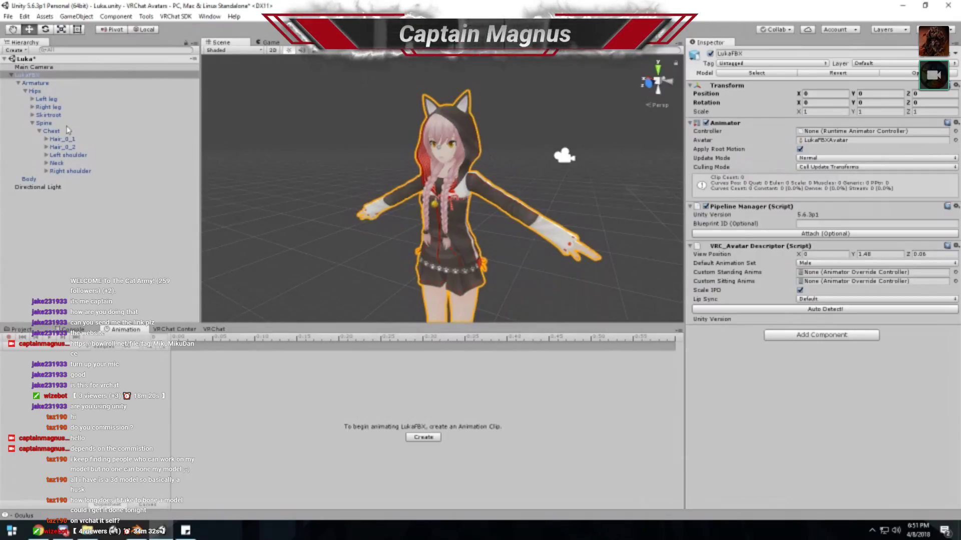
- Add a Dynamic Bone component to the Hair_0_1 bone and assign Hair_0_1 as its Root
left_click(57, 140)
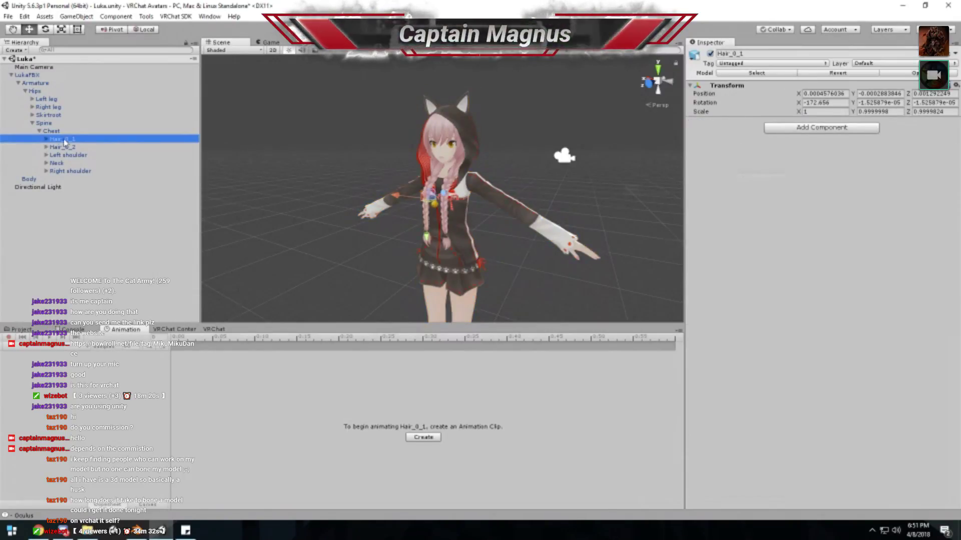
left_click(792, 128)
left_click(800, 167)
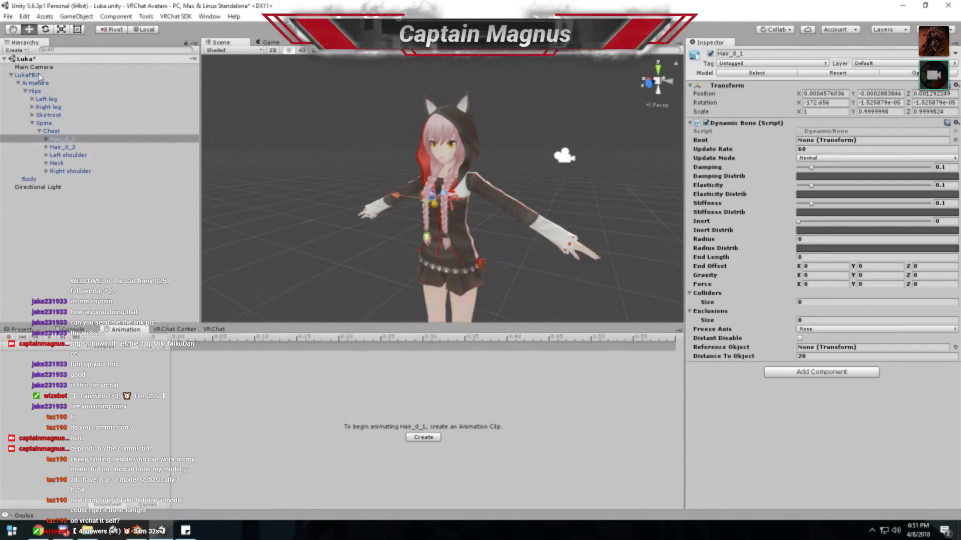
left_click(59, 142)
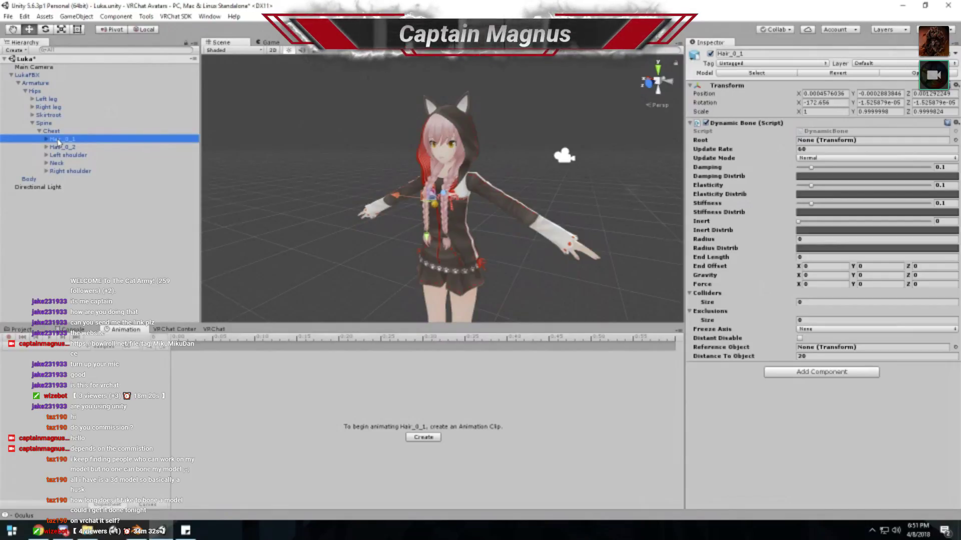
left_click_drag(59, 143, 817, 143)
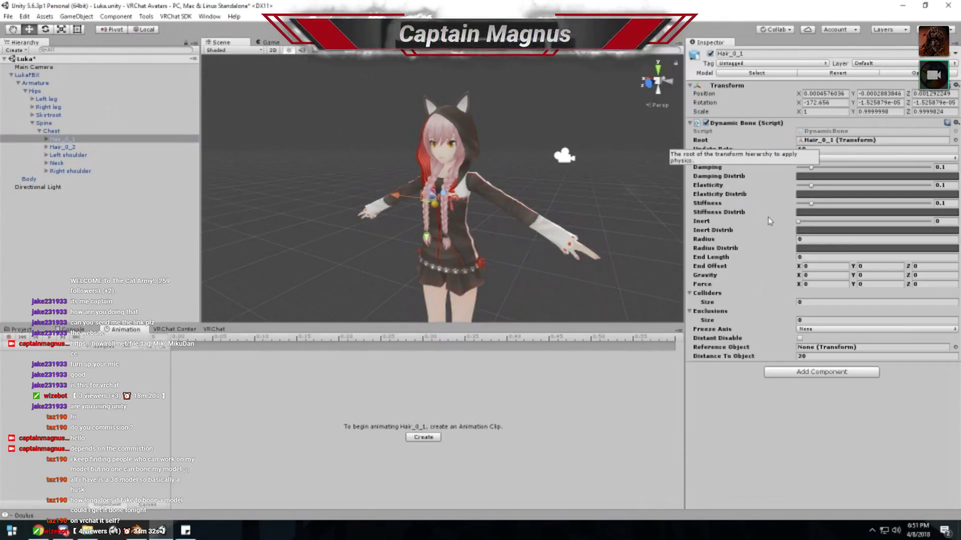
- Consult the sticky note's hair settings and set Hair_0_1's Dynamic Bone damping to 0.2, elasticity to 0.05 and stiffness to 0.8
left_click(186, 531)
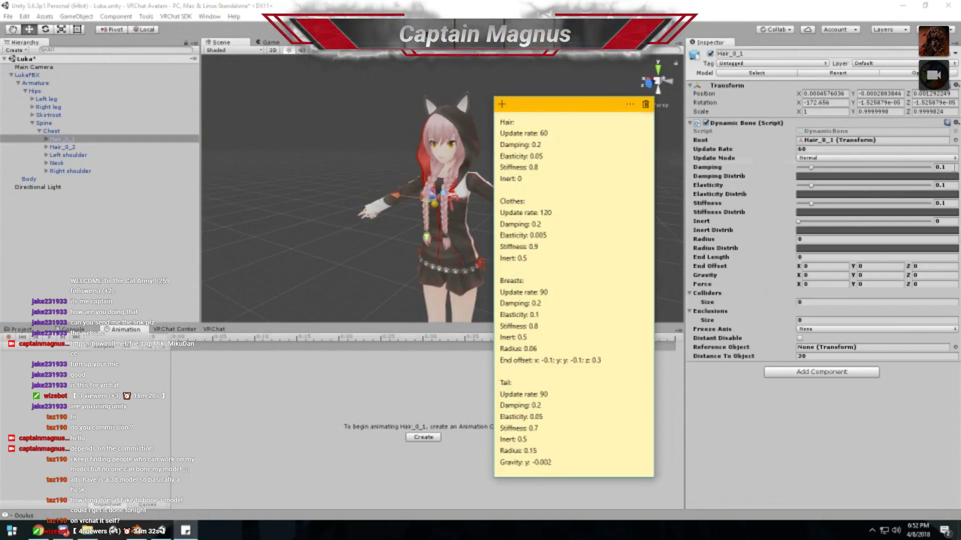
left_click(942, 167)
type("0.2")
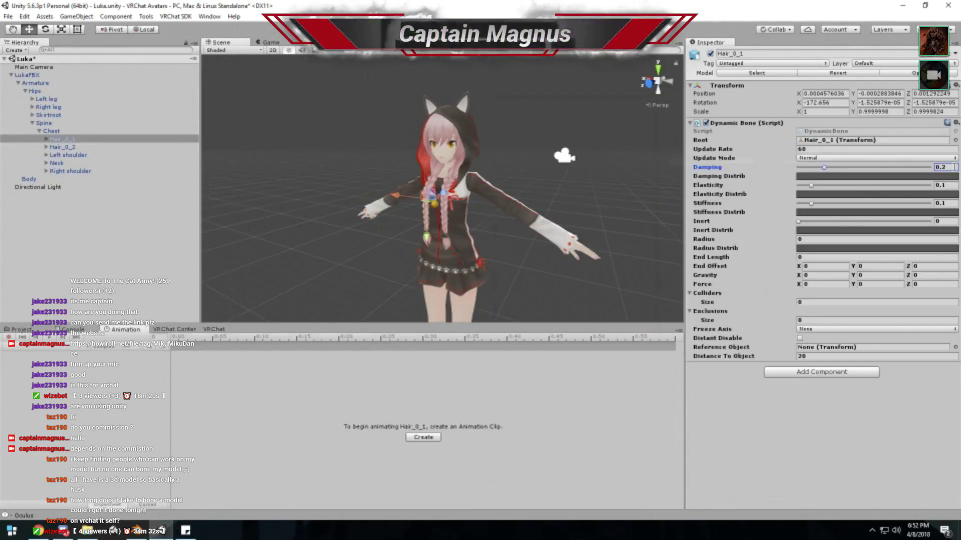
left_click(946, 185)
type(".05")
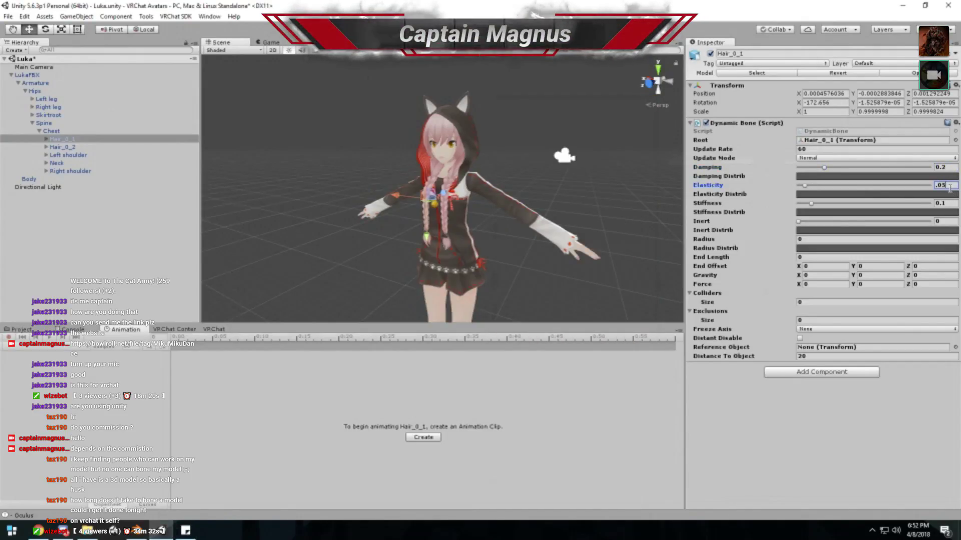
left_click(942, 203)
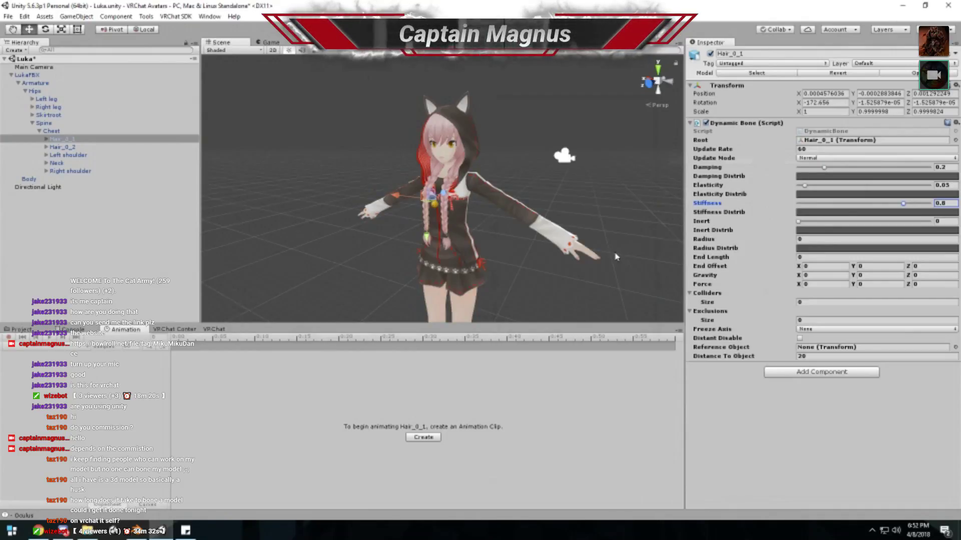
middle_click_drag(452, 236, 493, 195)
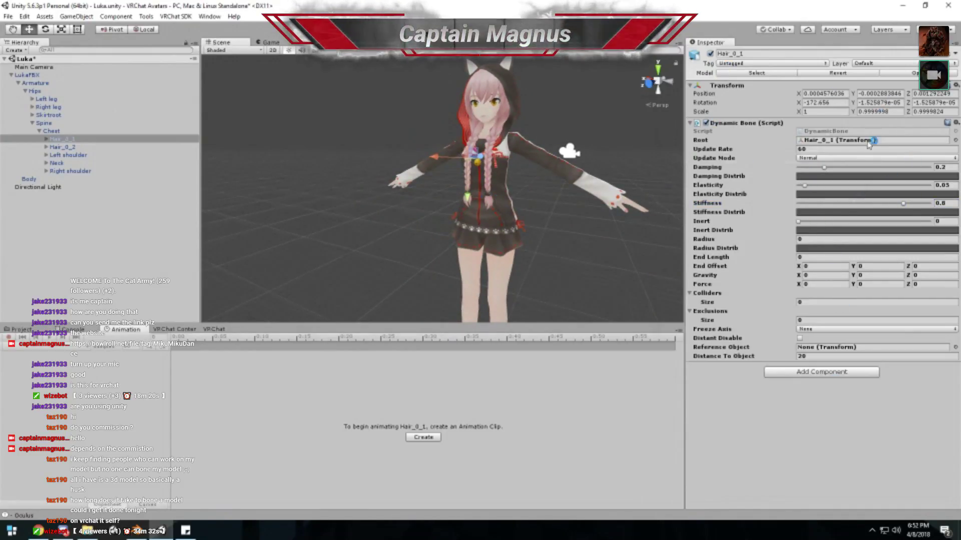
left_click(850, 140)
middle_click_drag(400, 146, 406, 165)
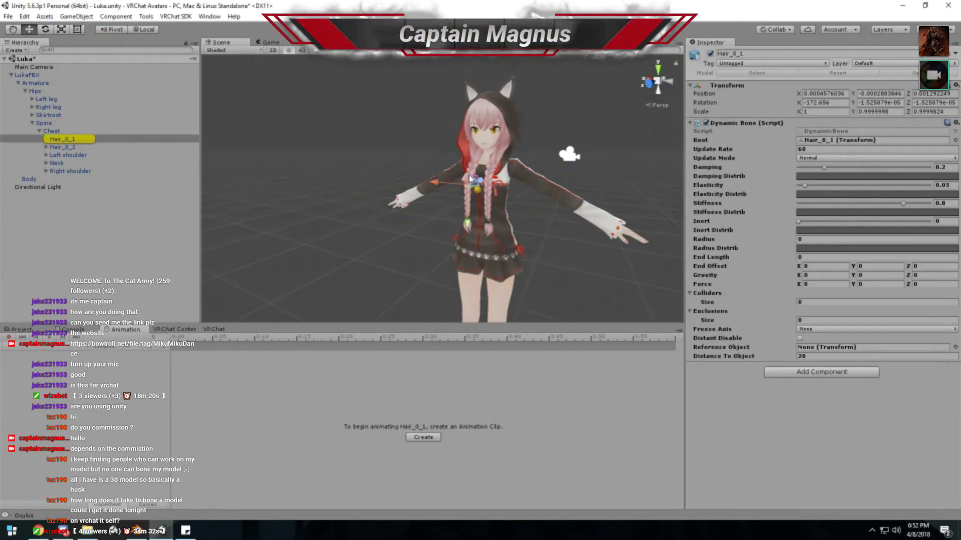
- Enter play mode and bring the running avatar into the Scene view
key("ctrl+p")
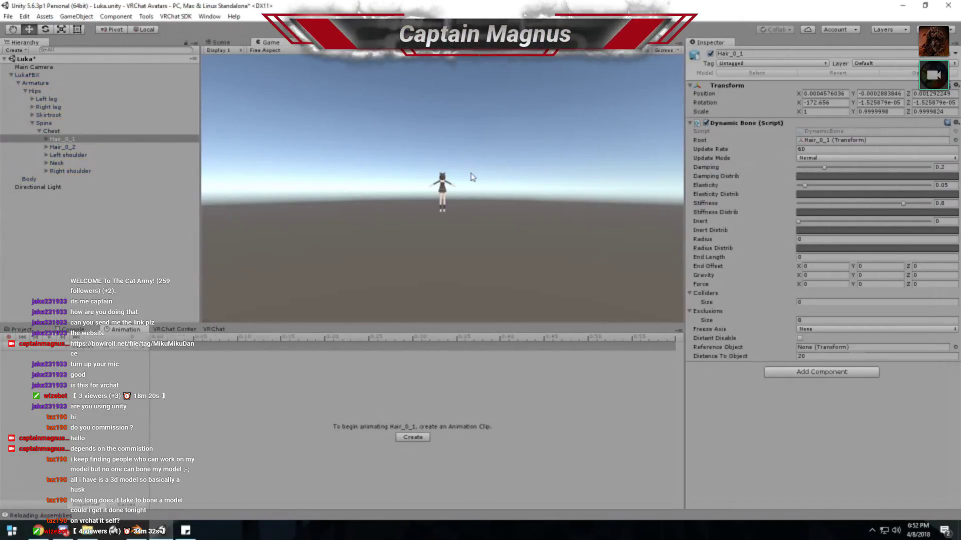
left_click(229, 44)
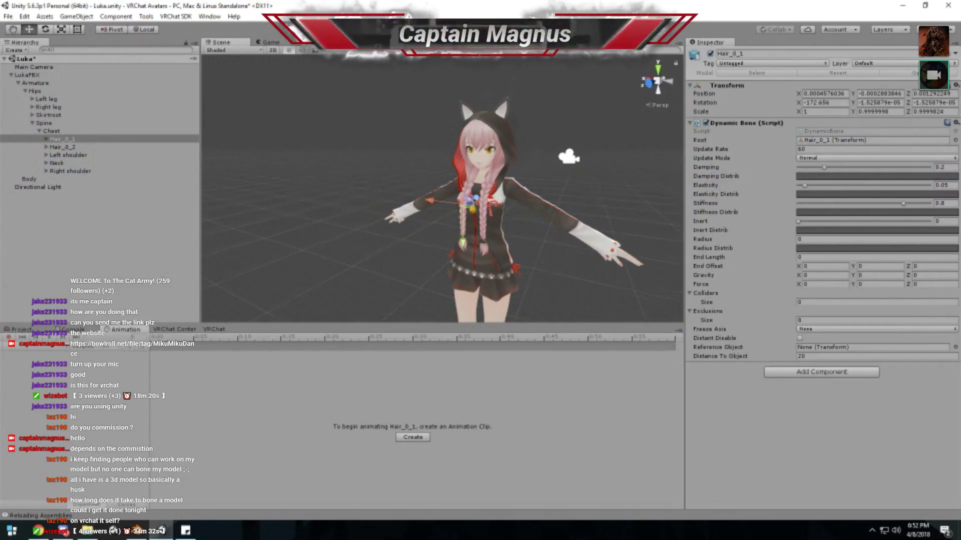
scroll(402, 215, "down", 6)
right_click_drag(402, 215, 414, 248)
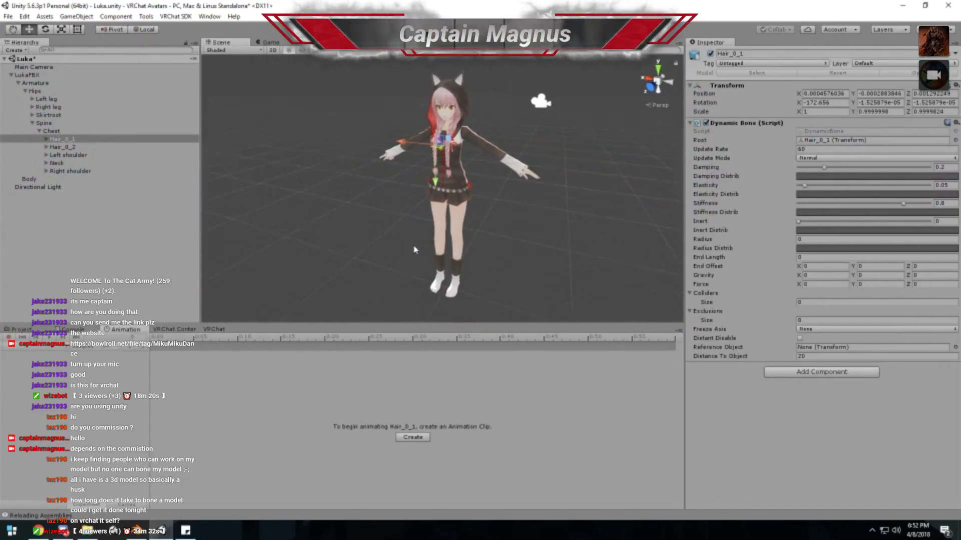
middle_click_drag(413, 248, 420, 263)
- Shift LukaFBX back and forth along its X axis to test the braid's swing, and stop play mode
left_click(26, 76)
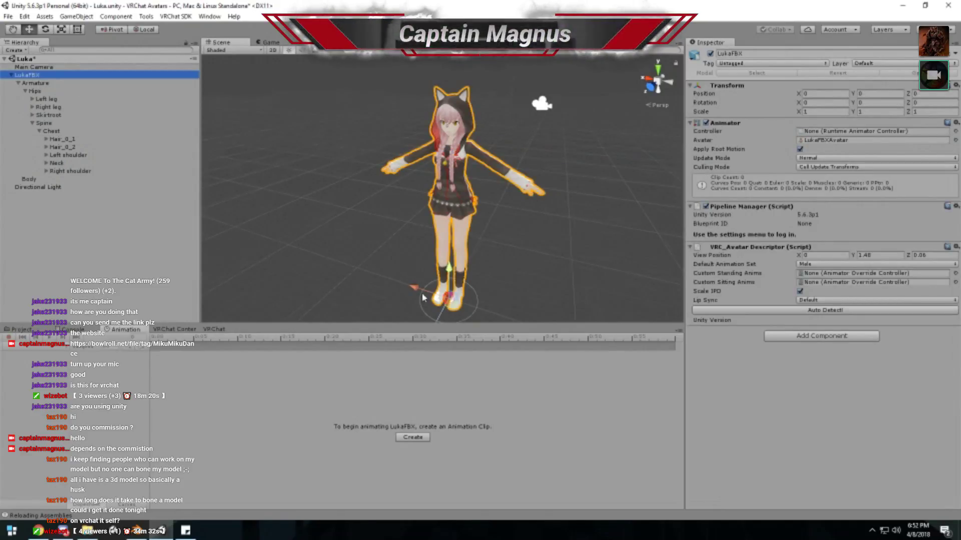
scroll(419, 288, "up", 2)
left_click_drag(419, 289, 412, 288)
scroll(418, 276, "up", 4)
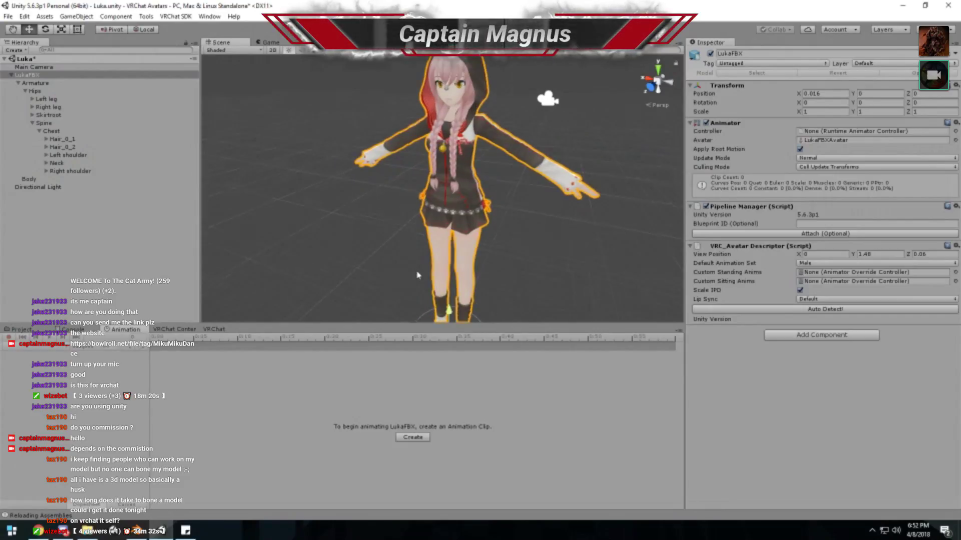
right_click_drag(418, 276, 426, 301)
middle_click_drag(426, 301, 450, 321)
left_click_drag(403, 306, 395, 307)
left_click(463, 29)
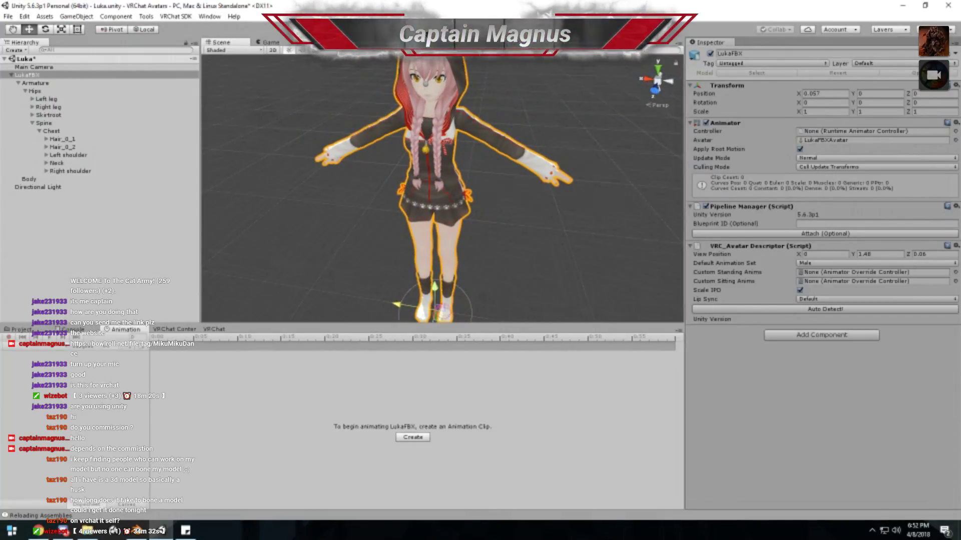
- Examine the avatar's braids, face and outfit up close in the Scene view
scroll(345, 190, "down", 3)
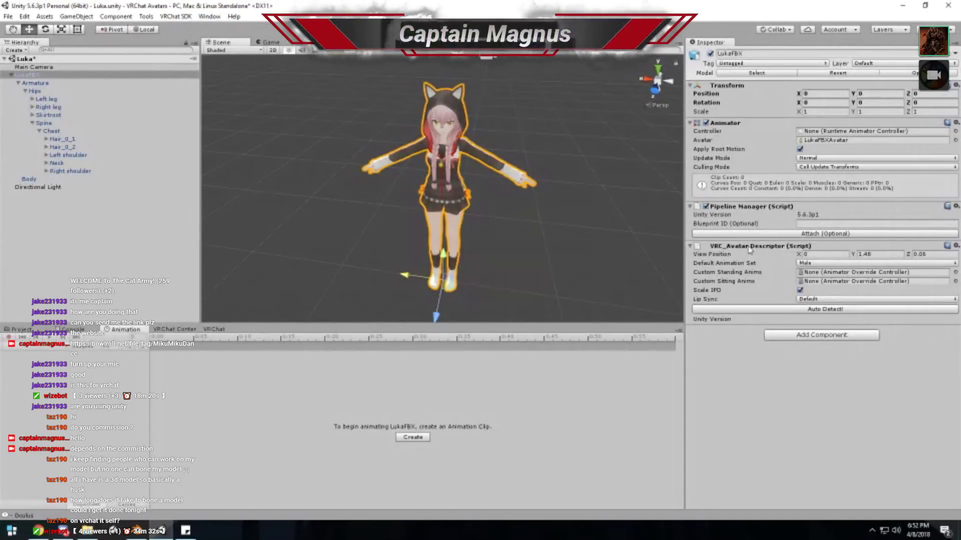
scroll(440, 163, "up", 3)
scroll(441, 165, "up", 3)
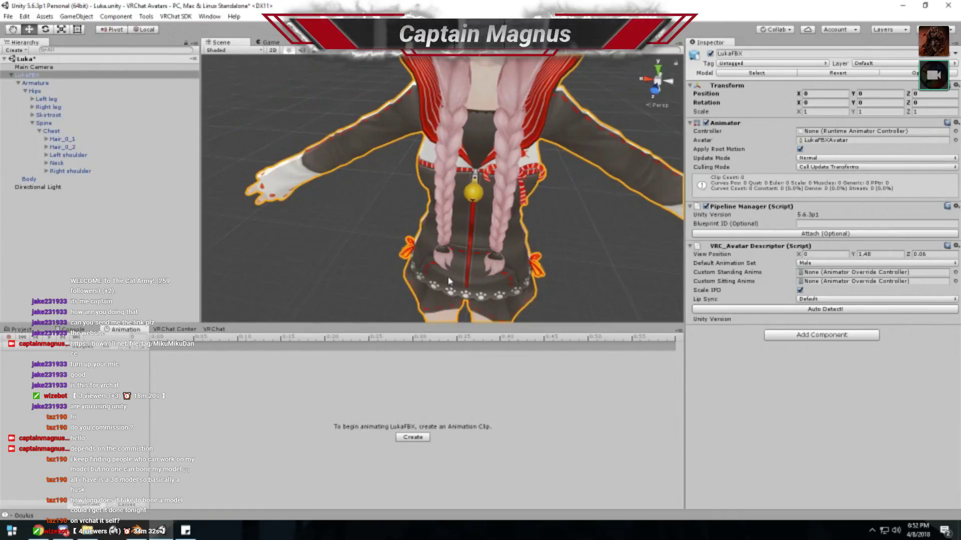
right_click_drag(457, 206, 481, 205)
scroll(485, 235, "down", 4)
right_click_drag(484, 238, 498, 148)
key("q")
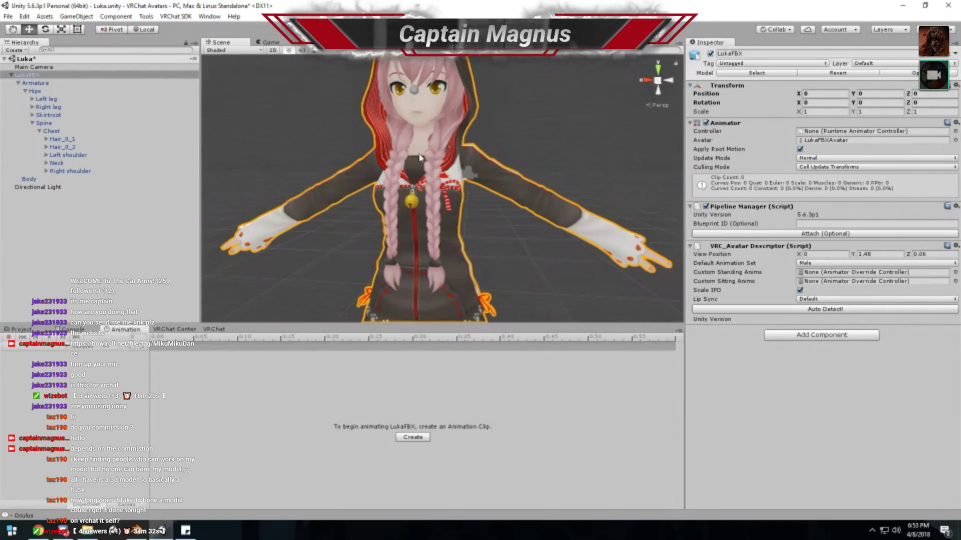
scroll(573, 167, "down", 4)
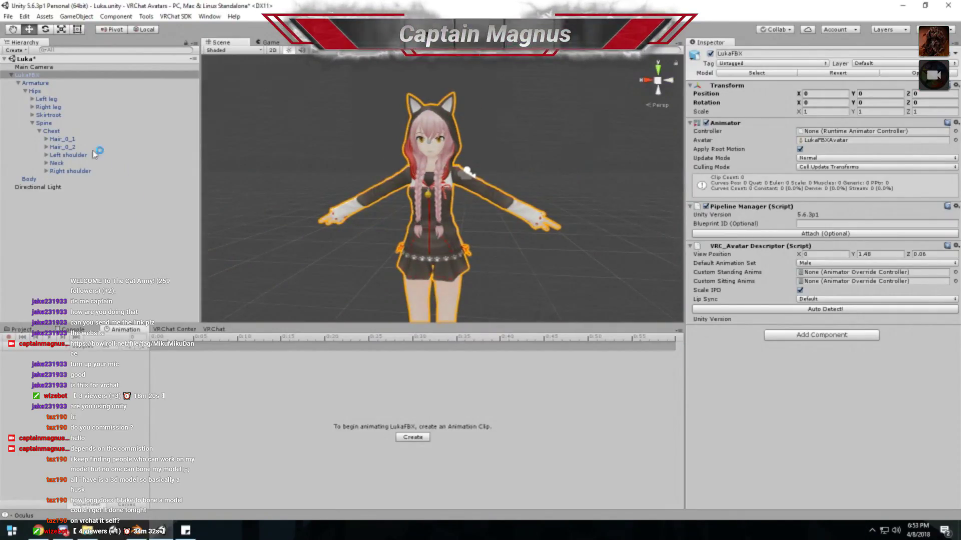
- Select LukaFBX and show the VRChat SDK build control panel
left_click(21, 75)
left_click(23, 329)
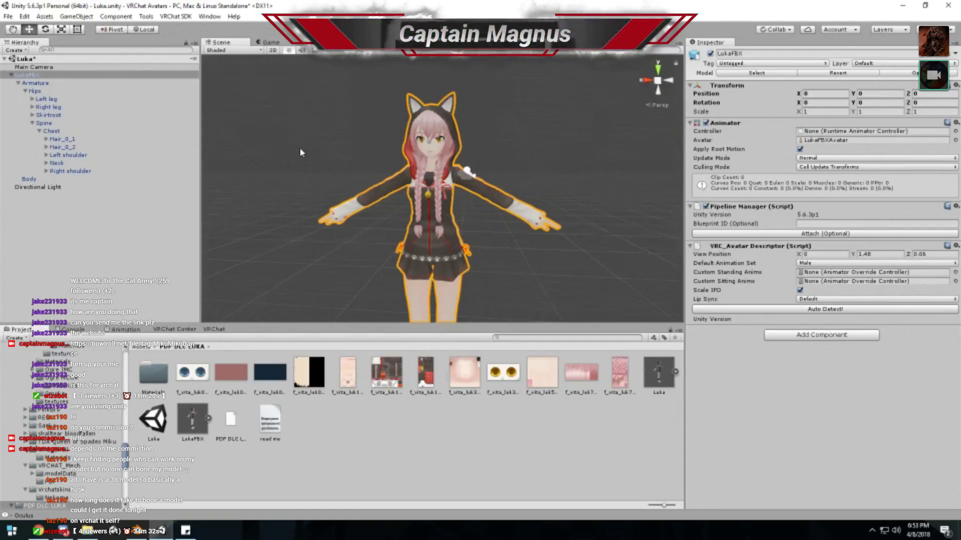
left_click(175, 17)
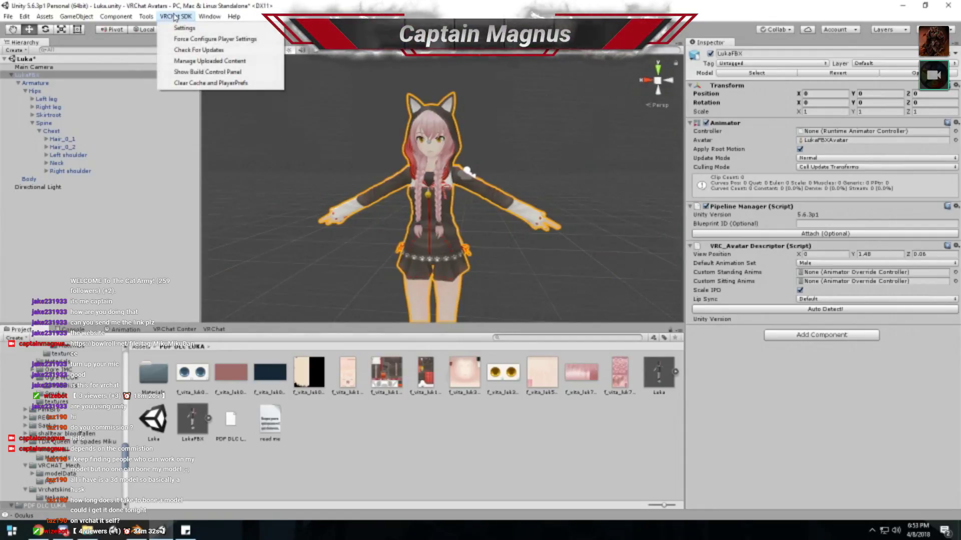
left_click(190, 82)
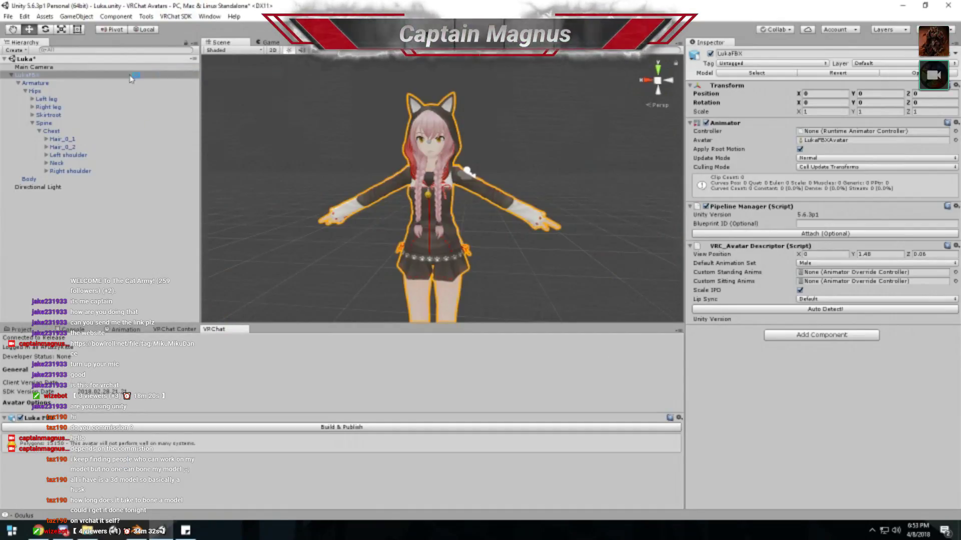
- Close the docked VRChat and VRChat Center windows and return to the project assets
right_click(240, 329)
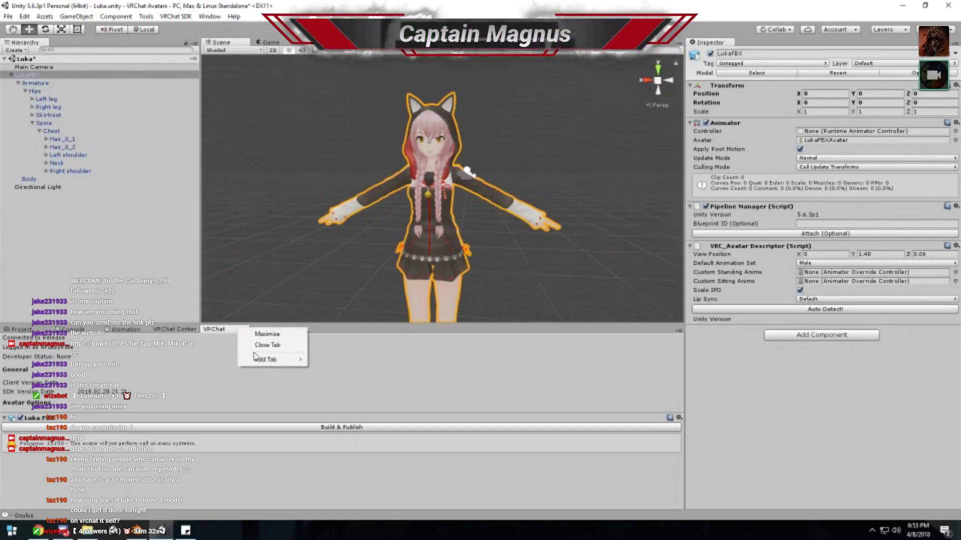
left_click(255, 346)
right_click(170, 329)
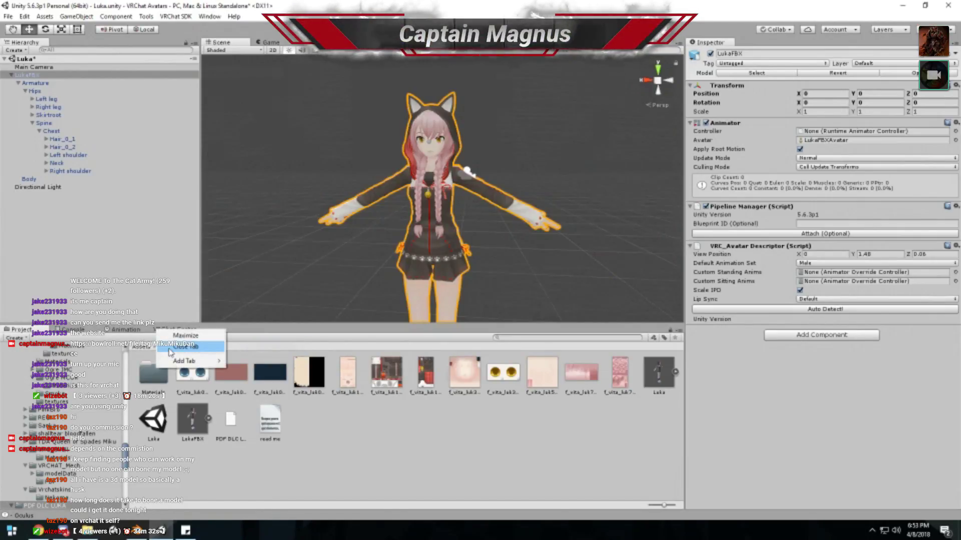
left_click(181, 347)
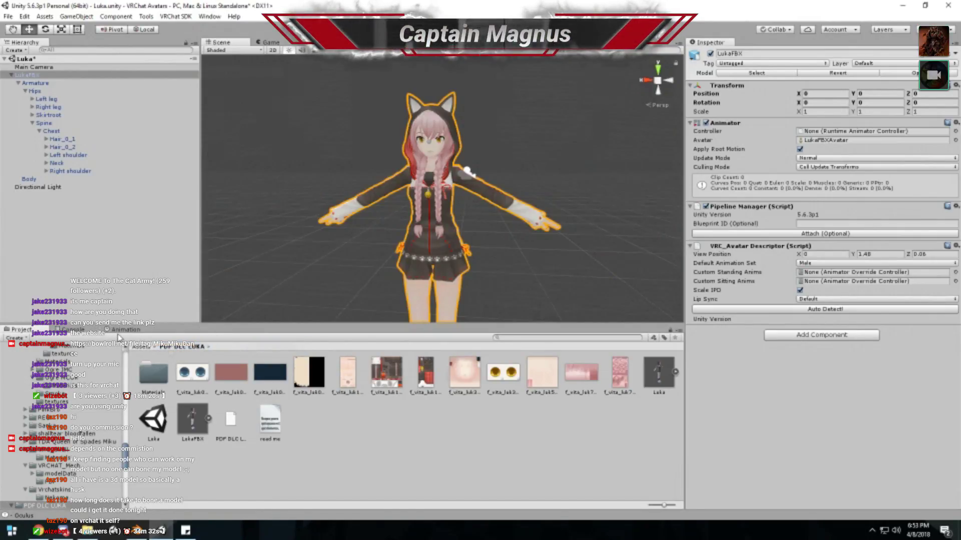
left_click(120, 331)
left_click(21, 330)
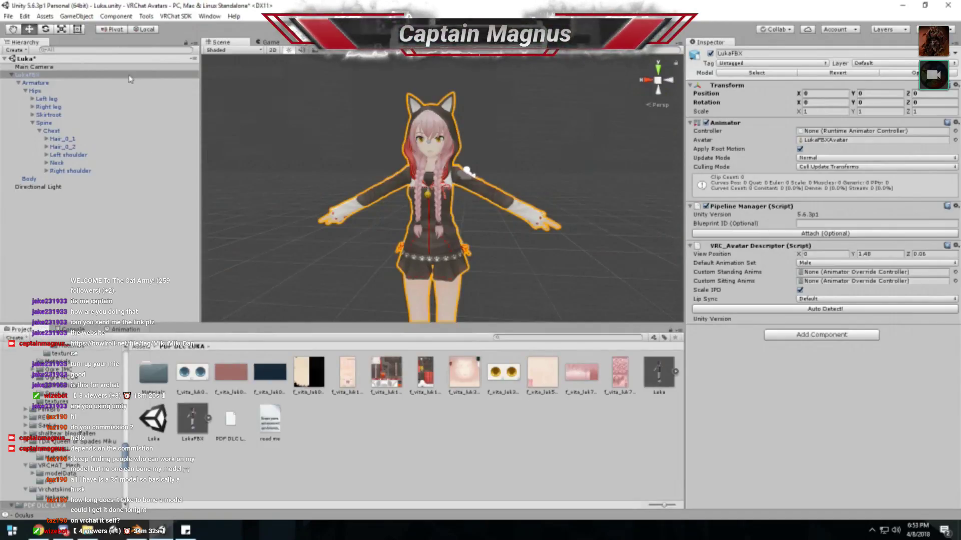
- Open the VRChat SDK build control window and dock it beside the Animation window
left_click(209, 16)
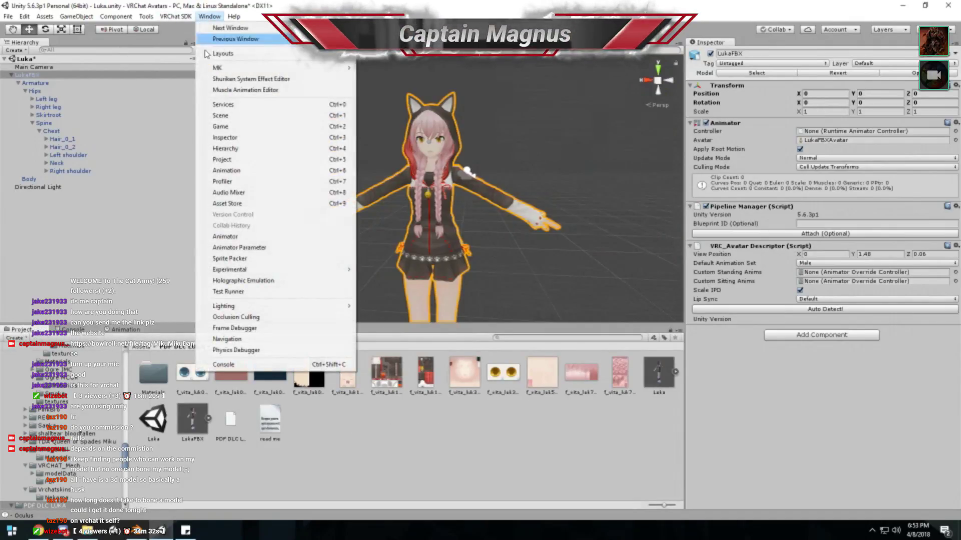
left_click(143, 33)
left_click(176, 16)
left_click(187, 72)
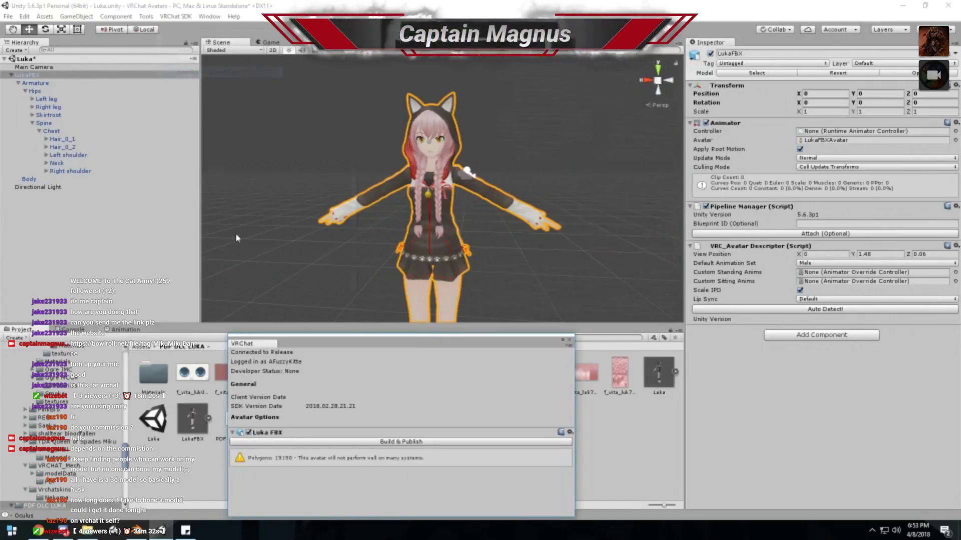
left_click_drag(167, 328, 165, 329)
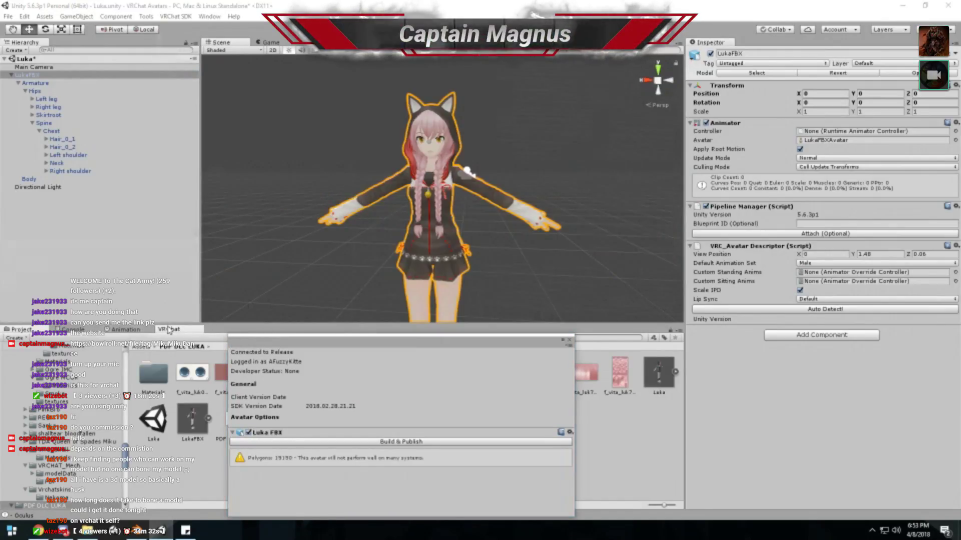
- Open the SDK's uploaded content manager, dock it beside Animation, and show the VRChat build window
left_click(174, 16)
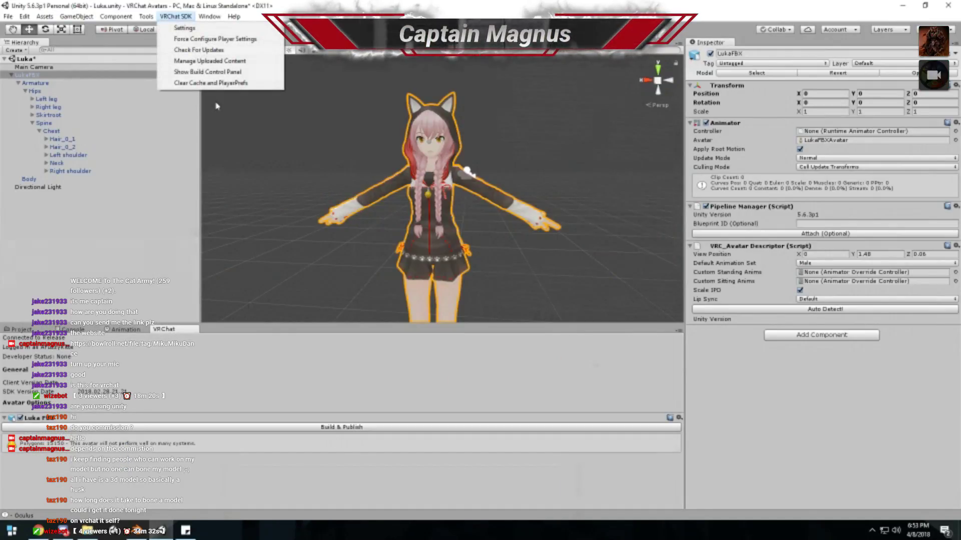
left_click(193, 63)
left_click_drag(43, 14, 200, 333)
left_click(209, 329)
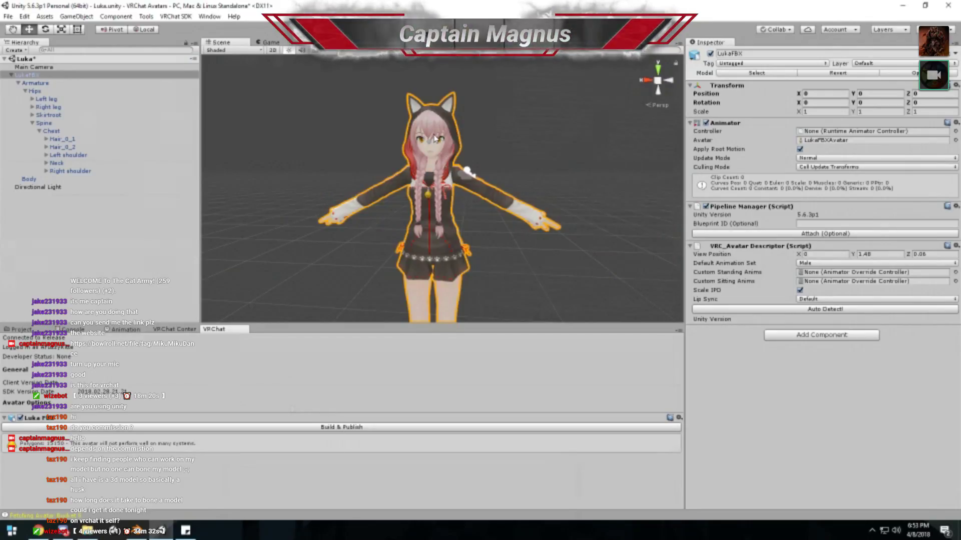
- Reselect the whole LukaFBX avatar instead of its Body mesh and run Build & Publish for it
left_click(290, 181)
left_click(433, 140)
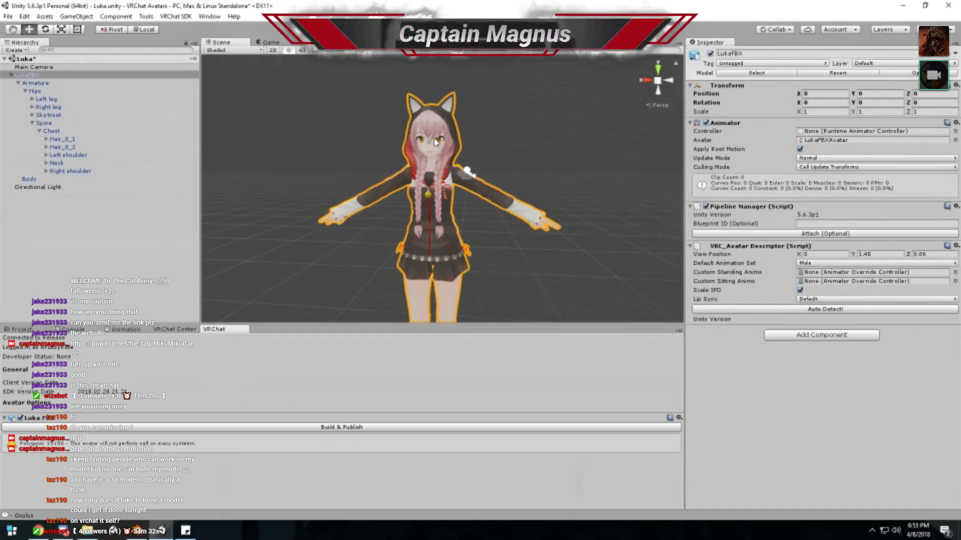
left_click(434, 140)
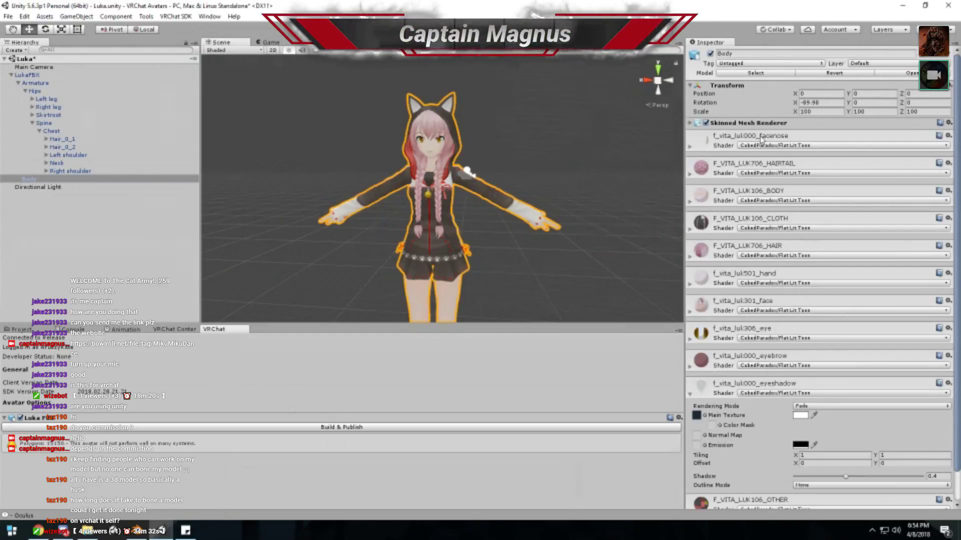
left_click(9, 180)
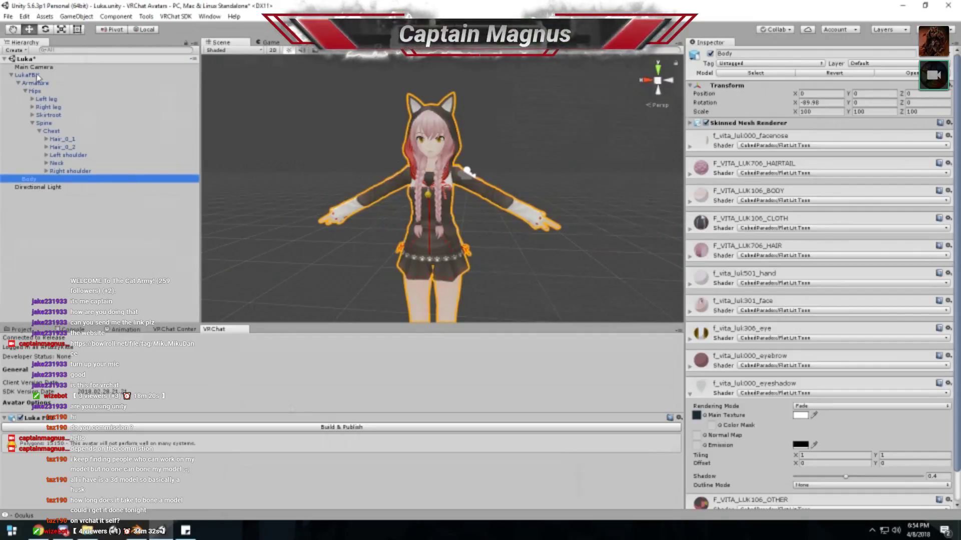
left_click(38, 76)
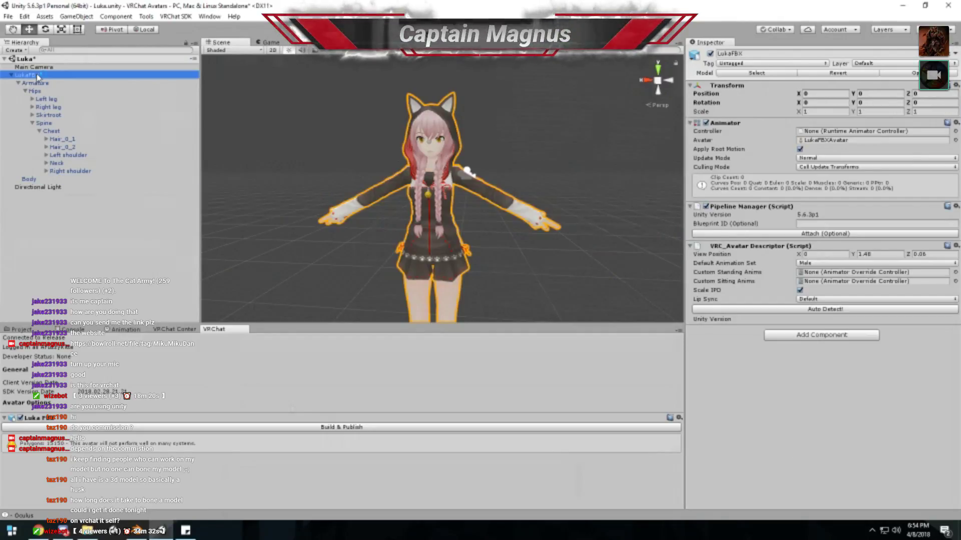
left_click(343, 429)
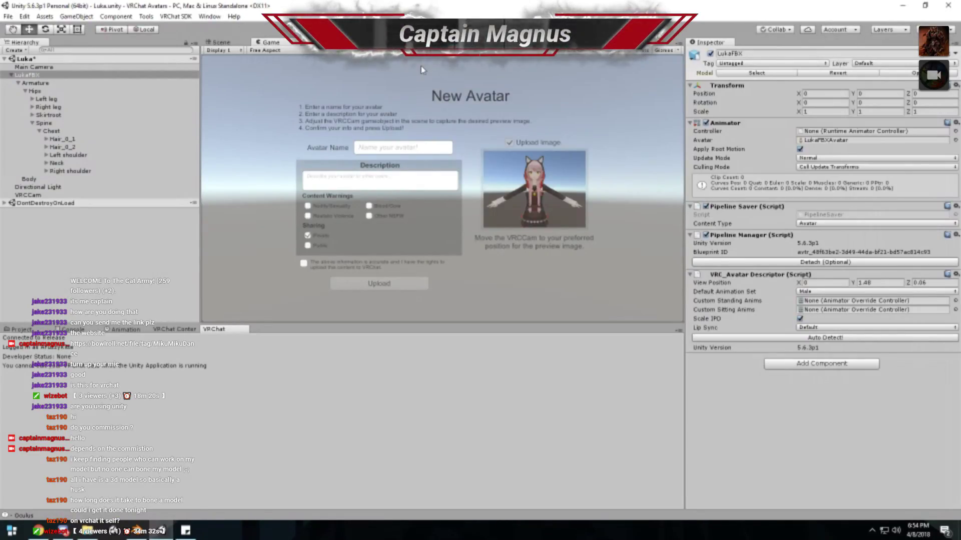
- Leave the New Avatar upload form by stopping play mode, and show the VRChat Center uploaded content list
key("ctrl+p")
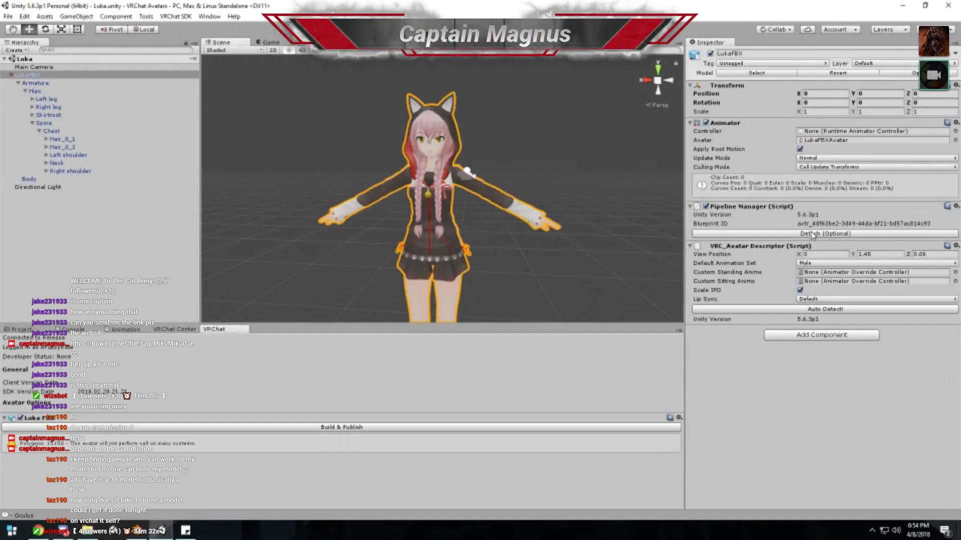
left_click(188, 331)
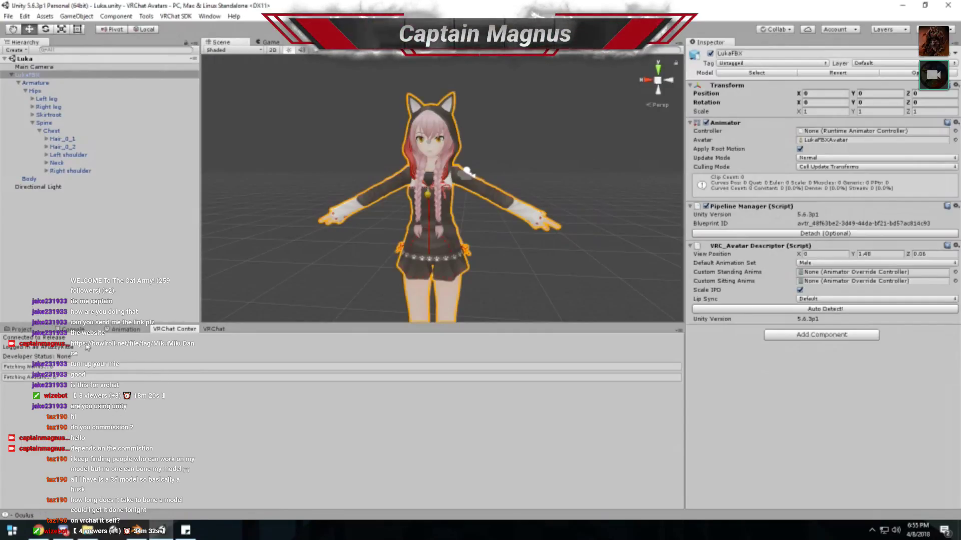
- Return to the VRChat build window and detach the blueprint ID from the LukaFBX avatar's Pipeline Manager
left_click(213, 328)
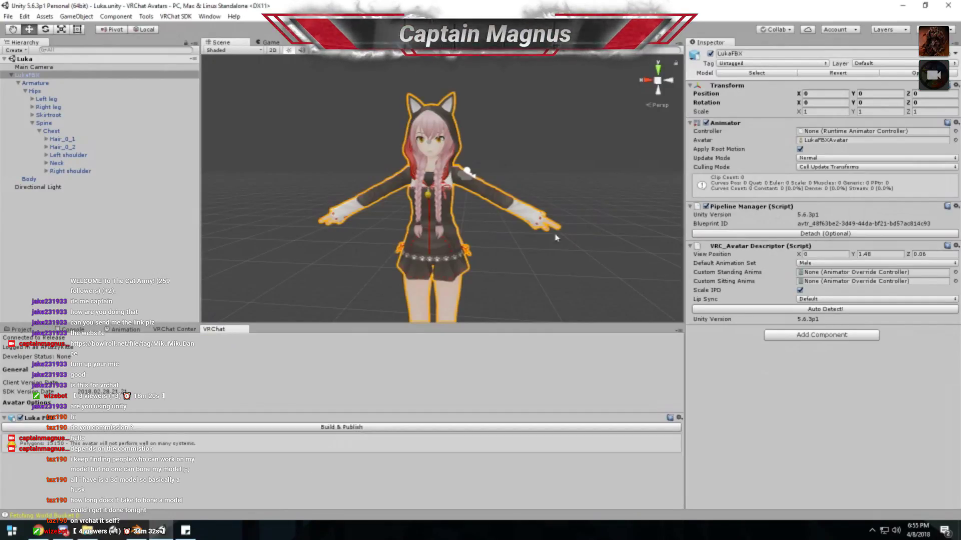
left_click(826, 233)
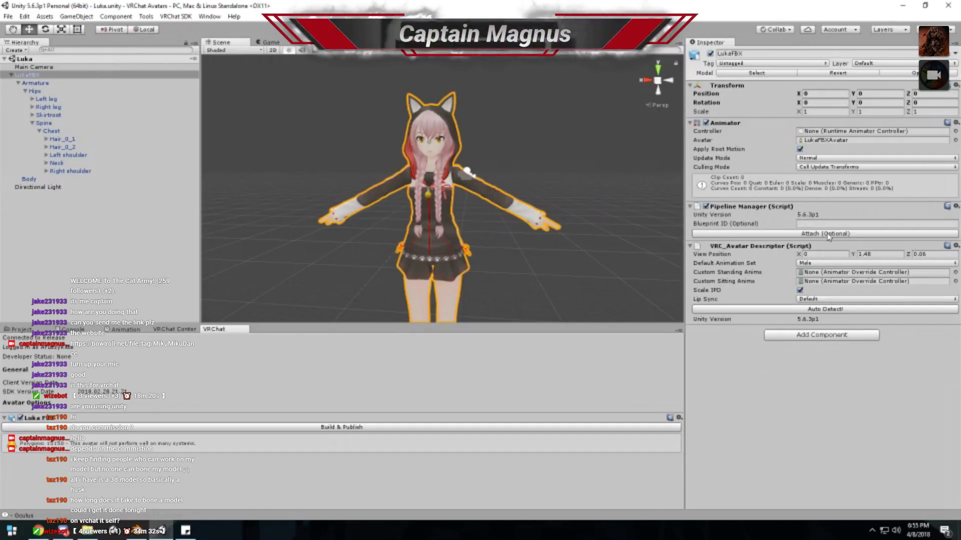
left_click(39, 75)
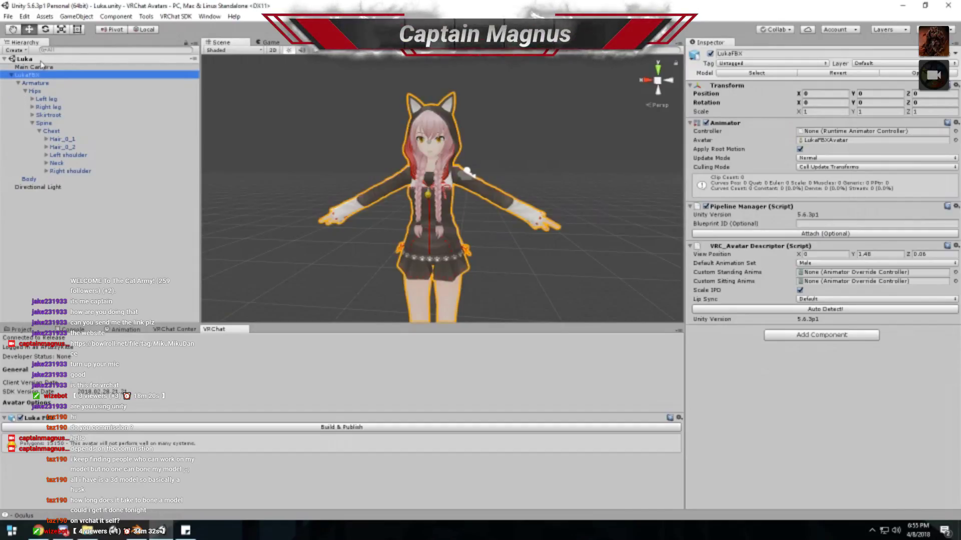
- Collapse LukaFBX's bone hierarchy and examine the avatar in the scene, from the full body to its outfit, braids and face
double_click(8, 75)
left_click(11, 75)
middle_click_drag(470, 164, 411, 178)
scroll(480, 212, "up", 6)
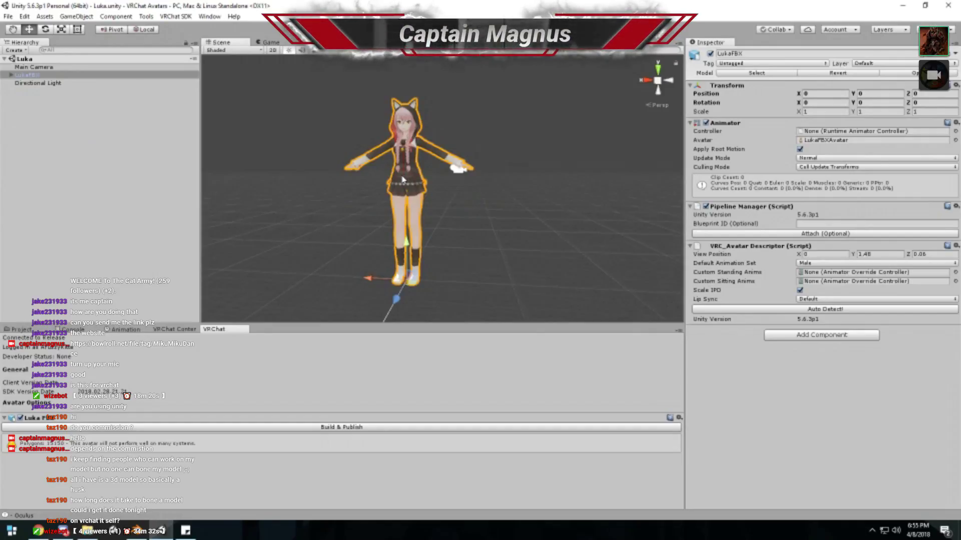
scroll(402, 179, "up", 3)
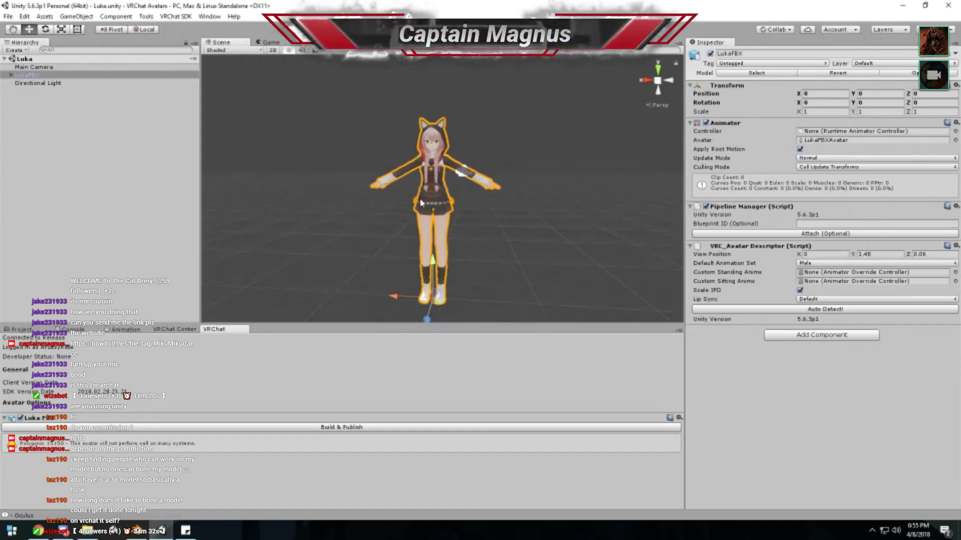
scroll(420, 203, "up", 2)
scroll(420, 203, "up", 3)
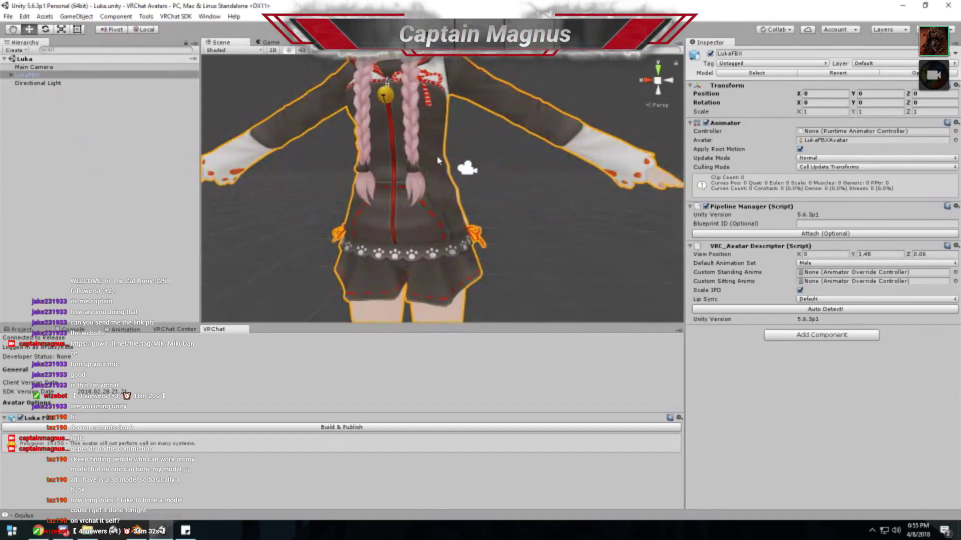
scroll(451, 198, "down", 3)
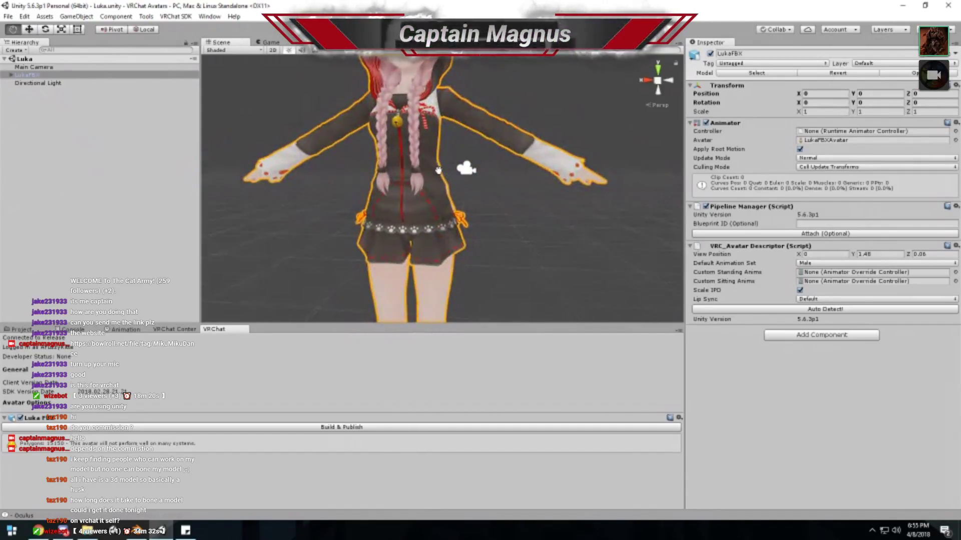
middle_click_drag(438, 170, 488, 280)
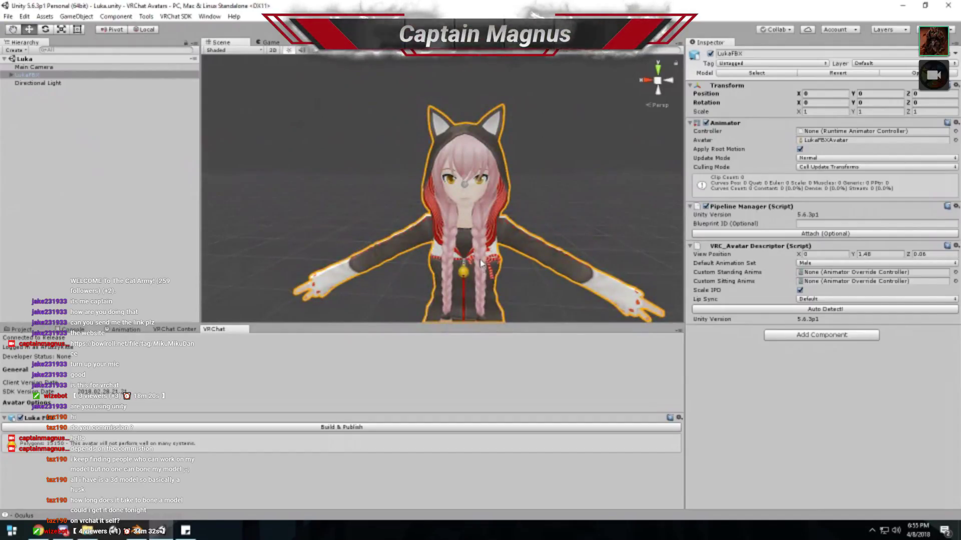
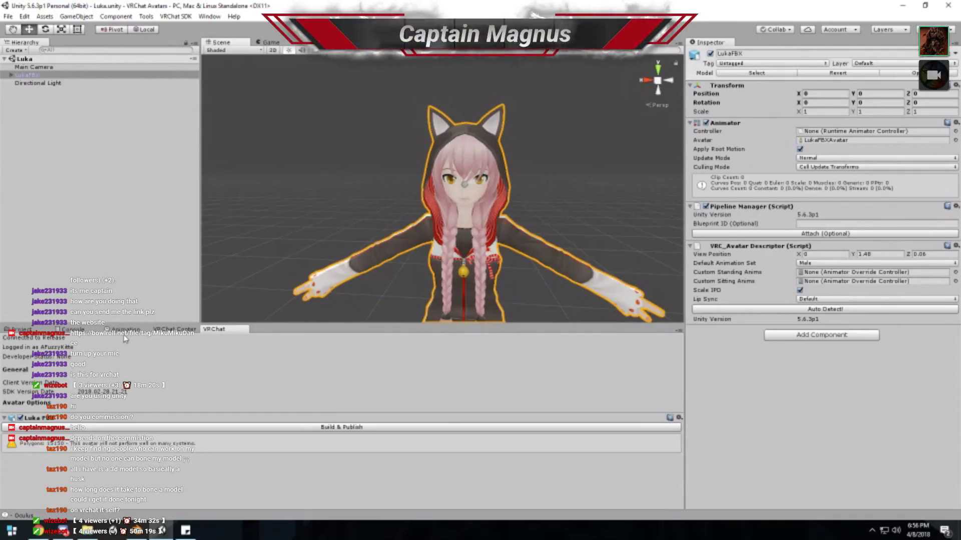
- Switch to Discord, open the ongoing direct-message call and mute the microphone before returning to Unity
left_click(29, 75)
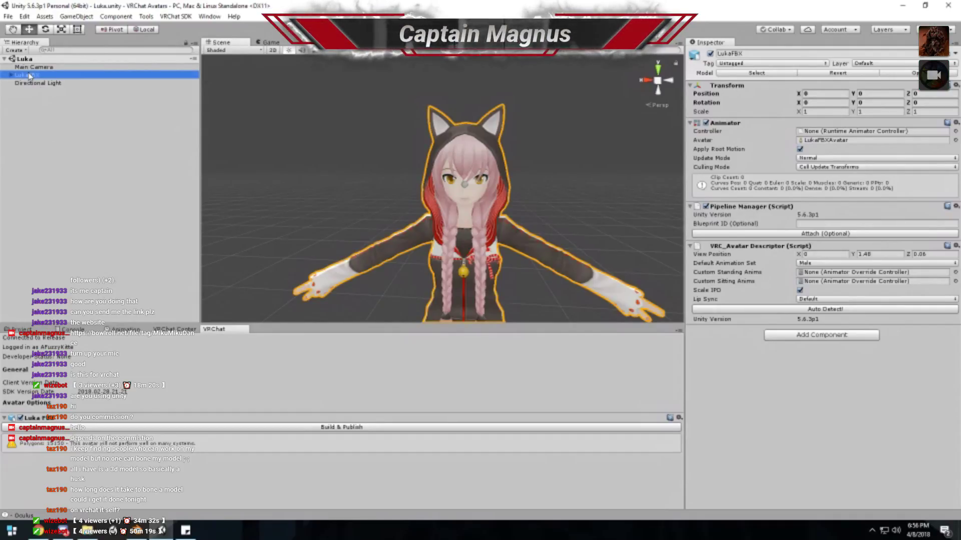
key("ctrl+grave")
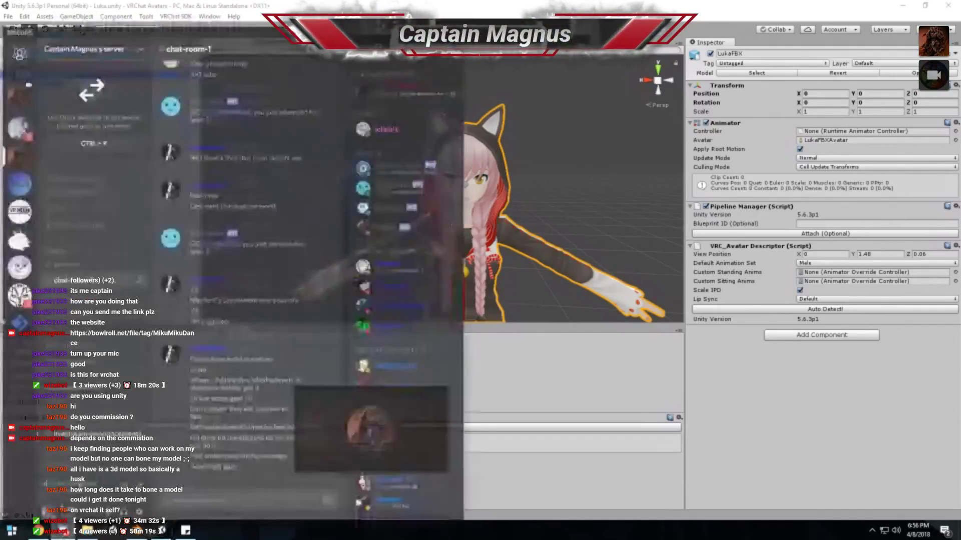
key("ctrl+grave")
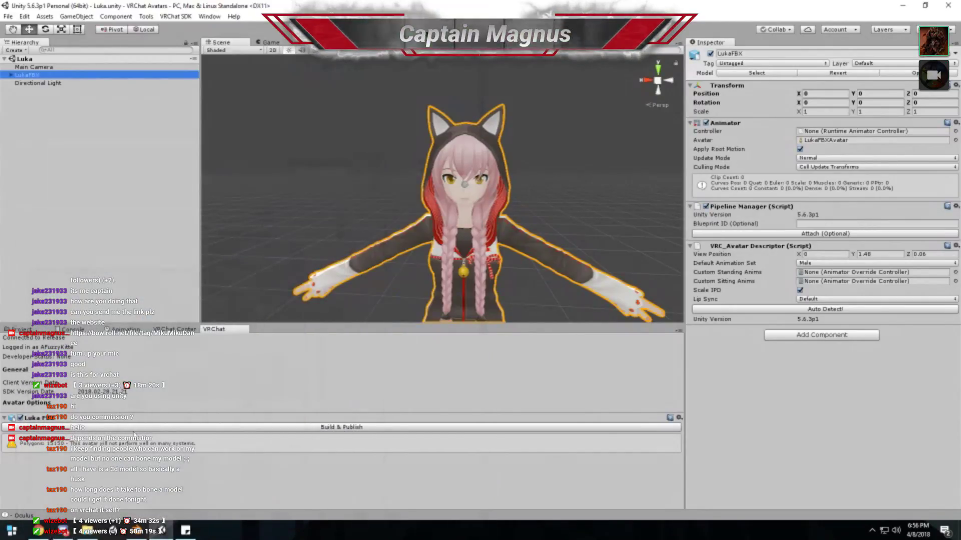
key("ctrl+grave")
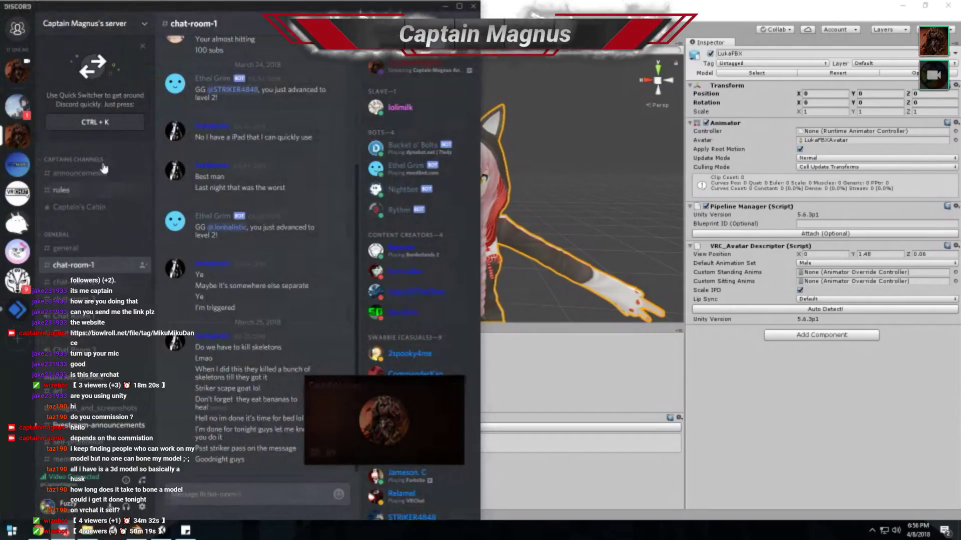
left_click(26, 73)
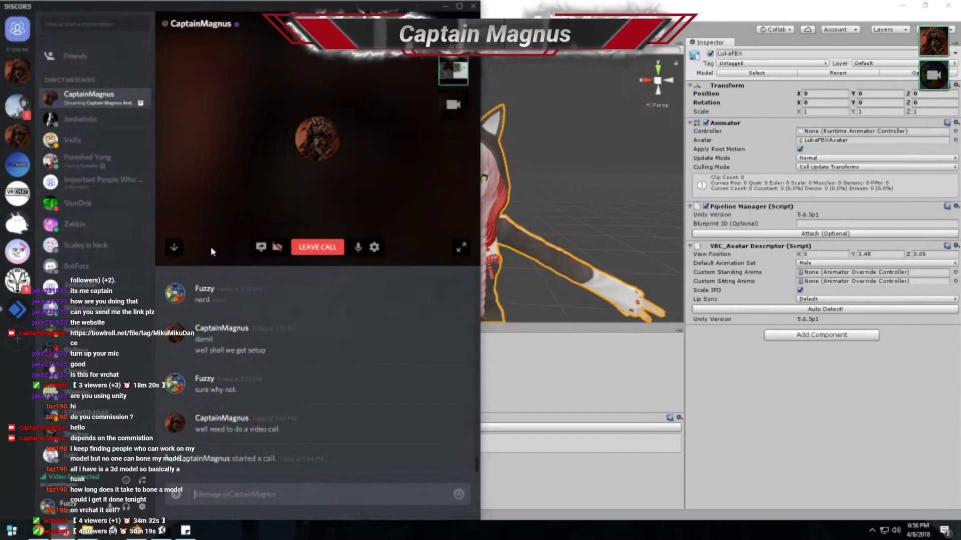
key("ctrl+grave")
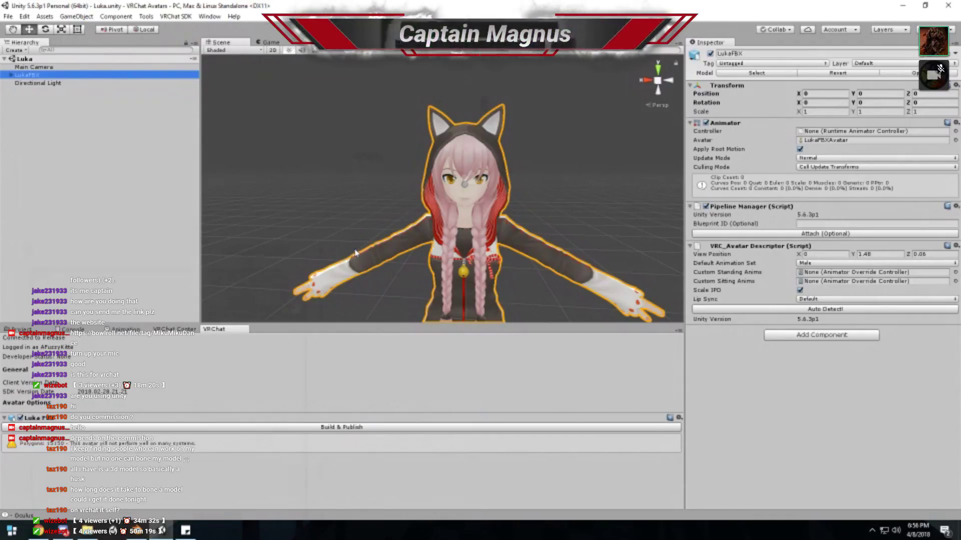
middle_click_drag(356, 253, 292, 274)
right_click_drag(456, 212, 362, 225)
middle_click_drag(362, 225, 303, 291)
left_click_drag(289, 272, 378, 245, "alt")
middle_click_drag(378, 245, 433, 244)
right_click_drag(433, 244, 537, 233)
middle_click_drag(422, 251, 489, 236)
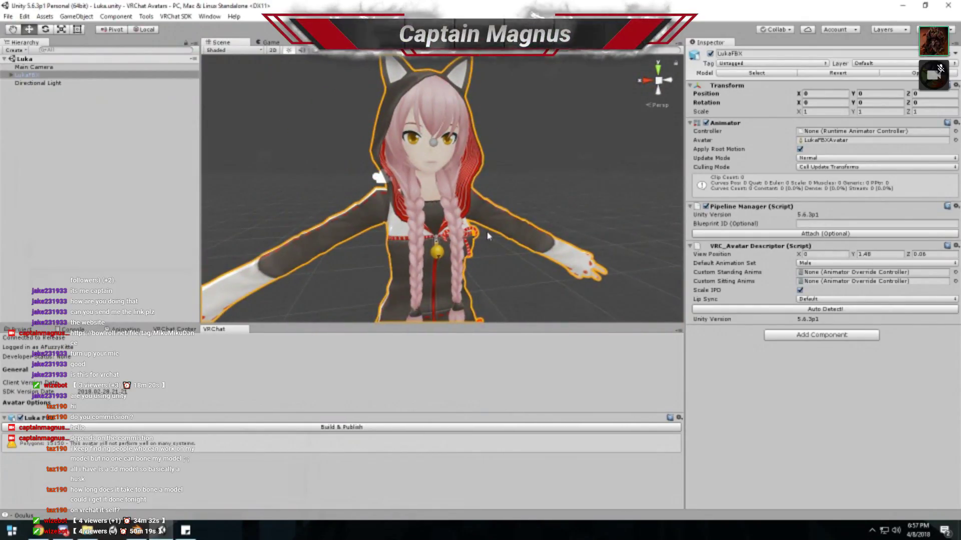
scroll(464, 202, "up", 5)
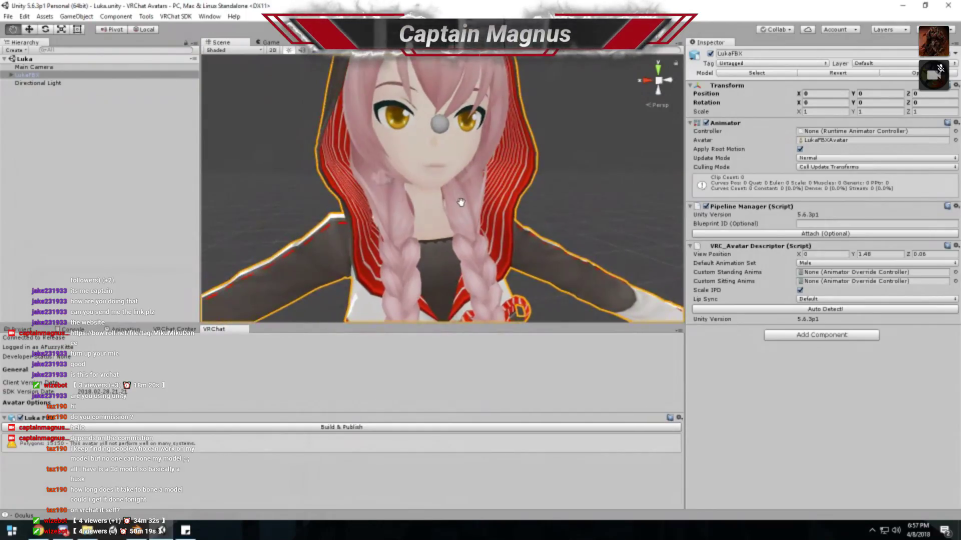
scroll(297, 235, "down", 3)
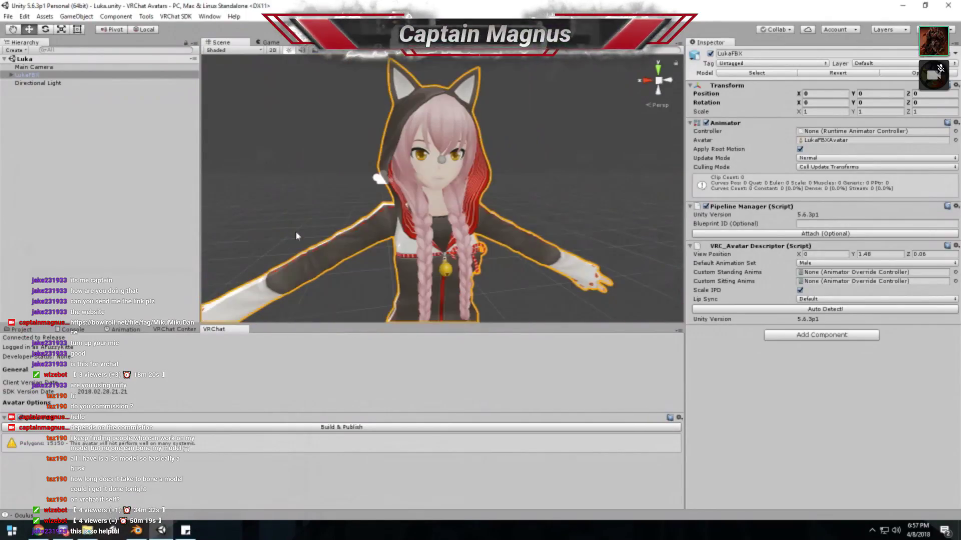
middle_click_drag(296, 234, 343, 212)
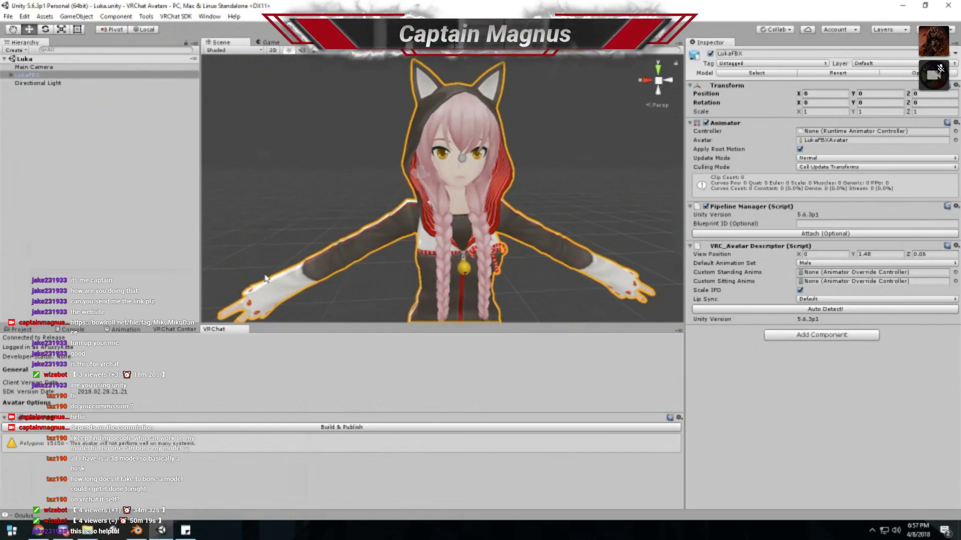
scroll(339, 240, "down", 5)
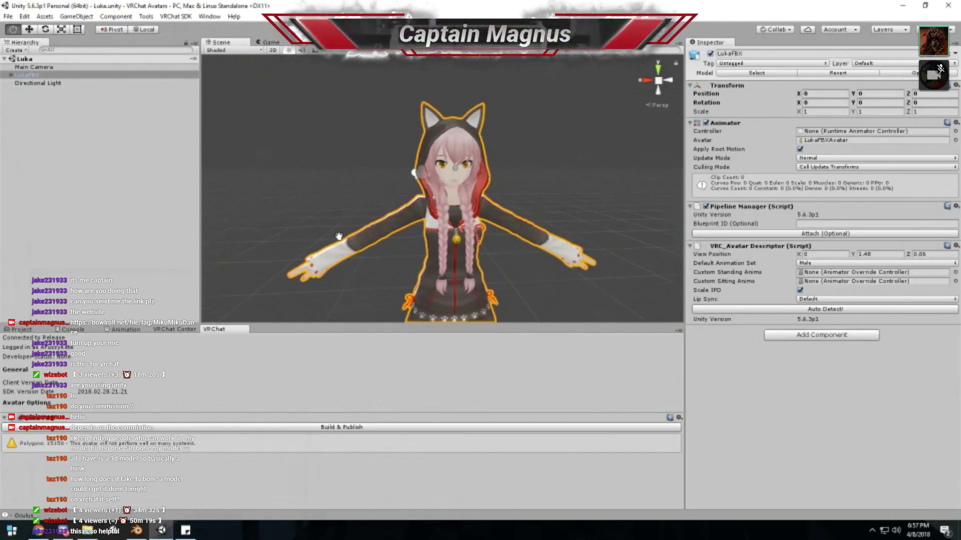
middle_click_drag(339, 240, 491, 175)
scroll(490, 176, "up", 6)
right_click_drag(491, 175, 572, 198)
middle_click_drag(543, 202, 507, 236)
right_click_drag(507, 236, 642, 267)
middle_click_drag(395, 226, 183, 428)
right_click_drag(389, 179, 225, 136)
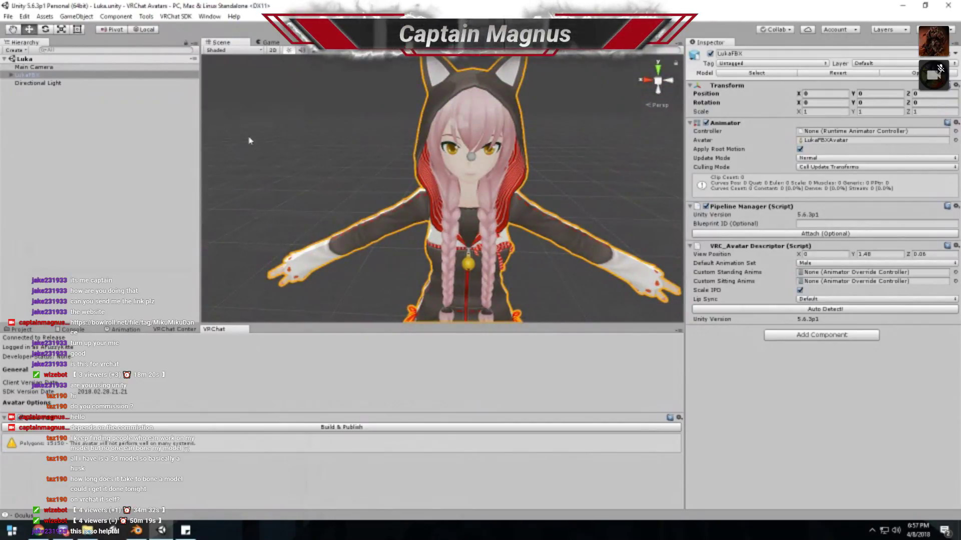
middle_click_drag(302, 143, 268, 176)
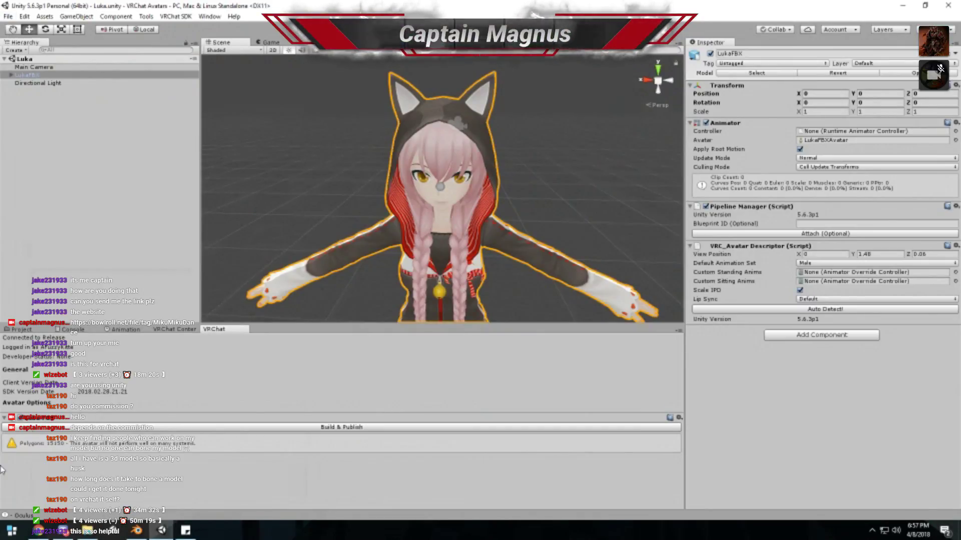
- Switch to the Discord call, unmute the microphone and minimize Discord
left_click(64, 530)
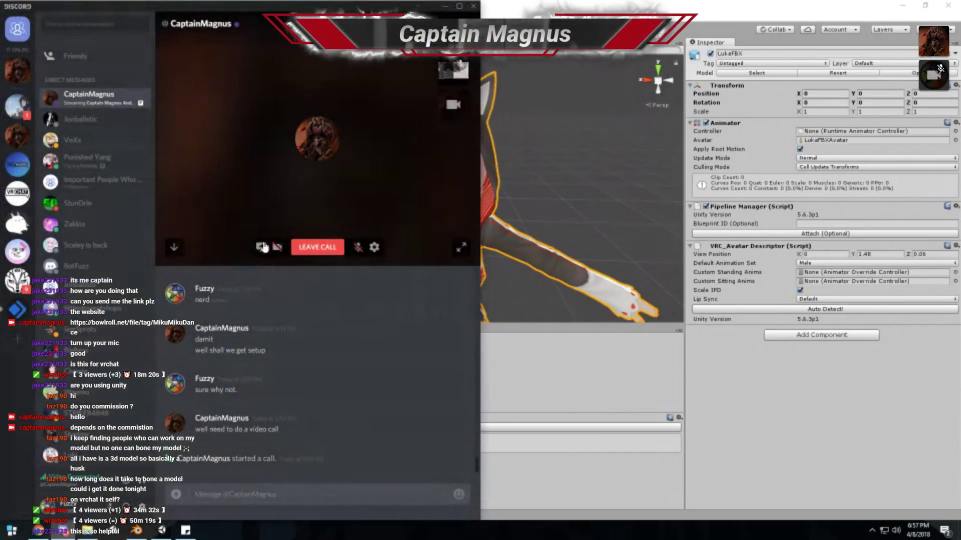
left_click(360, 250)
left_click(444, 7)
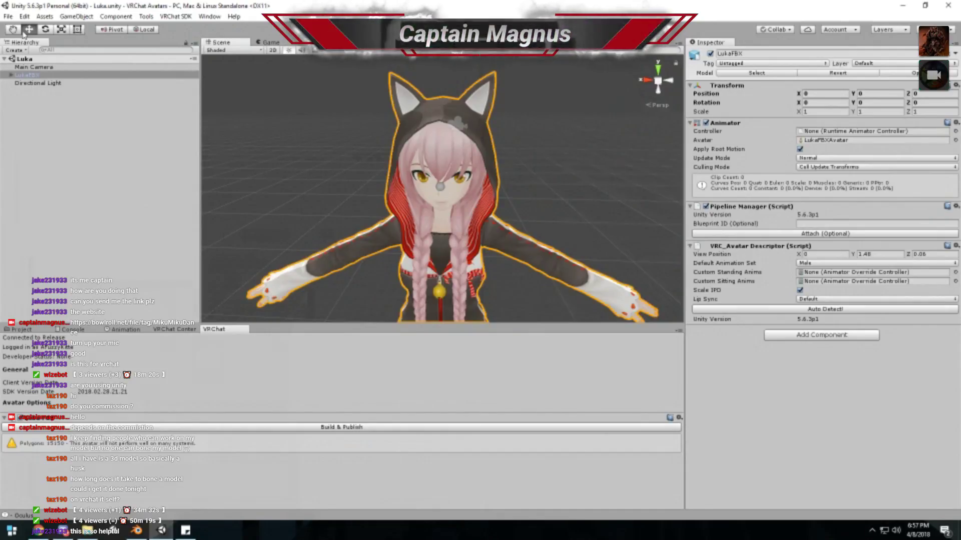
- Duplicate the LukaFBX avatar in the scene and rename the copy AnimationModel
left_click(26, 75)
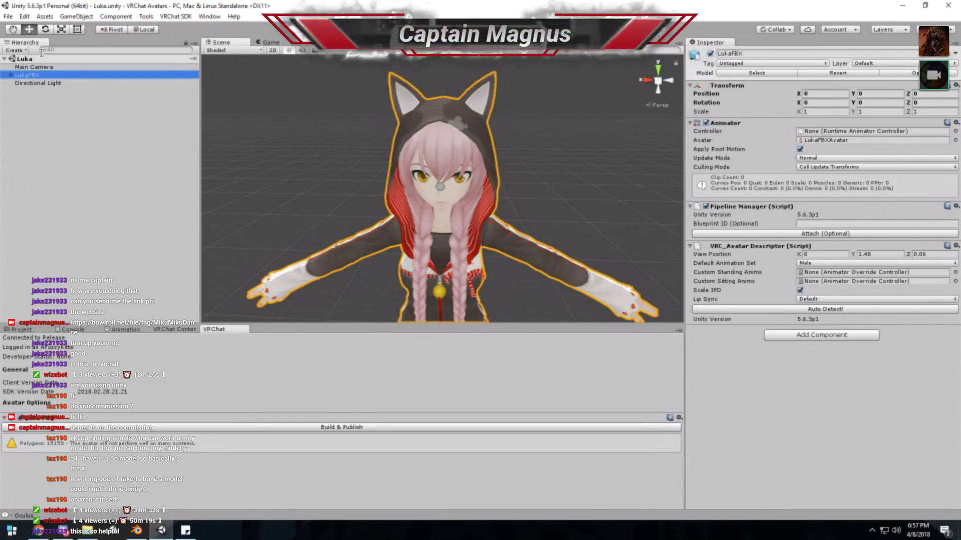
left_click(59, 142)
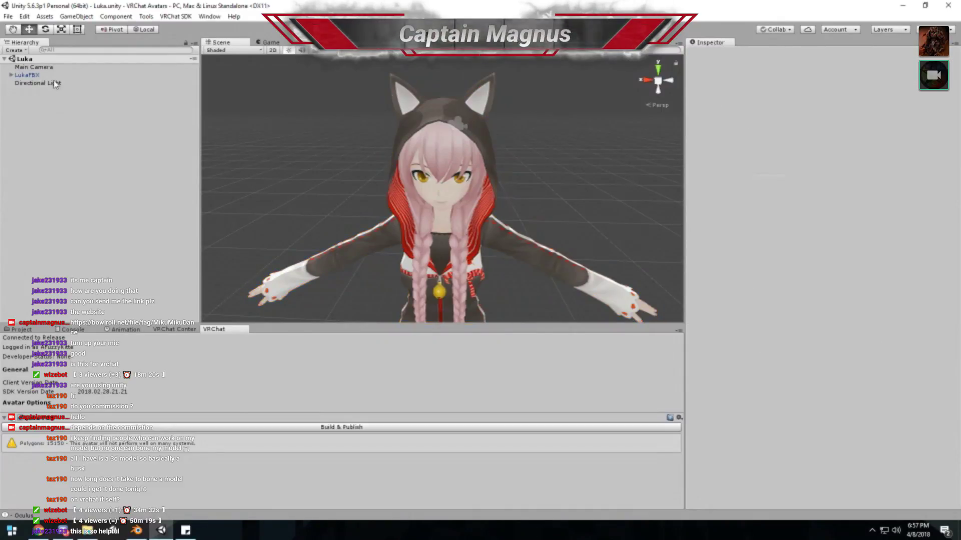
left_click(43, 75)
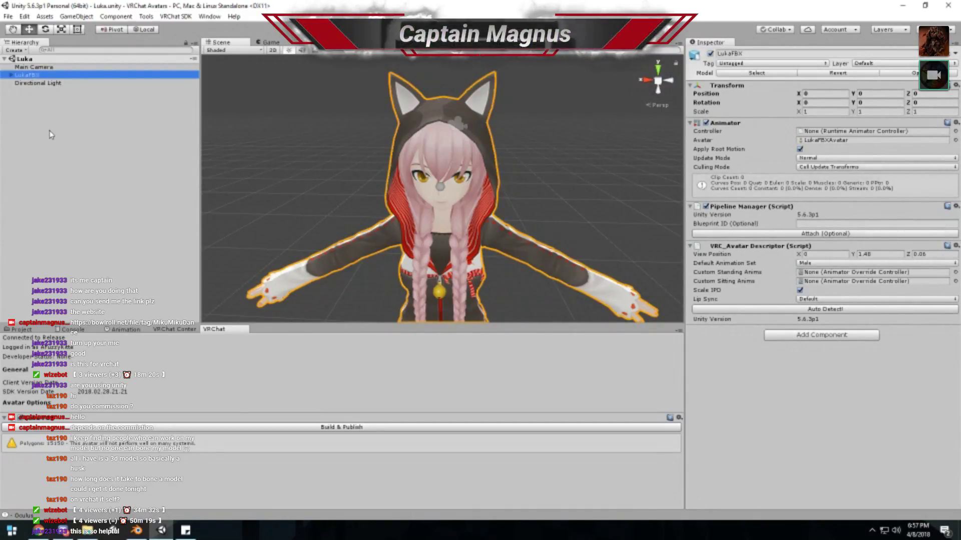
key("ctrl+d")
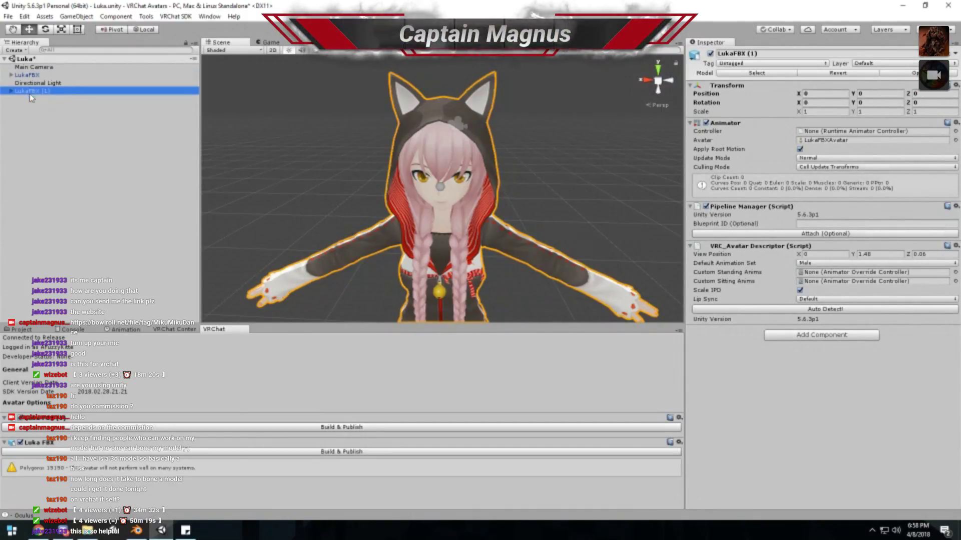
left_click(30, 93)
type("A")
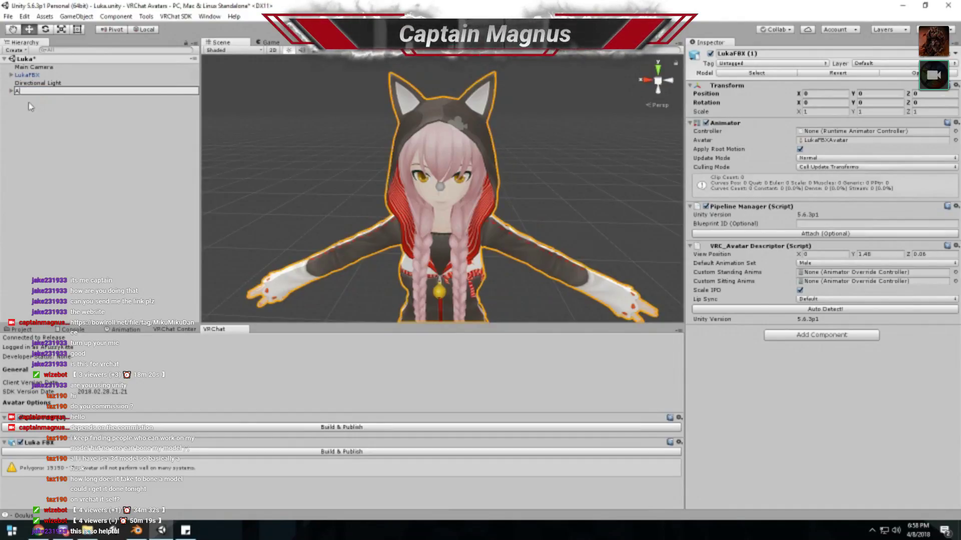
type("nimationModel")
key("Return")
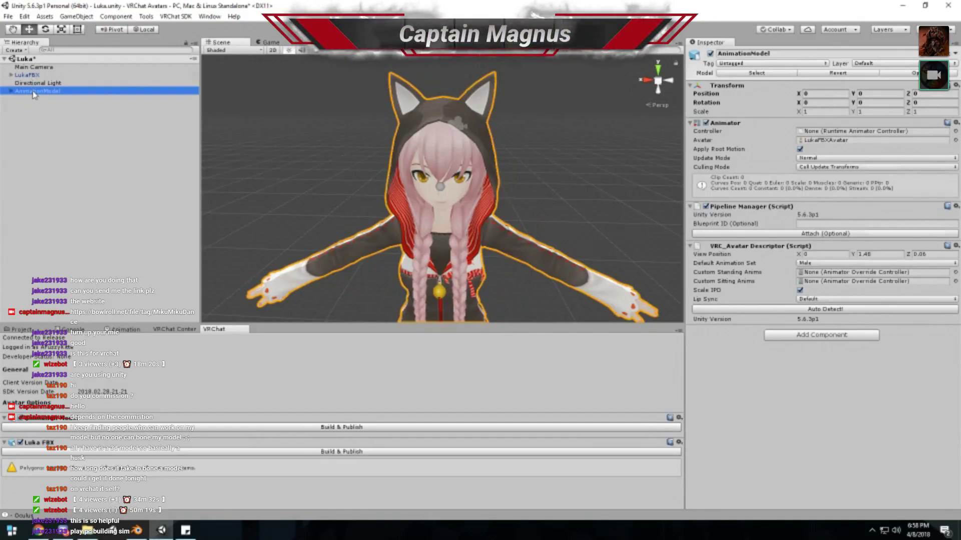
- Deactivate the original LukaFBX avatar, leaving AnimationModel active in the scene
left_click(45, 103)
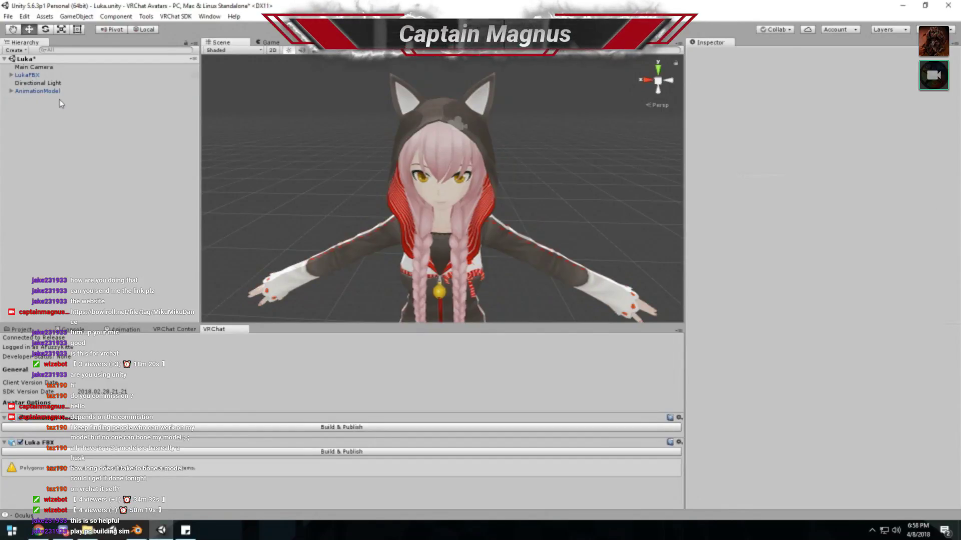
left_click(43, 91)
left_click(40, 76)
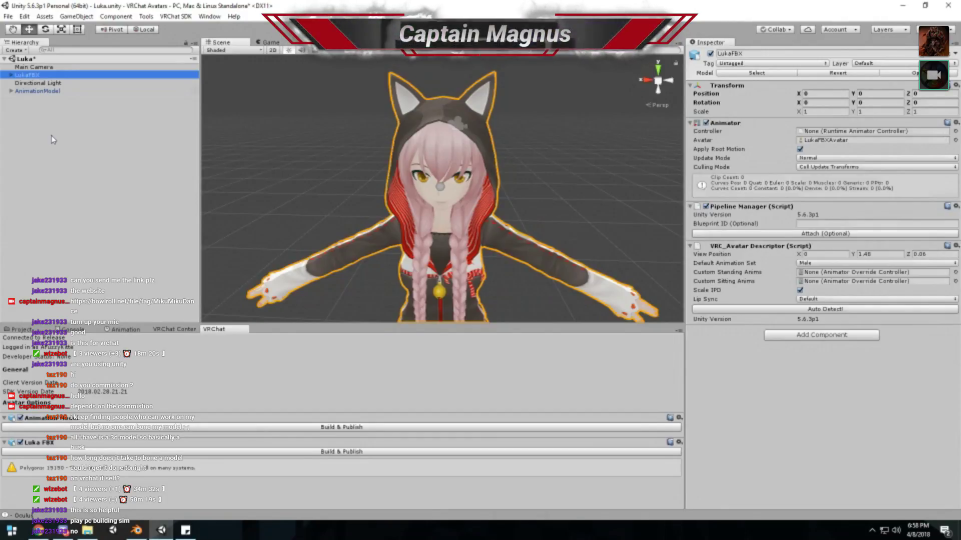
left_click(31, 84)
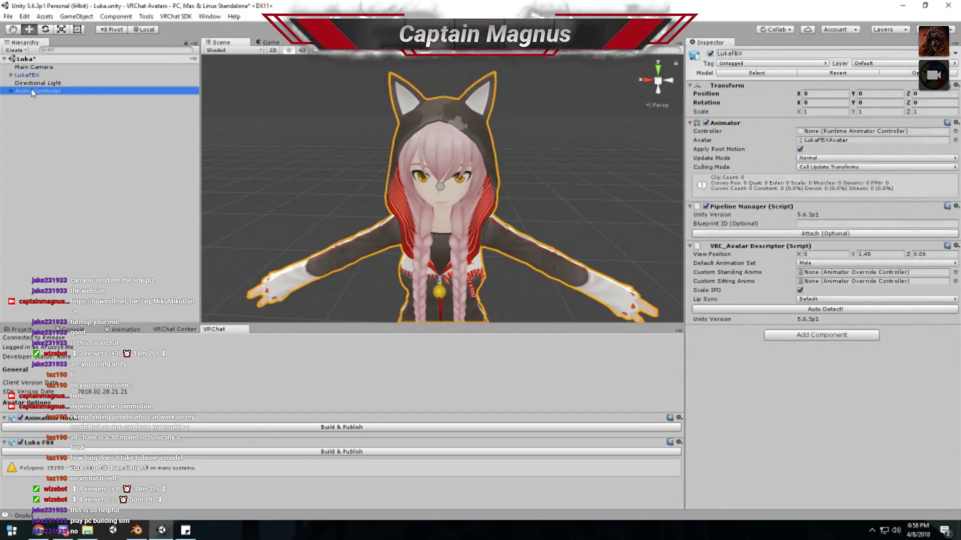
left_click(68, 76)
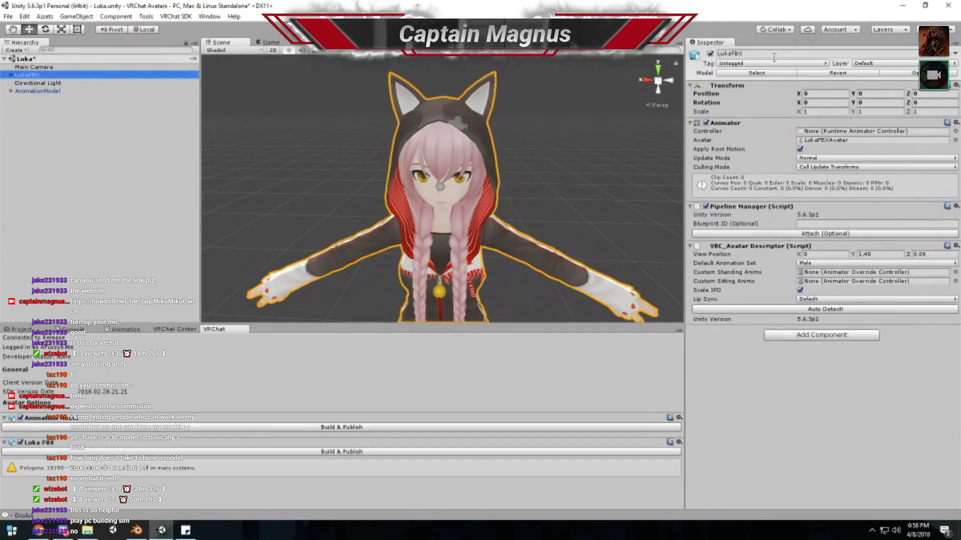
left_click(711, 54)
middle_click_drag(510, 164, 510, 164)
scroll(509, 165, "down", 5)
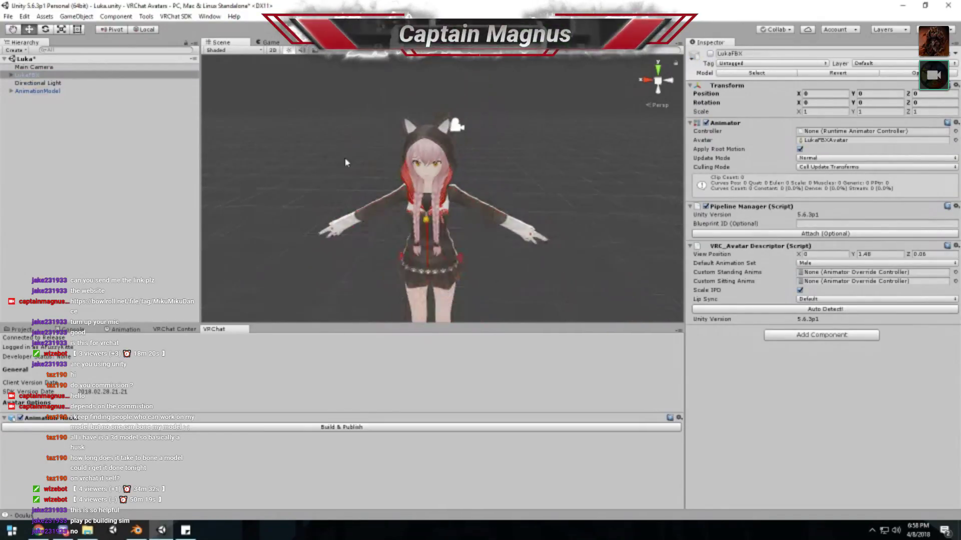
- Try moving the reactivated LukaFBX avatar about 0.73 along X beside AnimationModel, and undo these changes
scroll(340, 283, "down", 3)
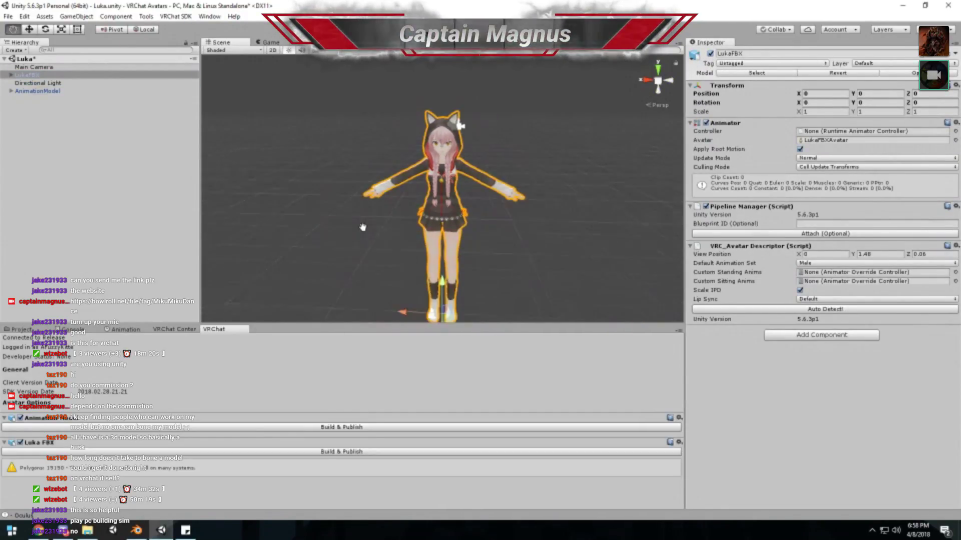
left_click_drag(425, 286, 344, 288)
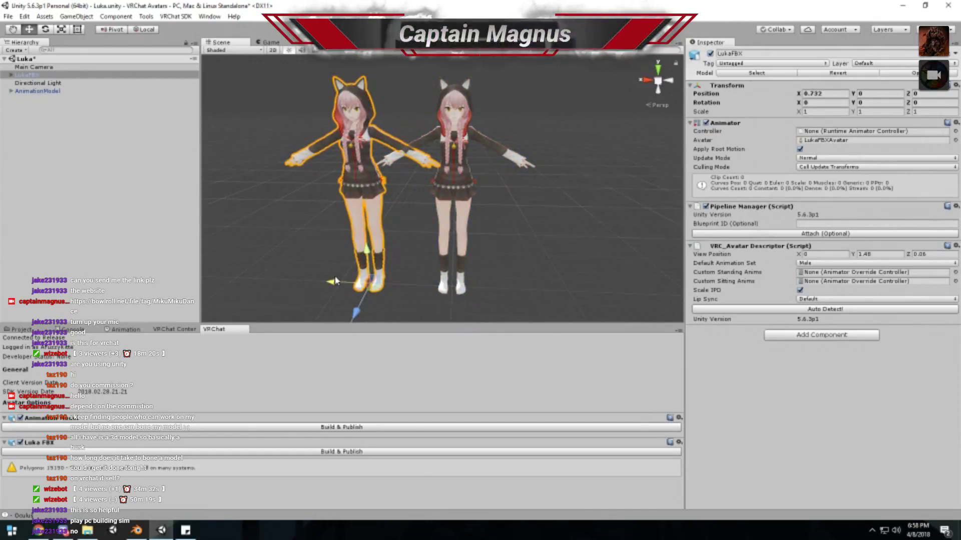
key("ctrl+z")
key("ctrl+z")
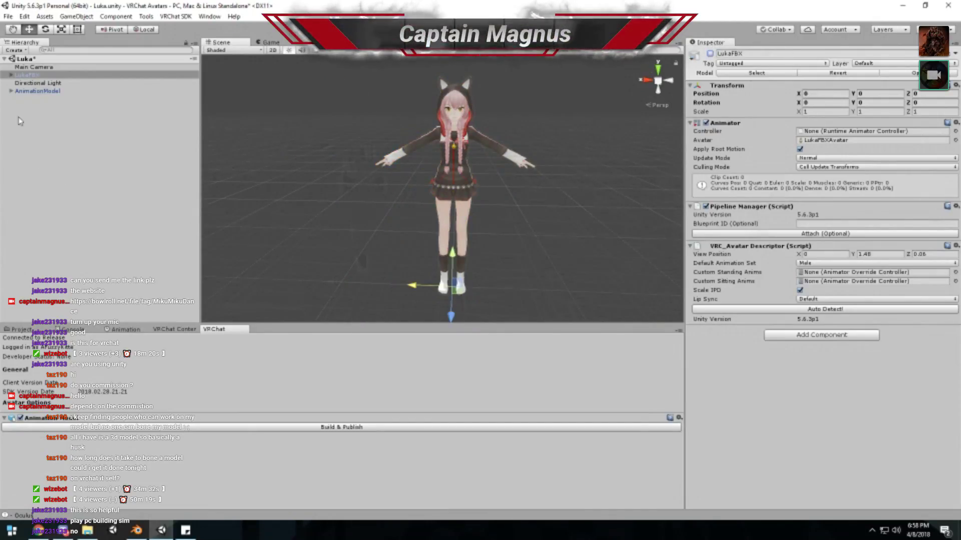
- Select AnimationModel, show the docked Animation window and close it
left_click(37, 90)
mouse_move(345, 147)
middle_mouse_down()
mouse_move(339, 186)
mouse_move(340, 154)
middle_mouse_up()
scroll(339, 186, "up", 3)
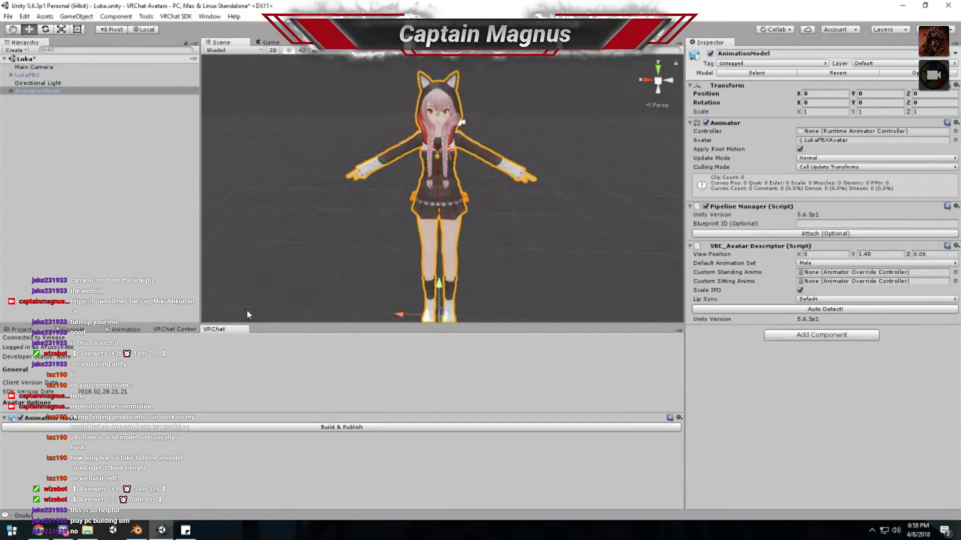
left_click(121, 329)
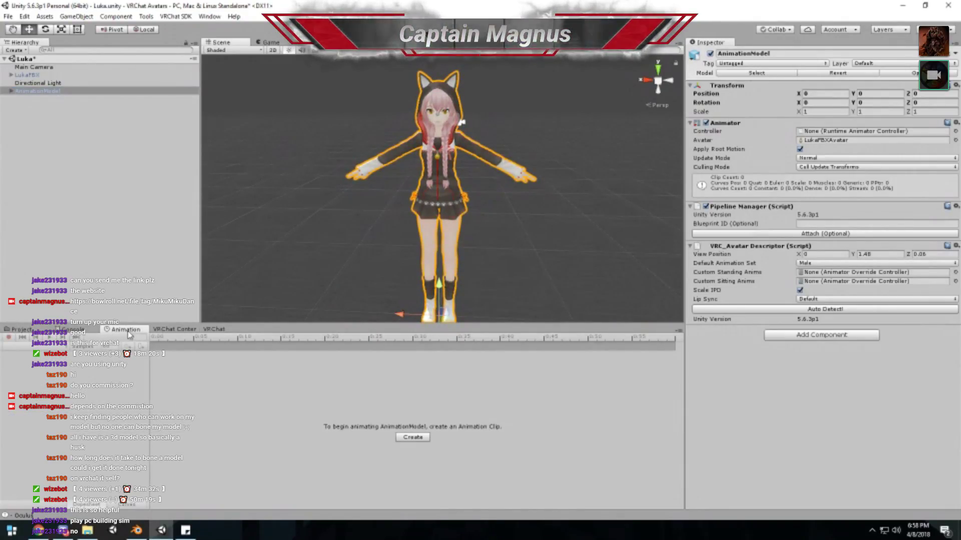
right_click(129, 331)
left_click(148, 348)
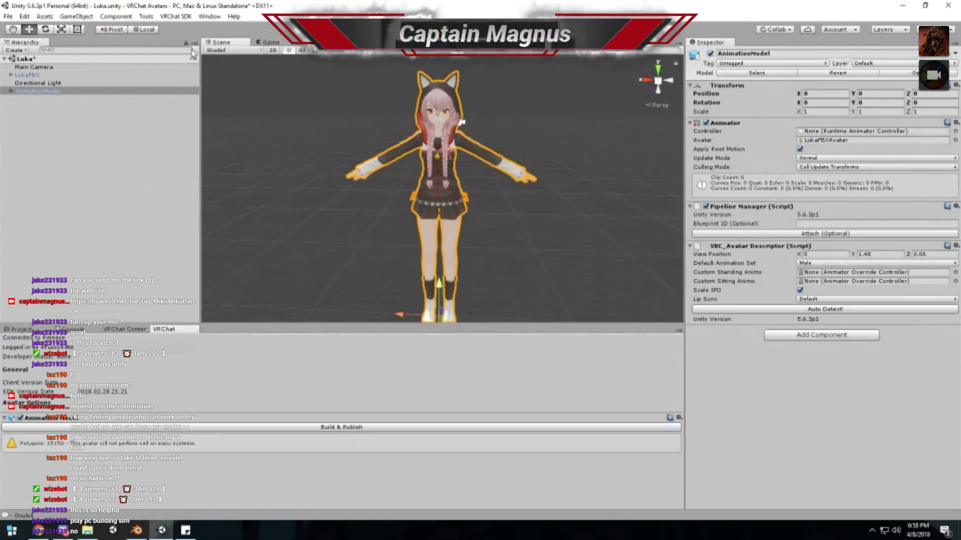
- Open a new Animation window and dock it between the Console and VRChat Center windows
left_click(175, 16)
mouse_move(209, 16)
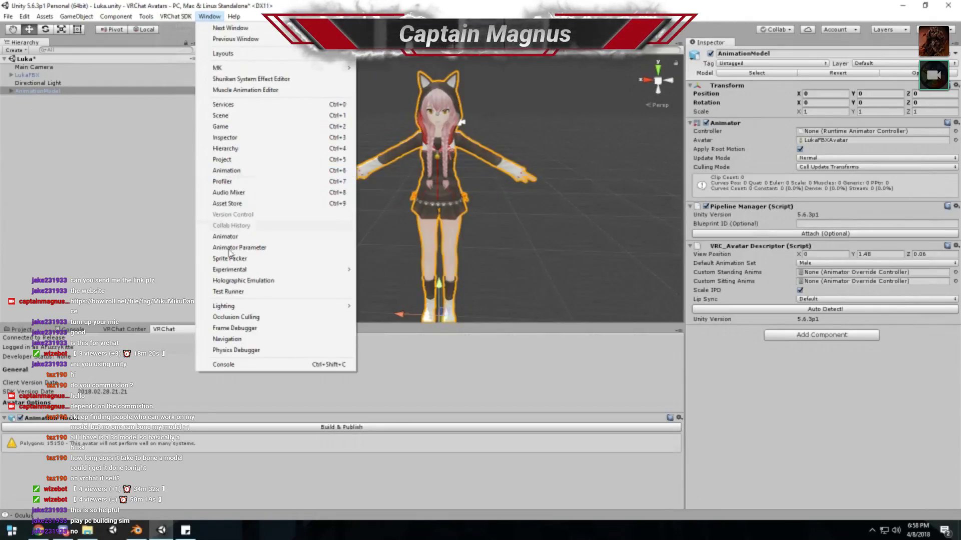
left_click(227, 170)
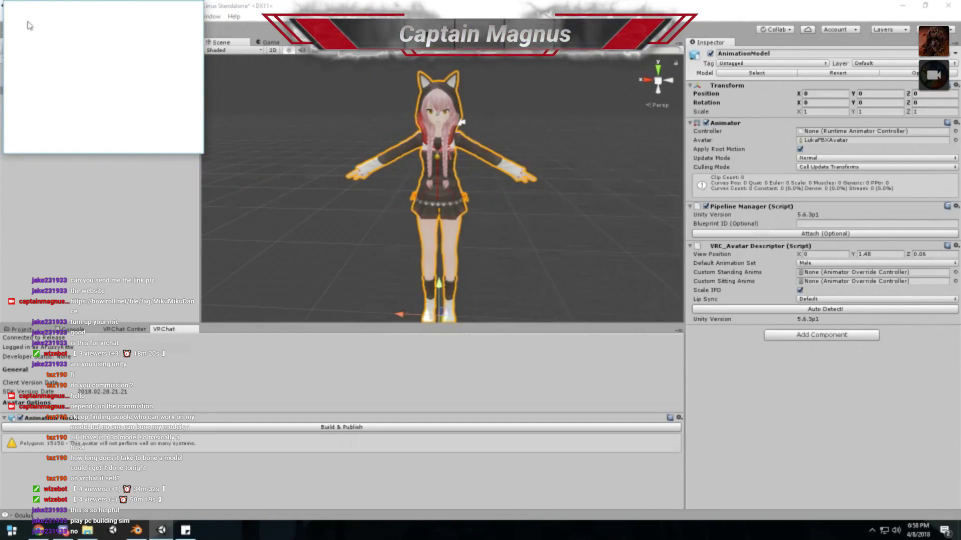
left_click_drag(24, 7, 128, 334)
left_click_drag(75, 329, 115, 331)
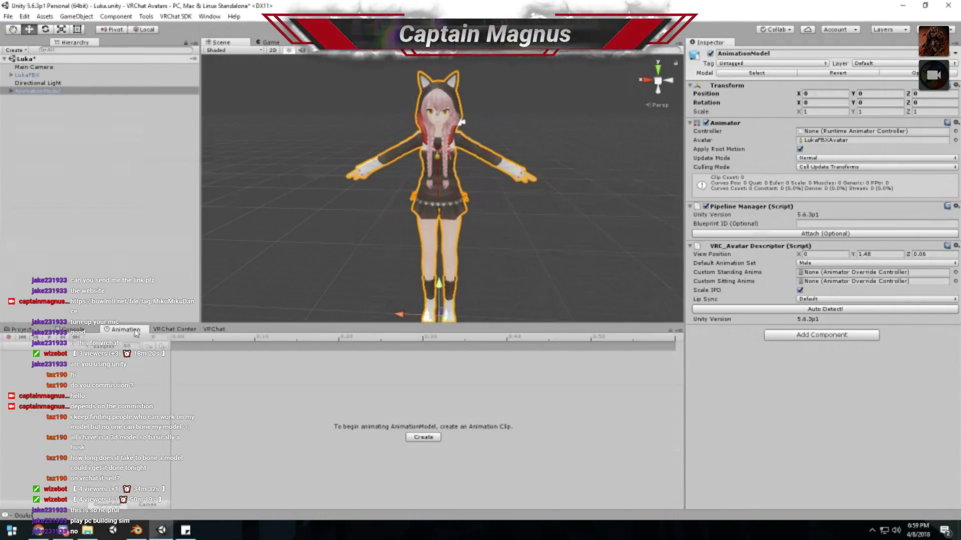
- Create an animation clip named Happy for AnimationModel in the project's Assets > PDF DLC LUKA folder
left_click(423, 437)
left_click_drag(125, 35, 385, 104)
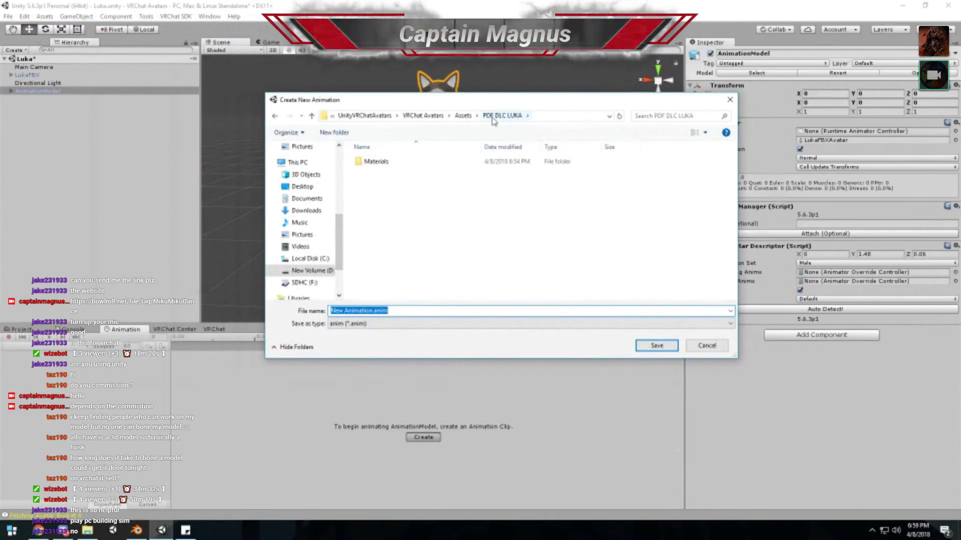
left_click(375, 117)
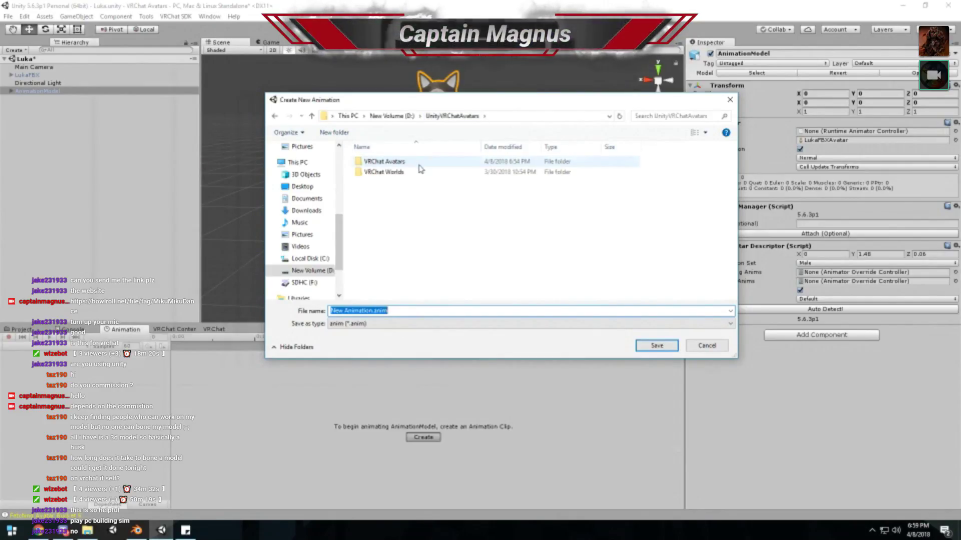
double_click(383, 161)
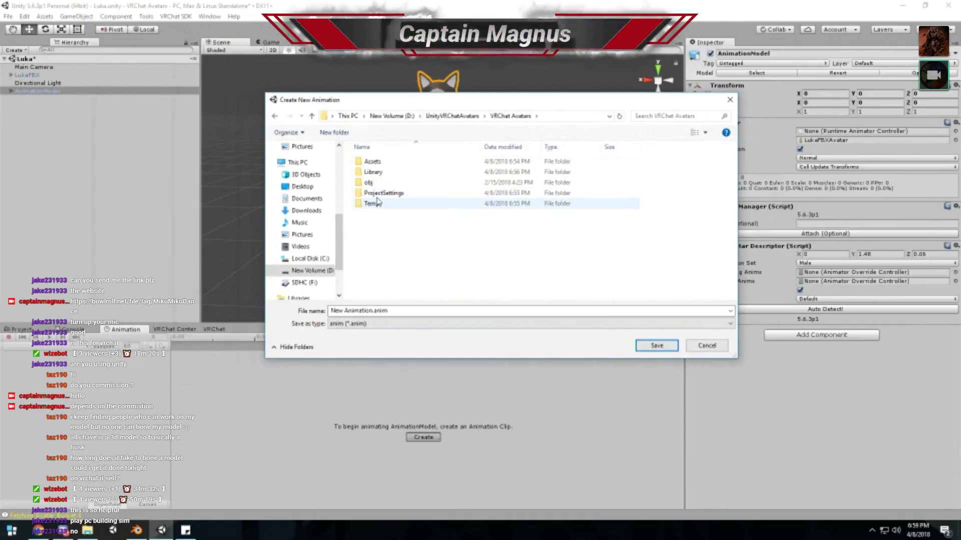
double_click(382, 161)
double_click(382, 204)
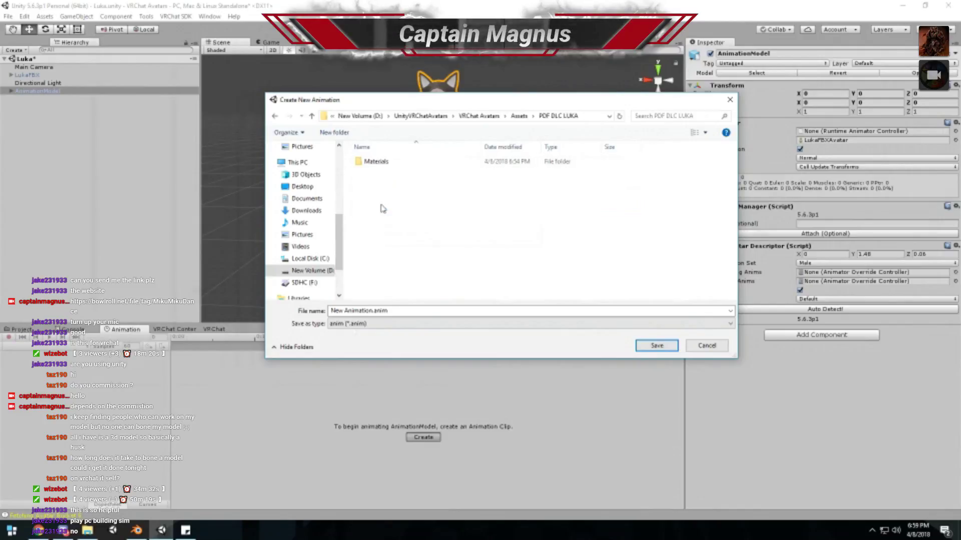
left_click(360, 311)
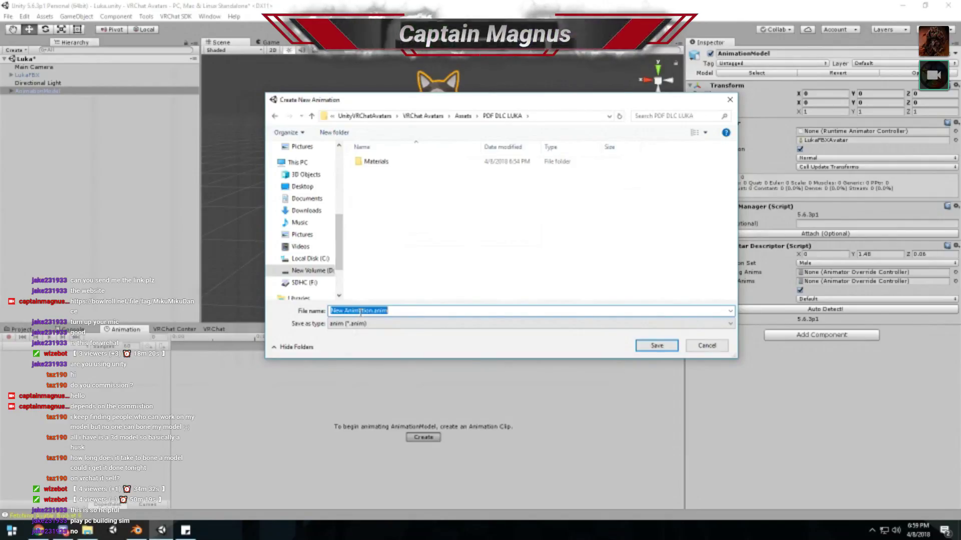
type("H")
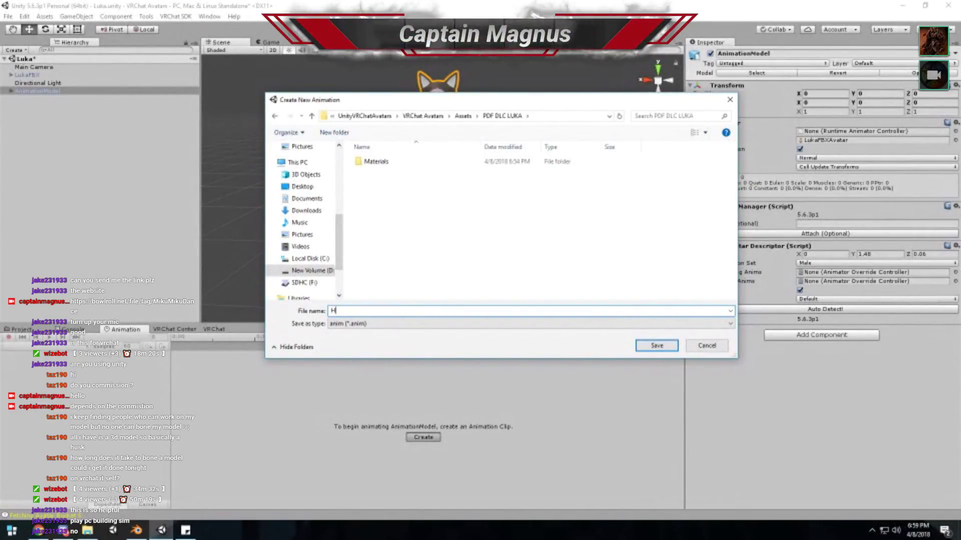
type("appy")
key("Return")
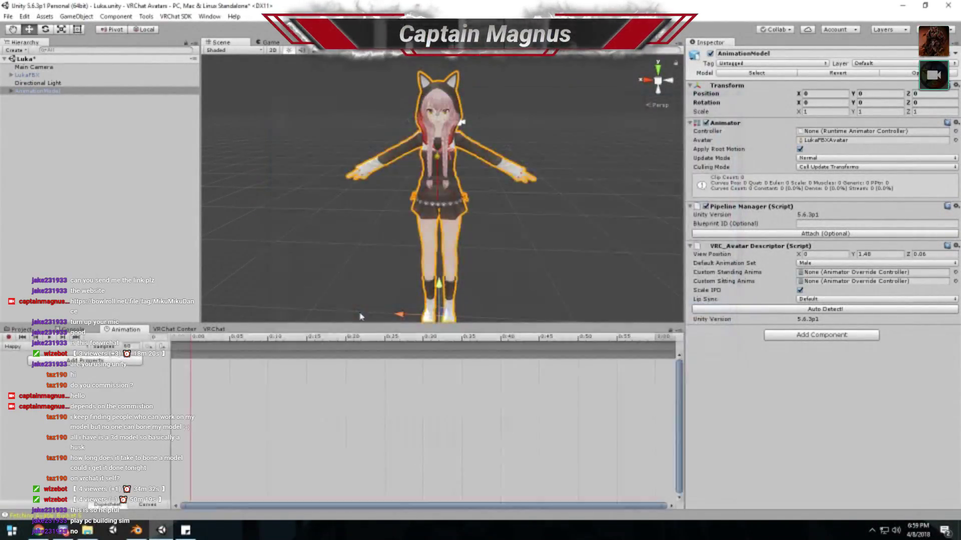
- Inspect the AnimationModel controller and the Happy clip in the project assets, and return to AnimationModel's animation timeline
left_click(20, 330)
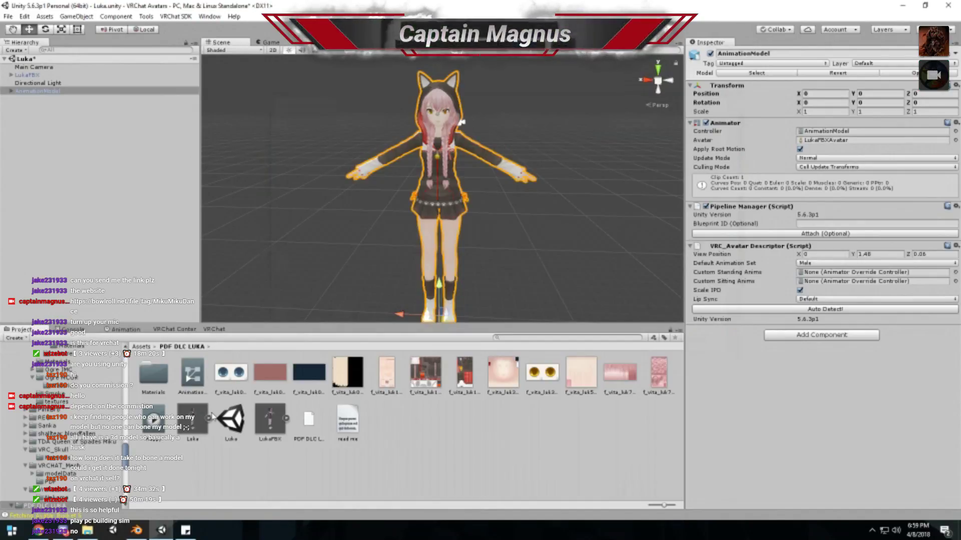
left_click(184, 388)
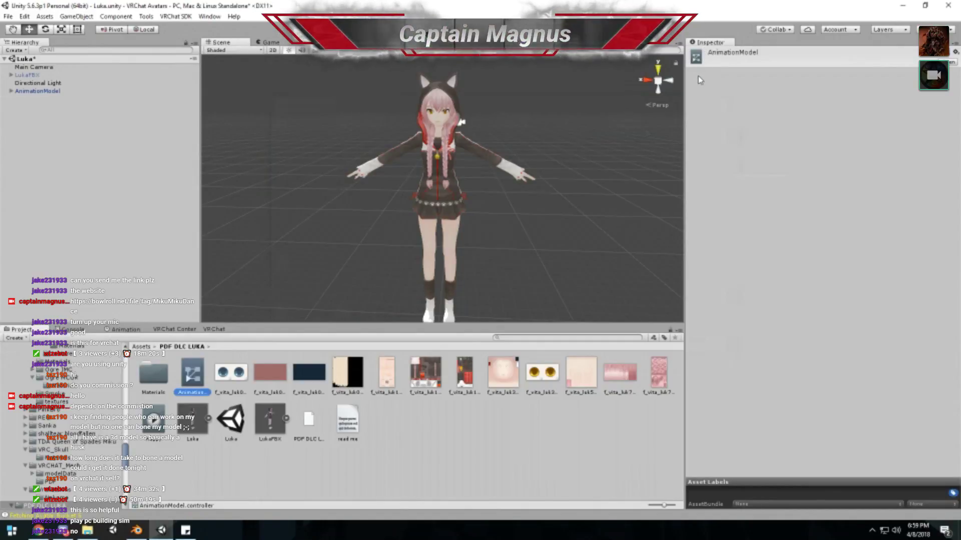
left_click(154, 420)
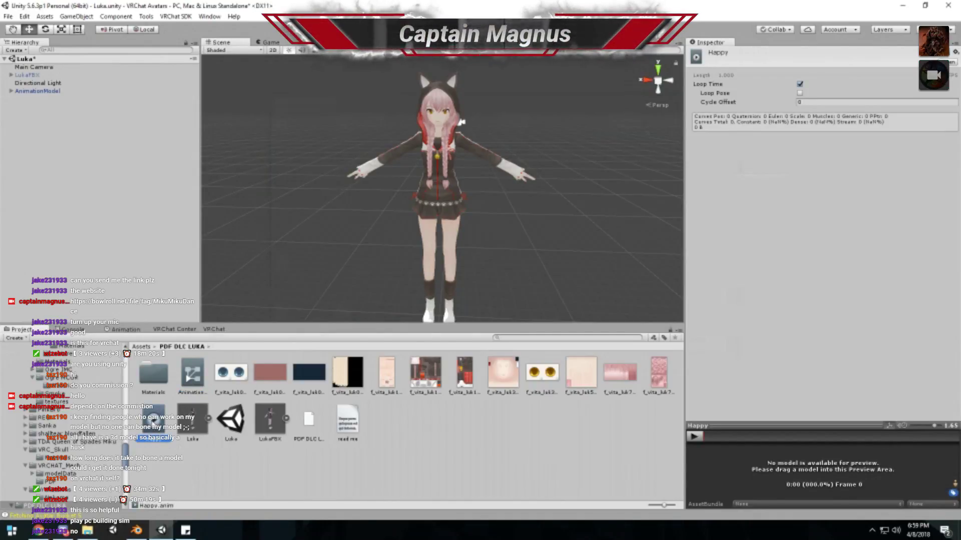
left_click(426, 127)
left_click(124, 330)
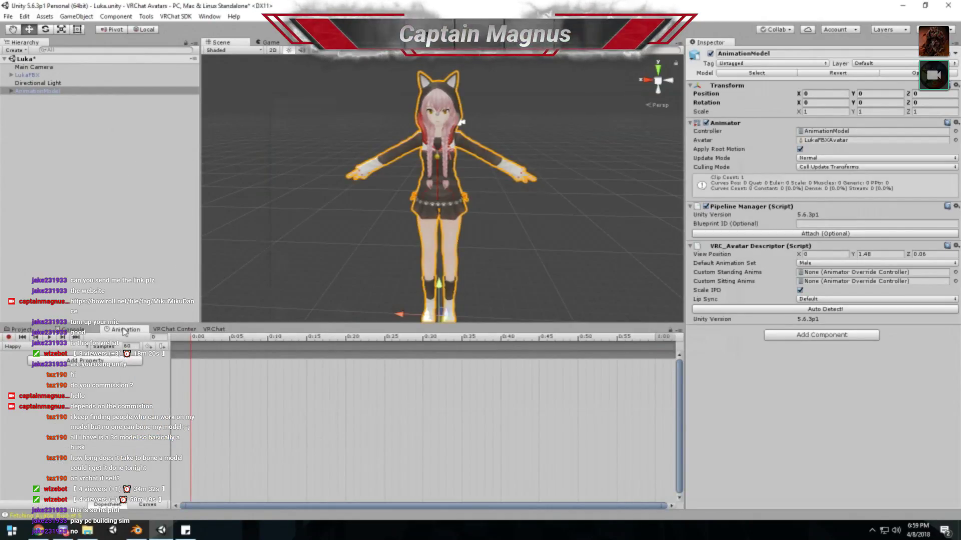
- Show the properties available for the Happy clip, examine those under Body, and close the list
scroll(455, 107, "up", 3)
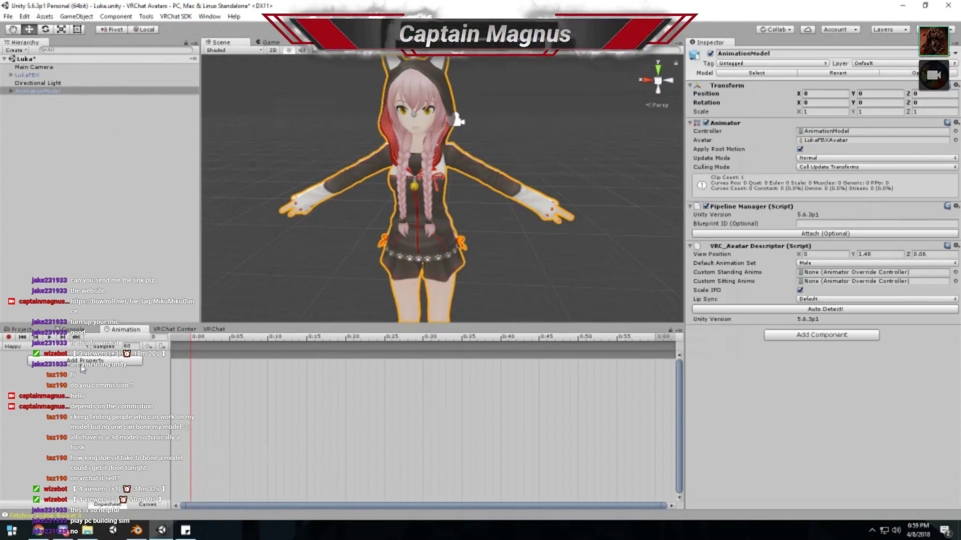
left_click(85, 361)
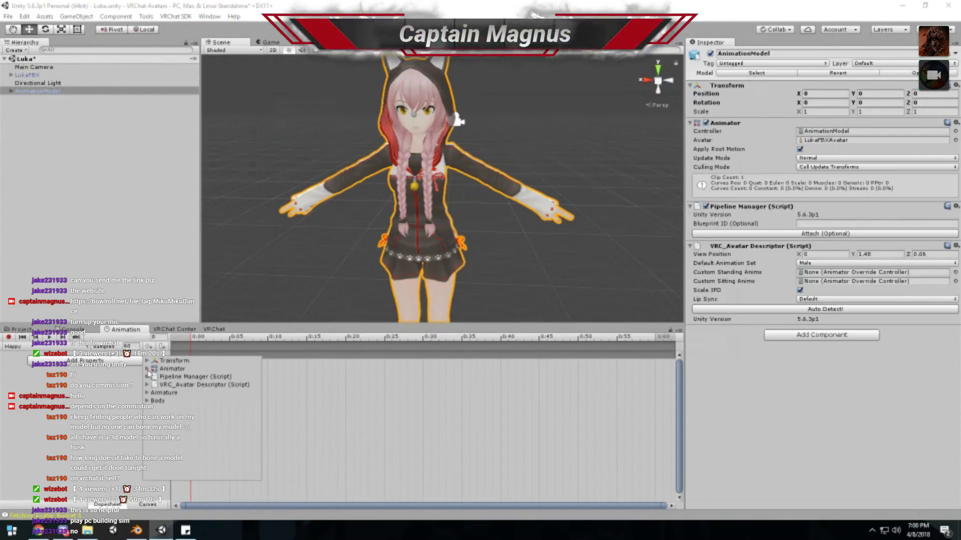
left_click(147, 400)
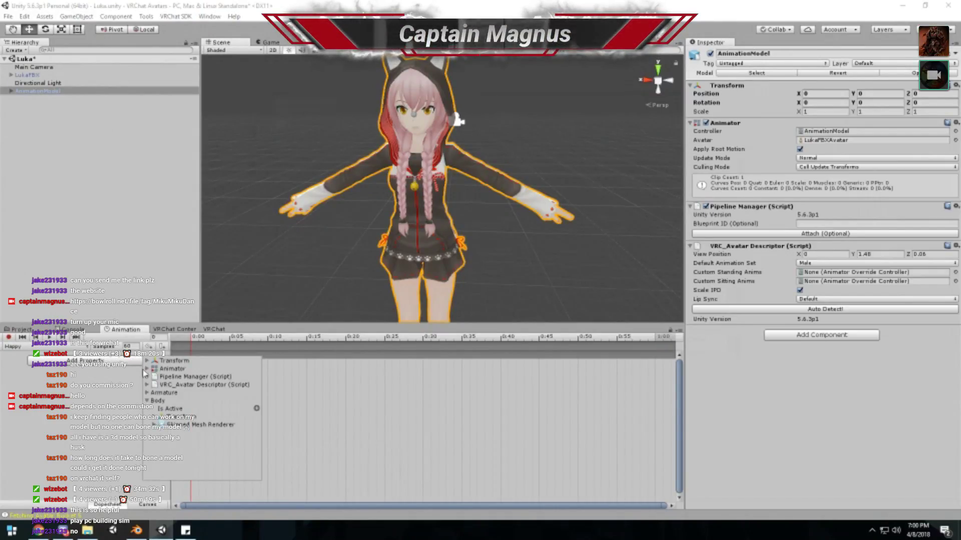
left_click(147, 400)
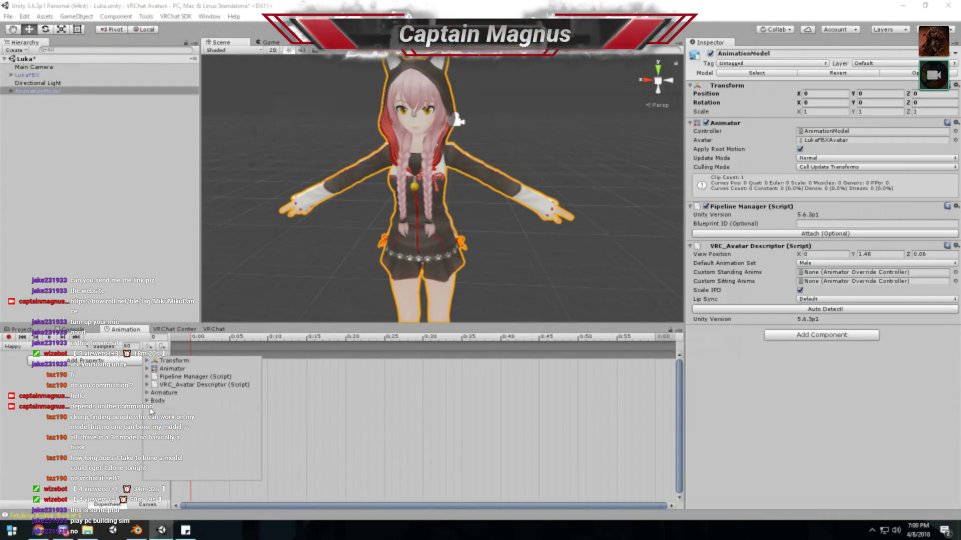
left_click(213, 168)
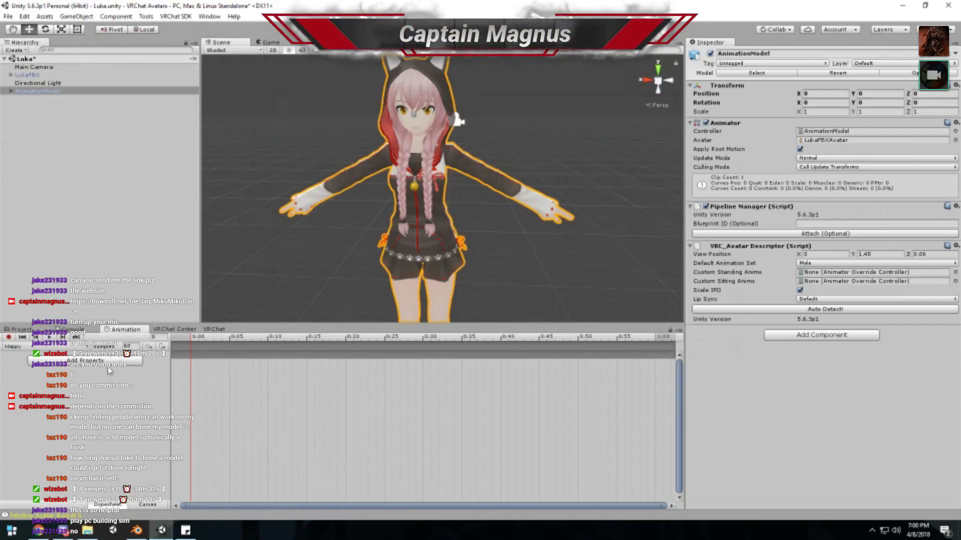
- Examine LukaFBX's bone hierarchy down to the right wrist and its fingers, and reselect AnimationModel
left_click(108, 361)
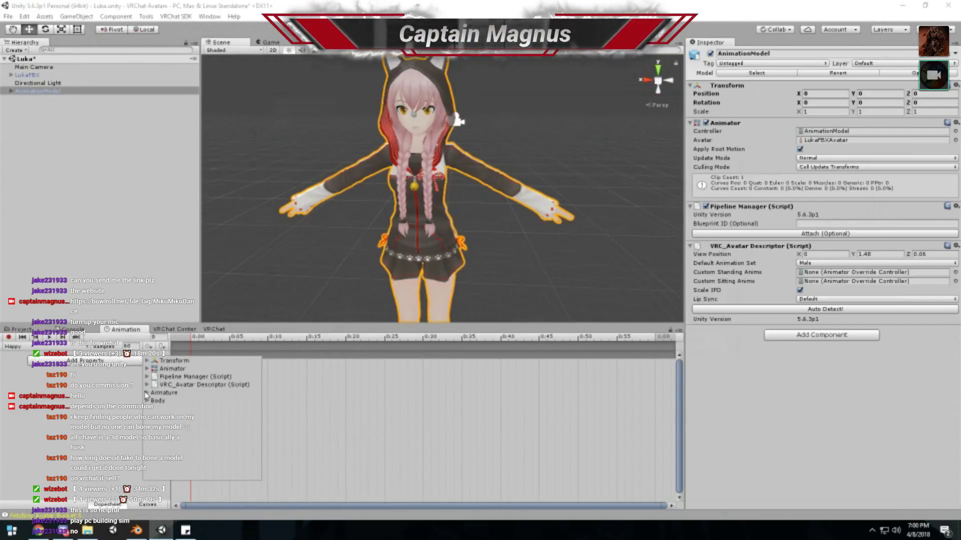
left_click(11, 78)
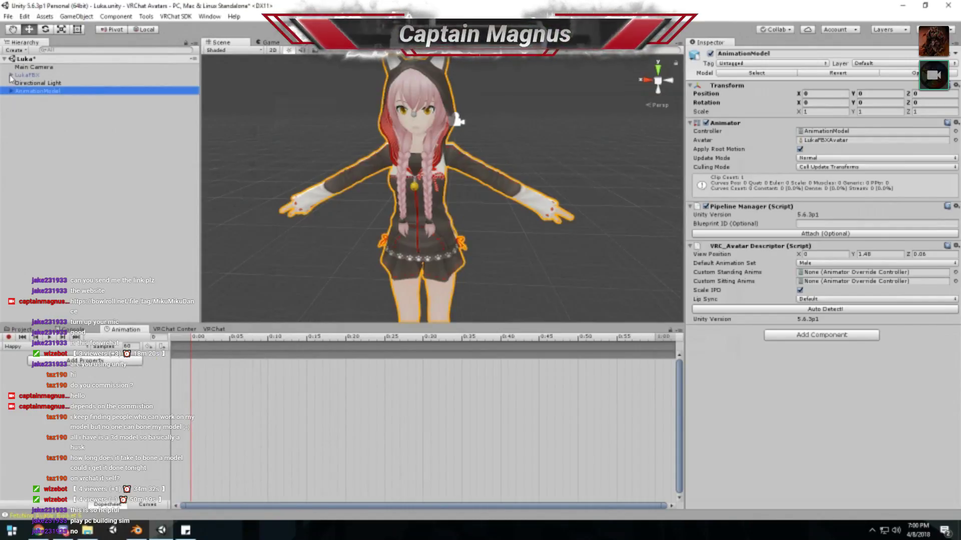
left_click(11, 75)
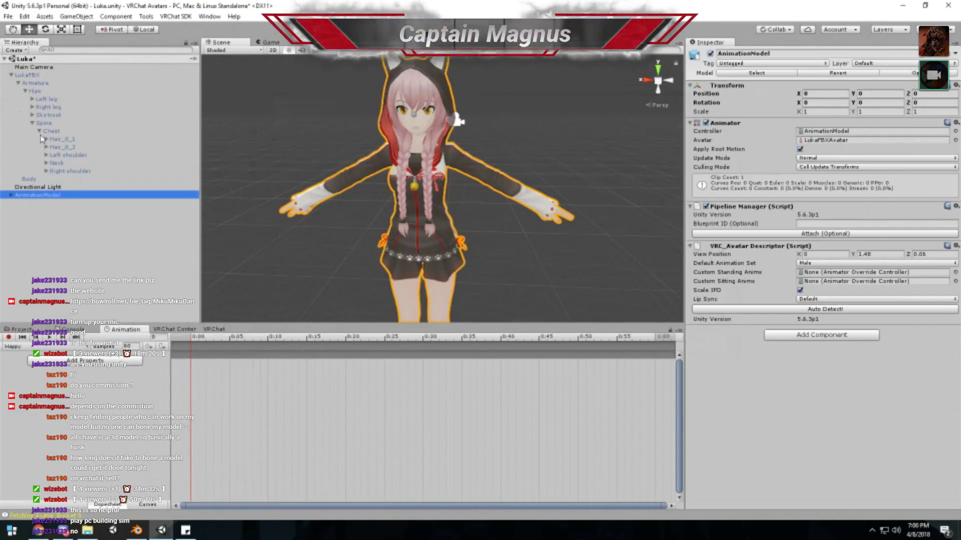
left_click(46, 171)
left_click(53, 180)
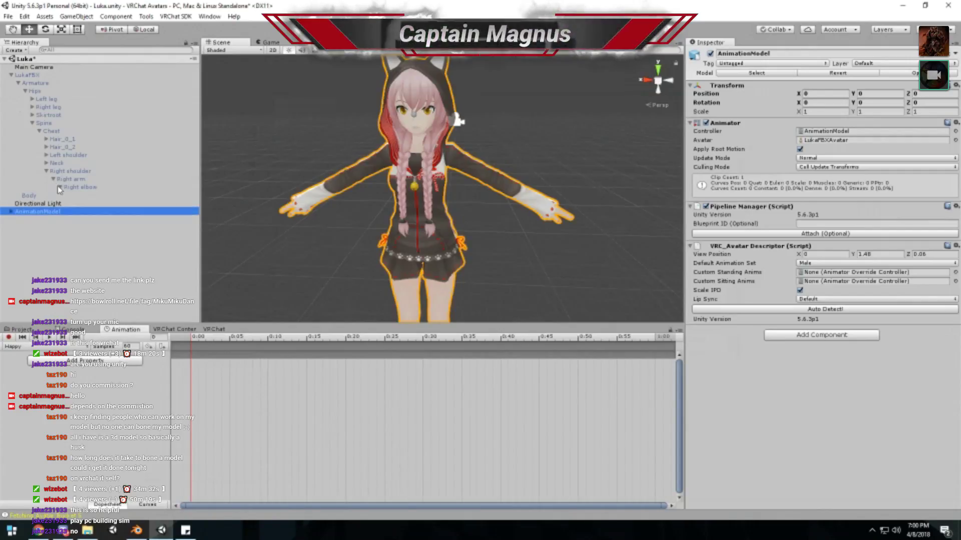
left_click(60, 187)
left_click(67, 196)
left_click(82, 197)
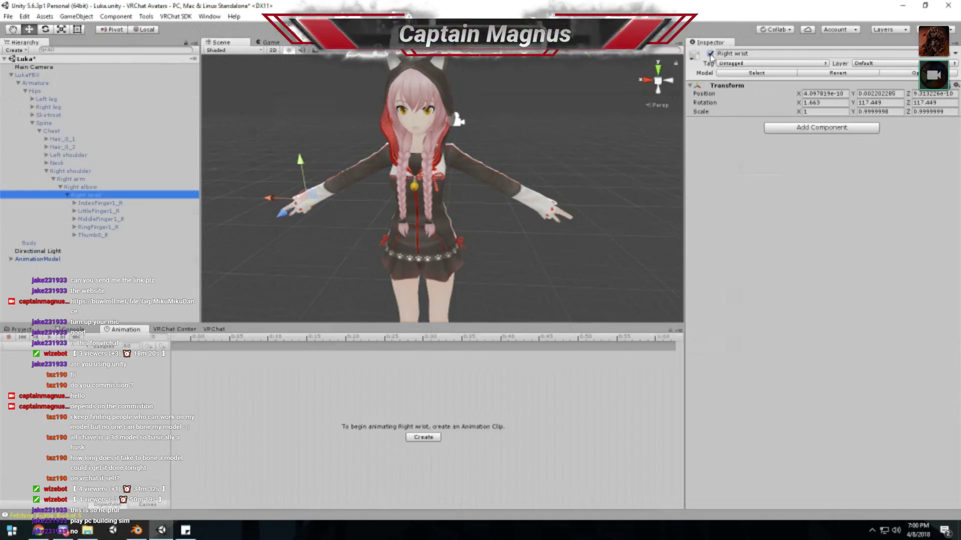
left_click(36, 259)
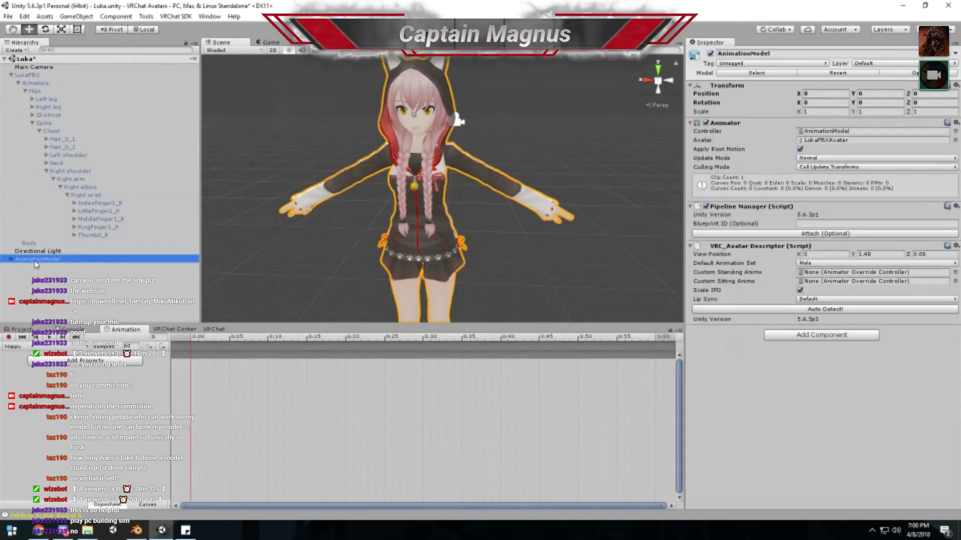
- Add the Is Active property of the armature's Spine bone to the Happy clip
left_click(85, 361)
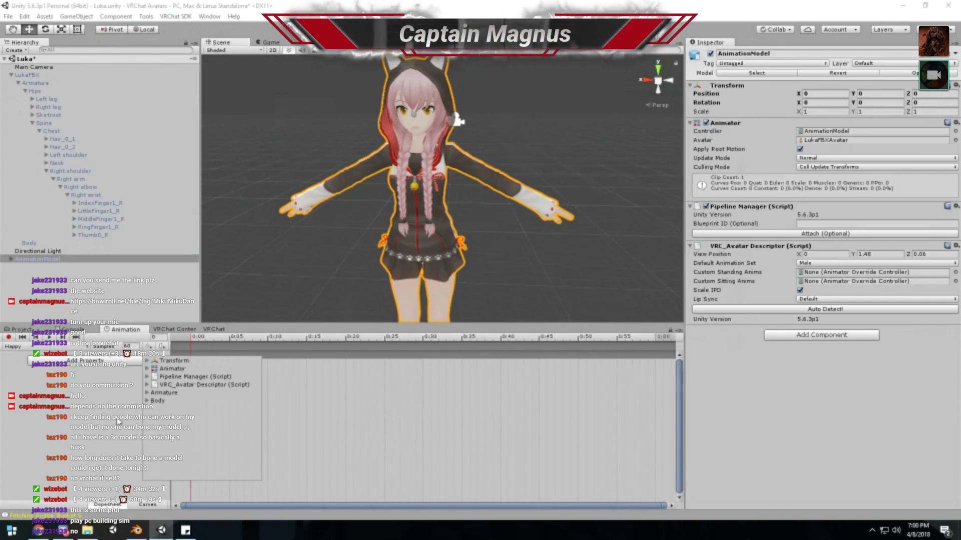
left_click(148, 393)
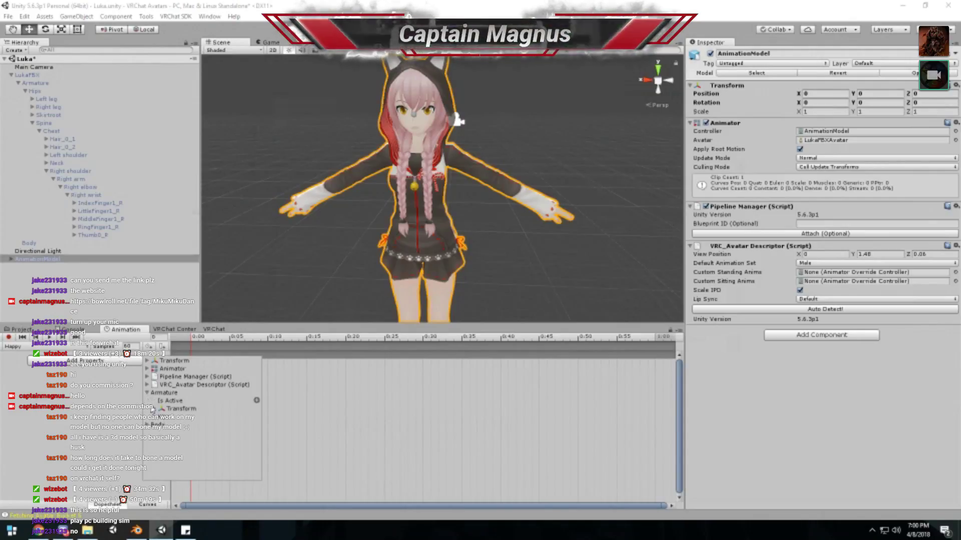
left_click(156, 424)
left_click(161, 465)
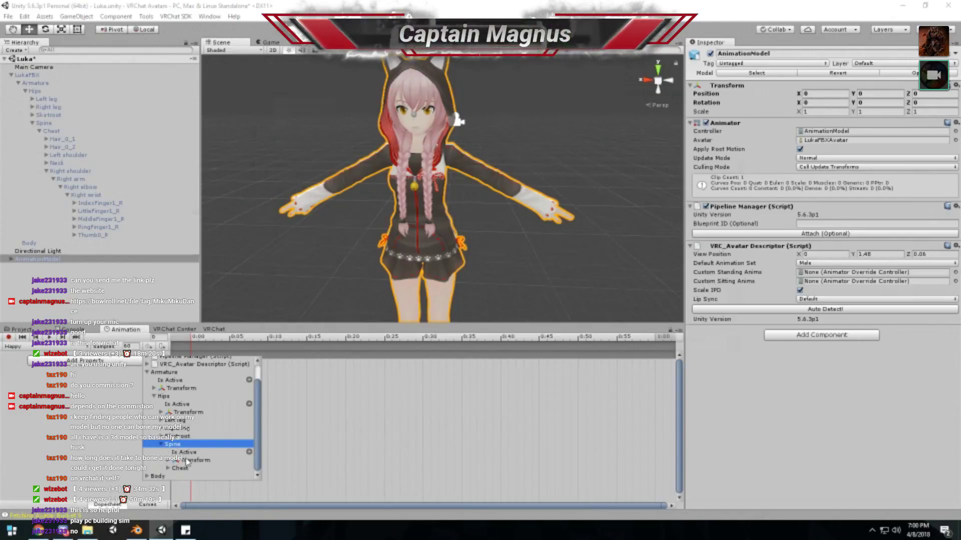
left_click(186, 453)
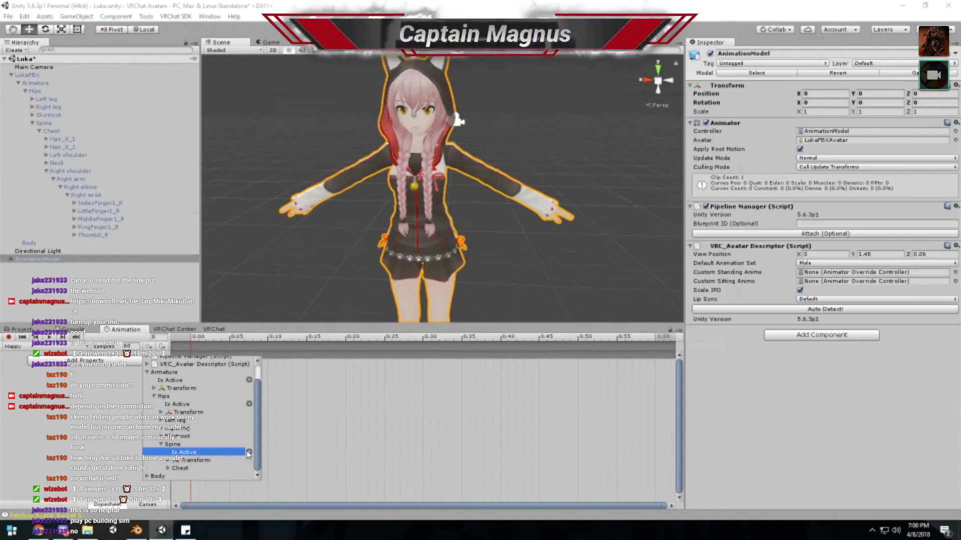
left_click(248, 452)
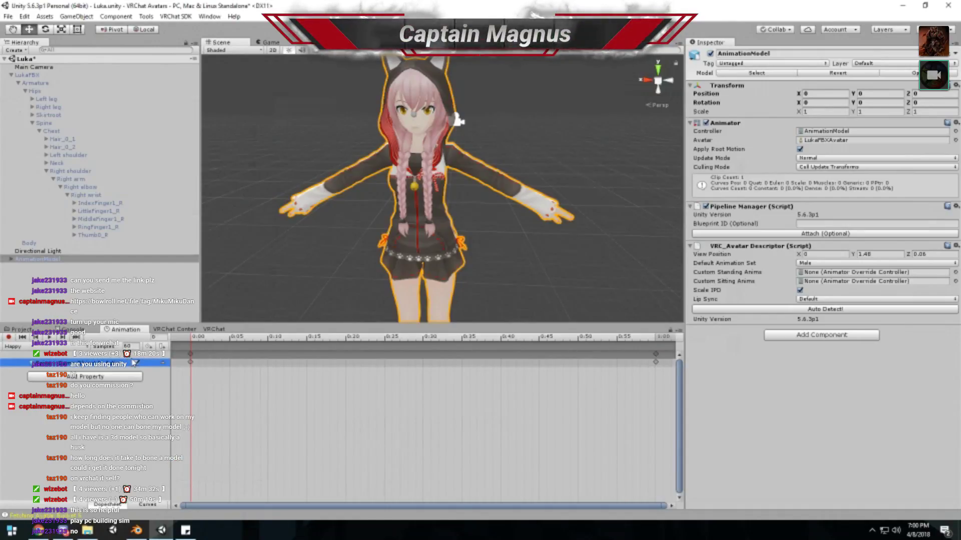
- Switch the Spine's Is Active value off and on at the first frame, and remove the property from the clip
left_click(138, 365)
middle_click_drag(408, 283, 414, 532)
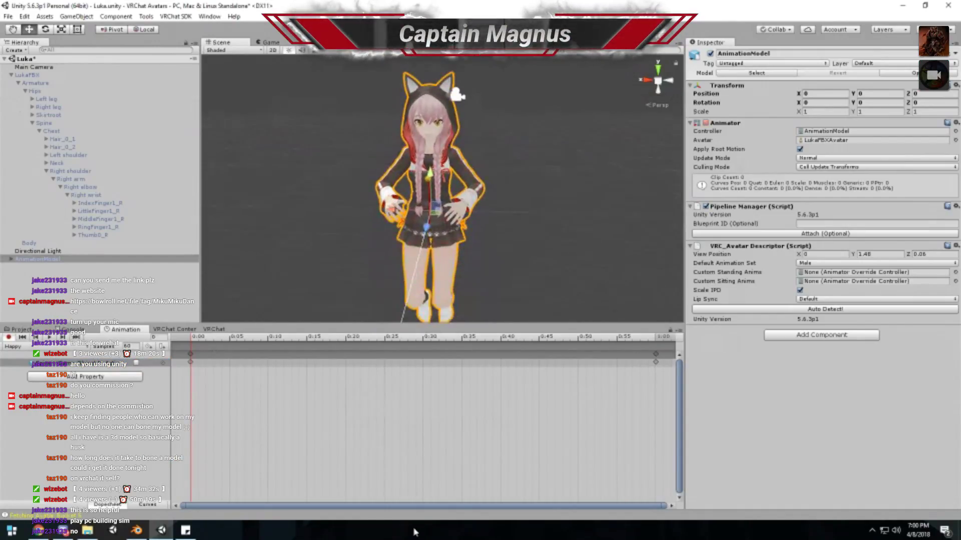
left_click(134, 364)
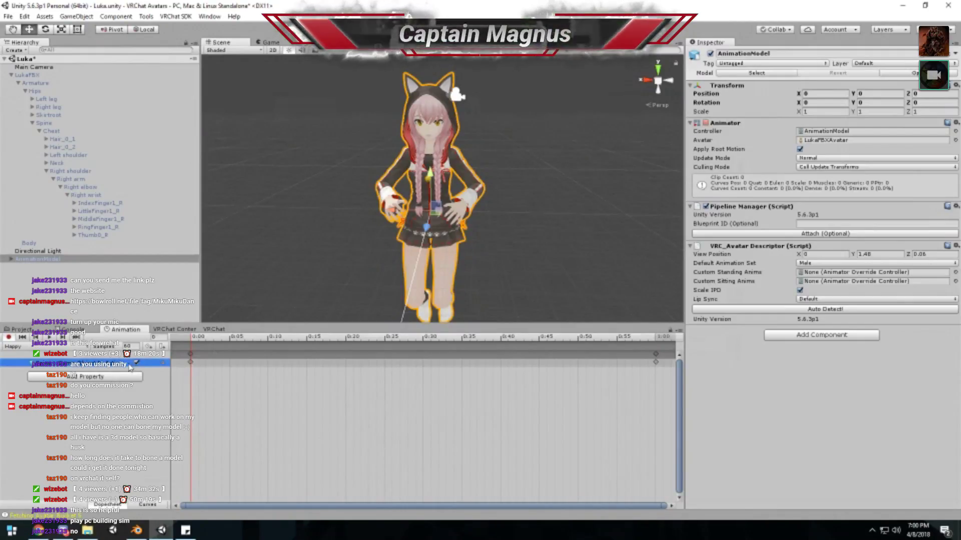
right_click(74, 366)
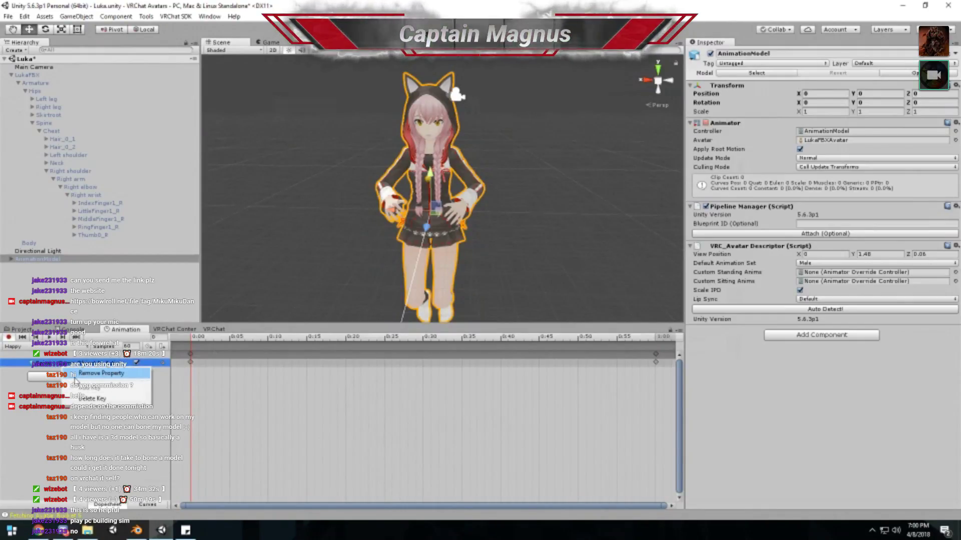
left_click(83, 373)
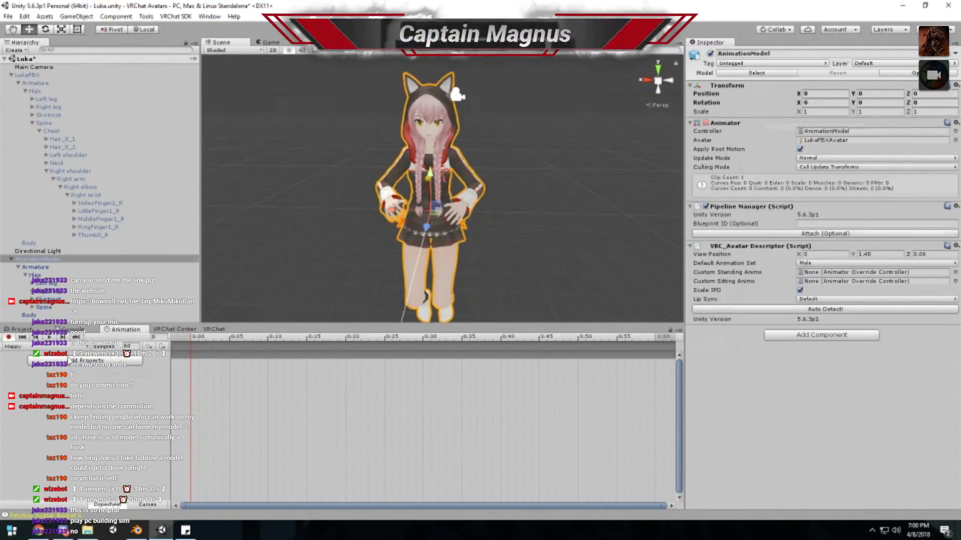
- Show the model's face up close in the scene and reopen the properties available for the Happy clip
left_click(85, 362)
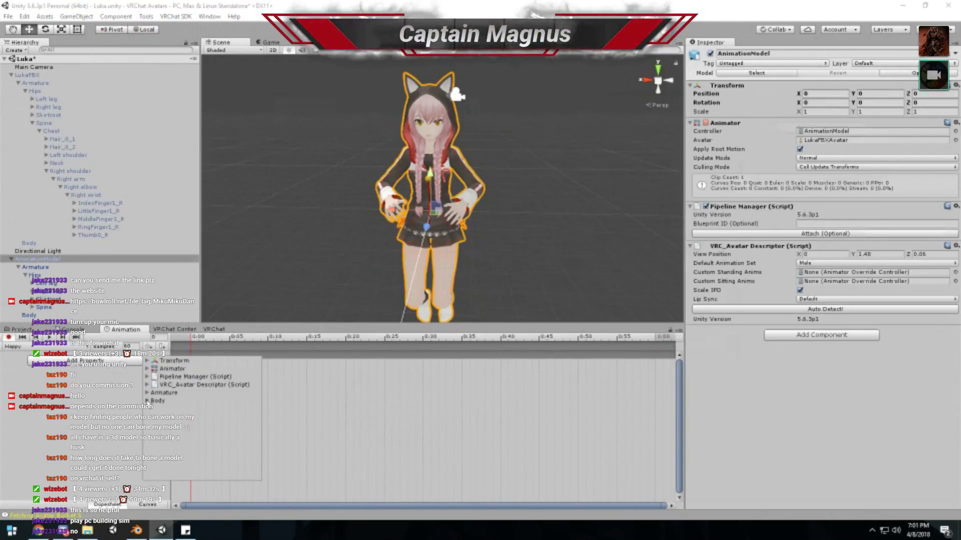
left_click(147, 402)
left_click(394, 270)
scroll(408, 196, "up", 10)
middle_click_drag(409, 171, 419, 256)
scroll(407, 196, "down", 4)
left_click(56, 360)
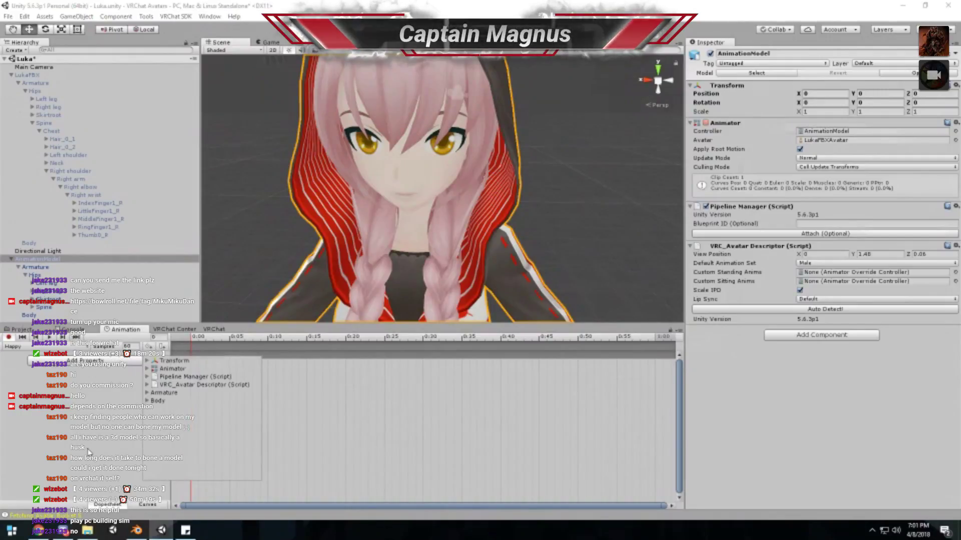
- Examine the blend shapes offered by Body's Skinned Mesh Renderer for the Happy clip
left_click(148, 401)
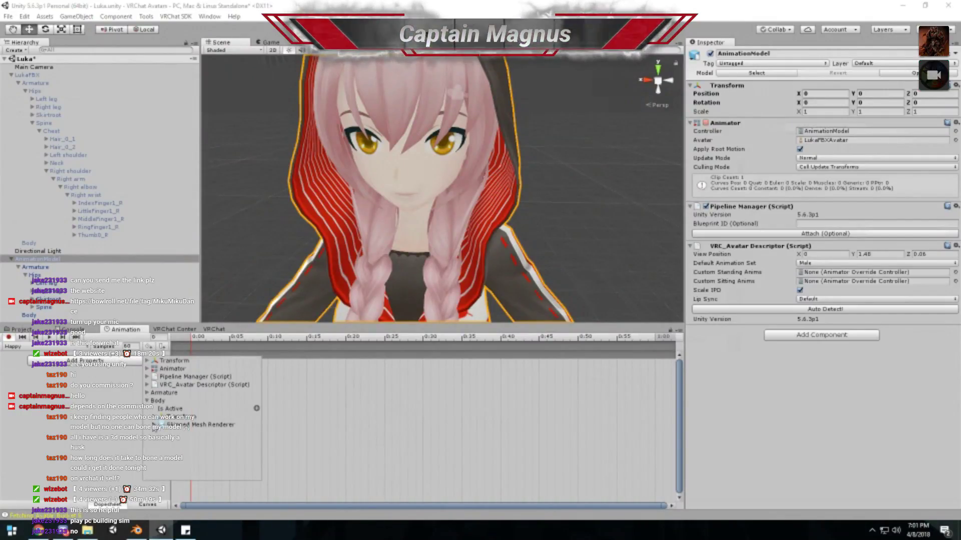
left_click(155, 424)
scroll(194, 433, "down", 3)
scroll(194, 432, "down", 3)
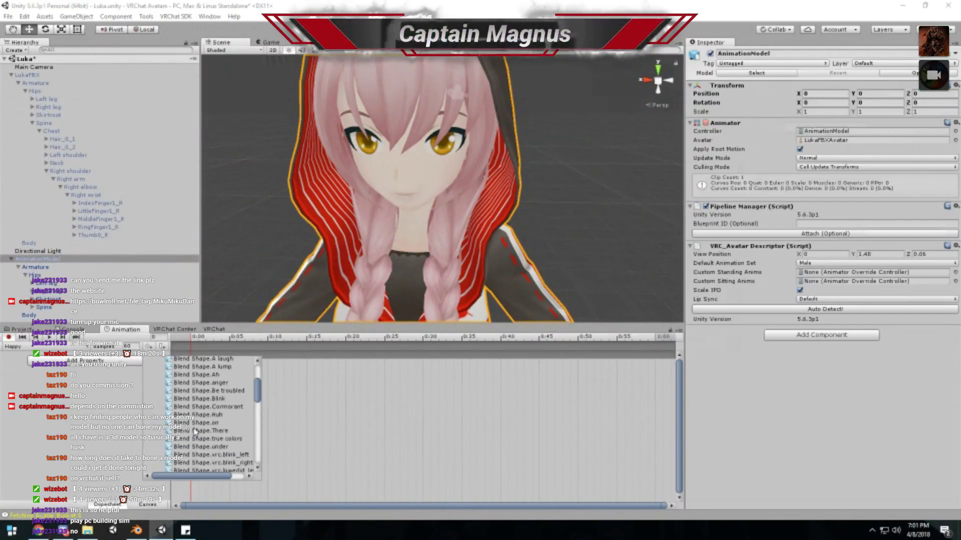
scroll(193, 429, "down", 3)
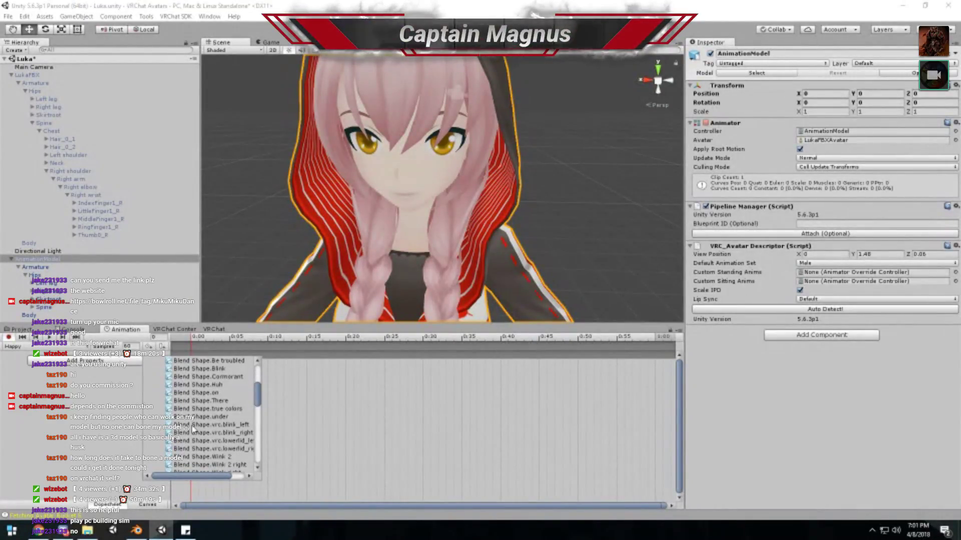
scroll(193, 428, "up", 3)
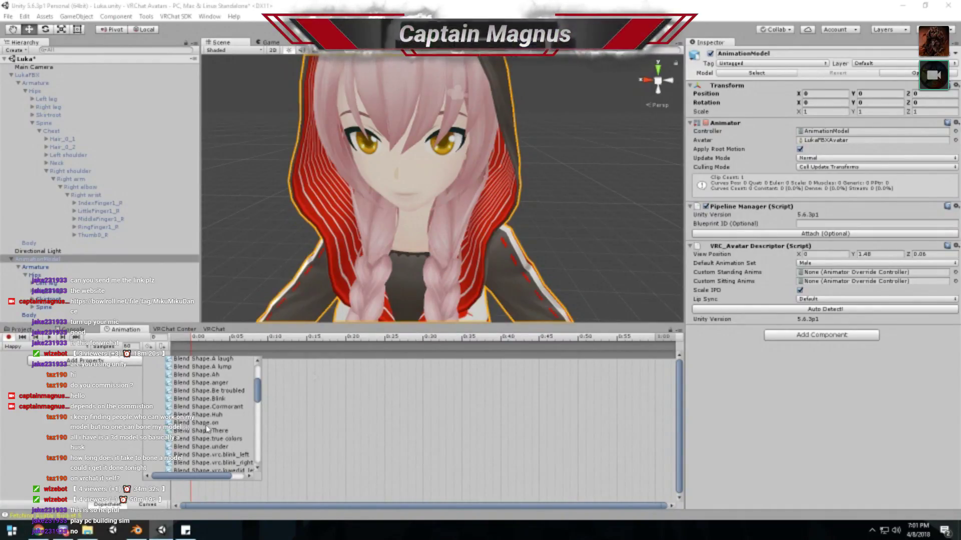
scroll(206, 428, "down", 3)
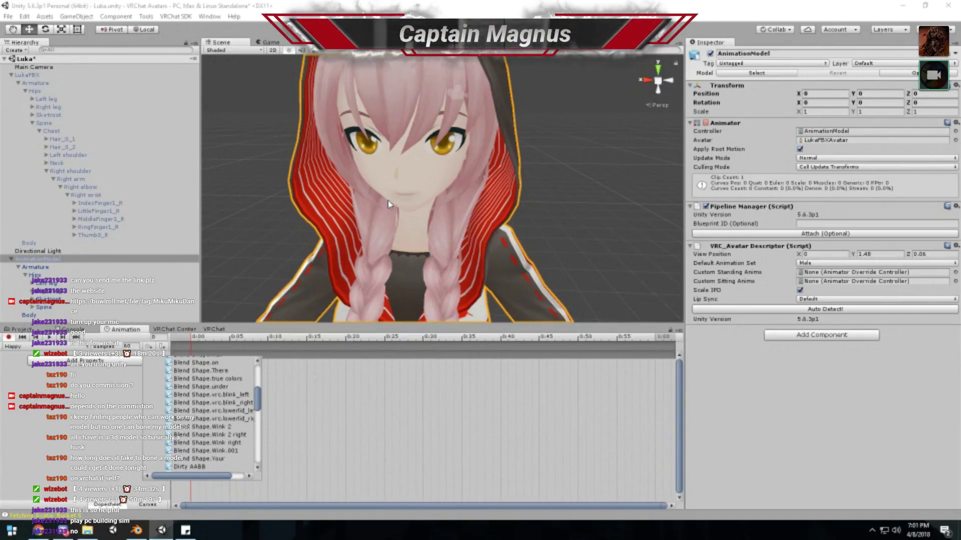
scroll(306, 365, "down", 1)
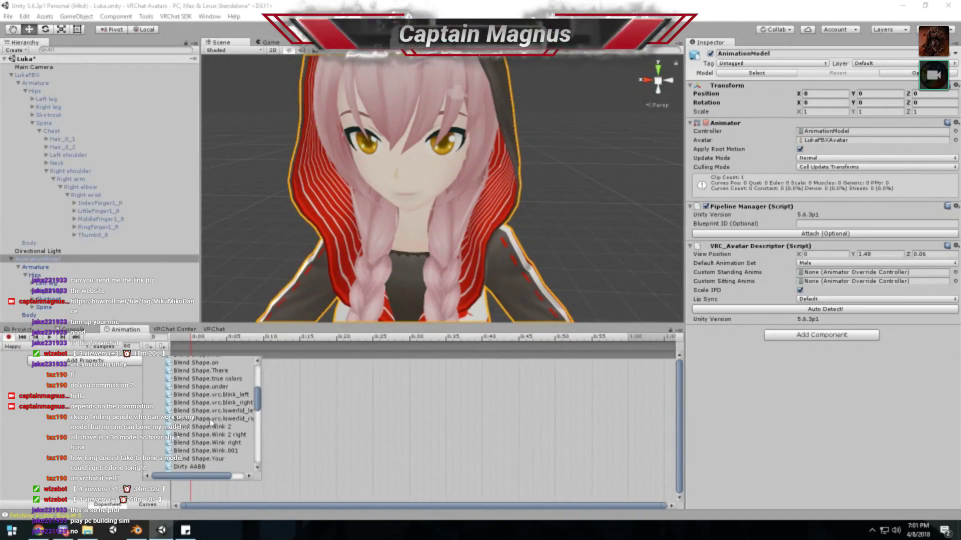
scroll(210, 423, "down", 2)
scroll(212, 423, "up", 3)
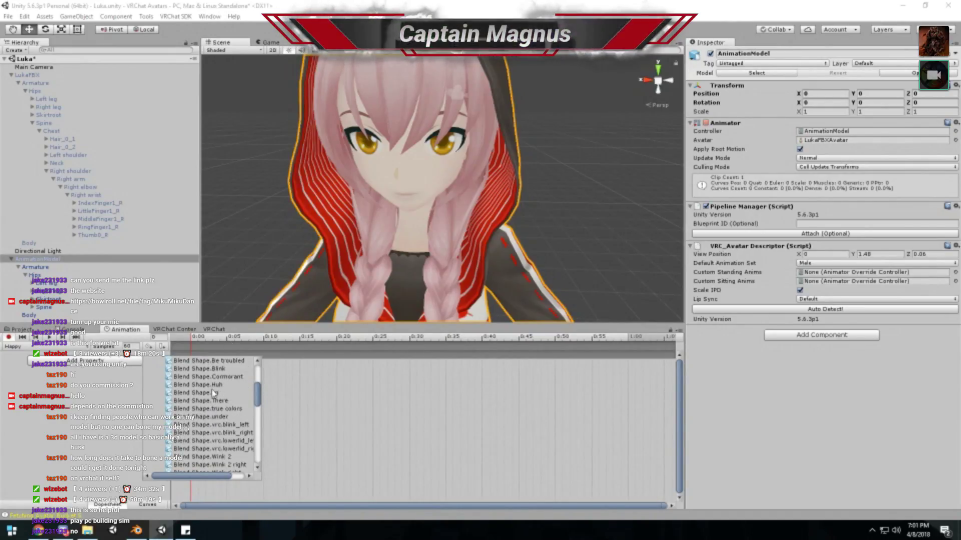
scroll(214, 394, "up", 1)
scroll(230, 410, "down", 5)
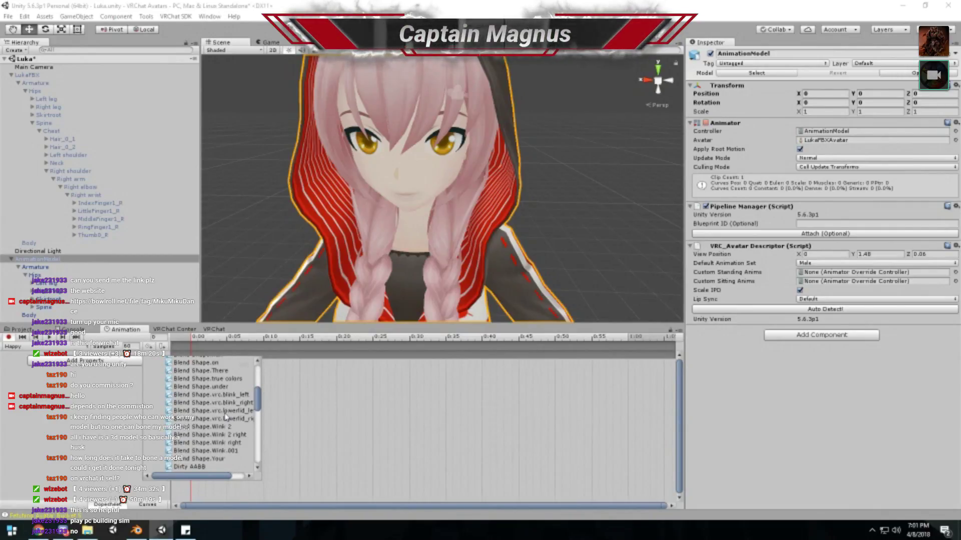
scroll(225, 418, "up", 3)
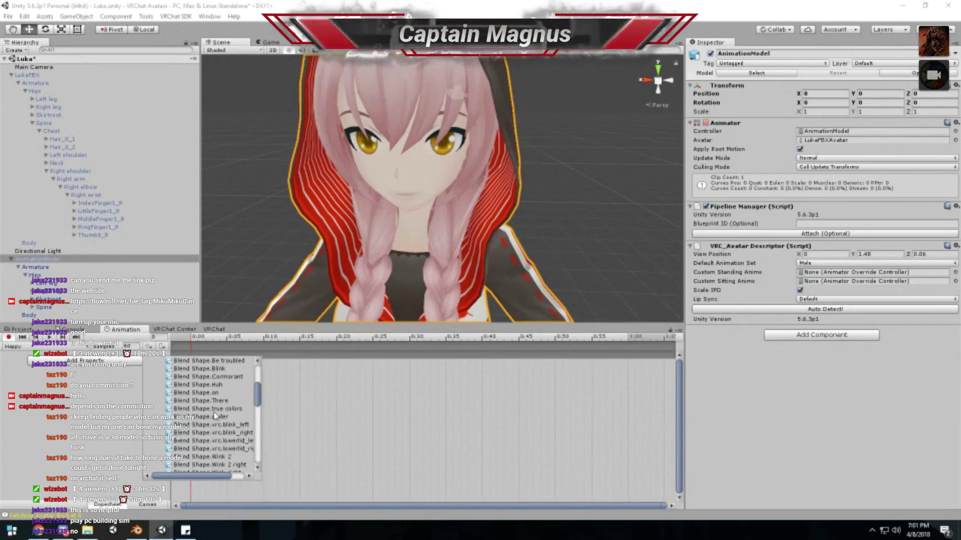
scroll(215, 416, "up", 2)
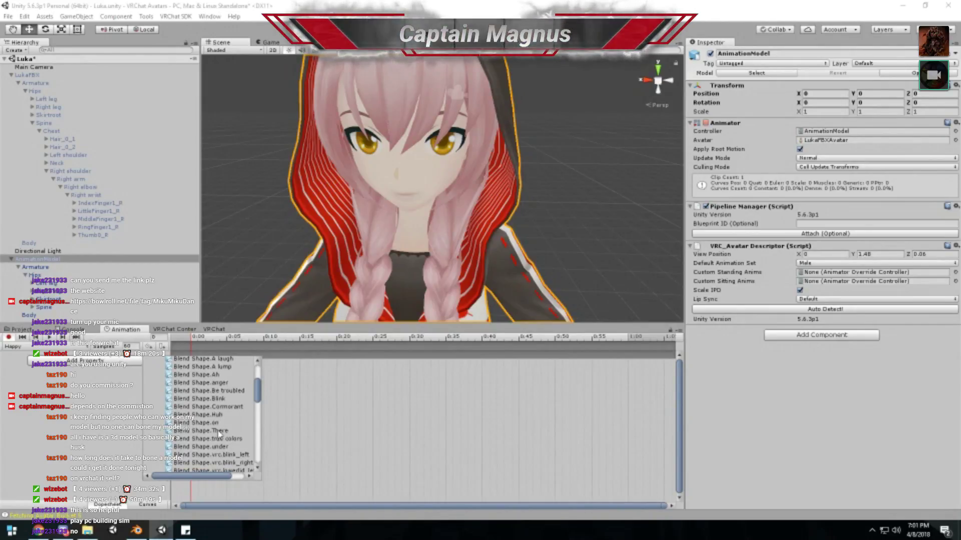
scroll(219, 433, "up", 2)
- Add the anger blend shape of Body's Skinned Mesh Renderer to the Happy clip
left_click(224, 421)
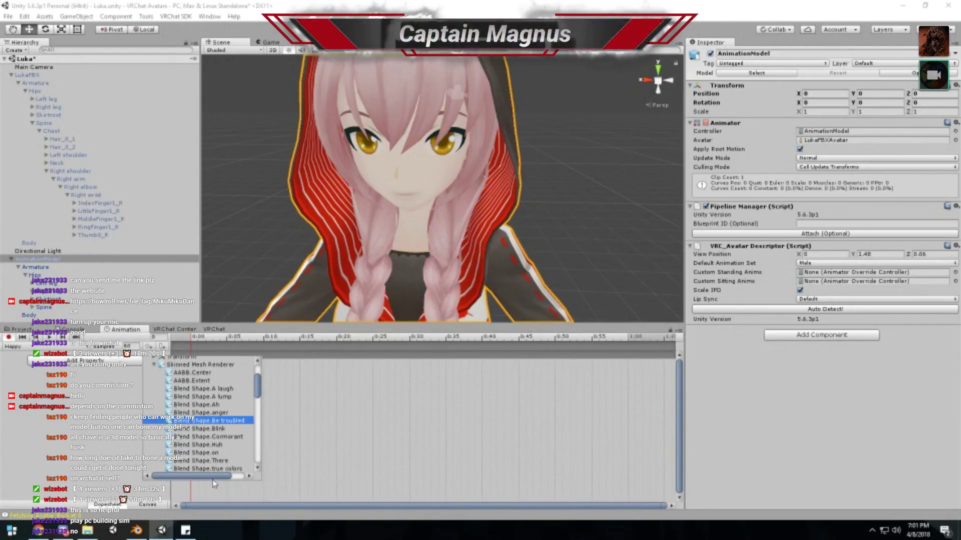
left_click(250, 470)
left_click_drag(225, 482, 243, 480)
left_click(213, 414)
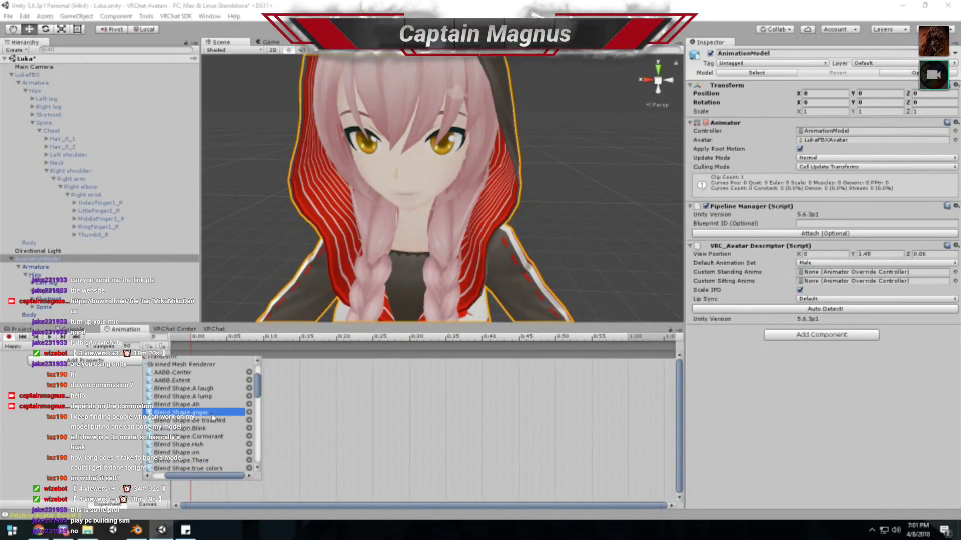
left_click(250, 413)
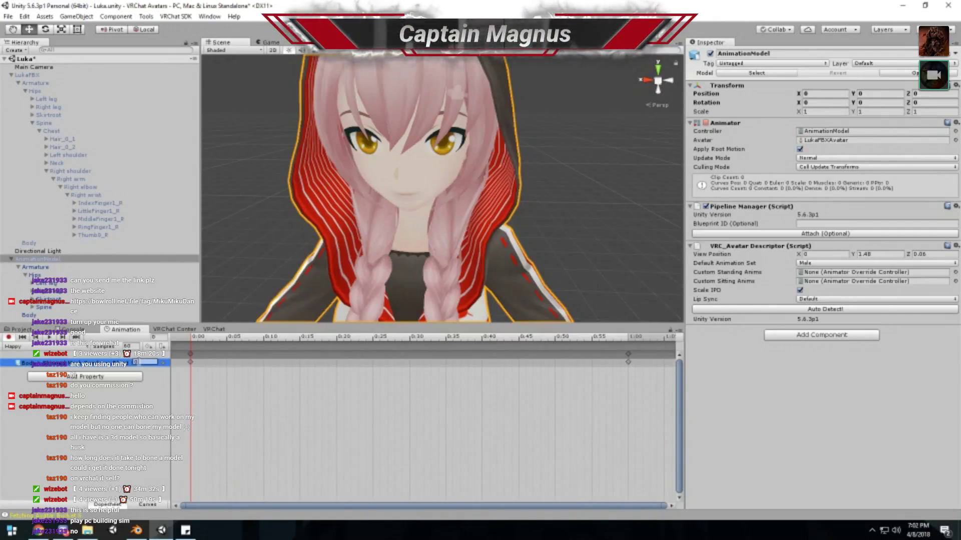
- Set the anger blend shape to 100 at the first frame of the Happy clip
left_click(139, 361)
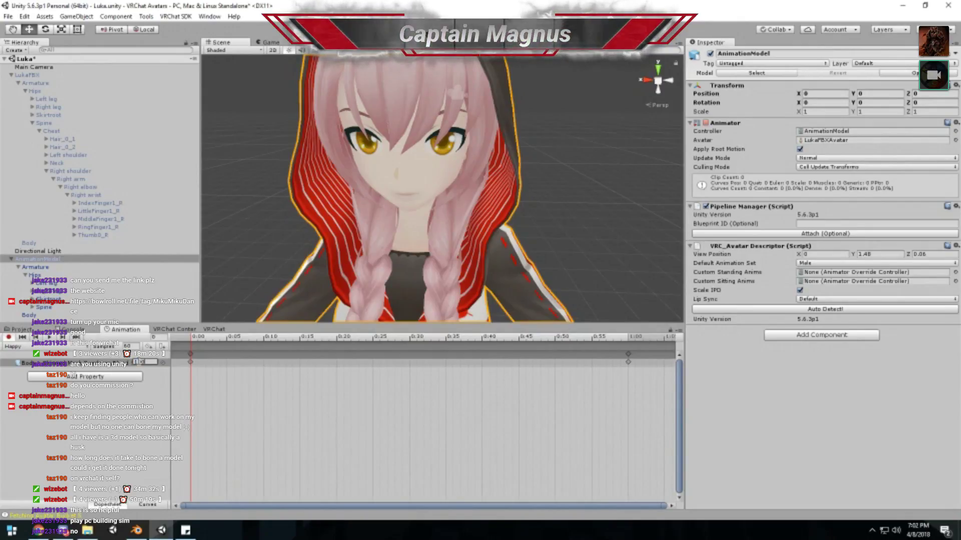
middle_click_drag(335, 102, 367, 126)
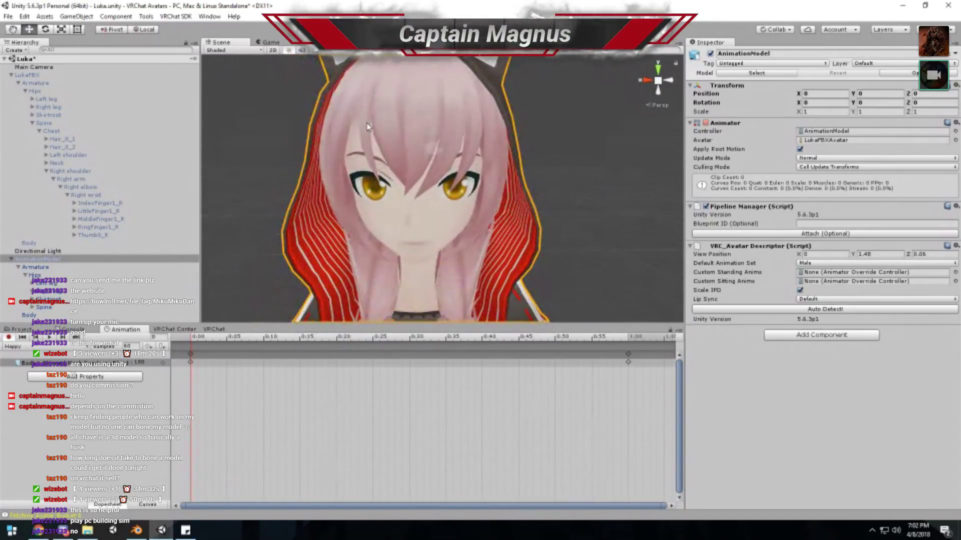
right_click(95, 364)
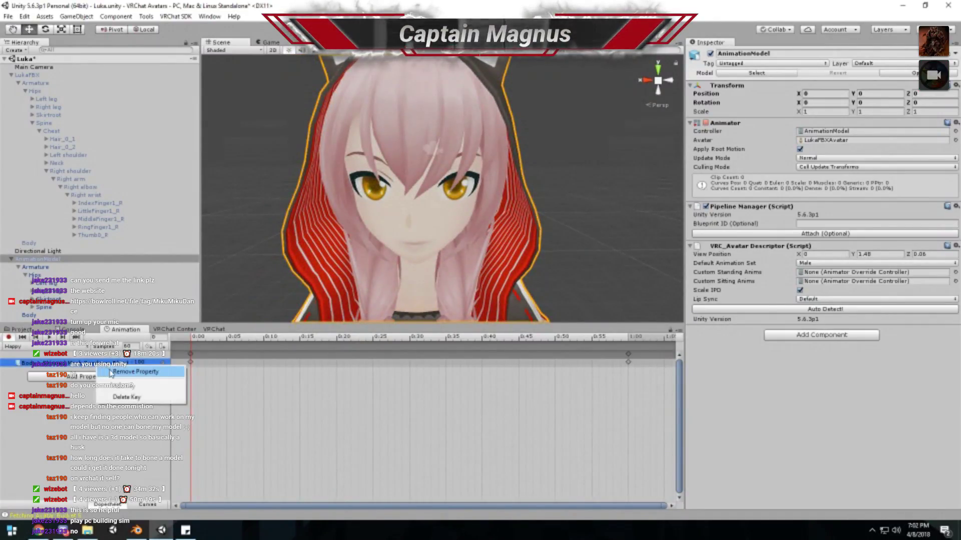
left_click(73, 386)
- Add the under blend shape of Body's Skinned Mesh Renderer to the Happy clip and set it to 100 at the first frame
left_click(74, 380)
left_click(147, 385)
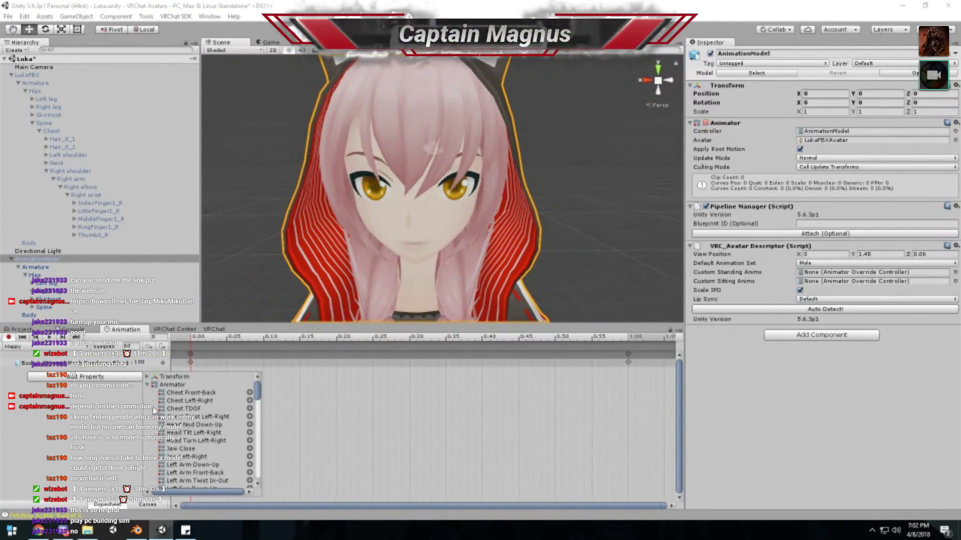
left_click(149, 385)
left_click(161, 441)
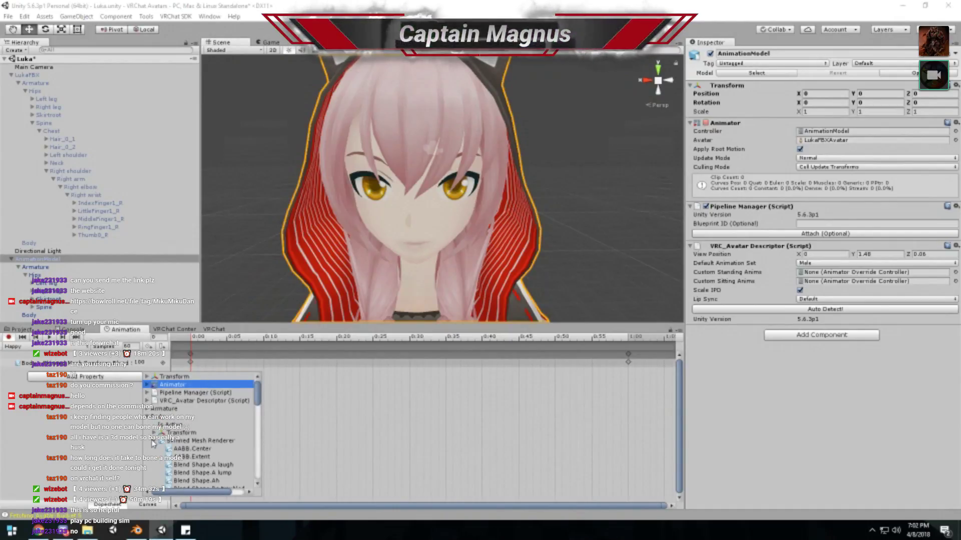
scroll(157, 448, "down", 3)
scroll(175, 454, "down", 2)
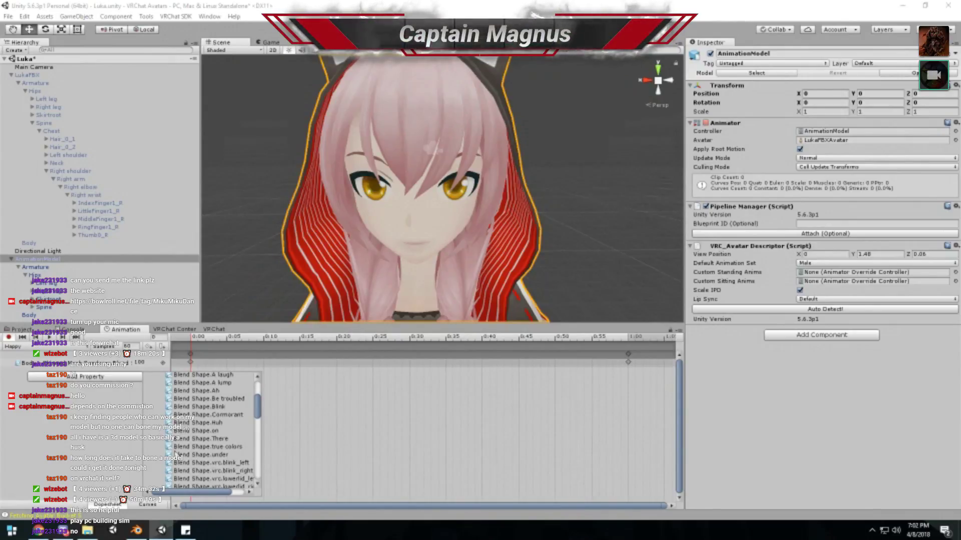
left_click(198, 423)
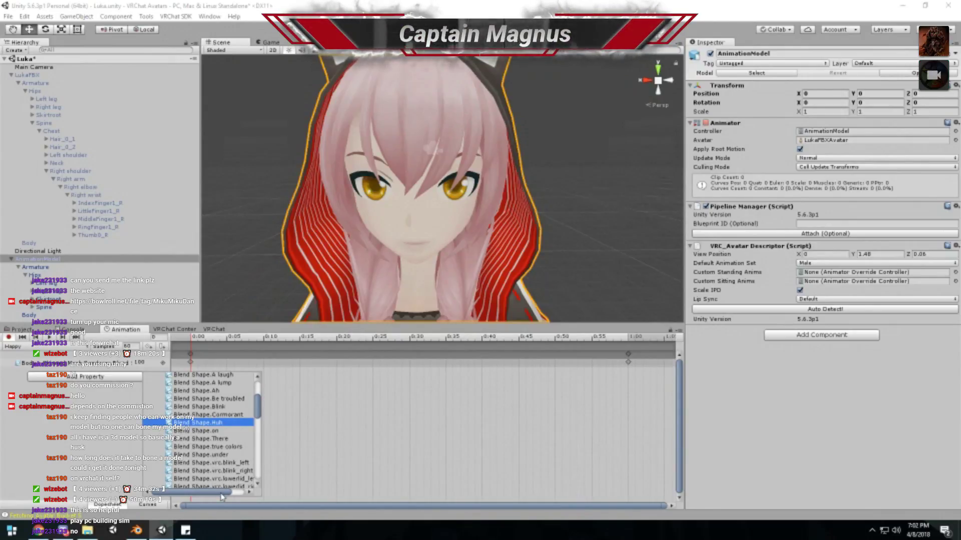
left_click(228, 448)
left_click_drag(222, 492, 242, 492)
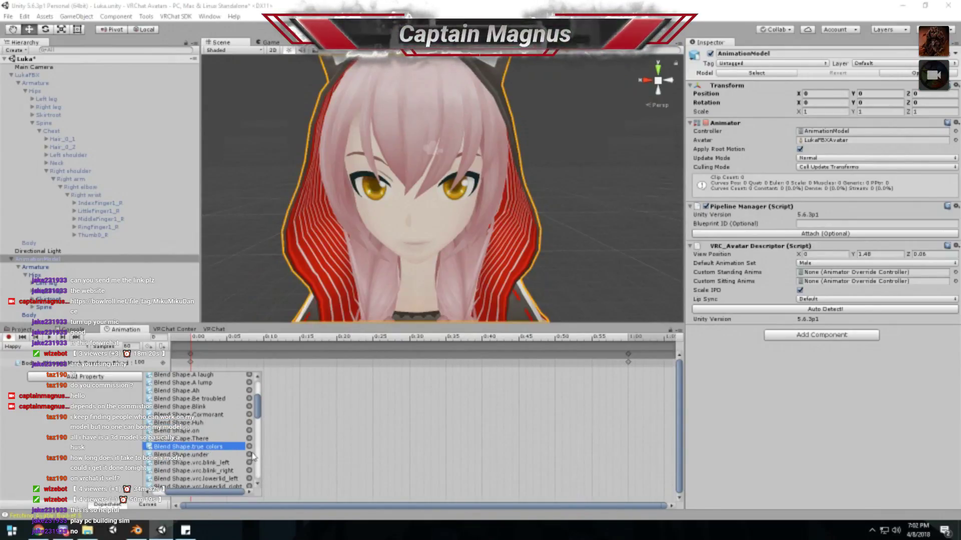
left_click(250, 455)
left_click(140, 371)
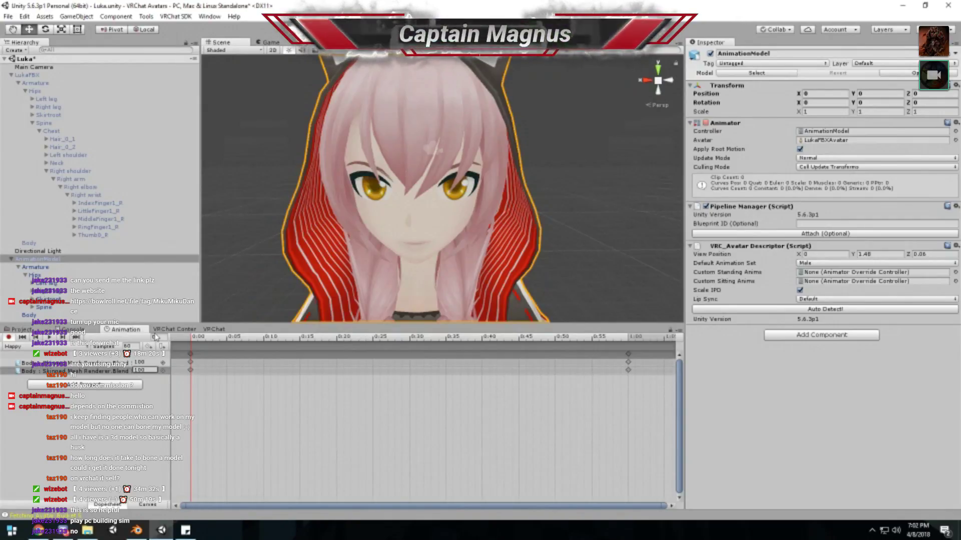
- Examine the Animator properties available for the Happy clip, including the chest, head, arm and left-hand finger movements, and close the list
left_click(95, 387)
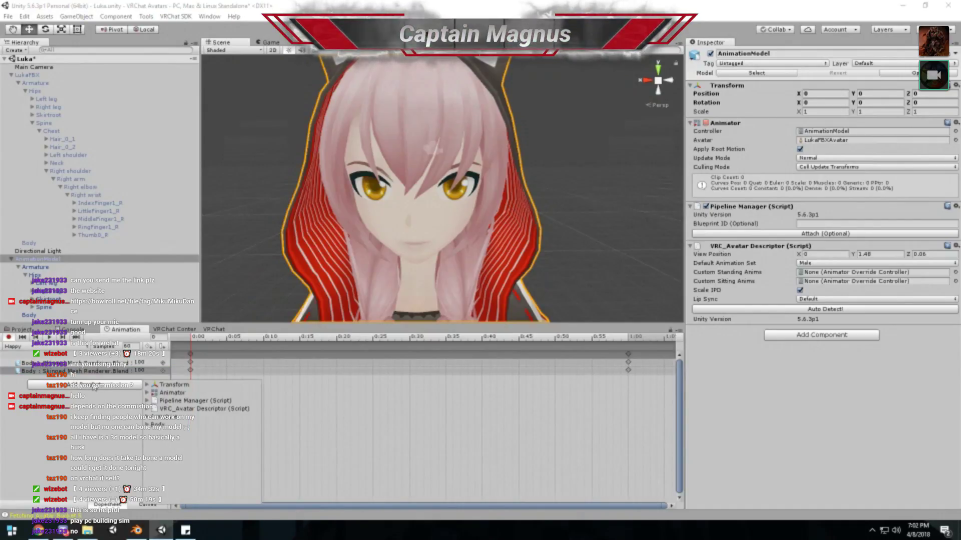
left_click(148, 425)
left_click(148, 425)
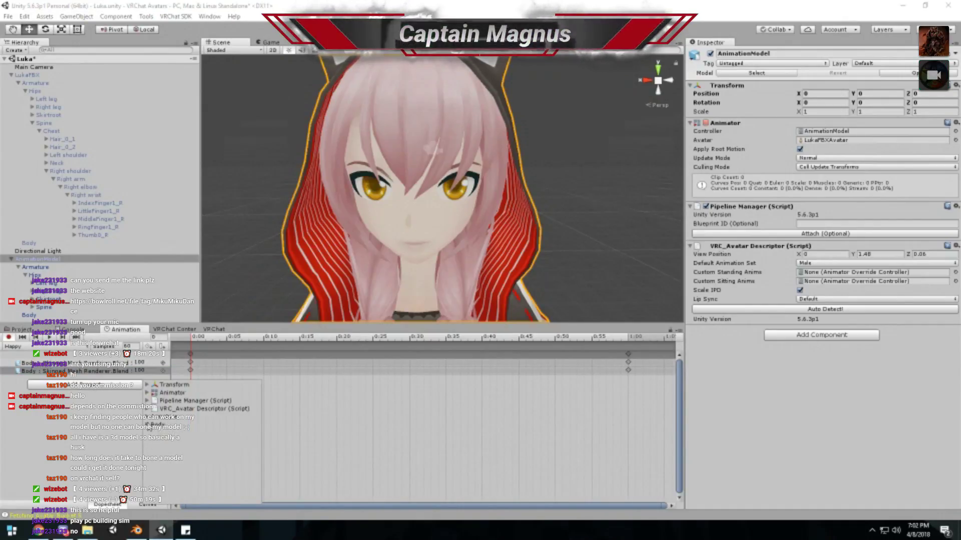
left_click(141, 421)
left_click(113, 385)
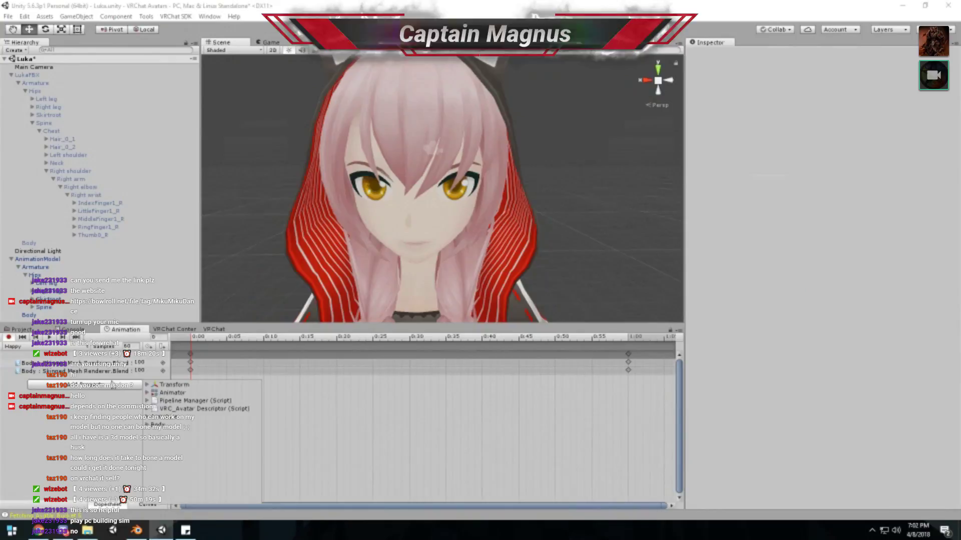
left_click(147, 394)
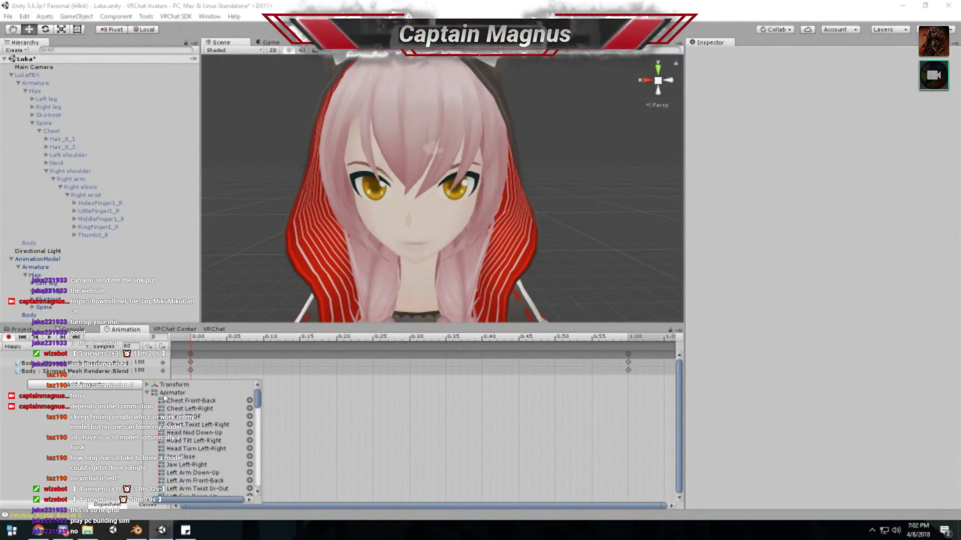
scroll(164, 398, "down", 3)
scroll(164, 398, "up", 3)
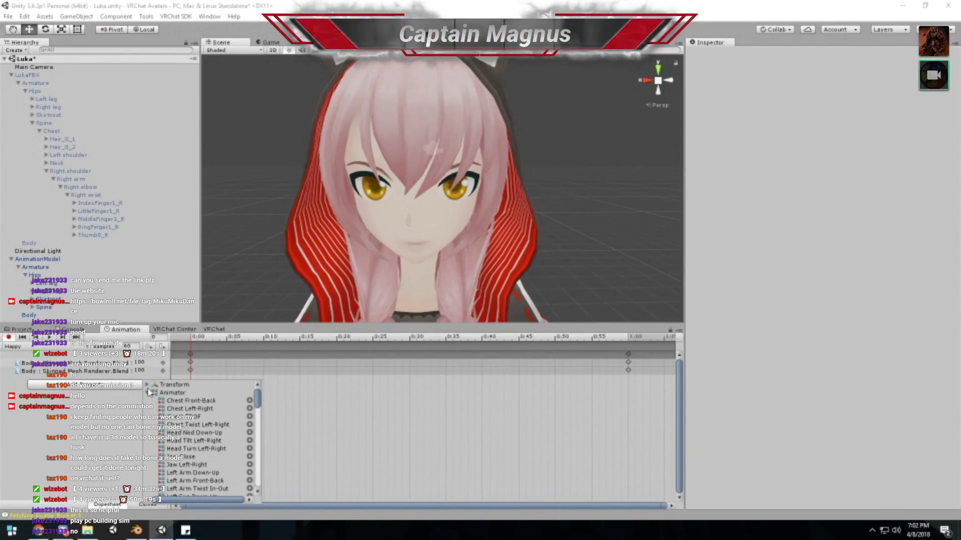
left_click(149, 393)
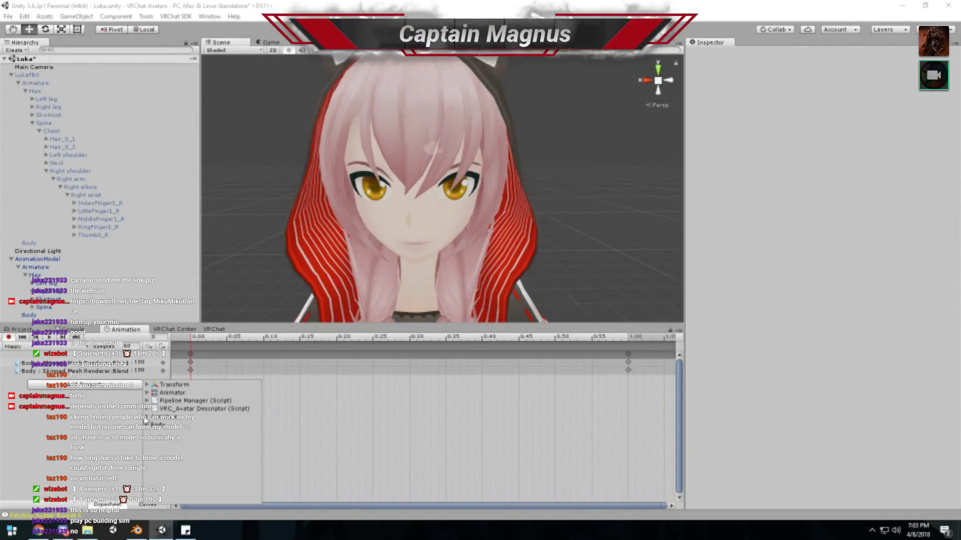
left_click(146, 417)
left_click(146, 416)
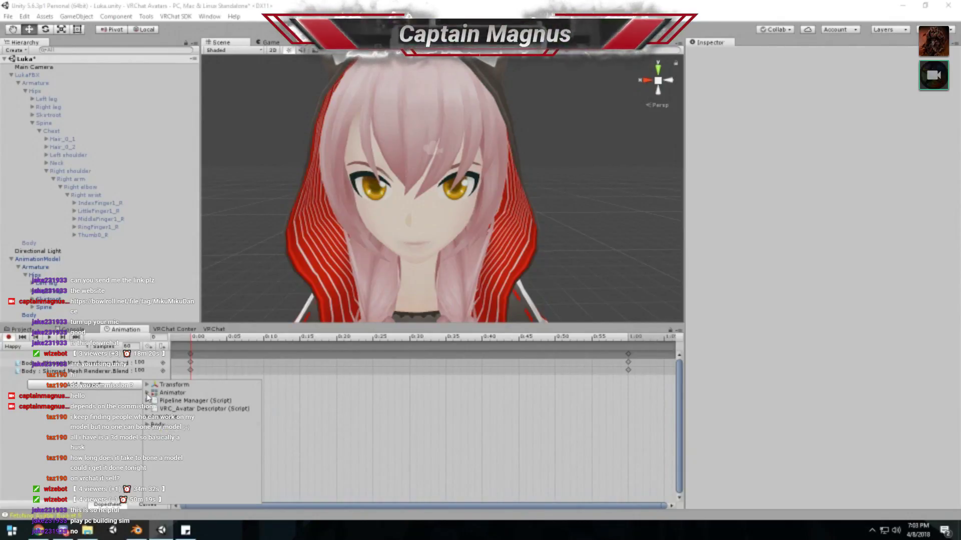
left_click(147, 394)
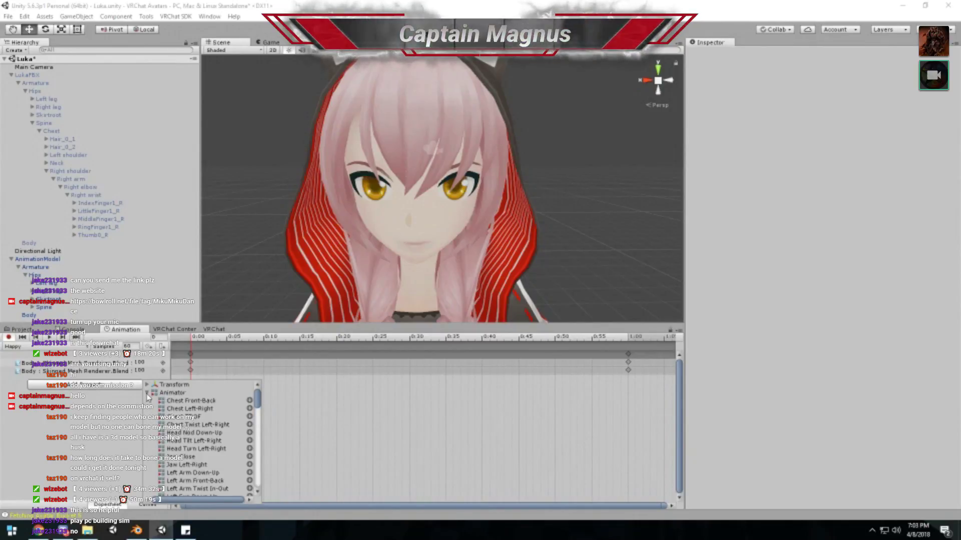
scroll(150, 397, "down", 5)
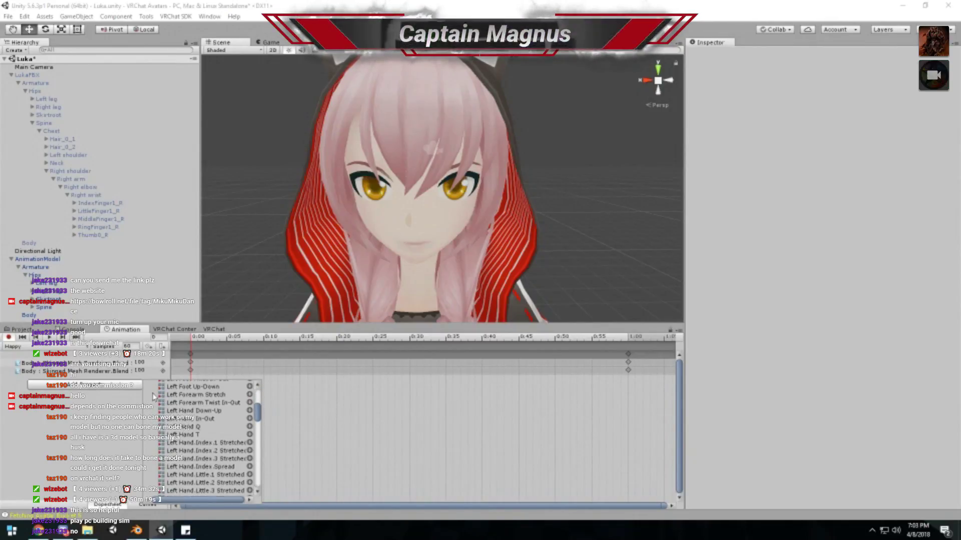
left_click(303, 208)
- Add the Animator's Right Hand.Index.1 Stretched property to the Happy clip, with the model's right hand framed in the scene
right_click_drag(368, 122, 340, 200)
scroll(353, 215, "down", 5)
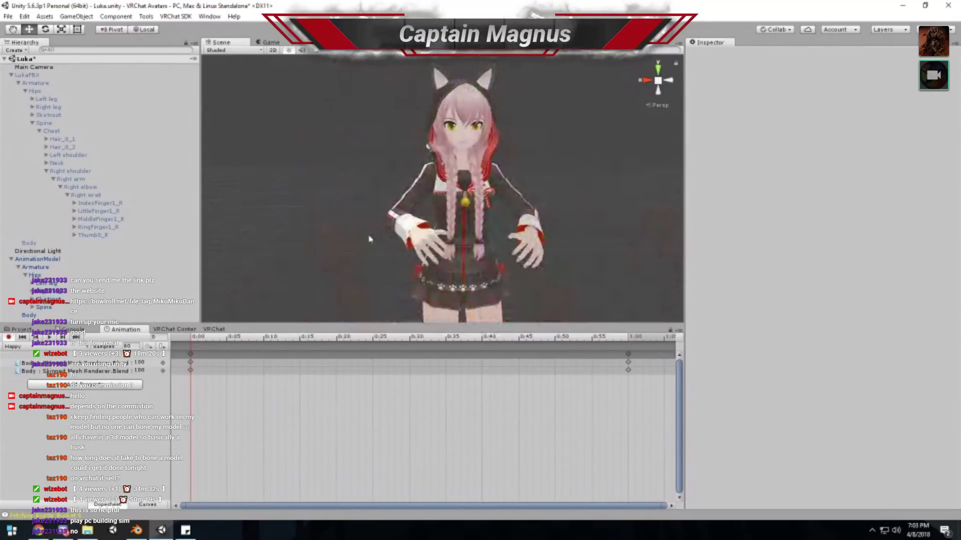
scroll(366, 250, "up", 4)
scroll(400, 240, "up", 3)
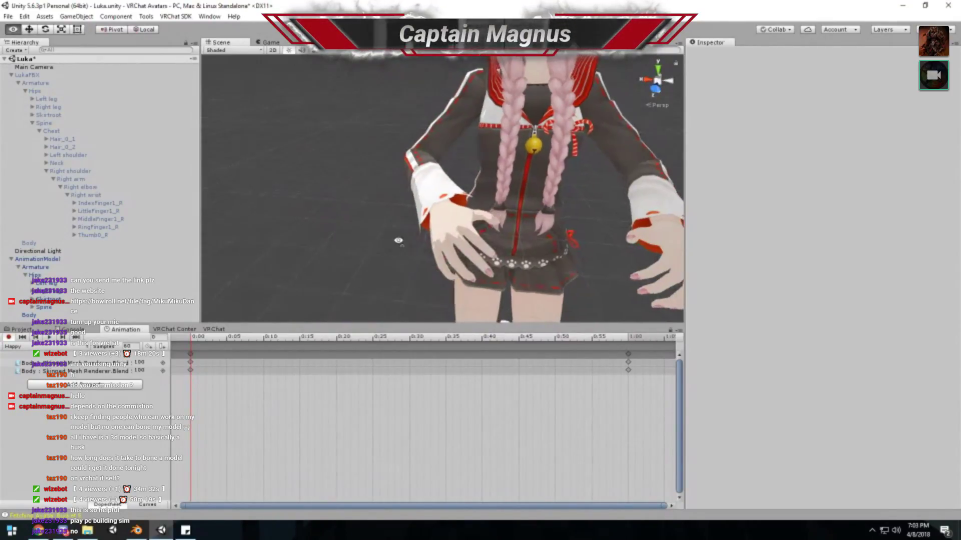
left_click_drag(397, 241, 288, 239, "alt")
middle_click_drag(515, 185, 527, 189)
left_click_drag(527, 190, 454, 223, "alt")
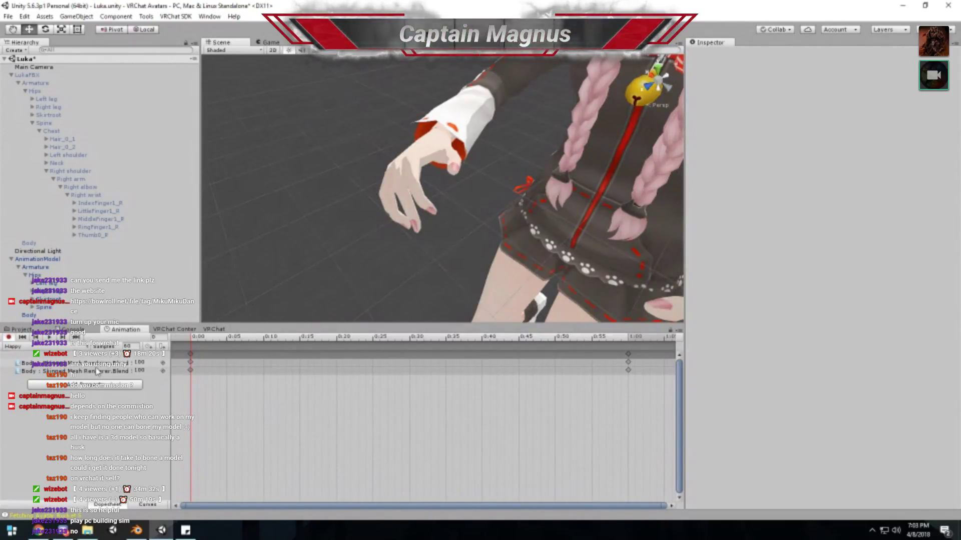
left_click(85, 389)
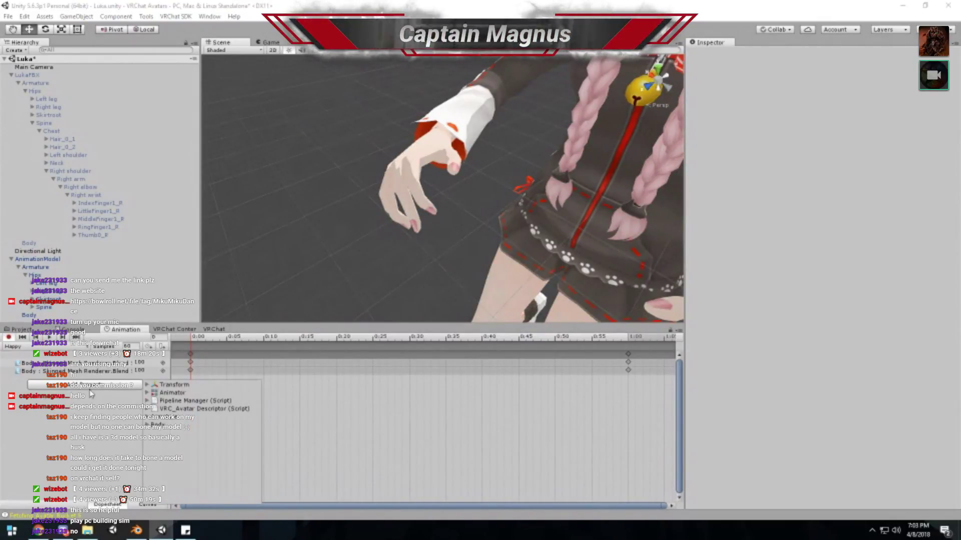
left_click(145, 397)
scroll(191, 415, "down", 20)
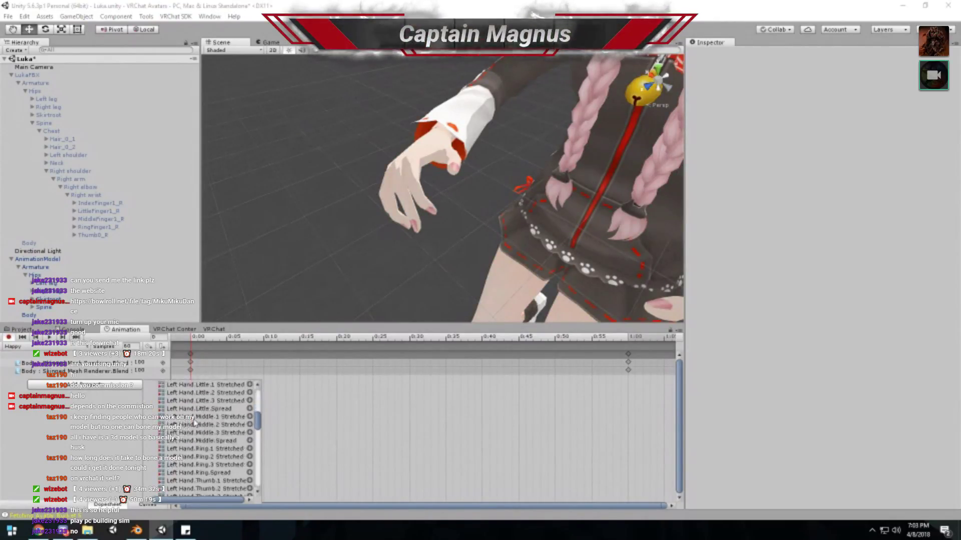
scroll(195, 423, "down", 15)
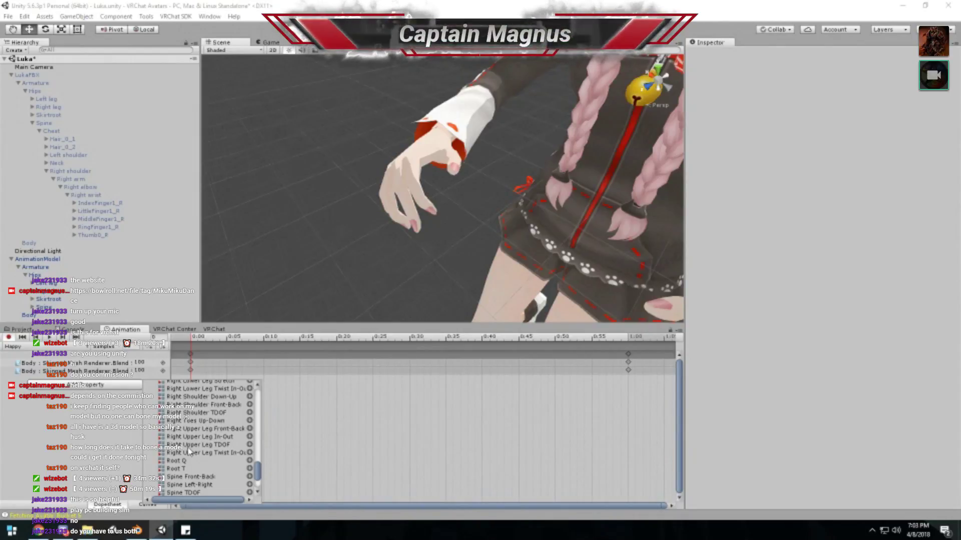
scroll(214, 458, "up", 5)
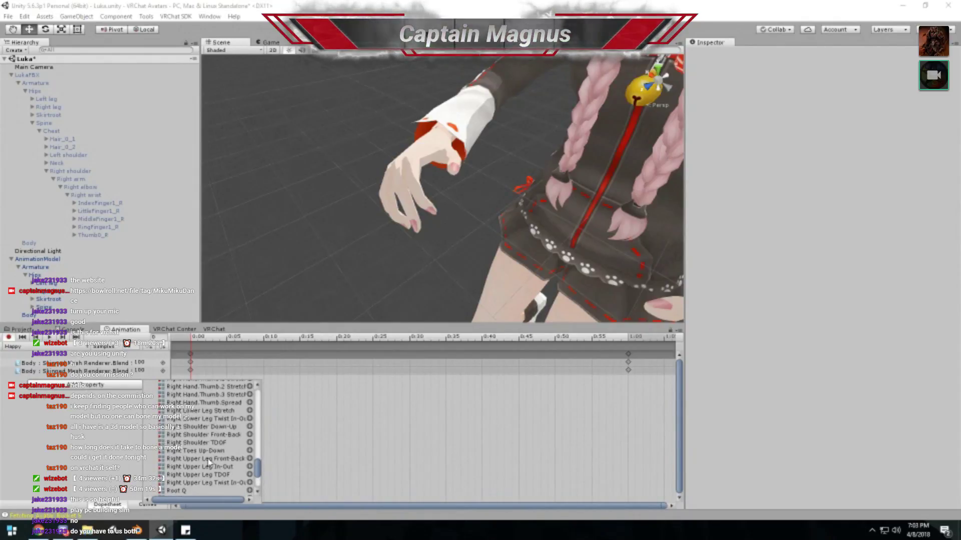
scroll(209, 460, "up", 4)
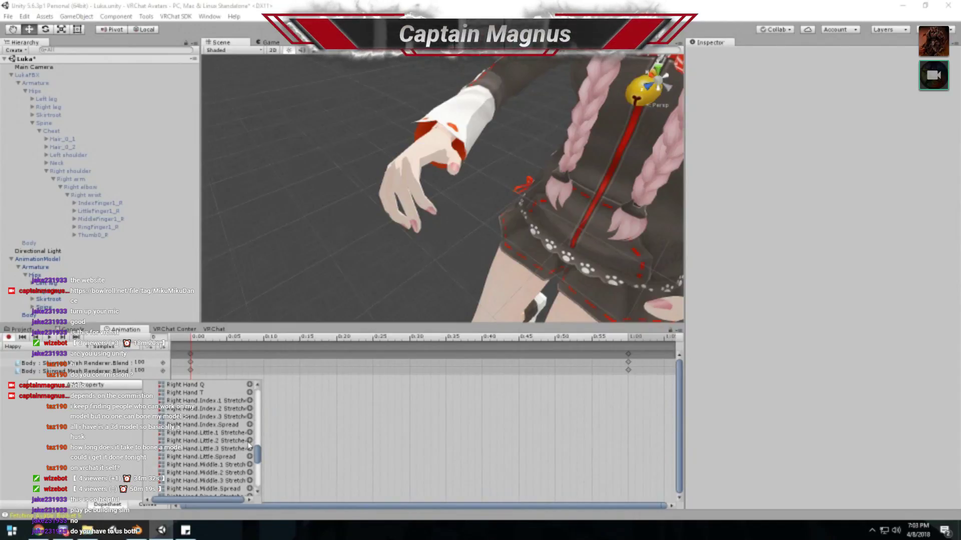
left_click(252, 402)
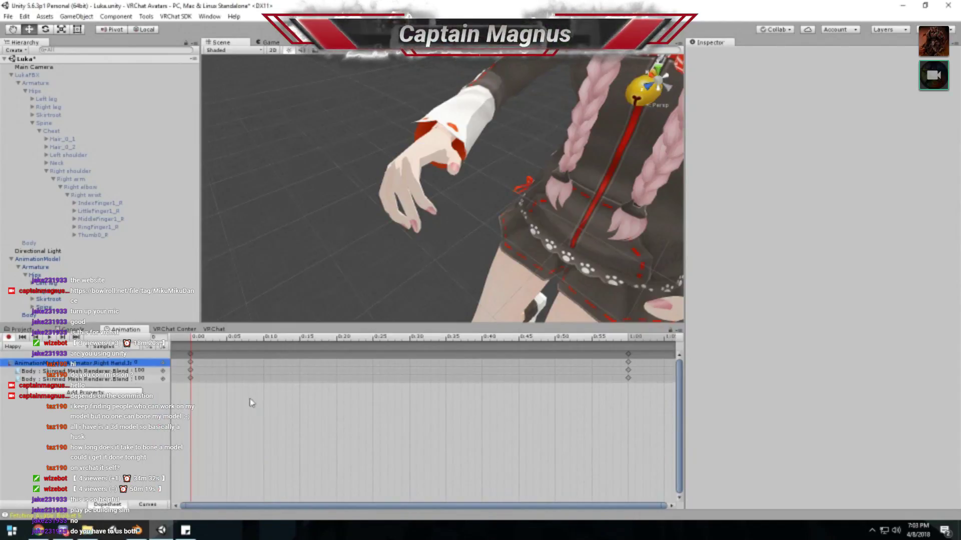
- Add the Animator's Right Hand.Index.2 Stretched and Right Hand.Index.3 Stretched properties to the Happy clip
left_click(107, 395)
left_click(148, 400)
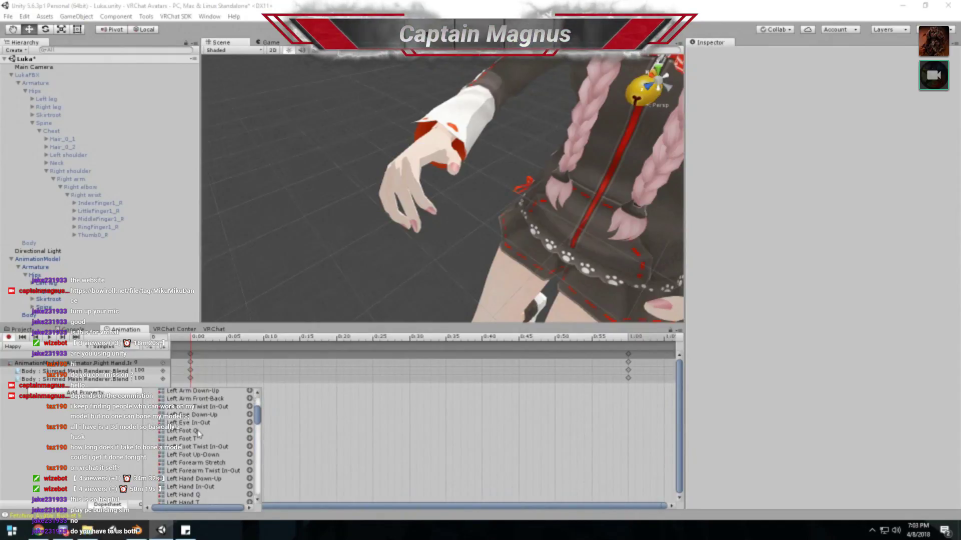
scroll(199, 435, "down", 10)
scroll(198, 435, "down", 9)
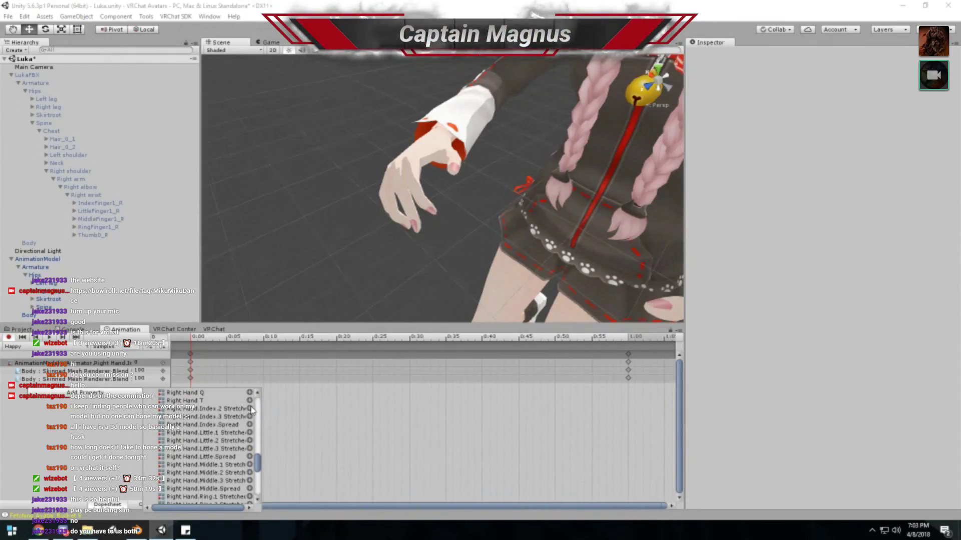
left_click(249, 408)
left_click(132, 400)
left_click(150, 409)
scroll(211, 441, "down", 18)
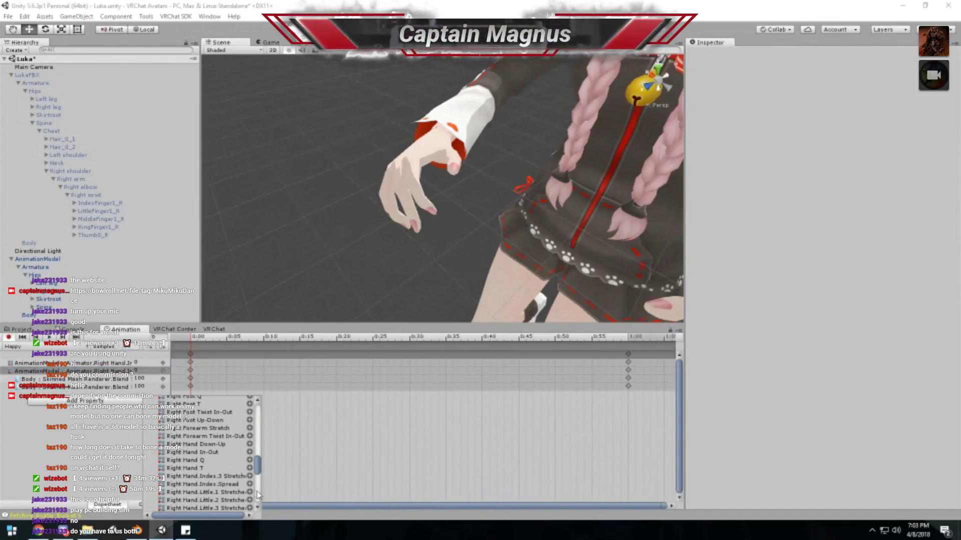
left_click(249, 476)
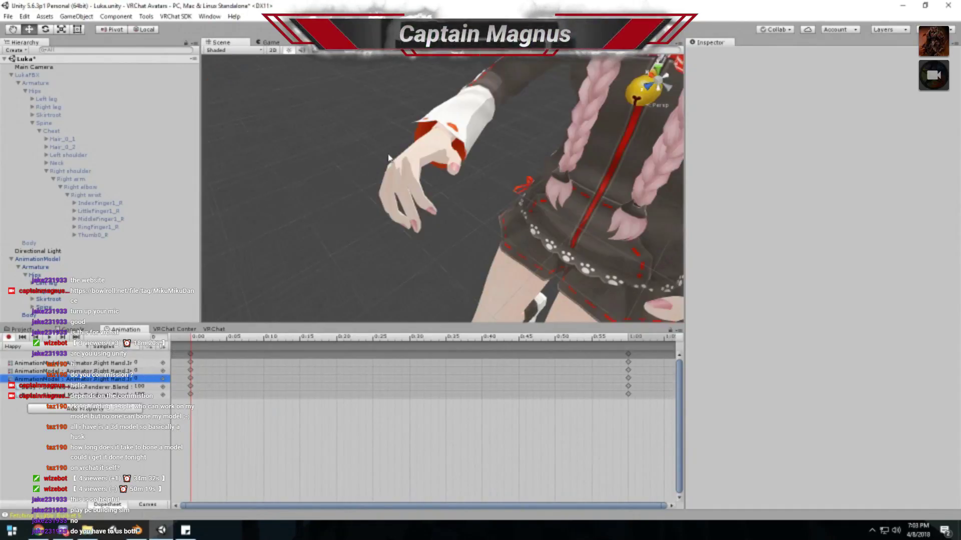
- Set all three right index finger Stretched properties to -0.8 at the first frame of the Happy clip
left_click_drag(387, 156, 384, 171, "alt")
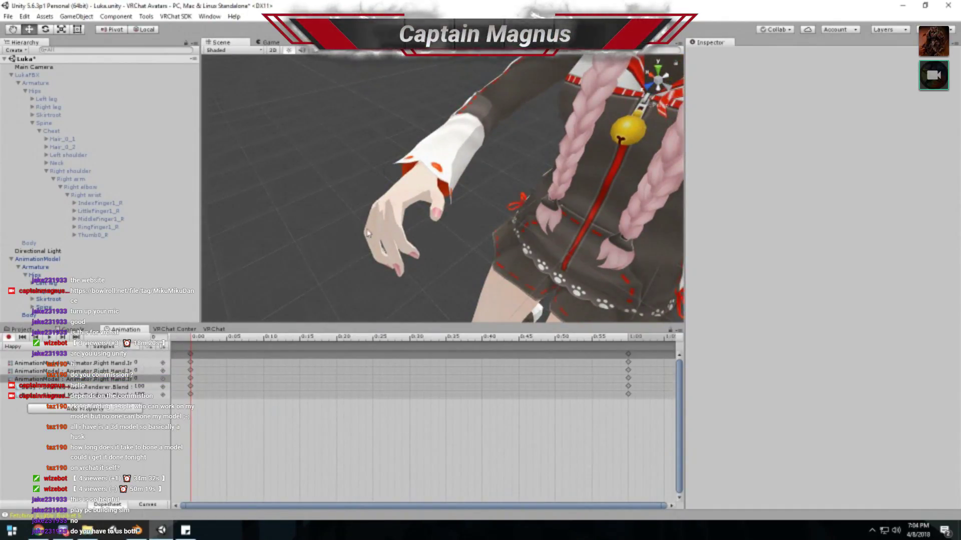
left_click(144, 361)
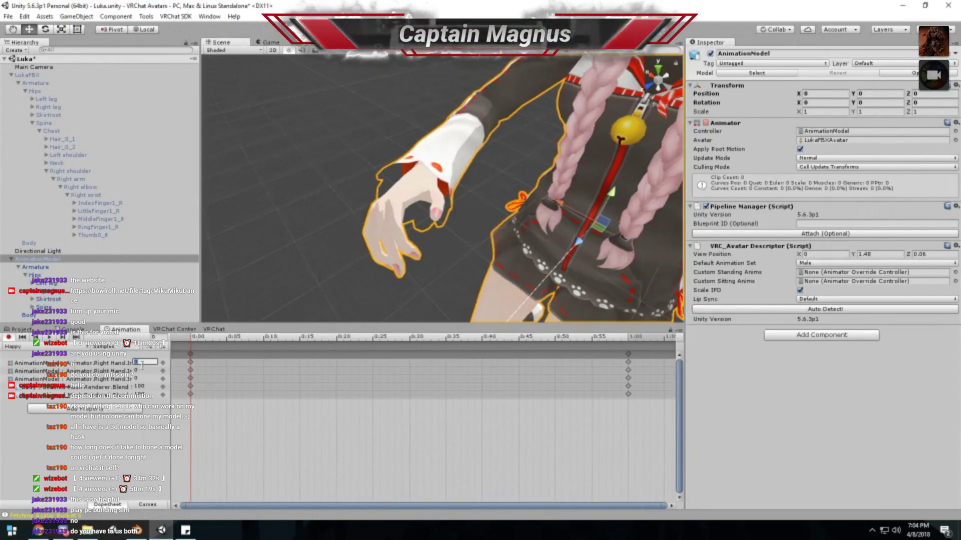
type("1")
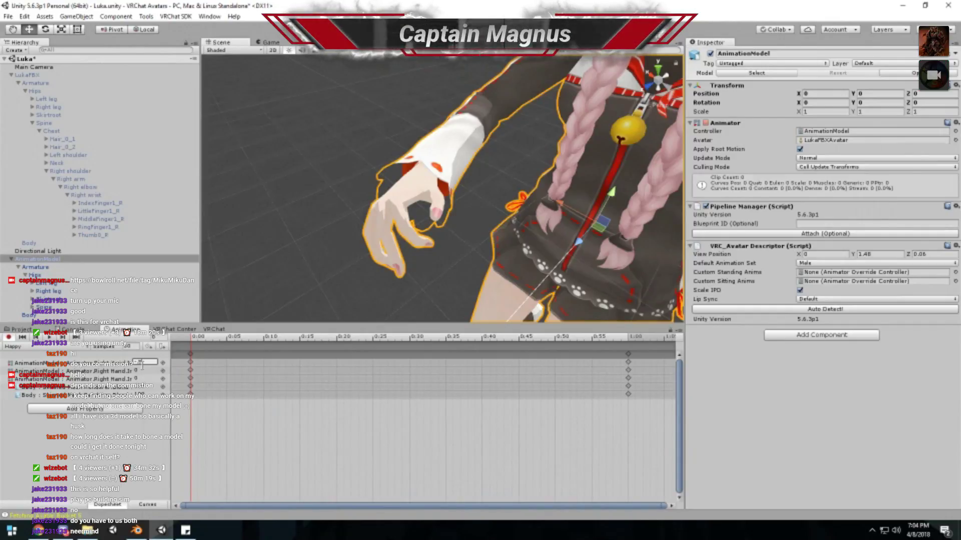
left_click(139, 371)
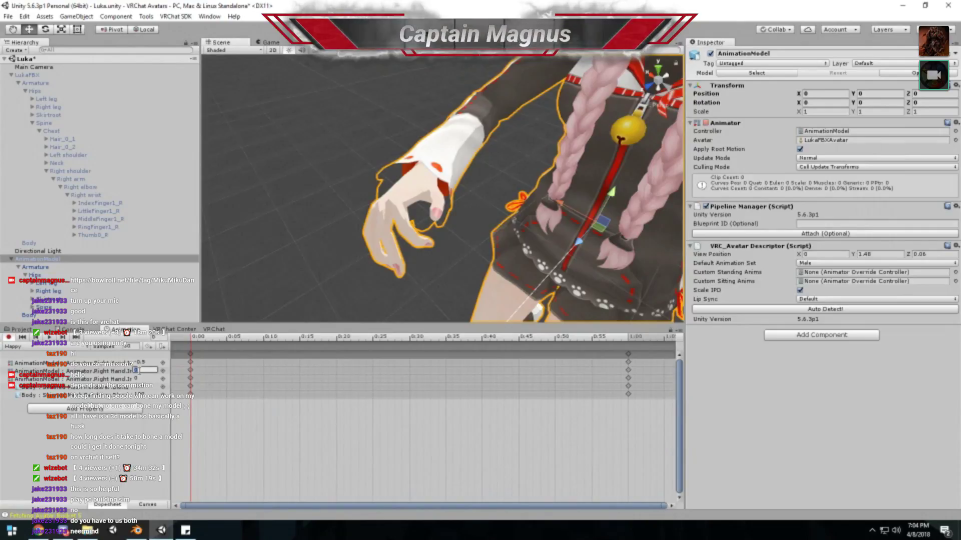
type("0.5")
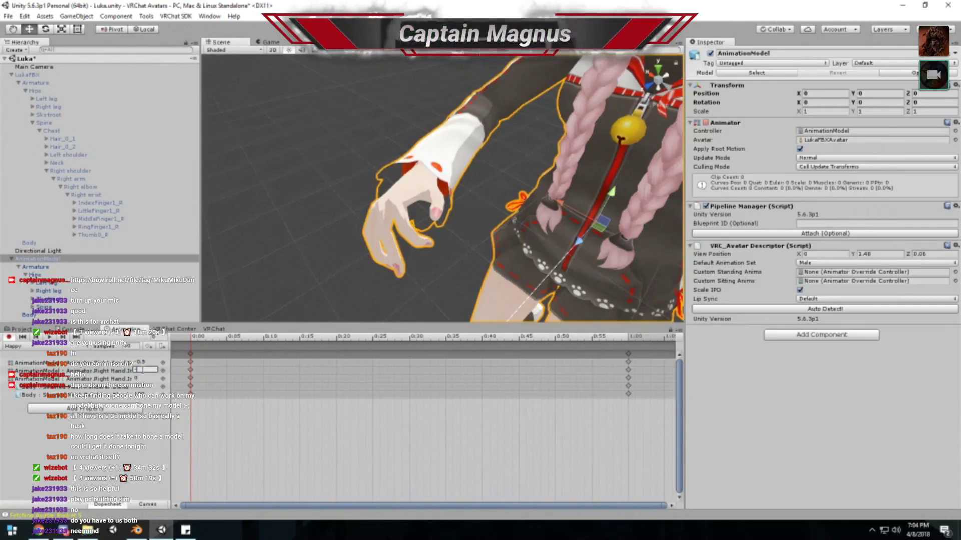
type(".5")
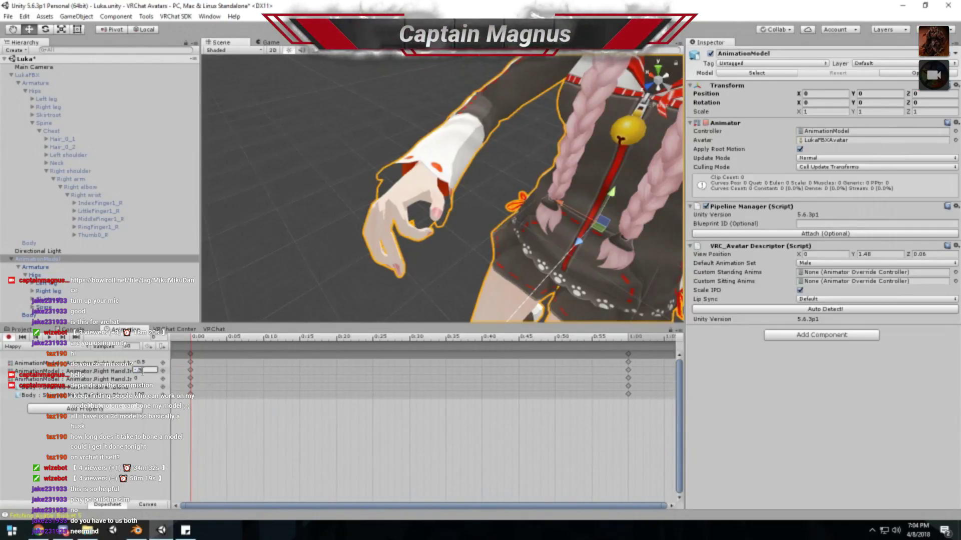
left_click(145, 379)
type("-.5")
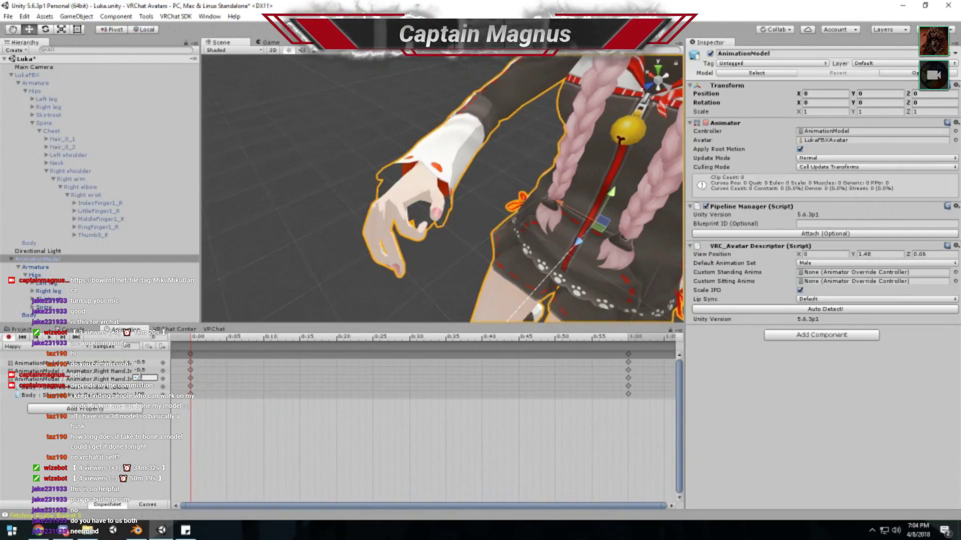
left_click(143, 370)
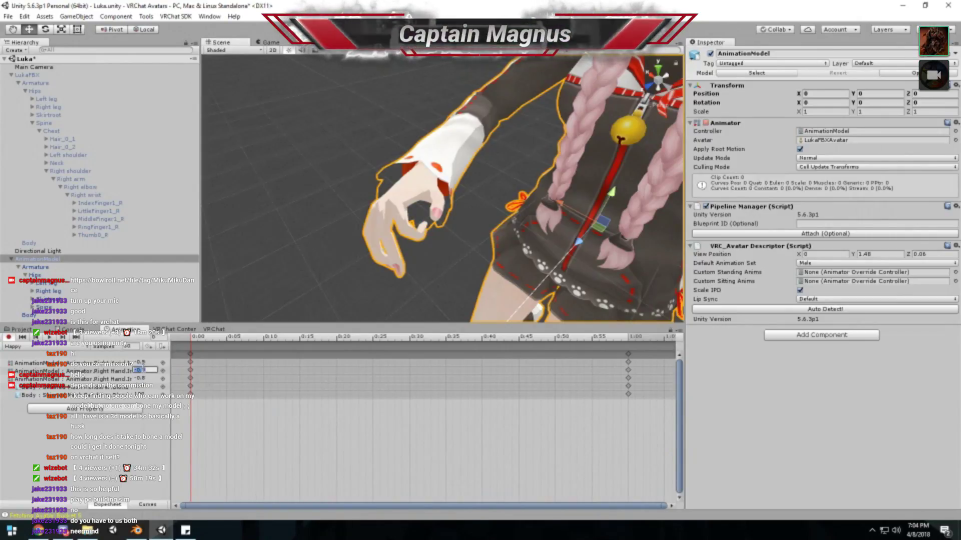
type("-.8")
left_click(146, 362)
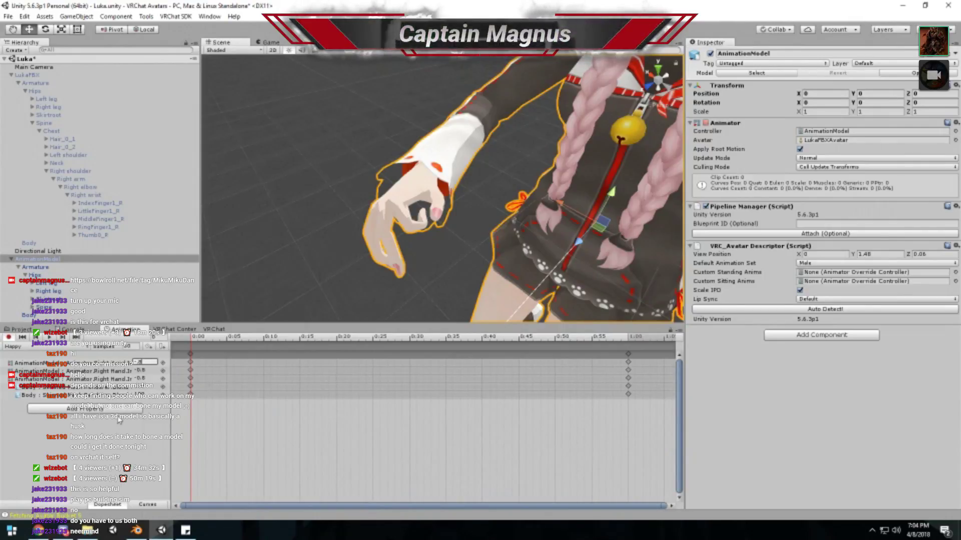
- Add the Animator's Right Hand.Ring.1 Stretched and Right Hand.Middle.1 Stretched properties to the Happy clip
left_click(118, 409)
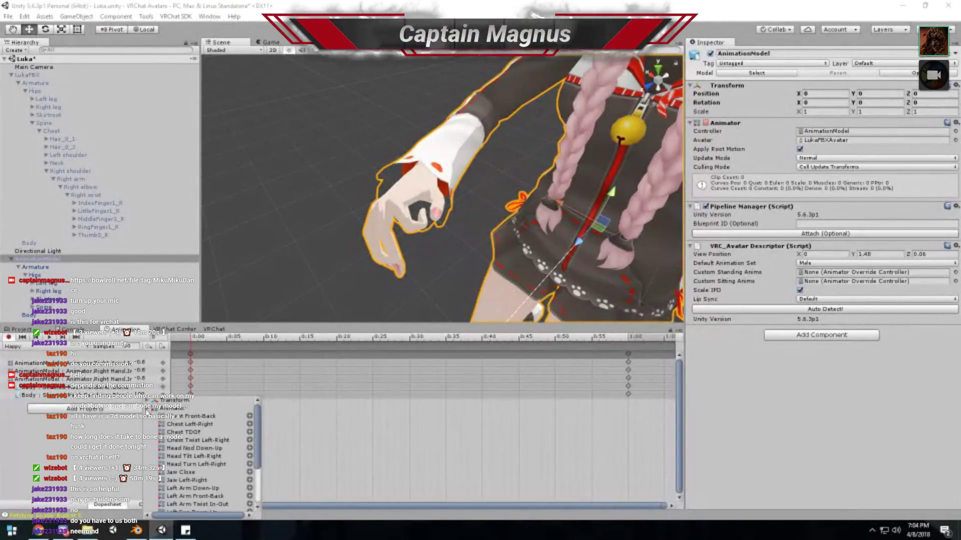
scroll(152, 420, "down", 15)
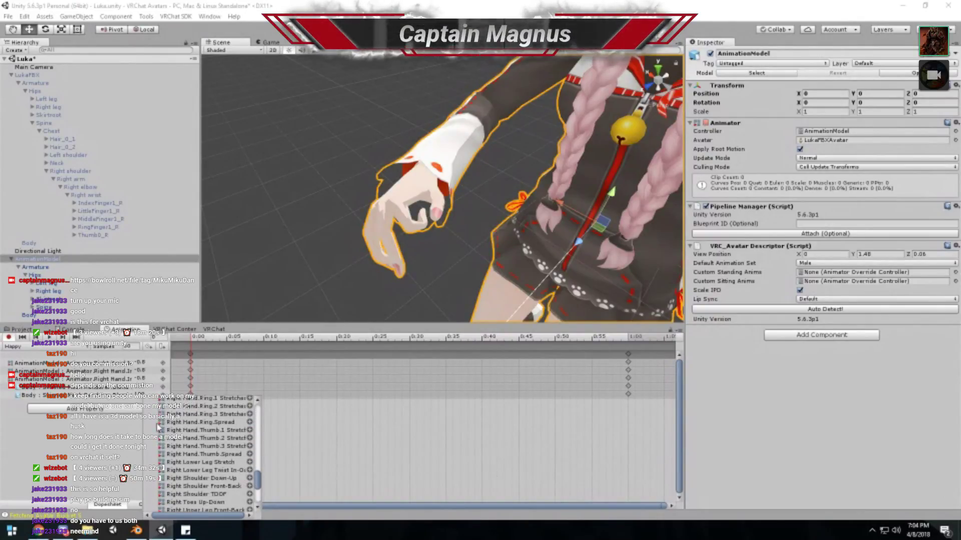
scroll(157, 425, "up", 1)
left_click(249, 428)
left_click(125, 421)
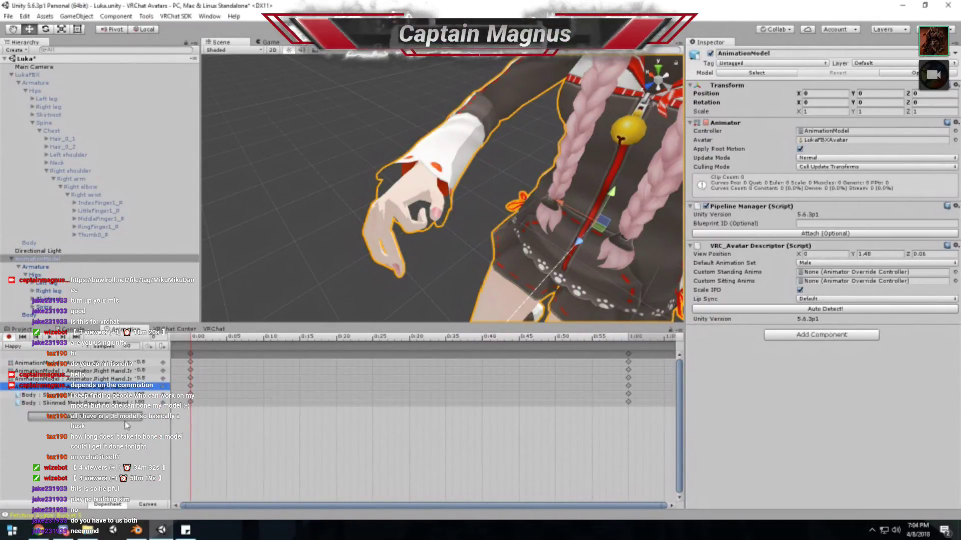
left_click(127, 423)
left_click(150, 409)
scroll(170, 446, "down", 10)
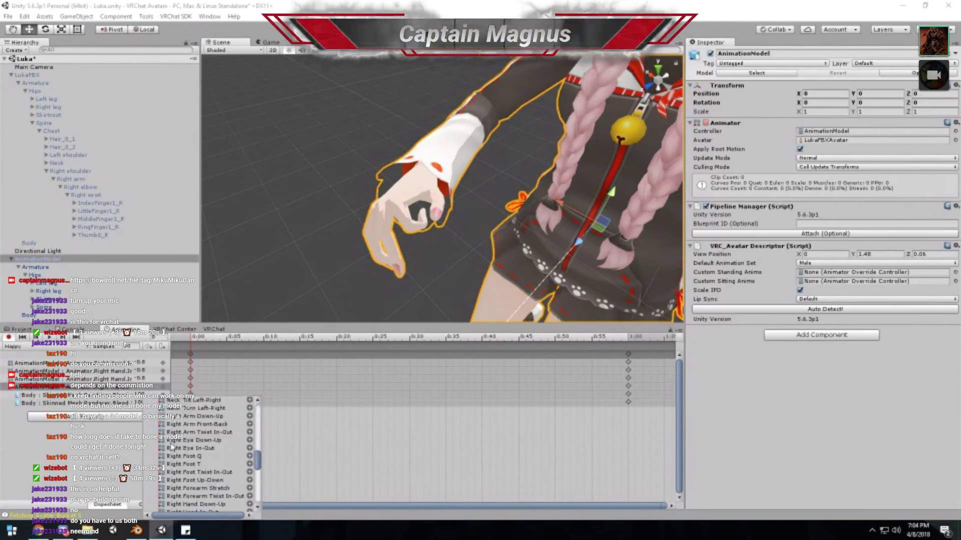
scroll(172, 446, "down", 7)
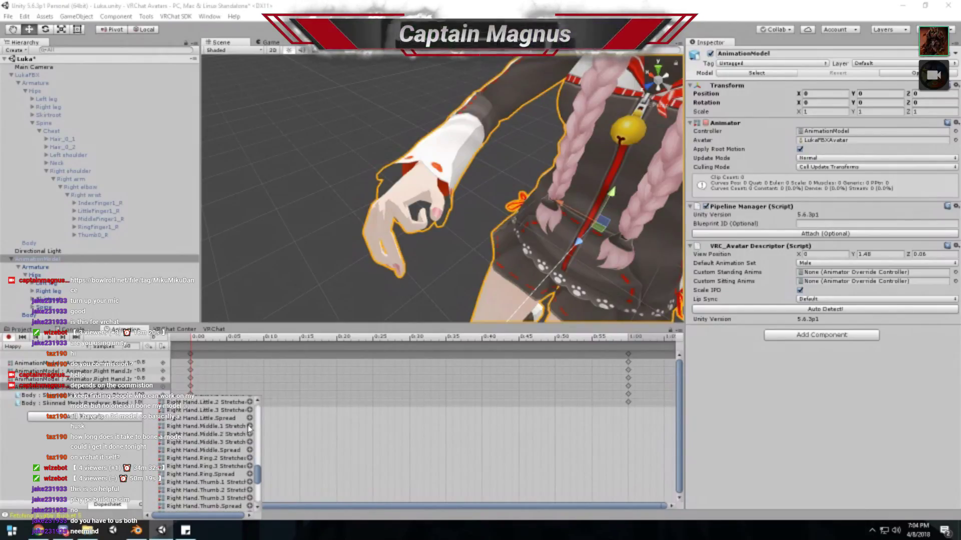
left_click(250, 429)
- Add the Animator's Right Hand.Little.1 Stretched and Right Hand.Middle.2 Stretched properties to the Happy clip
left_click(128, 427)
left_click(150, 409)
scroll(214, 468, "down", 4)
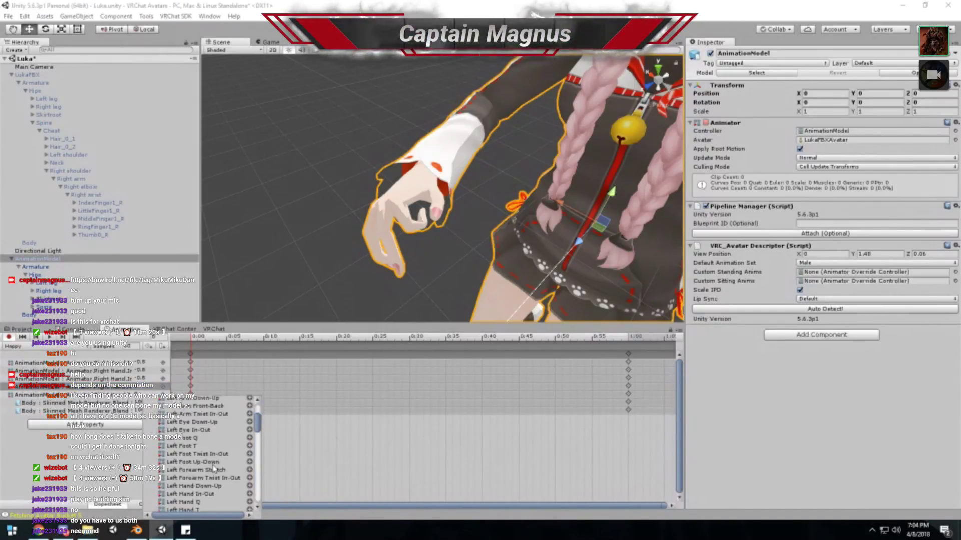
scroll(214, 469, "down", 15)
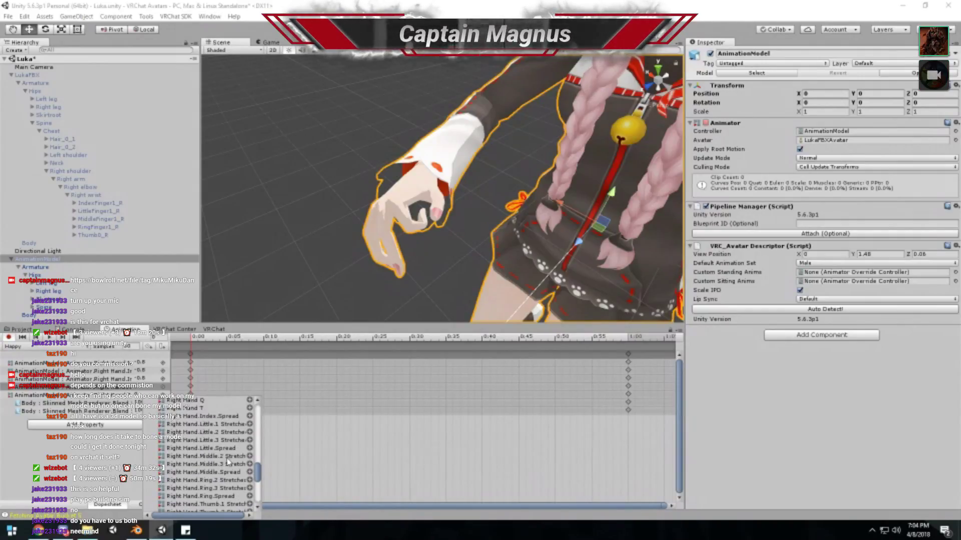
left_click(250, 432)
left_click(134, 433)
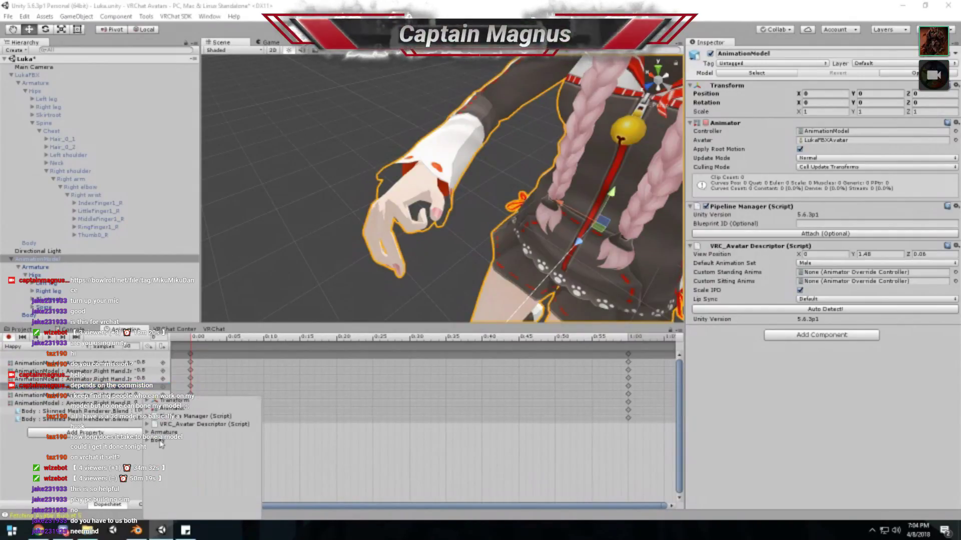
left_click(146, 409)
scroll(173, 463, "down", 16)
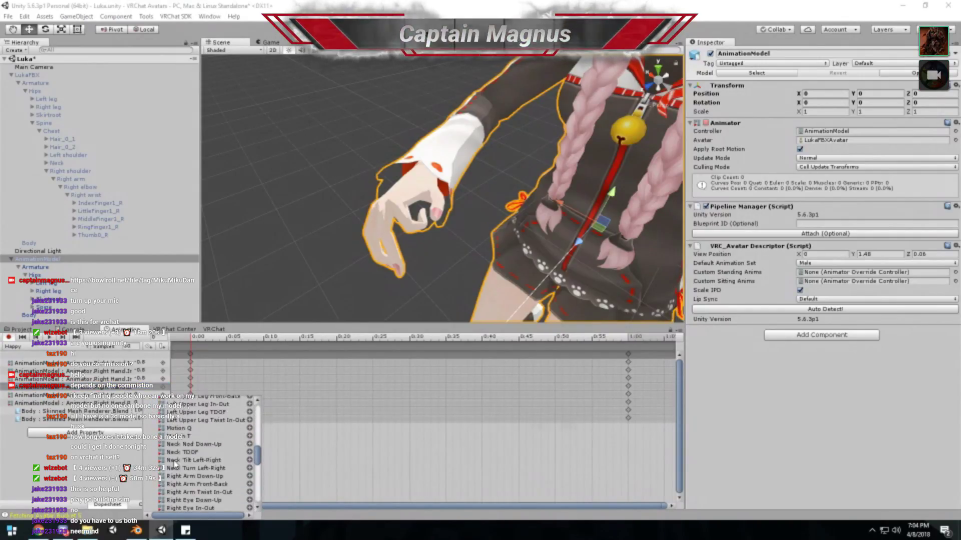
left_click(250, 422)
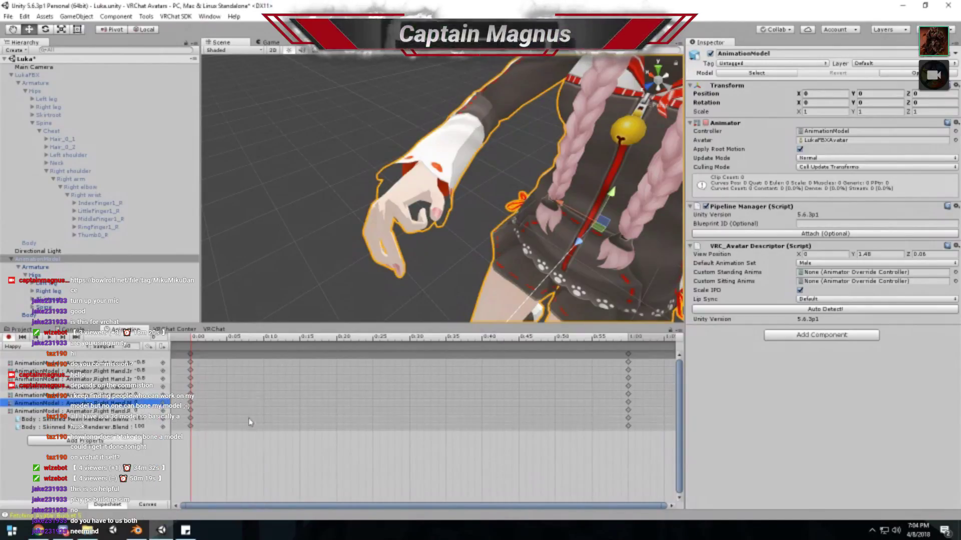
- Add the Animator's Right Hand.Little.2 Stretched and Right Hand.Little.3 Stretched properties to the Happy clip
left_click(105, 445)
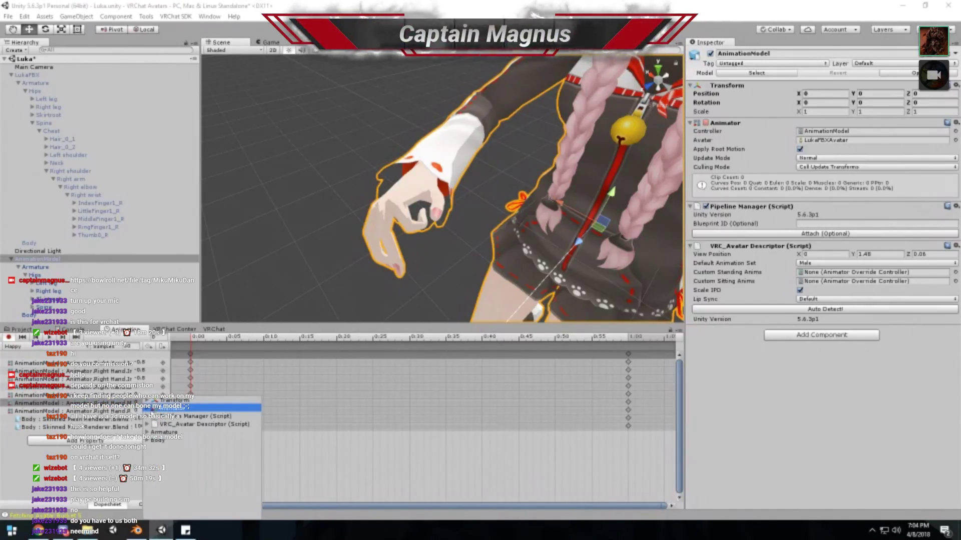
left_click(150, 407)
scroll(181, 452, "down", 10)
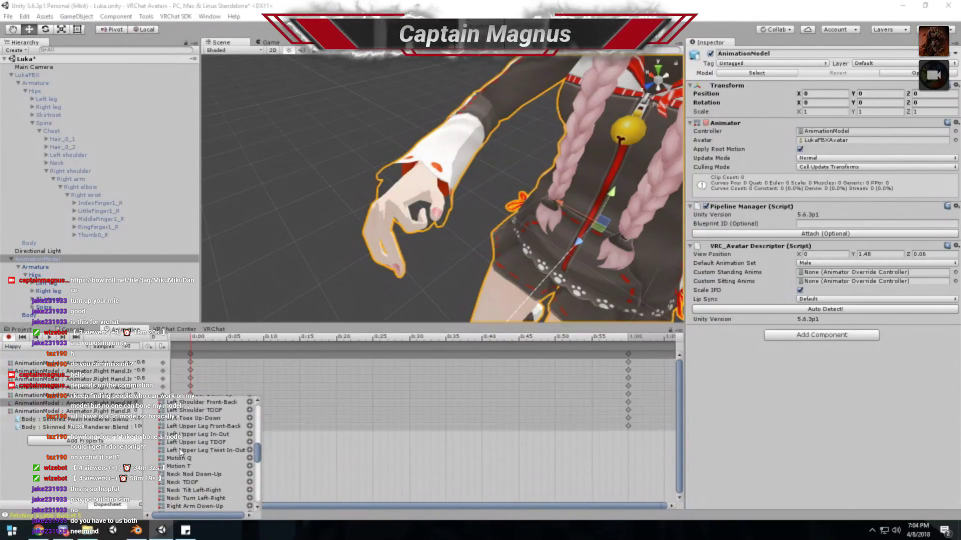
scroll(180, 452, "down", 15)
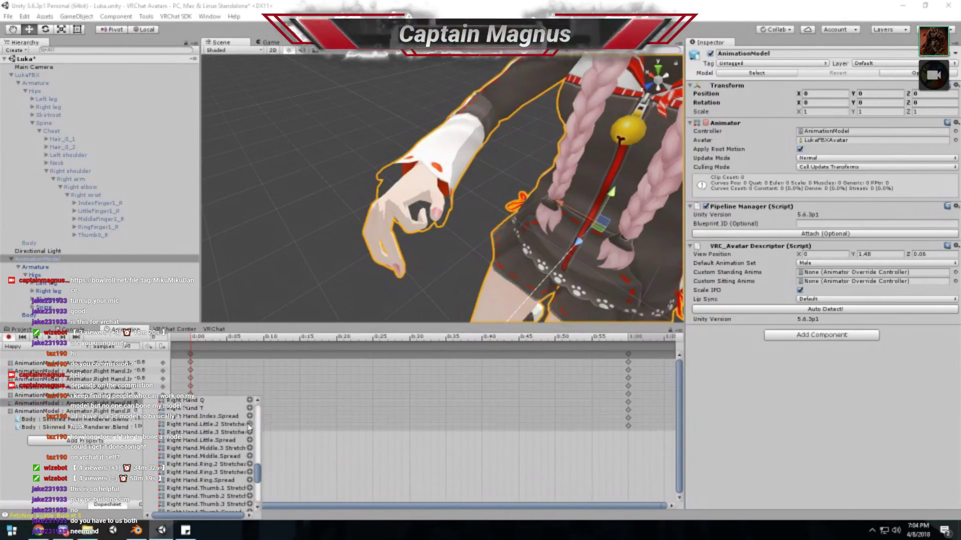
left_click(250, 424)
left_click(150, 409)
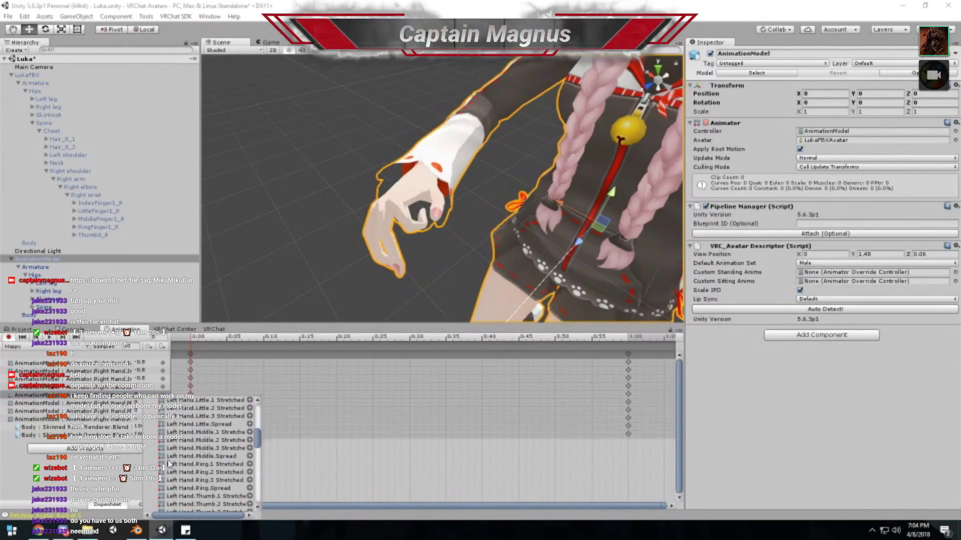
scroll(167, 463, "down", 15)
scroll(168, 463, "down", 3)
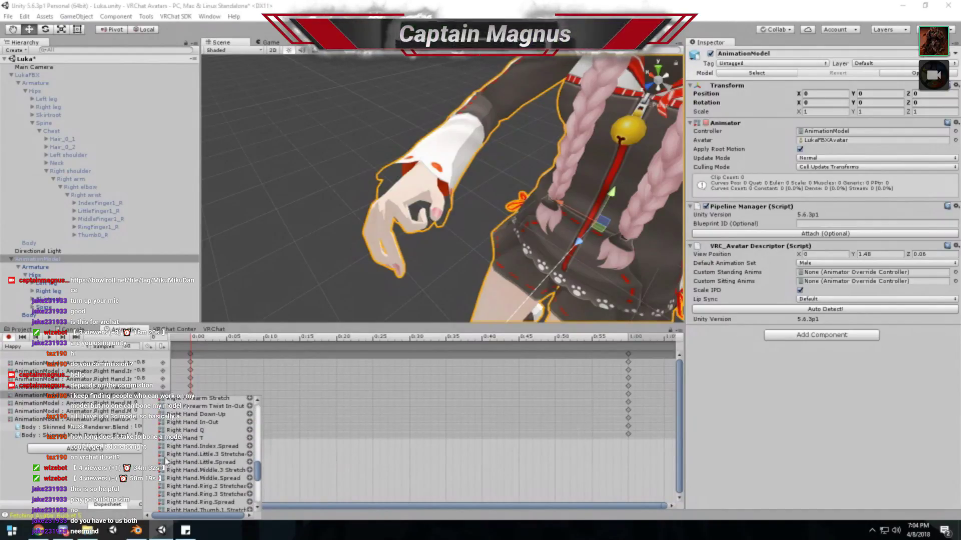
left_click(246, 457)
- Add the Animator's Right Hand.Middle.3 Stretched and Right Hand.Ring.2 Stretched properties to the Happy clip
left_click(116, 458)
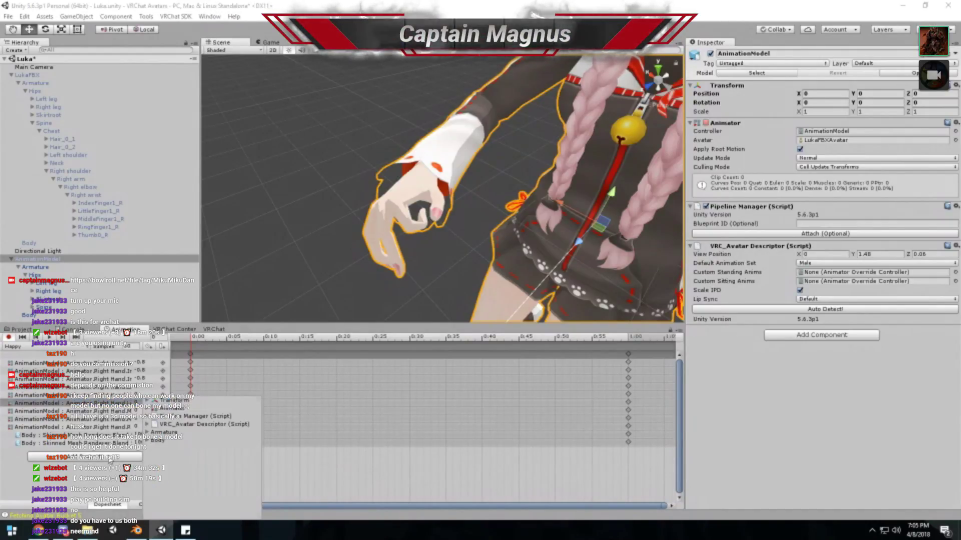
left_click(150, 409)
scroll(151, 456, "down", 10)
scroll(165, 453, "down", 12)
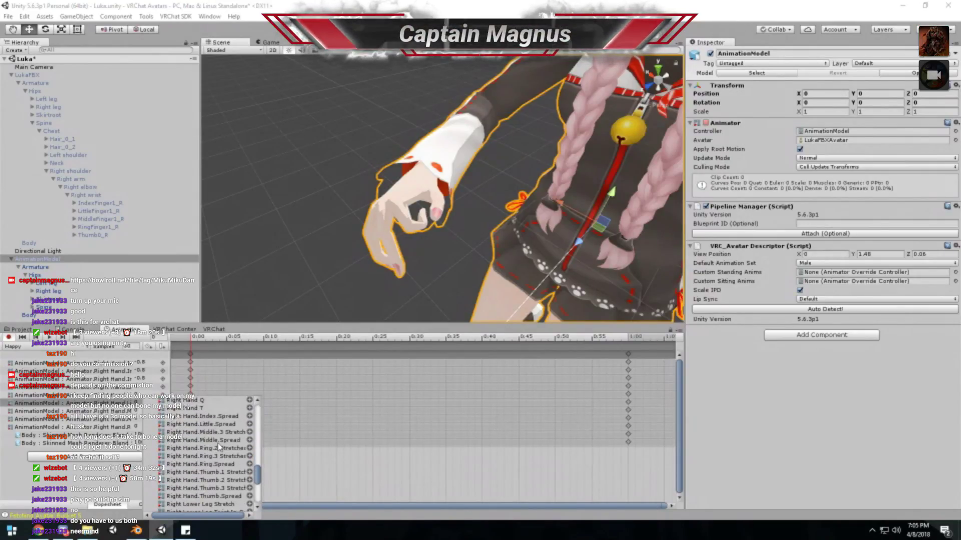
left_click(248, 431)
left_click(141, 465)
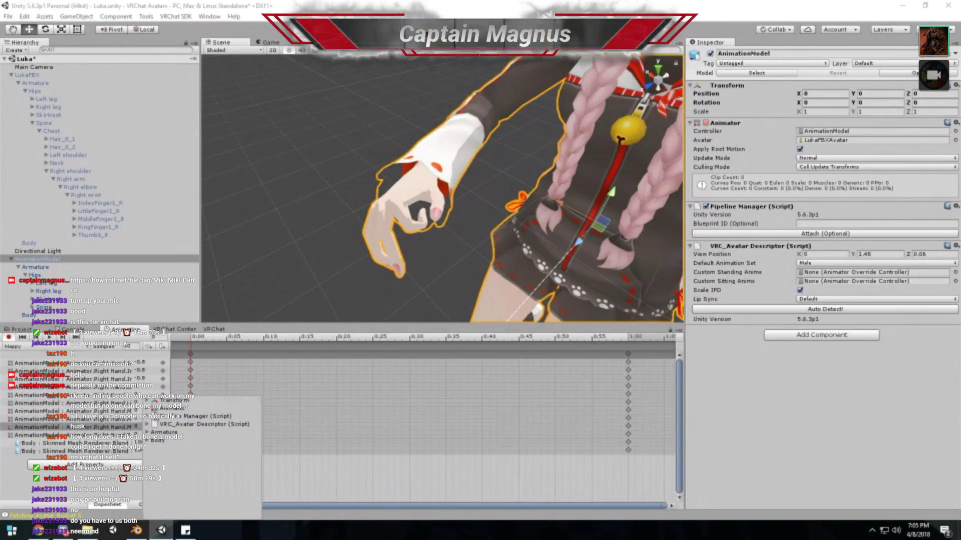
left_click(150, 409)
scroll(183, 449, "down", 10)
scroll(183, 448, "down", 10)
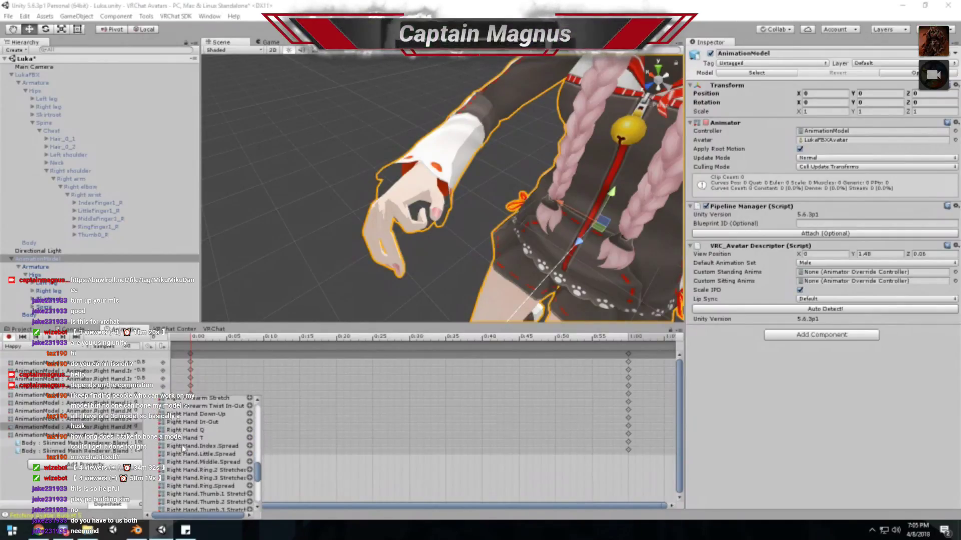
left_click(249, 410)
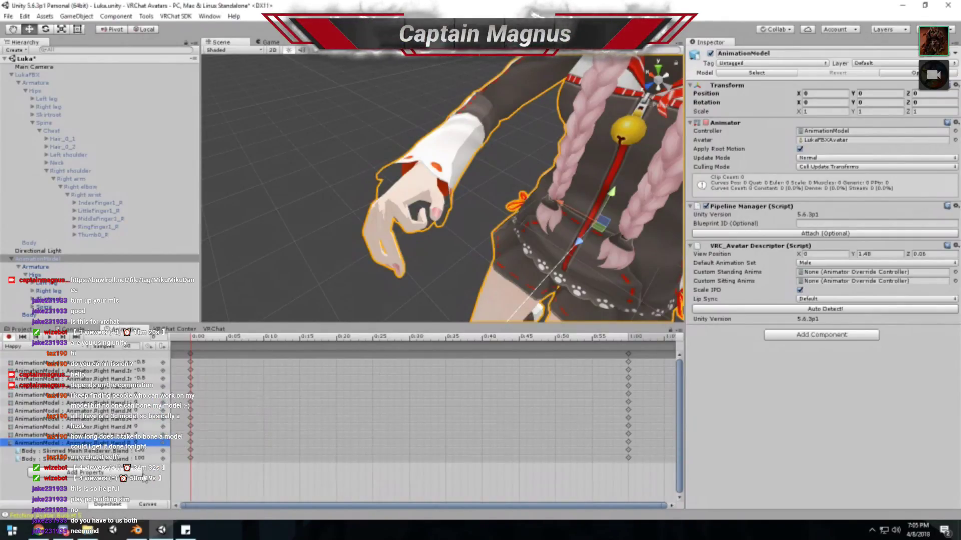
- Add the Animator's Right Hand.Ring.3 Stretched and Right Hand.Thumb.1 Stretched properties to the Happy clip
left_click(142, 474)
left_click(150, 410)
scroll(189, 442, "down", 20)
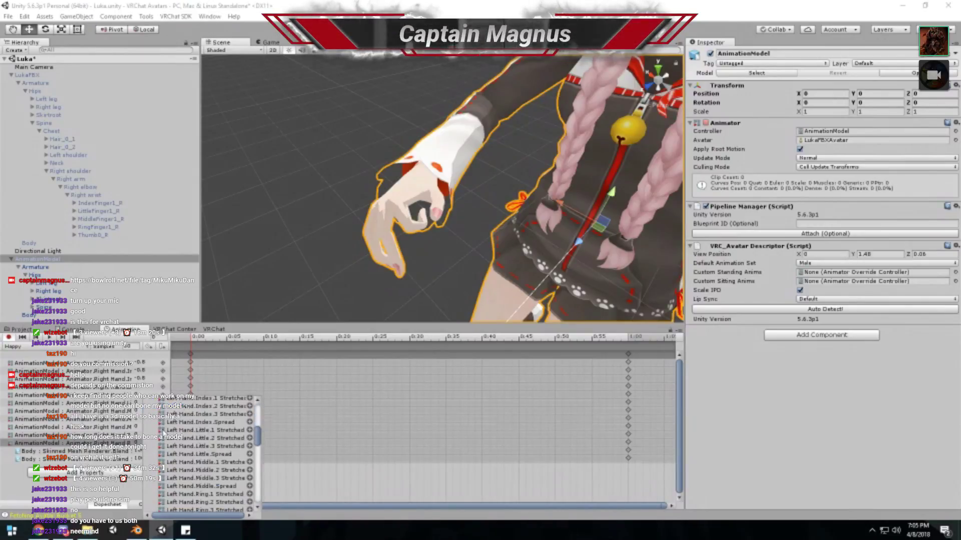
scroll(190, 442, "down", 5)
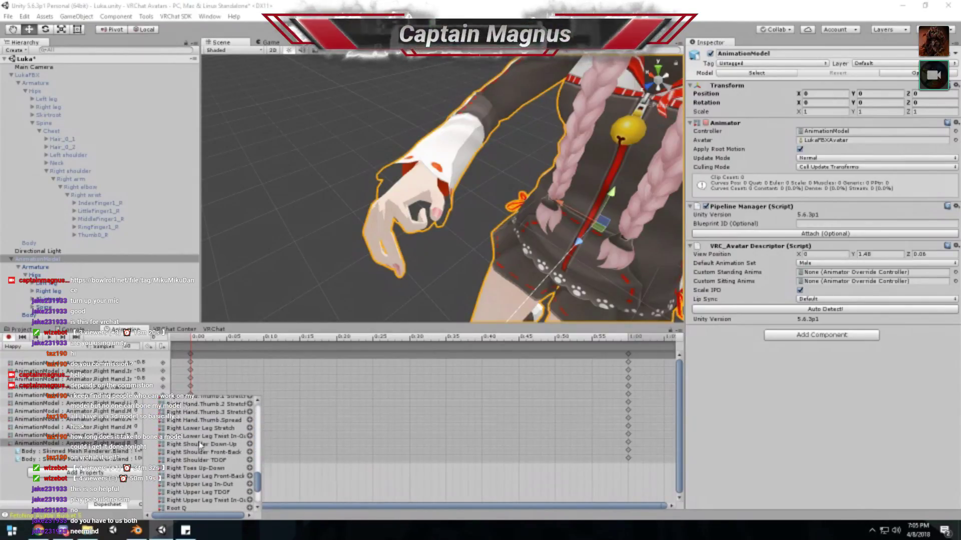
left_click(249, 411)
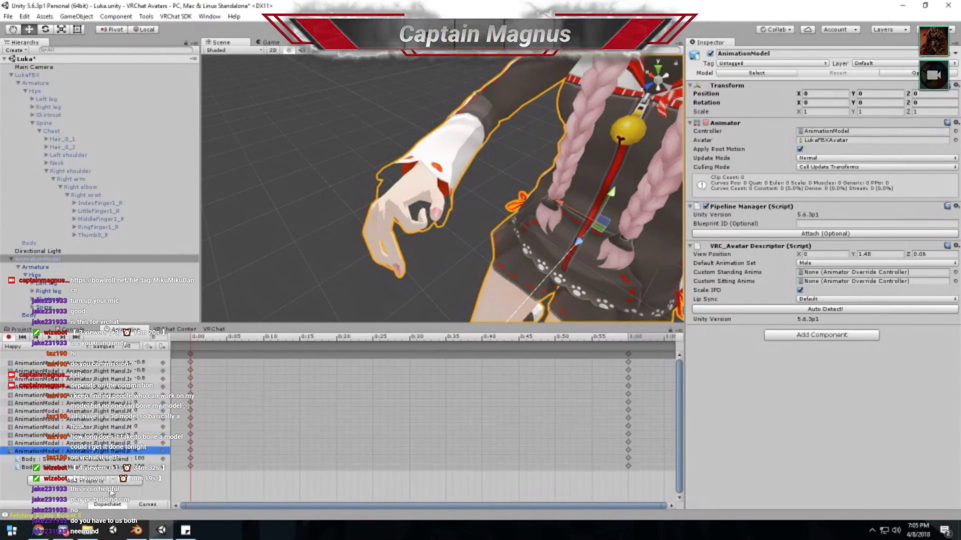
left_click(112, 481)
left_click(150, 410)
scroll(202, 472, "down", 18)
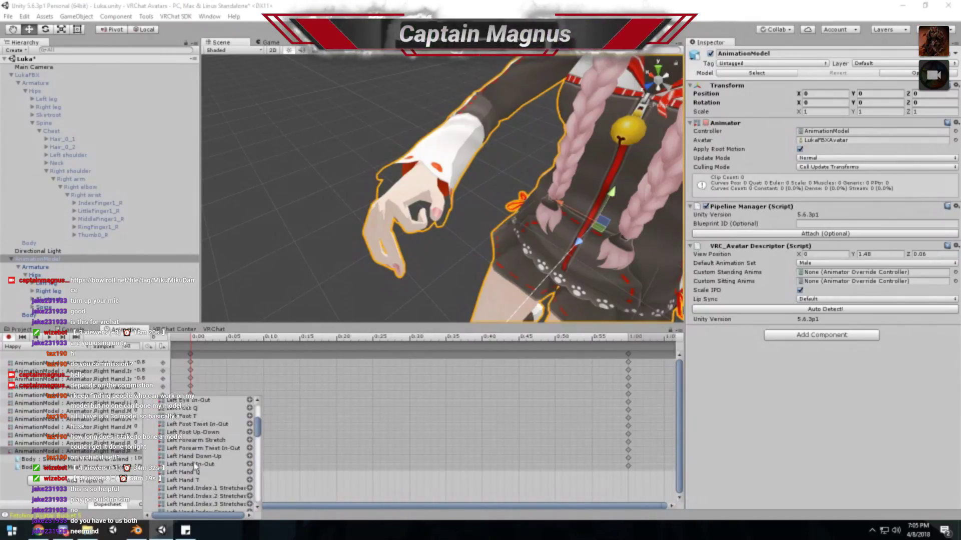
scroll(201, 472, "down", 8)
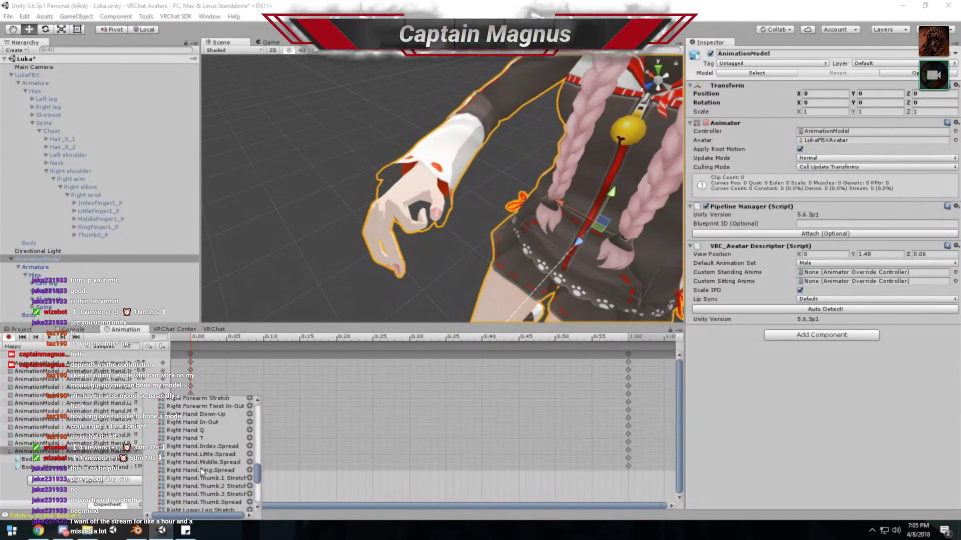
left_click(249, 419)
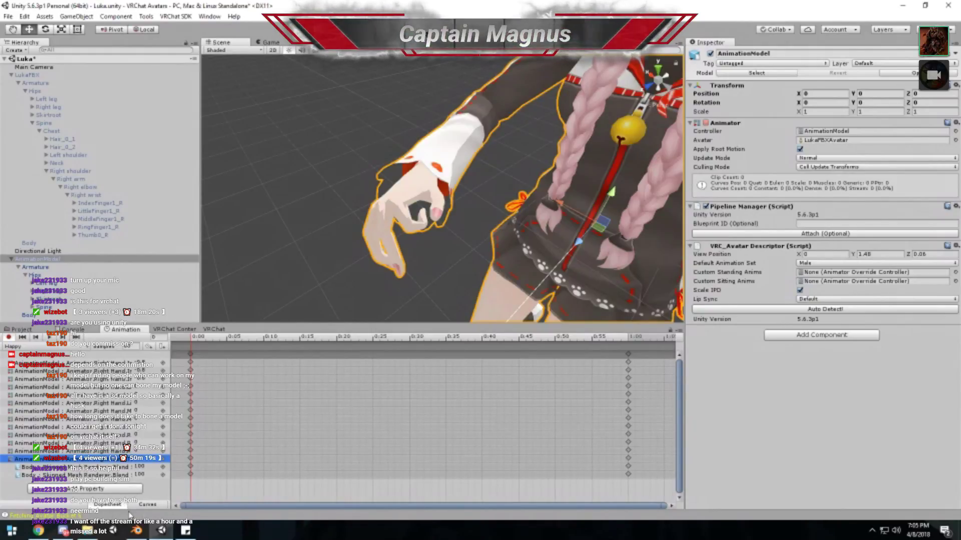
- Add the Animator's Right Hand.Thumb.2 Stretched and Right Hand.Thumb.3 Stretched properties to the Happy clip
left_click(111, 489)
left_click(148, 408)
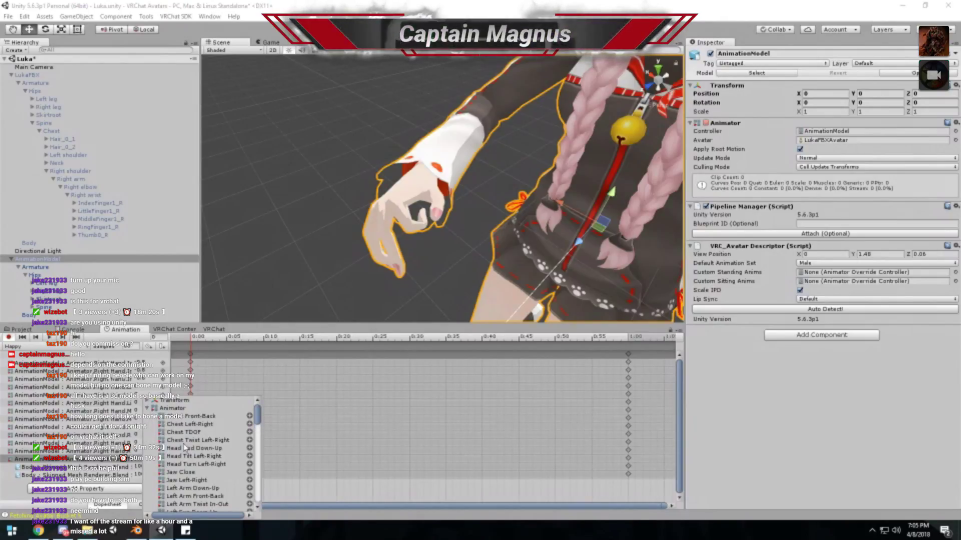
scroll(205, 465, "down", 10)
scroll(209, 482, "down", 5)
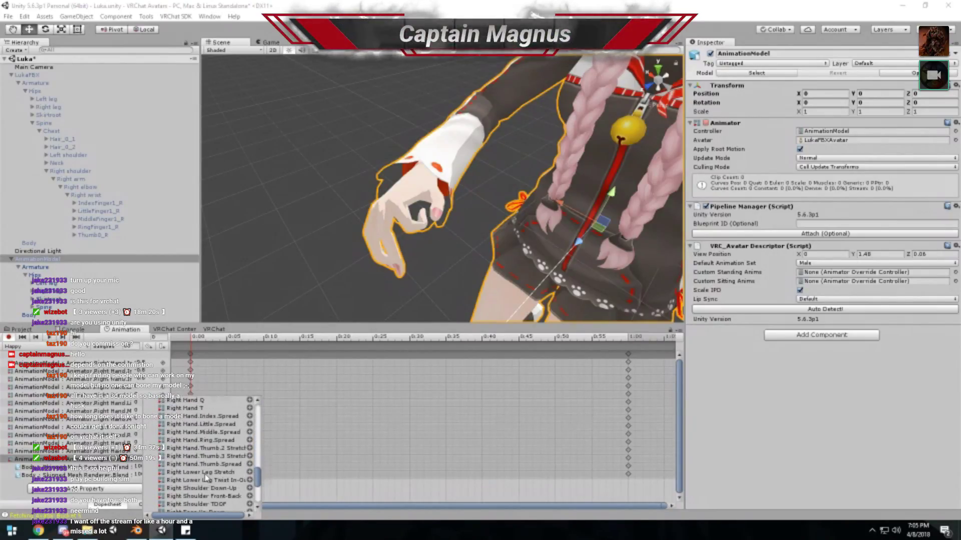
left_click(250, 426)
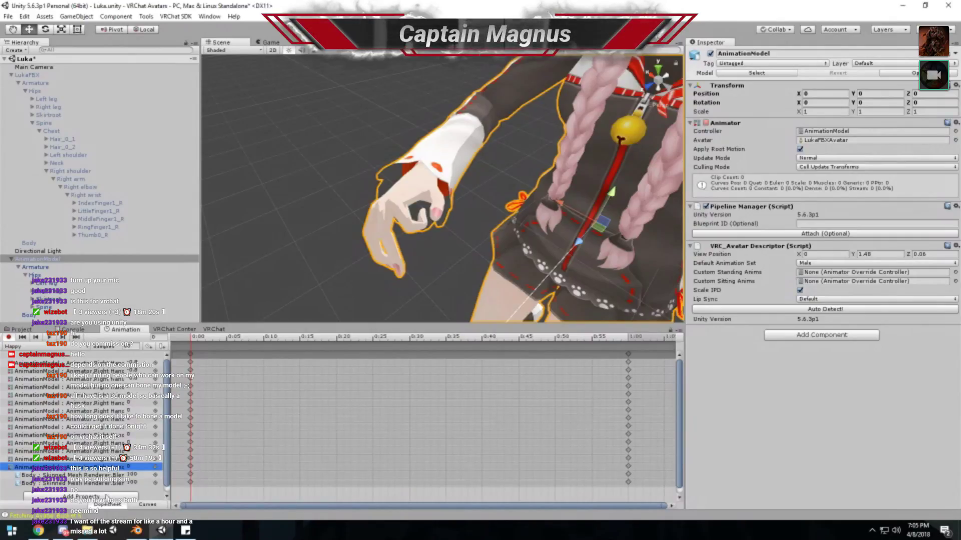
left_click(145, 409)
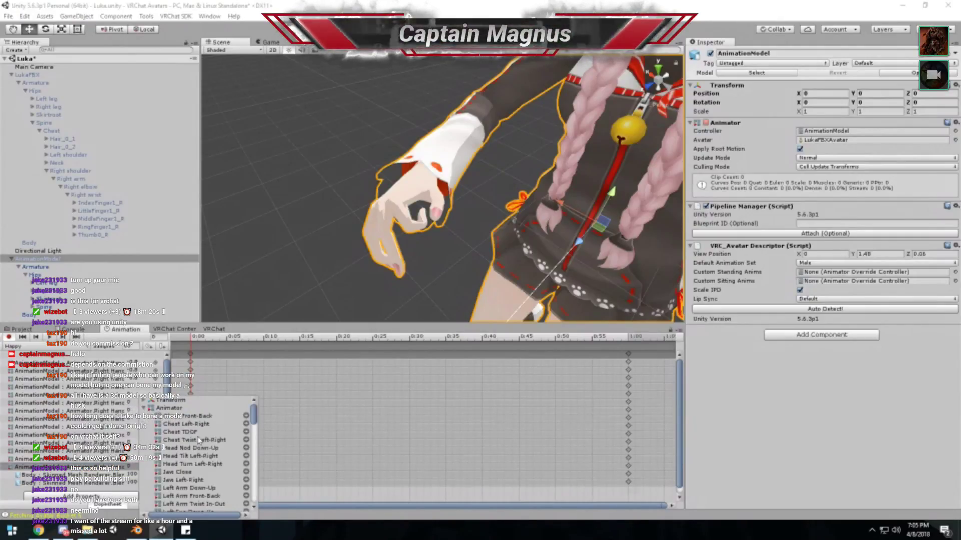
scroll(199, 454, "down", 5)
scroll(200, 453, "down", 8)
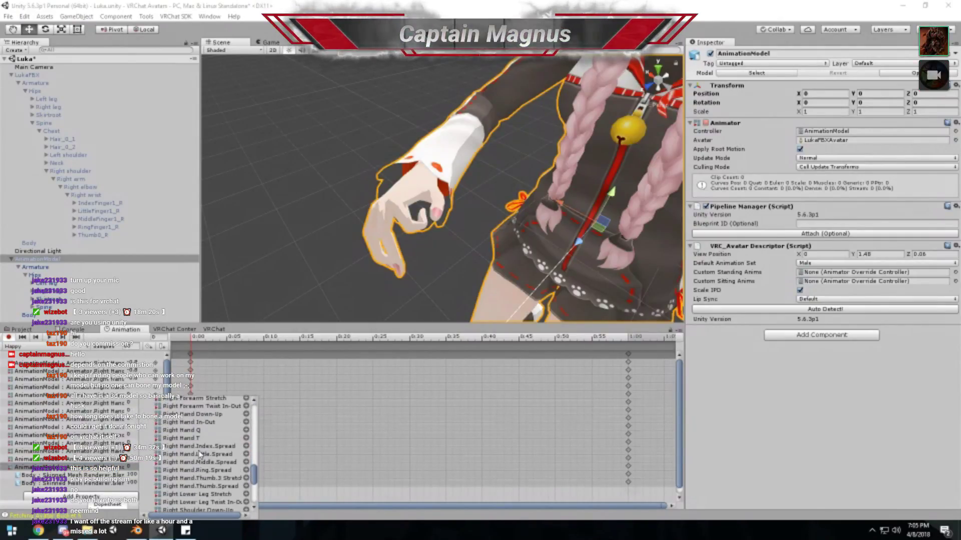
scroll(205, 453, "up", 5)
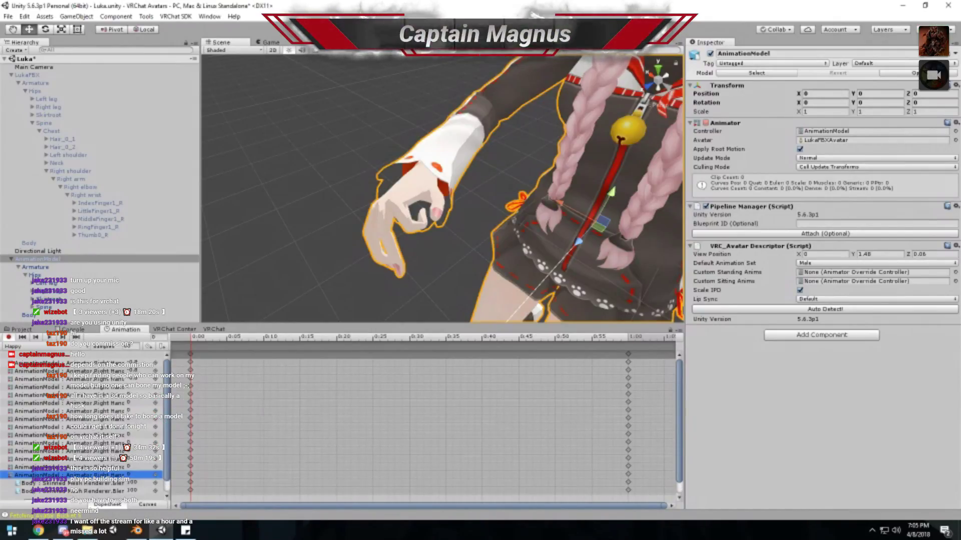
- Widen the animated property list and set all three right little finger Stretched properties to -0.8 at the first frame
left_click_drag(169, 379, 240, 378)
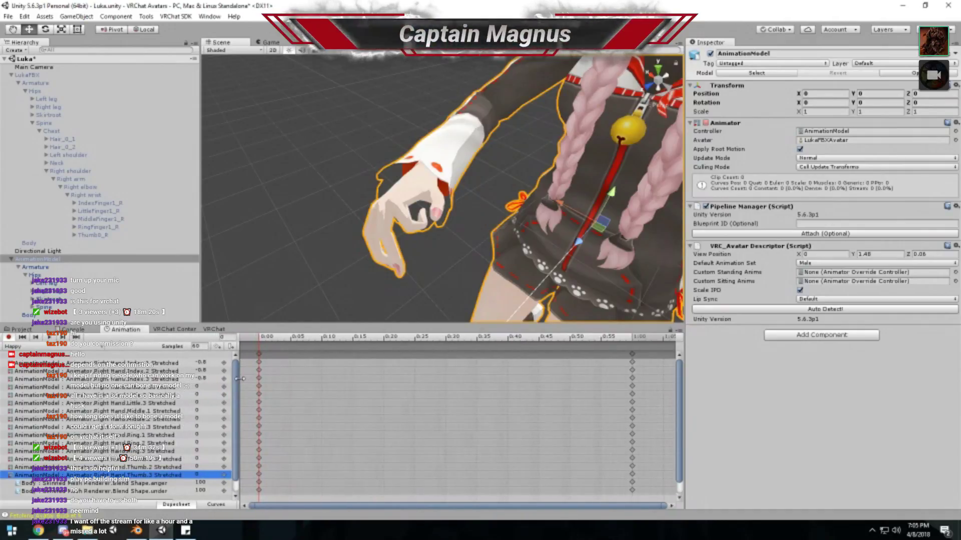
left_click(200, 387)
type("-0.8")
left_click(202, 395)
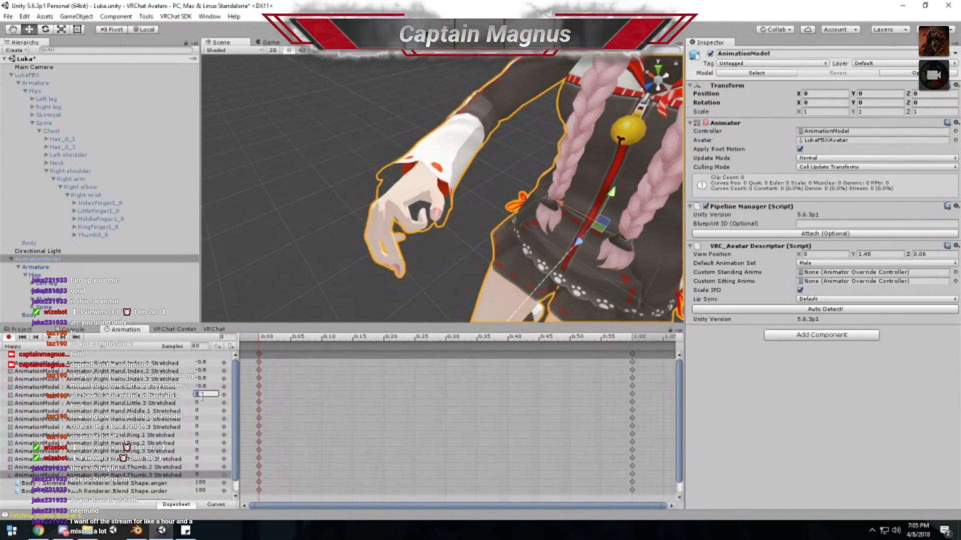
type("-0.8")
left_click(202, 403)
type("-0.8")
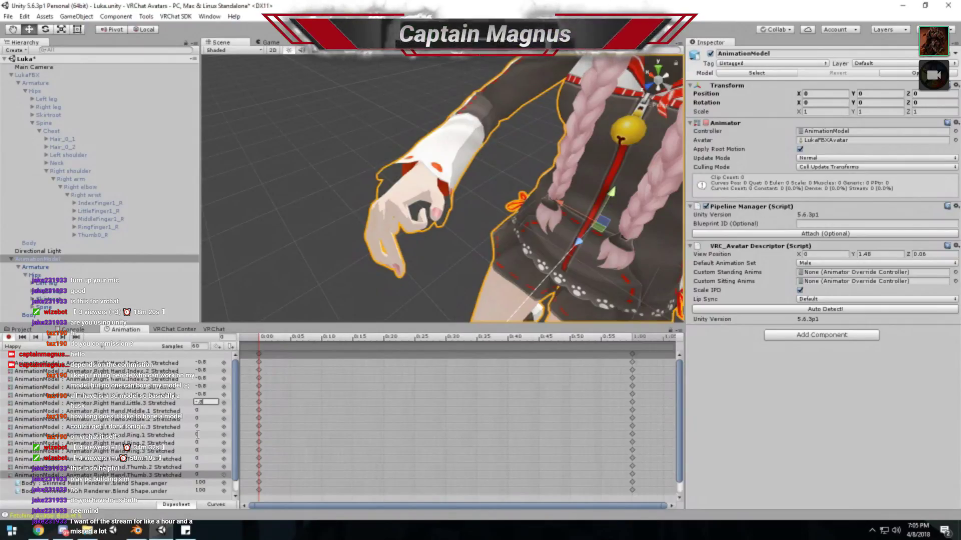
- Set all three right ring finger Stretched properties to -0.8 at the first frame of the Happy clip
left_click(203, 435)
key("ctrl+v")
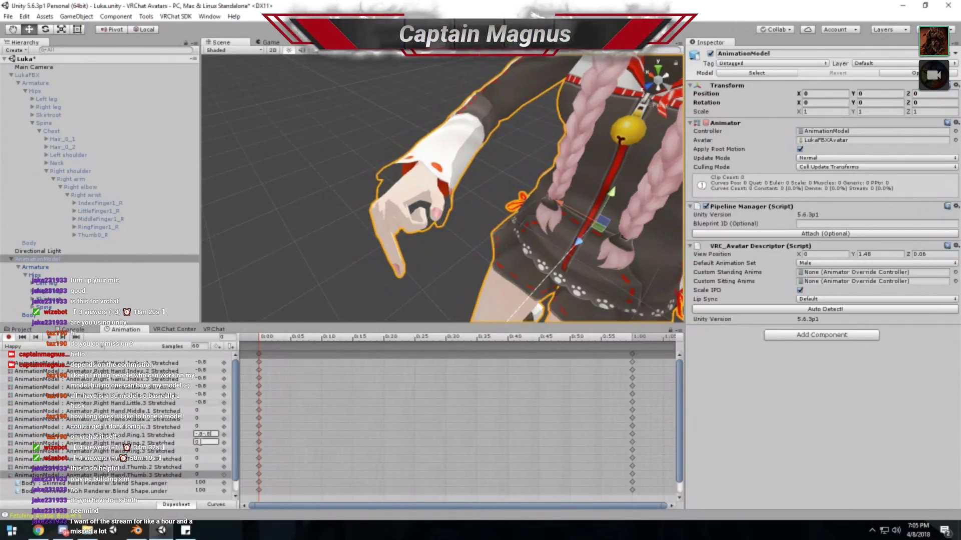
key("BackSpace")
key("BackSpace")
key("BackSpace")
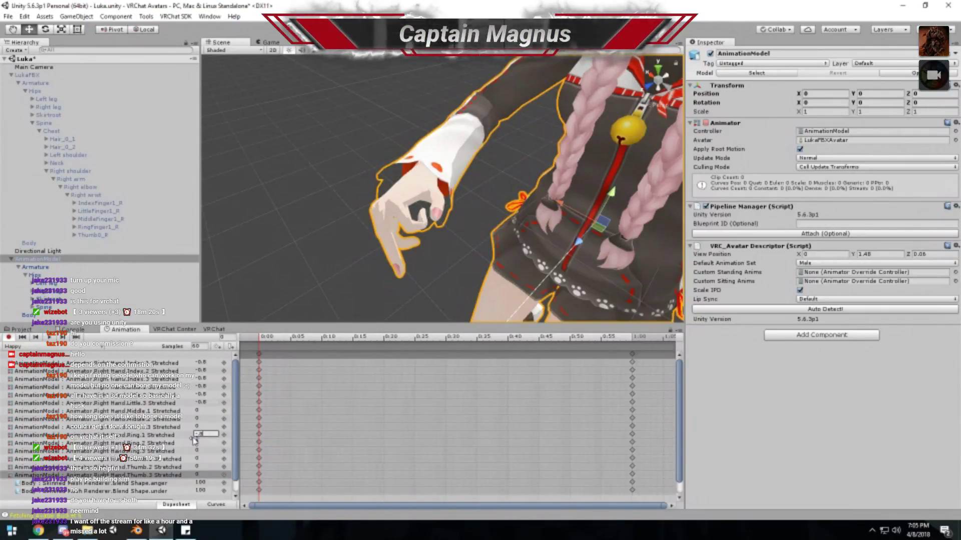
left_click(200, 443)
key("ctrl+v")
left_click(205, 450)
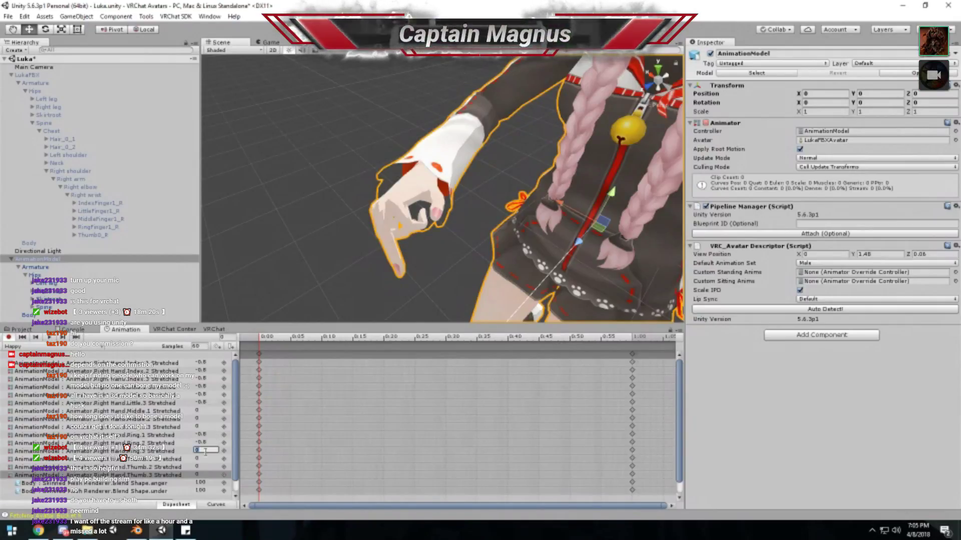
left_click(207, 458)
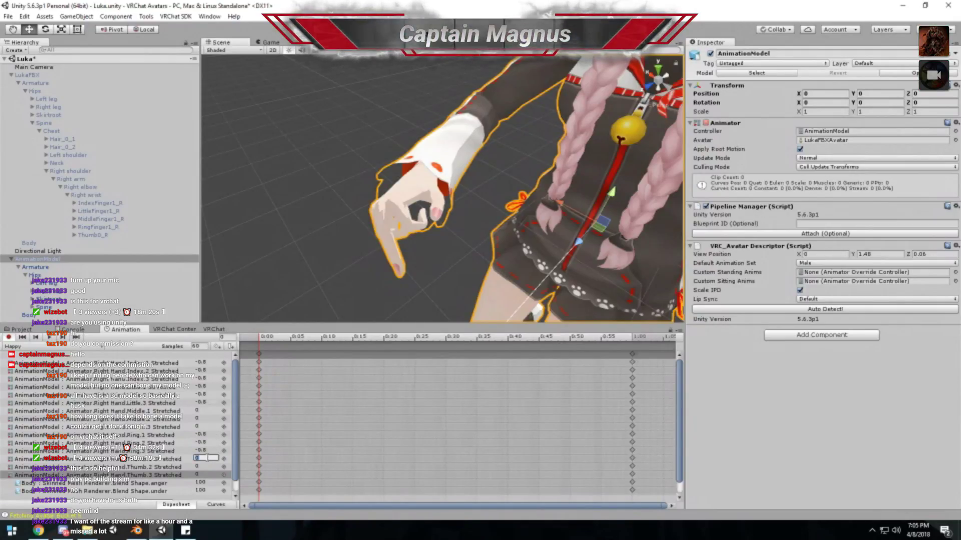
- Set the Right Hand.Middle.1 Stretched property to 0.7 at the first frame of the Happy clip
middle_click_drag(337, 211, 360, 228)
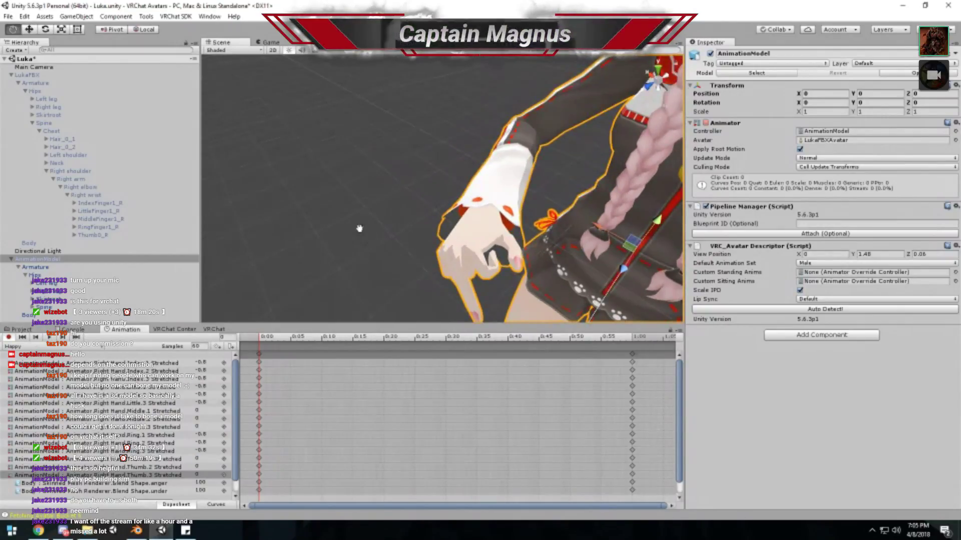
right_click_drag(360, 228, 408, 264)
middle_click_drag(407, 264, 419, 248)
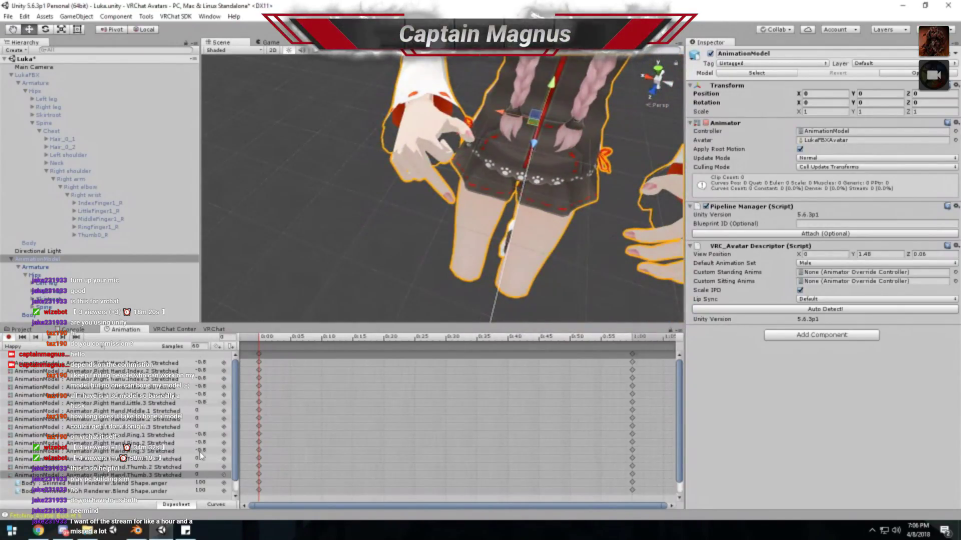
left_click(204, 410)
type("-")
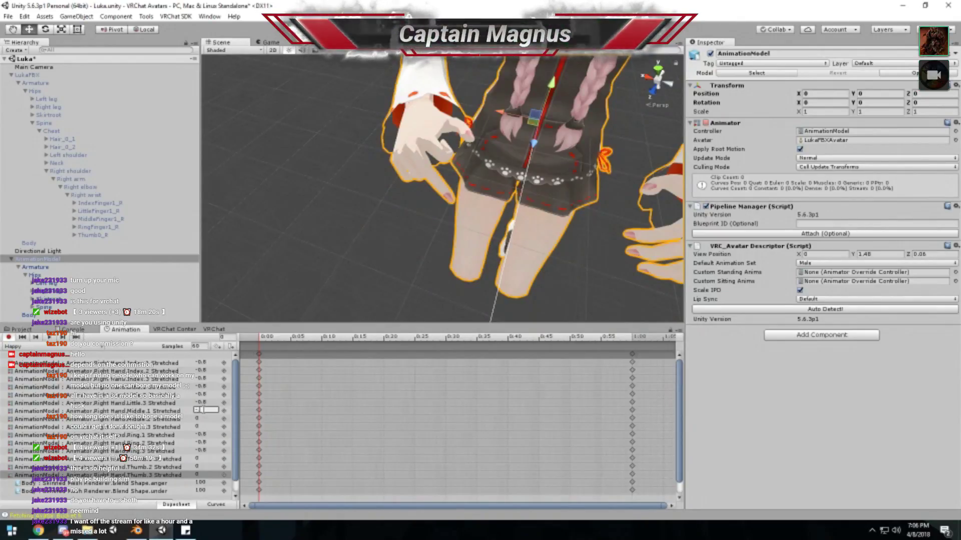
key("BackSpace")
type(".5")
key("BackSpace")
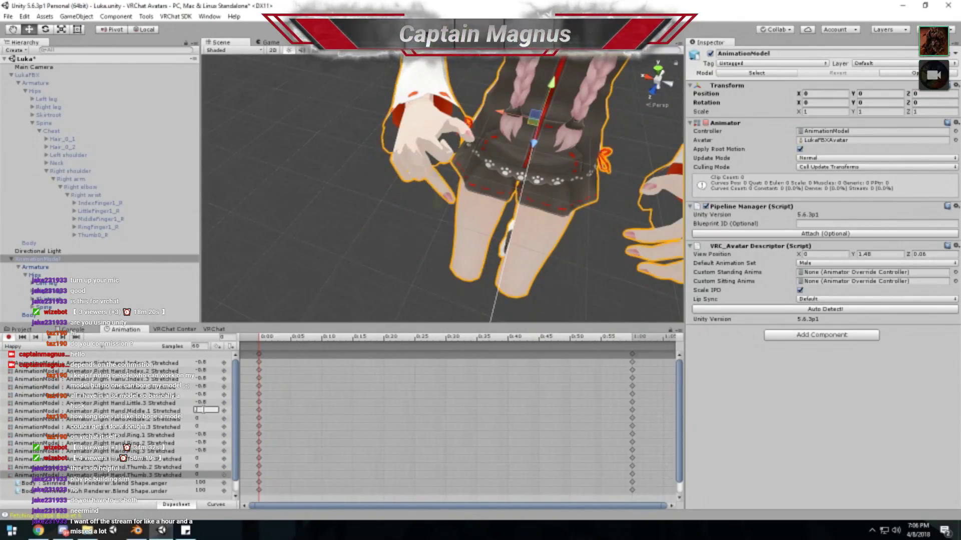
type("6")
key("BackSpace")
type("7")
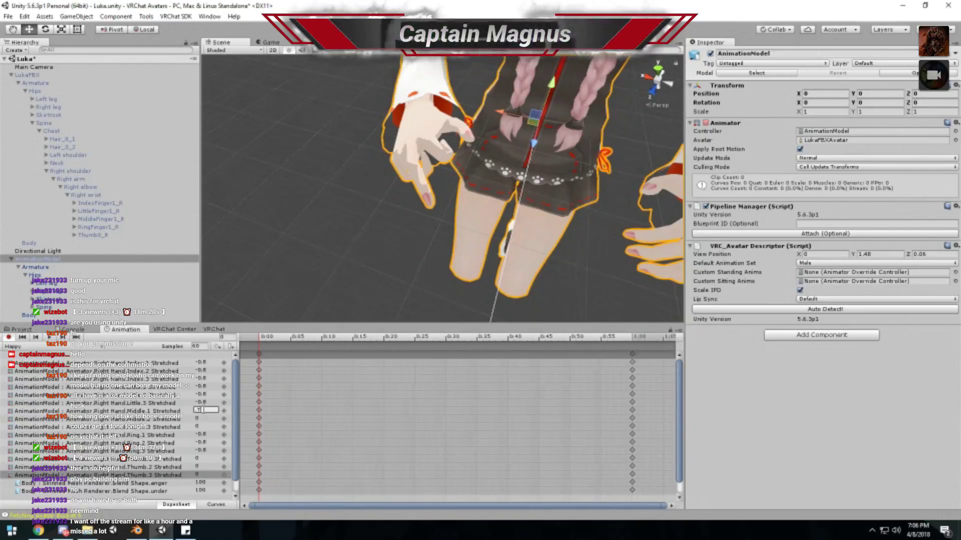
type("7")
key("Tab")
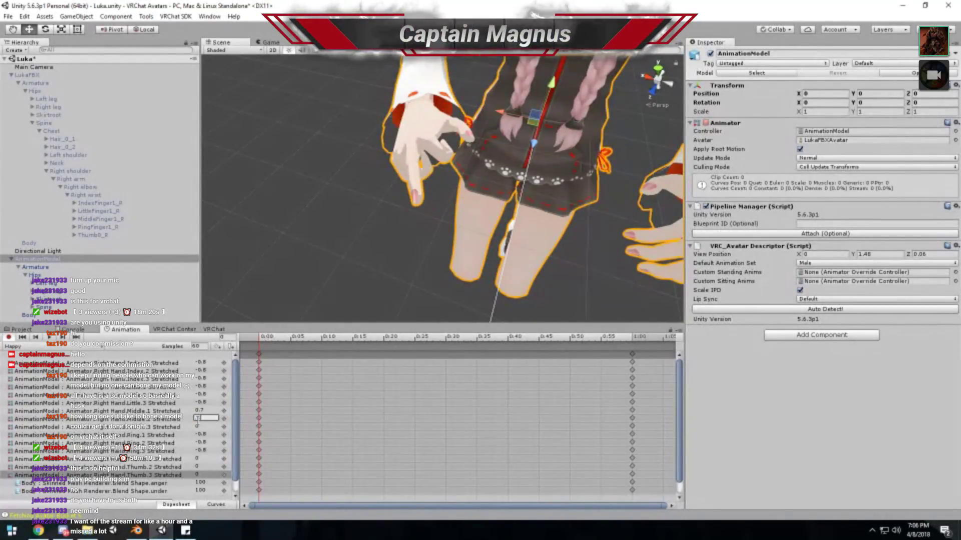
- Inspect the right hand's pose up close and browse the clip's addable Animator and Armature properties down to the skirt bones
right_click_drag(325, 235, 522, 261)
left_click_drag(522, 261, 497, 251, "alt")
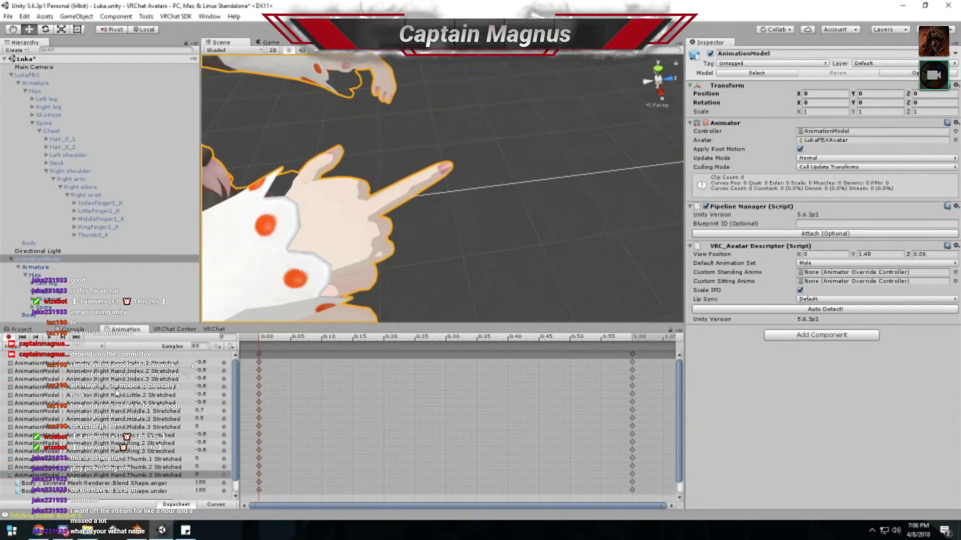
scroll(104, 411, "down", 2)
left_click(115, 492)
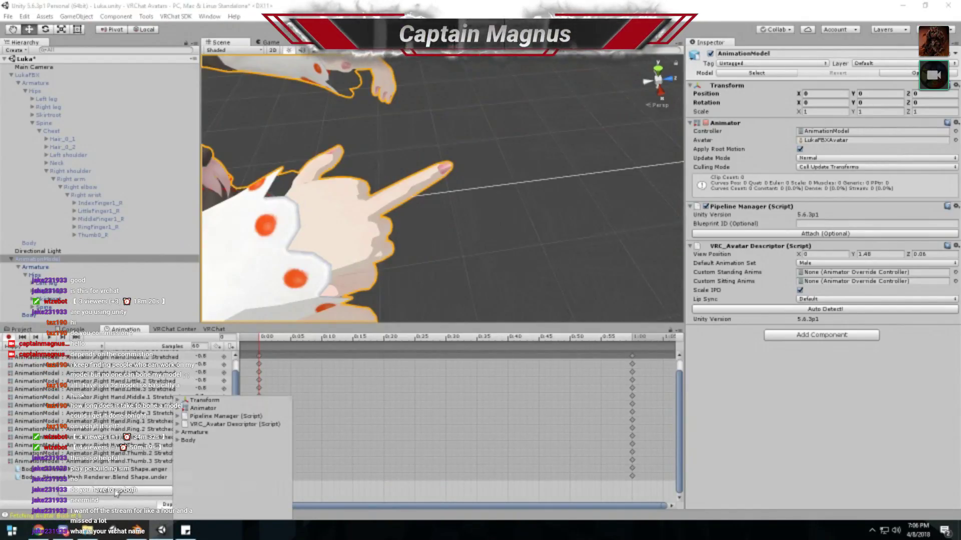
left_click(177, 409)
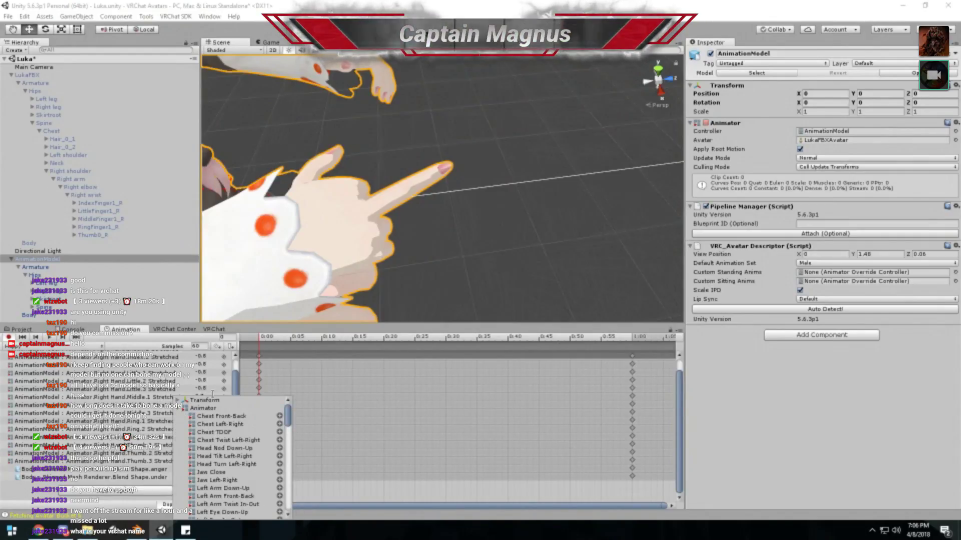
left_click(179, 408)
left_click(179, 409)
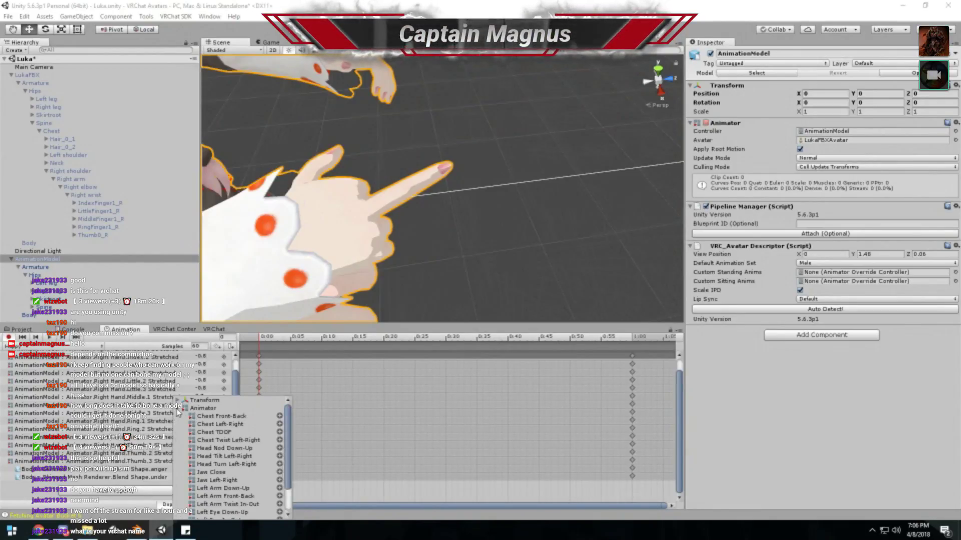
left_click(179, 409)
left_click(179, 433)
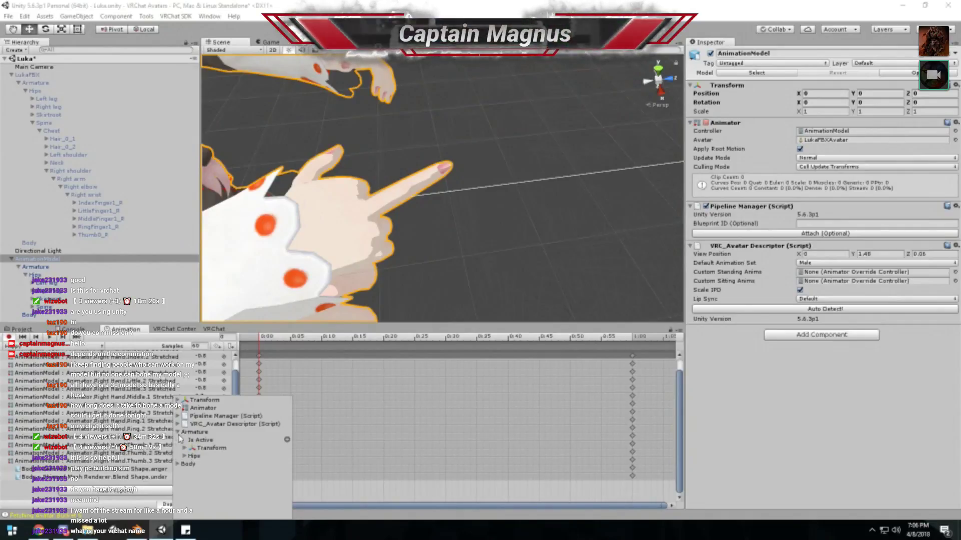
left_click(185, 457)
left_click(191, 497)
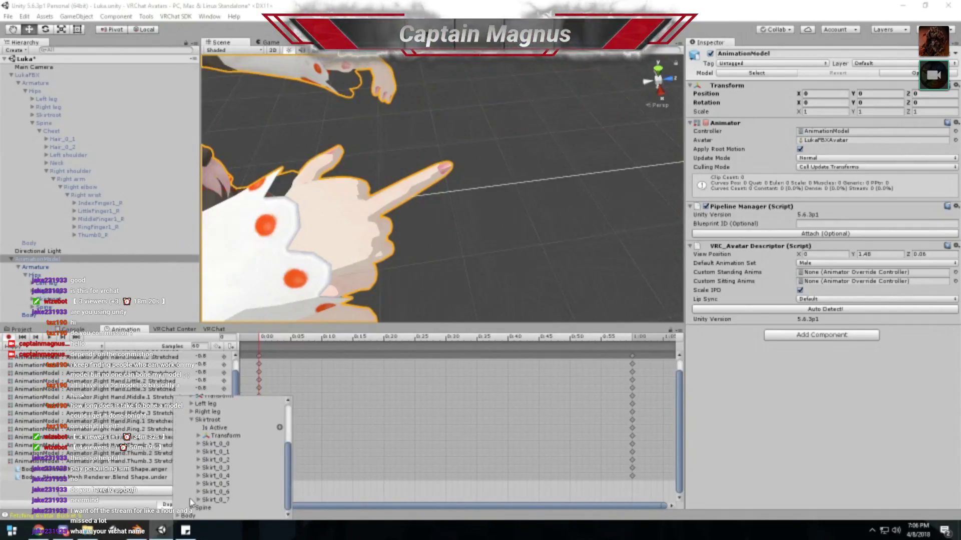
left_click(197, 499)
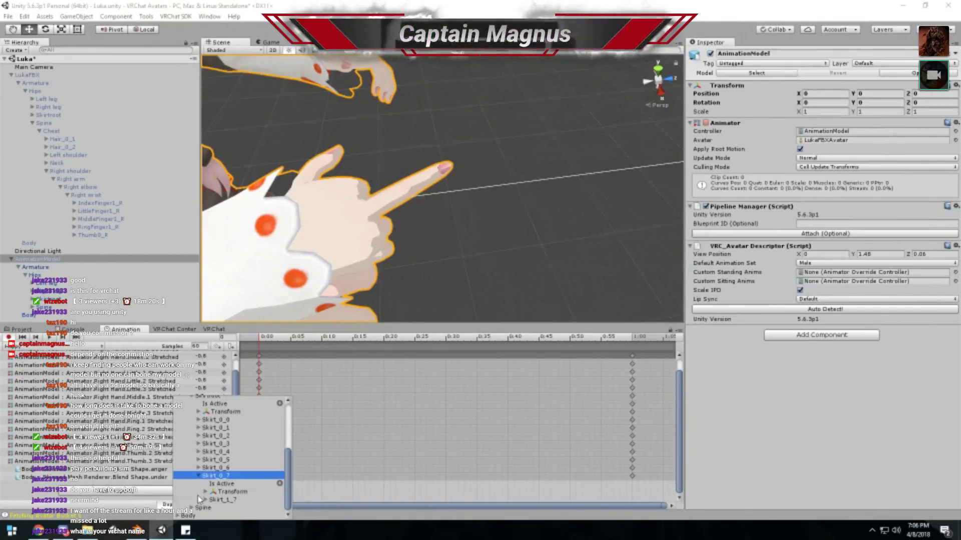
left_click(206, 500)
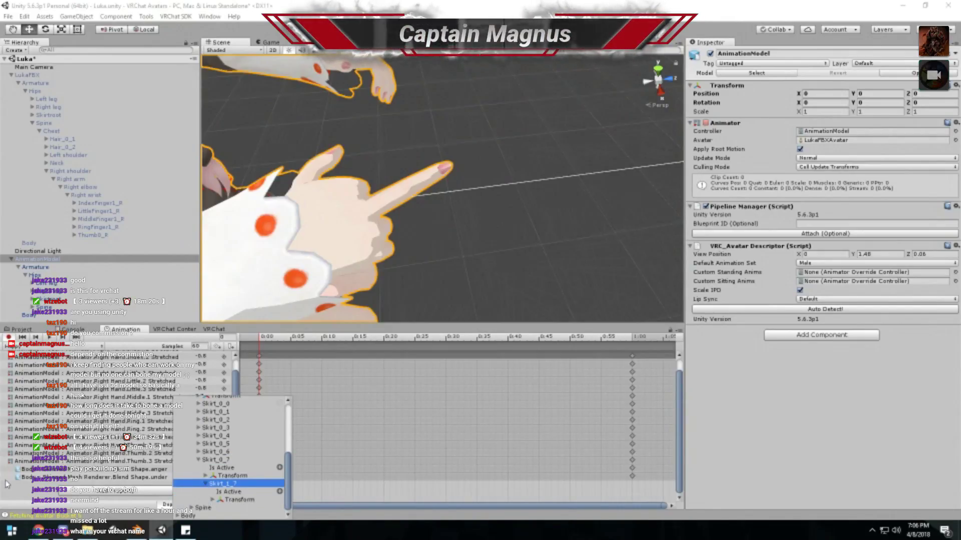
left_click(20, 490)
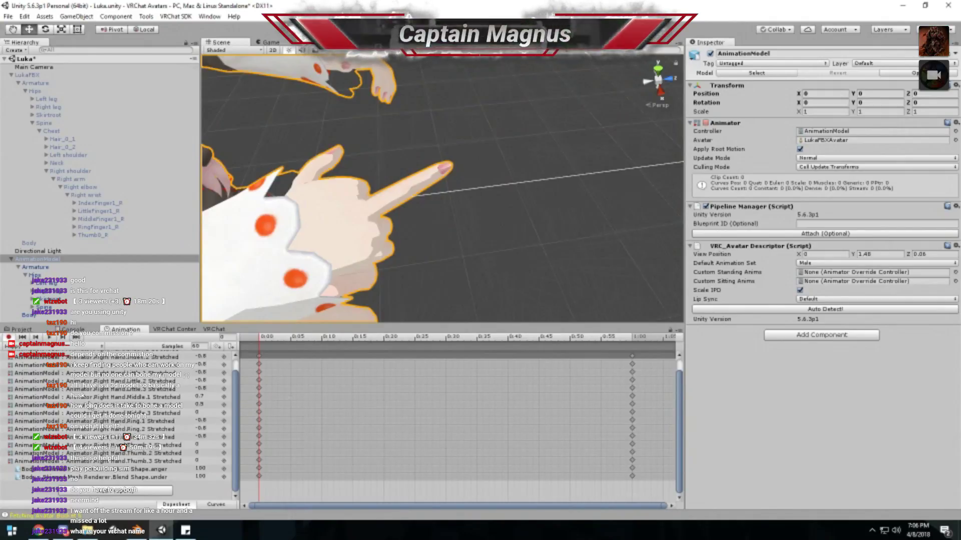
- Check the model's face and right hand, and preview the Happy clip's playback with the hand in view
left_click_drag(328, 208, 246, 61, "alt")
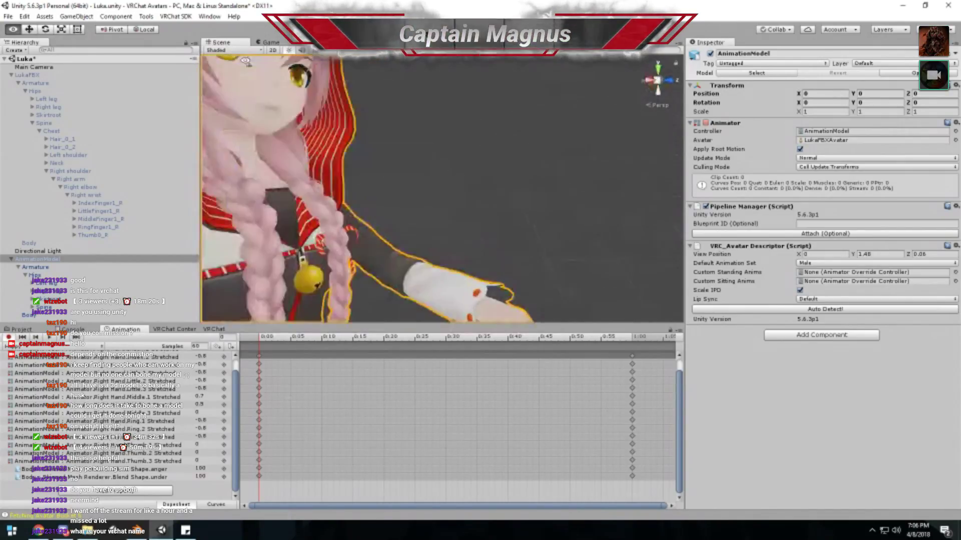
right_click_drag(245, 61, 228, 47)
middle_click_drag(324, 120, 330, 139)
right_click_drag(330, 140, 404, 280)
mouse_move(404, 281)
middle_mouse_down()
mouse_move(411, 293)
mouse_move(389, 250)
mouse_move(395, 269)
middle_mouse_up()
scroll(389, 251, "up", 3)
scroll(389, 250, "down", 4)
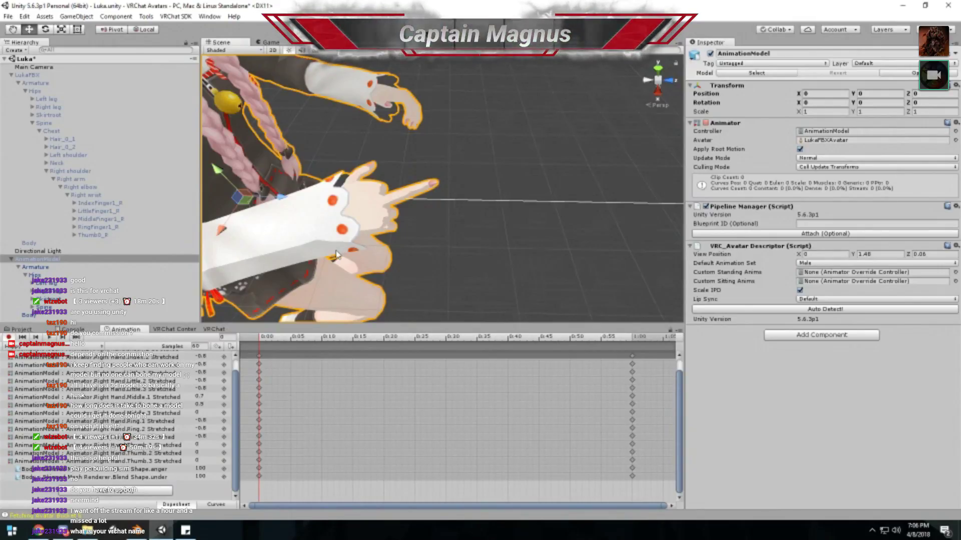
left_click(50, 338)
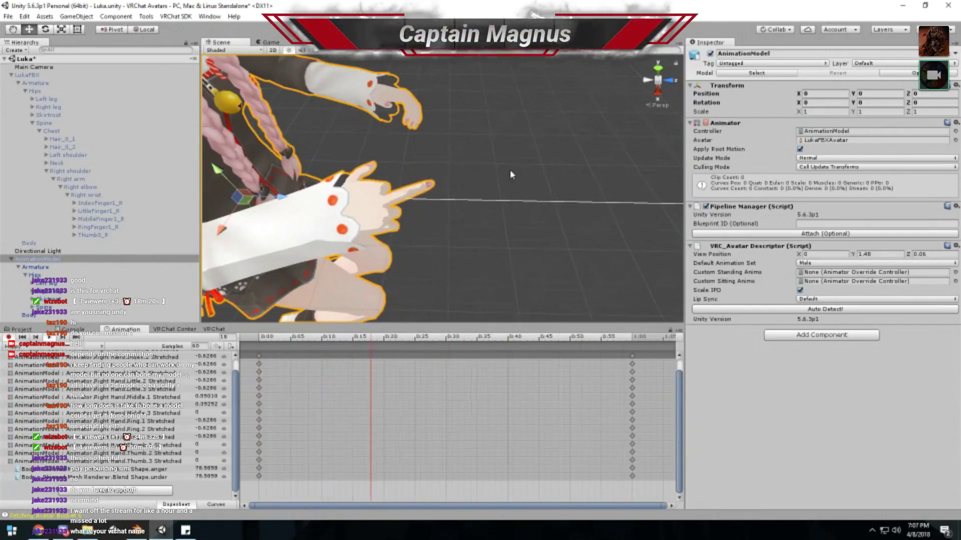
key("space")
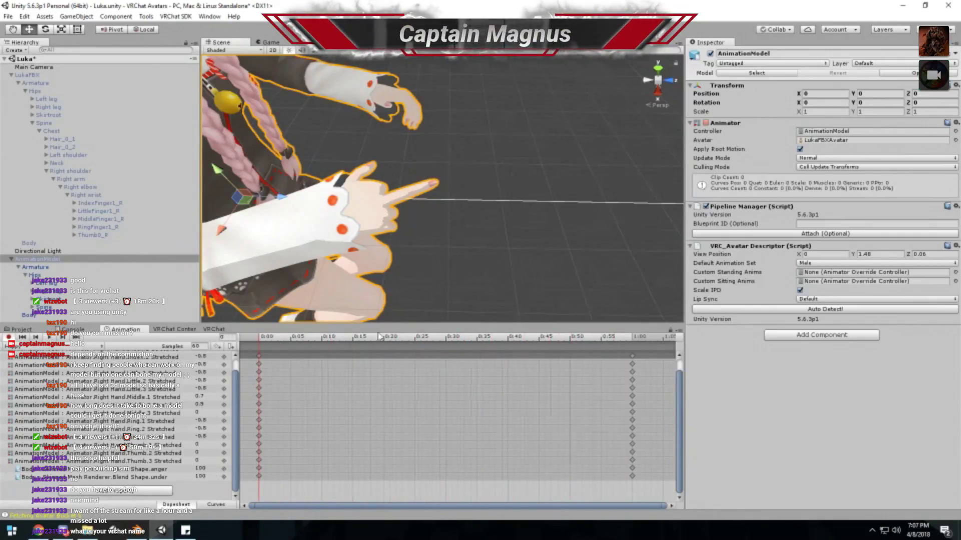
- Turn off keyframe recording and move all of the Happy clip's end keyframes from 1:00 to frame 1
left_click(632, 358)
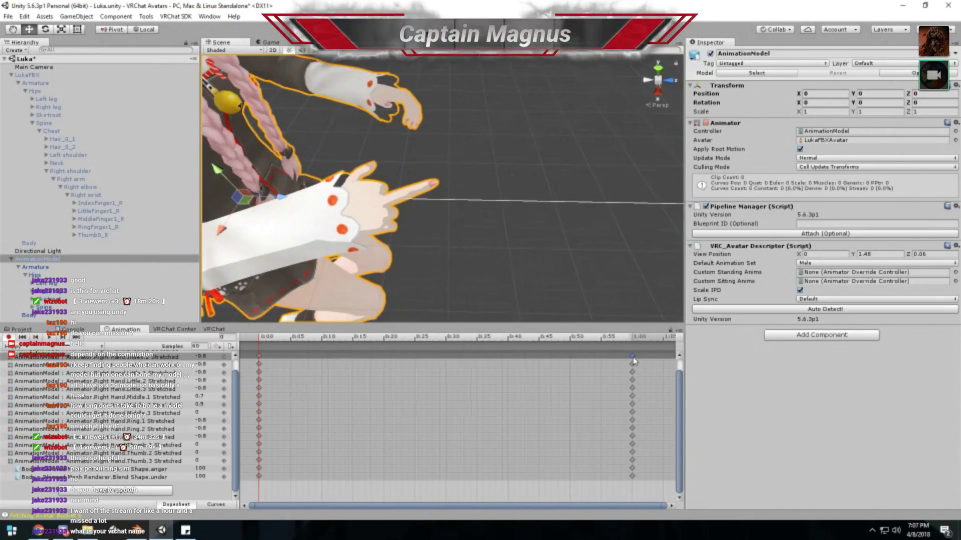
left_click_drag(587, 357, 571, 344)
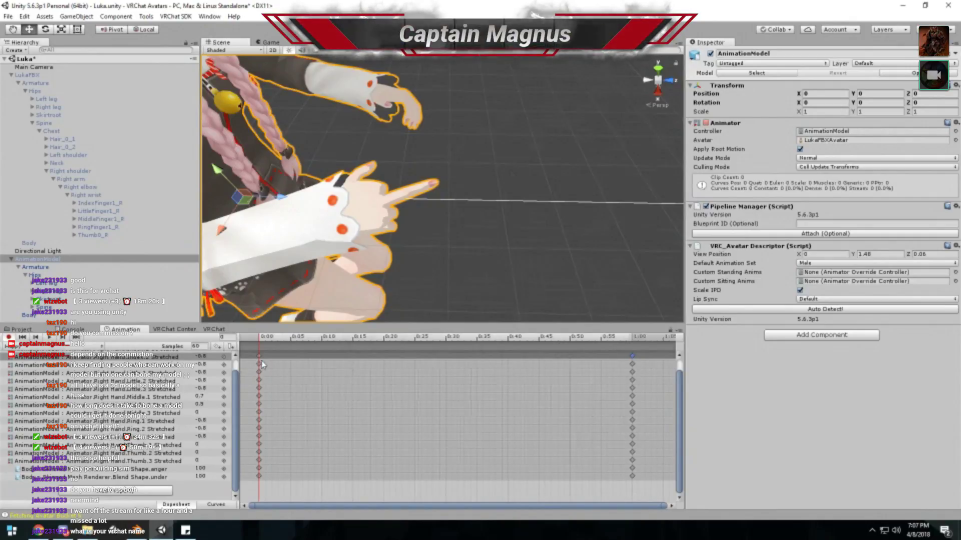
left_click(632, 356)
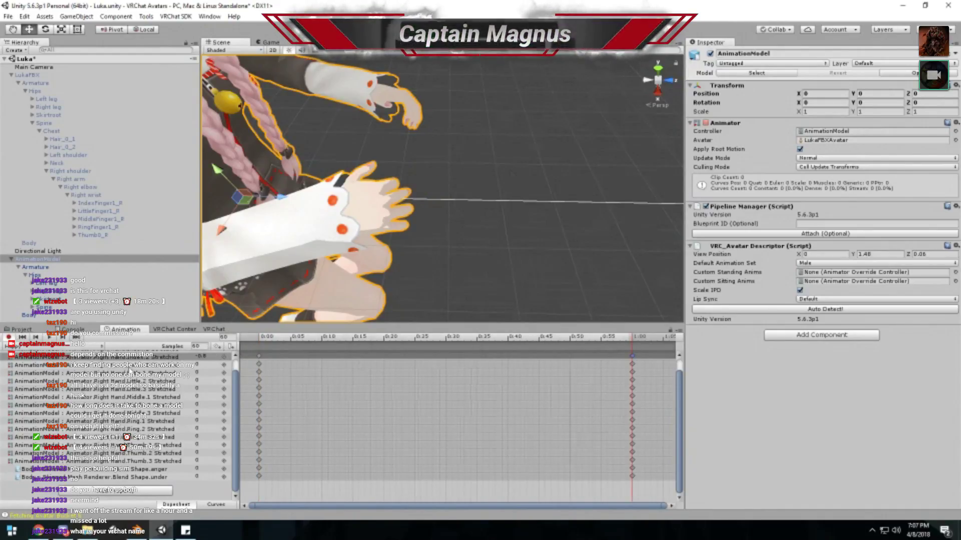
left_click(9, 337)
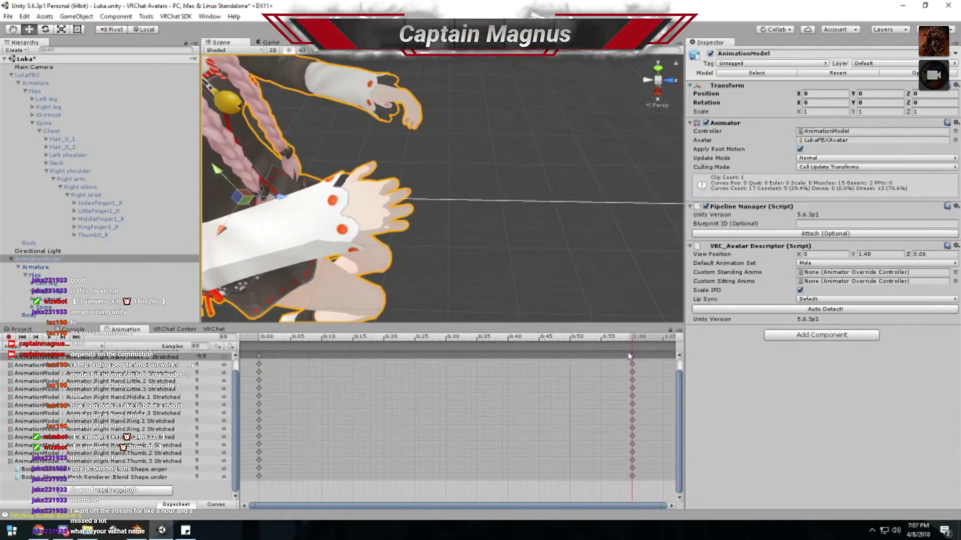
mouse_move(633, 358)
left_mouse_down()
mouse_move(606, 359)
mouse_move(632, 357)
left_mouse_up()
scroll(632, 369, "up", 1)
scroll(625, 374, "down", 1)
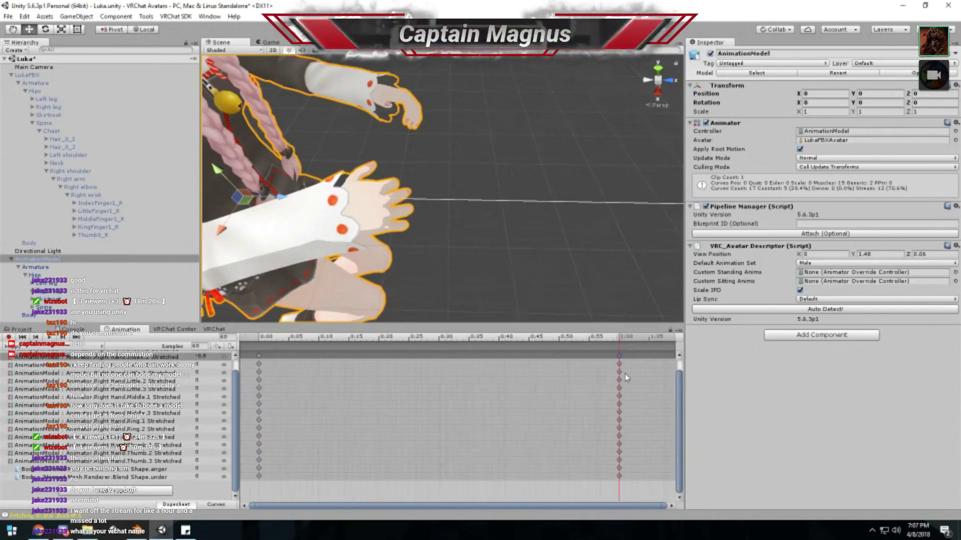
scroll(625, 375, "down", 1)
left_click_drag(679, 386, 679, 350)
left_click(597, 354)
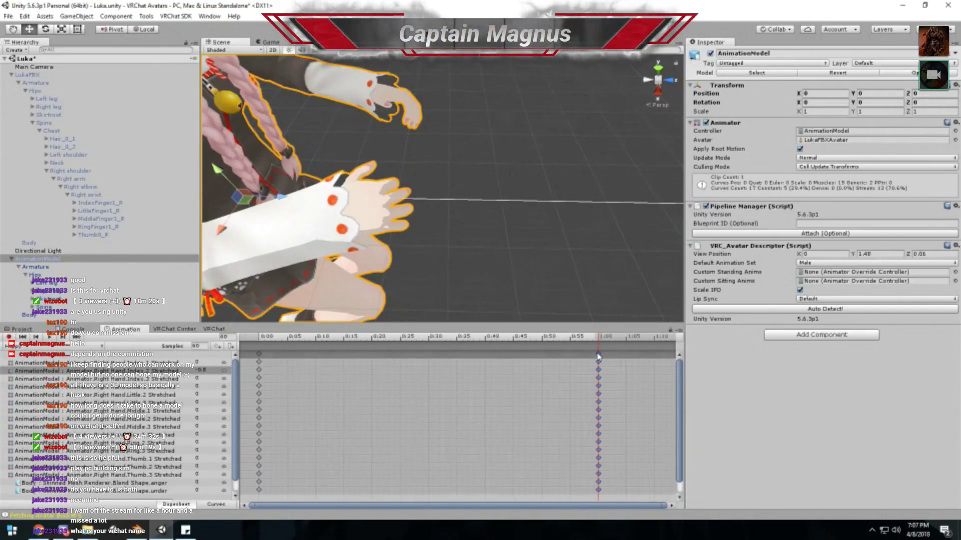
left_click(598, 356)
left_click_drag(600, 357, 259, 352)
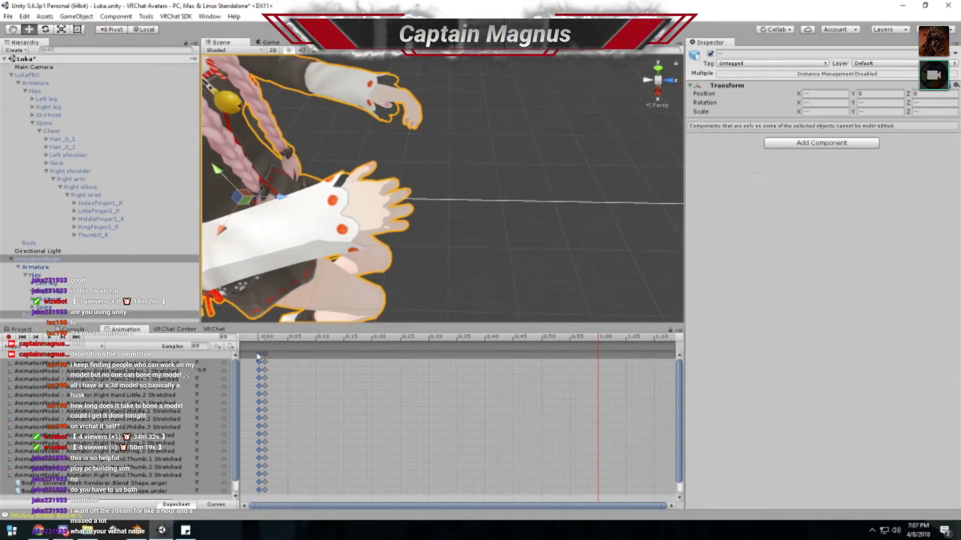
- Copy all keyframes at frame 0 of the Happy clip and paste them over the keyframes at frame 1
left_click(258, 356)
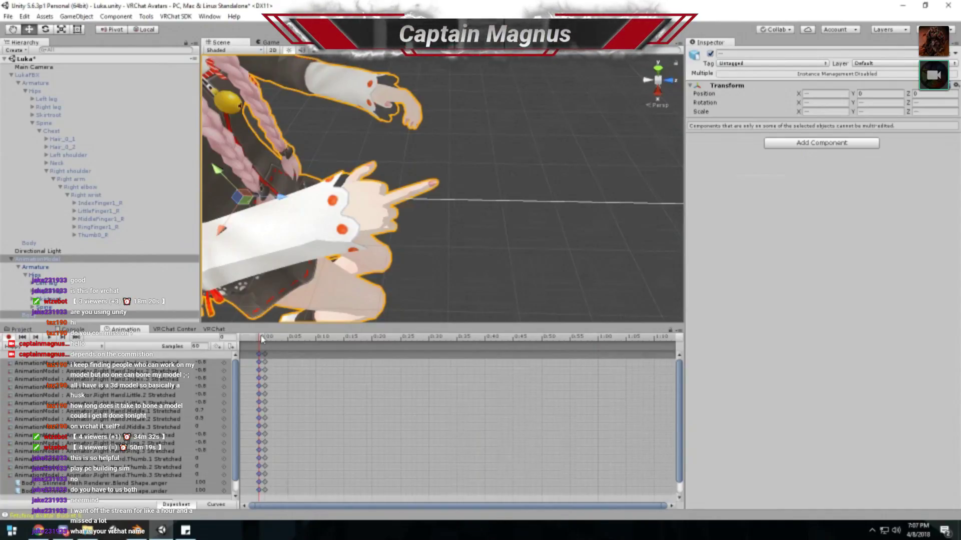
left_click(263, 339)
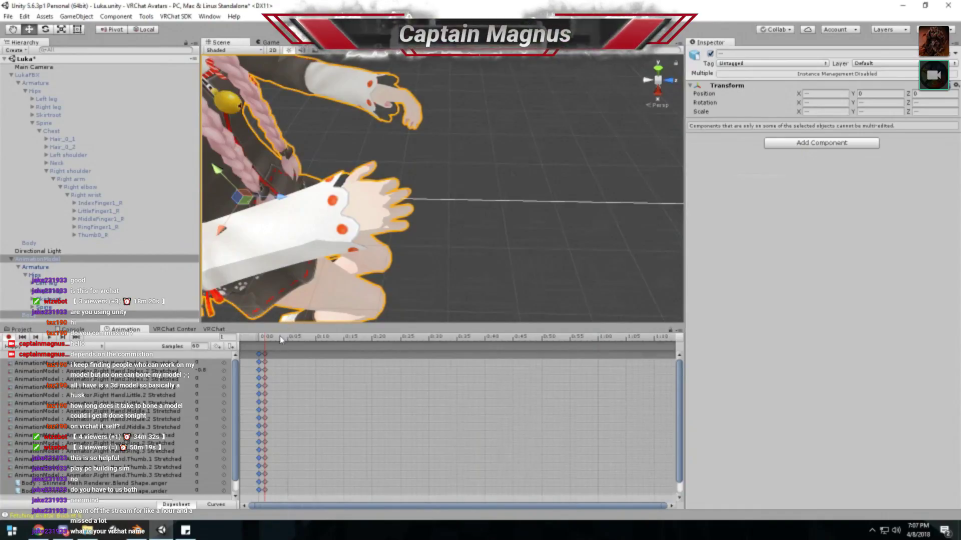
key("ctrl+v")
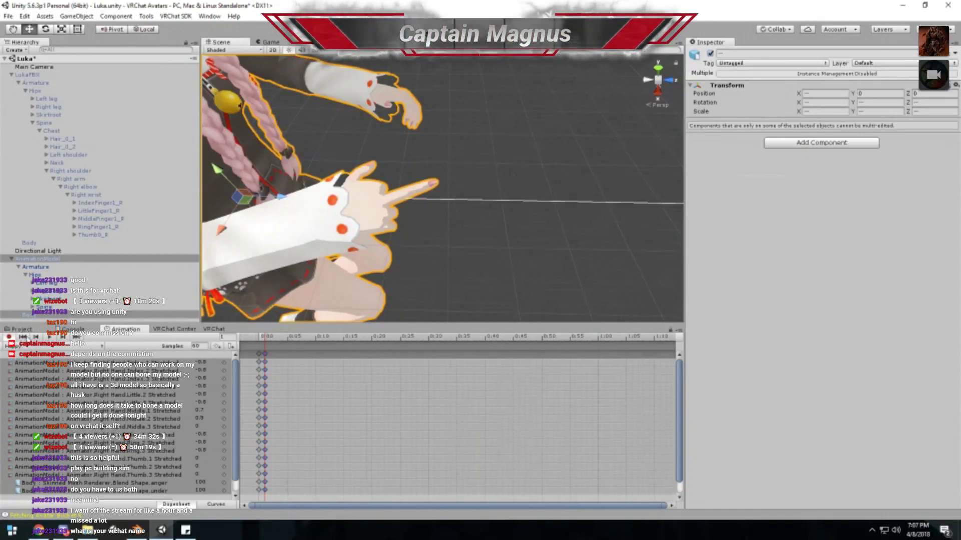
- Play the shortened Happy clip and examine the model's face and pointing right hand from several angles
left_click(51, 338)
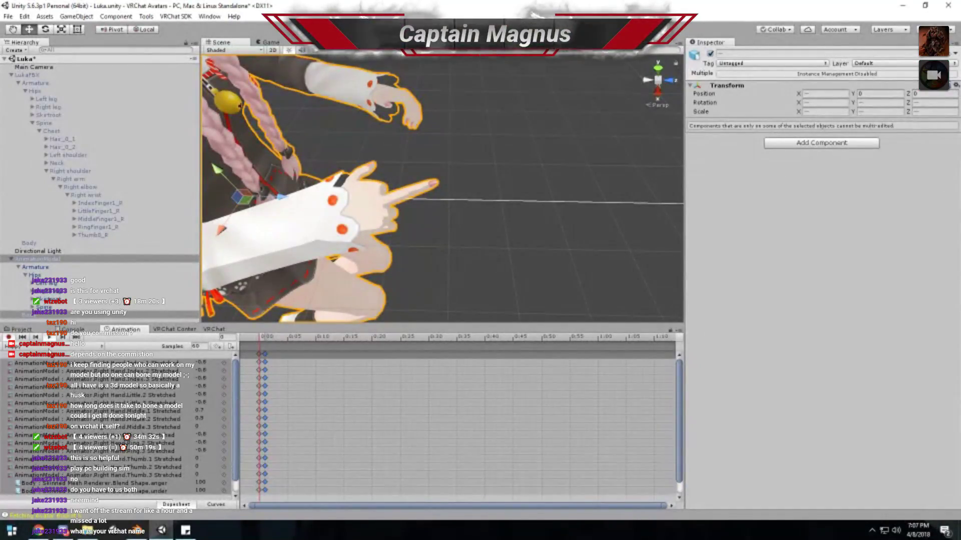
middle_click_drag(399, 202, 395, 280)
left_click_drag(395, 280, 350, 289, "alt")
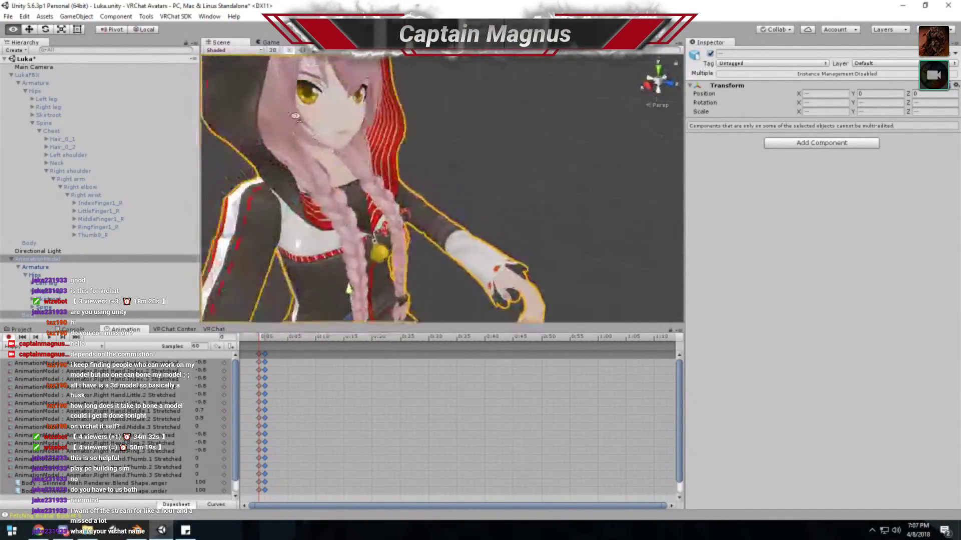
middle_click_drag(286, 105, 283, 147)
scroll(296, 169, "down", 2)
middle_click_drag(310, 240, 333, 95)
left_click_drag(332, 110, 343, 140, "alt")
middle_click_drag(343, 140, 346, 166)
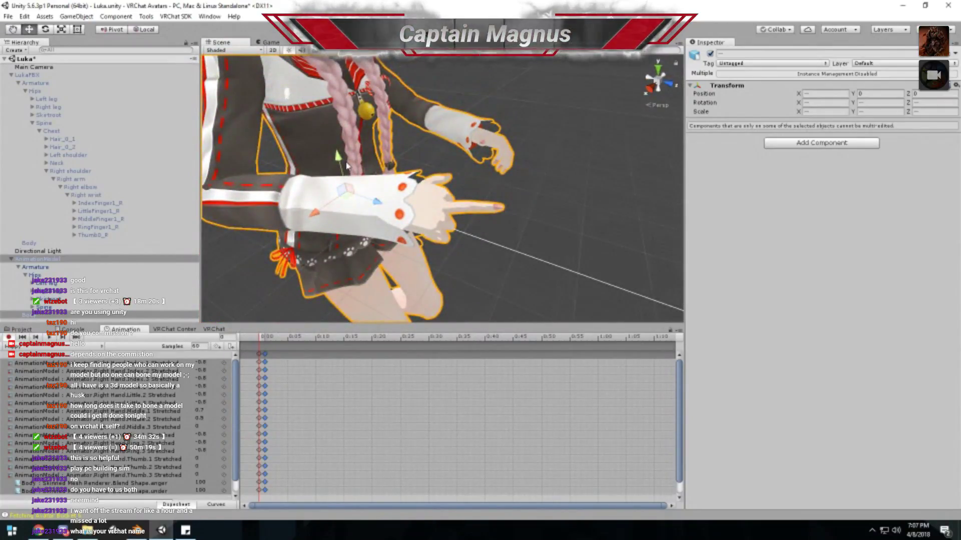
middle_click_drag(268, 108, 276, 202)
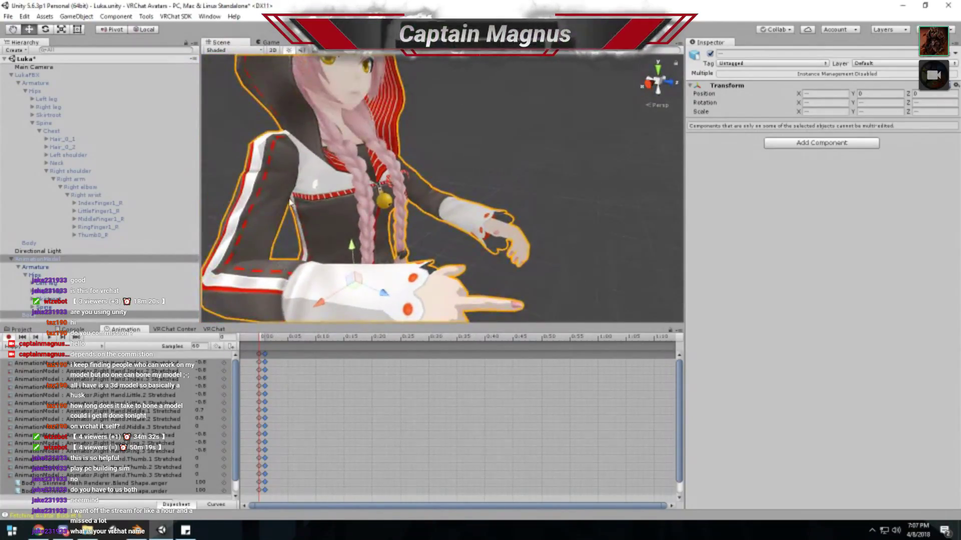
scroll(292, 202, "down", 5)
left_click_drag(359, 196, 358, 206, "alt")
middle_click_drag(358, 205, 425, 210)
left_click_drag(369, 178, 300, 195, "alt")
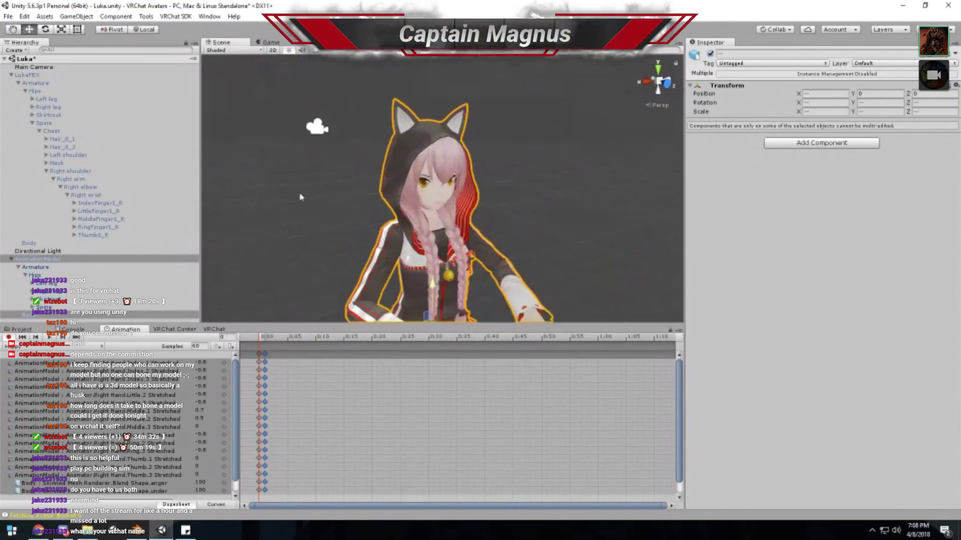
scroll(301, 197, "up", 3)
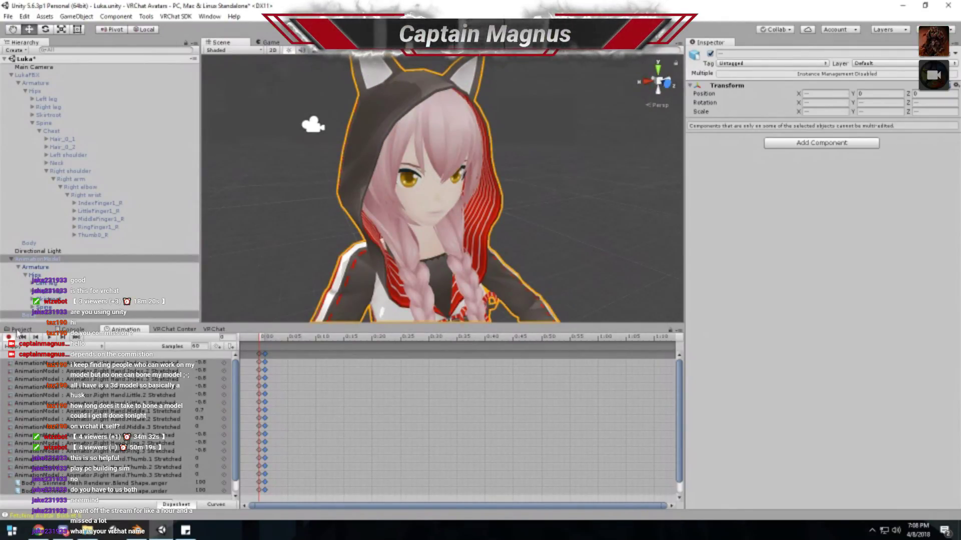
- Return to the PDF DLC LUKA project folder and save the Luka scene
left_click(19, 330)
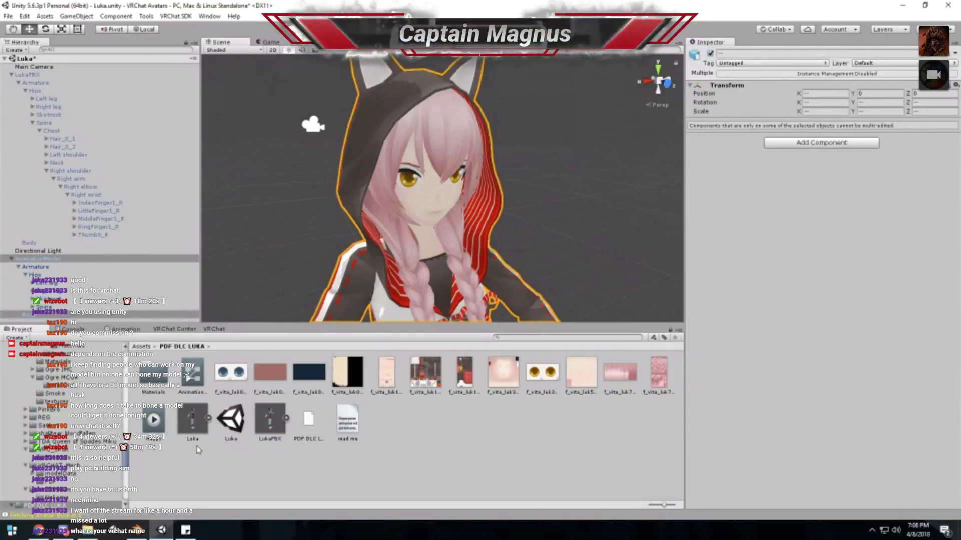
scroll(268, 322, "down", 5)
middle_click_drag(269, 323, 276, 274)
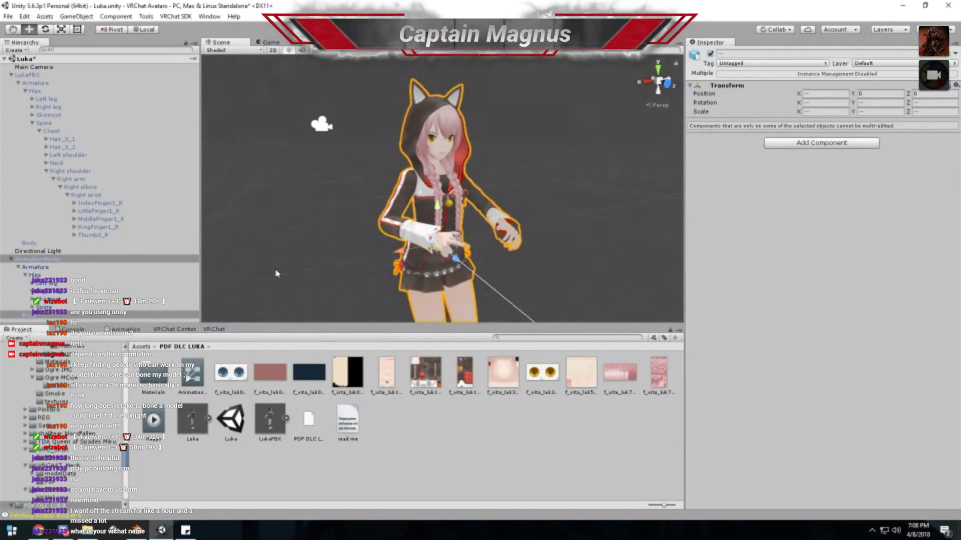
middle_click_drag(326, 242, 273, 276)
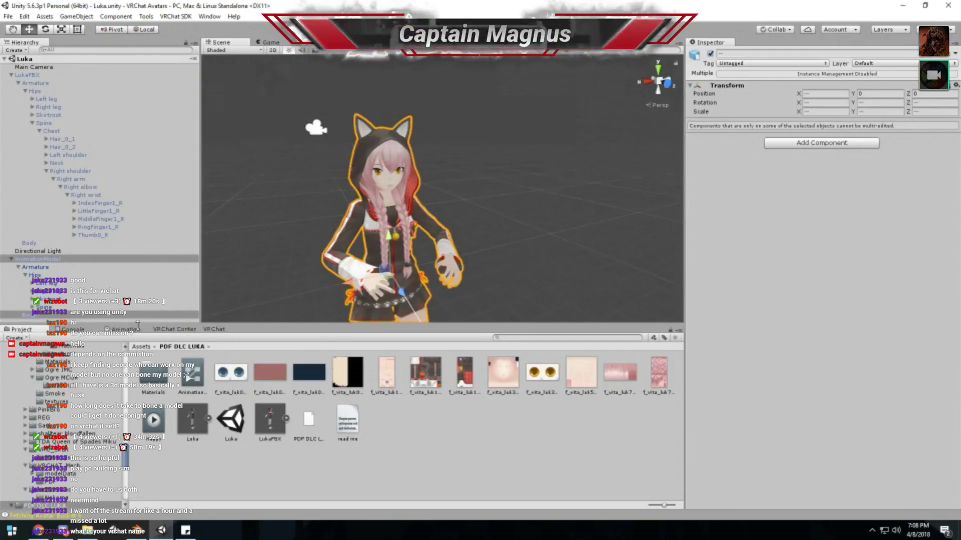
- Deactivate the AnimationModel duplicate in the scene and reactivate the original LukaFBX avatar
left_click(46, 259)
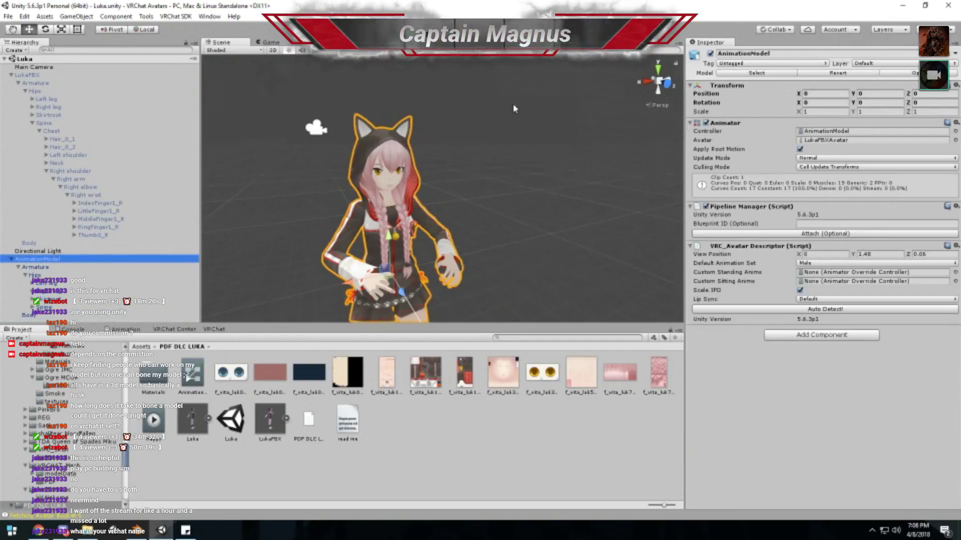
left_click(710, 54)
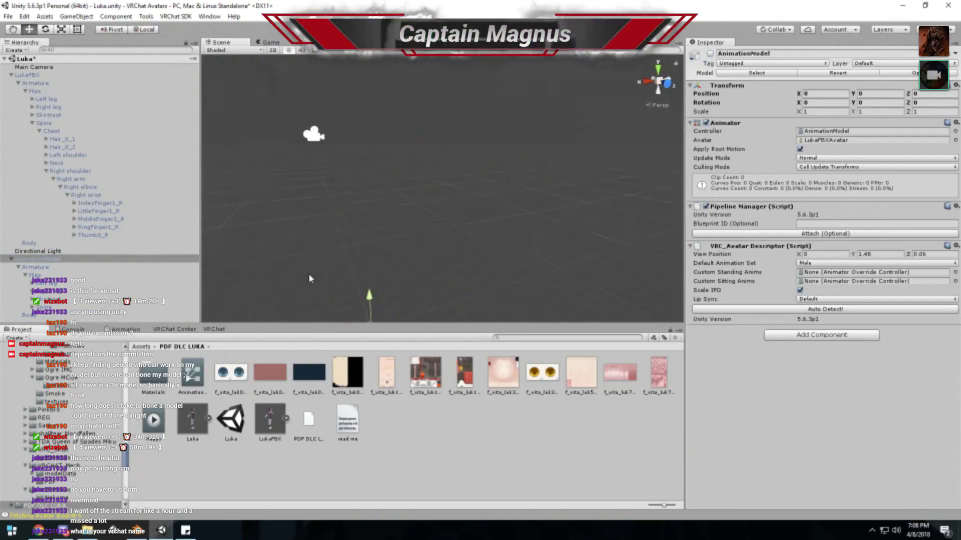
left_click(29, 76)
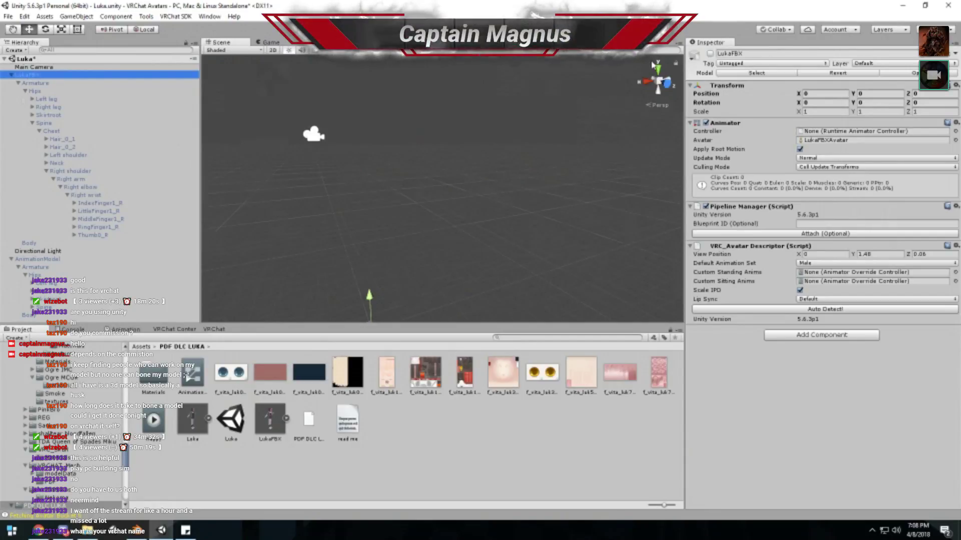
left_click(710, 53)
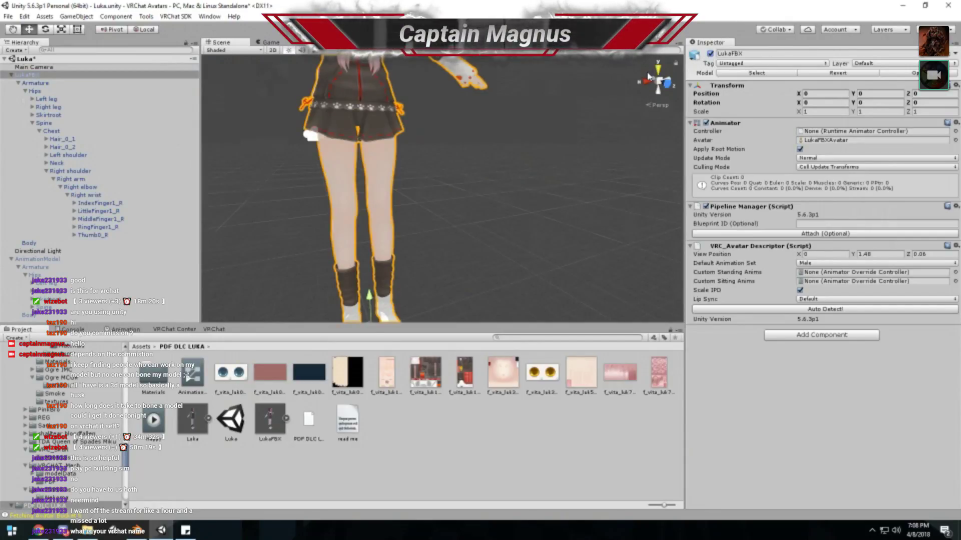
middle_click_drag(414, 219, 419, 304)
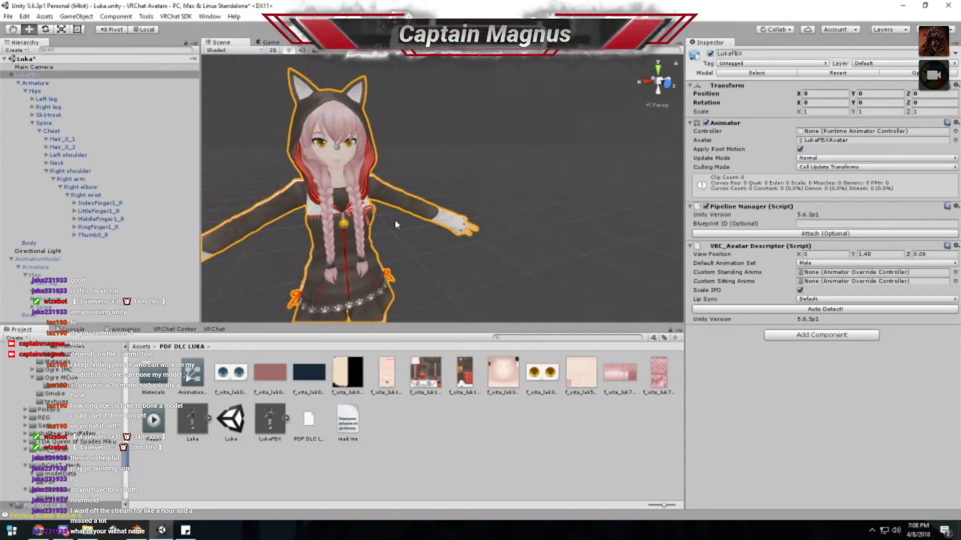
middle_click_drag(397, 219, 421, 212)
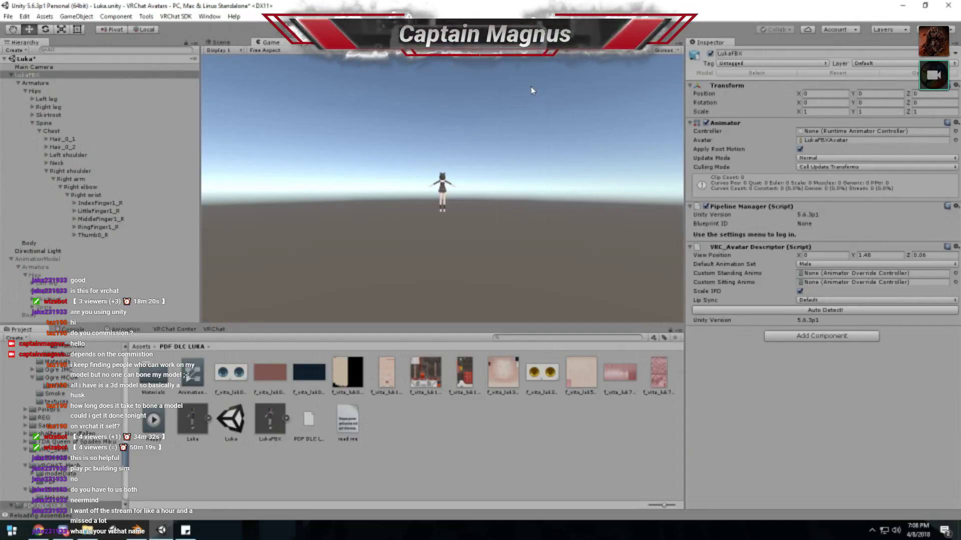
- Exit play mode and inspect the F_VITA_LUK706_HAIRTAIL material settings on LukaFBX's Body mesh
left_click(456, 30)
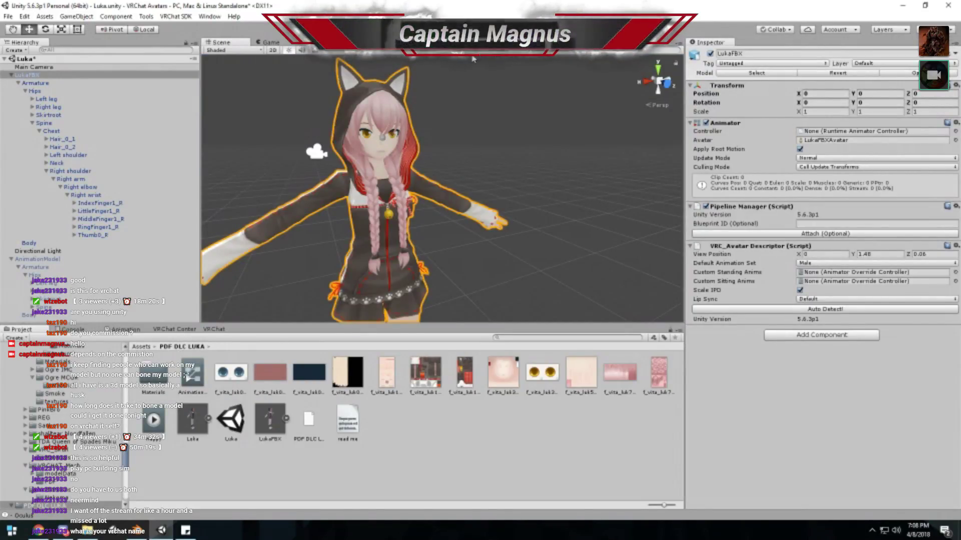
left_click(345, 145)
left_click(732, 170)
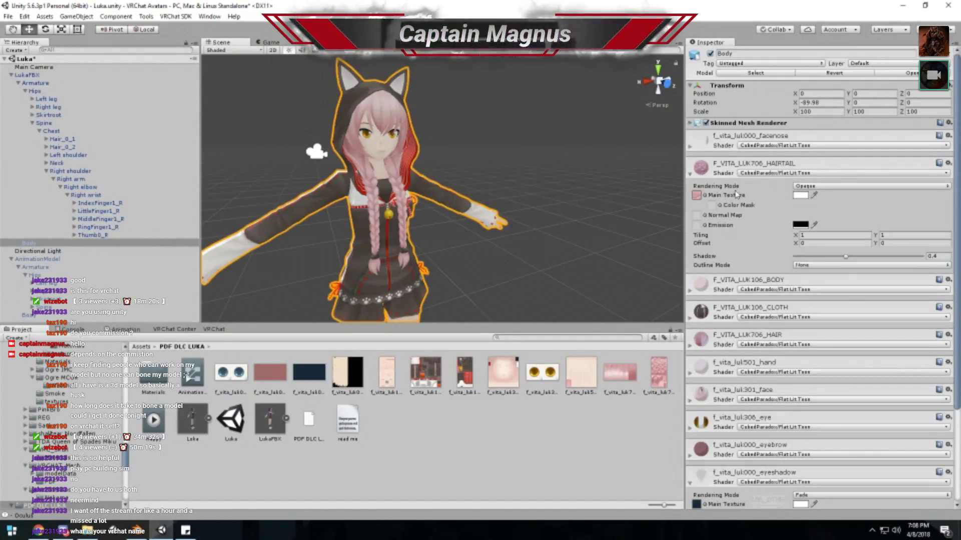
left_click(726, 170)
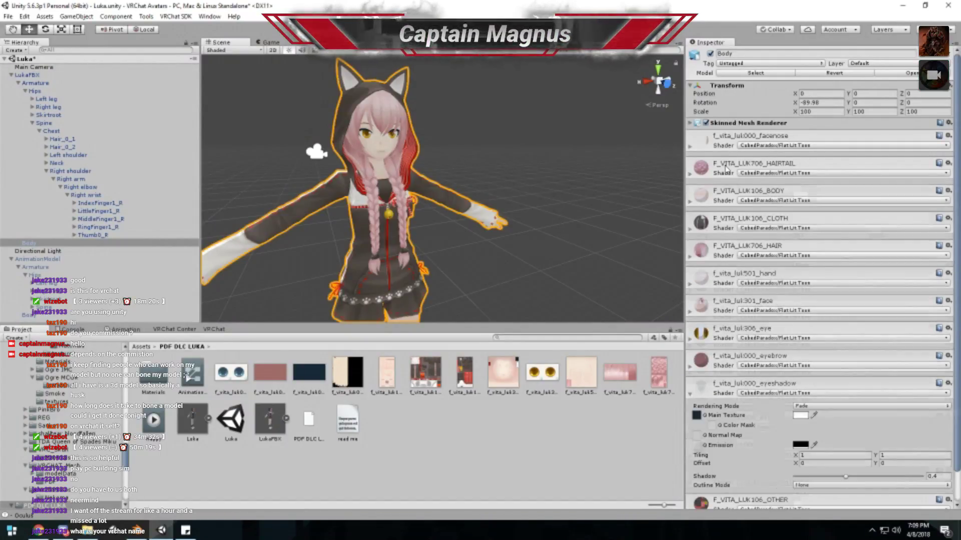
left_click(395, 120)
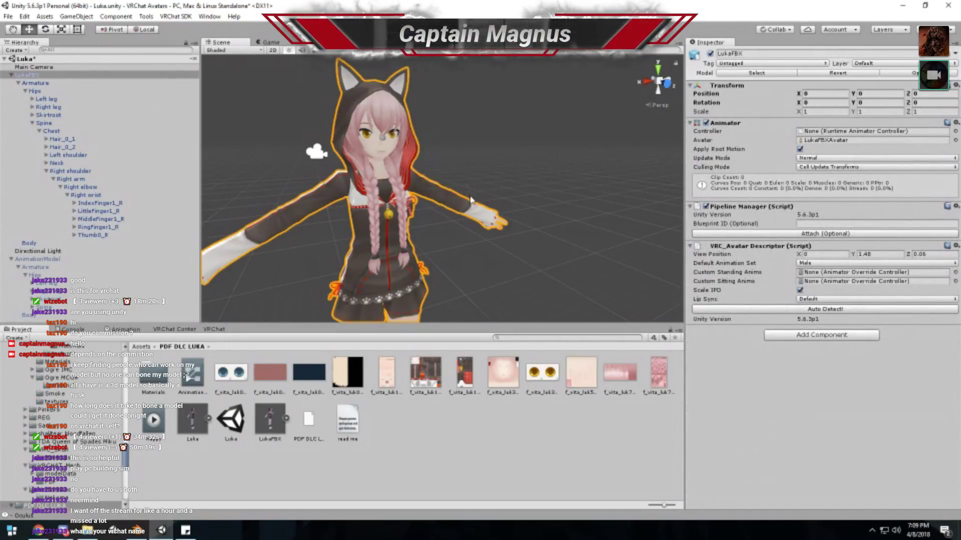
right_click_drag(491, 197, 449, 227)
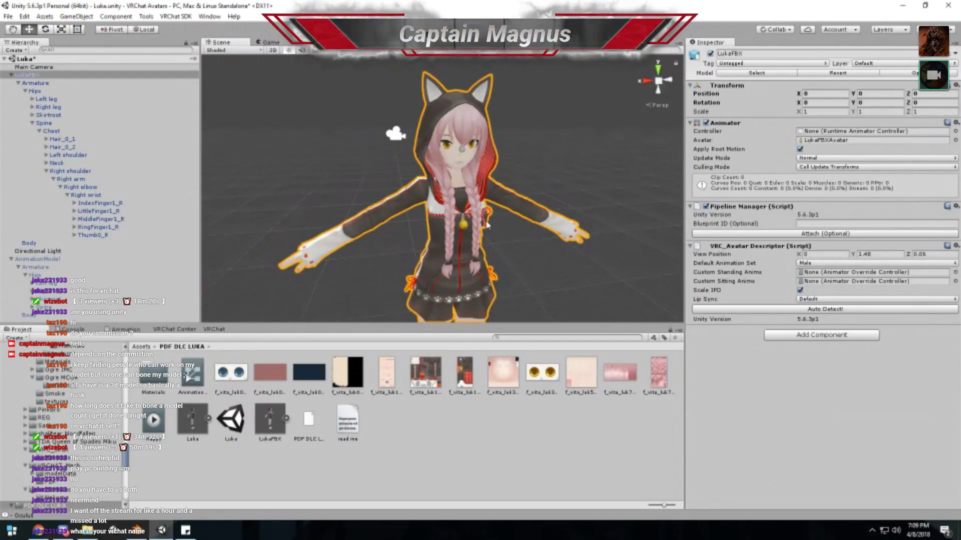
- Review the Happy animation clip and the AnimationModel controller in the PDF DLC LUKA folder
left_click(154, 424)
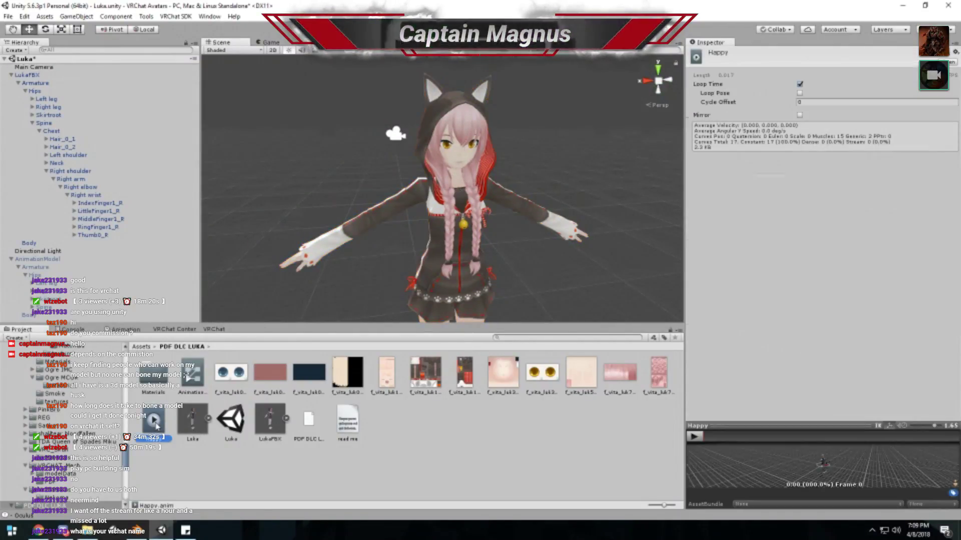
left_click(190, 375)
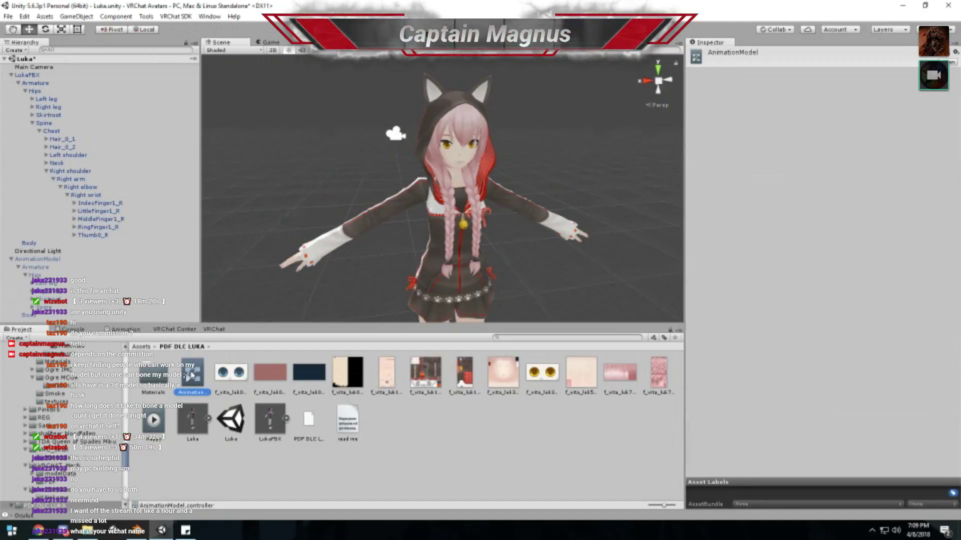
left_click(153, 420)
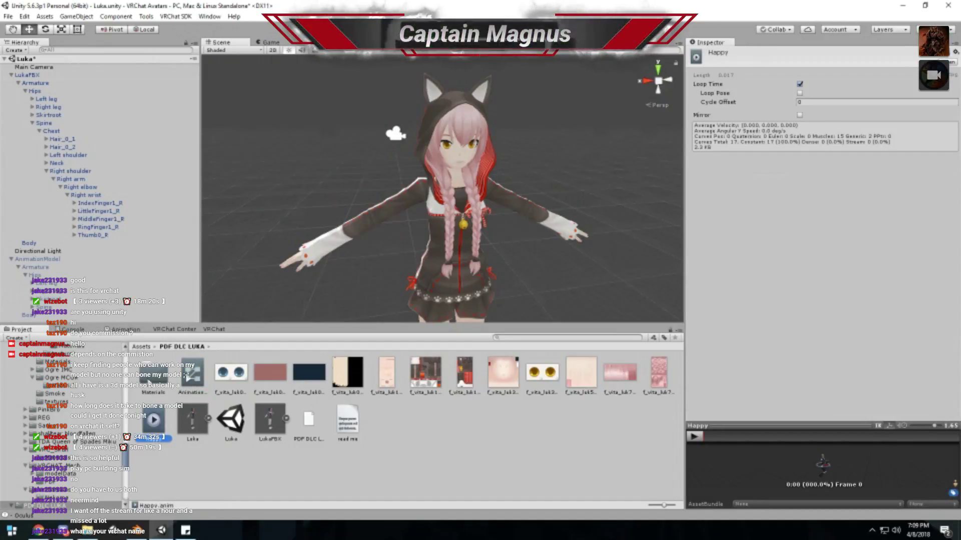
- Duplicate the CustomOverrideEmpty controller in the VRCSDK Examples > Sample Assets > Animation folder
left_click(141, 348)
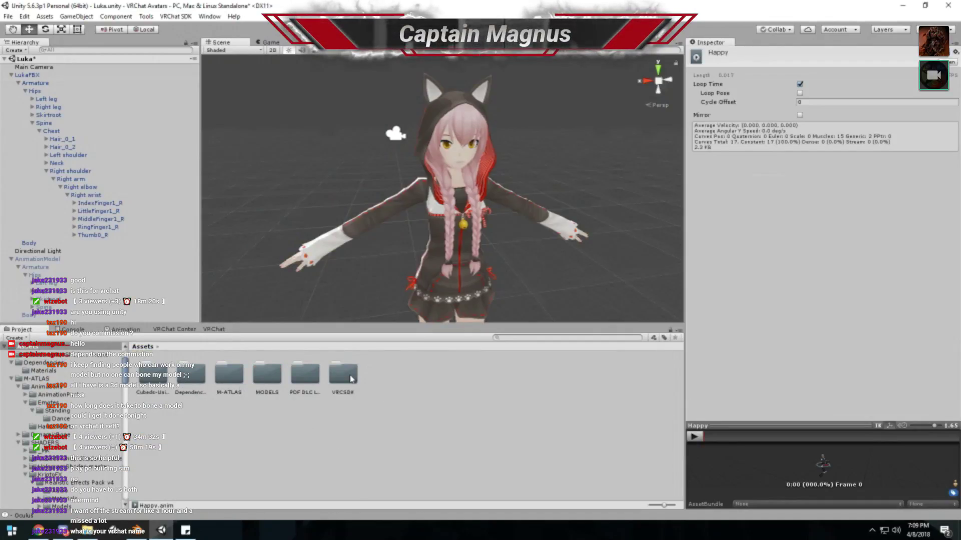
double_click(351, 379)
double_click(192, 374)
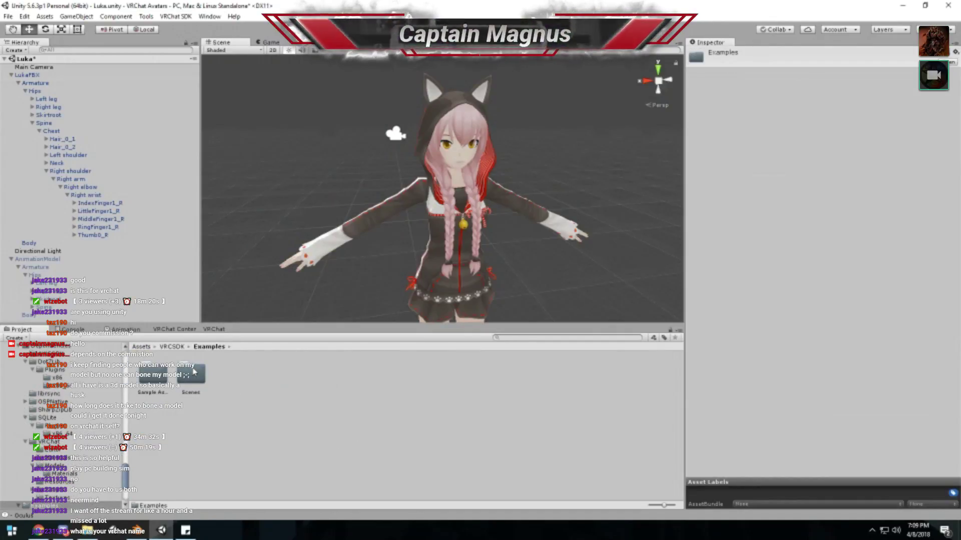
double_click(155, 380)
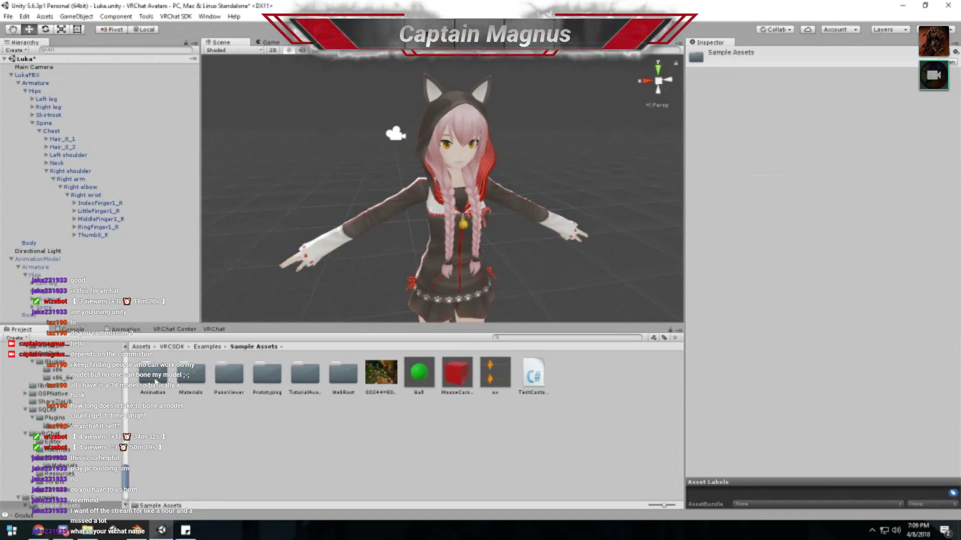
double_click(154, 376)
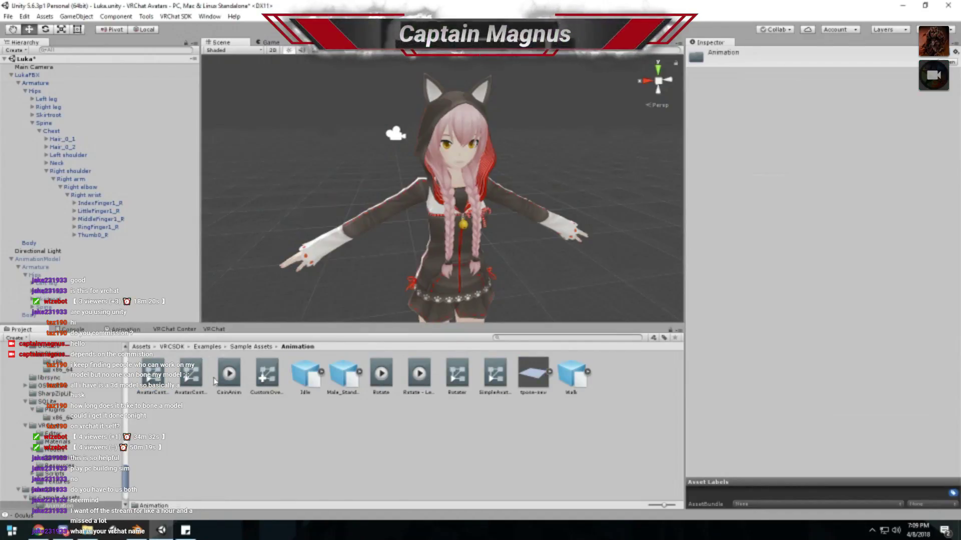
left_click(259, 379)
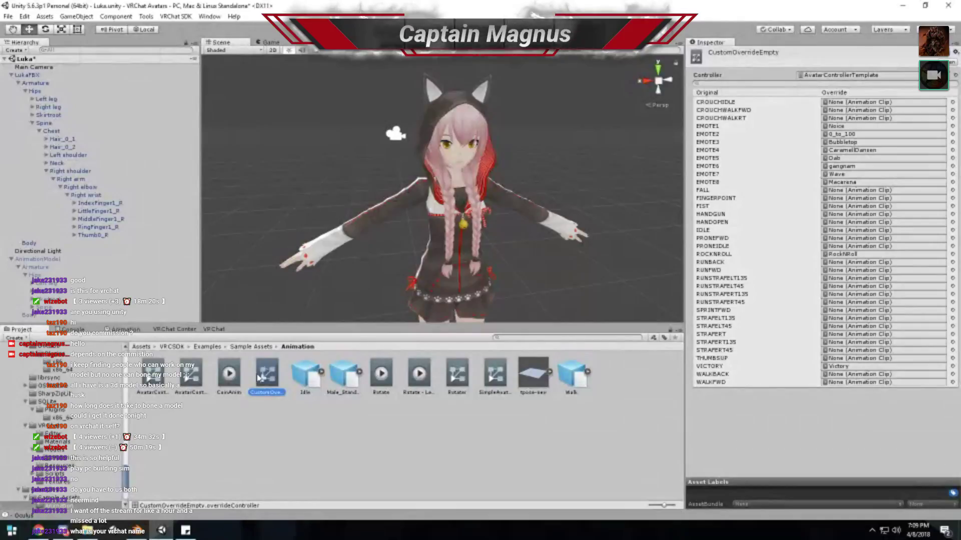
key("ctrl+d")
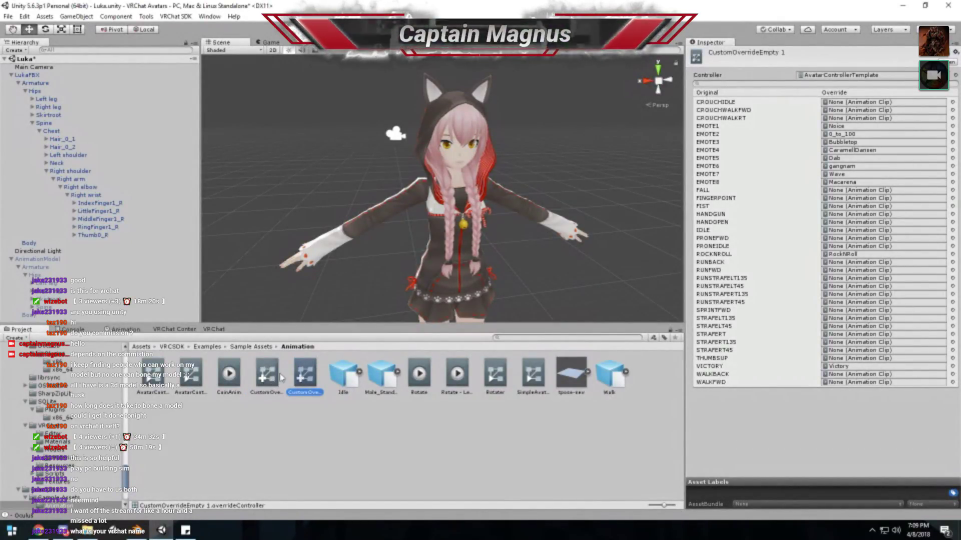
- Collapse the expanded asset folders and move the duplicated override controller into the PDF DLC LUKA folder
scroll(103, 421, "up", 10)
scroll(103, 420, "up", 5)
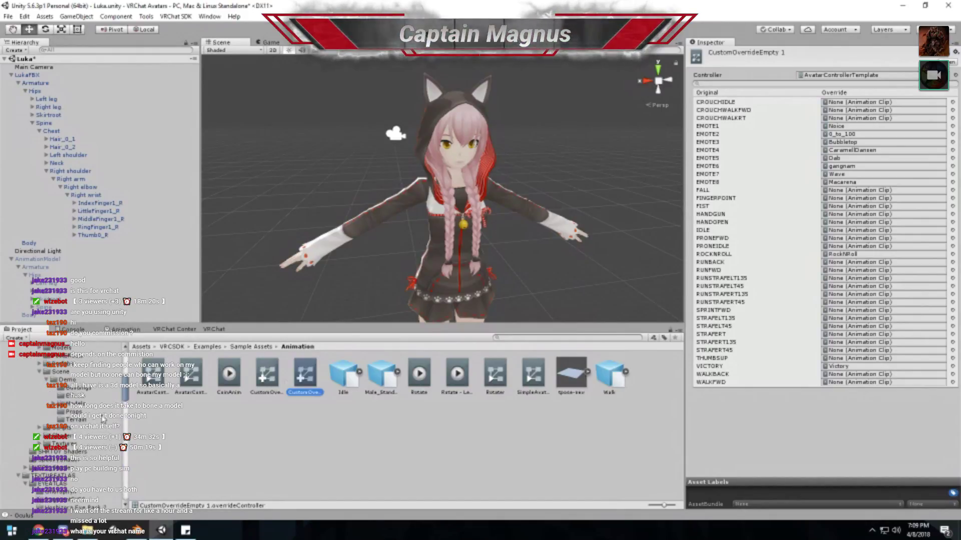
left_click(11, 383)
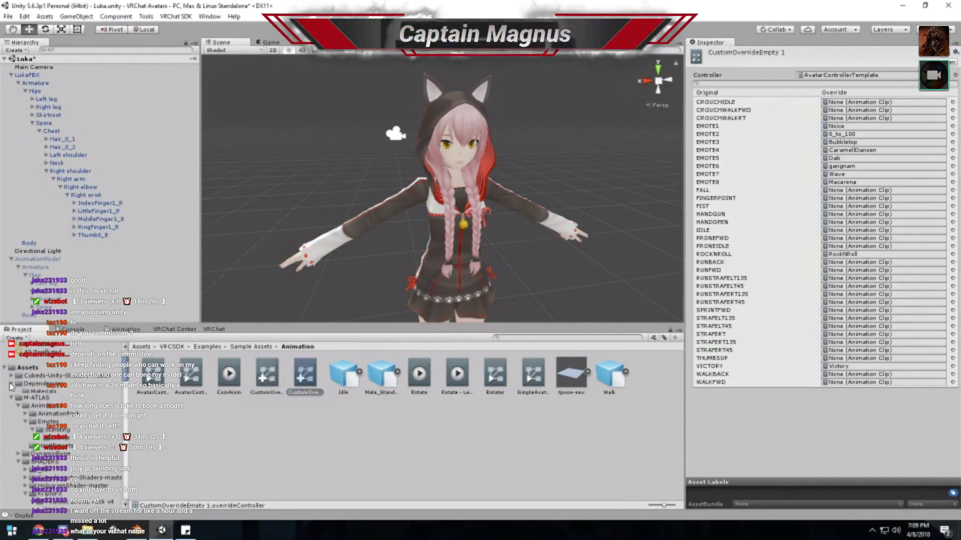
left_click(12, 392)
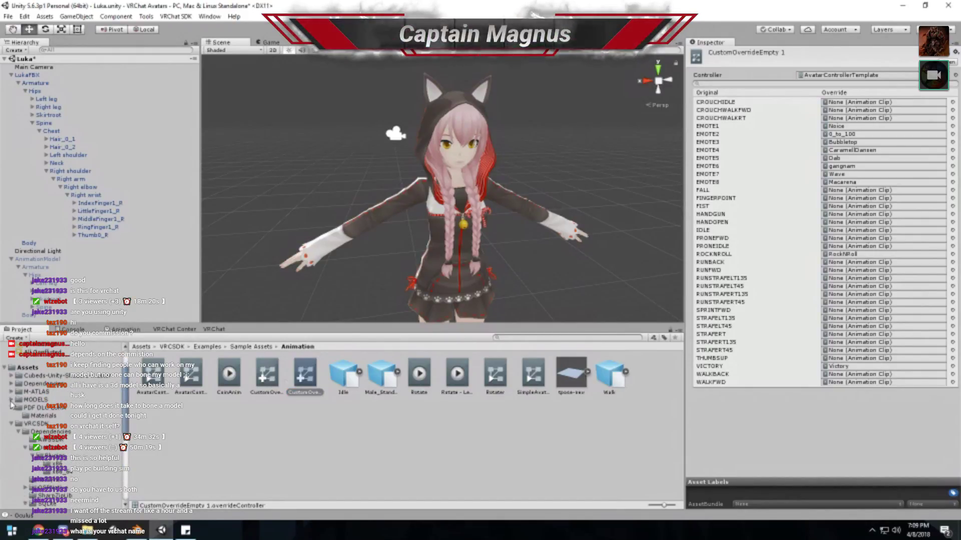
mouse_move(302, 380)
left_mouse_down()
mouse_move(123, 412)
mouse_move(44, 411)
left_mouse_up()
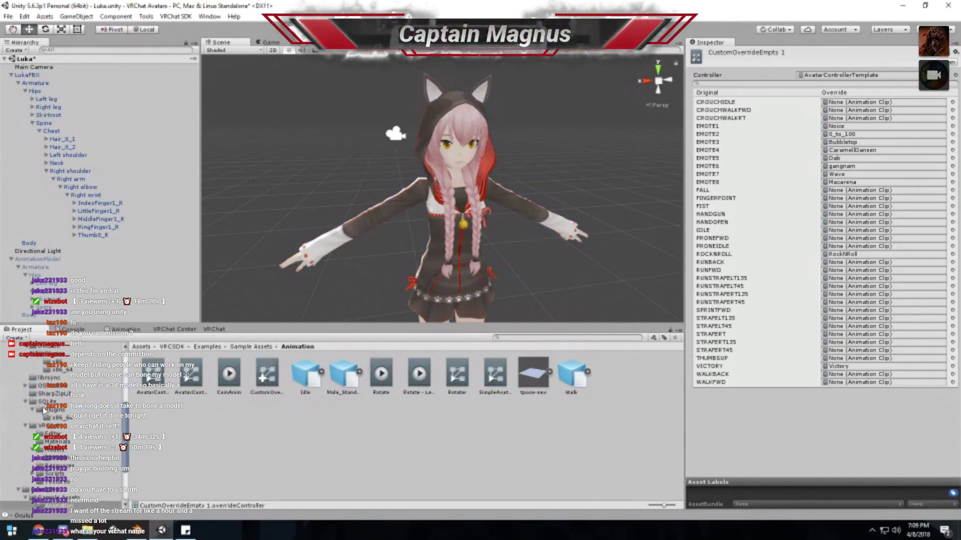
- Open the PDF DLC LUKA folder and rename the copied override controller to Luka
left_click(142, 347)
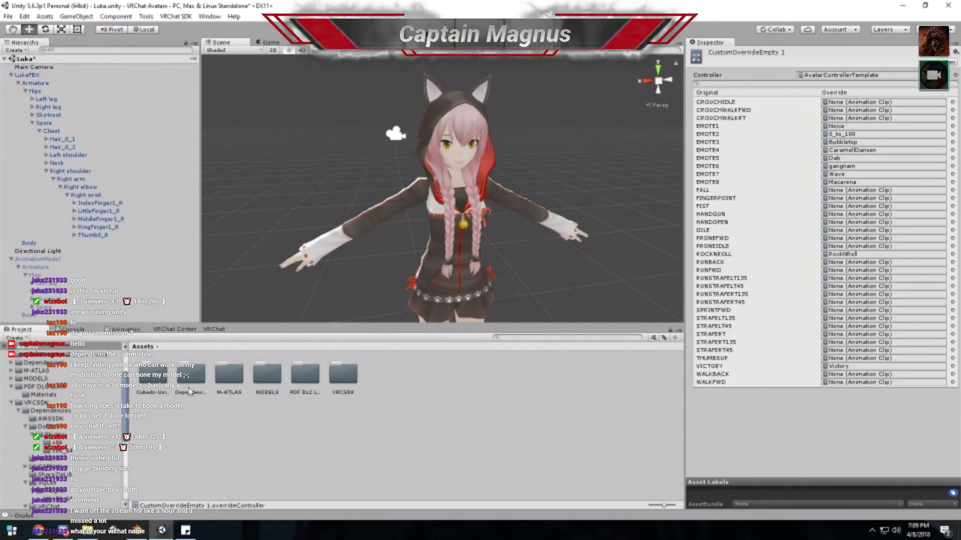
double_click(295, 388)
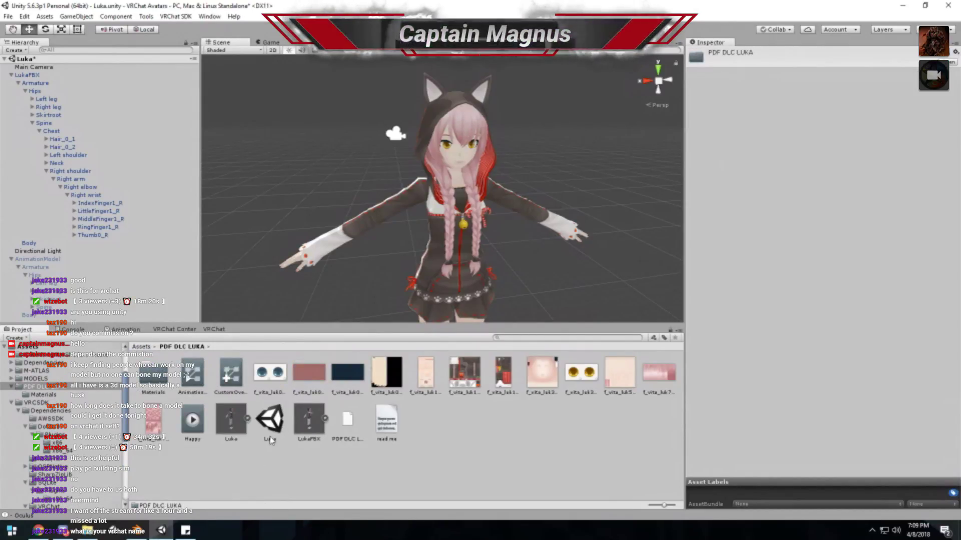
left_click(228, 382)
key("F2")
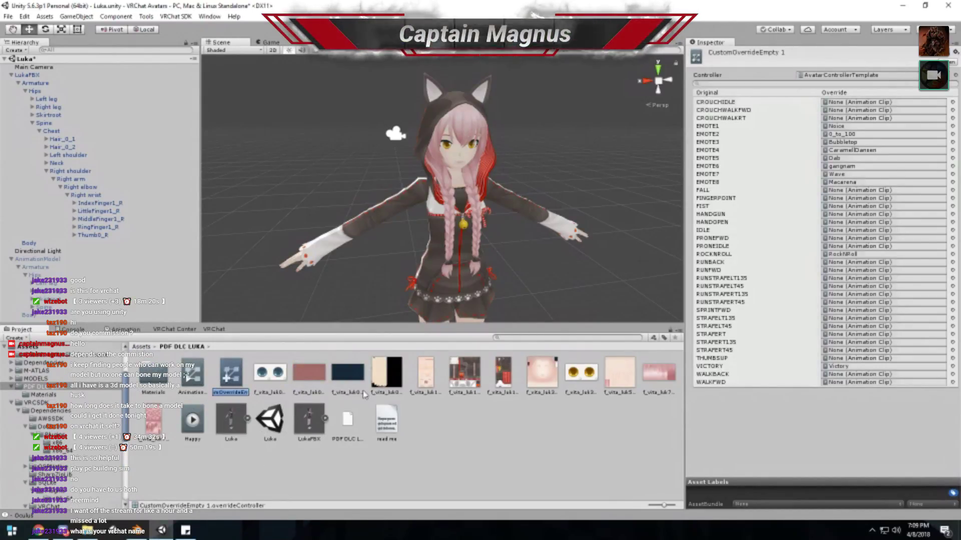
type("Luka")
key("Return")
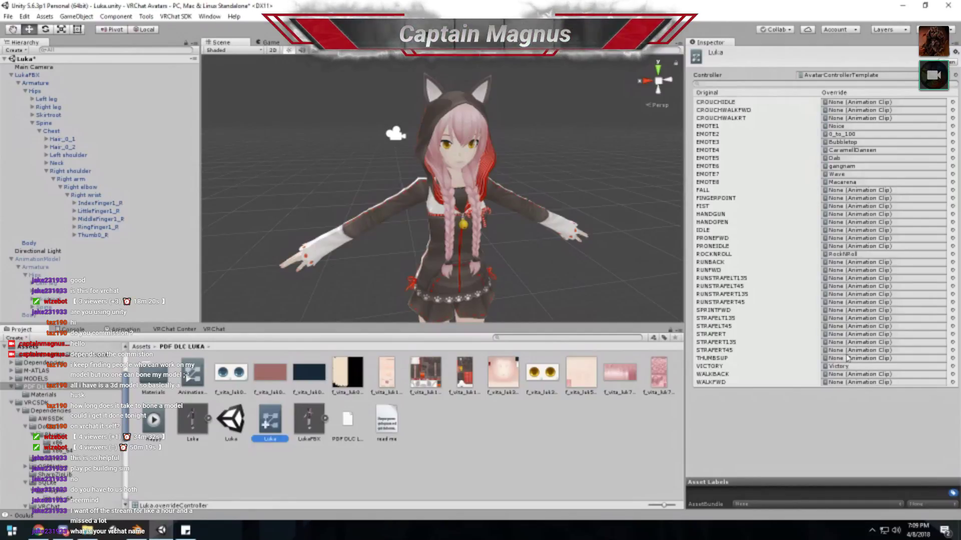
- Locate the source files of the EMOTE6 and ROCKNROLL override clips, then return to the PDF DLC LUKA folder
left_click(853, 167)
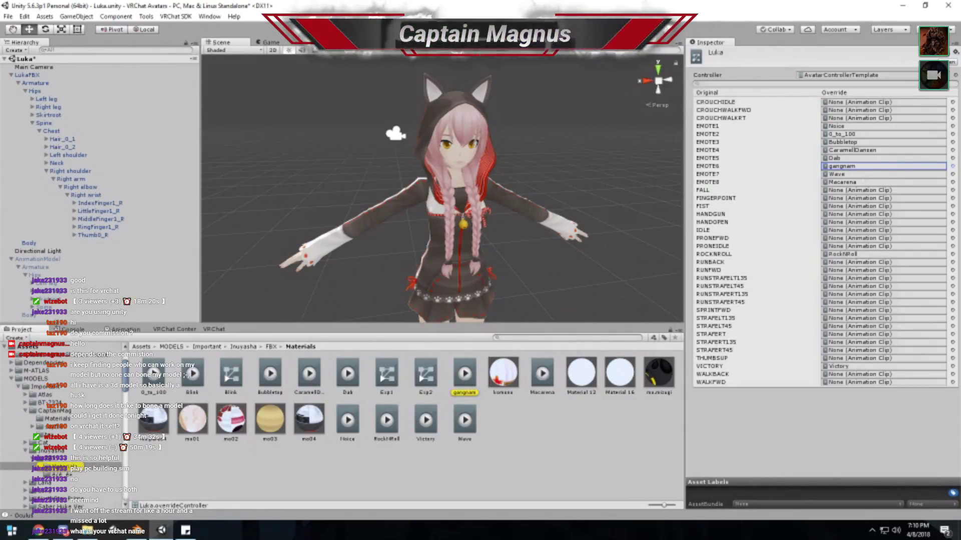
left_click(143, 347)
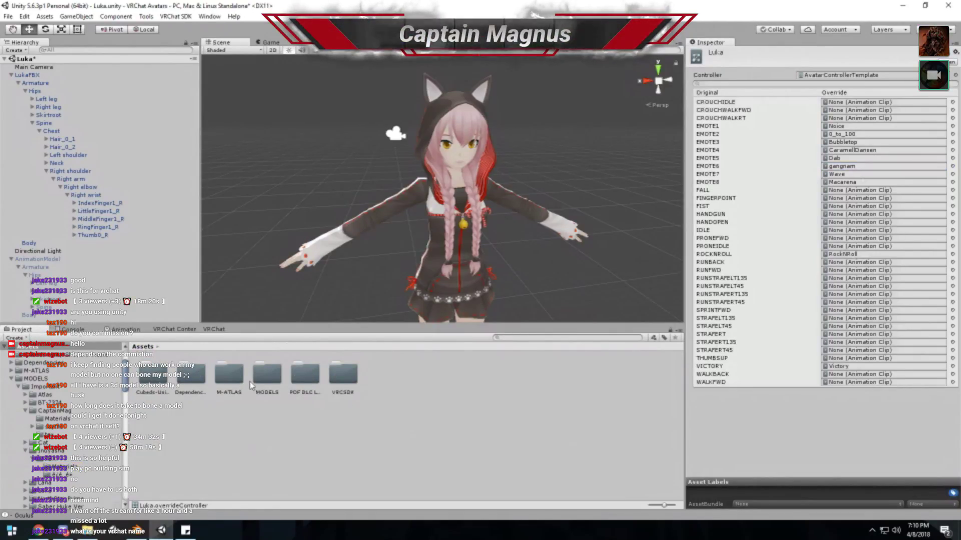
left_click(851, 254)
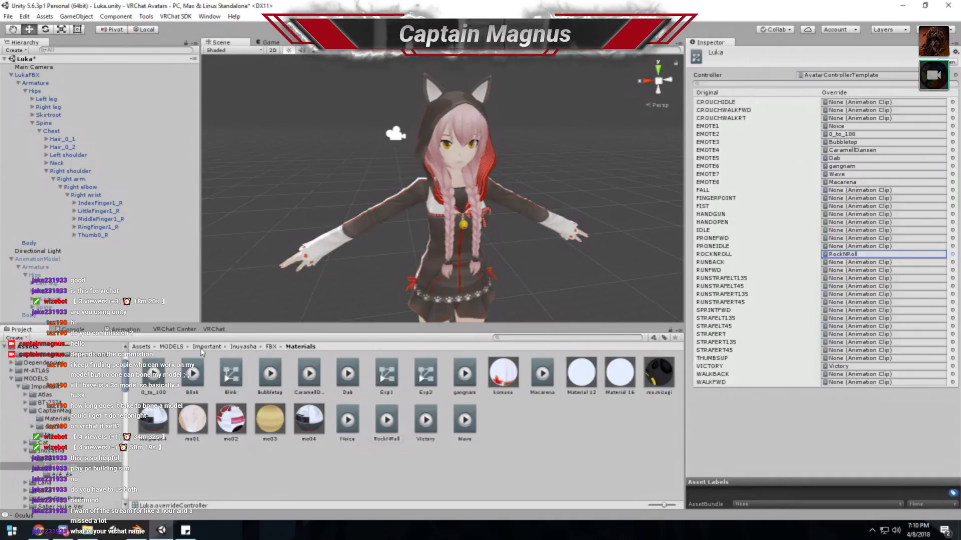
left_click(141, 346)
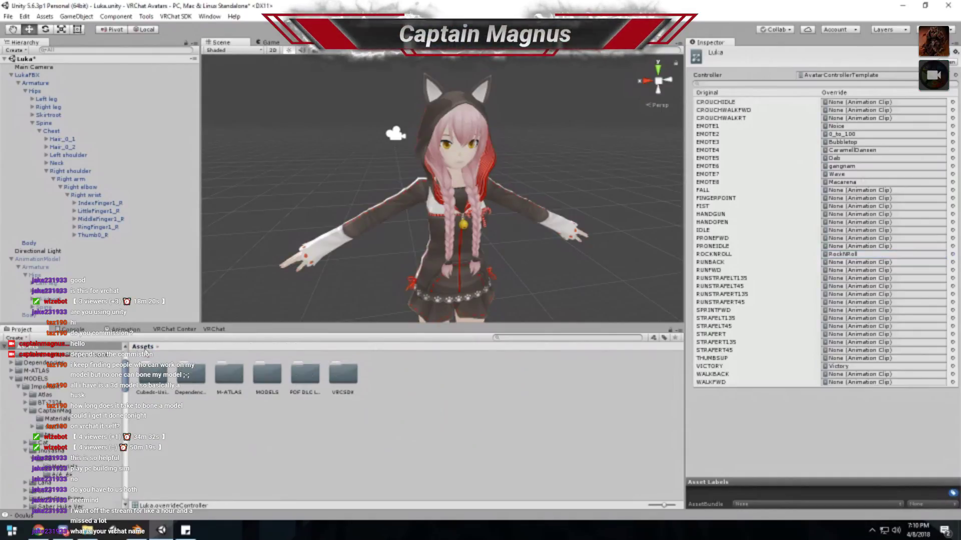
double_click(304, 374)
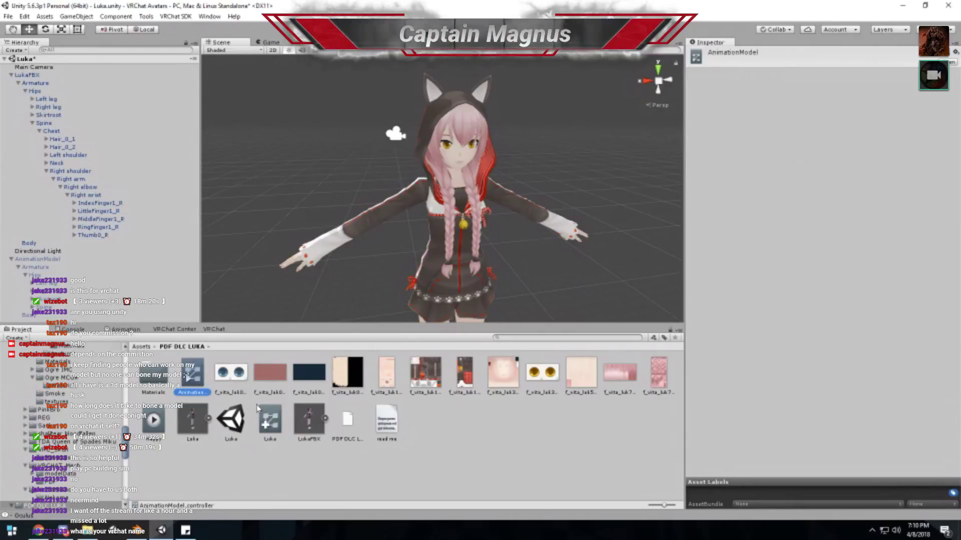
- Clear the assigned clips from EMOTE1 to EMOTE8, ROCKNROLL and VICTORY in the Luka override controller
left_click(270, 419)
left_click(839, 253)
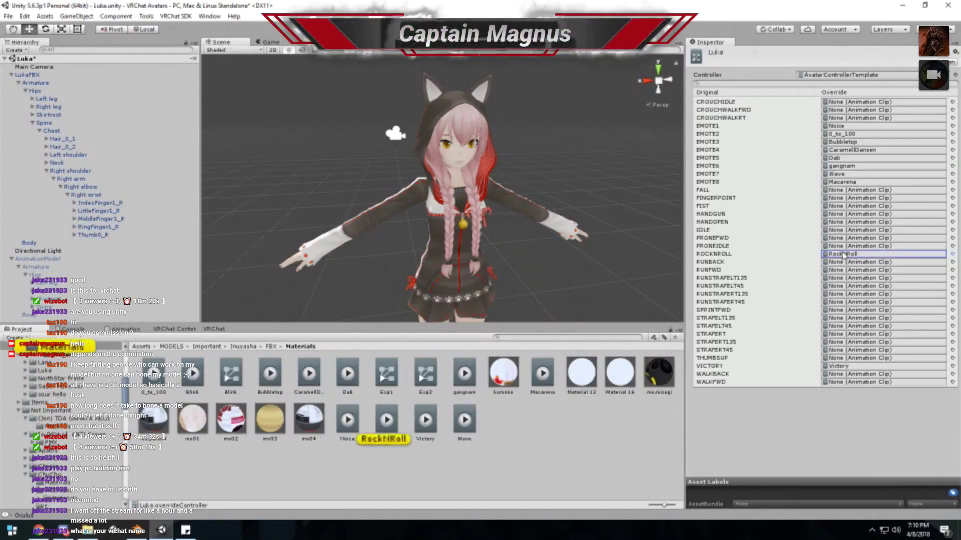
key("Delete")
left_click(838, 182)
key("Delete")
left_click(835, 172)
key("Delete")
left_click(835, 165)
key("Delete")
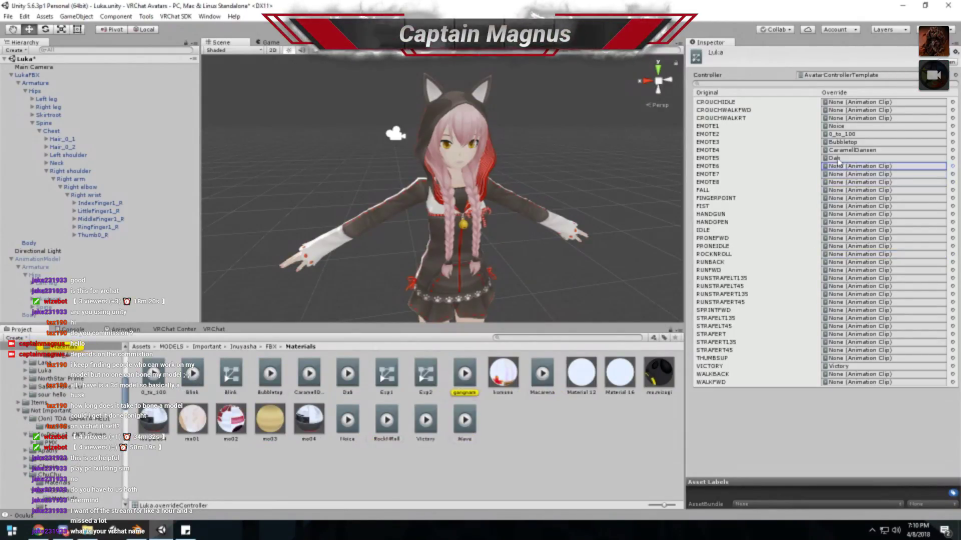
left_click(836, 158)
key("Delete")
left_click(835, 150)
key("Delete")
left_click(836, 142)
left_click(835, 126)
key("Delete")
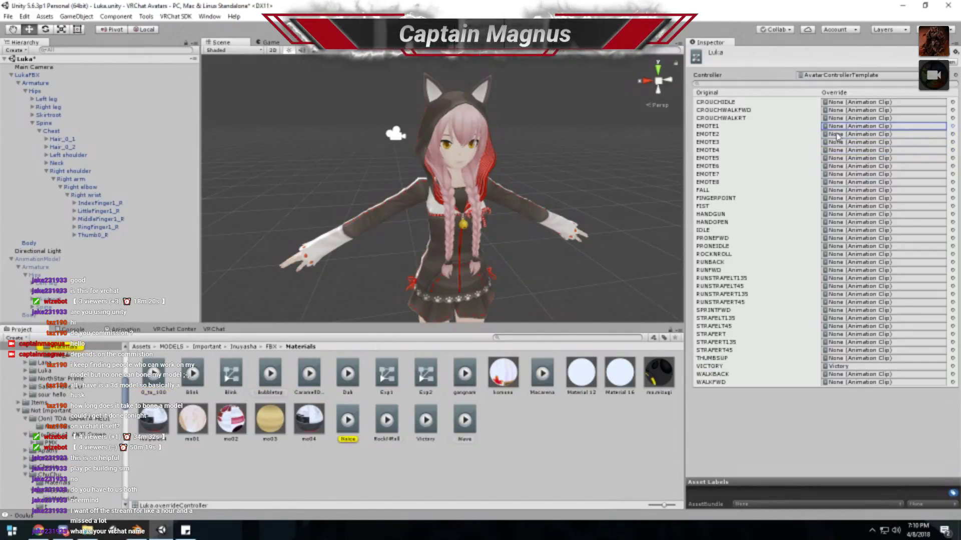
left_click(850, 366)
key("Delete")
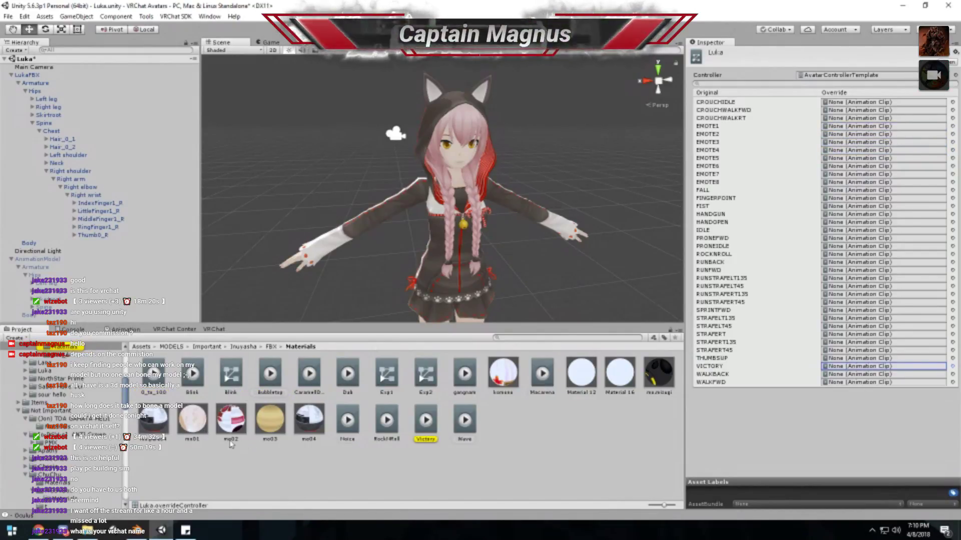
- Return to the PDF DLC LUKA folder and assign the Happy clip to THUMBSUP in the Luka override controller
left_click(143, 347)
double_click(305, 380)
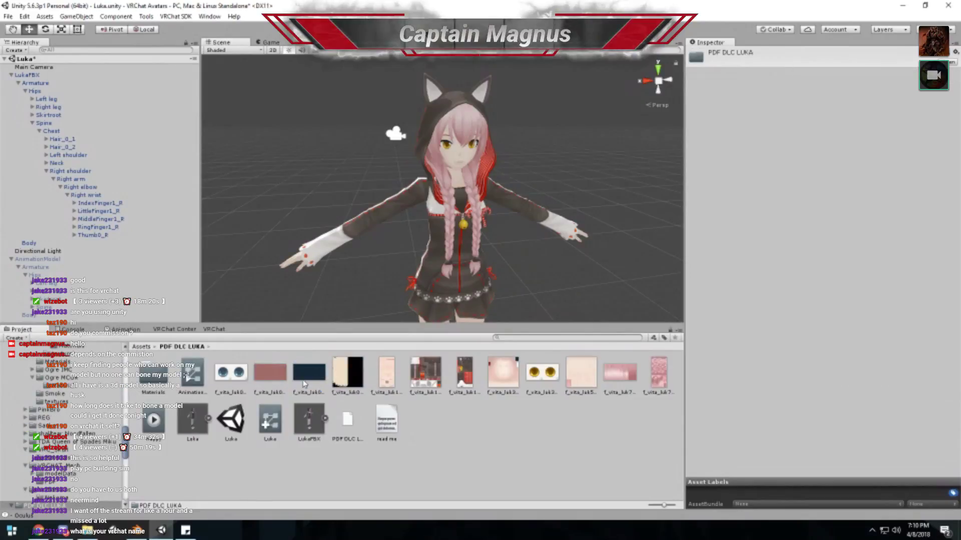
left_click(268, 420)
left_click_drag(154, 420, 843, 360)
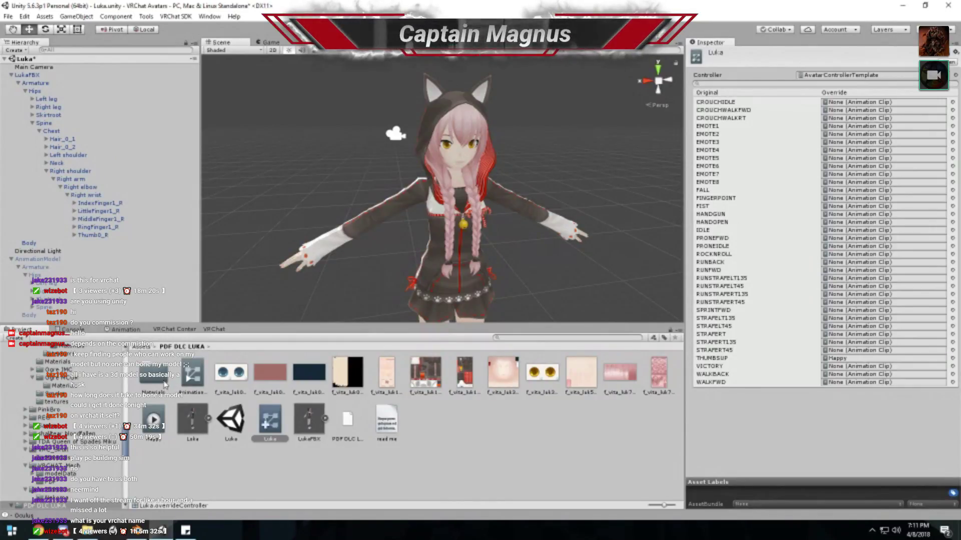
- Browse the Animator properties available to add to AnimationModel's animation, including the left-hand finger properties, without adding any
left_click(40, 259)
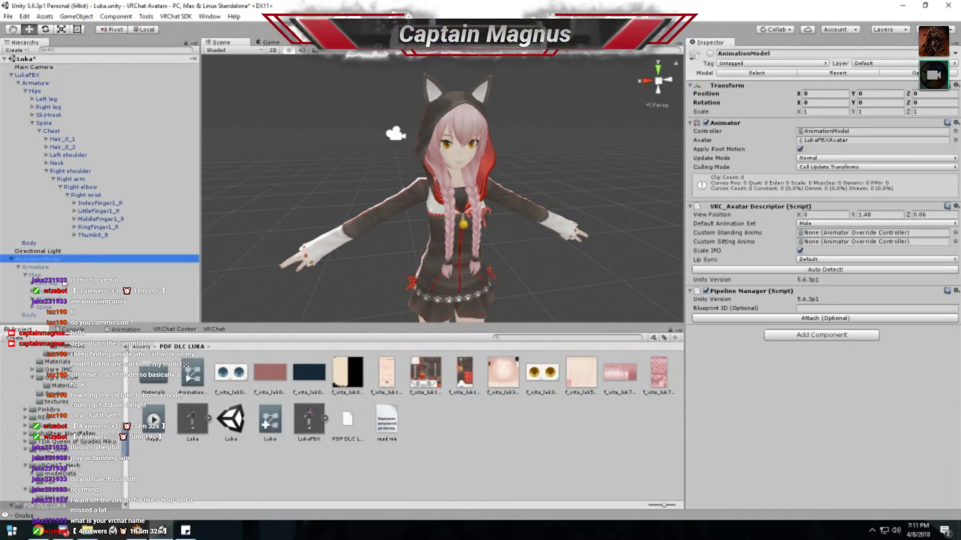
left_click(131, 329)
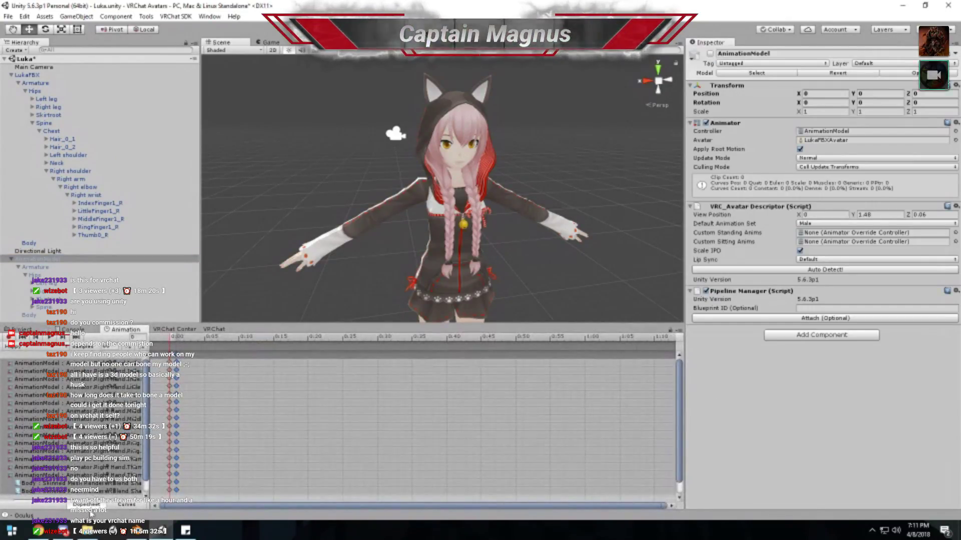
left_click(91, 493)
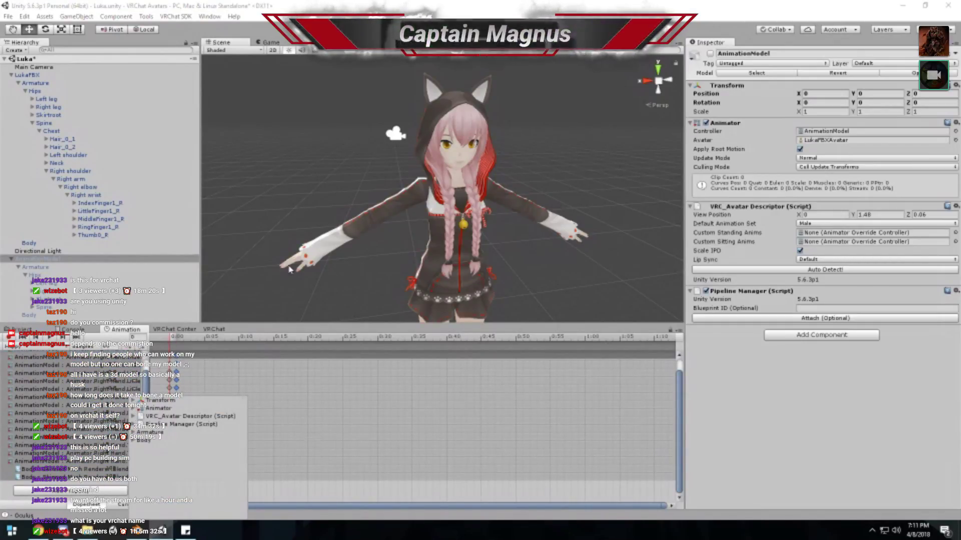
left_click(142, 408)
scroll(182, 451, "down", 8)
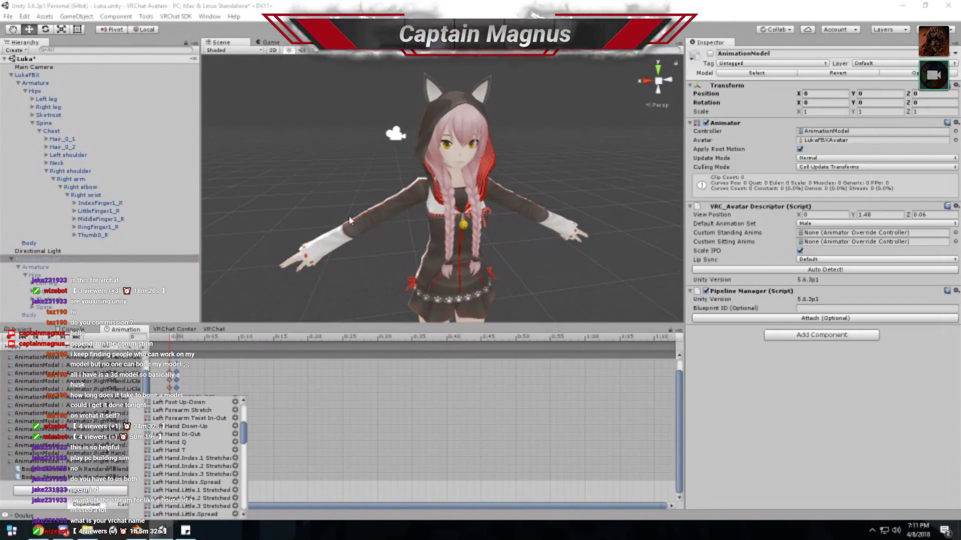
left_click(418, 204)
middle_click_drag(419, 202, 455, 235)
left_click_drag(405, 238, 454, 245, "alt")
middle_click_drag(509, 232, 545, 211)
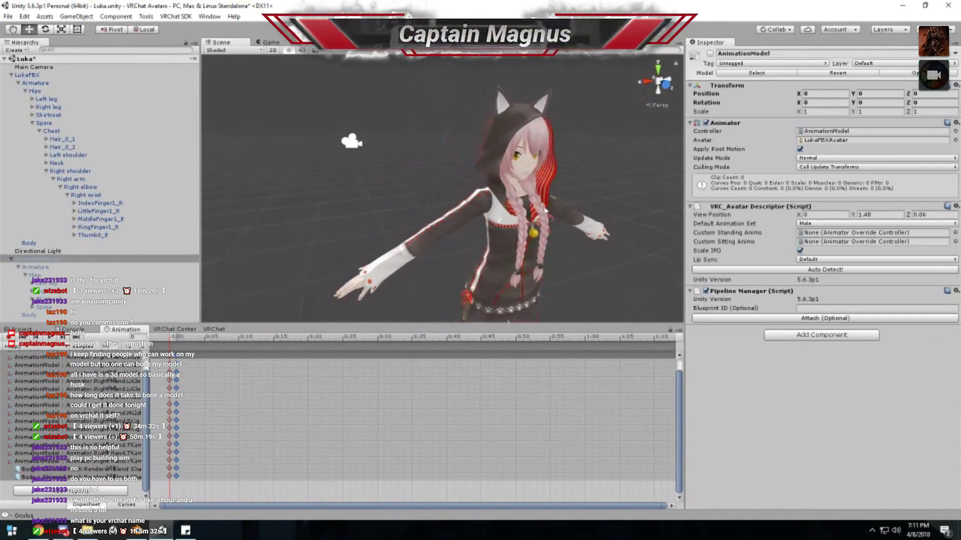
middle_click_drag(446, 252, 480, 224)
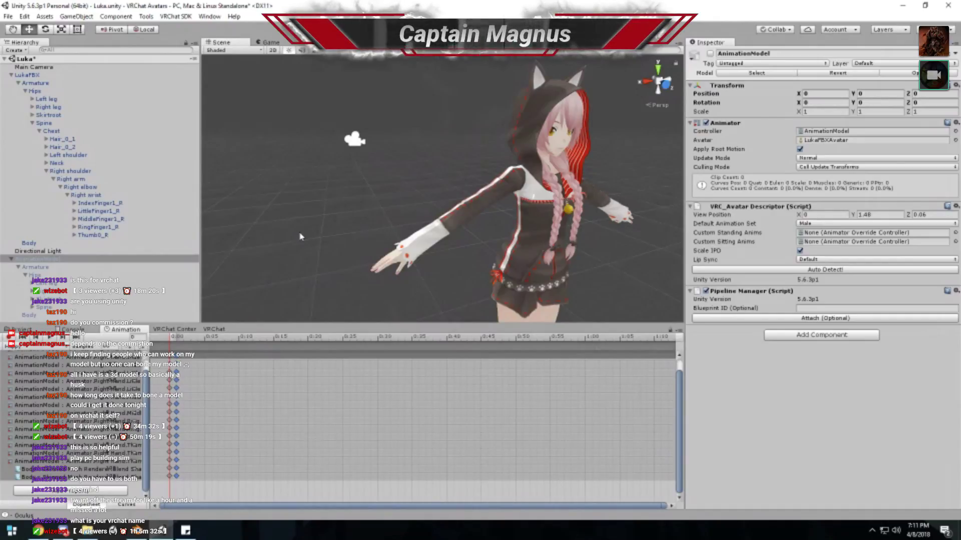
left_click_drag(300, 237, 254, 214, "alt")
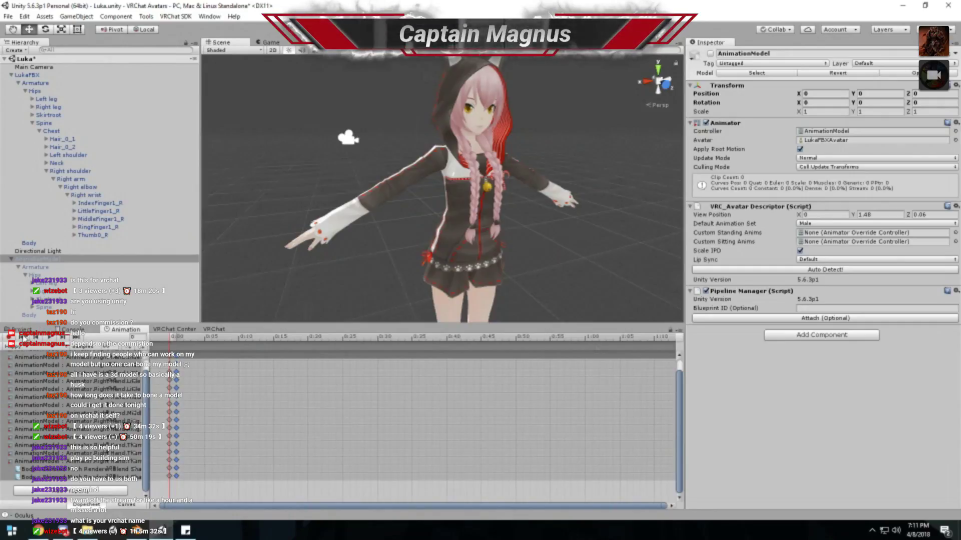
- Reopen the Luka override controller from the PDF DLC LUKA folder and locate the source file of its THUMBSUP clip
left_click(27, 74)
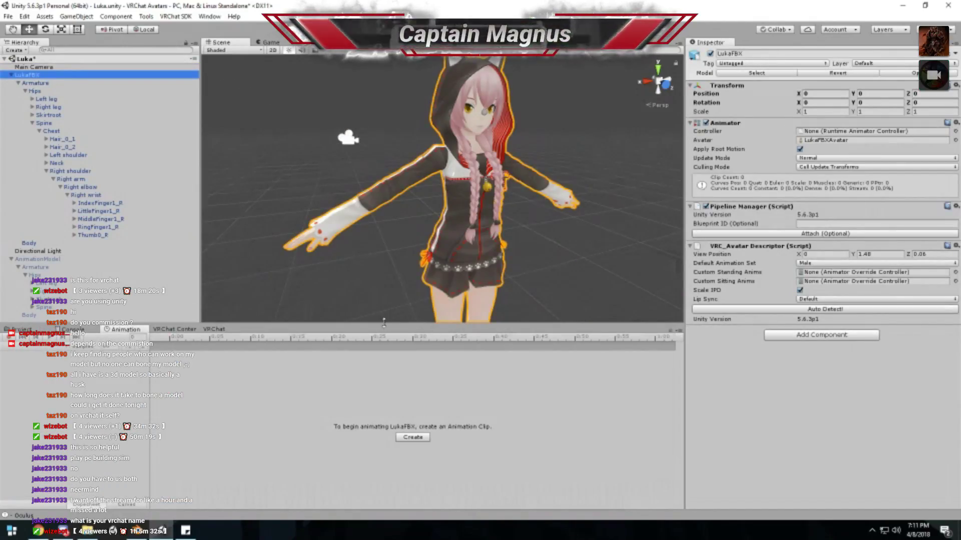
left_click(21, 330)
left_click(270, 420)
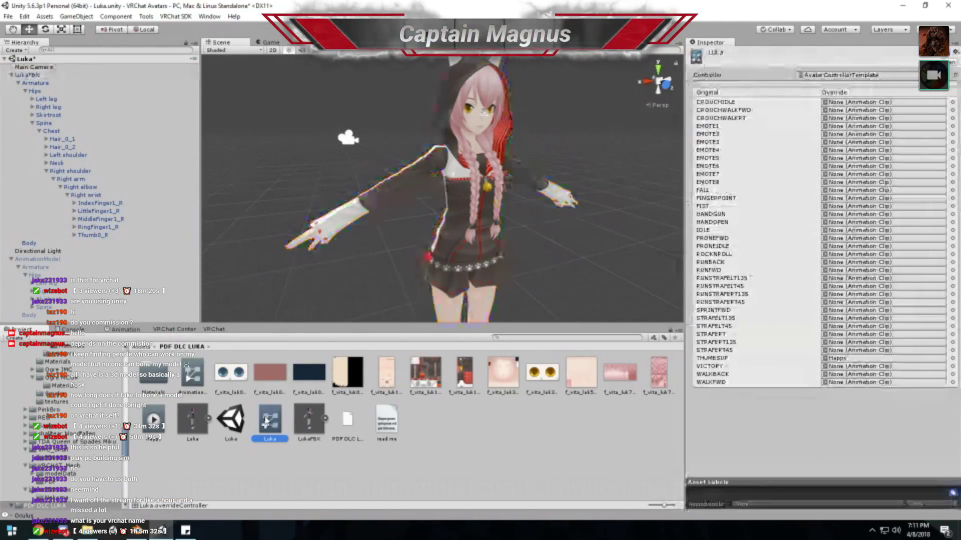
left_click(832, 358)
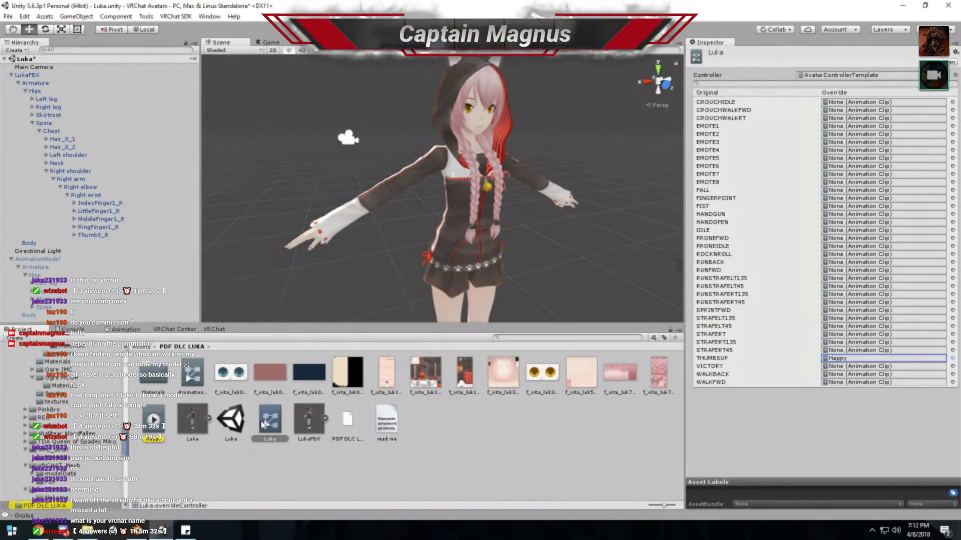
- Assign the Luka override controller to LukaFBX as its Animator controller, Custom Standing Anims and Custom Sitting Anims
left_click(482, 171)
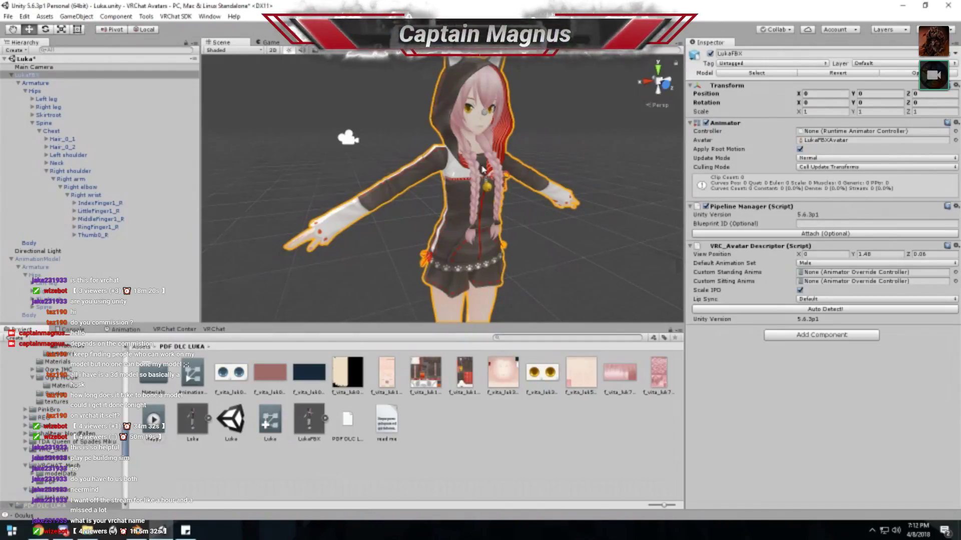
left_click(483, 170)
middle_click_drag(497, 169, 484, 218)
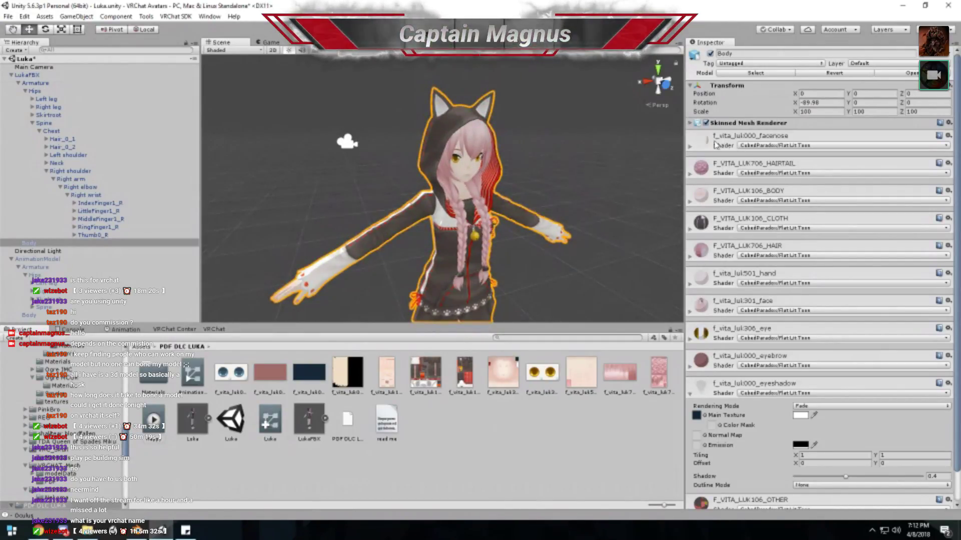
left_click(470, 215)
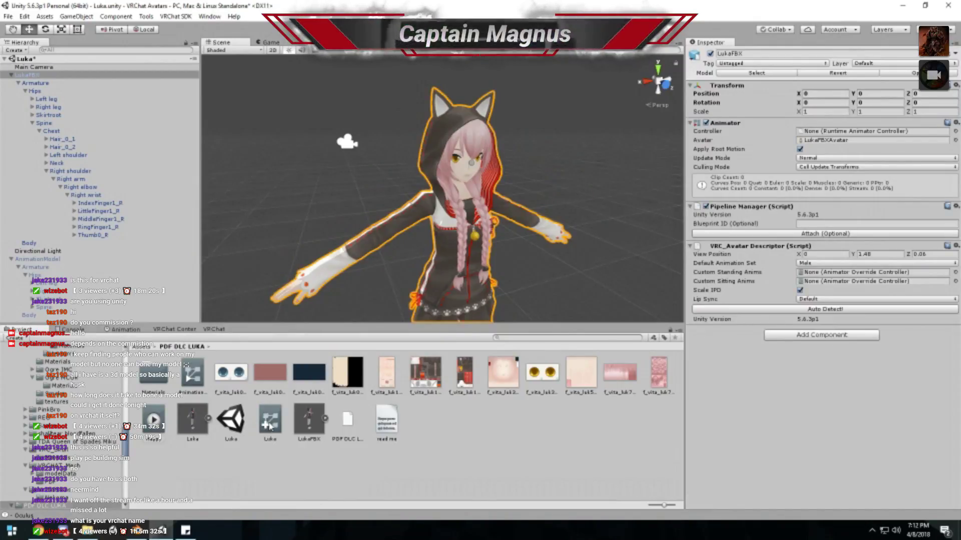
left_click_drag(269, 427, 812, 133)
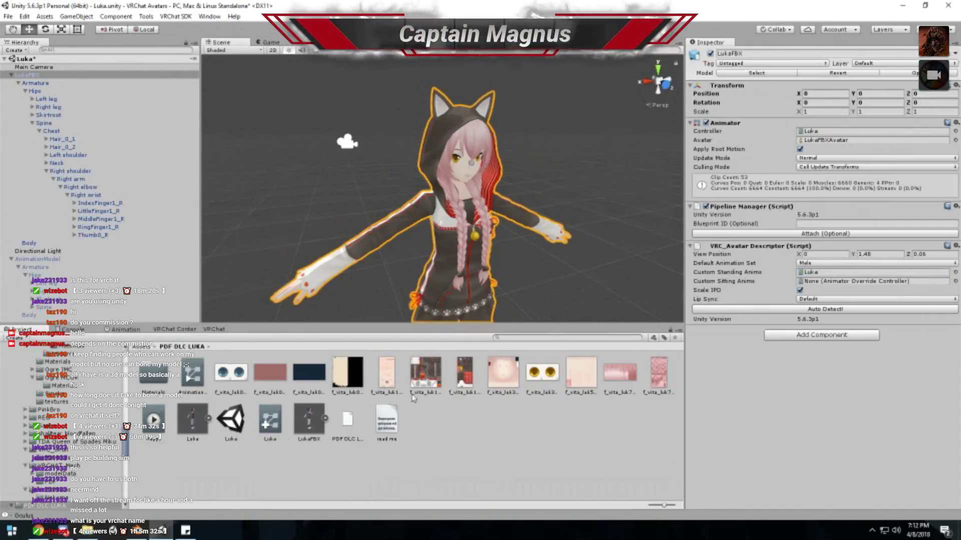
left_click_drag(270, 423, 837, 282)
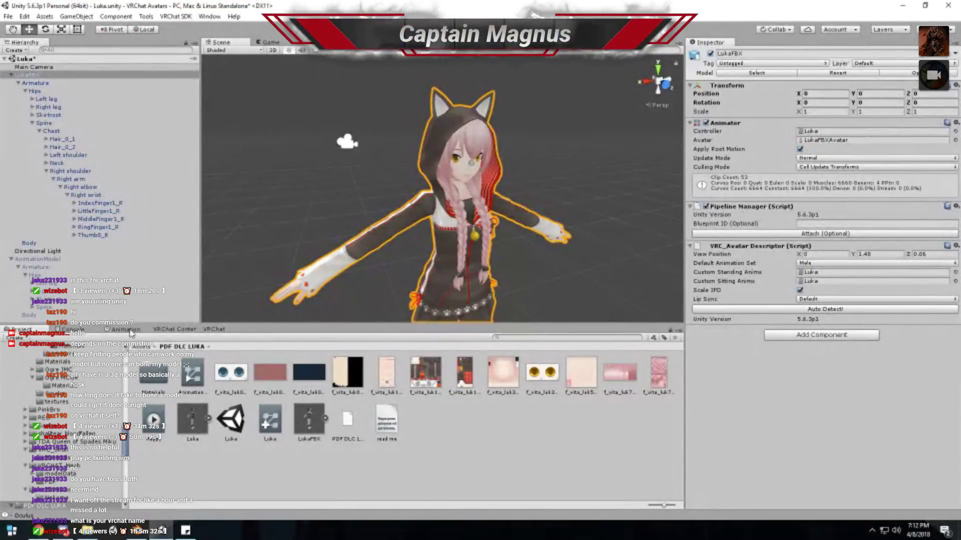
- Check the uploaded avatars in VRChat Center and the Luka avatar's build options, then return to the project files
left_click(129, 330)
left_click(178, 330)
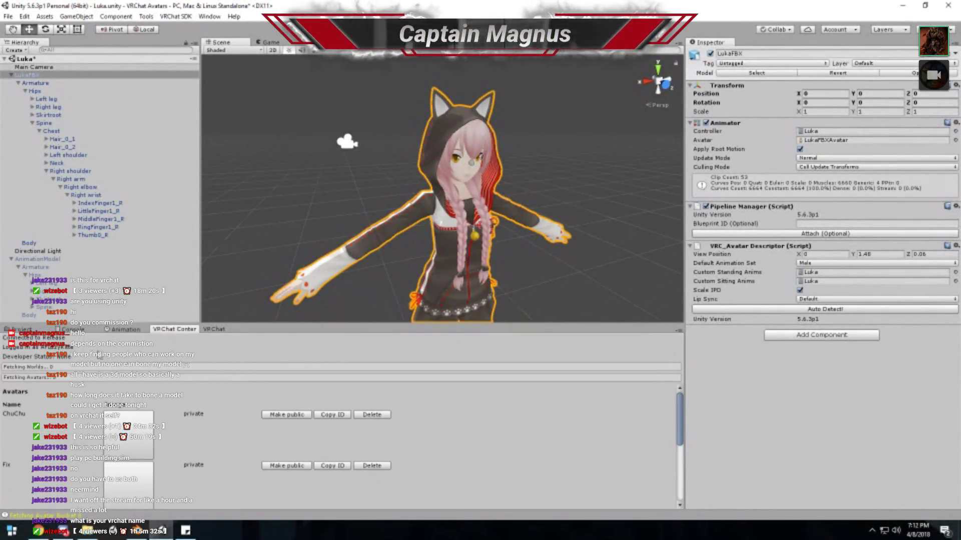
left_click(215, 329)
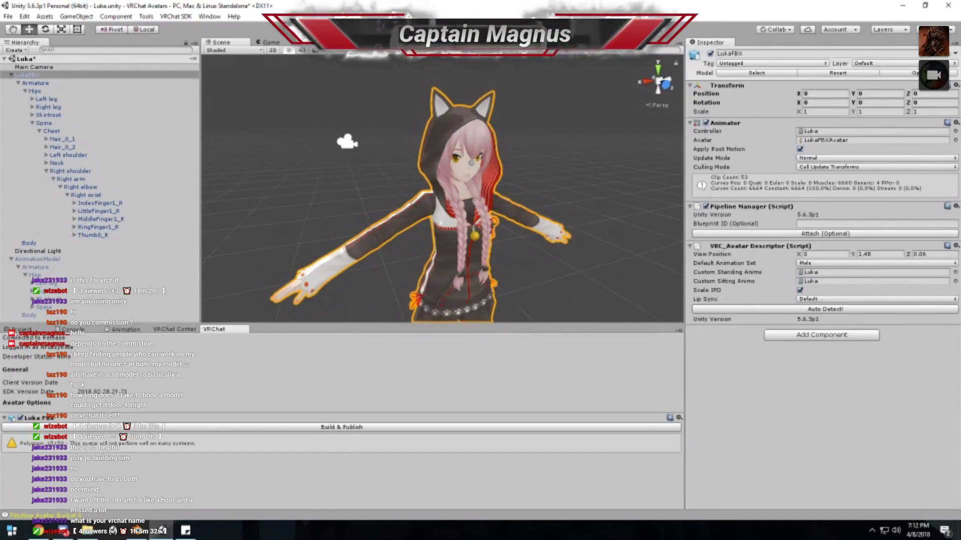
left_click(21, 330)
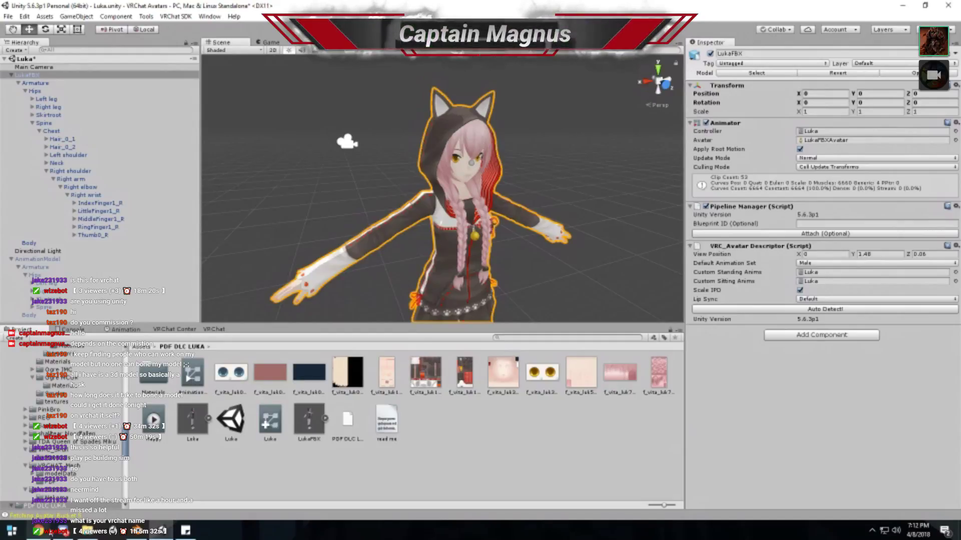
mouse_move(37, 530)
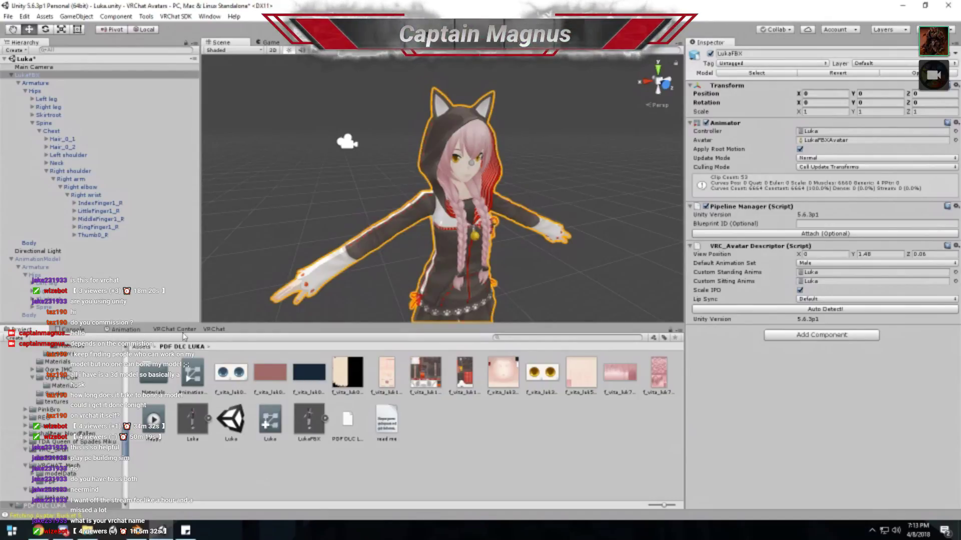
- Browse from the Assets root to the MODELS > Not Important folder
left_click(141, 348)
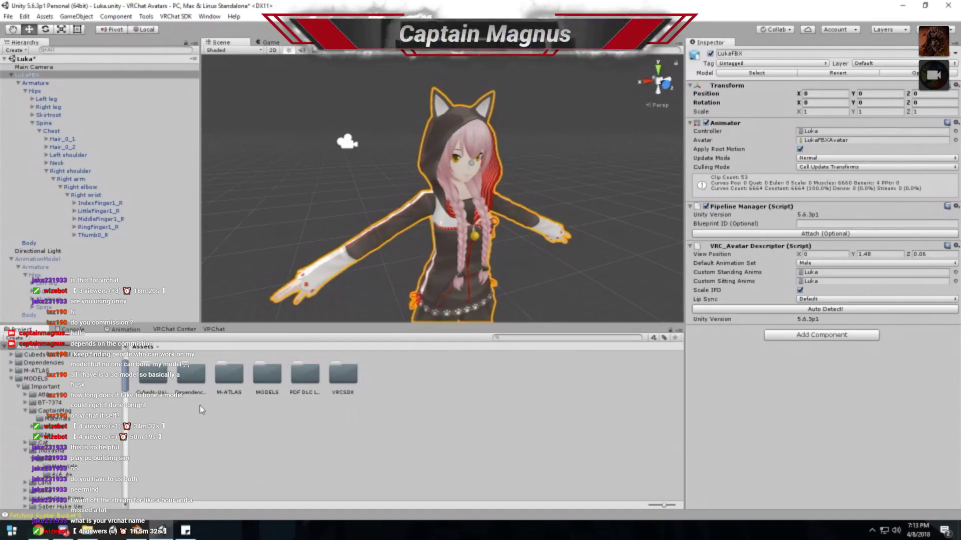
double_click(274, 384)
double_click(221, 378)
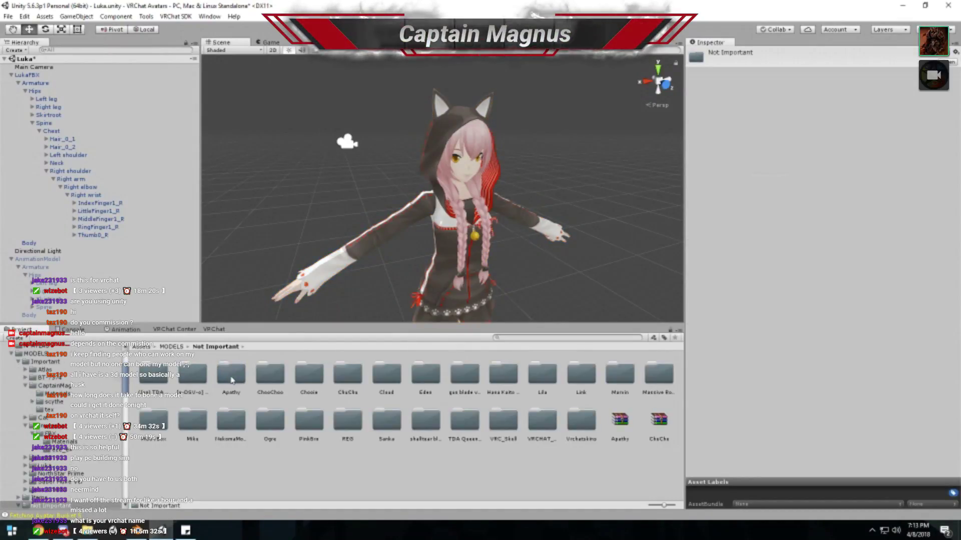
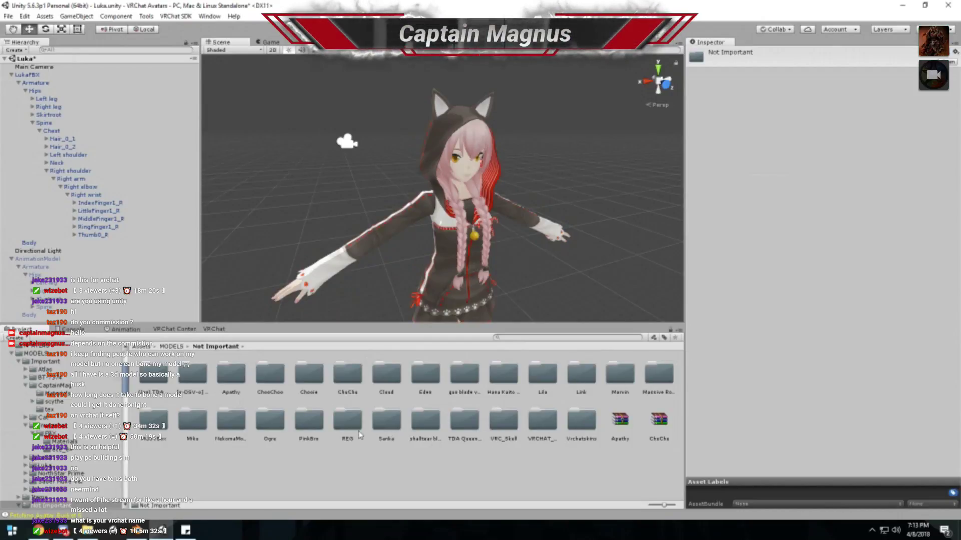
- Place the Chicken model from the MODELS > Items > Chicken folder into the scene beside the avatar
key("BackSpace")
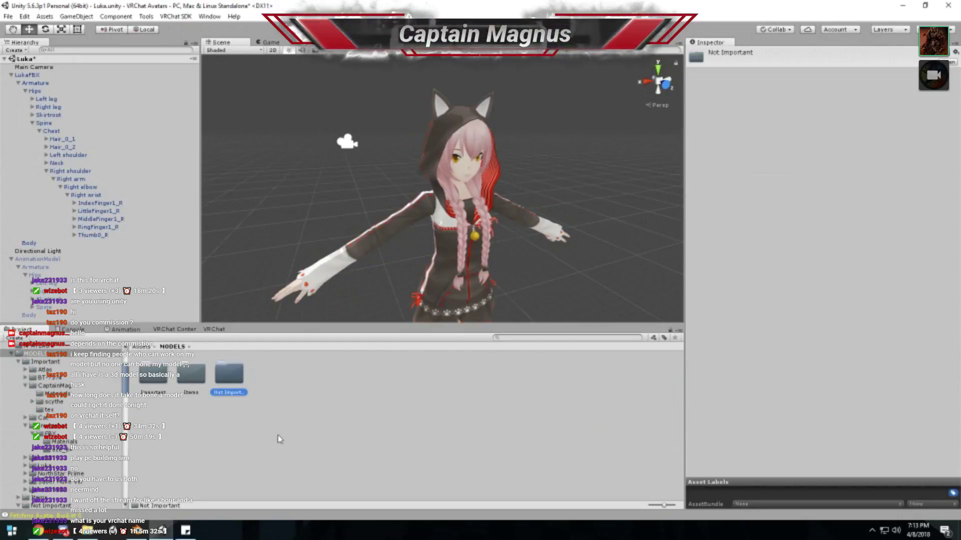
double_click(154, 379)
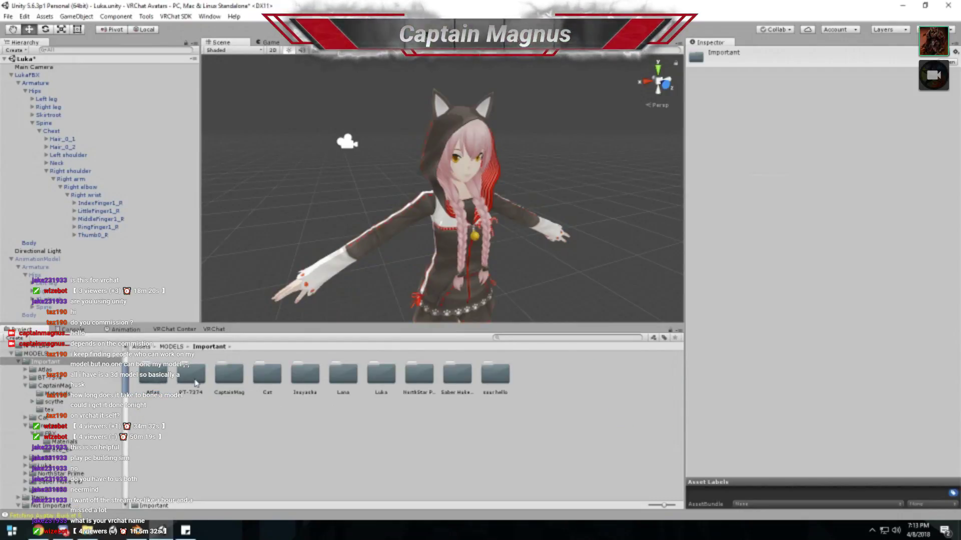
key("BackSpace")
double_click(196, 383)
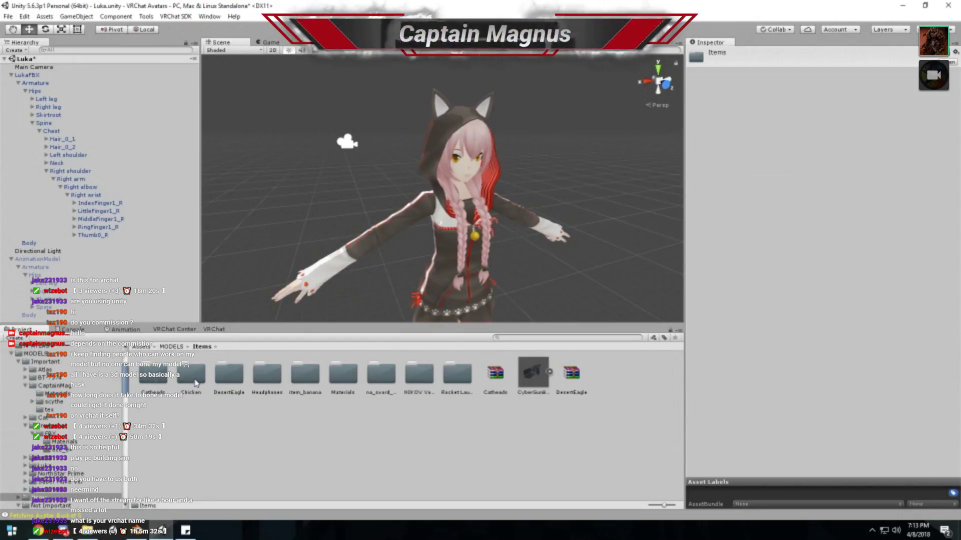
double_click(195, 381)
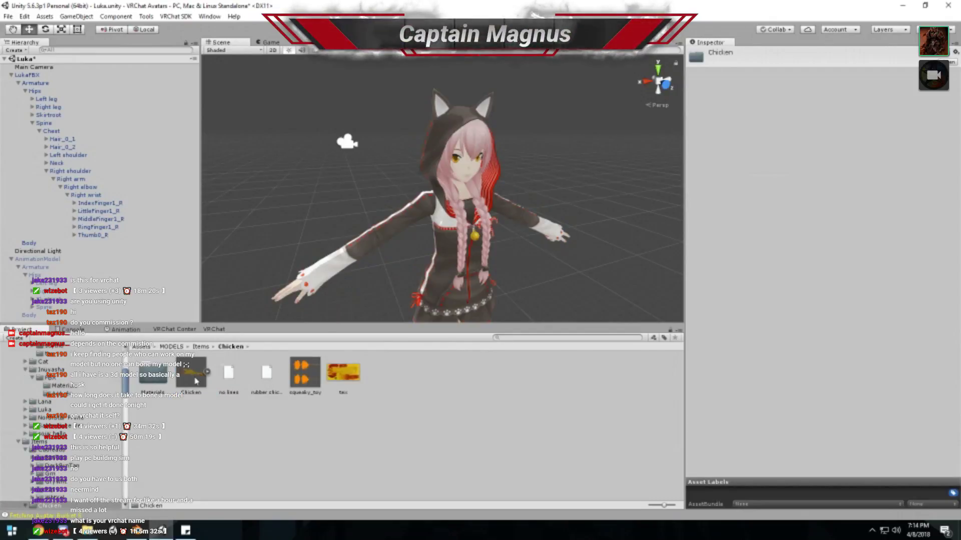
left_click_drag(194, 378, 309, 251)
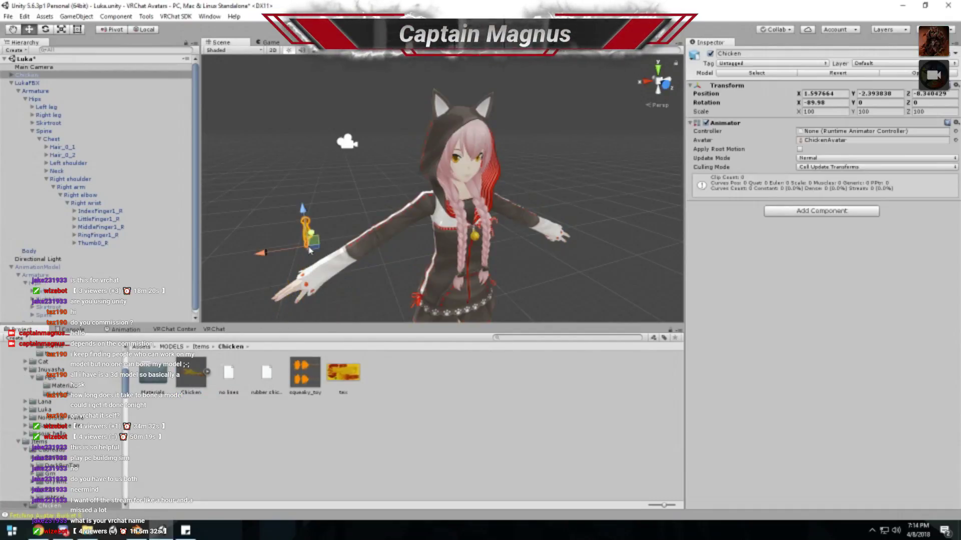
- Set the chicken's position to 0 on the X, Y and Z axes
scroll(285, 235, "down", 3)
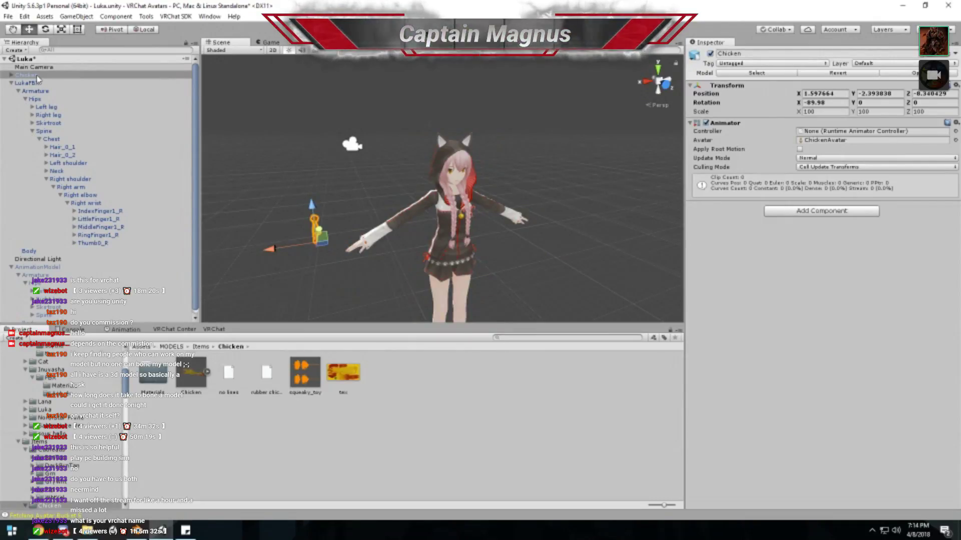
left_click(825, 94)
type("0")
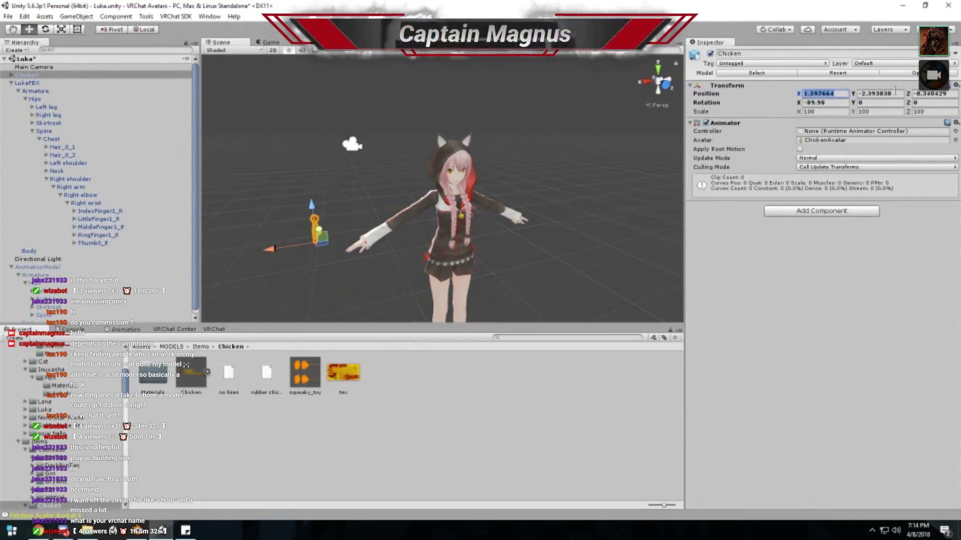
left_click(881, 94)
type("0")
key("Tab")
type("0")
key("Return")
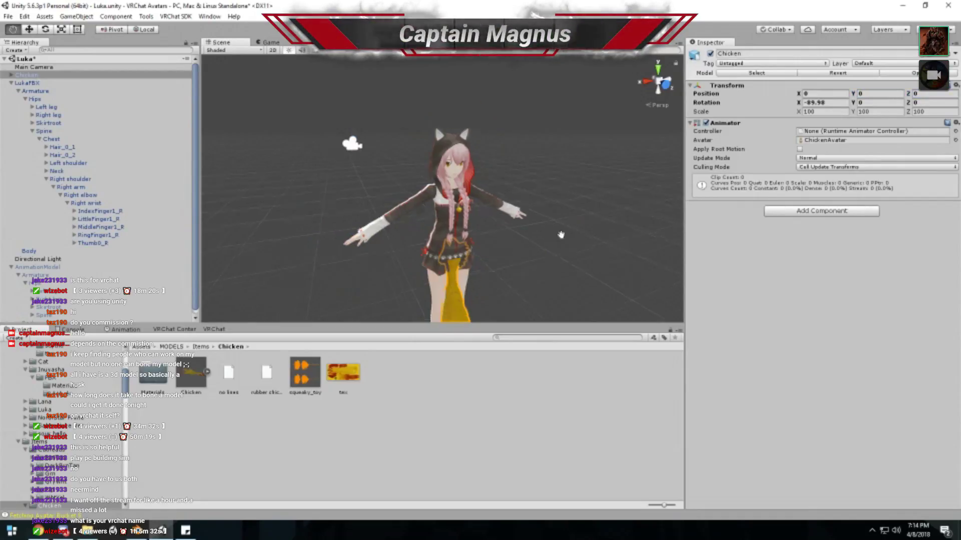
- Raise the chicken to about 0.966 on Y and set its X rotation to 0
middle_click_drag(560, 266, 561, 169)
left_click_drag(436, 267, 432, 163)
key("e")
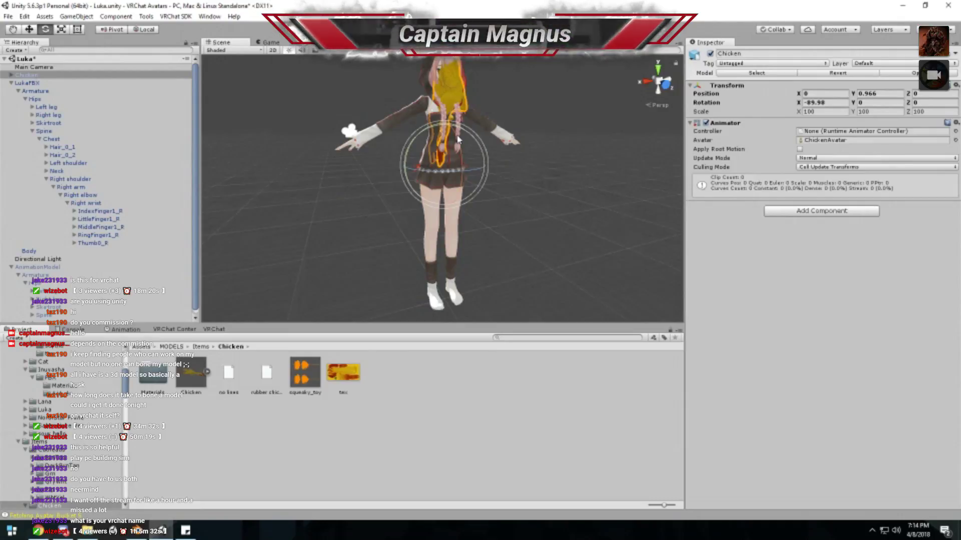
left_click_drag(443, 208, 478, 196)
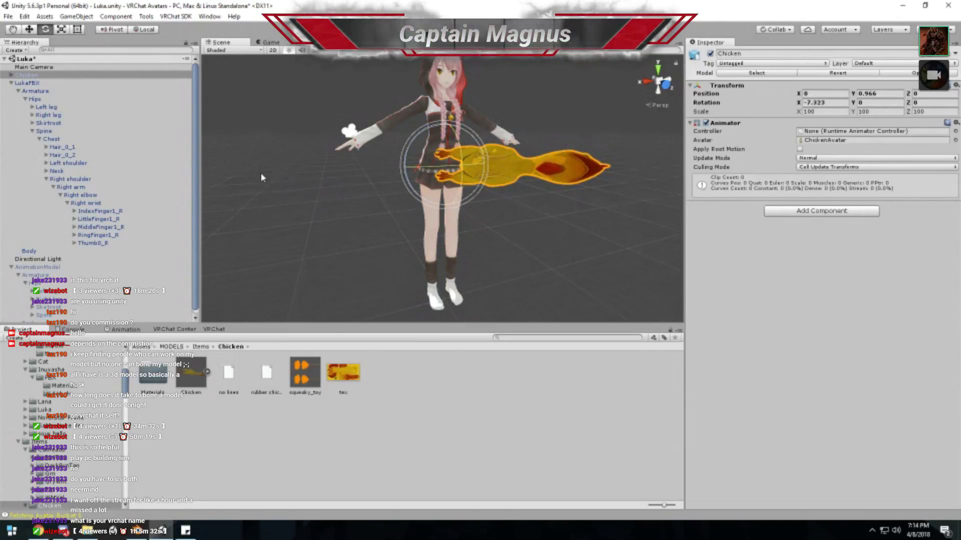
key("w")
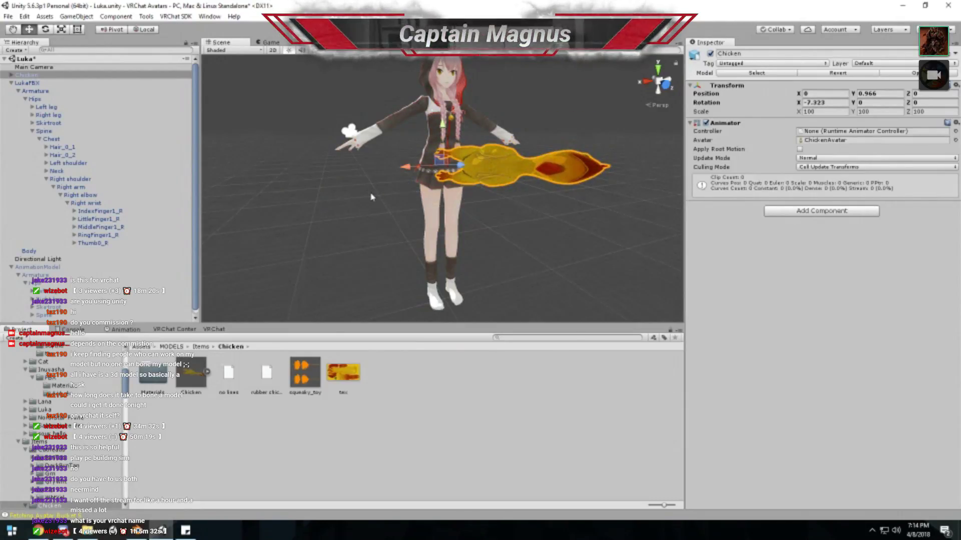
left_click(812, 111)
left_click(812, 103)
type("0")
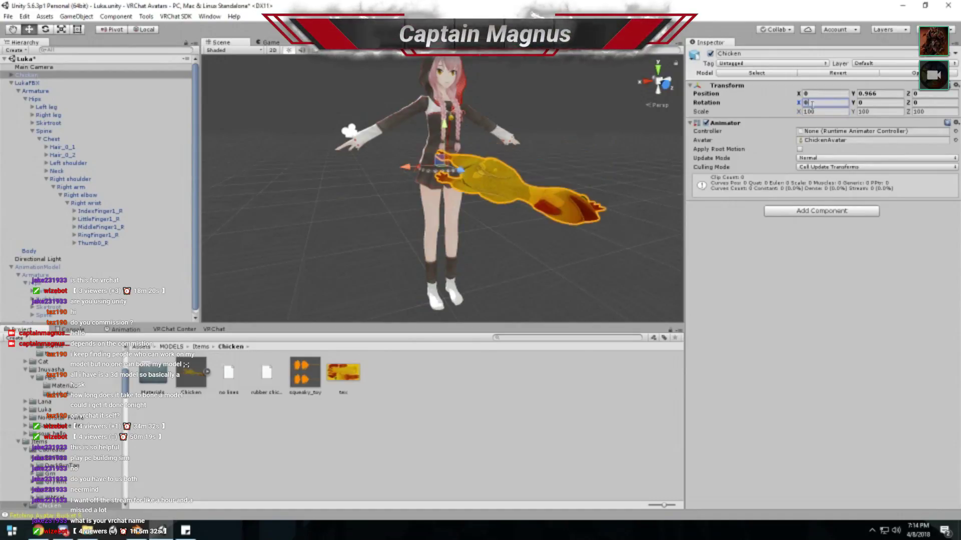
- Parent the chicken to LukaFBX's Right wrist bone and set its local X, Y and Z position to 0
middle_click_drag(266, 103, 274, 143)
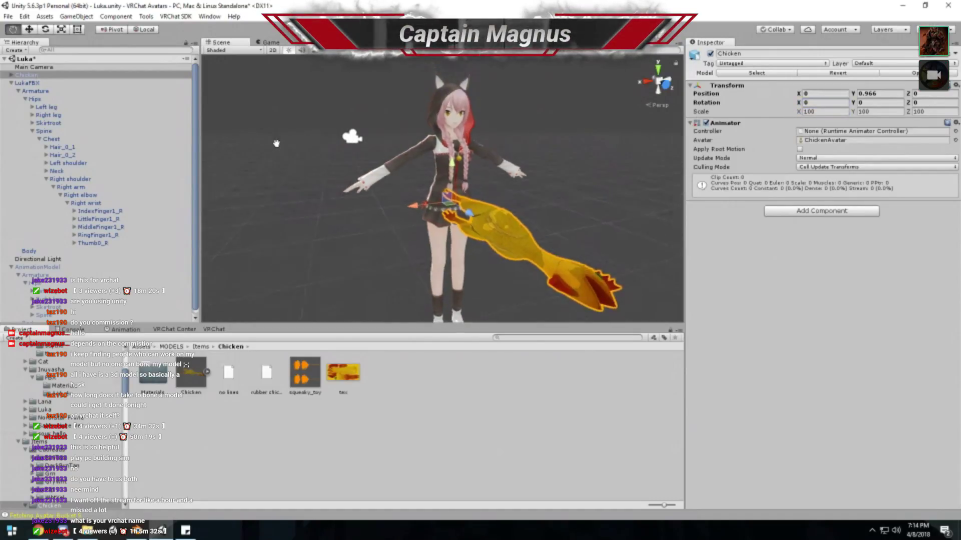
left_click_drag(27, 75, 90, 205)
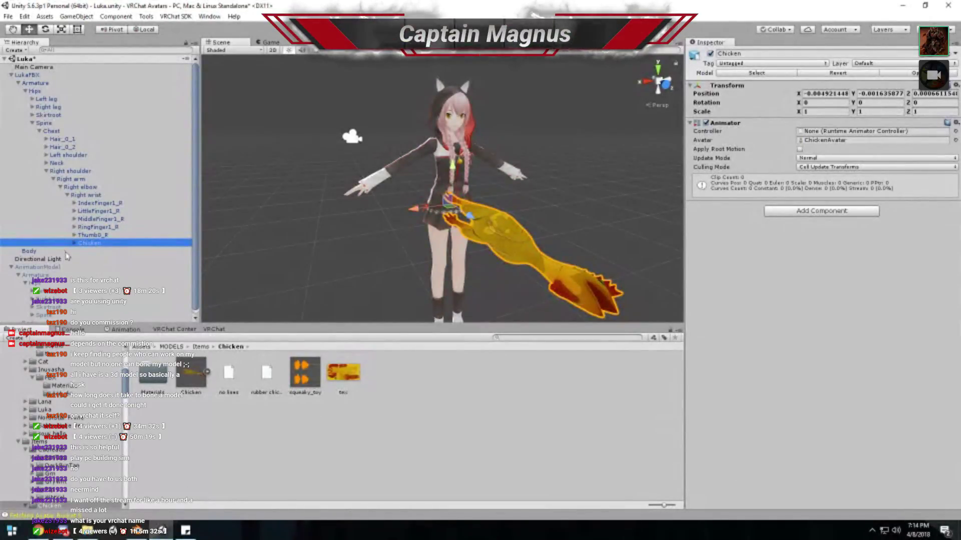
left_click(823, 93)
type("0")
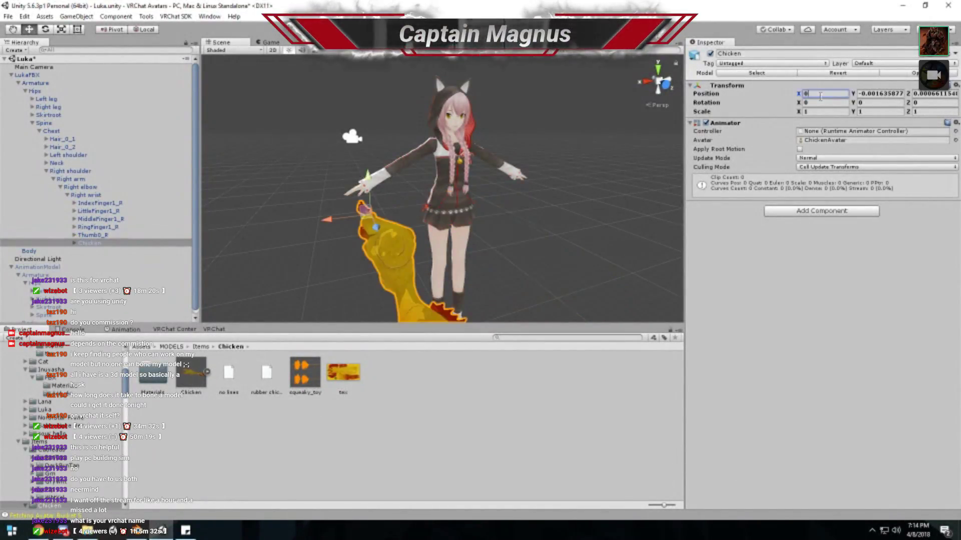
left_click(868, 95)
type("0")
left_click(924, 94)
type("0")
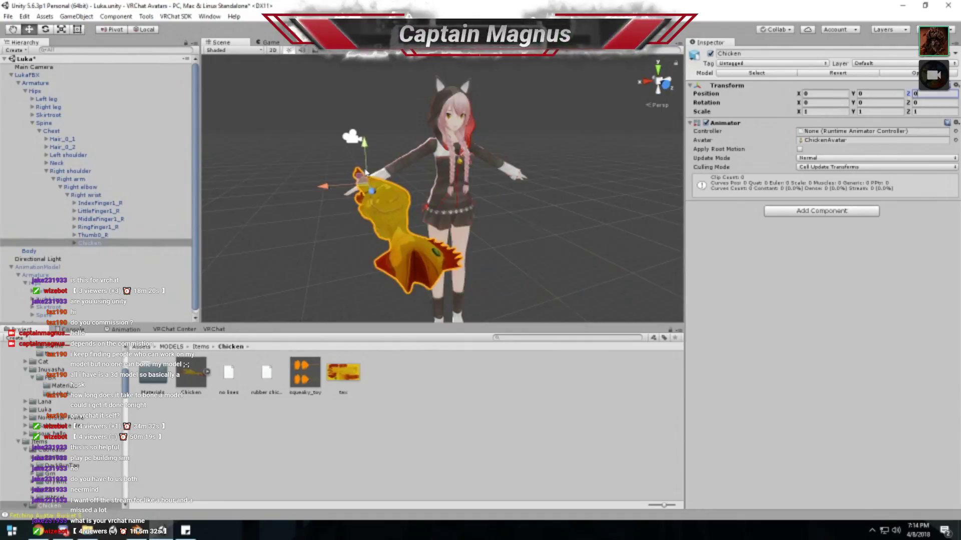
- Move the chicken into the avatar's right hand, at about X 0.000237, Y -0.001029 and Z -0.001813
scroll(321, 181, "up", 5)
middle_click_drag(312, 178, 465, 194)
scroll(465, 193, "up", 5)
left_click_drag(456, 183, 250, 294, "alt")
left_click_drag(283, 237, 284, 229)
left_click_drag(301, 266, 315, 282)
scroll(316, 281, "down", 6)
right_click_drag(481, 155, 517, 152)
left_click_drag(518, 152, 433, 181, "alt")
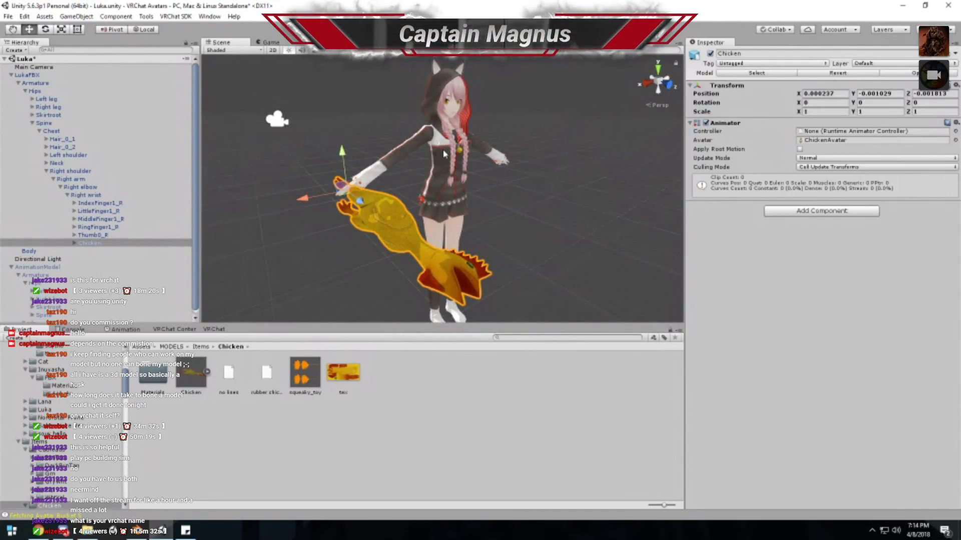
- Deactivate the chicken object and delete the existing AnimationModel from the scene
left_click(710, 53)
left_click(39, 267)
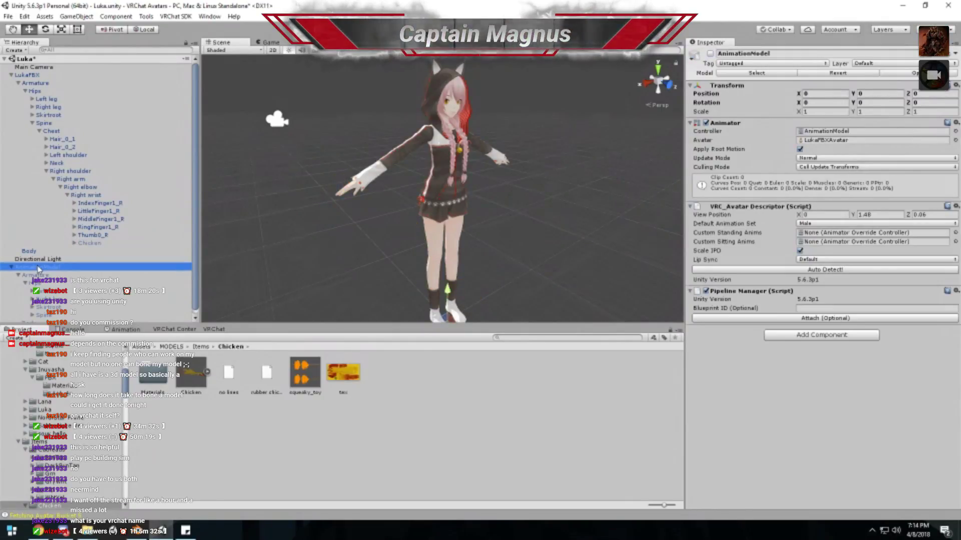
key("Delete")
- Duplicate LukaFBX and name the copy AnimationModel
left_click(43, 76)
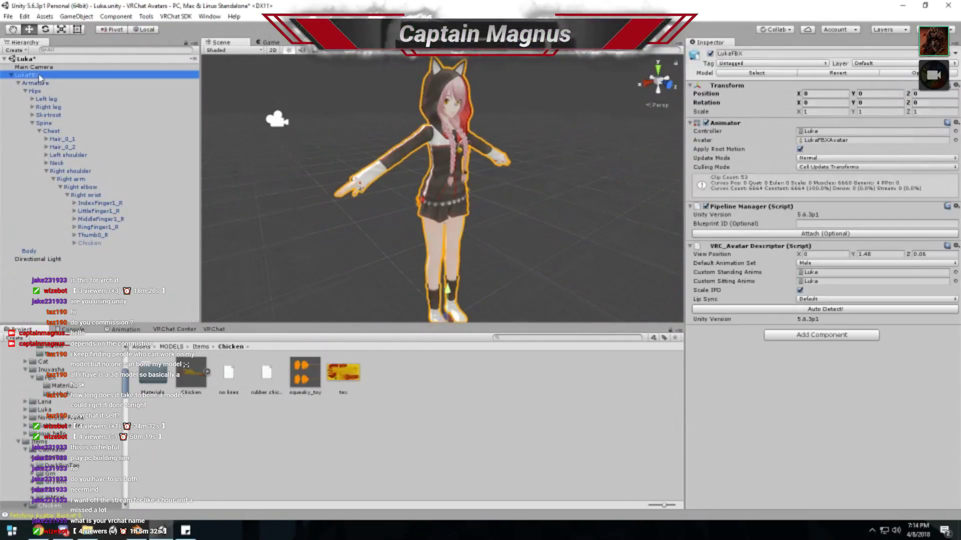
key("ctrl+d")
key("F2")
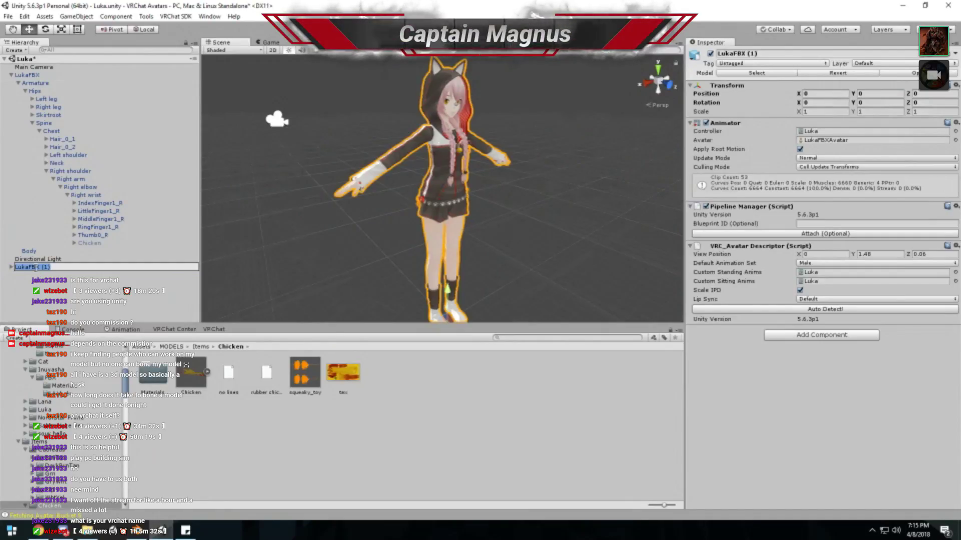
type("Animal")
type("ionModel")
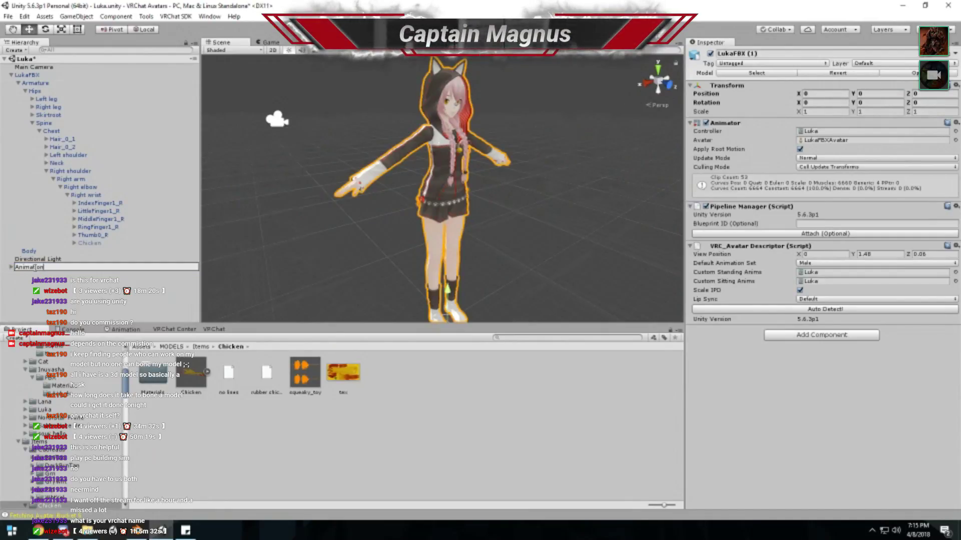
key("Return")
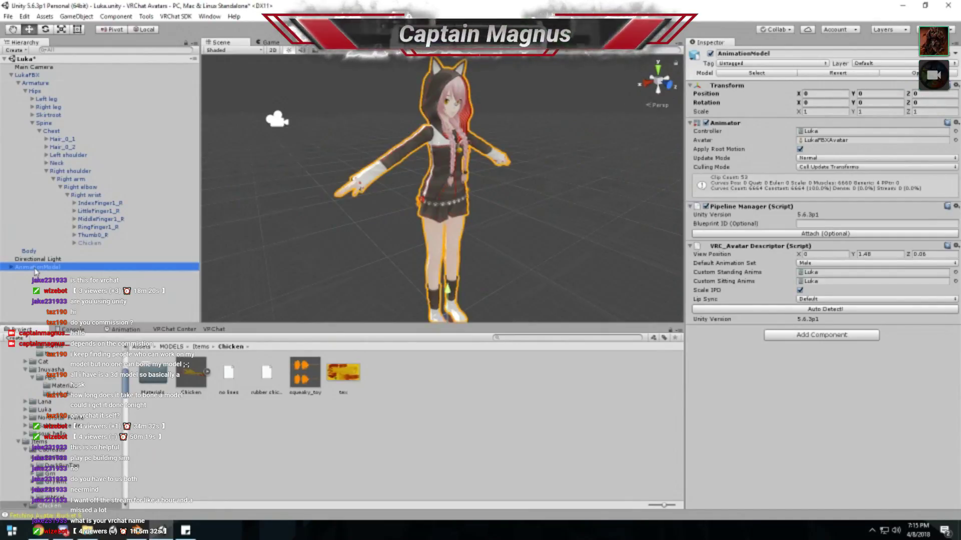
- Expand AnimationModel's armature through the hips, spine and chest down to the right shoulder's arm bones
left_click(10, 268)
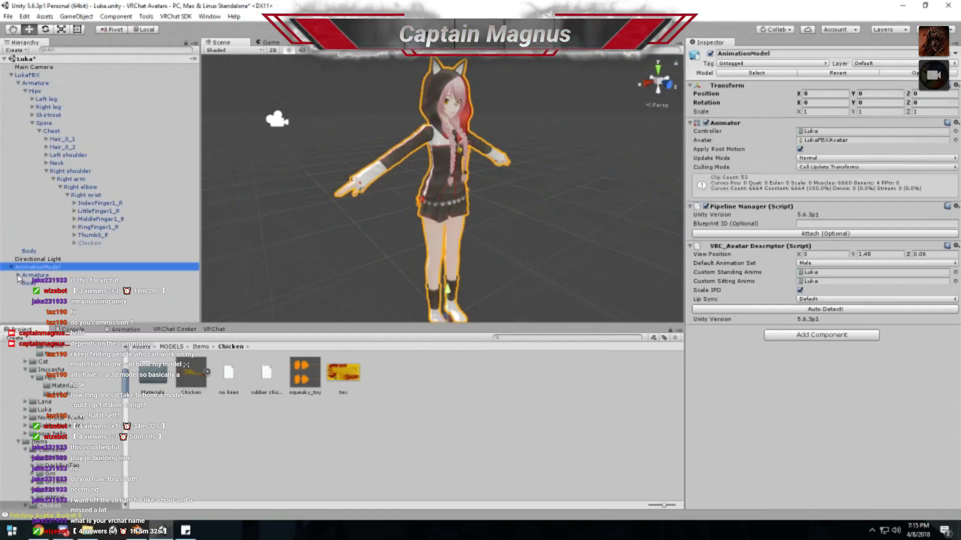
left_click(24, 284)
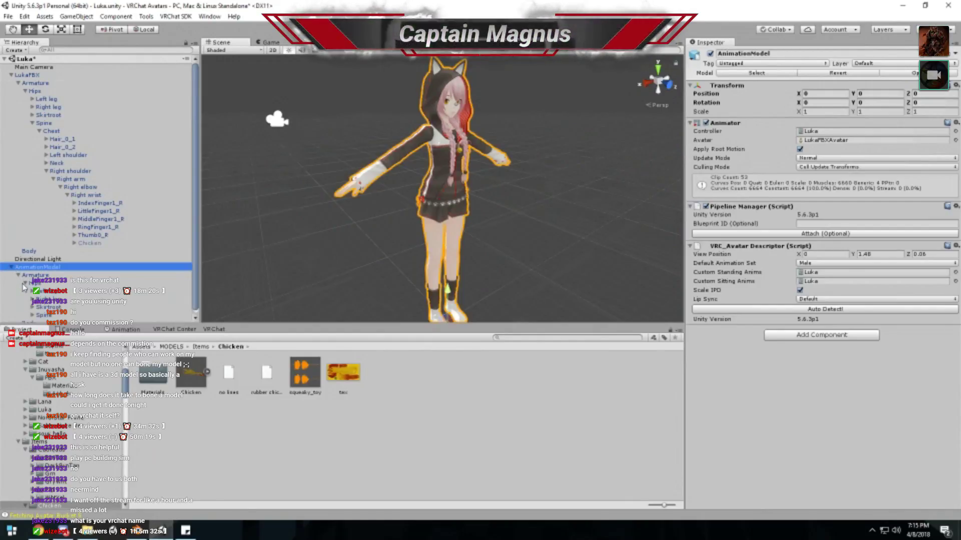
scroll(26, 290, "down", 2)
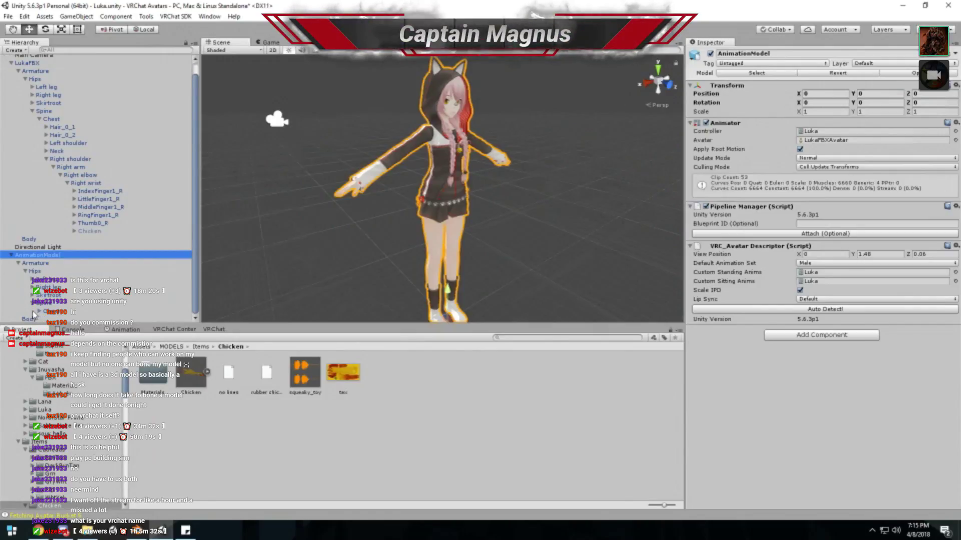
scroll(39, 314, "down", 3)
left_click(50, 312)
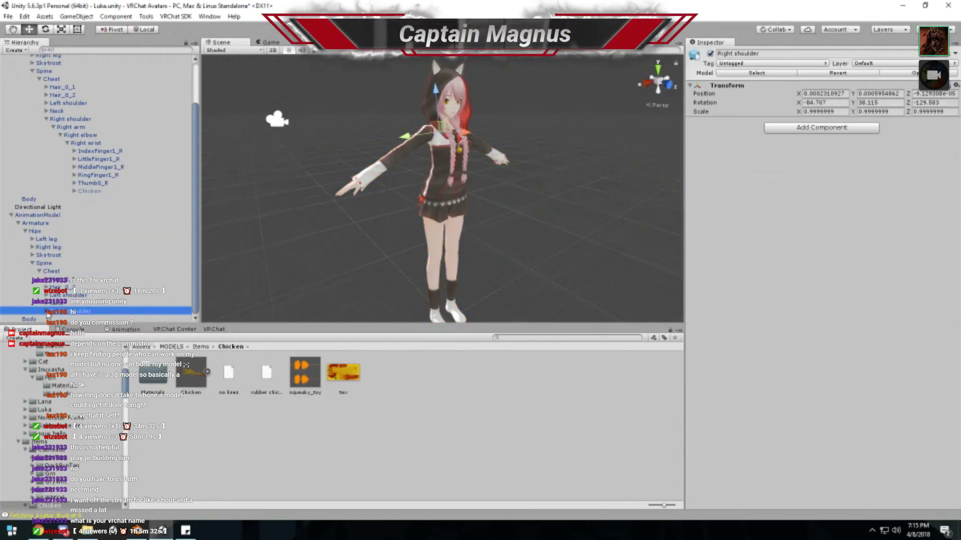
scroll(51, 314, "down", 1)
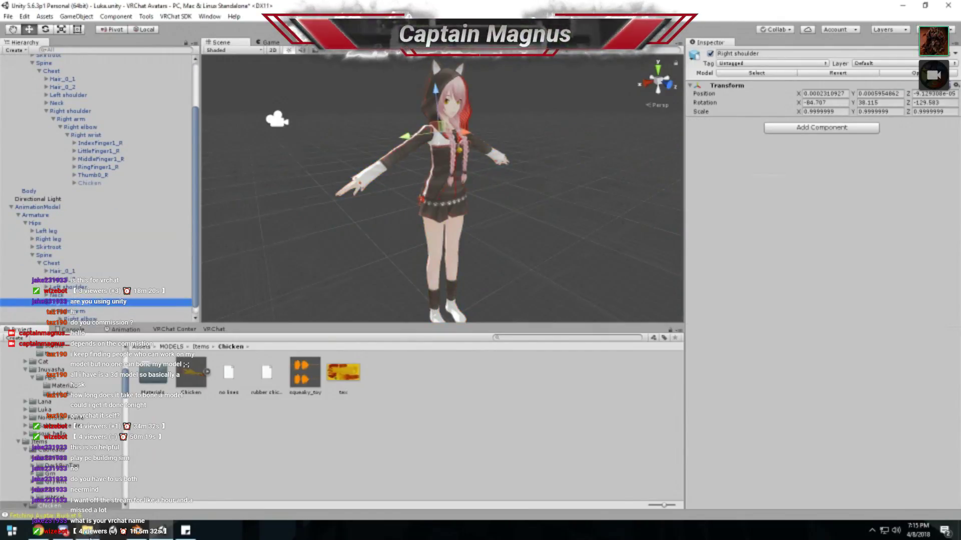
- Look through the subfolders of the VRChat Models folder in File Explorer, from 00 11 Items to 7New, and close it
left_click(87, 530)
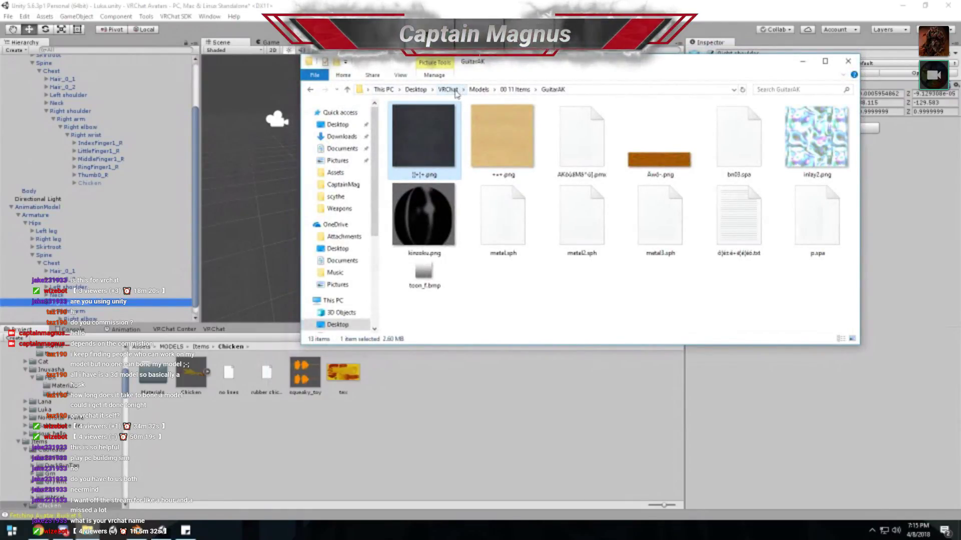
left_click(477, 91)
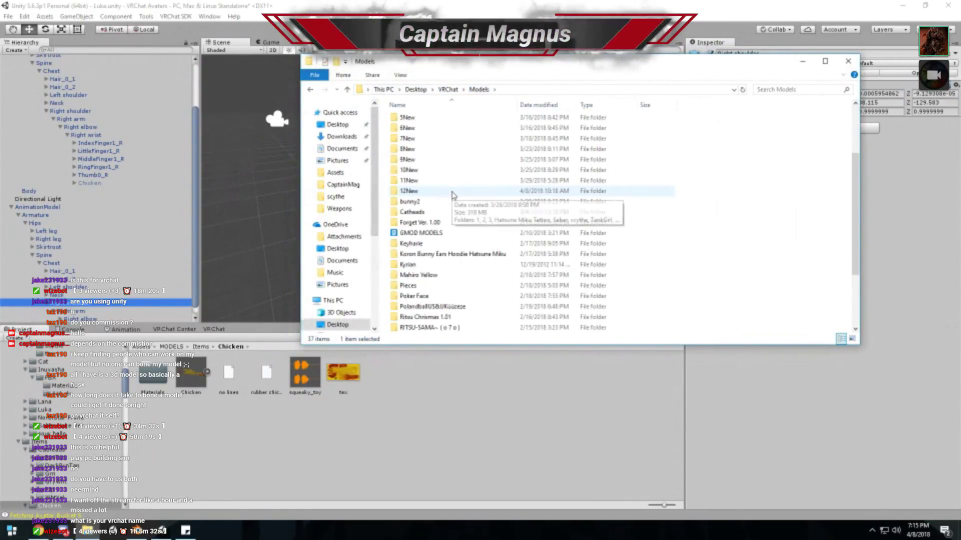
double_click(423, 121)
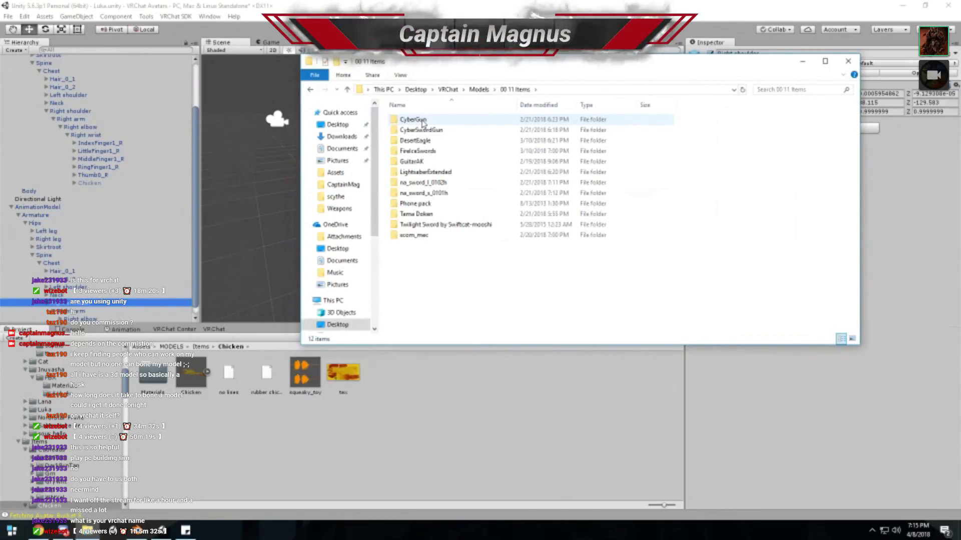
key("BackSpace")
double_click(419, 129)
key("BackSpace")
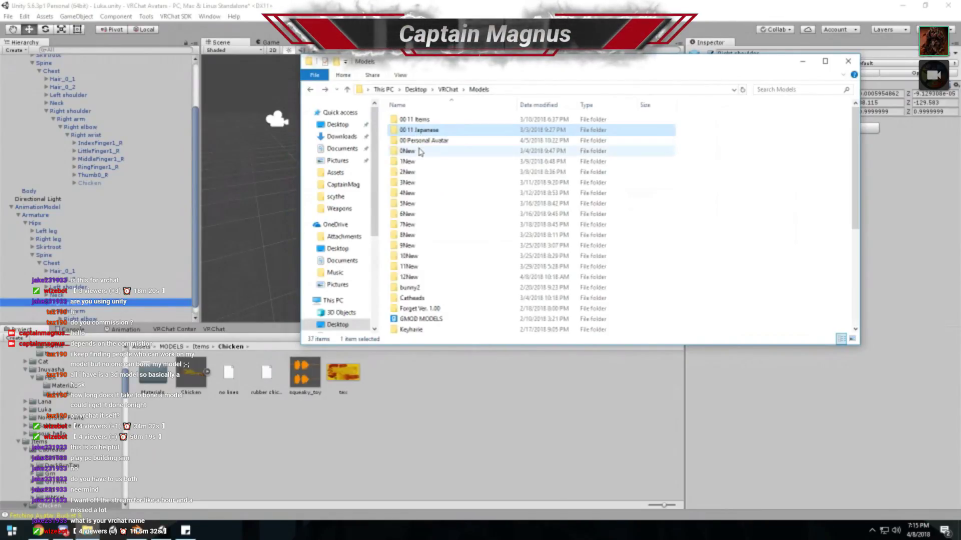
left_click(420, 142)
double_click(420, 142)
key("BackSpace")
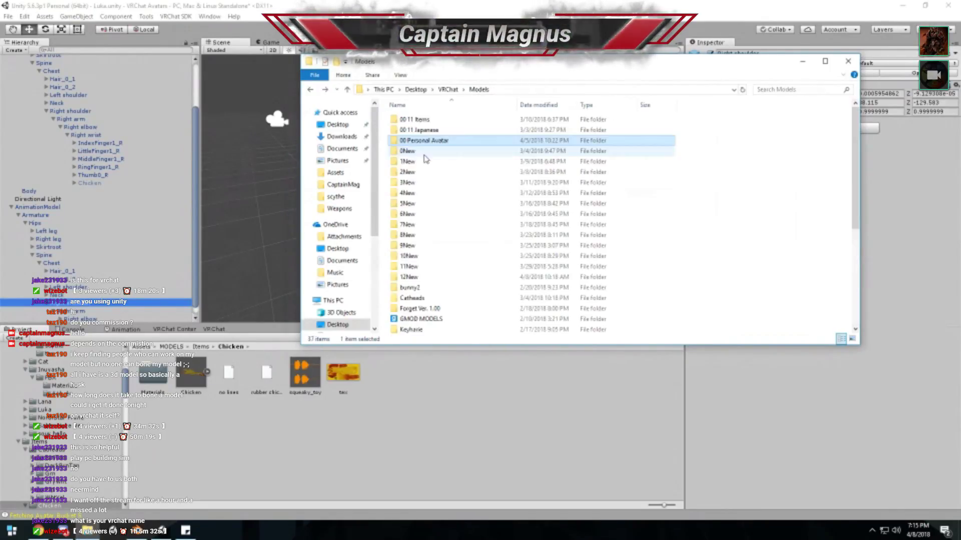
double_click(423, 161)
key("BackSpace")
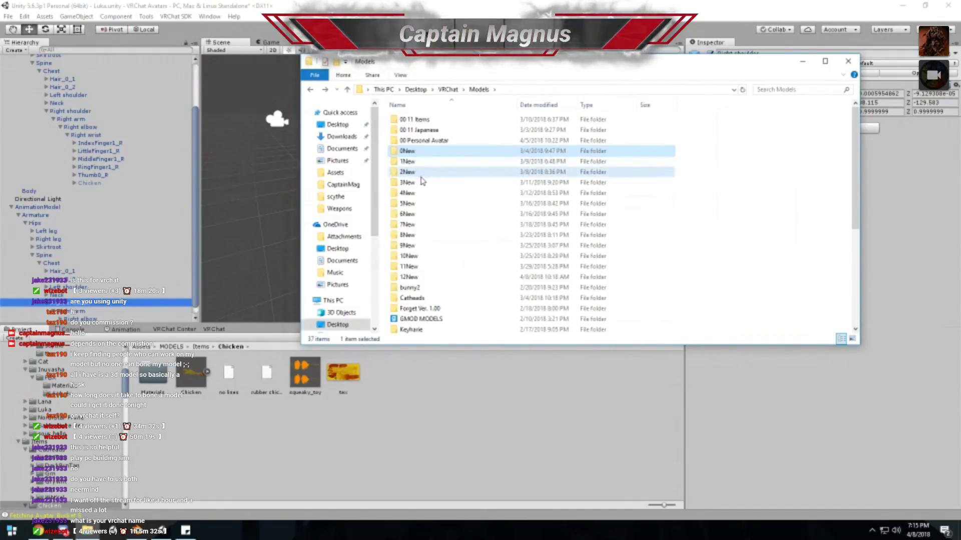
double_click(422, 172)
key("BackSpace")
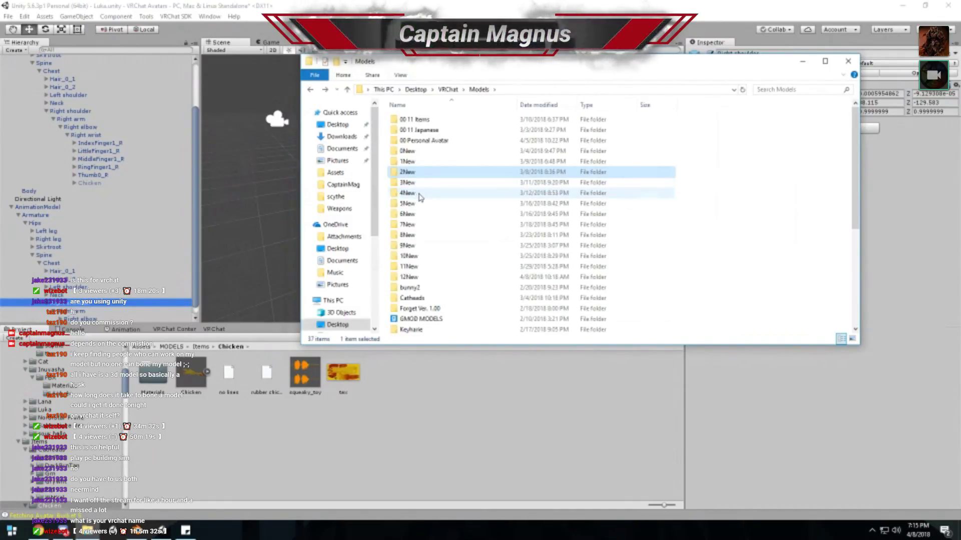
double_click(419, 194)
key("BackSpace")
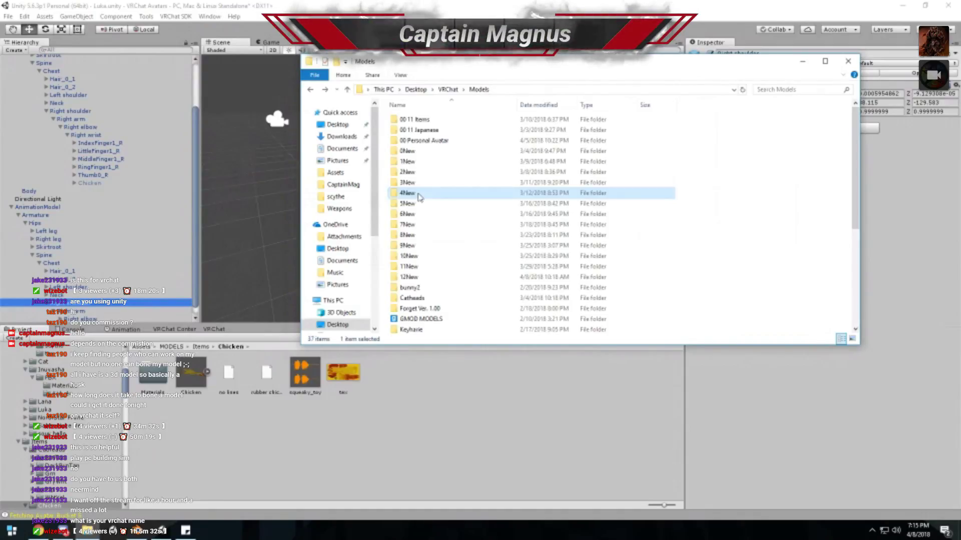
double_click(408, 203)
key("BackSpace")
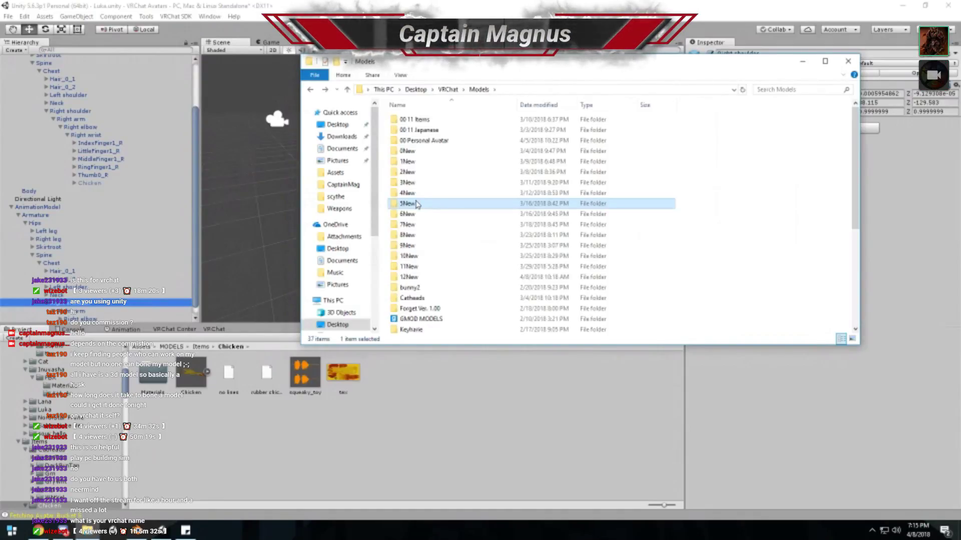
scroll(419, 200, "down", 2)
double_click(419, 161)
key("BackSpace")
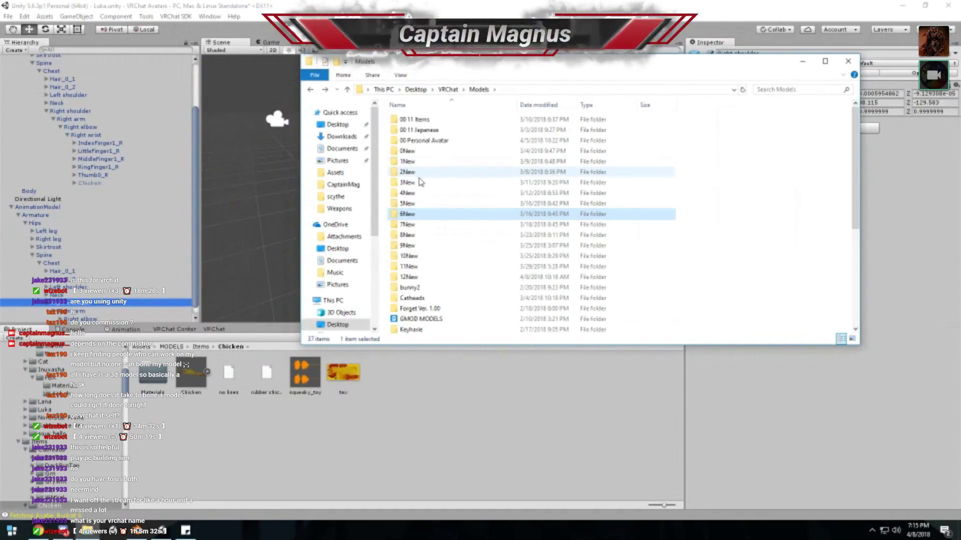
double_click(408, 224)
key("BackSpace")
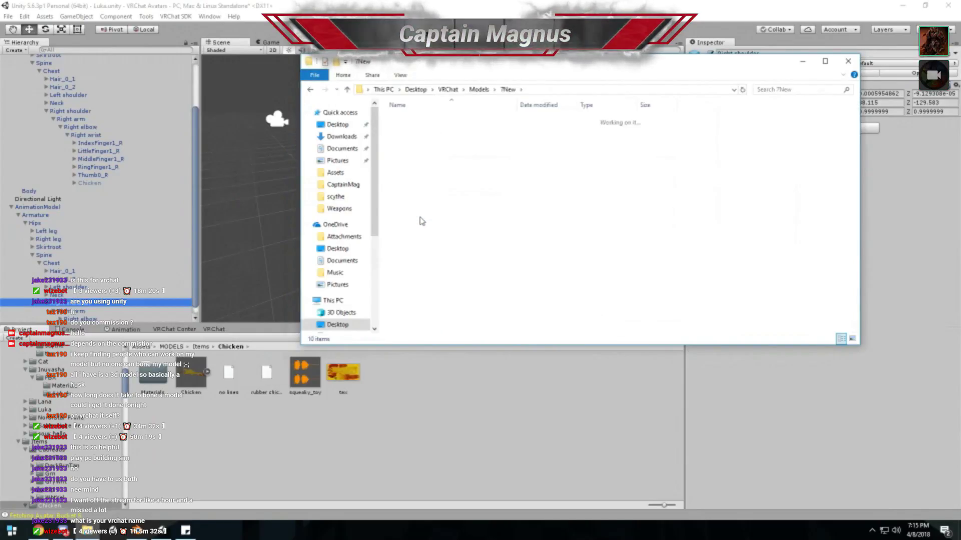
scroll(419, 221, "down", 2)
scroll(418, 217, "down", 1)
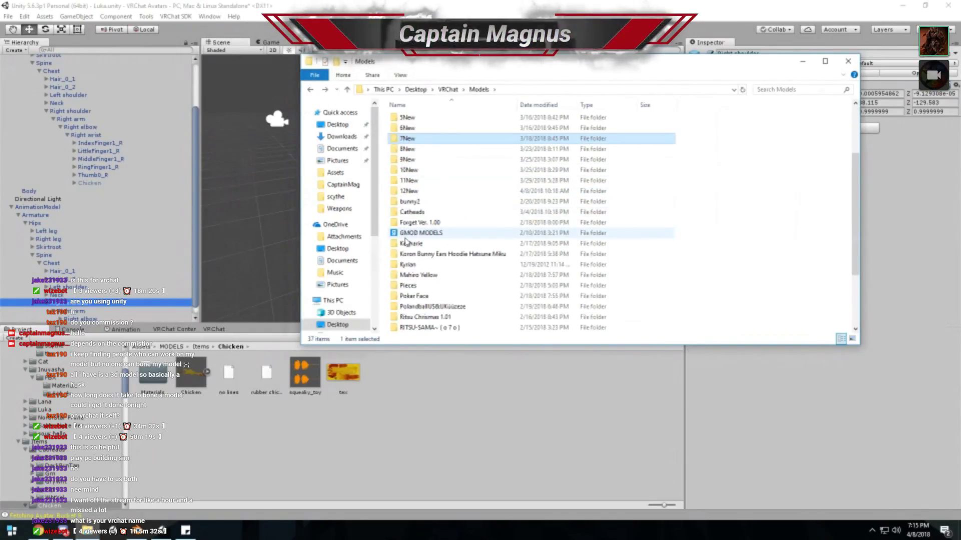
left_click(847, 62)
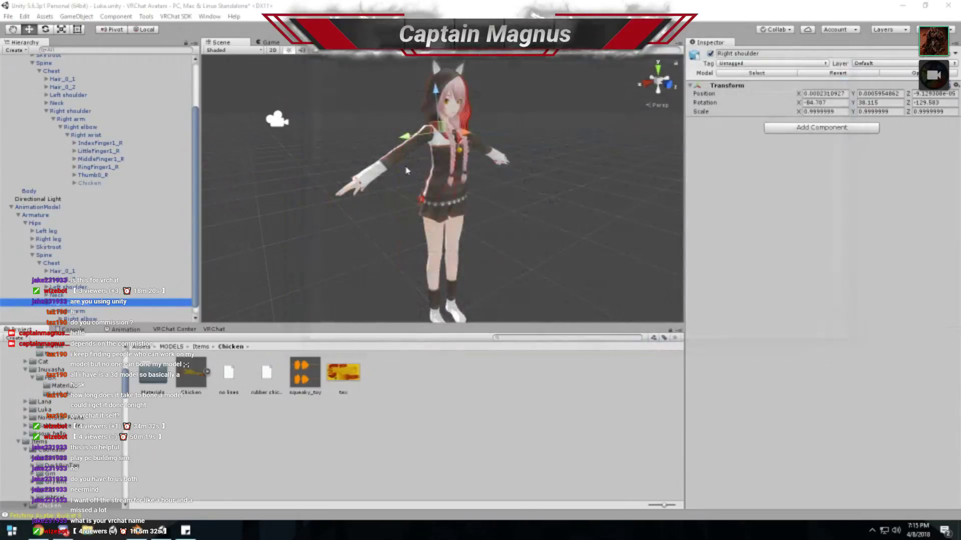
- Open the Animation view and check the list of available animation clips
scroll(125, 291, "down", 1)
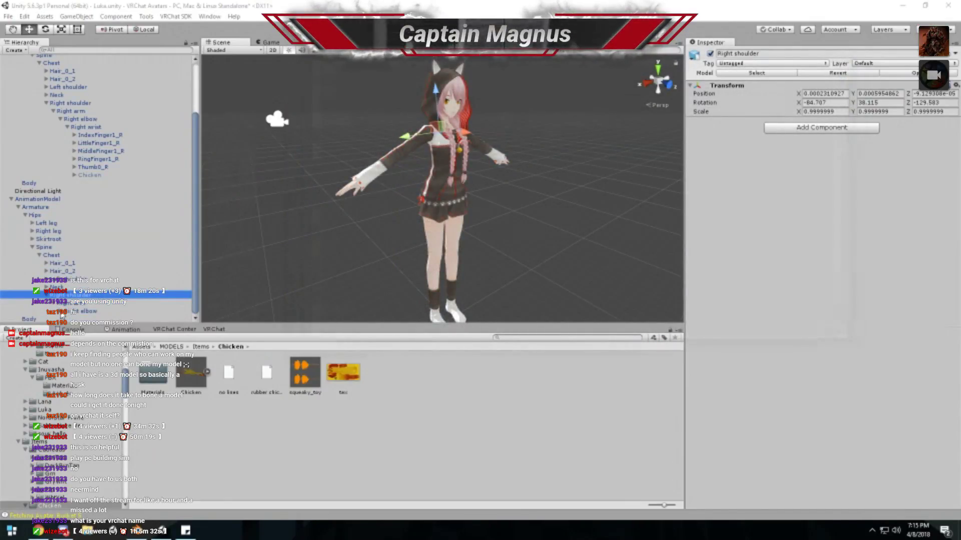
left_click(122, 330)
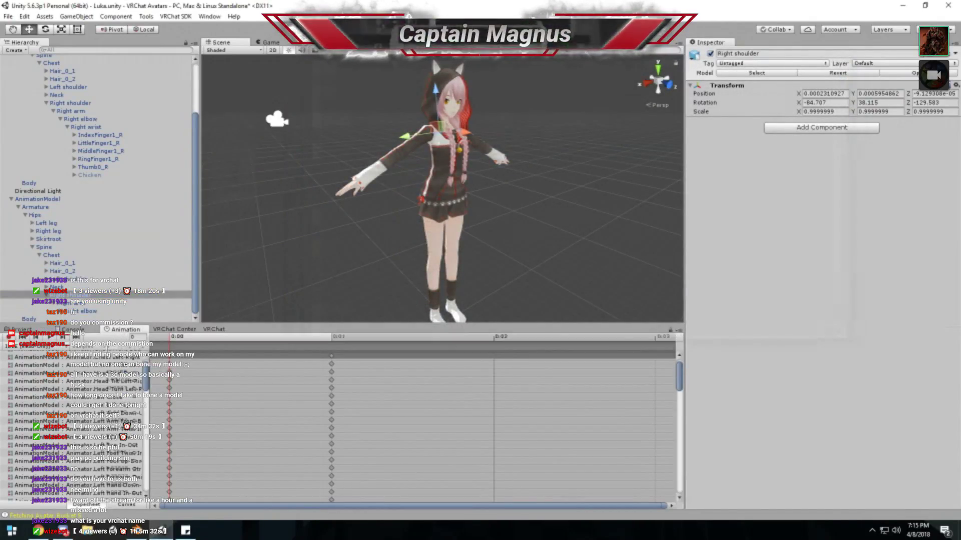
left_click(44, 349)
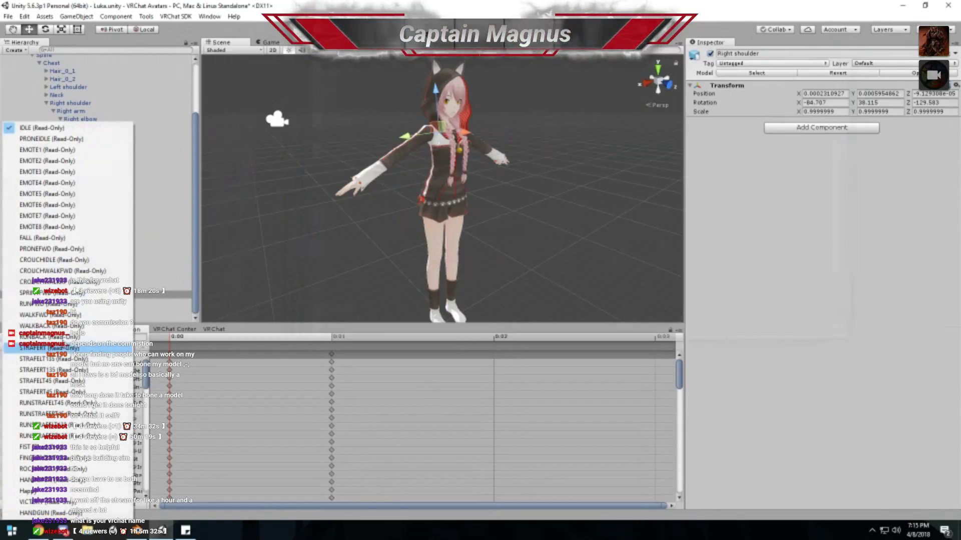
left_click(44, 348)
- Deactivate the original LukaFBX avatar in the scene
left_click(51, 200)
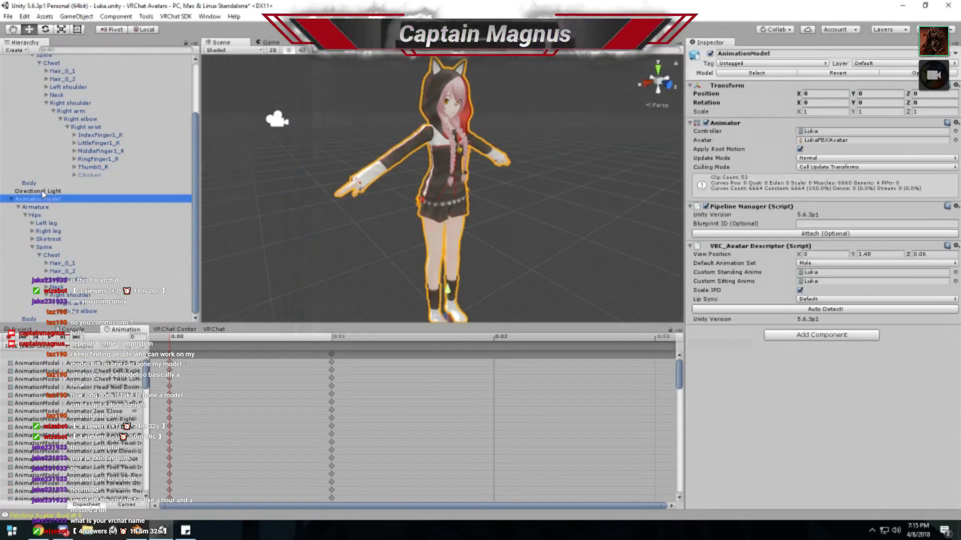
scroll(43, 194, "up", 3)
left_click(30, 75)
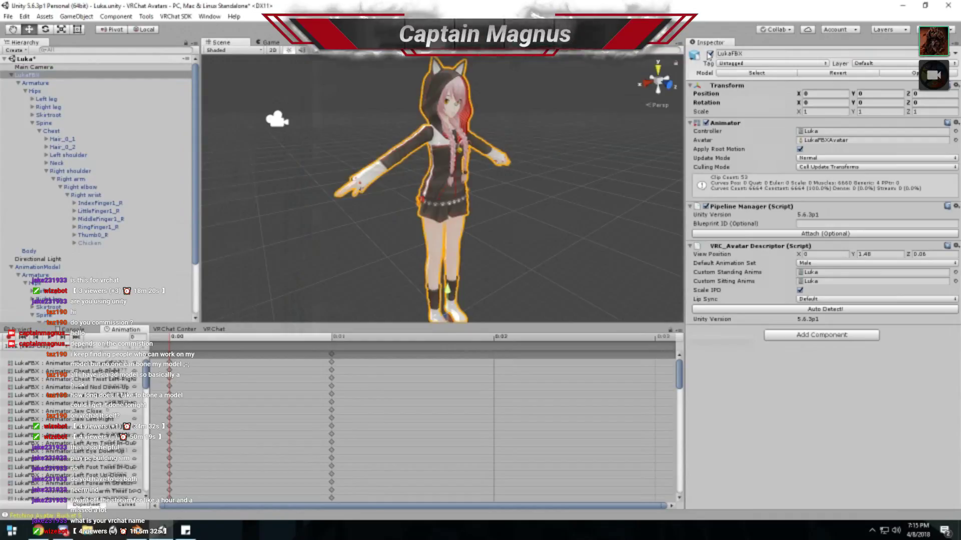
scroll(440, 200, "down", 3)
- Clear AnimationModel's Animator controller and its custom standing and sitting animation overrides
left_click(50, 267)
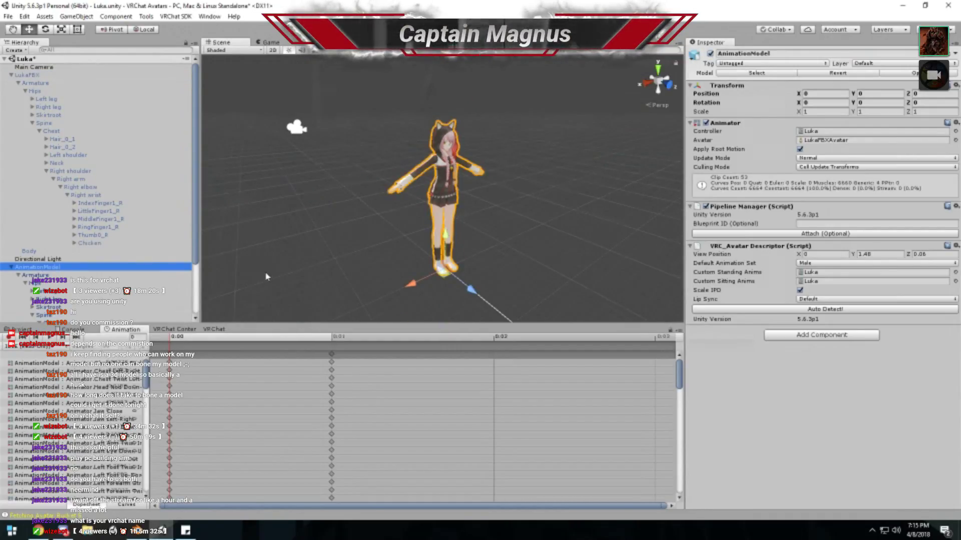
middle_click_drag(266, 277, 268, 231)
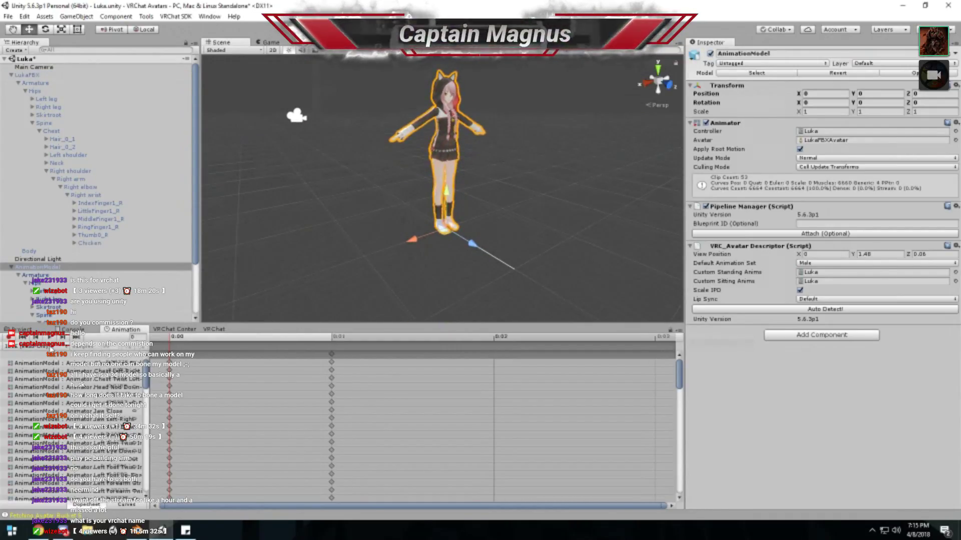
left_click(834, 132)
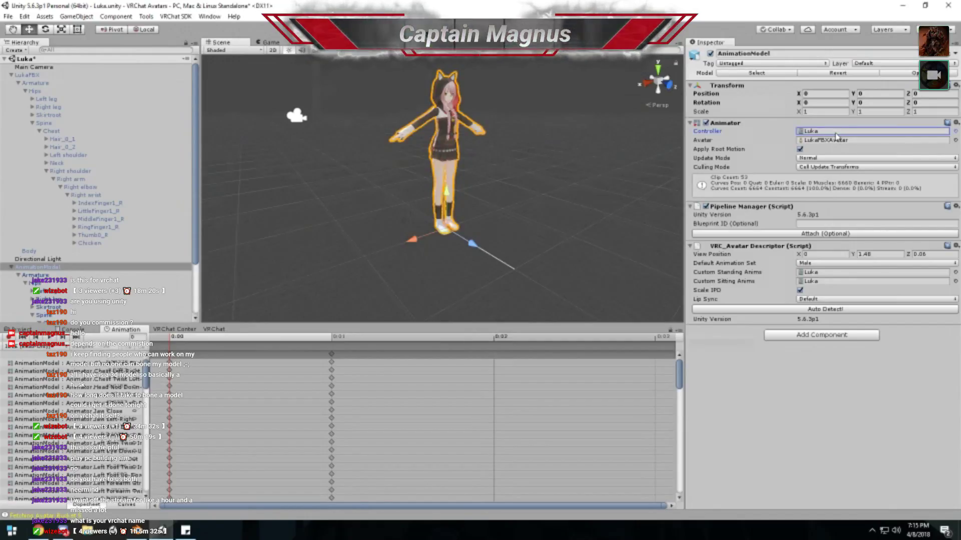
key("Delete")
left_click(819, 272)
key("Delete")
left_click(818, 282)
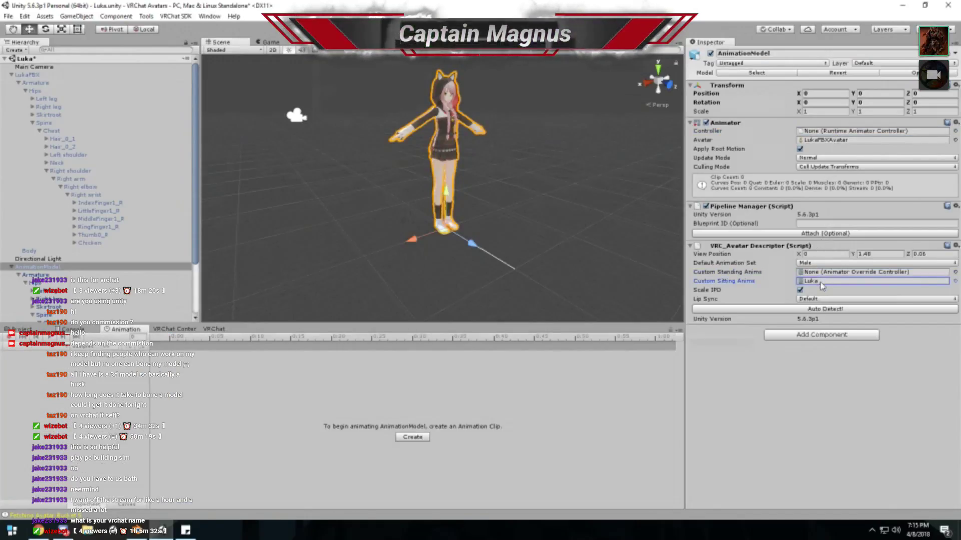
key("Delete")
- Create an animation clip named Chicken for AnimationModel in the PDF DLC LUKA folder
left_click(425, 442)
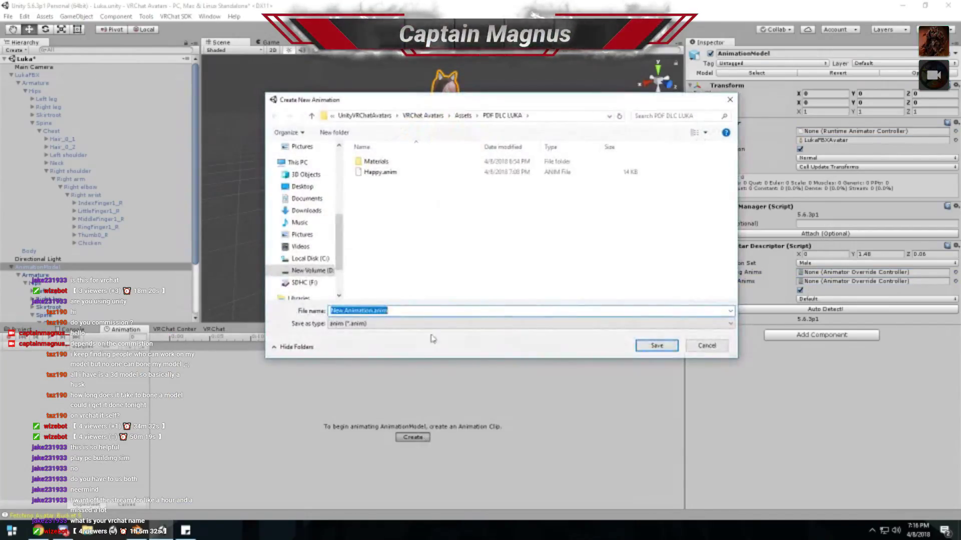
type("Chicken")
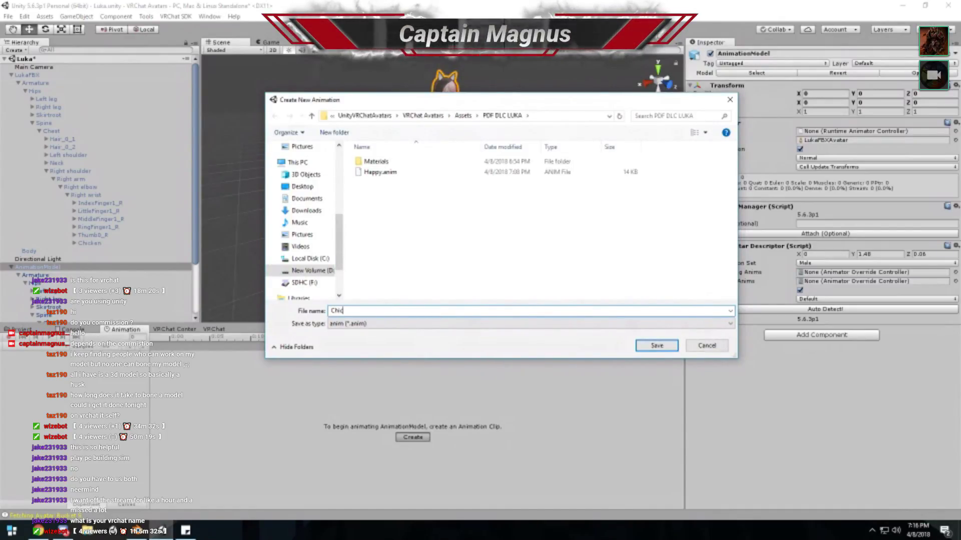
key("Return")
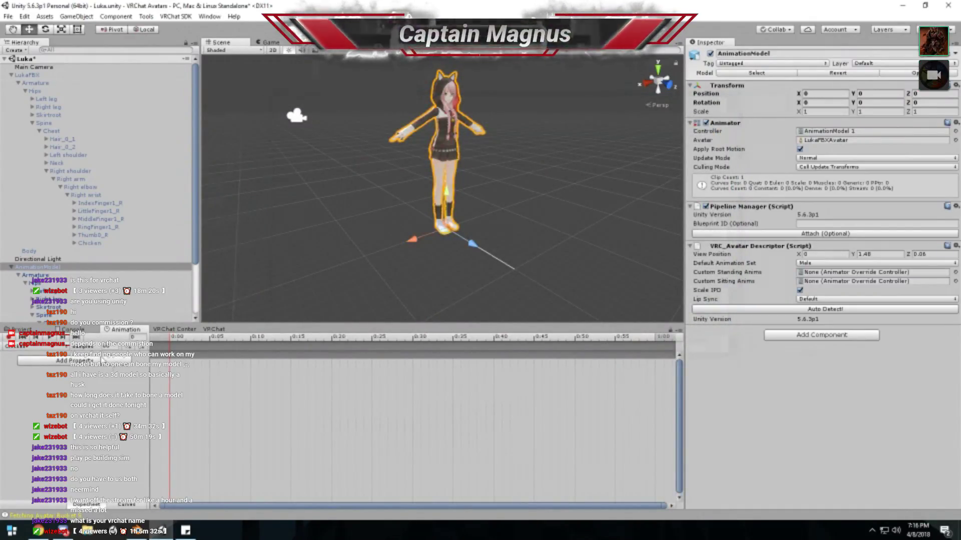
- Add the Is Active property of the Chicken object under the armature's right wrist to the animation clip
left_click(75, 361)
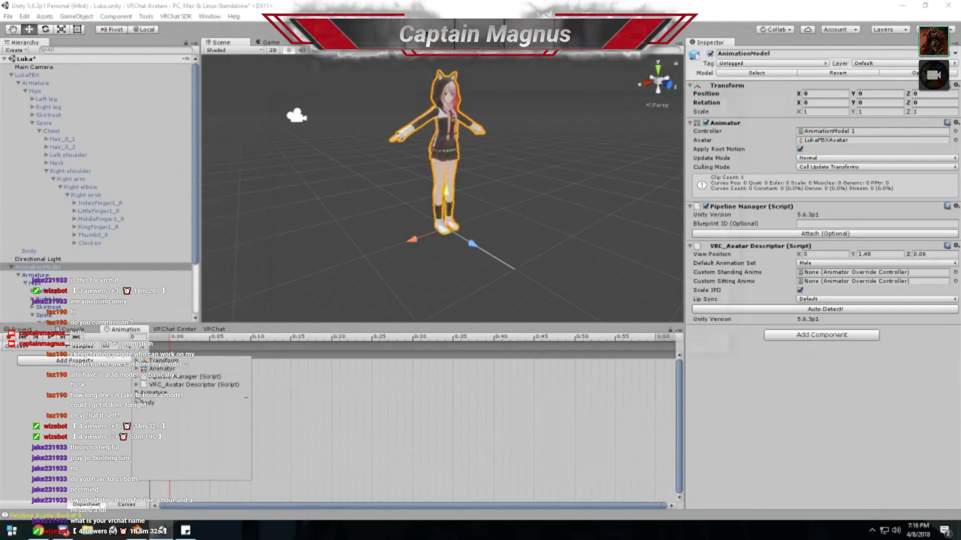
left_click(143, 417)
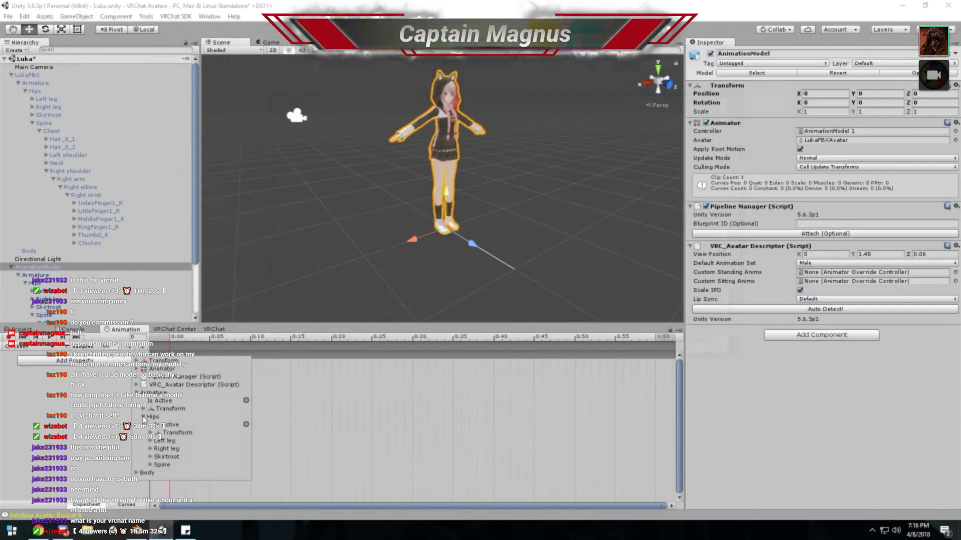
left_click(151, 464)
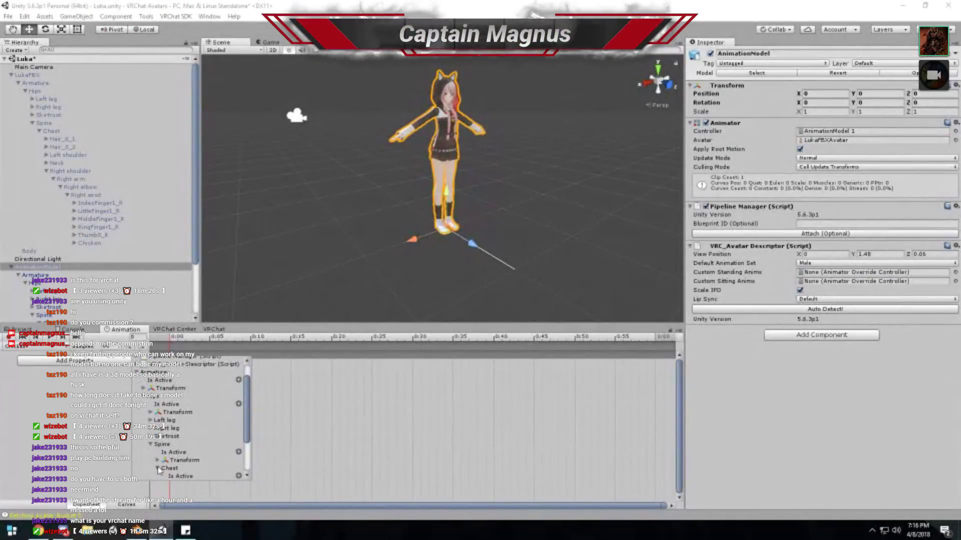
left_click(161, 470)
left_click(163, 469)
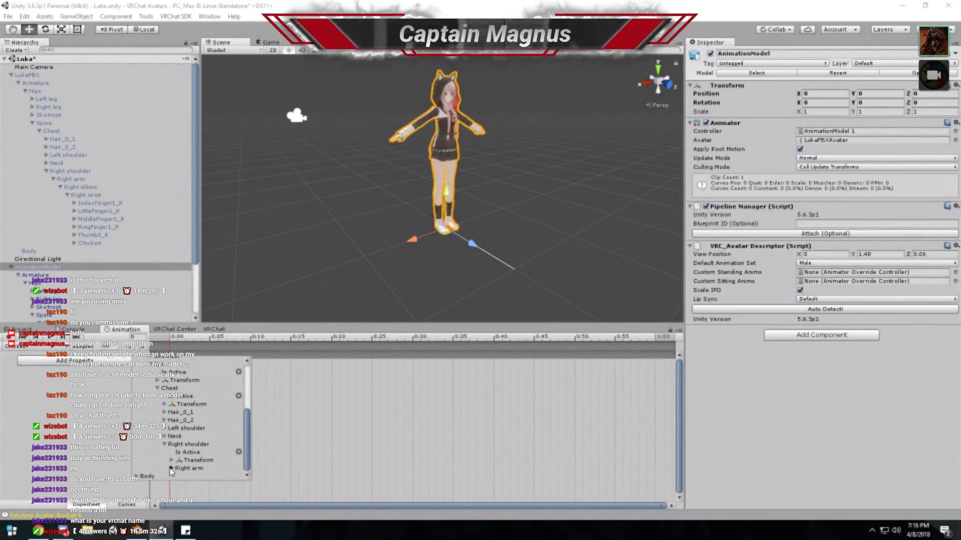
left_click(171, 469)
left_click(178, 469)
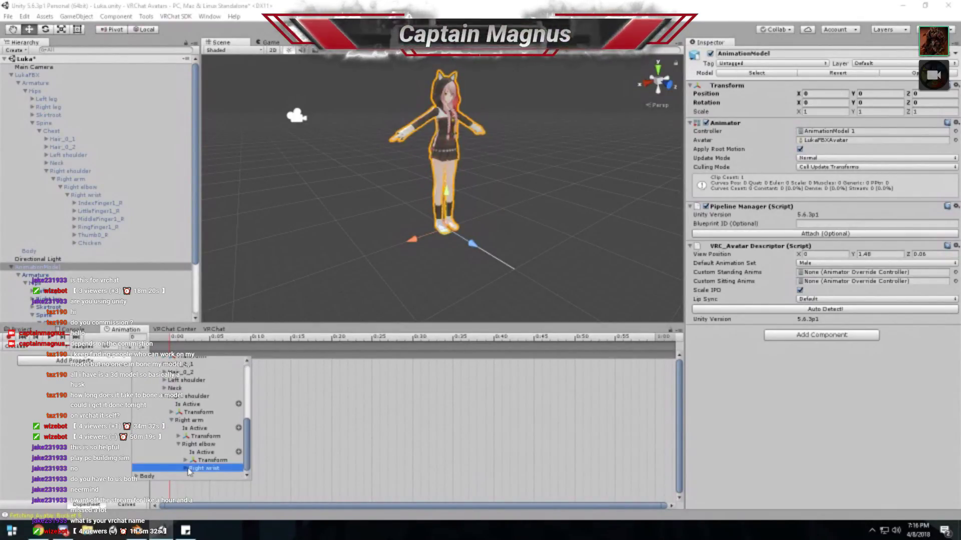
left_click(186, 469)
left_click(193, 469)
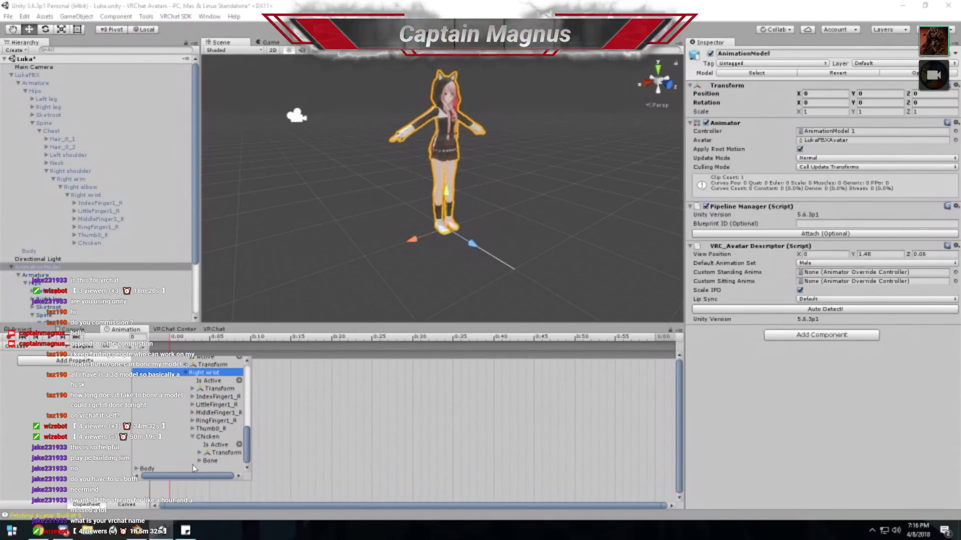
left_click(239, 446)
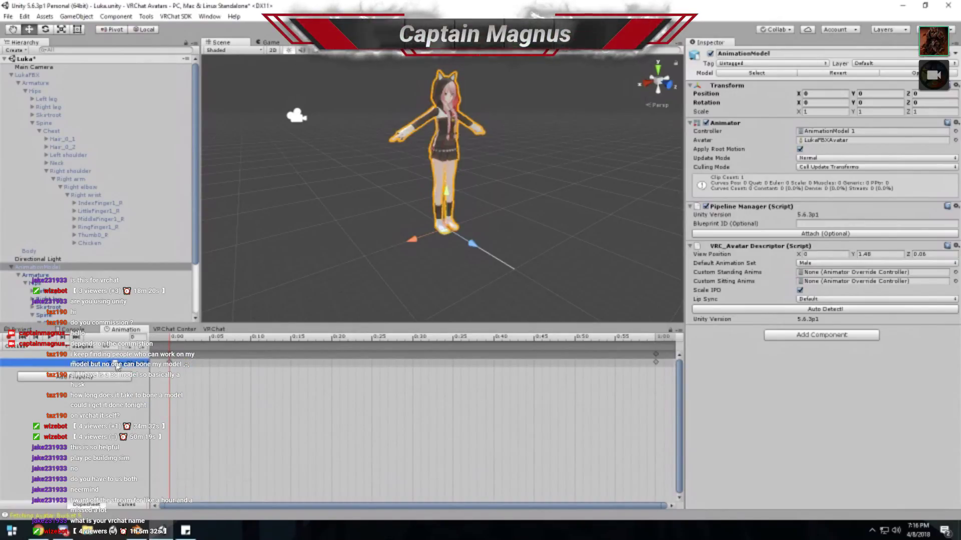
- Turn on the Chicken's Is Active value at frame 0:00 of the clip and check the prop in the avatar's hand
left_click(116, 364)
scroll(425, 163, "up", 10)
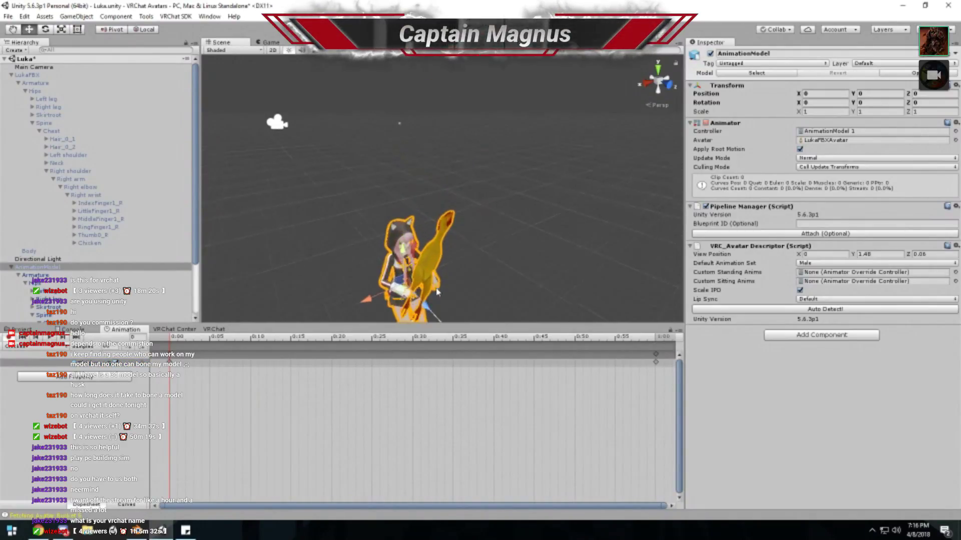
middle_click_drag(424, 162, 365, 140)
scroll(365, 139, "down", 5)
middle_click_drag(434, 240, 437, 188)
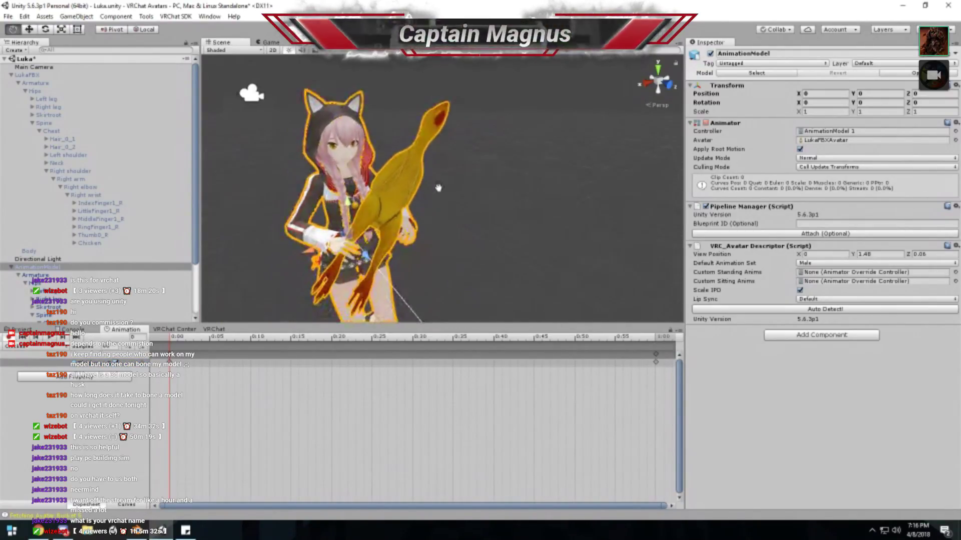
right_click_drag(438, 189, 302, 215)
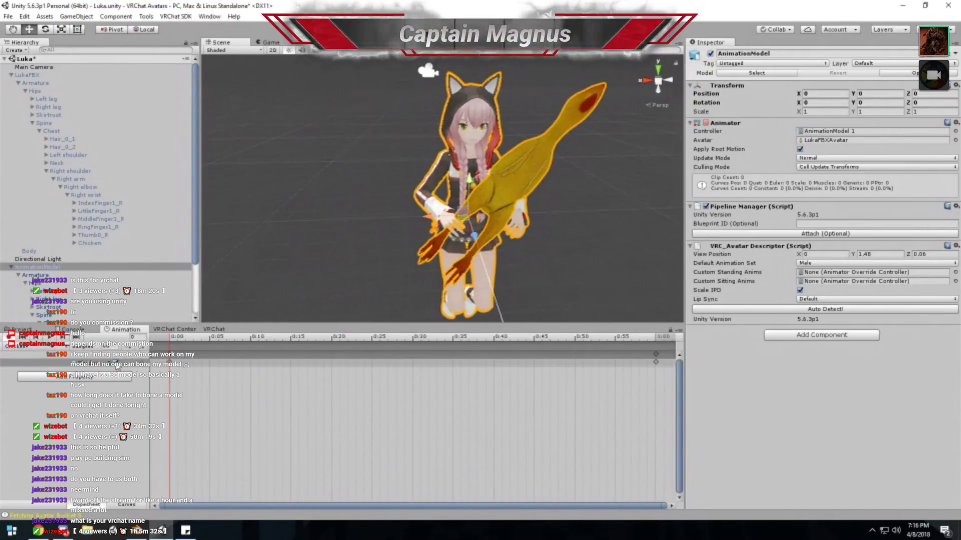
- Examine the Chicken prop in the avatar's hand from several angles and the assets in the PDF DLC LUKA folder
left_click(116, 366)
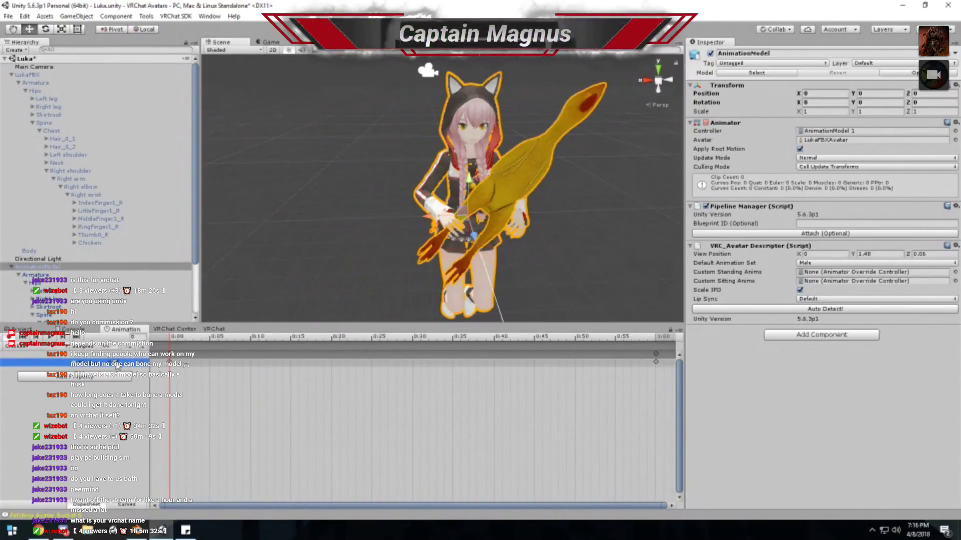
middle_click_drag(351, 195, 334, 227)
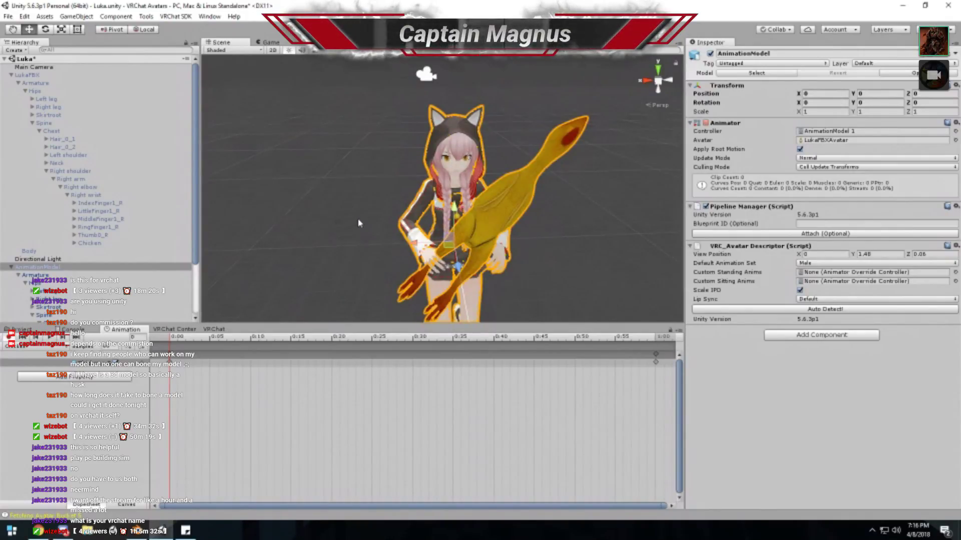
middle_click_drag(511, 176, 492, 196)
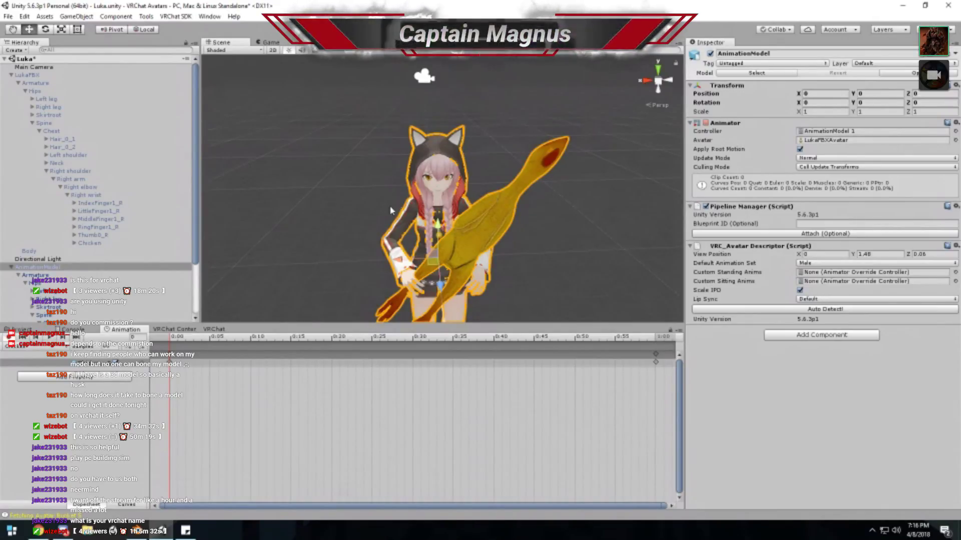
right_click_drag(390, 207, 397, 178)
middle_click_drag(394, 186, 403, 133)
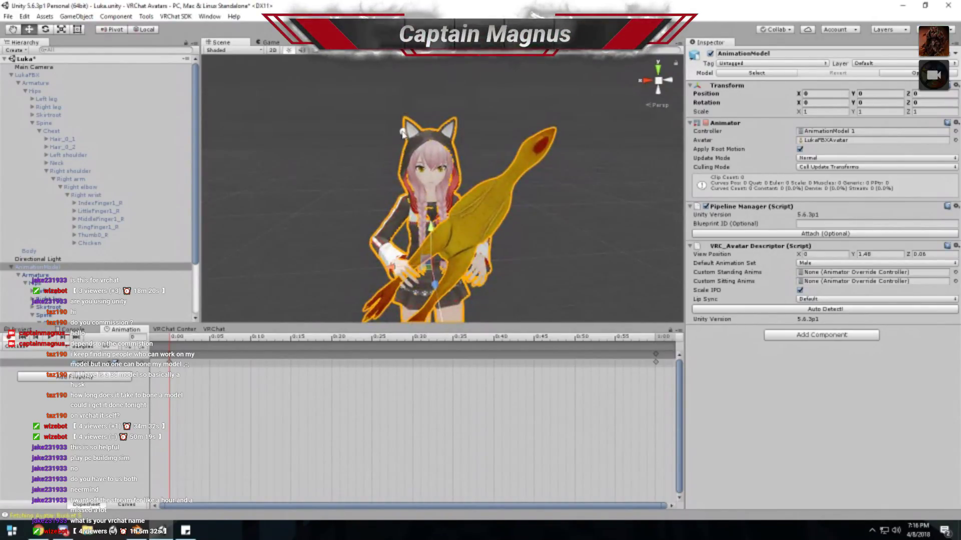
scroll(395, 153, "down", 3)
scroll(395, 155, "down", 2)
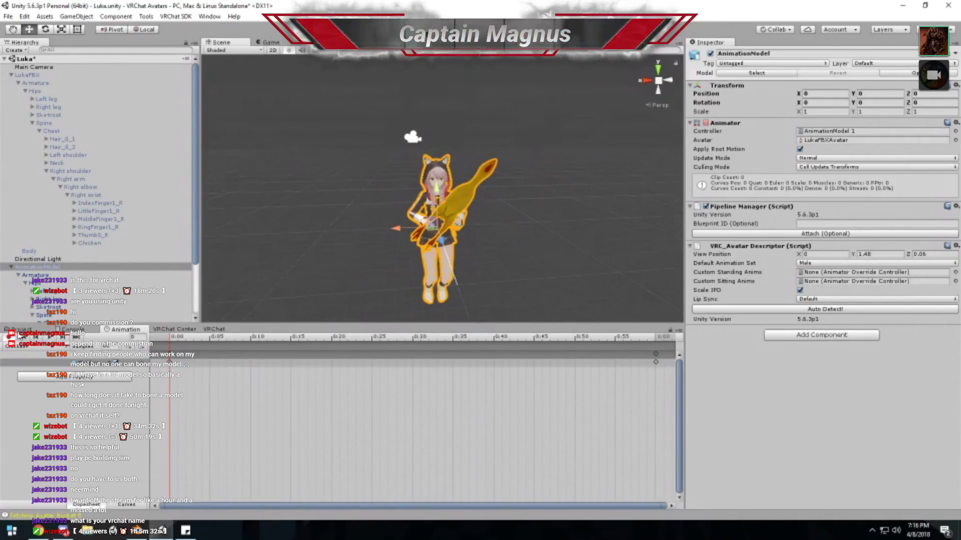
left_click(18, 330)
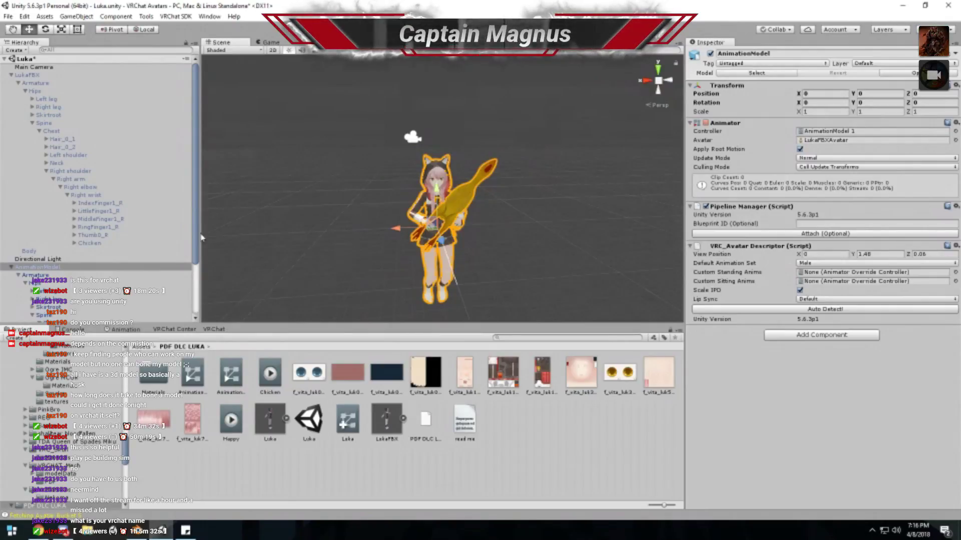
middle_click_drag(308, 150, 313, 186)
left_click_drag(313, 189, 303, 223, "alt")
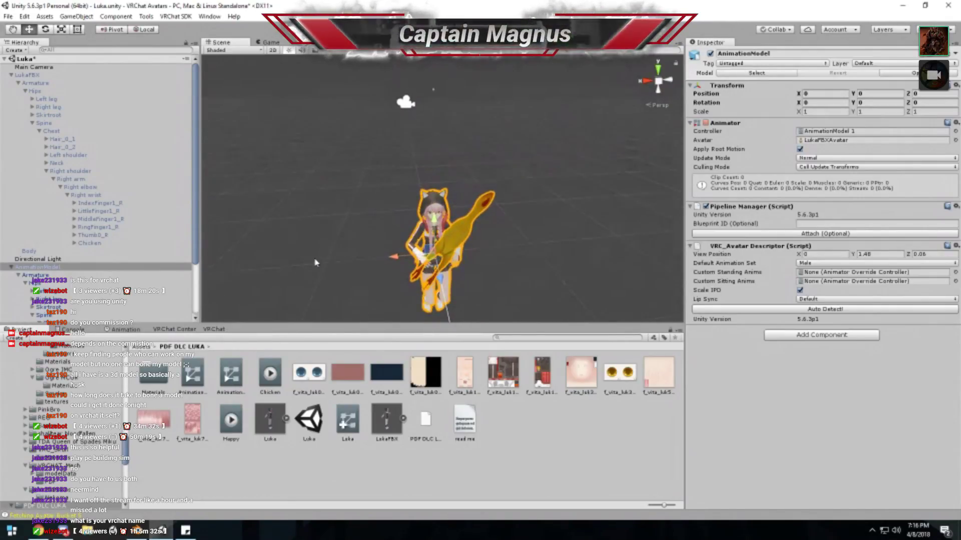
- Turn off keyframe recording for the Chicken animation clip
left_click(119, 329)
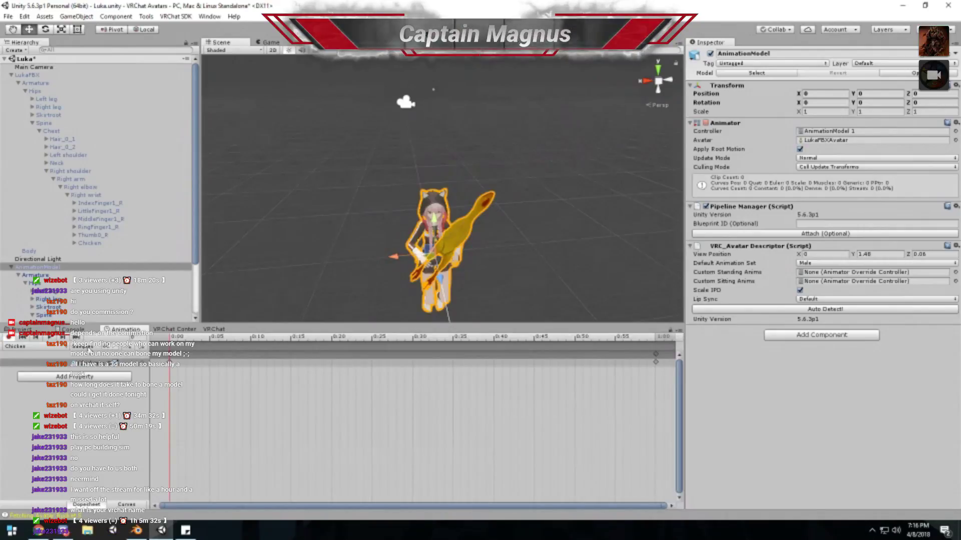
left_click(8, 338)
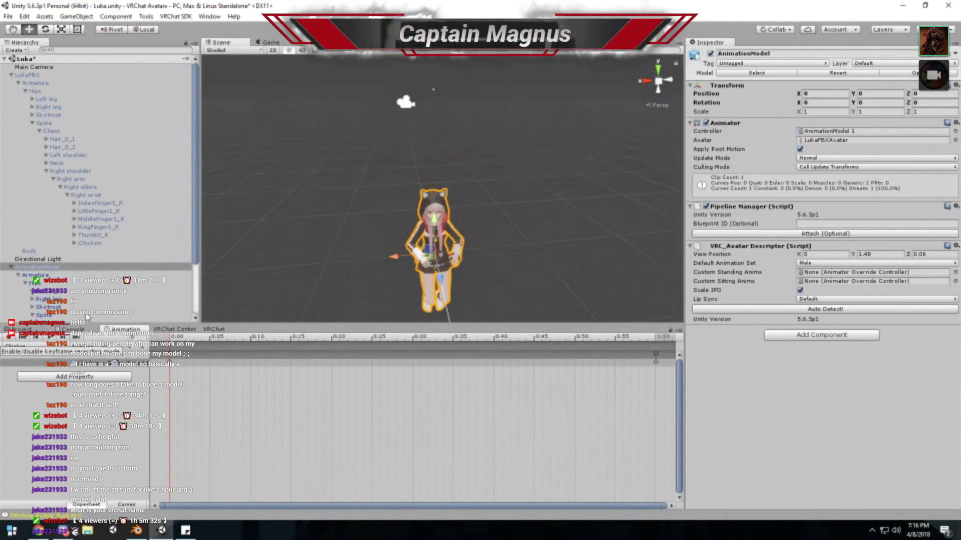
left_click(25, 348)
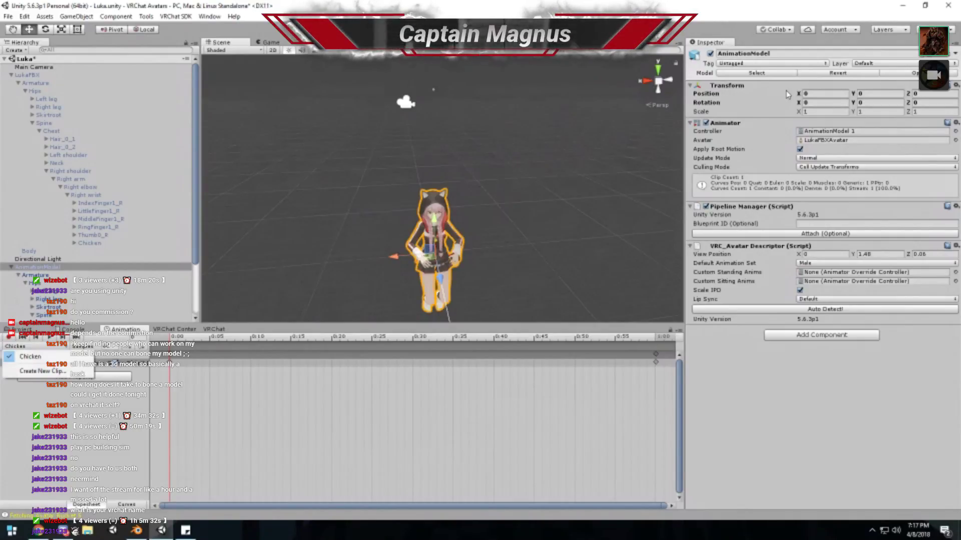
- Deactivate the AnimationModel object and activate the LukaFBX avatar in the scene
left_click(710, 53)
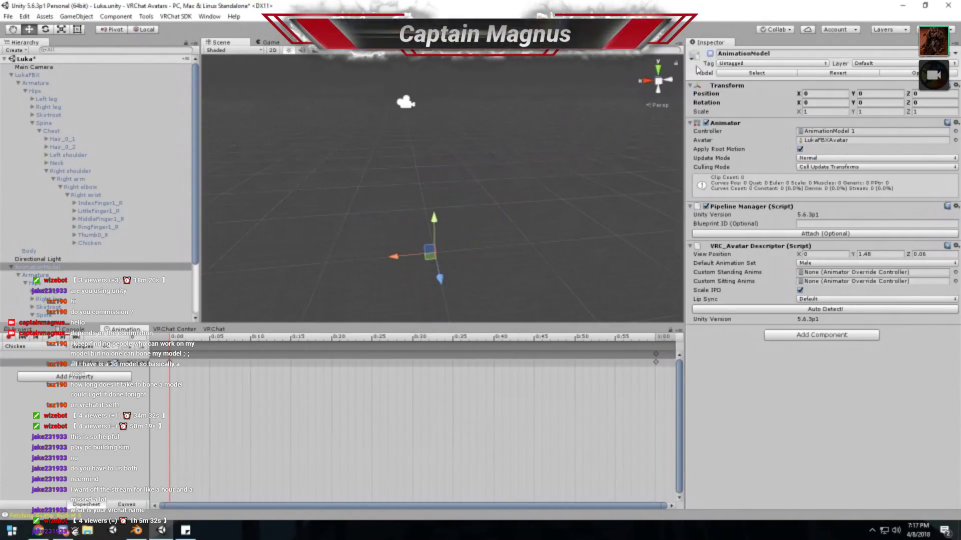
left_click(35, 75)
left_click(710, 53)
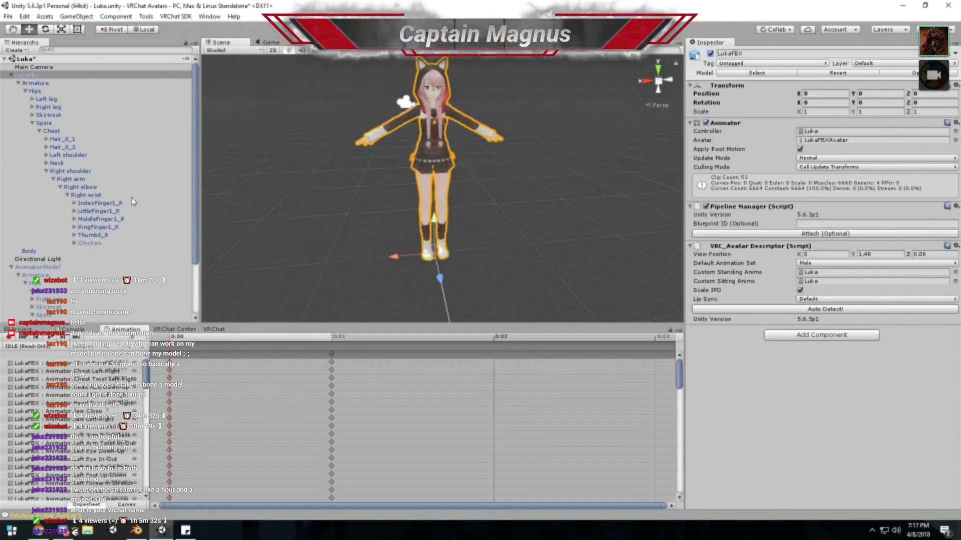
middle_click_drag(281, 180, 277, 210)
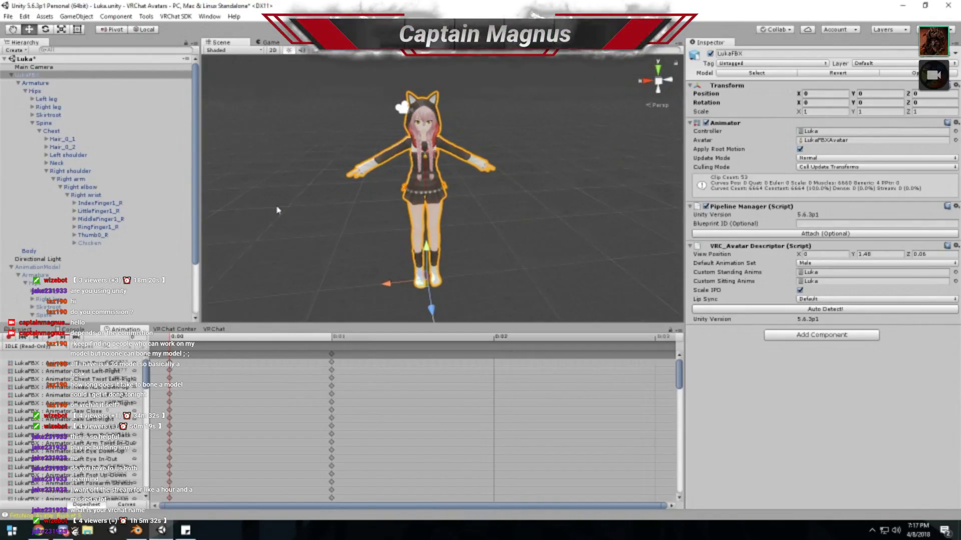
middle_click_drag(282, 208, 291, 202)
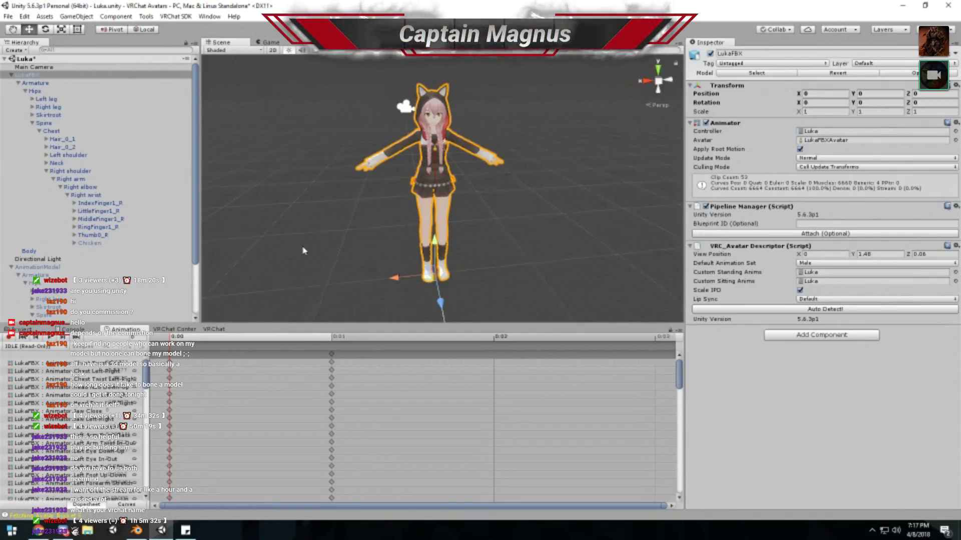
- Check the list of uploaded avatars in the VRChat Center and return to the project assets
left_click(177, 329)
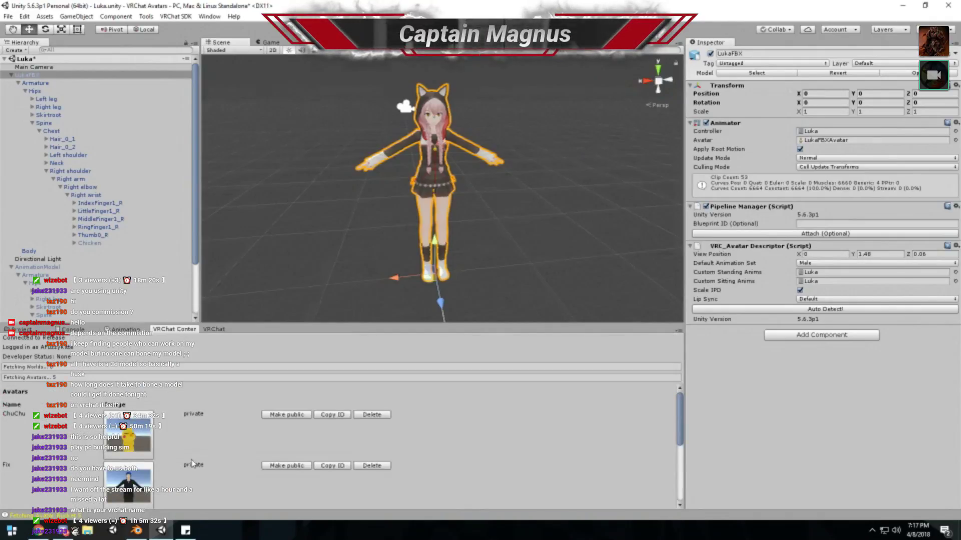
scroll(183, 479, "up", 5)
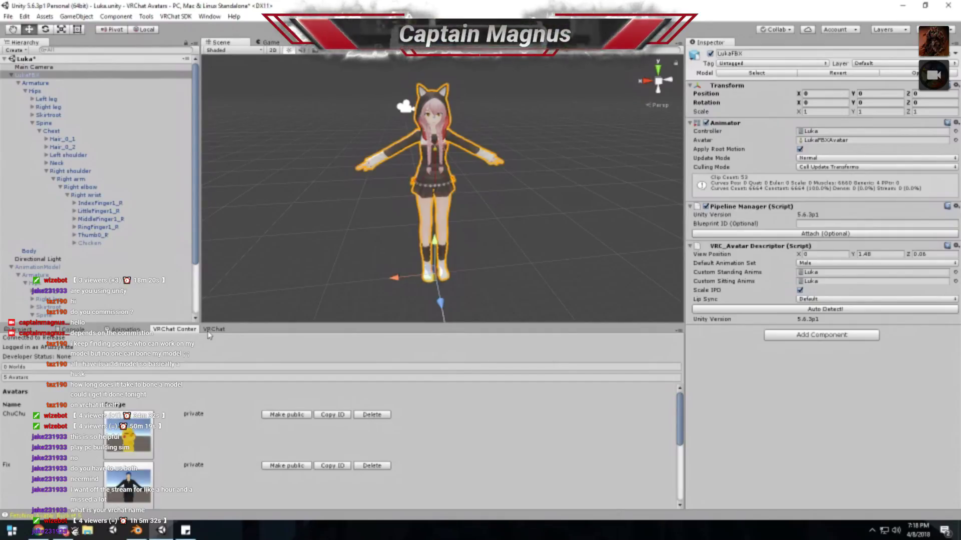
left_click(20, 330)
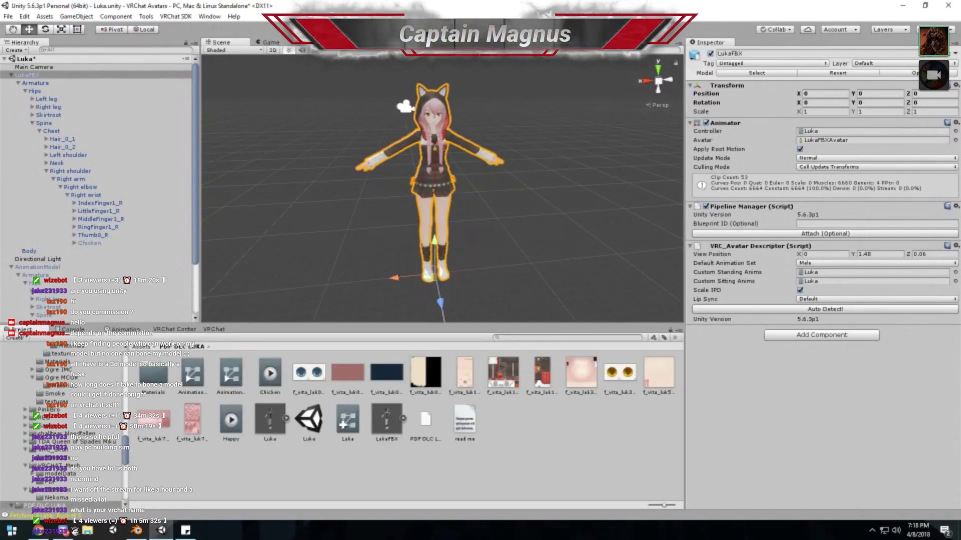
- Switch to Blender and examine the bones of the Luka armature in Edit Mode
left_click(136, 530)
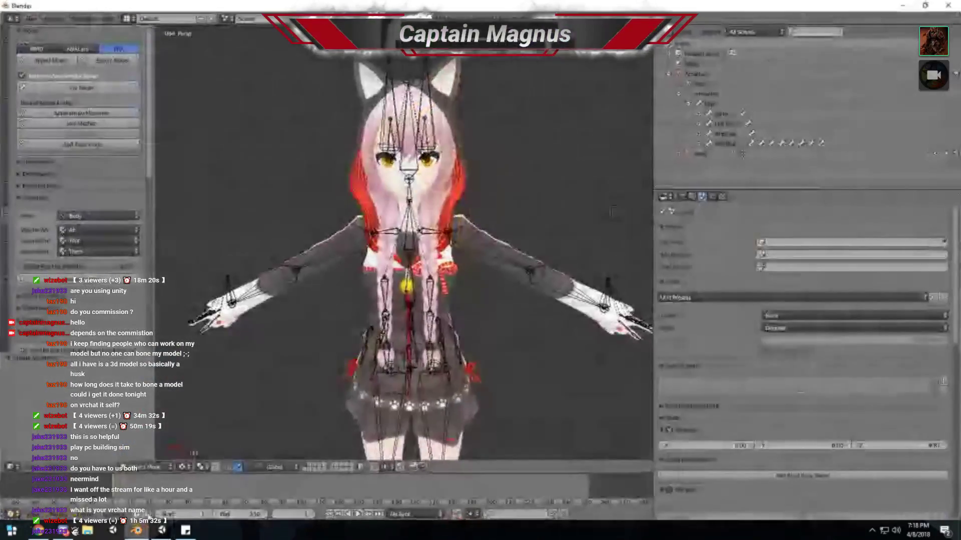
right_click(389, 153)
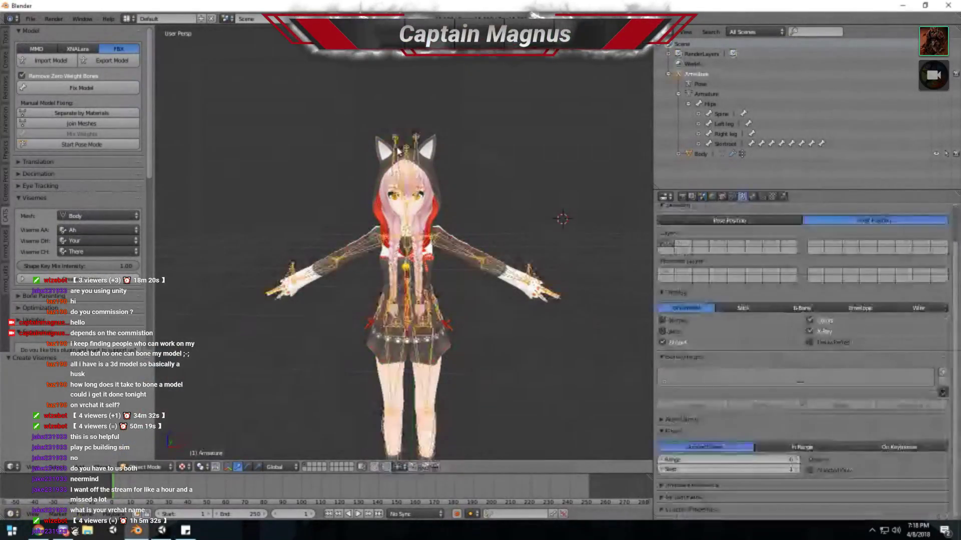
key("Tab")
scroll(333, 240, "up", 4)
middle_click_drag(315, 249, 317, 273)
scroll(316, 273, "down", 3)
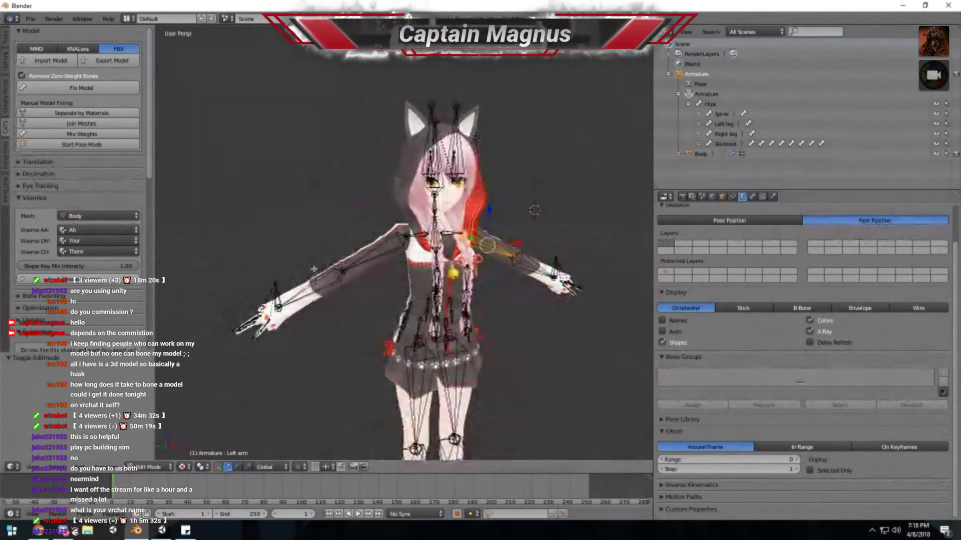
middle_click_drag(376, 253, 309, 238)
left_click(906, 7)
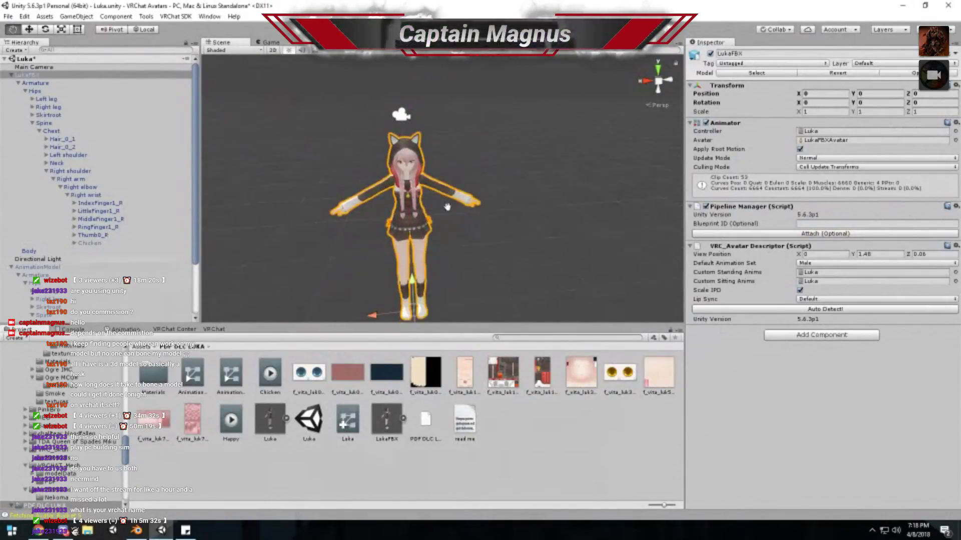
scroll(450, 206, "up", 5)
scroll(447, 210, "down", 6)
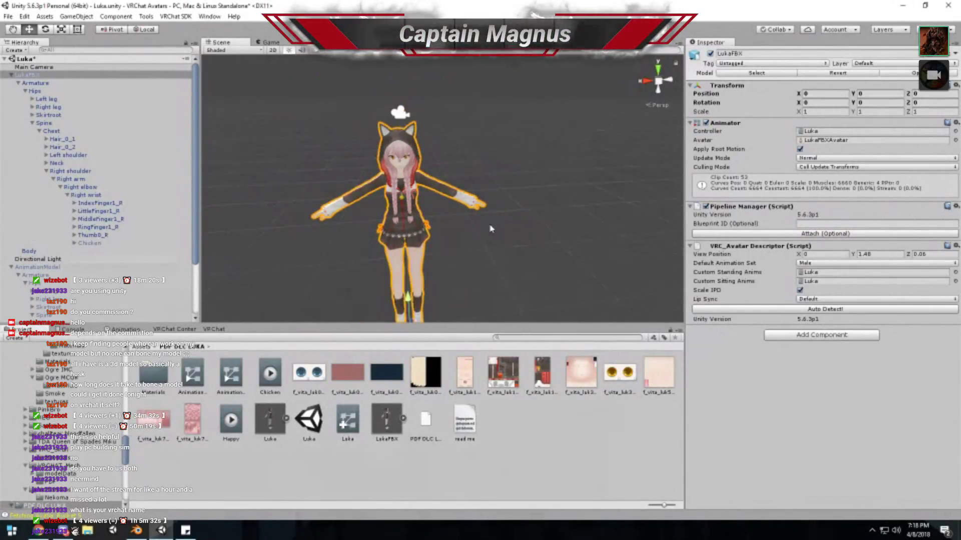
scroll(488, 194, "down", 2)
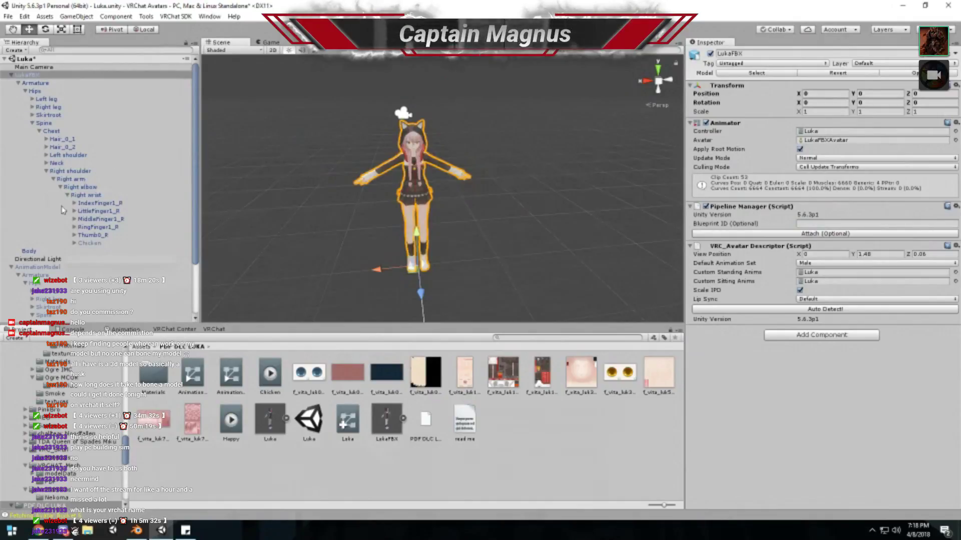
left_click(245, 230)
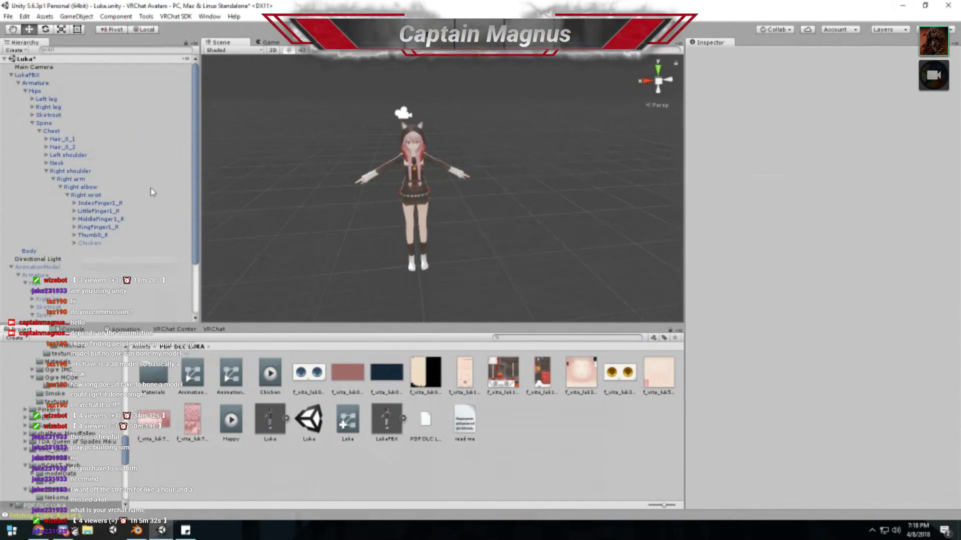
- Import the Wasteland image from the desktop into the PDF DLC LUKA assets folder
double_click(529, 11)
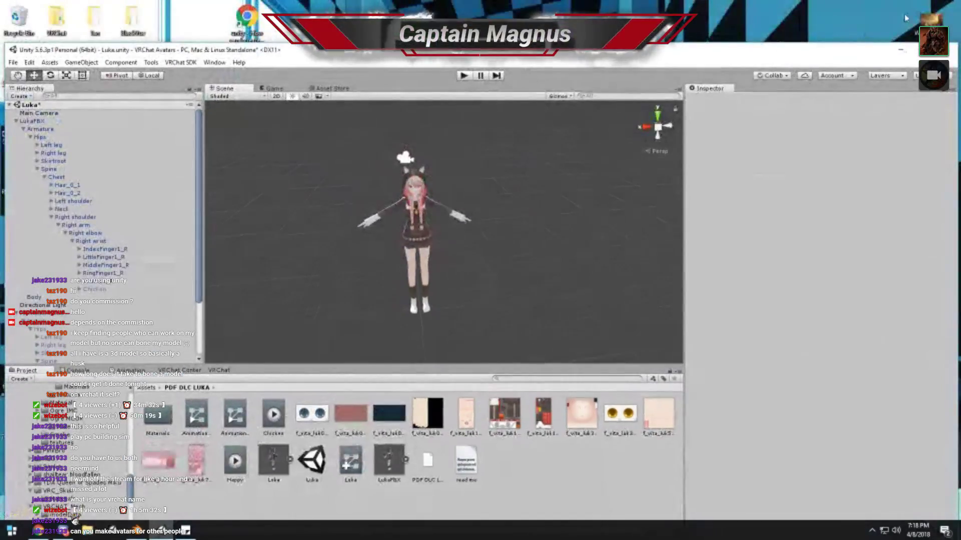
left_click_drag(520, 500, 520, 479)
left_click_drag(453, 49, 450, 1)
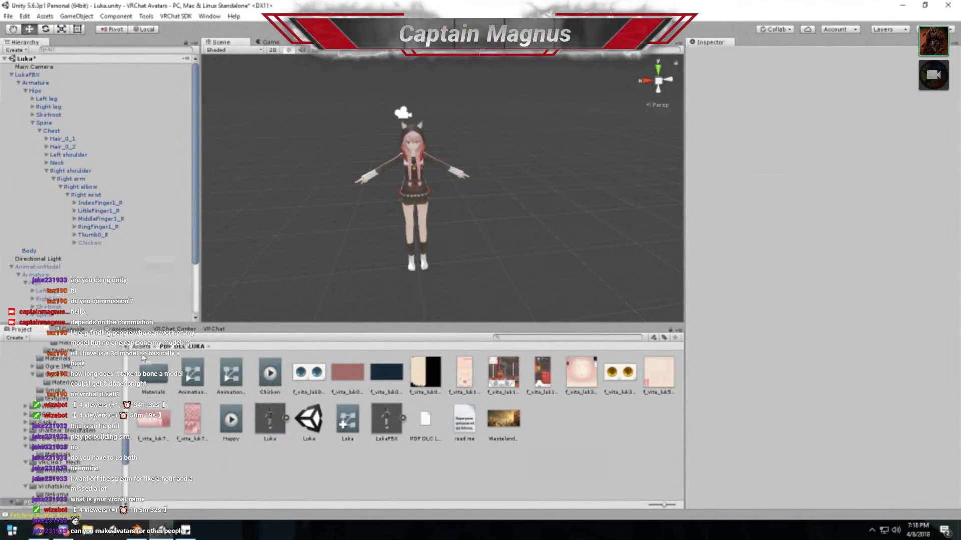
- Switch to File Explorer and view the files in the PDF DLC LUKA folder
left_click(96, 534)
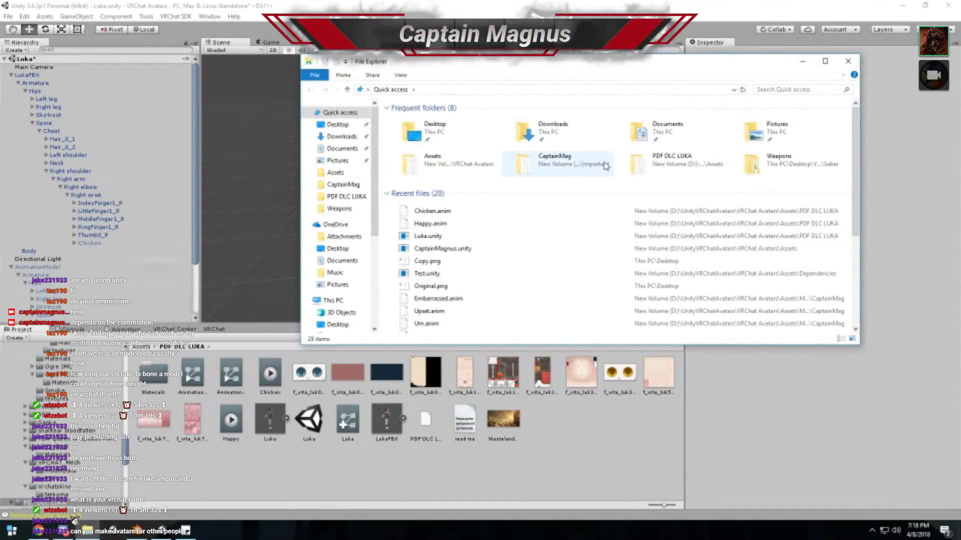
double_click(666, 161)
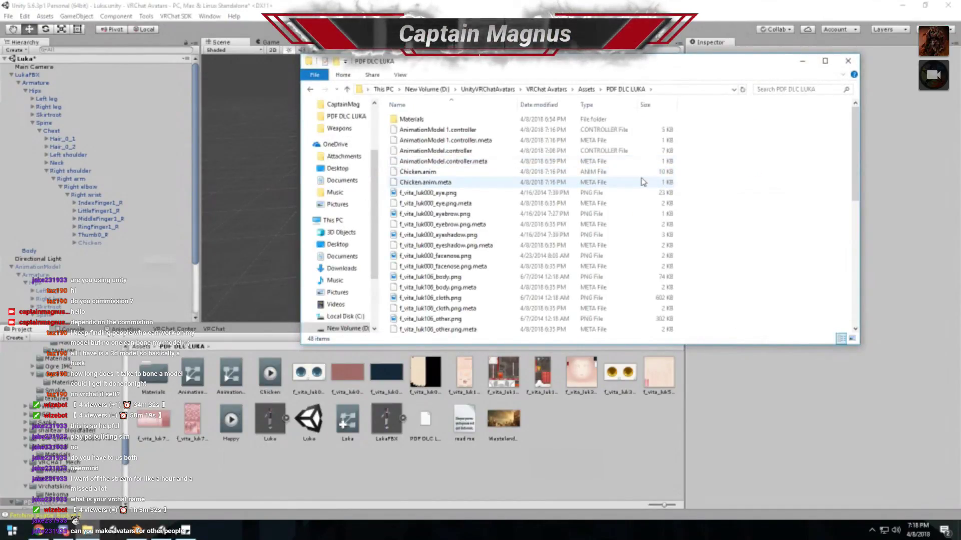
key("alt+Left")
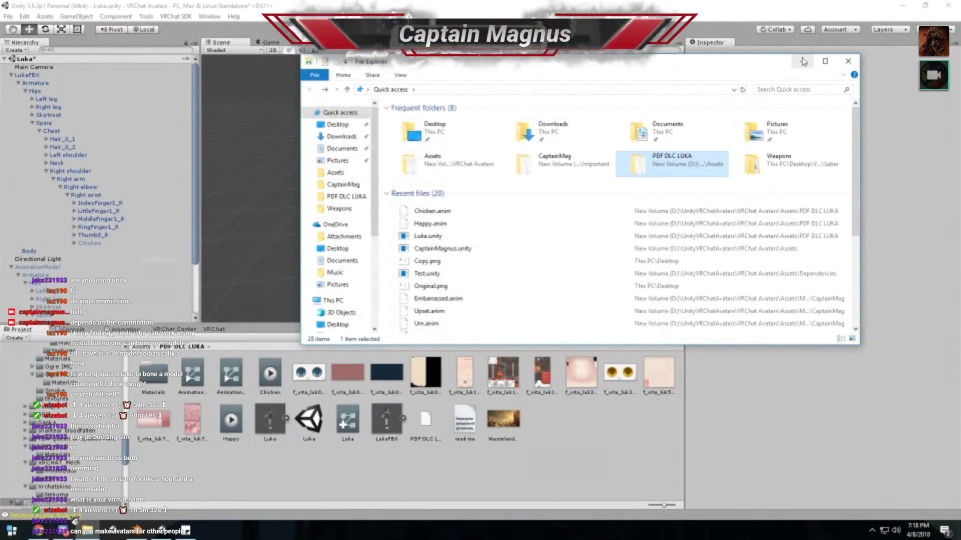
left_click(803, 61)
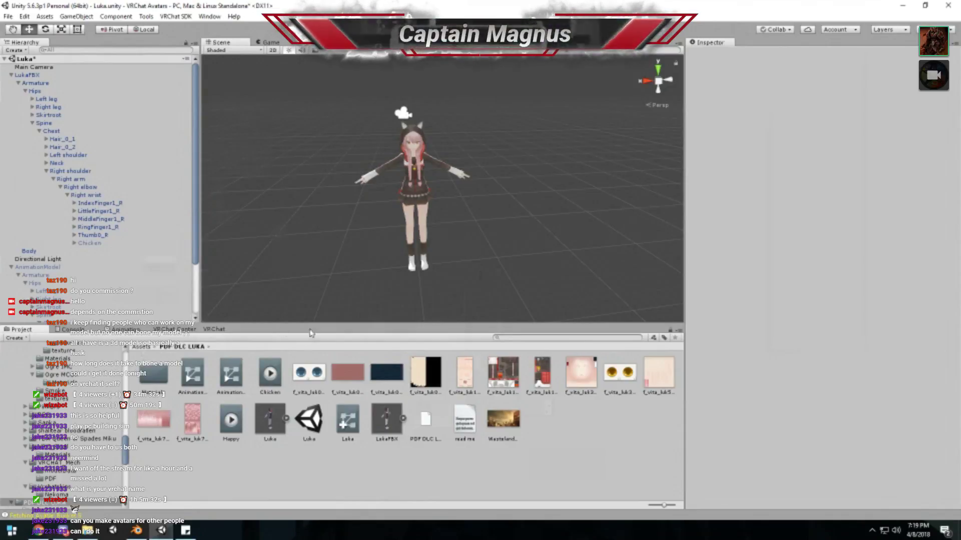
left_click(176, 16)
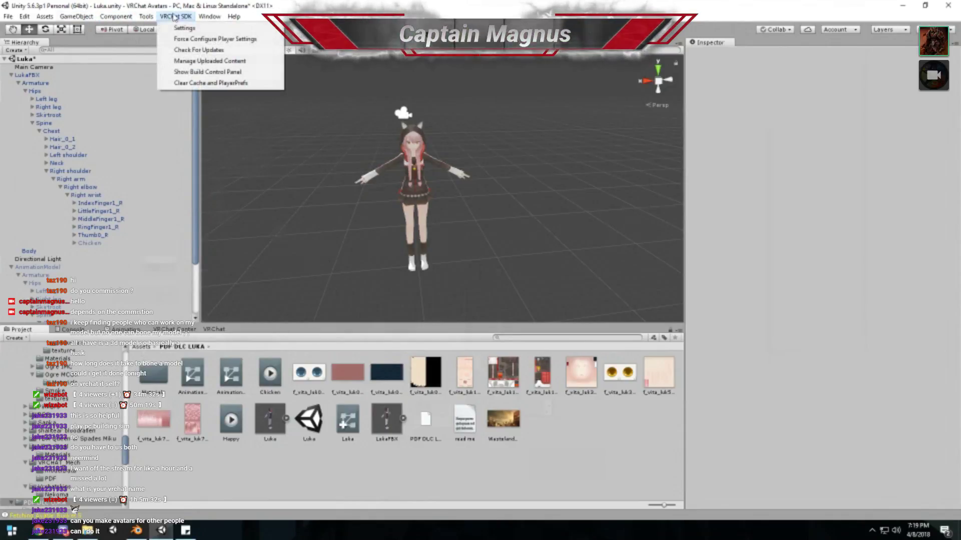
mouse_move(83, 17)
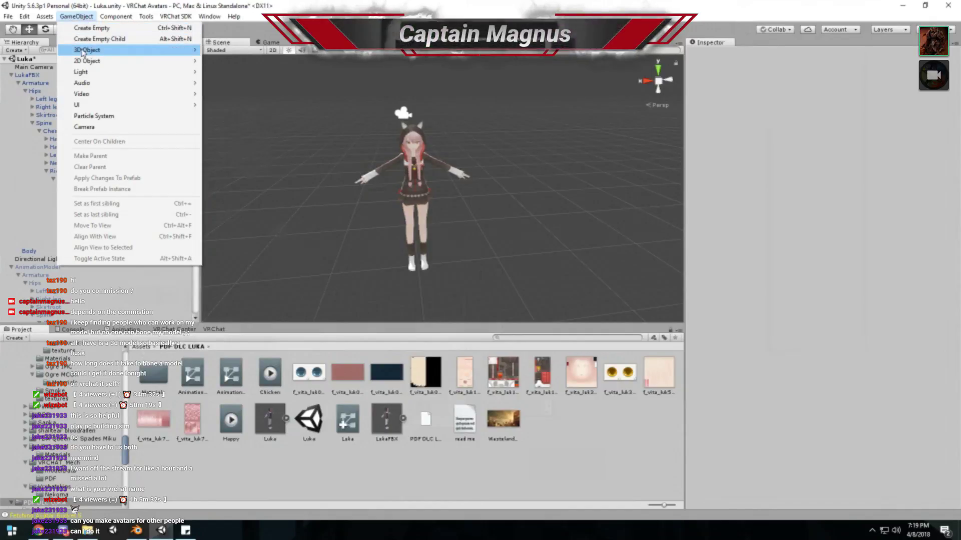
mouse_move(83, 52)
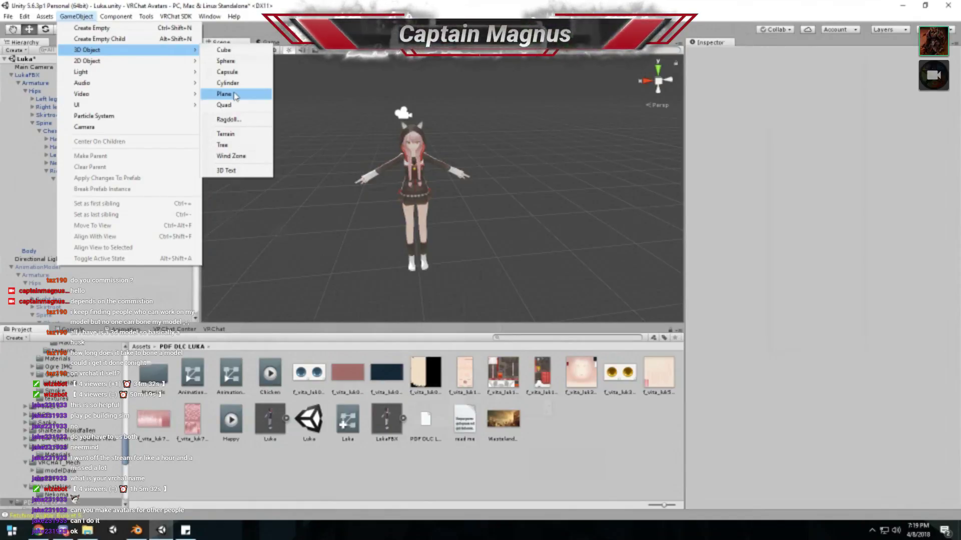
left_click(63, 530)
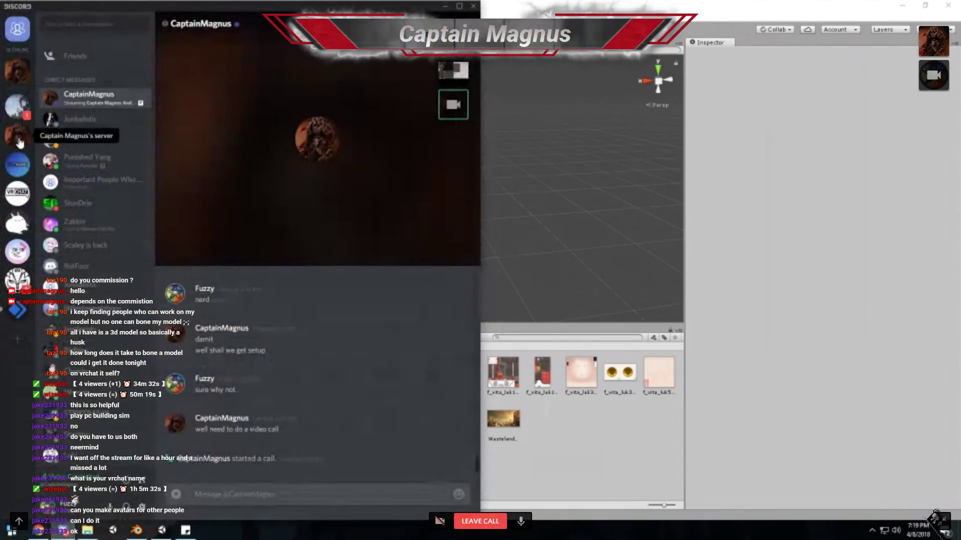
left_click(18, 141)
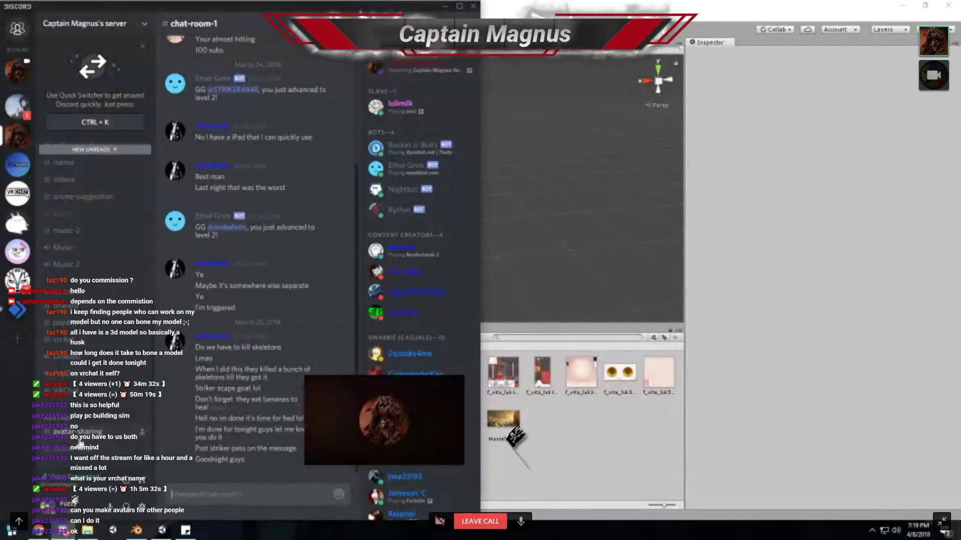
left_click(85, 431)
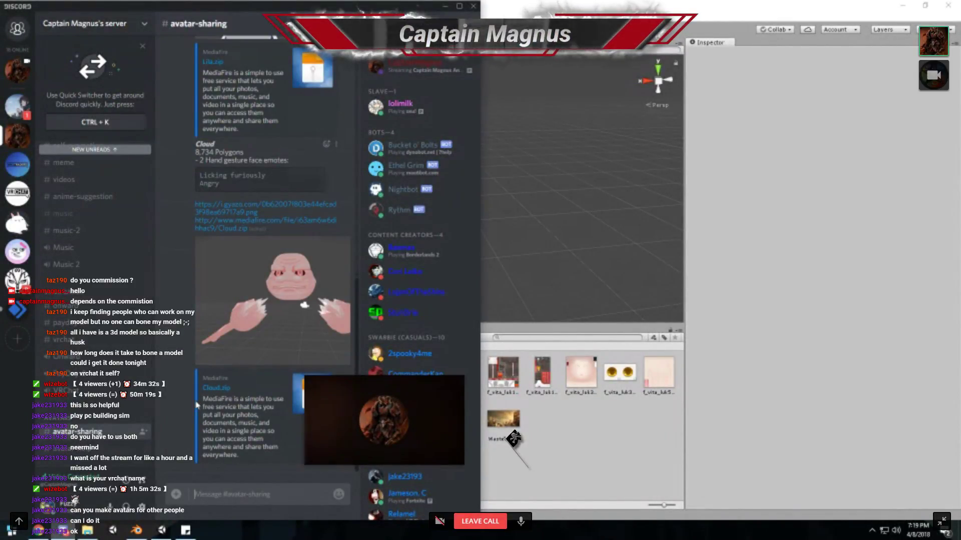
scroll(197, 405, "up", 8)
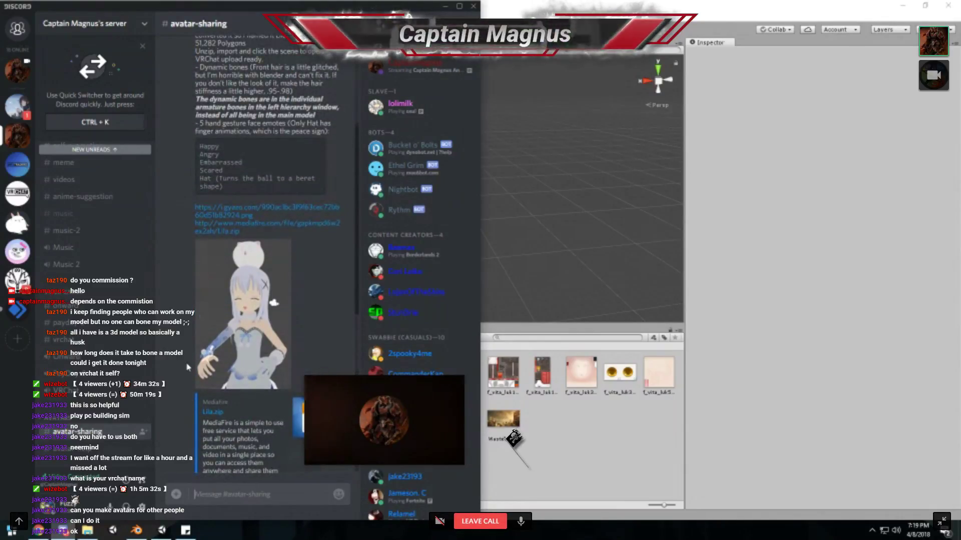
scroll(170, 356, "up", 4)
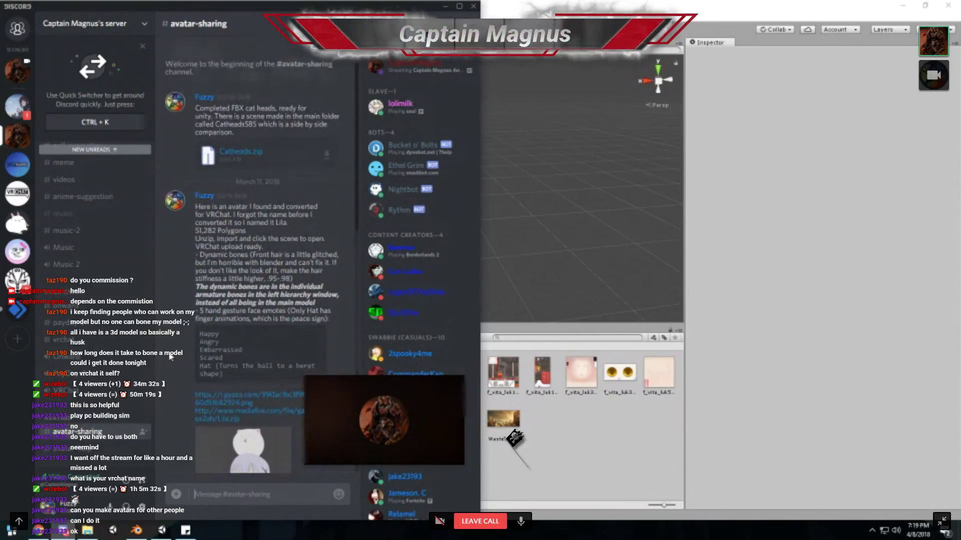
scroll(170, 357, "down", 5)
left_click(206, 295)
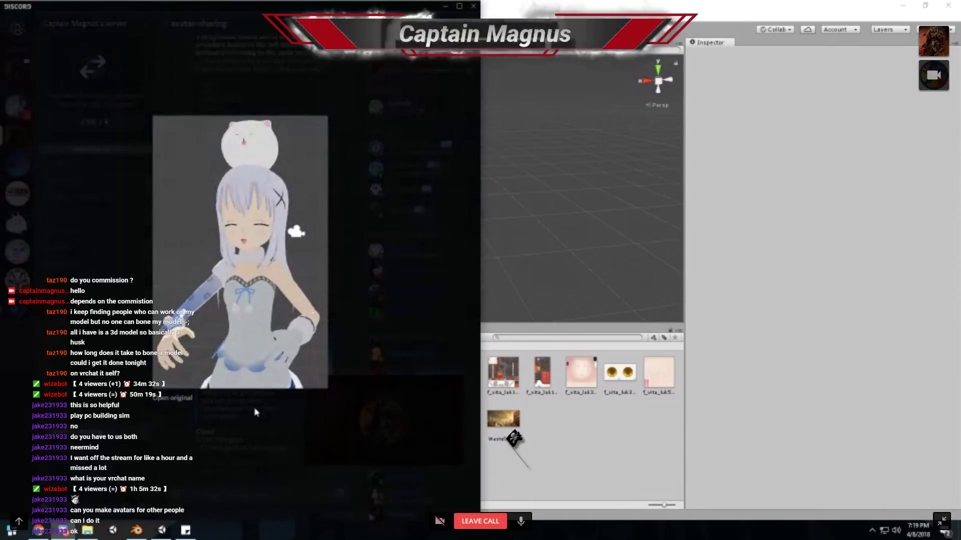
left_click(255, 412)
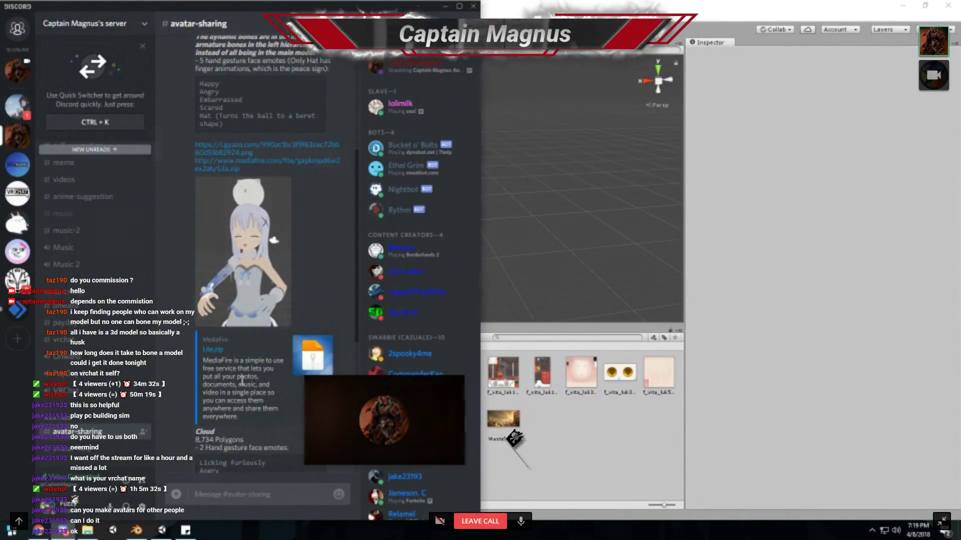
scroll(242, 381, "down", 5)
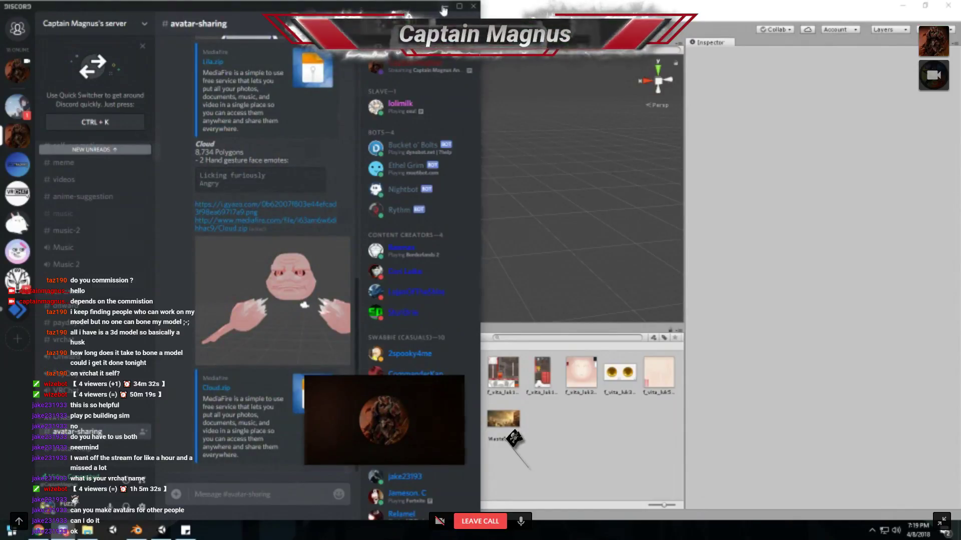
left_click(731, 353)
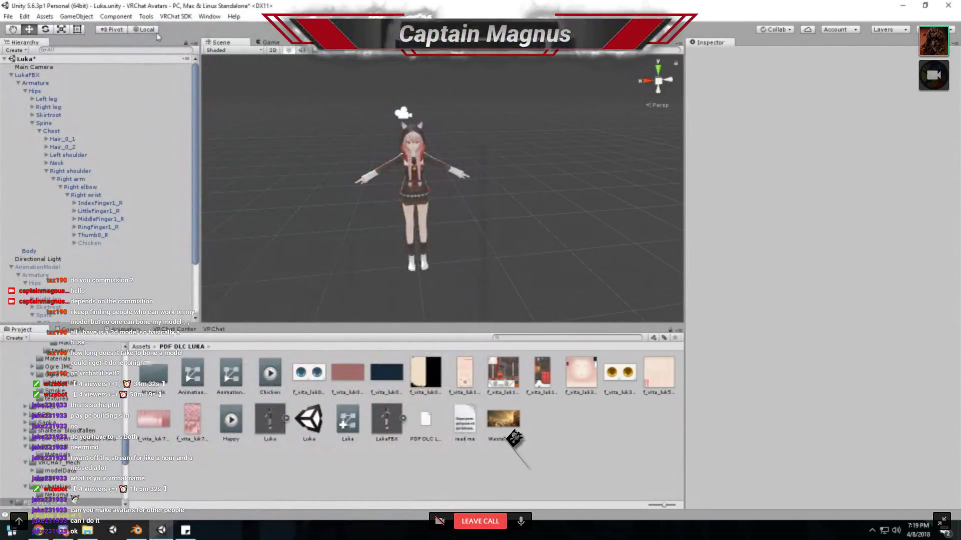
- Add a 3D plane to the scene and set its X rotation to 90
left_click(76, 16)
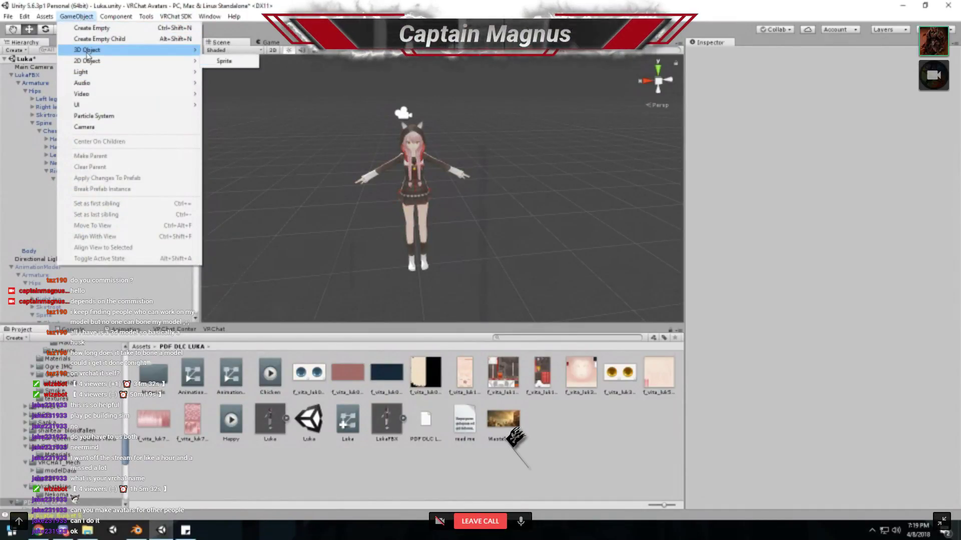
left_click(224, 94)
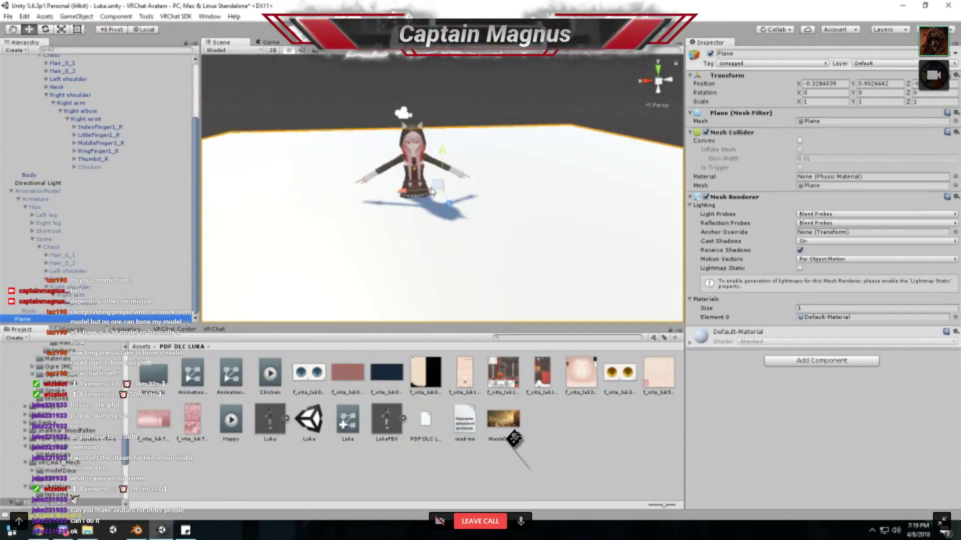
middle_click_drag(420, 186, 465, 197)
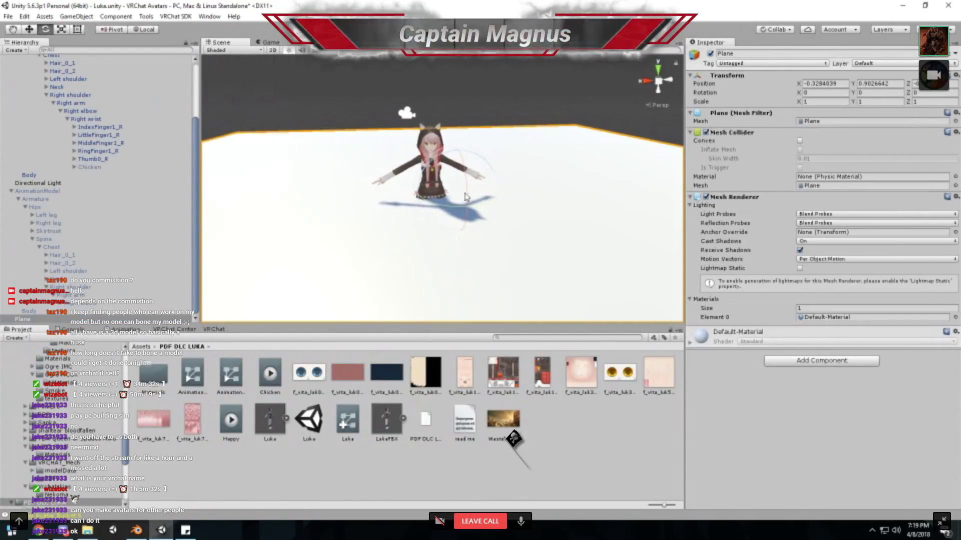
left_click_drag(462, 172, 465, 248)
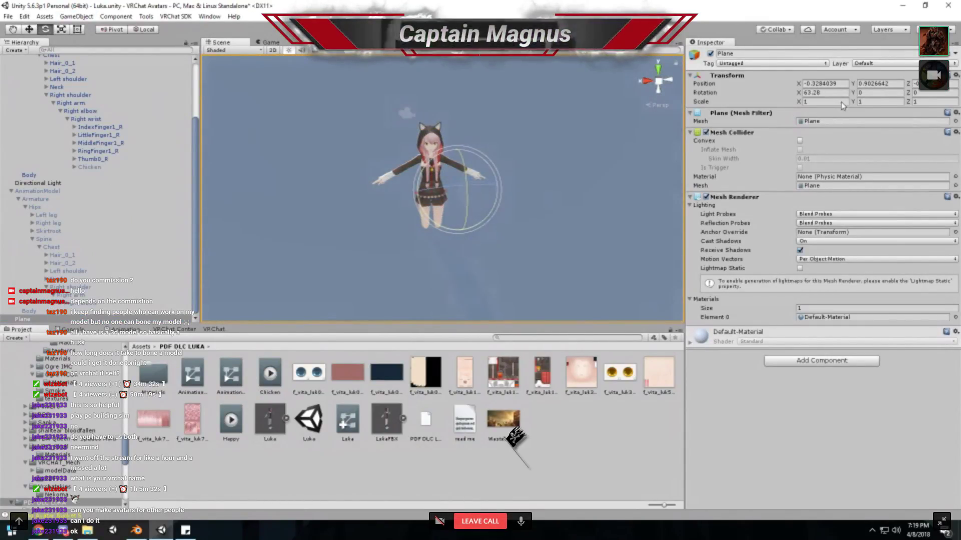
left_click(823, 93)
type("90")
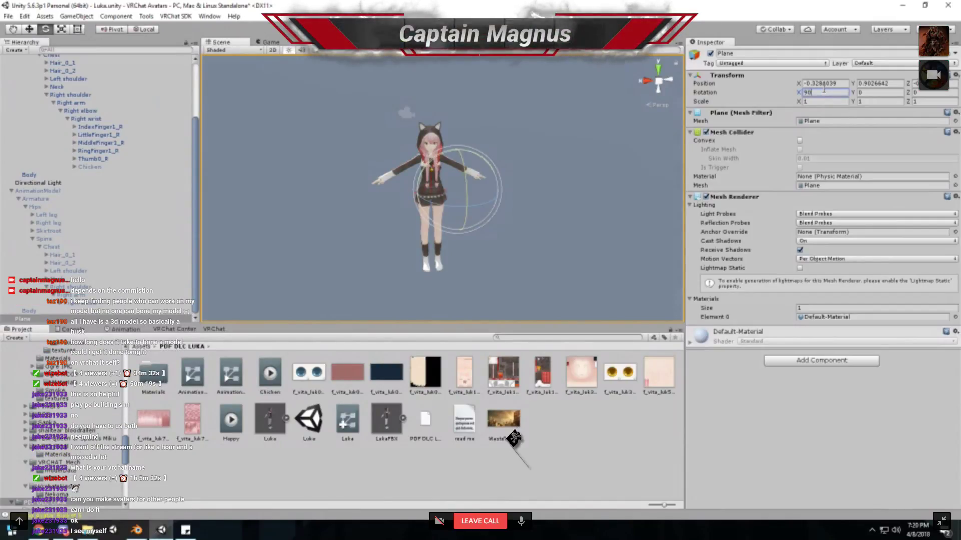
key("Return")
- Shift the plane relative to the avatar and set its X and Z scale to 0.1
key("w")
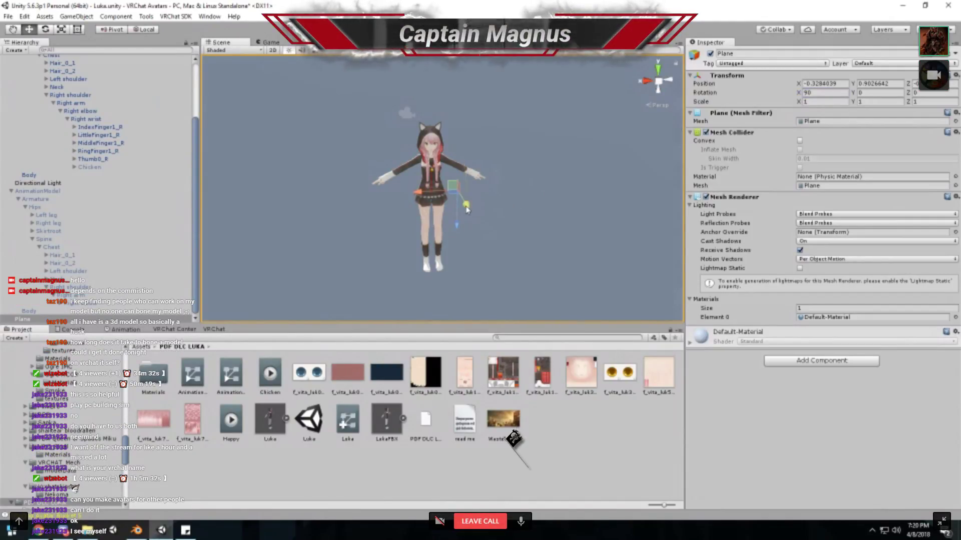
left_click_drag(466, 209, 451, 182)
left_click(831, 102)
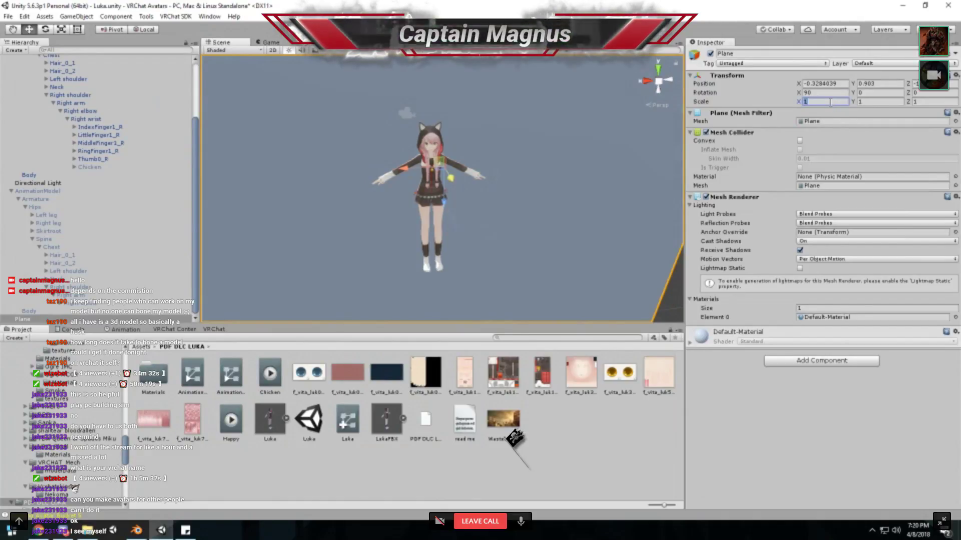
type("0.1")
left_click(876, 102)
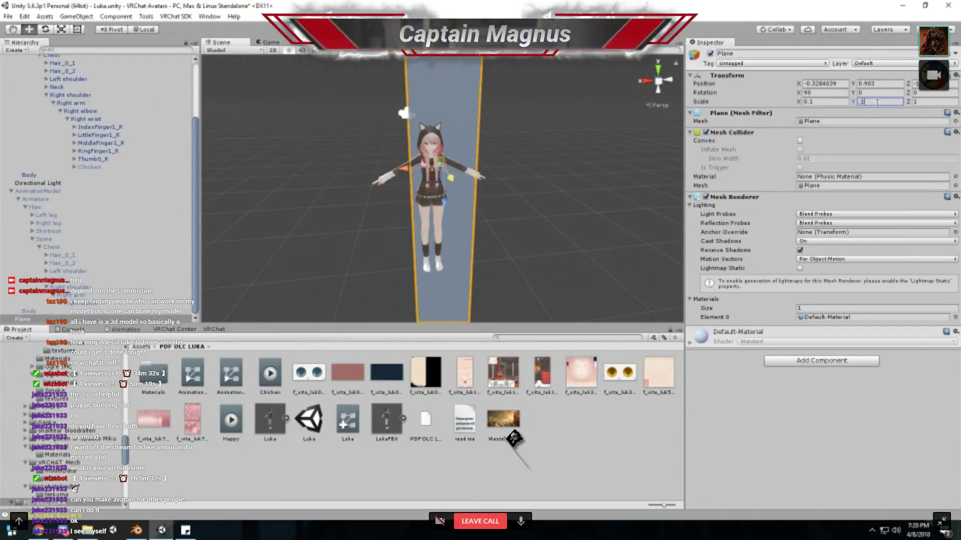
left_click(914, 102)
type("0.1")
- Keep the plane's Y scale at 1 and enlarge its X and Z scale to 0.4
left_click(889, 103)
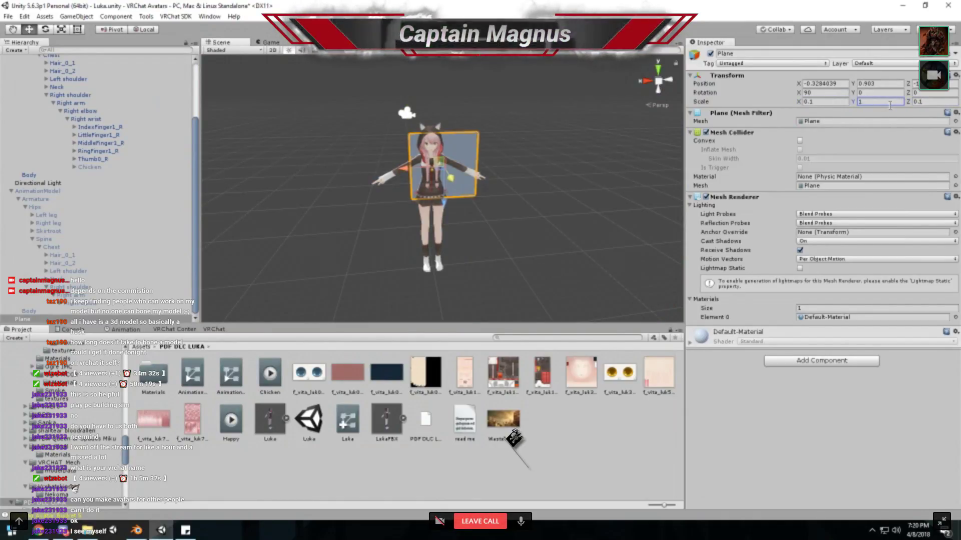
key("shift+Tab")
type("0.2")
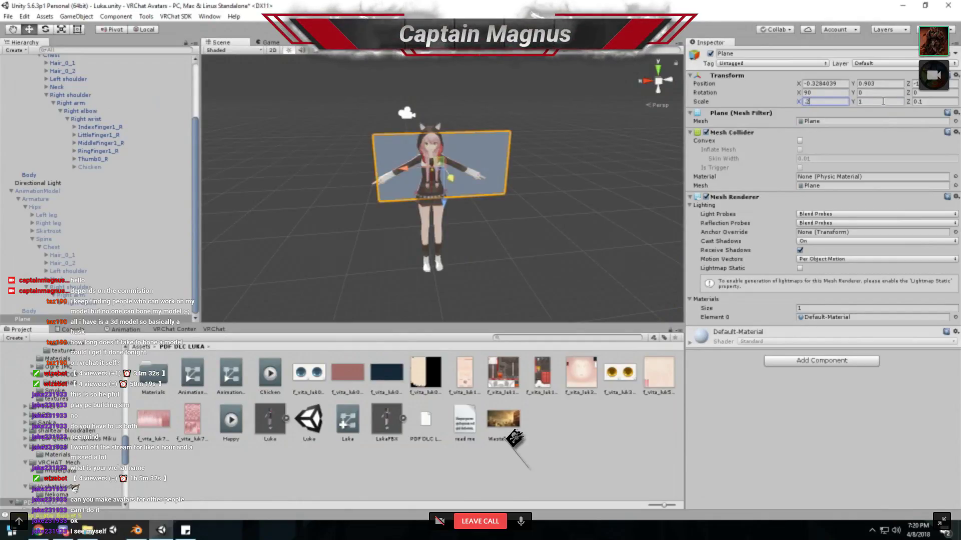
left_click(924, 102)
type("0.2")
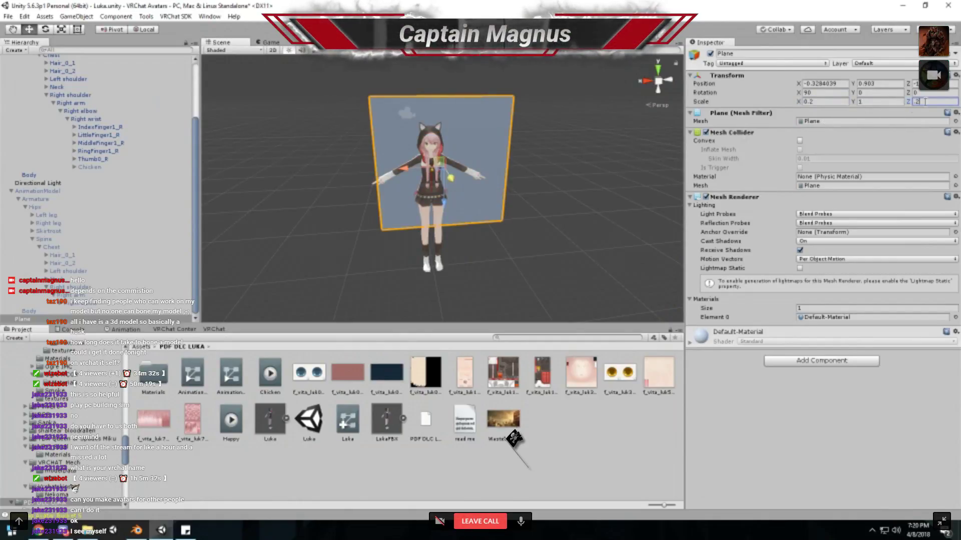
type(".4")
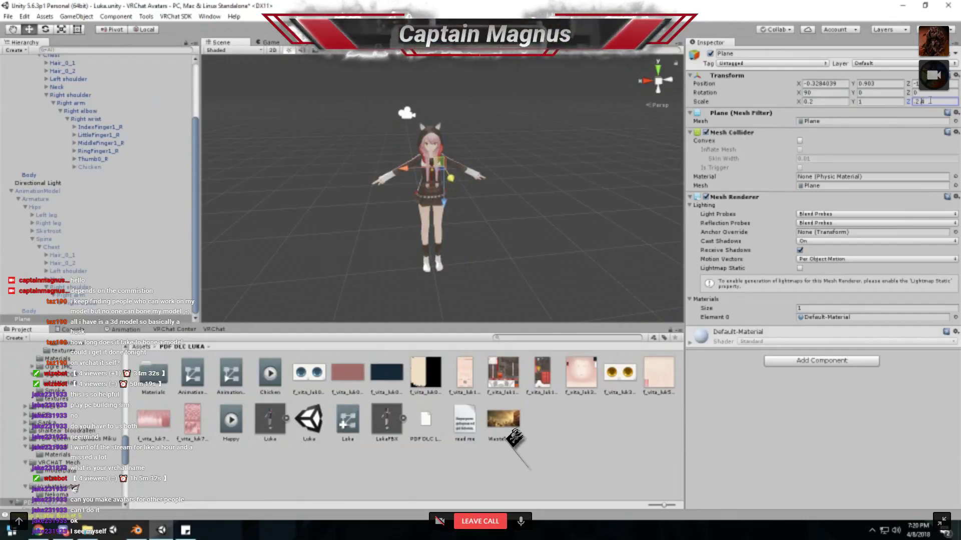
left_click_drag(930, 100, 892, 103)
type(".4")
left_click(830, 102)
type(".4")
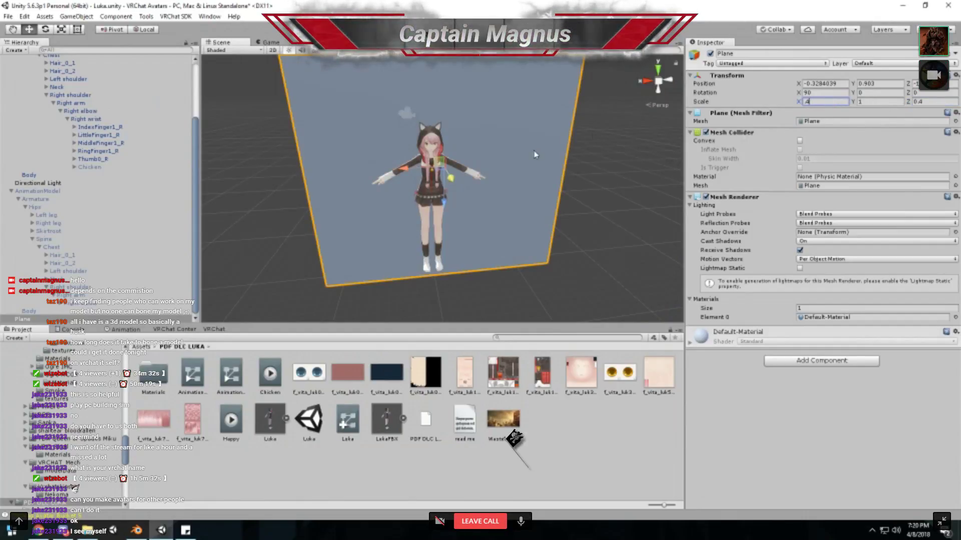
- Position the plane as a backdrop behind the avatar, at about X 0.016 and Y 1.39
middle_click_drag(534, 151, 505, 140)
right_click_drag(549, 194, 529, 155)
middle_click_drag(529, 155, 521, 141)
left_click_drag(455, 227, 435, 197)
middle_click_drag(587, 172, 532, 187)
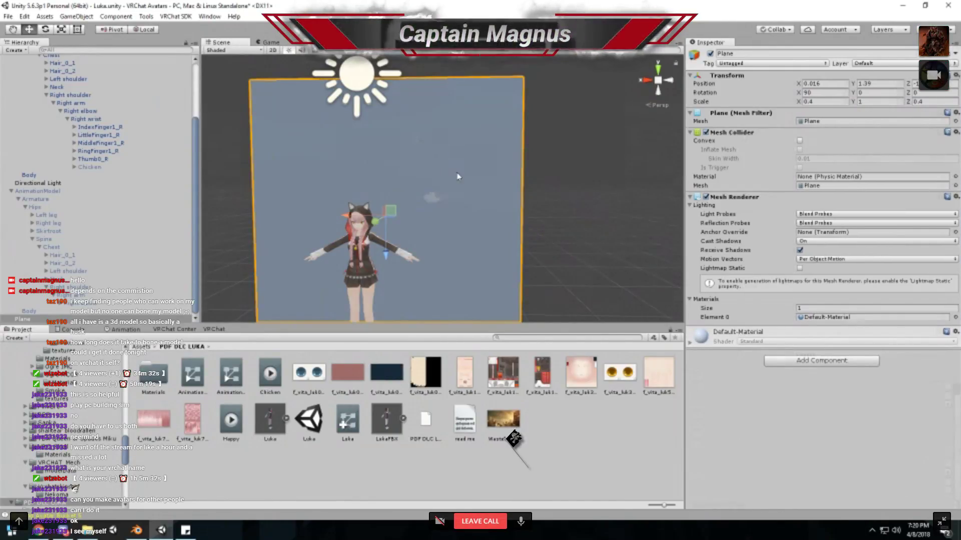
scroll(472, 181, "down", 2)
middle_click_drag(540, 254, 498, 232)
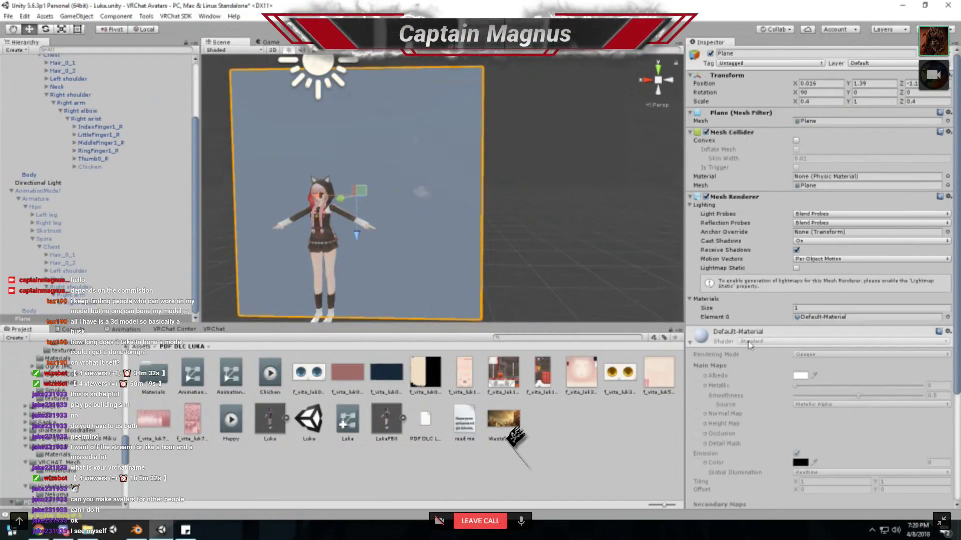
middle_click_drag(421, 189, 425, 215)
scroll(111, 180, "up", 3)
scroll(40, 128, "down", 3)
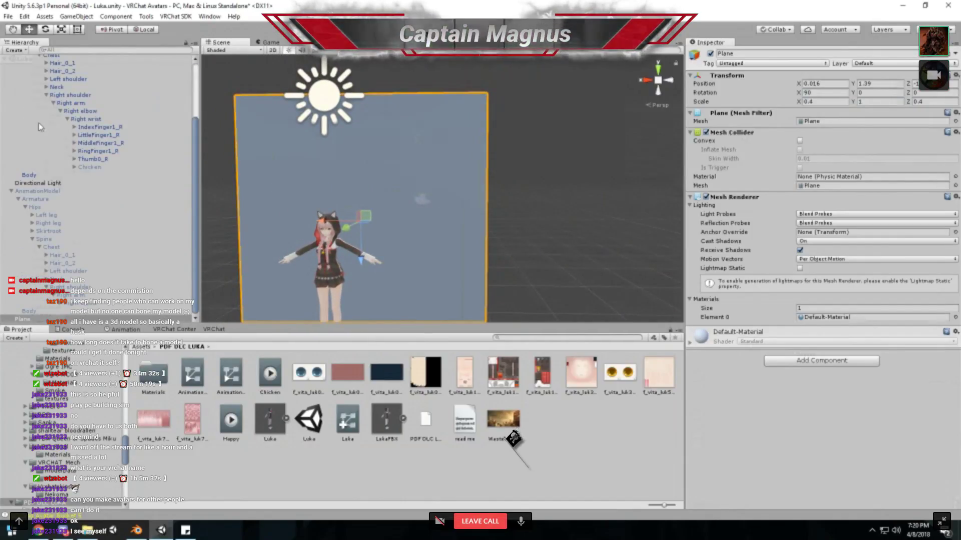
- Collapse the LukaFBX and AnimationModel objects in the scene hierarchy
scroll(59, 311, "up", 3)
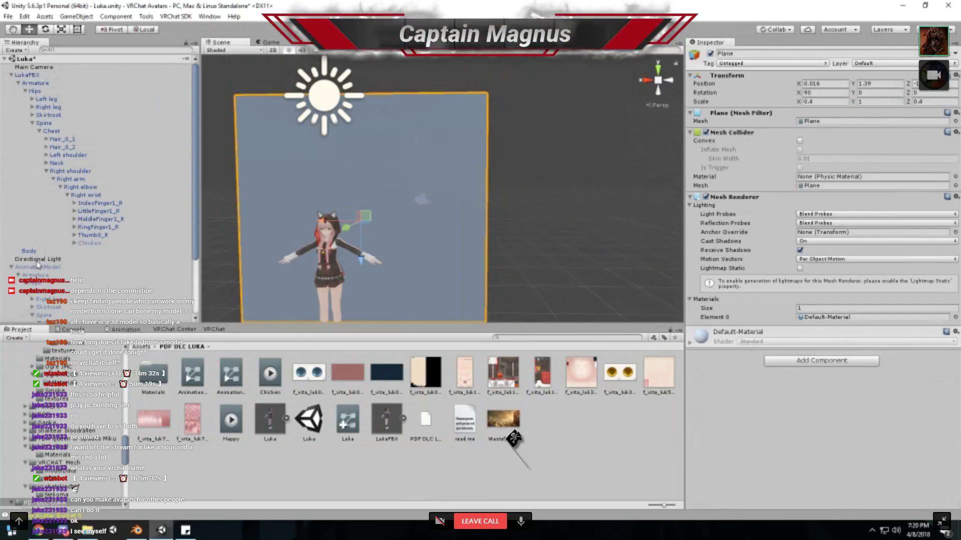
left_click(11, 75)
left_click(23, 222)
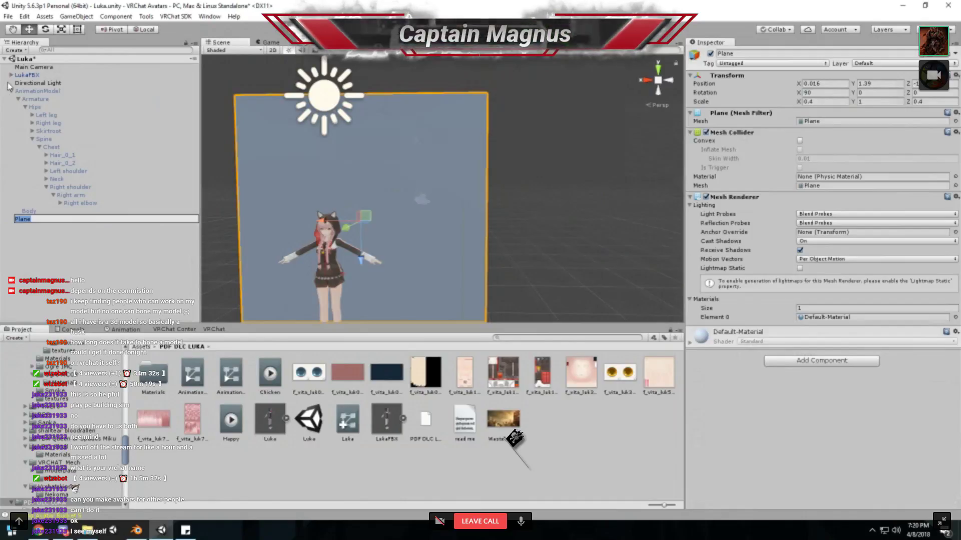
left_click(9, 97)
left_click(12, 91)
- Delete the backdrop plane from the scene and save the Luka scene
left_click(20, 102)
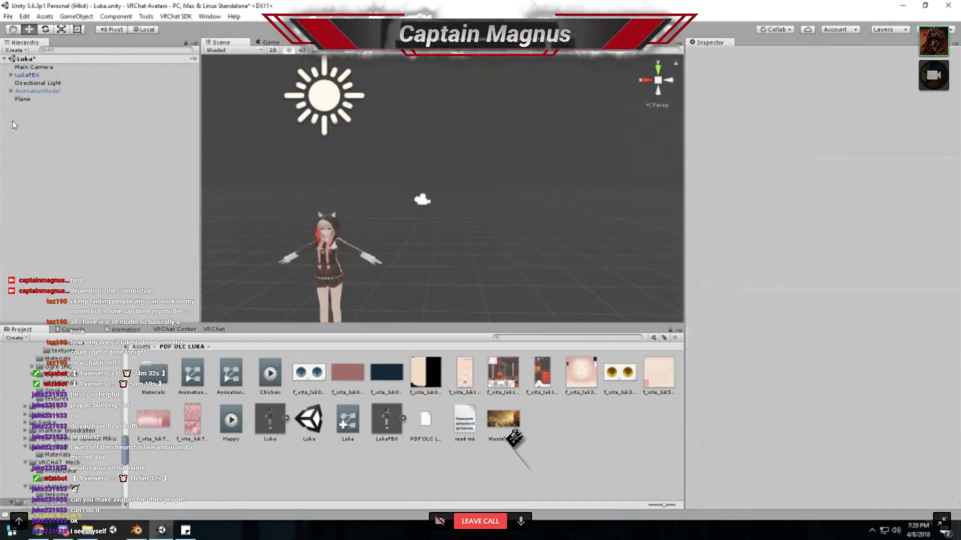
key("Delete")
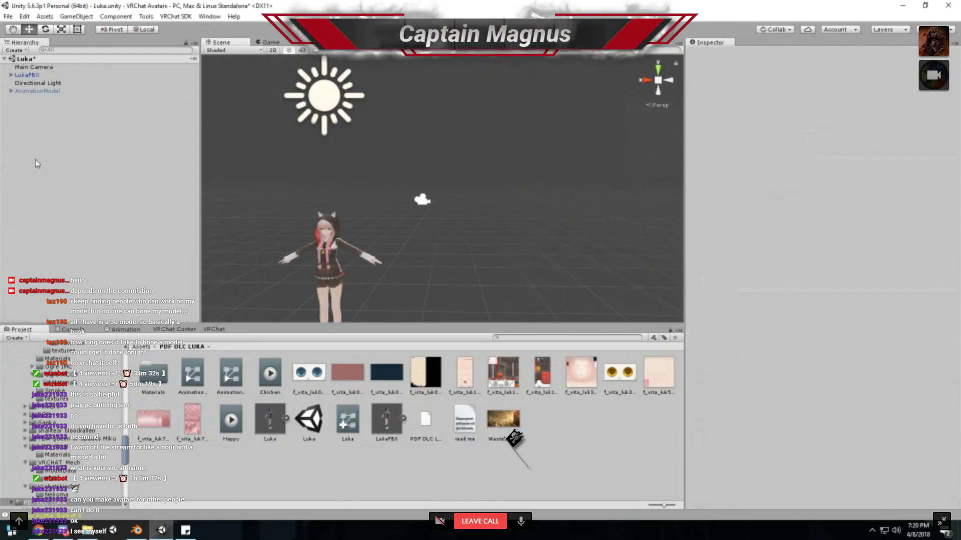
key("ctrl+s")
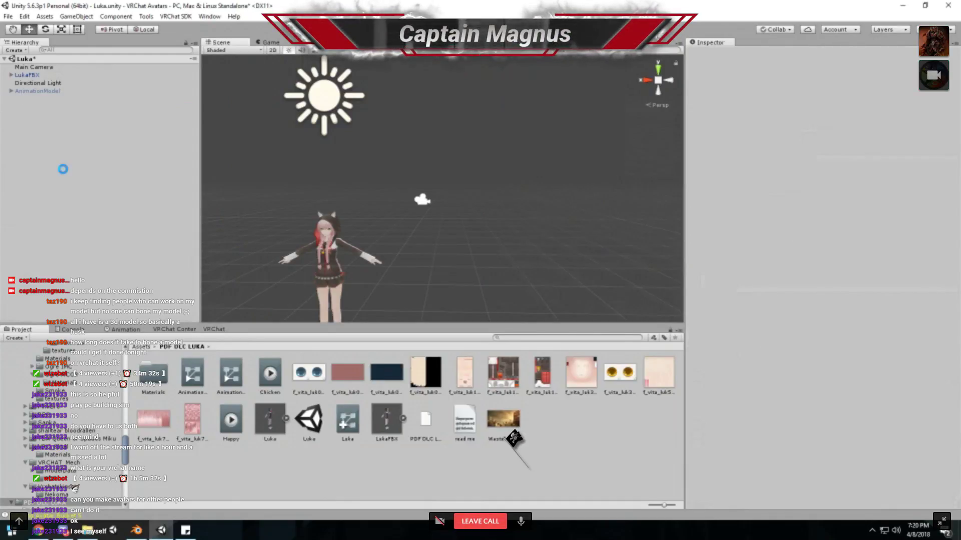
- Add a new 3D plane to the scene, check it against the avatar, and delete it again
left_click(76, 16)
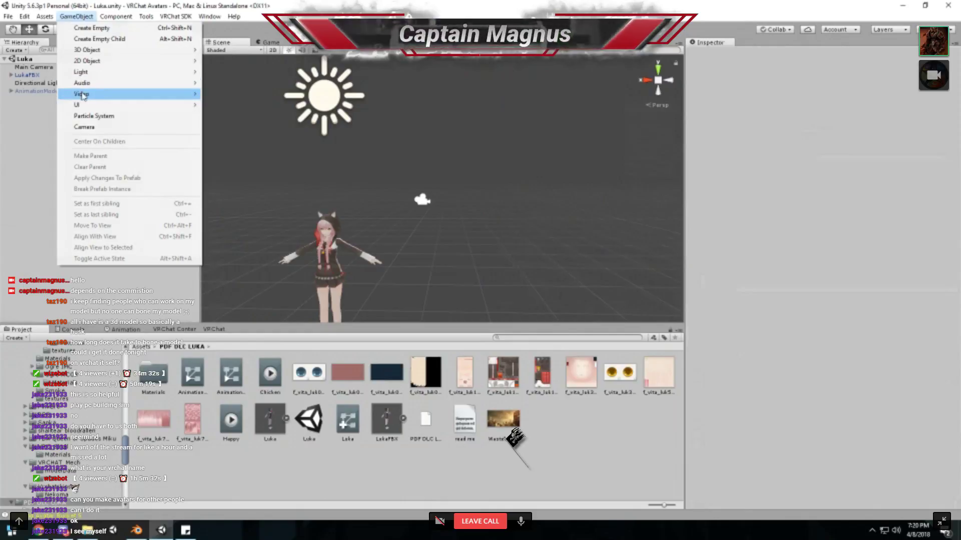
mouse_move(86, 51)
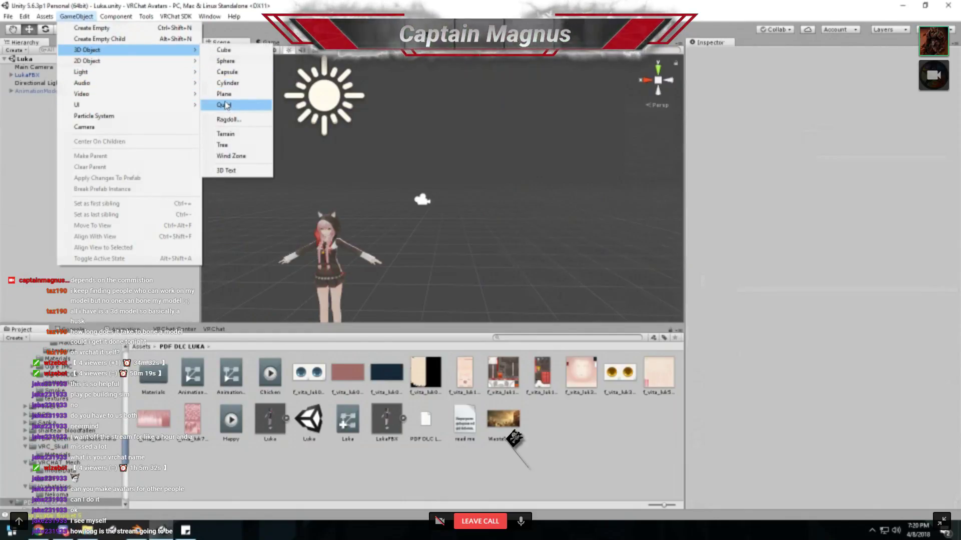
left_click(225, 95)
right_click_drag(515, 153, 514, 186)
scroll(513, 183, "down", 3)
middle_click_drag(512, 183, 507, 208)
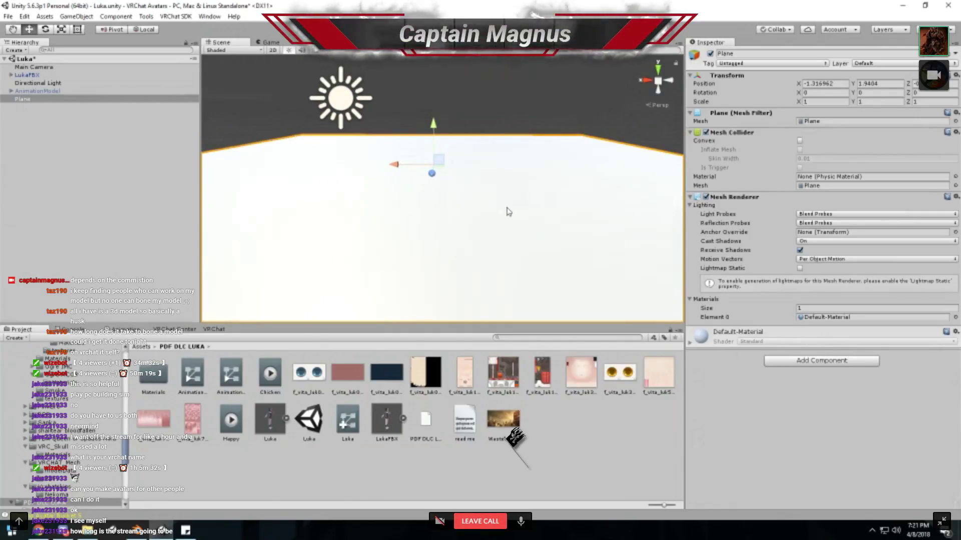
key("Delete")
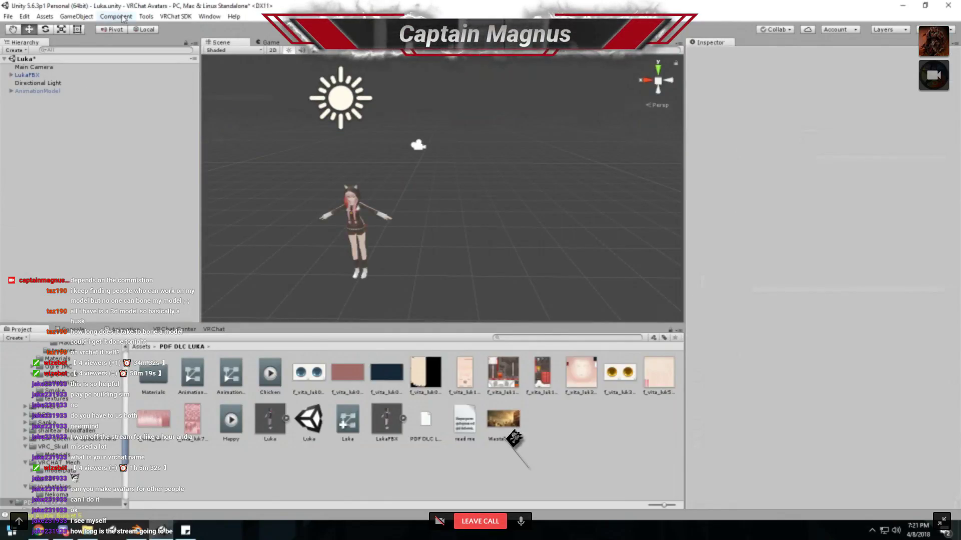
- Add a 3D quad to the Luka scene and delete it again
left_click(76, 17)
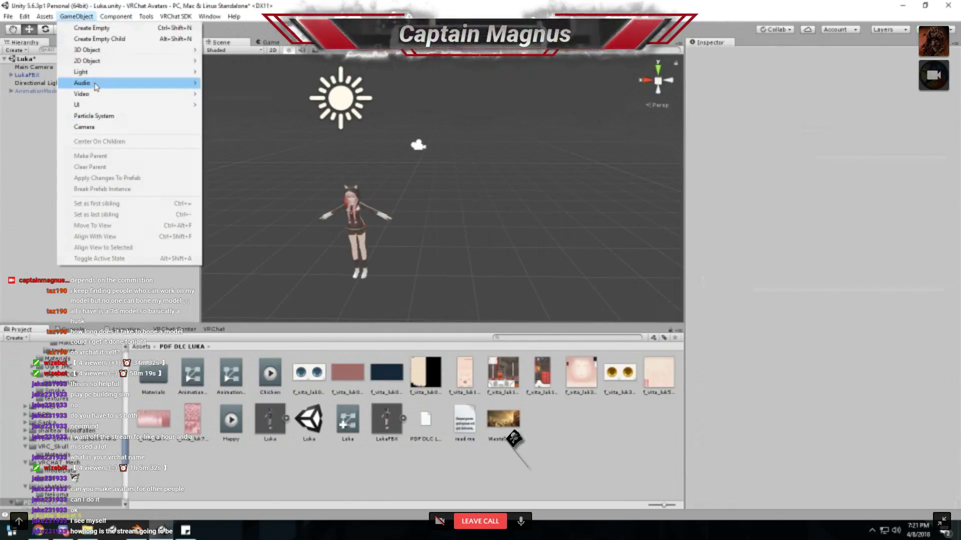
mouse_move(87, 49)
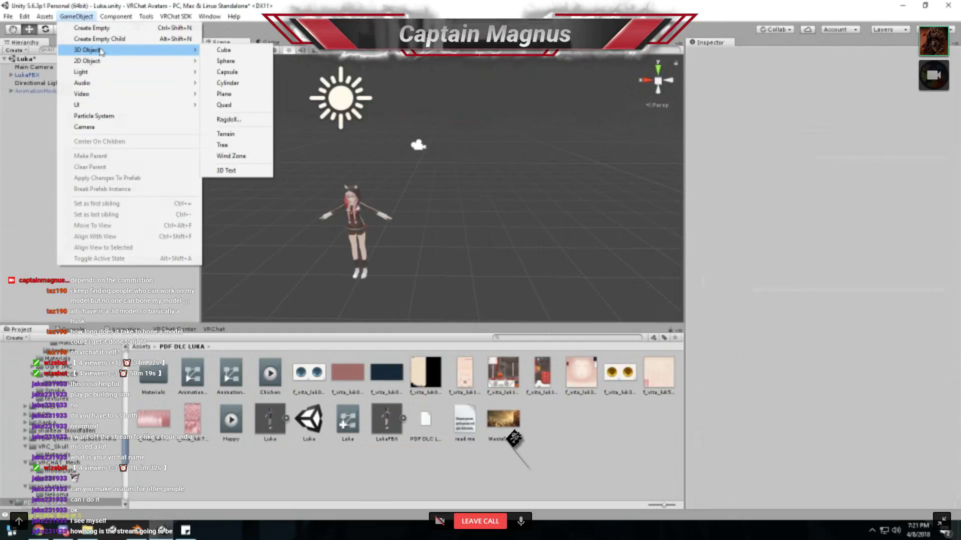
left_click(228, 105)
key("Delete")
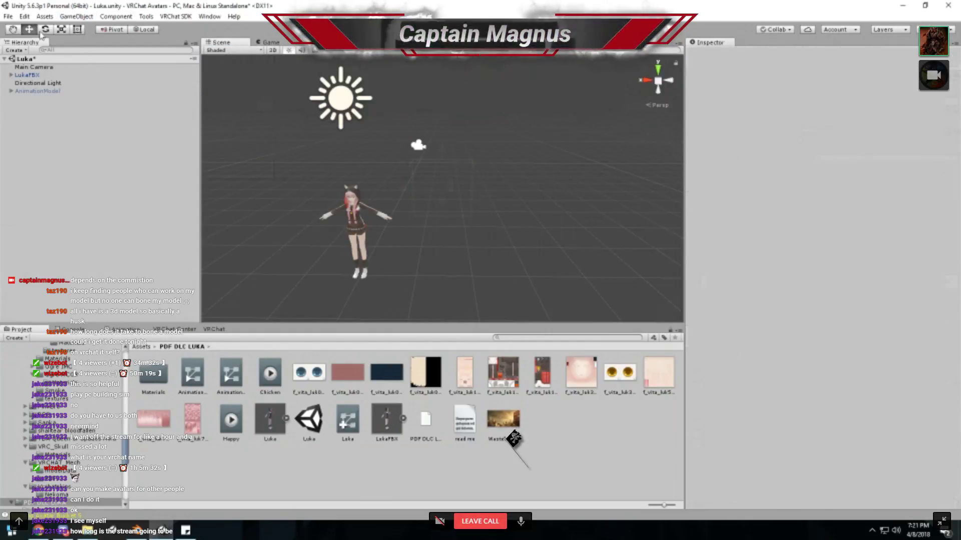
left_click(84, 17)
left_click(84, 18)
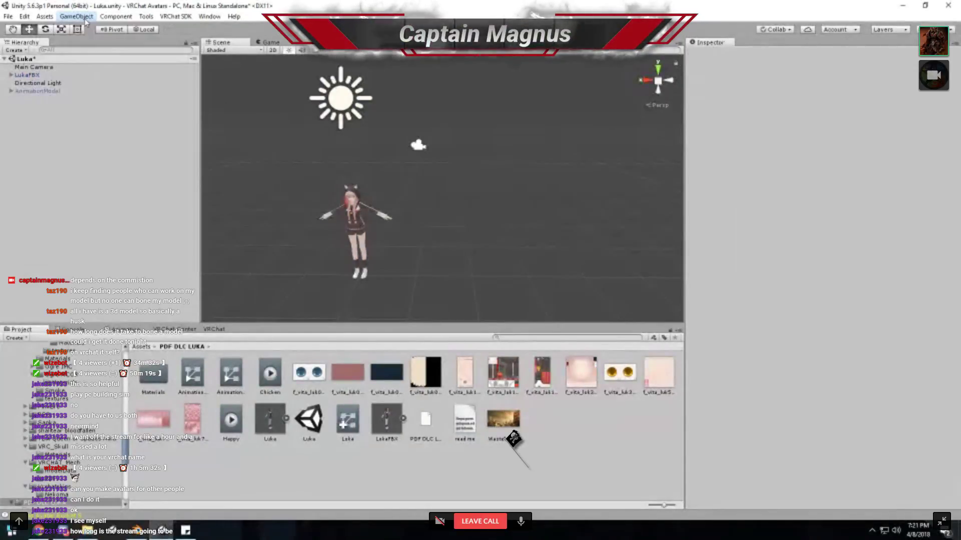
- Load the Test scene from the Dependencies assets folder alongside the Luka scene, without replacing Luka
left_click(141, 346)
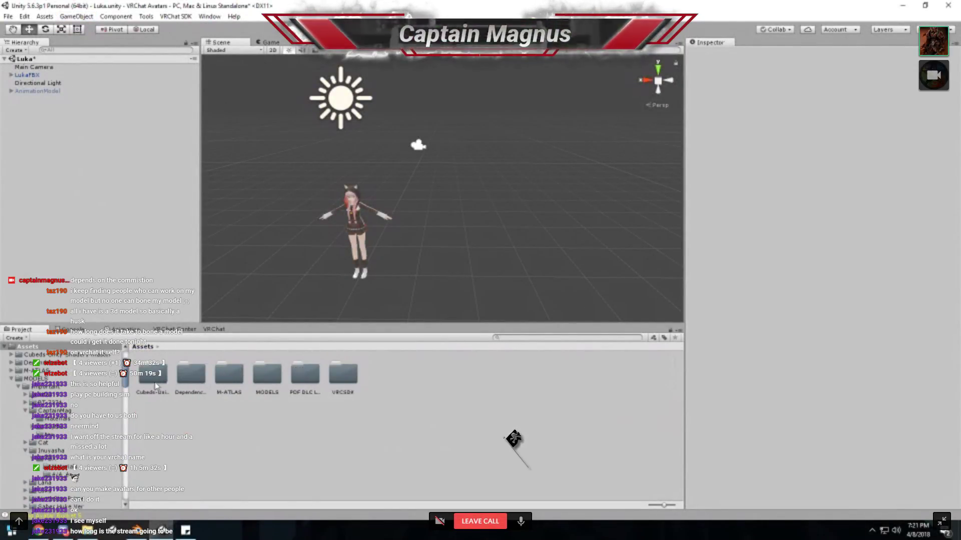
double_click(187, 382)
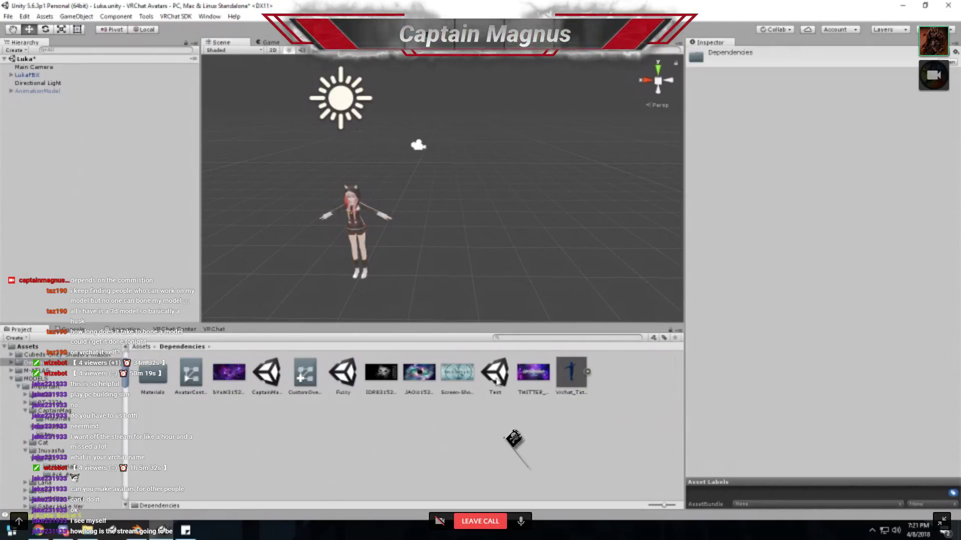
double_click(511, 378)
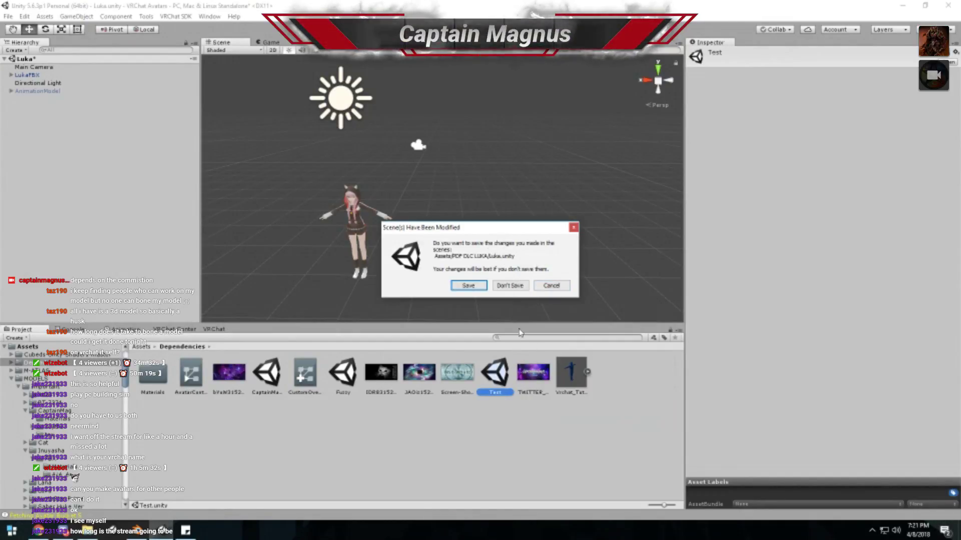
left_click(552, 289)
left_click_drag(381, 309, 134, 234)
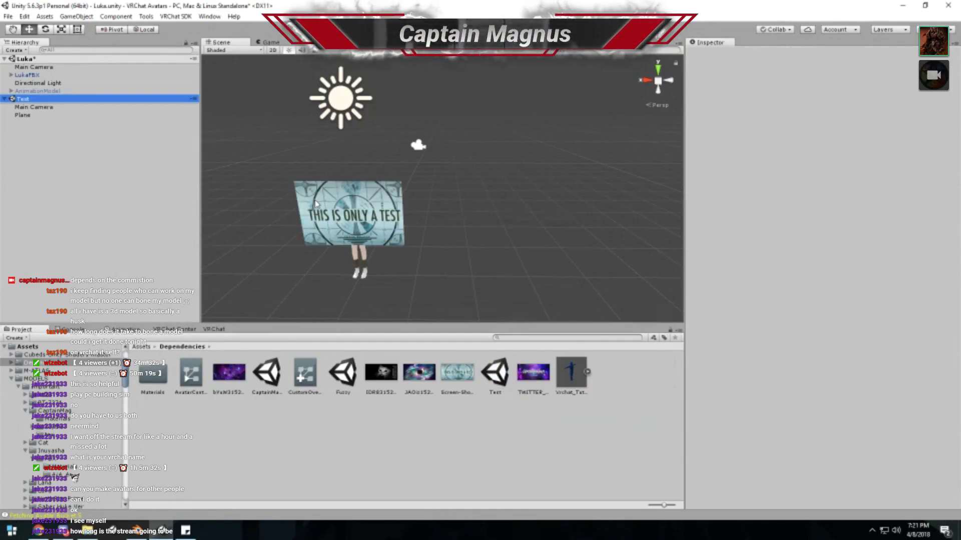
- Move the Test scene's plane away from the avatar to about X -2.016 and Y 2.414
left_click(343, 211)
left_click_drag(371, 222, 505, 148)
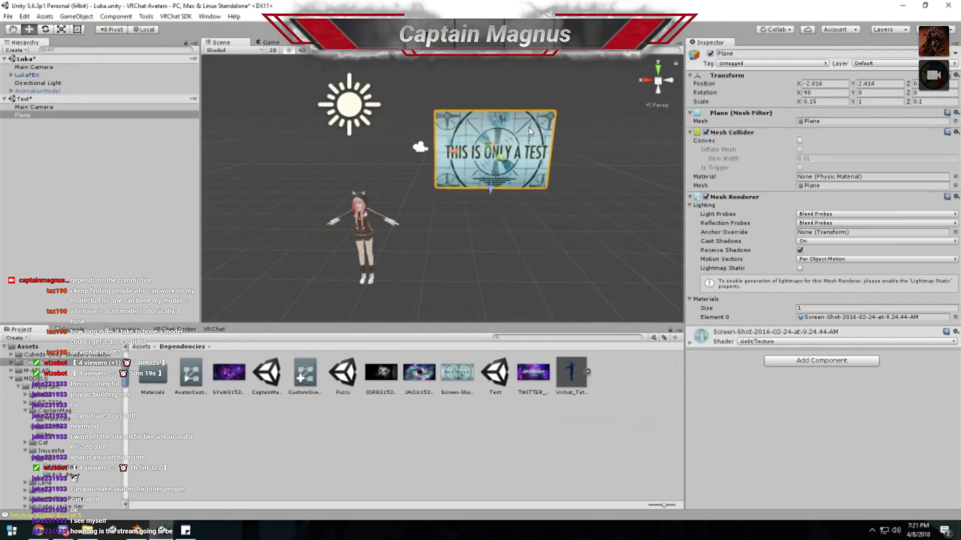
left_click(38, 116)
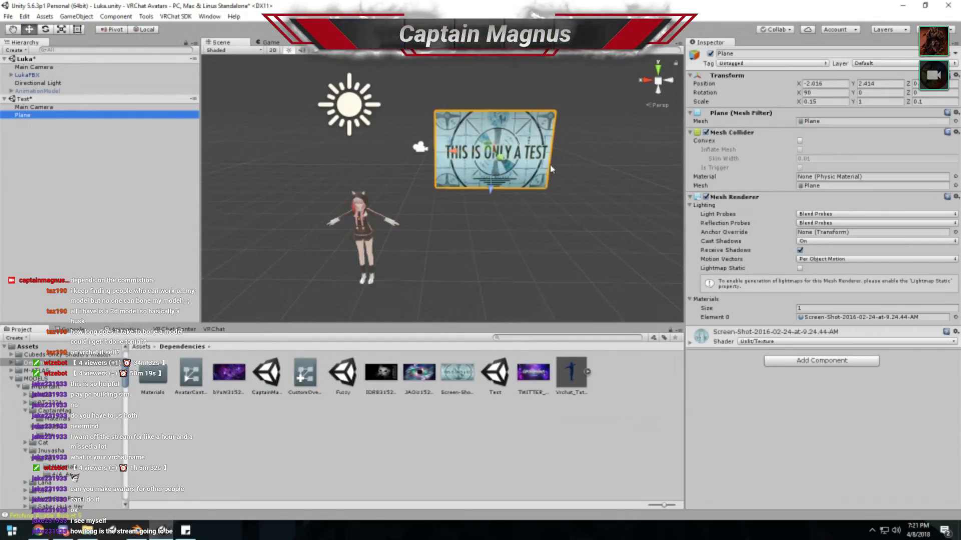
middle_click_drag(508, 178, 496, 203)
- Add a new plane as a child of the Test scene's plane and move it to about X 14.79
right_click(26, 150)
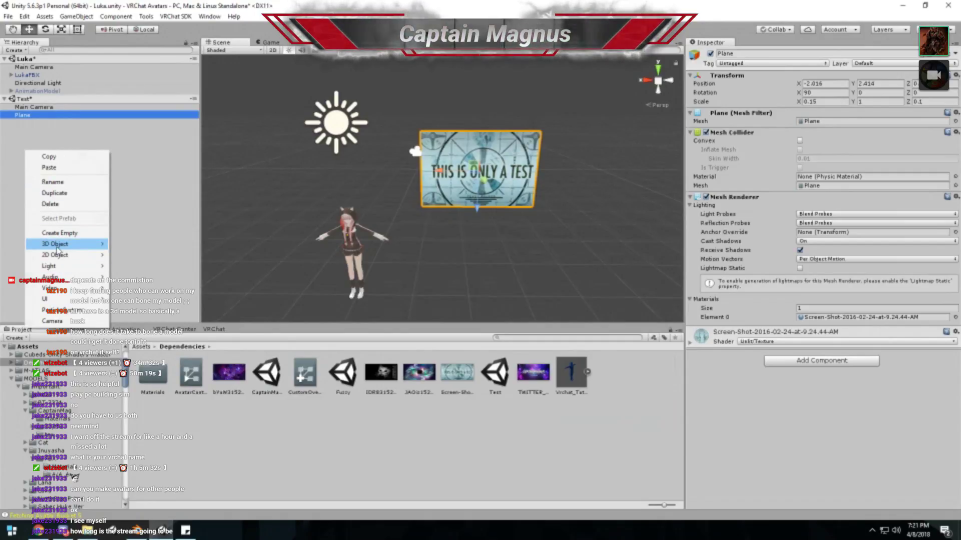
mouse_move(60, 246)
left_click(132, 288)
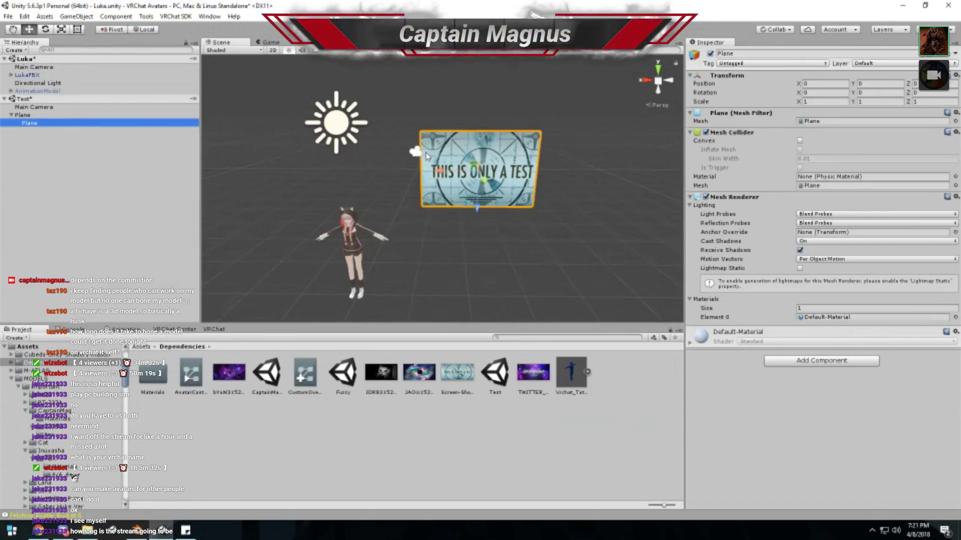
left_click_drag(473, 173, 307, 168)
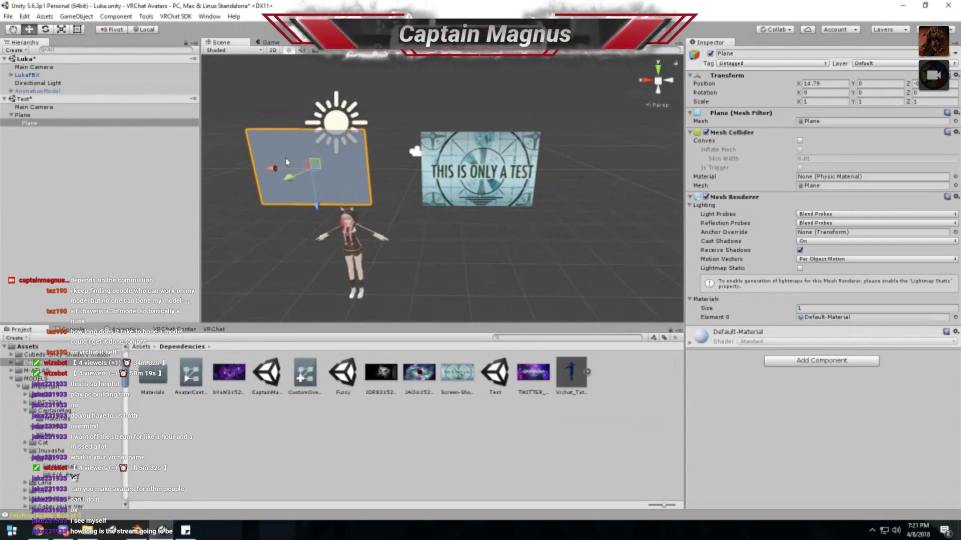
- Delete the child plane and the textured plane from the Test scene
key("Delete")
left_click(504, 161)
key("Delete")
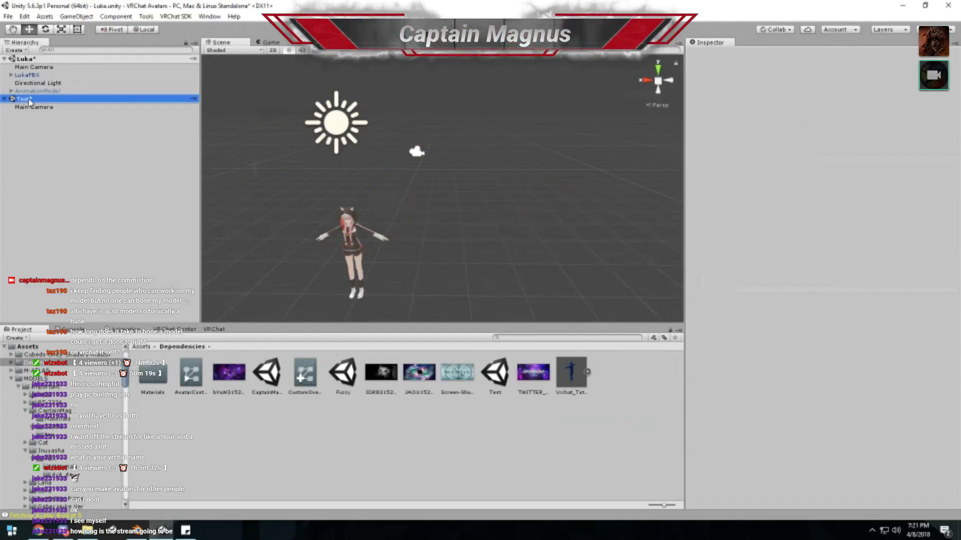
- Unload the Test scene without saving its changes and remove it from the hierarchy
right_click(29, 99)
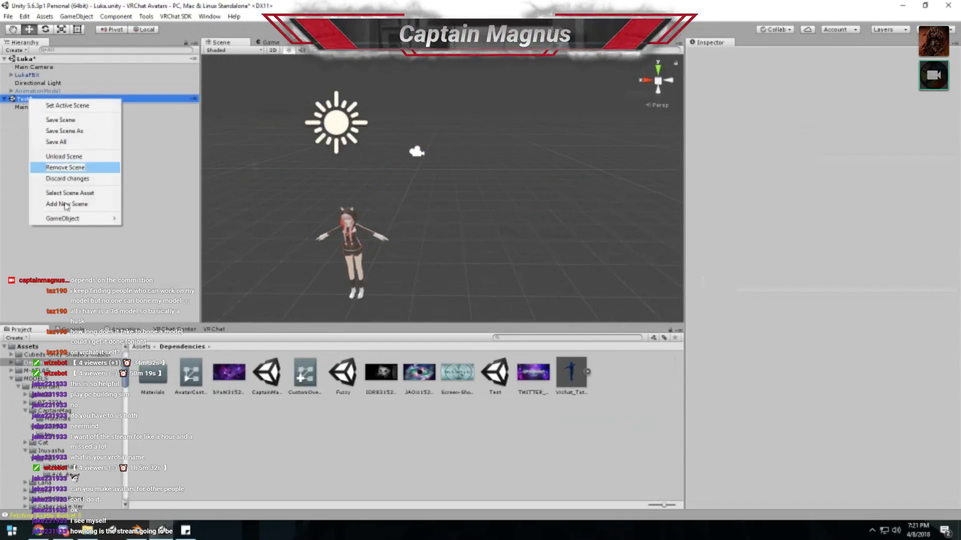
left_click(54, 158)
left_click(509, 284)
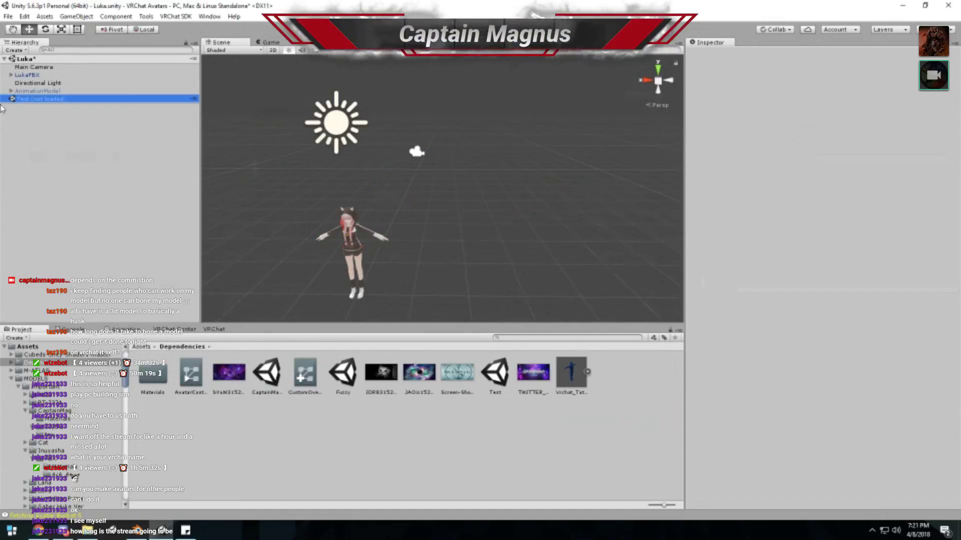
right_click(36, 103)
left_click(55, 116)
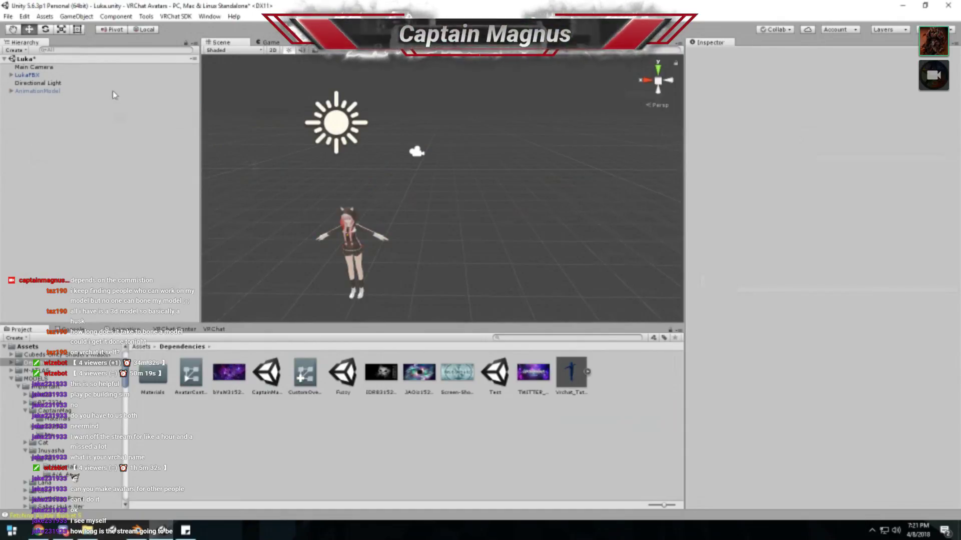
left_click(114, 16)
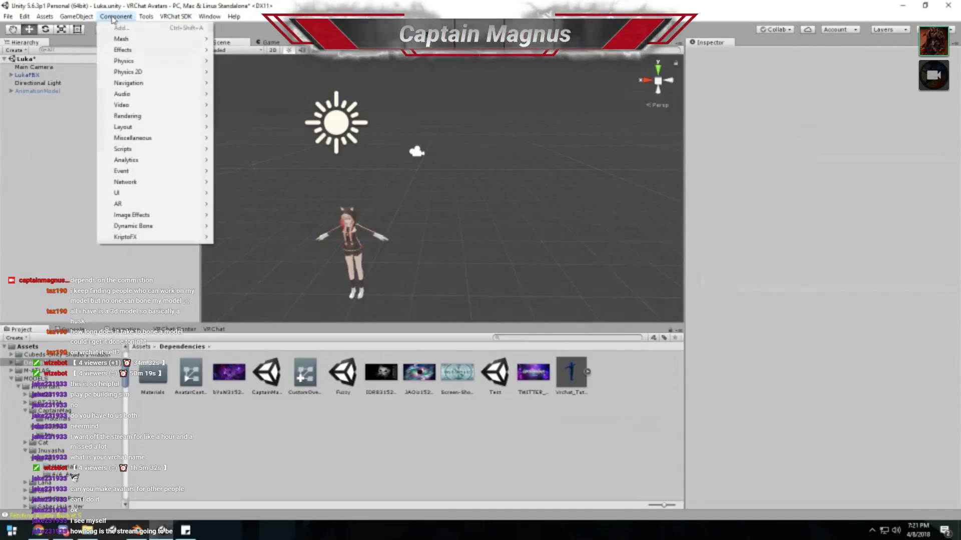
left_click(68, 123)
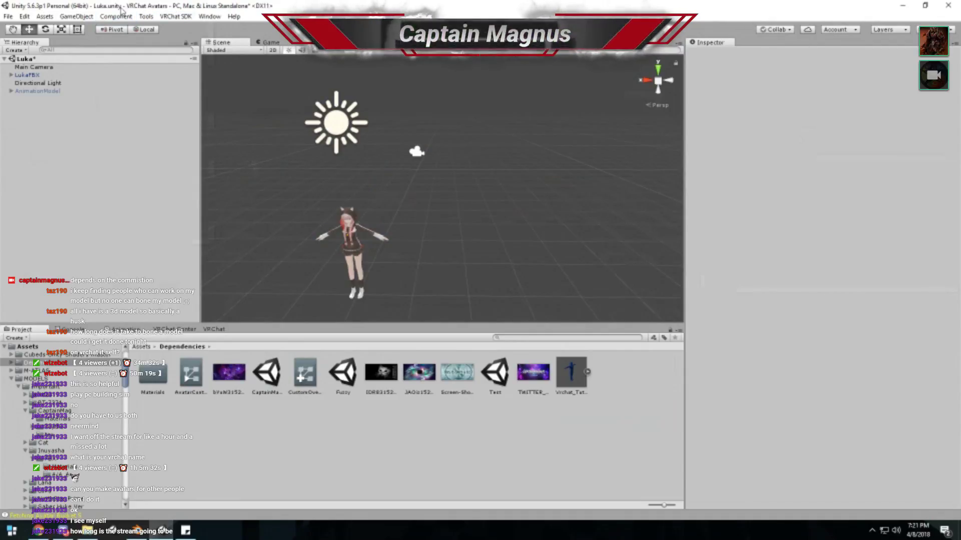
left_click(76, 17)
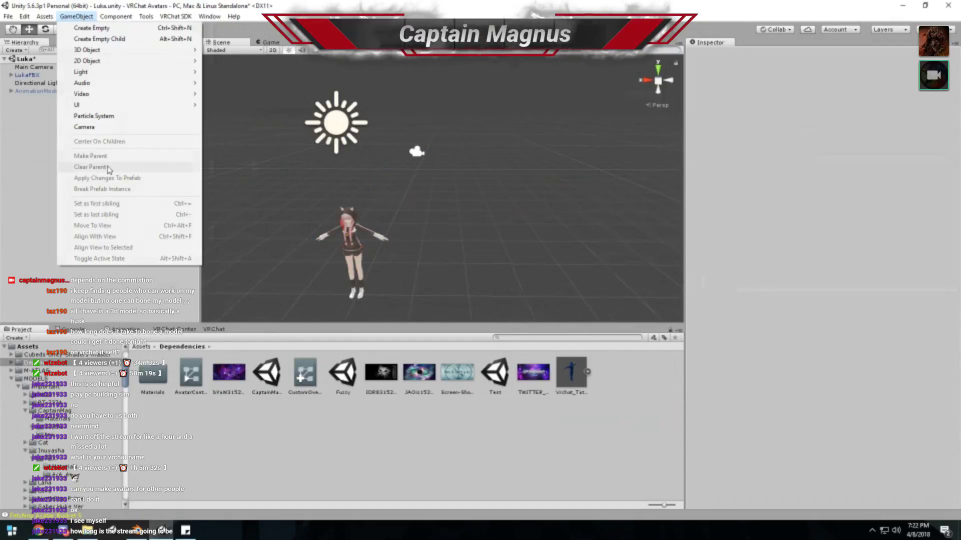
left_click(274, 417)
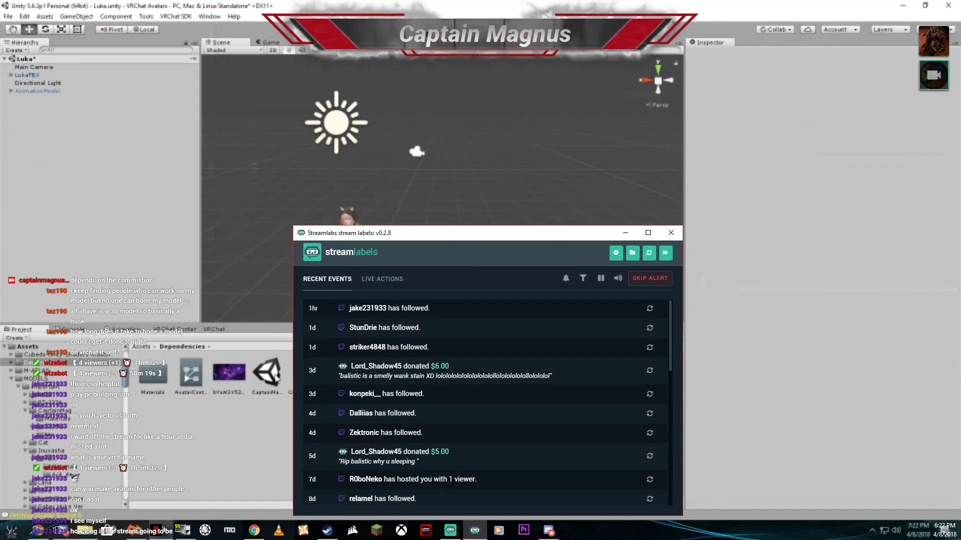
left_click(625, 233)
- Load the Fuzzy scene from the Dependencies folder alongside Luka and select its backdrop plane
left_click(150, 349)
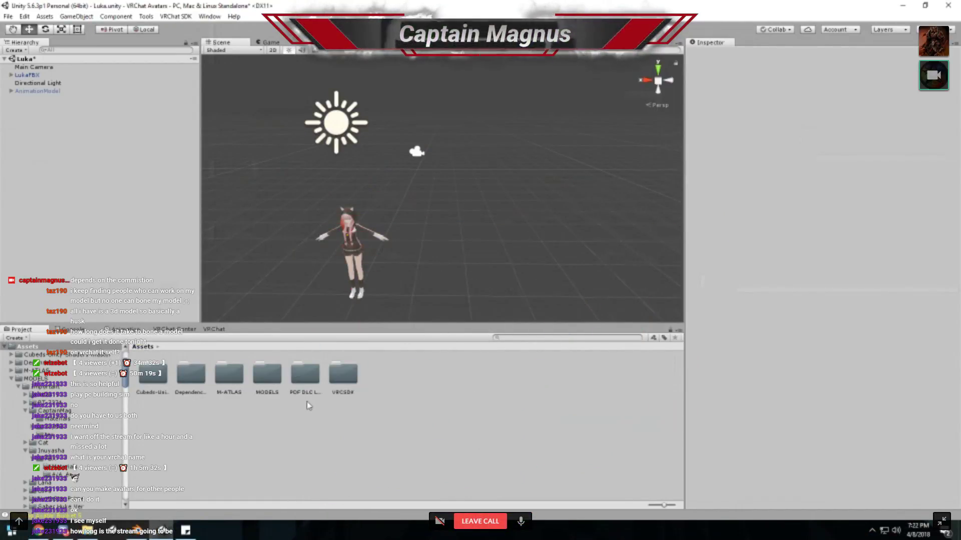
double_click(191, 373)
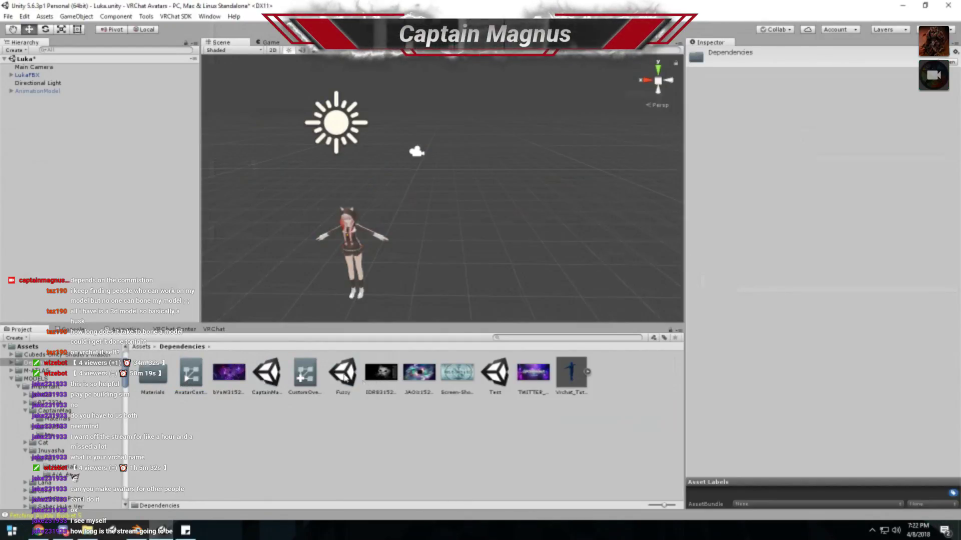
left_click_drag(345, 376, 85, 252)
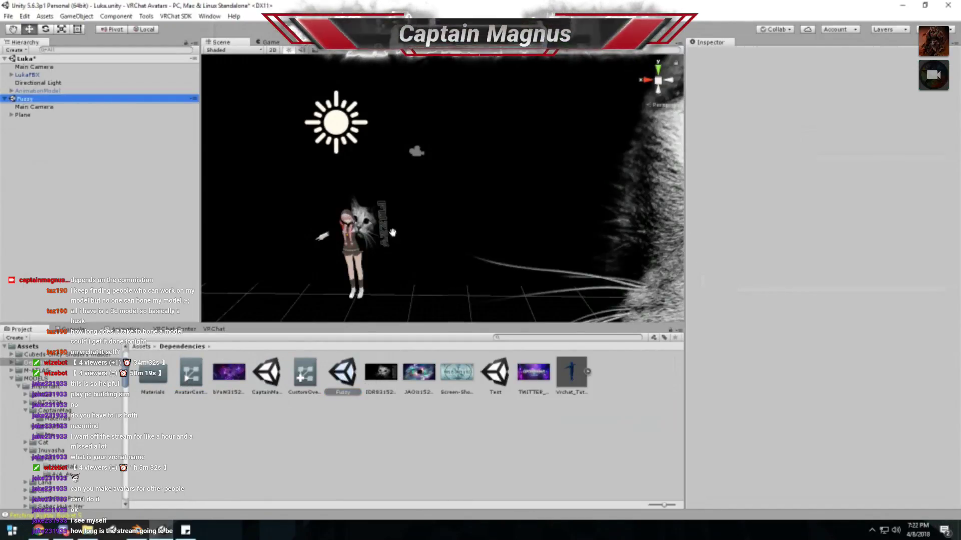
scroll(391, 232, "up", 5)
middle_click_drag(430, 221, 567, 126)
left_click(511, 115)
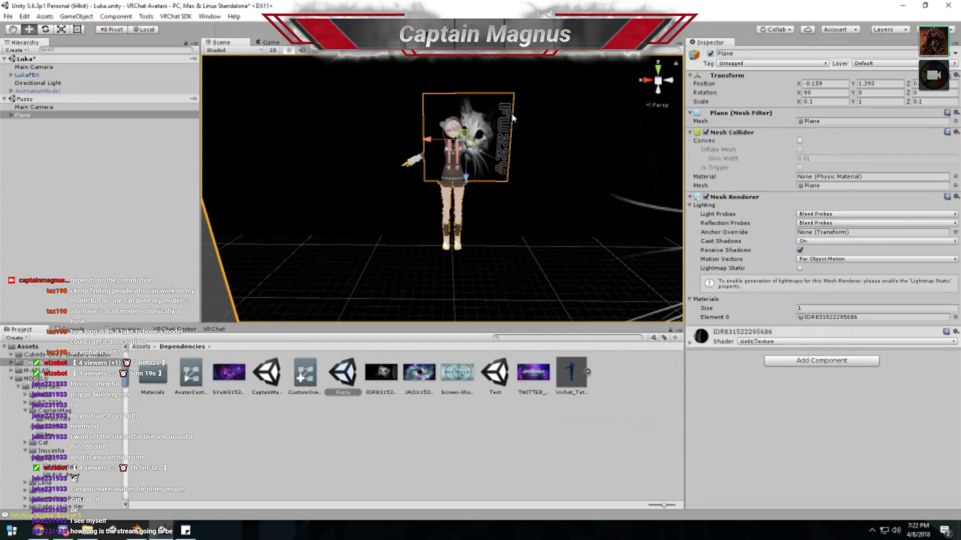
- Remove the Fuzzy scene from the hierarchy
left_click(31, 100)
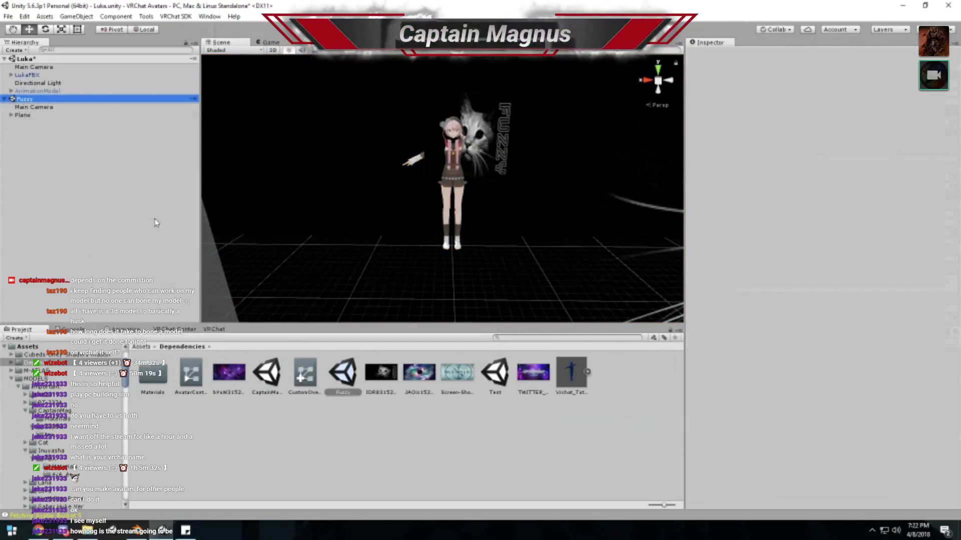
right_click(31, 100)
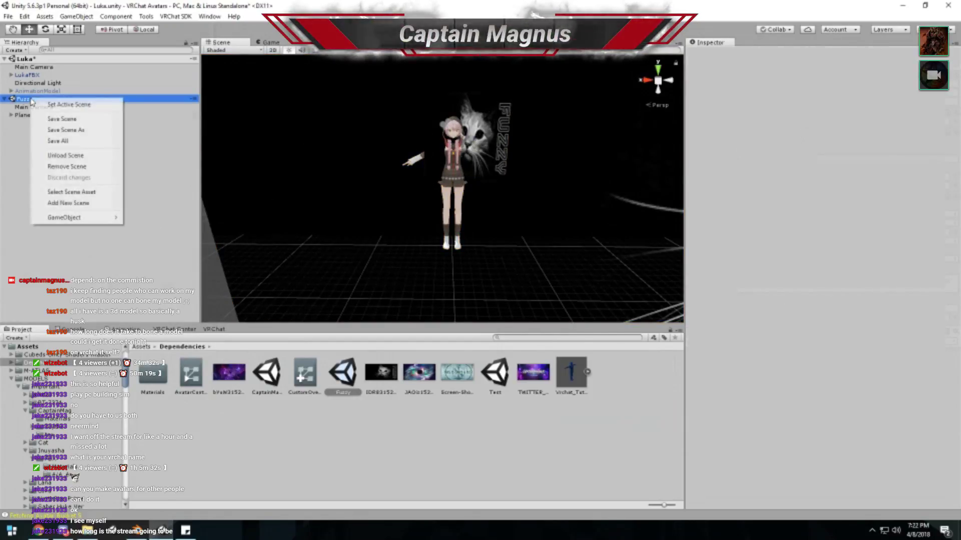
left_click(58, 169)
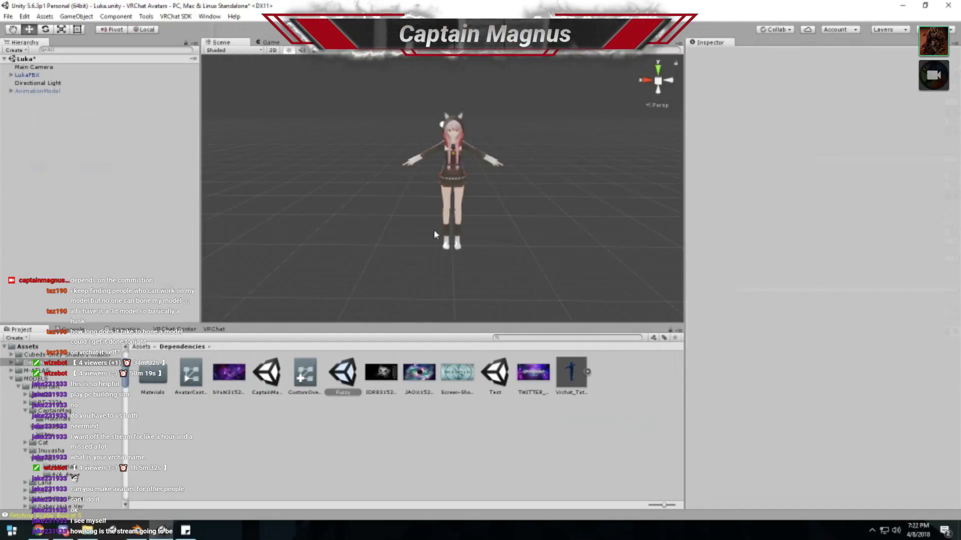
- Add a new 3D plane to the Luka scene and set its X rotation to 90
scroll(294, 187, "up", 3)
middle_click_drag(294, 187, 320, 176)
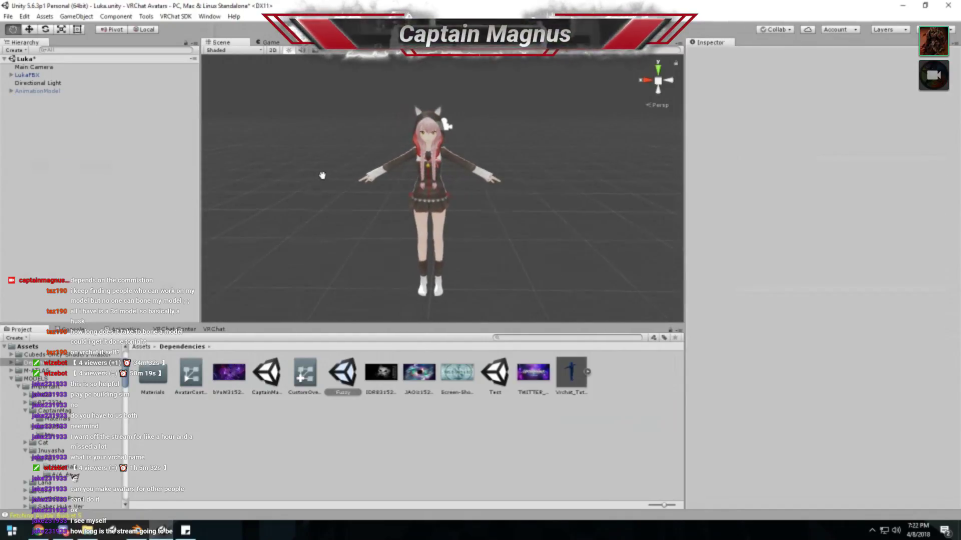
left_click(76, 16)
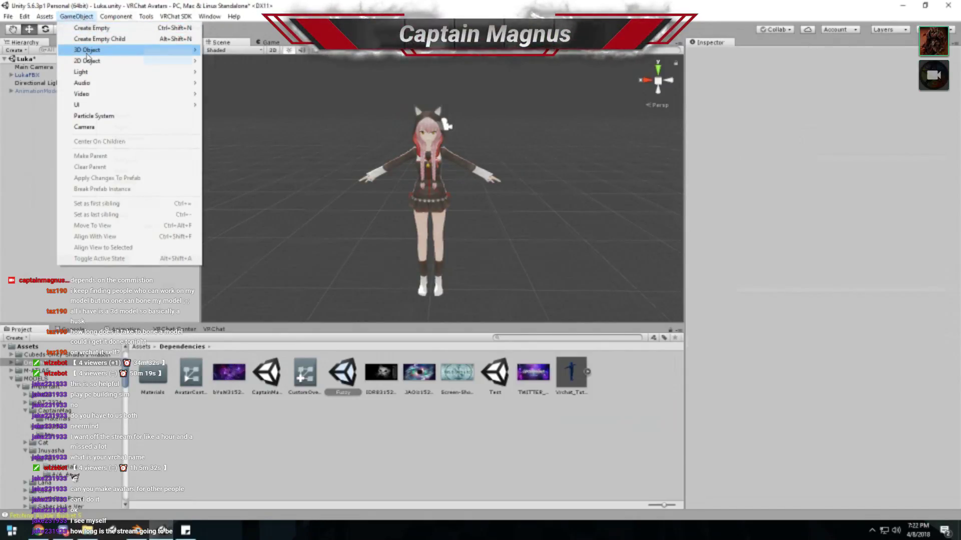
mouse_move(87, 50)
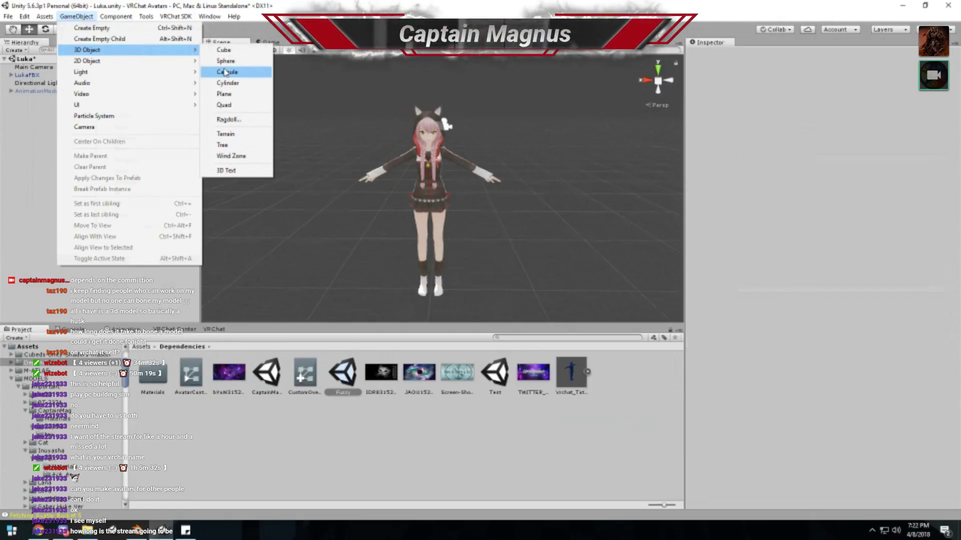
left_click(224, 94)
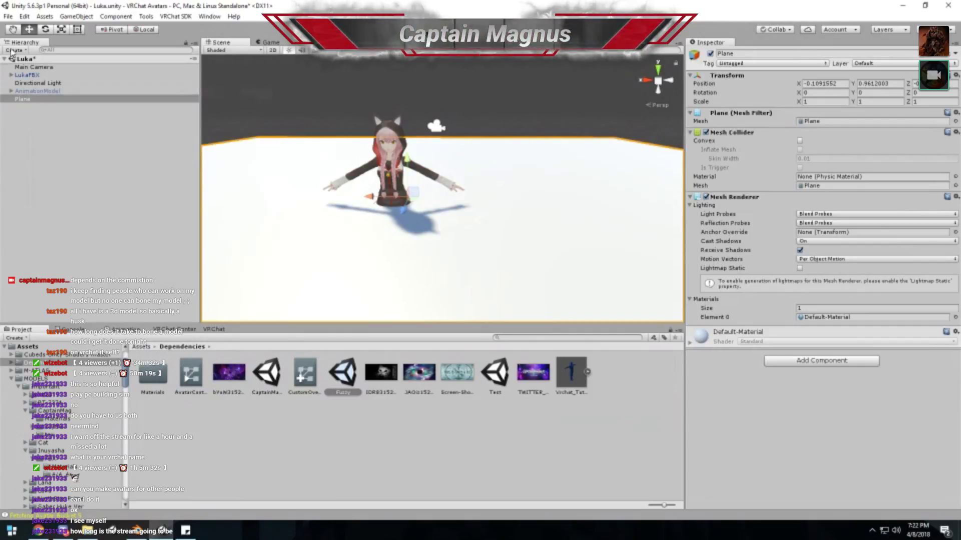
left_click(836, 94)
type("90")
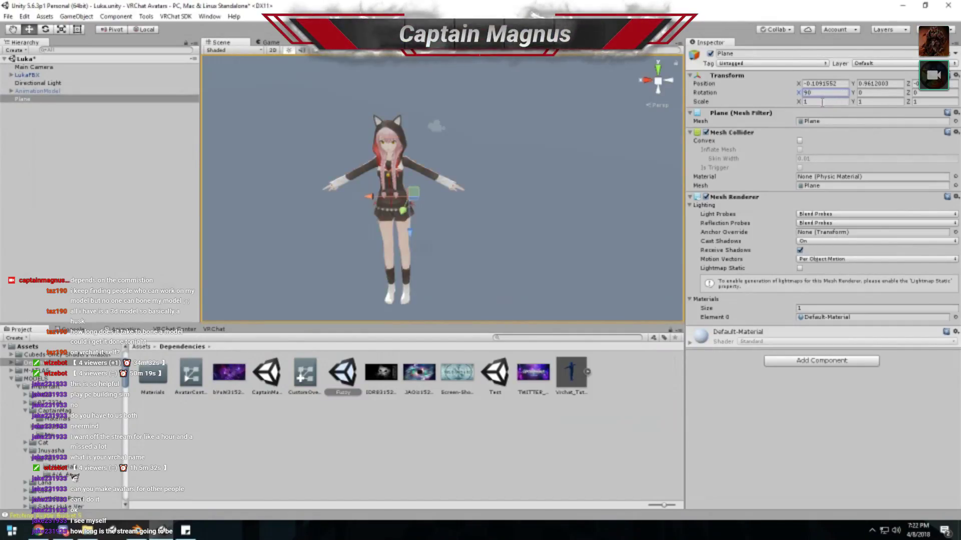
- Set the new plane's X and Z scale to 0.4
left_click(829, 102)
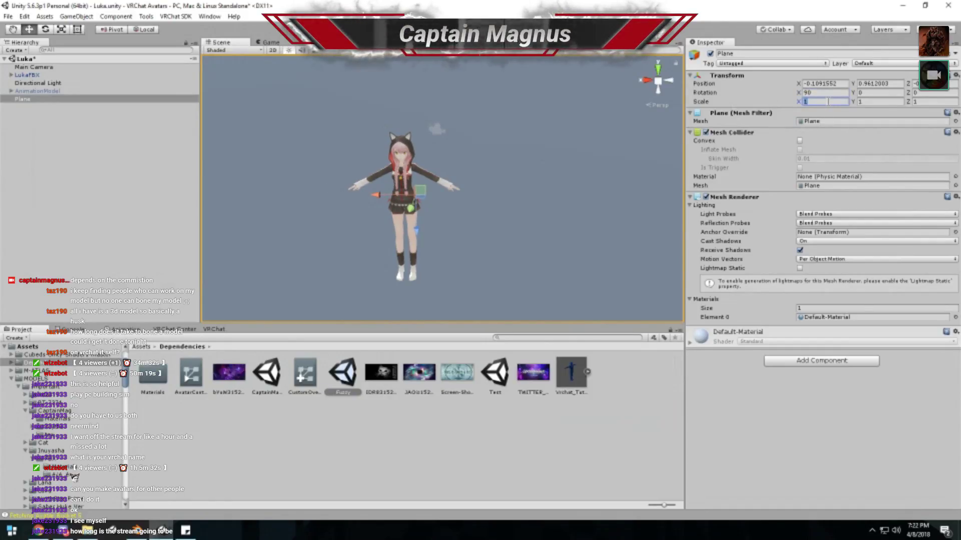
type("0.4")
left_click(917, 102)
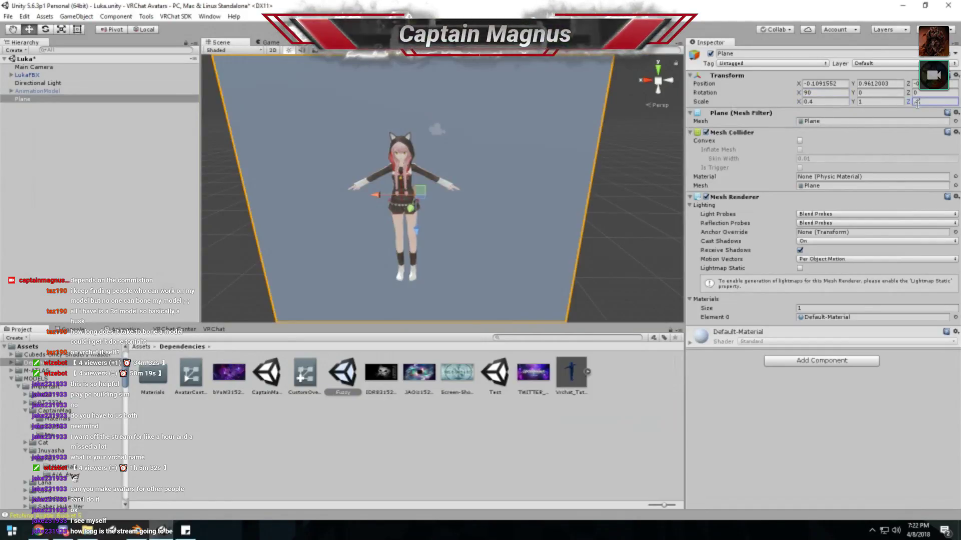
type("0.4")
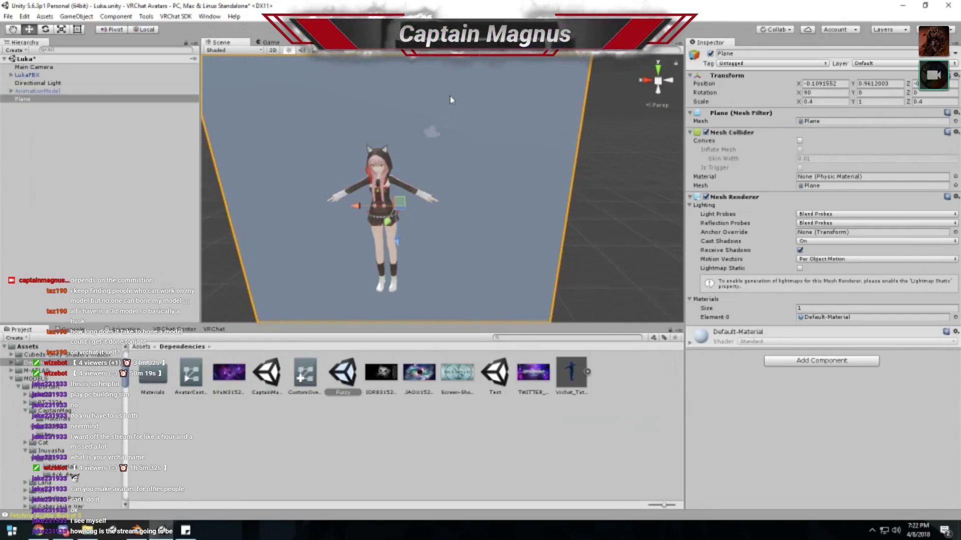
middle_click_drag(543, 141, 536, 161)
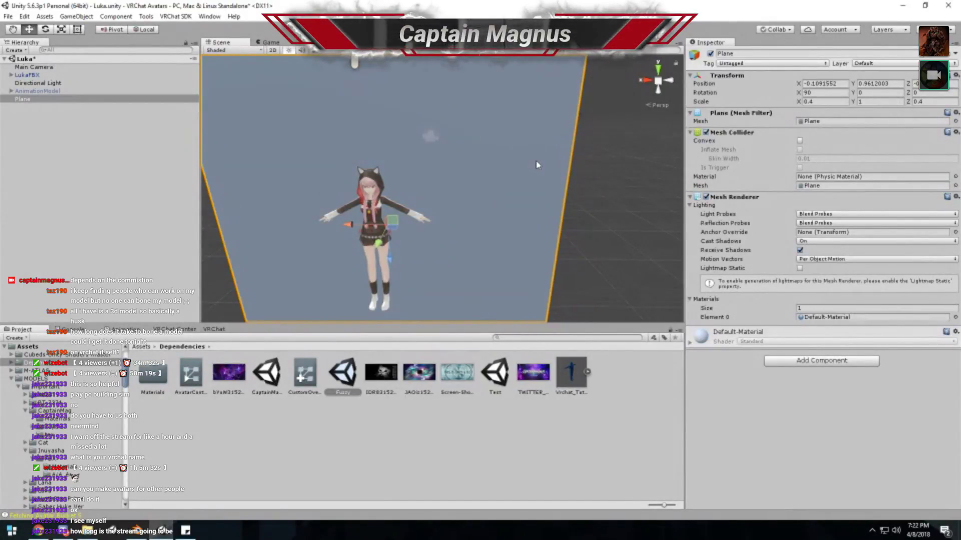
- Try a Y scale of 0 on the plane and restore it to 1
left_click(875, 101)
type("0")
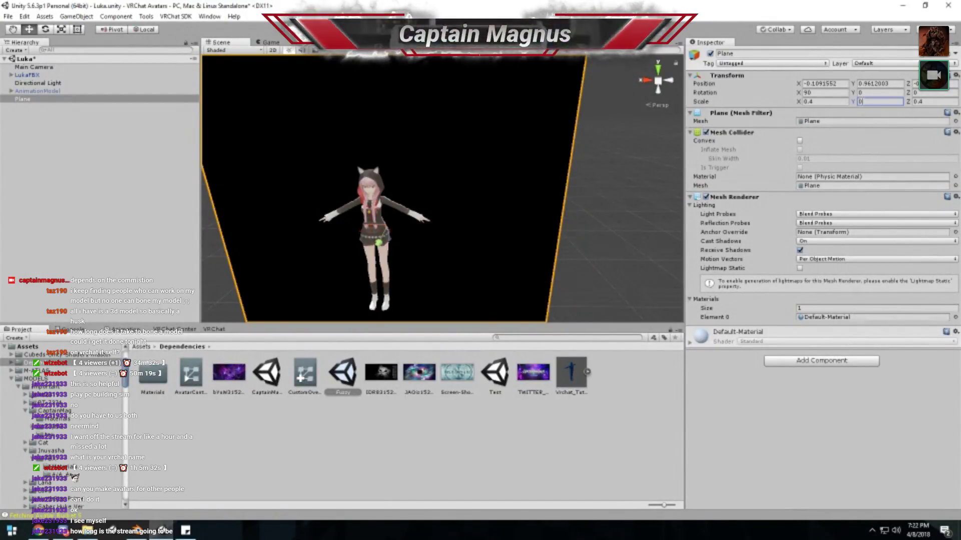
key("BackSpace")
type("1")
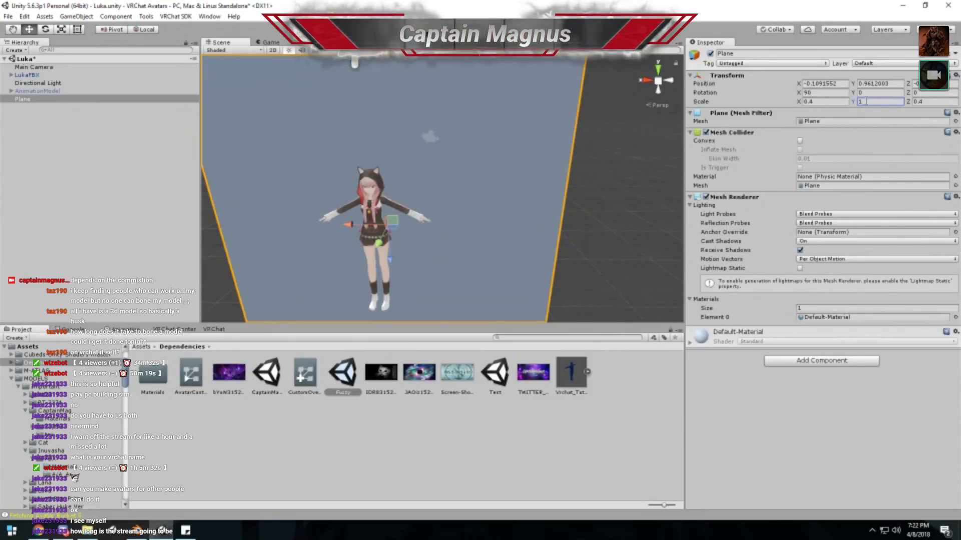
mouse_move(489, 184)
middle_mouse_down()
mouse_move(511, 170)
mouse_move(495, 190)
middle_mouse_up()
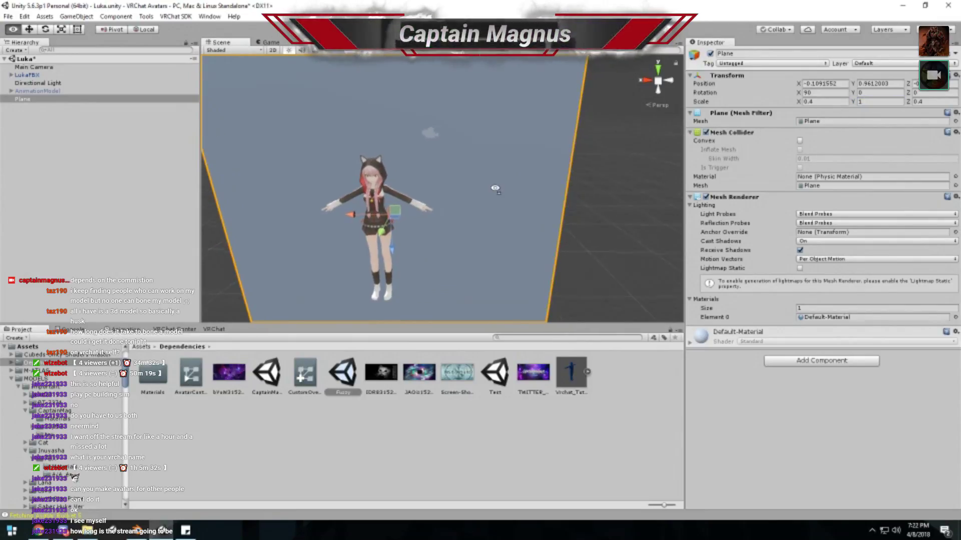
right_click_drag(495, 191, 439, 213)
scroll(439, 213, "down", 3)
- Uncover the desktop, preview the wasteland image file stored there, and return to the maximized Unity window
left_click_drag(787, 5, 705, 92)
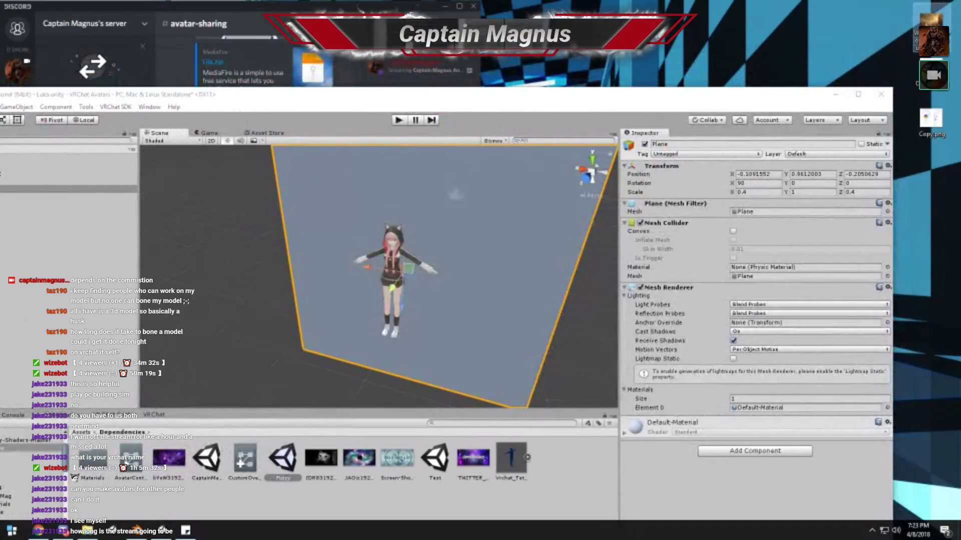
double_click(935, 20)
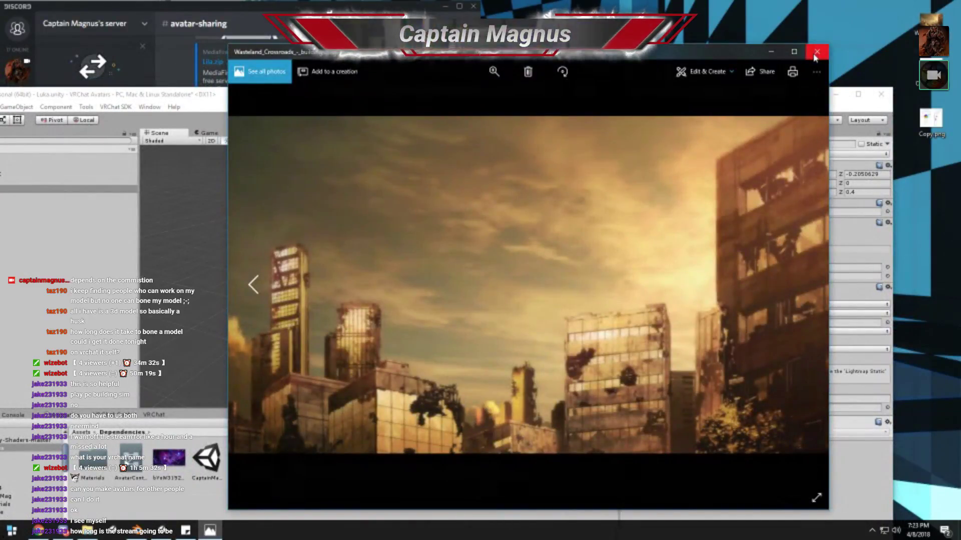
left_click(817, 52)
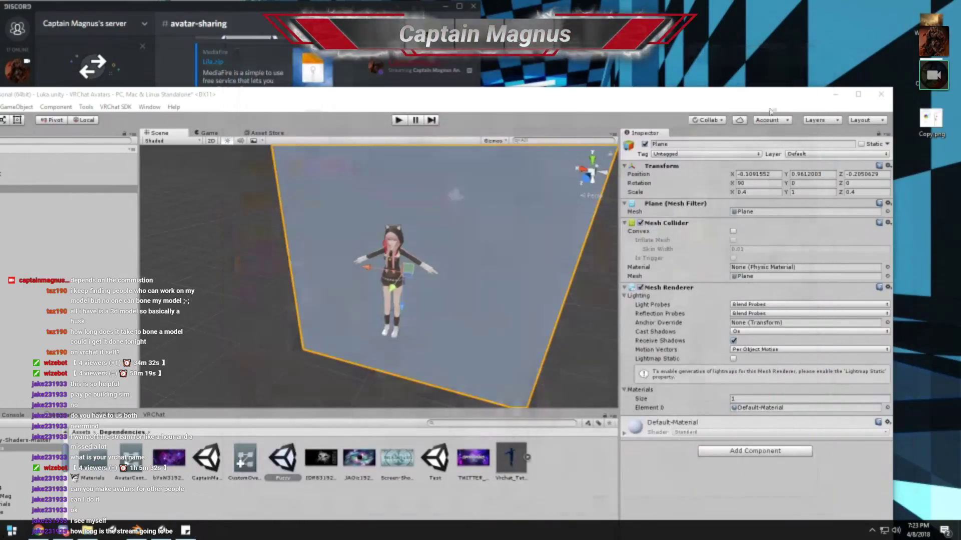
double_click(640, 98)
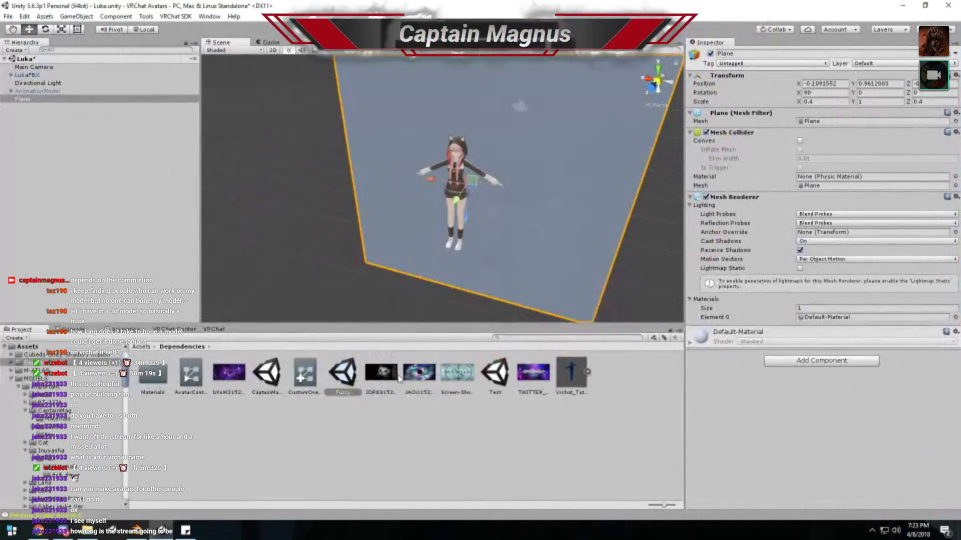
- Import the Wasteland image from the desktop into the Dependencies folder and apply it to the backdrop plane
left_click_drag(807, 11, 764, 42)
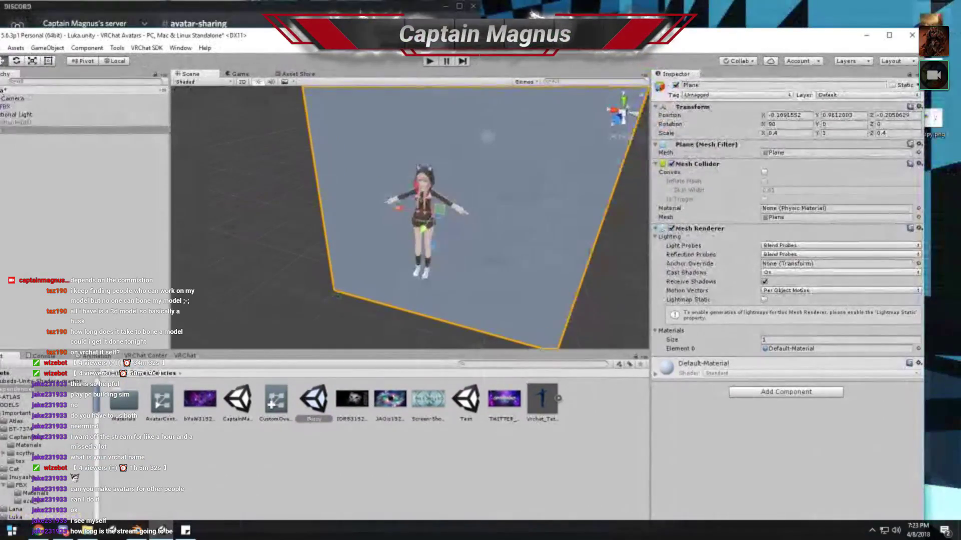
left_click_drag(438, 40, 501, 0)
middle_click_drag(446, 231, 429, 256)
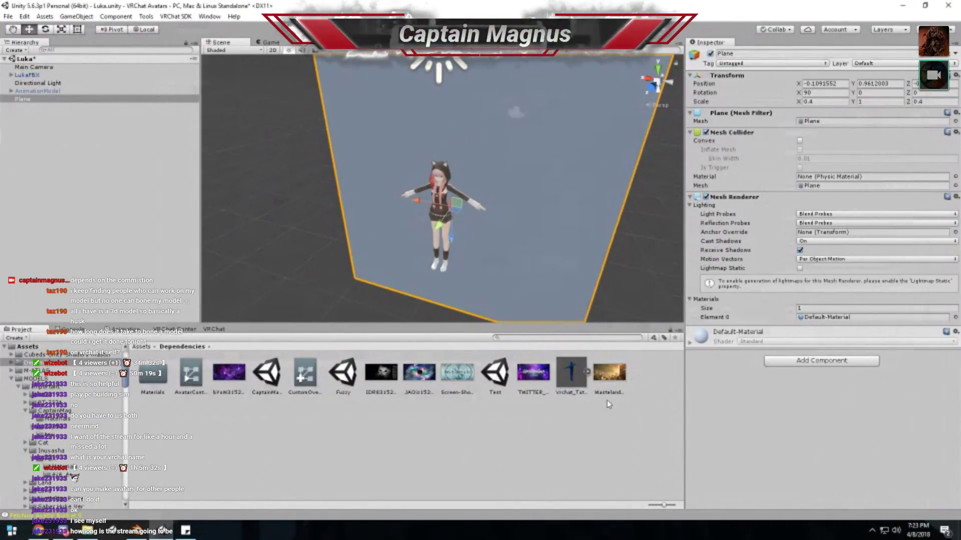
left_click(609, 381)
left_click_drag(608, 381, 569, 234)
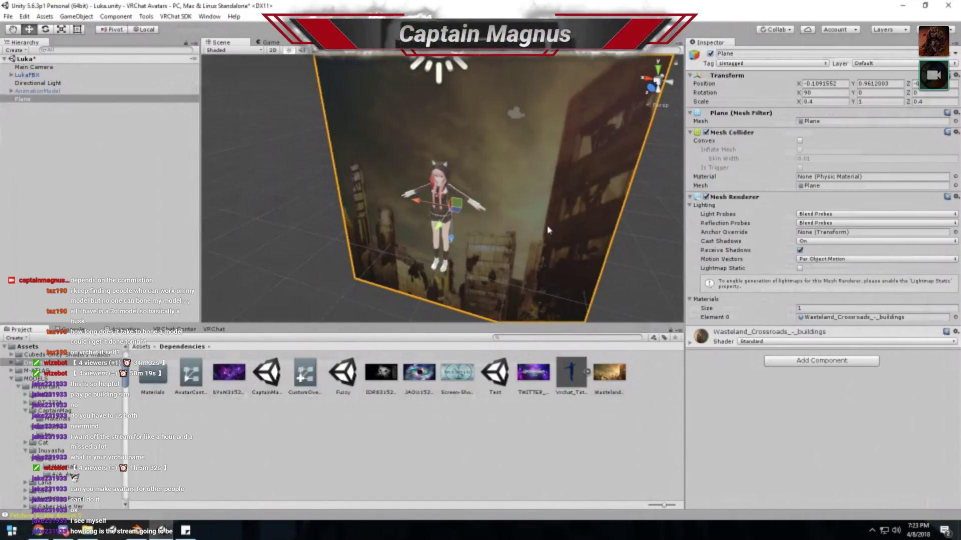
- Review the shader and albedo texture options of the plane's wasteland material, keeping the Wasteland image as albedo
left_click(749, 342)
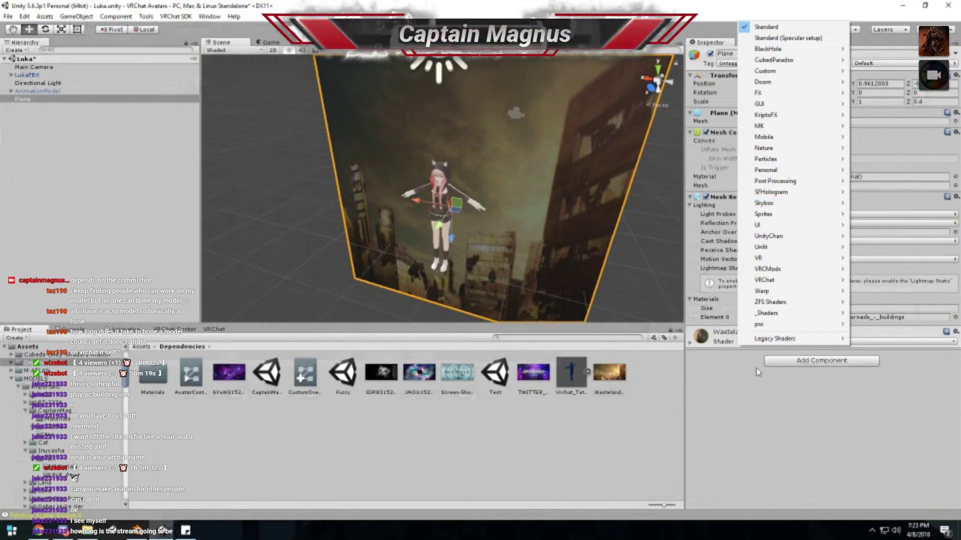
left_click(725, 337)
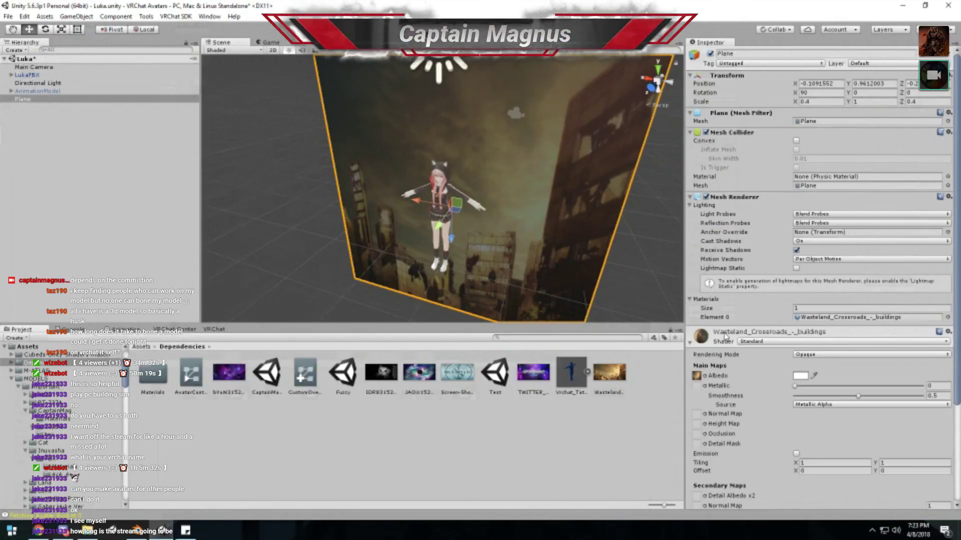
left_click(704, 376)
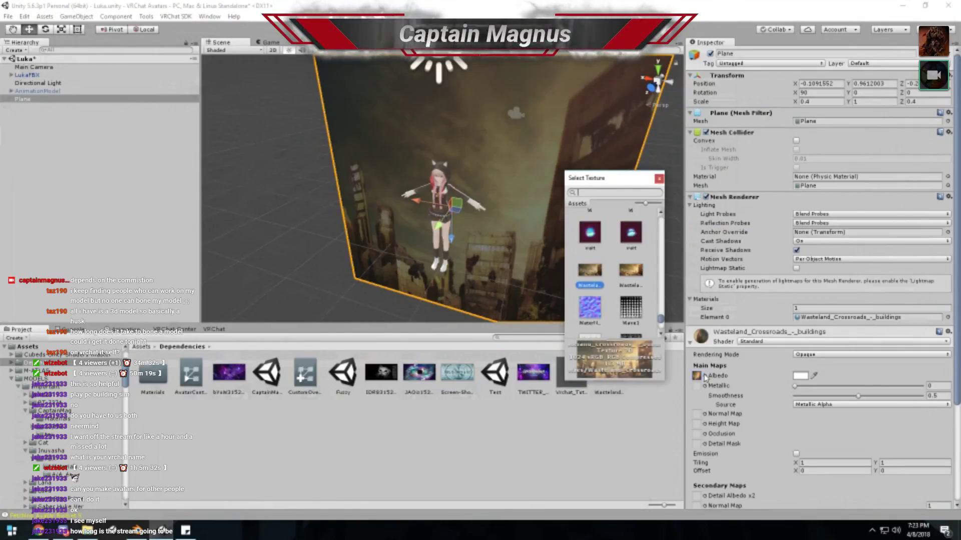
left_click(630, 232)
left_click(591, 272)
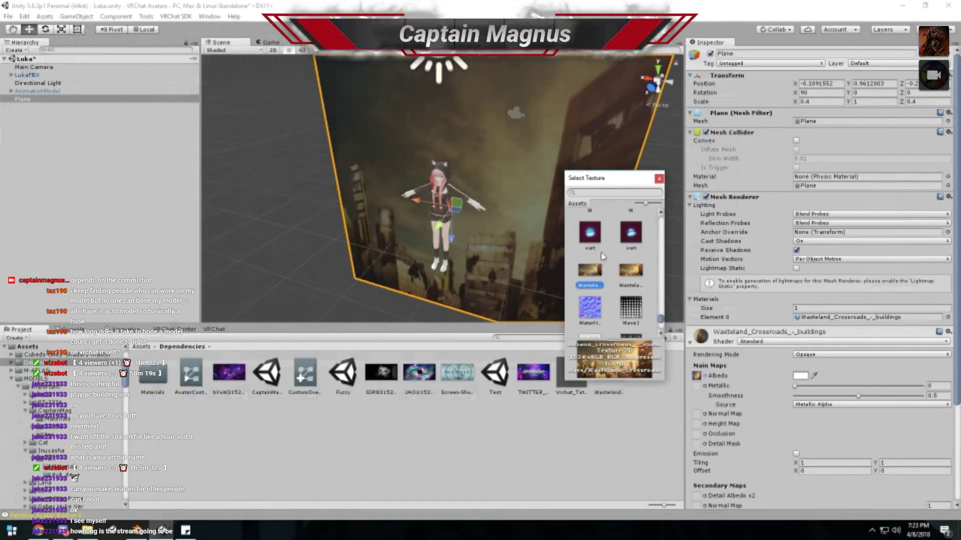
left_click(658, 179)
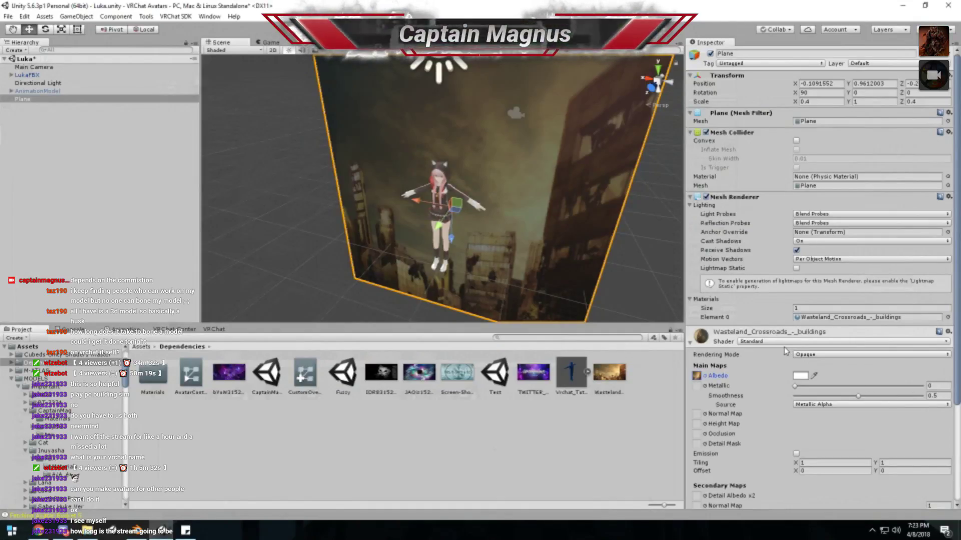
scroll(786, 352, "down", 3)
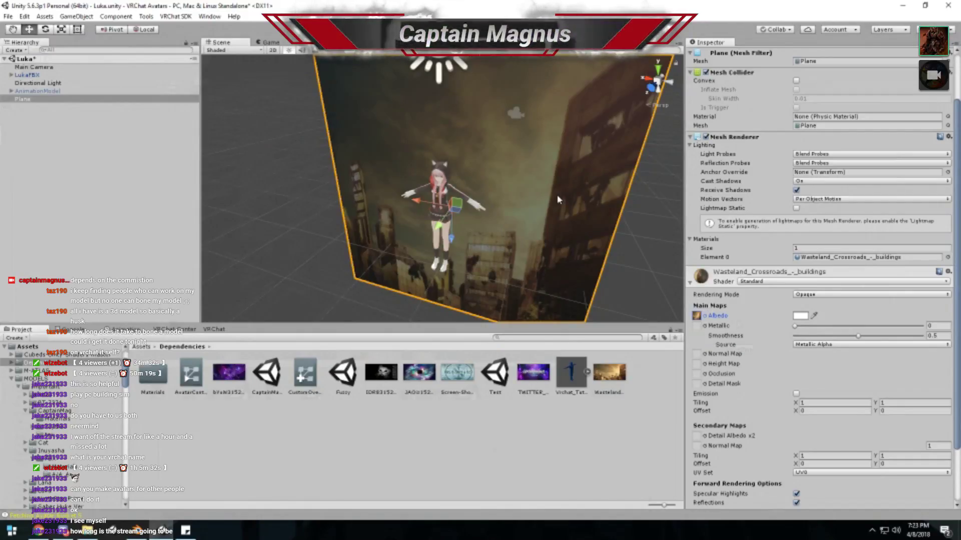
- Move the backdrop plane behind the avatar and raise it, to about X 0.064 and Y 2.252
middle_click_drag(543, 201, 530, 205)
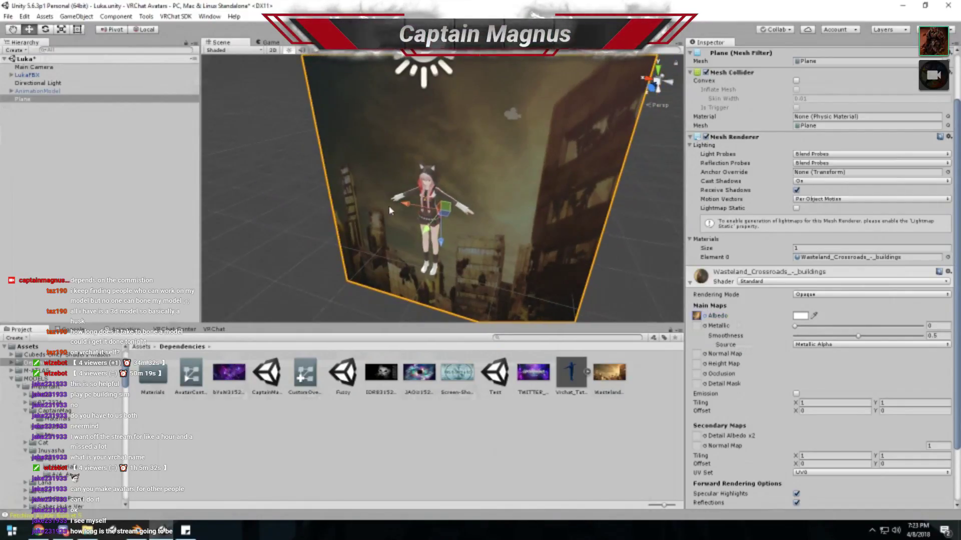
left_click_drag(427, 230, 393, 274)
right_click_drag(482, 208, 390, 160)
middle_click_drag(433, 205, 415, 149)
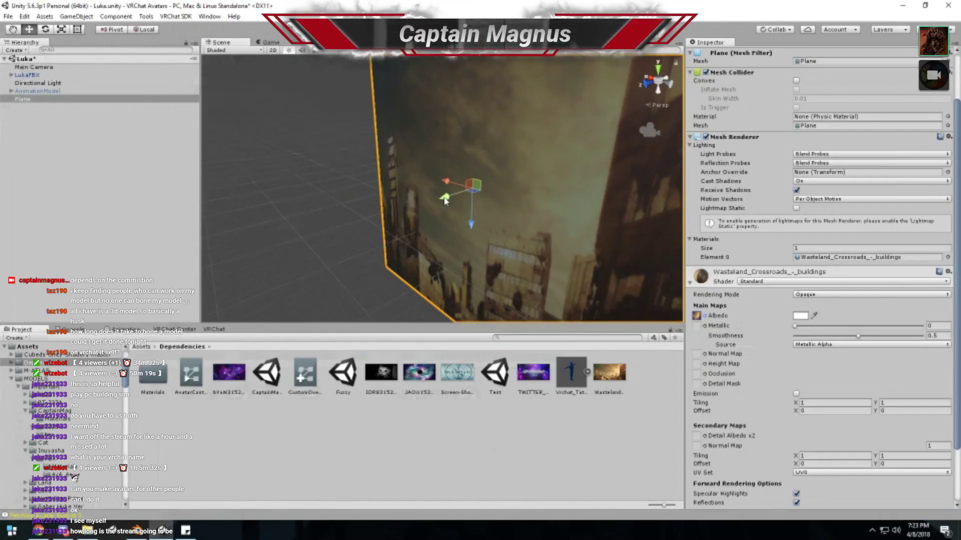
left_click_drag(444, 200, 512, 182)
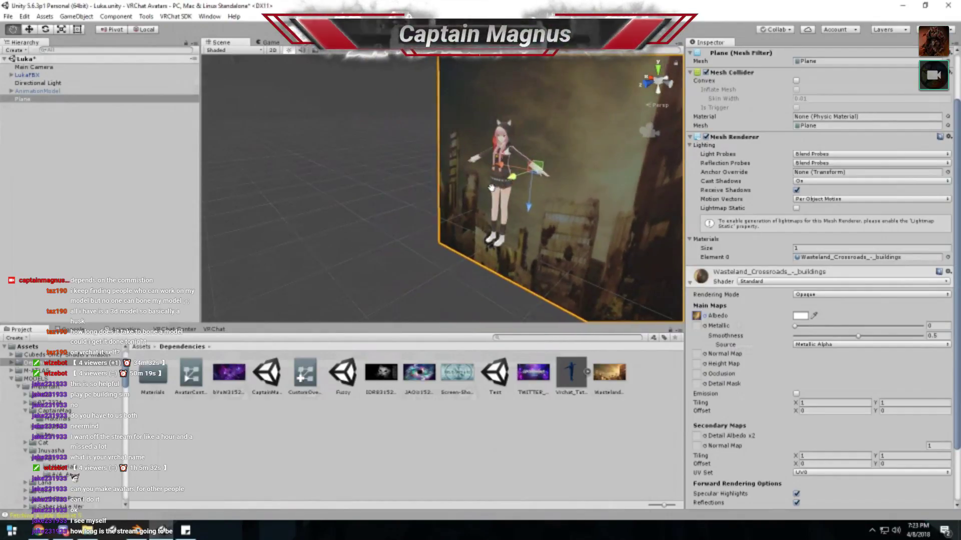
middle_click_drag(498, 189, 480, 219)
left_click_drag(524, 197, 507, 206)
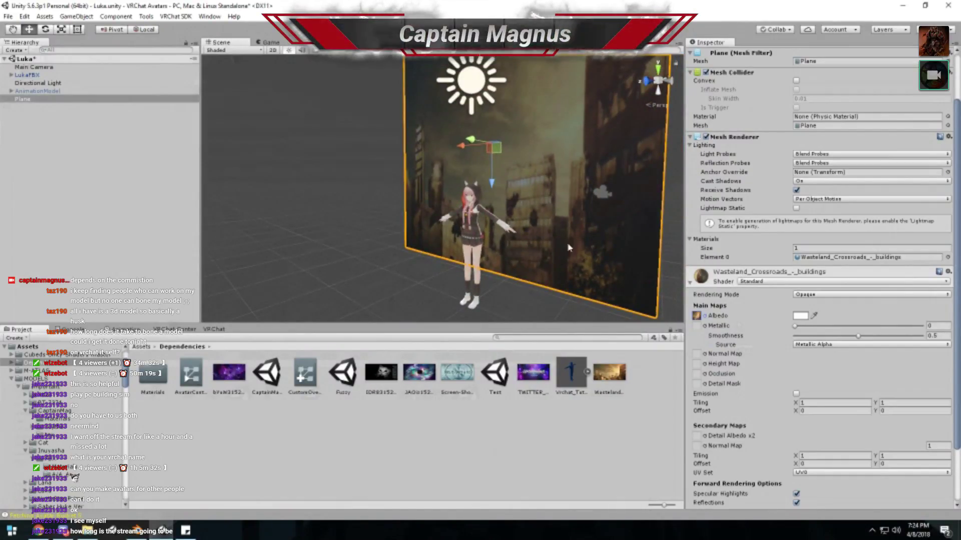
middle_click_drag(543, 237, 540, 268)
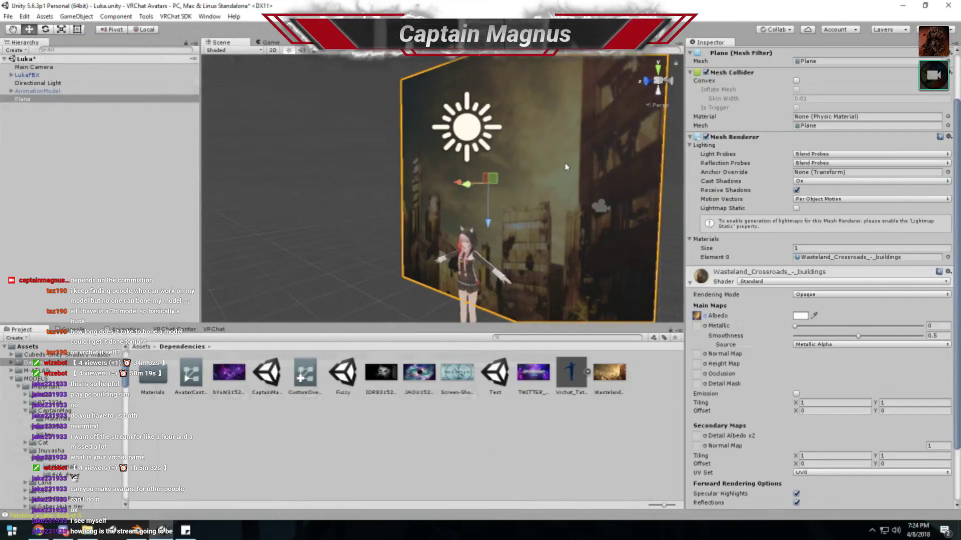
- Shift the directional light slightly away from above the avatar and reselect the backdrop plane
left_click(465, 128)
left_click_drag(465, 129, 442, 117)
left_click(512, 257)
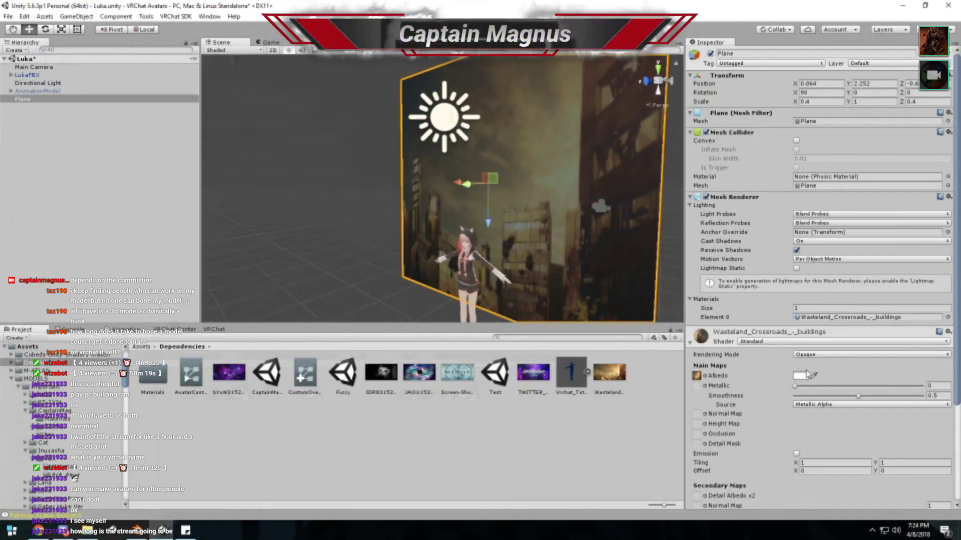
- Change the wasteland material's shader to Unlit/Texture and check the backdrop behind the avatar from the front
left_click(768, 342)
mouse_move(768, 344)
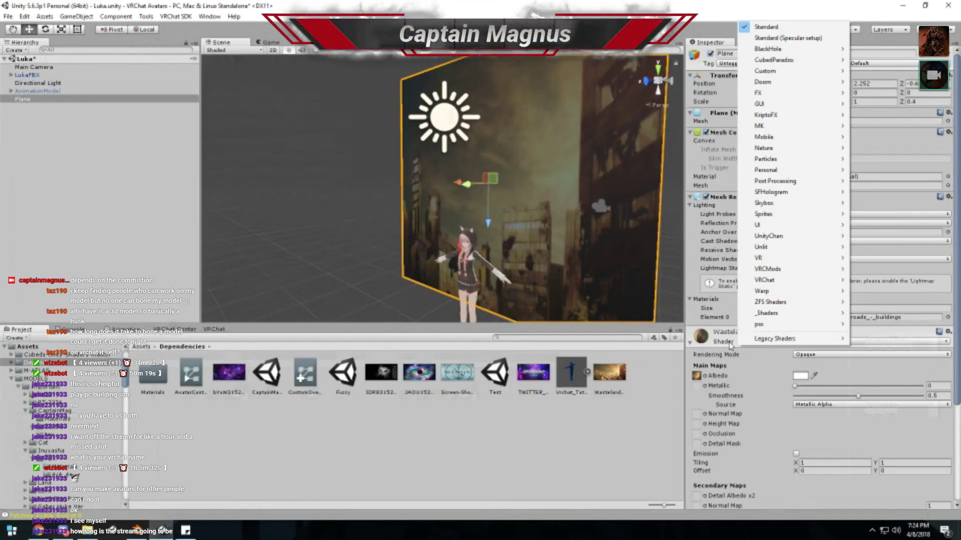
mouse_move(781, 250)
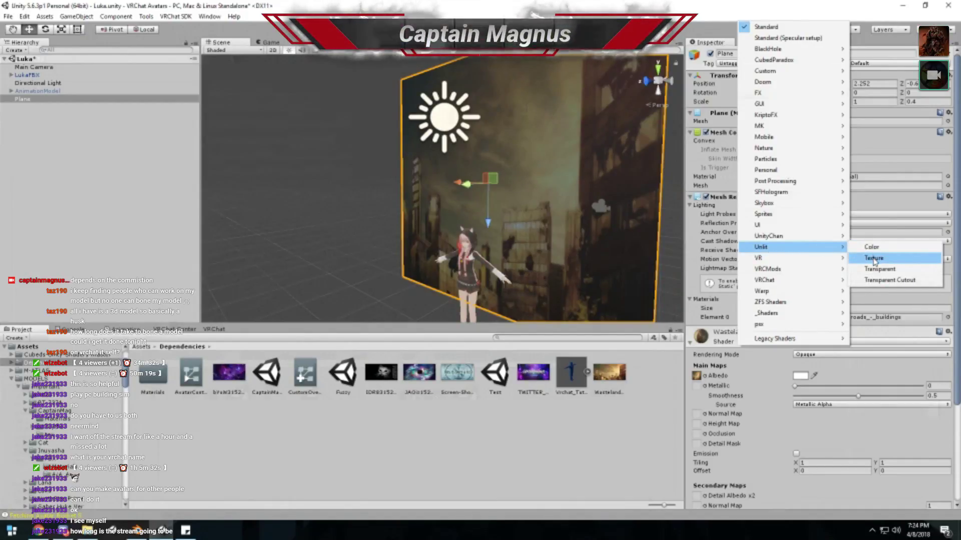
left_click(874, 262)
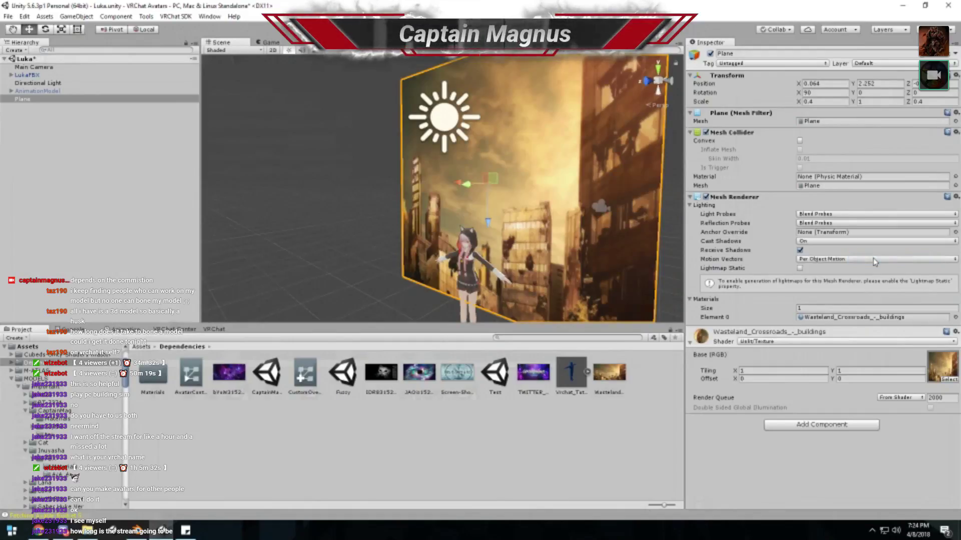
middle_click_drag(535, 202, 528, 169)
right_click_drag(528, 170, 636, 167)
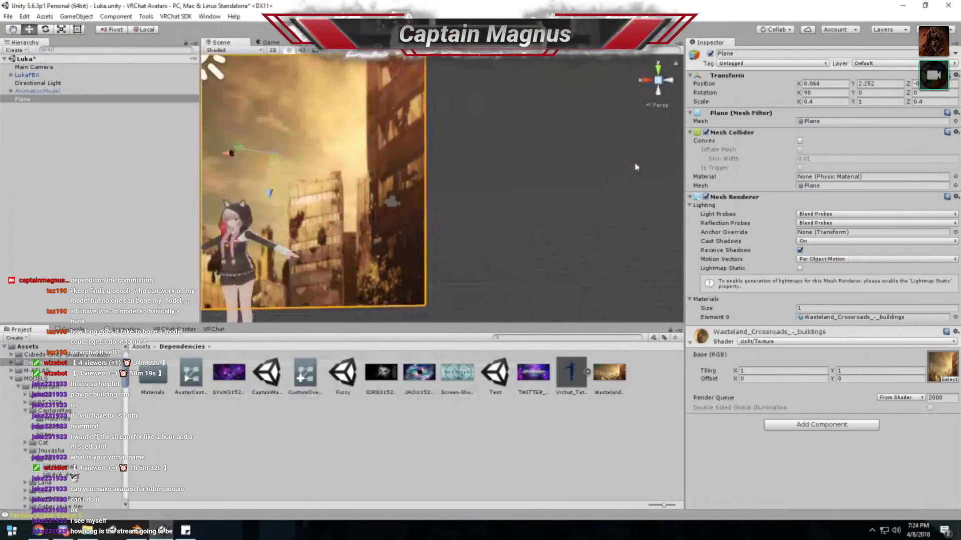
middle_click_drag(397, 204, 498, 184)
scroll(383, 214, "up", 2)
left_click_drag(382, 214, 455, 239, "alt")
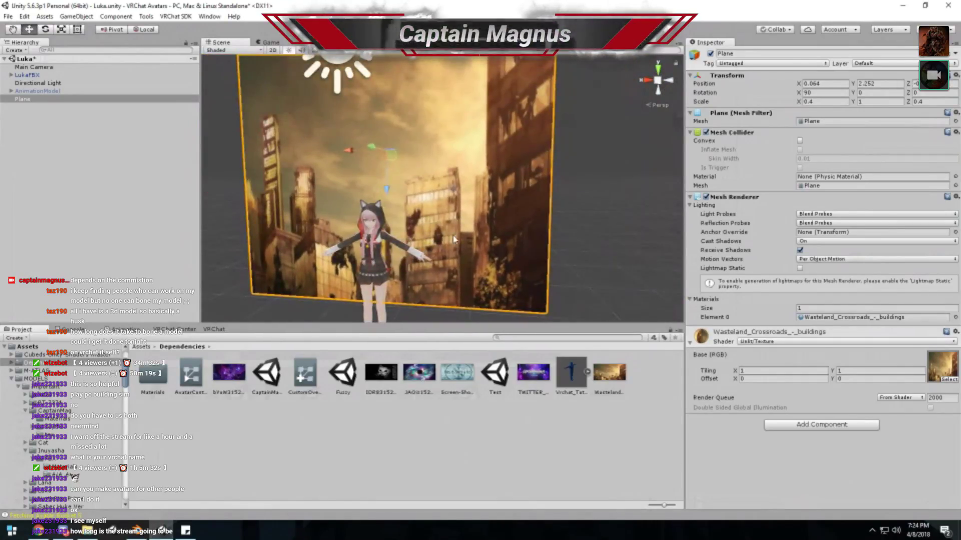
- Select the LukaFBX avatar and start its VRChat Build & Publish
left_click(371, 245)
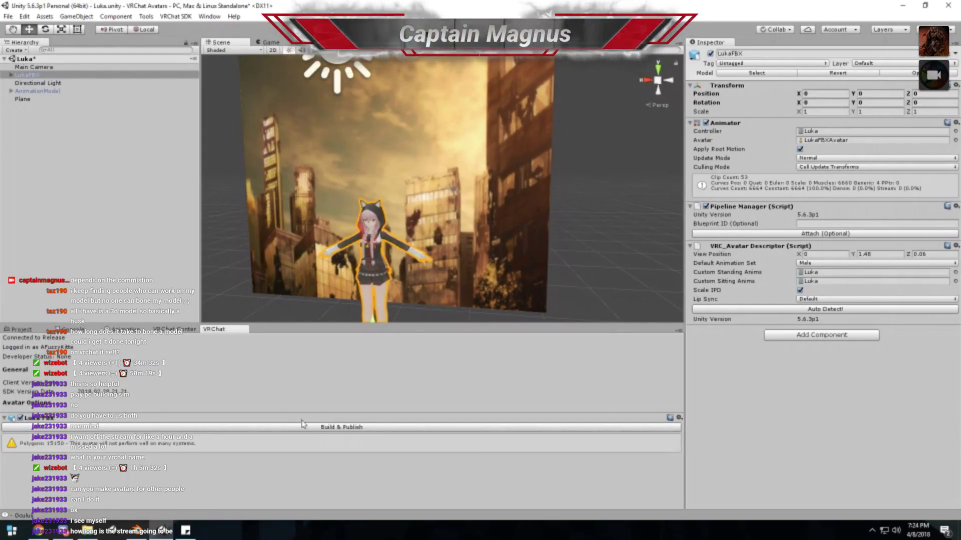
left_click(317, 428)
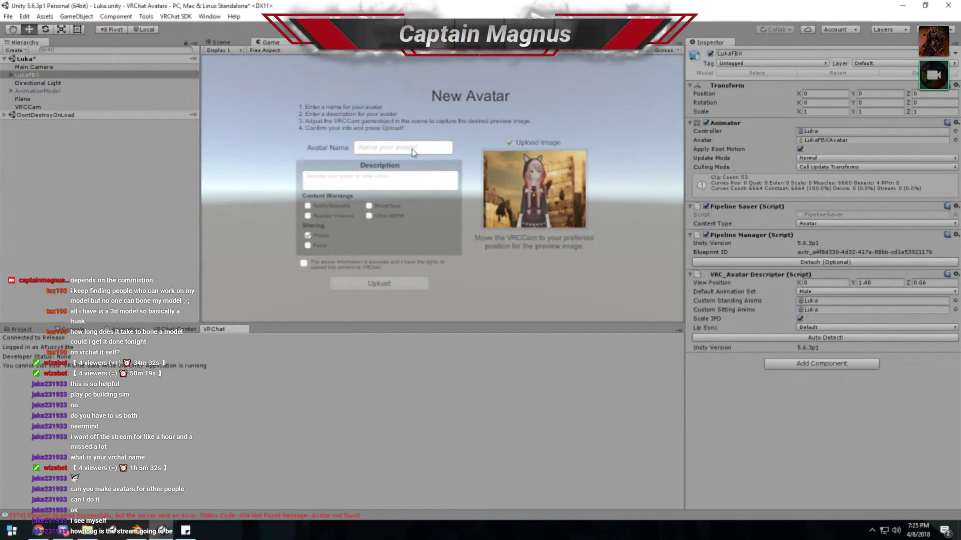
- Raise the VRCCam to about Y 1.474 to frame the avatar's head, and return to the New Avatar upload form
left_click(220, 43)
left_click(285, 240)
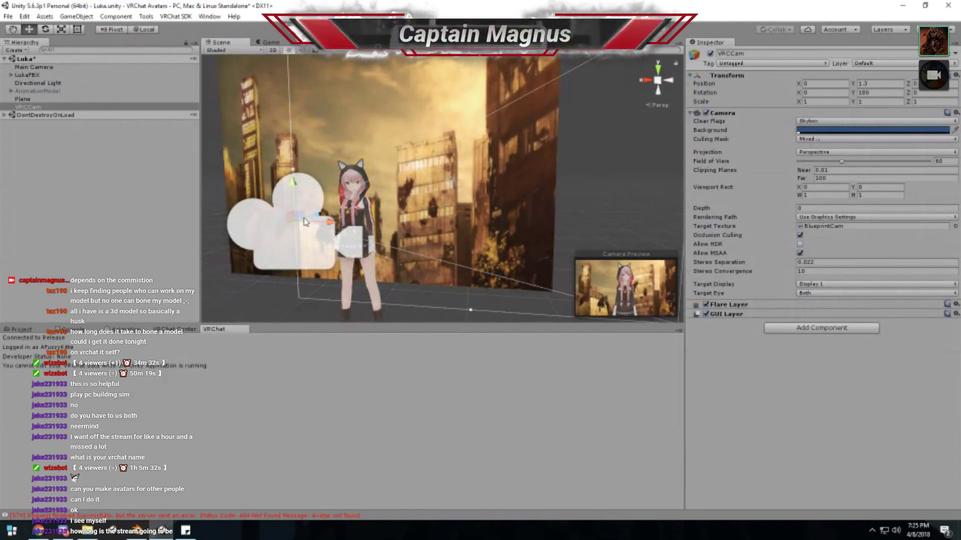
left_click_drag(315, 215, 323, 159)
left_click(270, 42)
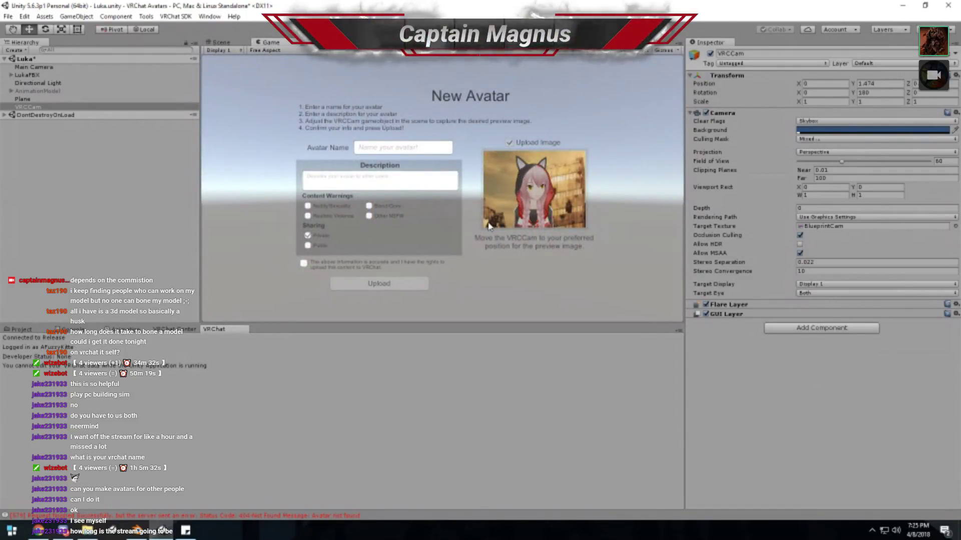
- Name the new avatar Luka, enable all four content warnings, accept the rights statement and upload it
left_click(406, 150)
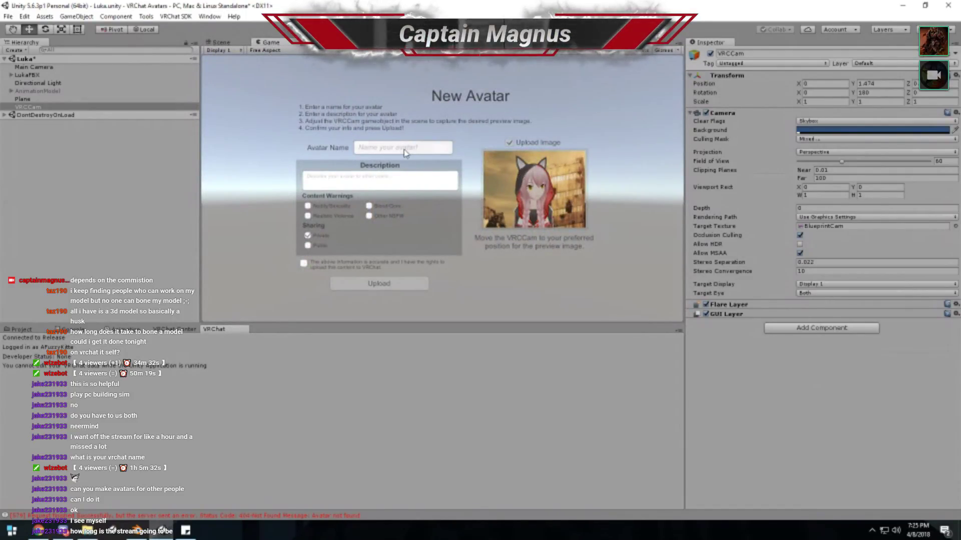
type("Luka")
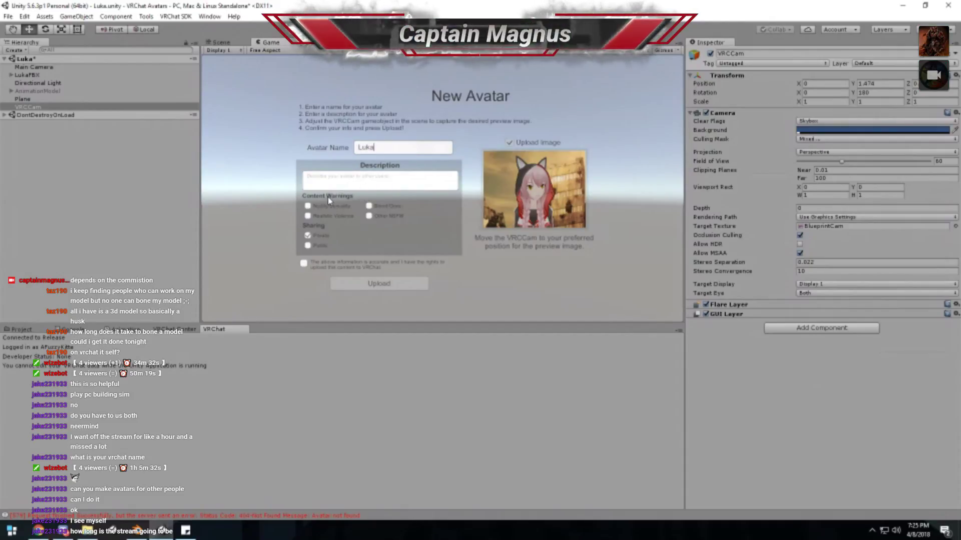
left_click(321, 206)
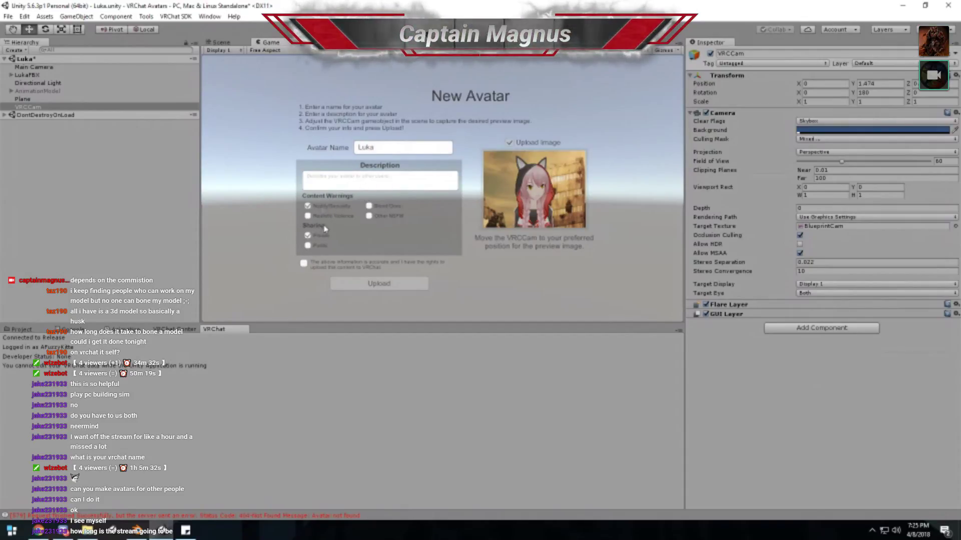
left_click(371, 207)
left_click(330, 218)
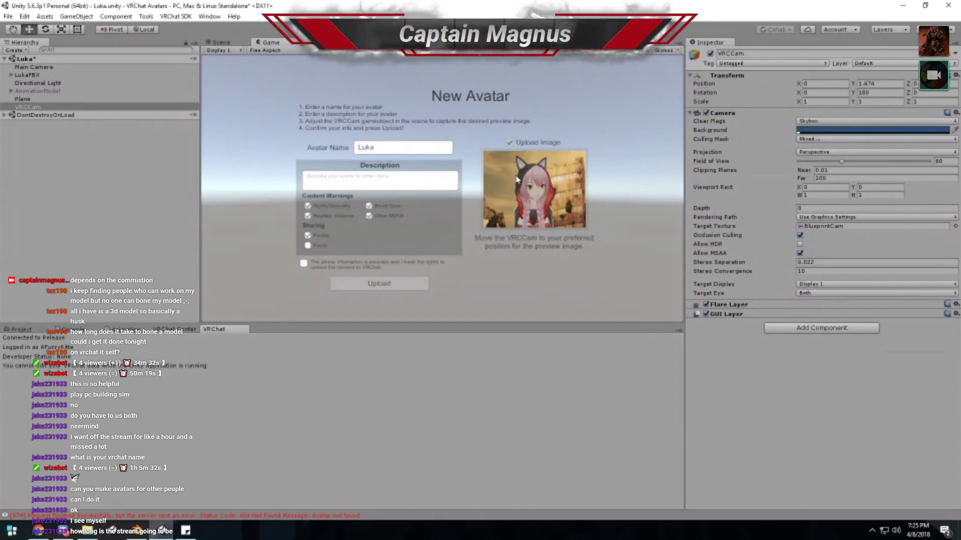
left_click(348, 178)
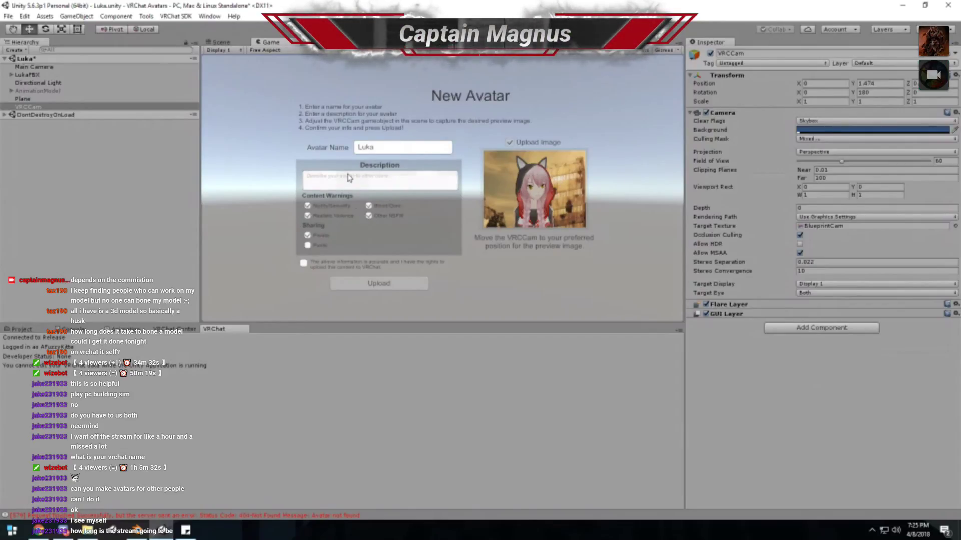
left_click(304, 264)
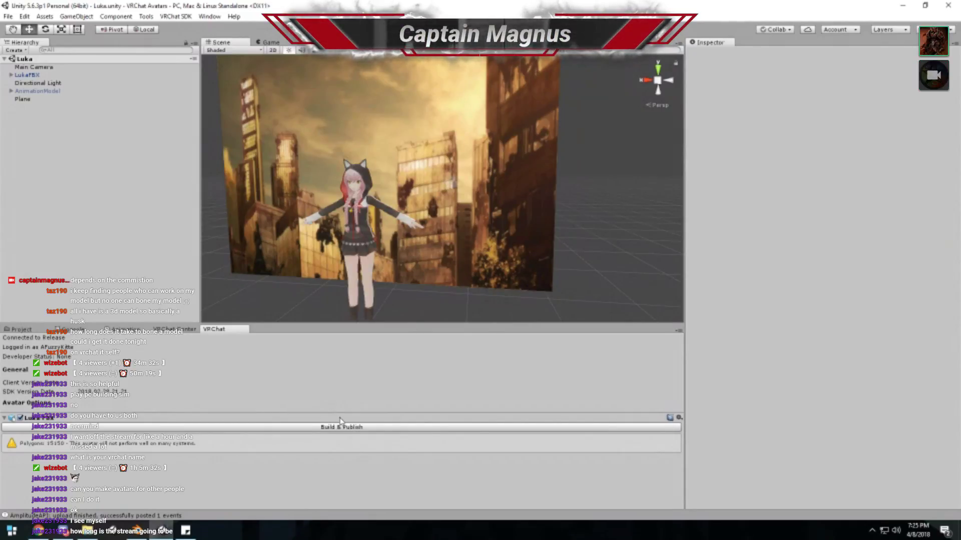
- Select the avatar's Body mesh, focus on the face, and open the main texture choices of its f_vita_luk306_eye material
left_click(370, 252)
key("f")
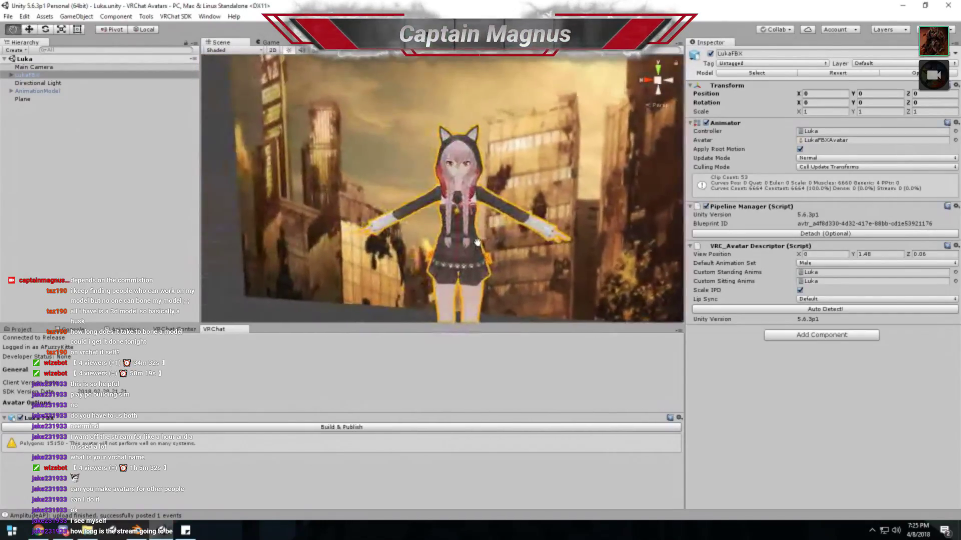
left_click(477, 243)
key("f")
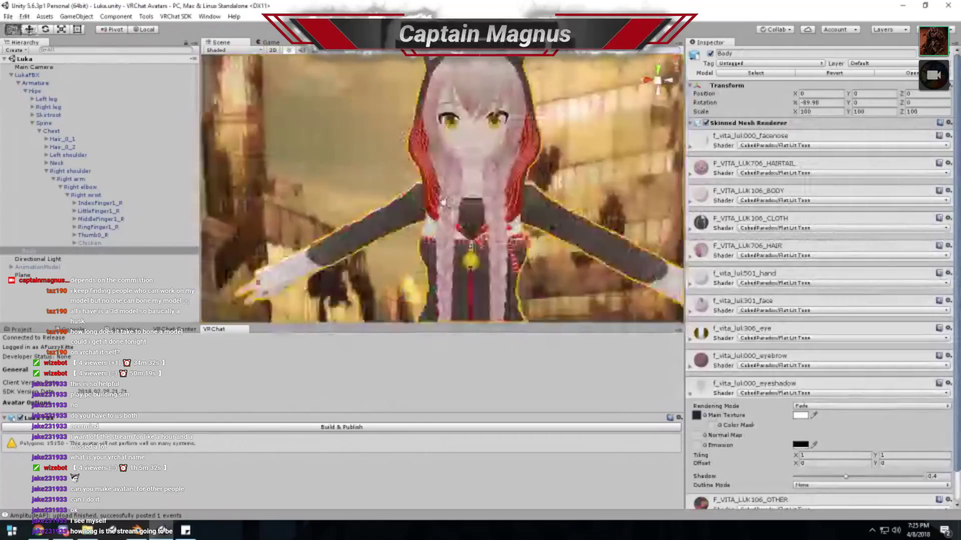
left_click(718, 338)
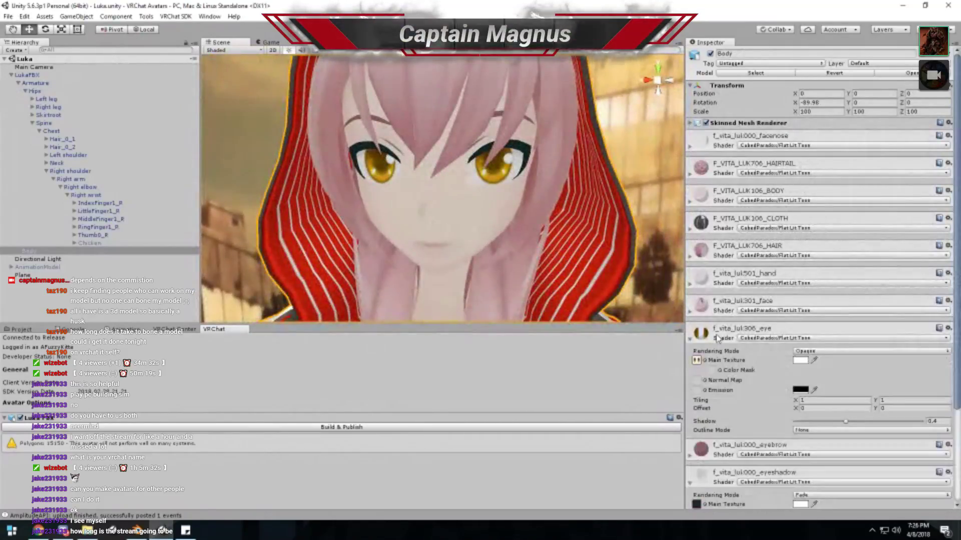
left_click(705, 361)
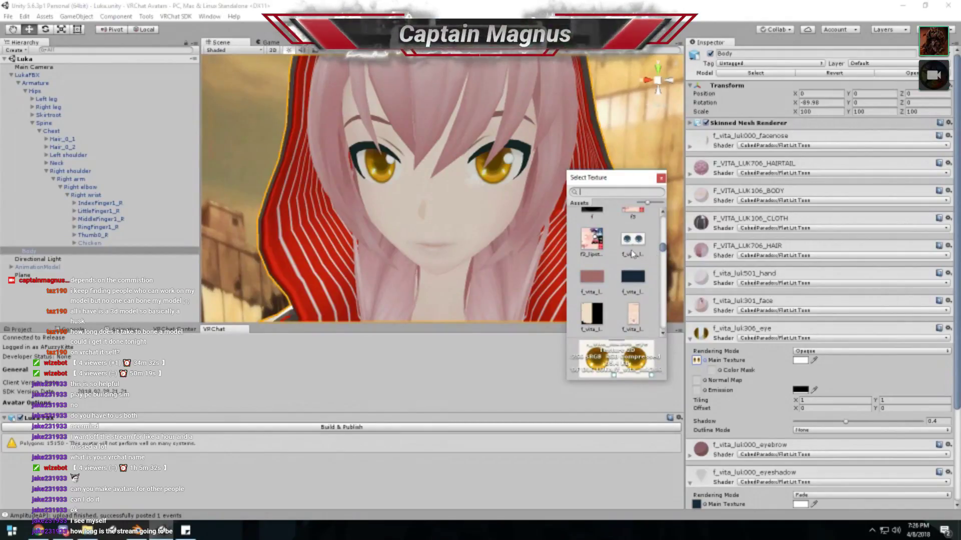
- Try the red eye texture, a dark red texture and the brilliant texture as the eye material's main texture
scroll(629, 250, "up", 3)
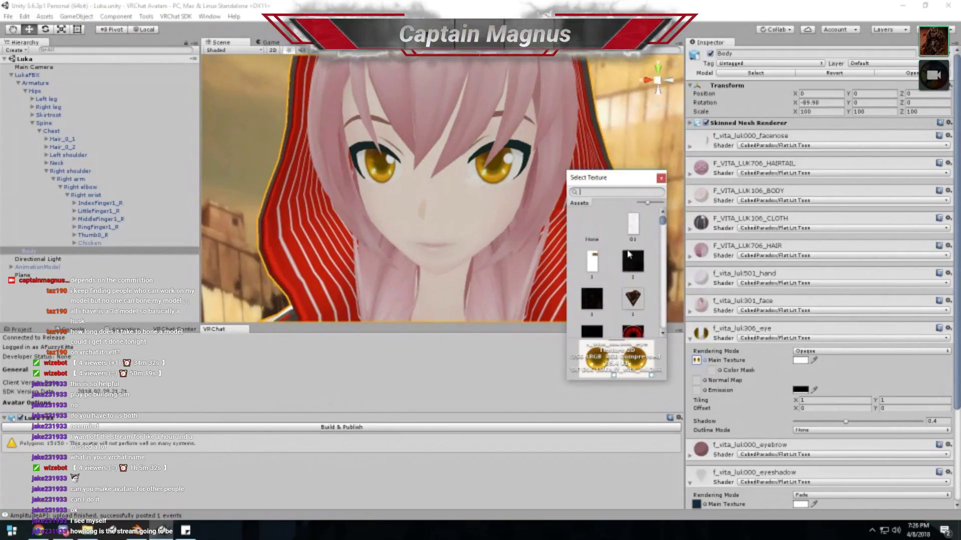
left_click(630, 248)
scroll(605, 250, "down", 5)
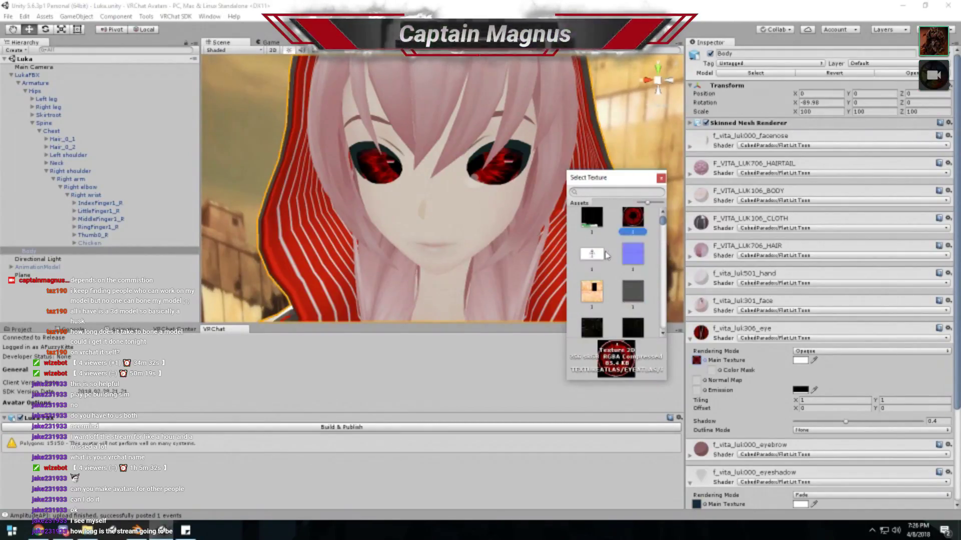
left_click(626, 283)
scroll(626, 282, "down", 6)
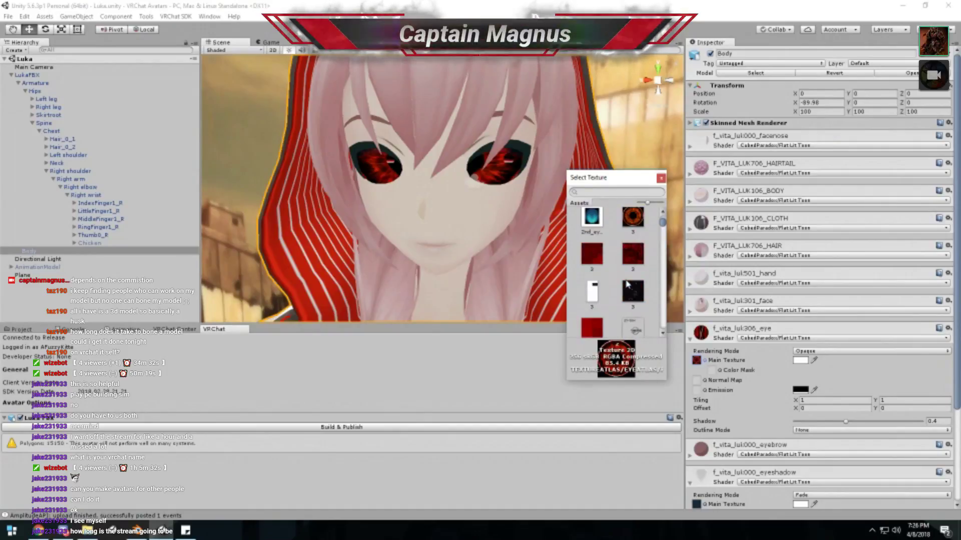
left_click(625, 255)
scroll(624, 255, "down", 8)
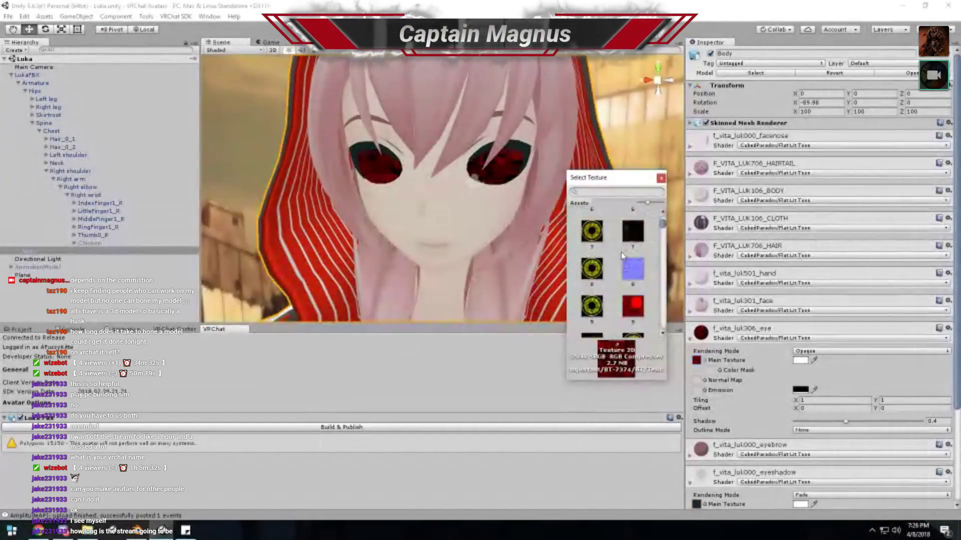
scroll(626, 255, "down", 5)
scroll(626, 255, "down", 5)
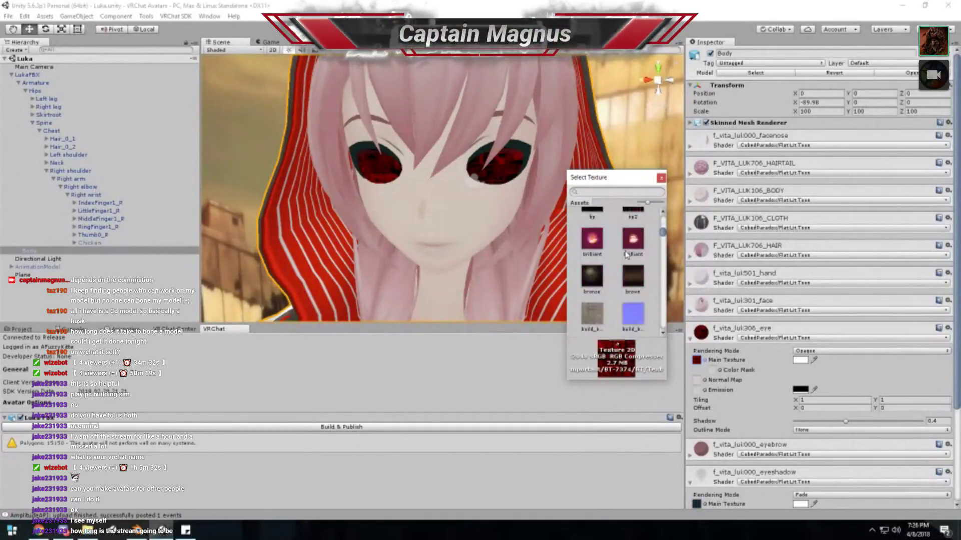
left_click(631, 240)
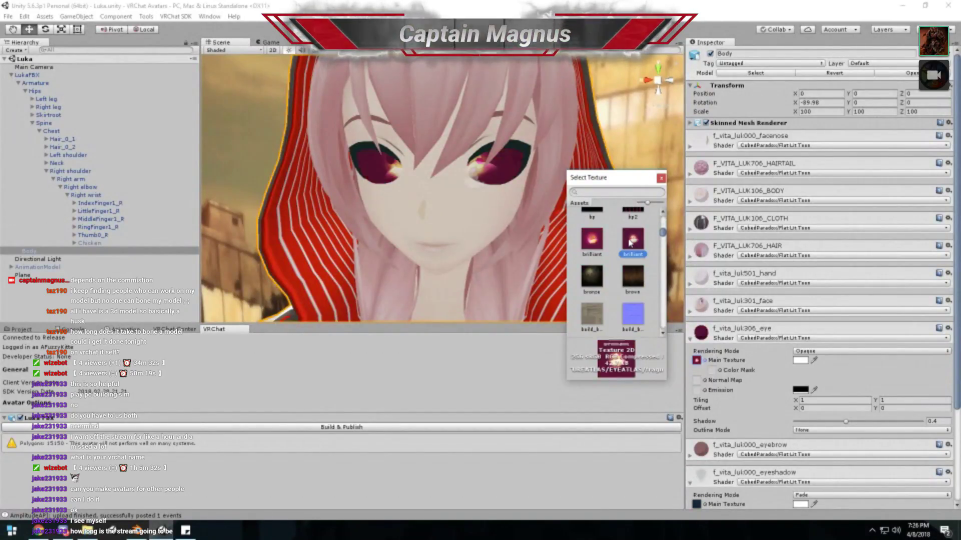
- Assign the yellow emote texture as the eye material's main texture and close the texture choices
scroll(630, 242, "down", 5)
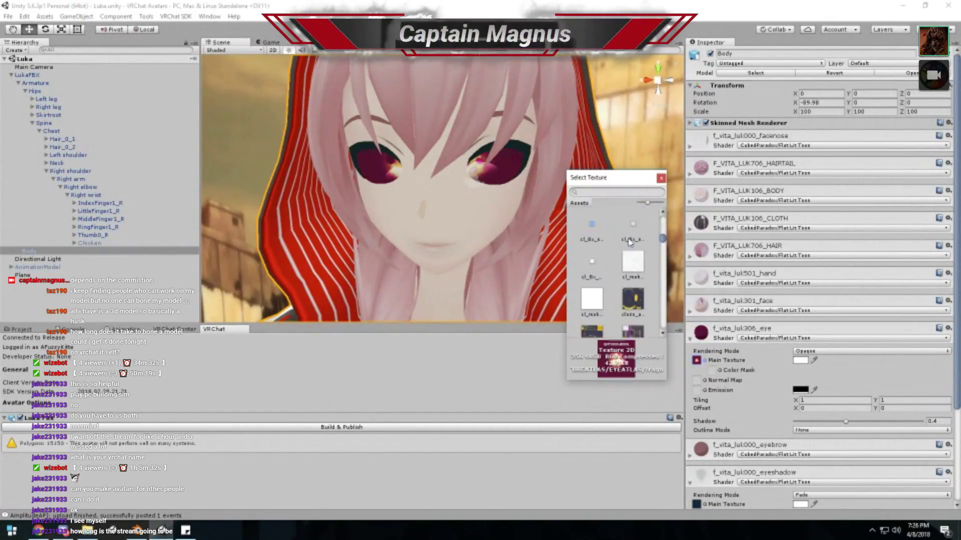
scroll(629, 243, "down", 8)
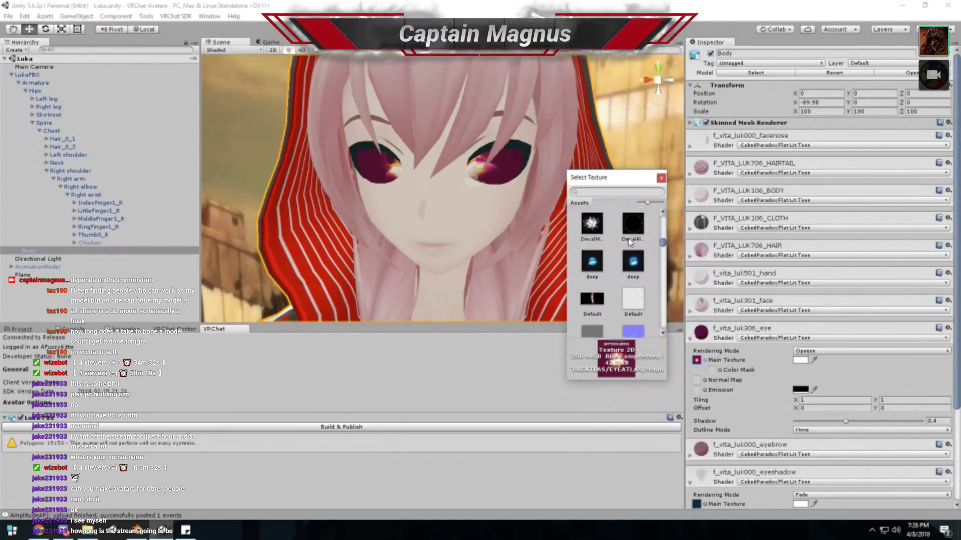
scroll(628, 243, "down", 8)
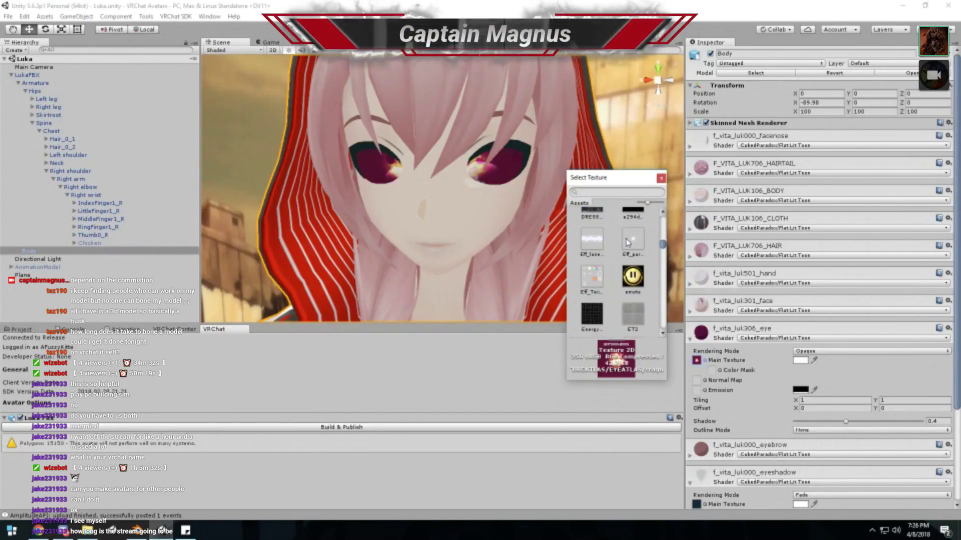
left_click(632, 305)
scroll(628, 296, "down", 5)
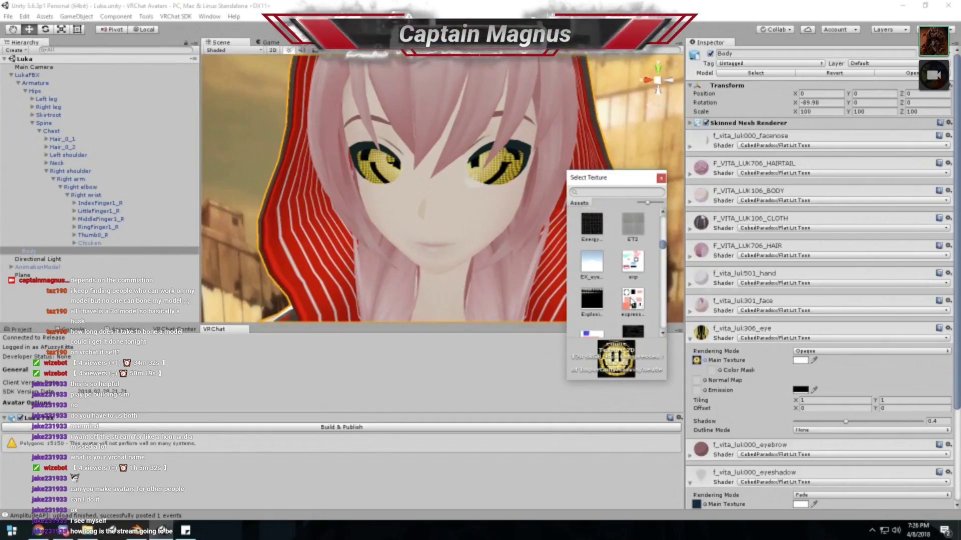
left_click(660, 179)
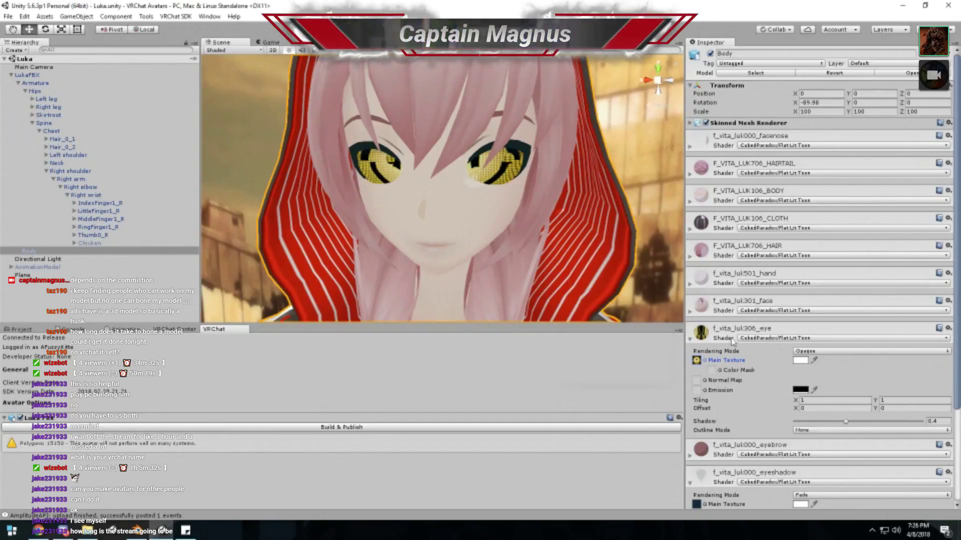
- Set the eye material's tiling to X 2 and Y 2, trying 4 and 3 for Y along the way
left_click(818, 400)
type("2")
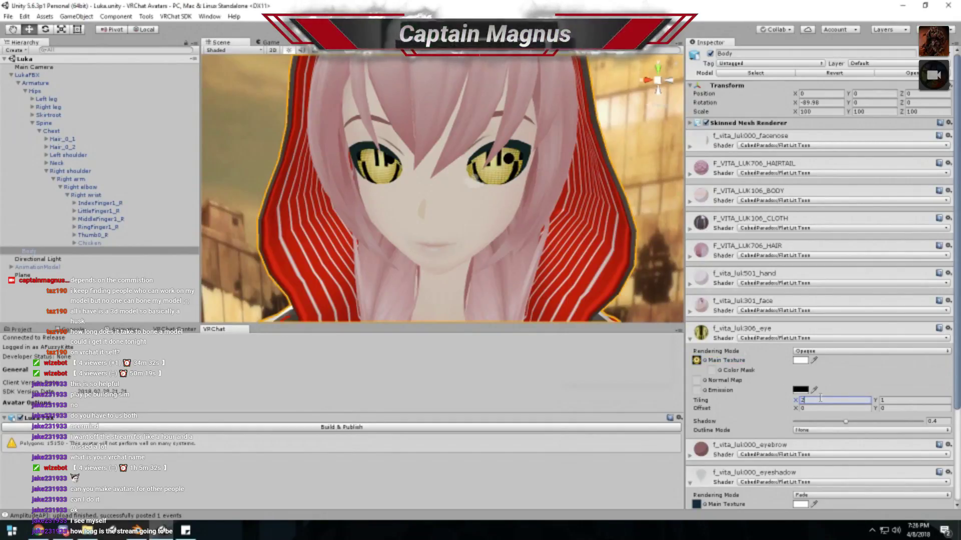
key("Tab")
type("2")
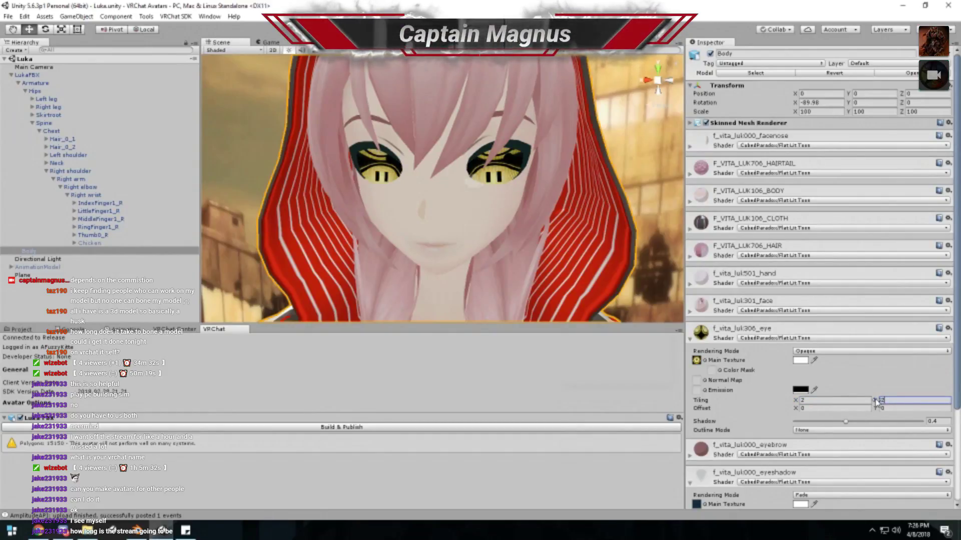
type("4")
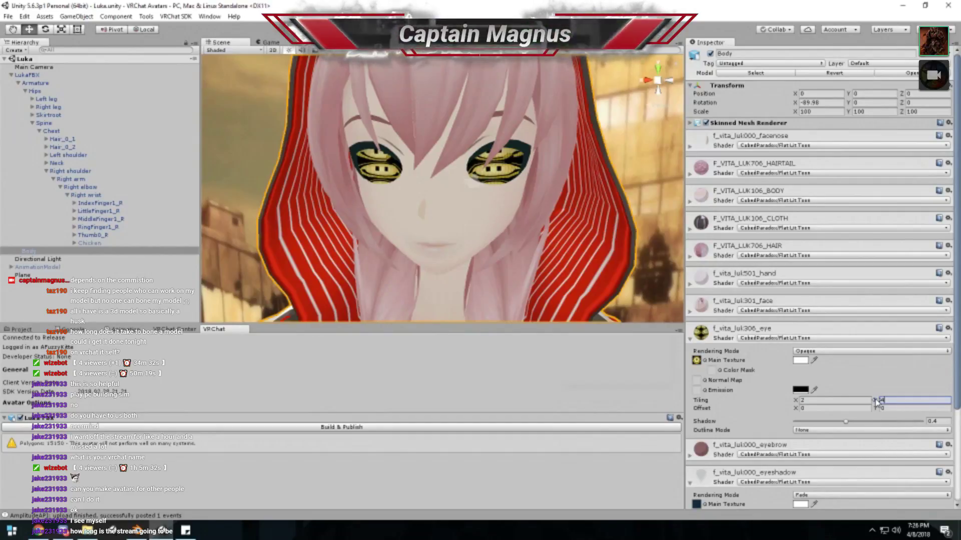
key("BackSpace")
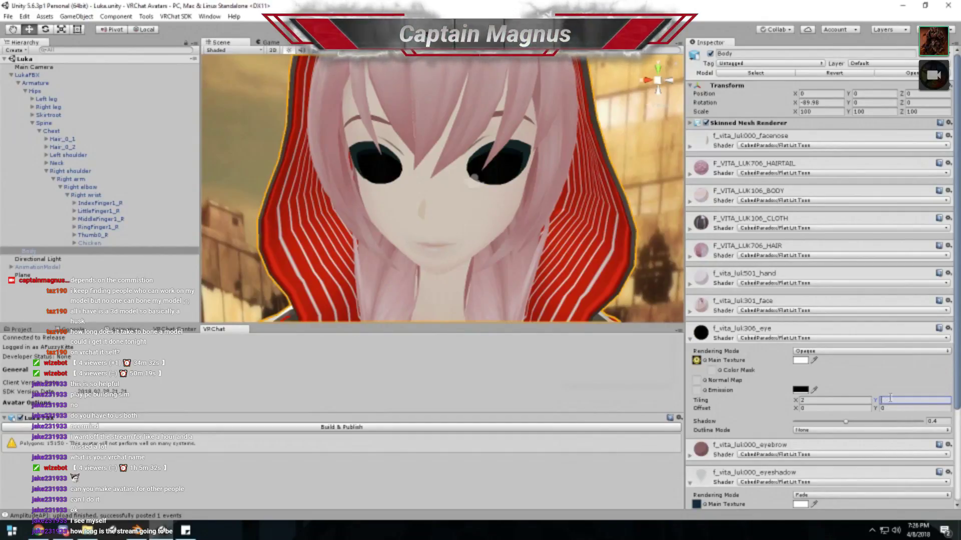
type("3")
key("BackSpace")
type("2")
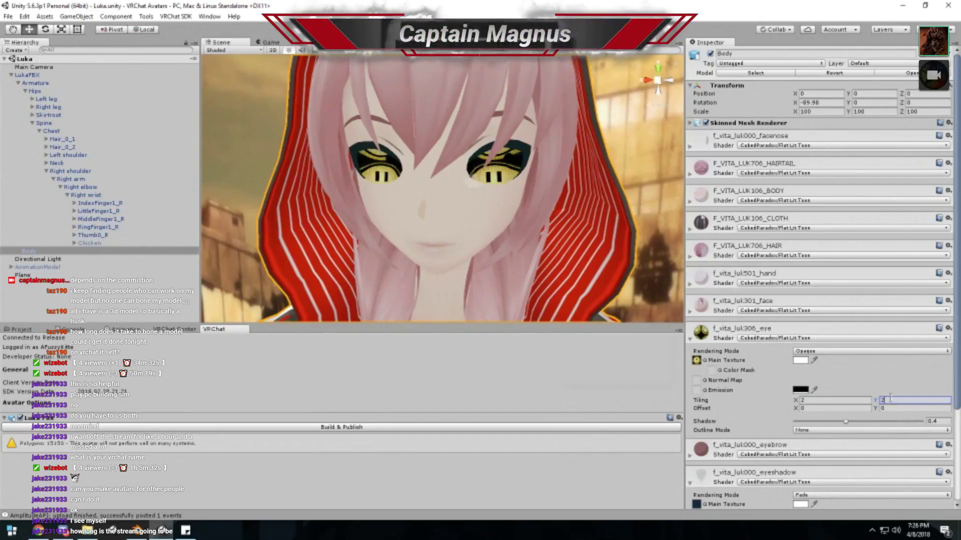
- Try an X offset of 50 on the eye material's texture
left_click(850, 407)
key("BackSpace")
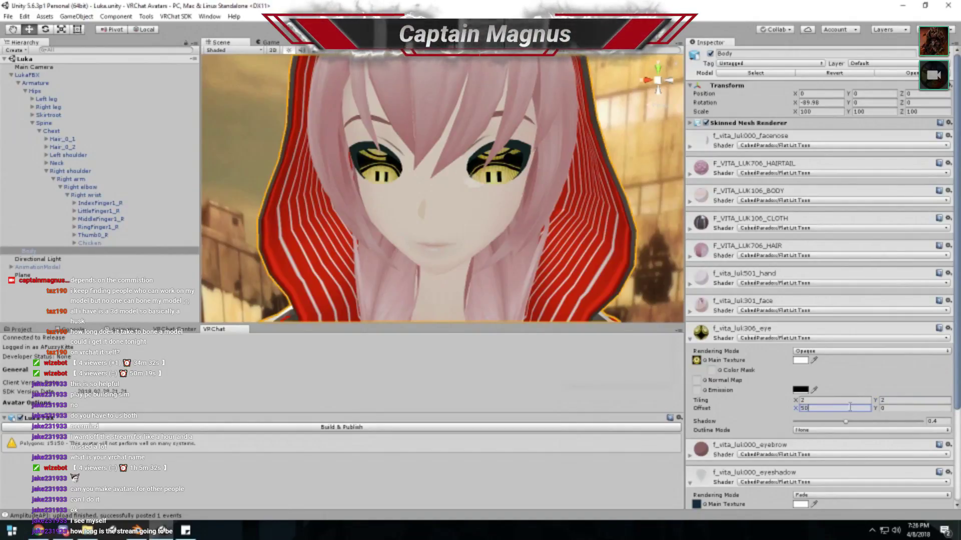
key("BackSpace")
key("BackSpace")
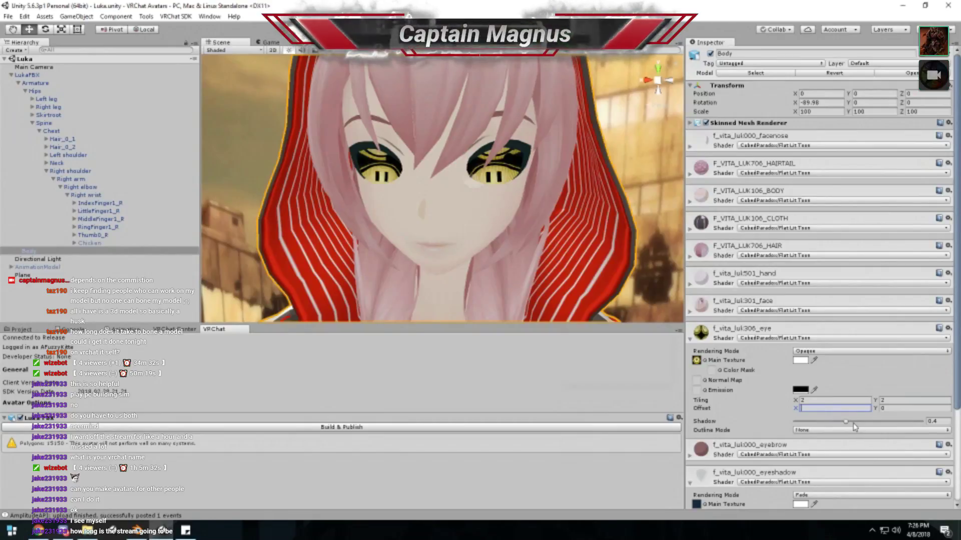
- Set the eye material's Y tiling to 1 and collapse the eye and eyeshadow material settings
left_click(837, 400)
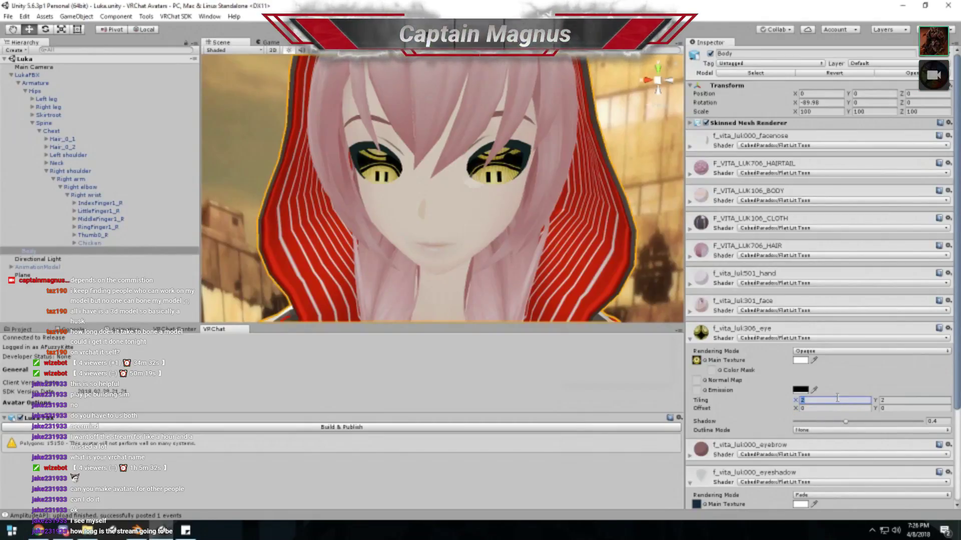
key("Tab")
type("1")
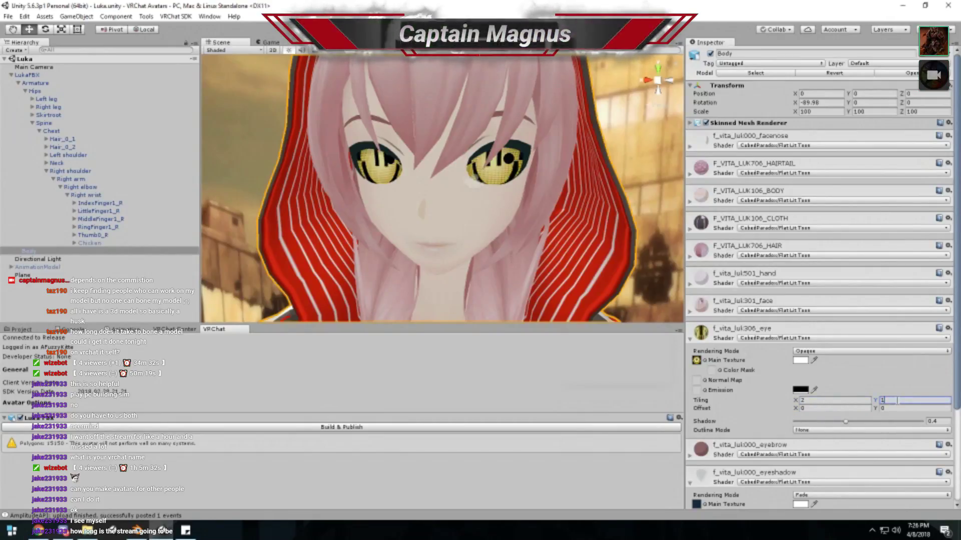
mouse_move(494, 253)
middle_mouse_down()
mouse_move(485, 242)
mouse_move(472, 246)
mouse_move(489, 257)
middle_mouse_up()
left_click(719, 329)
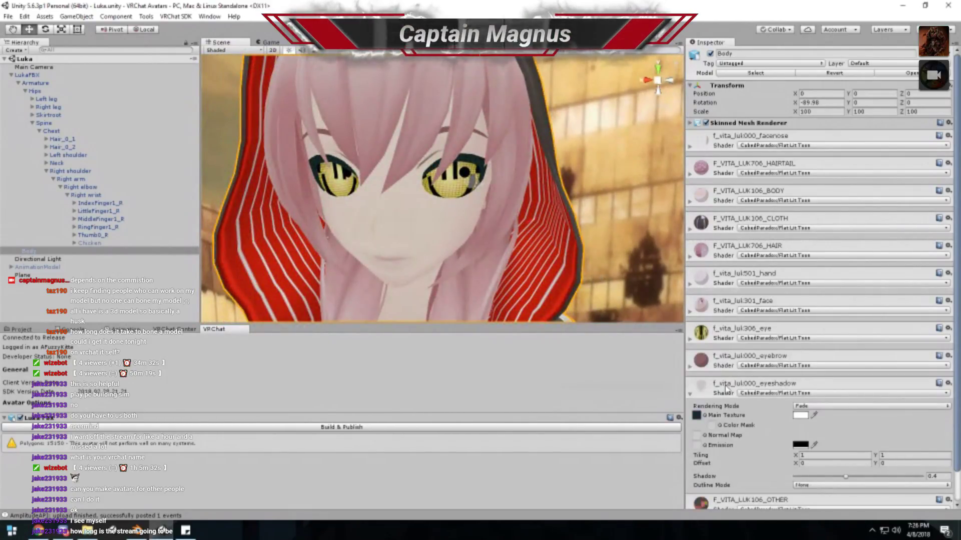
left_click(728, 393)
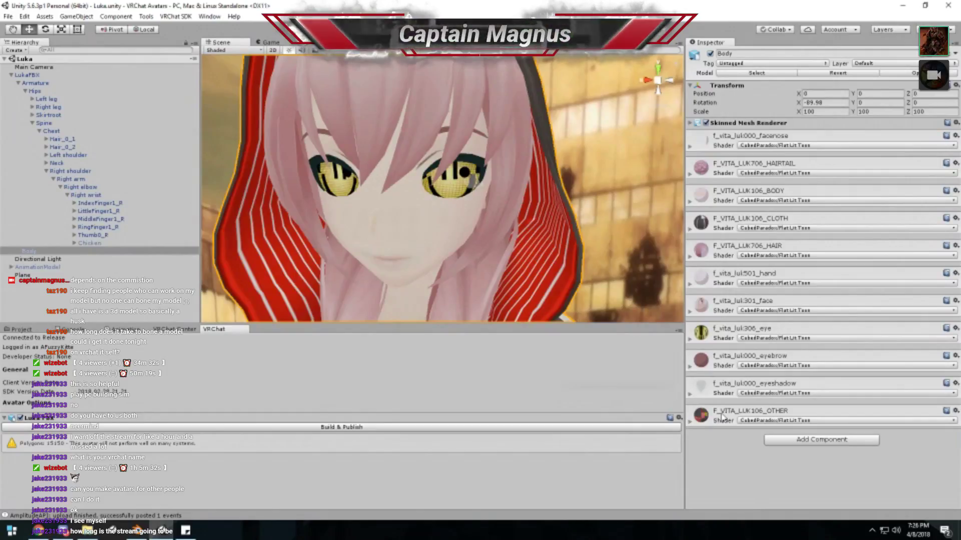
- Examine the retextured eyes up close and the avatar from the front against the backdrop
scroll(488, 250, "up", 1)
scroll(486, 249, "down", 1)
middle_click_drag(485, 249, 466, 252)
left_click_drag(467, 257, 446, 240, "alt")
left_click(649, 81)
scroll(657, 82, "down", 5)
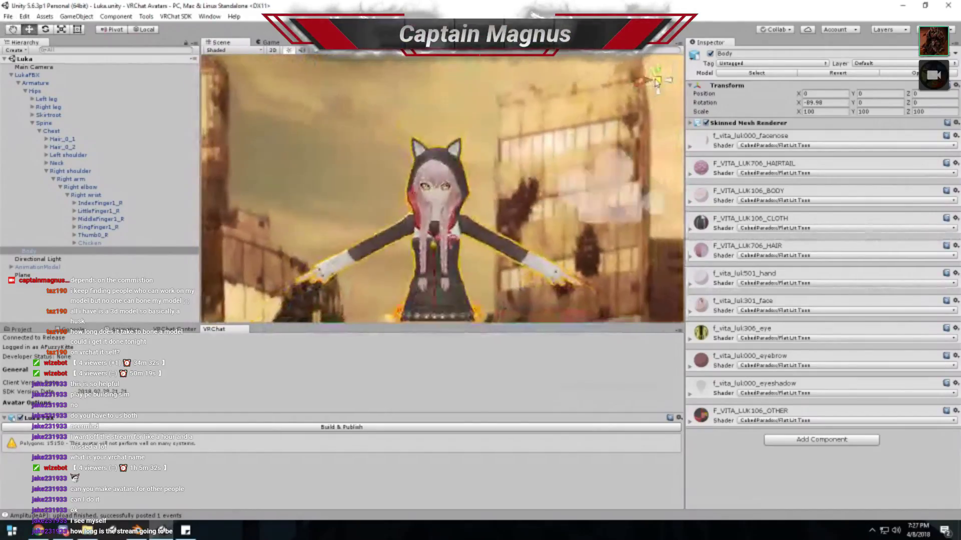
scroll(657, 83, "up", 2)
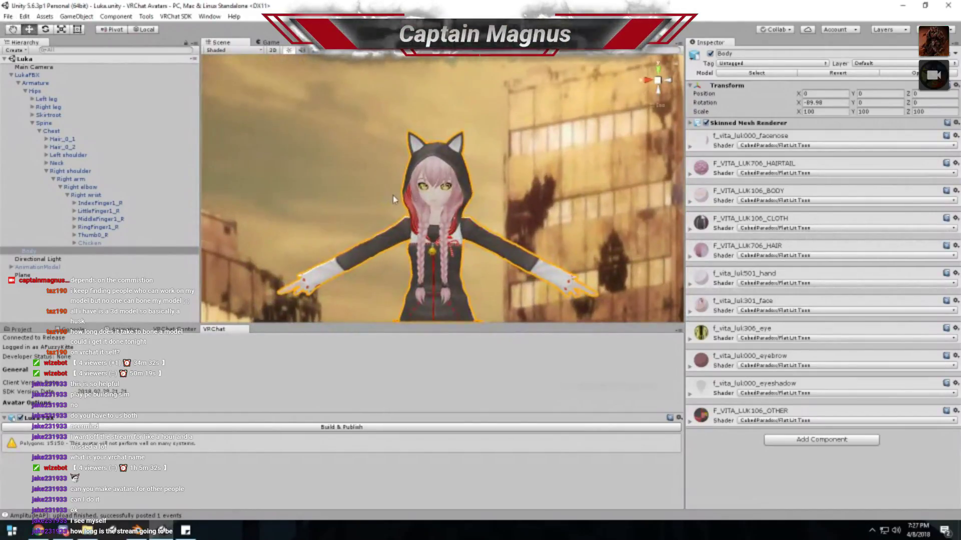
left_click(657, 82)
left_click(658, 84)
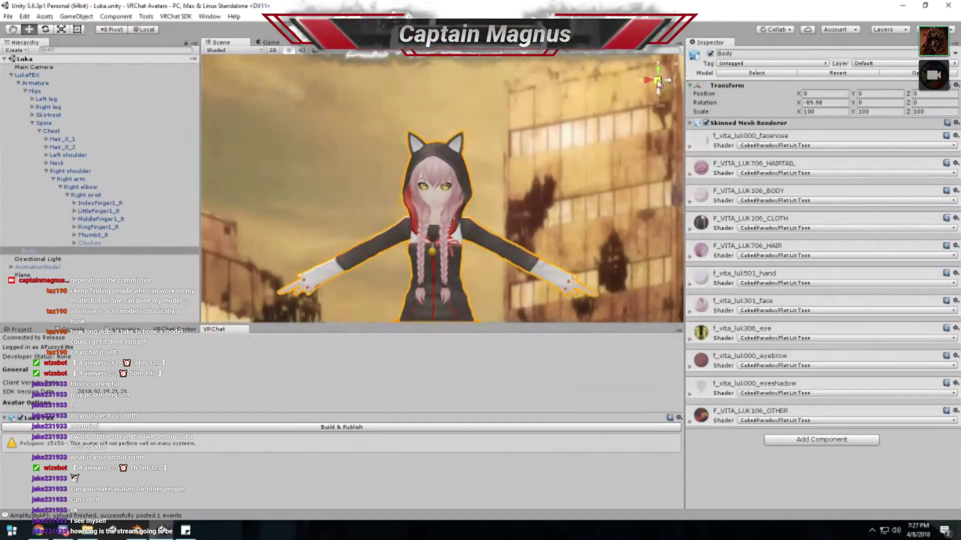
- Examine the eye pattern up close and the avatar's braids and dress in front of the wasteland backdrop
scroll(657, 83, "up", 7)
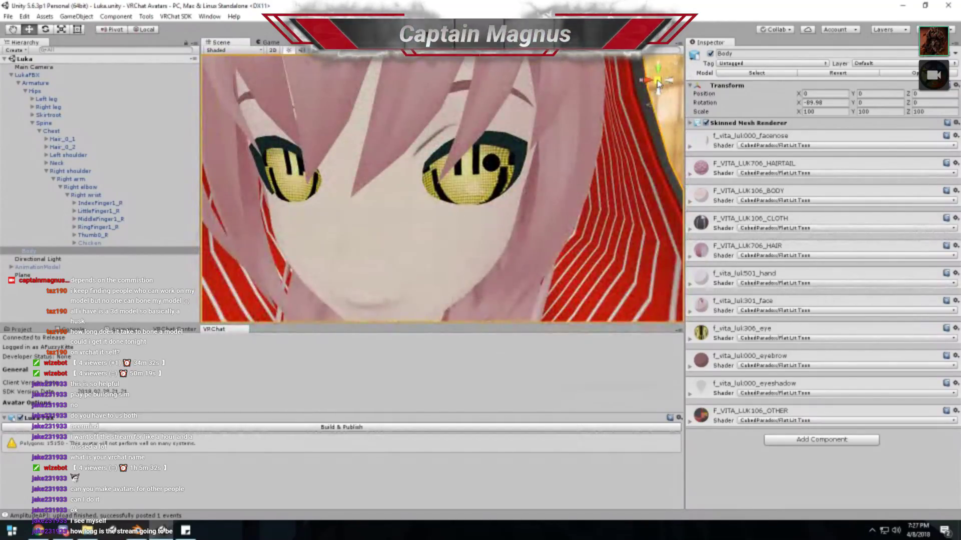
left_click(660, 84)
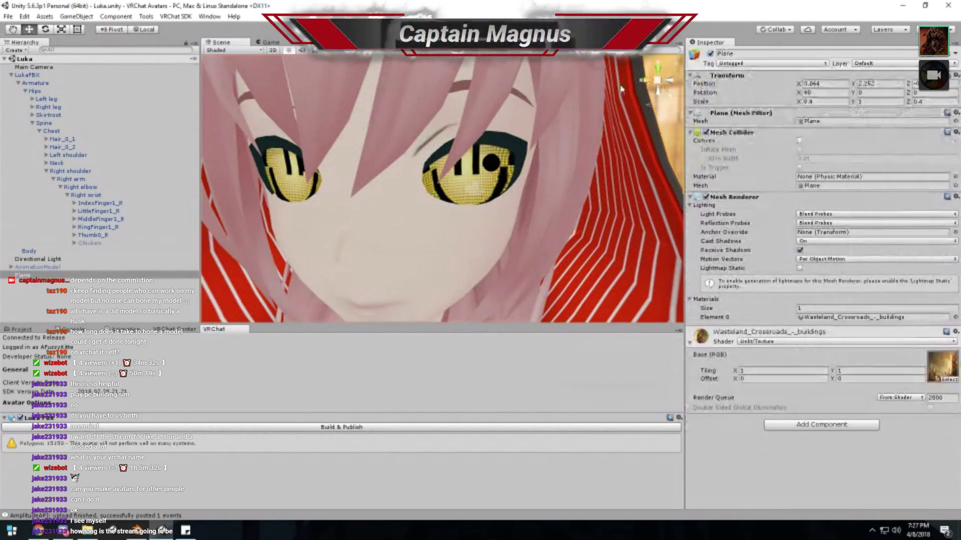
key("f")
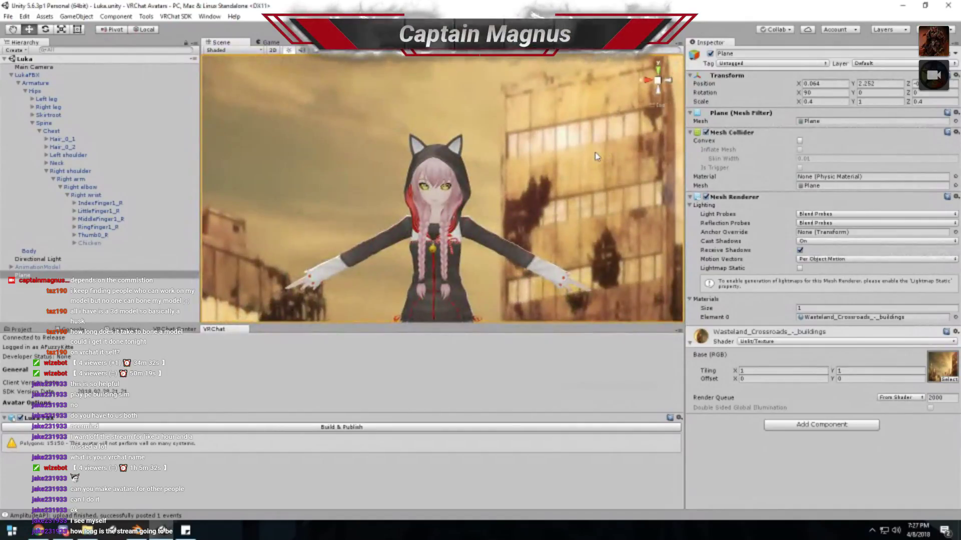
scroll(437, 221, "up", 7)
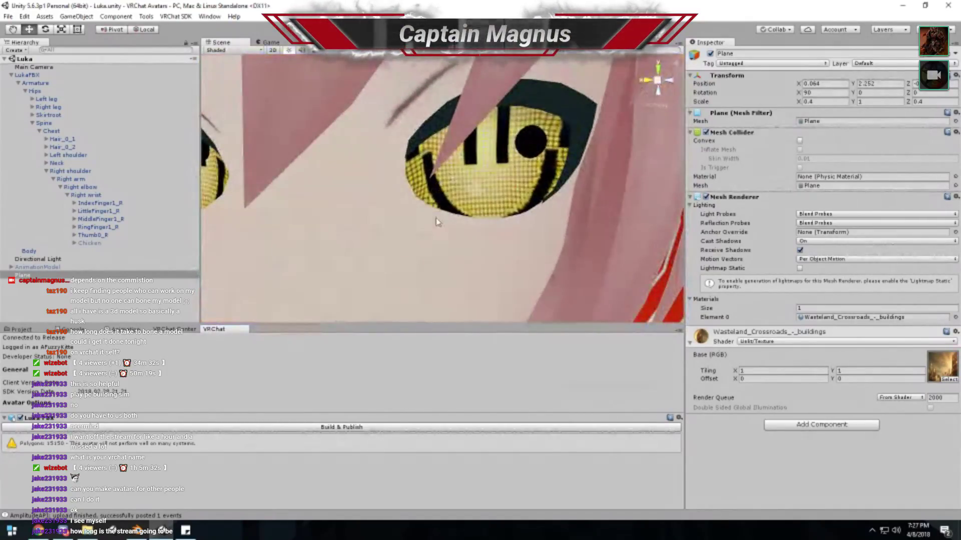
mouse_move(436, 218)
middle_mouse_down()
mouse_move(425, 212)
mouse_move(433, 218)
middle_mouse_up()
key("f")
scroll(449, 217, "up", 4)
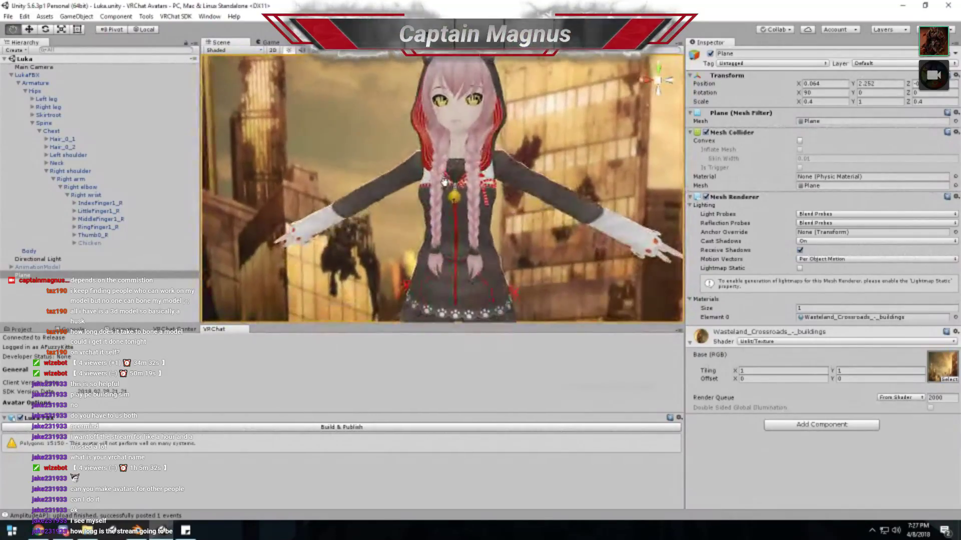
scroll(460, 204, "up", 5)
- Select the avatar's body mesh and expand the settings of its F_VITA_LUK106_OTHER material
left_click(462, 205)
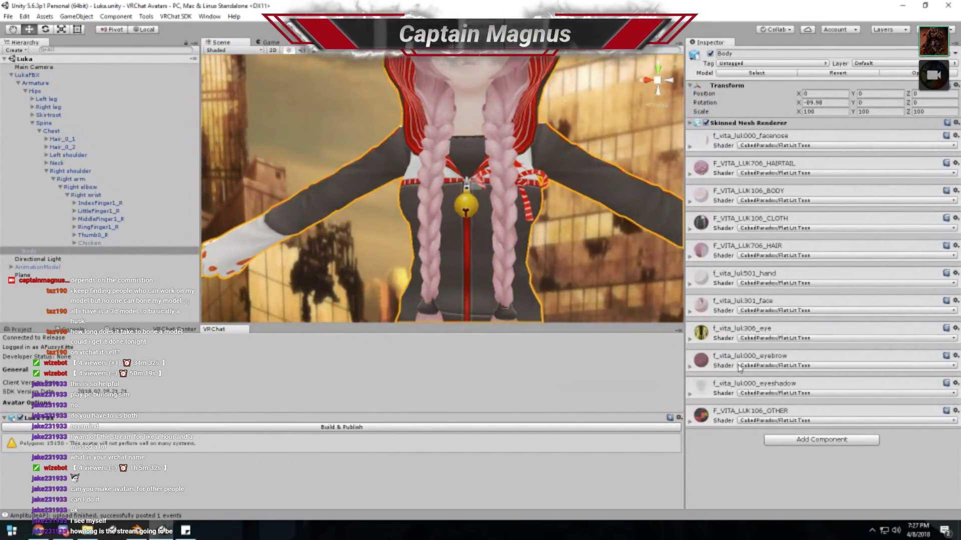
left_click(749, 420)
left_click(732, 418)
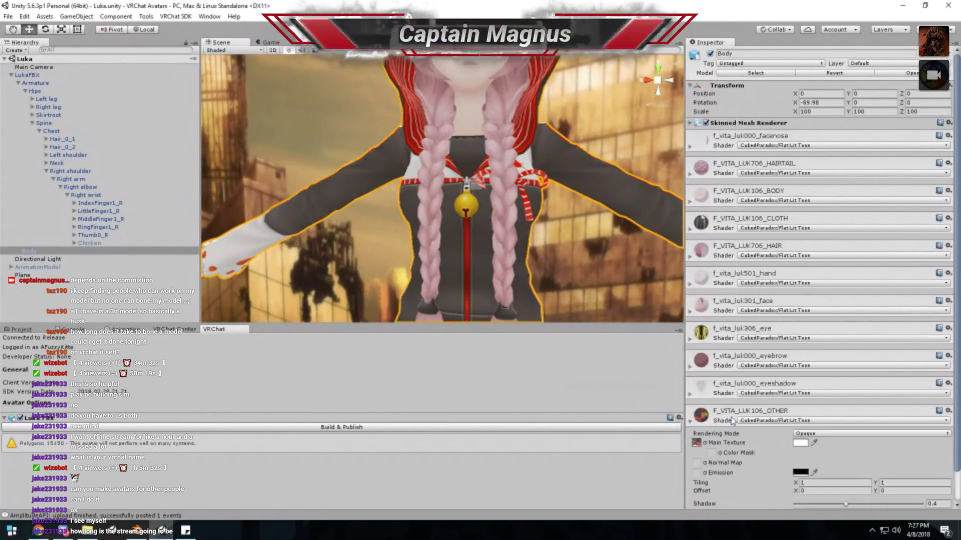
- Try the brown-and-black f_vita_s clothing texture as the F_VITA_LUK106_OTHER material's main texture and check the hood and chest
left_click(704, 445)
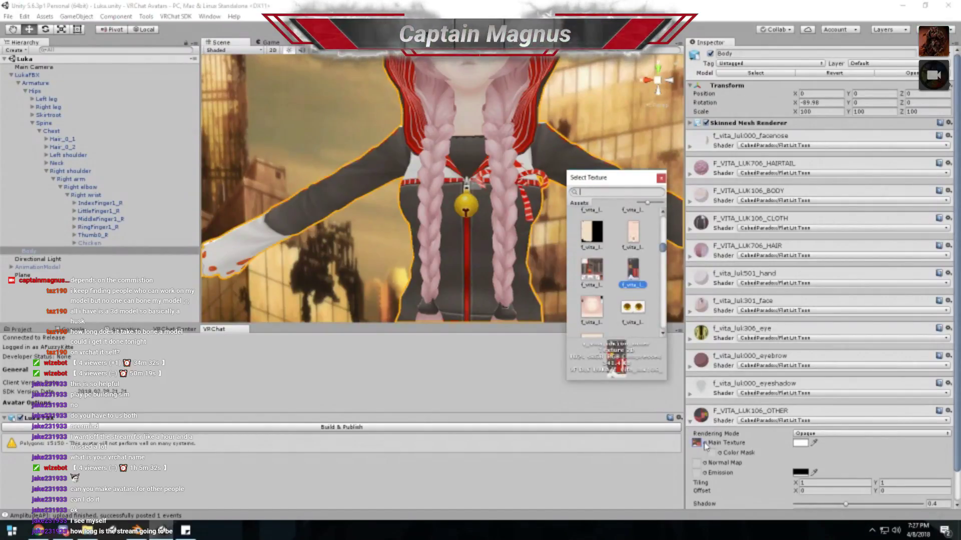
scroll(612, 272, "down", 2)
scroll(614, 273, "down", 4)
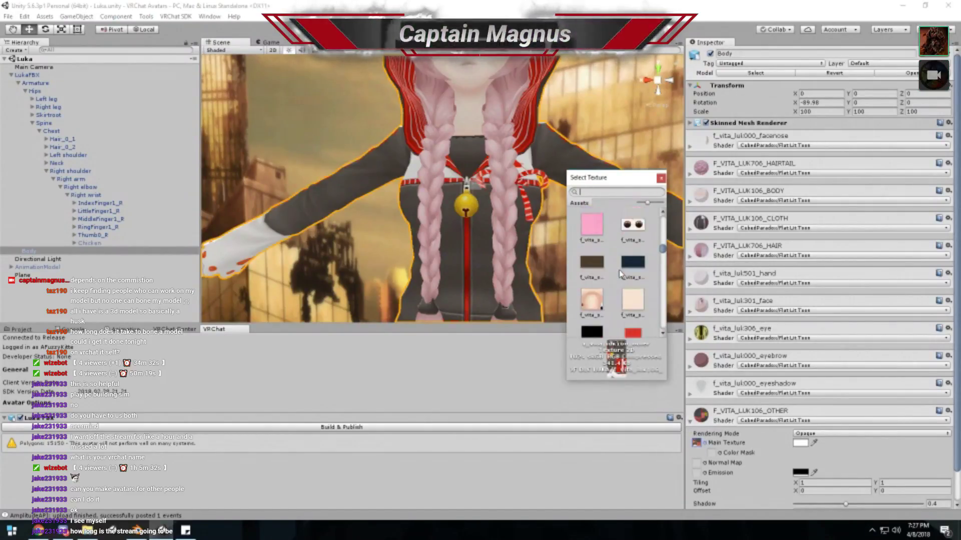
scroll(621, 272, "up", 1)
left_click(591, 262)
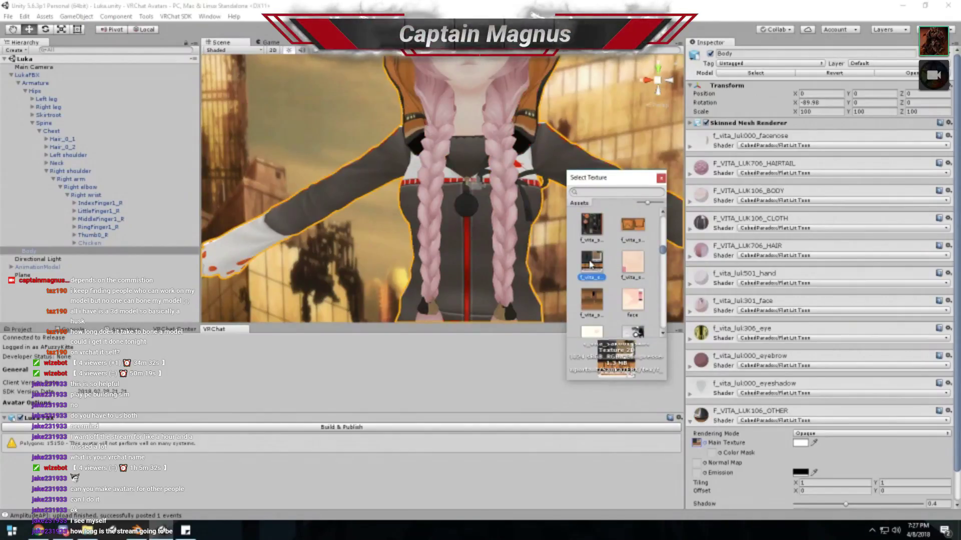
left_click(481, 229)
middle_click_drag(481, 196, 489, 214)
mouse_move(485, 253)
middle_mouse_down()
mouse_move(486, 213)
mouse_move(476, 257)
middle_mouse_up()
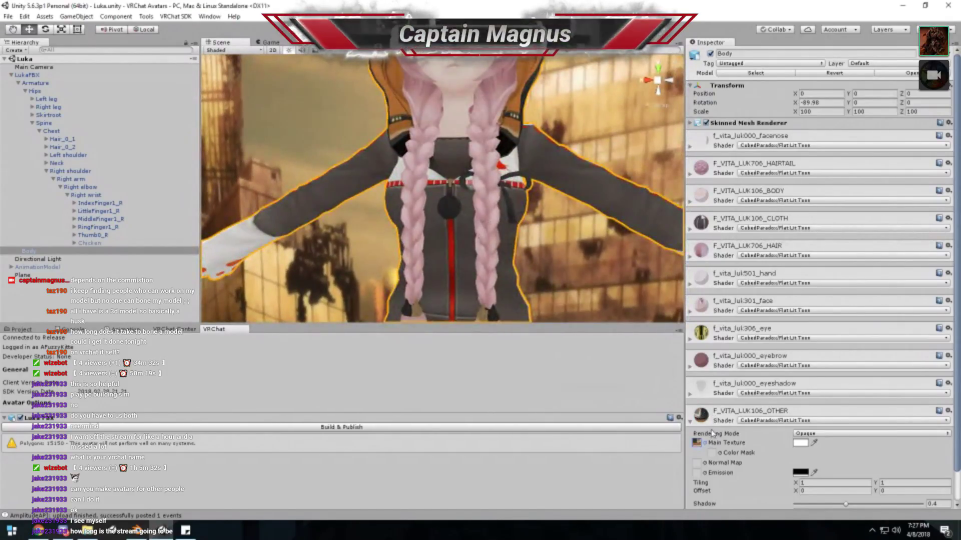
- Set the F_VITA_LUK106_OTHER material's main texture to the dark f_vita_s texture and check the hood and ears
left_click(704, 443)
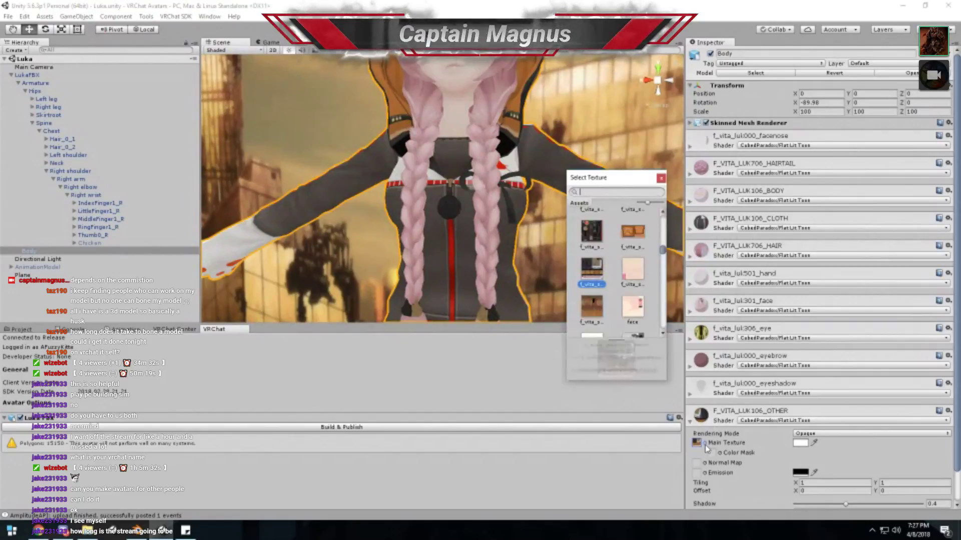
double_click(589, 233)
middle_click_drag(477, 245, 470, 290)
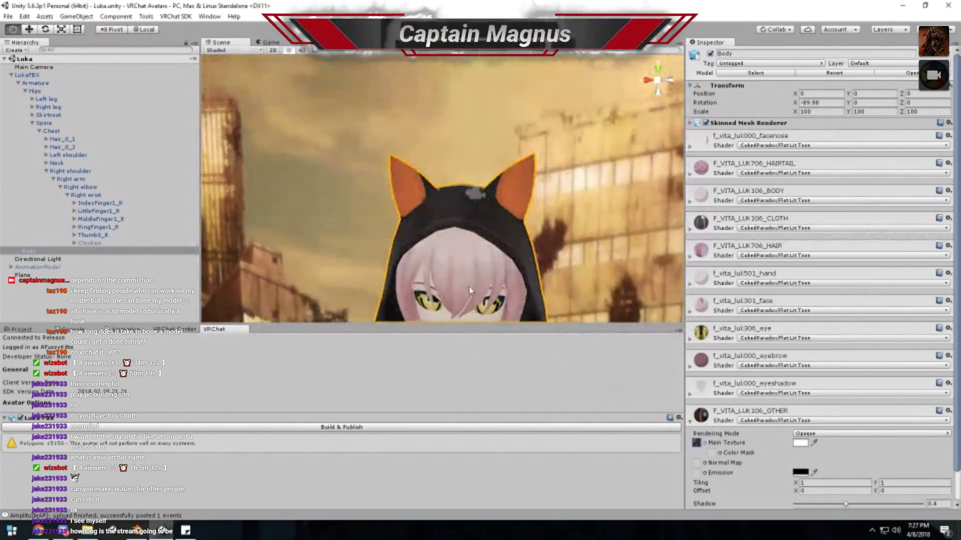
middle_click_drag(417, 185, 383, 114)
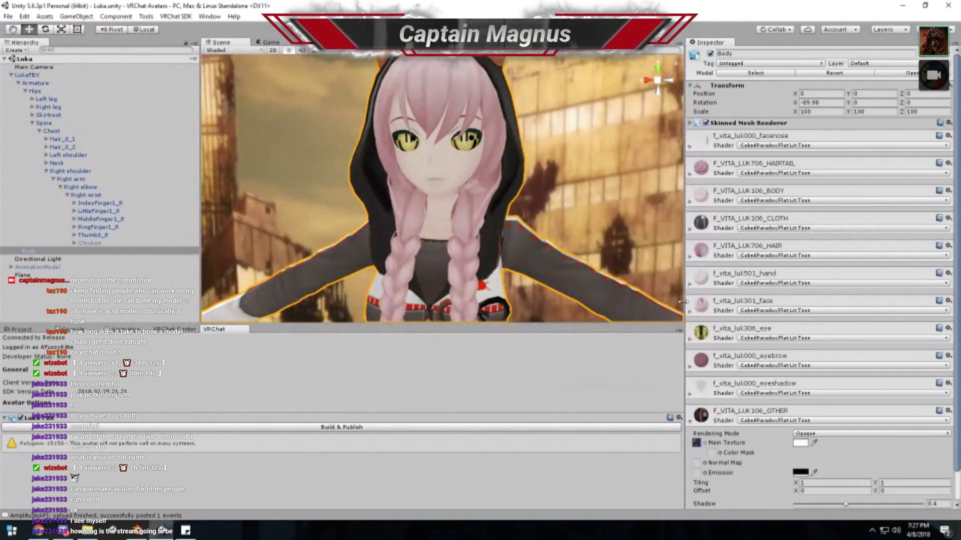
- Set the F_VITA_LUK106_CLOTH material's main texture to the khaki-and-black f_vita_s texture, trying the dark one along the way
left_click(709, 226)
left_click(704, 250)
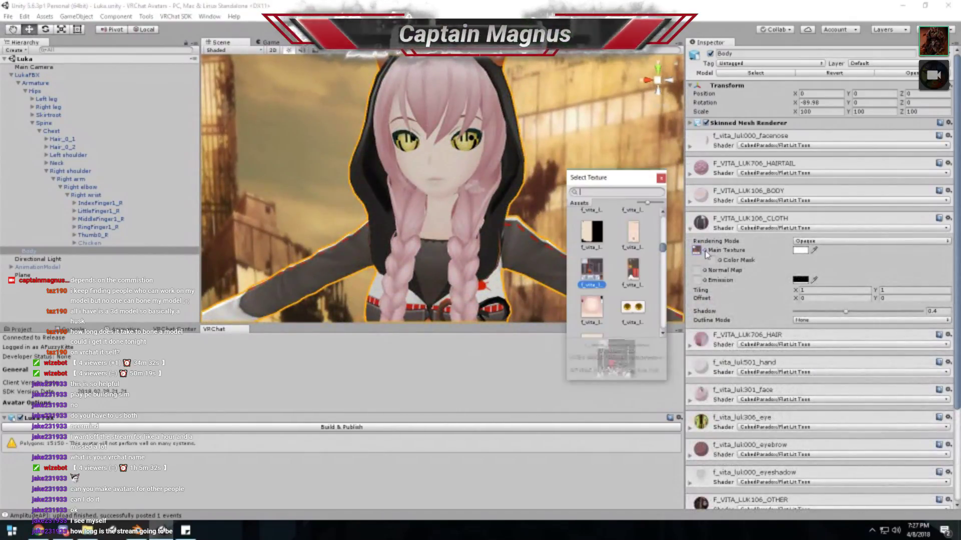
left_click(592, 280)
scroll(597, 286, "down", 5)
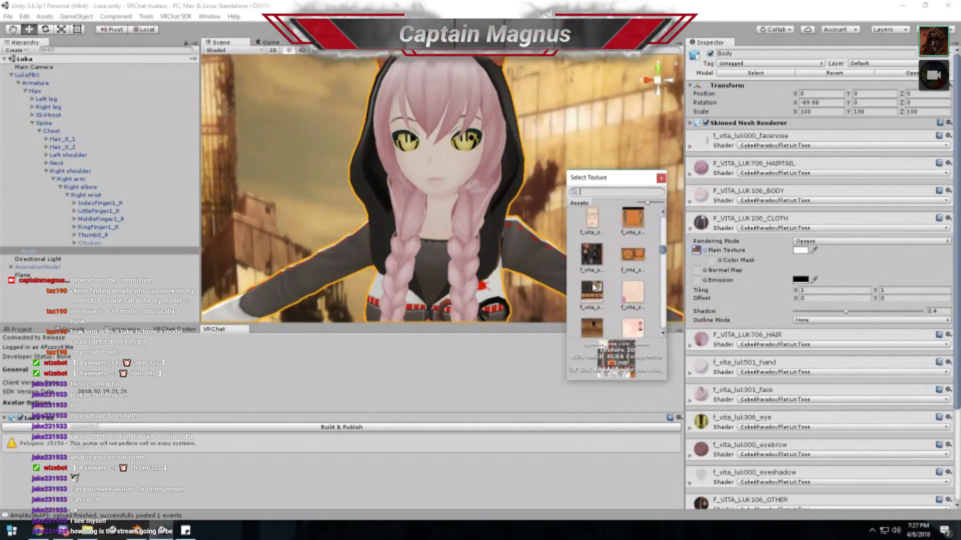
left_click(594, 256)
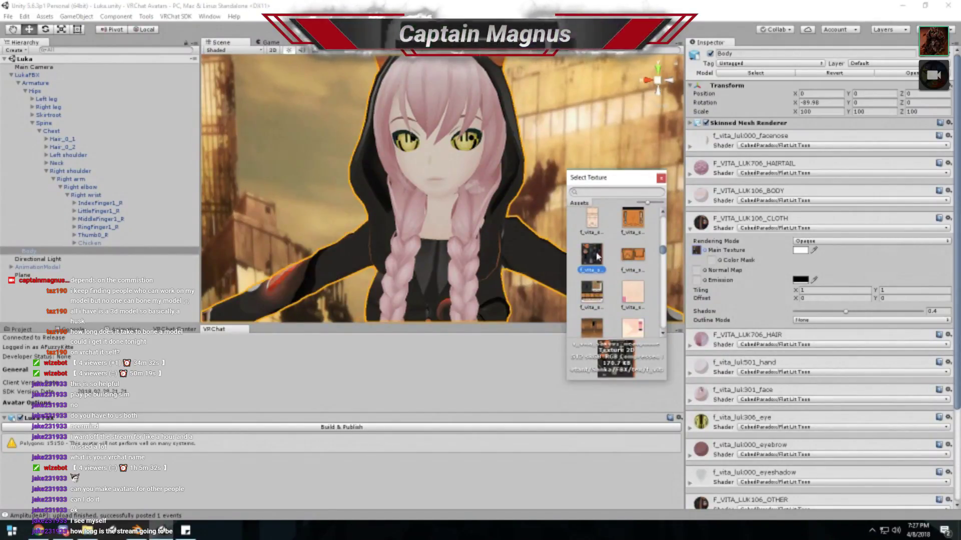
left_click(592, 291)
- Examine the retextured outfit on the avatar's torso, arms and shorts from the front
middle_click_drag(453, 232, 431, 133)
scroll(422, 85, "down", 6)
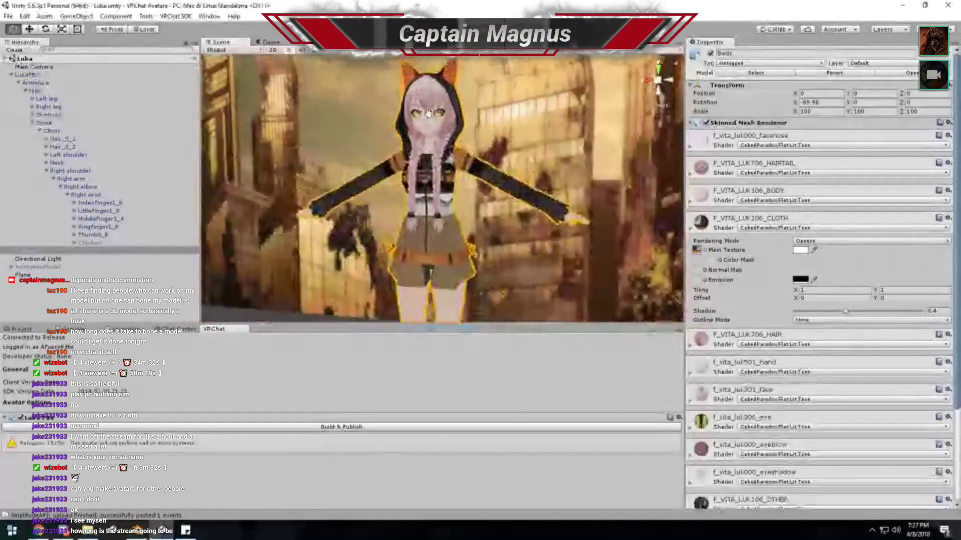
scroll(431, 133, "up", 4)
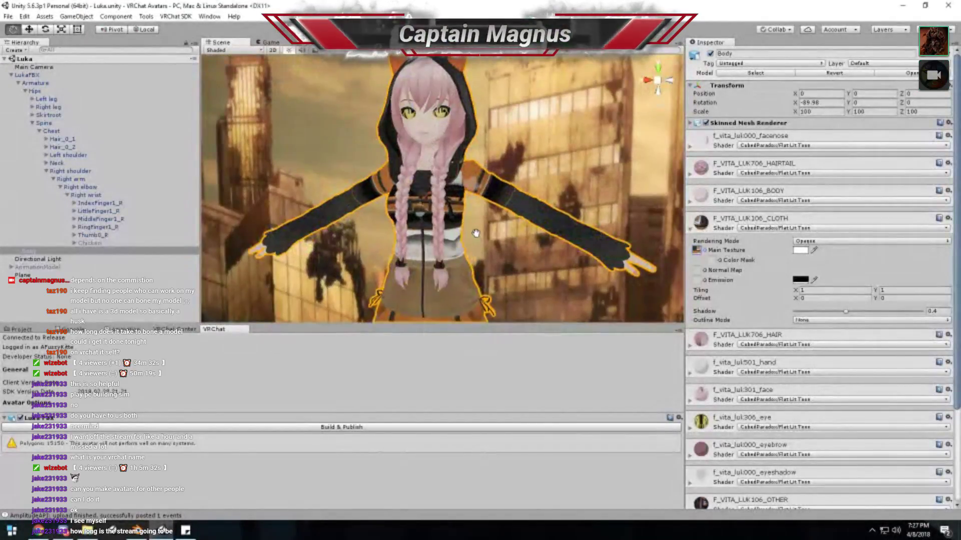
scroll(478, 238, "up", 5)
middle_click_drag(478, 238, 406, 126)
left_click_drag(406, 126, 503, 262, "alt")
middle_click_drag(502, 262, 504, 290)
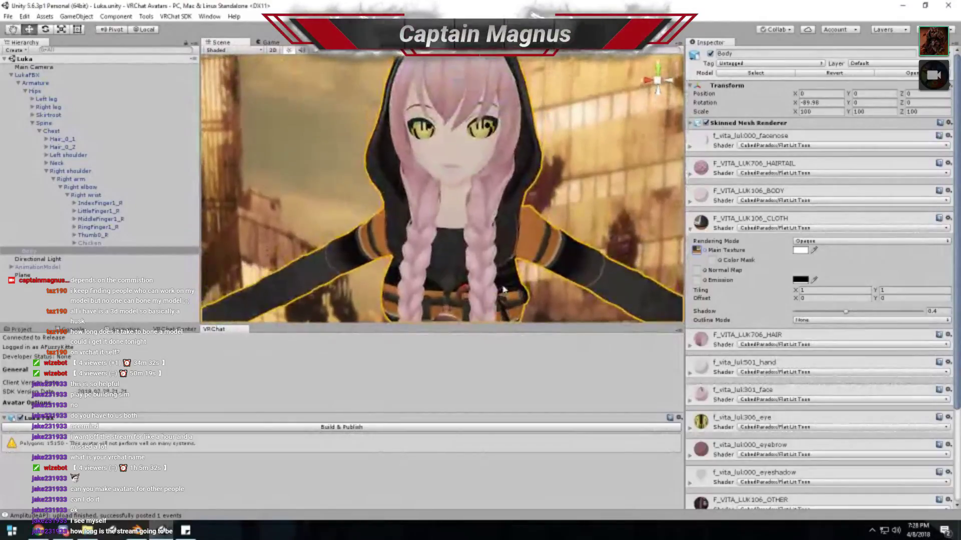
- Collapse the settings of the F_VITA_LUK106_CLOTH and F_VITA_LUK106_OTHER materials
left_click(721, 220)
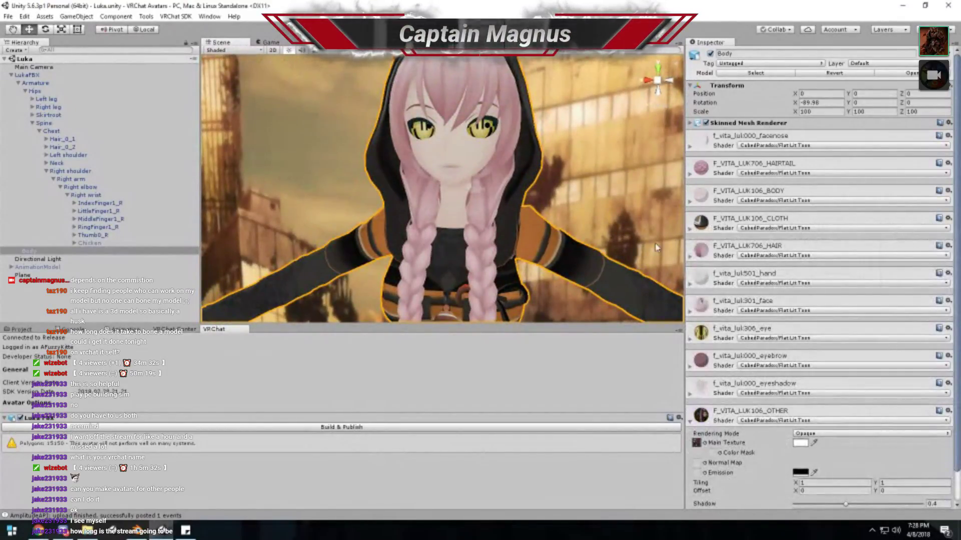
middle_click_drag(547, 215, 541, 299)
scroll(540, 298, "down", 5)
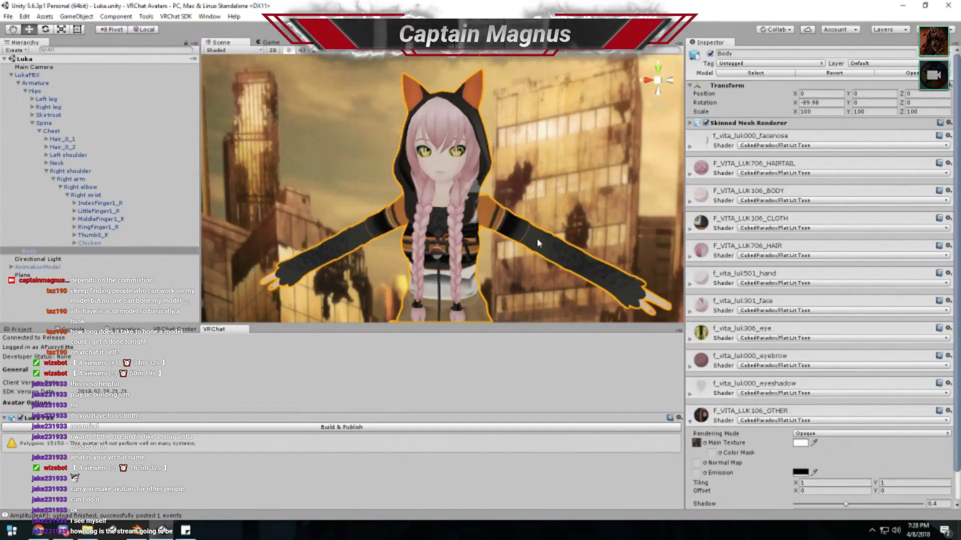
left_click(718, 419)
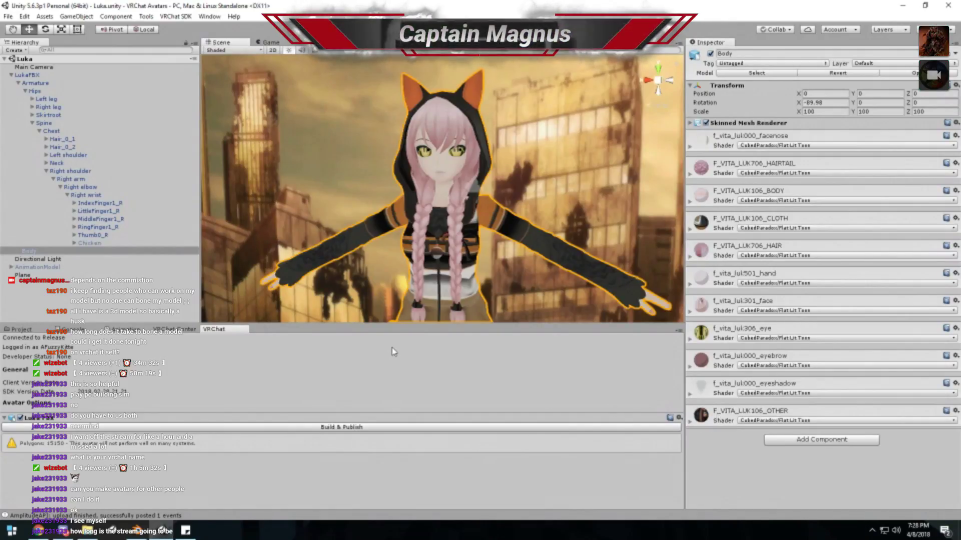
left_click(714, 413)
left_click(715, 412)
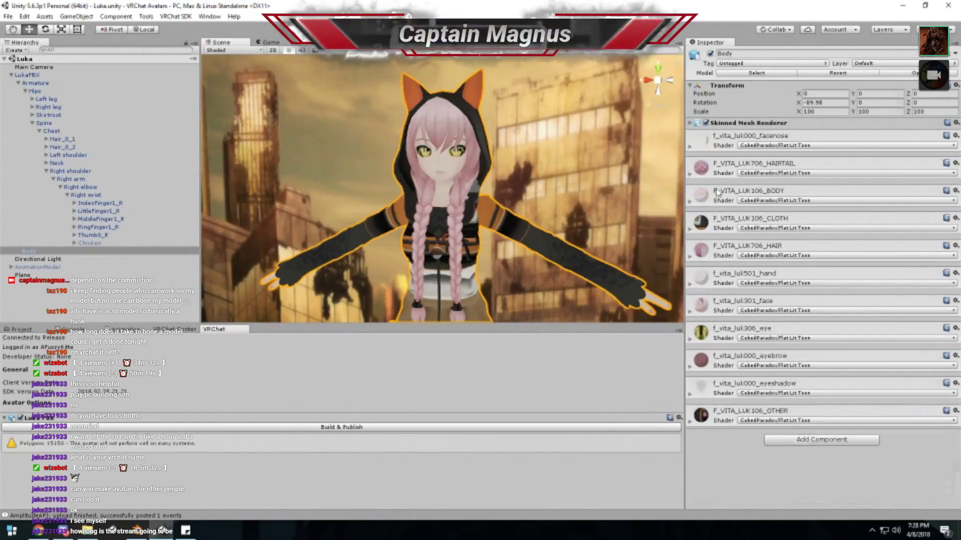
- Apply the light blue f_vita_s hair texture as the F_VITA_LUK706_HAIRTAIL material's main texture
scroll(520, 135, "up", 5)
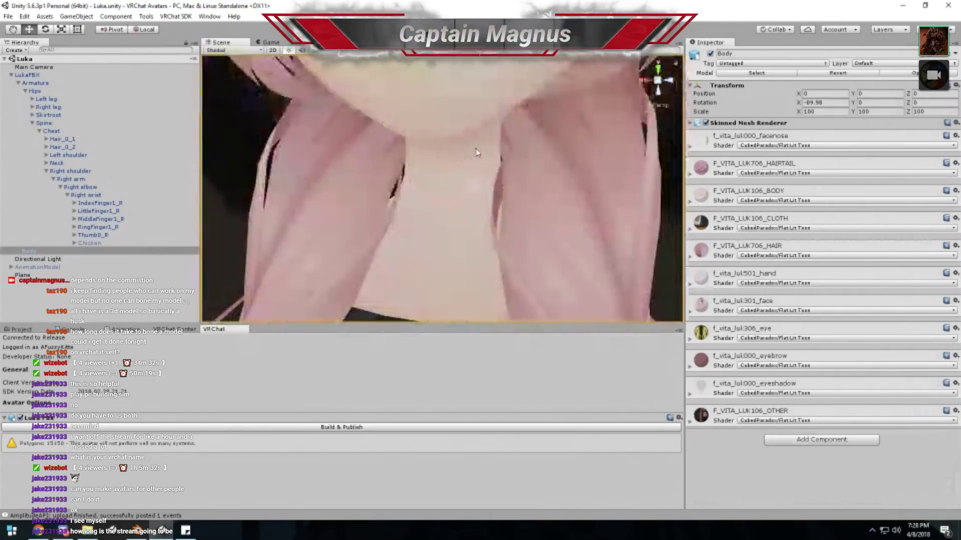
scroll(476, 150, "down", 4)
scroll(475, 152, "up", 3)
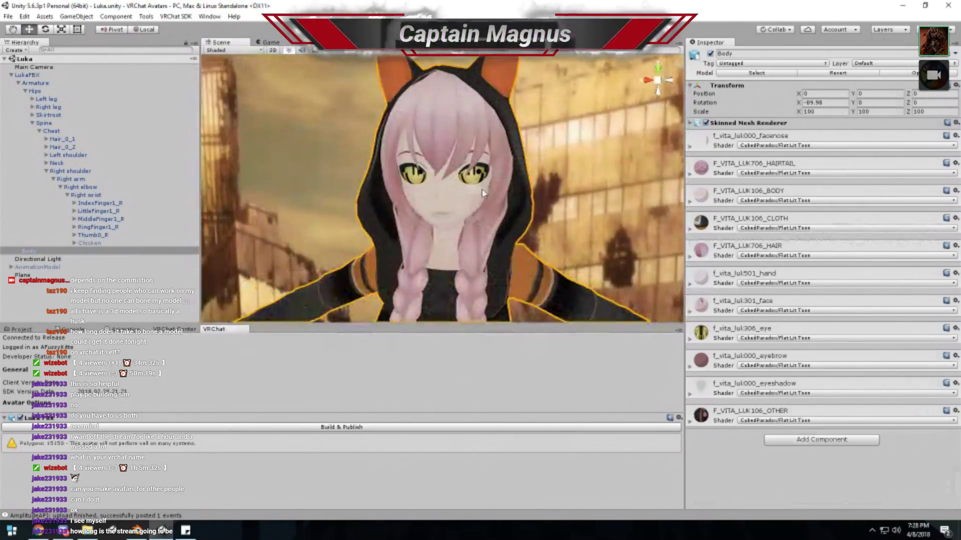
middle_click_drag(483, 194, 464, 65)
middle_click_drag(451, 265, 473, 441)
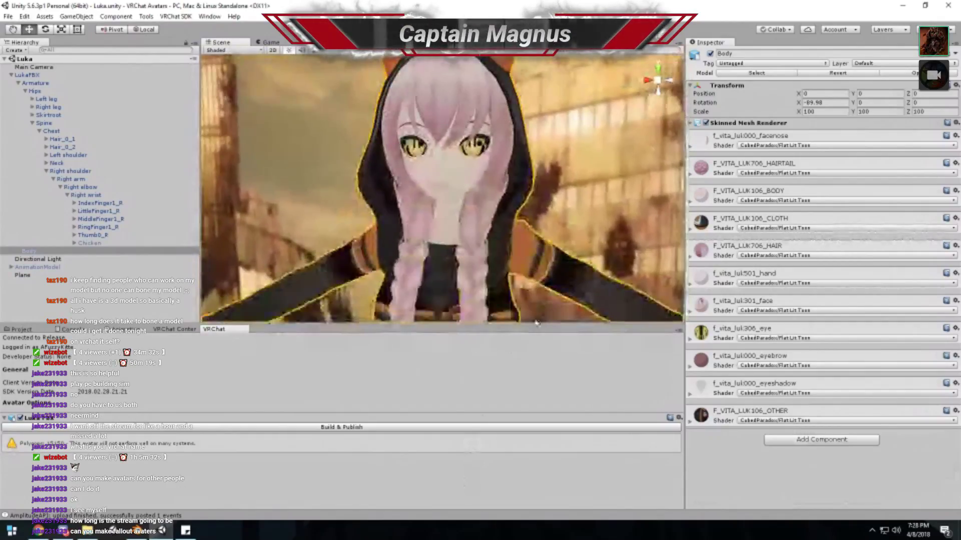
left_click(720, 163)
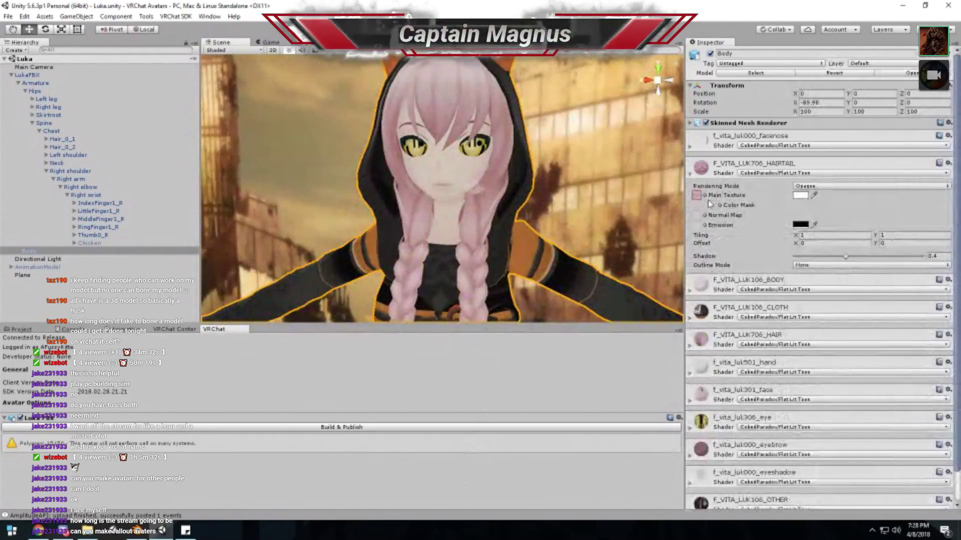
left_click(706, 196)
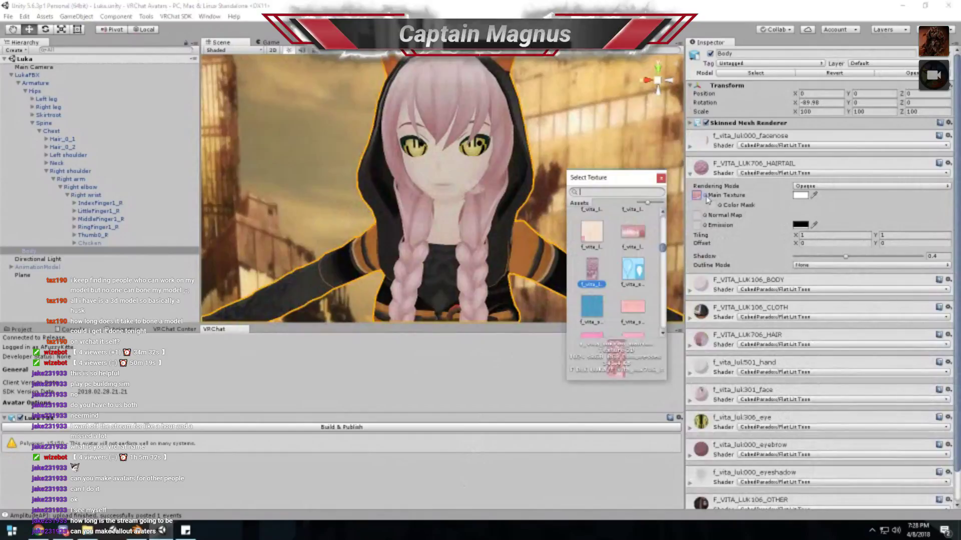
left_click(633, 271)
scroll(638, 270, "down", 4)
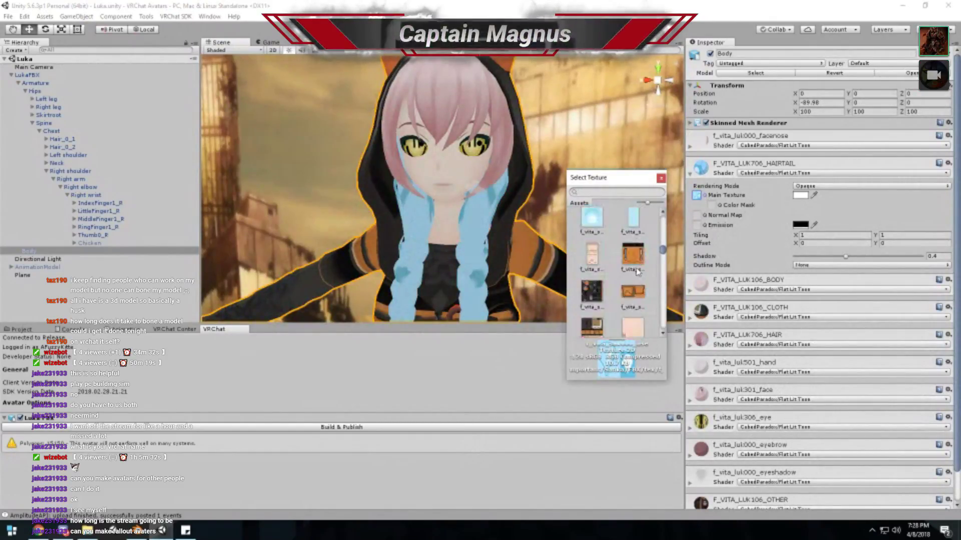
- Search the textures for "hair" and apply the blue-purple hair texture to the braids, trying the lavender one along the way
type("han")
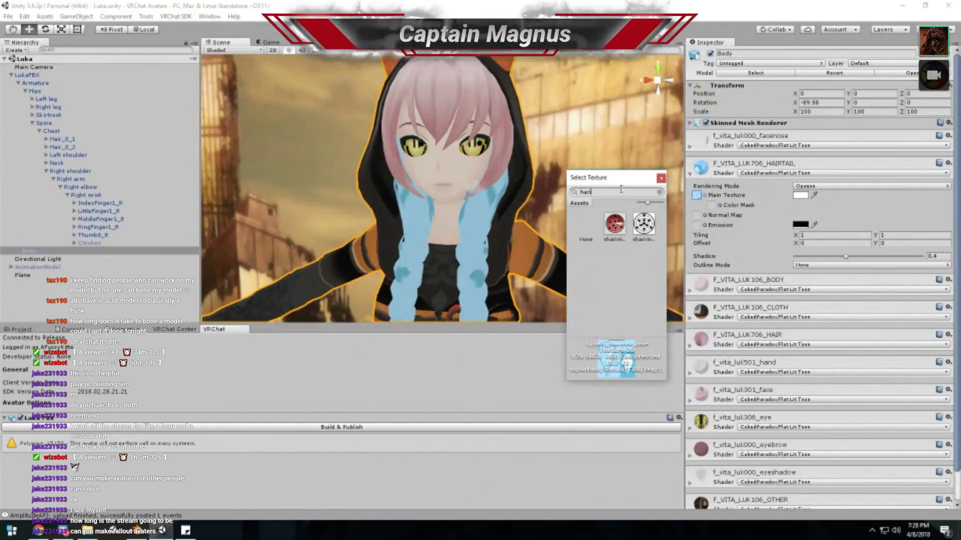
key("BackSpace")
type("r")
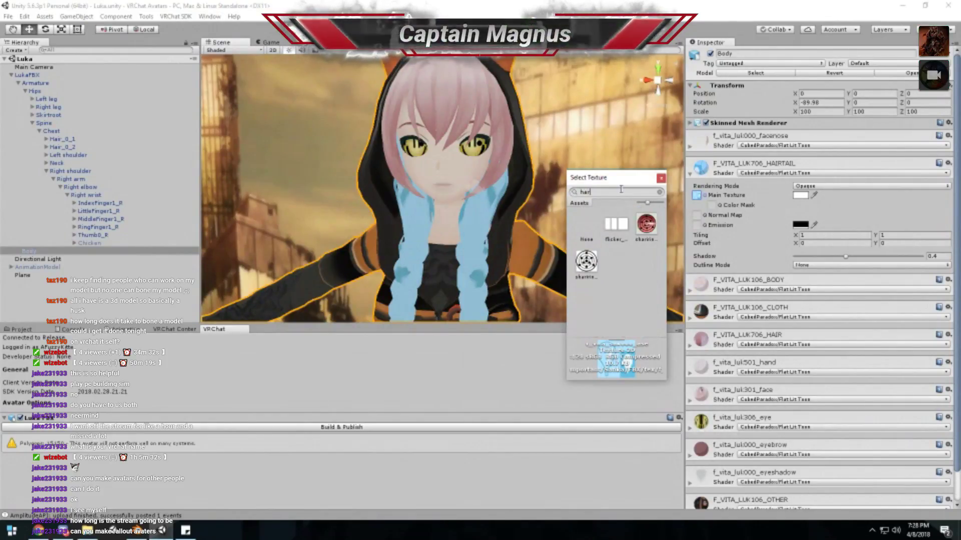
key("BackSpace")
type("i")
scroll(609, 235, "down", 3)
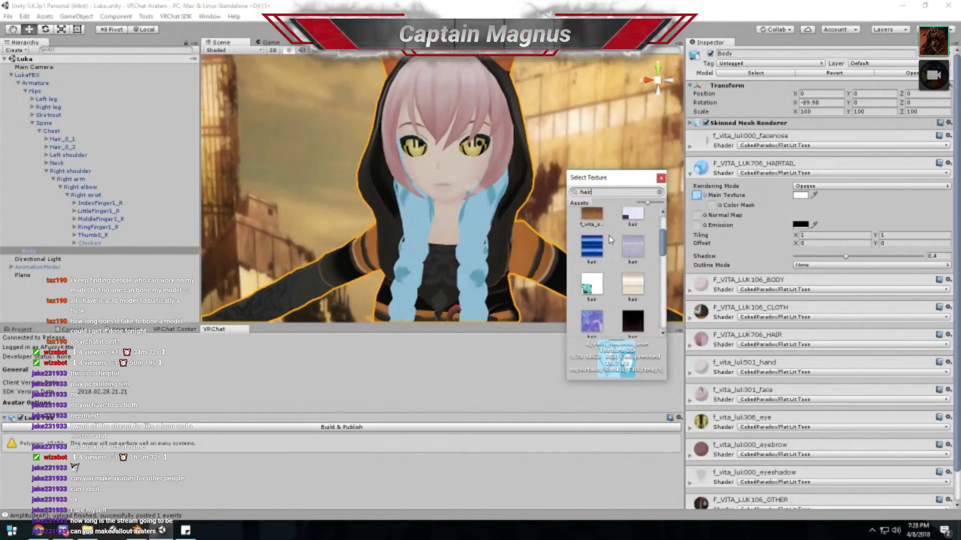
left_click(631, 250)
scroll(631, 249, "down", 2)
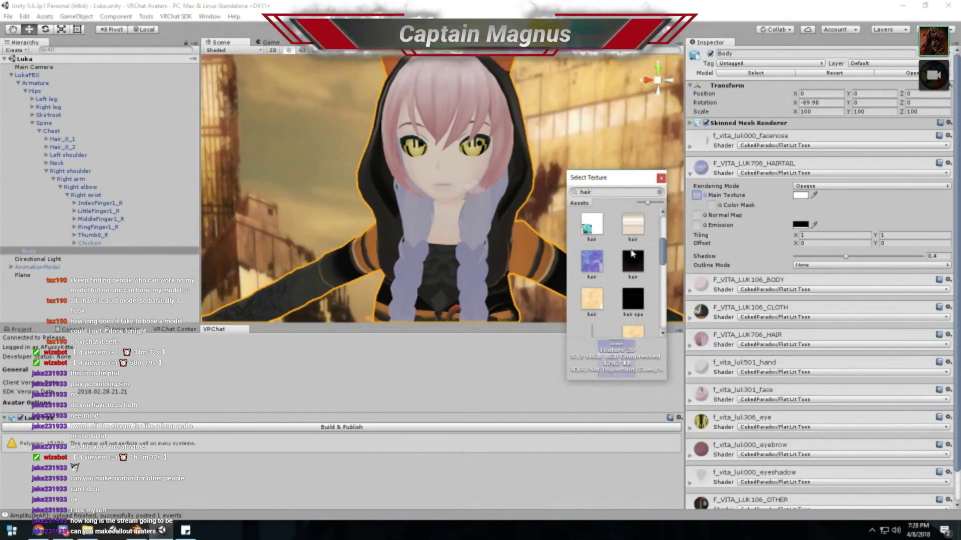
left_click(592, 259)
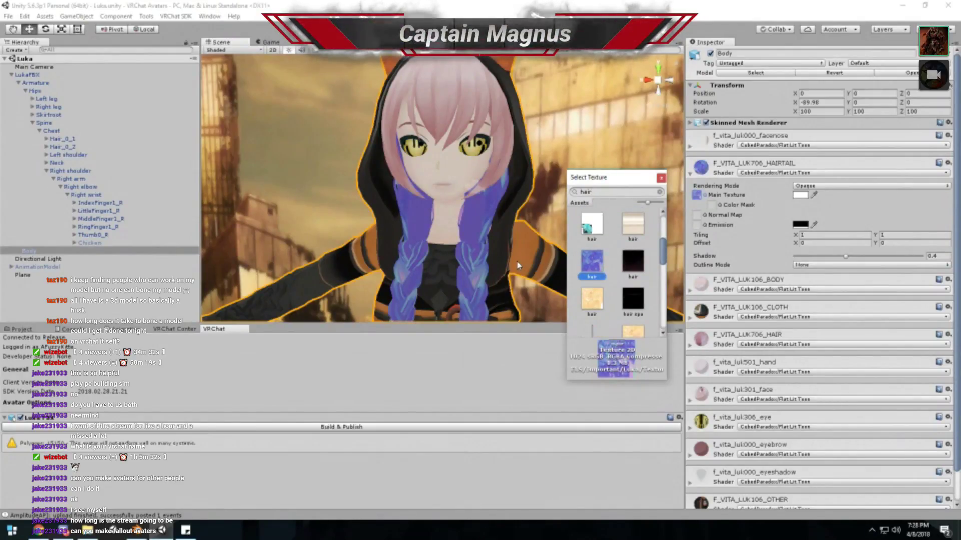
- Search the textures for "hair" and try the dark blue-pink texture and the lavender hair2 texture on the F_VITA_LUK706_HAIR material
left_click(661, 178)
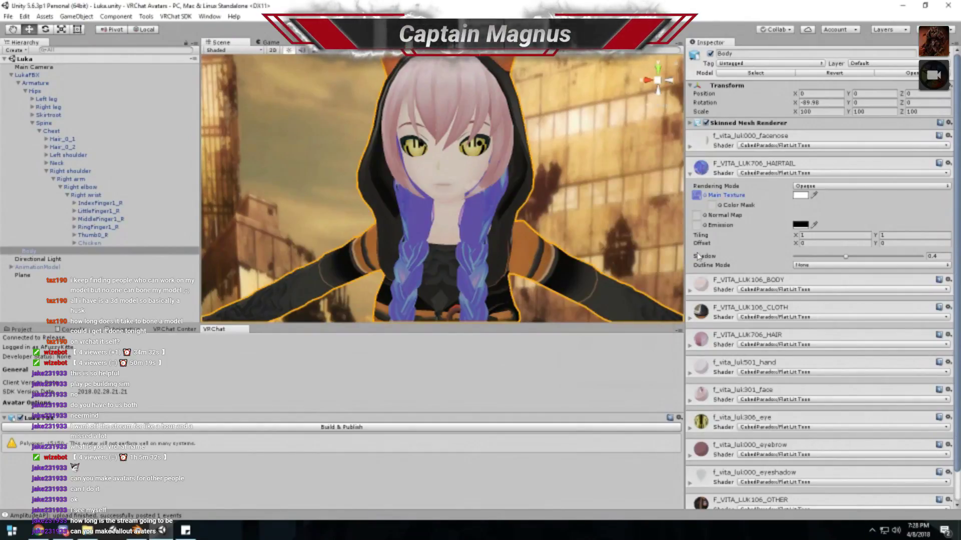
left_click(728, 344)
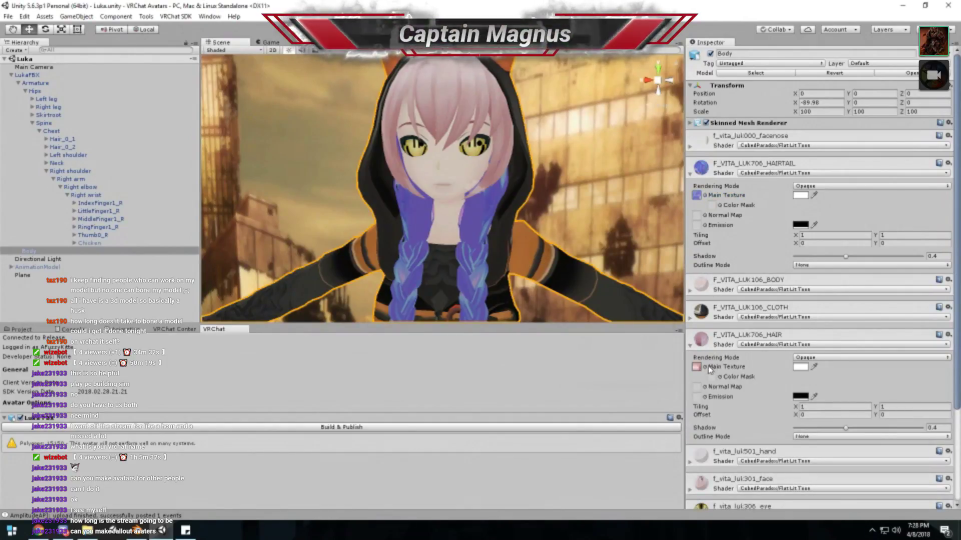
left_click(705, 367)
scroll(620, 288, "down", 5)
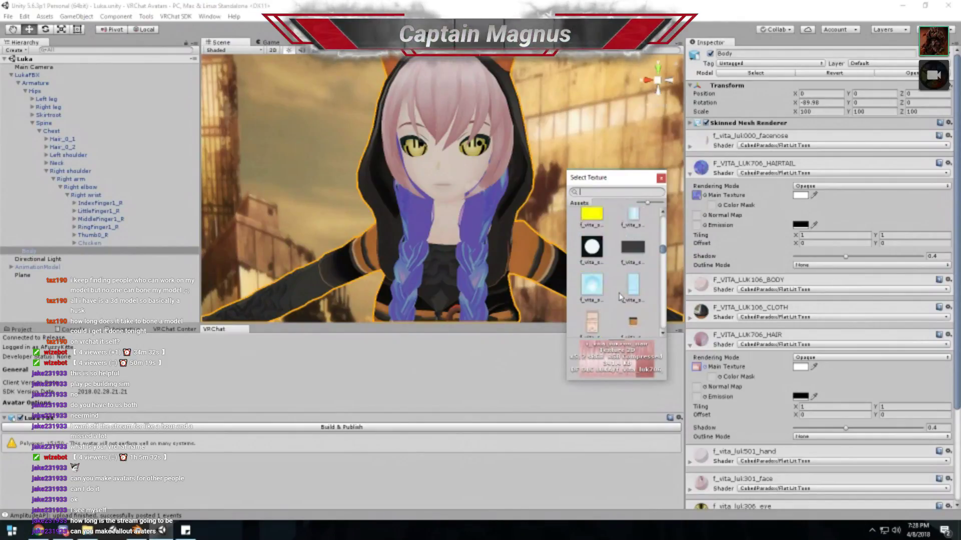
type("hair")
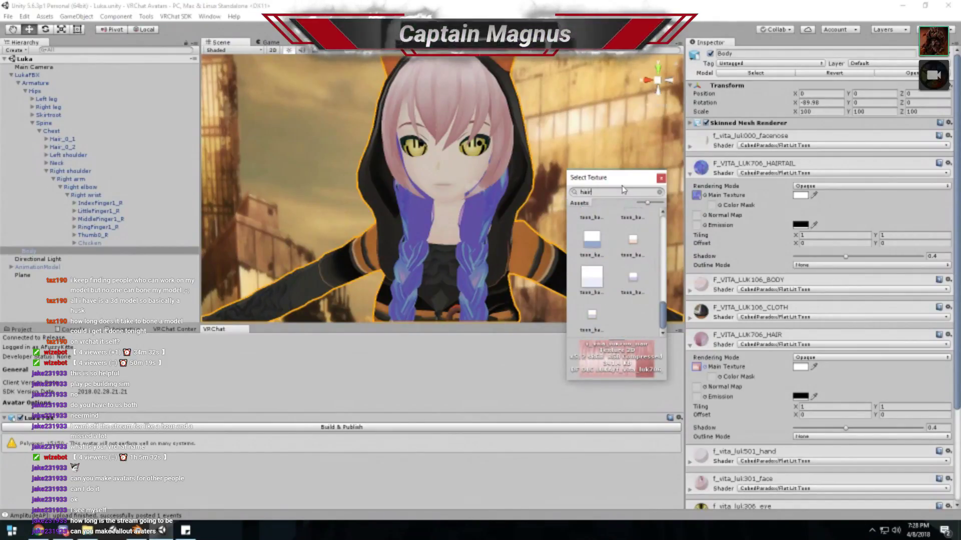
scroll(609, 250, "down", 1)
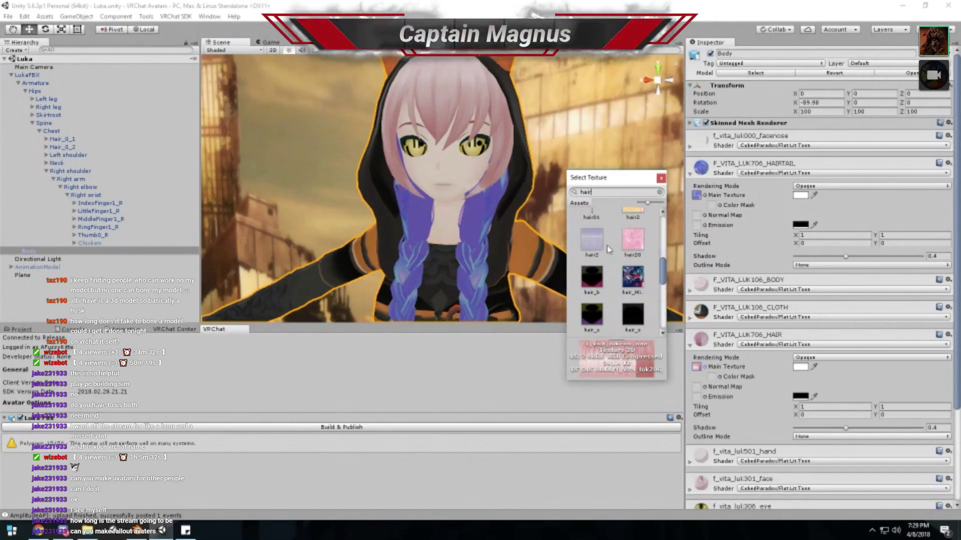
left_click(643, 278)
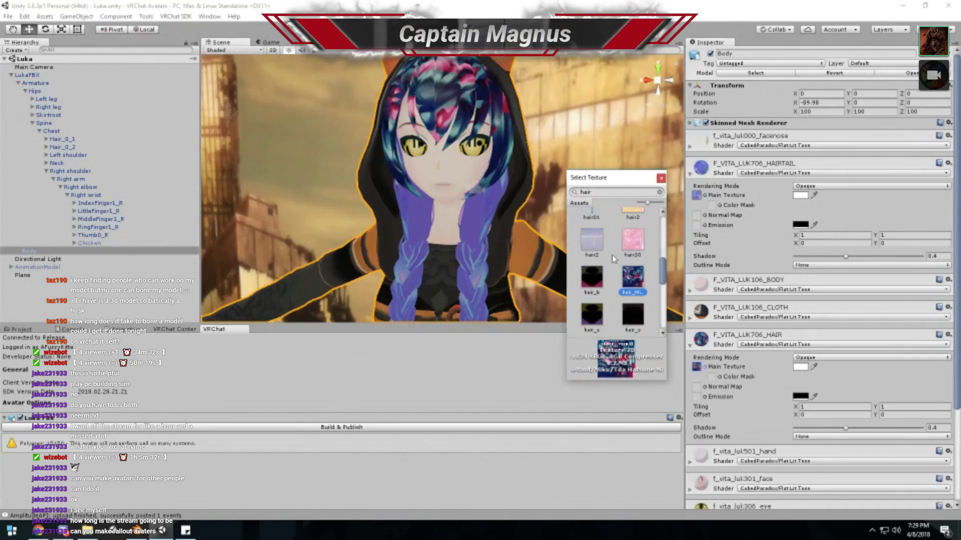
left_click(602, 241)
scroll(603, 241, "up", 1)
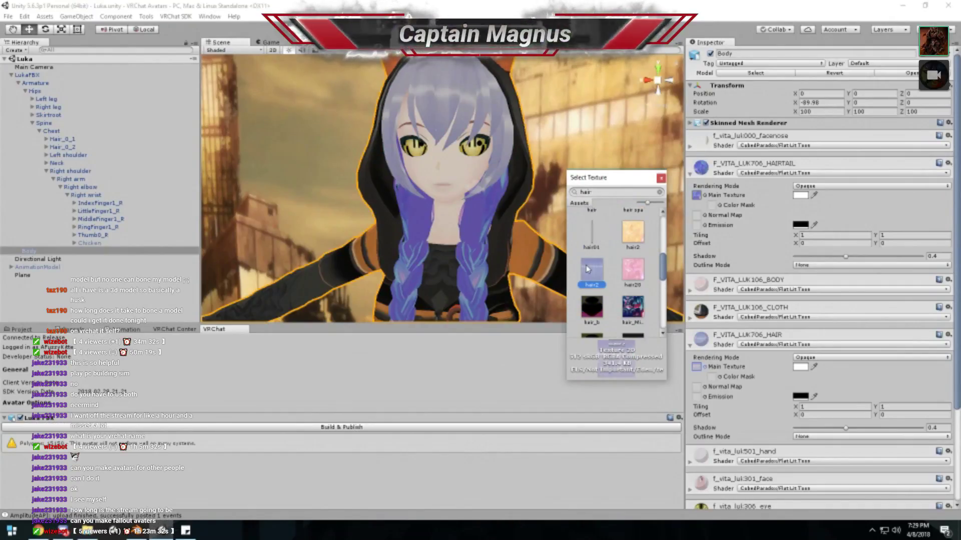
- Search for "hair2" and apply the blonde hair2 texture as the F_VITA_LUK706_HAIRTAIL material's main texture
left_click(705, 195)
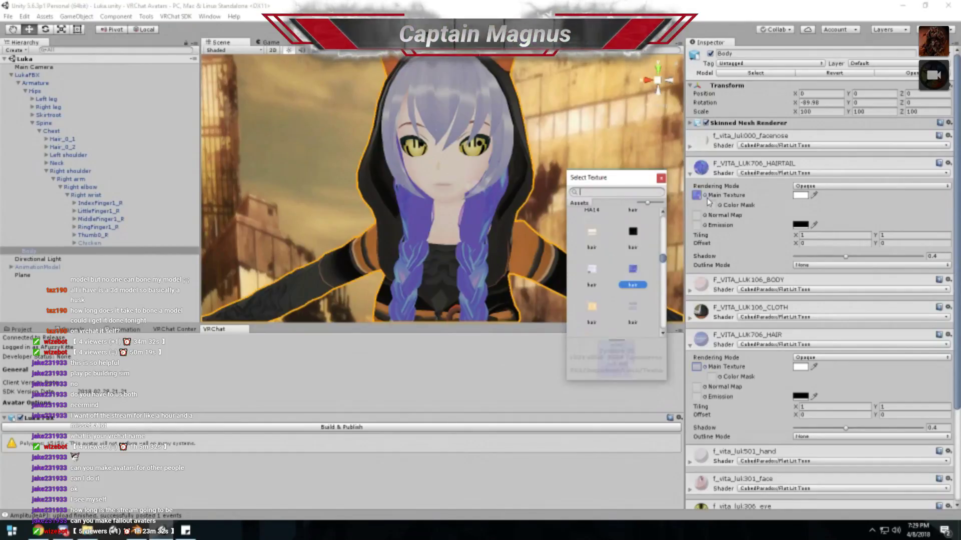
type("hair2")
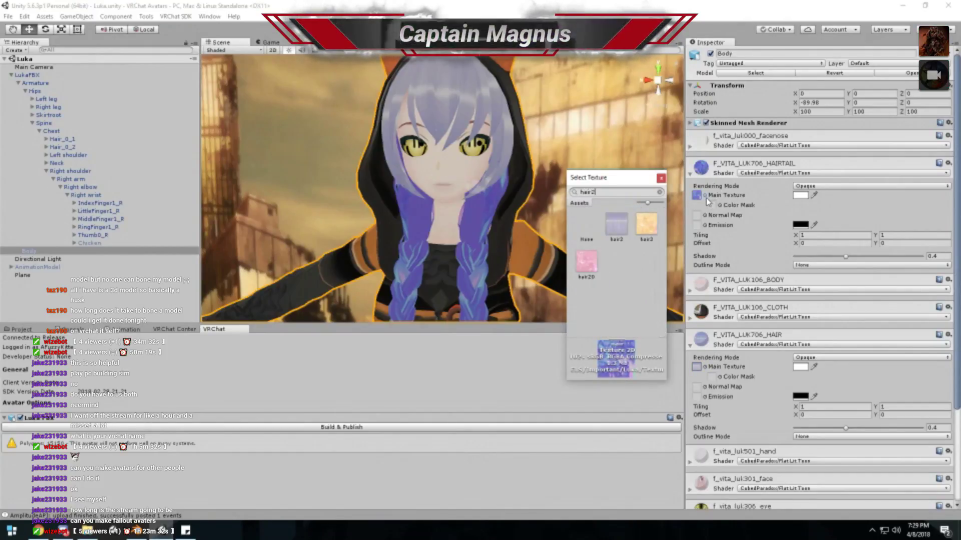
left_click(624, 223)
left_click(637, 228)
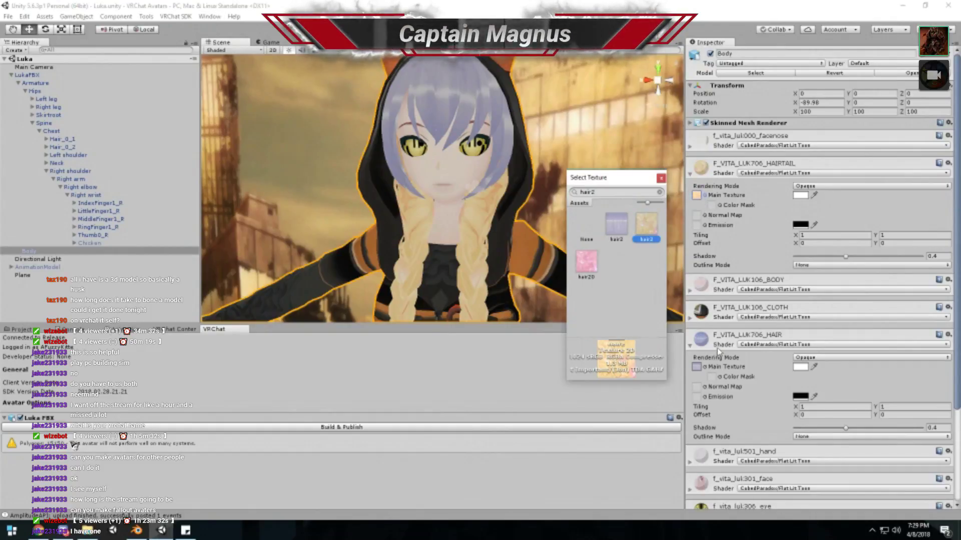
- Apply the same blonde hair2 texture as the F_VITA_LUK706_HAIR material's main texture
left_click(705, 367)
left_click(590, 307)
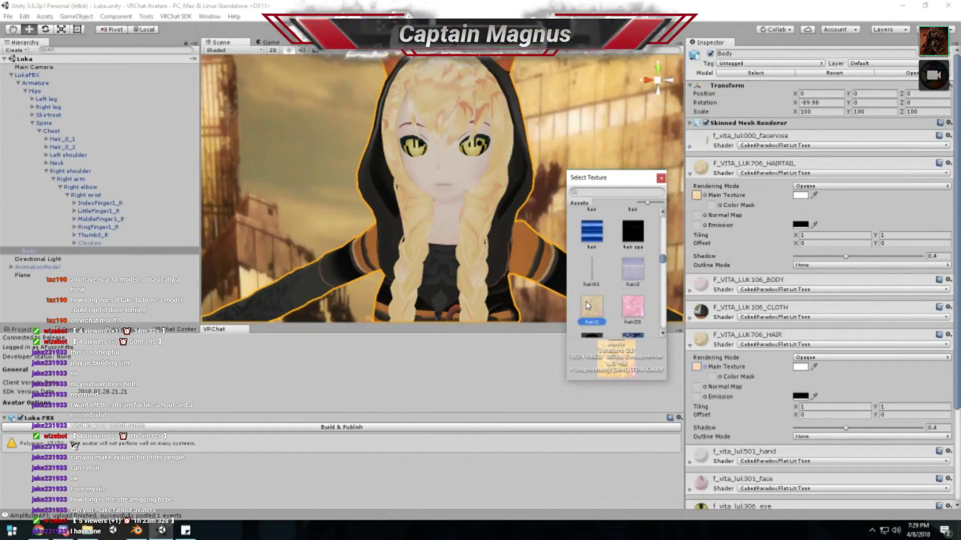
left_click(661, 180)
- Deselect the avatar's body and examine the blonde hair and braids from the front, both close up and from farther away
left_click(600, 194)
middle_click_drag(511, 215, 499, 218)
key("w")
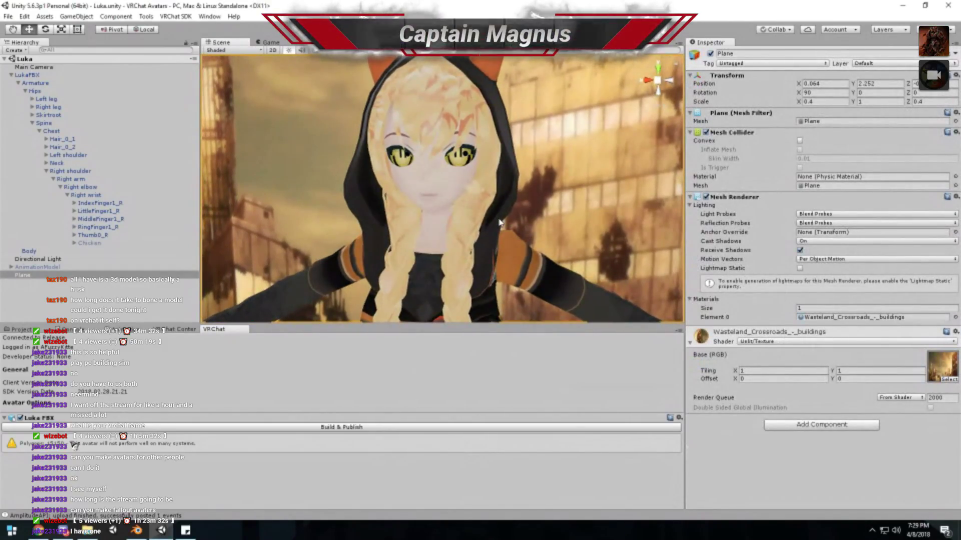
scroll(506, 220, "up", 2)
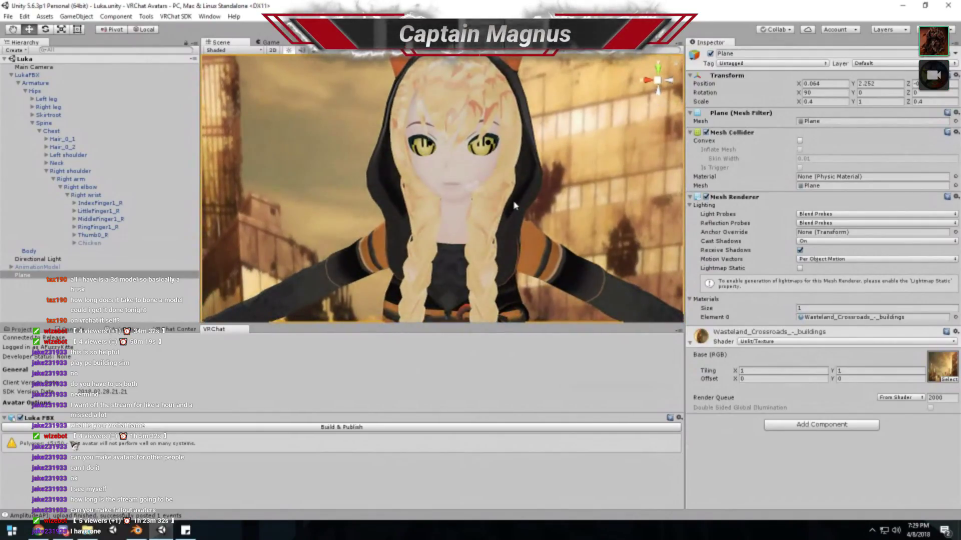
scroll(473, 194, "down", 3)
scroll(468, 198, "up", 2)
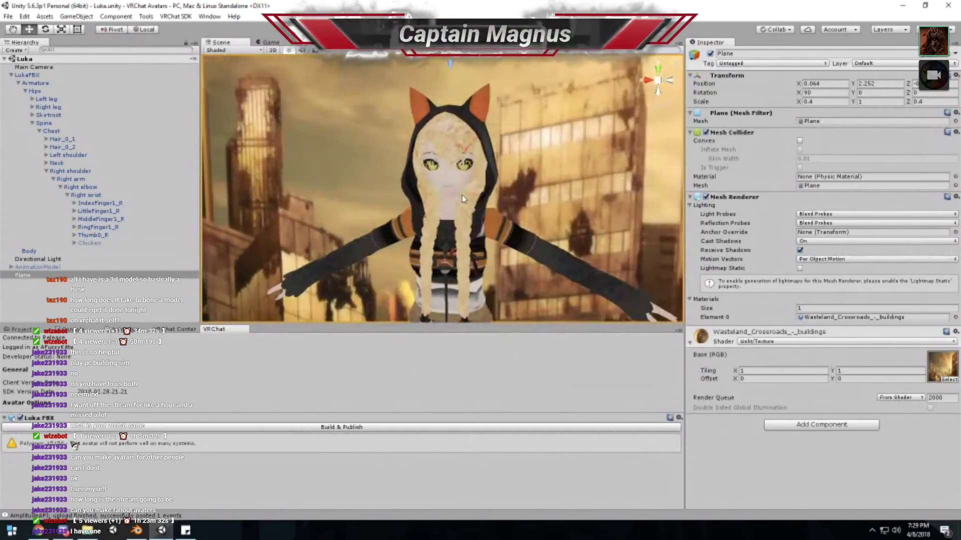
scroll(491, 195, "up", 3)
scroll(505, 193, "down", 3)
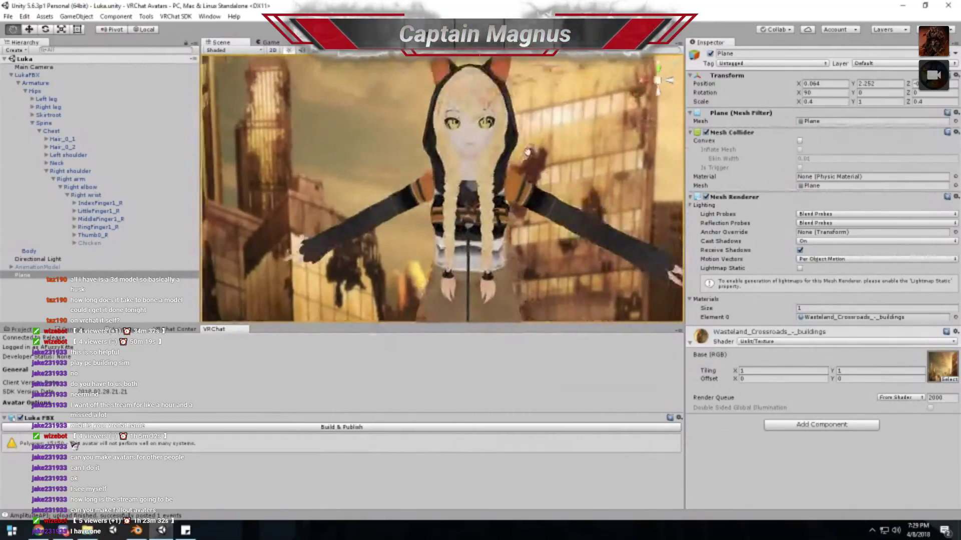
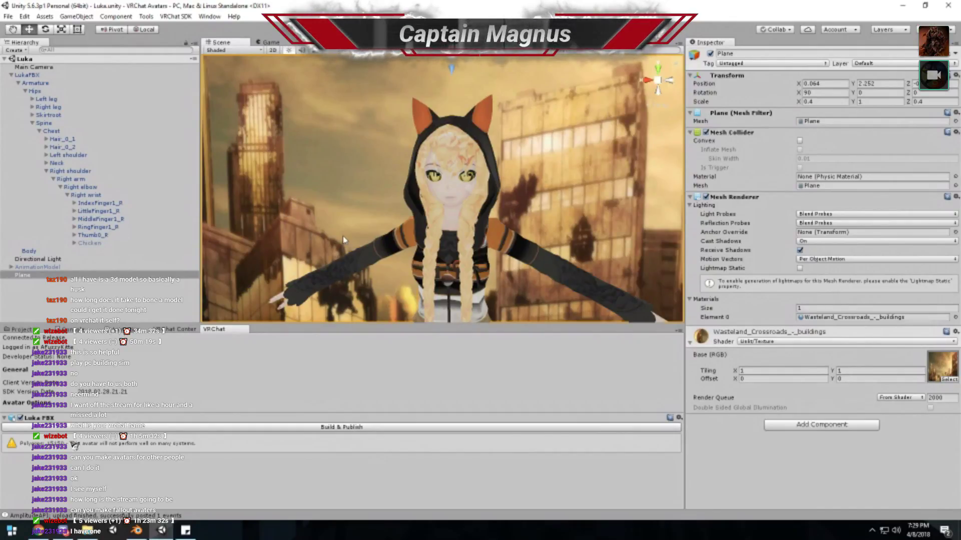
- Select the LukaFBX avatar root and examine the avatar against the wasteland backdrop
scroll(344, 221, "down", 6)
scroll(360, 190, "up", 3)
left_click(436, 177)
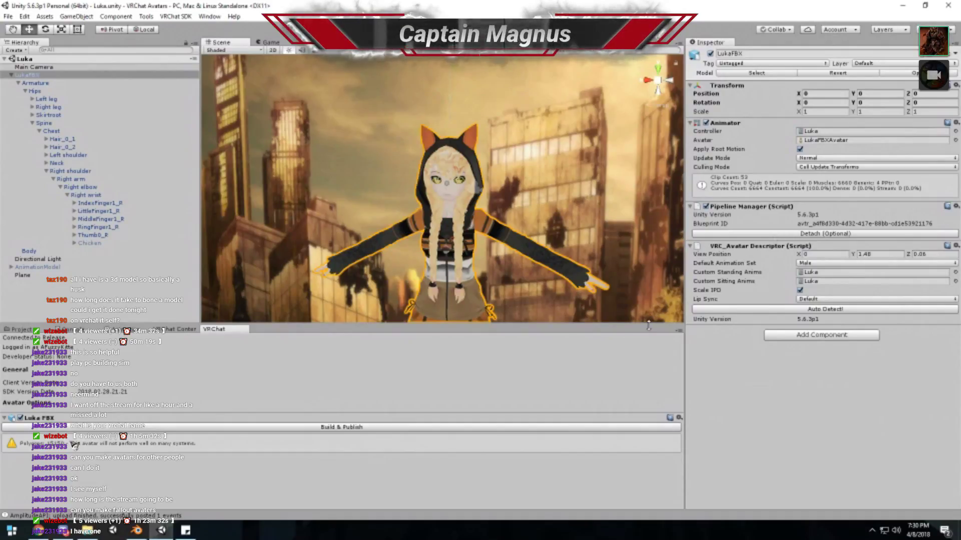
mouse_move(421, 237)
middle_mouse_down()
mouse_move(461, 207)
mouse_move(411, 243)
middle_mouse_up()
left_click(19, 75)
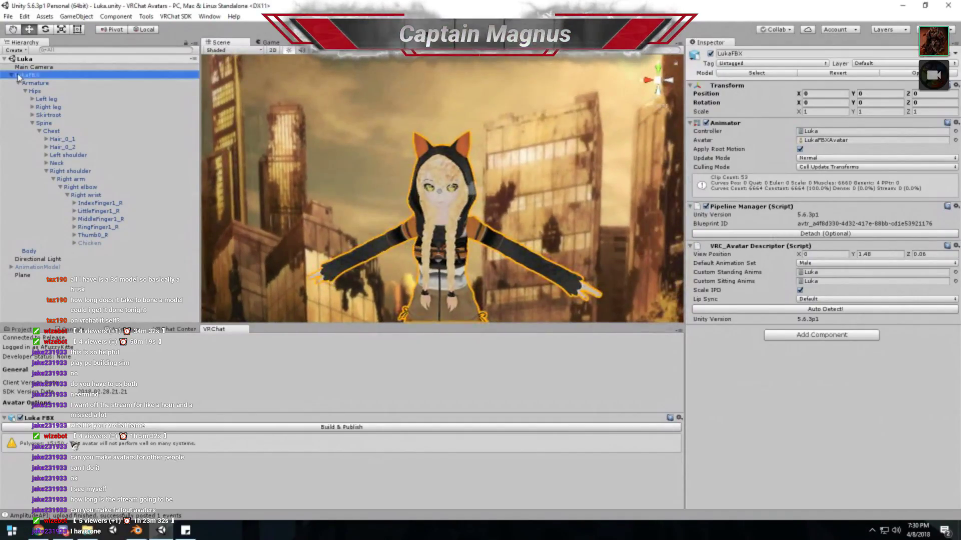
left_click(440, 217)
left_click(440, 217)
left_click(440, 217)
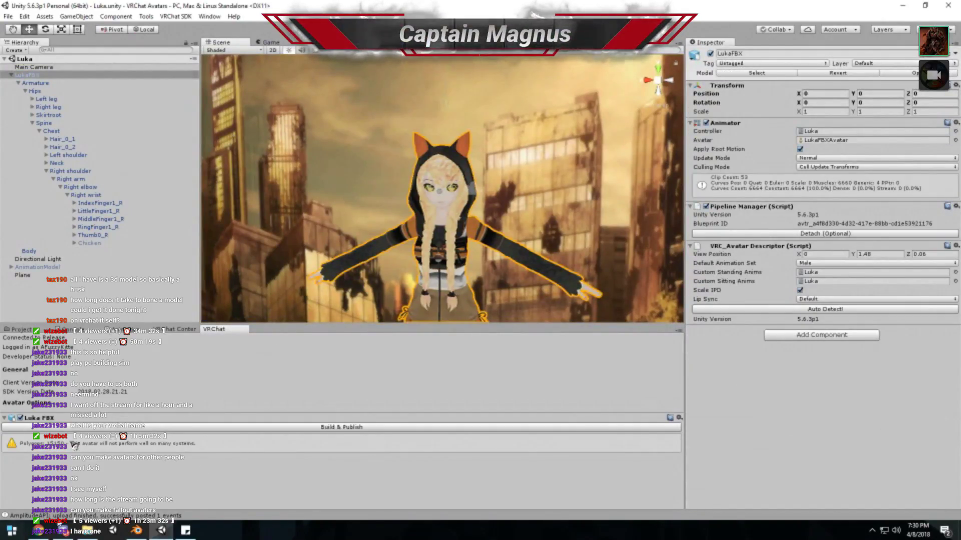
- Switch to the browser to check the Twitch stream chat and a viewer's profile card, and return to Unity
left_click(45, 534)
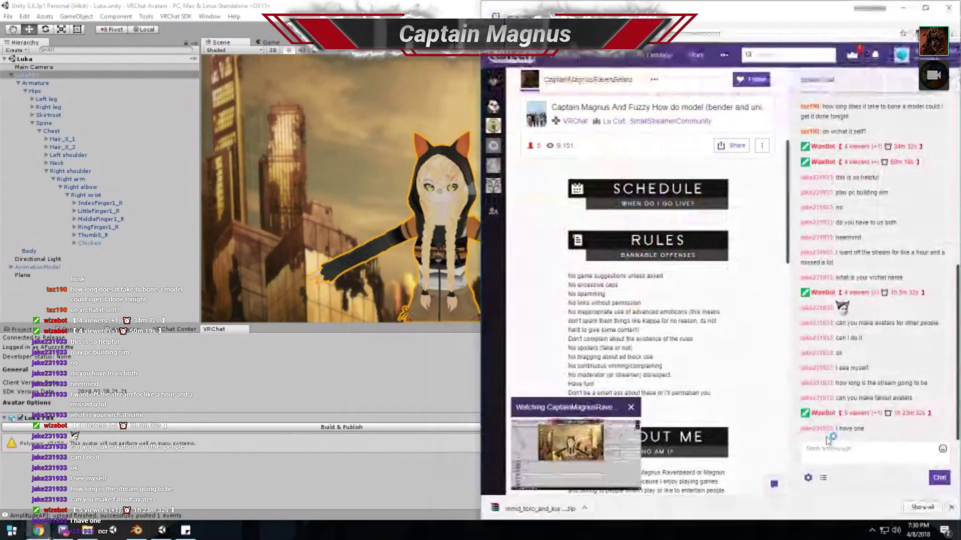
left_click(814, 429)
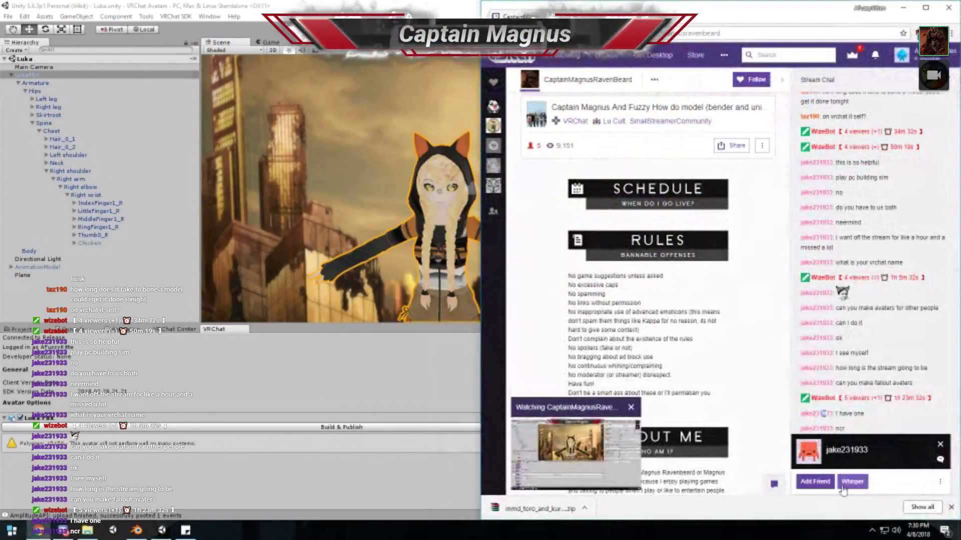
left_click(939, 451)
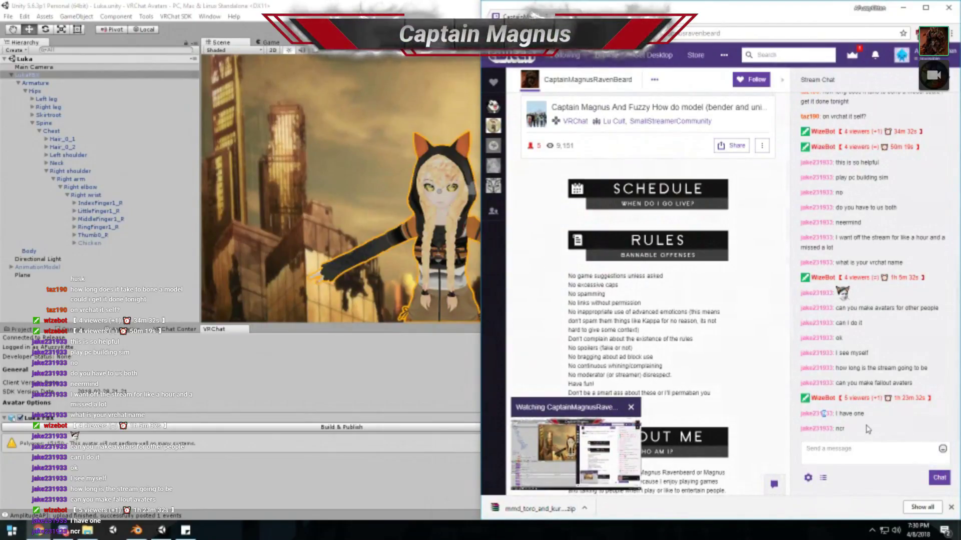
left_click(356, 366)
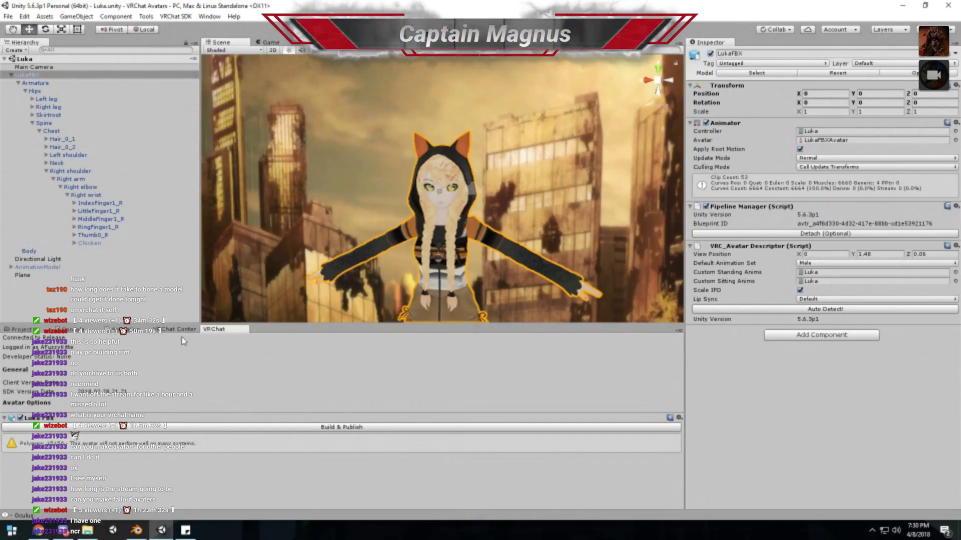
- Apply the dark red eye texture as the main texture of the f_vita_luk306_eye material on the avatar's Body
scroll(485, 186, "up", 3)
scroll(460, 210, "down", 1)
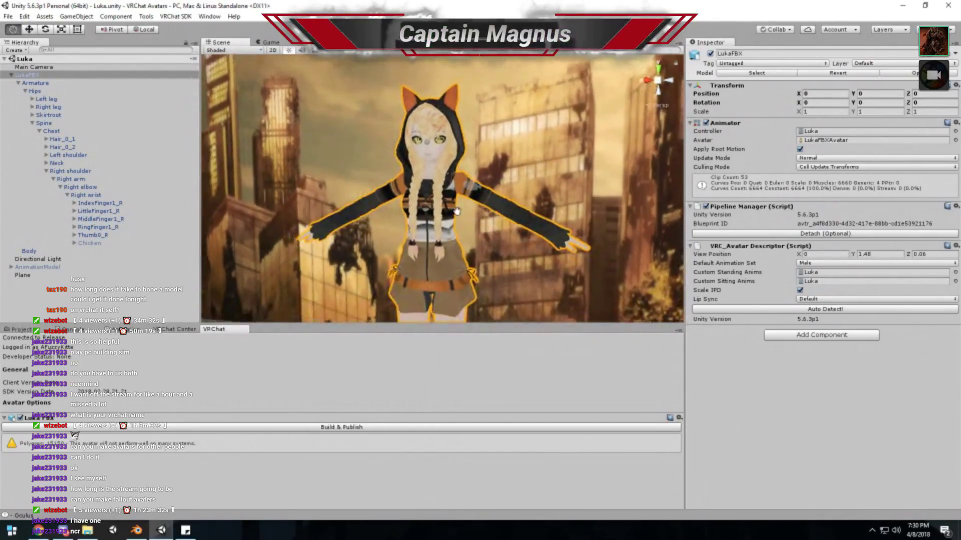
left_click(435, 216)
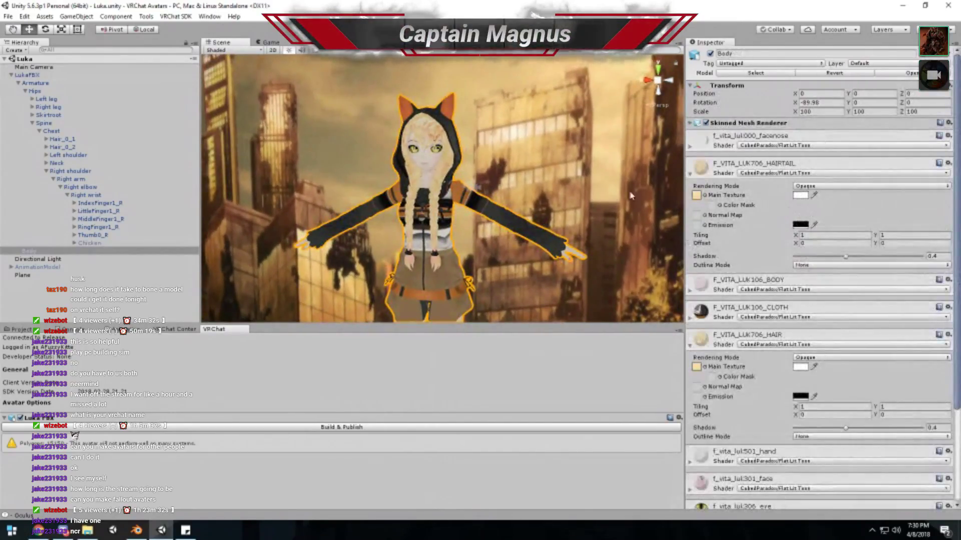
scroll(755, 390, "down", 5)
left_click(719, 392)
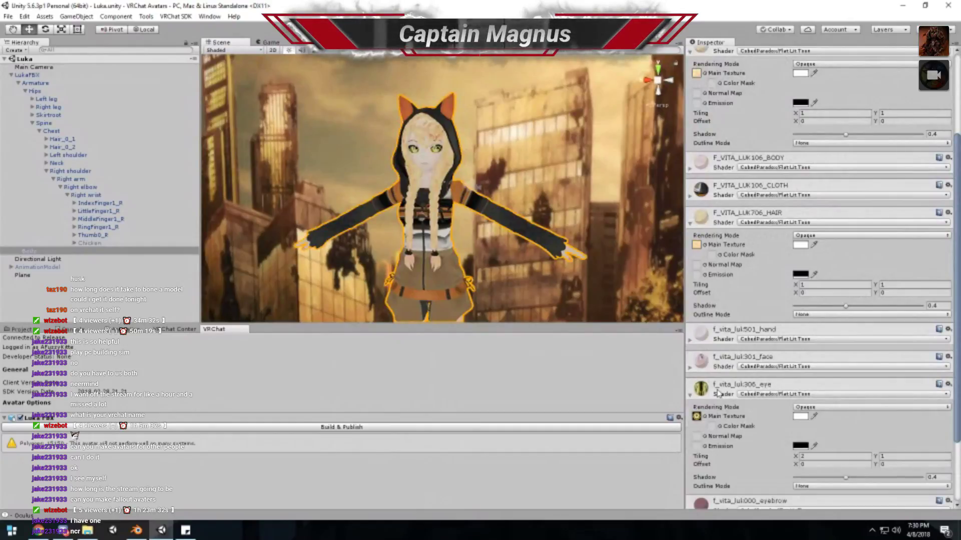
left_click(707, 421)
scroll(604, 285, "up", 5)
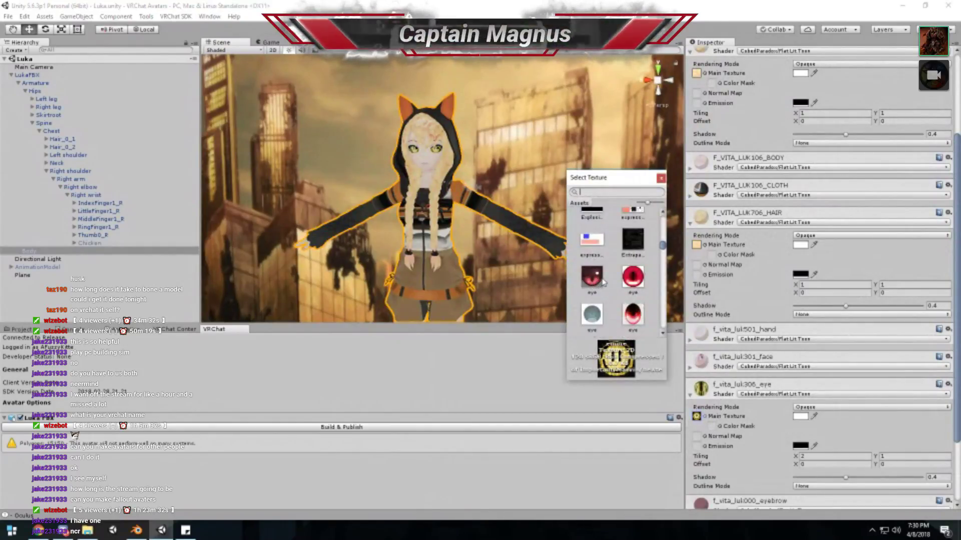
left_click(596, 309)
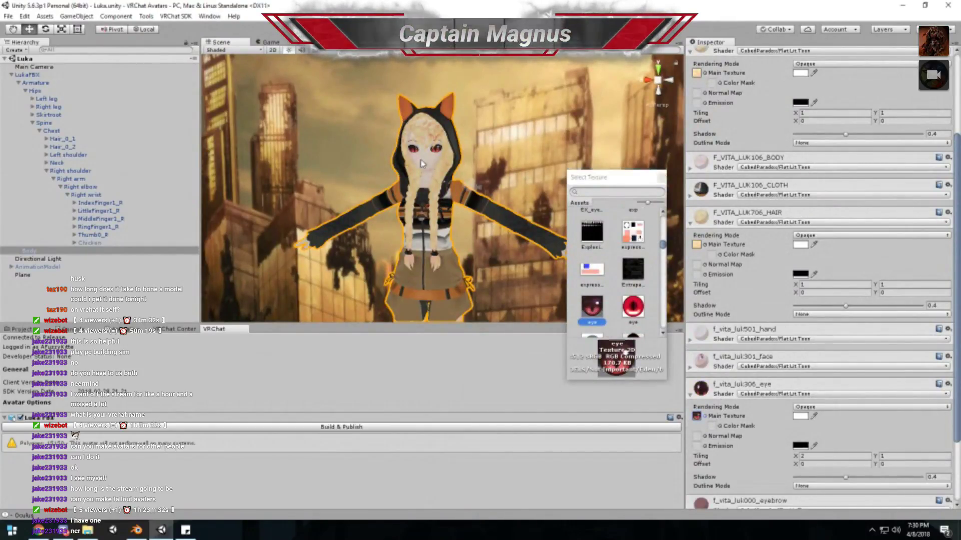
- Examine the red eyes on the avatar's face, both close up and from farther away
middle_click_drag(429, 180, 451, 214)
scroll(452, 214, "up", 10)
scroll(451, 214, "down", 6)
scroll(451, 214, "up", 5)
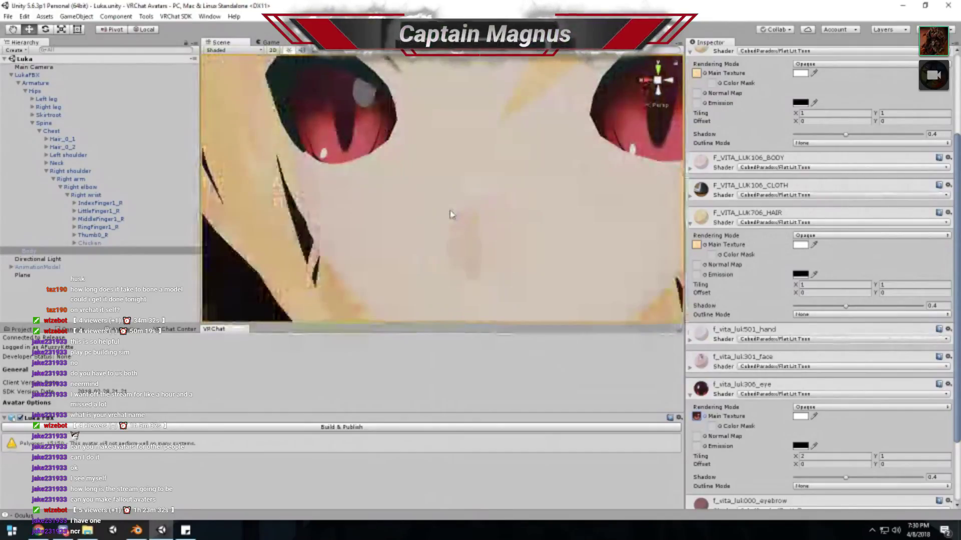
scroll(425, 220, "up", 3)
scroll(414, 222, "down", 10)
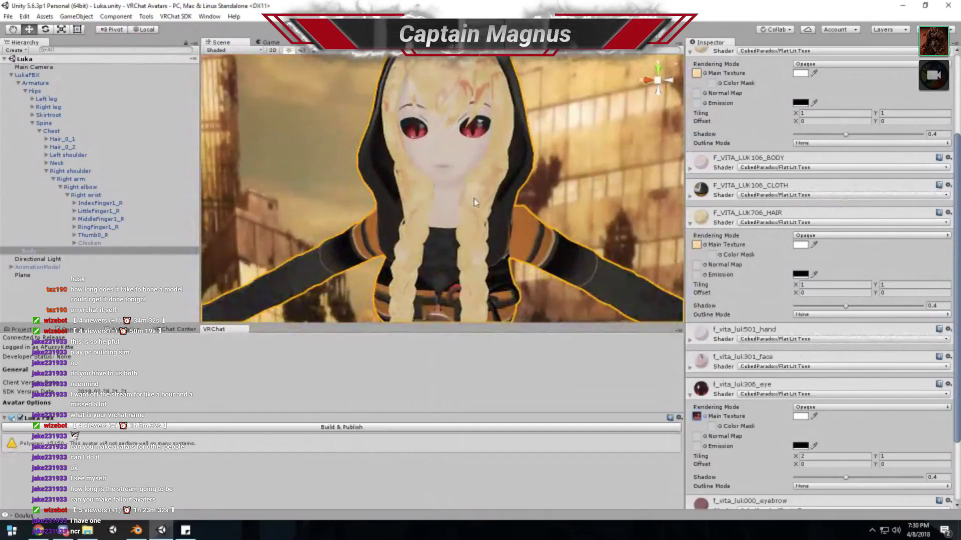
mouse_move(409, 179)
left_mouse_down("alt")
mouse_move(415, 246)
mouse_move(416, 194)
left_mouse_up("alt")
scroll(416, 194, "down", 5)
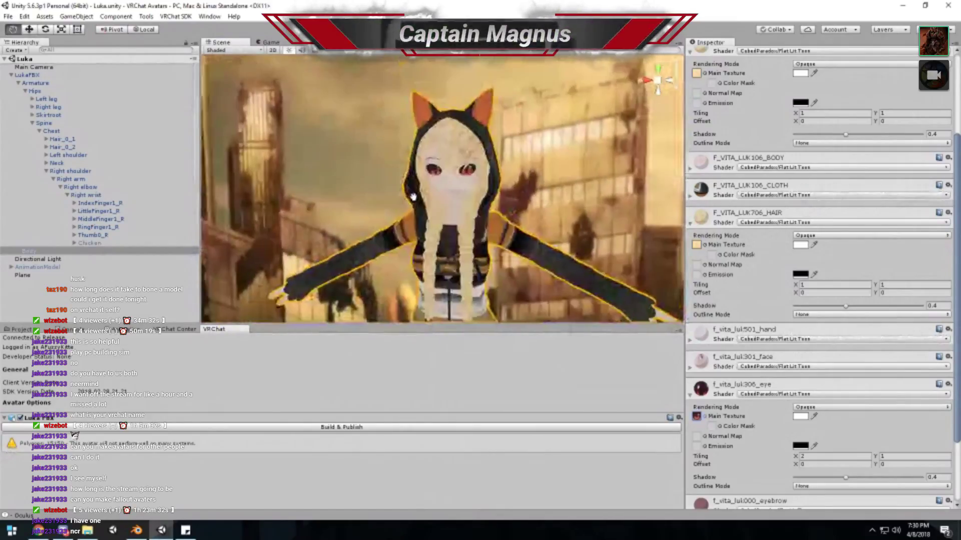
scroll(449, 170, "up", 5)
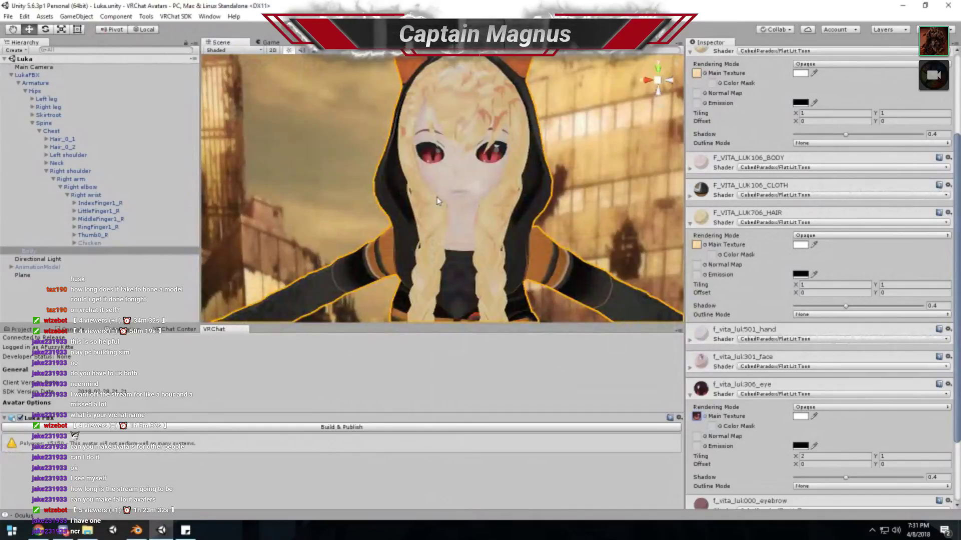
- Collapse the settings of the F_VITA_LUK706_HAIR, f_vita_luk306_eye and F_VITA_LUK706_HAIRTAIL materials
left_click(691, 224)
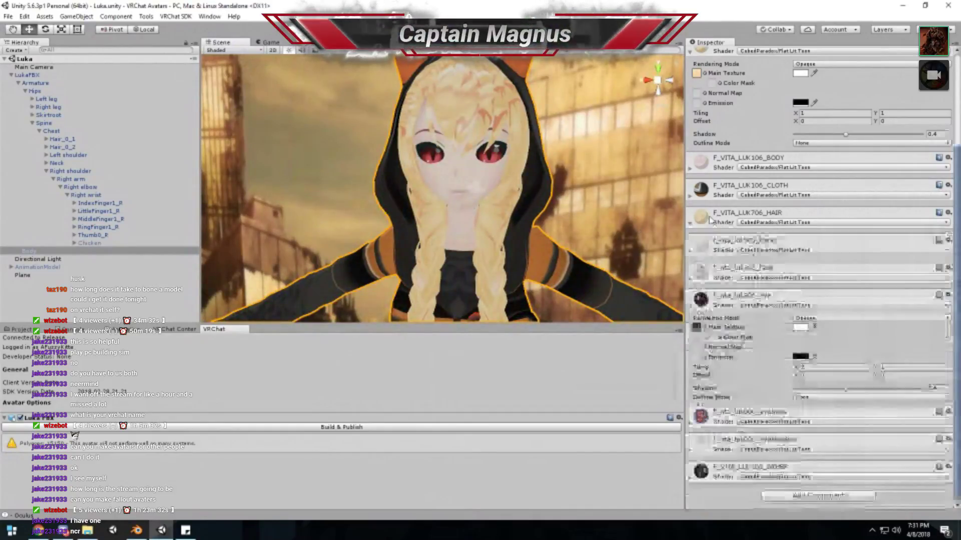
left_click(697, 300)
scroll(700, 298, "up", 3)
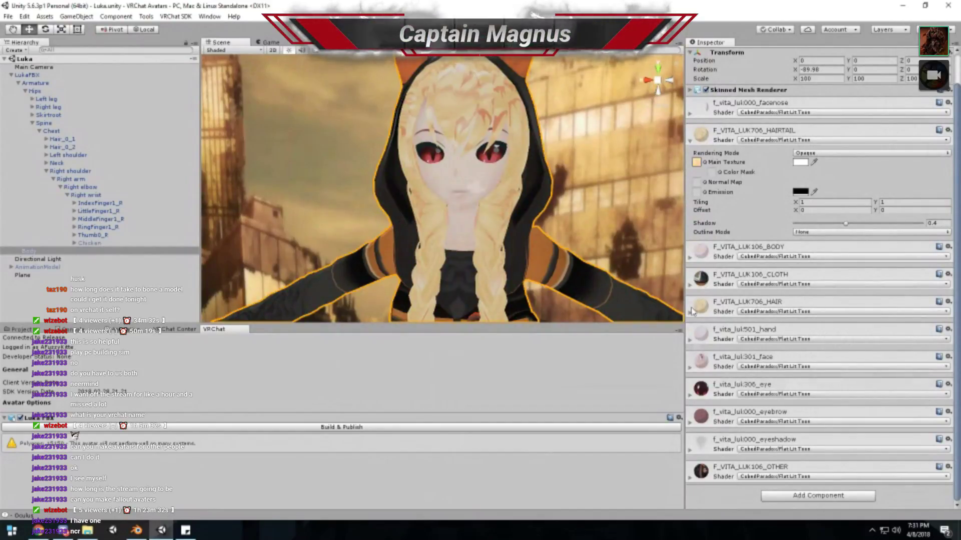
middle_click_drag(477, 244, 475, 198)
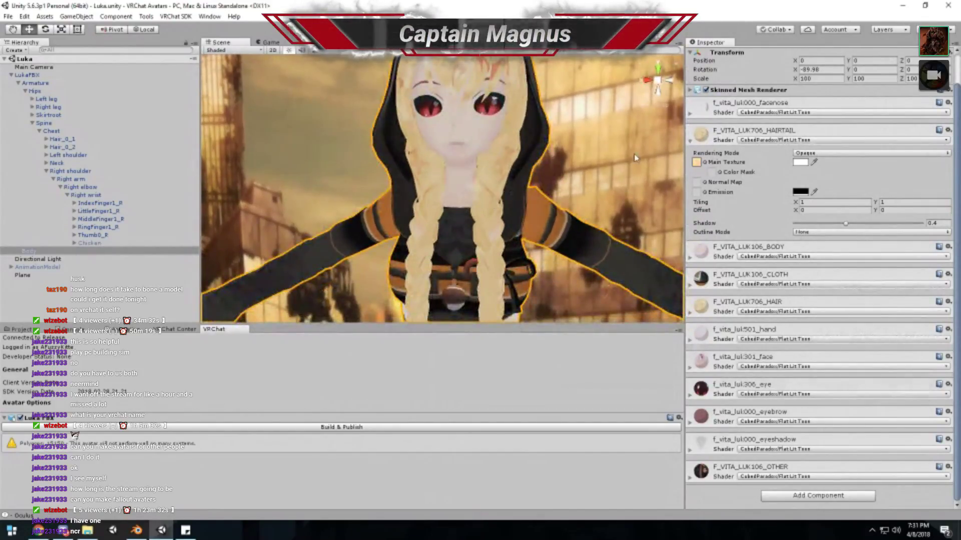
left_click(733, 140)
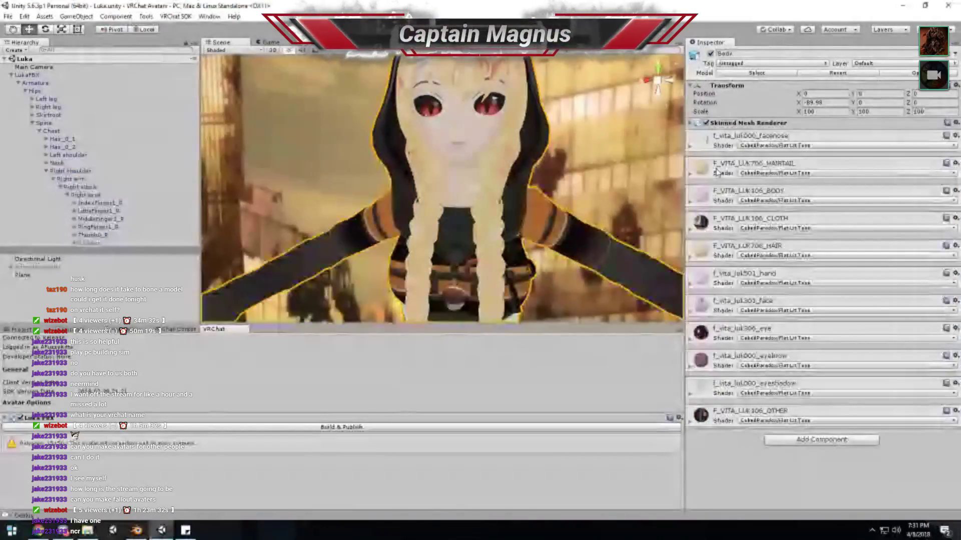
middle_click_drag(472, 182, 454, 256)
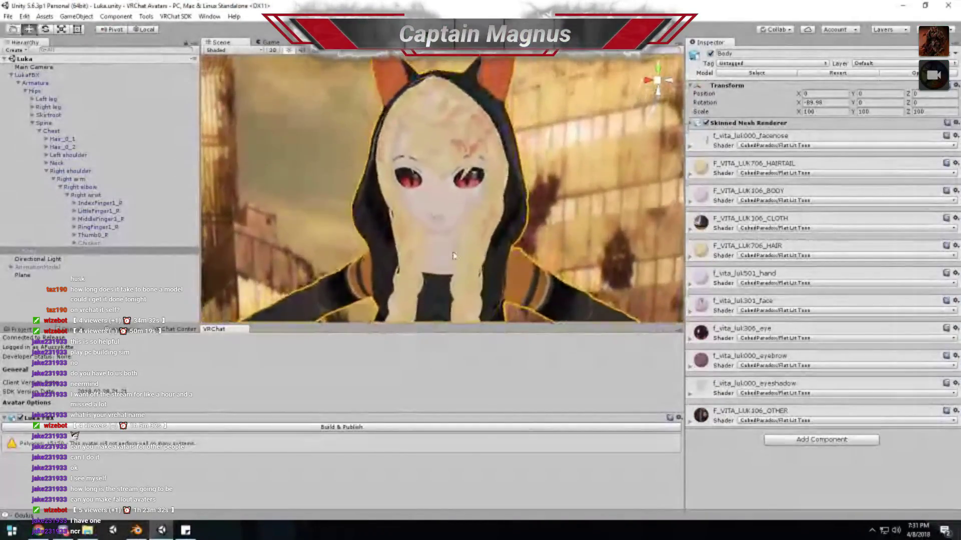
left_click(12, 530)
type("gi")
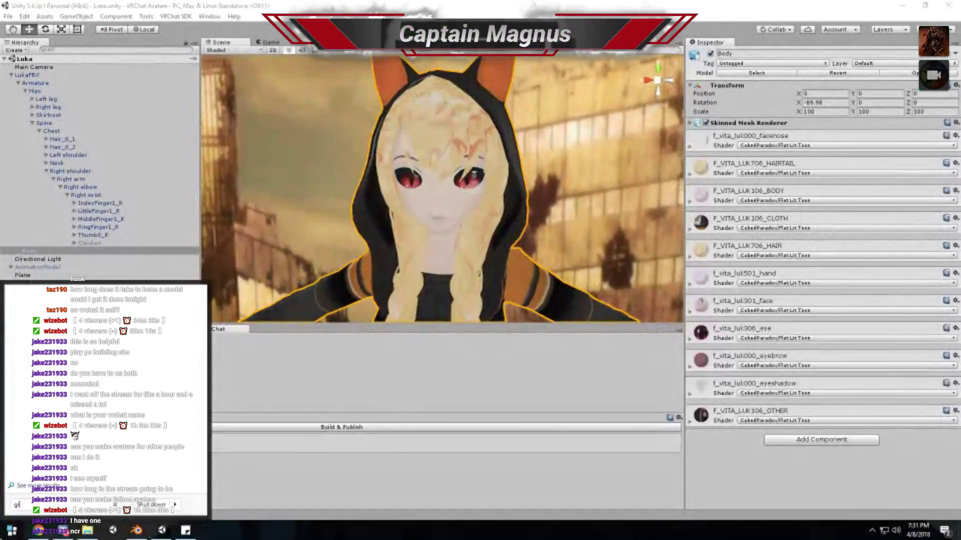
type("mp")
key("Return")
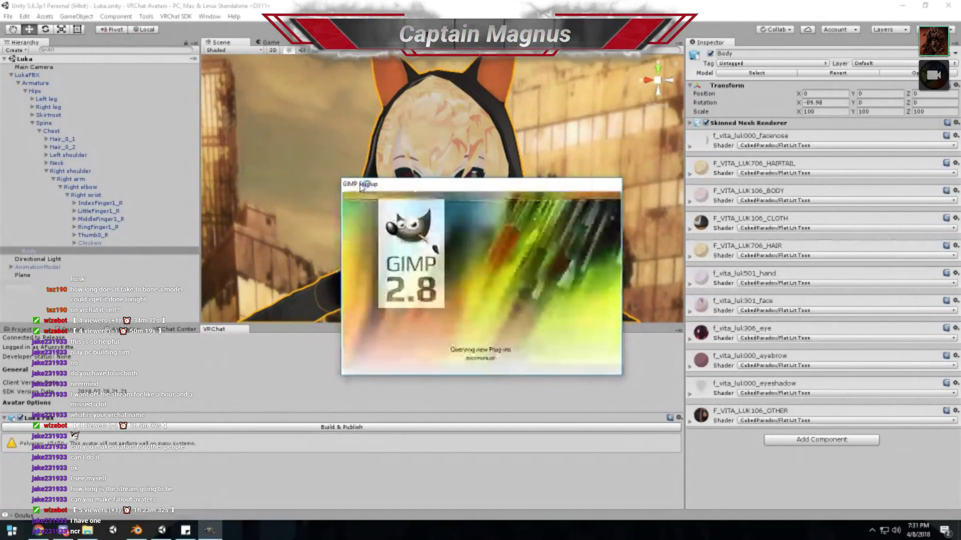
left_click_drag(400, 187, 335, 204)
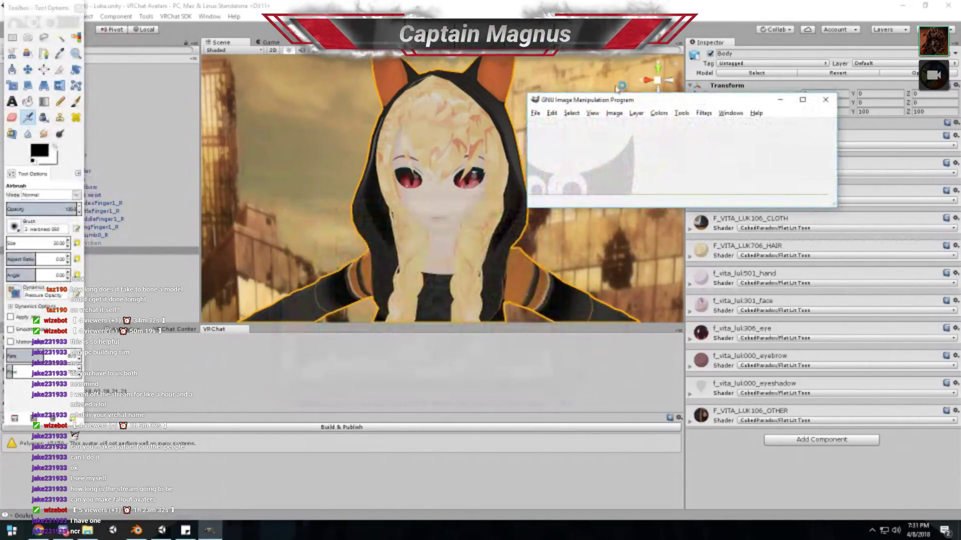
left_click(825, 100)
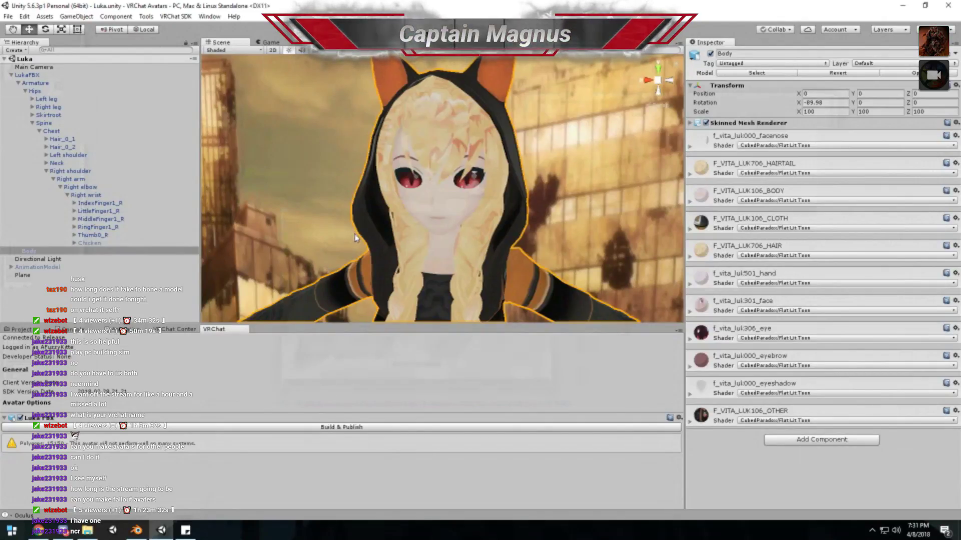
scroll(355, 238, "down", 5)
left_click(821, 440)
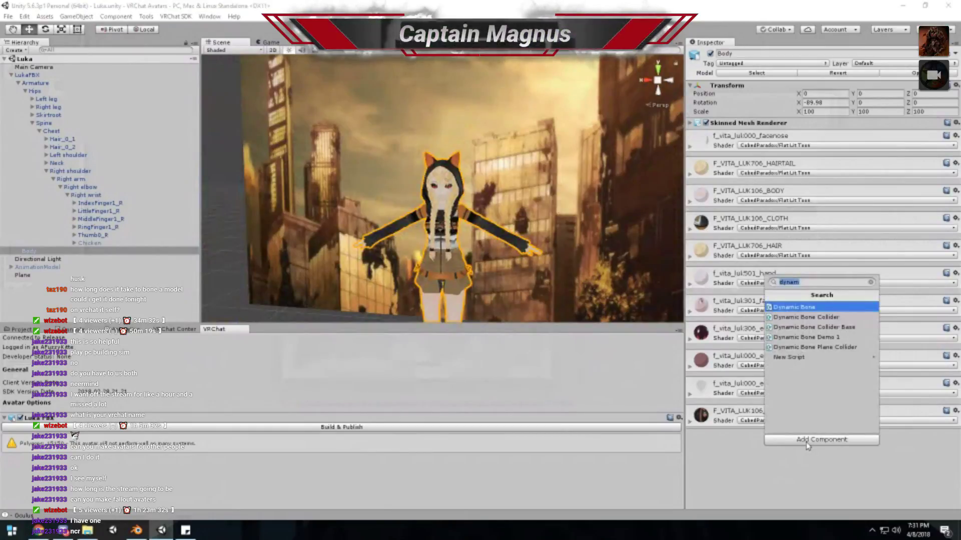
key("Escape")
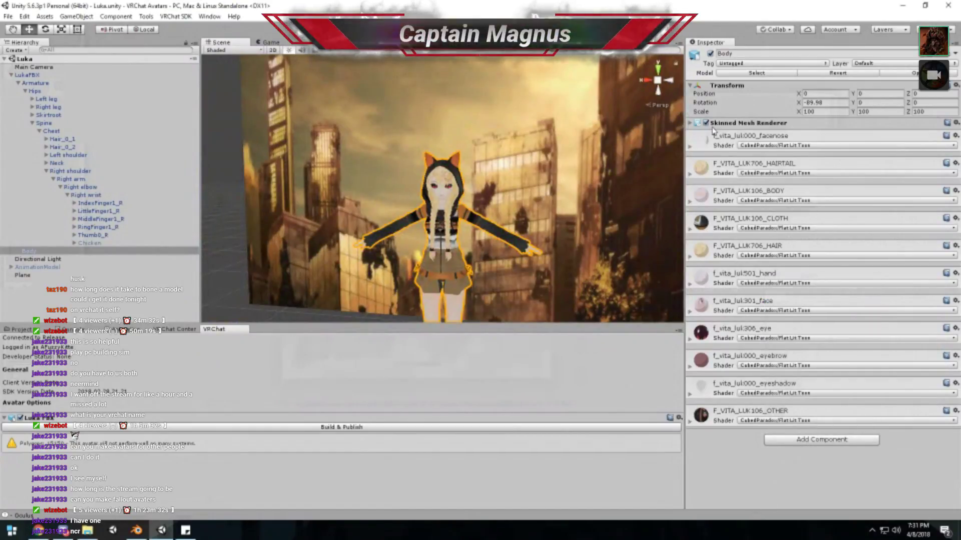
left_click(438, 204)
left_click(847, 424)
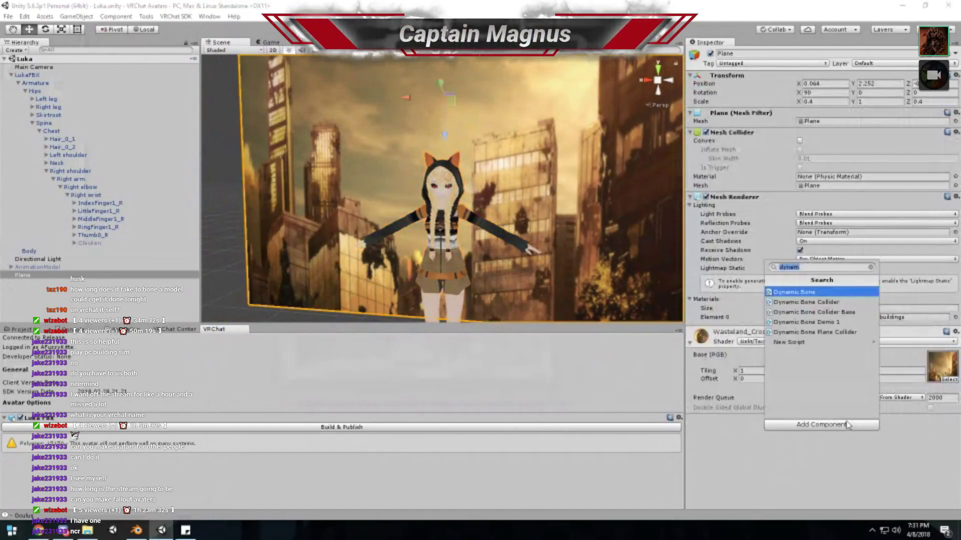
left_click(431, 206)
- Select LukaFBX, clear the component search and browse the categories of components that can be added
left_click(462, 198)
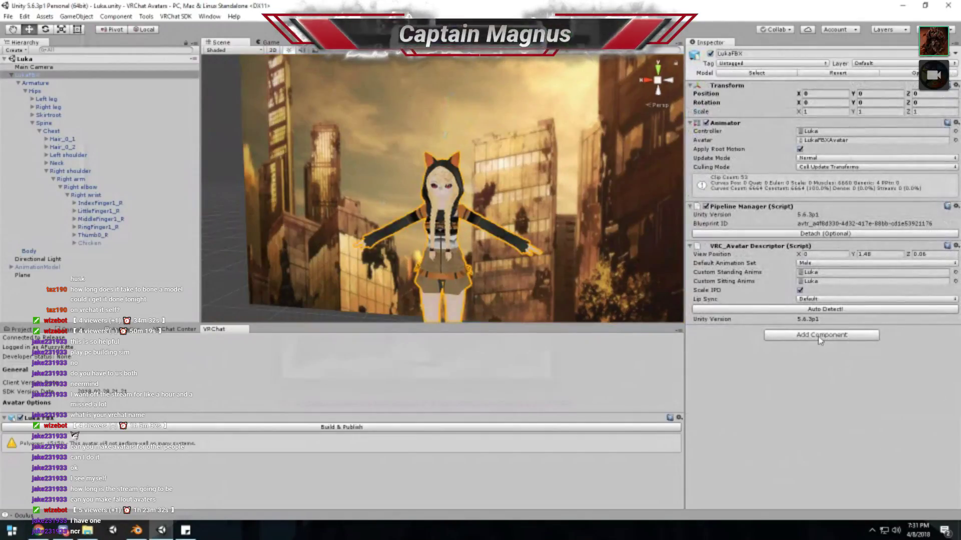
left_click(820, 336)
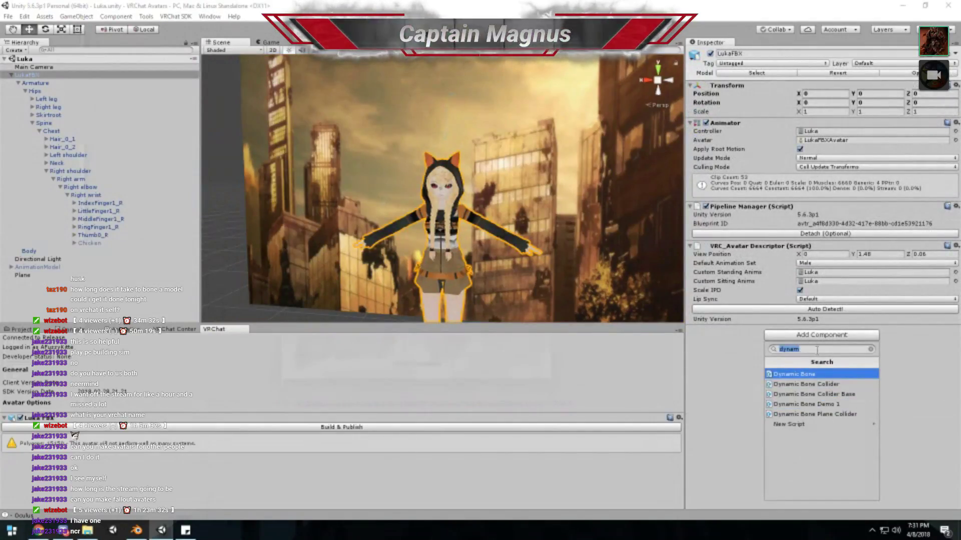
left_click(871, 349)
scroll(801, 400, "down", 3)
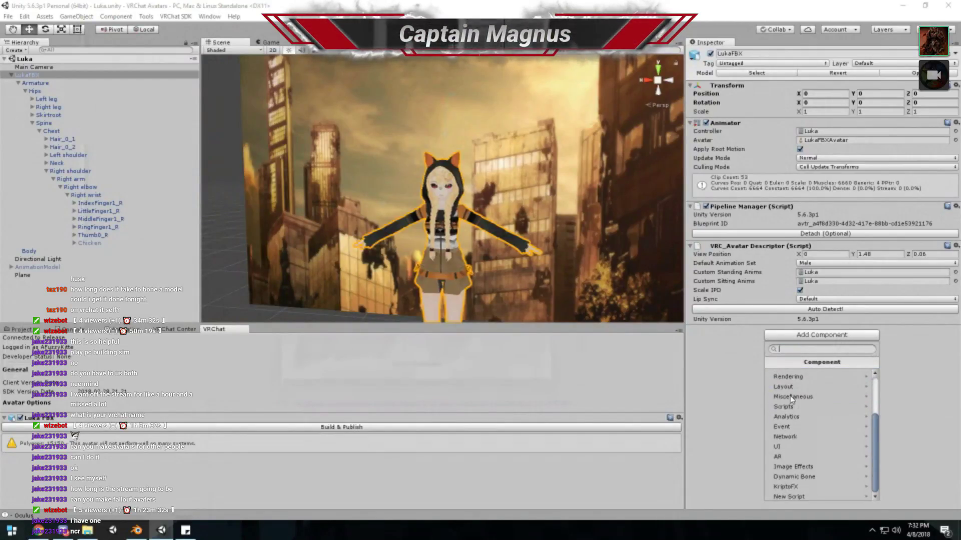
left_click(717, 407)
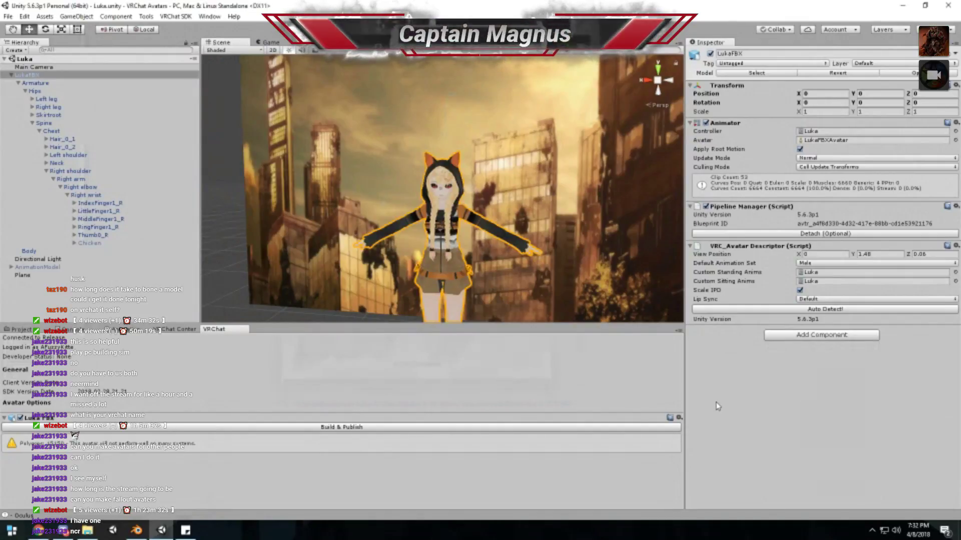
- Select the wasteland backdrop plane and bring up the project assets in the Dependencies folder
left_click(464, 176)
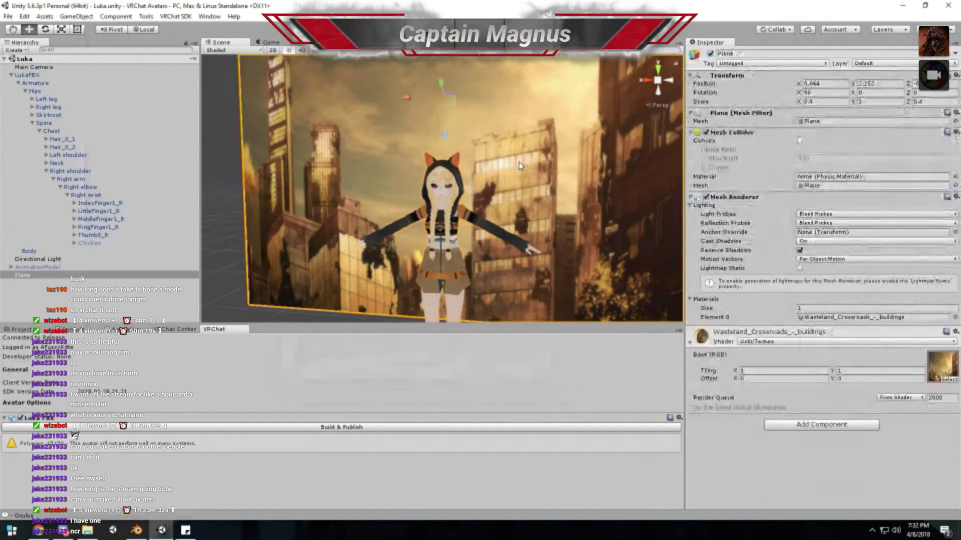
key("f")
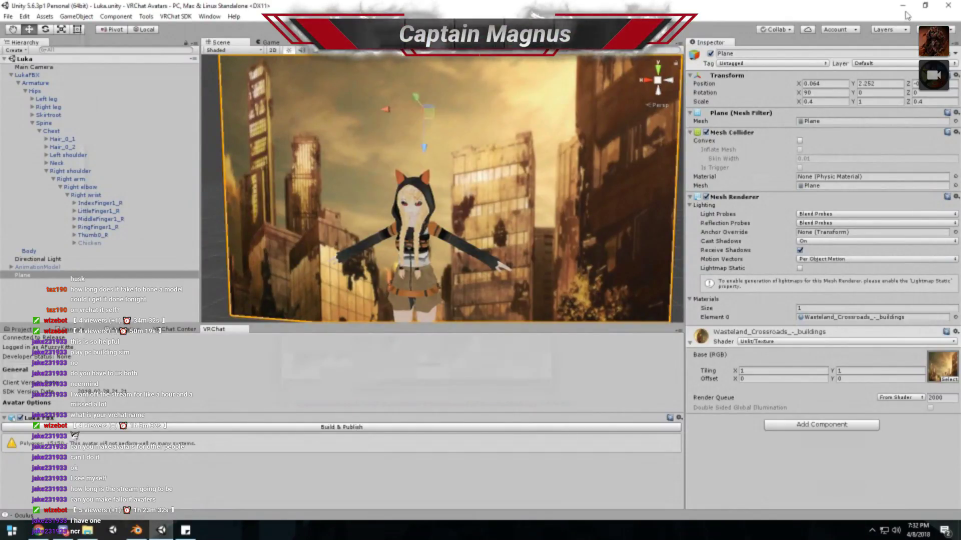
left_click(7, 330)
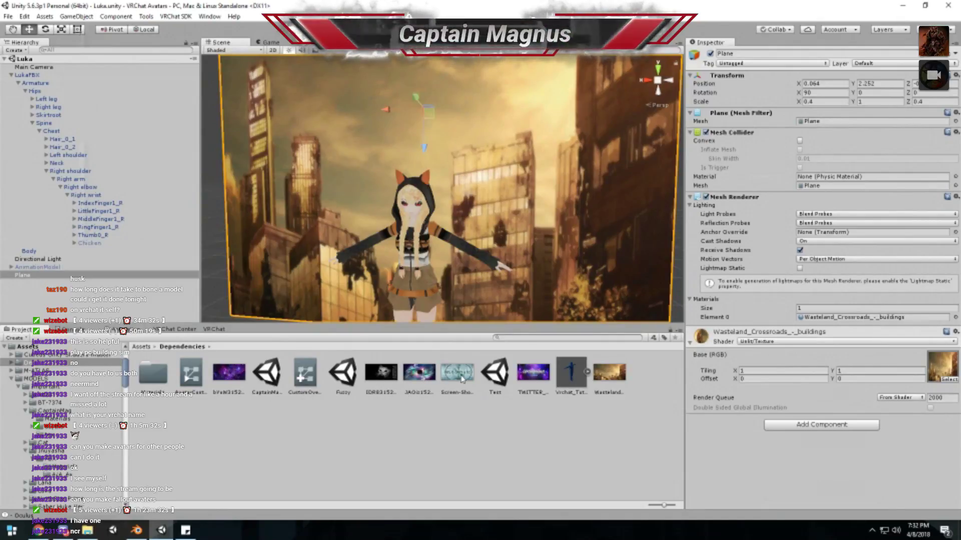
- Apply the "This is only a test" screenshot texture to the backdrop plane and lower the plane to a Y position of about 1.465
left_click_drag(461, 378, 444, 229)
middle_click_drag(444, 229, 446, 232)
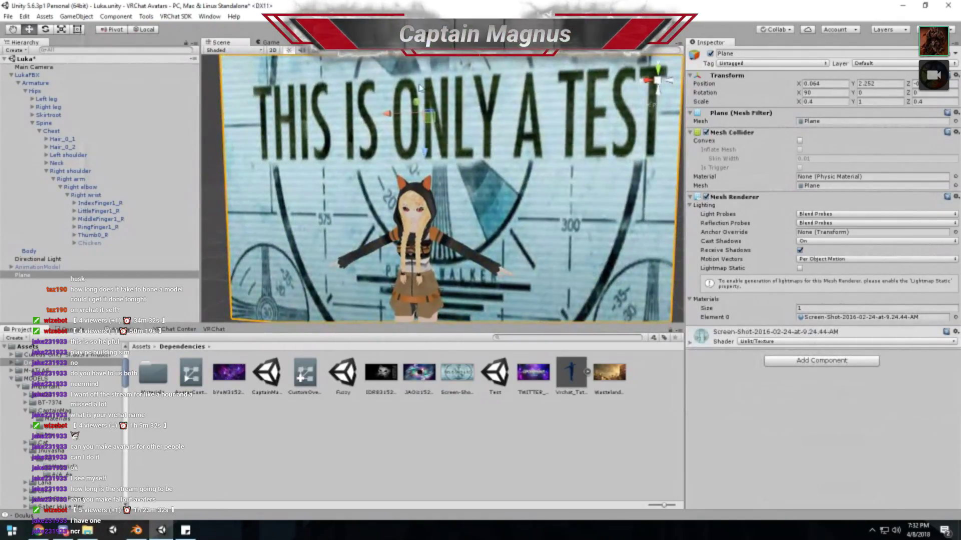
left_click_drag(427, 162, 425, 241)
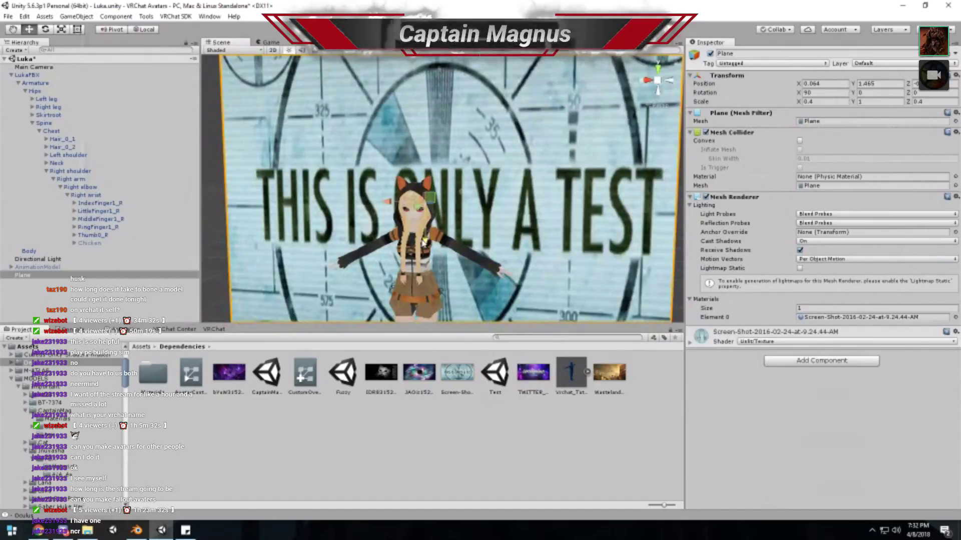
left_click(414, 271)
left_click(537, 463)
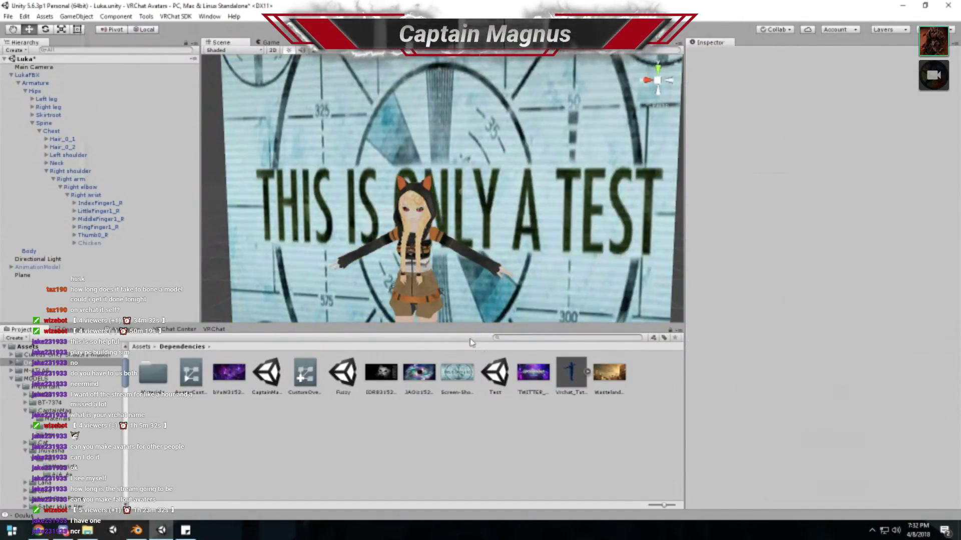
scroll(464, 213, "up", 3)
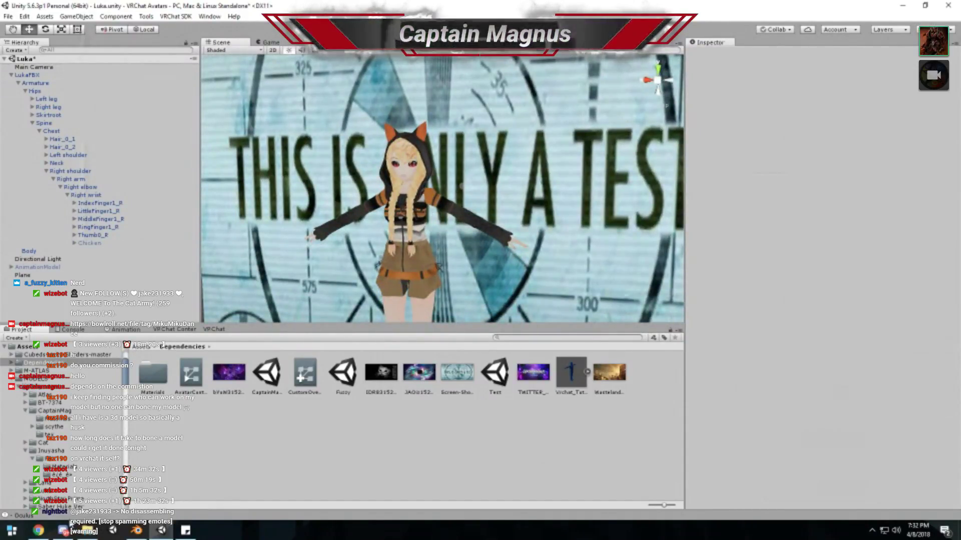
- Switch to the browser to check the Twitch stream chat and return to the Unity project
left_click(41, 531)
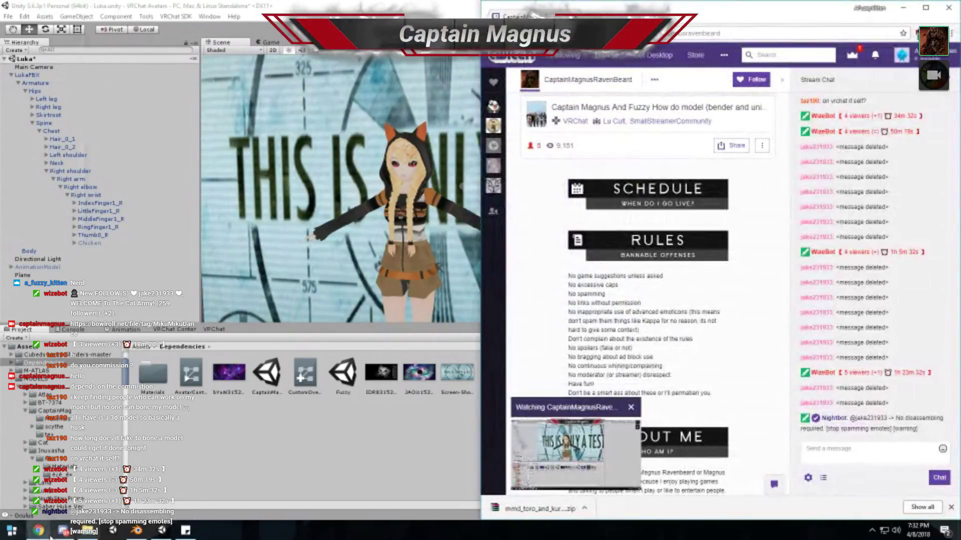
left_click(49, 535)
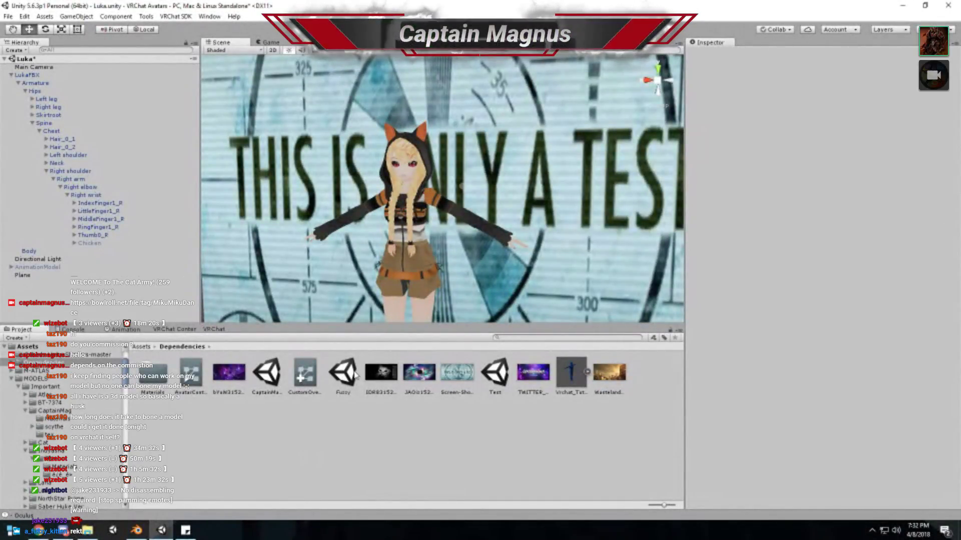
- Add the Fuzzy scene to the hierarchy and shift its cat backdrop plane behind the avatar
left_click_drag(356, 375, 58, 299)
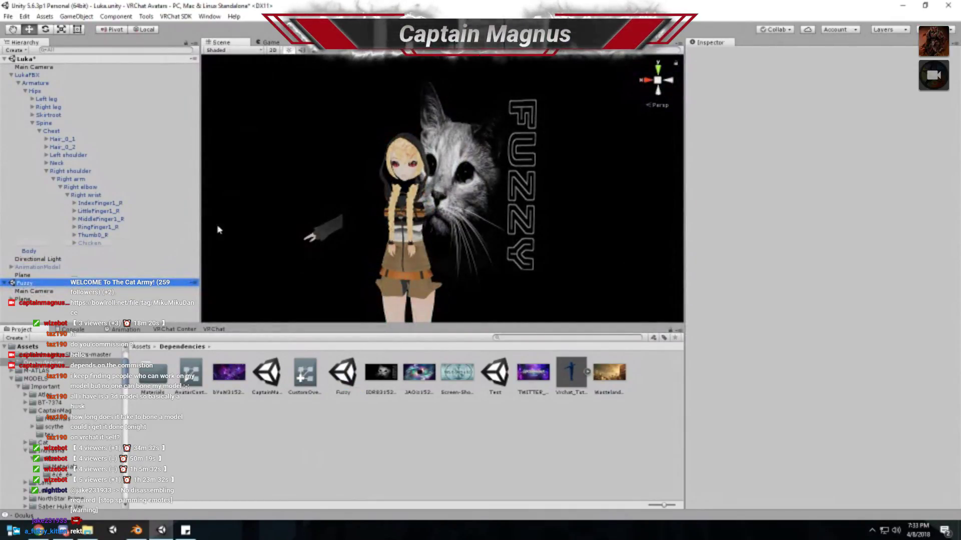
left_click(461, 200)
left_click_drag(425, 193, 430, 189)
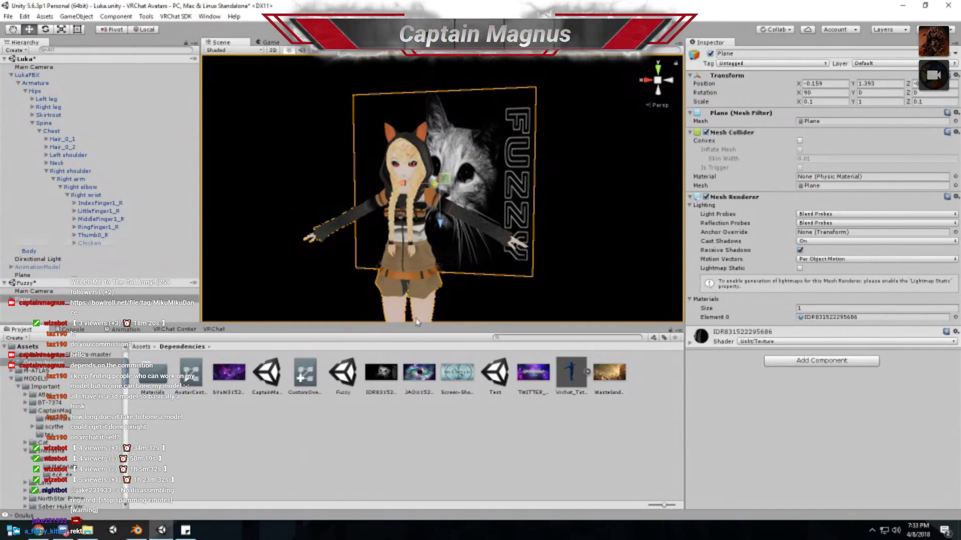
left_click(267, 254)
middle_click_drag(302, 239, 319, 281)
scroll(340, 261, "up", 3)
left_click_drag(340, 265, 336, 238, "alt")
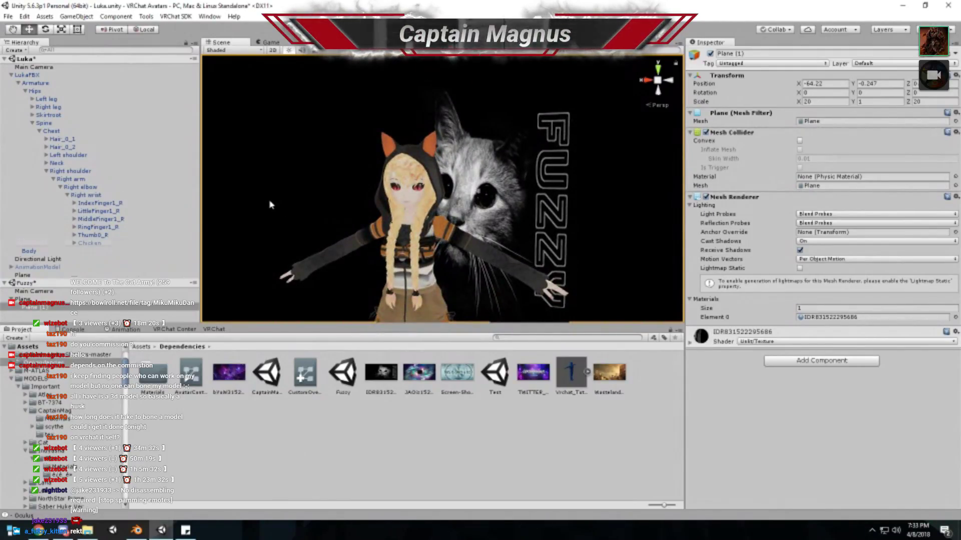
- Add the CaptainMagnus scene with its galaxy backdrop to the hierarchy and remove the Fuzzy scene
left_click_drag(267, 378, 41, 316)
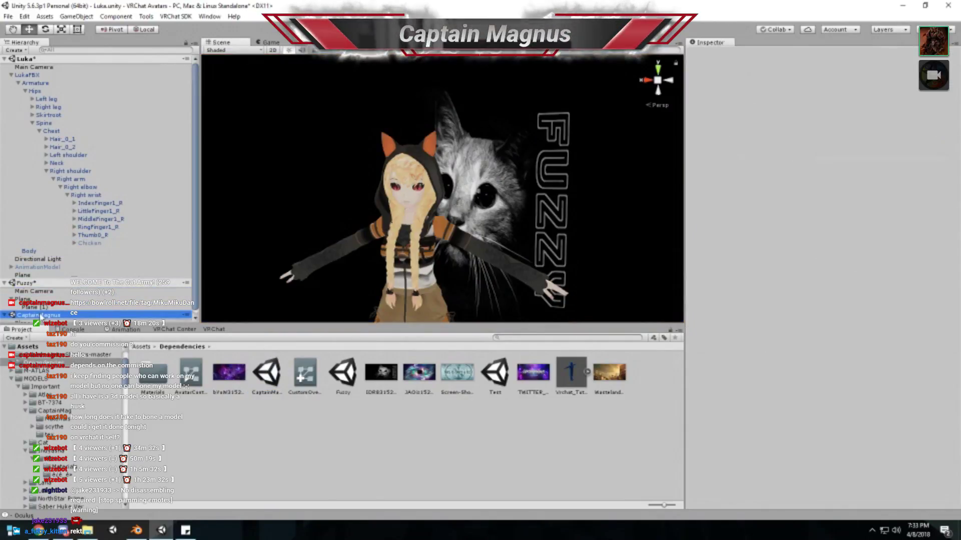
left_click(18, 283)
right_click(19, 283)
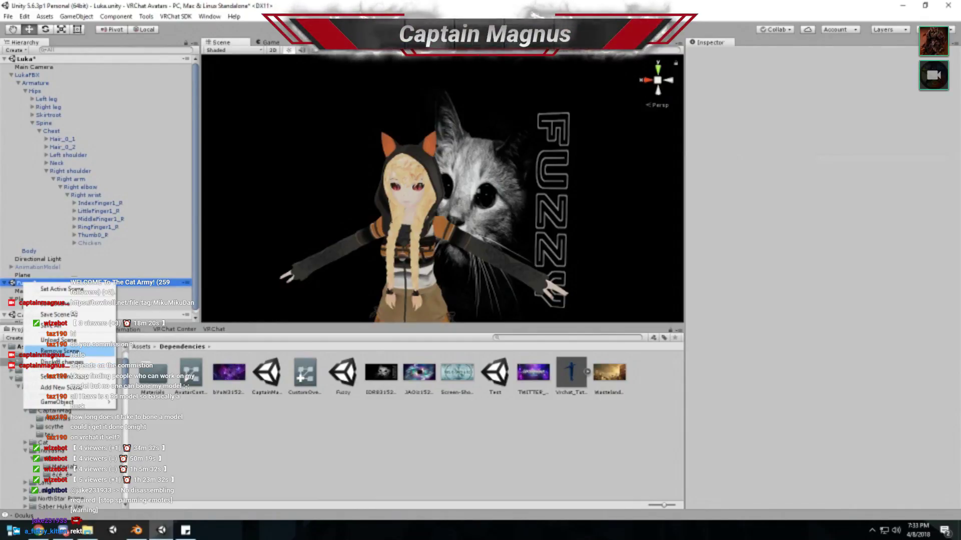
left_click(58, 351)
left_click(513, 289)
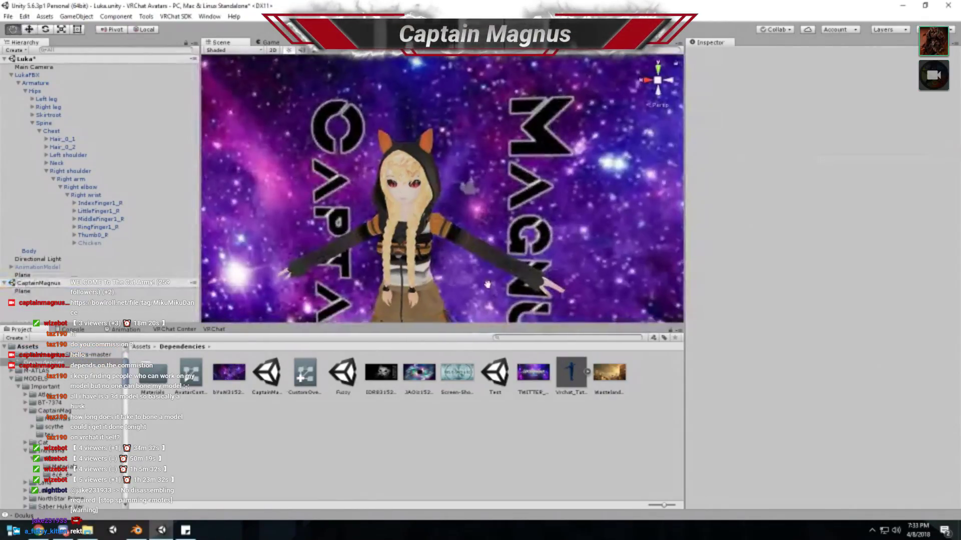
mouse_move(491, 227)
middle_mouse_down()
mouse_move(493, 208)
mouse_move(493, 223)
middle_mouse_up()
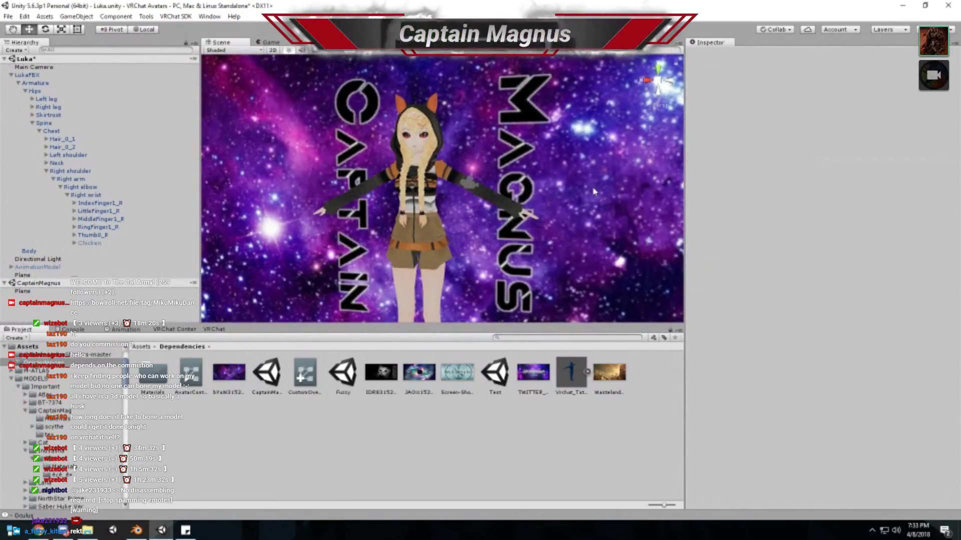
middle_click_drag(595, 192, 586, 206)
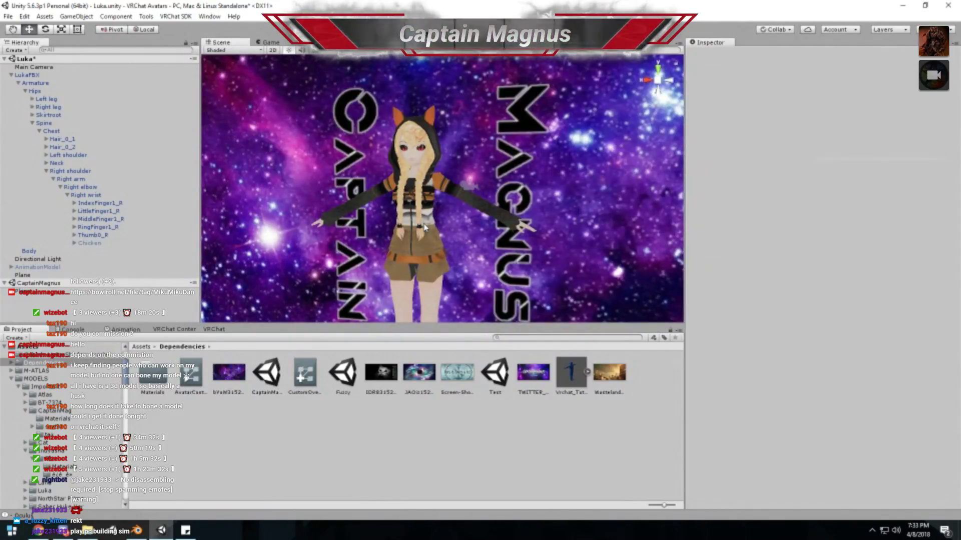
scroll(424, 227, "down", 3)
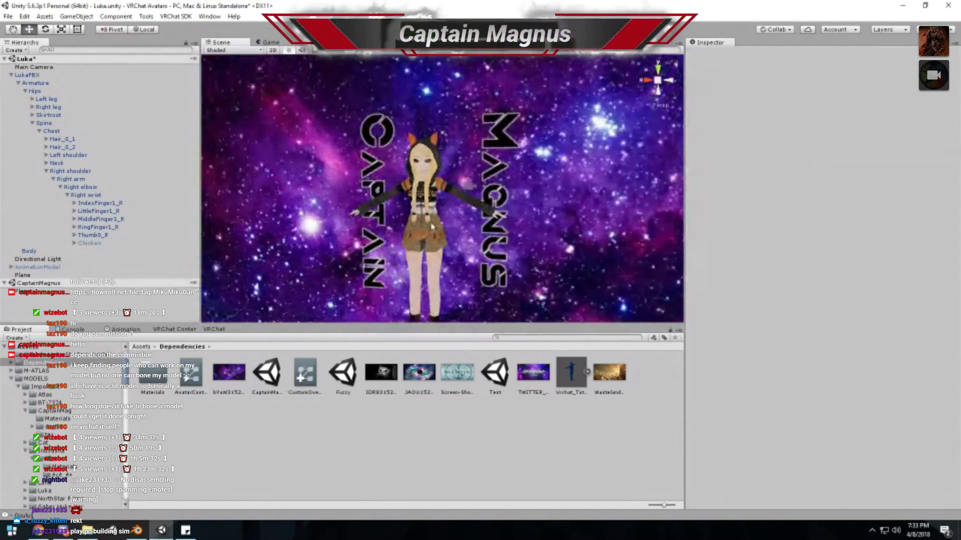
- Delete the Luka scene's test-card backdrop plane behind the galaxy backdrop
right_click_drag(432, 226, 462, 136)
left_click(462, 136)
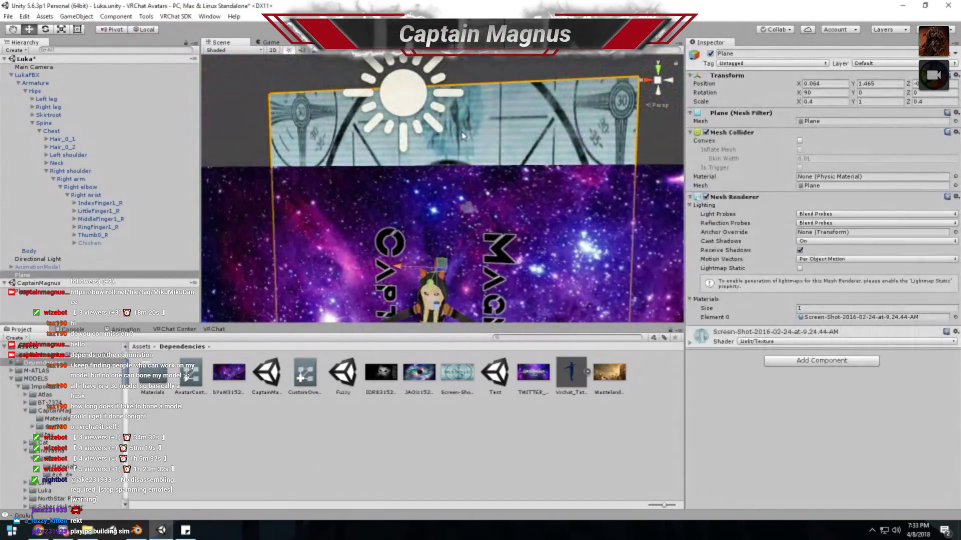
key("Delete")
middle_click_drag(521, 245, 506, 137)
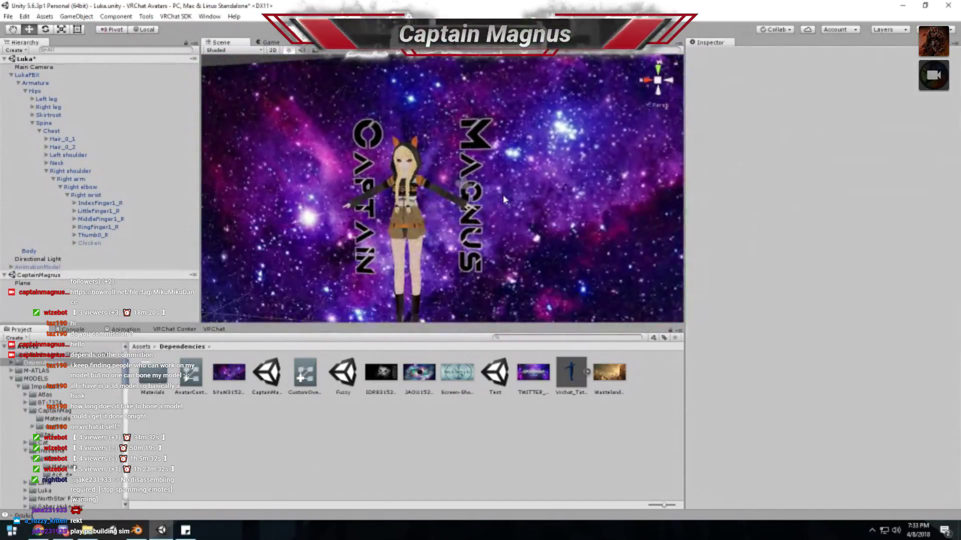
- Remove the CaptainMagnus scene from the hierarchy
right_click(112, 275)
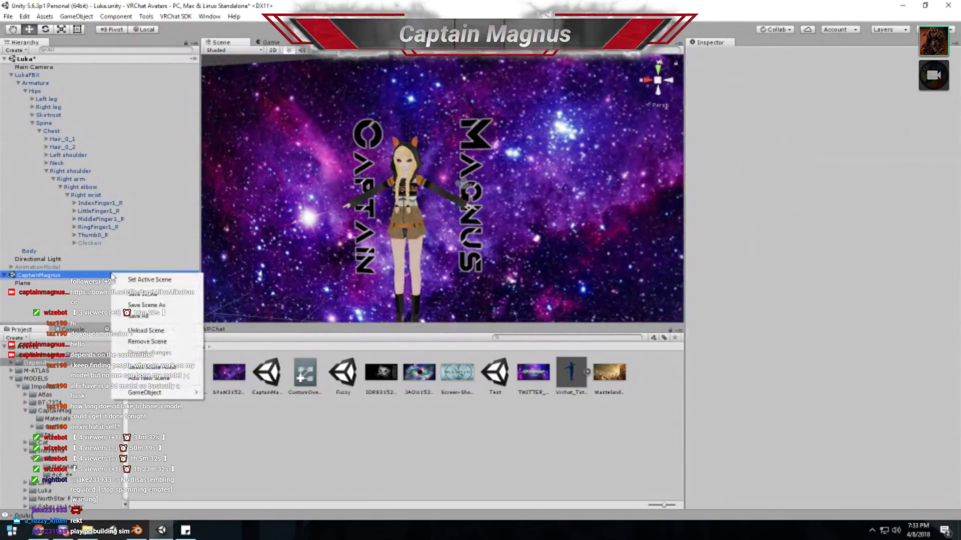
left_click(150, 343)
- Examine the avatar's face, hood and outfit close up and from different angles
scroll(469, 277, "up", 6)
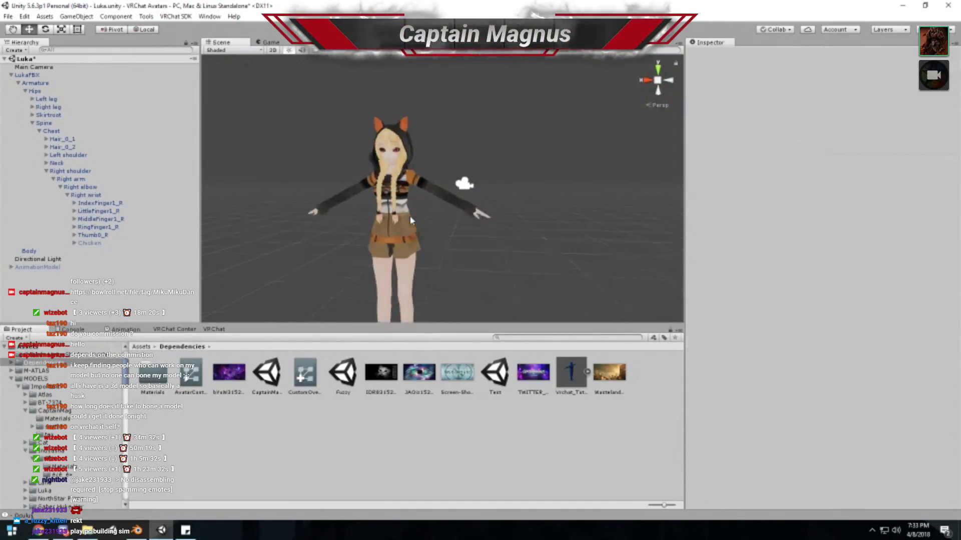
middle_click_drag(469, 277, 484, 290)
scroll(484, 290, "up", 3)
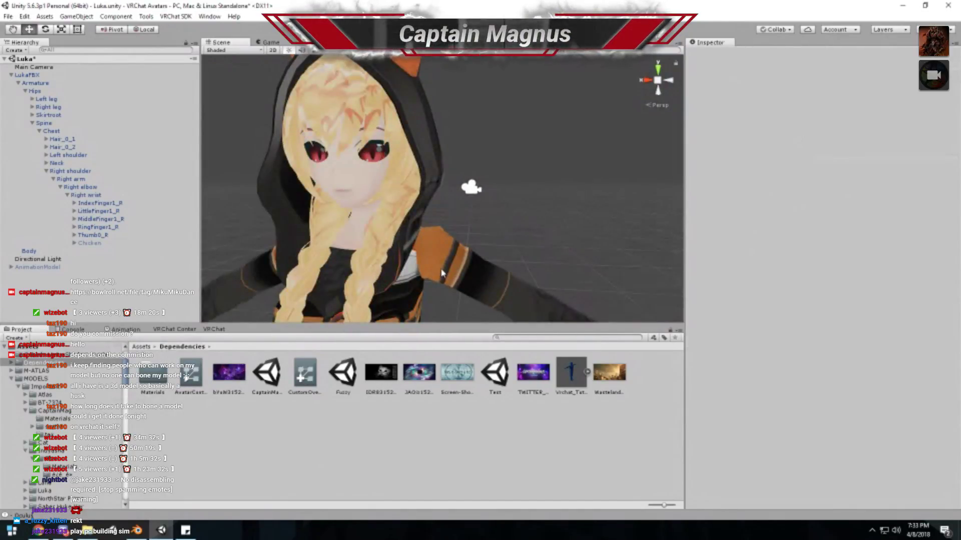
left_click_drag(441, 271, 210, 268, "alt")
middle_click_drag(519, 302, 235, 230)
scroll(235, 230, "down", 5)
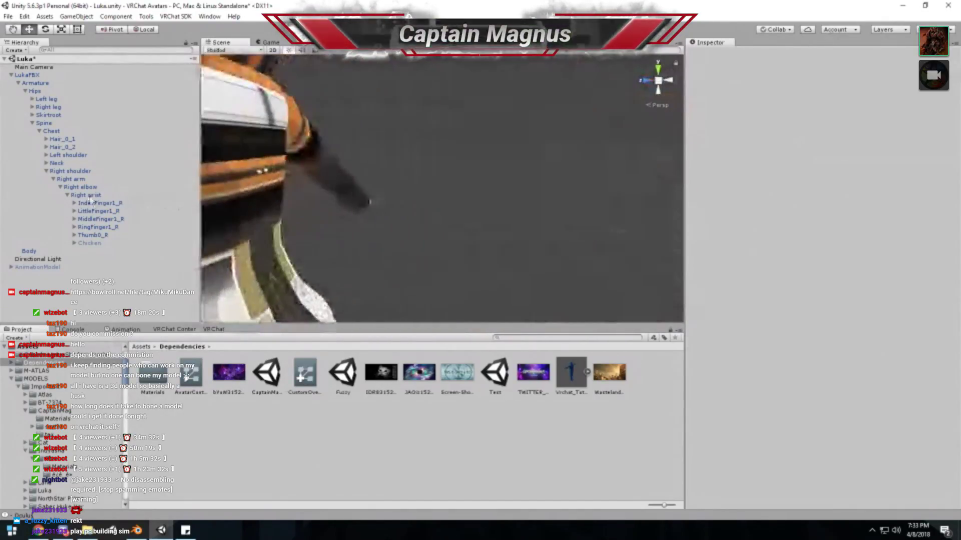
middle_click_drag(477, 208, 385, 203)
left_click_drag(385, 204, 176, 227, "alt")
middle_click_drag(571, 225, 433, 228)
left_click_drag(433, 228, 670, 237, "alt")
right_click_drag(275, 234, 720, 204)
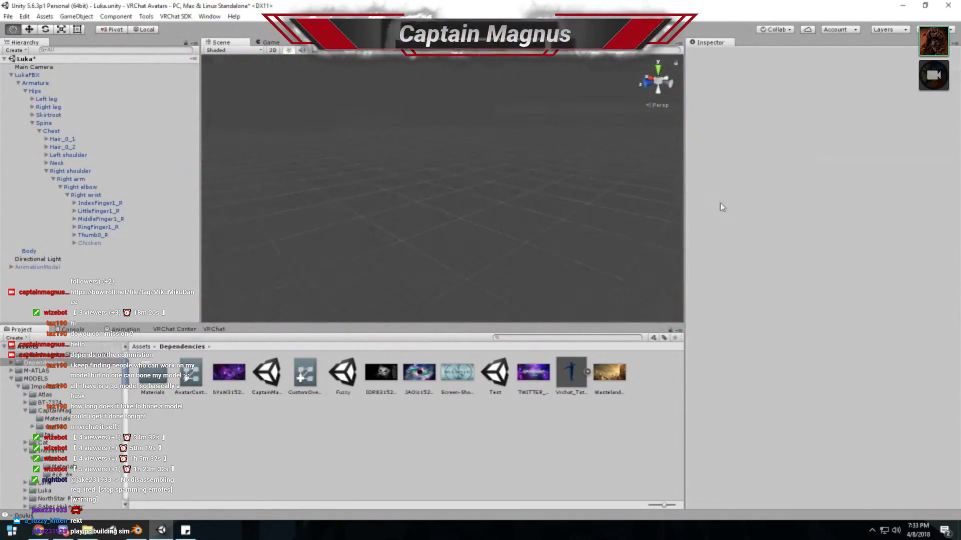
right_click_drag(310, 208, 698, 209)
scroll(461, 217, "up", 6)
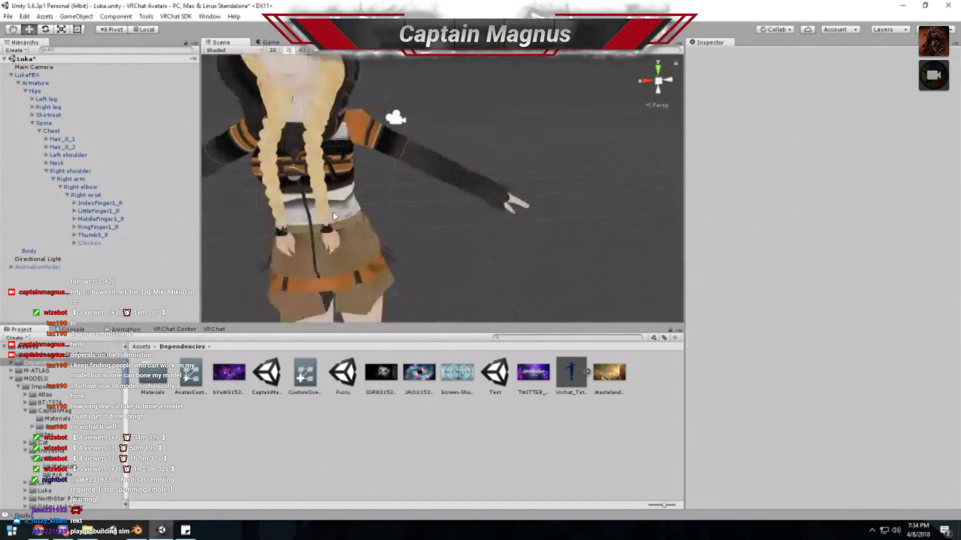
- Select the avatar's Body mesh and expand the settings of its F_VITA_LUK106_CLOTH material
left_click(343, 197)
left_click(343, 195)
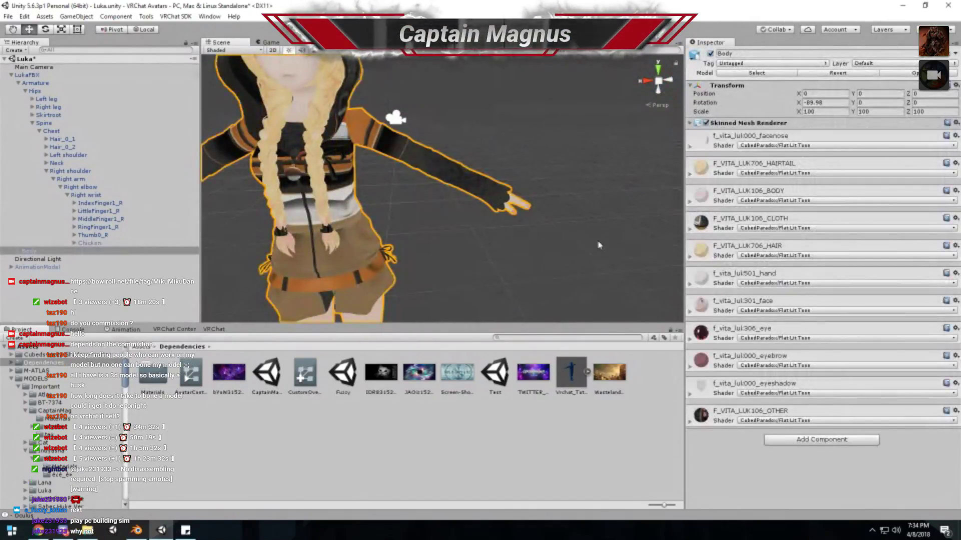
left_click(708, 231)
- Try a skin-coloured texture and an orange outfit texture as the main texture of F_VITA_LUK106_CLOTH
left_click(704, 251)
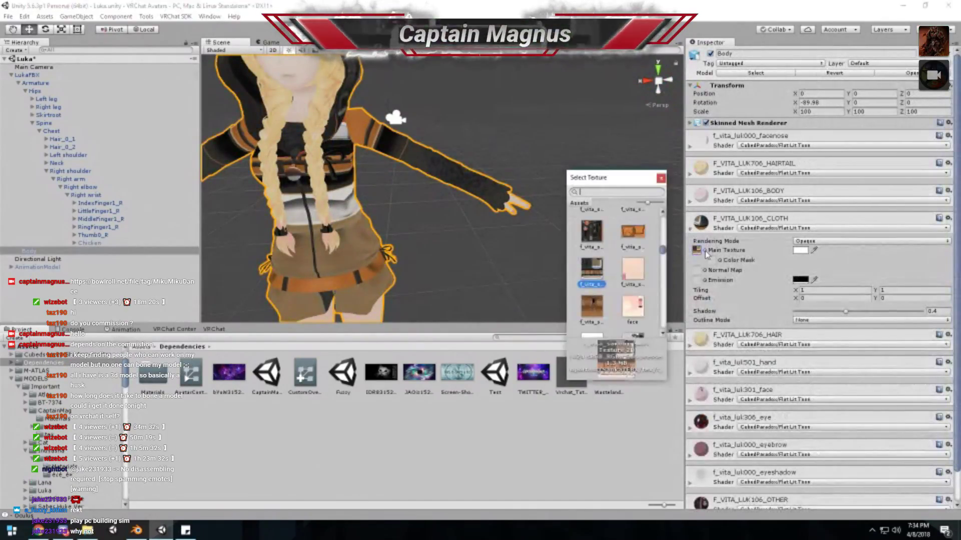
left_click(631, 272)
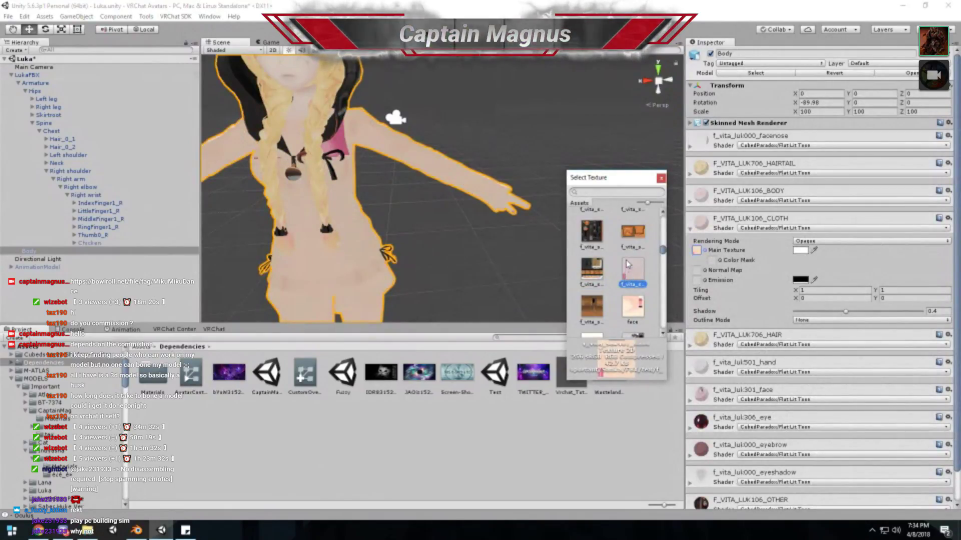
left_click(625, 233)
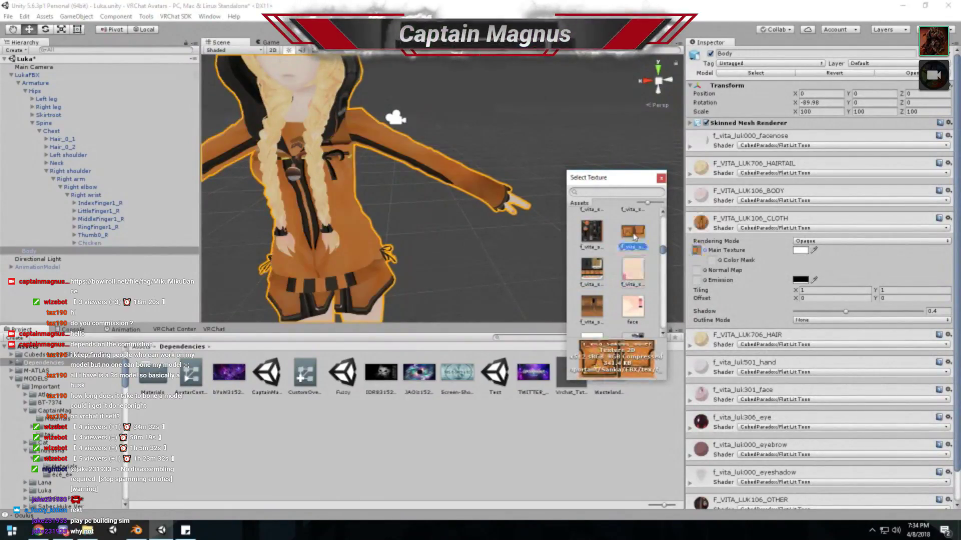
left_click(661, 178)
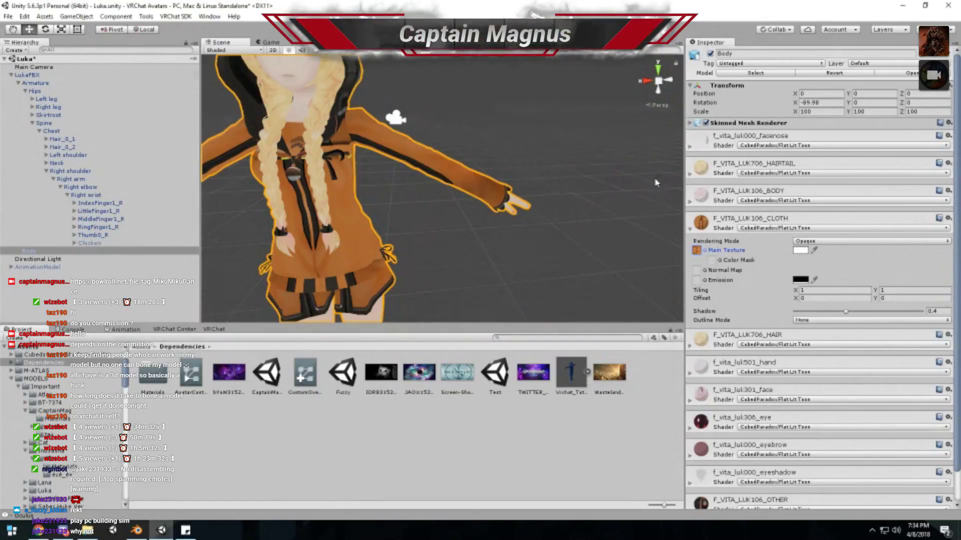
middle_click_drag(473, 194, 522, 191)
- Set the F_VITA_LUK106_CLOTH main texture to a plain near-black one, trying a black-and-white design first
left_click(705, 250)
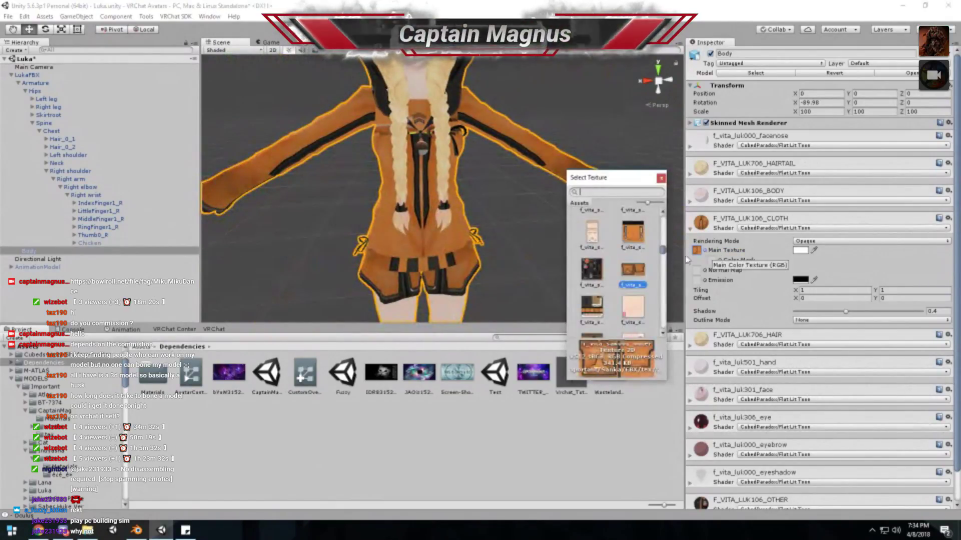
scroll(557, 280, "down", 5)
scroll(622, 287, "down", 8)
scroll(620, 280, "up", 2)
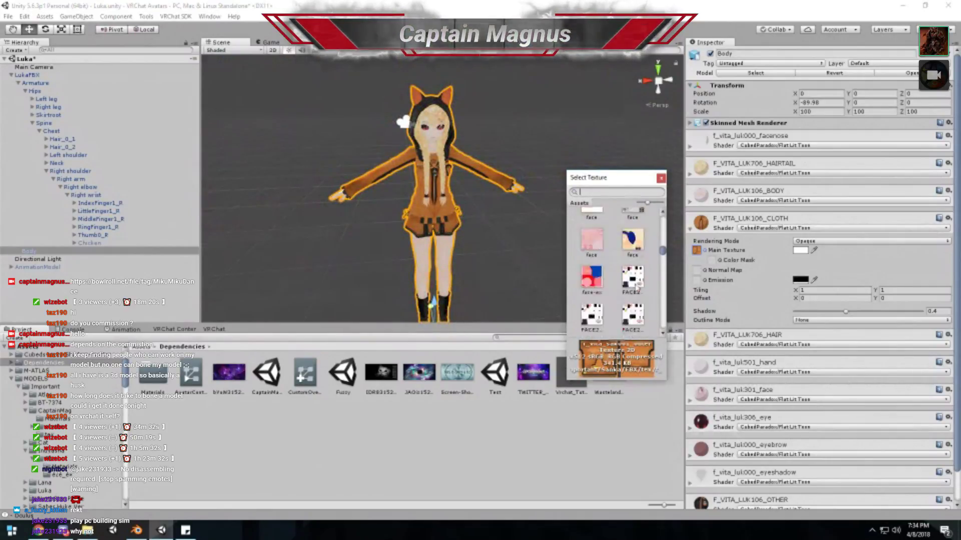
left_click(636, 265)
scroll(625, 270, "down", 3)
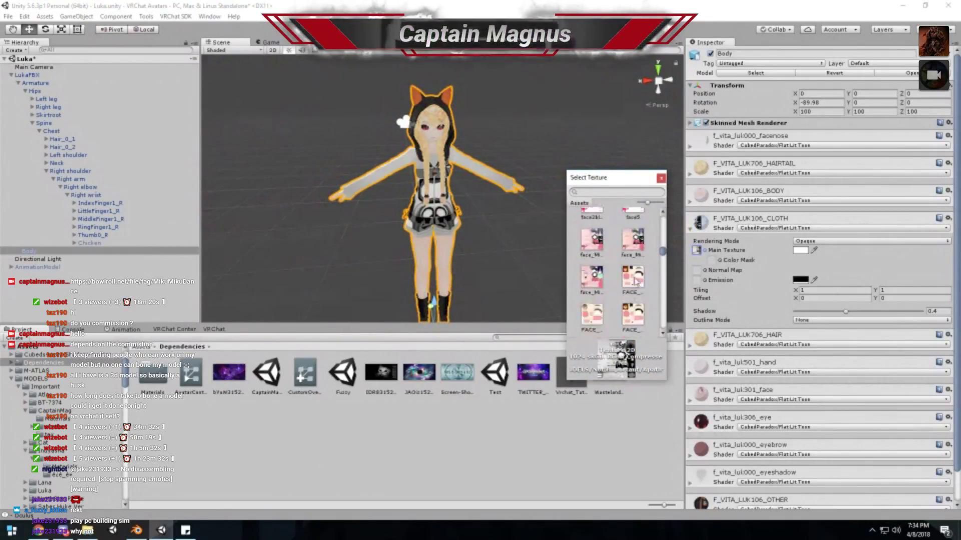
left_click(600, 294)
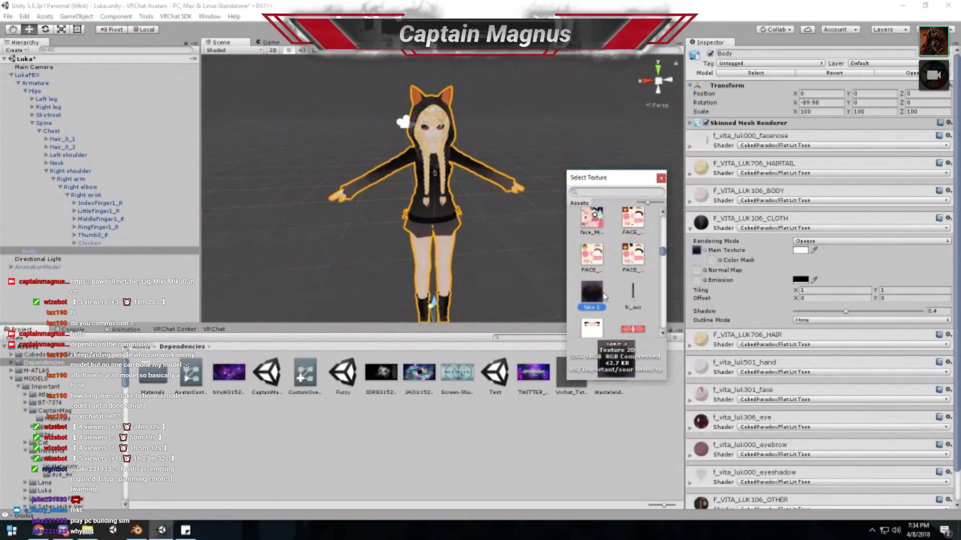
left_click(660, 179)
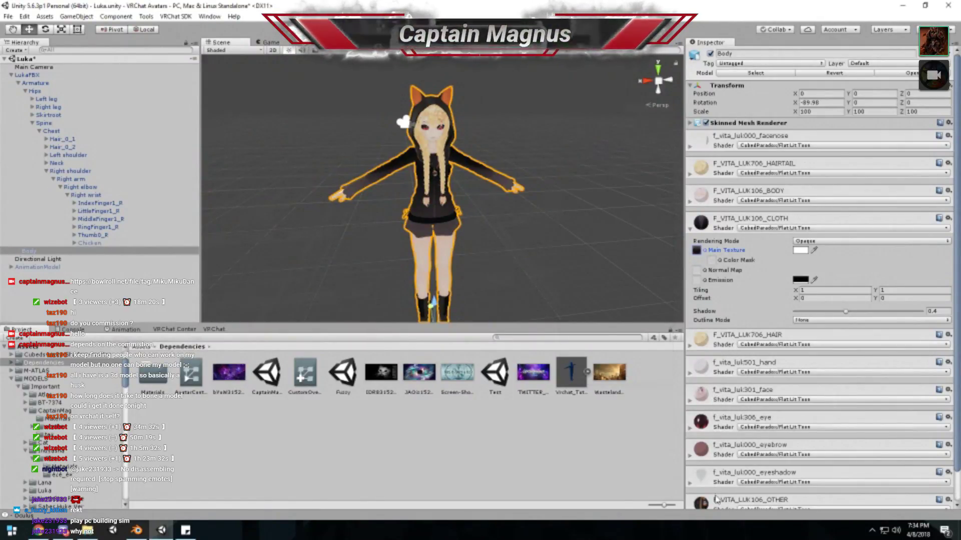
- Set the main texture of the F_VITA_LUK106_OTHER material to a plain near-black texture
scroll(716, 499, "down", 3)
left_click(696, 441)
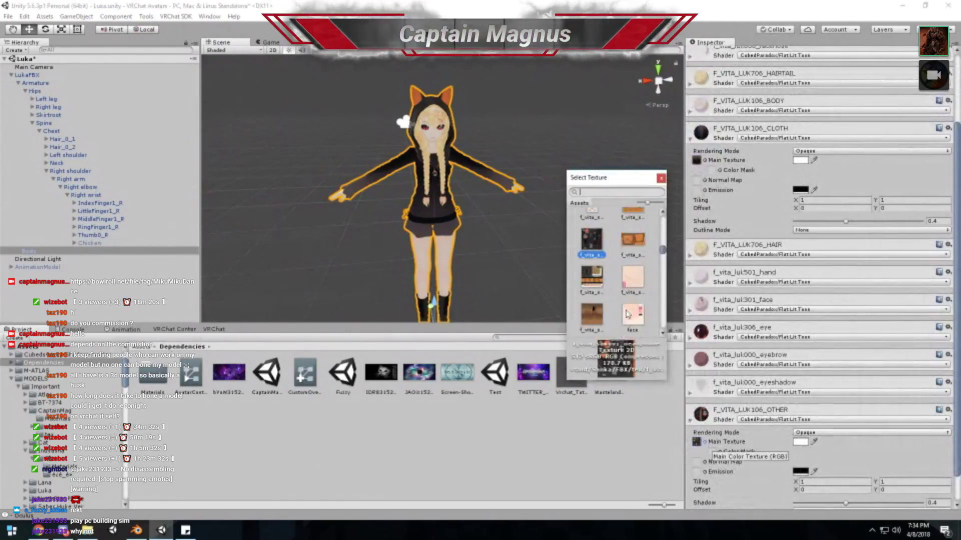
scroll(626, 314, "down", 3)
scroll(626, 314, "down", 5)
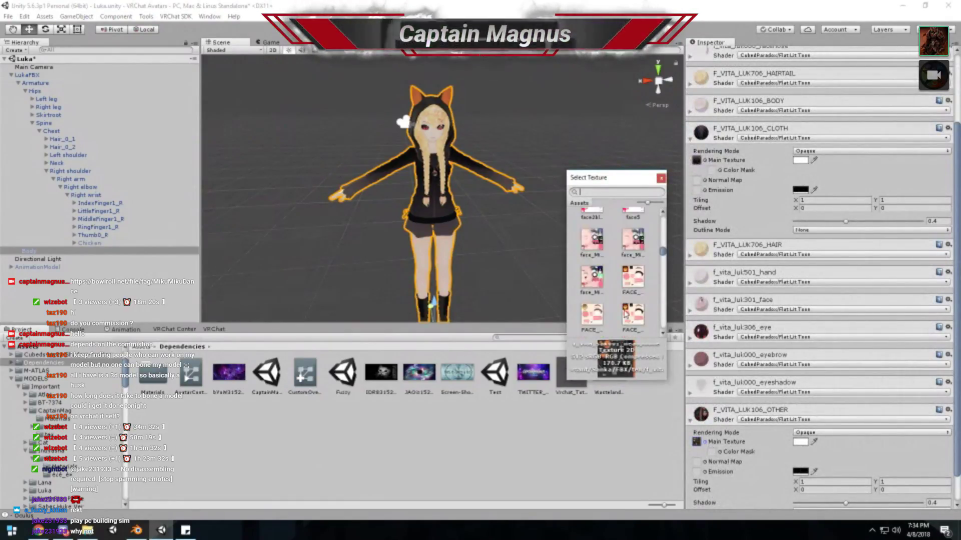
scroll(626, 314, "down", 2)
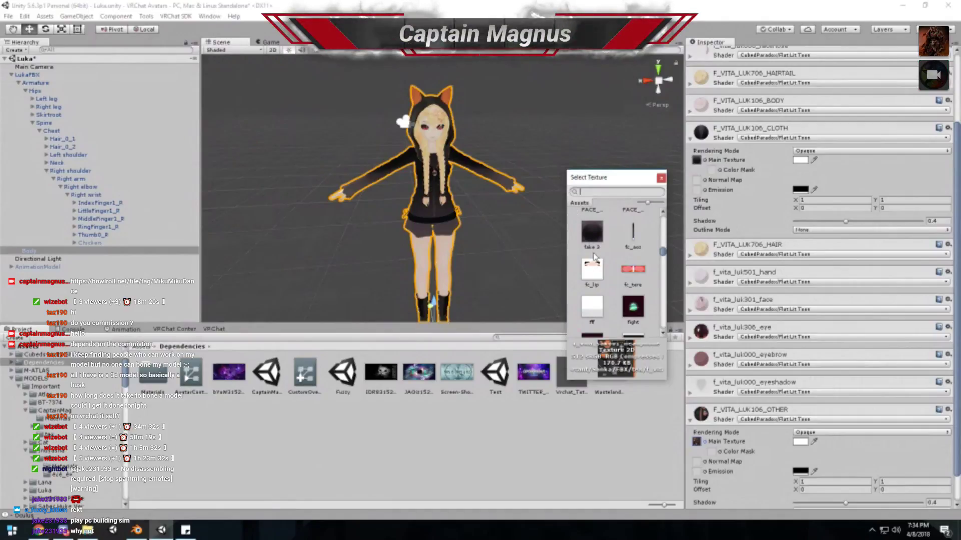
left_click(590, 235)
left_click(660, 179)
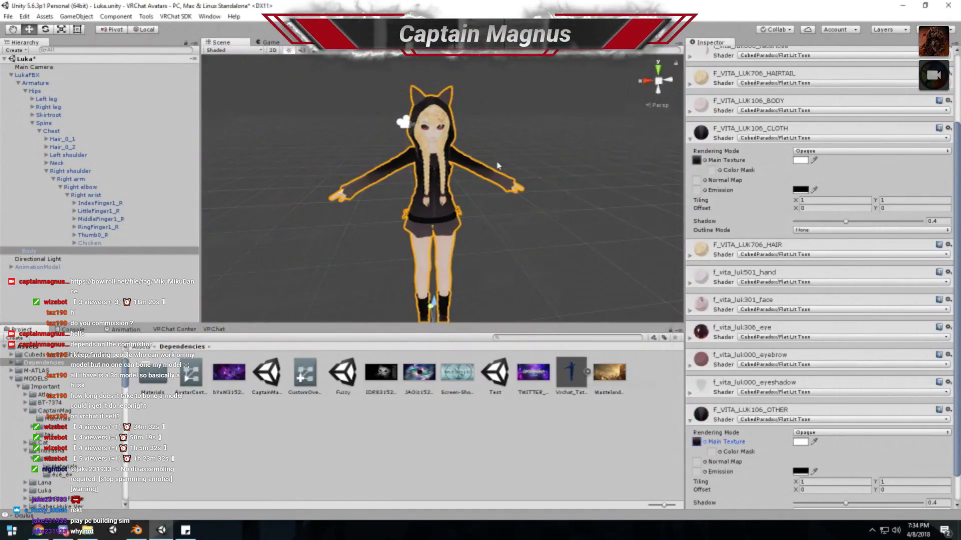
- Examine the avatar's darkened hood, ears and outfit from near and far and from different angles
scroll(517, 275, "up", 10)
scroll(517, 275, "down", 10)
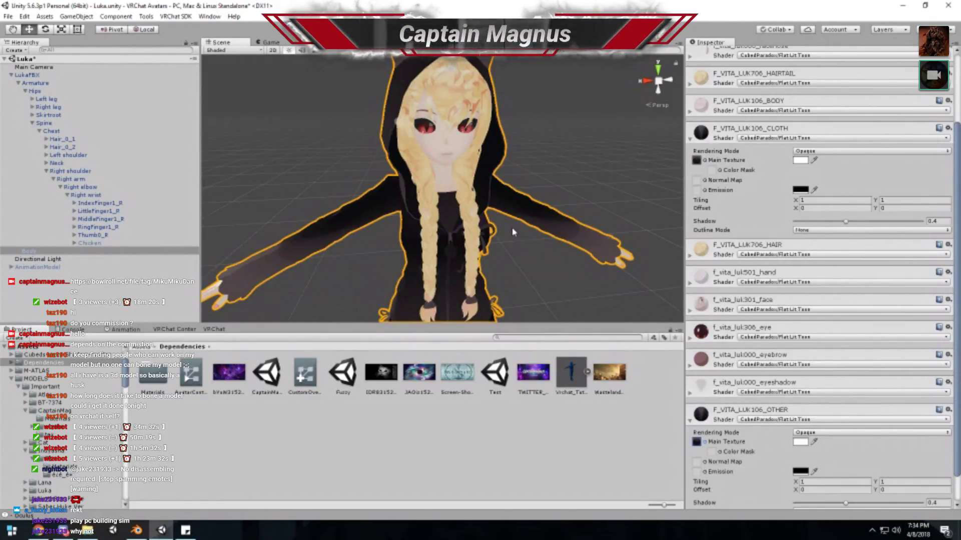
scroll(437, 218, "down", 5)
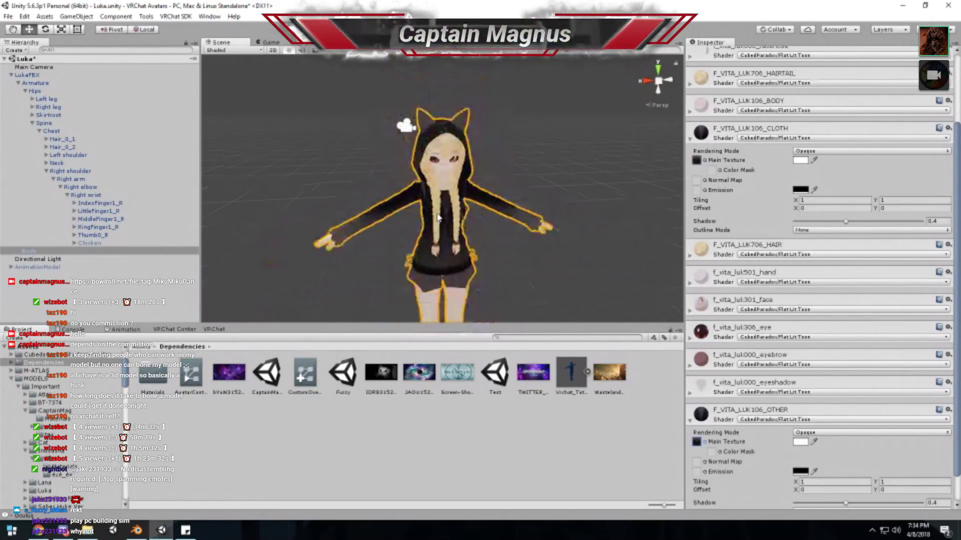
middle_click_drag(457, 206, 434, 167)
scroll(469, 231, "up", 7)
scroll(425, 136, "down", 7)
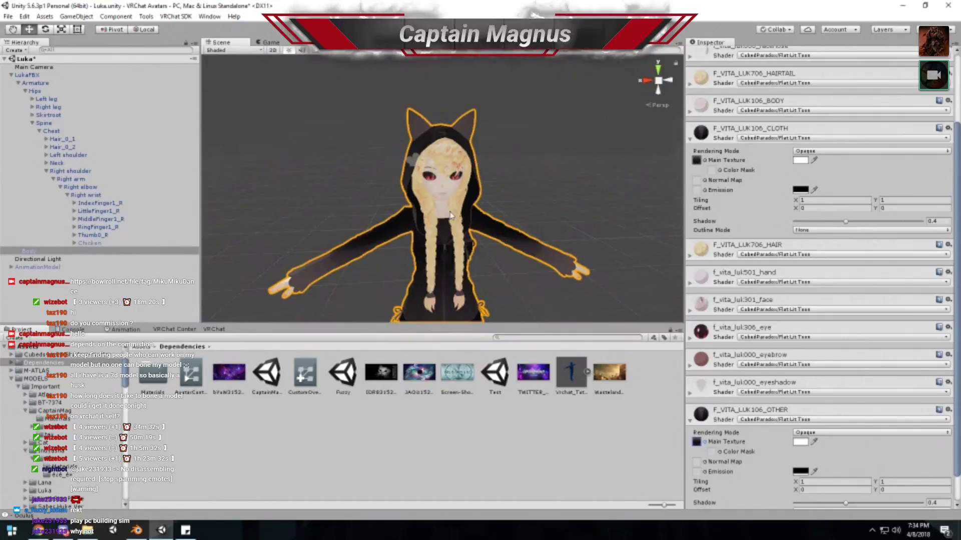
mouse_move(455, 262)
middle_mouse_down()
mouse_move(449, 195)
mouse_move(450, 256)
middle_mouse_up()
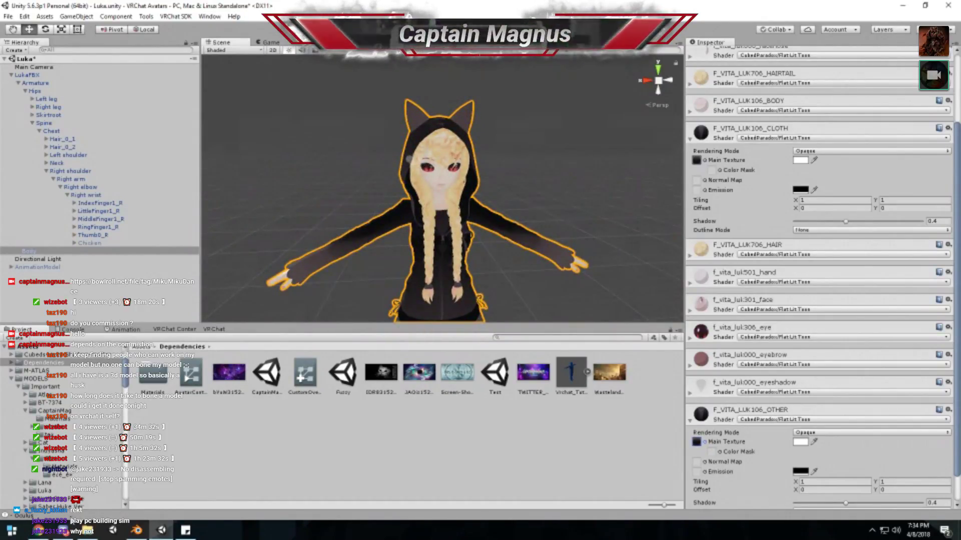
left_click(64, 530)
left_click(63, 531)
- Collapse the expanded settings of the F_VITA_LUK106_CLOTH and F_VITA_LUK106_OTHER materials and inspect the avatar's head close up
left_click(727, 131)
left_click(724, 383)
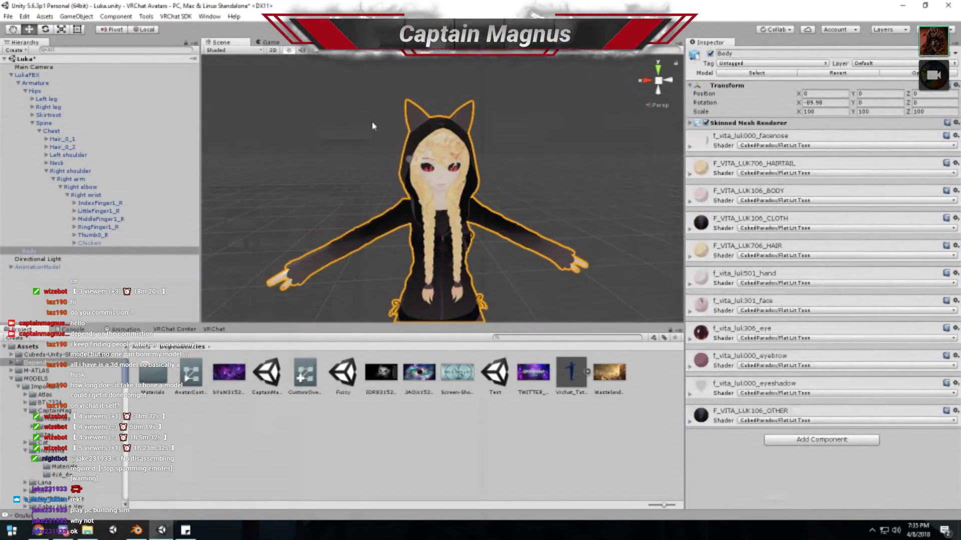
middle_click_drag(371, 123, 392, 94)
scroll(390, 167, "up", 4)
right_click_drag(392, 94, 424, 133)
middle_click_drag(424, 133, 395, 262)
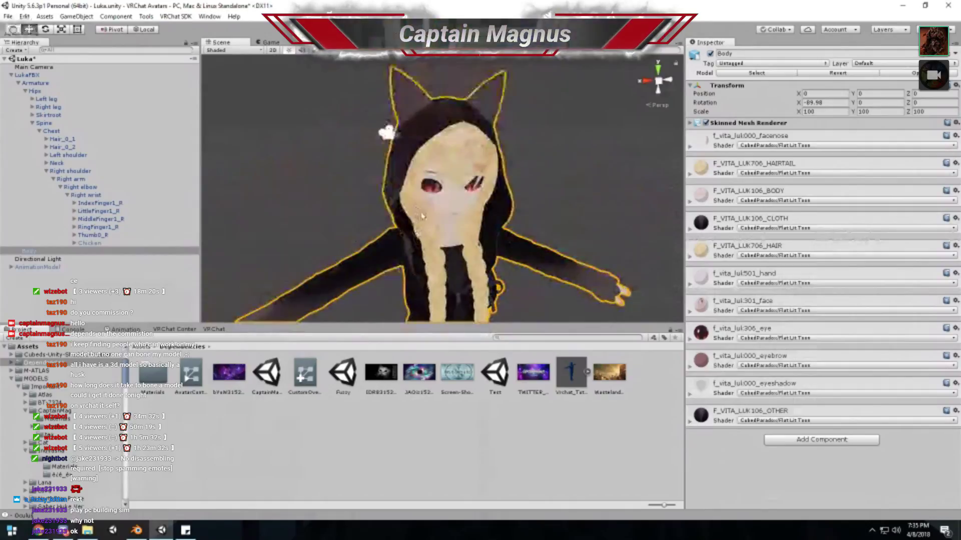
- Try the BlackHole/BlackHoleShader on the F_VITA_LUK106_OTHER and f_vita_luk306_eye materials
left_click(769, 282)
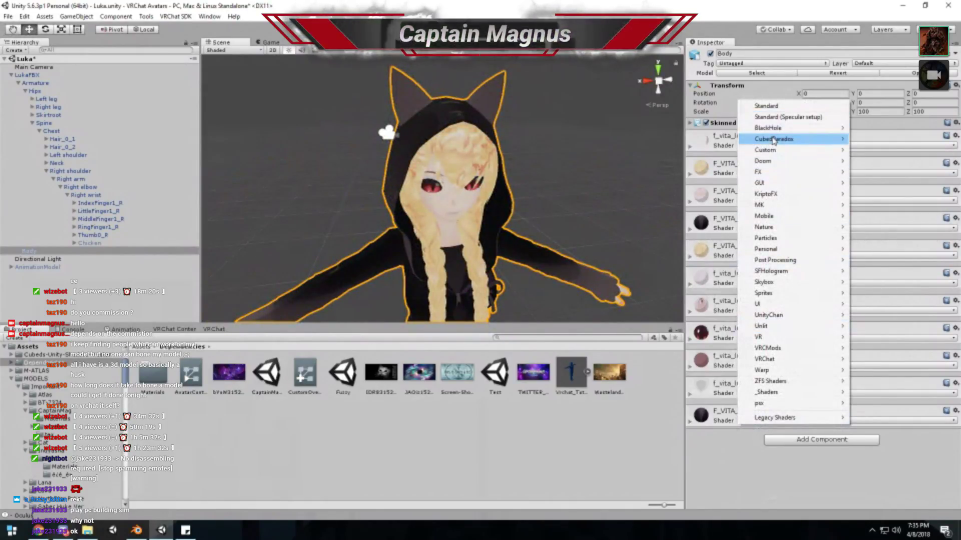
mouse_move(767, 128)
left_click(881, 128)
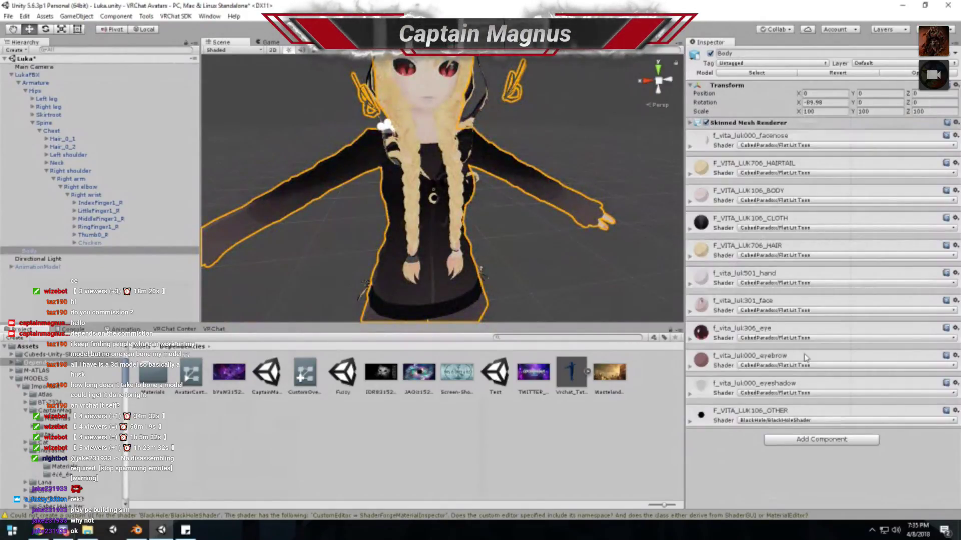
left_click(793, 366)
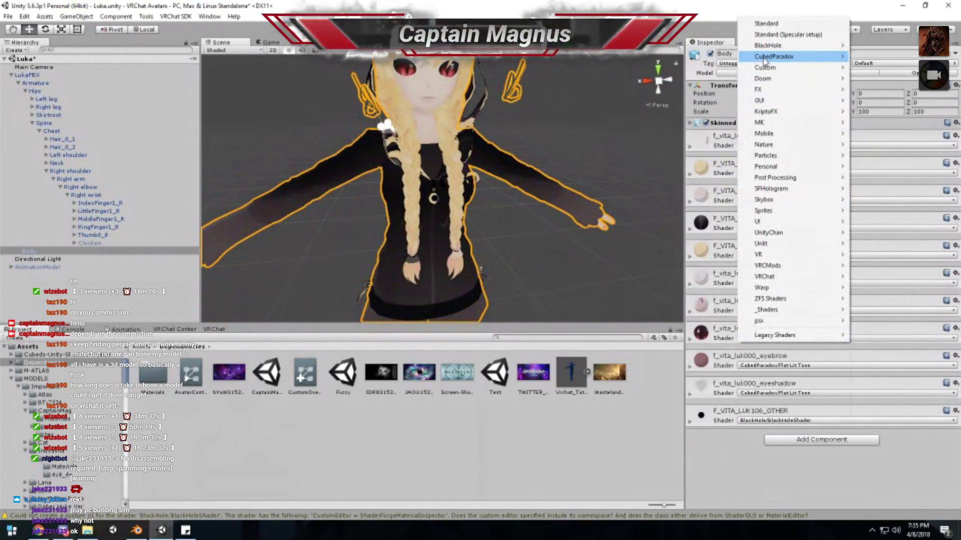
mouse_move(810, 45)
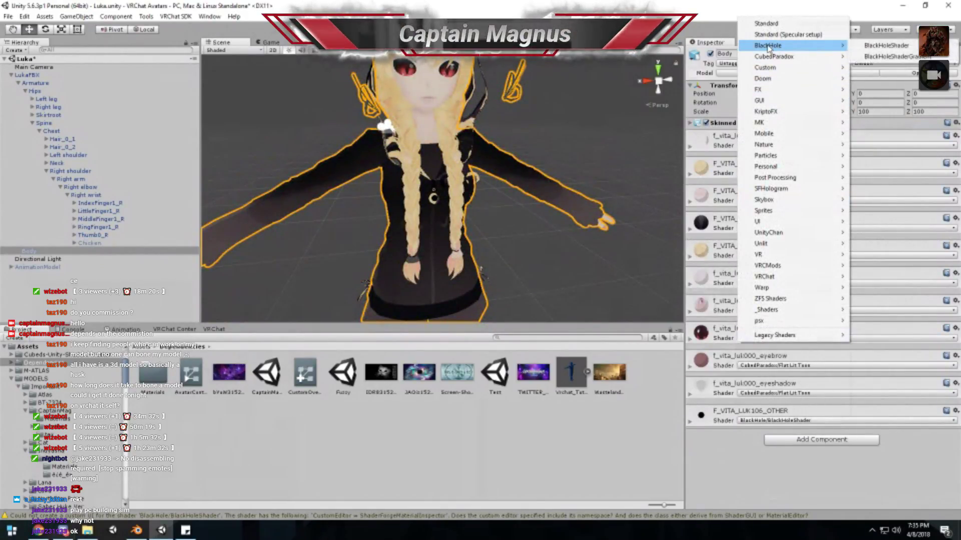
left_click(868, 48)
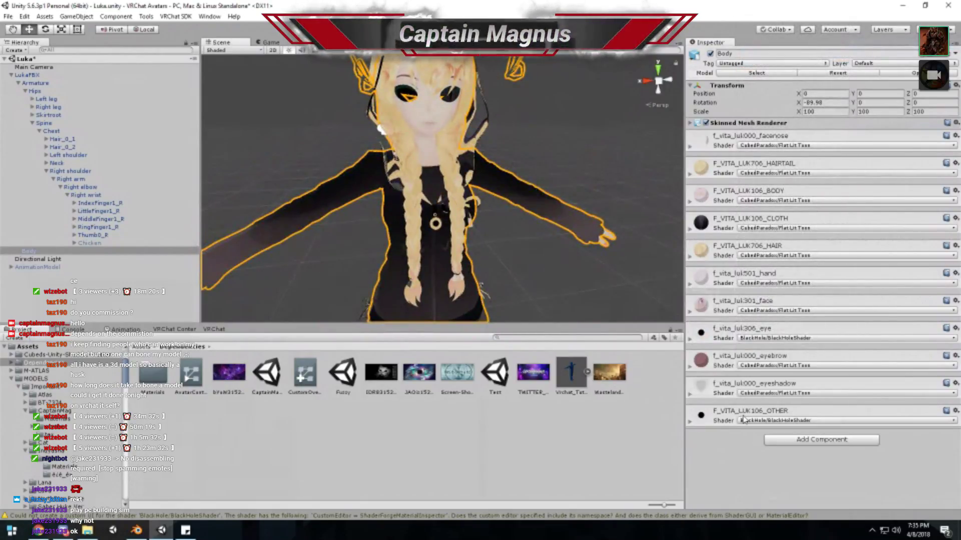
- Switch the F_VITA_LUK106_OTHER and f_vita_luk306_eye materials back to the CubedParadox/Flat Lit Toon shader
left_click(744, 420)
mouse_move(765, 140)
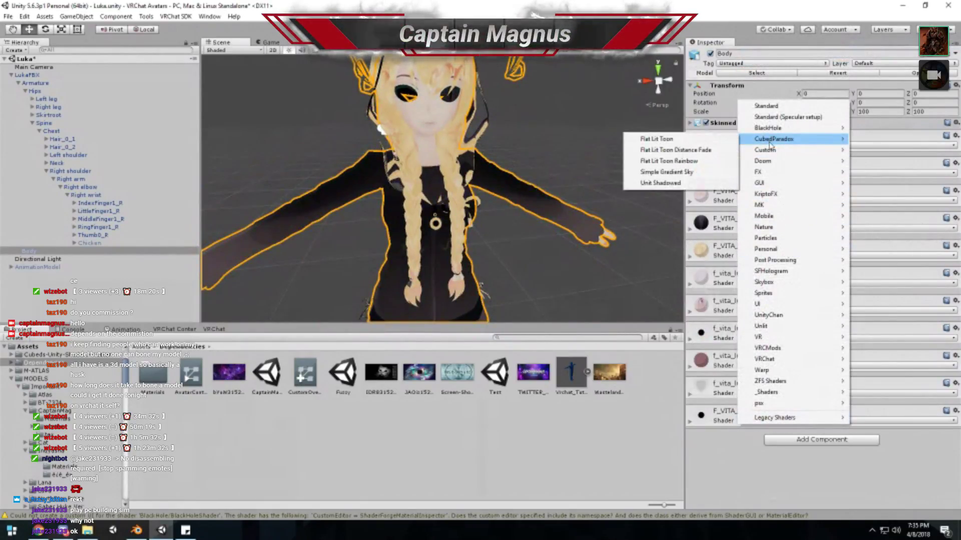
left_click(645, 139)
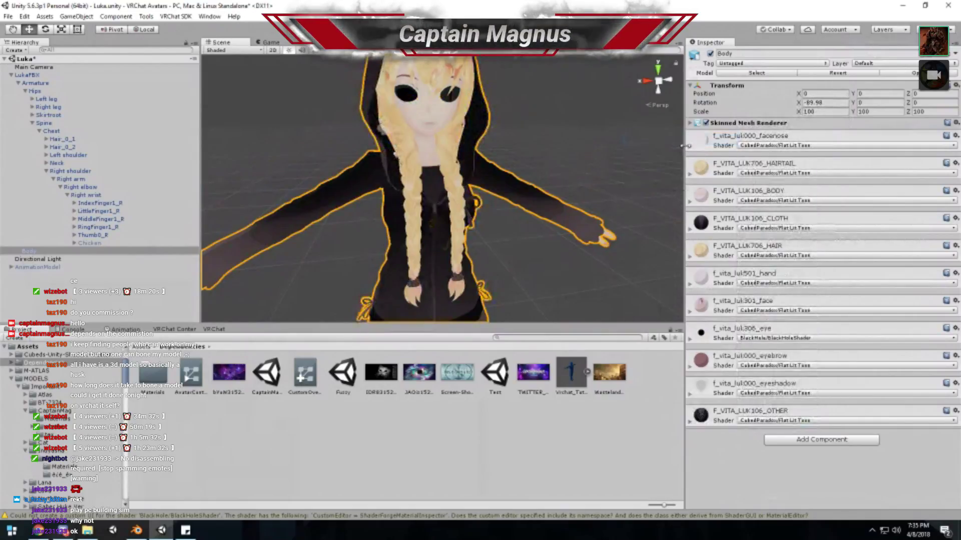
left_click(752, 339)
mouse_move(828, 63)
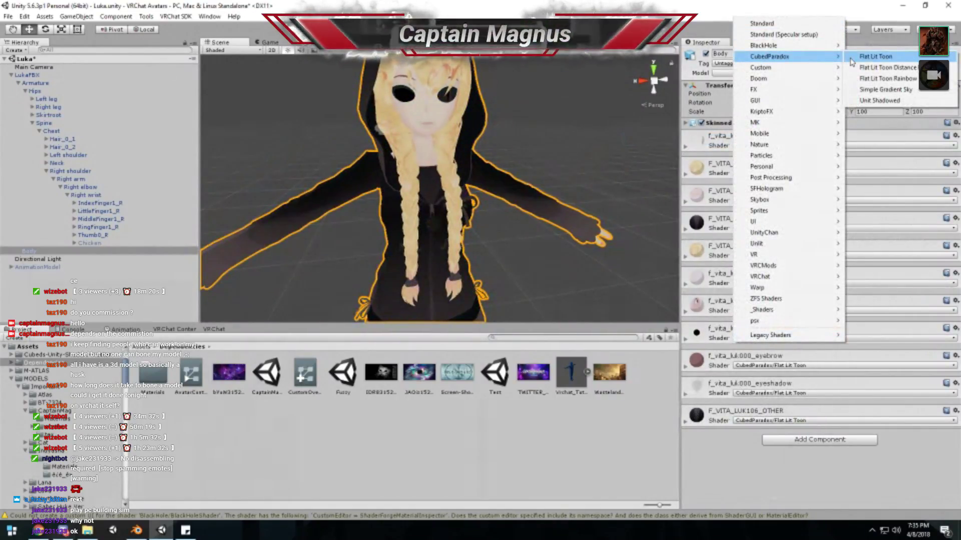
left_click(875, 57)
- Apply the BlackHole/BlackHoleShader to only the F_VITA_LUK106_OTHER material
left_click(740, 421)
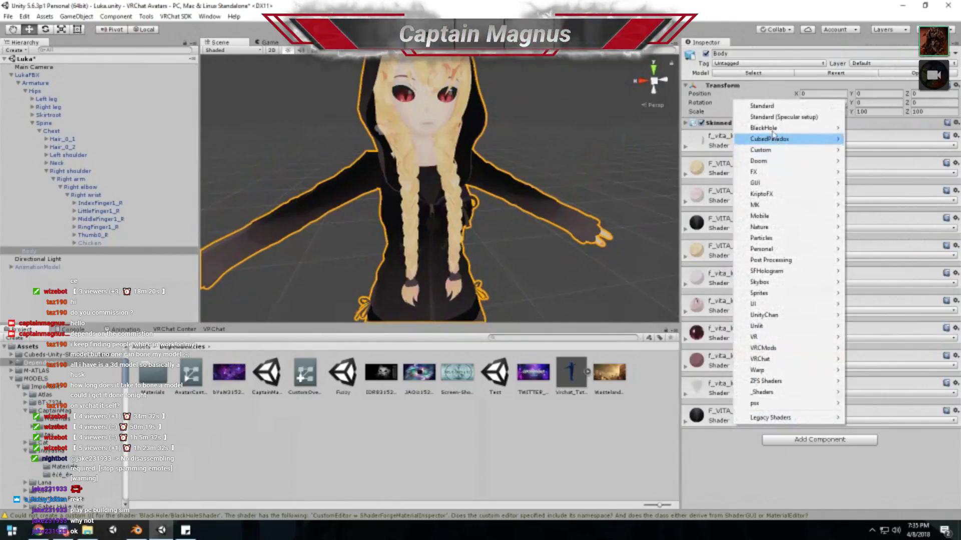
mouse_move(771, 131)
left_click(863, 130)
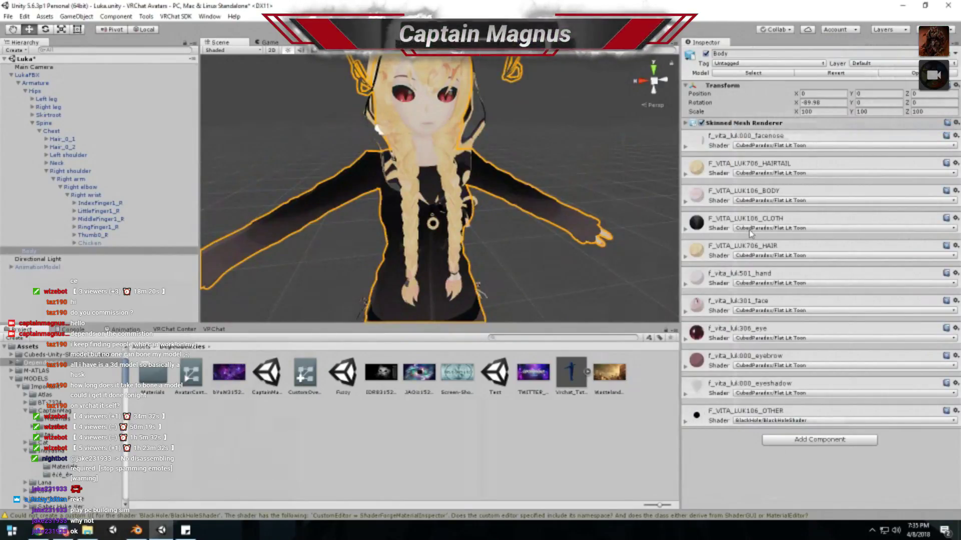